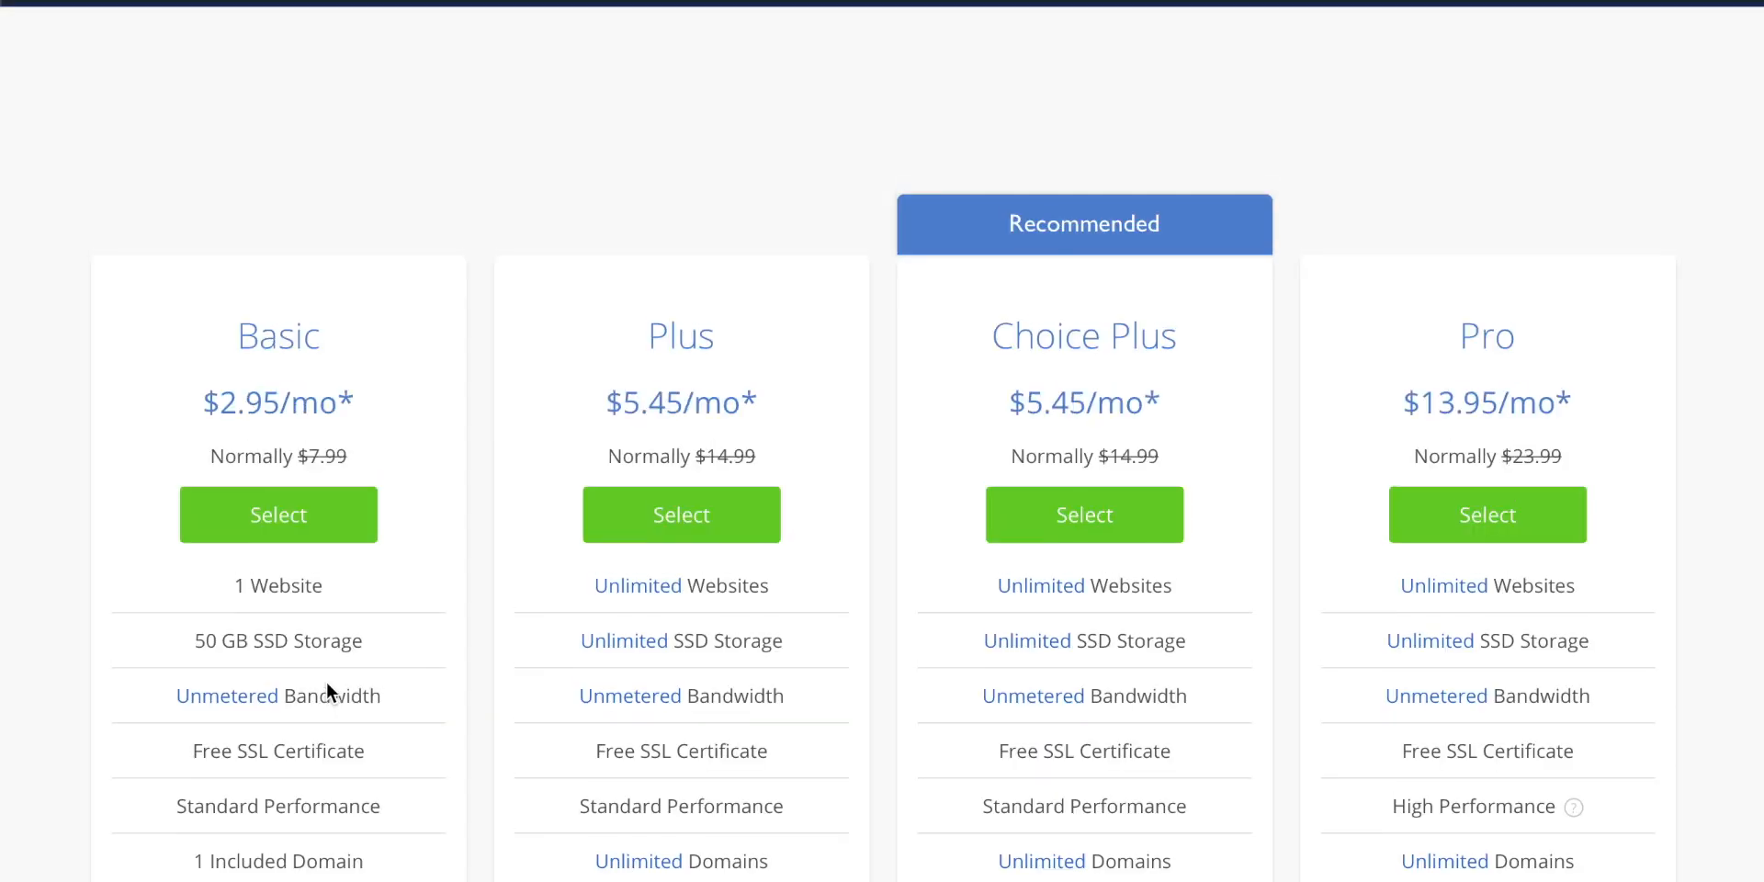
Examine the features and prices of the Basic and Choice Plus hosting plans, including storage, domains and privacy protection.
{"action": "scroll", "coordinate": [455, 563], "scroll_direction": "down", "scroll_amount": 2}
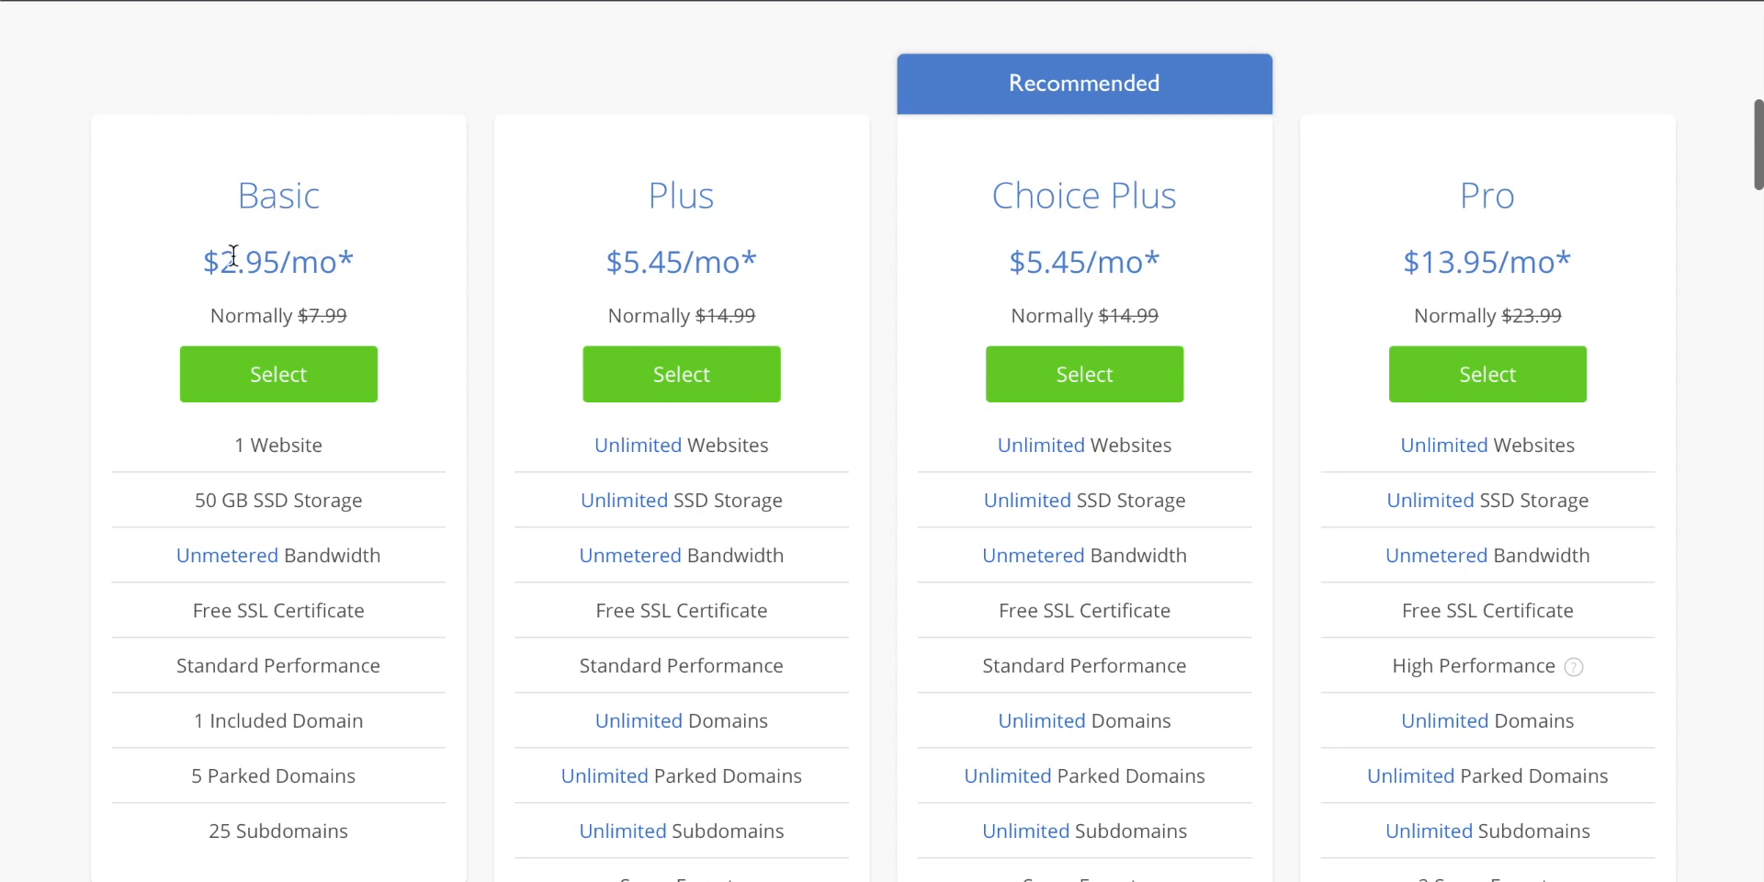
{"action": "scroll", "coordinate": [382, 421], "scroll_direction": "down", "scroll_amount": 1}
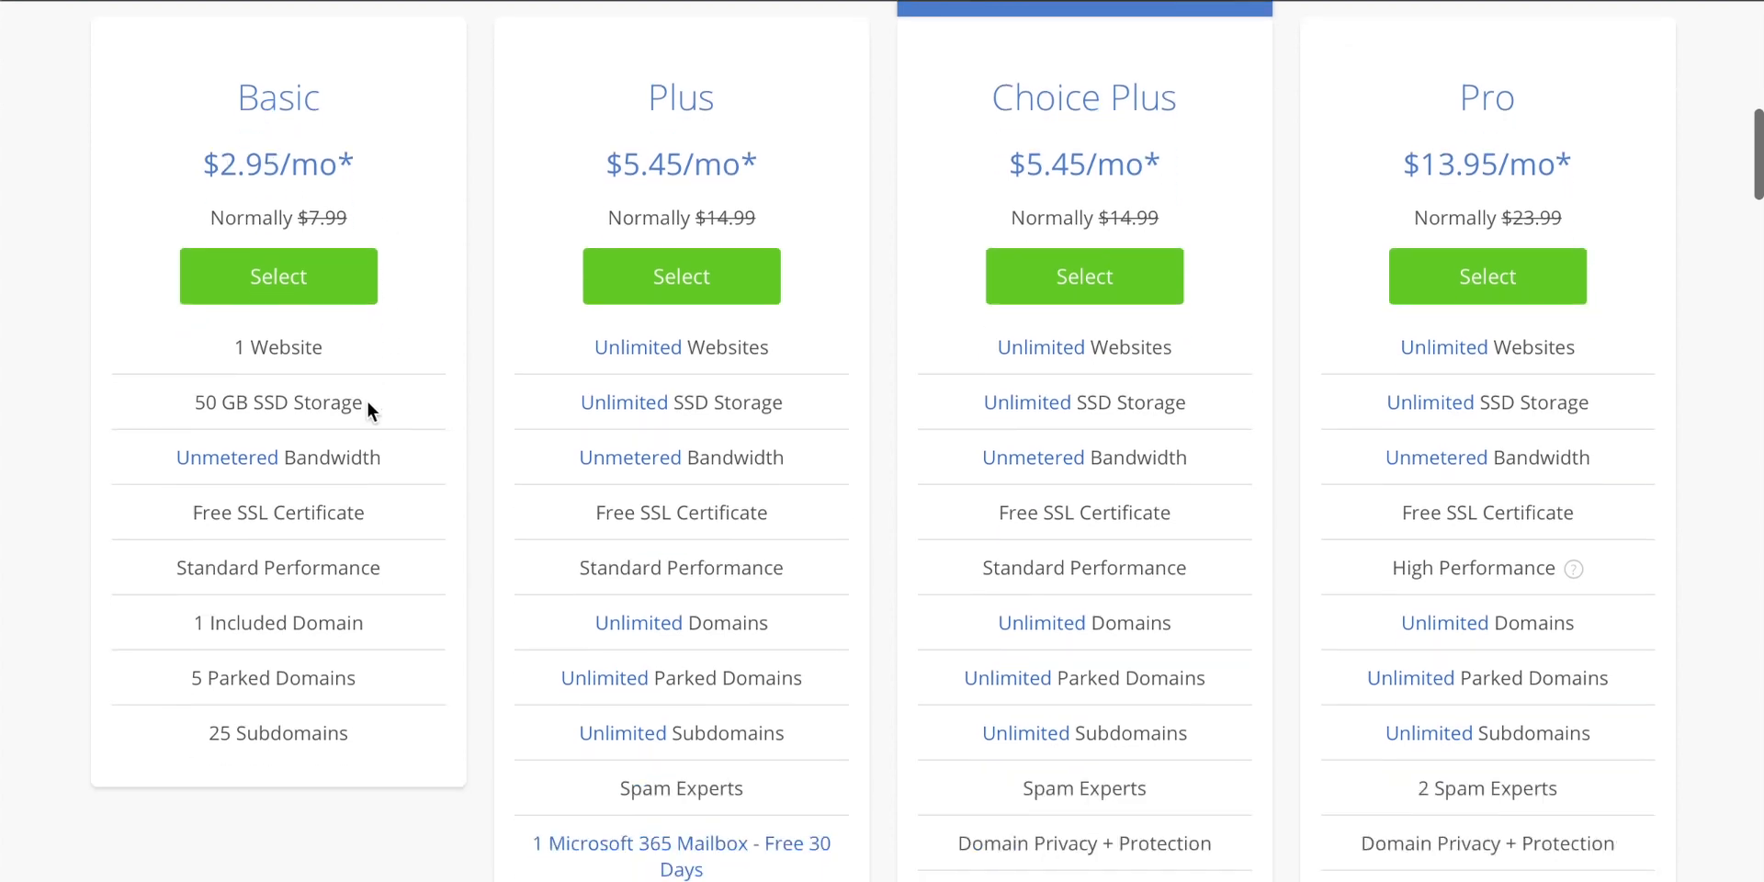
{"action": "left_click_drag", "start_coordinate": [312, 347], "coordinate": [221, 347]}
{"action": "left_click_drag", "start_coordinate": [194, 402], "coordinate": [324, 402]}
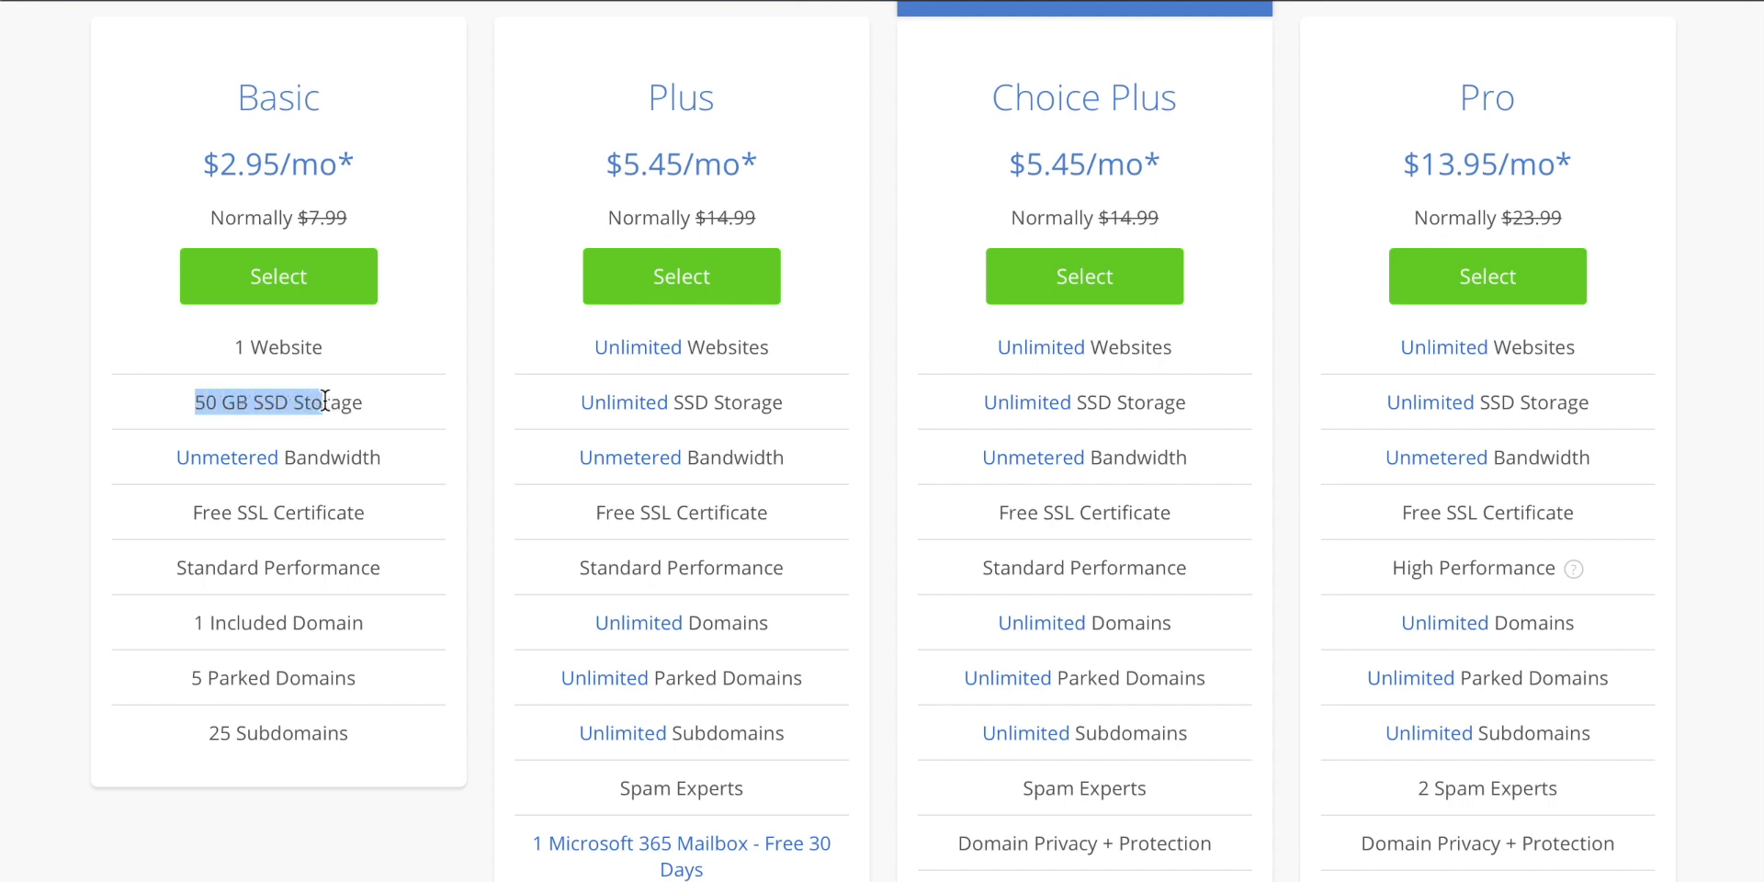
{"action": "scroll", "coordinate": [397, 473], "scroll_direction": "up", "scroll_amount": 1}
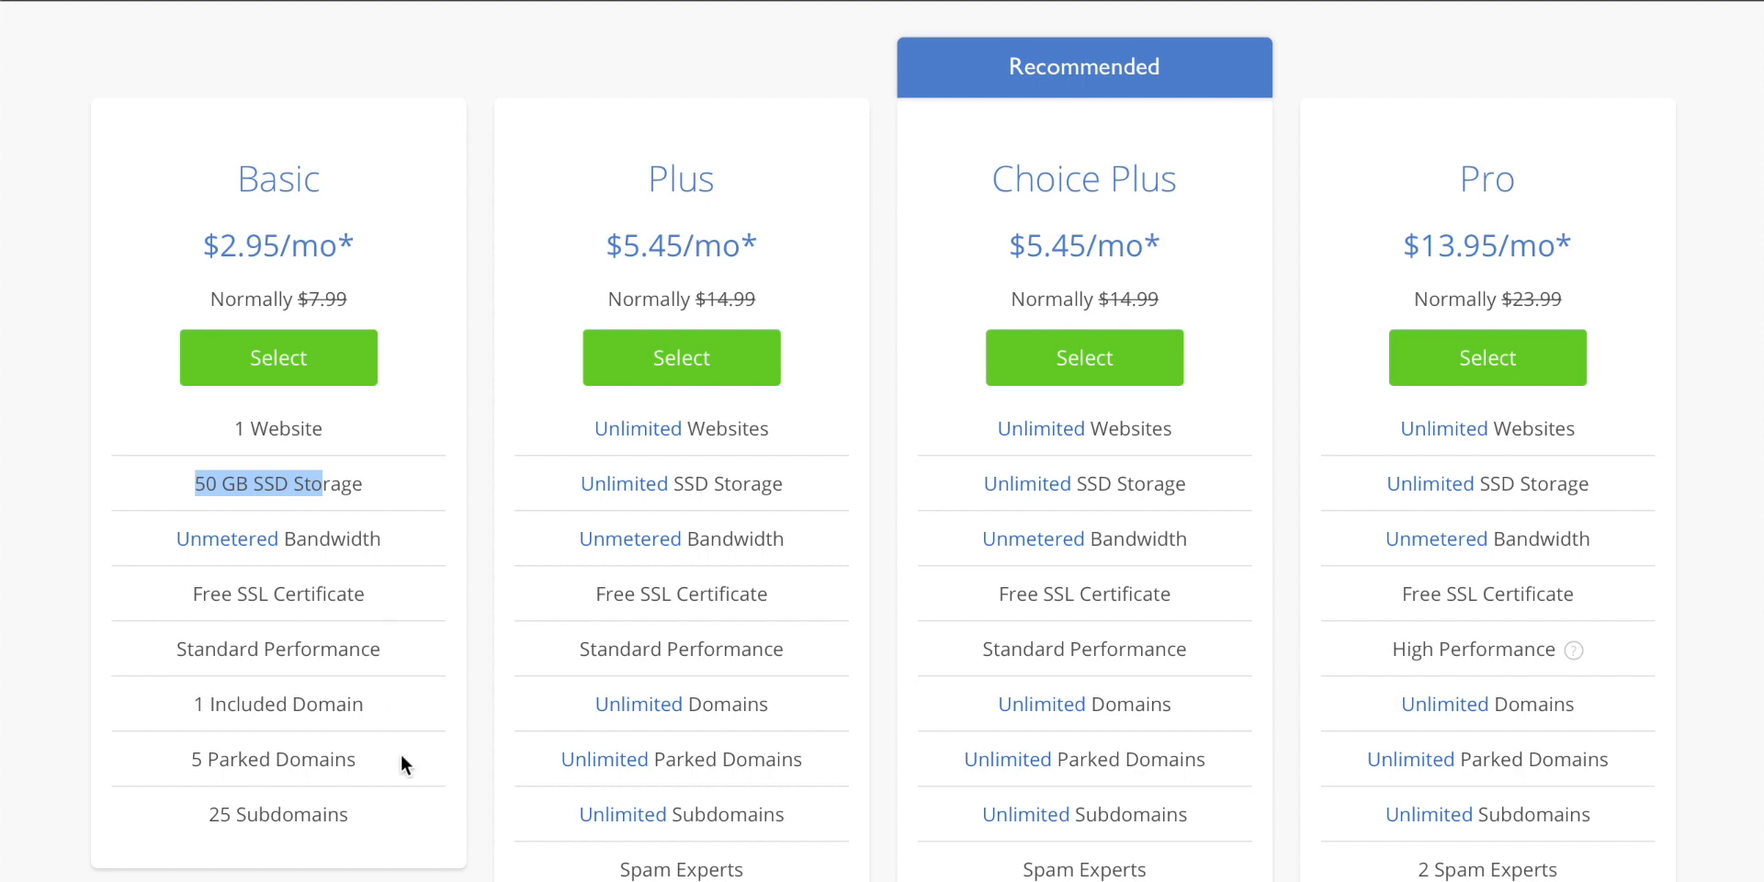
{"action": "left_click_drag", "start_coordinate": [337, 704], "coordinate": [225, 708]}
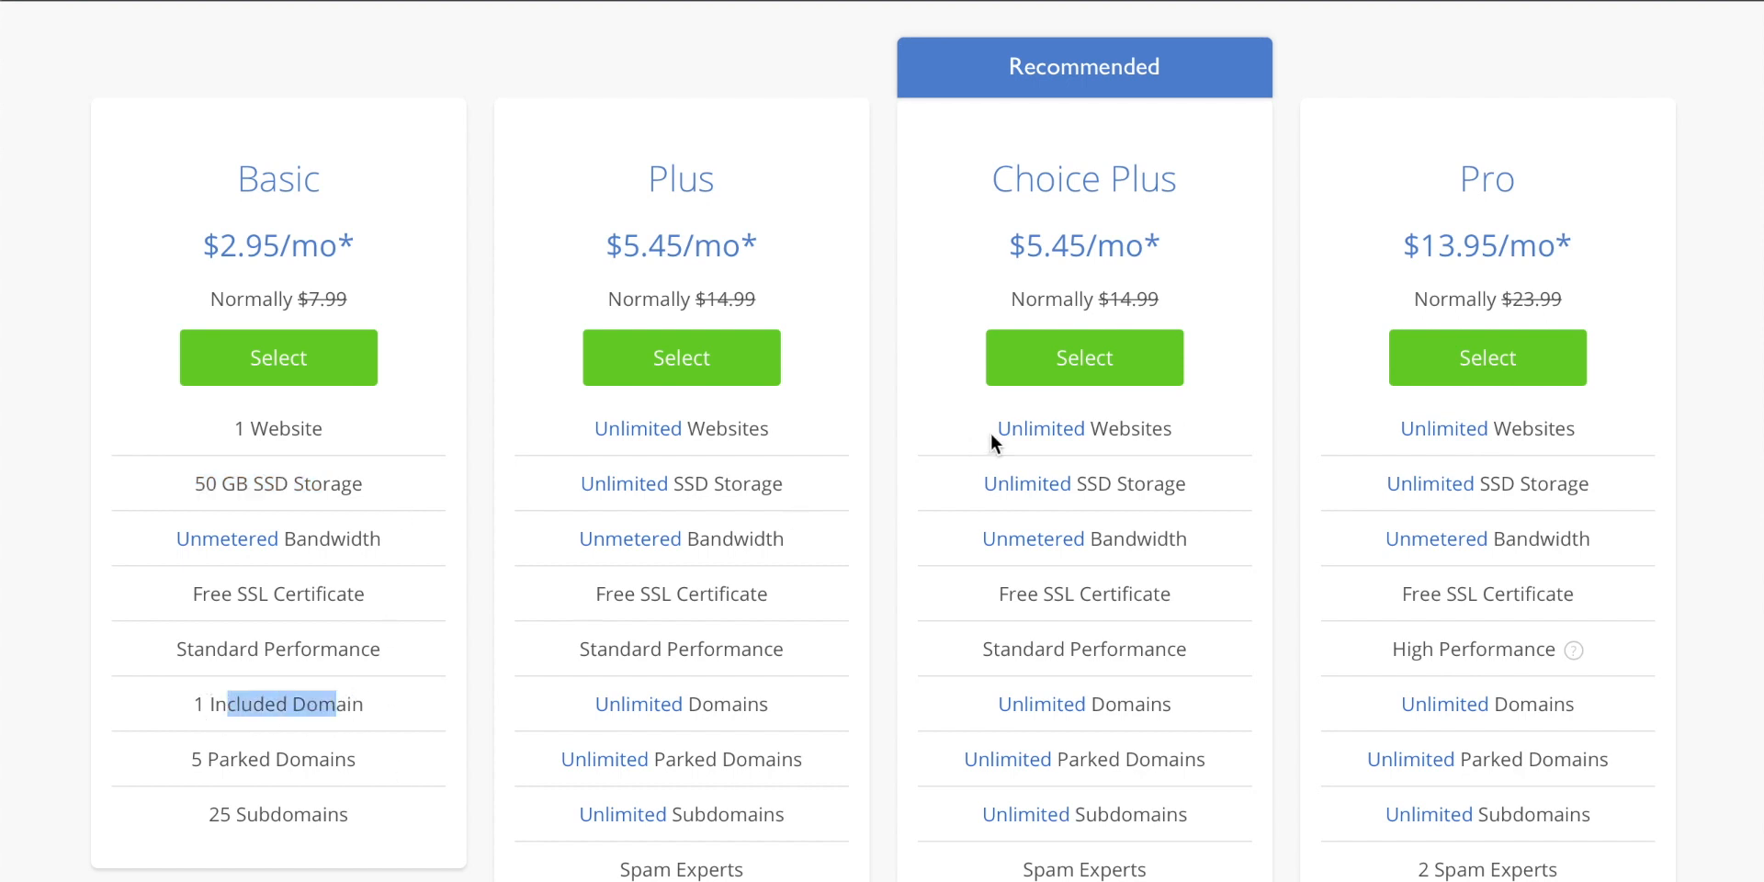
{"action": "left_click", "coordinate": [1160, 437]}
{"action": "left_click_drag", "start_coordinate": [1169, 434], "coordinate": [996, 424]}
{"action": "left_click", "coordinate": [1164, 486]}
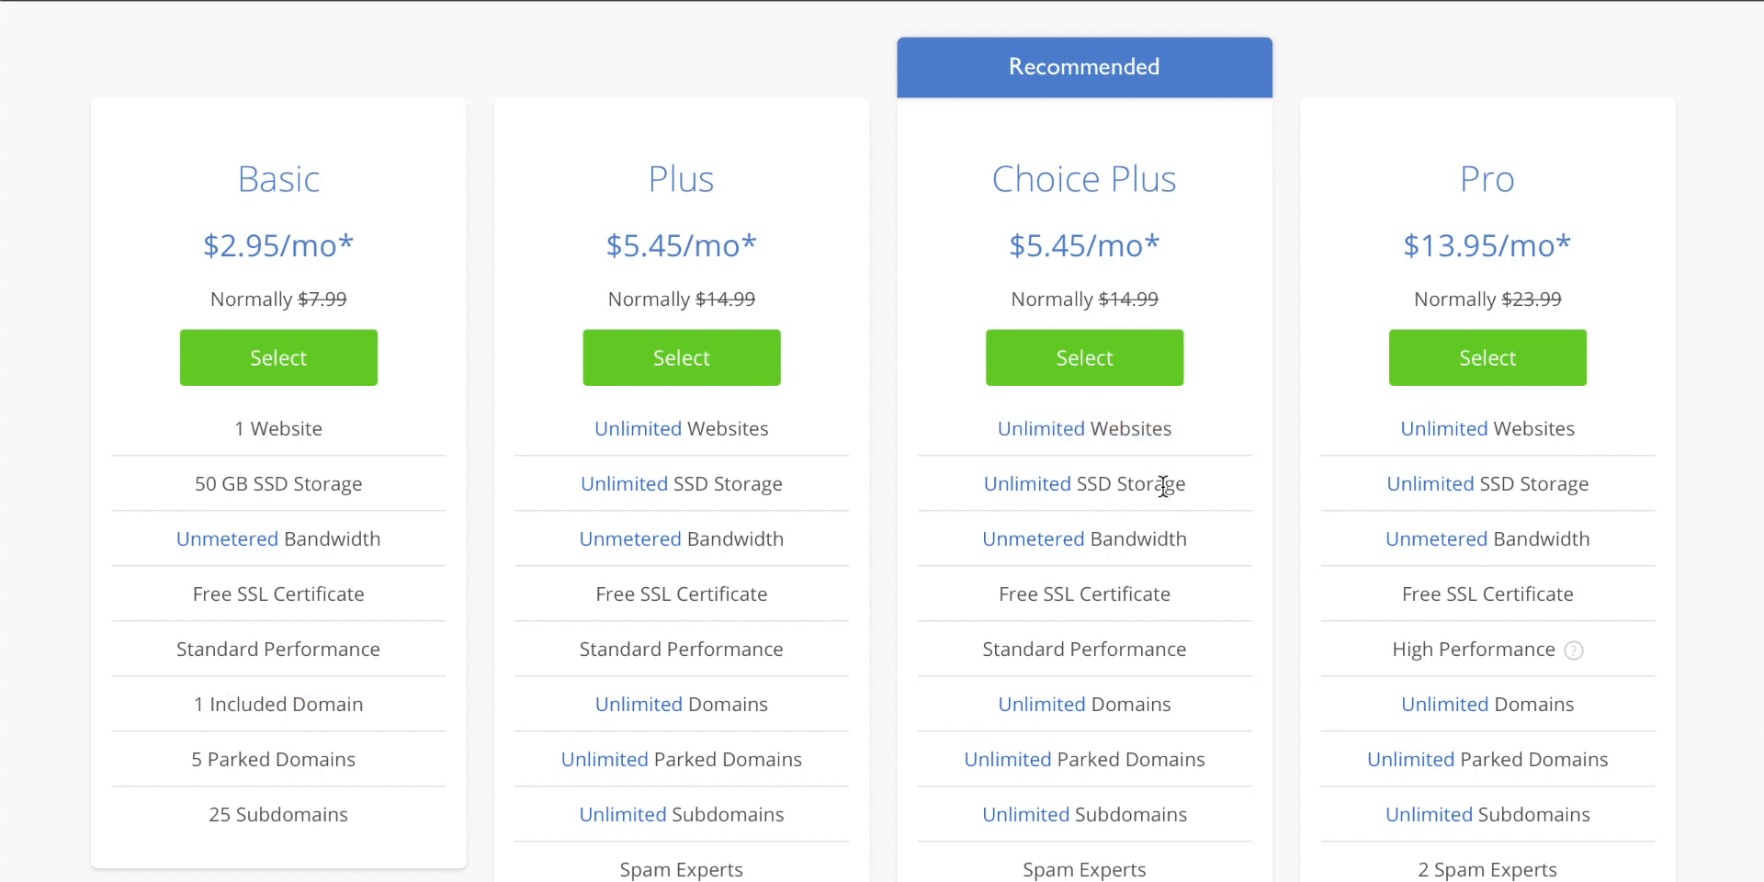
{"action": "scroll", "coordinate": [1163, 487], "scroll_direction": "down", "scroll_amount": 3}
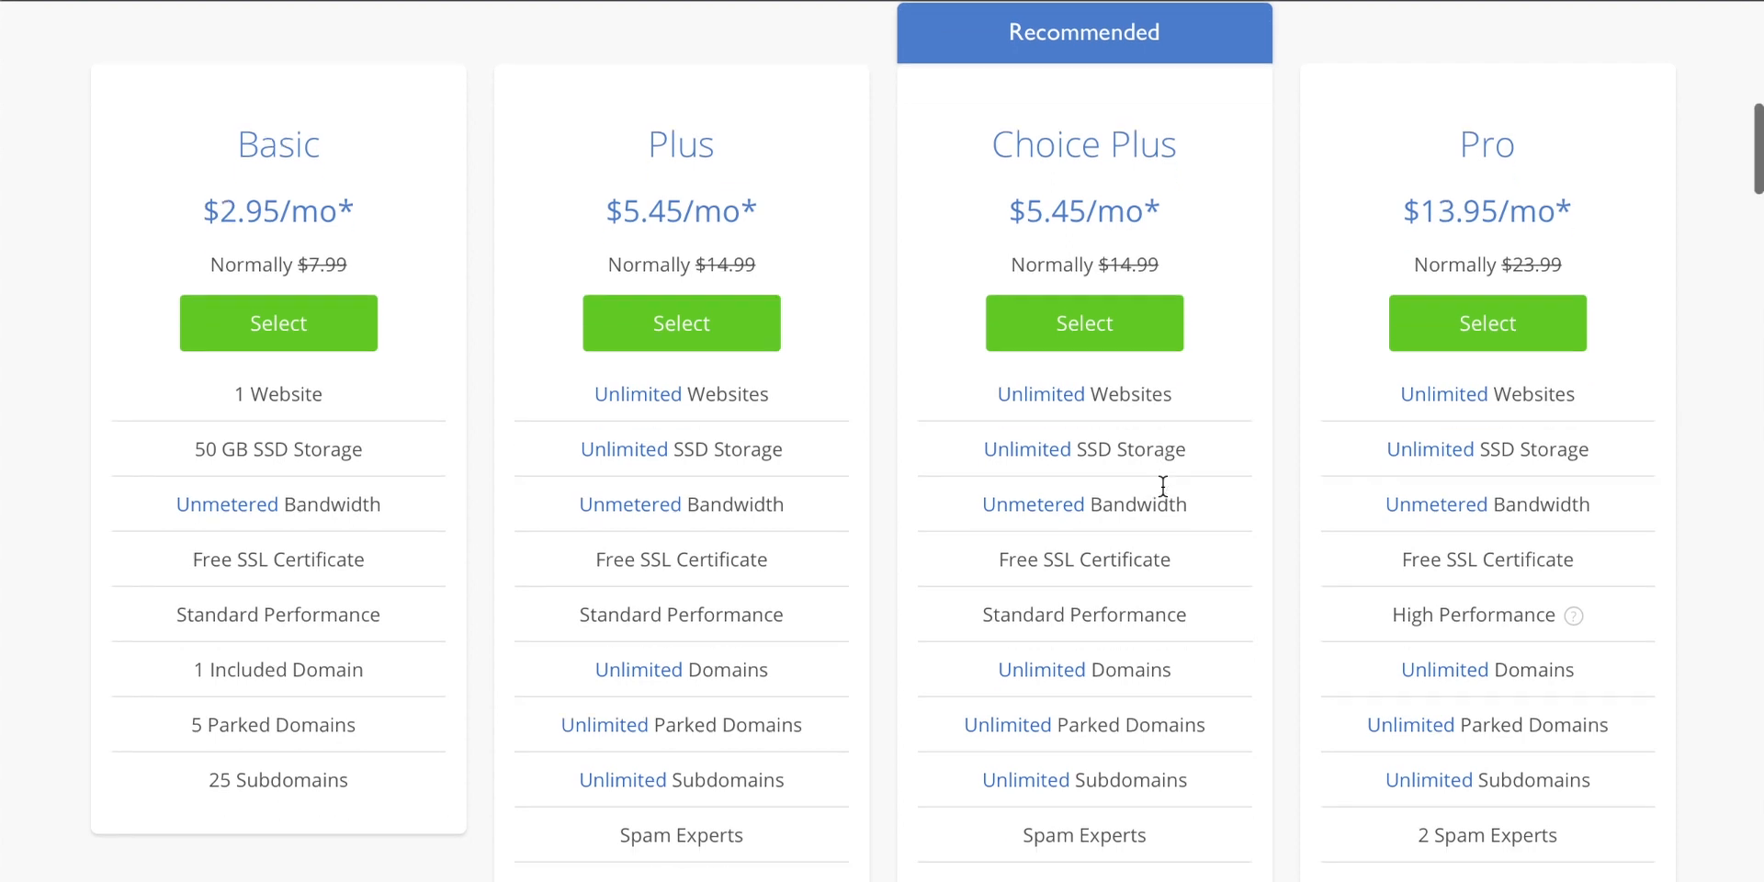
{"action": "left_click_drag", "start_coordinate": [1204, 612], "coordinate": [938, 614]}
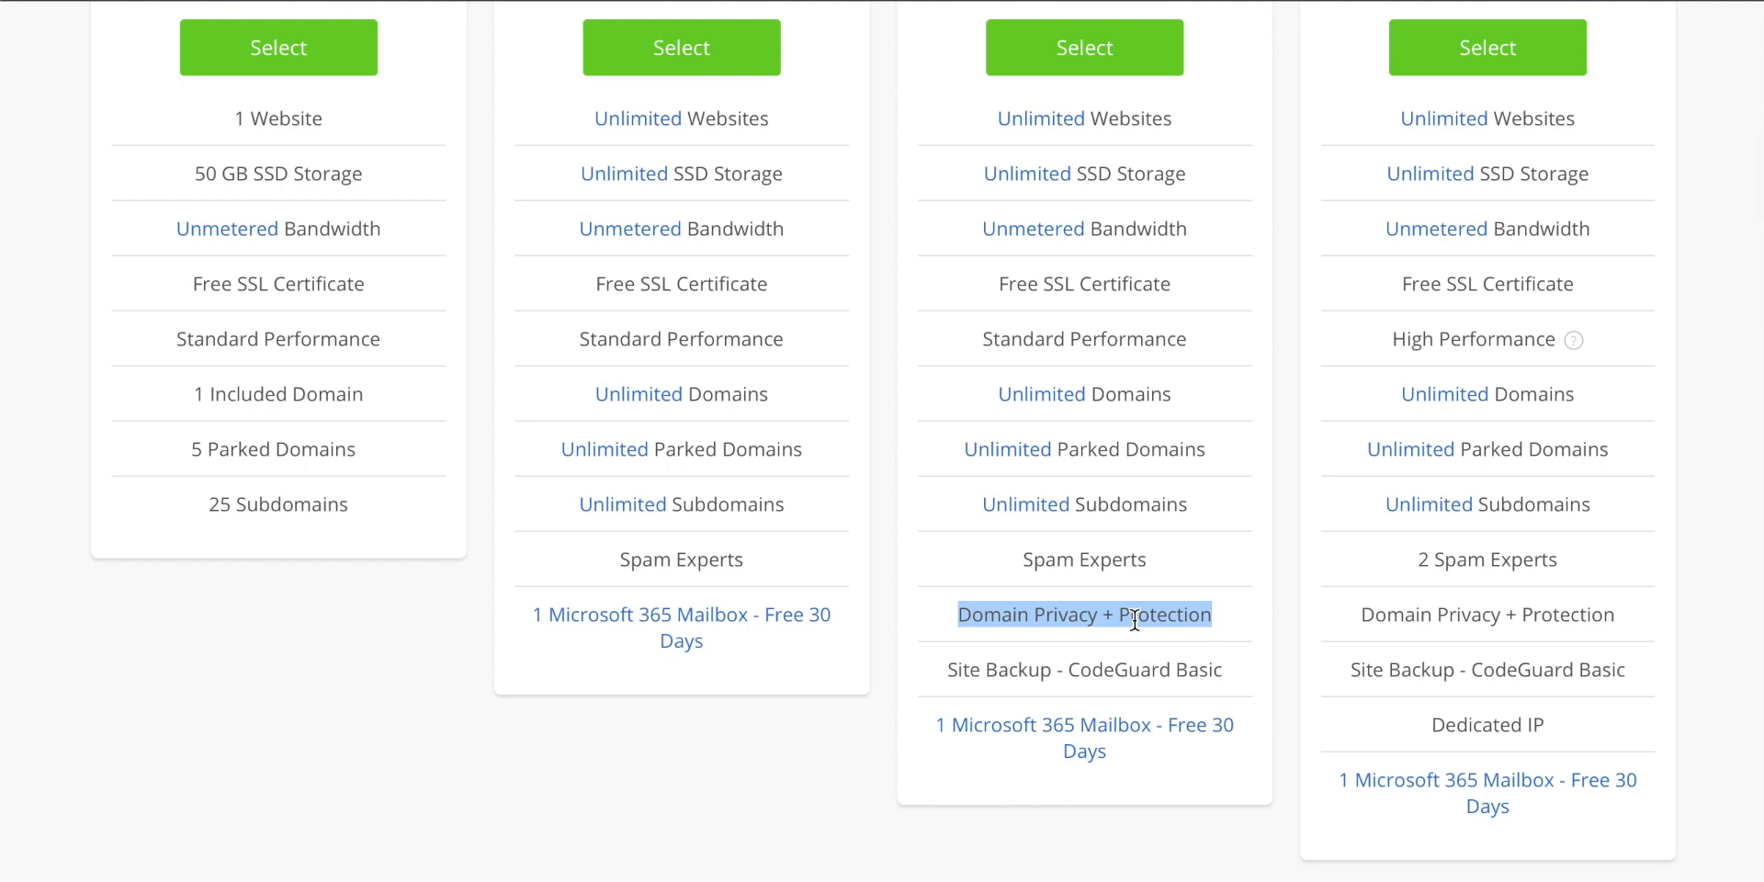
{"action": "left_click", "coordinate": [1125, 559]}
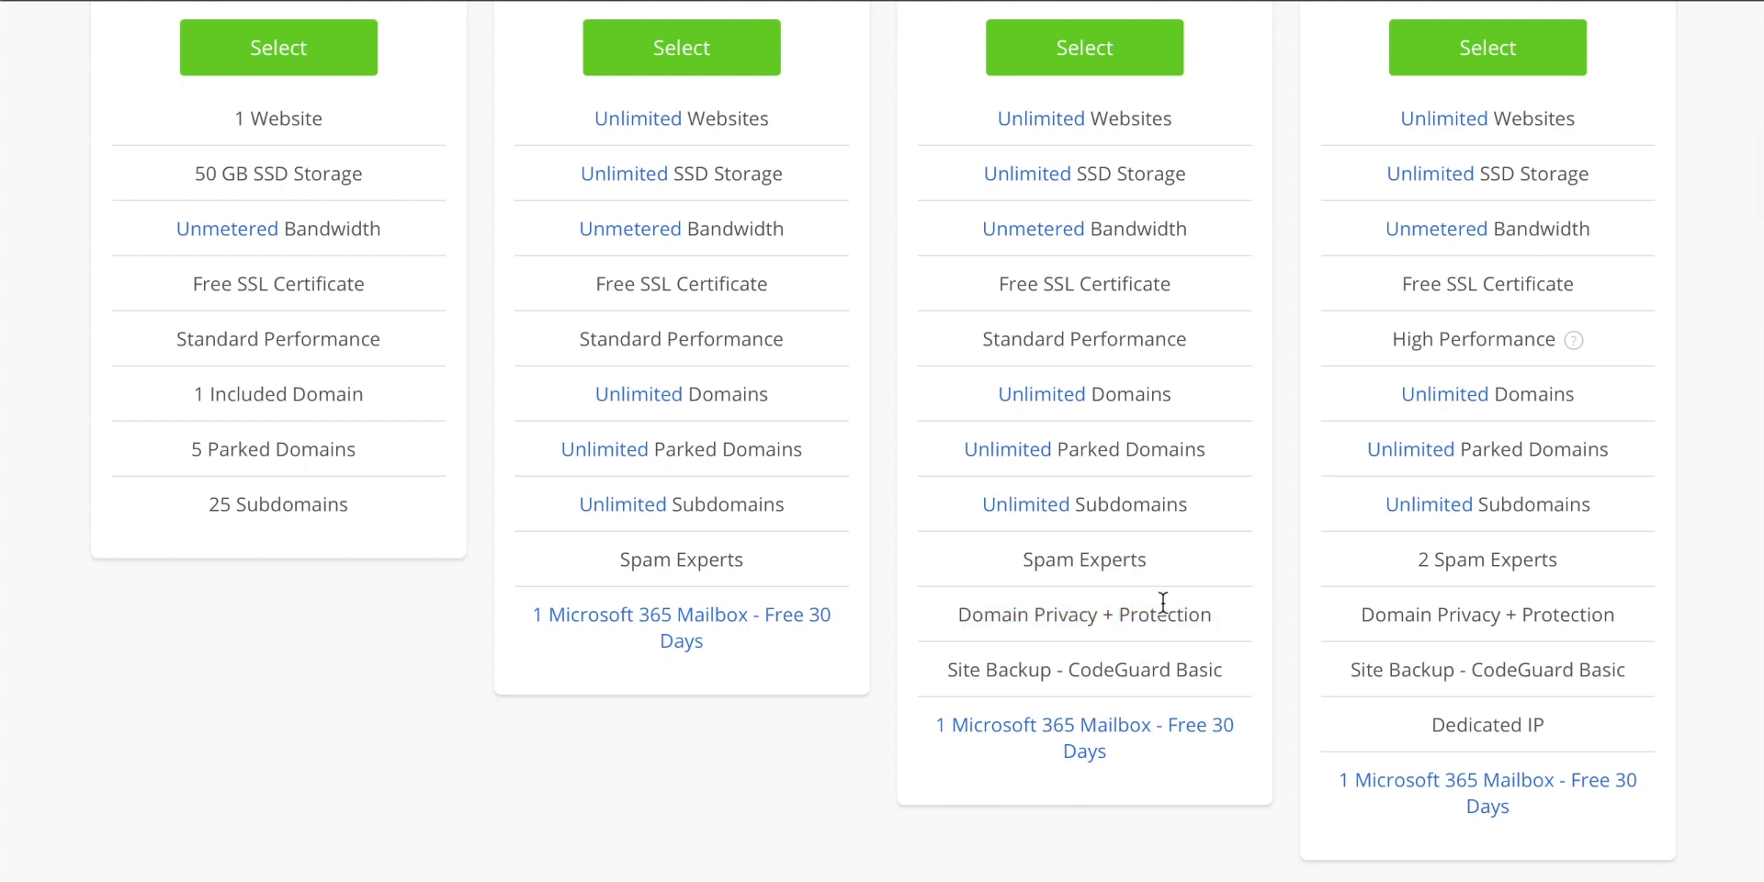
{"action": "left_click_drag", "start_coordinate": [1191, 610], "coordinate": [1046, 616]}
{"action": "scroll", "coordinate": [1118, 664], "scroll_direction": "up", "scroll_amount": 3}
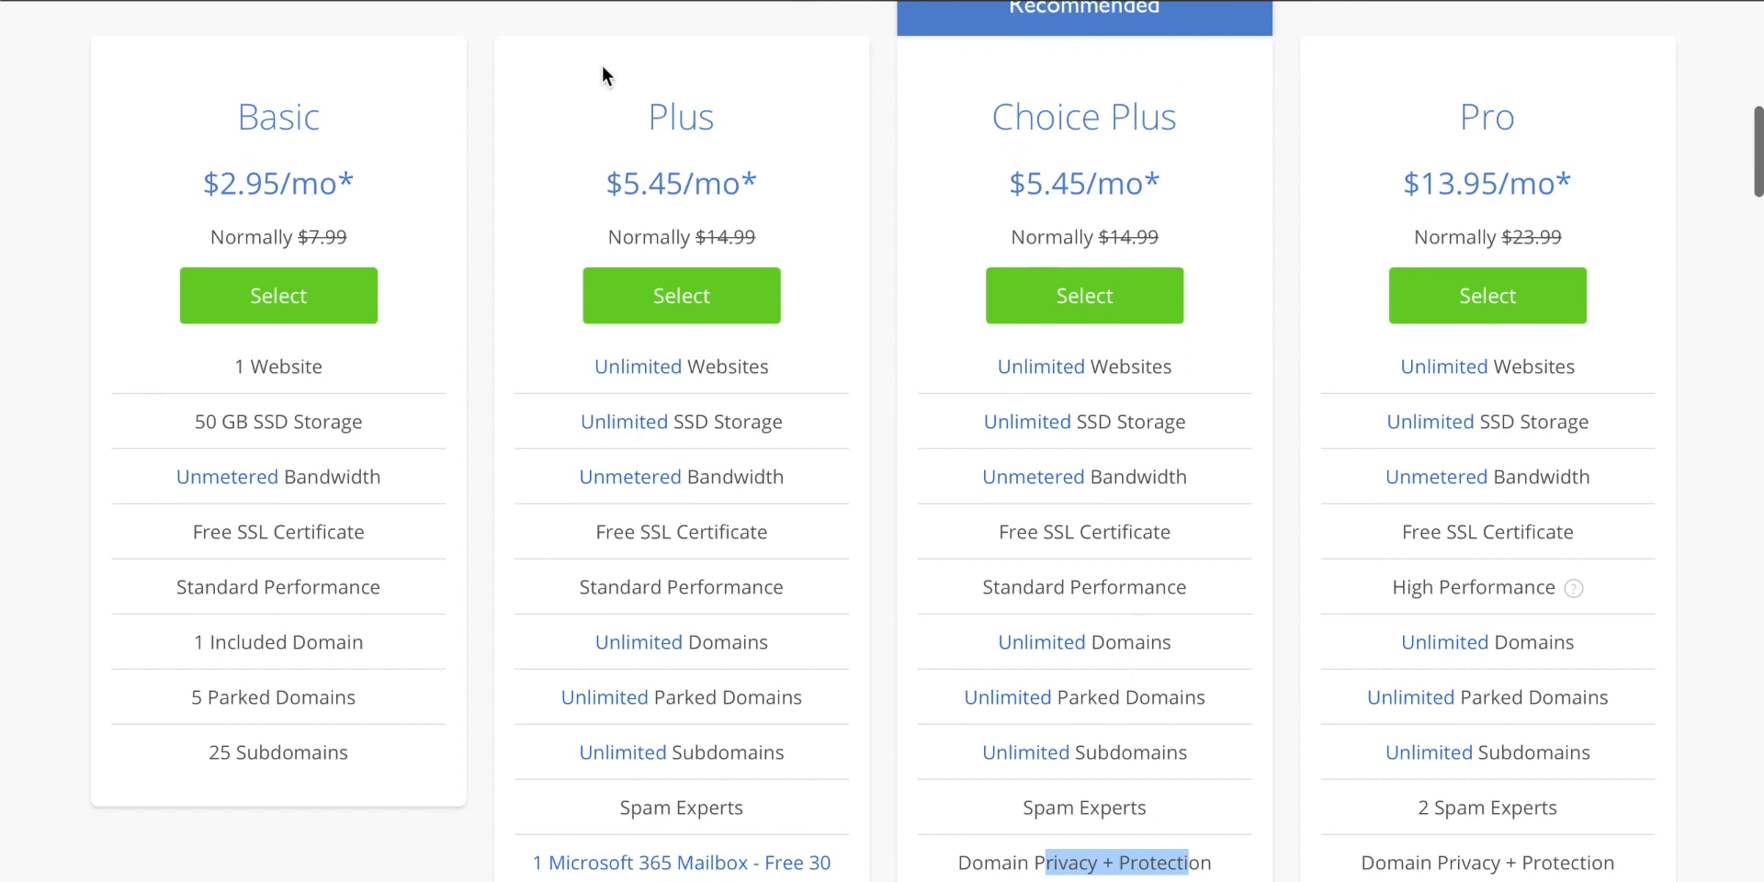
Compare the Plus and Choice Plus plans and choose the Choice Plus hosting plan.
{"action": "left_click_drag", "start_coordinate": [680, 110], "coordinate": [710, 105]}
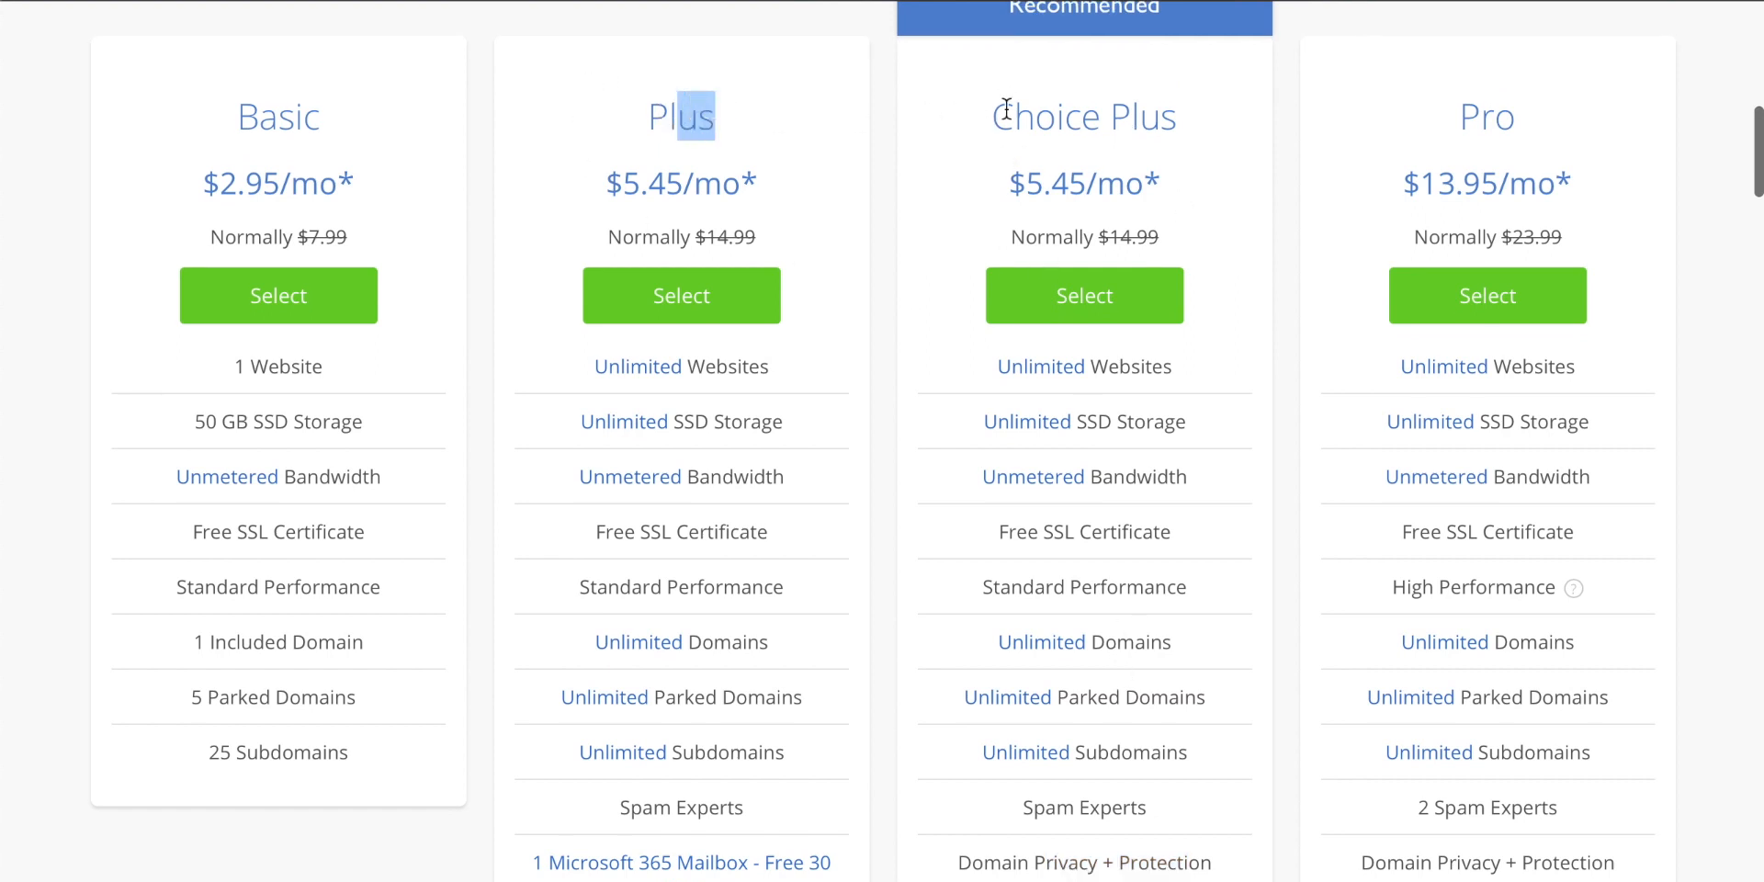
{"action": "left_click_drag", "start_coordinate": [1035, 112], "coordinate": [1248, 158]}
{"action": "left_click", "coordinate": [1146, 540]}
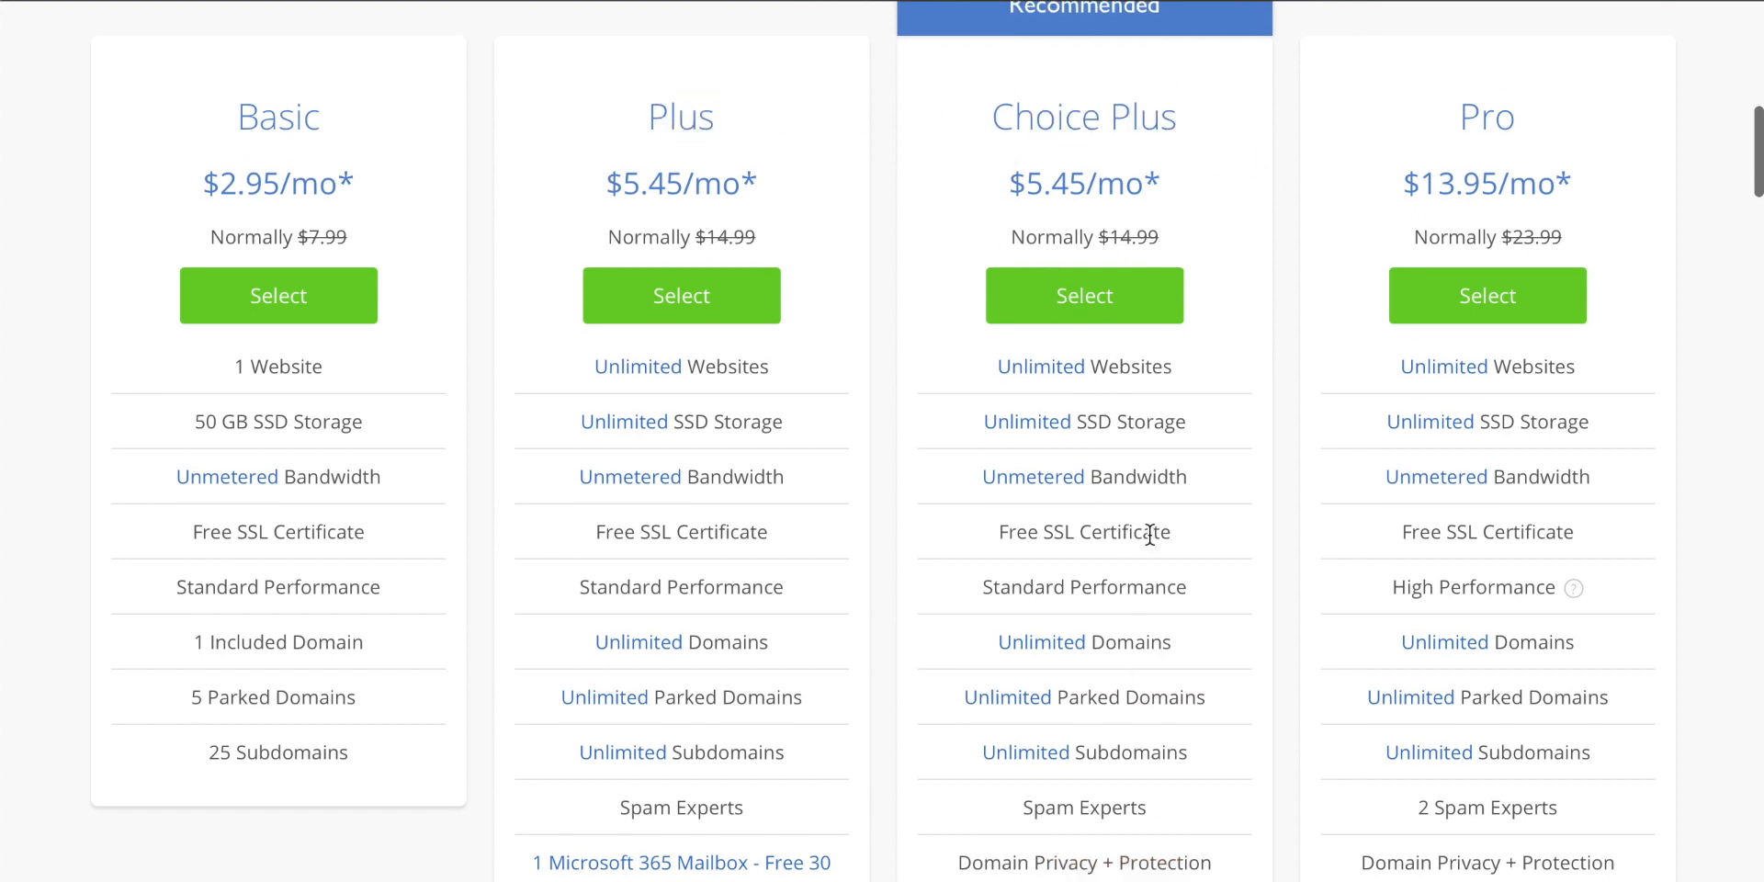
{"action": "scroll", "coordinate": [1133, 451], "scroll_direction": "up", "scroll_amount": 1}
{"action": "left_click", "coordinate": [1089, 352]}
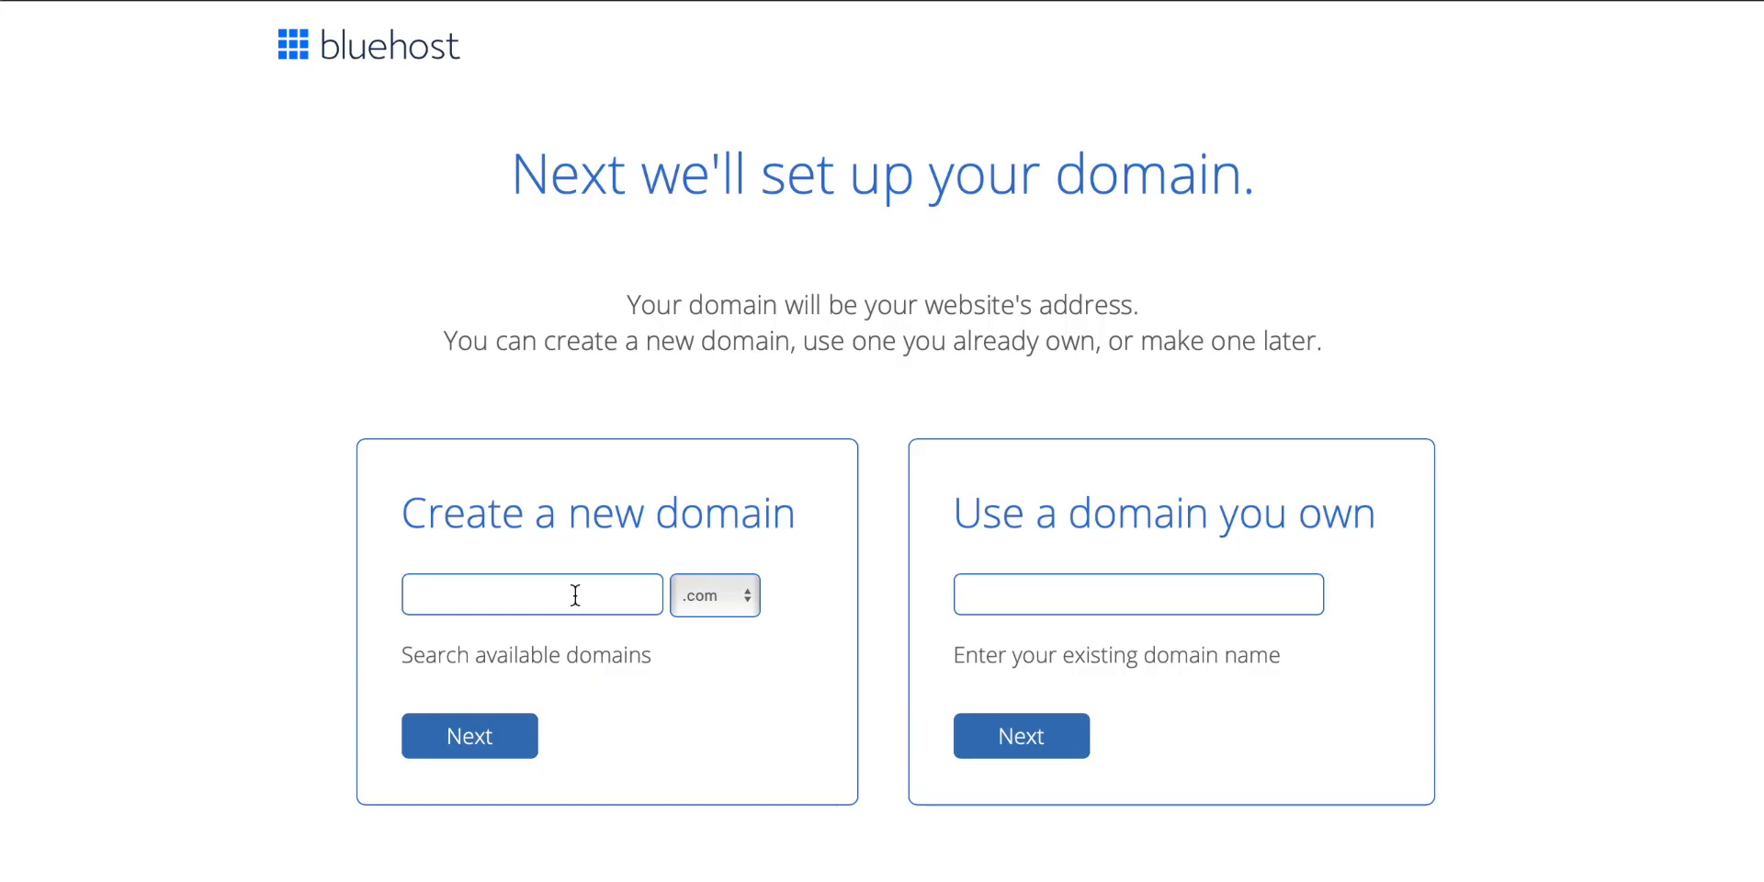
Enter techzg with the .co extension as the new domain and continue to account creation.
{"action": "left_click", "coordinate": [575, 595]}
{"action": "type", "text": "techzg"}
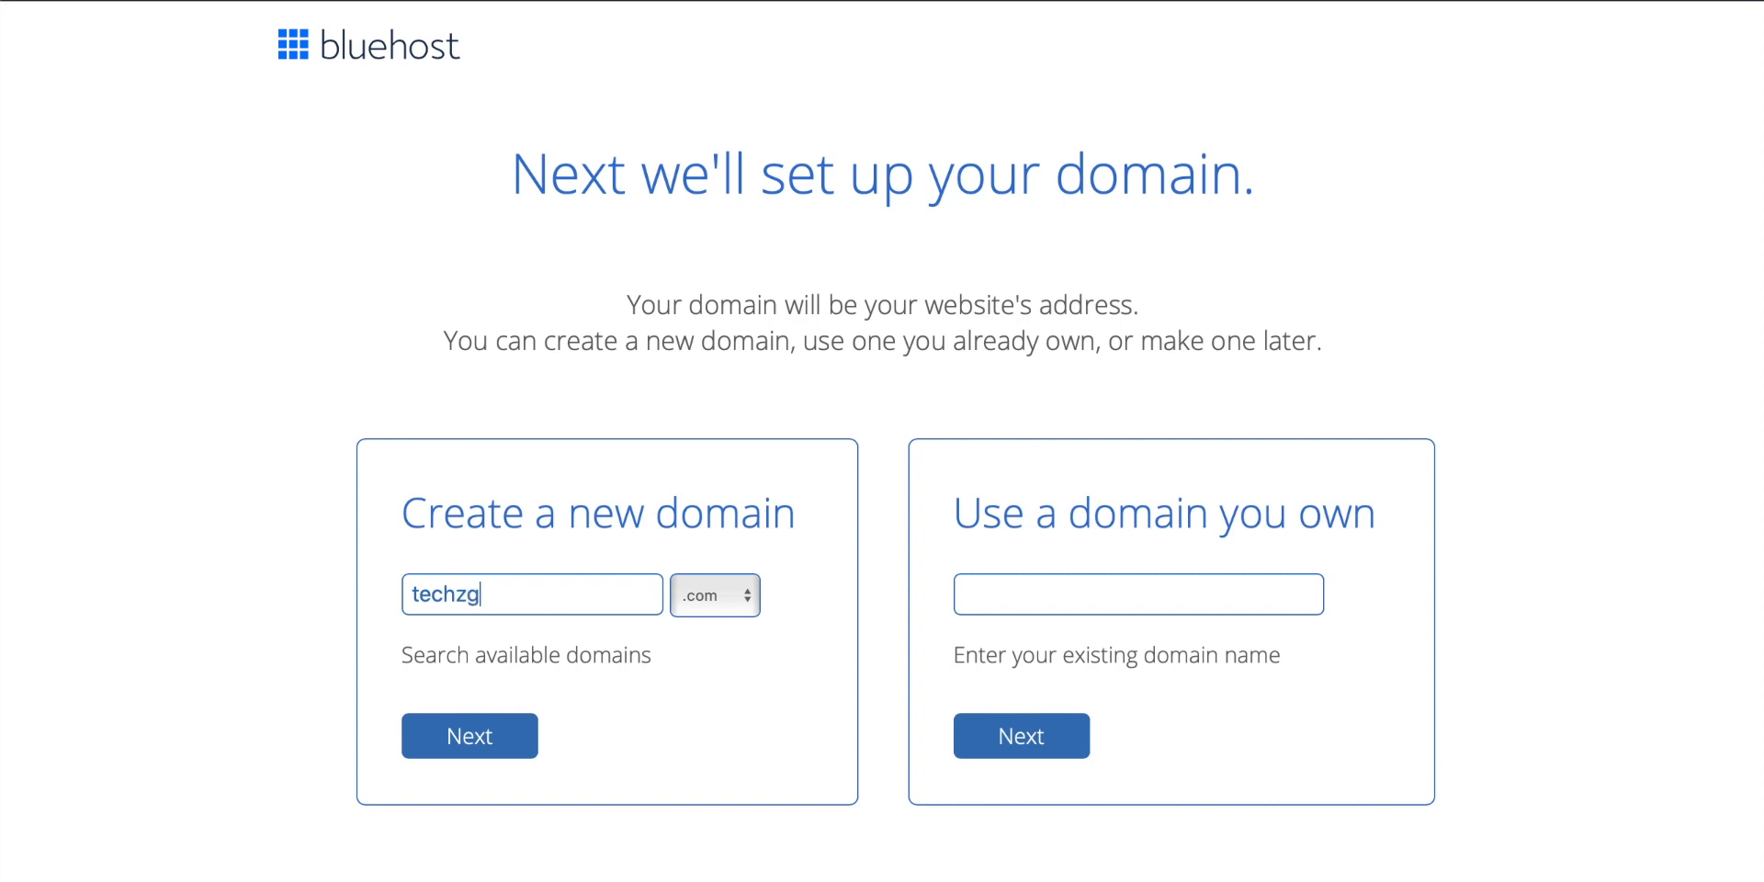
{"action": "left_click", "coordinate": [740, 595]}
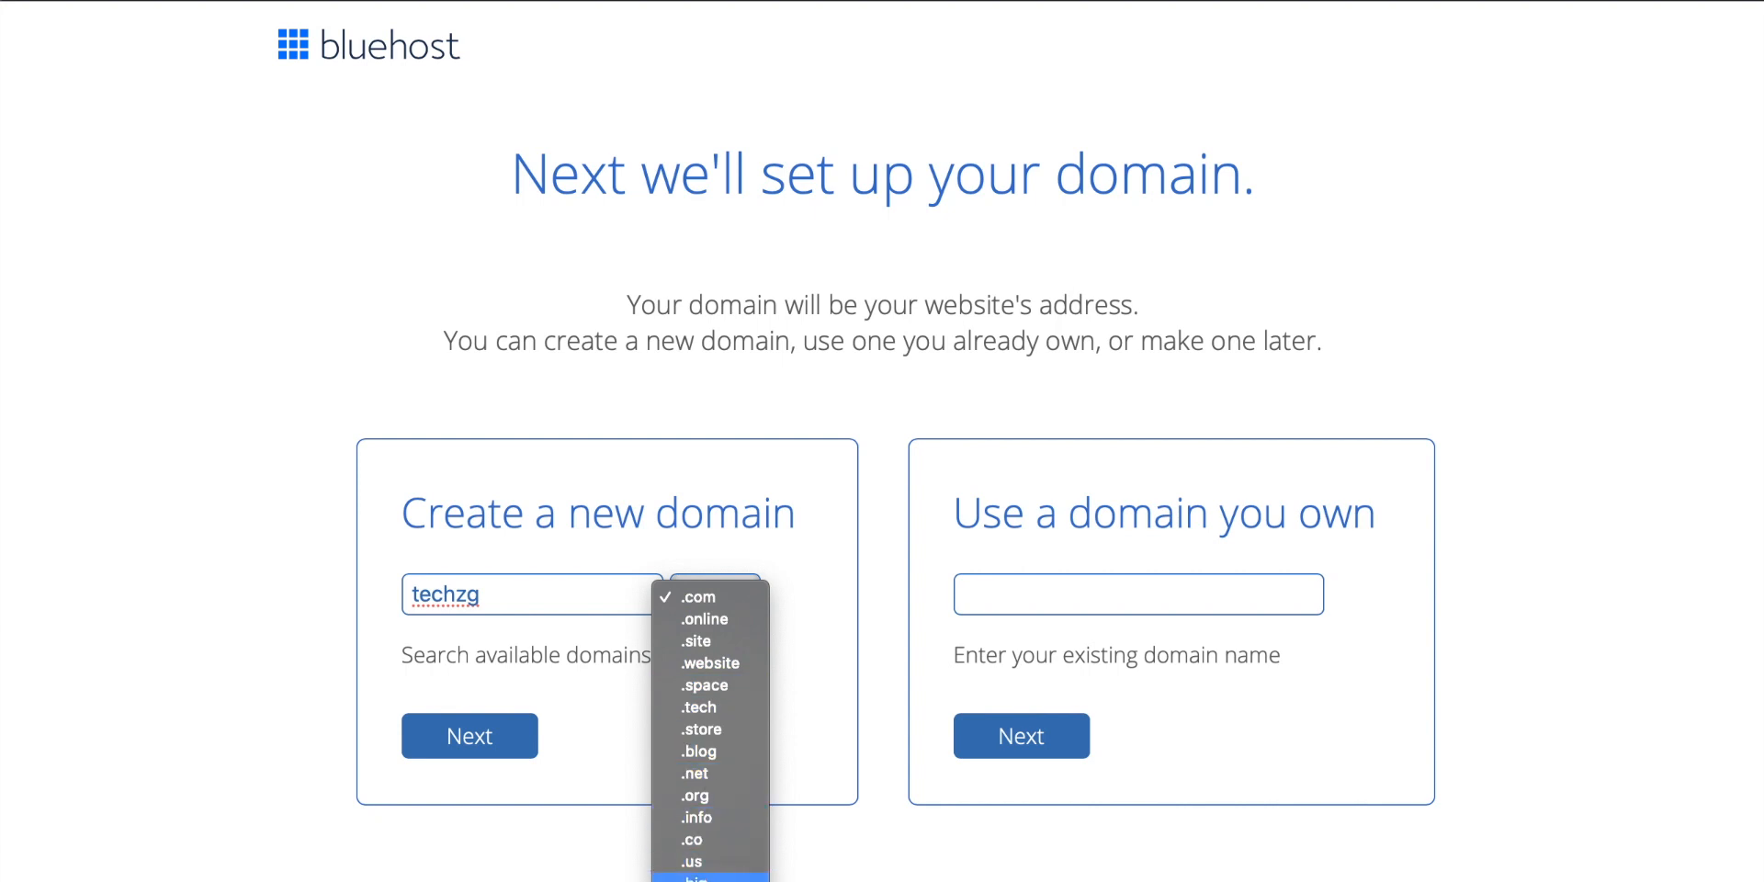
{"action": "left_click", "coordinate": [709, 846]}
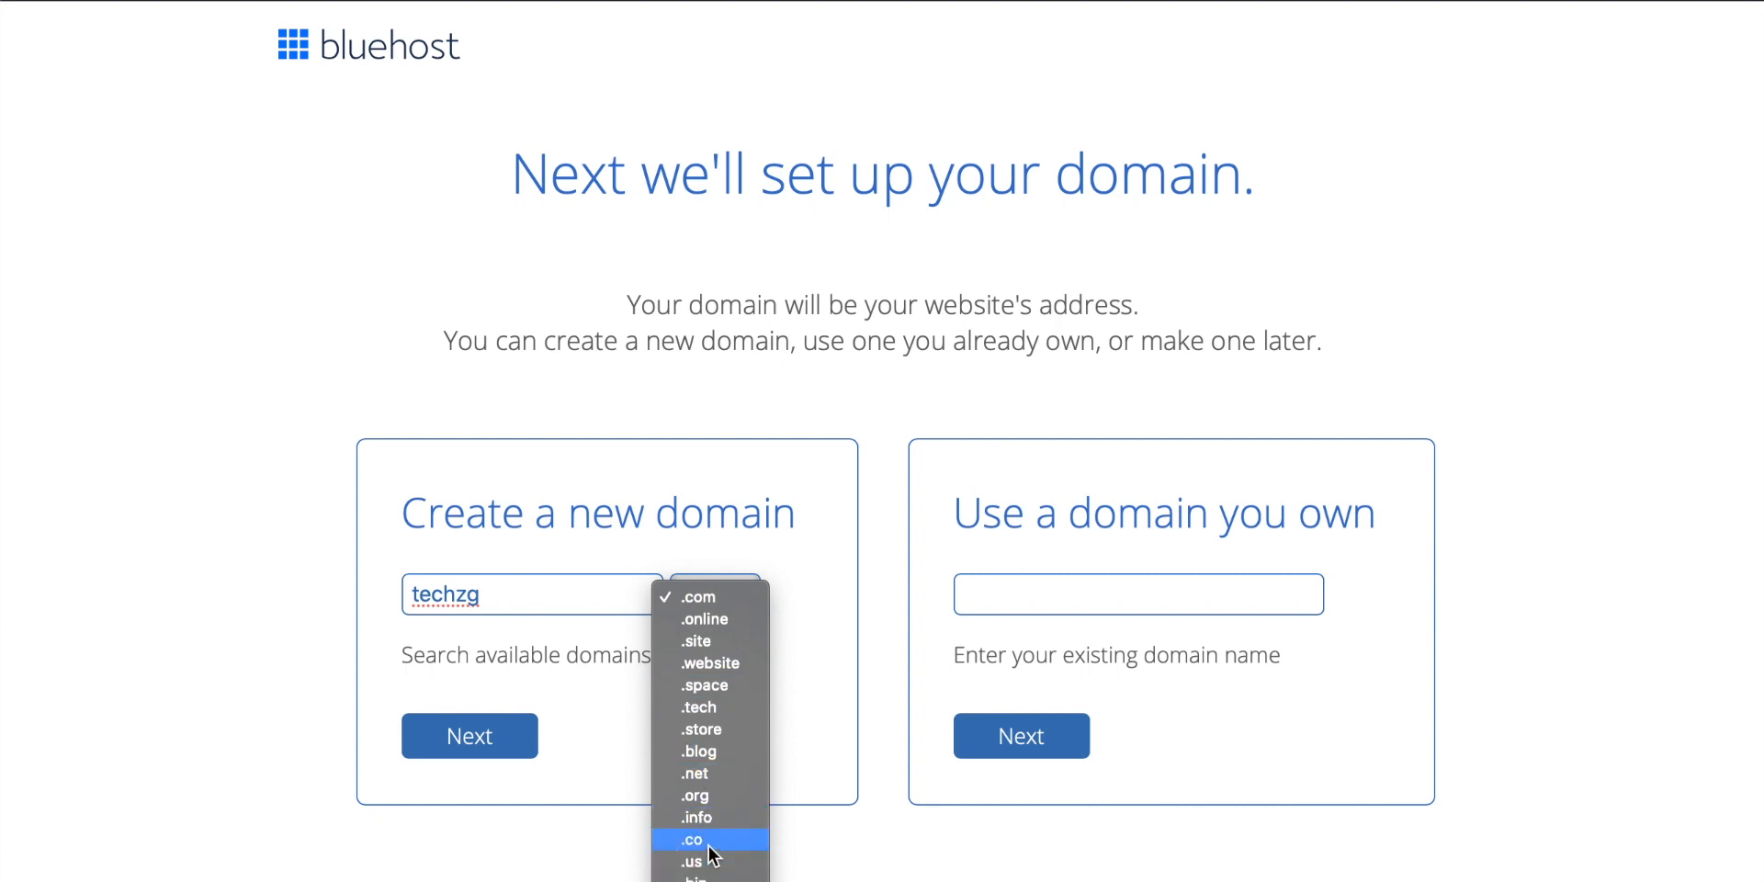
{"action": "left_click", "coordinate": [501, 735]}
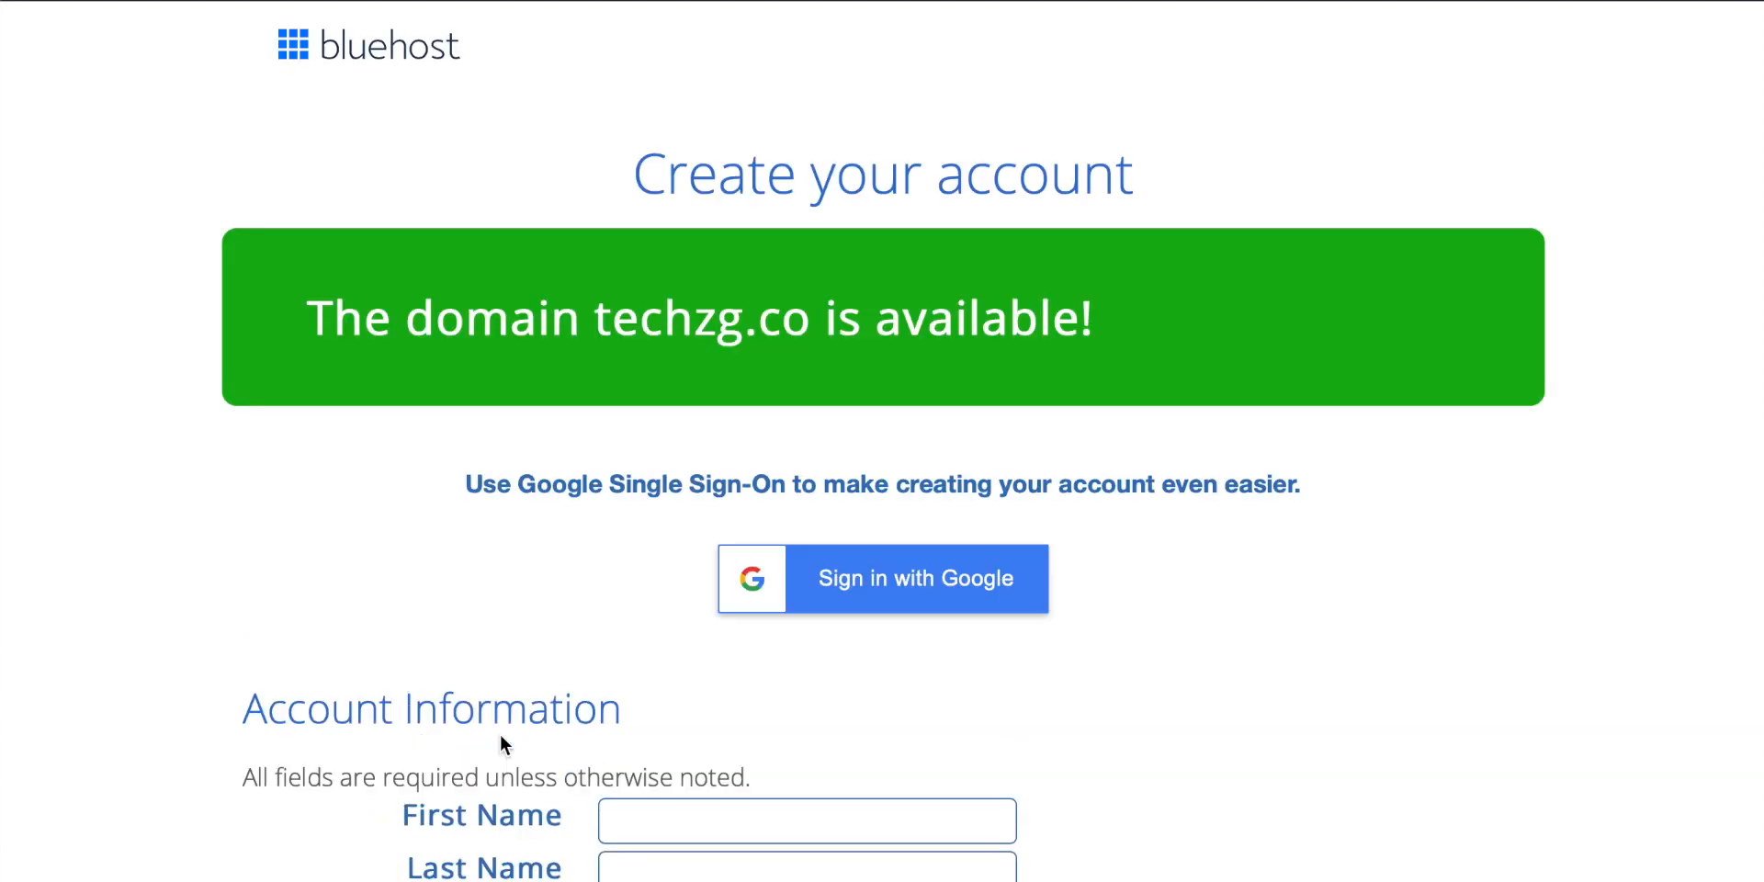
Fill in the account information with the customer's name, postal address, phone number and e-mail address.
{"action": "scroll", "coordinate": [524, 702], "scroll_direction": "down", "scroll_amount": 3}
{"action": "scroll", "coordinate": [524, 687], "scroll_direction": "down", "scroll_amount": 5}
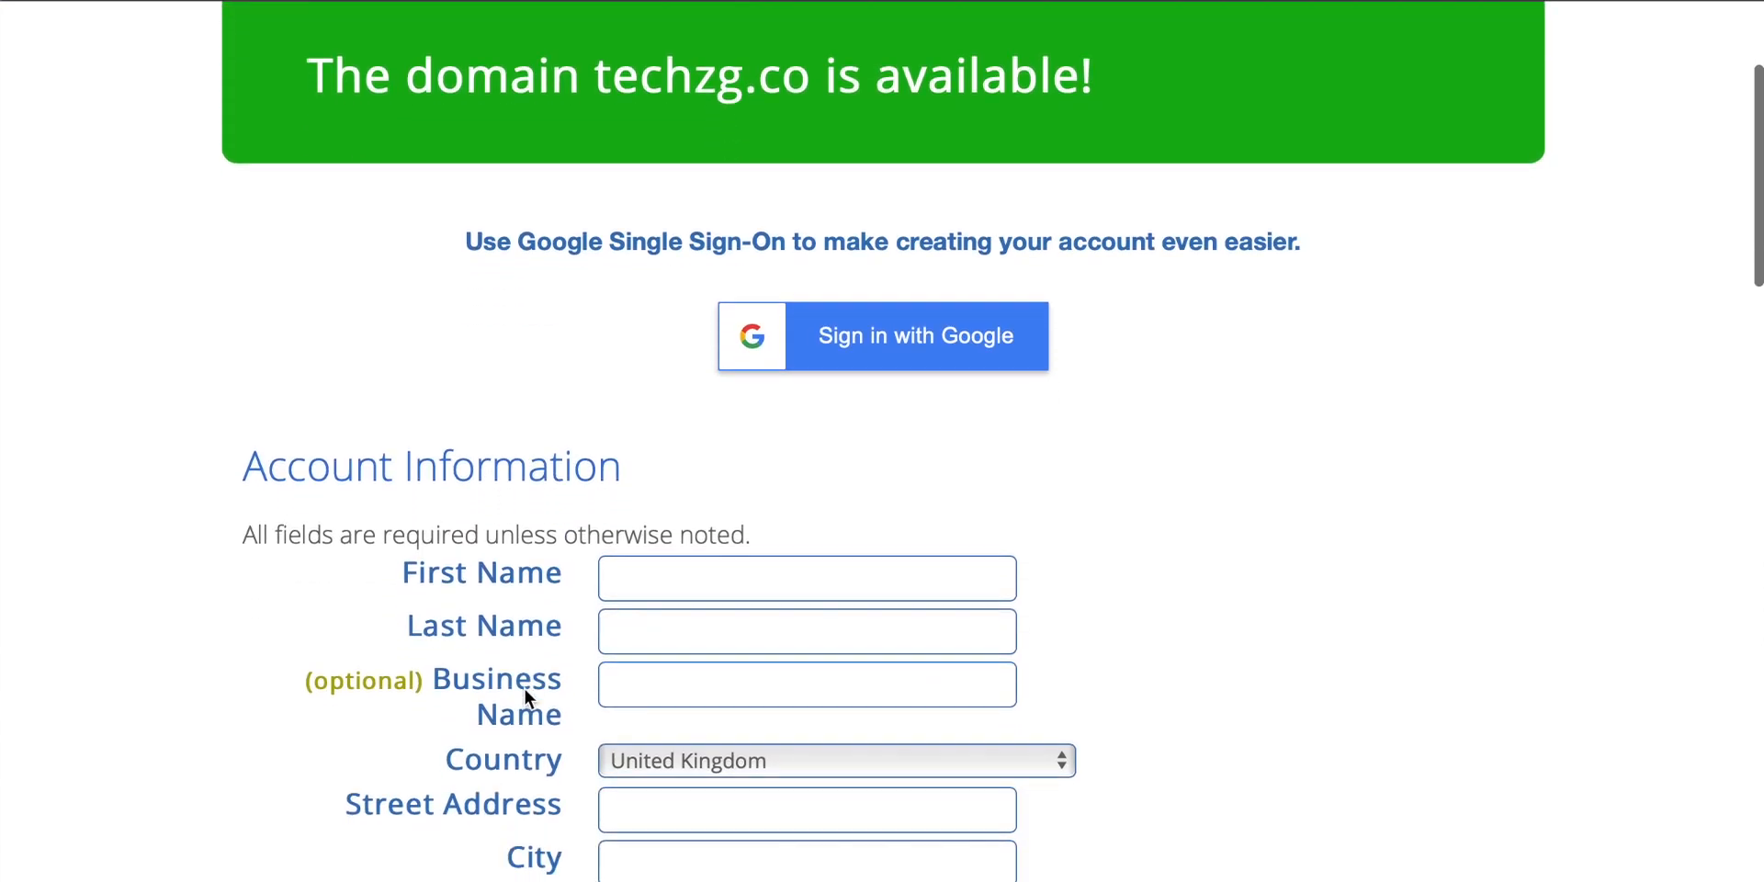
{"action": "scroll", "coordinate": [524, 689], "scroll_direction": "up", "scroll_amount": 1}
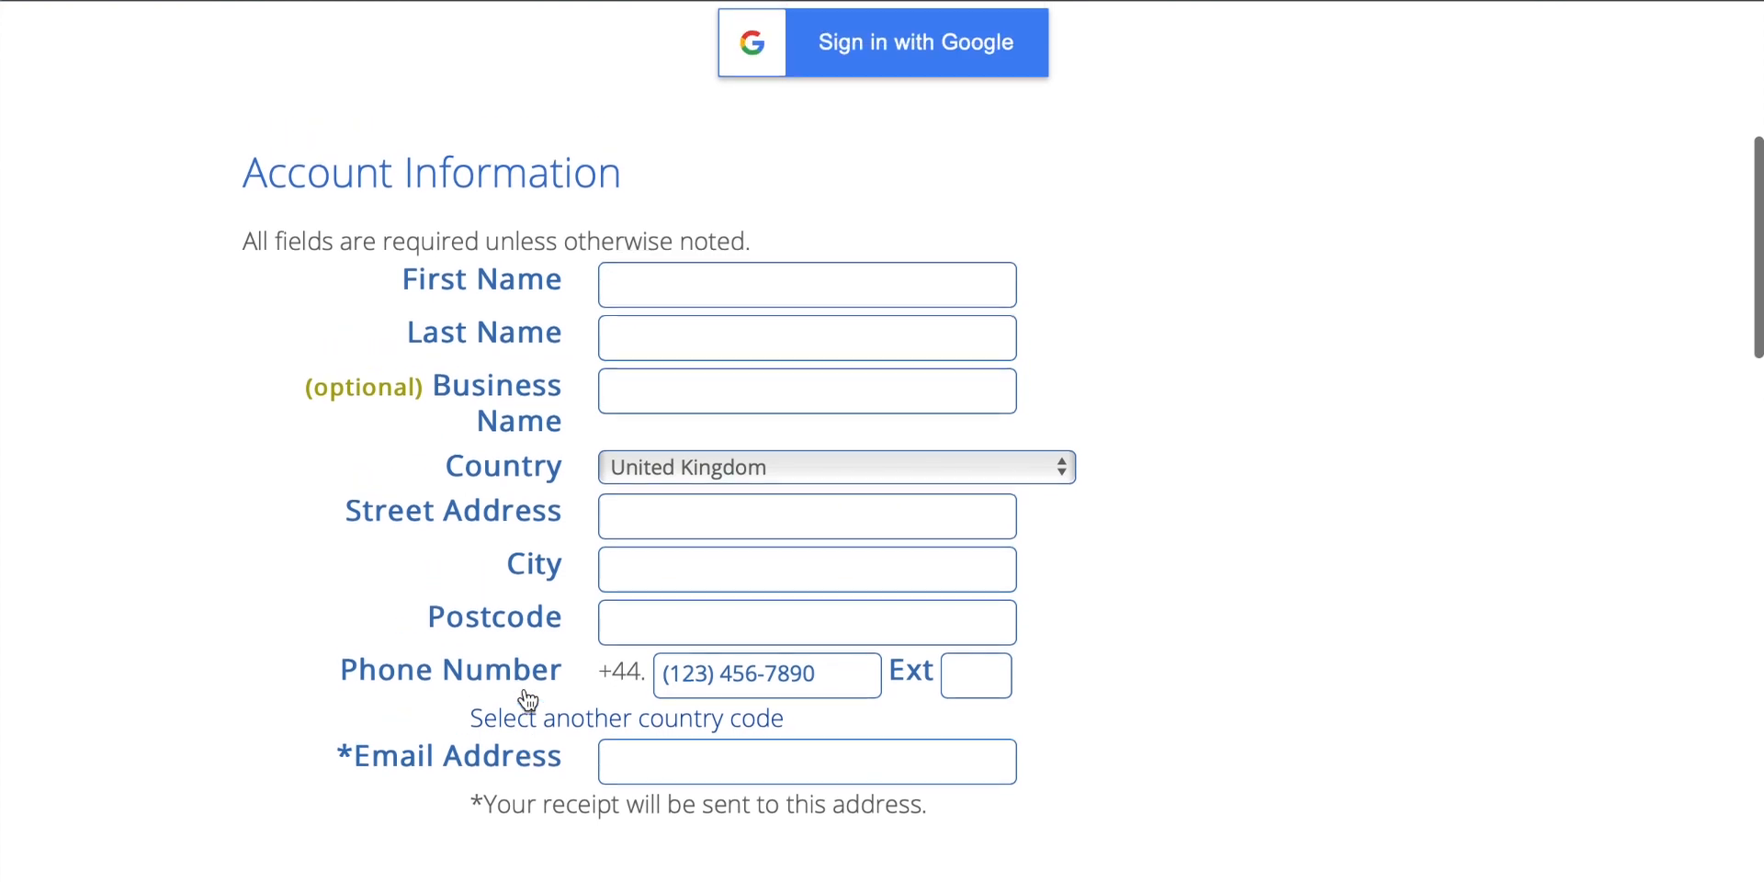
{"action": "scroll", "coordinate": [524, 689], "scroll_direction": "down", "scroll_amount": 1}
{"action": "left_click", "coordinate": [679, 257]}
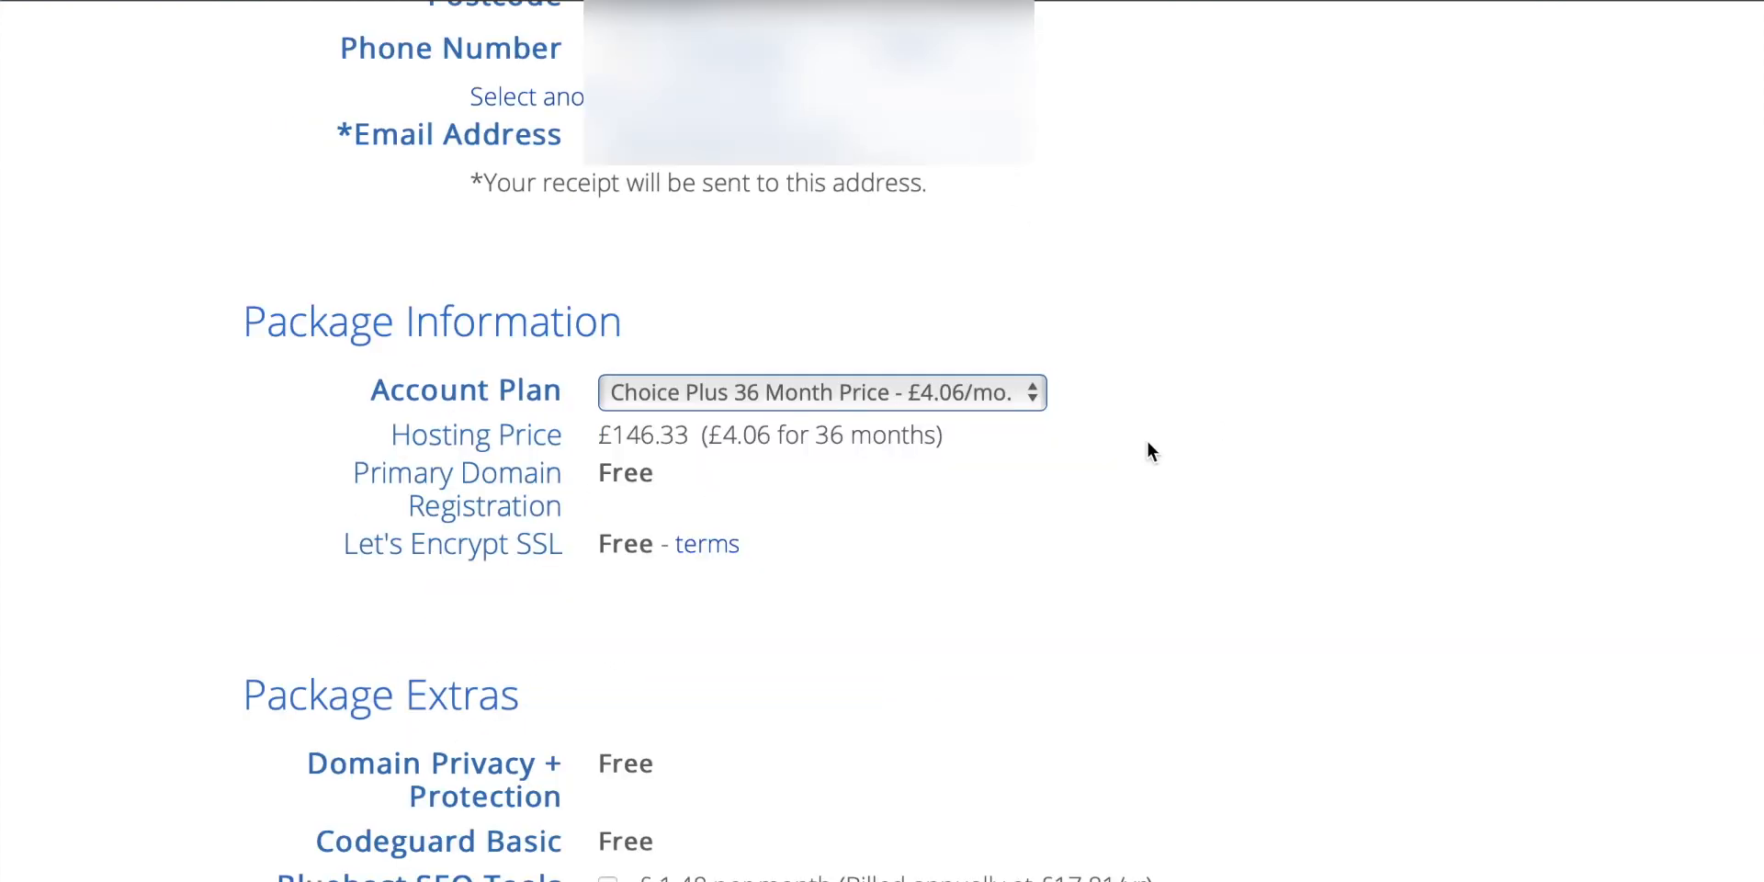
Set the account plan to Choice Plus 12 Month and remove the SiteLock Security - Essential extra.
{"action": "left_click", "coordinate": [957, 393]}
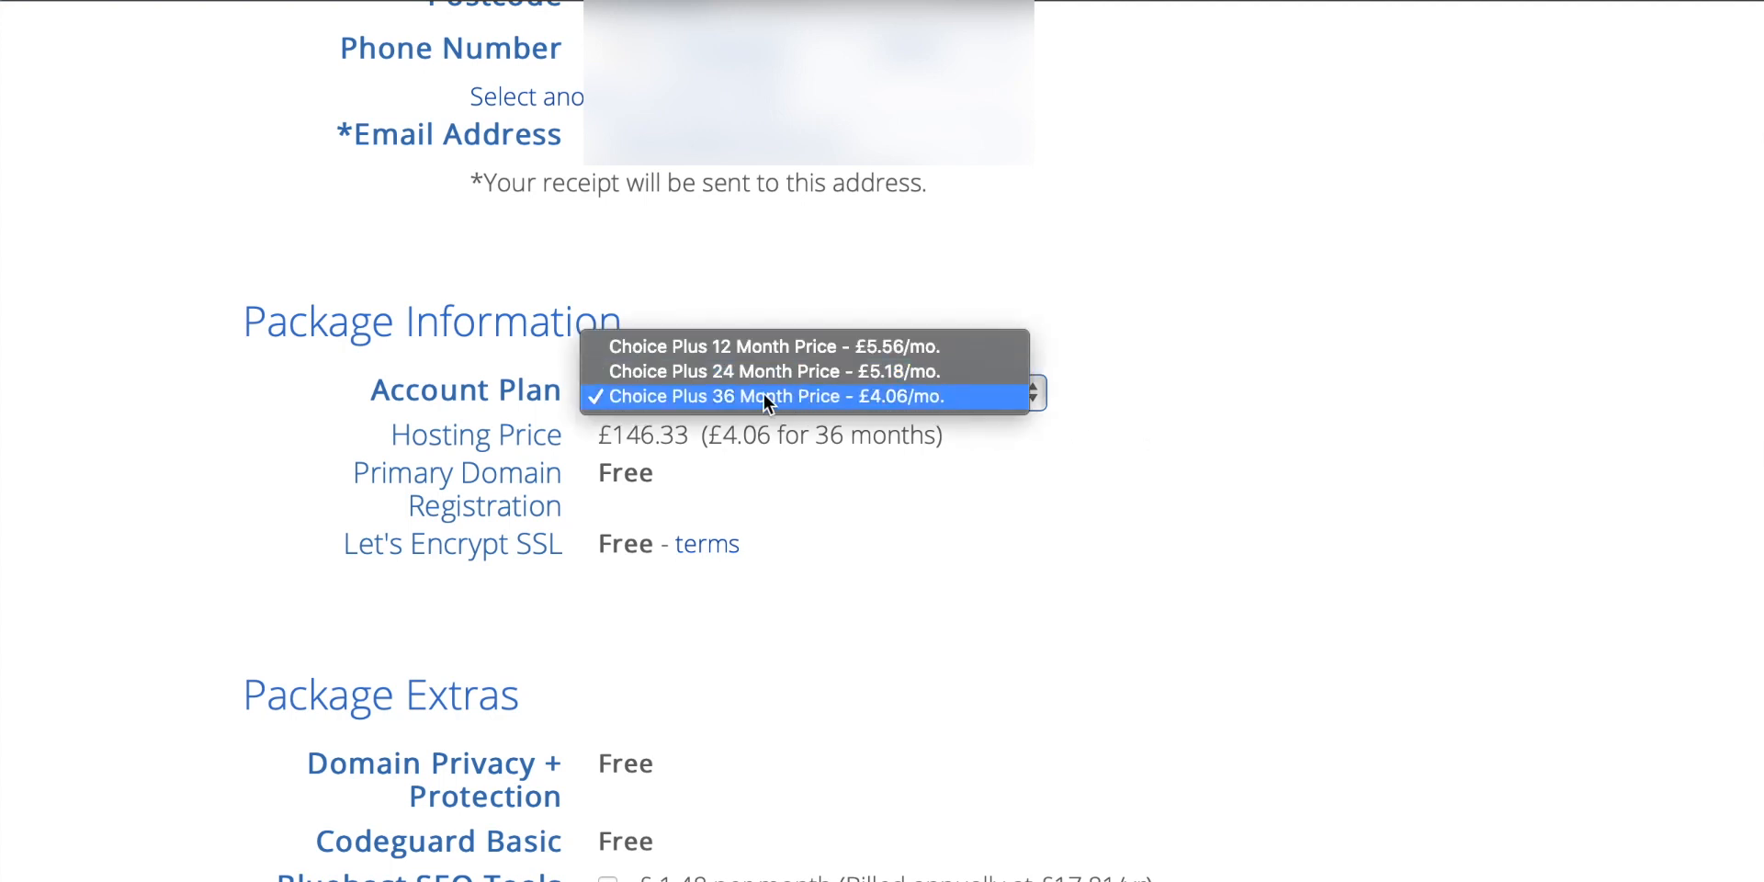
{"action": "left_click", "coordinate": [735, 346]}
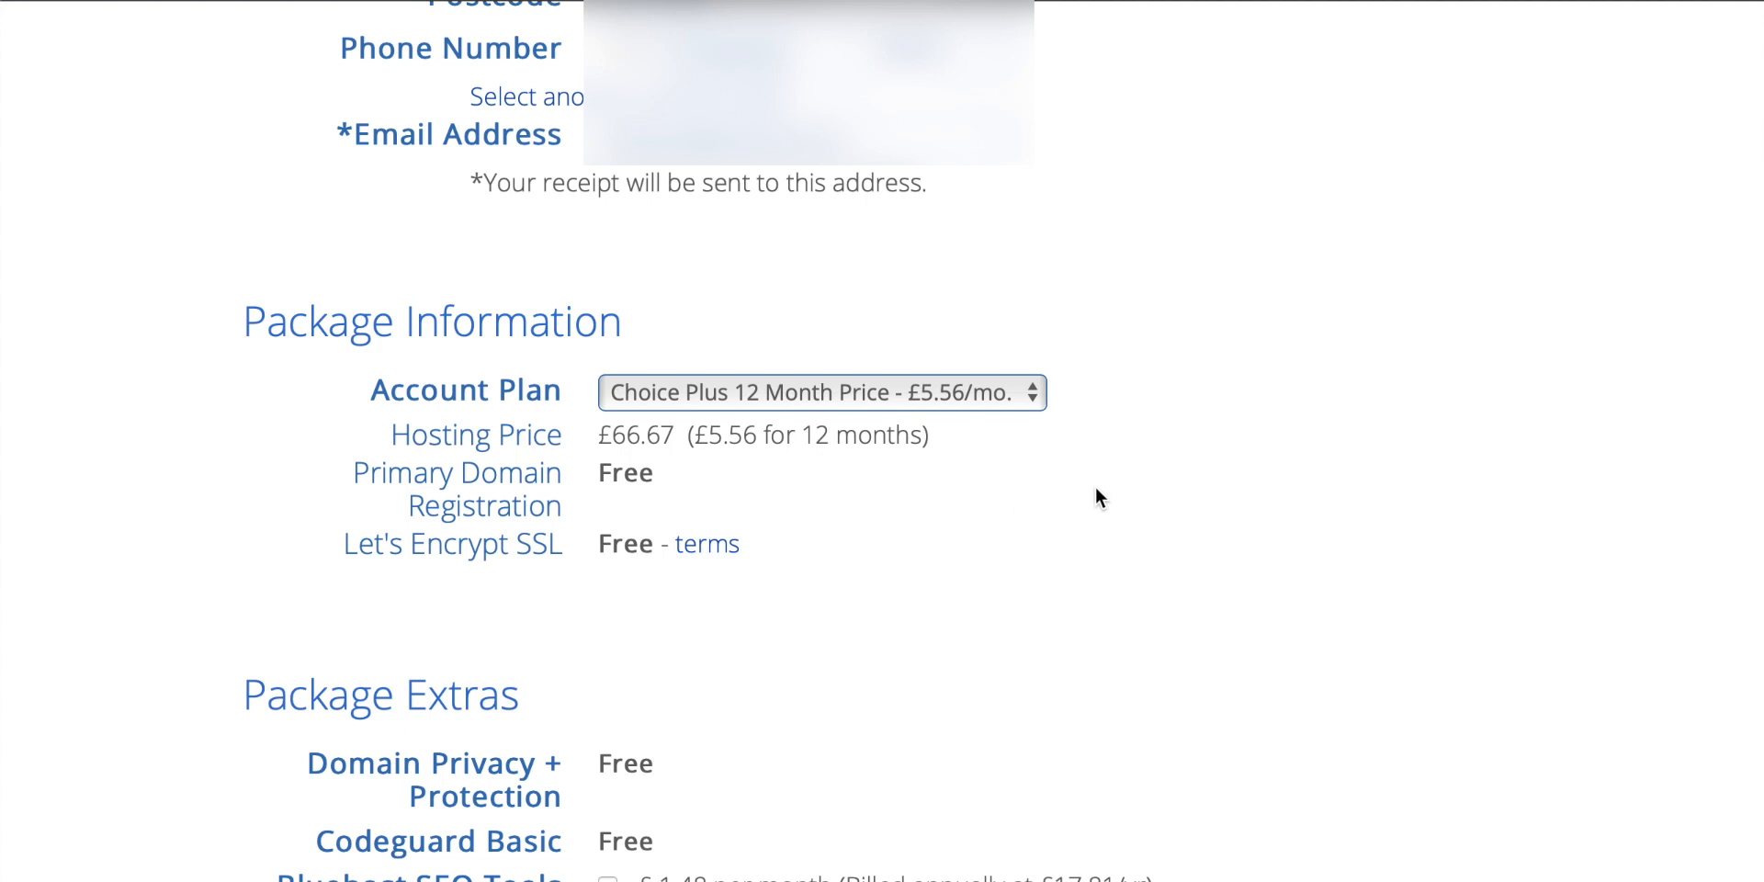
{"action": "scroll", "coordinate": [1141, 483], "scroll_direction": "down", "scroll_amount": 1}
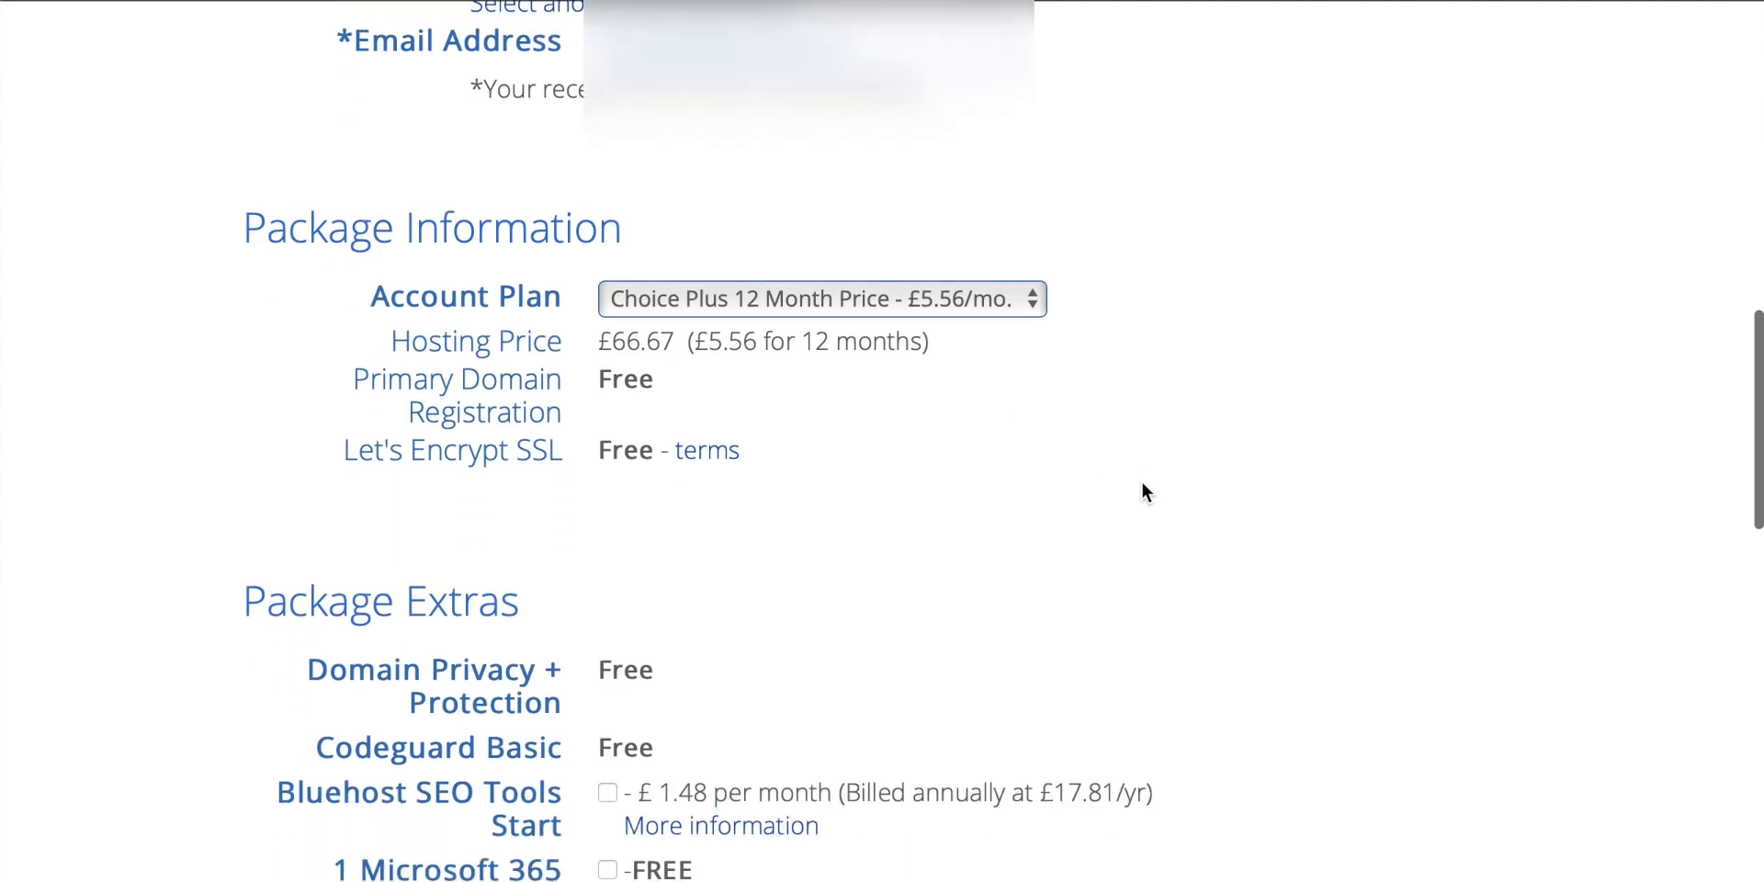
{"action": "scroll", "coordinate": [1142, 484], "scroll_direction": "down", "scroll_amount": 5}
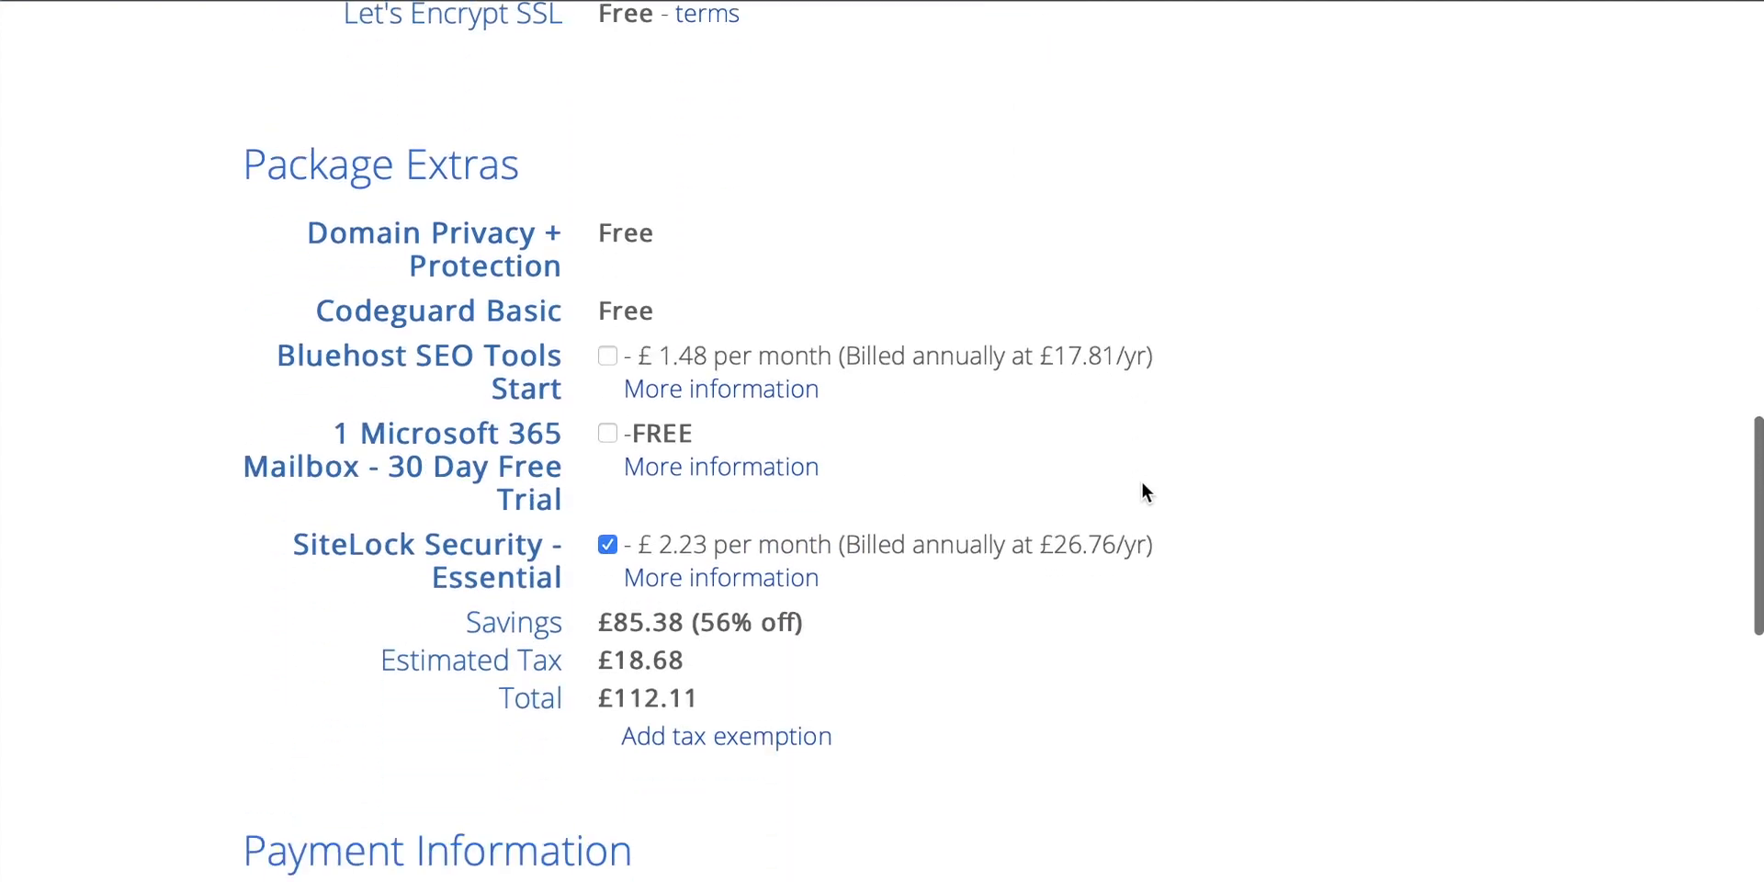
{"action": "scroll", "coordinate": [1141, 484], "scroll_direction": "up", "scroll_amount": 1}
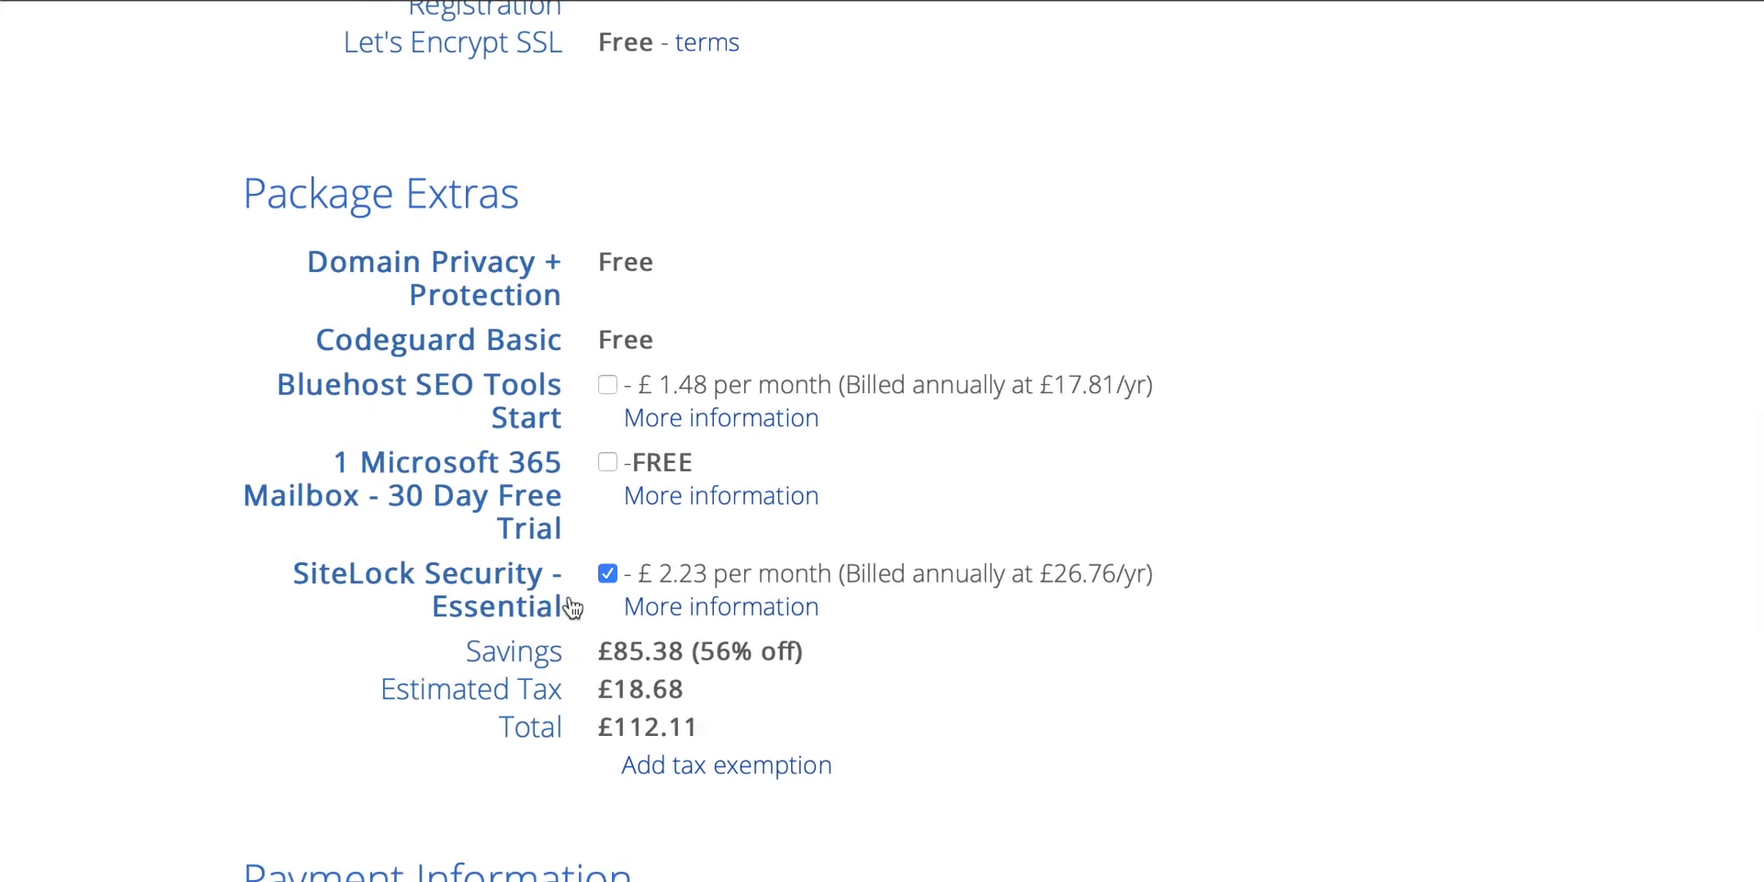
{"action": "left_click", "coordinate": [608, 573]}
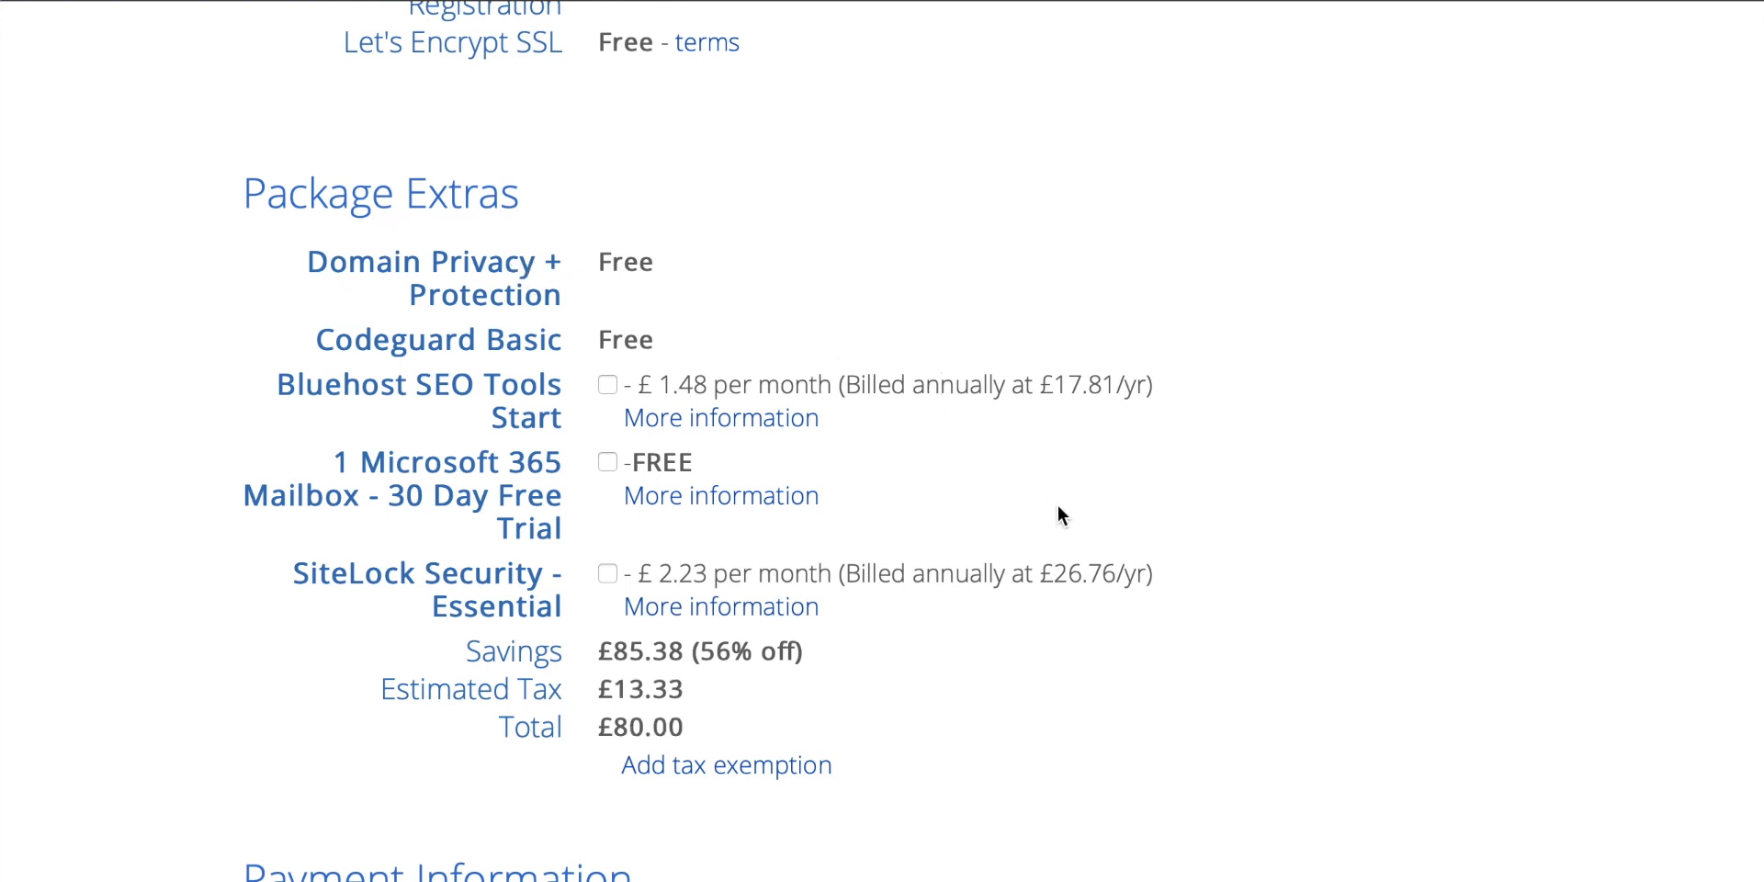
Submit the hosting order with the terms of service accepted and promotional emails declined.
{"action": "scroll", "coordinate": [1058, 506], "scroll_direction": "down", "scroll_amount": 7}
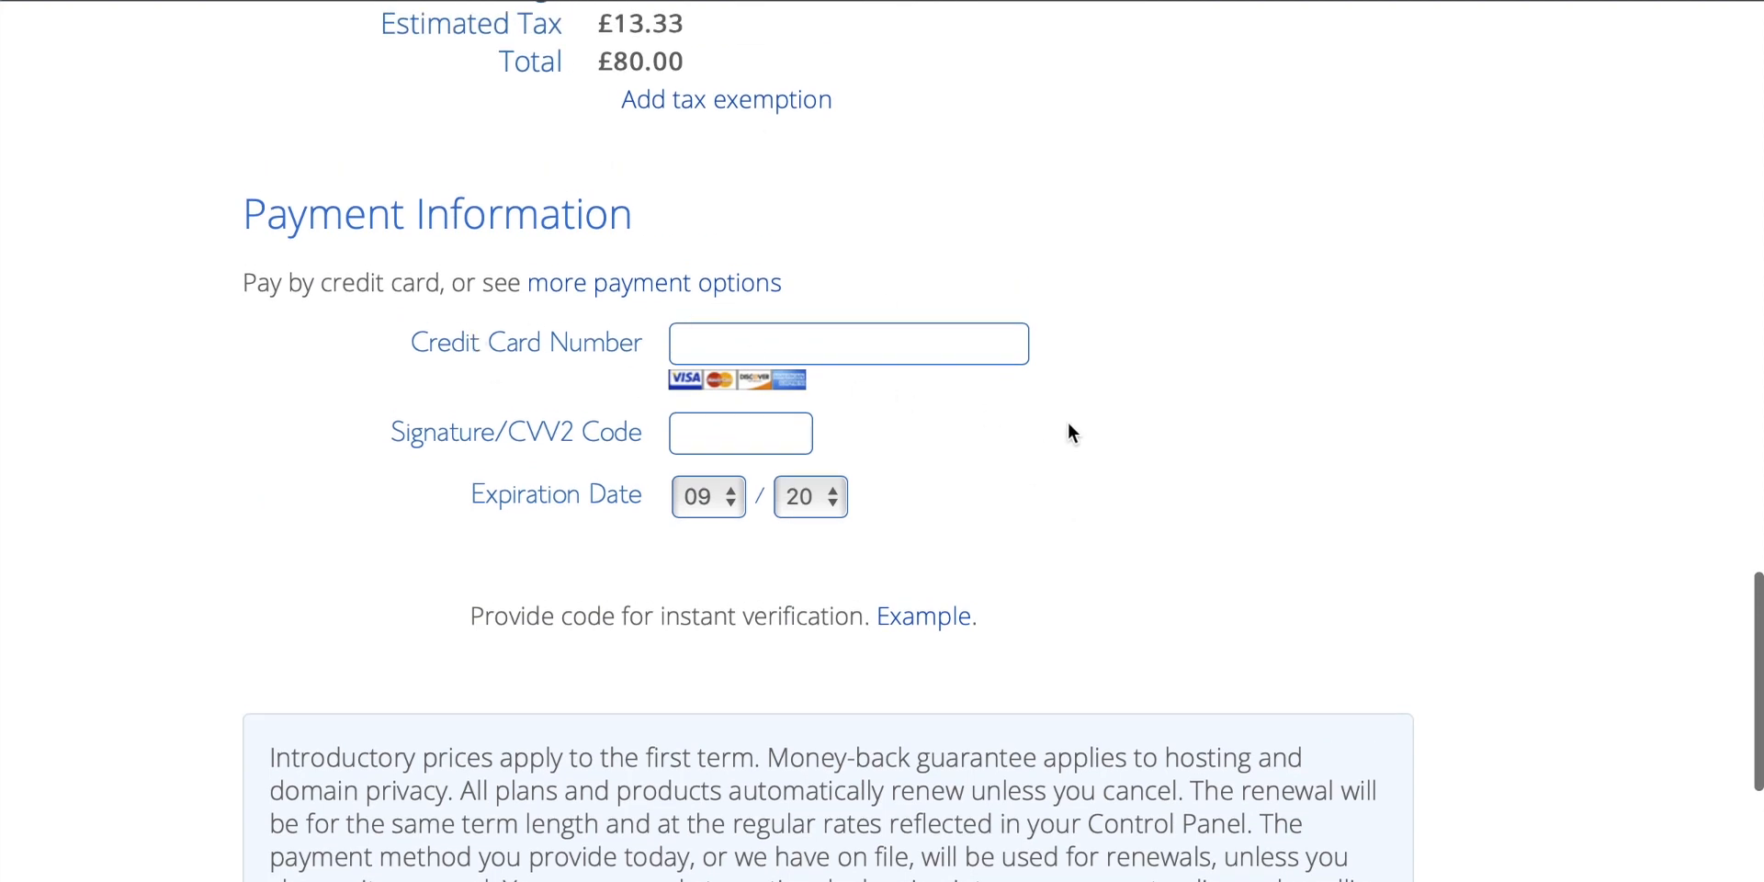
{"action": "scroll", "coordinate": [1067, 432], "scroll_direction": "down", "scroll_amount": 6}
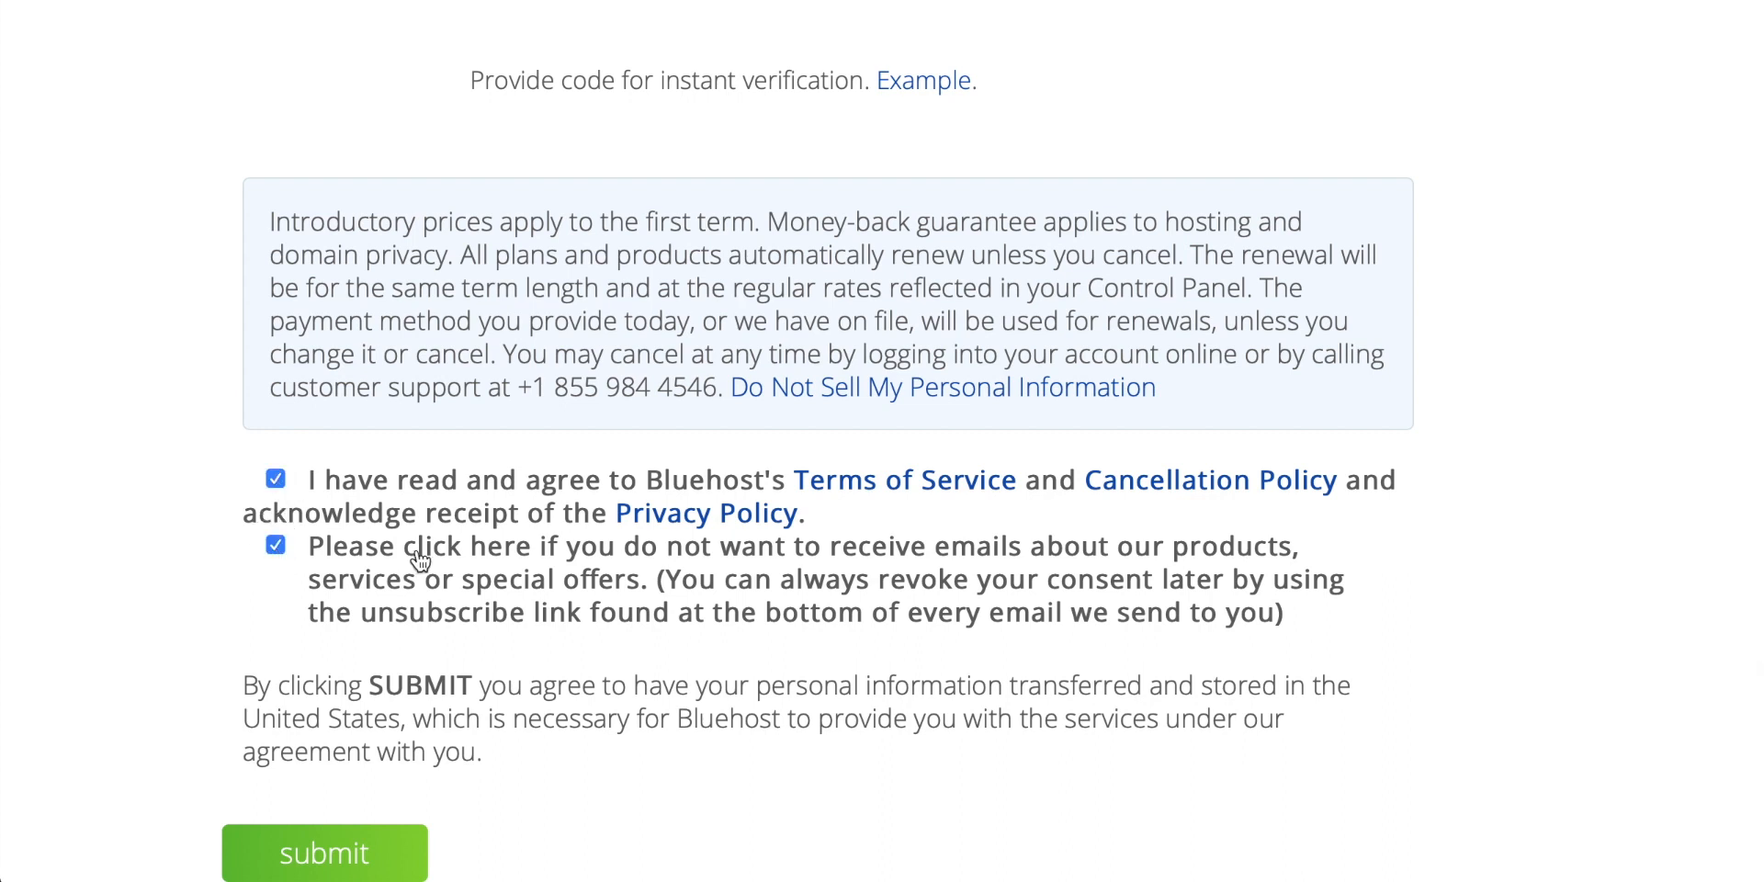
{"action": "scroll", "coordinate": [608, 549], "scroll_direction": "down", "scroll_amount": 1}
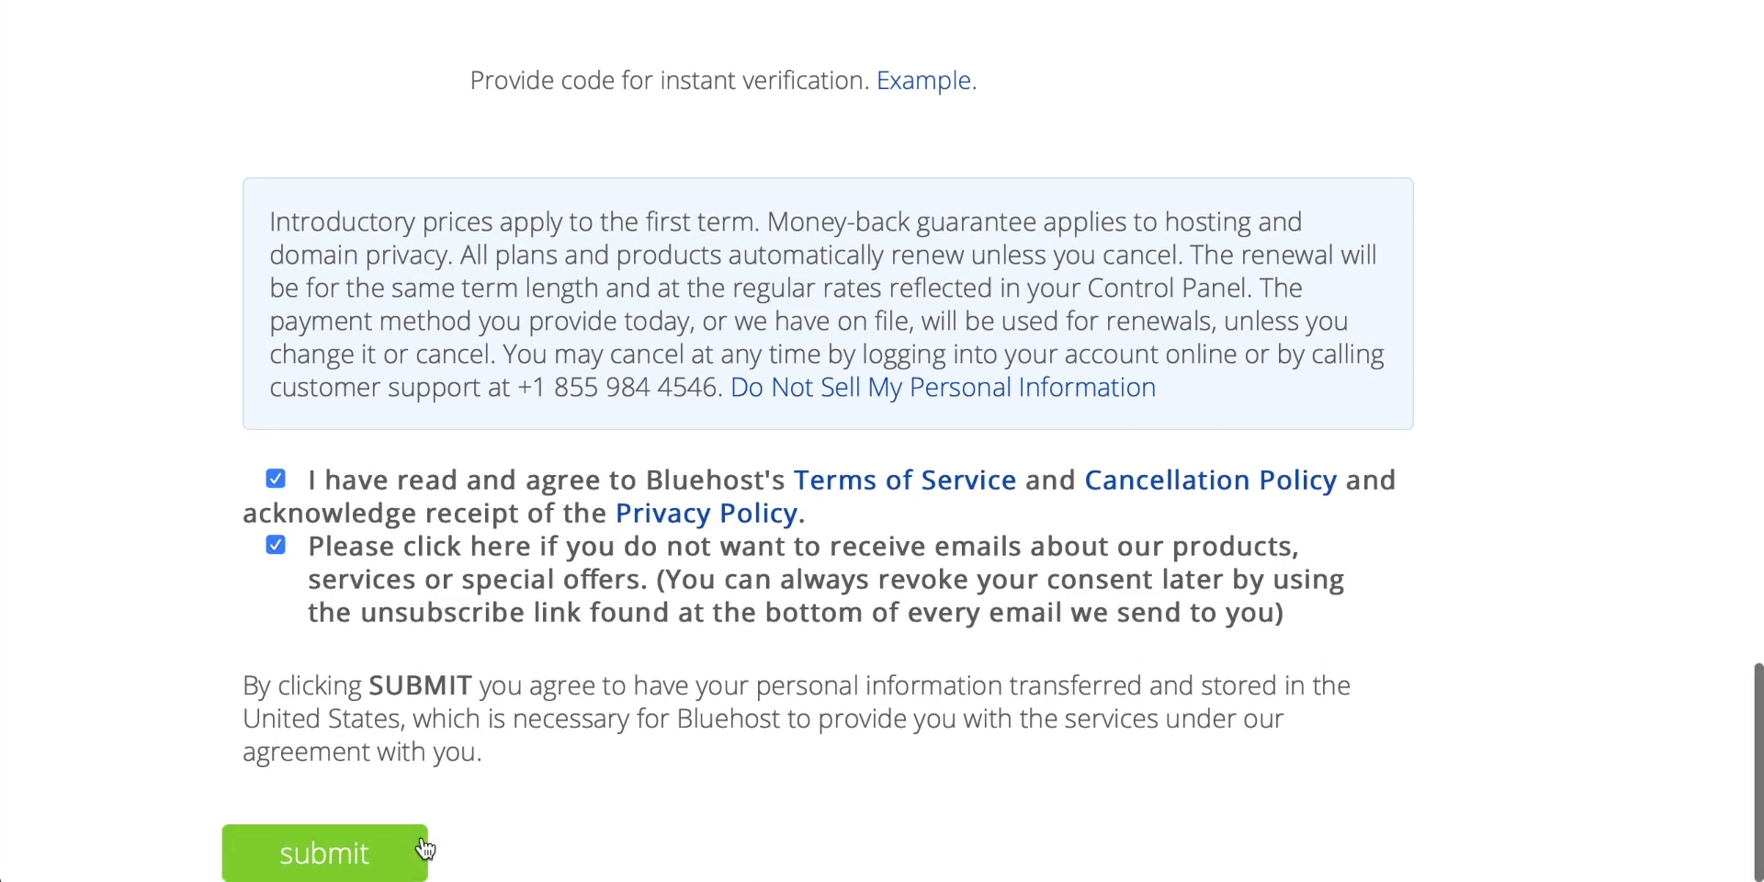
{"action": "left_click", "coordinate": [357, 855]}
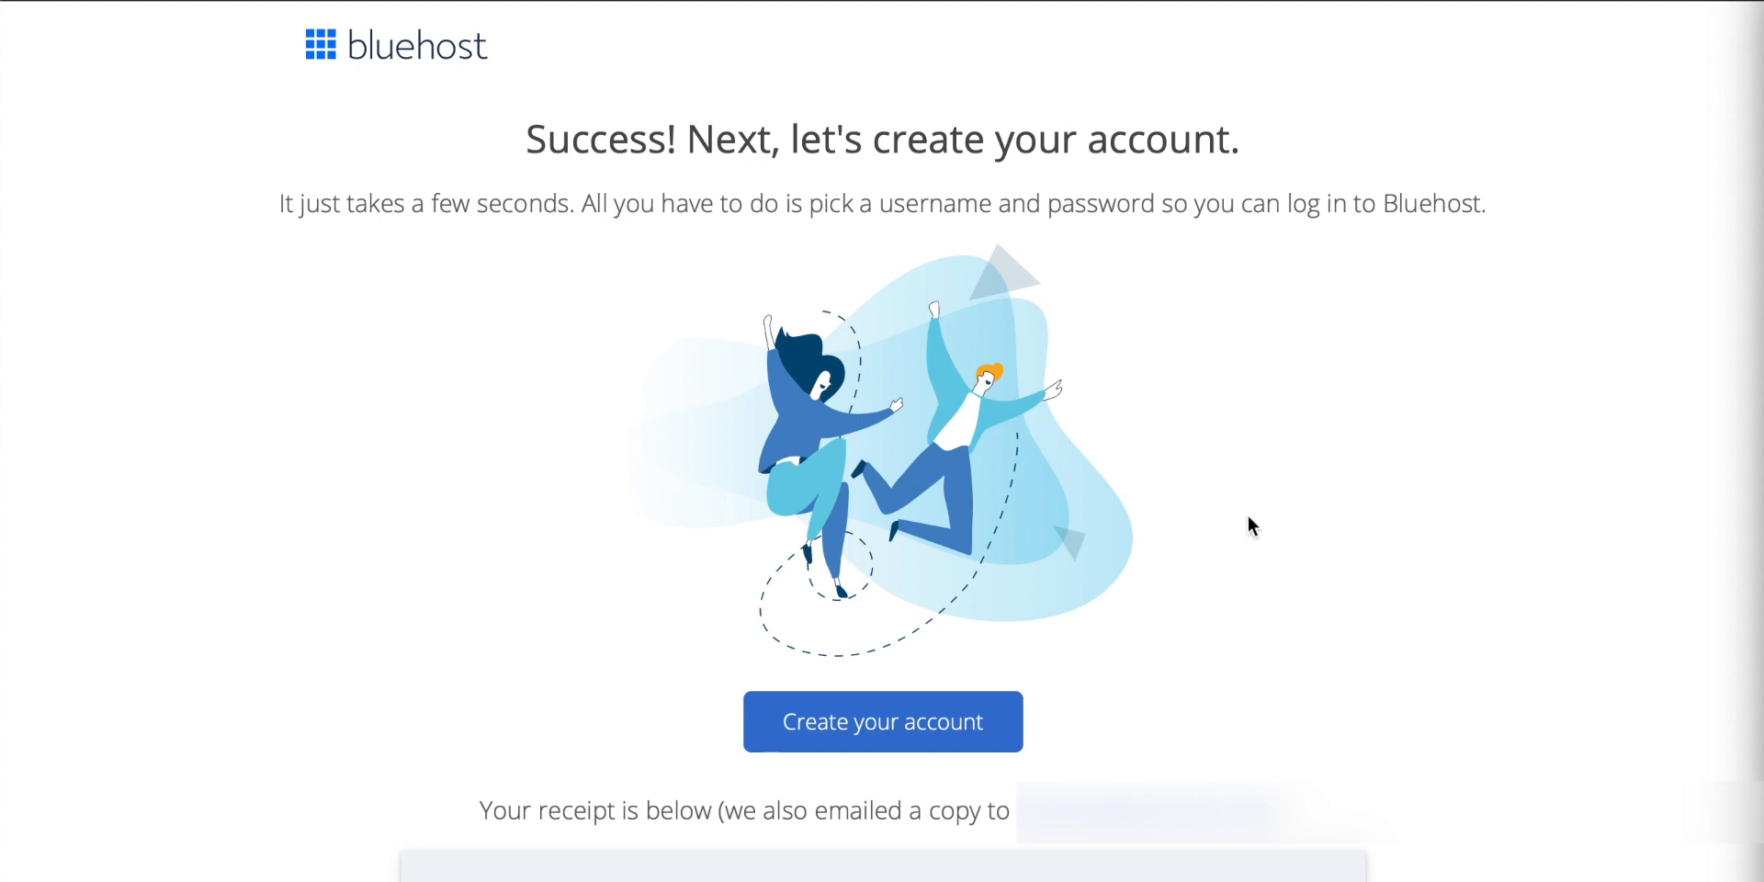
Create the account for techzg.co with a new account password and the terms accepted, and proceed to login.
{"action": "left_click", "coordinate": [880, 726]}
{"action": "left_click", "coordinate": [820, 642]}
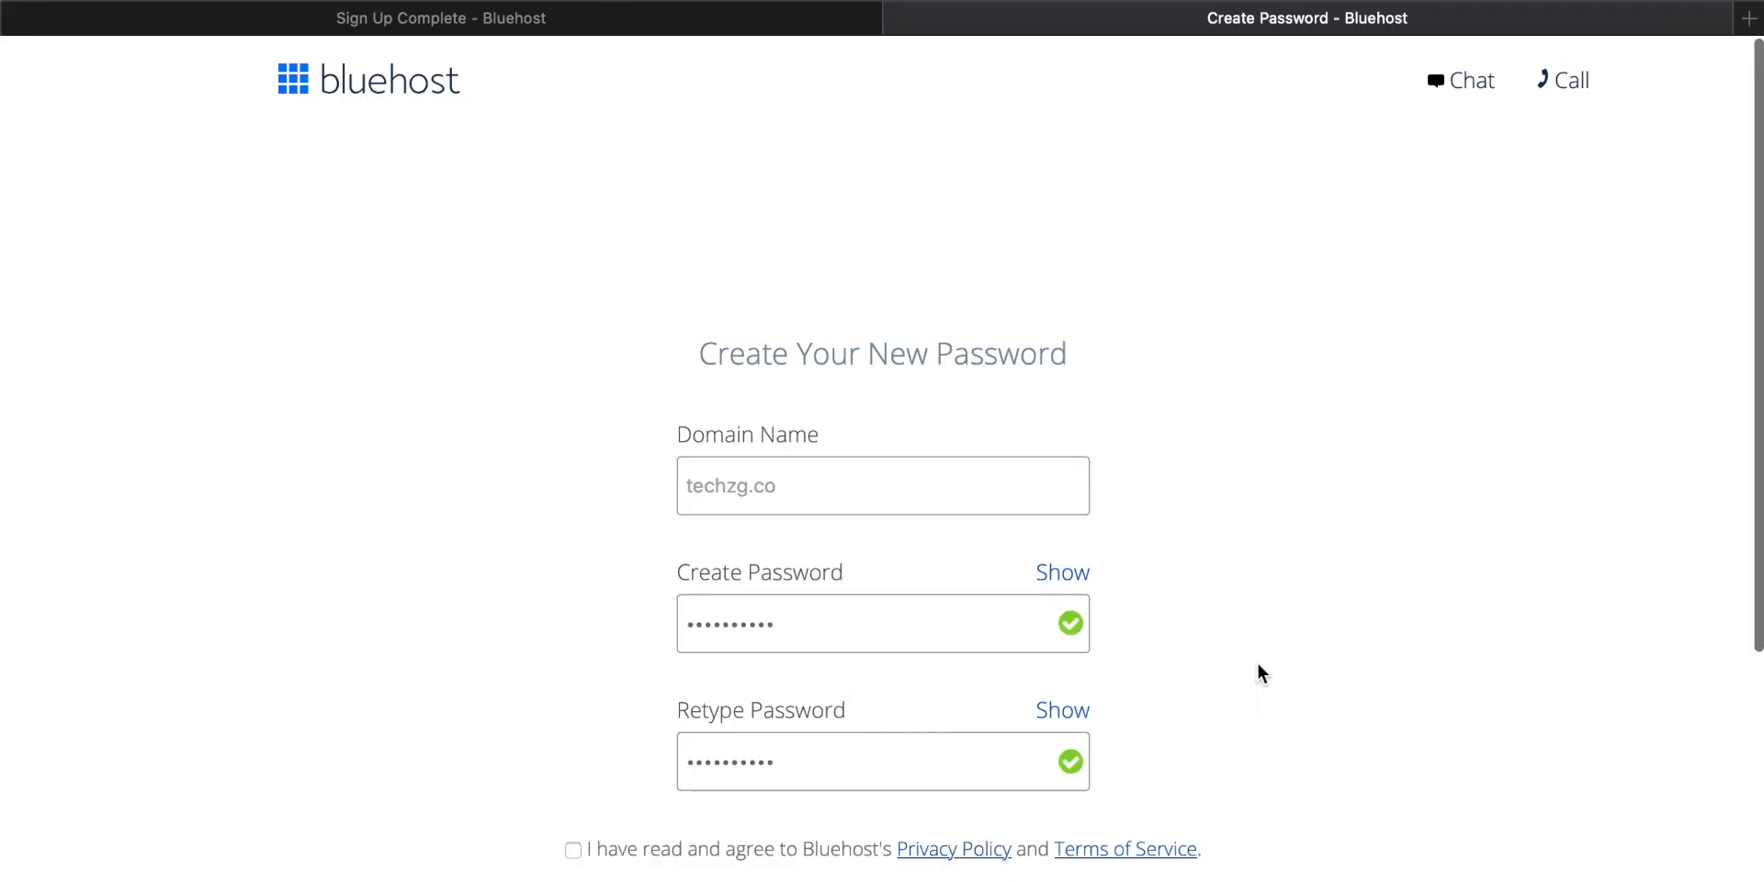
{"action": "scroll", "coordinate": [1257, 672], "scroll_direction": "down", "scroll_amount": 3}
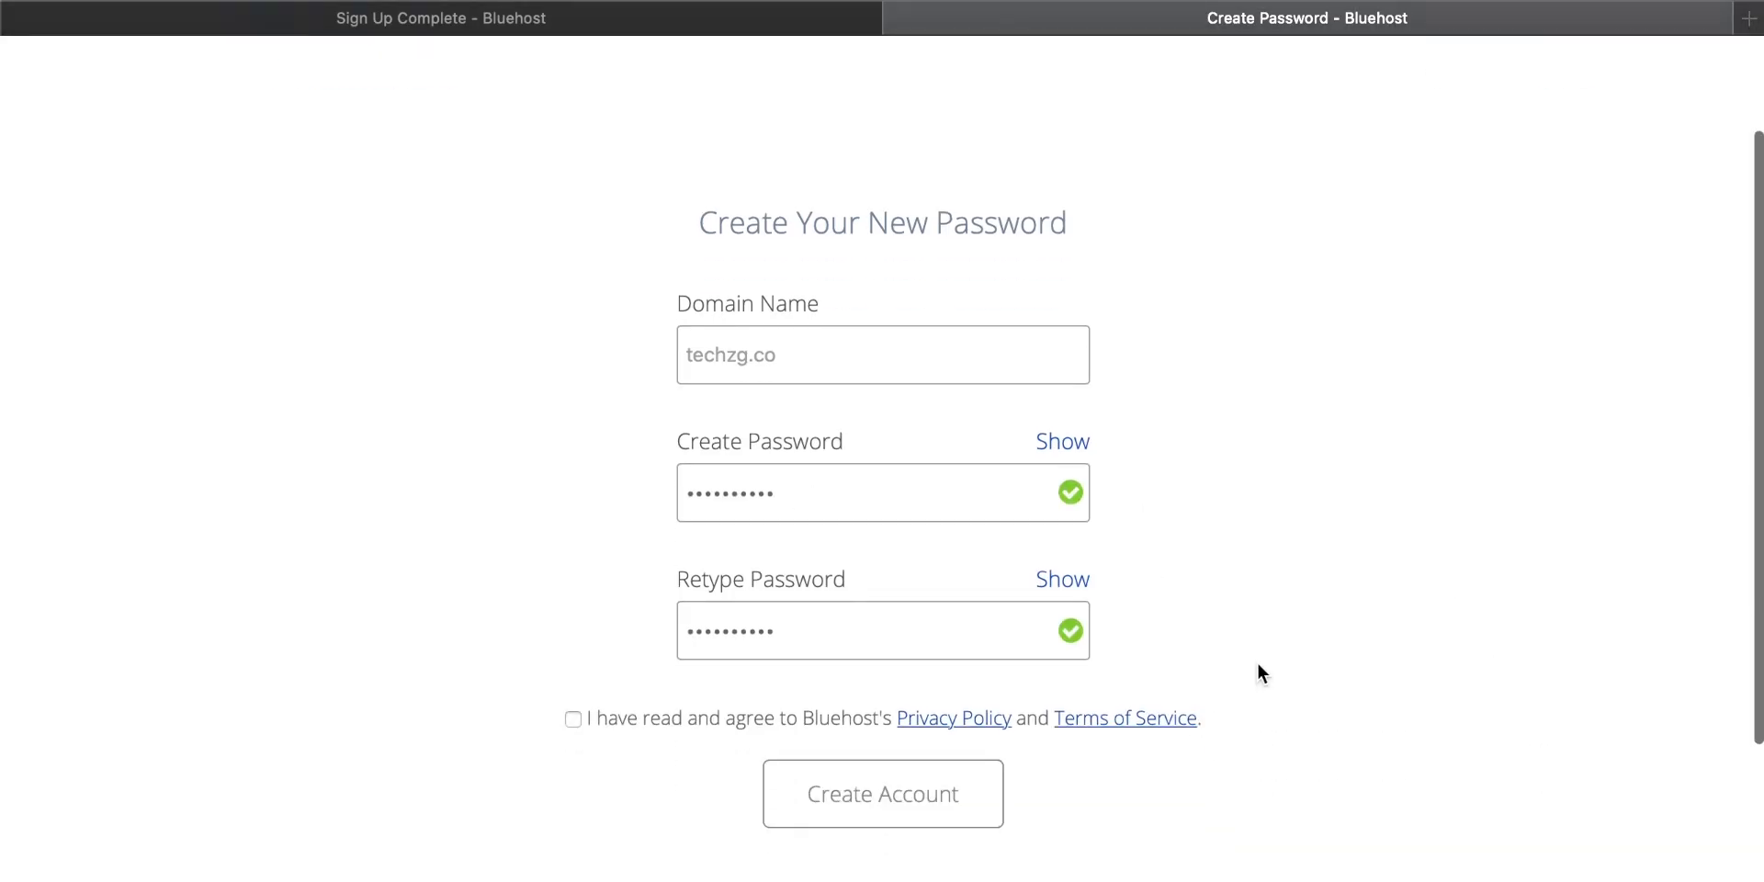
{"action": "left_click", "coordinate": [573, 718]}
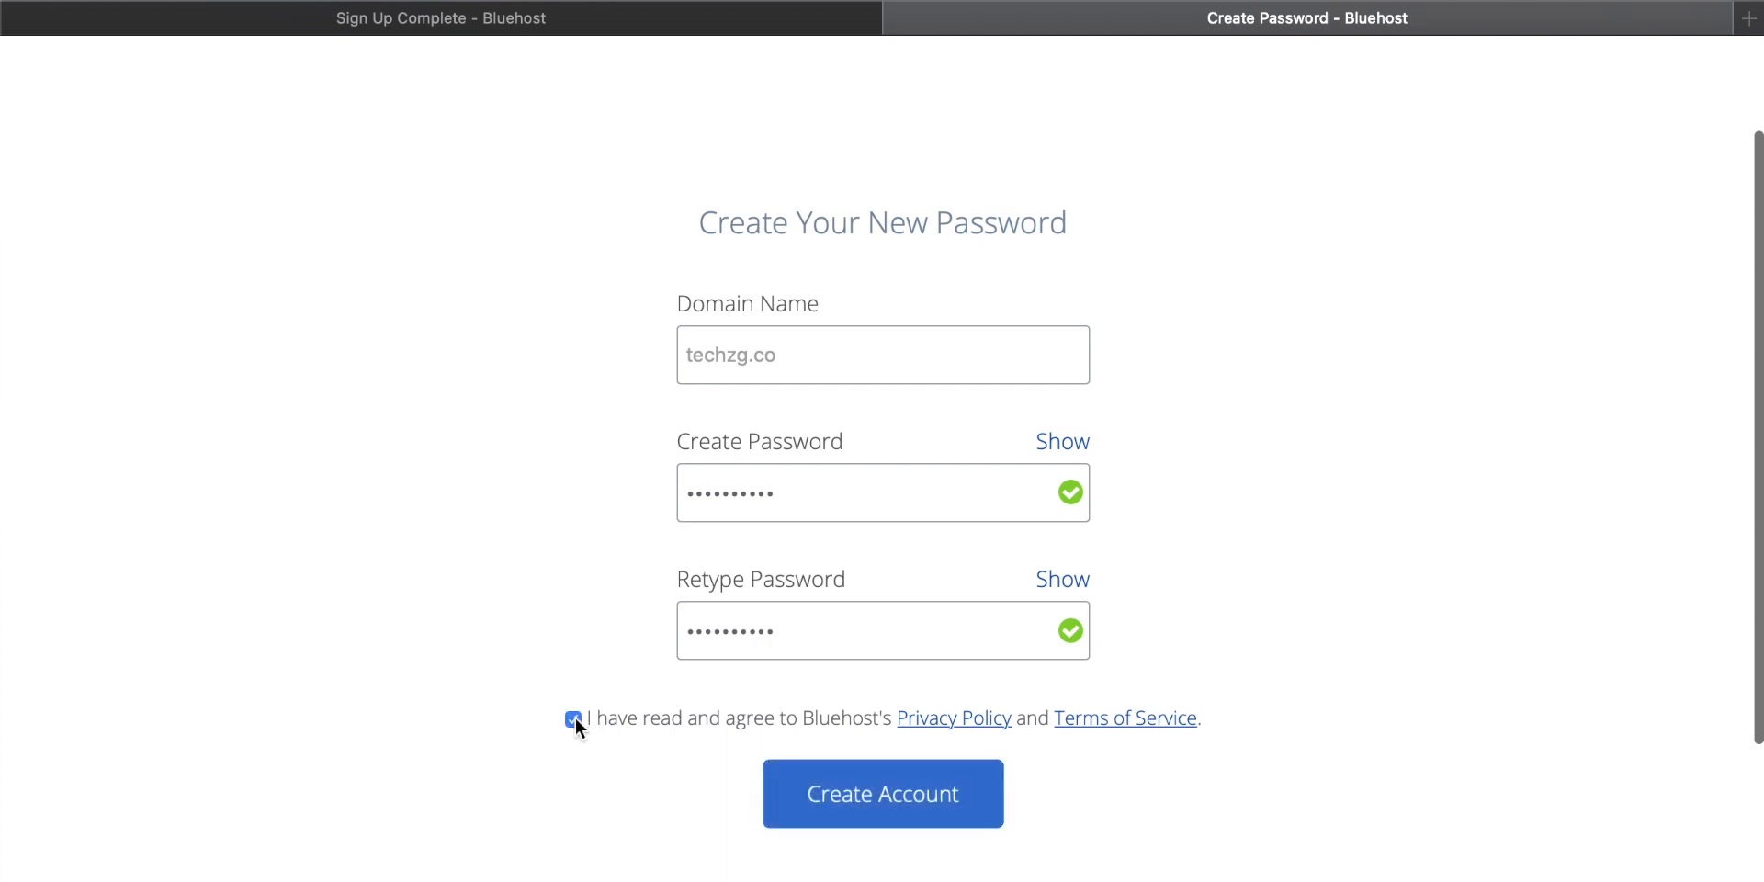
{"action": "left_click", "coordinate": [873, 796]}
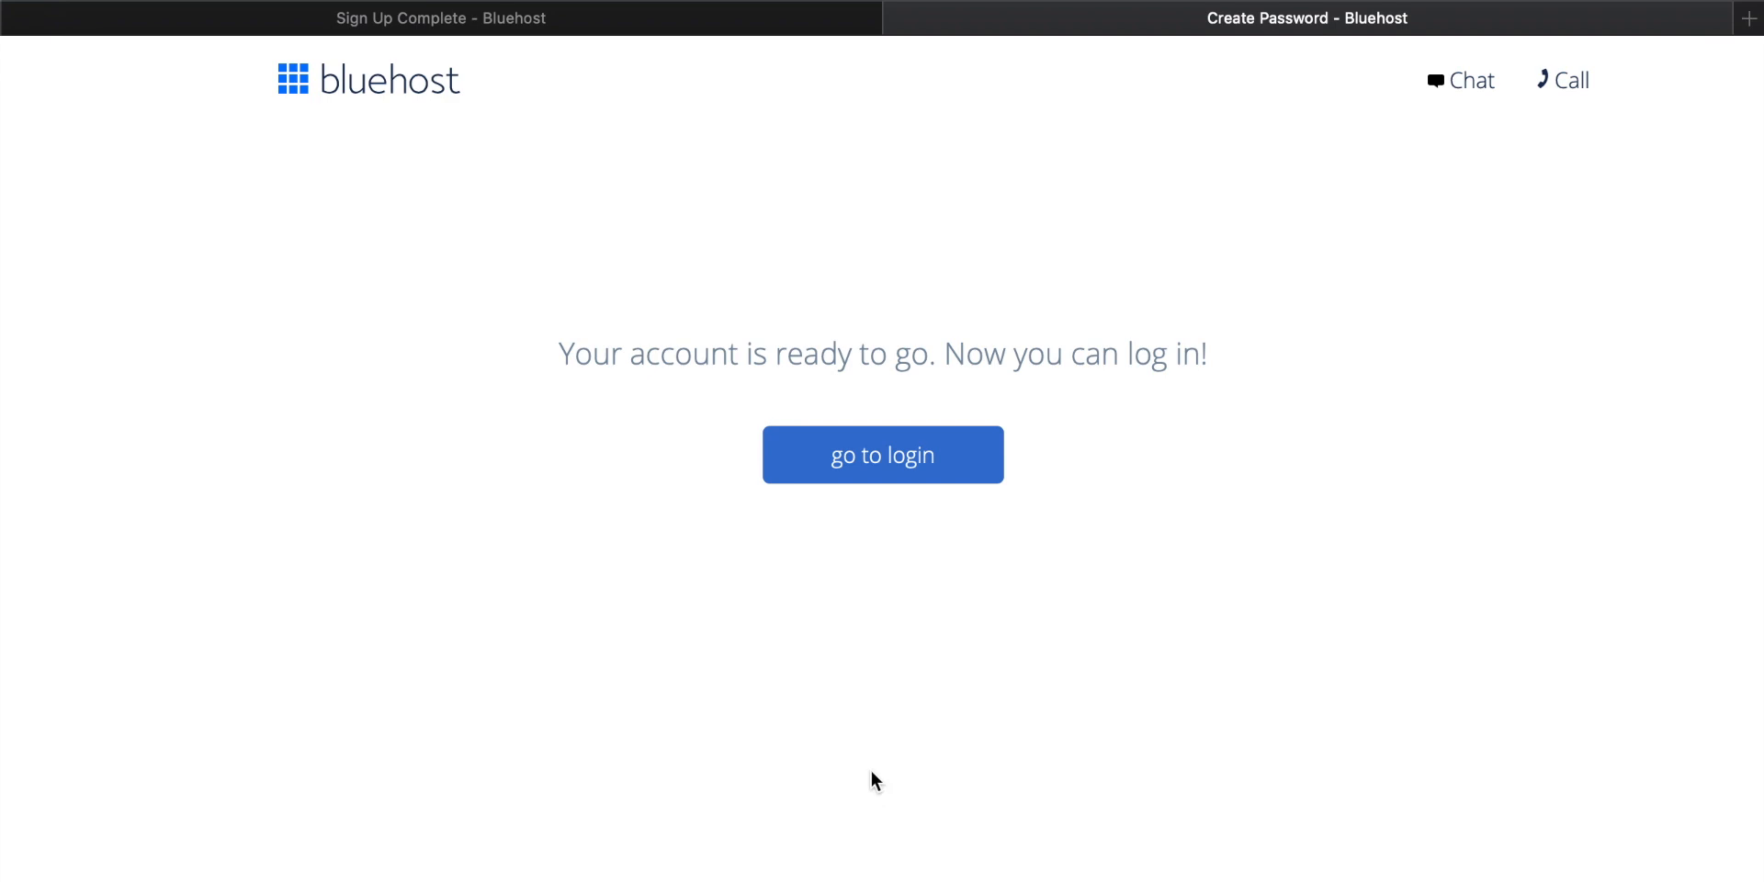
{"action": "left_click", "coordinate": [901, 465]}
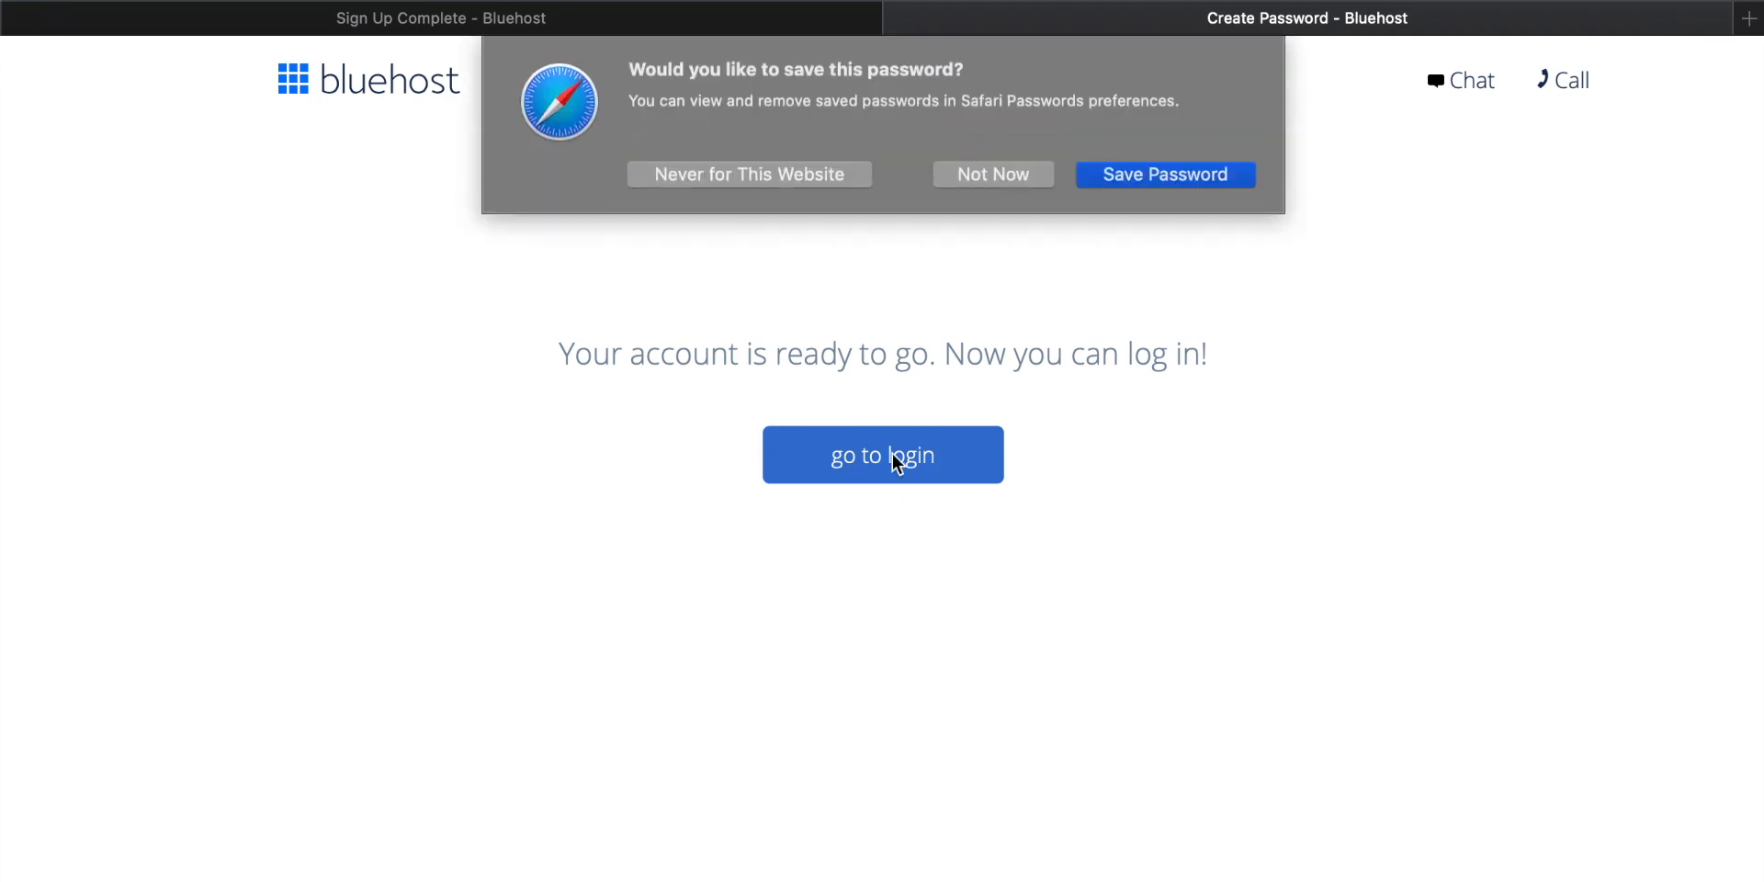
Decline saving the password in the browser and log in to hosting for techzg.co with the account password.
{"action": "left_click", "coordinate": [1007, 174]}
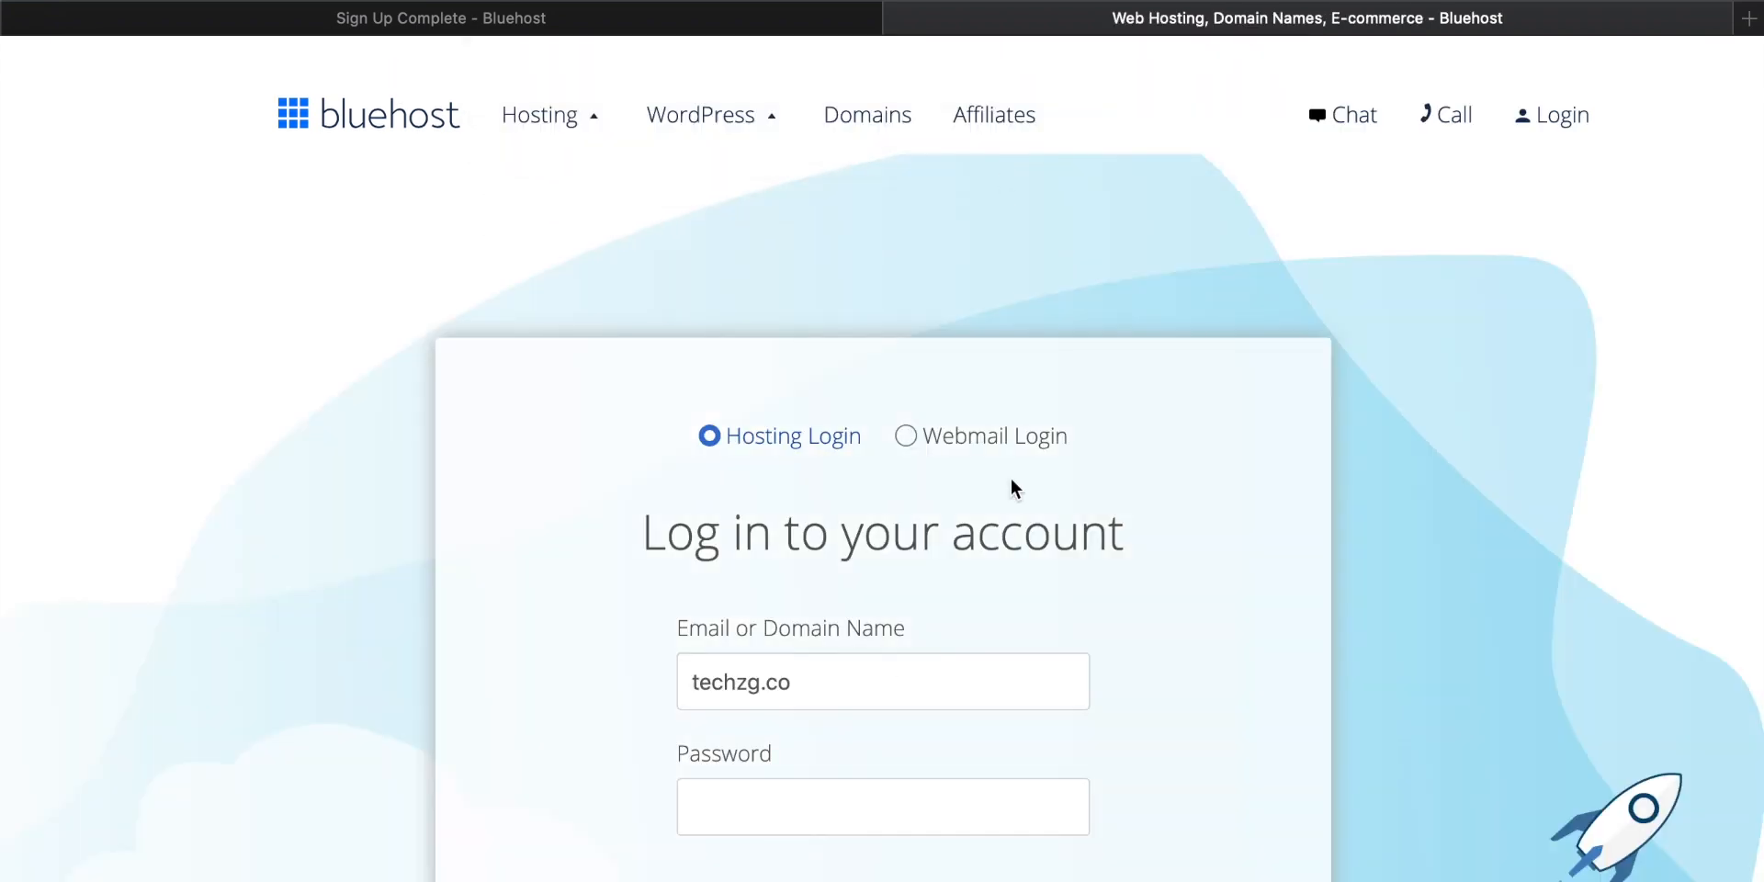
{"action": "scroll", "coordinate": [1012, 481], "scroll_direction": "down", "scroll_amount": 3}
{"action": "left_click", "coordinate": [792, 632]}
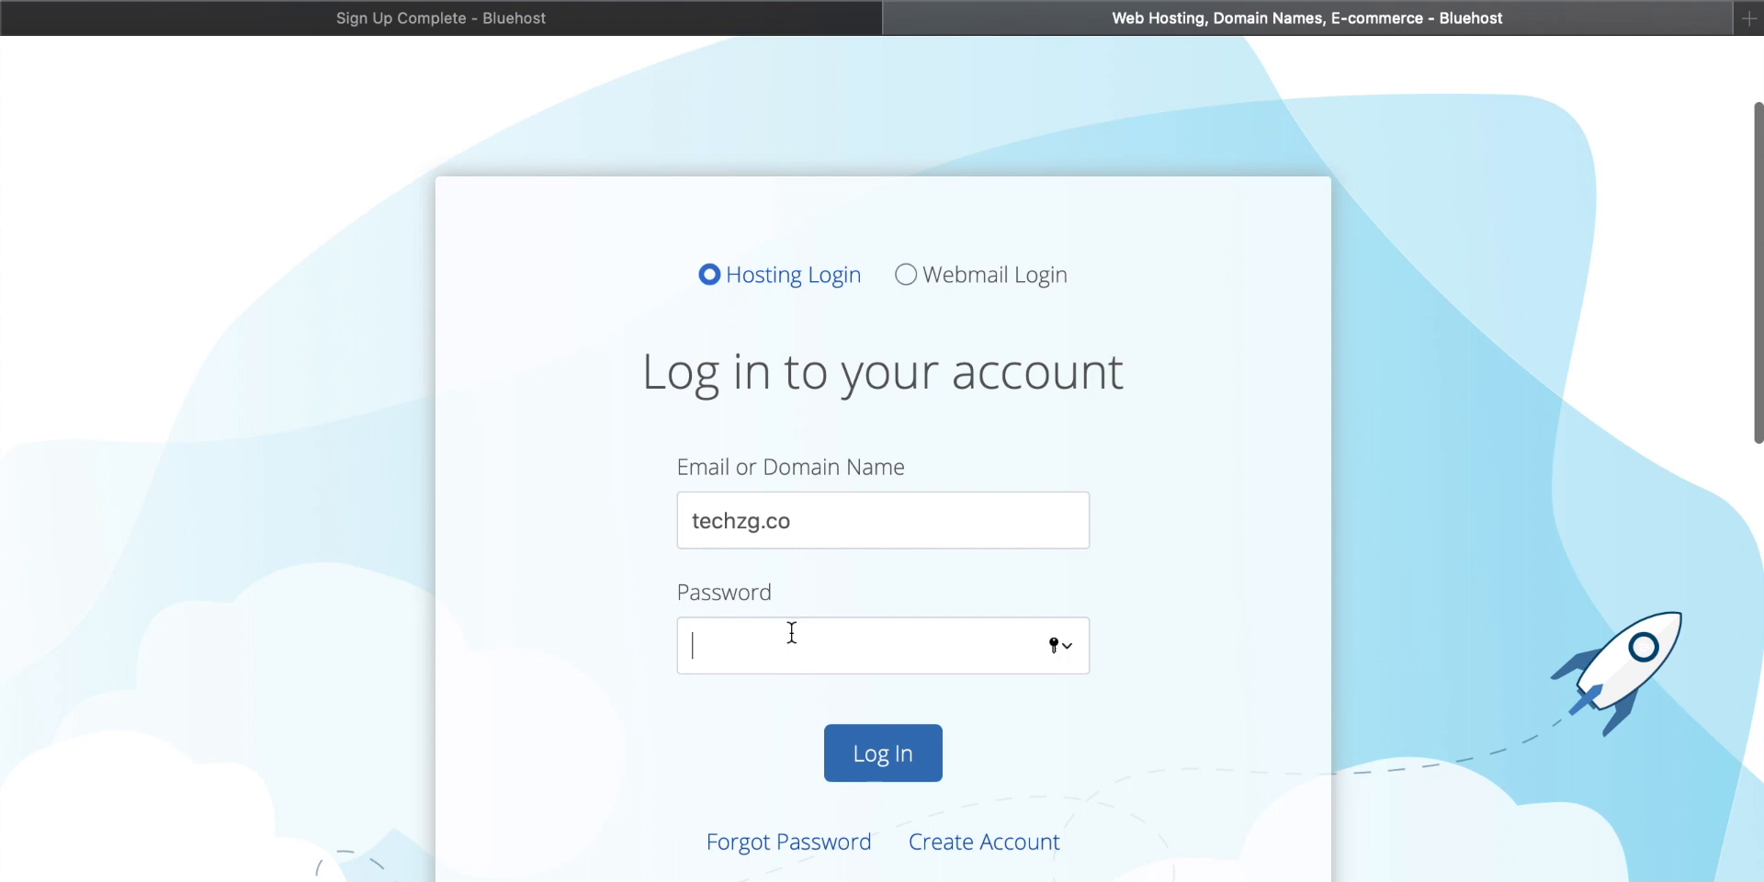
{"action": "scroll", "coordinate": [791, 632], "scroll_direction": "down", "scroll_amount": 1}
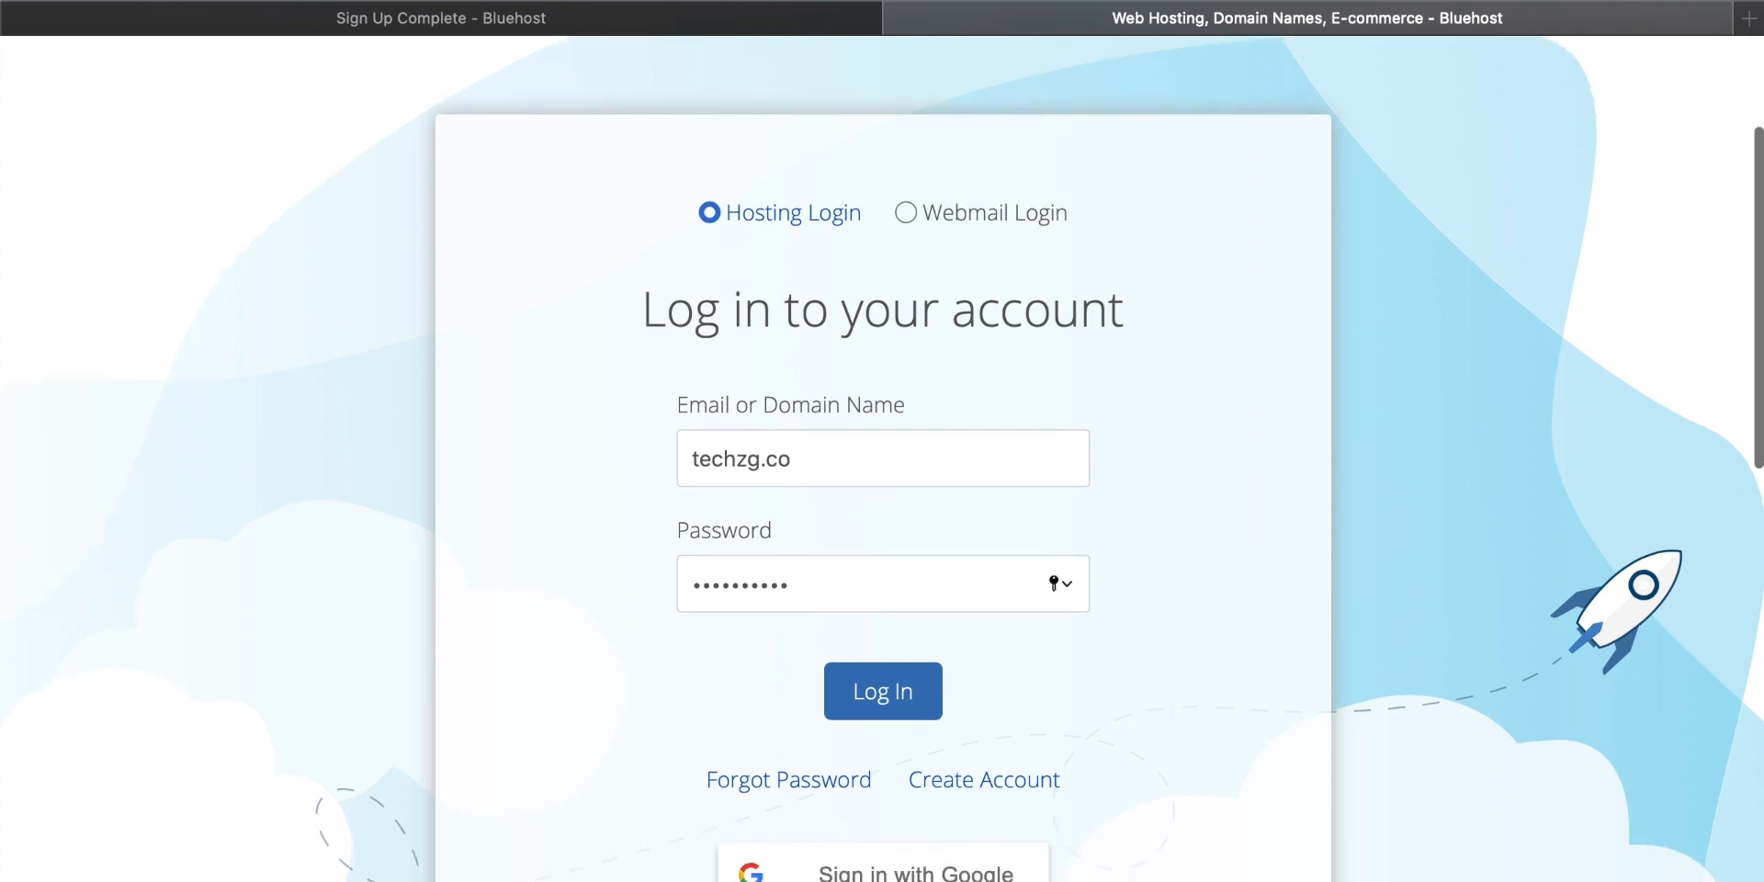
{"action": "left_click", "coordinate": [891, 689]}
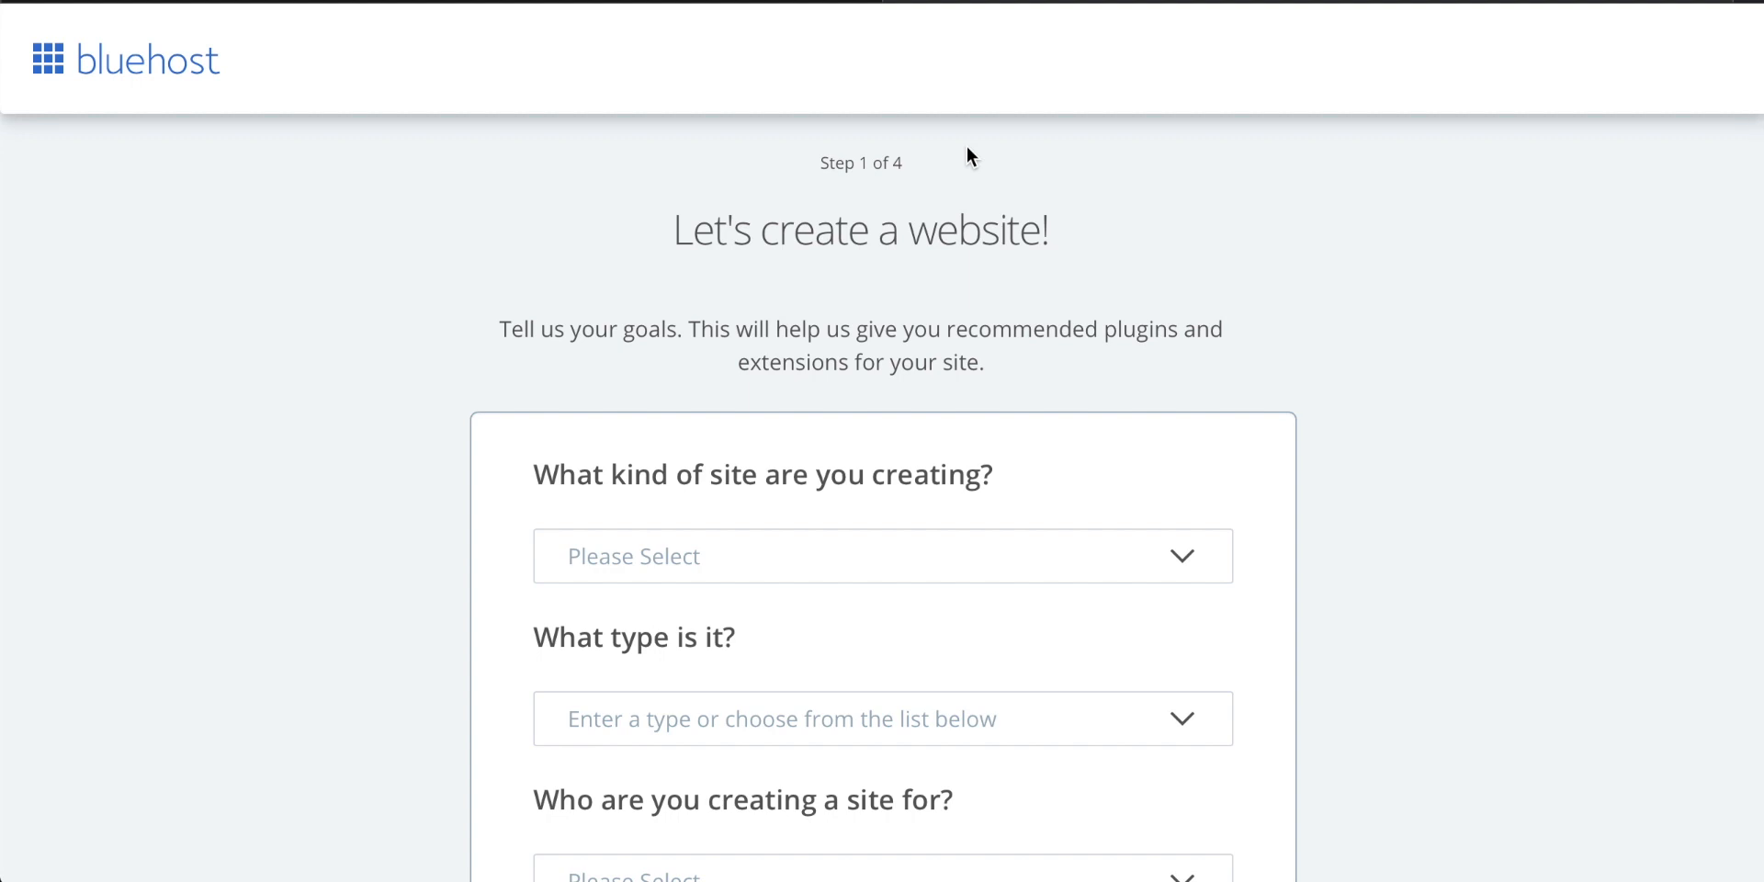
Set the kind of site being created to Blog.
{"action": "scroll", "coordinate": [967, 152], "scroll_direction": "down", "scroll_amount": 1}
{"action": "scroll", "coordinate": [970, 156], "scroll_direction": "down", "scroll_amount": 1}
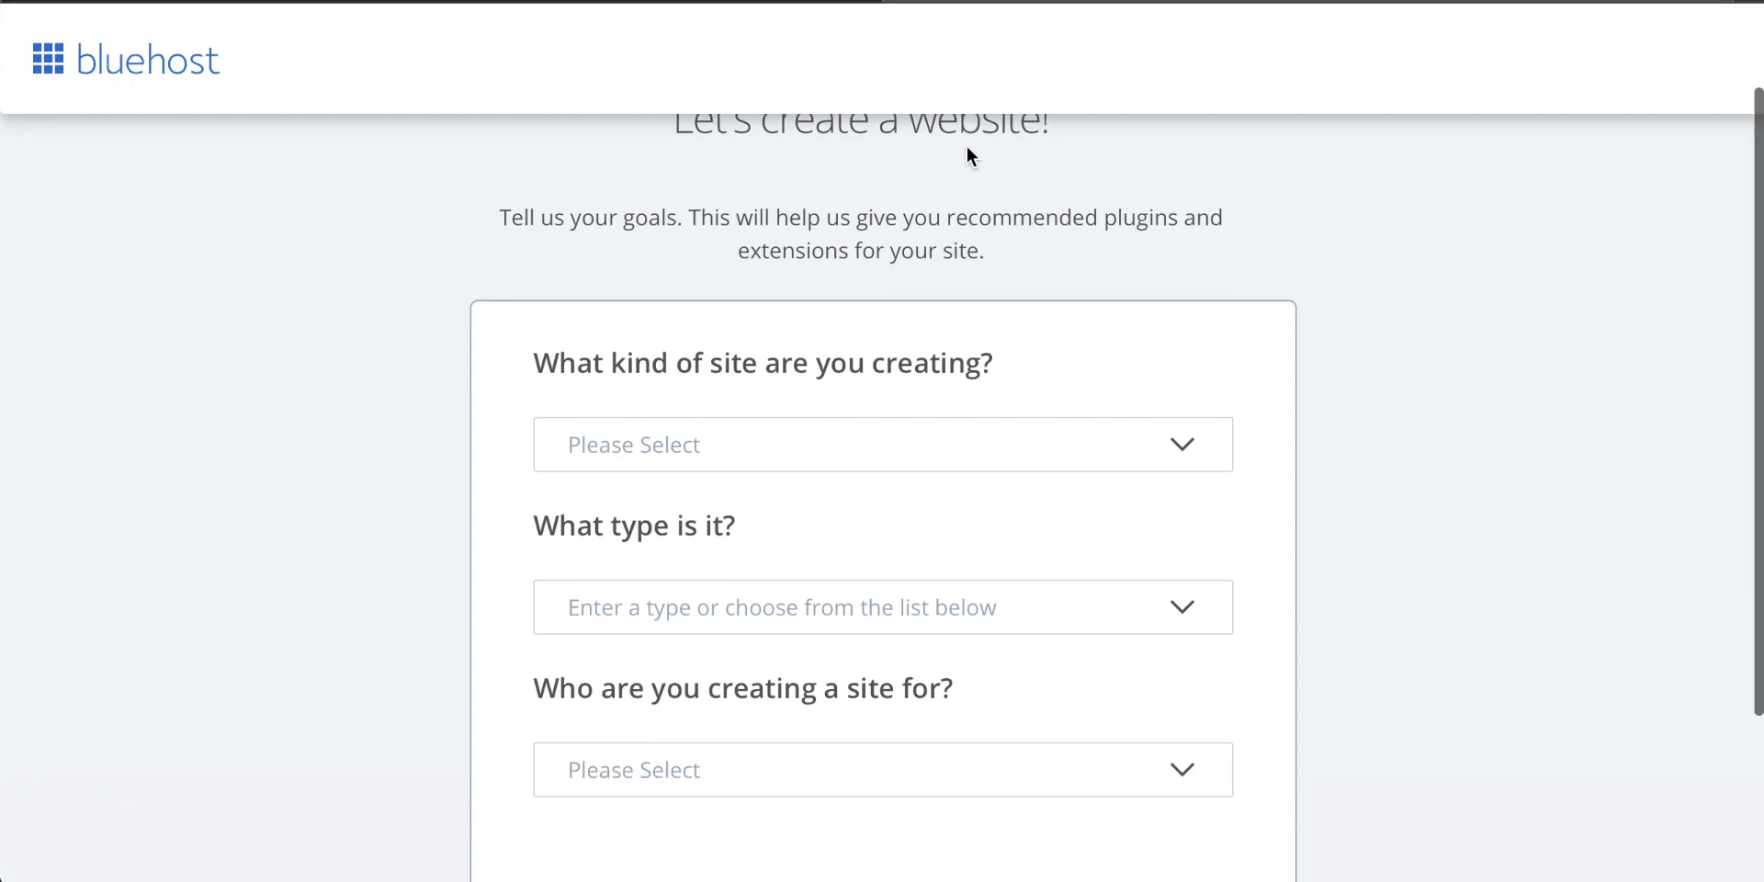
{"action": "left_click", "coordinate": [804, 434]}
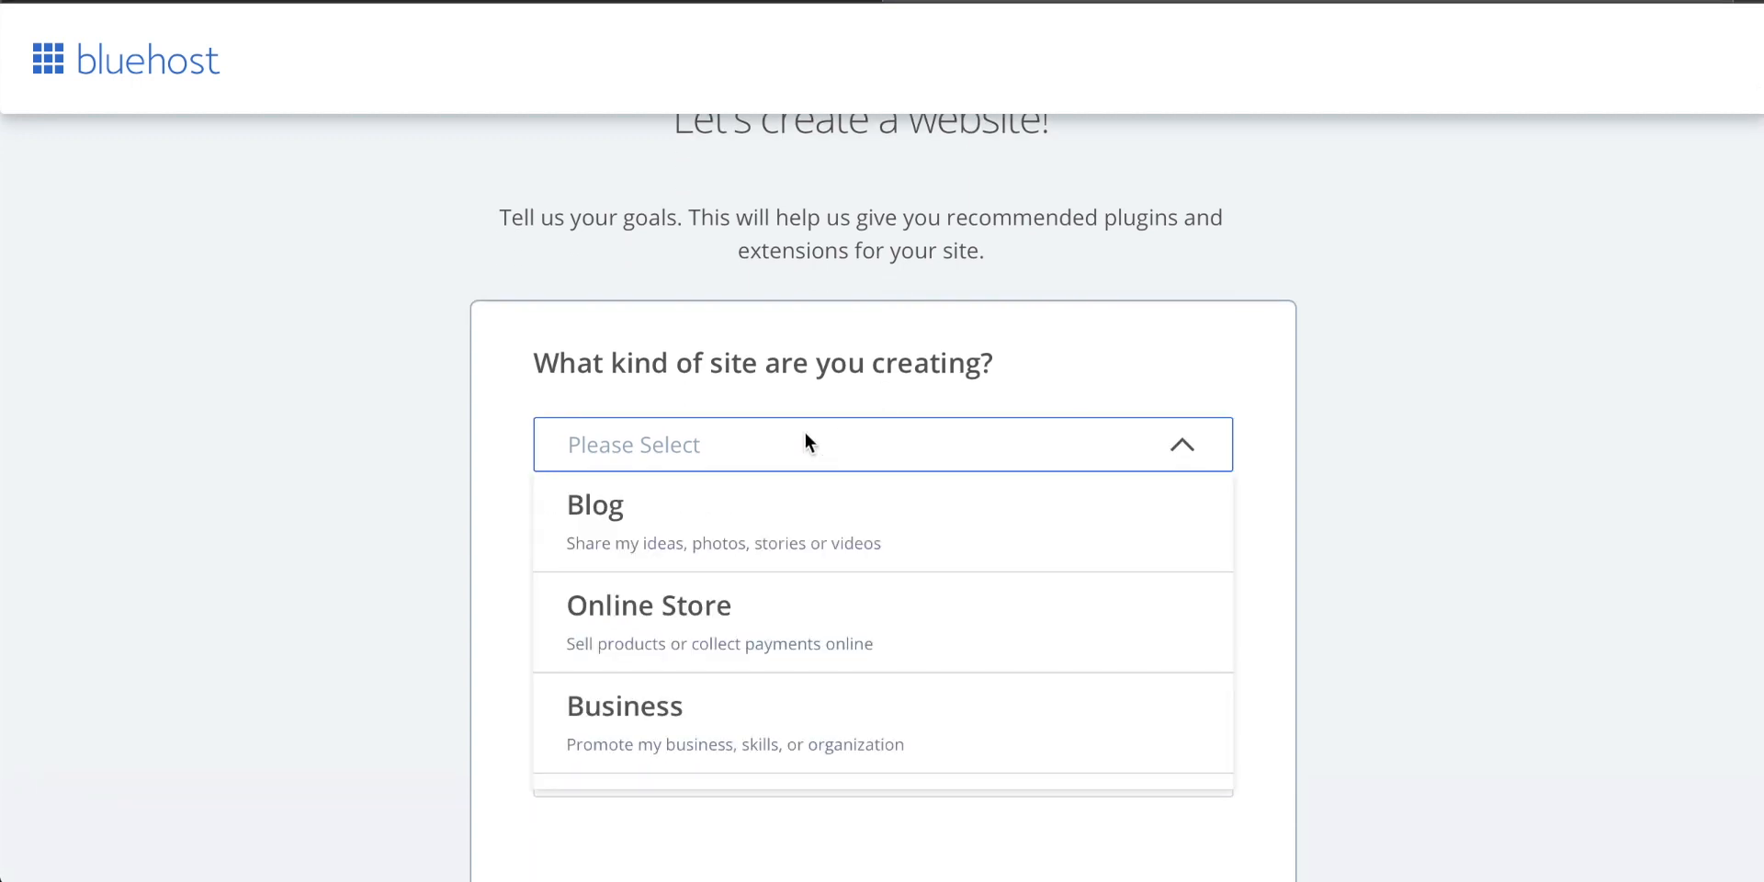
{"action": "scroll", "coordinate": [762, 582], "scroll_direction": "down", "scroll_amount": 1}
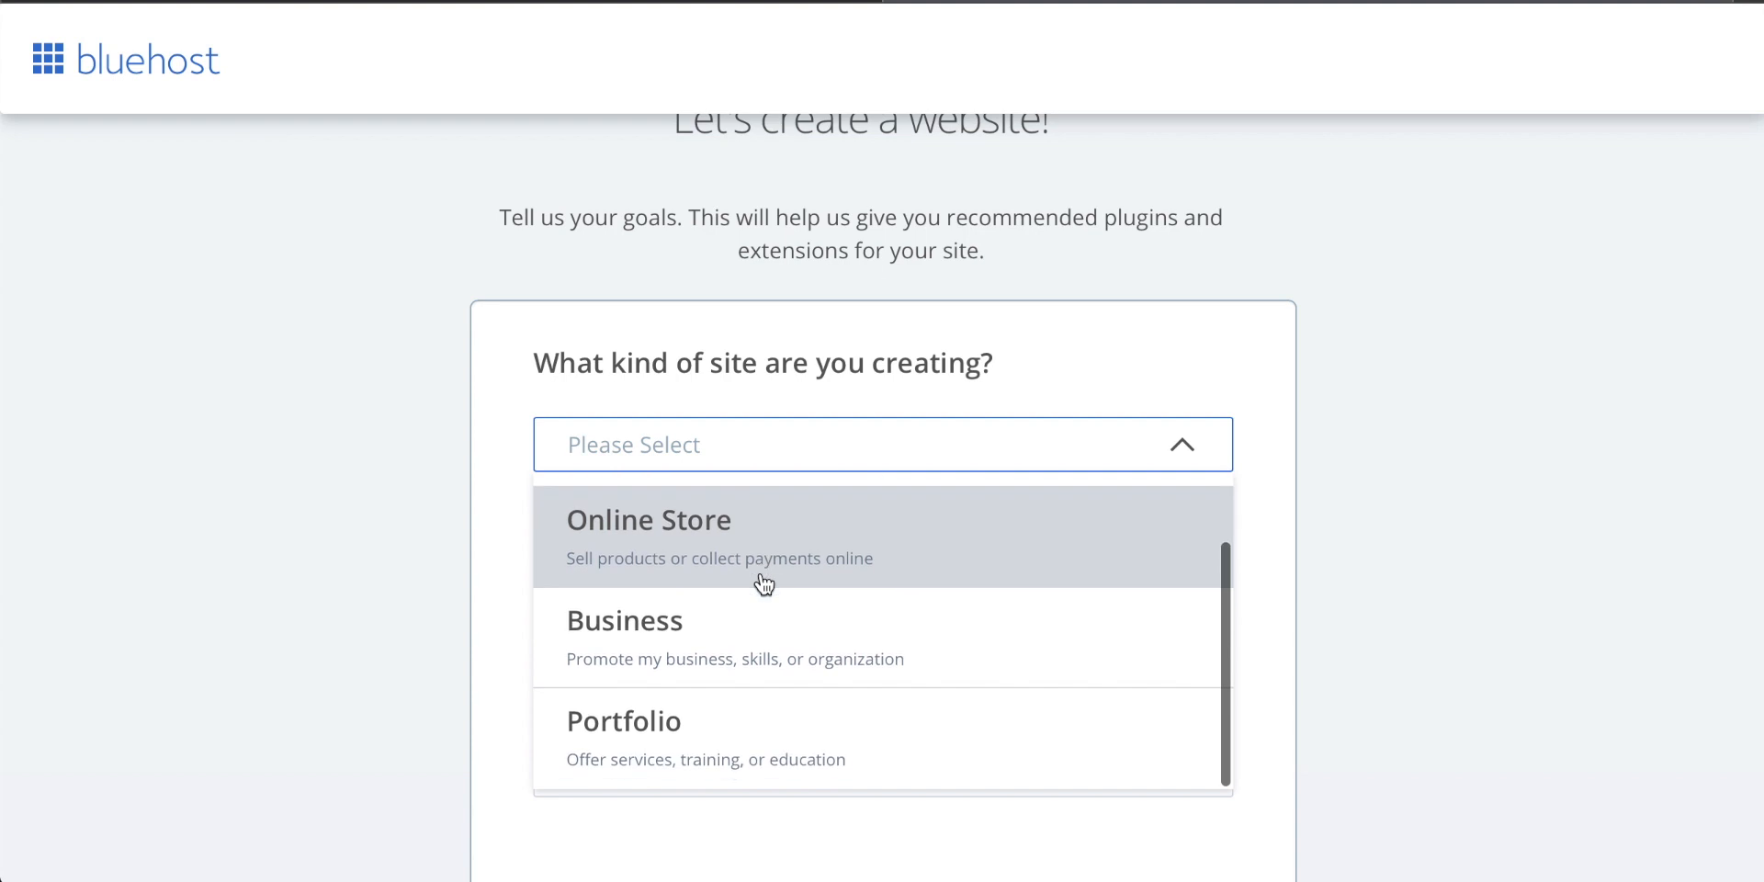
{"action": "scroll", "coordinate": [762, 582], "scroll_direction": "up", "scroll_amount": 1}
{"action": "left_click", "coordinate": [632, 514]}
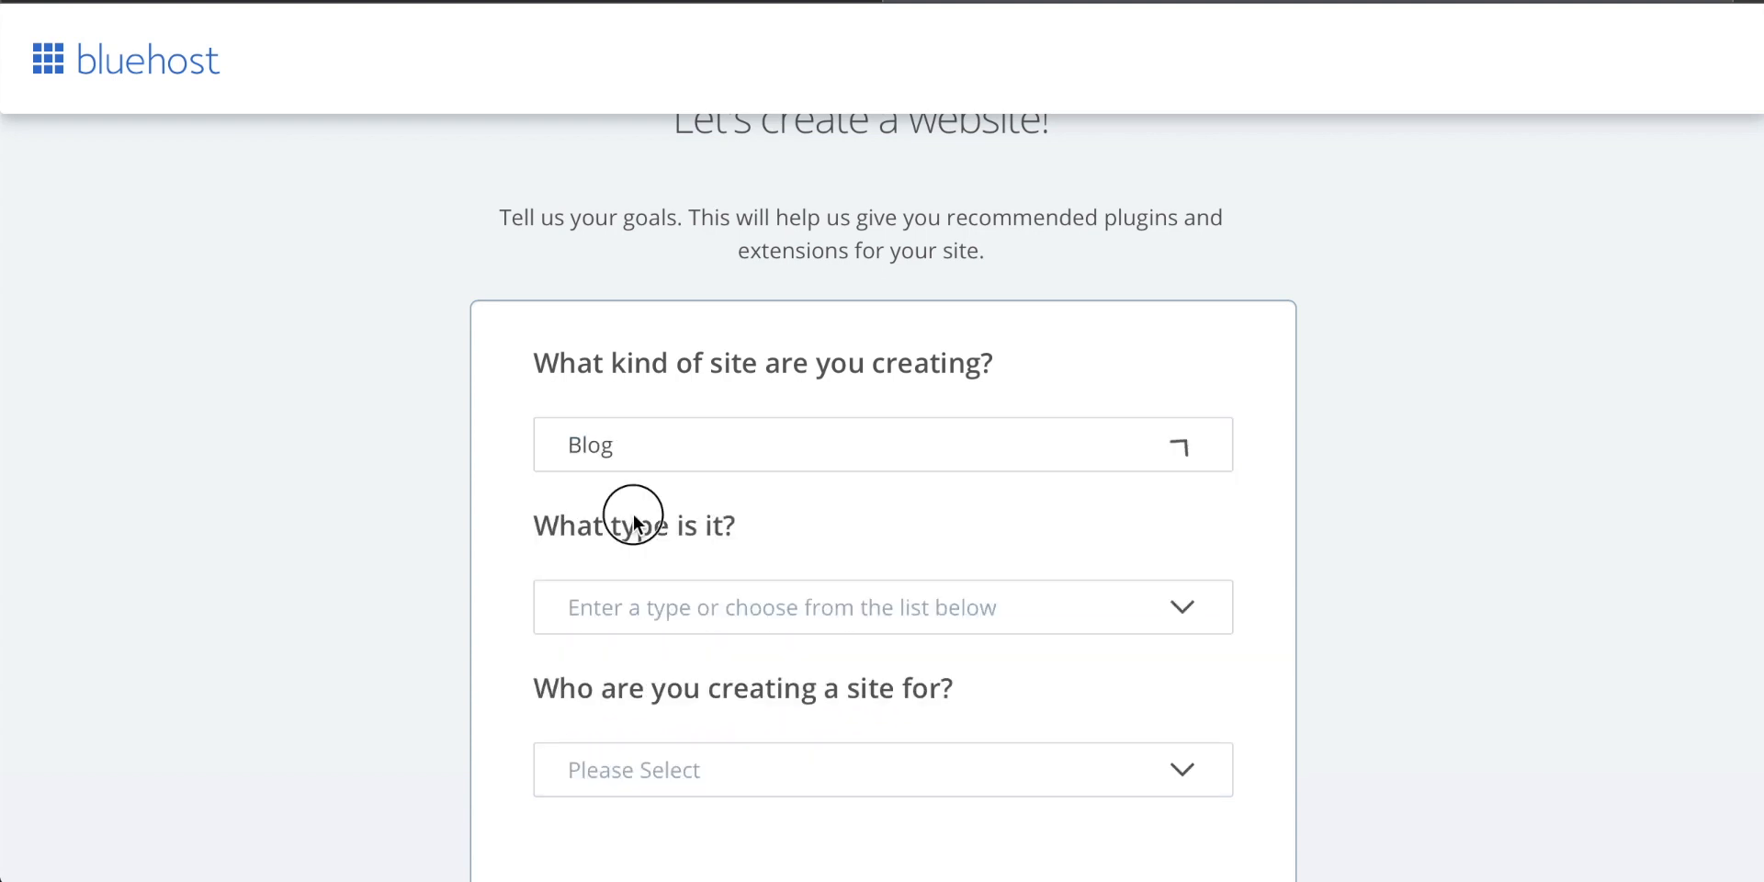
Set the site type to Personal and its audience to Myself, and continue to the site additions.
{"action": "scroll", "coordinate": [1320, 502], "scroll_direction": "down", "scroll_amount": 3}
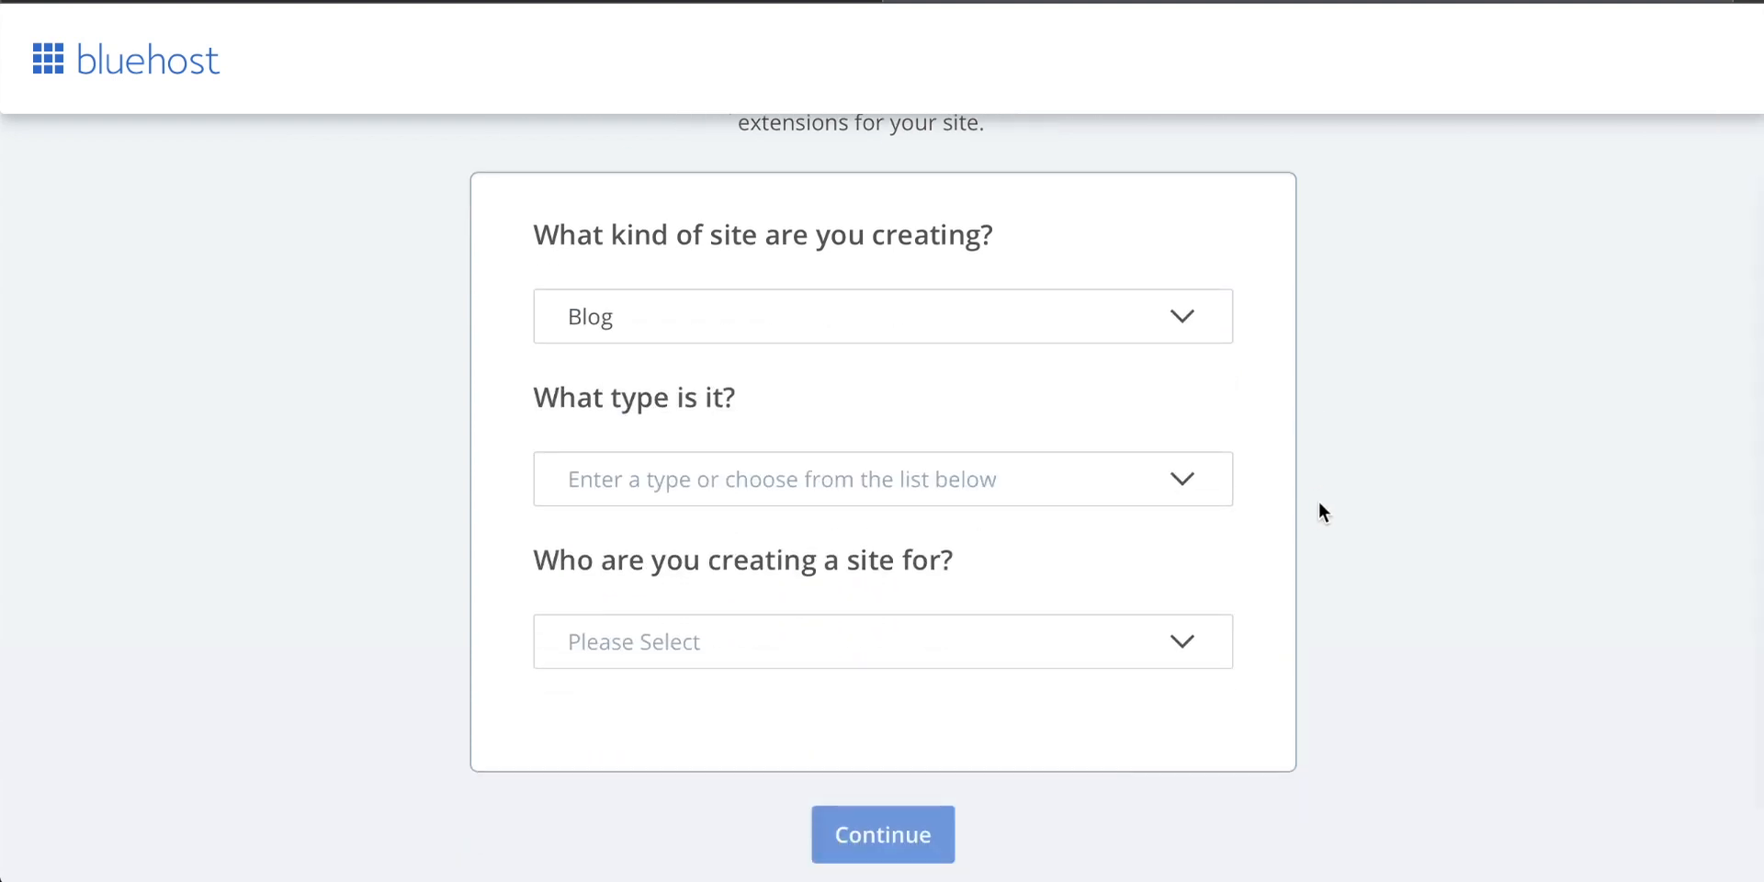
{"action": "left_click", "coordinate": [740, 467]}
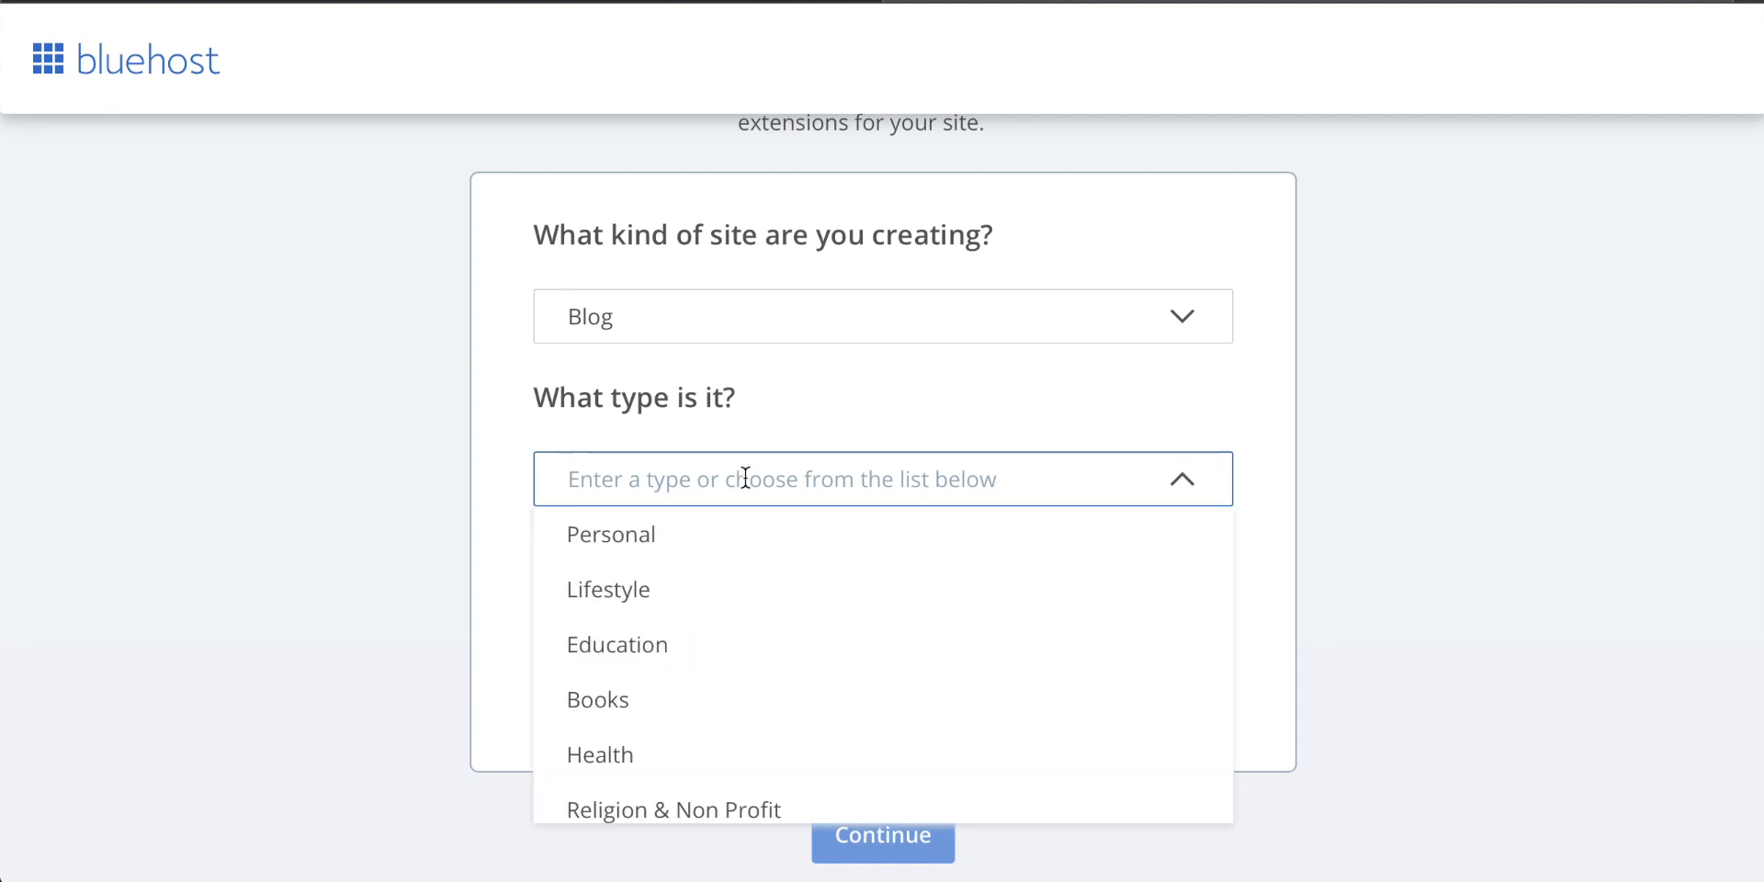
{"action": "left_click", "coordinate": [660, 533]}
{"action": "scroll", "coordinate": [884, 556], "scroll_direction": "down", "scroll_amount": 1}
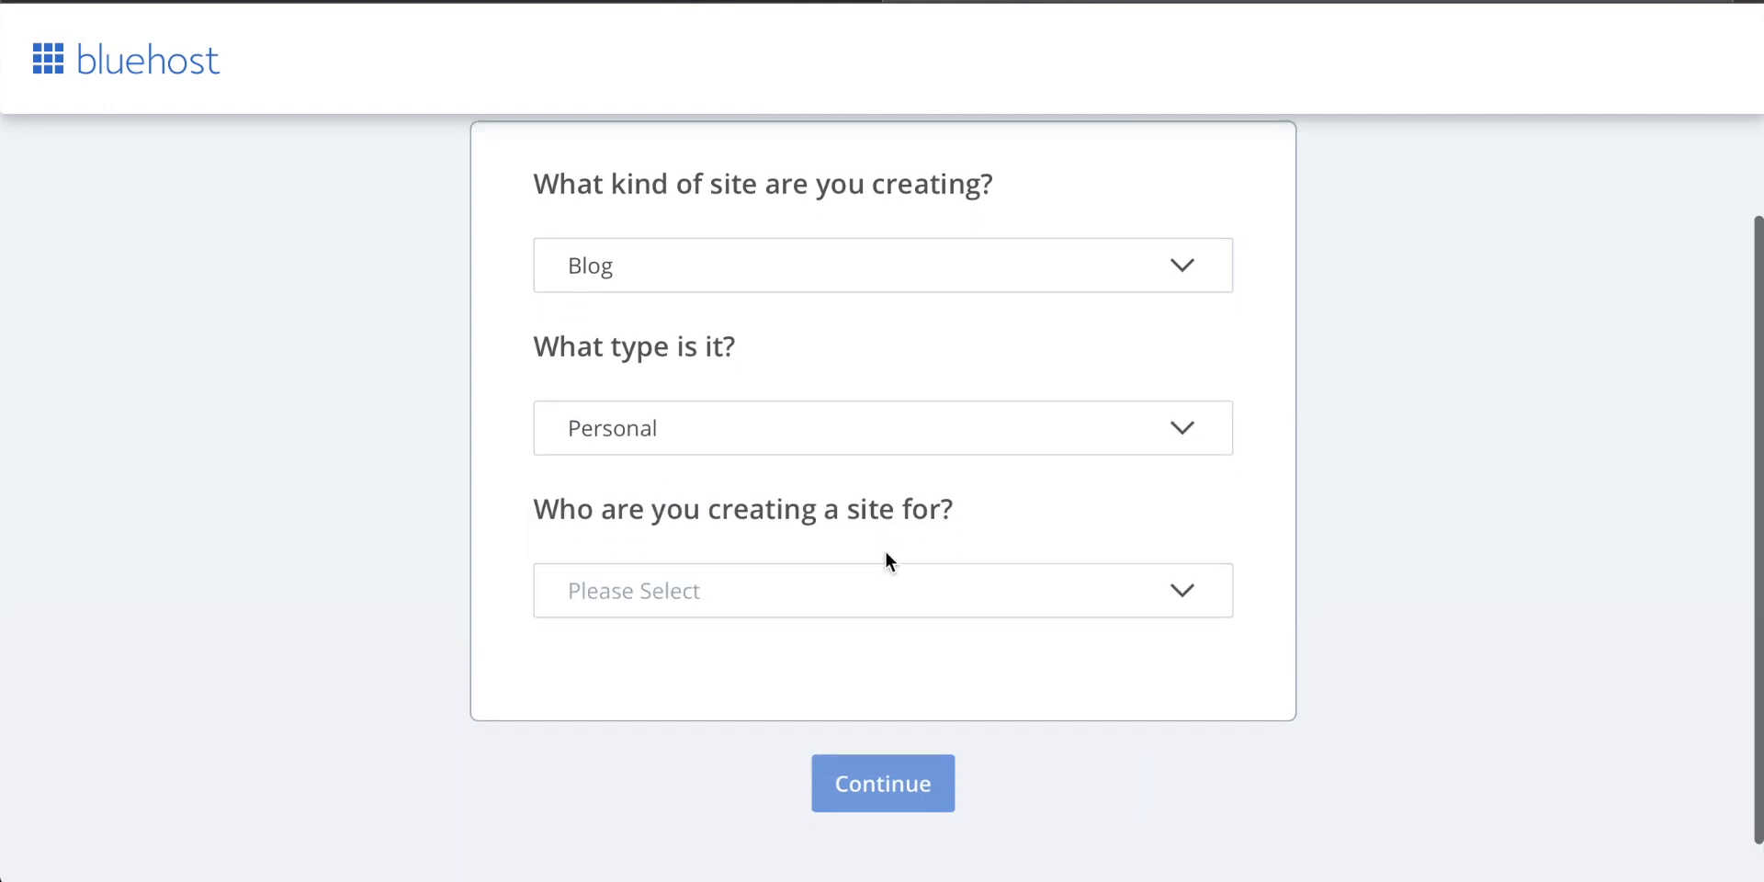
{"action": "left_click", "coordinate": [796, 588]}
{"action": "left_click", "coordinate": [659, 647]}
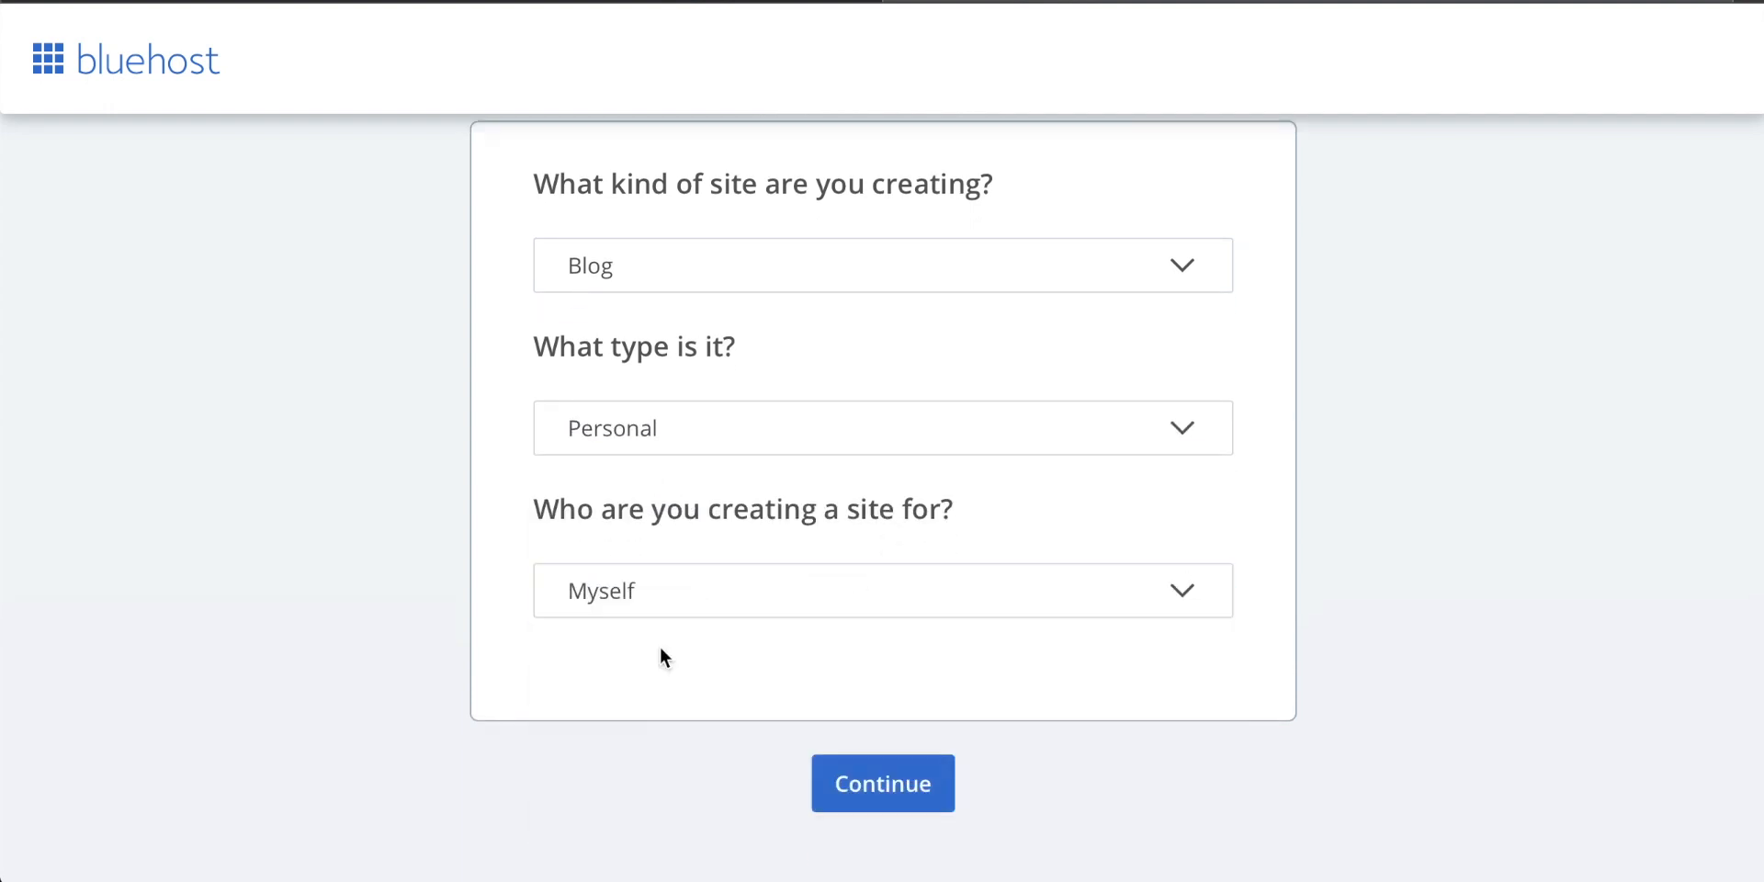
{"action": "left_click", "coordinate": [894, 783]}
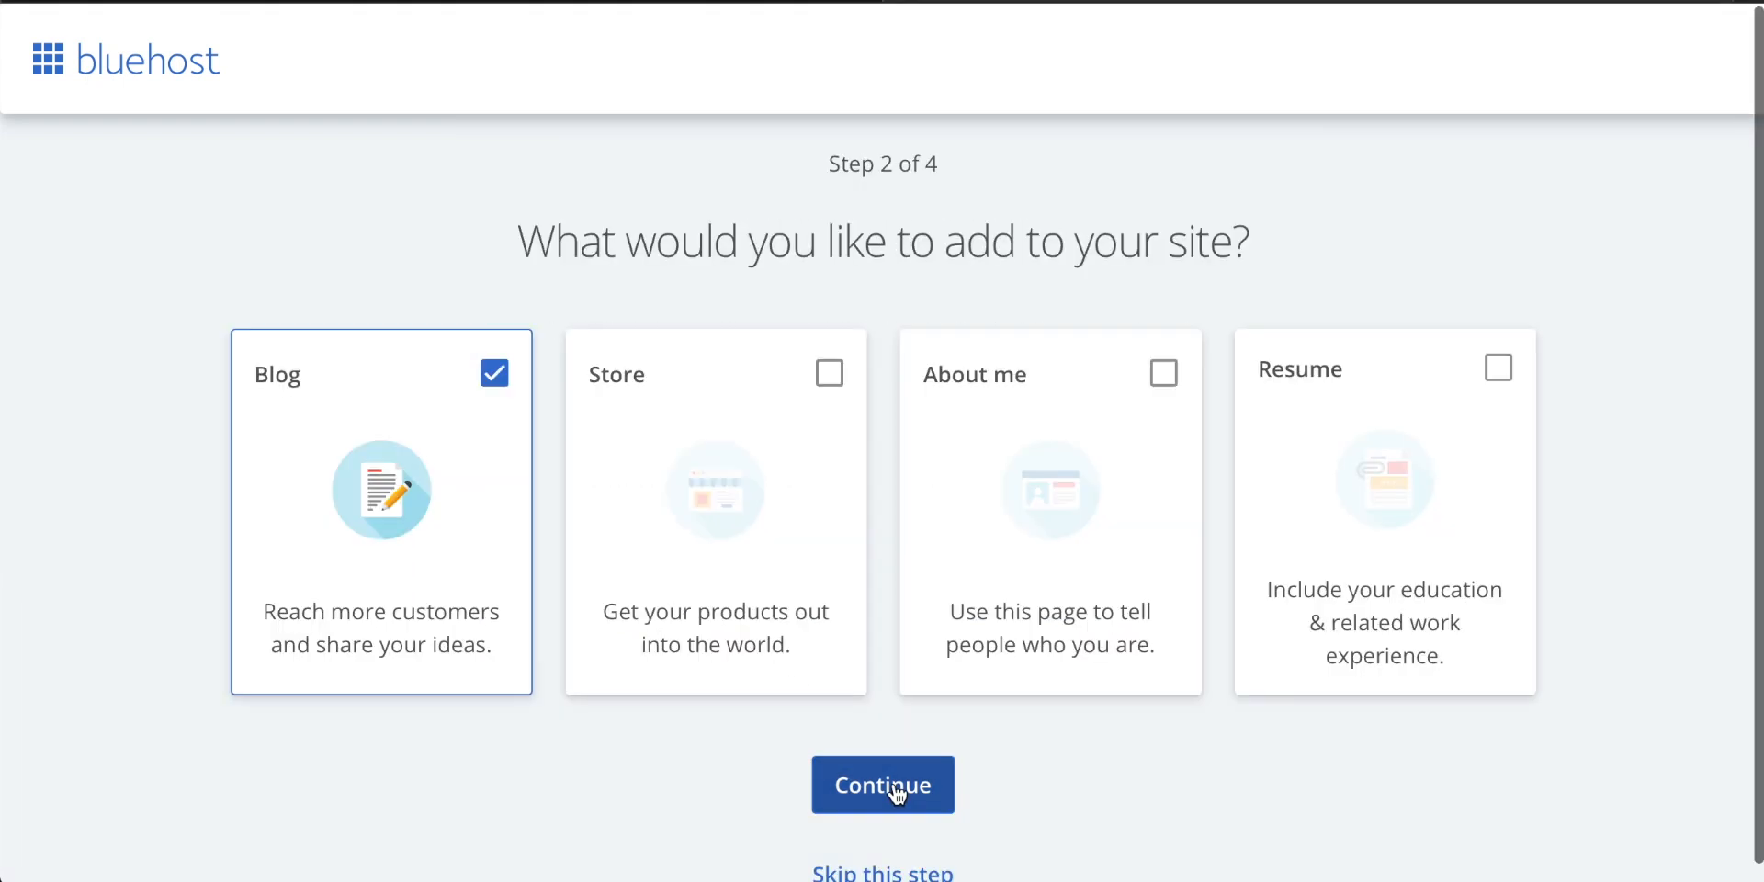
Skip choosing additions for the site and name the site TechZG.
{"action": "scroll", "coordinate": [689, 515], "scroll_direction": "down", "scroll_amount": 1}
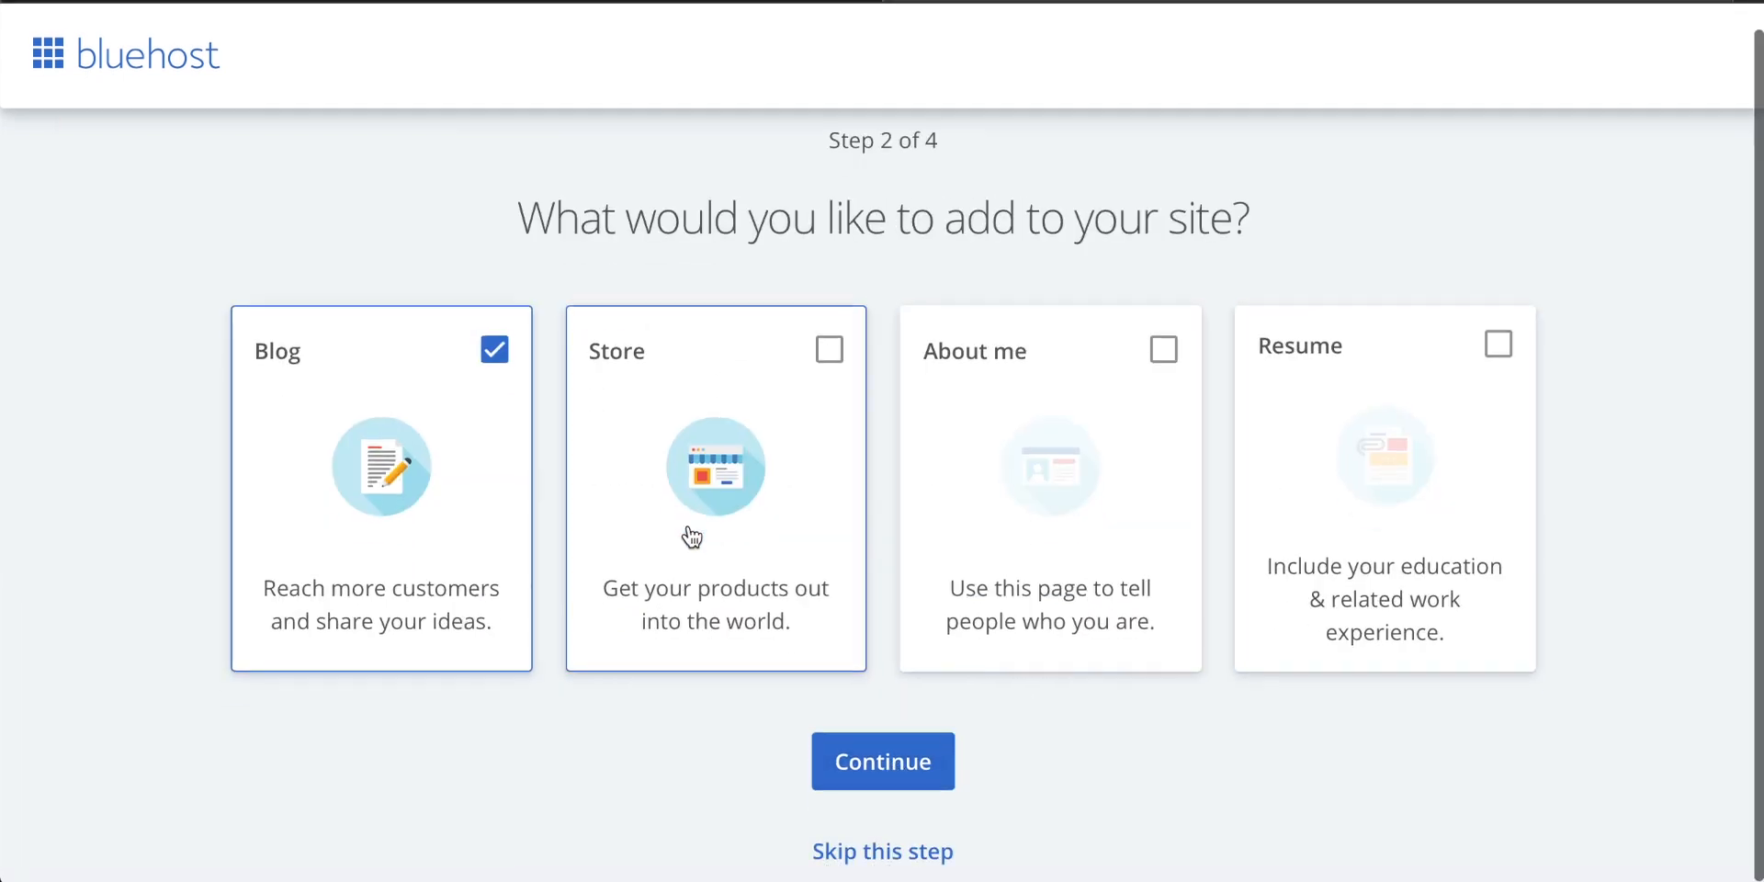
{"action": "left_click", "coordinate": [901, 863]}
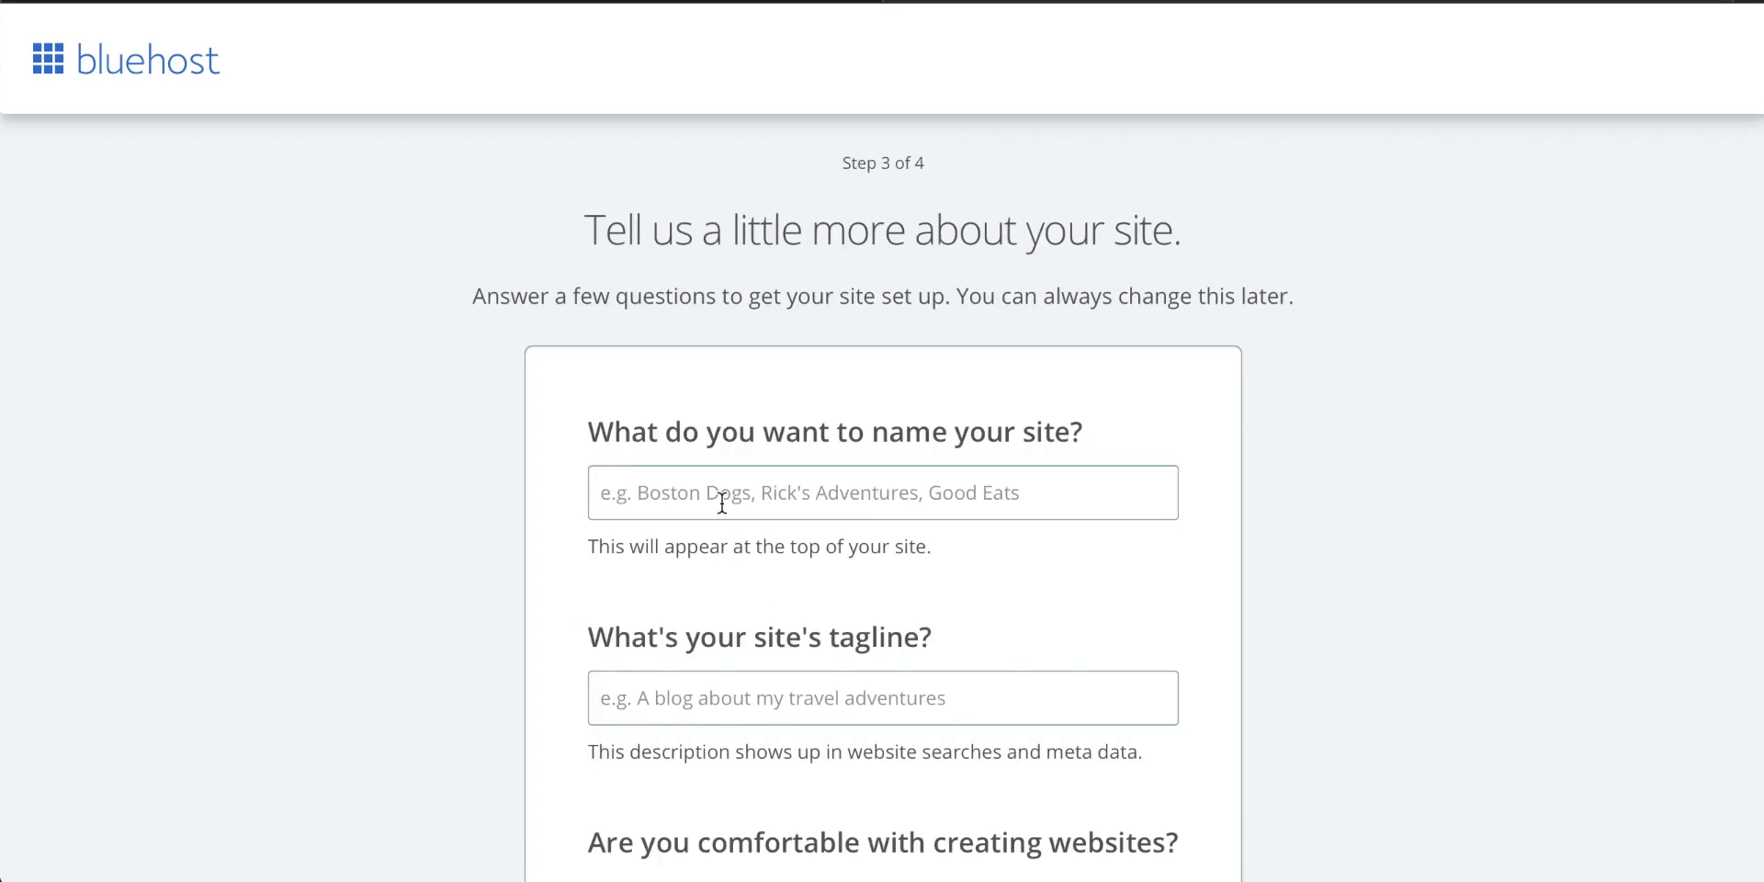
{"action": "type", "text": "TechZG"}
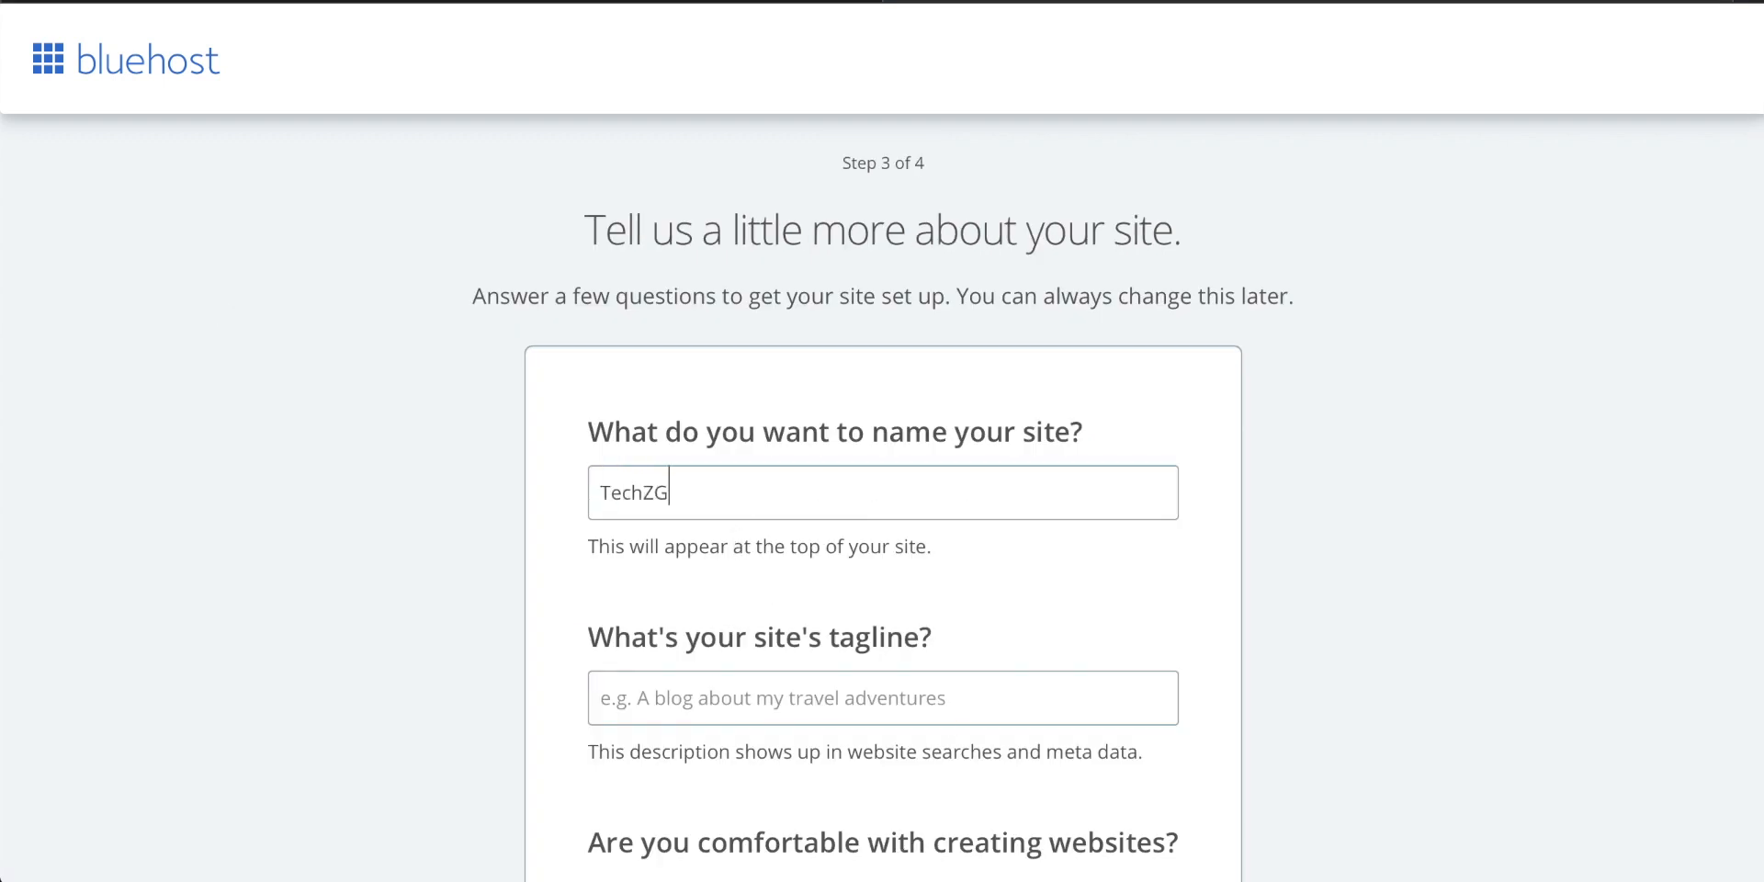
Leave the tagline empty, rate website-creation comfort at the third of four levels, and continue to theme selection.
{"action": "scroll", "coordinate": [906, 510], "scroll_direction": "down", "scroll_amount": 2}
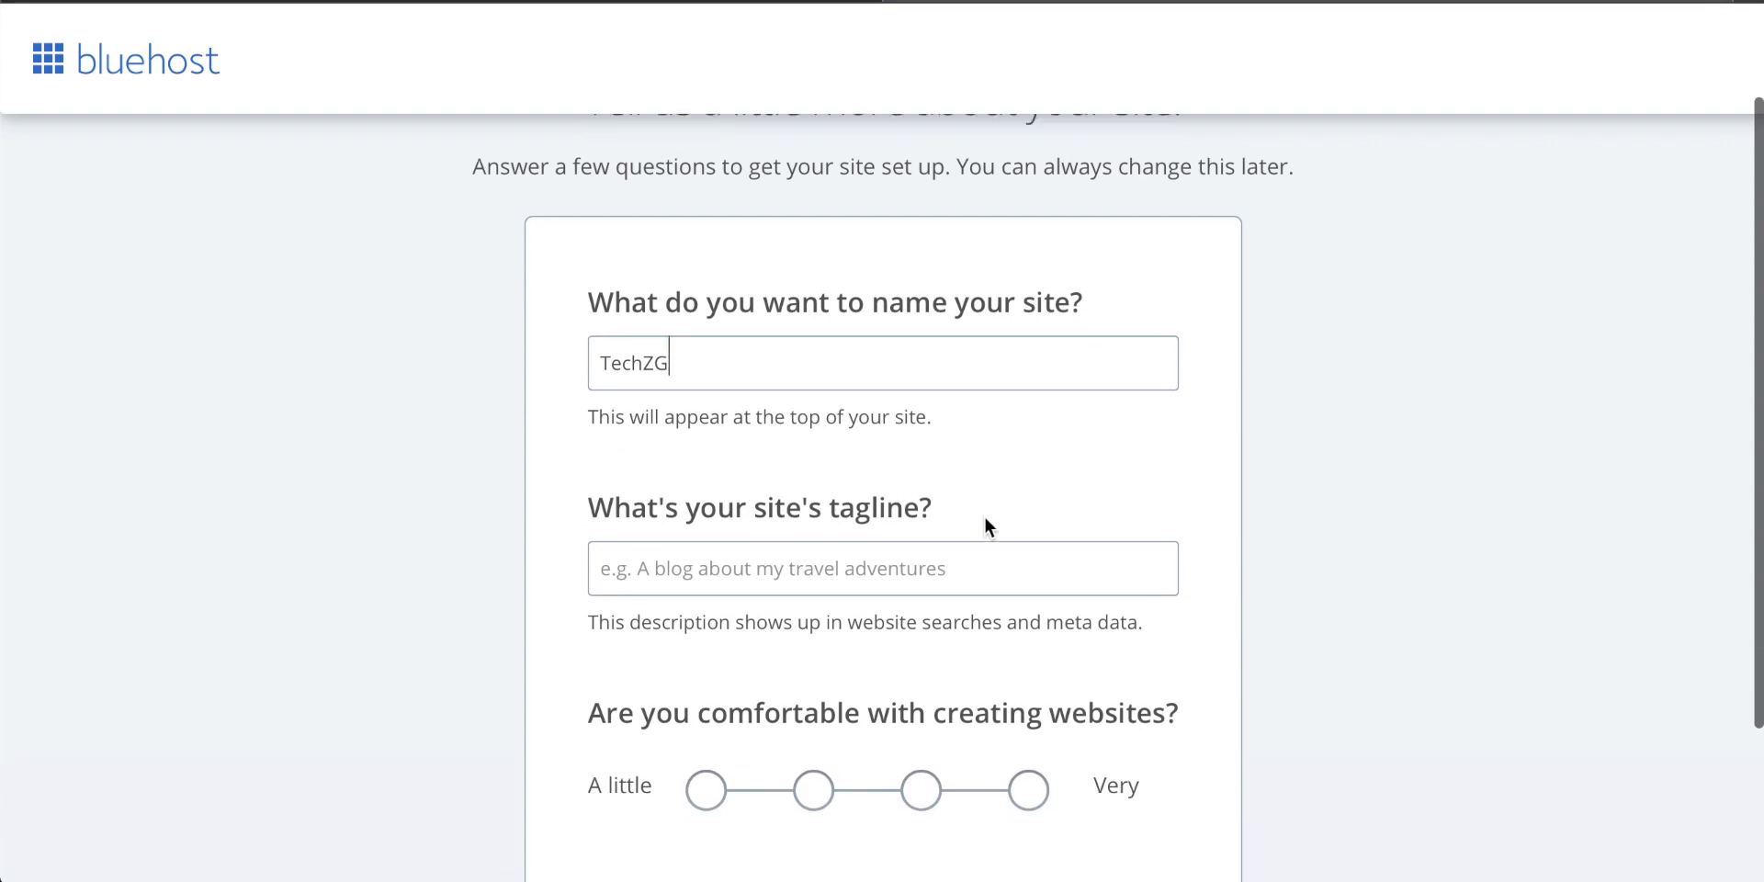
{"action": "left_click_drag", "start_coordinate": [948, 449], "coordinate": [575, 422]}
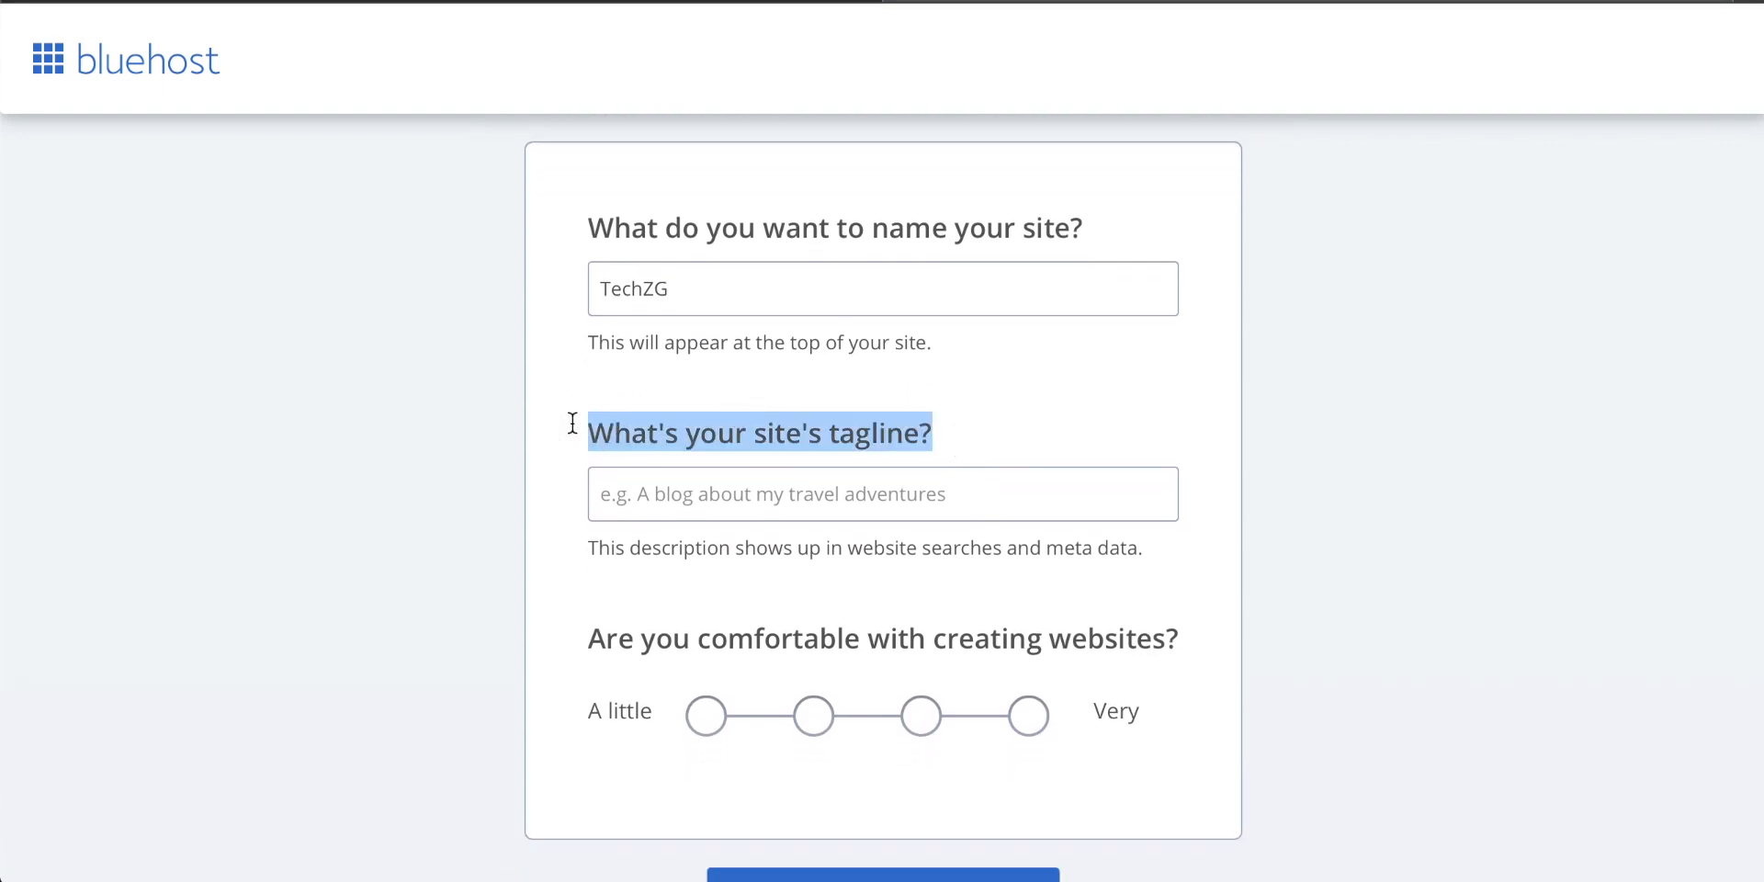
{"action": "left_click", "coordinate": [819, 493]}
{"action": "scroll", "coordinate": [819, 493], "scroll_direction": "down", "scroll_amount": 1}
{"action": "left_click", "coordinate": [929, 591]}
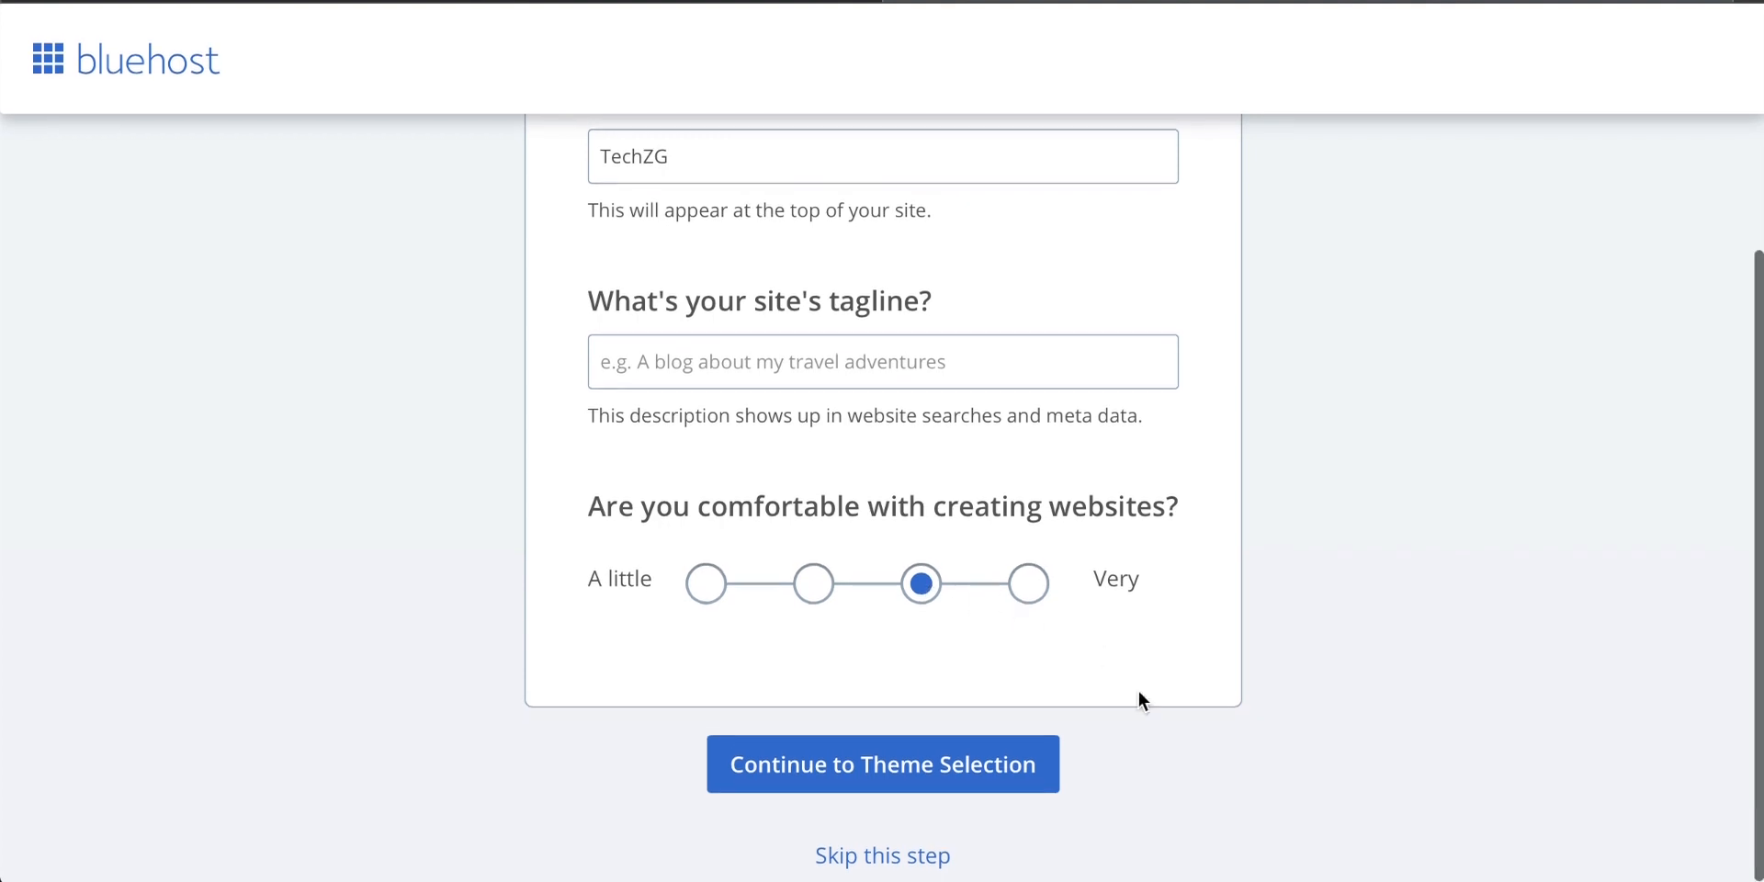
{"action": "left_click", "coordinate": [909, 770]}
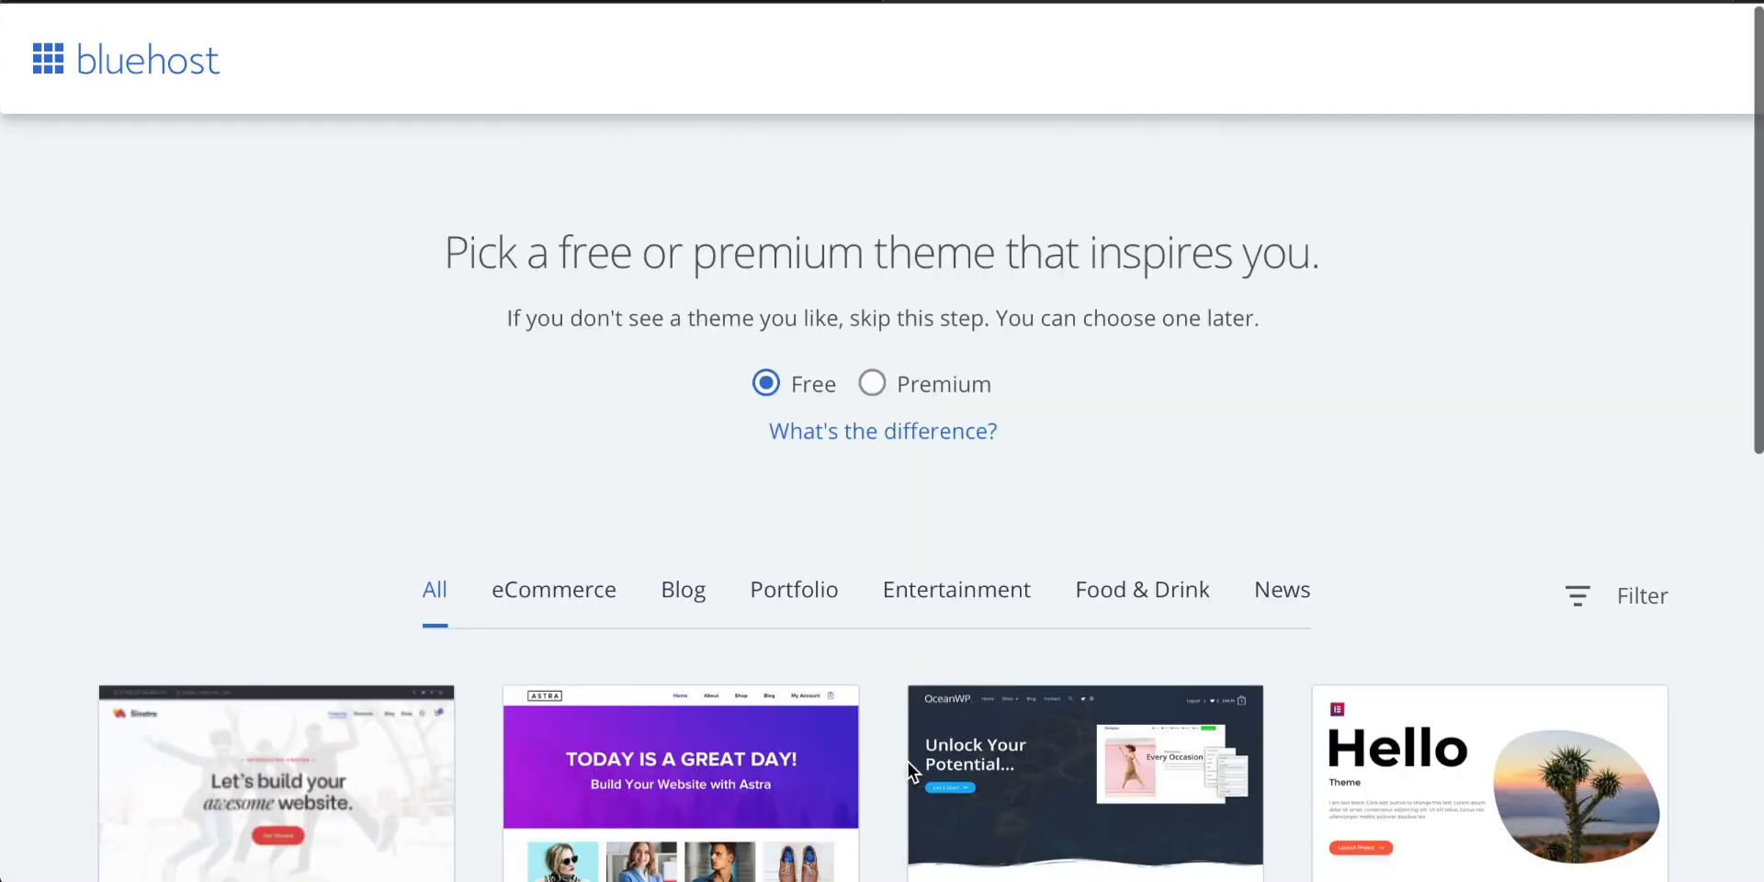
Compare the premium theme offer with the free themes, ending on the free selection.
{"action": "scroll", "coordinate": [908, 762], "scroll_direction": "down", "scroll_amount": 2}
{"action": "scroll", "coordinate": [908, 763], "scroll_direction": "up", "scroll_amount": 2}
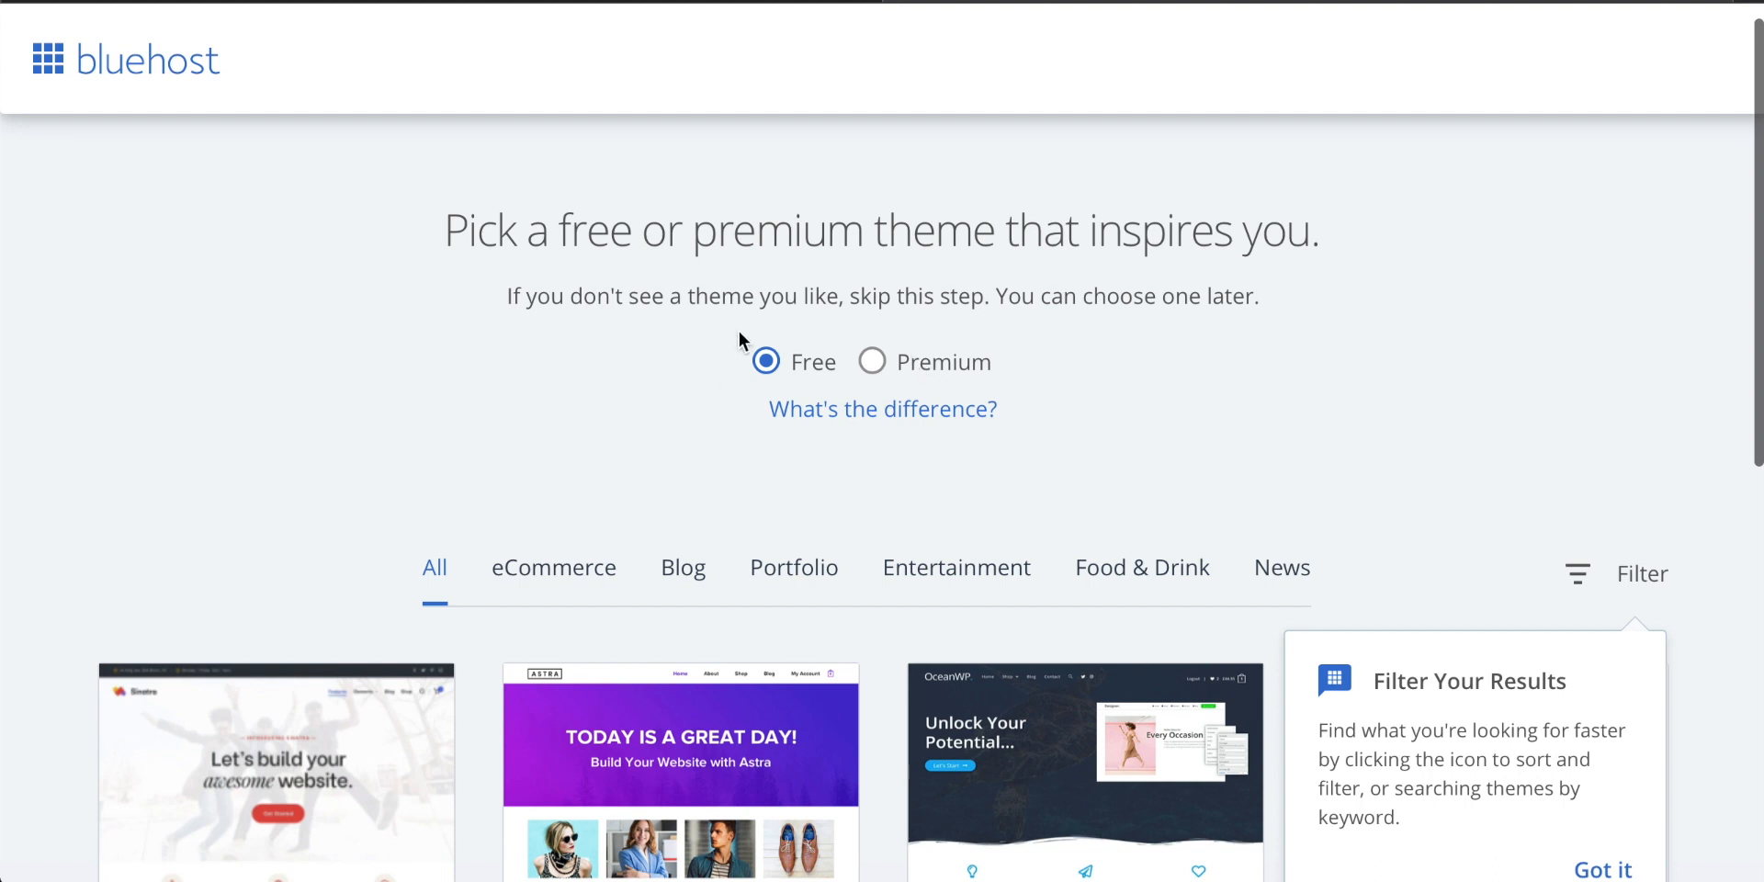
{"action": "left_click", "coordinate": [872, 363]}
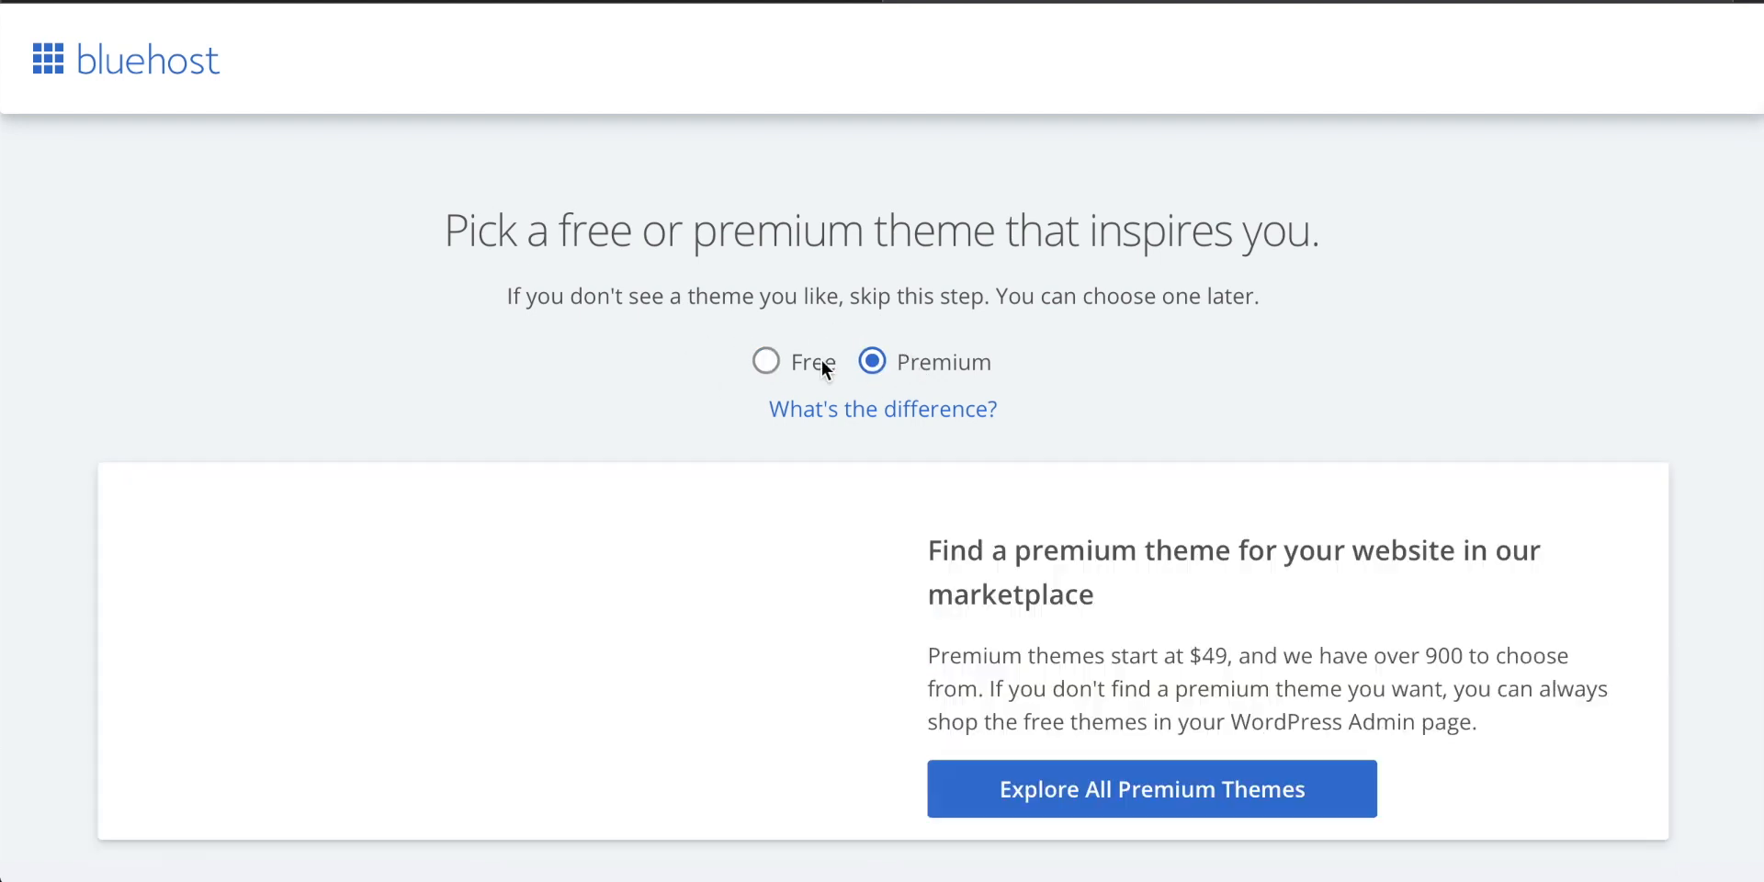
{"action": "left_click", "coordinate": [765, 360]}
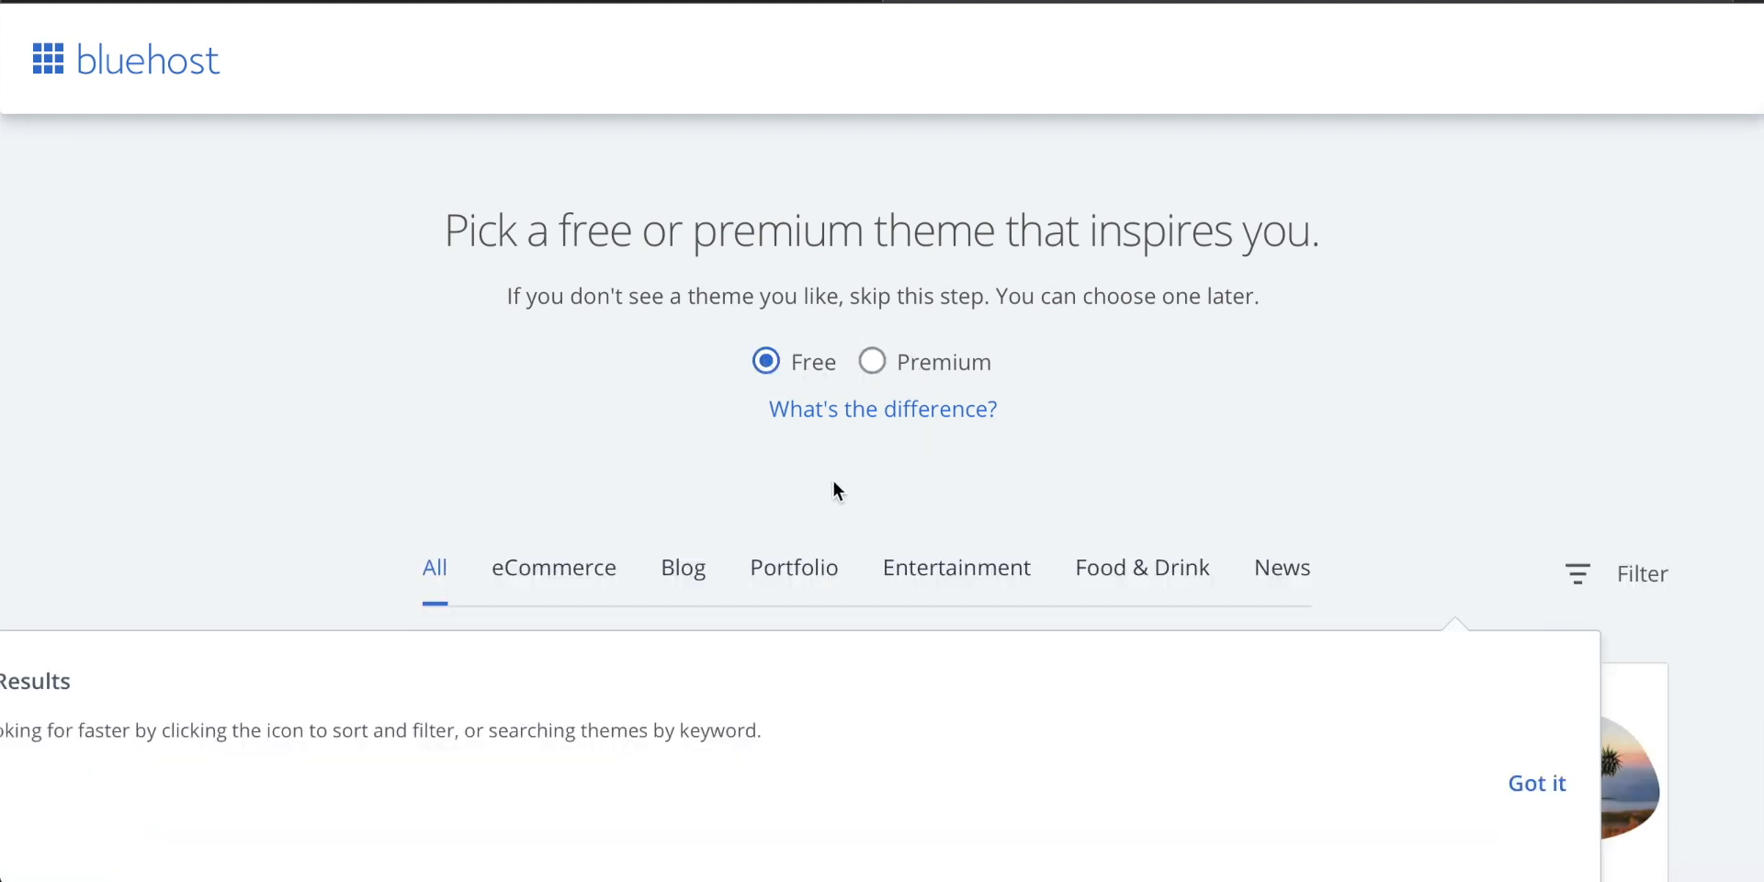
Dismiss the filter tip and look over the free themes on the first page of the gallery.
{"action": "scroll", "coordinate": [834, 484], "scroll_direction": "down", "scroll_amount": 1}
{"action": "scroll", "coordinate": [832, 479], "scroll_direction": "down", "scroll_amount": 5}
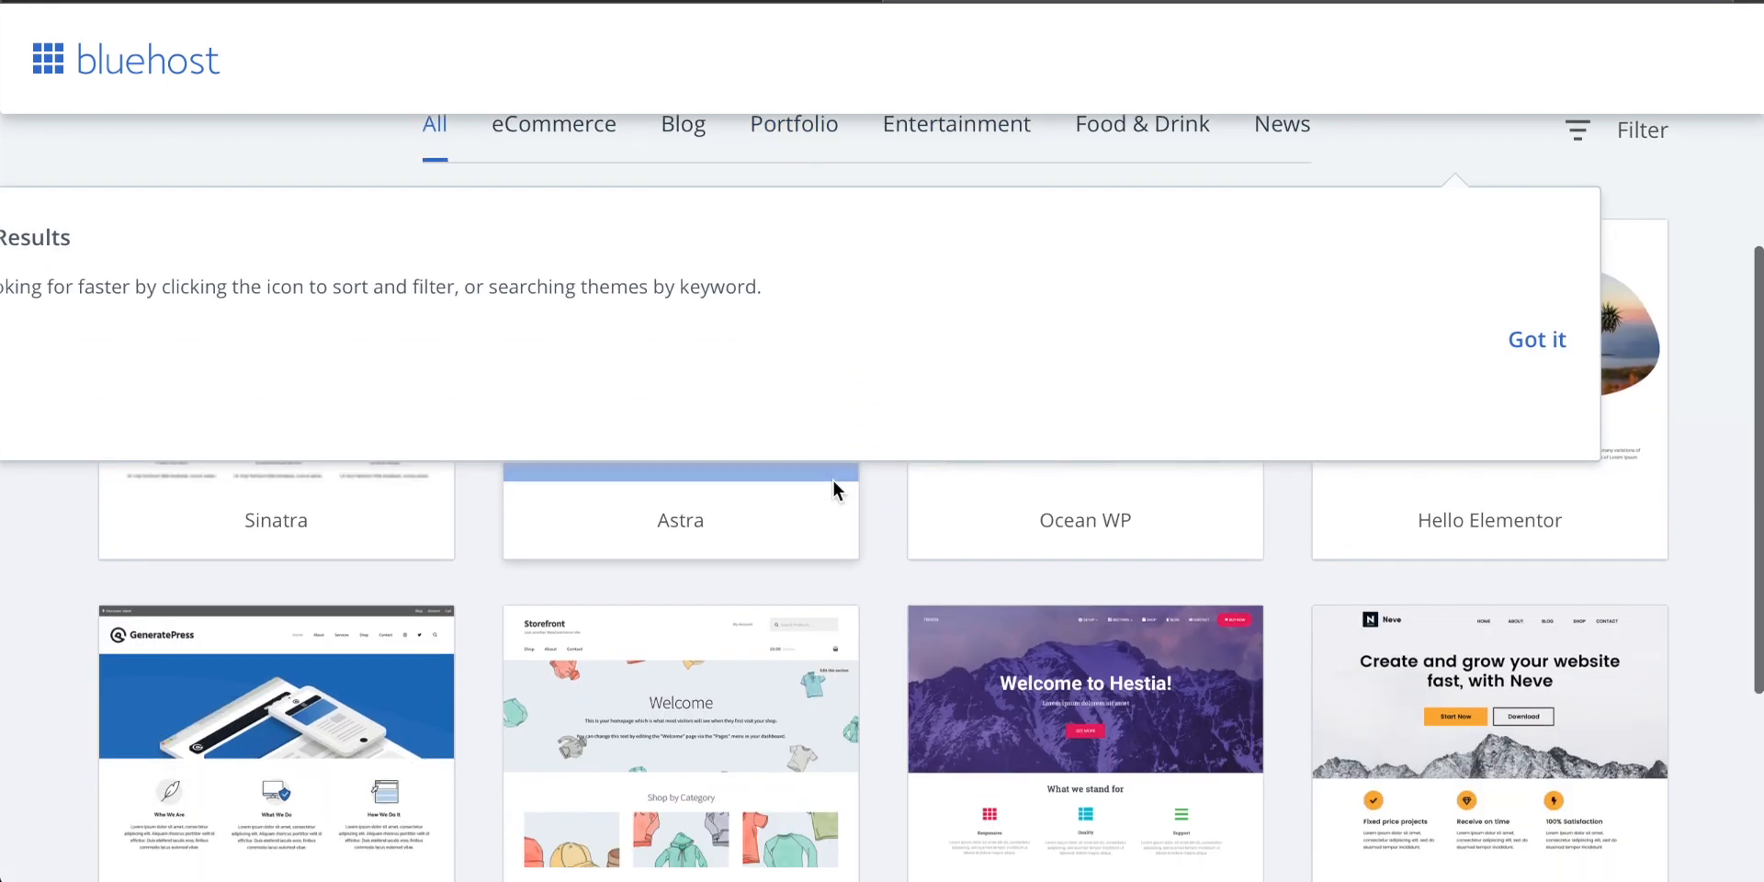
{"action": "left_click", "coordinate": [1536, 340]}
{"action": "scroll", "coordinate": [873, 452], "scroll_direction": "down", "scroll_amount": 3}
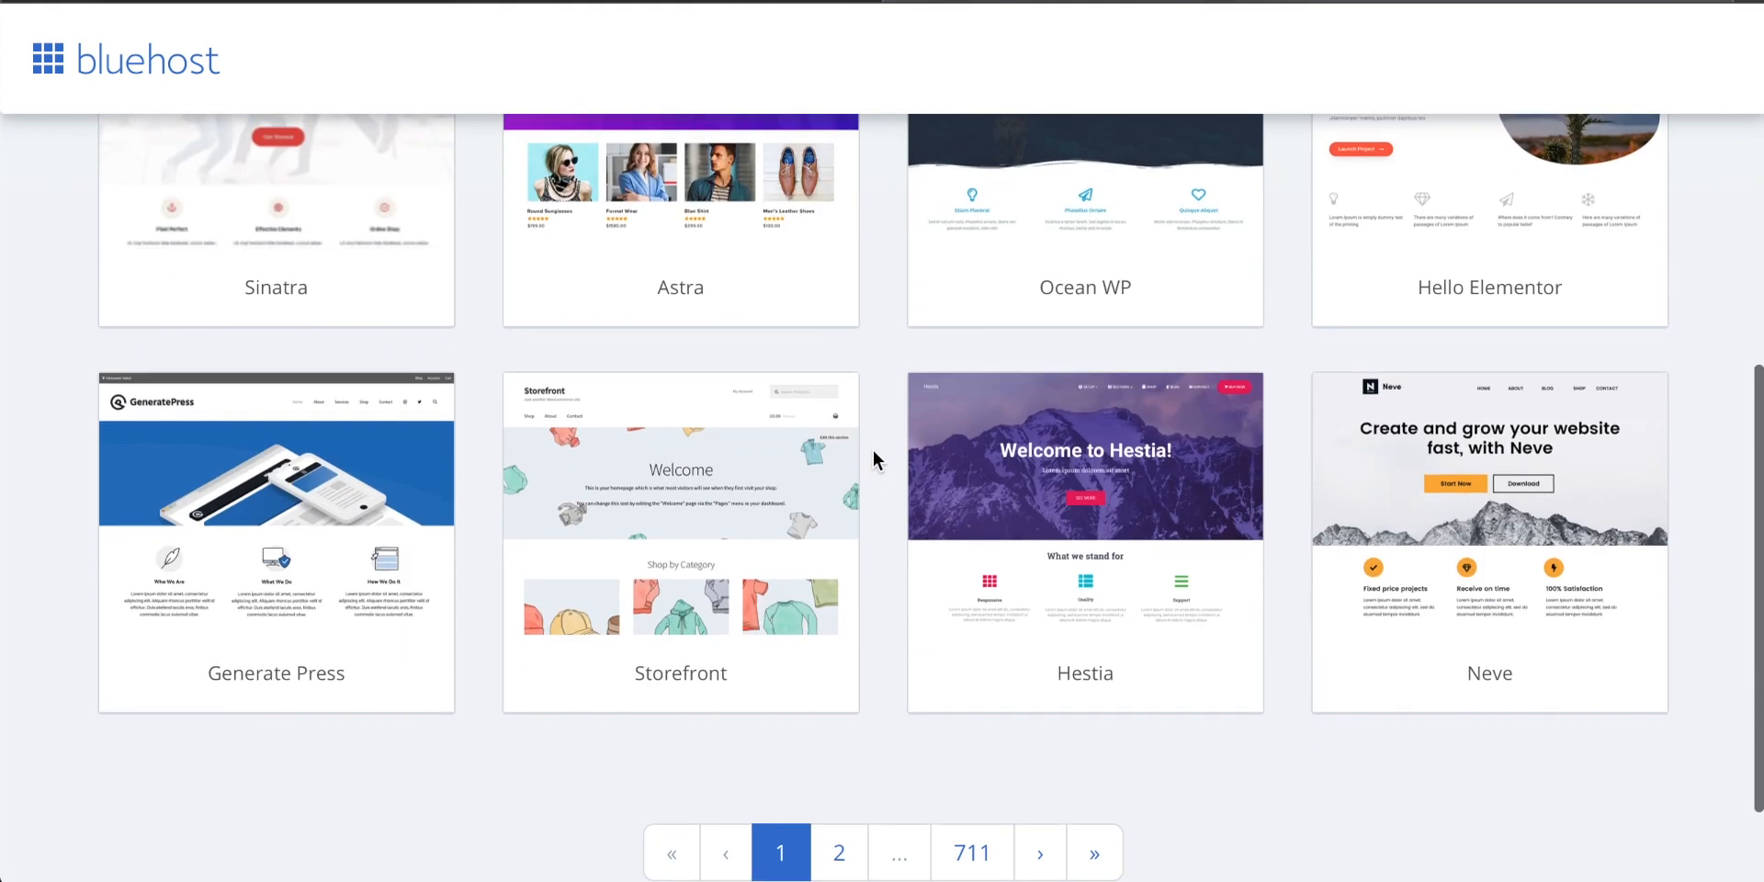
{"action": "scroll", "coordinate": [873, 449], "scroll_direction": "up", "scroll_amount": 3}
{"action": "mouse_move", "coordinate": [631, 392]}
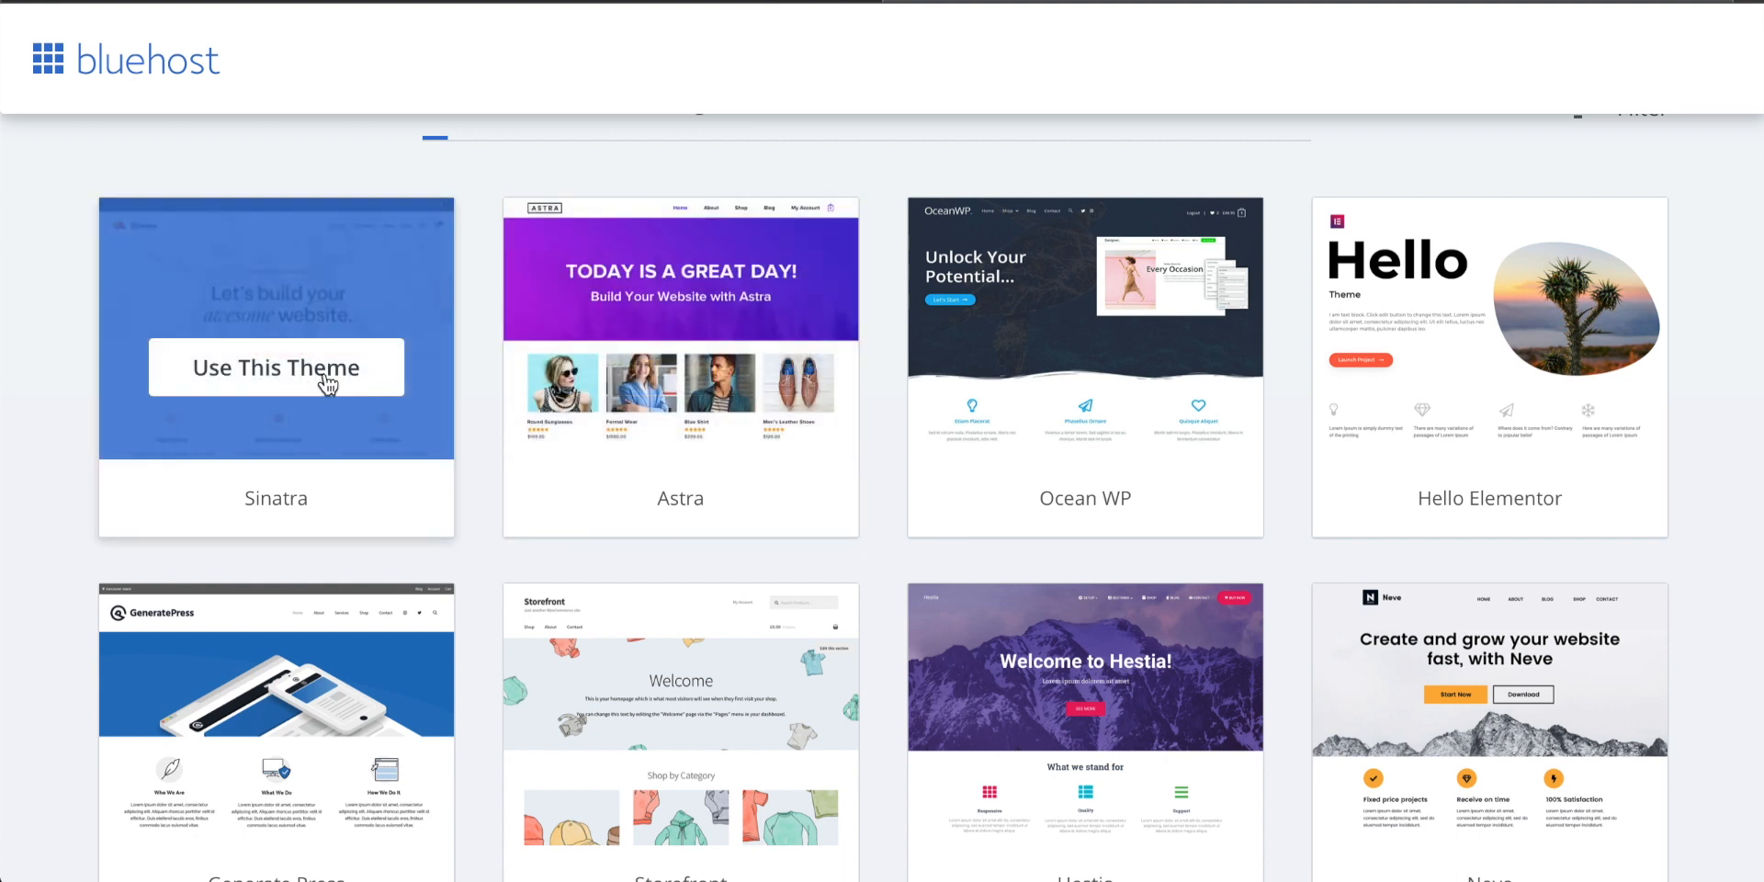
{"action": "mouse_move", "coordinate": [928, 339]}
{"action": "scroll", "coordinate": [928, 338], "scroll_direction": "down", "scroll_amount": 2}
{"action": "mouse_move", "coordinate": [1049, 566]}
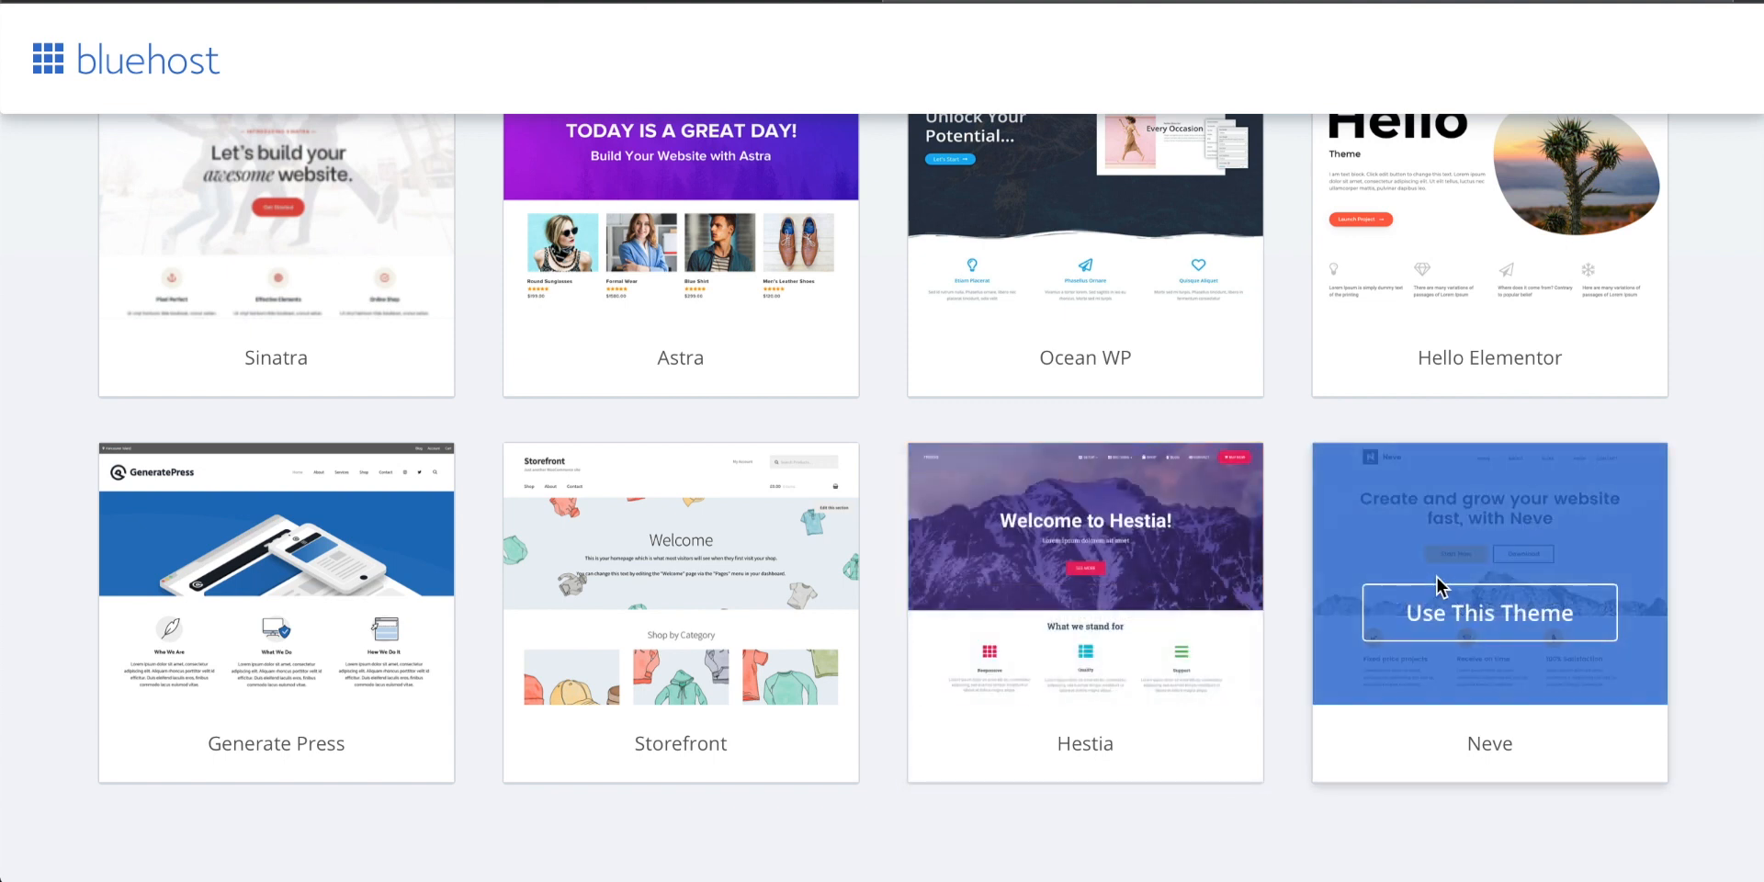
{"action": "mouse_move", "coordinate": [604, 616]}
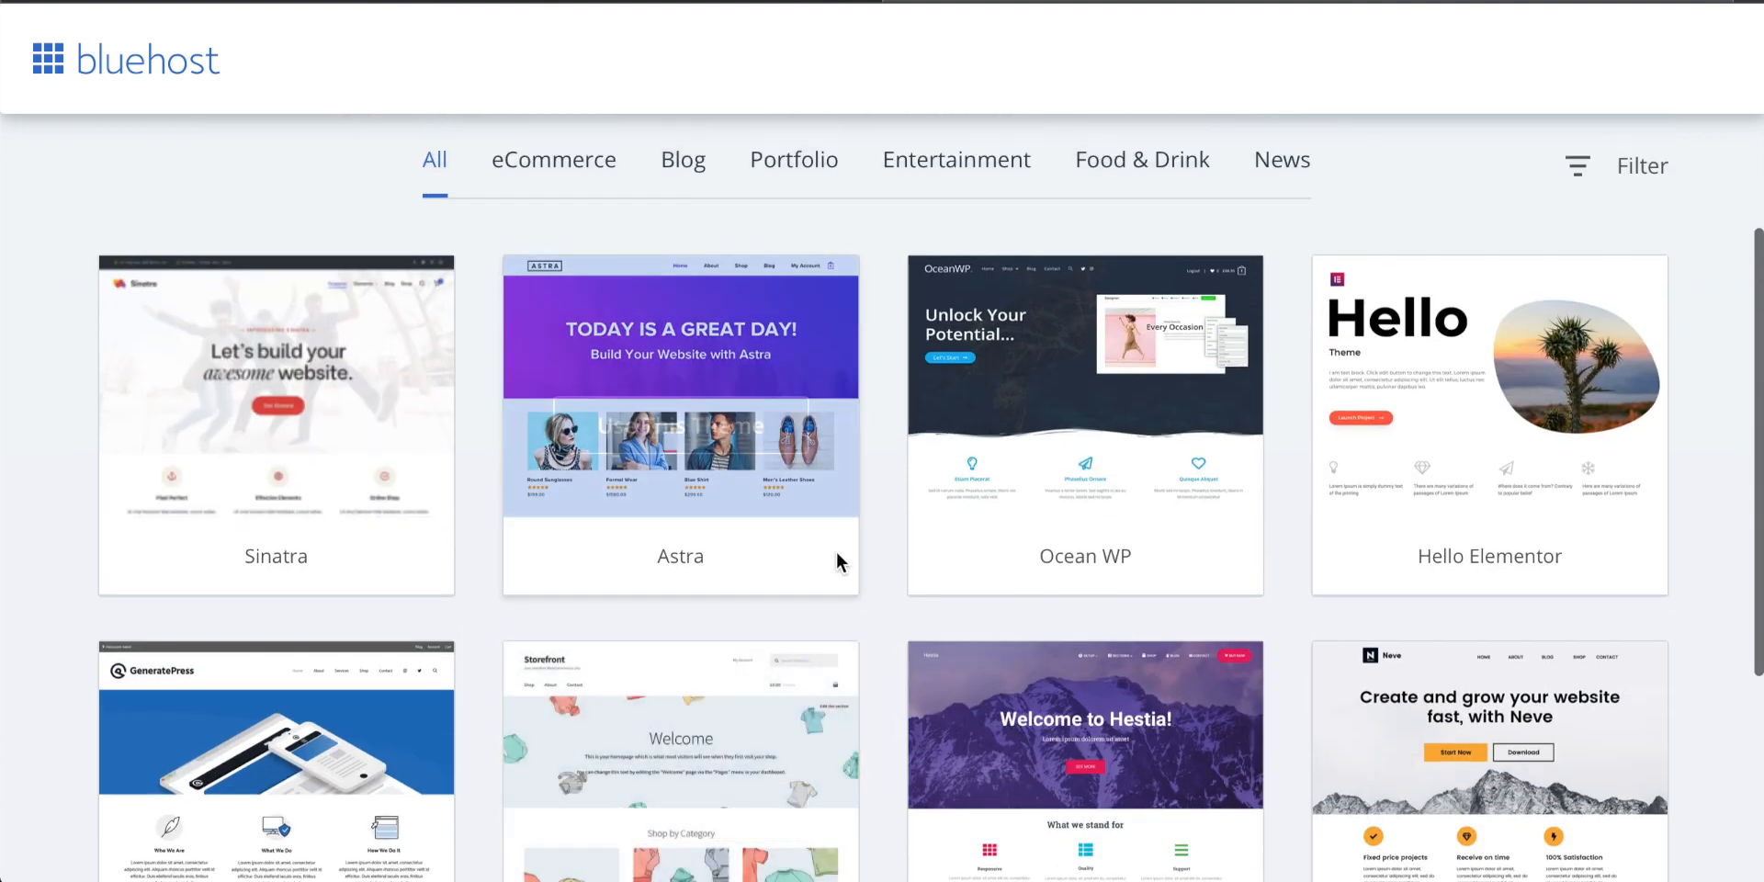
{"action": "scroll", "coordinate": [844, 550], "scroll_direction": "down", "scroll_amount": 4}
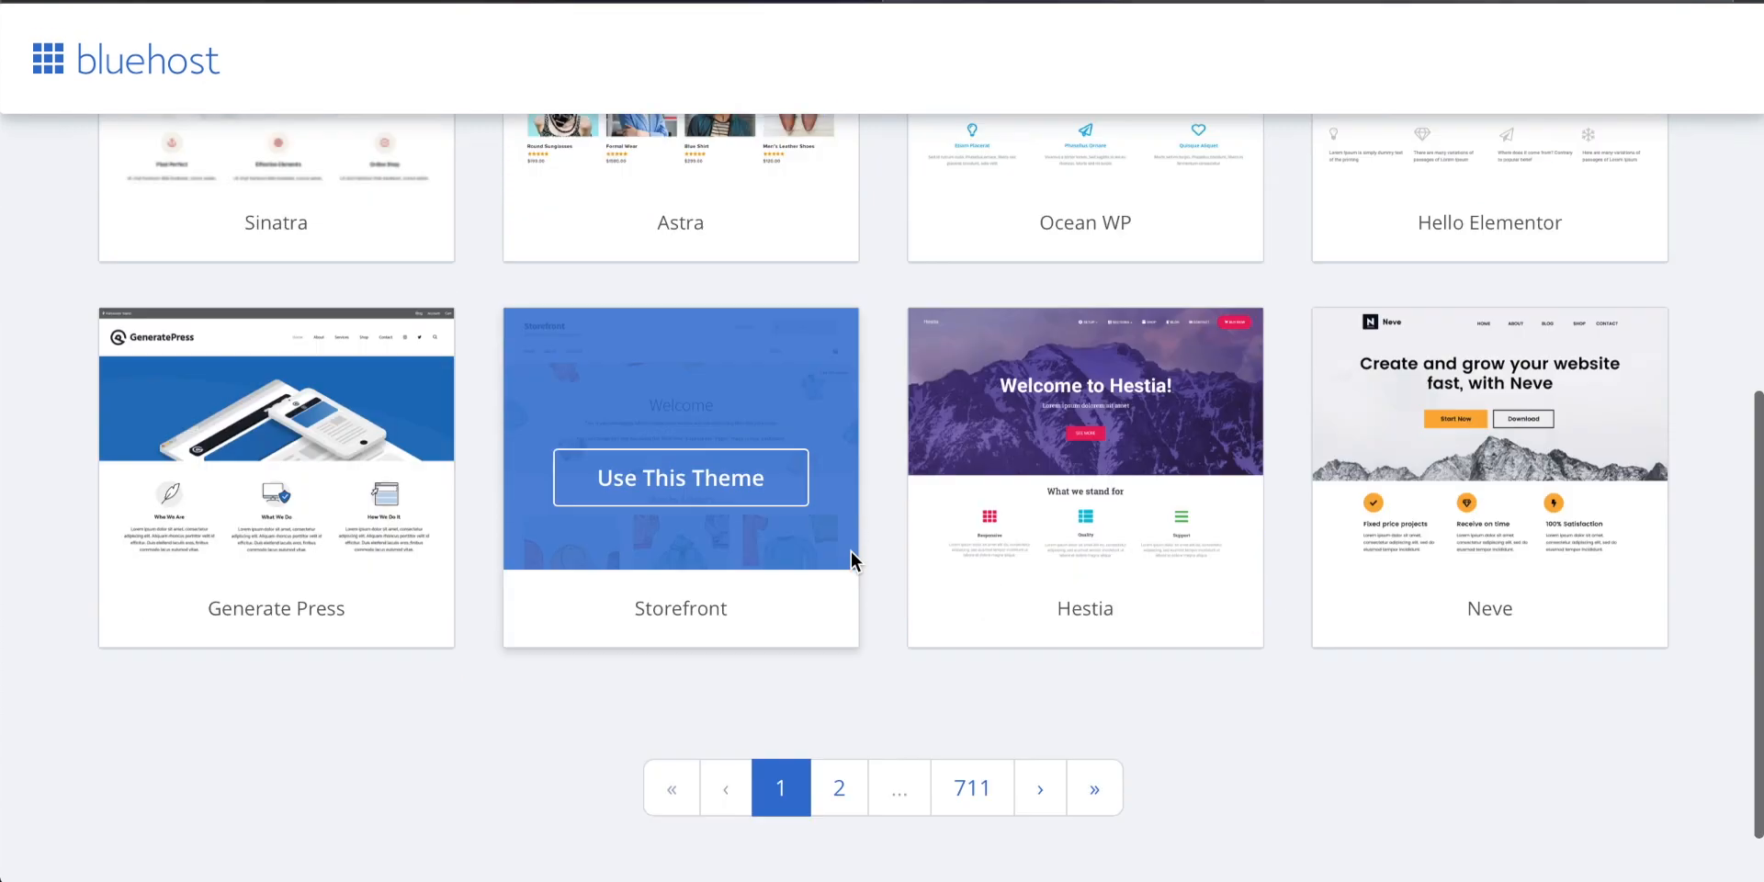
Look over the free themes on the gallery's second page and return to the first page.
{"action": "left_click", "coordinate": [839, 739]}
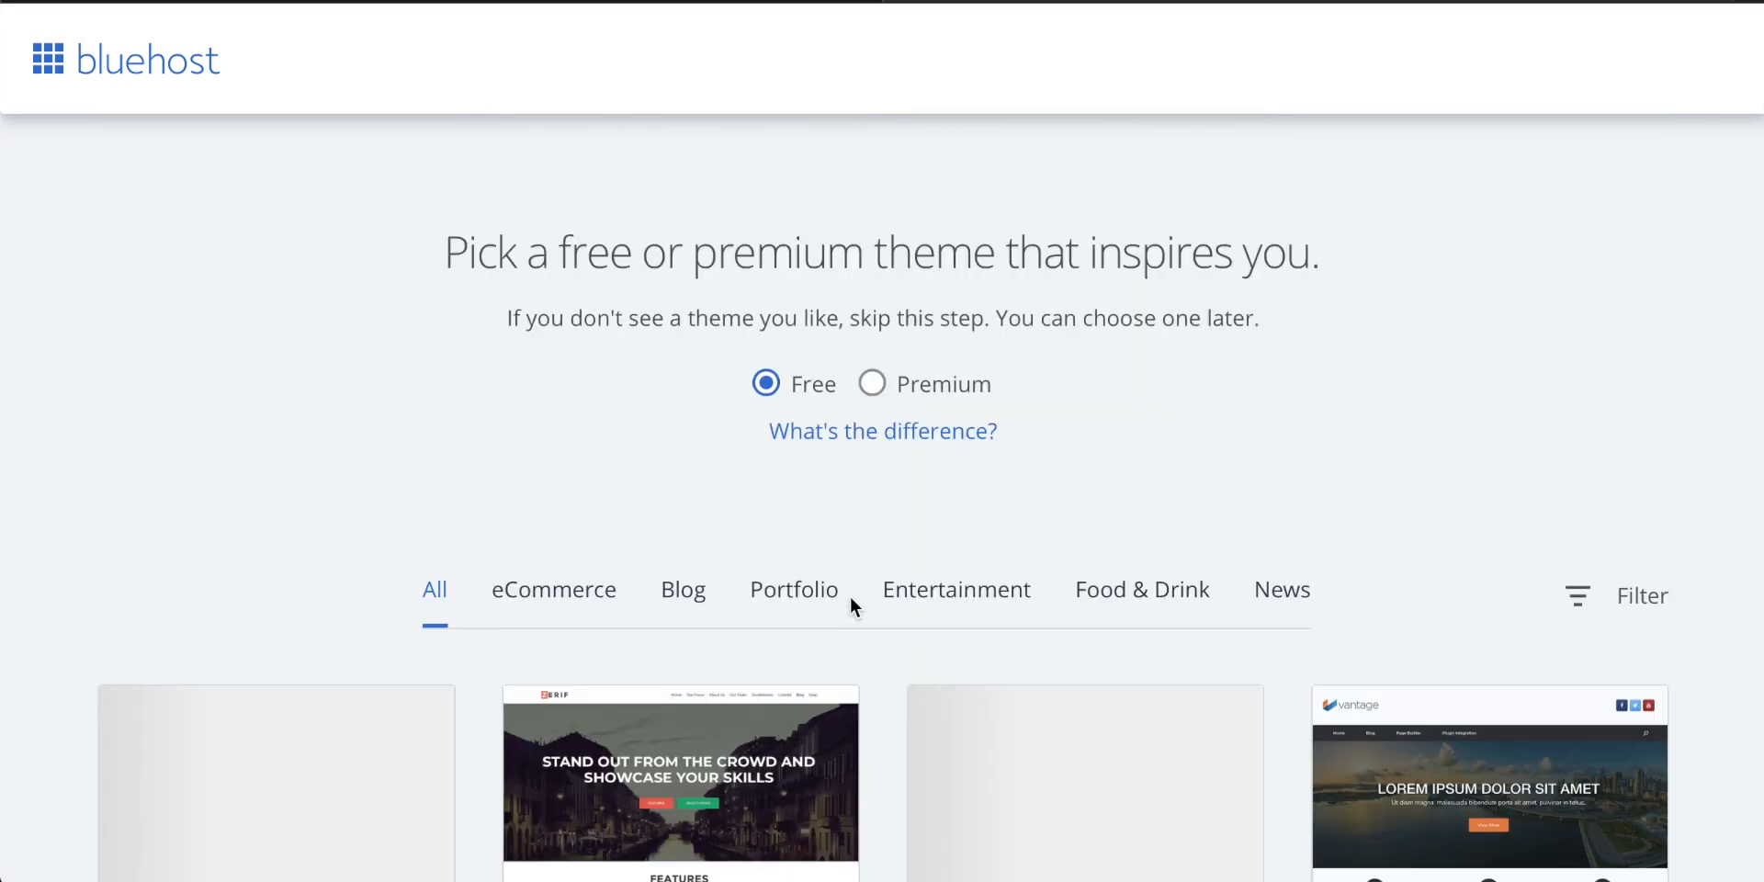
{"action": "scroll", "coordinate": [850, 606], "scroll_direction": "down", "scroll_amount": 5}
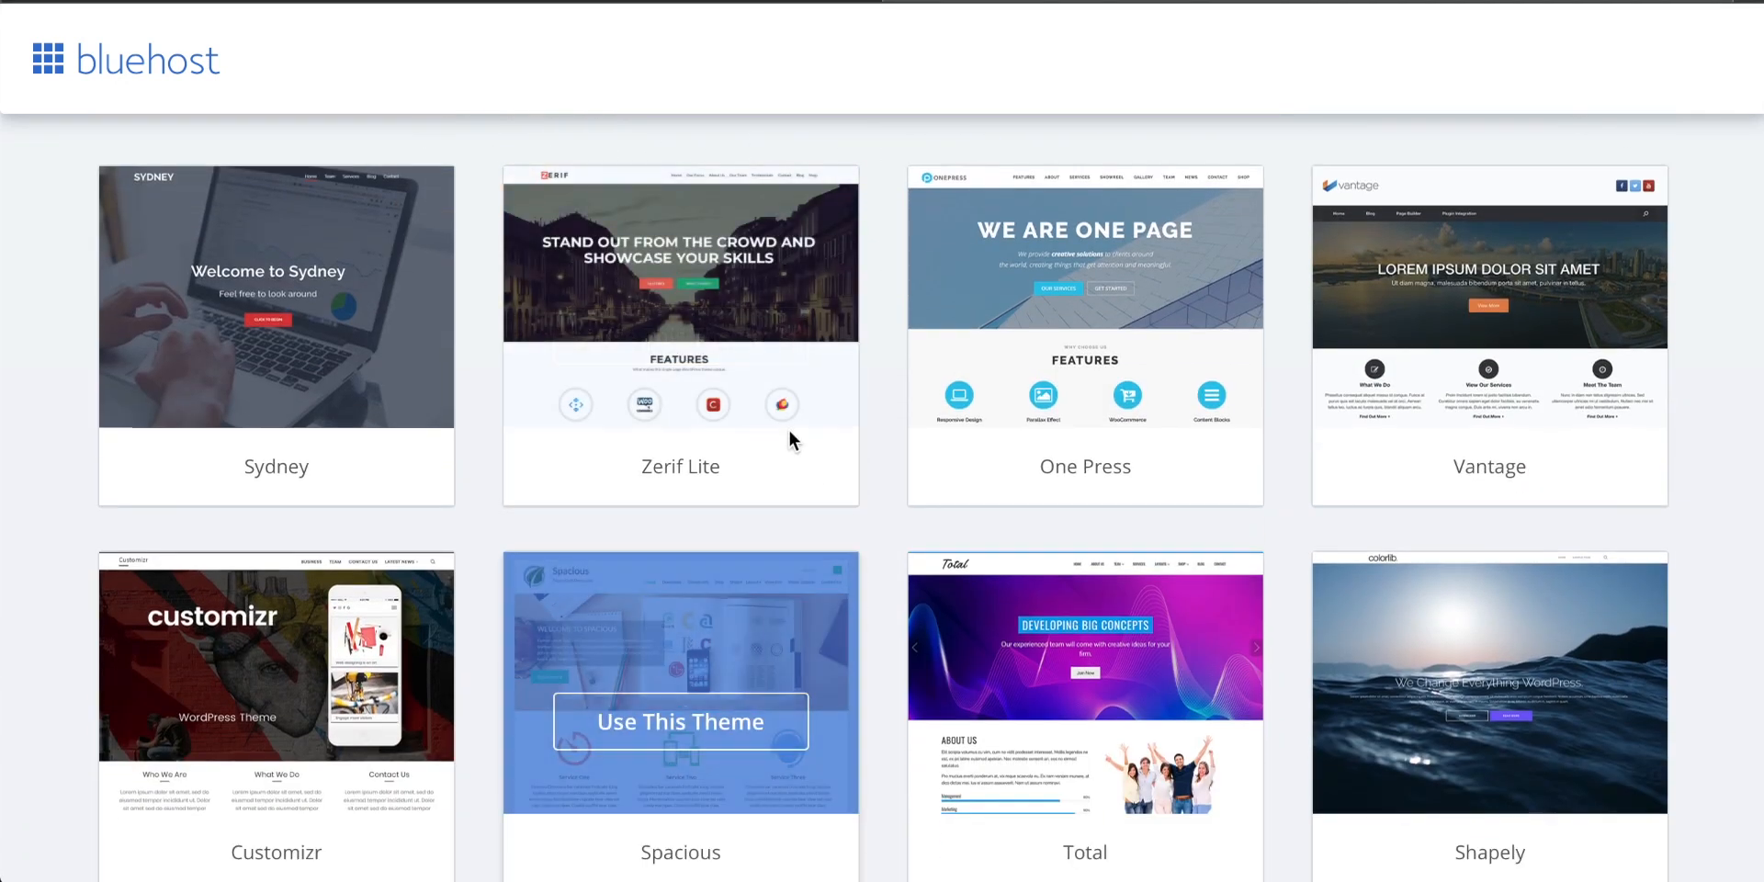
{"action": "scroll", "coordinate": [1504, 347], "scroll_direction": "down", "scroll_amount": 2}
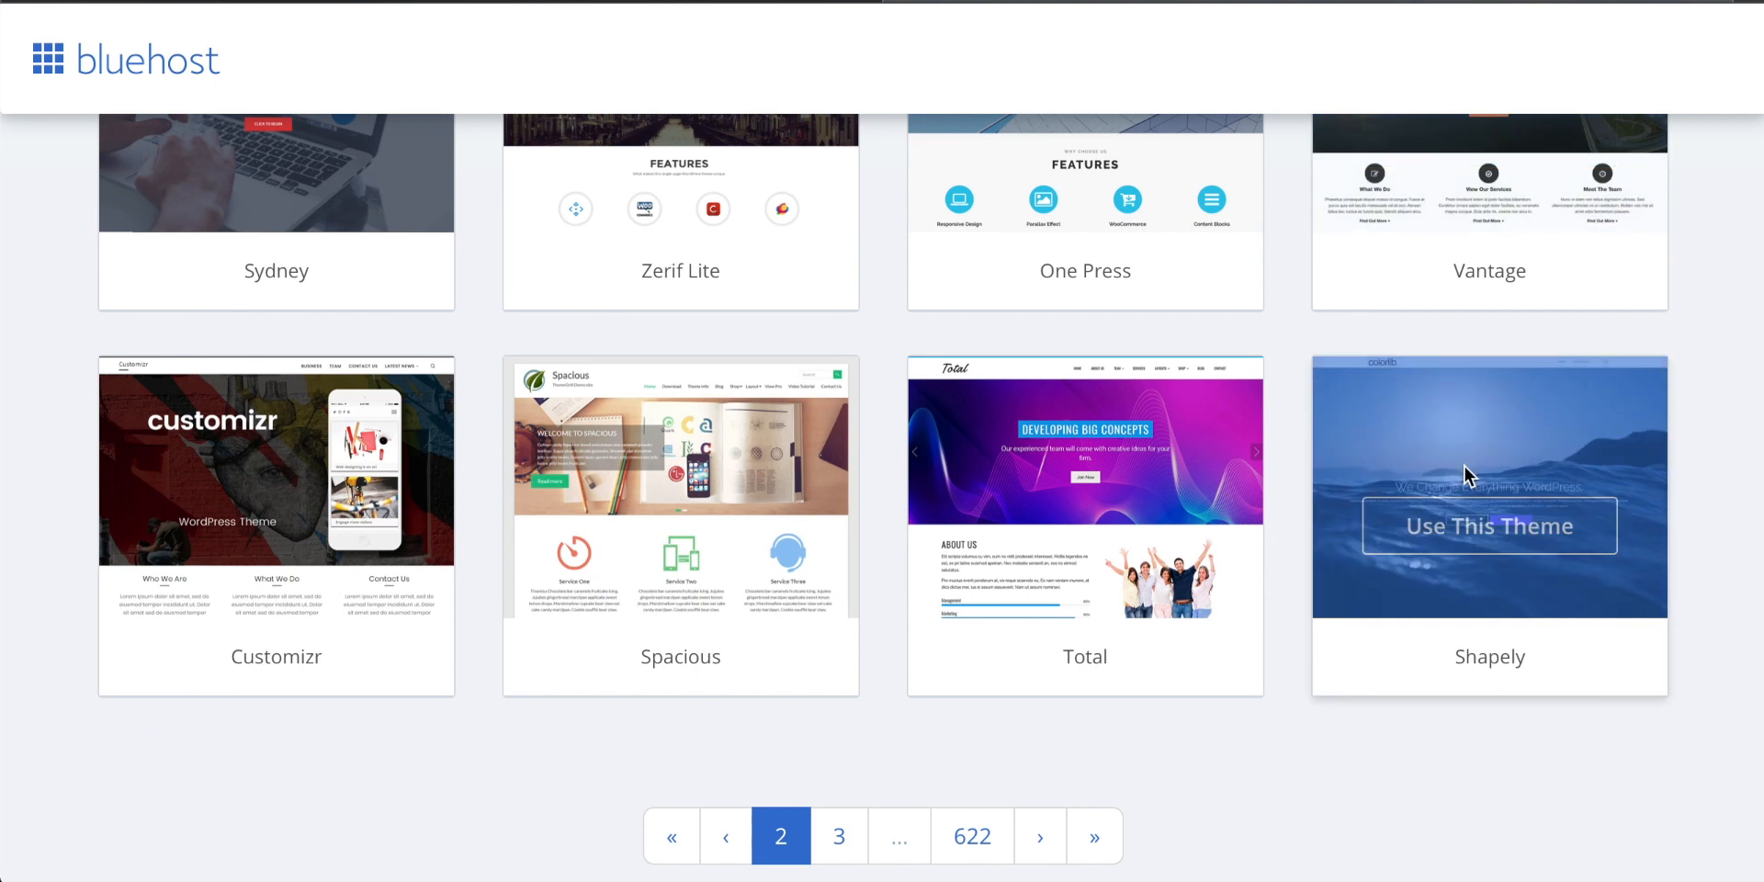
{"action": "scroll", "coordinate": [384, 551], "scroll_direction": "up", "scroll_amount": 3}
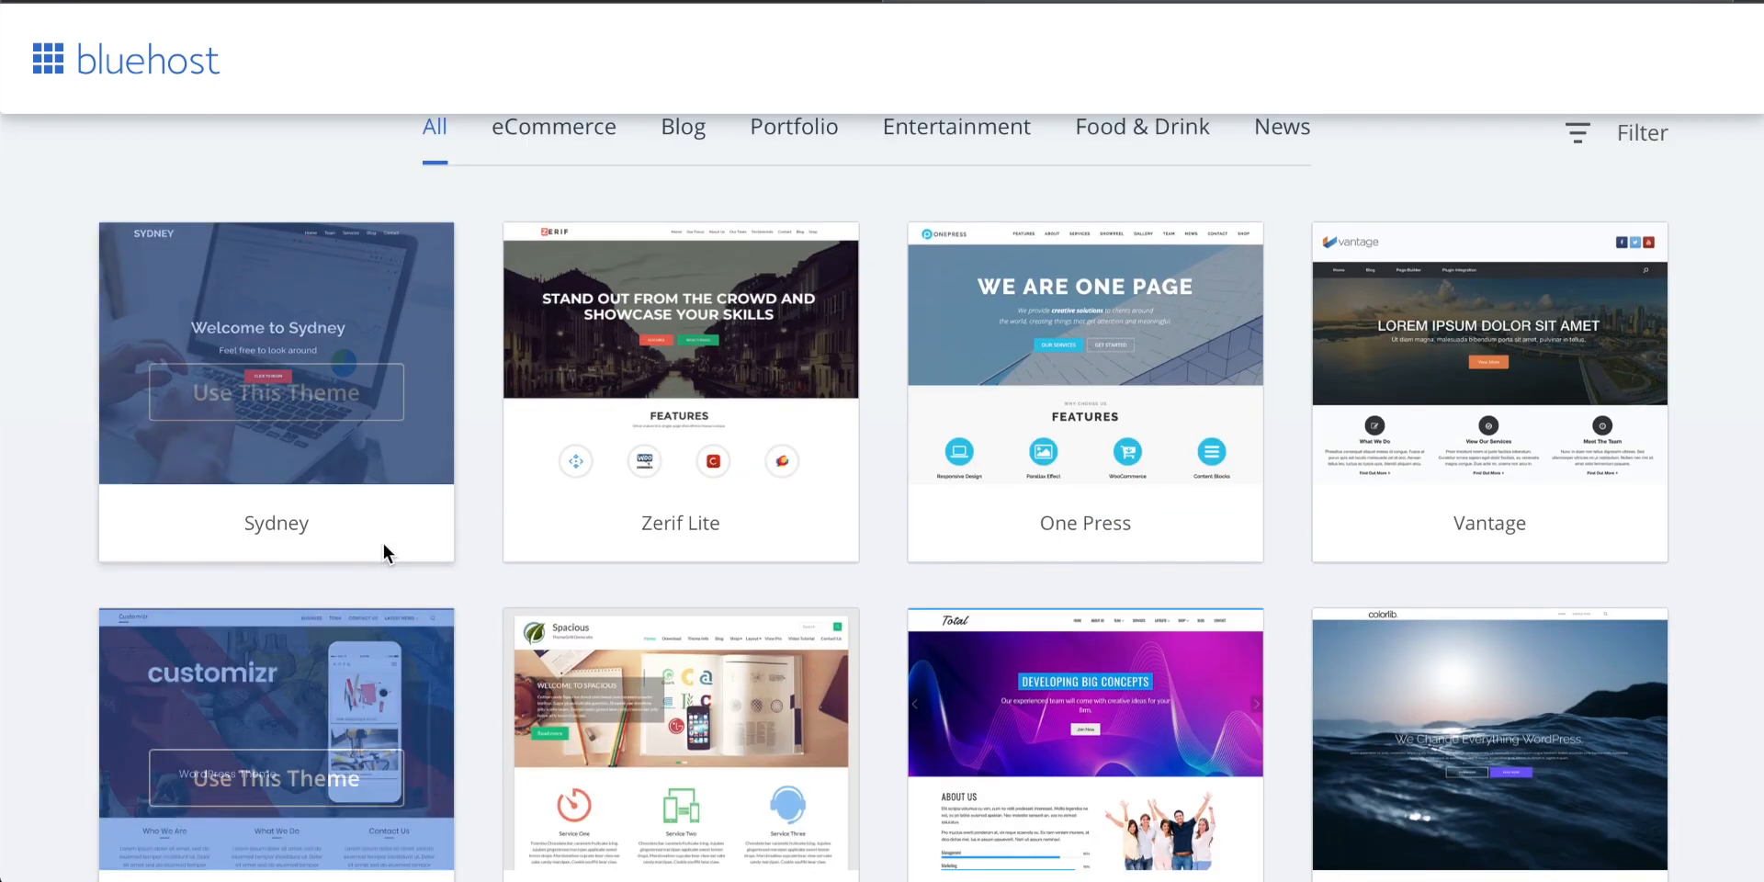
{"action": "scroll", "coordinate": [366, 346], "scroll_direction": "down", "scroll_amount": 10}
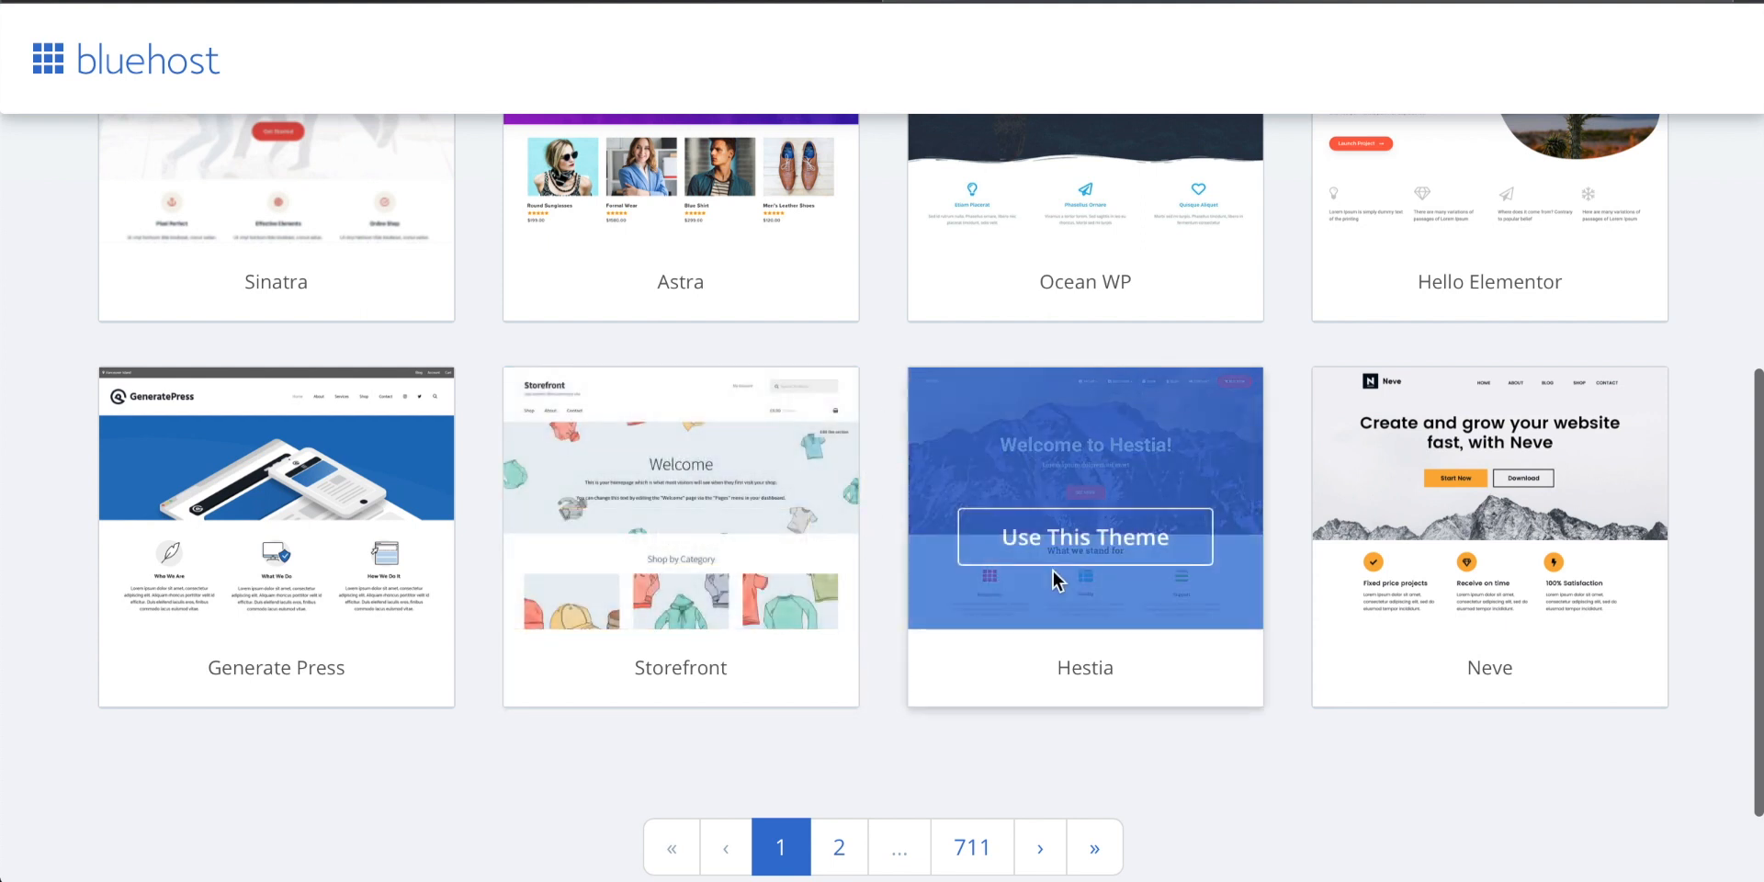
{"action": "scroll", "coordinate": [898, 586], "scroll_direction": "down", "scroll_amount": 1}
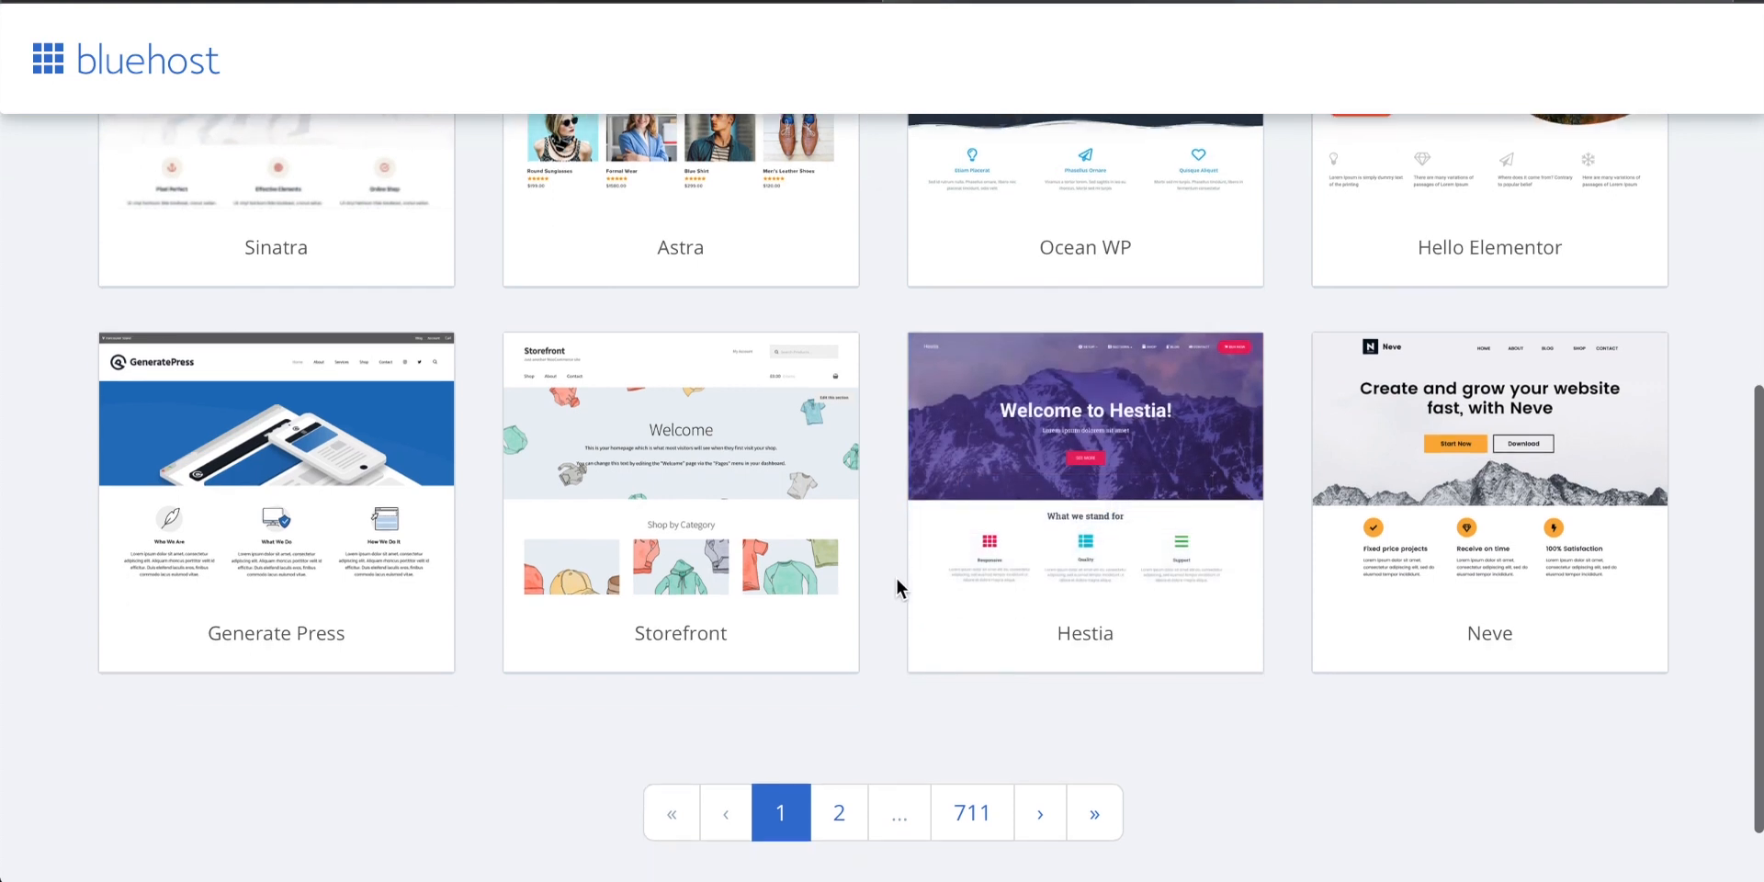
Choose the free Hestia theme for the site, and log in to the techzg.co WordPress admin from the list of sites.
{"action": "mouse_move", "coordinate": [1094, 632]}
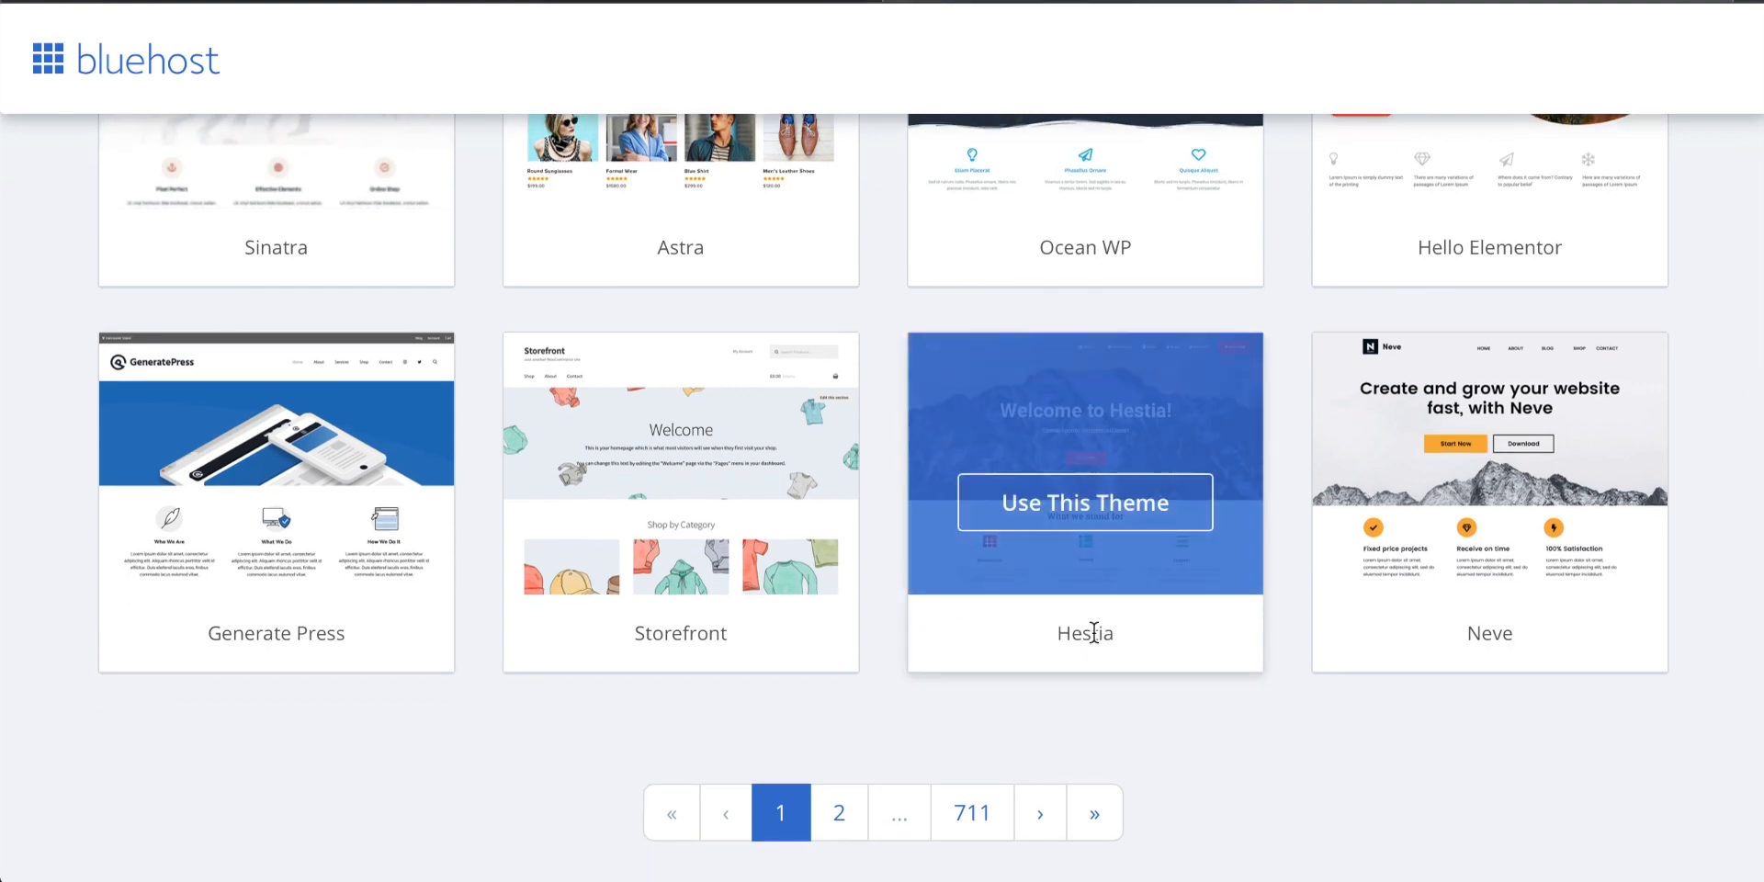
{"action": "left_click", "coordinate": [1094, 513]}
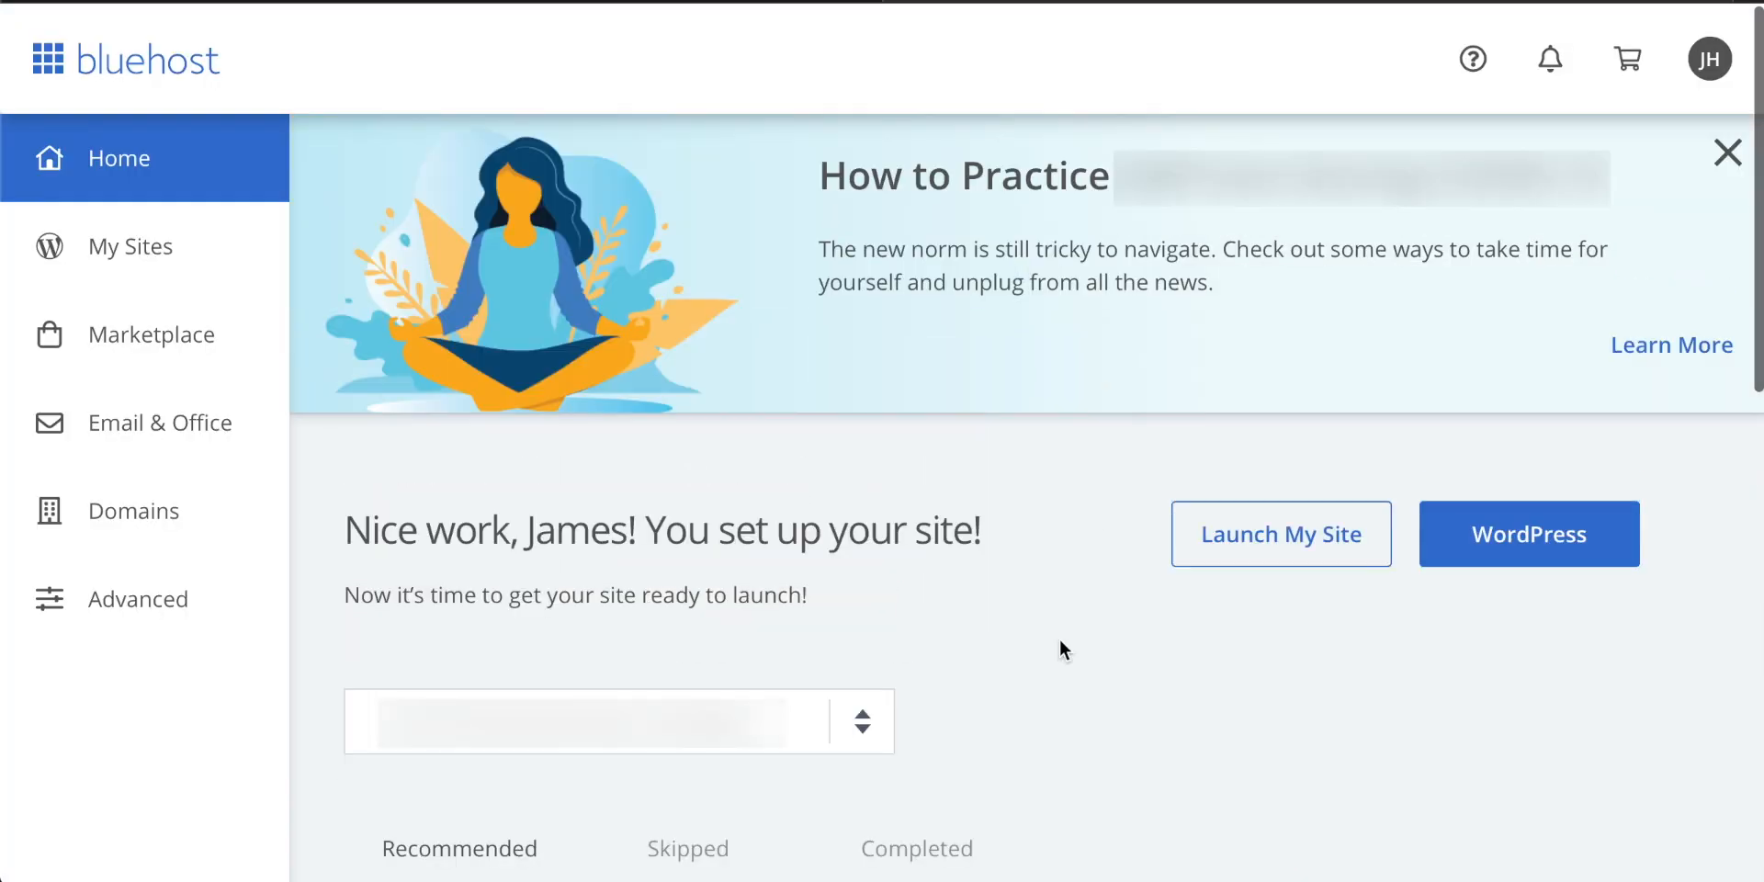
{"action": "left_click", "coordinate": [113, 246]}
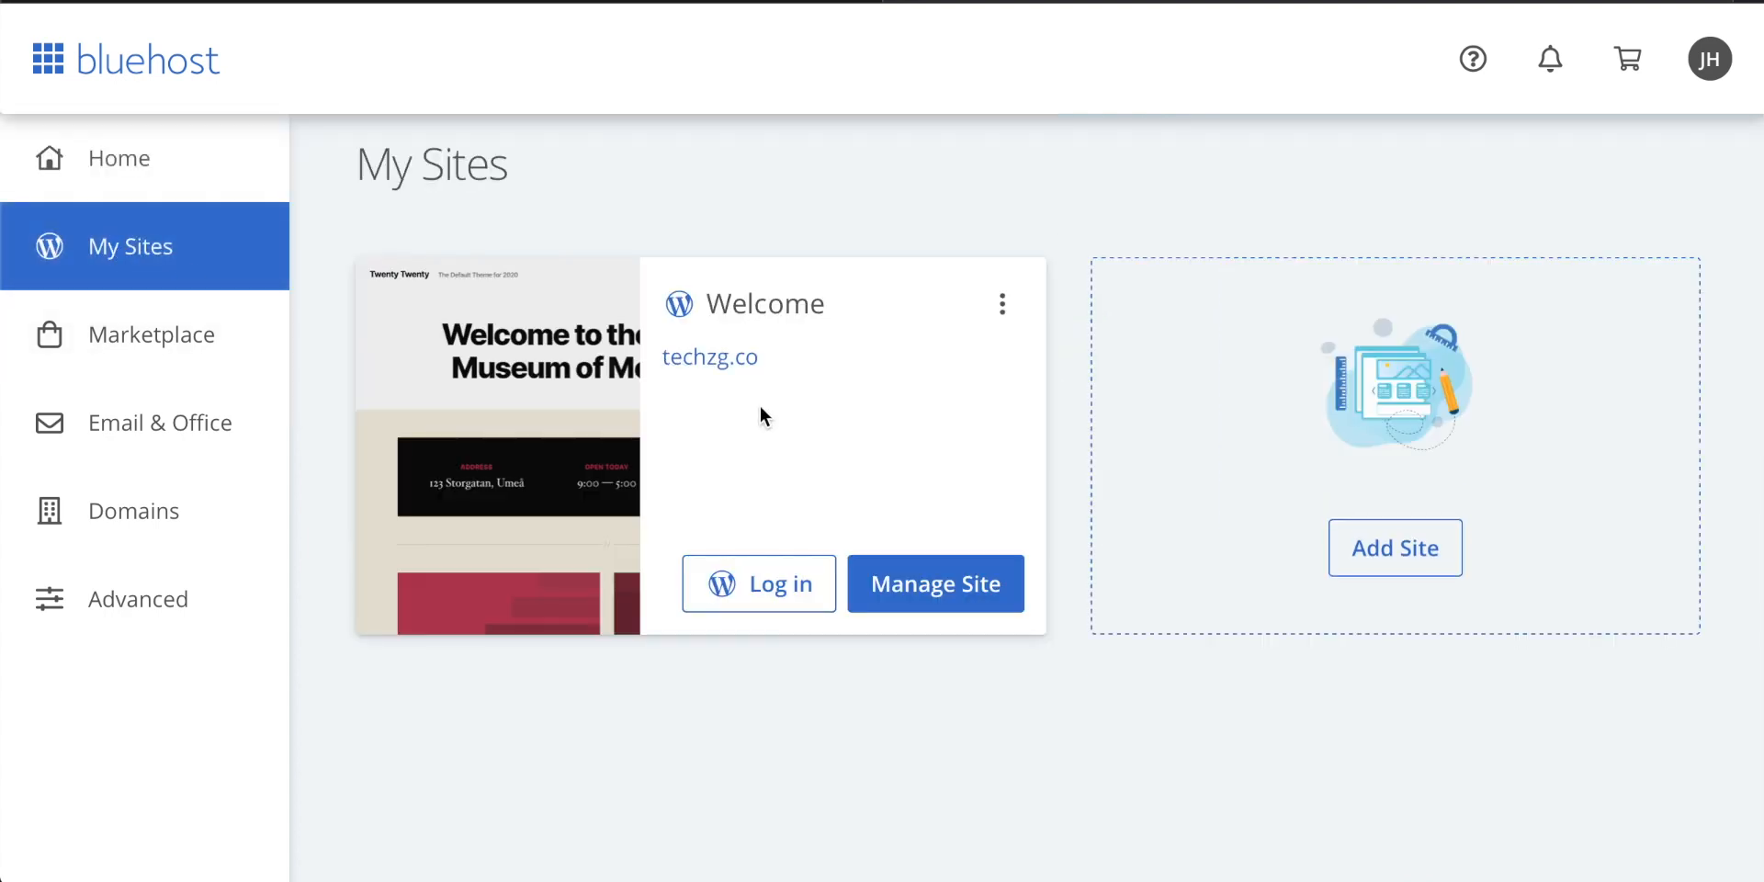
{"action": "left_click", "coordinate": [770, 586]}
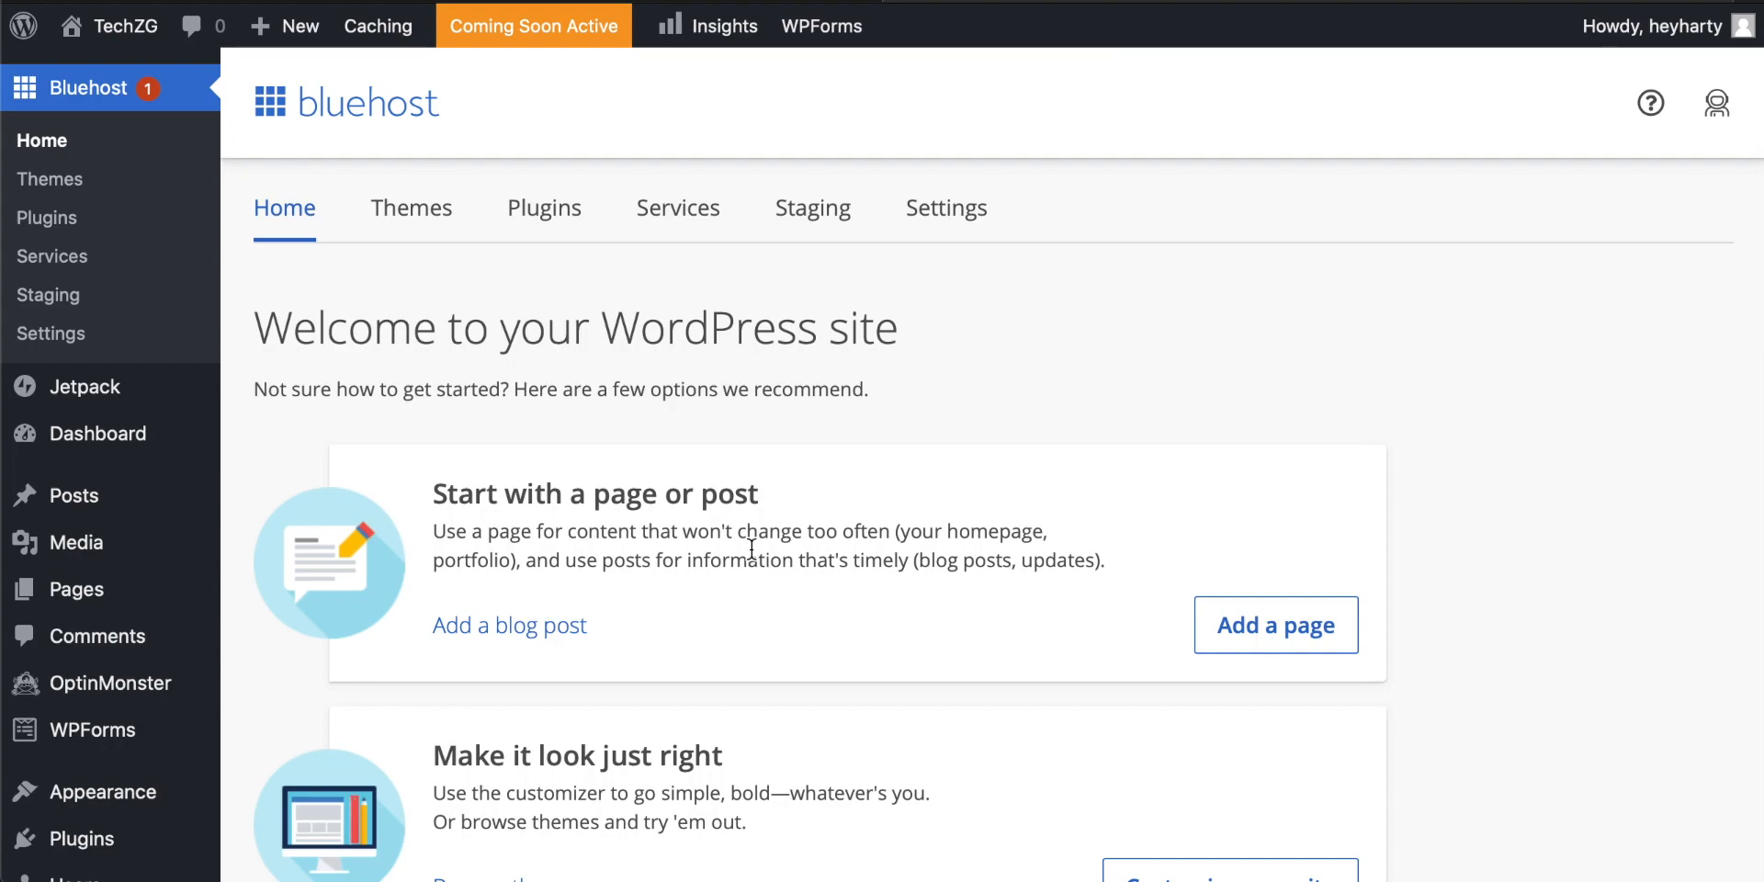
Look over the recommended getting-started options on the WordPress welcome page, from adding content to launching the site.
{"action": "scroll", "coordinate": [941, 461], "scroll_direction": "down", "scroll_amount": 2}
{"action": "scroll", "coordinate": [940, 461], "scroll_direction": "up", "scroll_amount": 2}
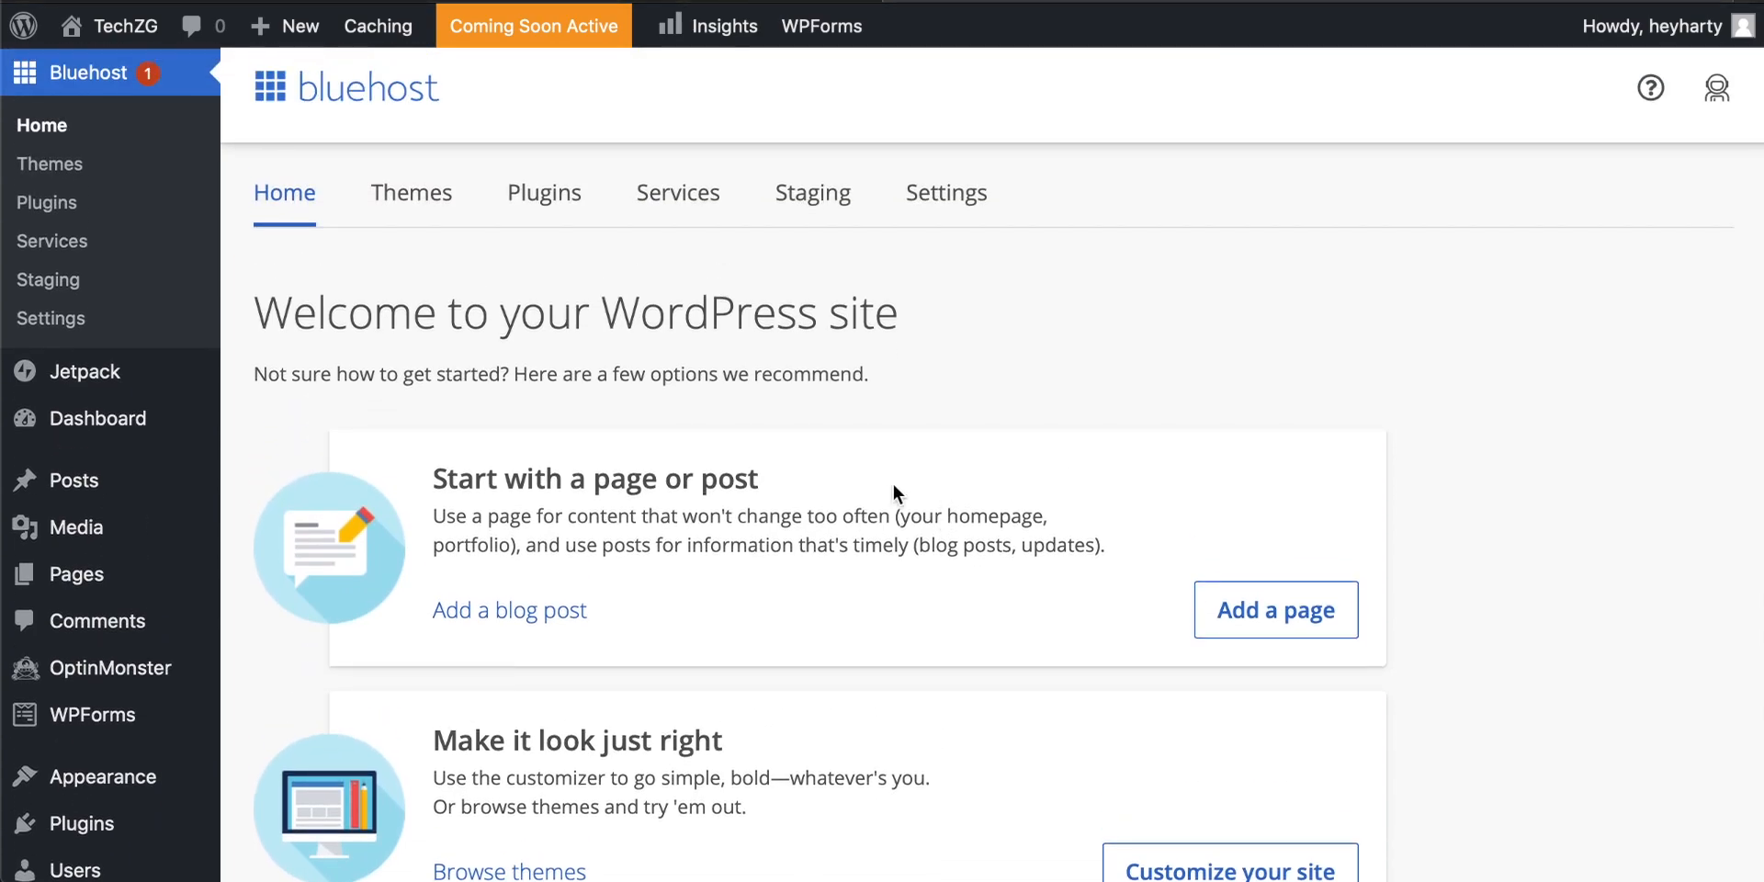
{"action": "scroll", "coordinate": [896, 485], "scroll_direction": "up", "scroll_amount": 1}
{"action": "scroll", "coordinate": [919, 410], "scroll_direction": "down", "scroll_amount": 1}
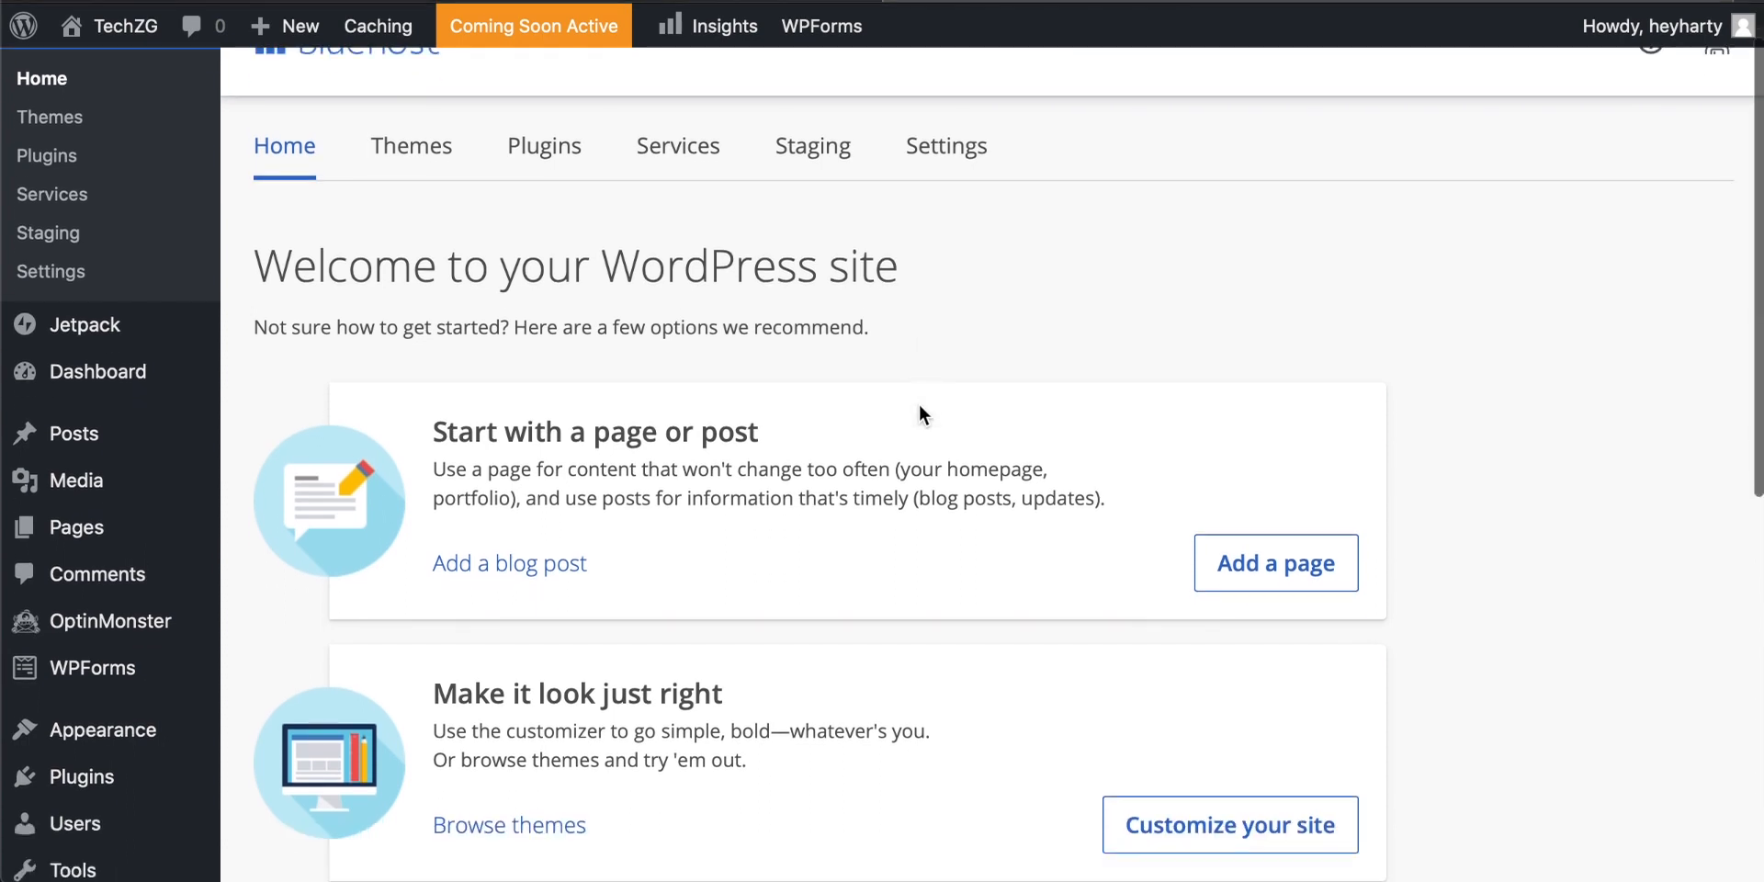
{"action": "scroll", "coordinate": [918, 404], "scroll_direction": "up", "scroll_amount": 1}
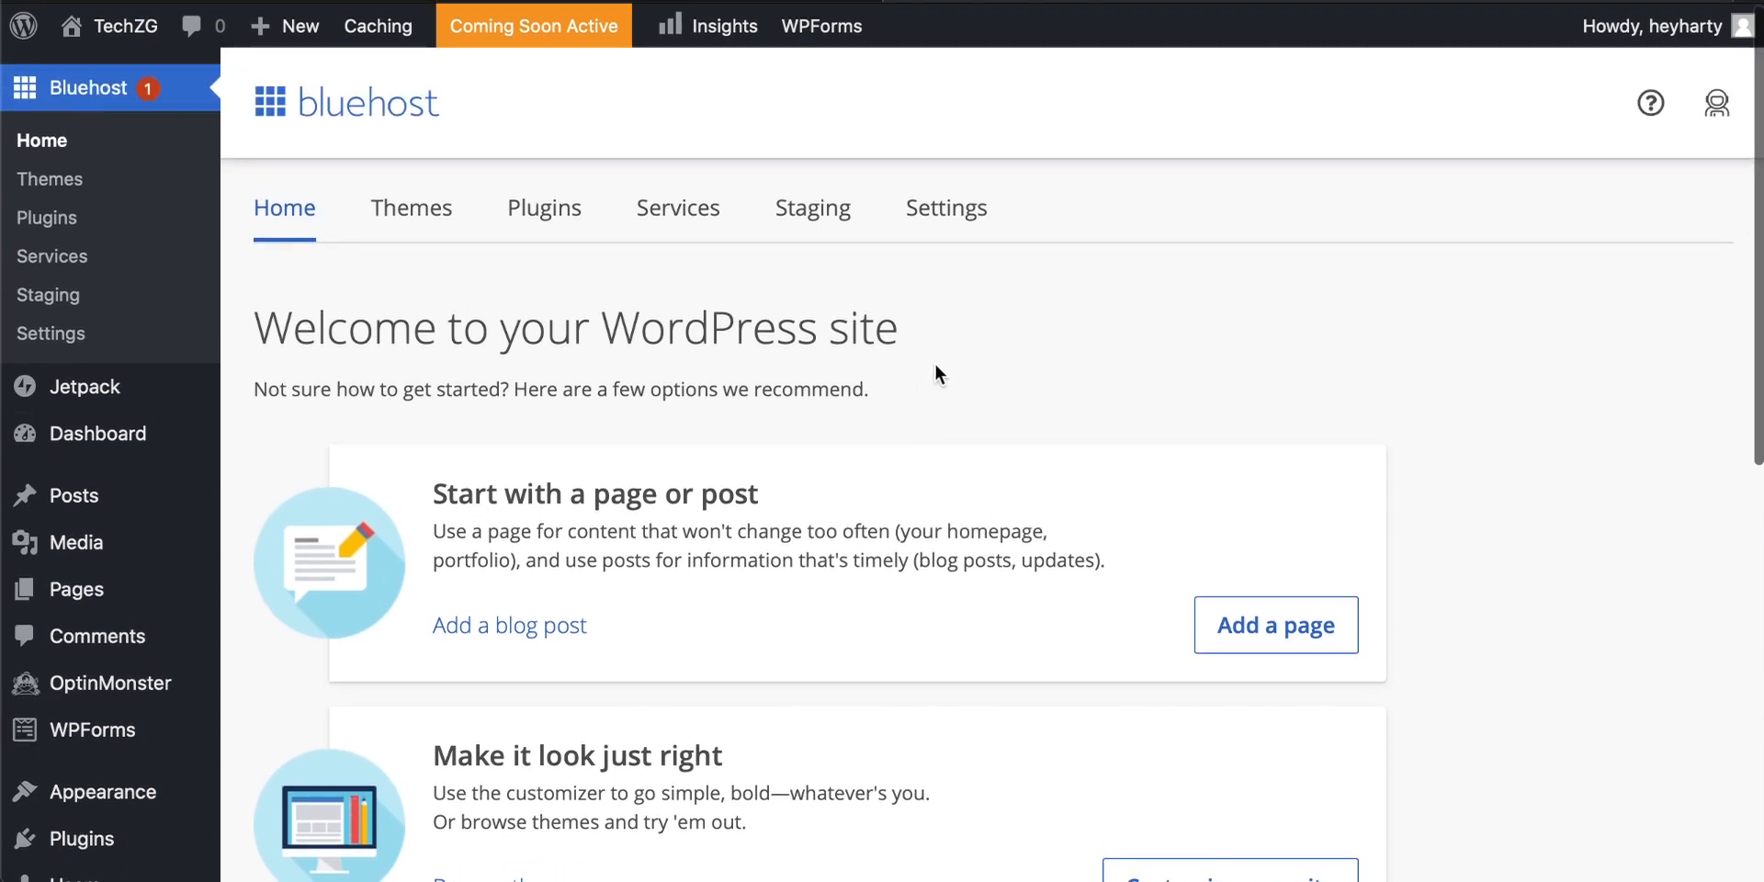
{"action": "scroll", "coordinate": [934, 362], "scroll_direction": "down", "scroll_amount": 1}
{"action": "scroll", "coordinate": [831, 383], "scroll_direction": "up", "scroll_amount": 1}
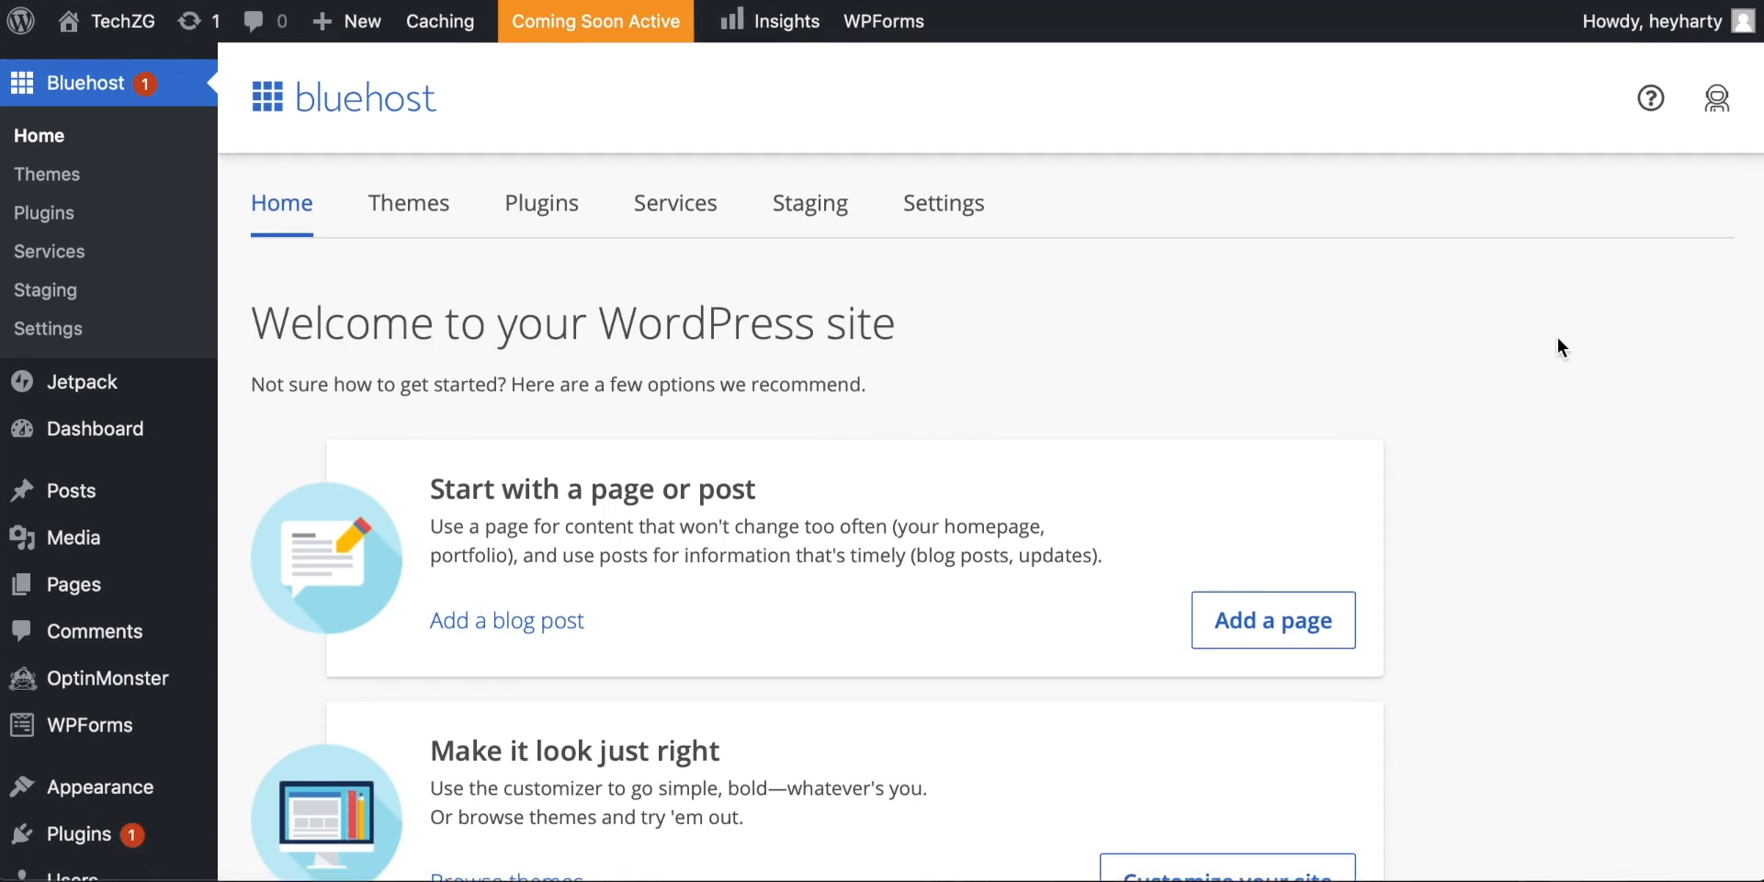
{"action": "scroll", "coordinate": [1523, 438], "scroll_direction": "down", "scroll_amount": 4}
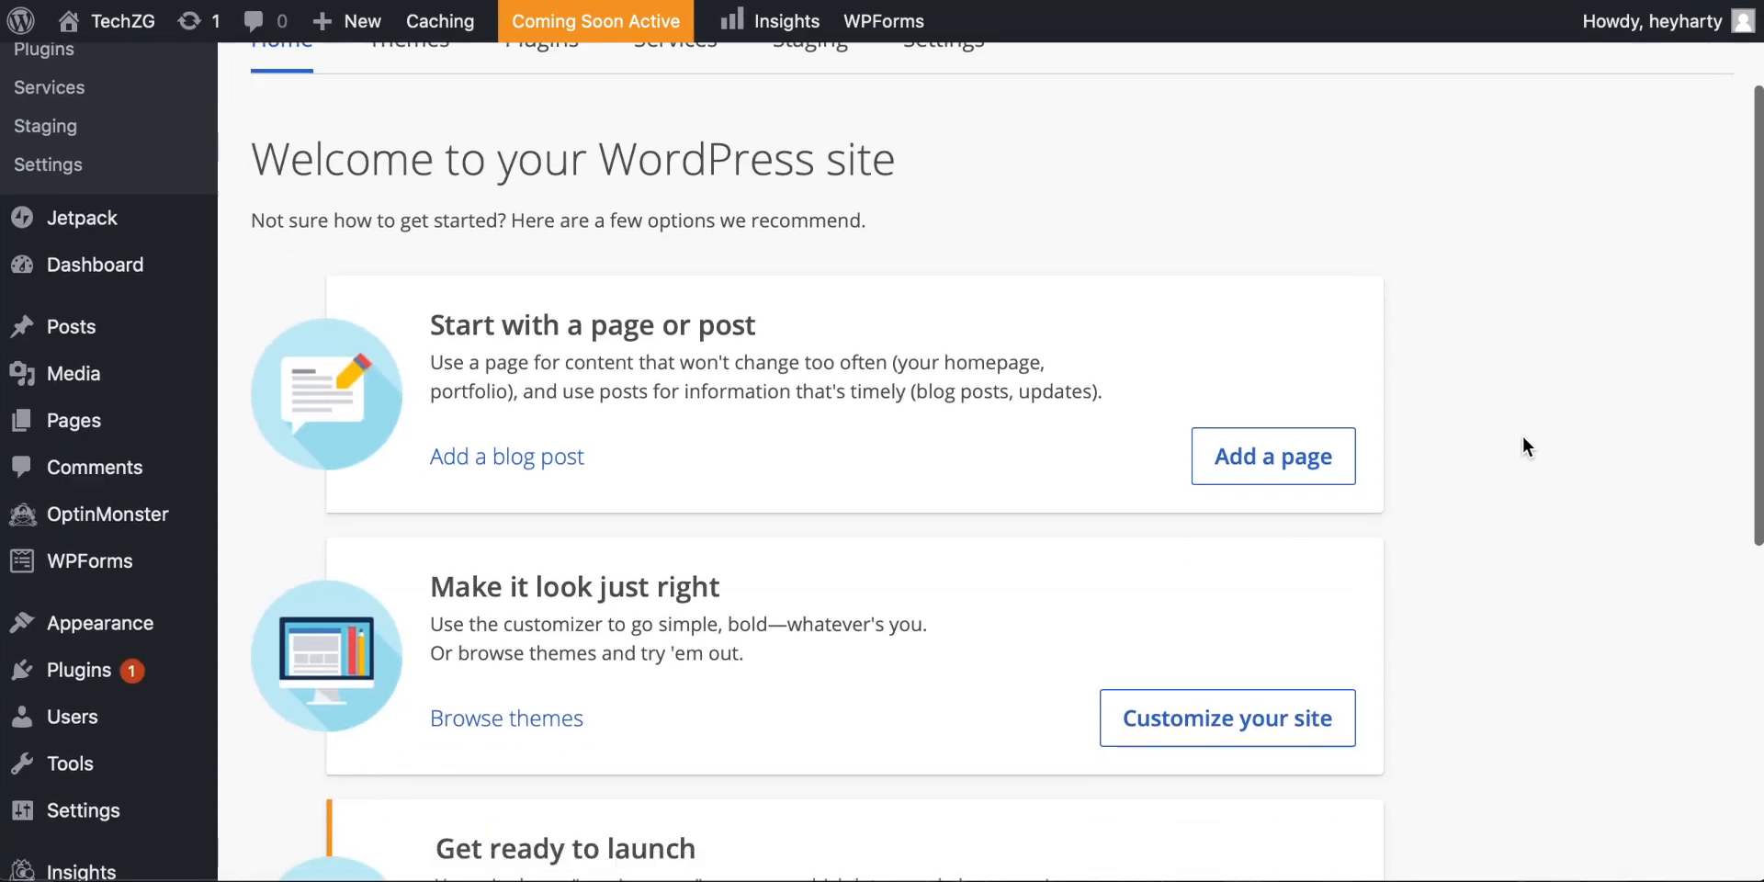
{"action": "scroll", "coordinate": [1523, 448], "scroll_direction": "down", "scroll_amount": 1}
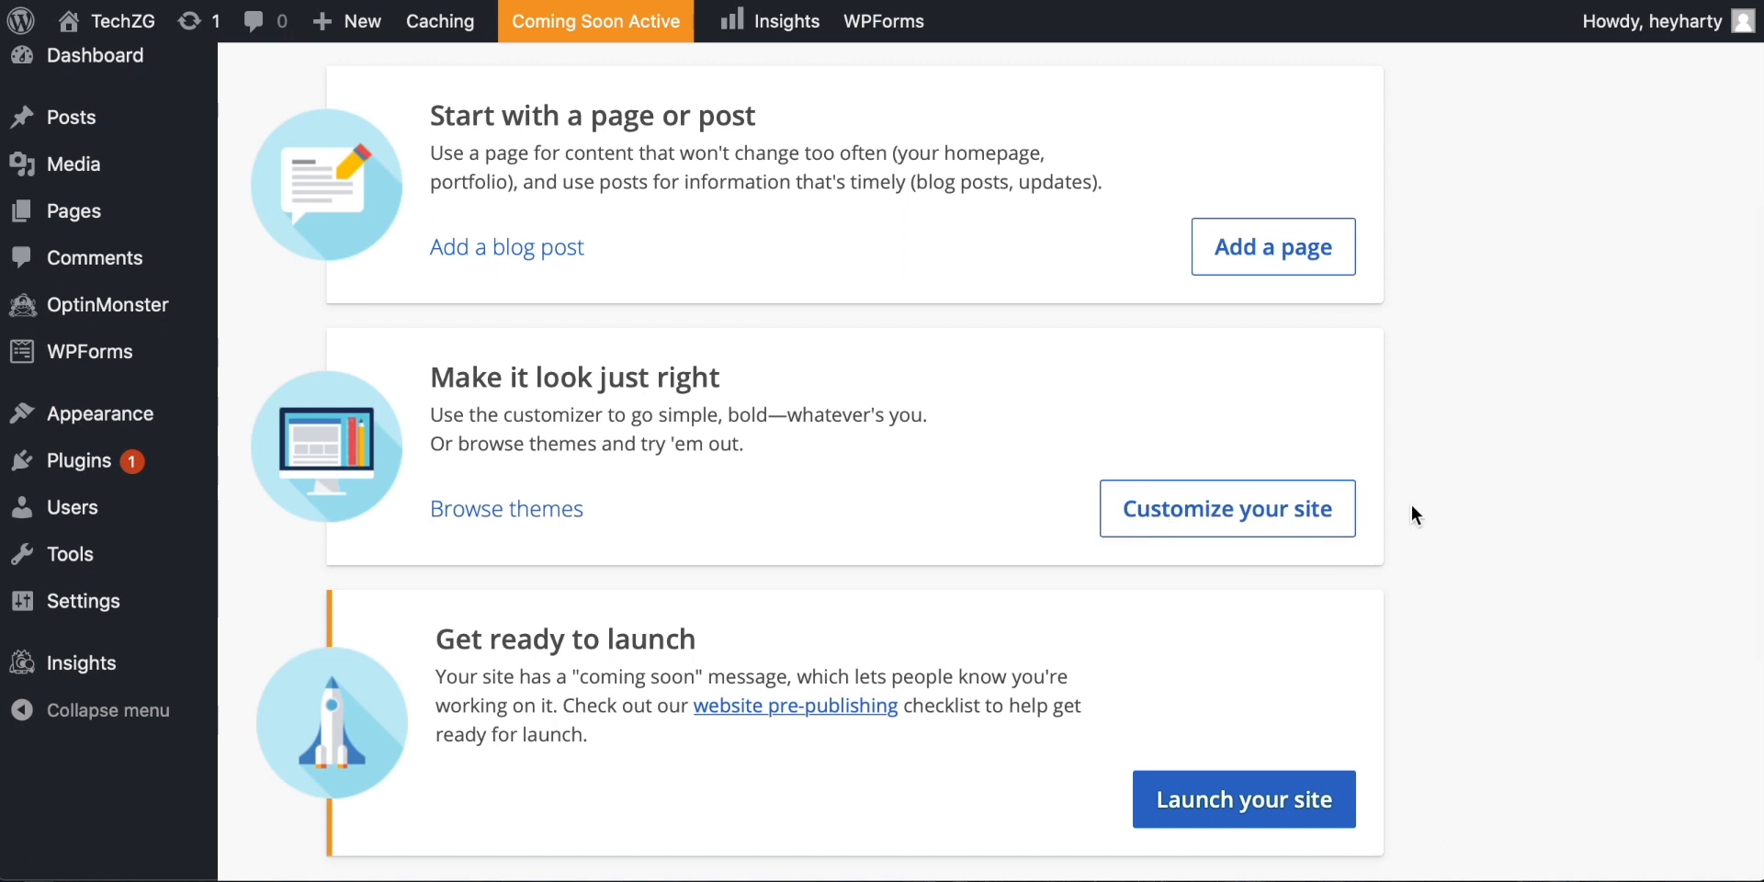
{"action": "scroll", "coordinate": [1443, 501], "scroll_direction": "up", "scroll_amount": 1}
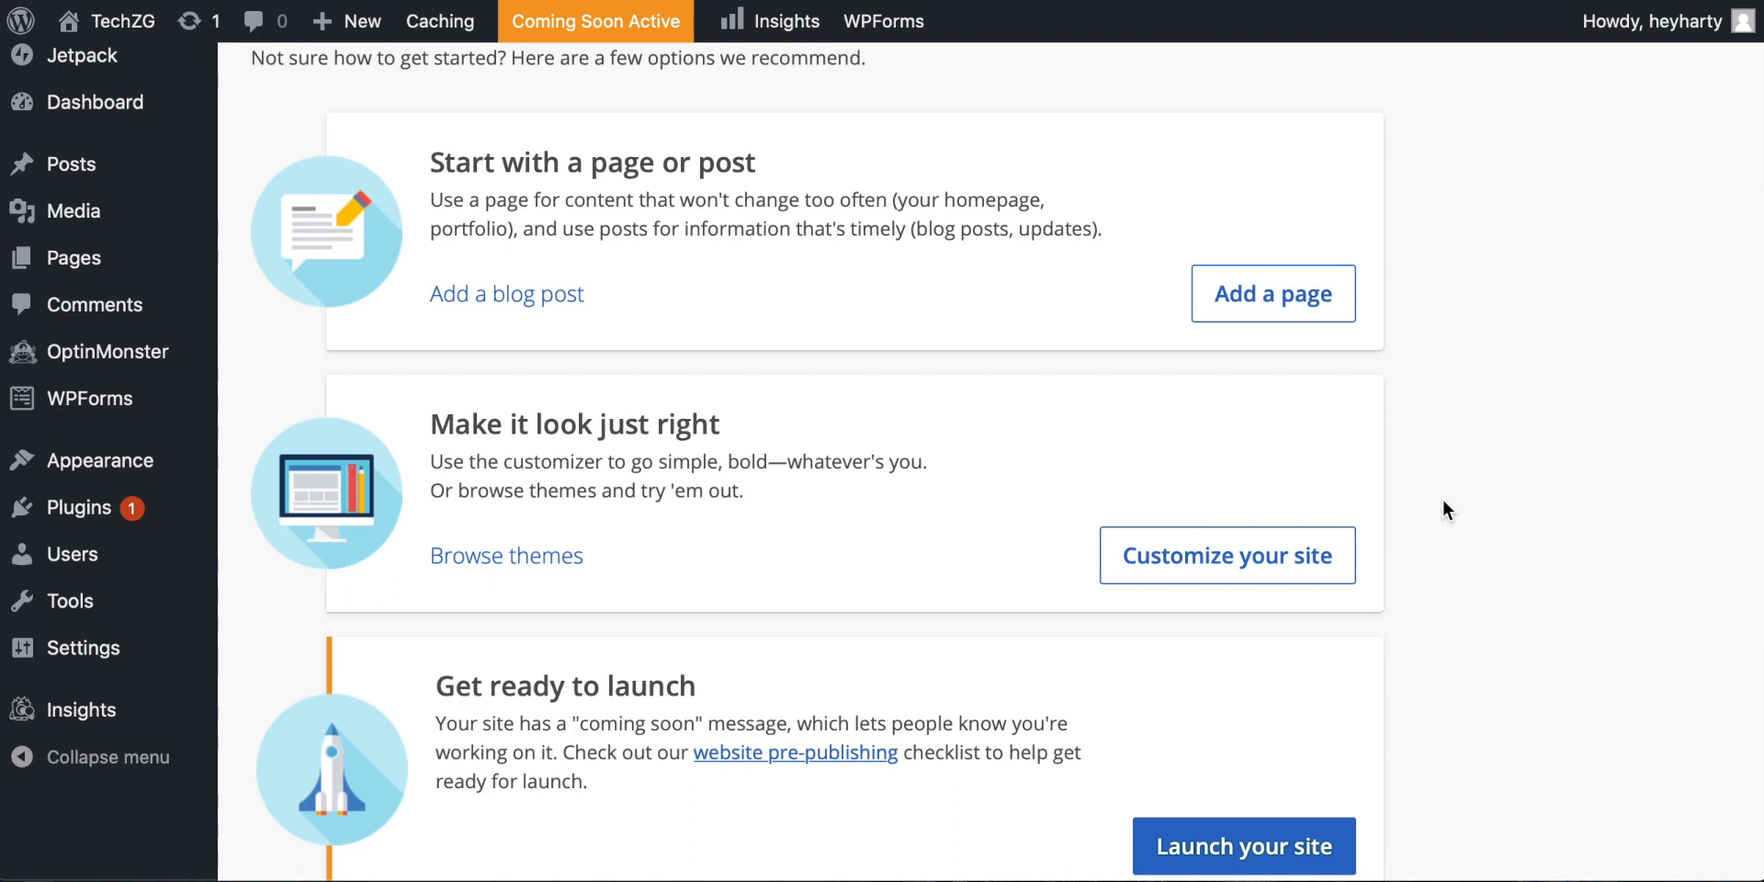
{"action": "scroll", "coordinate": [1442, 498], "scroll_direction": "up", "scroll_amount": 1}
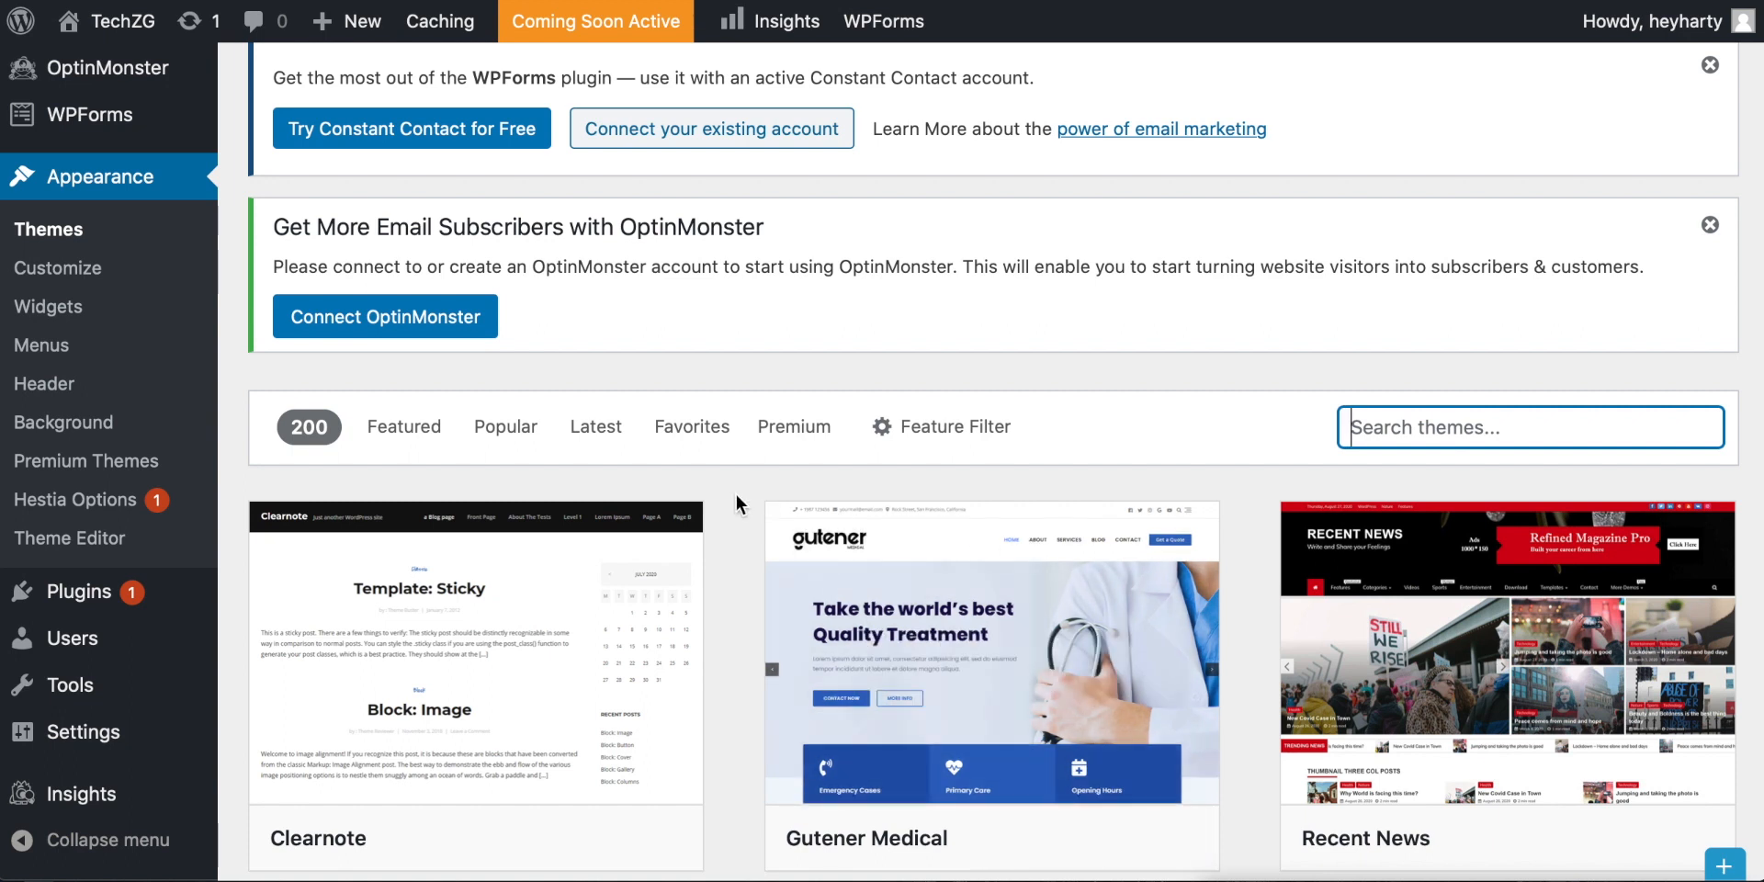
Open the list of installed plugins.
{"action": "scroll", "coordinate": [735, 504], "scroll_direction": "down", "scroll_amount": 2}
{"action": "mouse_move", "coordinate": [122, 491]}
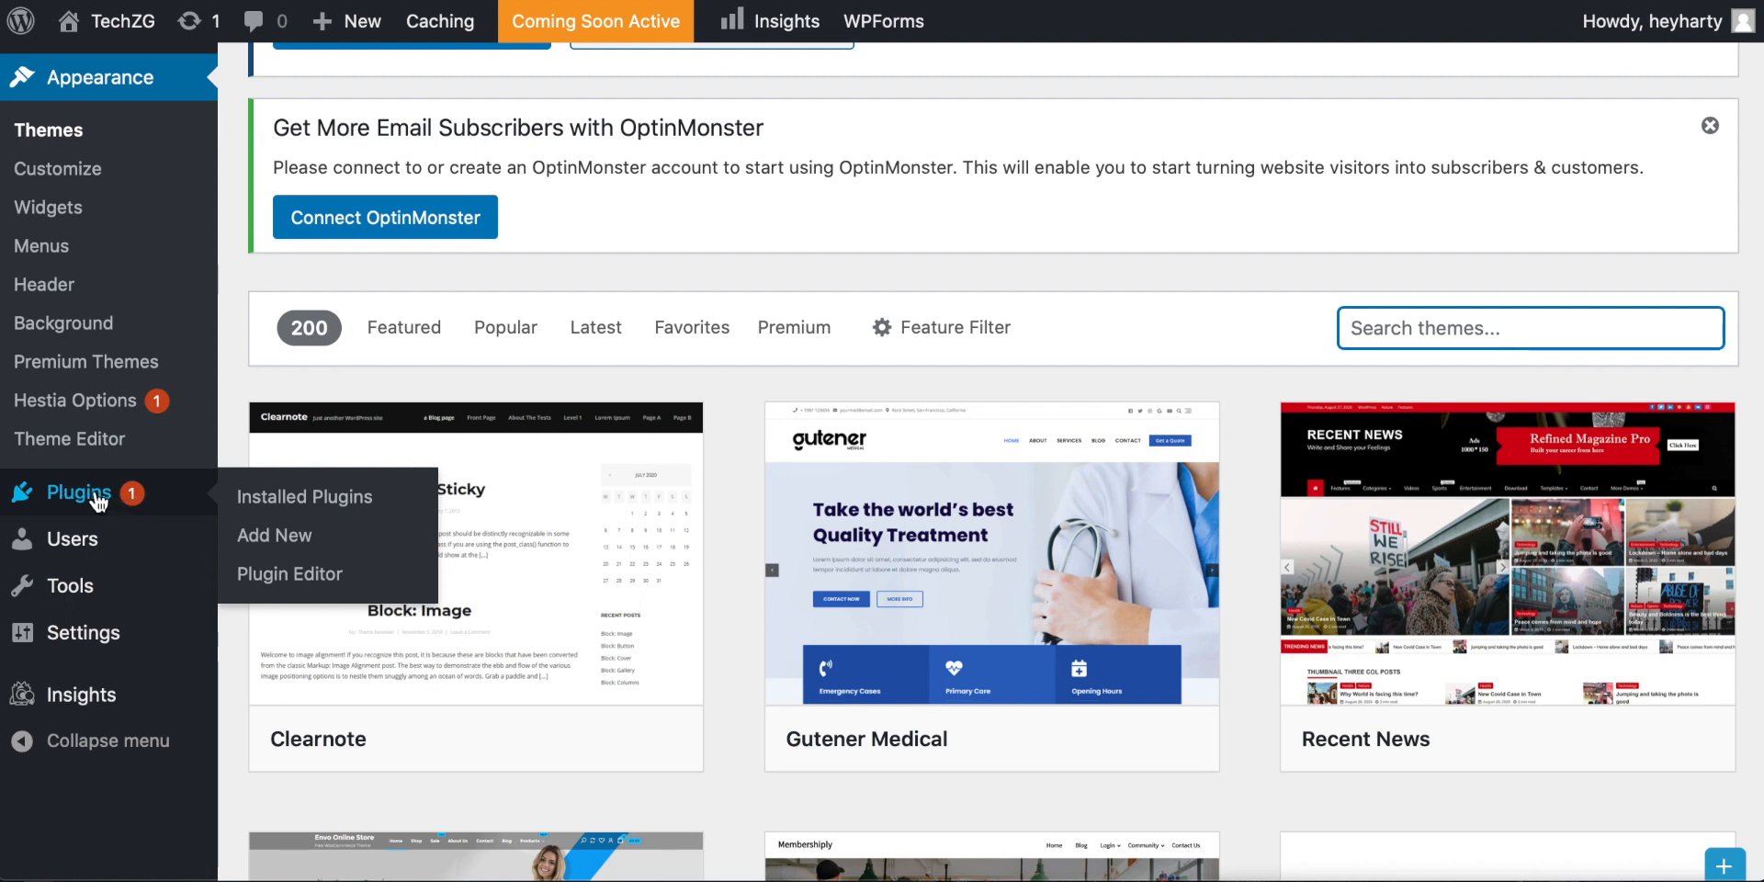
{"action": "left_click", "coordinate": [291, 498]}
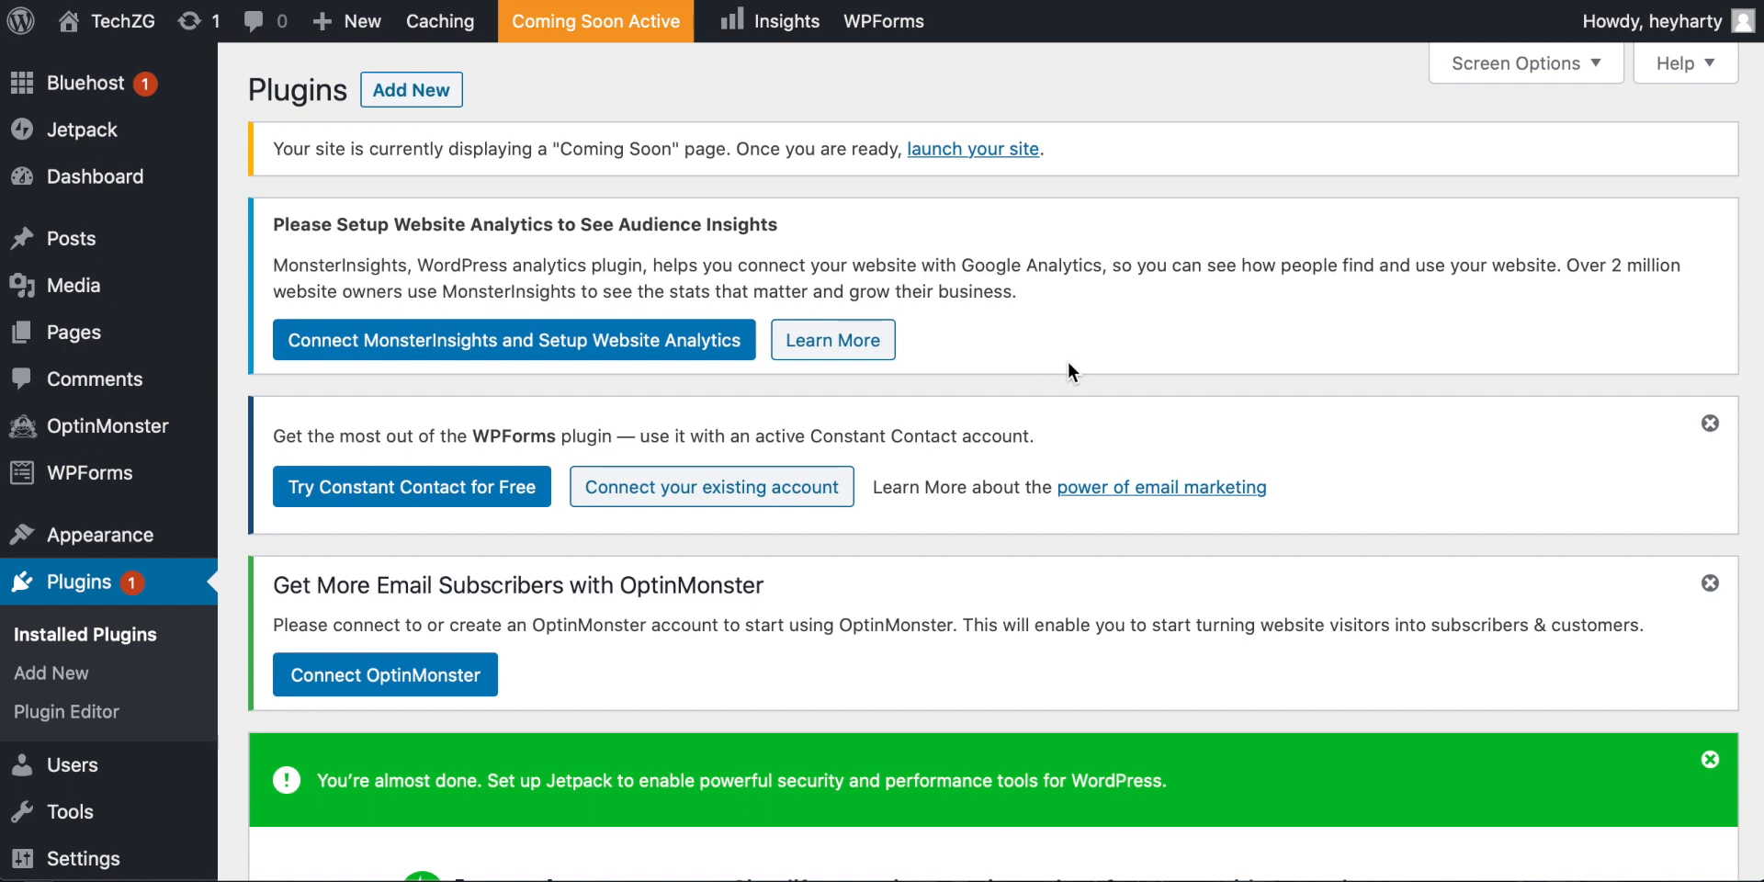
Look through the MonsterInsights, WPForms, OptinMonster and Jetpack notices above the plugin list.
{"action": "scroll", "coordinate": [978, 400], "scroll_direction": "down", "scroll_amount": 2}
{"action": "scroll", "coordinate": [979, 404], "scroll_direction": "down", "scroll_amount": 2}
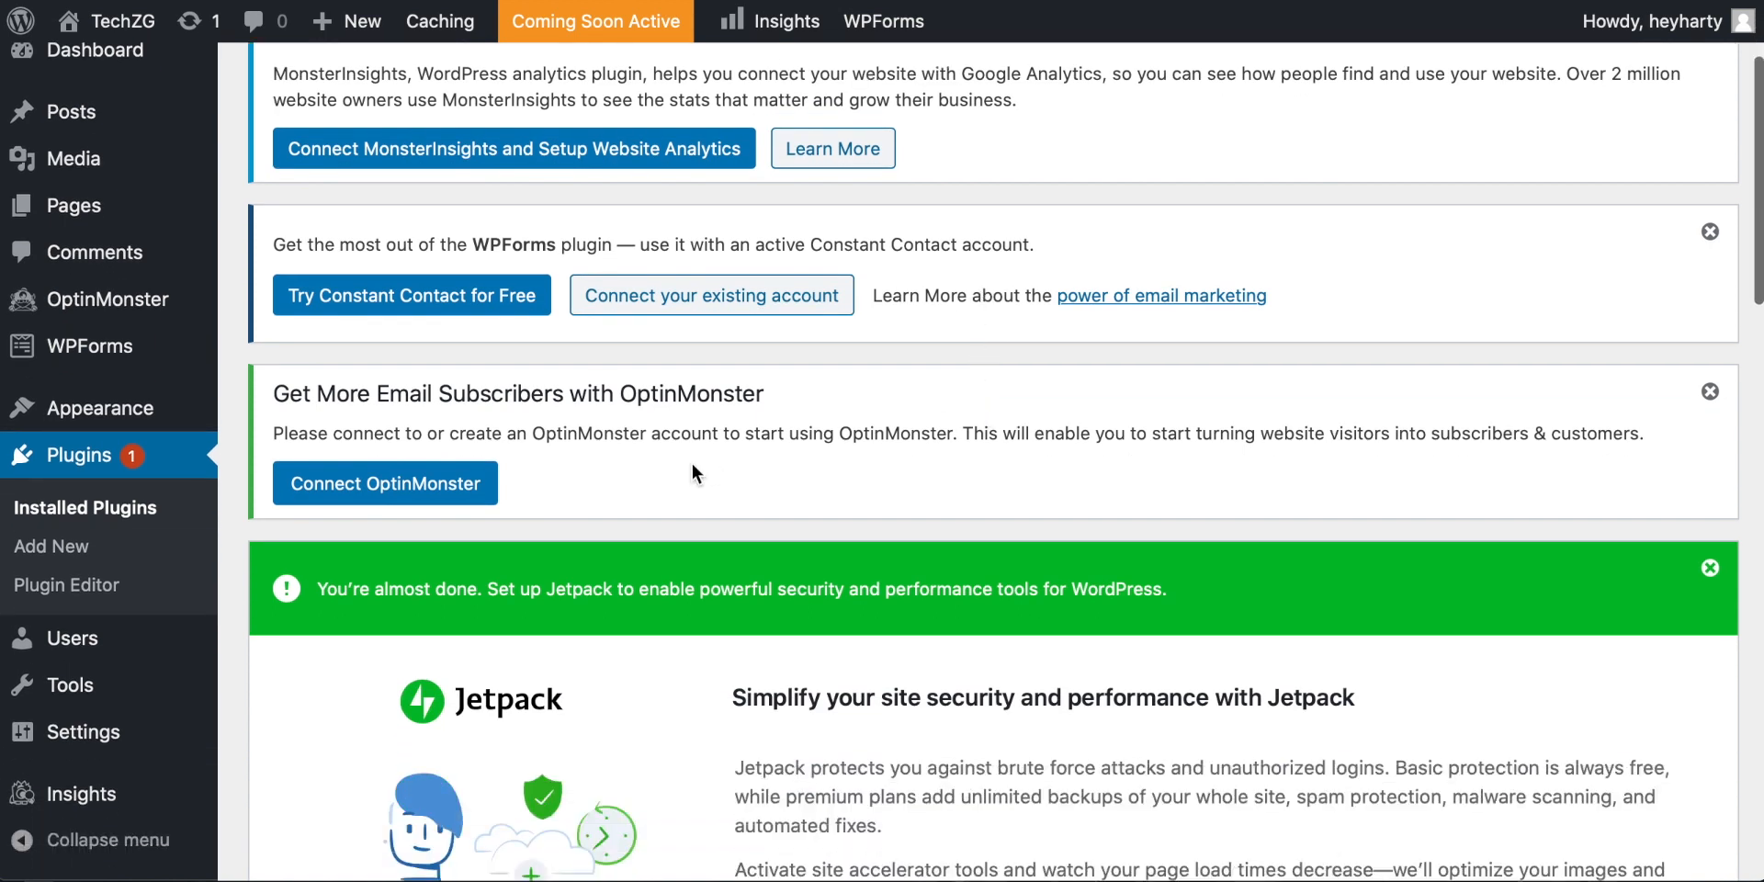
{"action": "scroll", "coordinate": [883, 461], "scroll_direction": "up", "scroll_amount": 4}
{"action": "scroll", "coordinate": [668, 483], "scroll_direction": "down", "scroll_amount": 4}
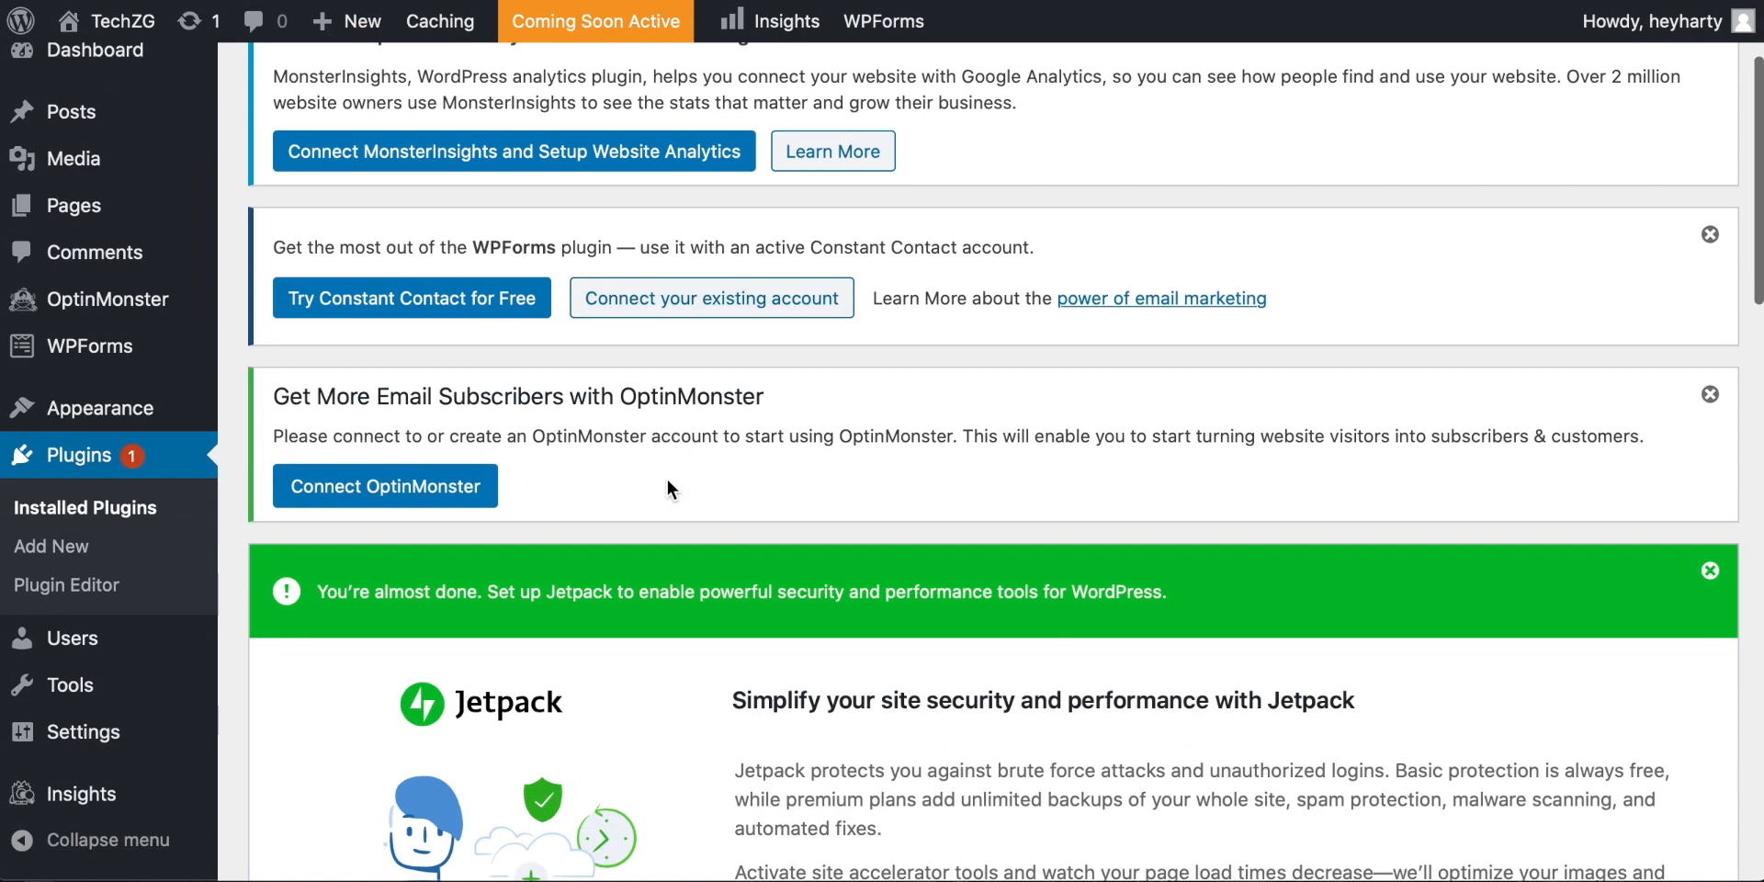
{"action": "scroll", "coordinate": [668, 487], "scroll_direction": "down", "scroll_amount": 6}
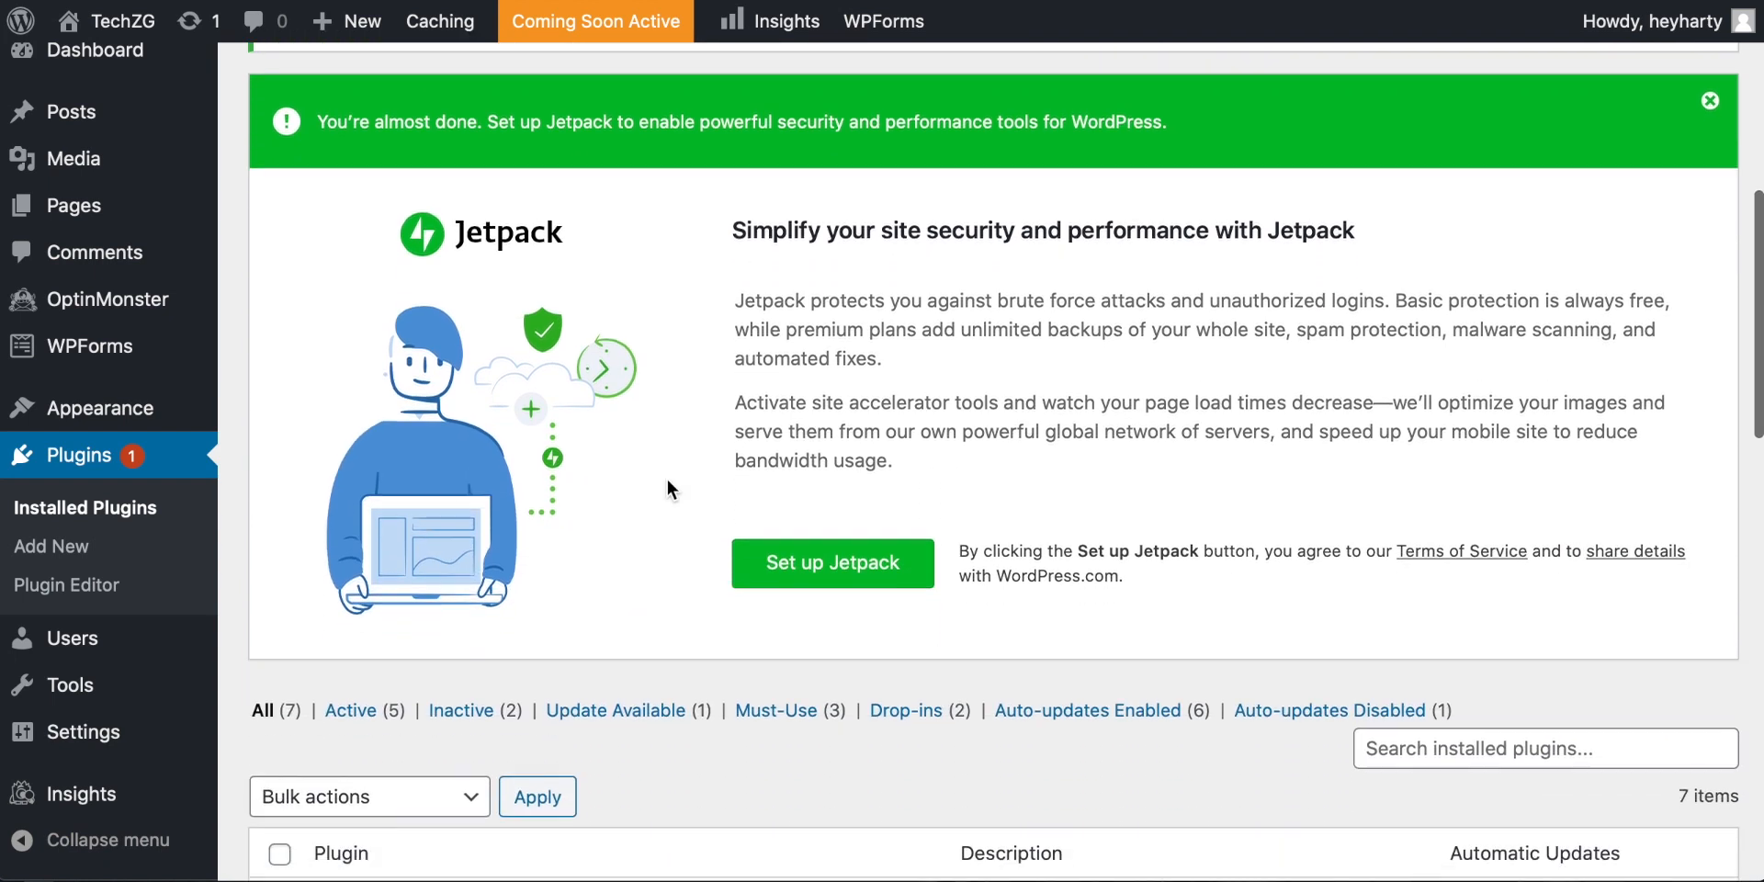
{"action": "scroll", "coordinate": [668, 487], "scroll_direction": "up", "scroll_amount": 3}
{"action": "scroll", "coordinate": [668, 487], "scroll_direction": "down", "scroll_amount": 8}
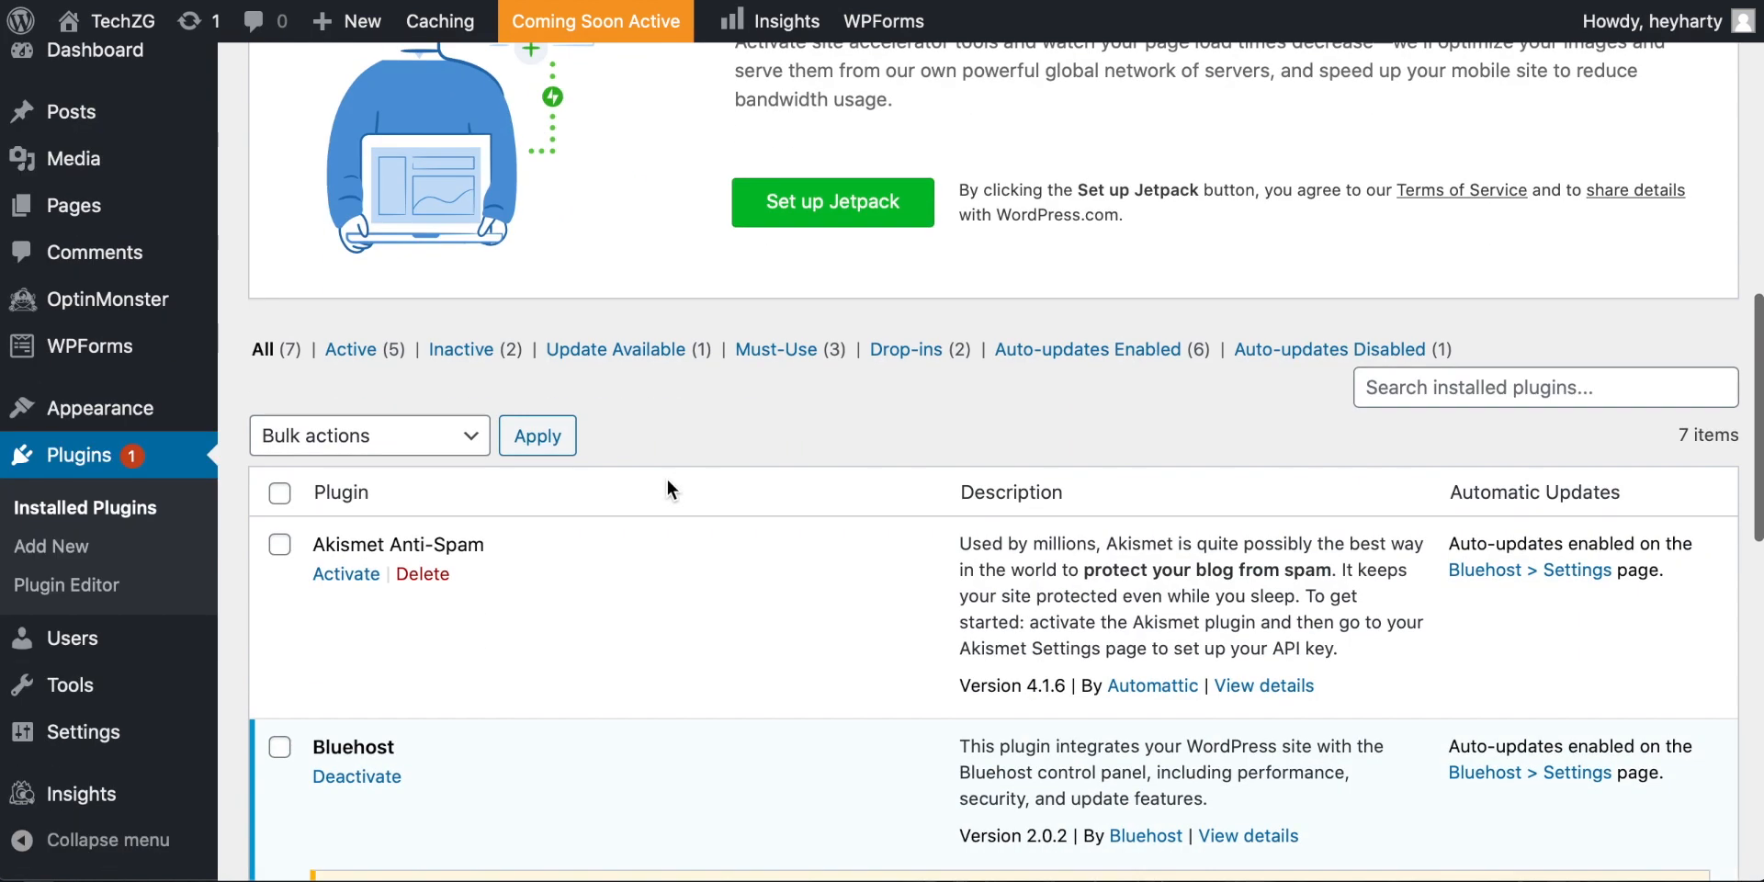
Review the preinstalled plugins from Akismet Anti-Spam through WPForms Lite.
{"action": "scroll", "coordinate": [667, 487], "scroll_direction": "down", "scroll_amount": 4}
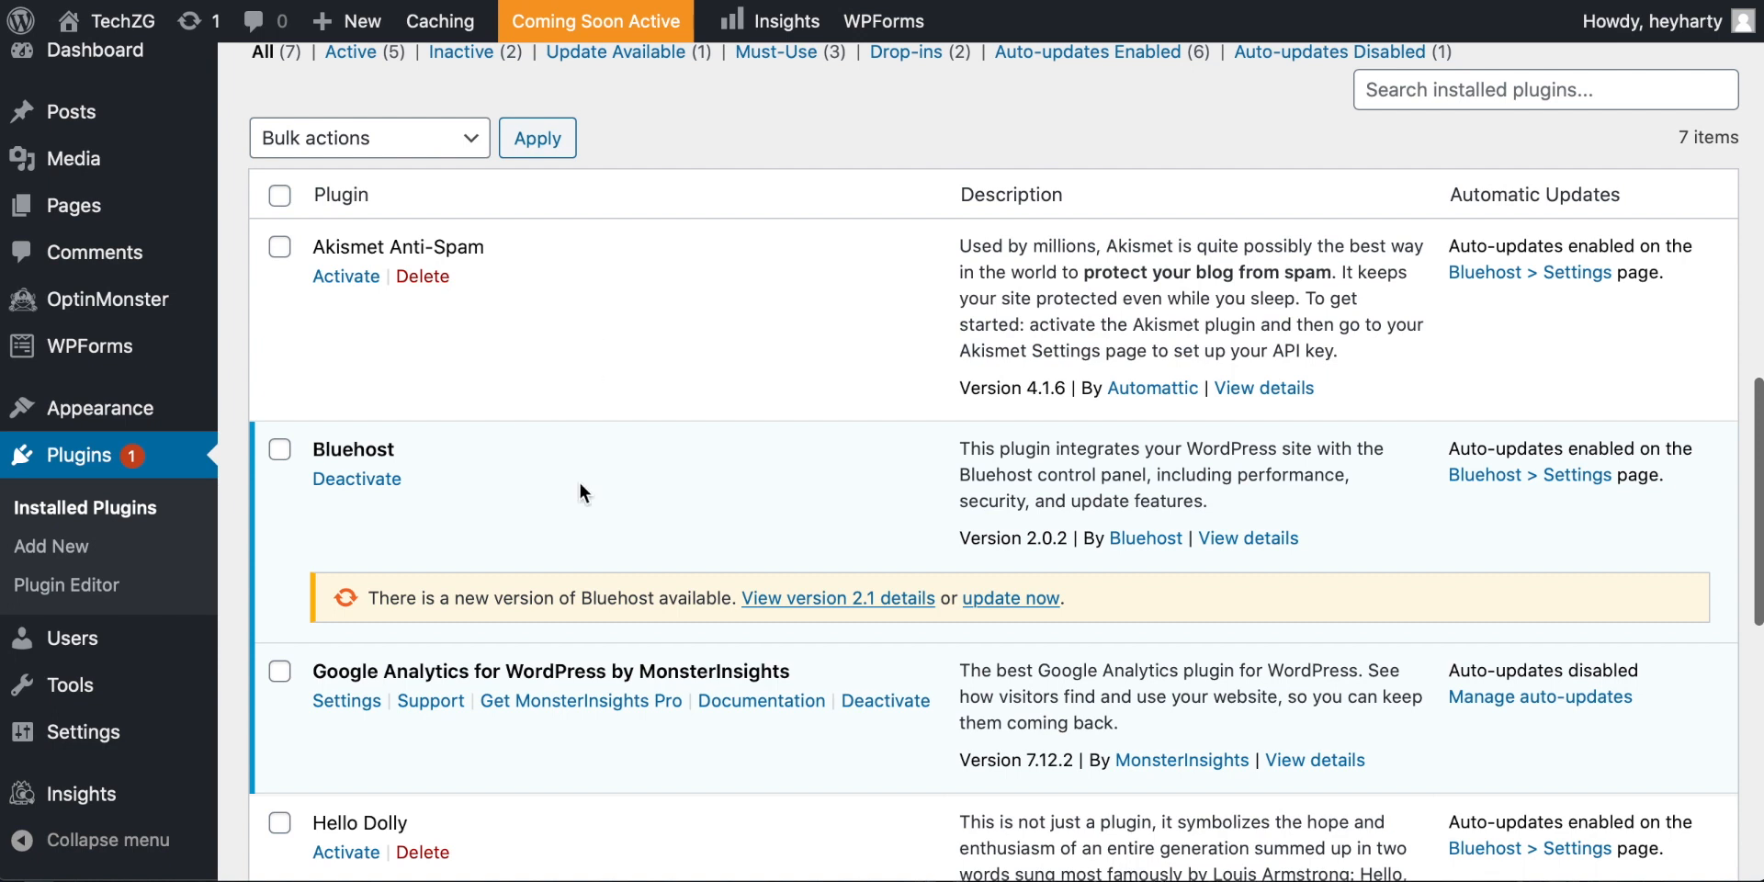
{"action": "scroll", "coordinate": [603, 289], "scroll_direction": "down", "scroll_amount": 4}
{"action": "scroll", "coordinate": [603, 288], "scroll_direction": "up", "scroll_amount": 4}
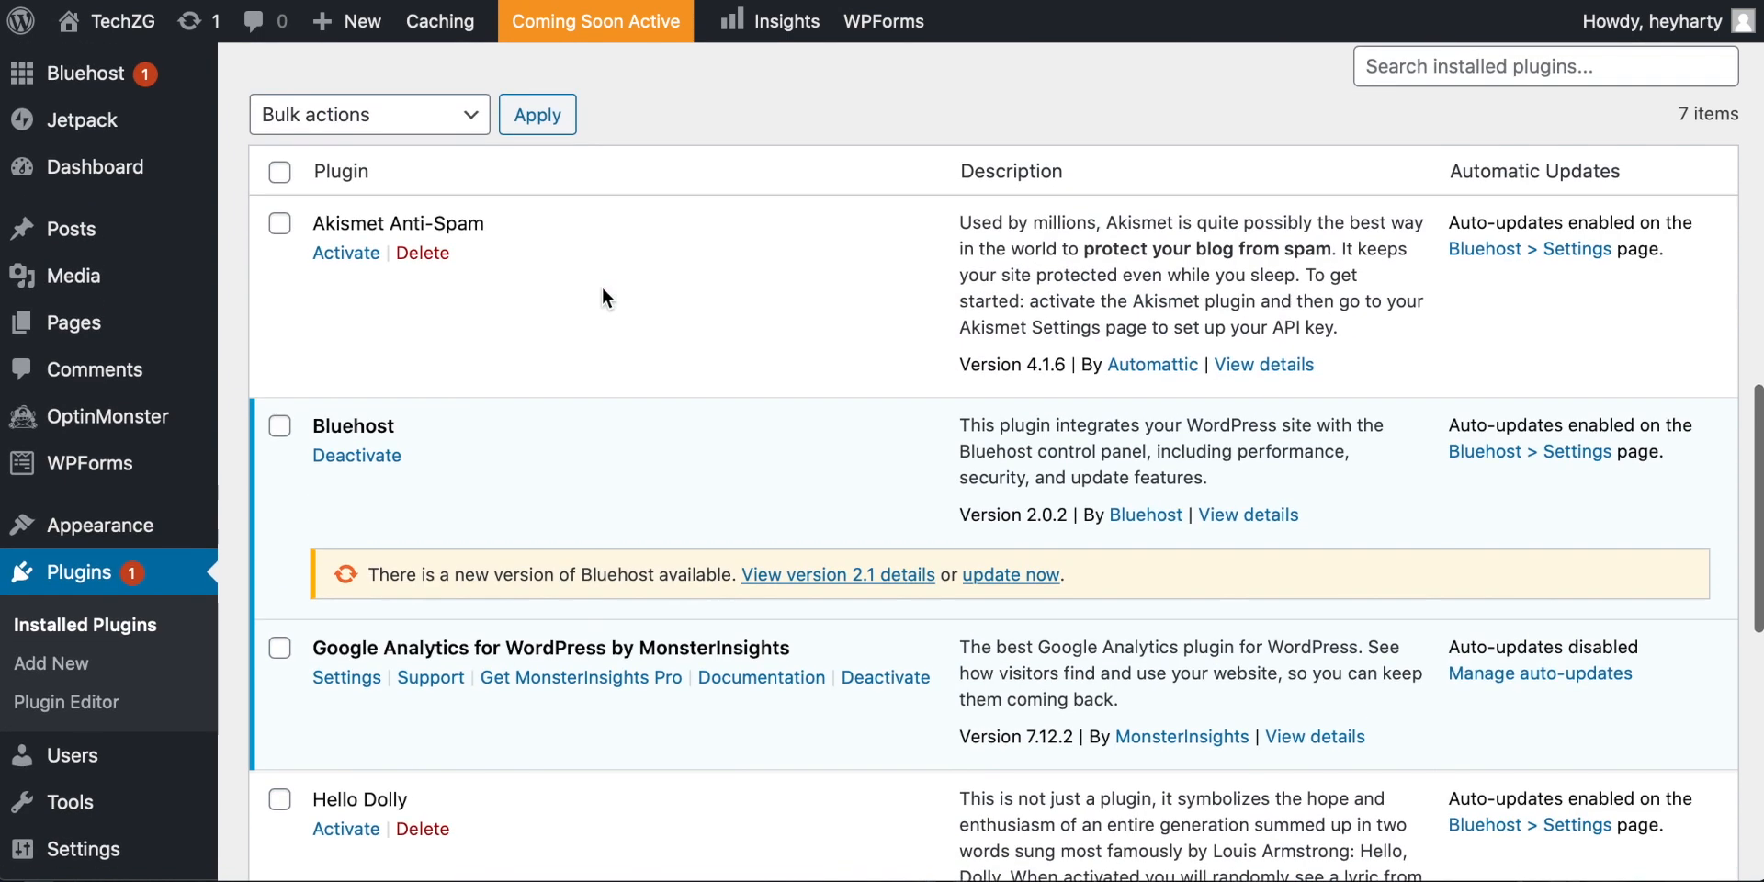
{"action": "scroll", "coordinate": [602, 308], "scroll_direction": "down", "scroll_amount": 6}
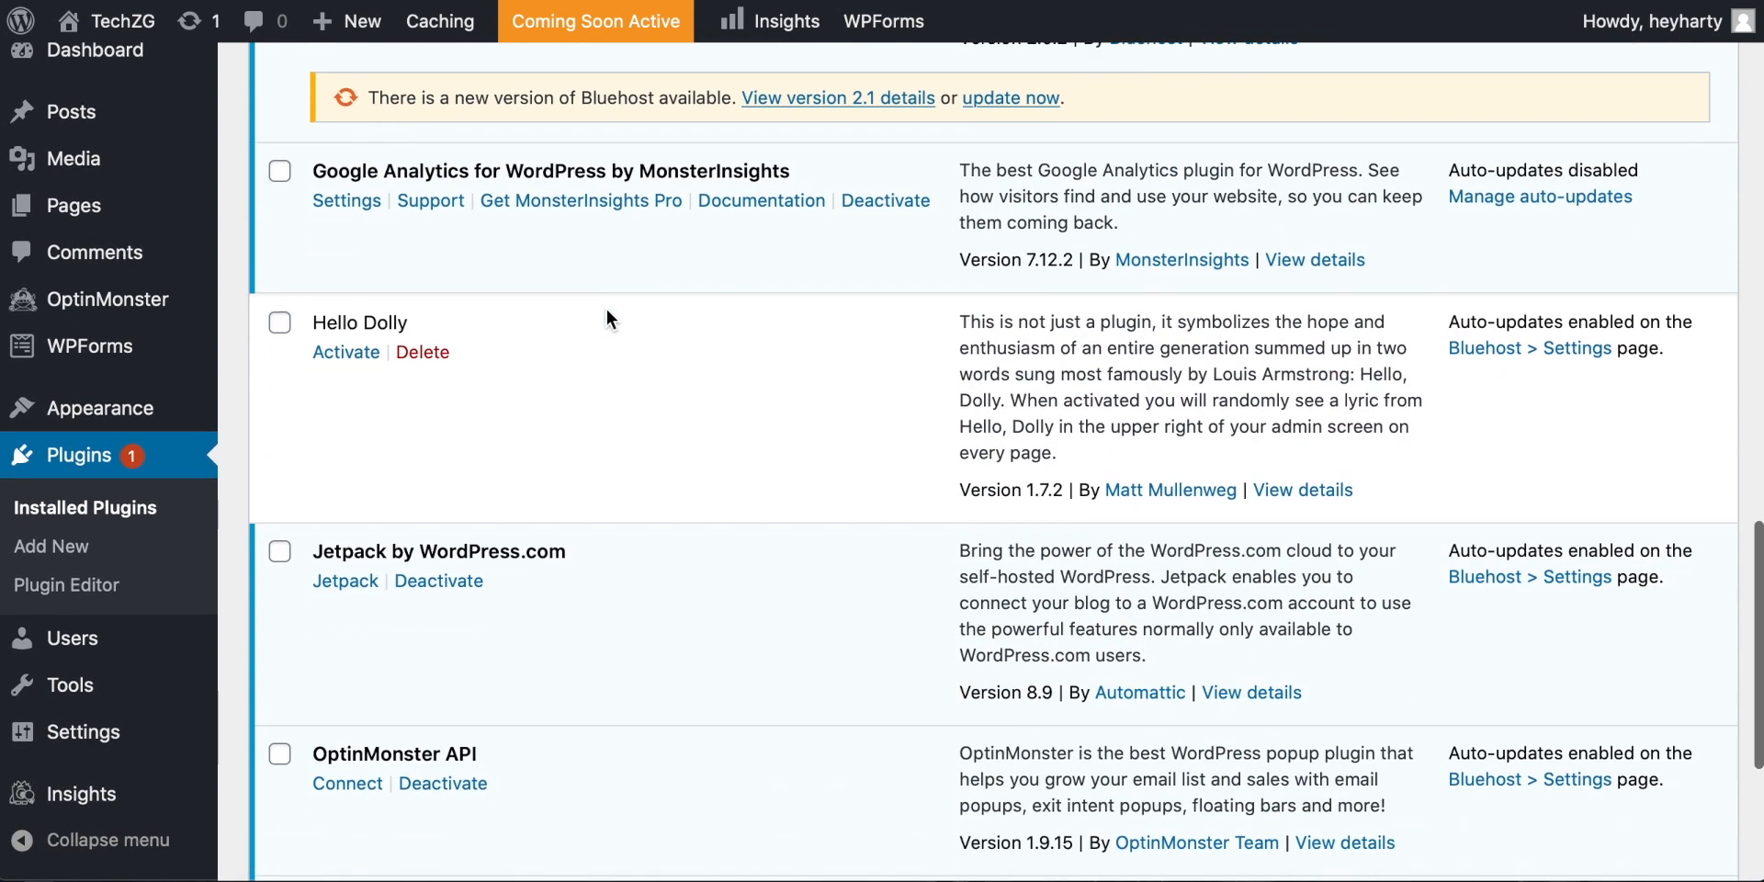
{"action": "scroll", "coordinate": [585, 368], "scroll_direction": "down", "scroll_amount": 1}
{"action": "scroll", "coordinate": [546, 519], "scroll_direction": "down", "scroll_amount": 2}
{"action": "scroll", "coordinate": [546, 519], "scroll_direction": "up", "scroll_amount": 2}
{"action": "scroll", "coordinate": [545, 524], "scroll_direction": "down", "scroll_amount": 2}
{"action": "scroll", "coordinate": [587, 535], "scroll_direction": "up", "scroll_amount": 4}
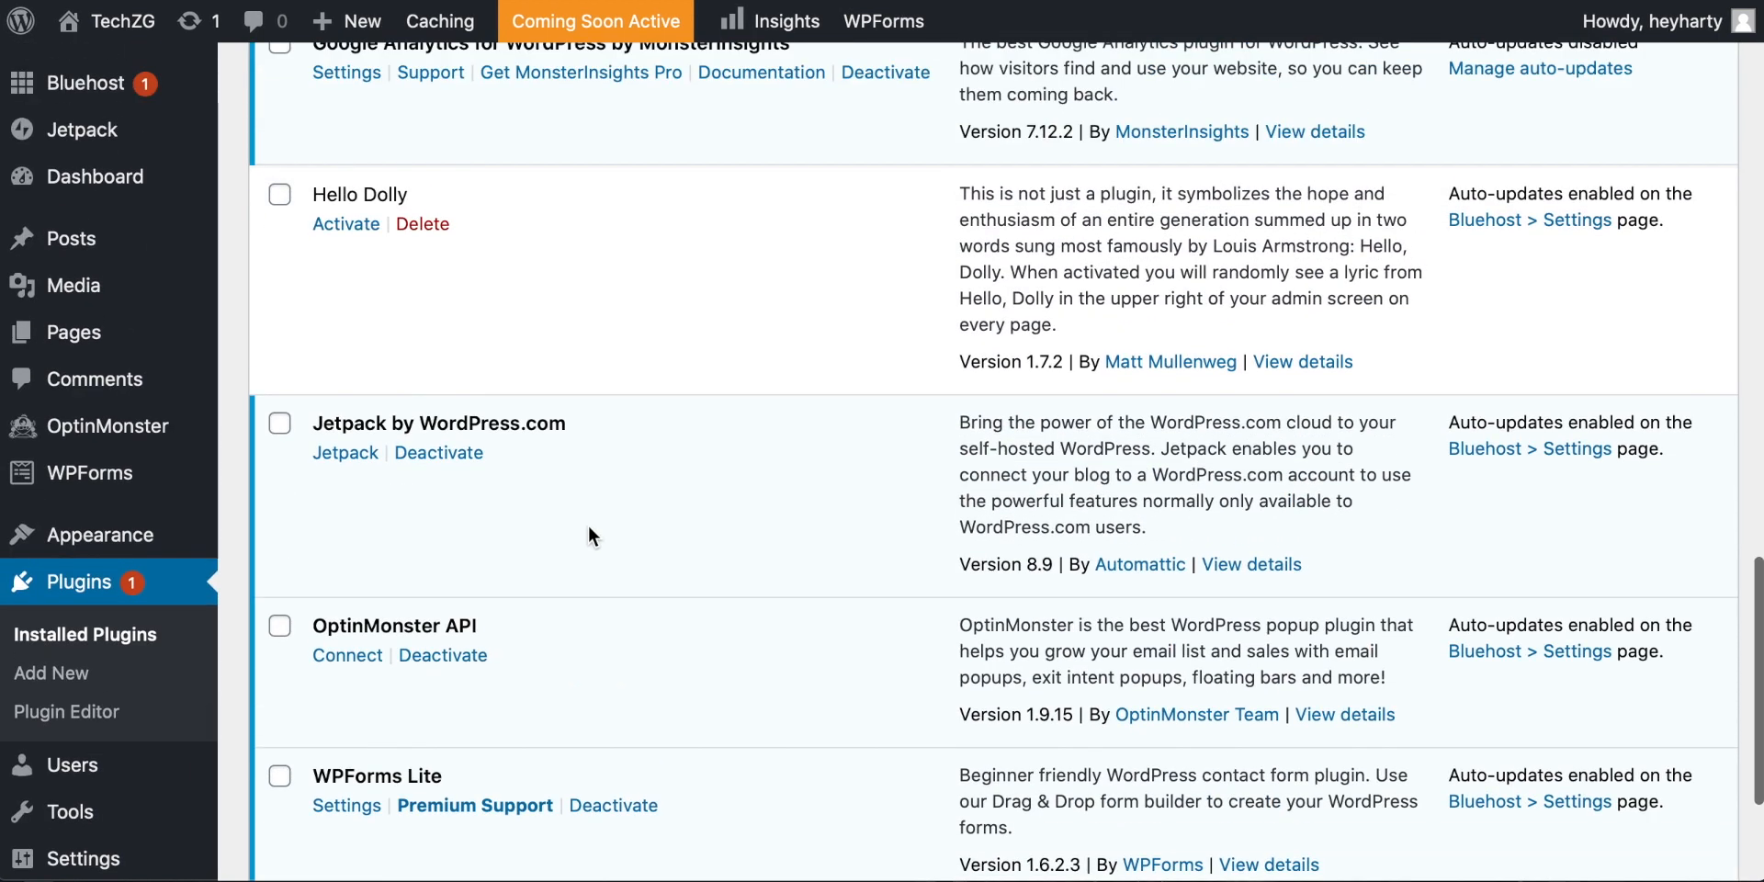
{"action": "scroll", "coordinate": [588, 525], "scroll_direction": "up", "scroll_amount": 8}
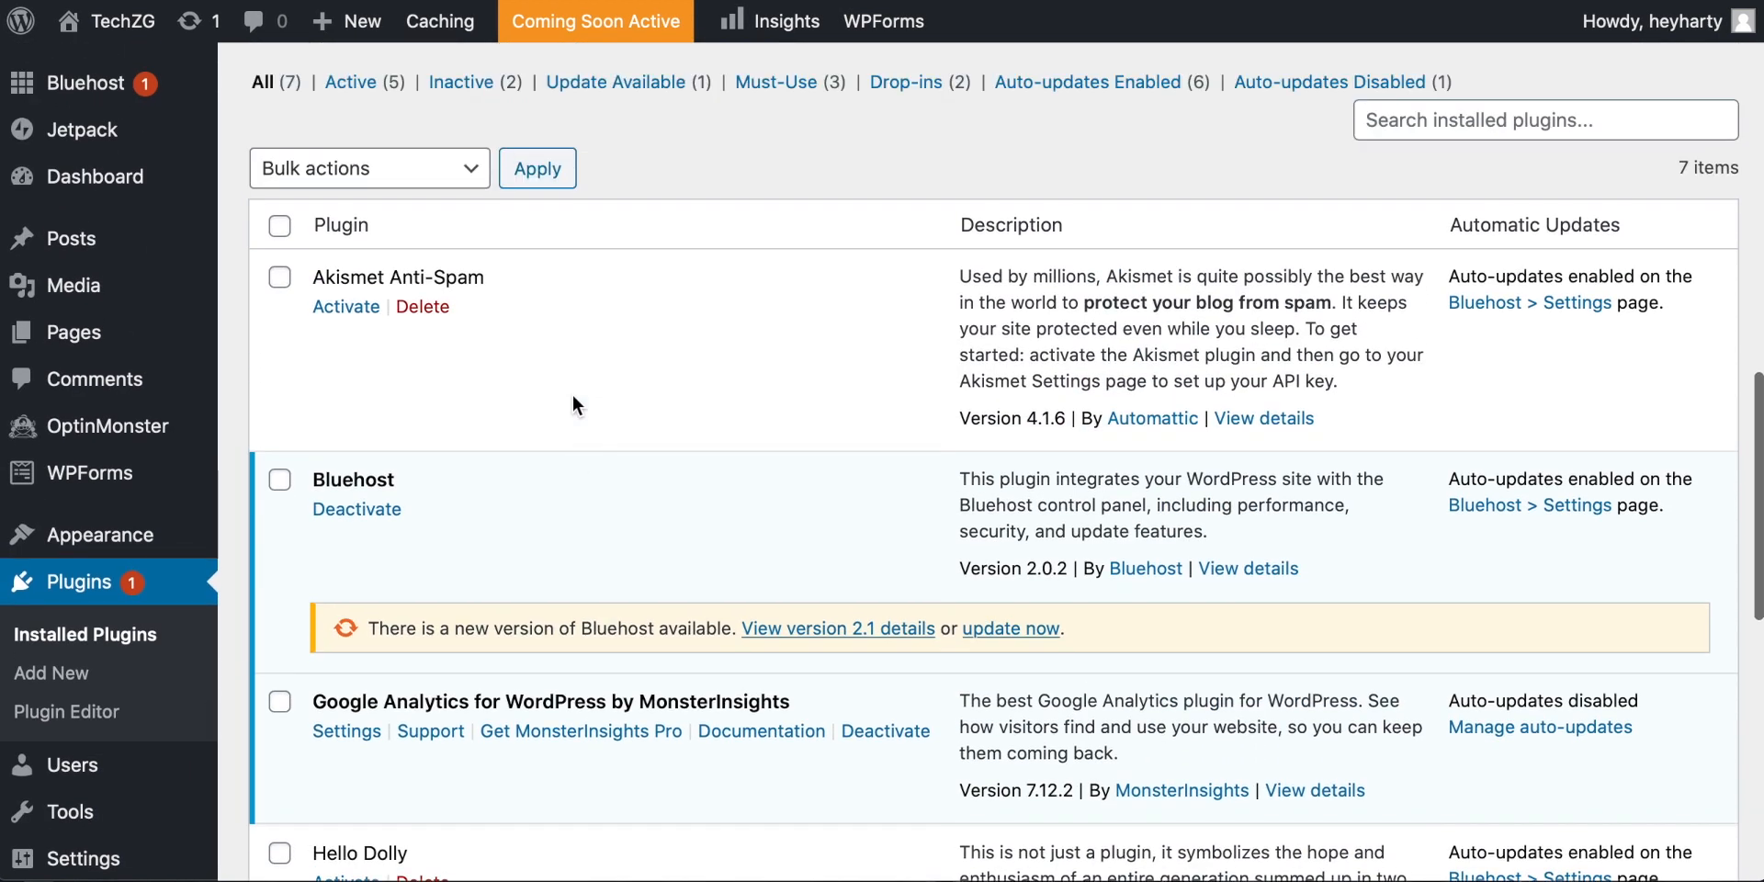
{"action": "scroll", "coordinate": [571, 394], "scroll_direction": "up", "scroll_amount": 2}
{"action": "scroll", "coordinate": [654, 432], "scroll_direction": "down", "scroll_amount": 3}
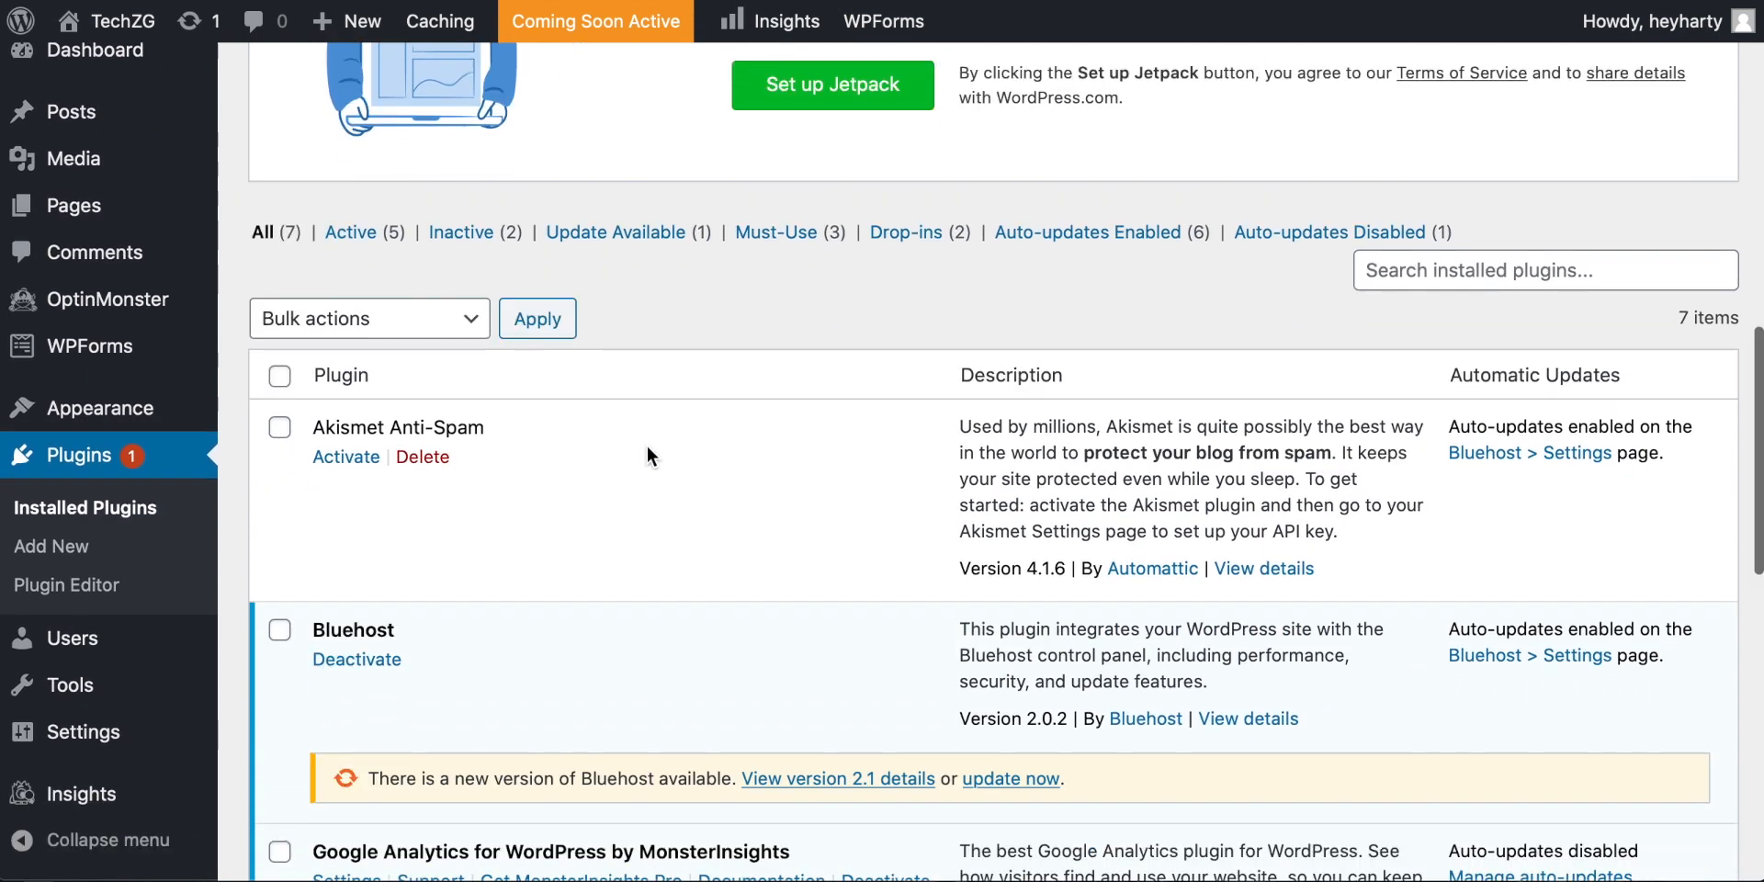
{"action": "scroll", "coordinate": [647, 454], "scroll_direction": "up", "scroll_amount": 1}
{"action": "scroll", "coordinate": [646, 456], "scroll_direction": "up", "scroll_amount": 1}
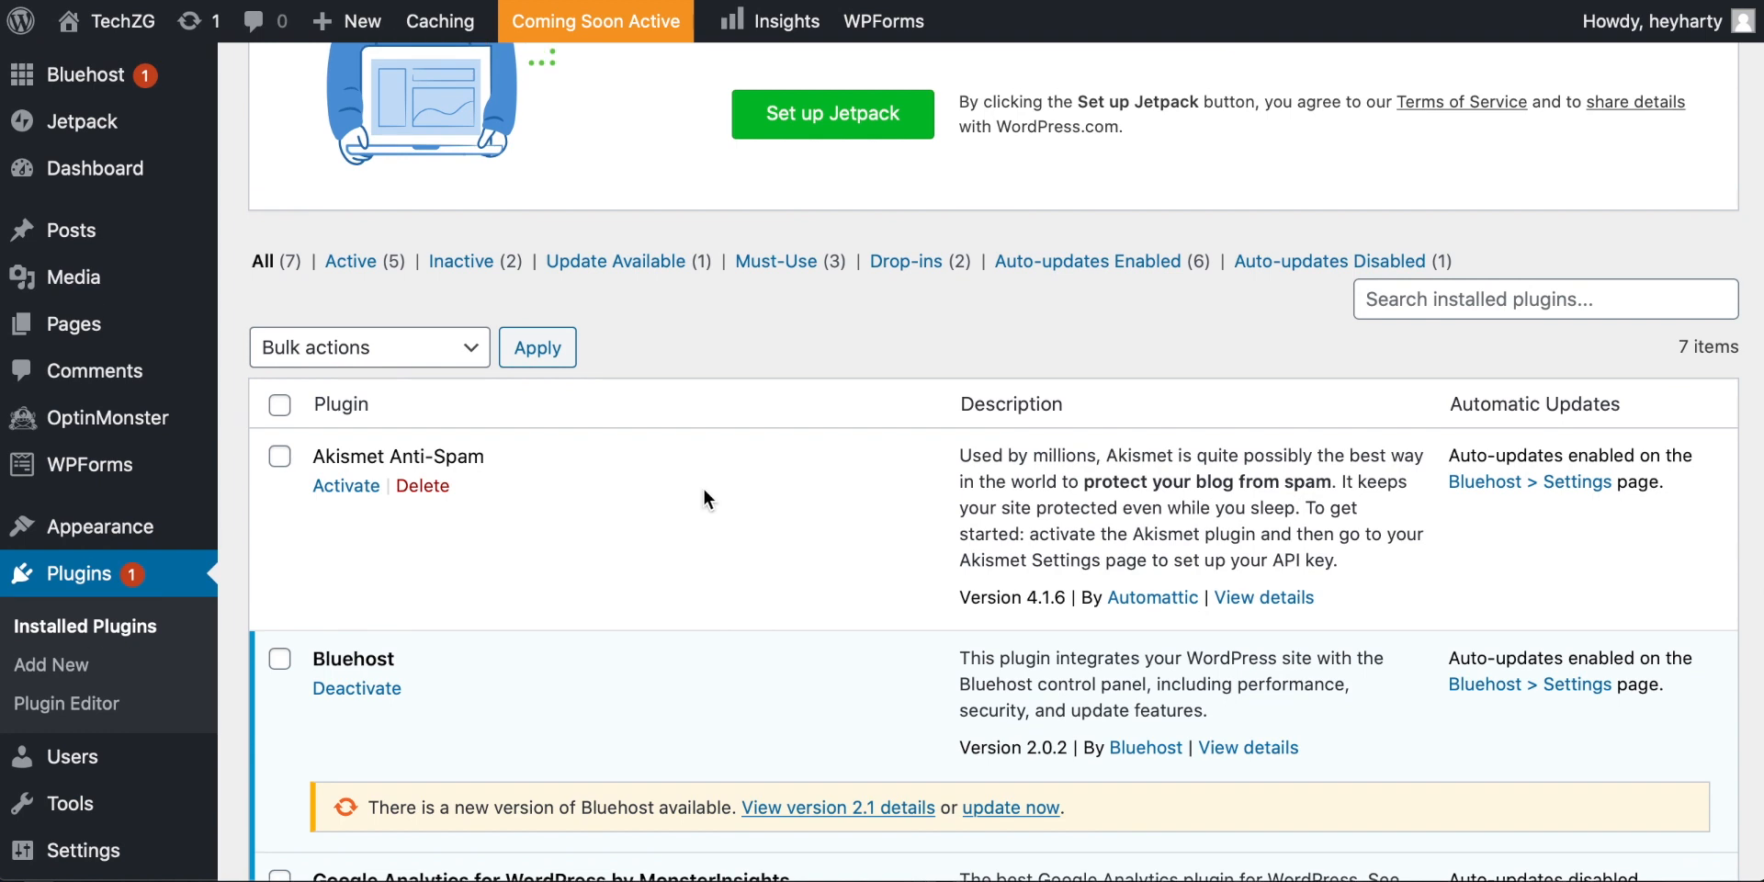
{"action": "scroll", "coordinate": [531, 487], "scroll_direction": "down", "scroll_amount": 1}
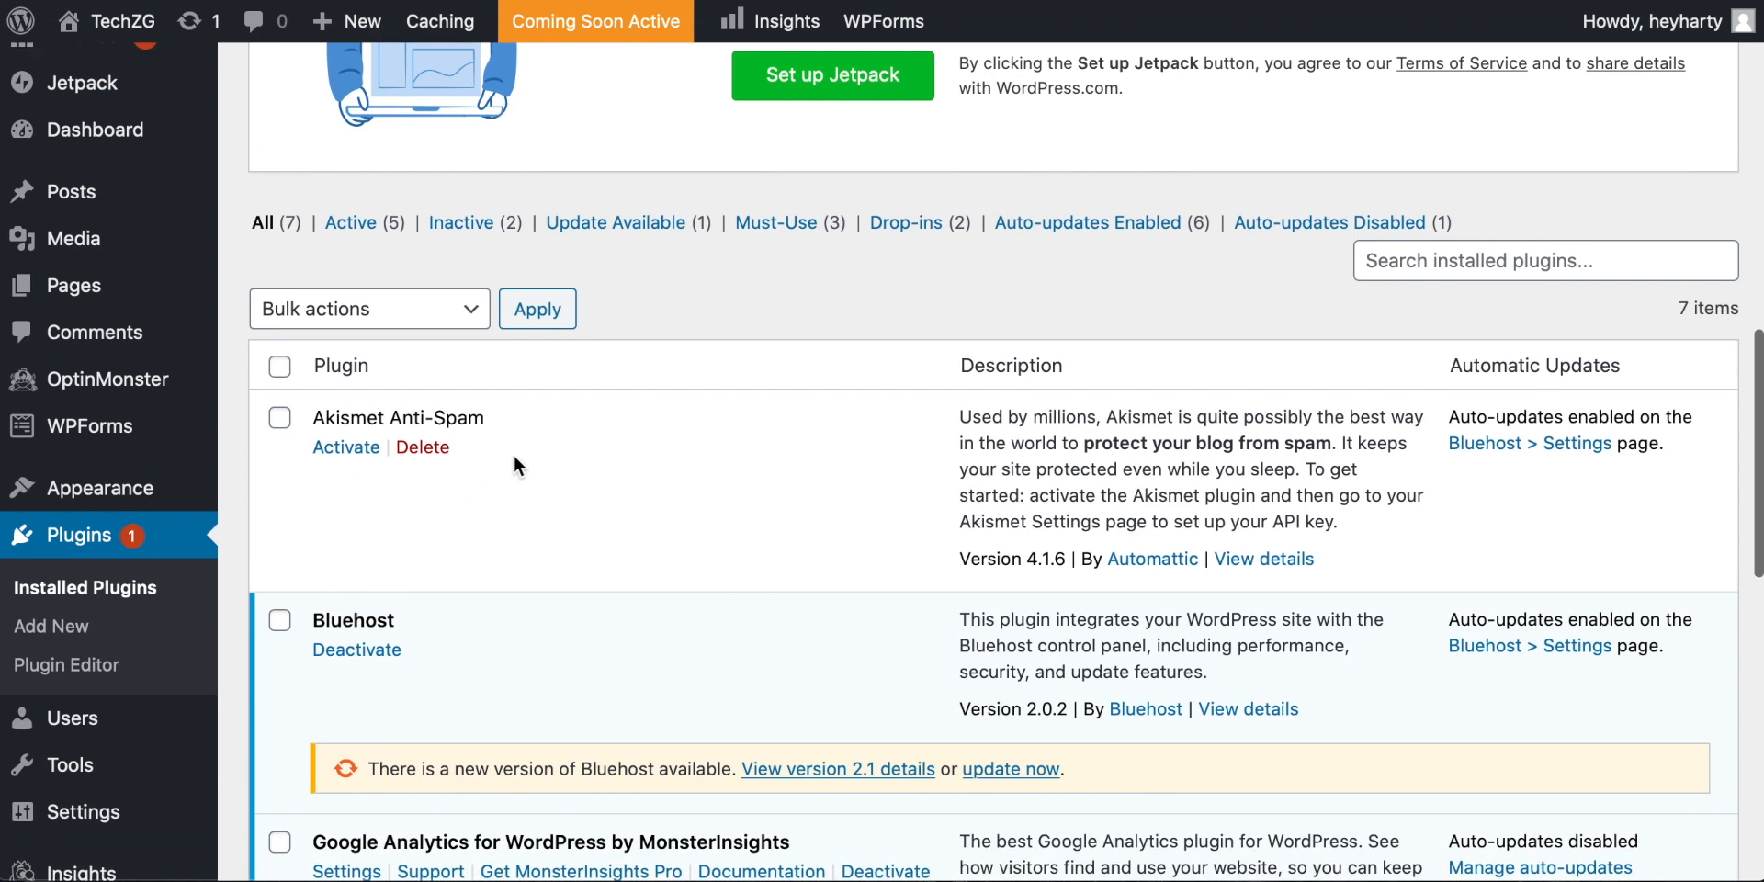
Select all the installed plugins and deactivate them in bulk.
{"action": "scroll", "coordinate": [533, 495], "scroll_direction": "down", "scroll_amount": 3}
{"action": "scroll", "coordinate": [533, 495], "scroll_direction": "up", "scroll_amount": 1}
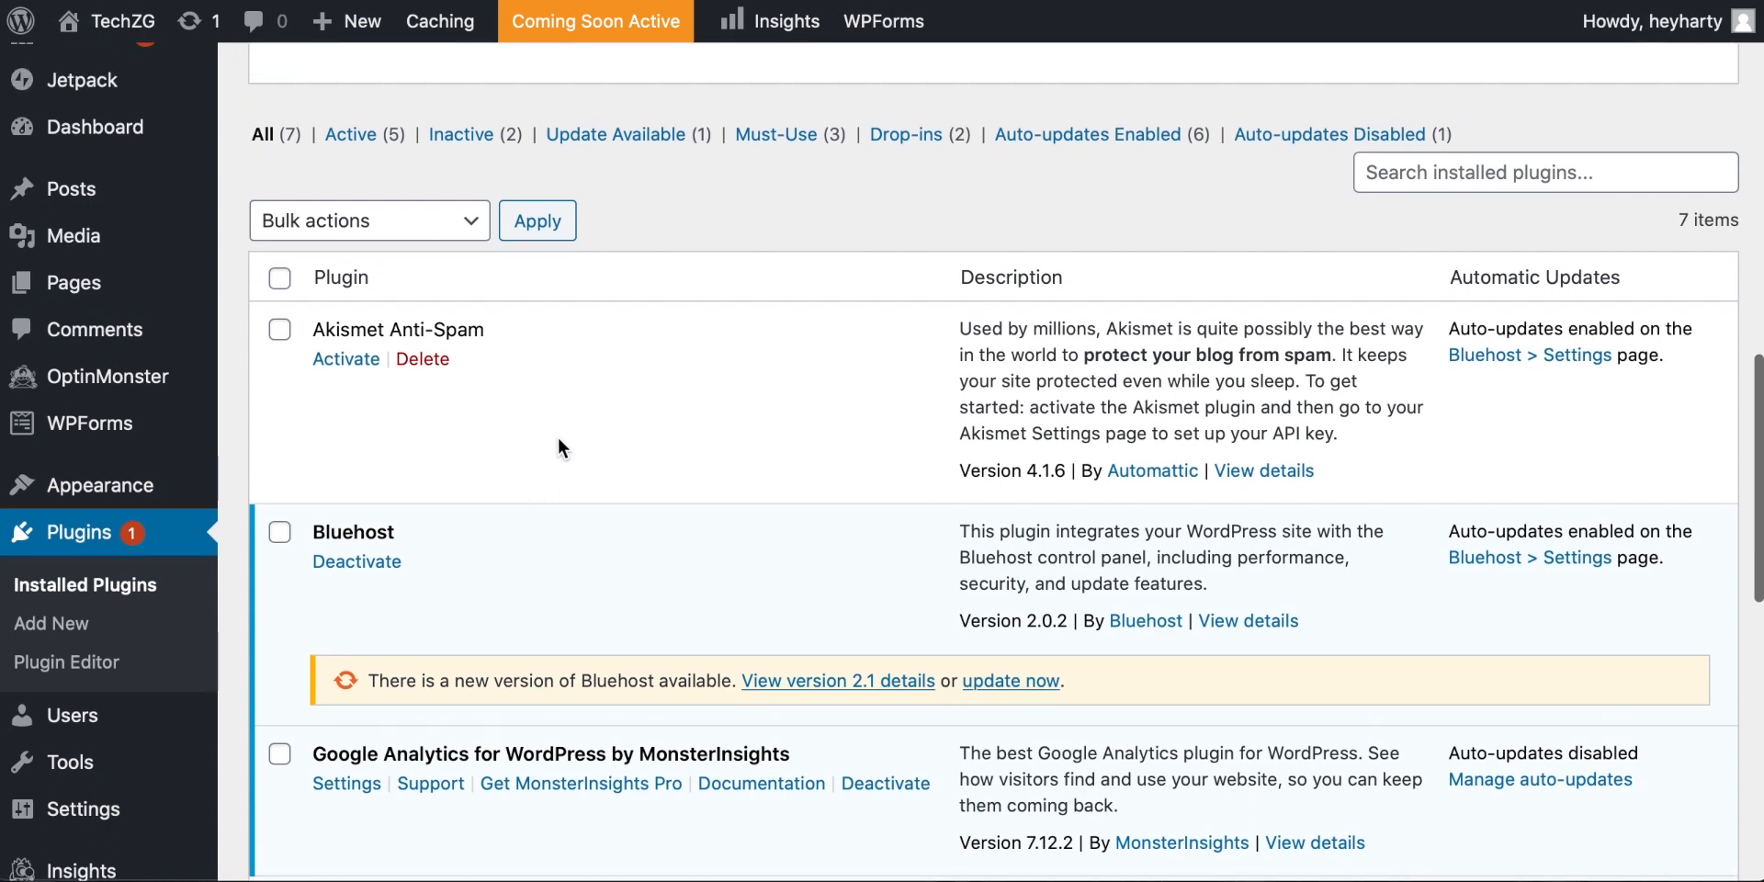
{"action": "left_click", "coordinate": [280, 278]}
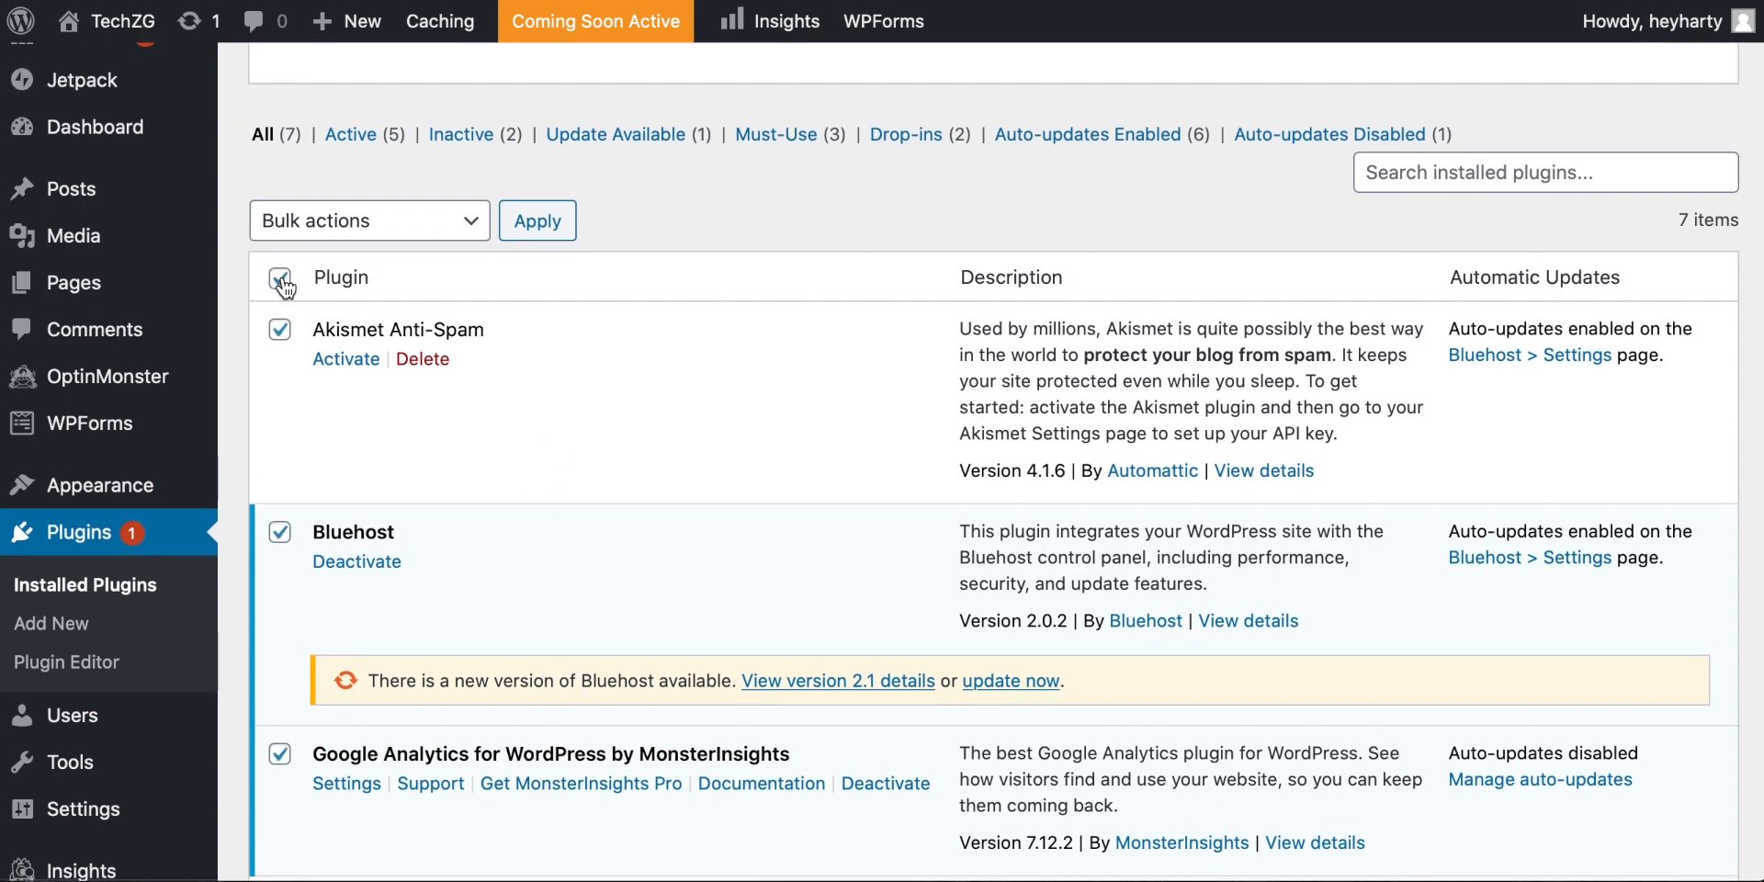
{"action": "scroll", "coordinate": [565, 354], "scroll_direction": "down", "scroll_amount": 5}
{"action": "scroll", "coordinate": [564, 353], "scroll_direction": "up", "scroll_amount": 5}
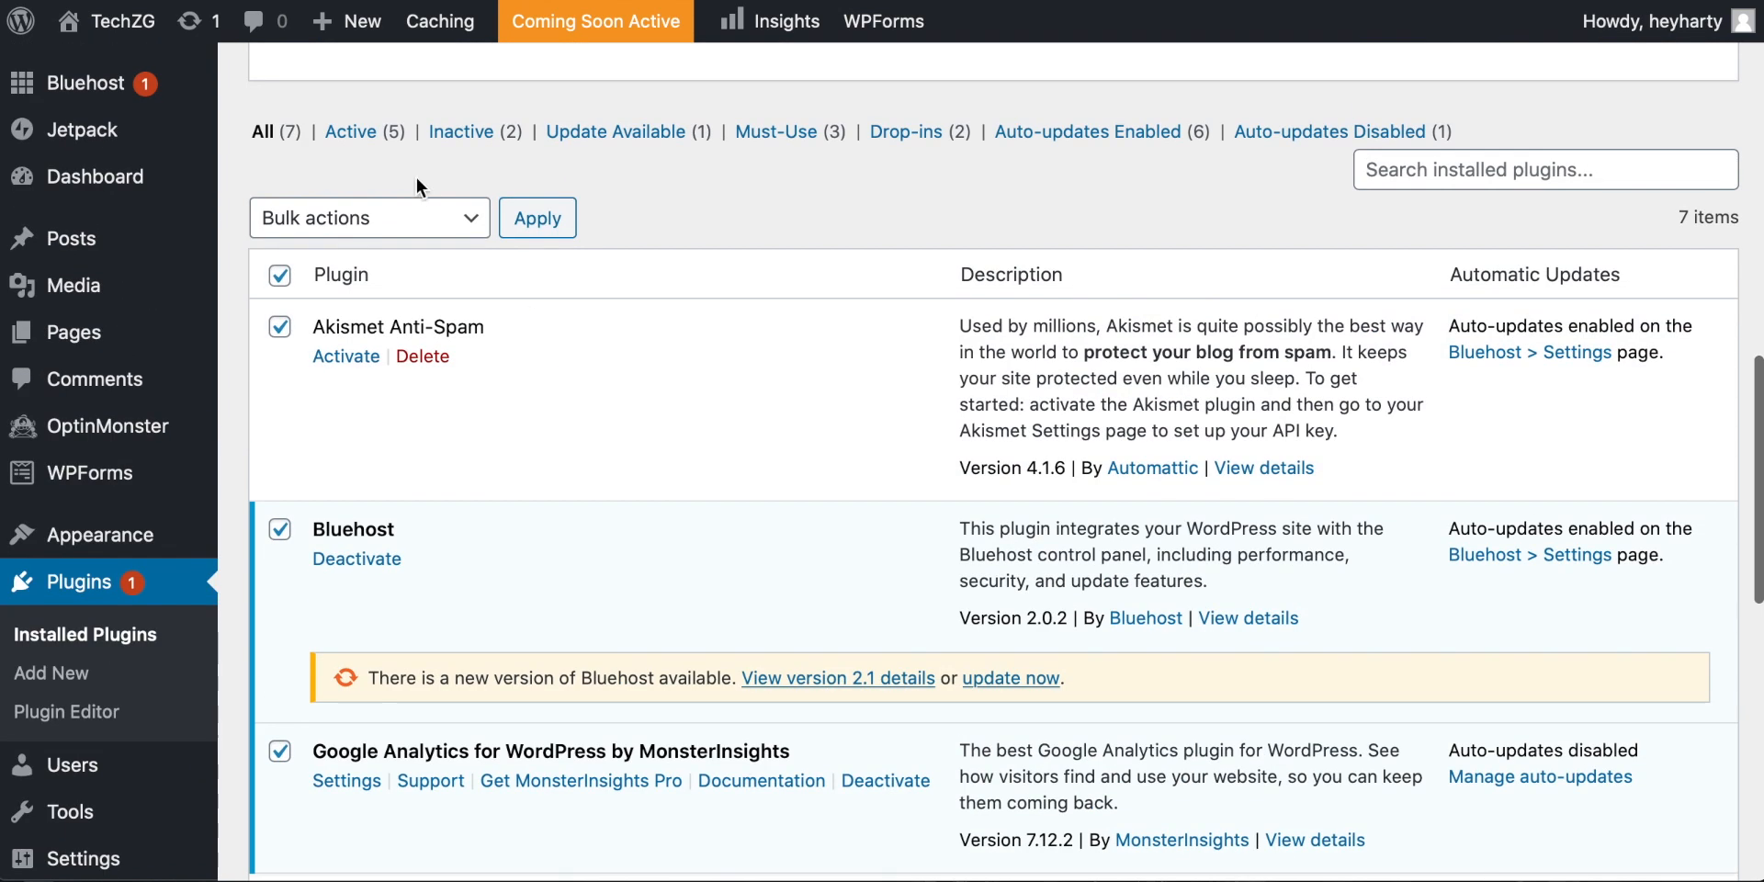
{"action": "left_click", "coordinate": [441, 216]}
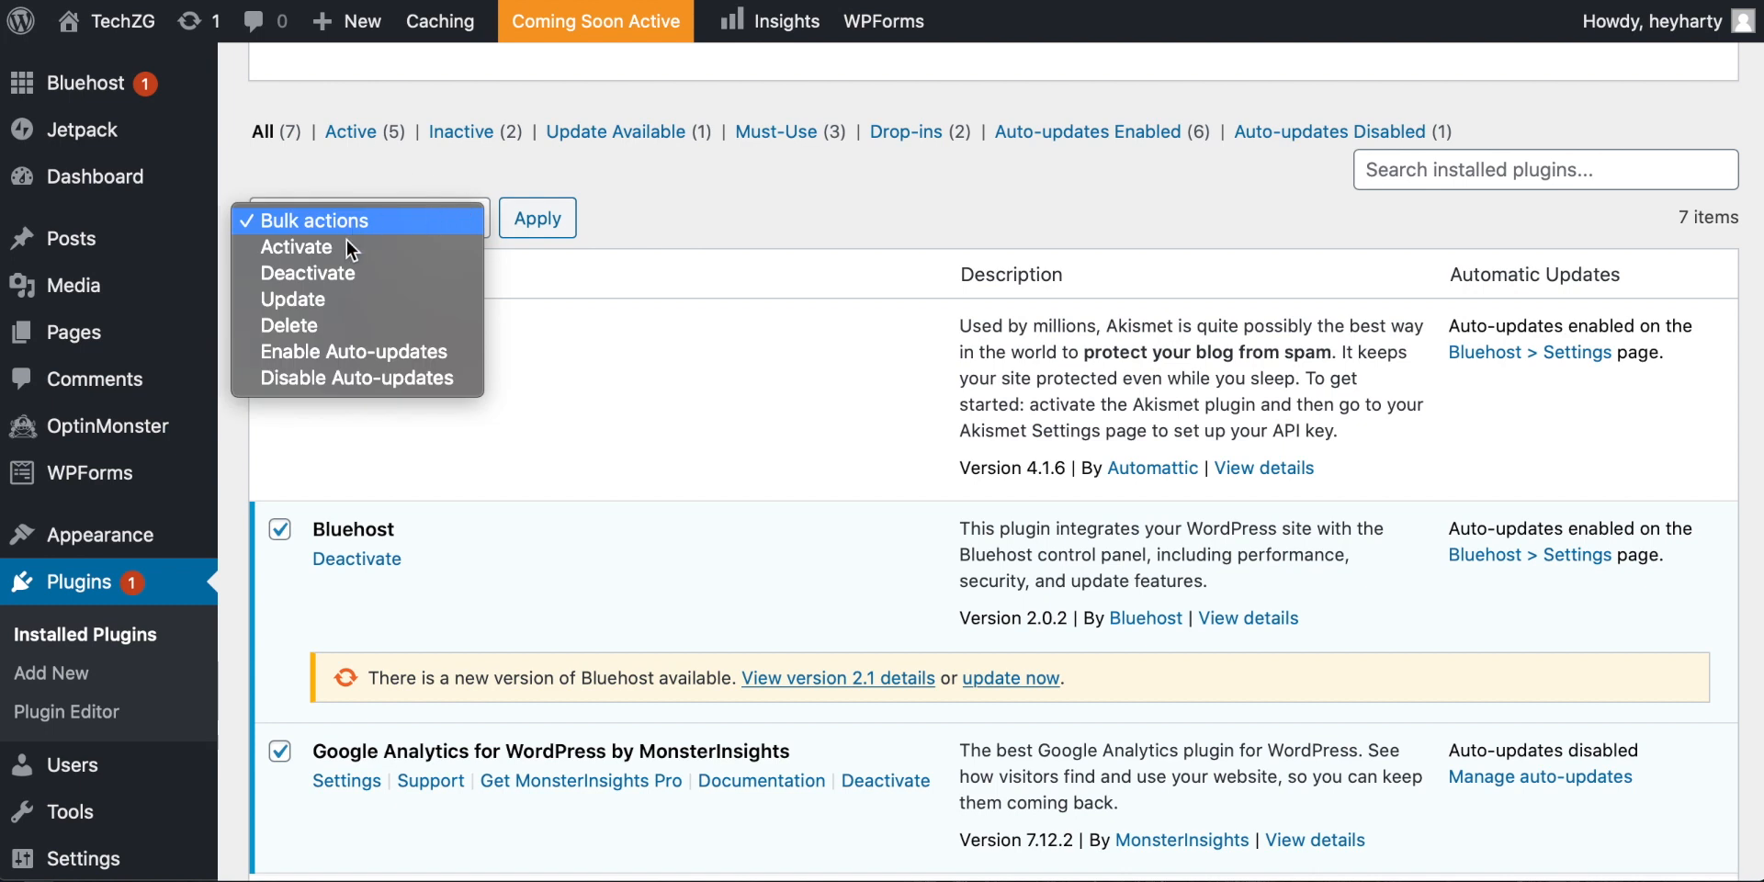
{"action": "left_click", "coordinate": [332, 273]}
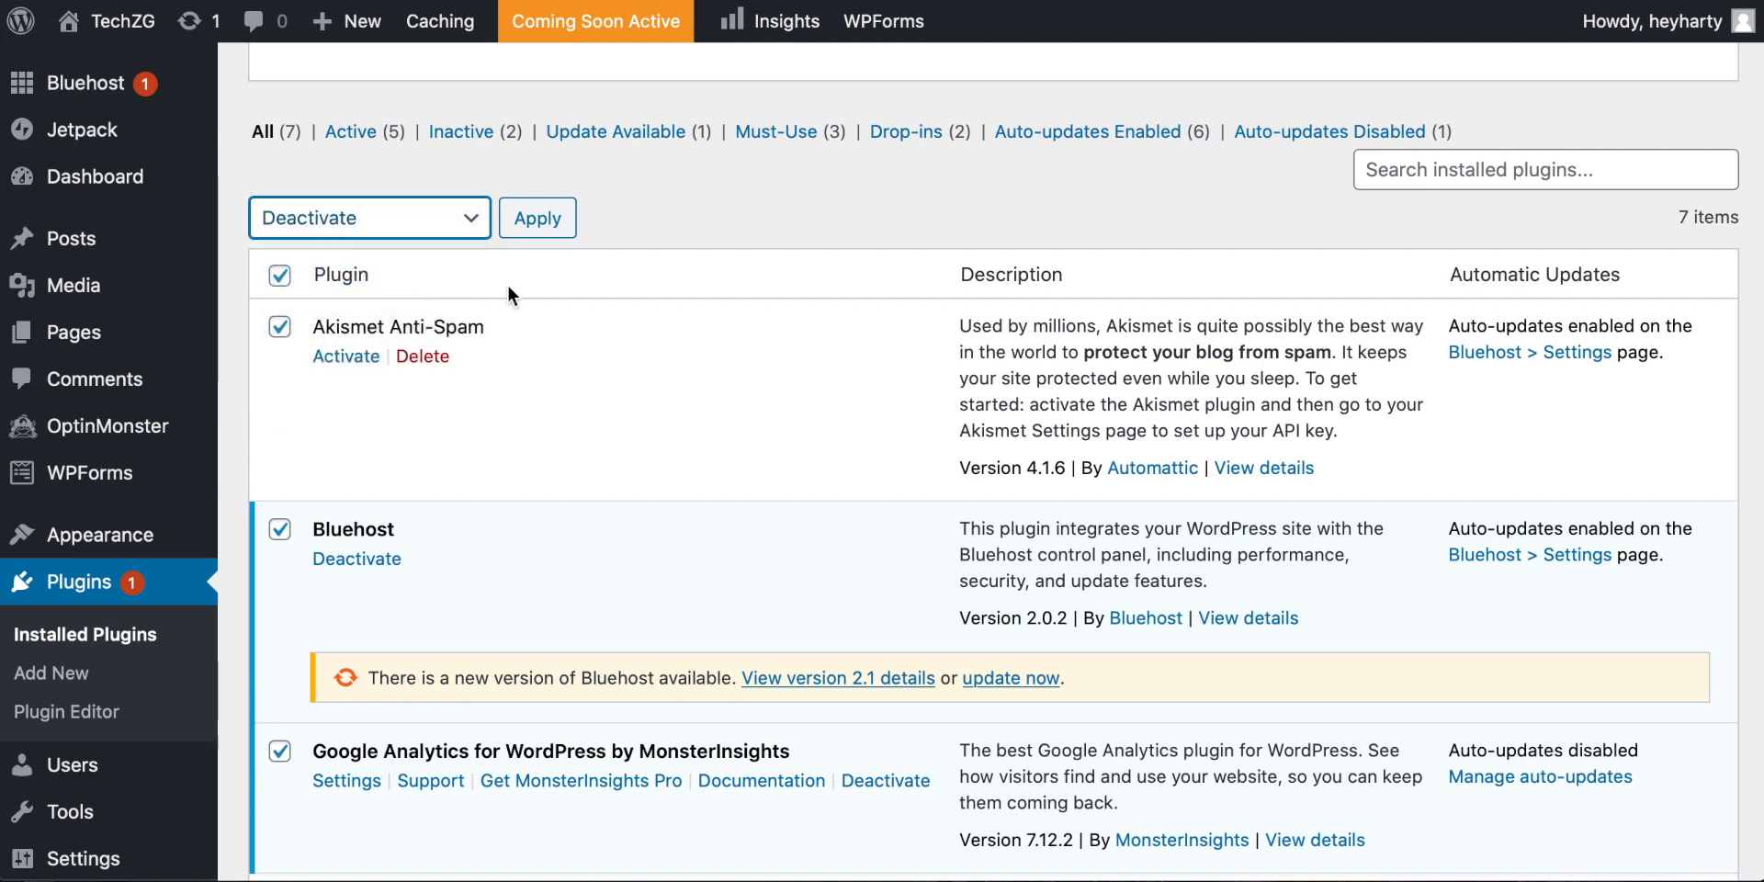
{"action": "left_click", "coordinate": [538, 221]}
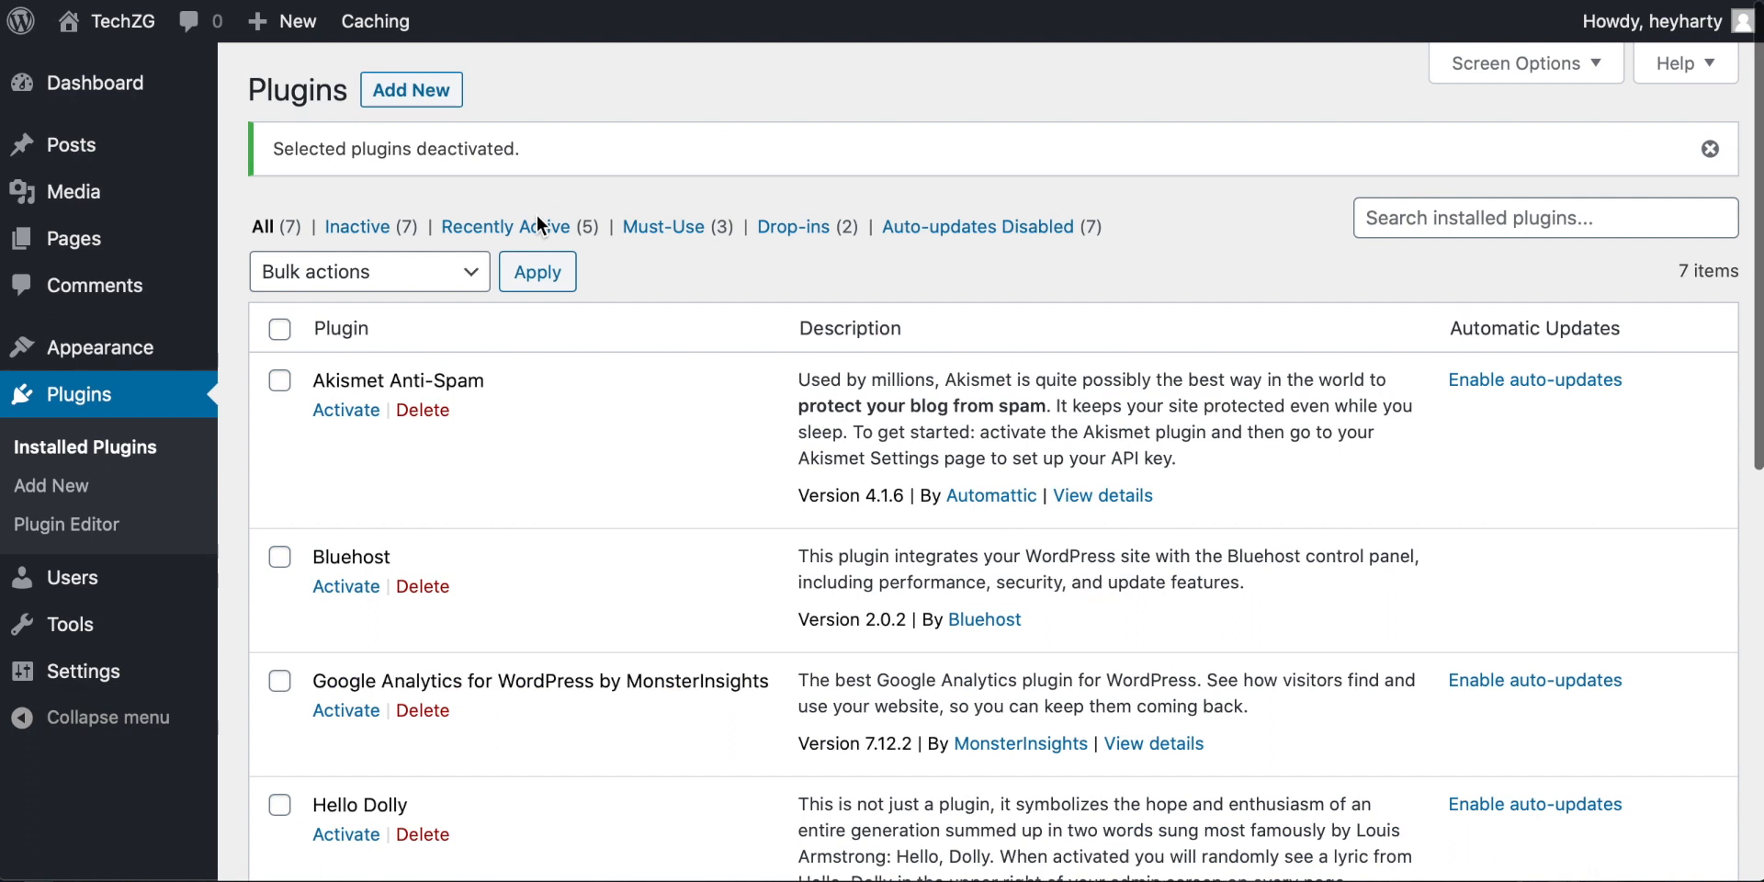
Select all the deactivated plugins and delete them in bulk together with their data.
{"action": "scroll", "coordinate": [537, 220], "scroll_direction": "down", "scroll_amount": 5}
{"action": "scroll", "coordinate": [536, 220], "scroll_direction": "up", "scroll_amount": 5}
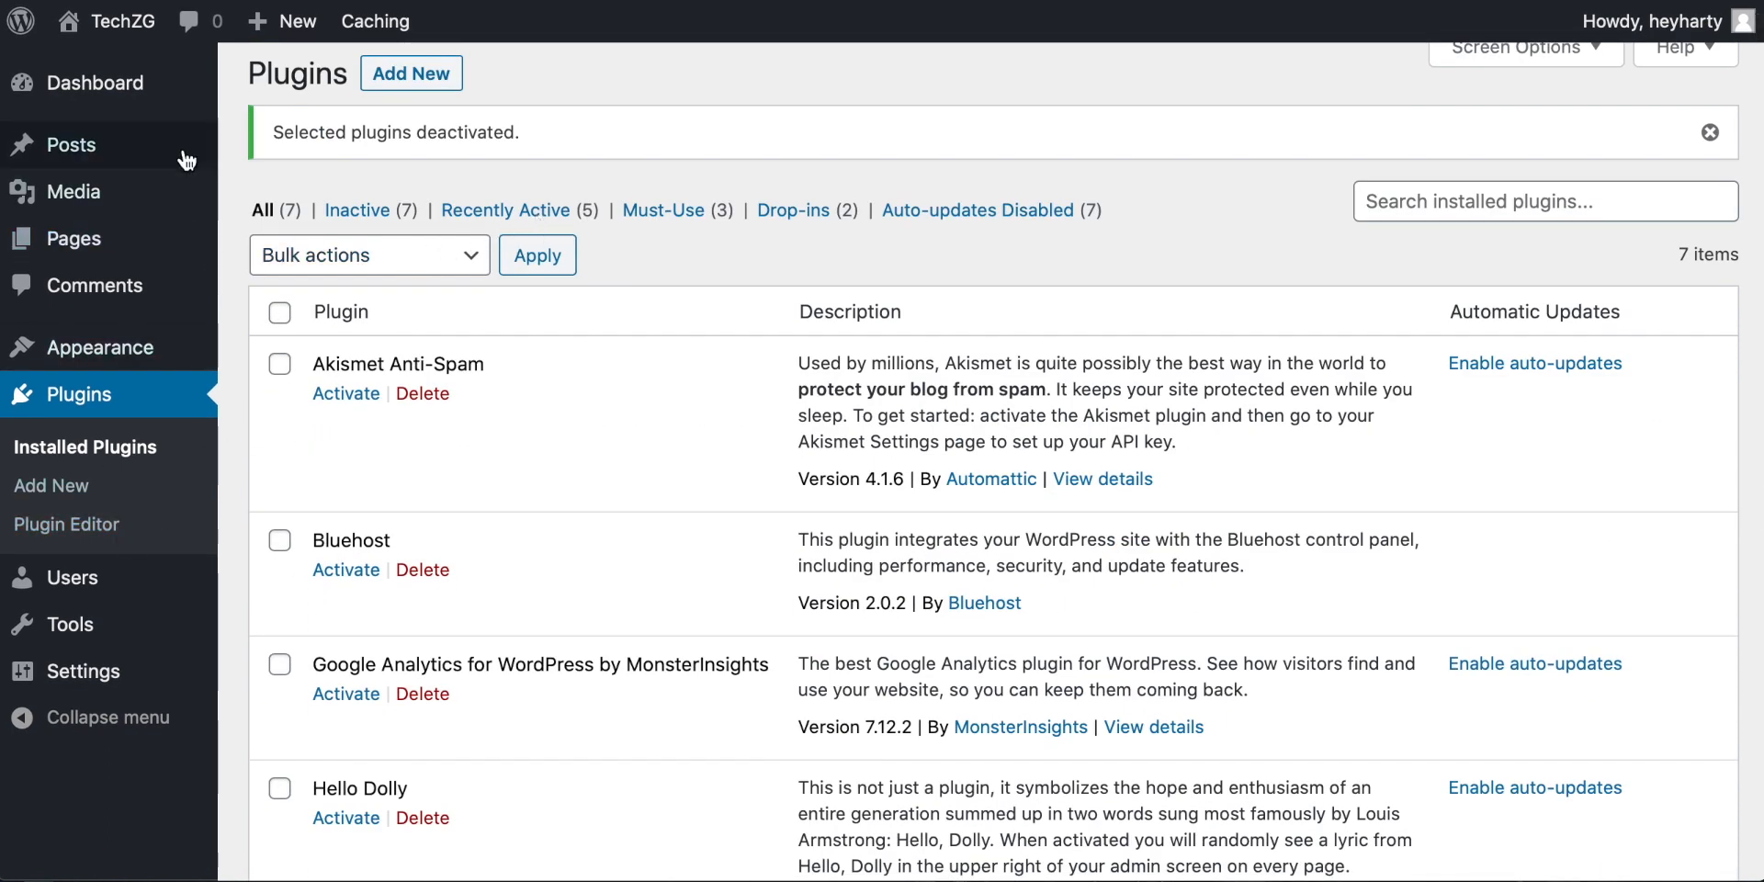
{"action": "left_click", "coordinate": [437, 261]}
{"action": "left_click", "coordinate": [512, 287]}
{"action": "left_click", "coordinate": [283, 314]}
{"action": "left_click", "coordinate": [409, 255]}
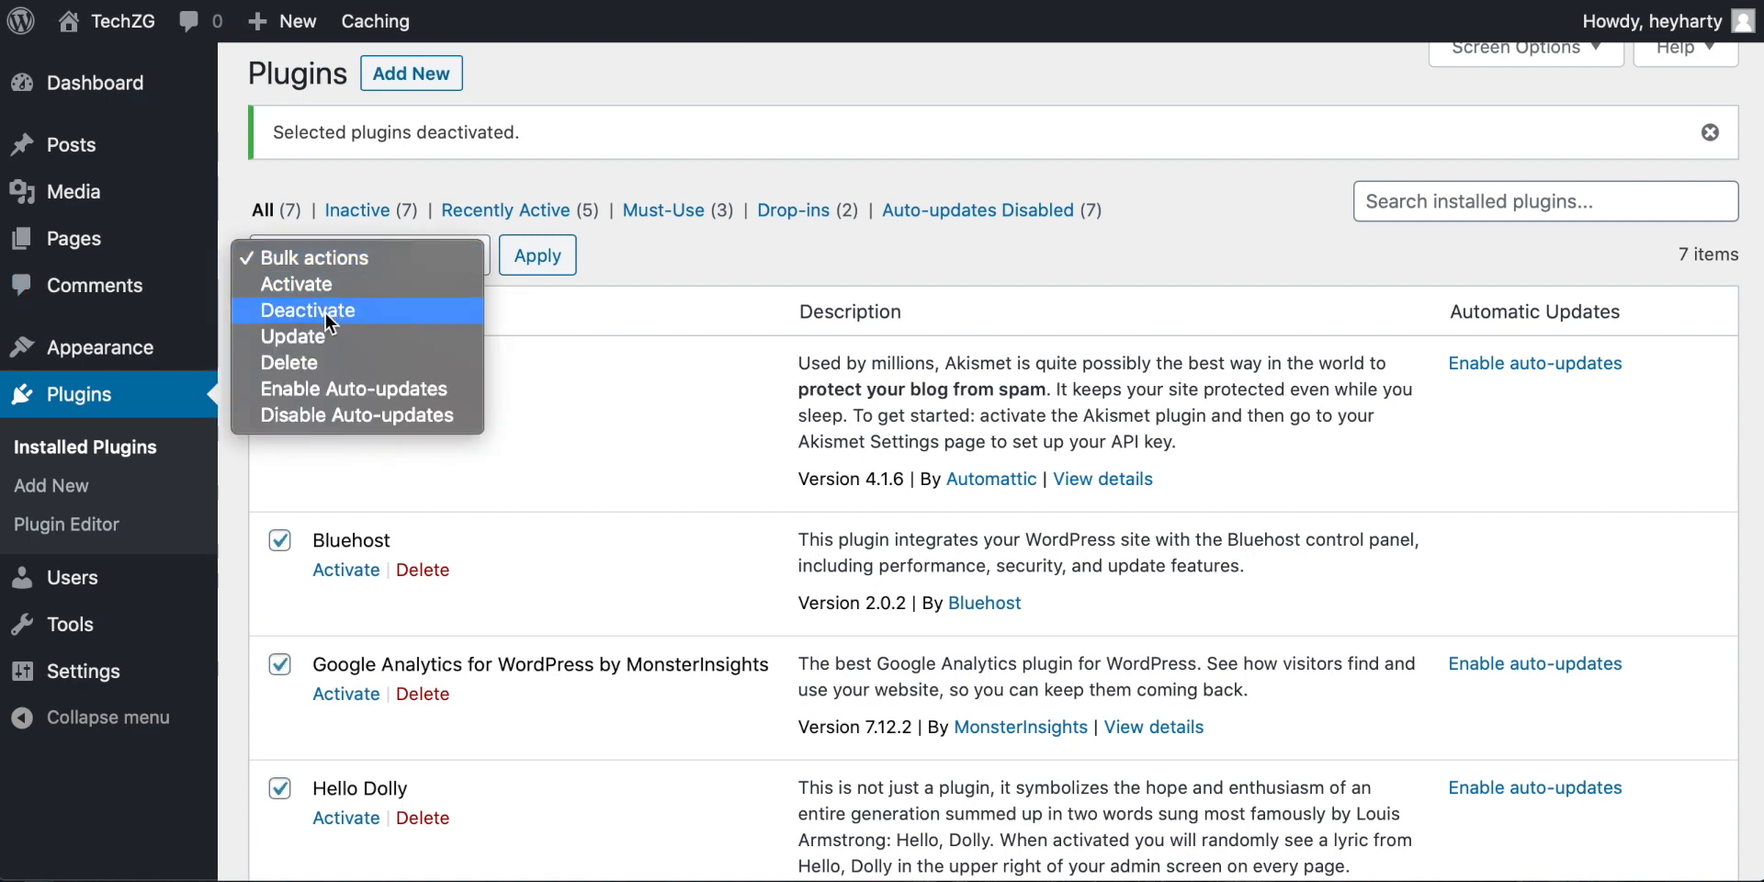
{"action": "left_click", "coordinate": [316, 360]}
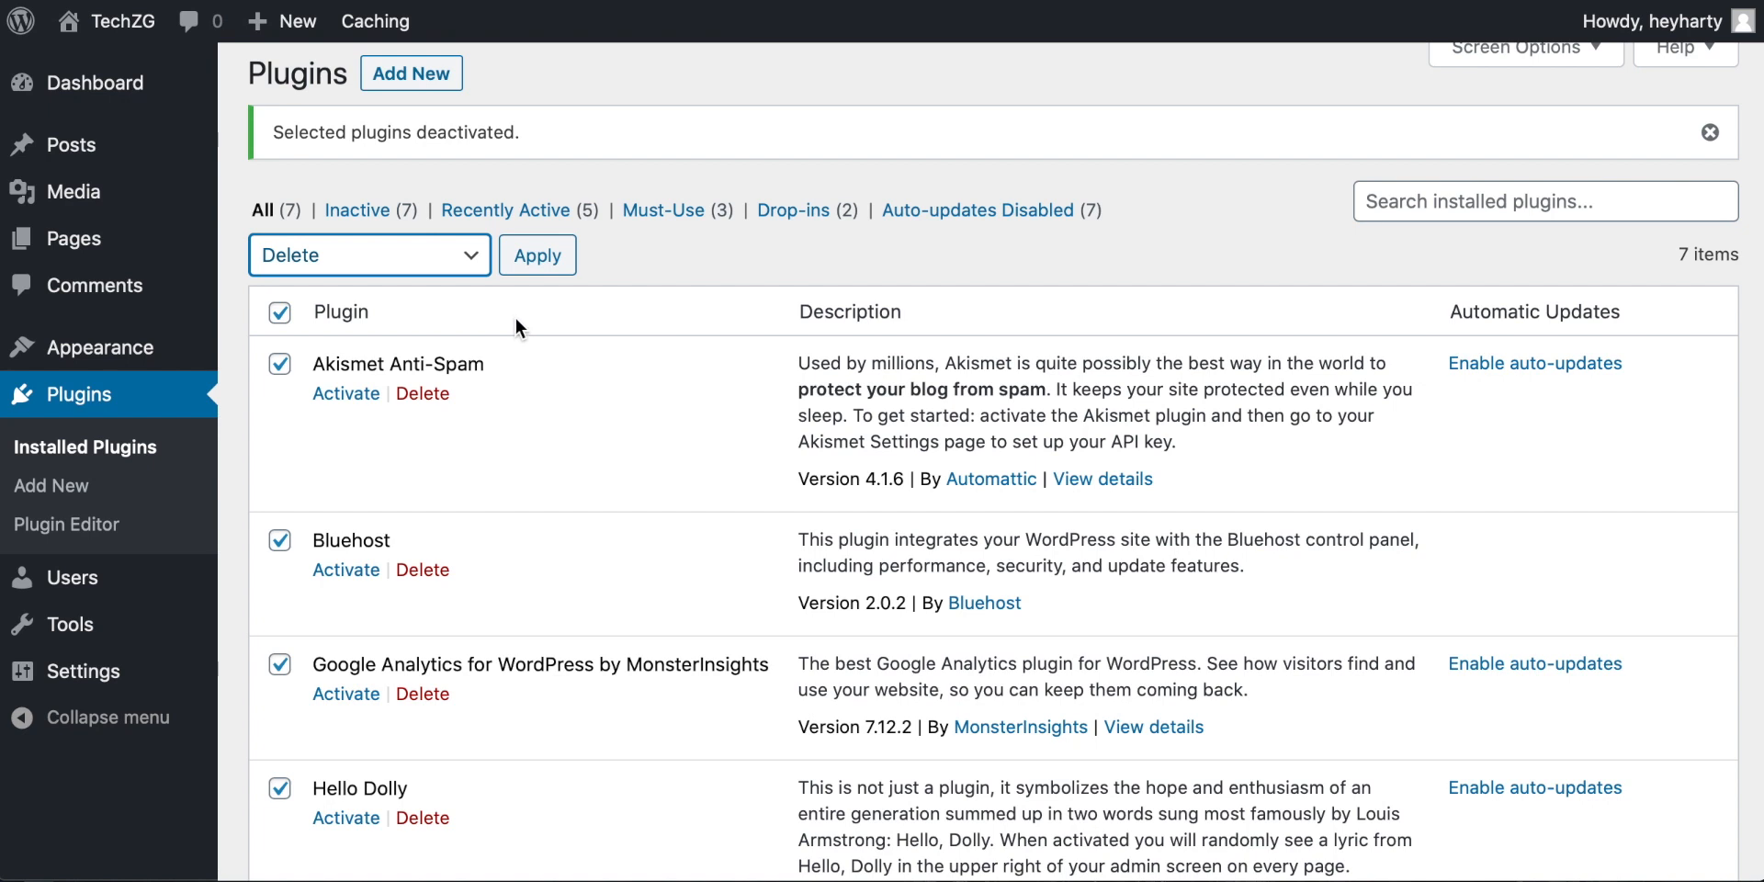
{"action": "left_click", "coordinate": [538, 259]}
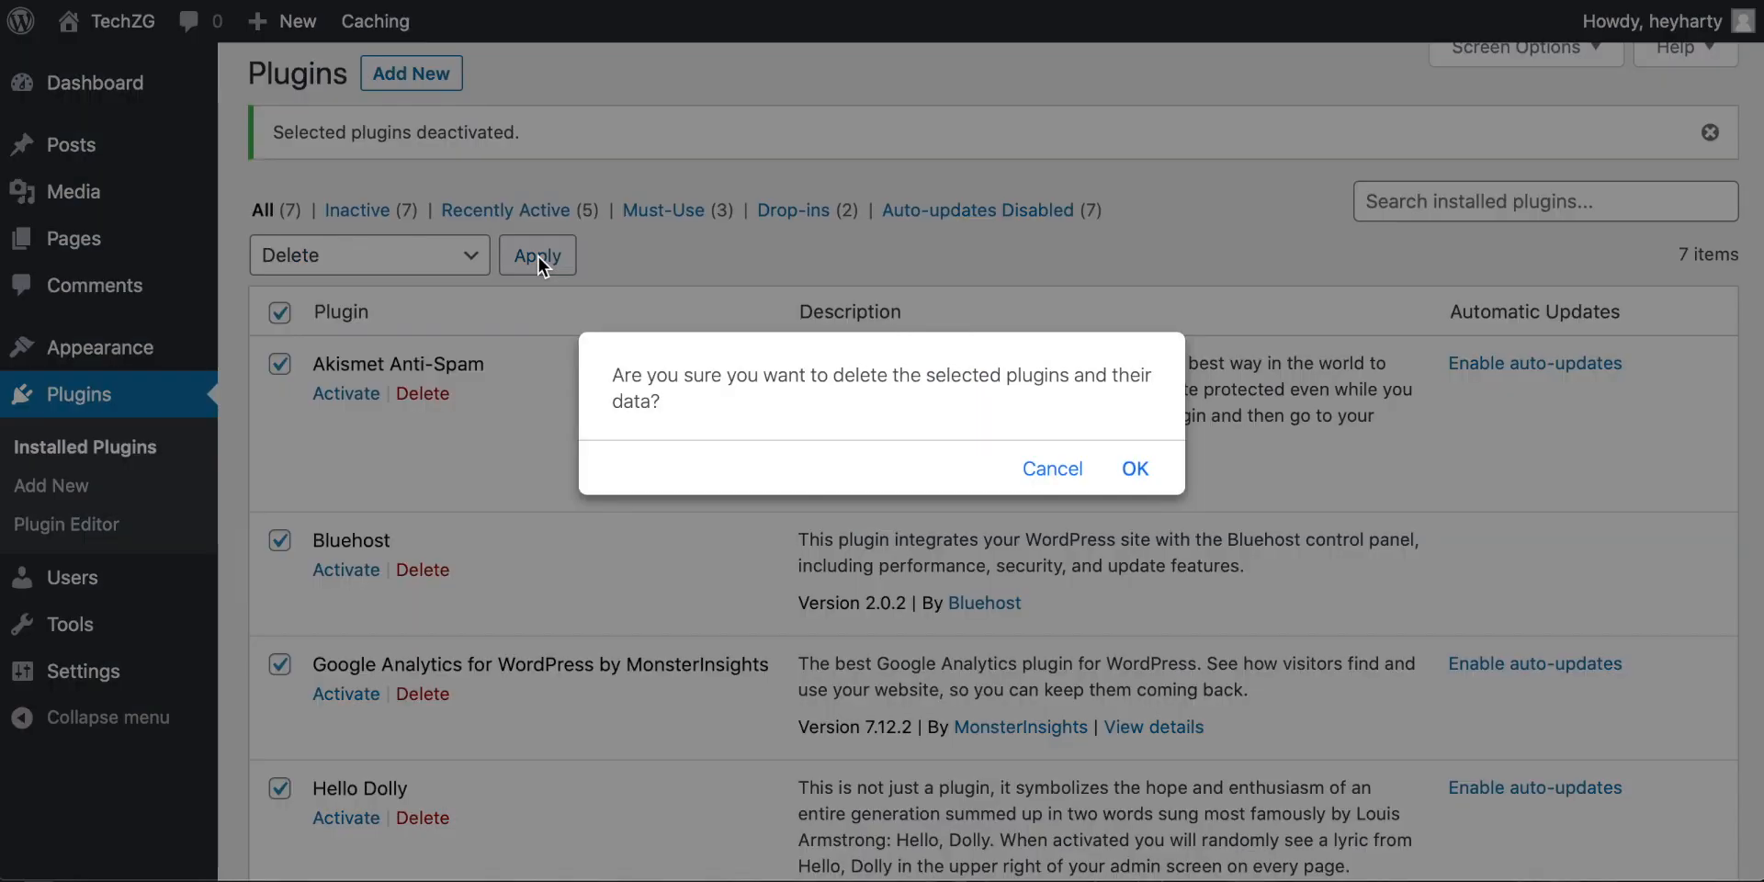
{"action": "left_click", "coordinate": [1135, 471]}
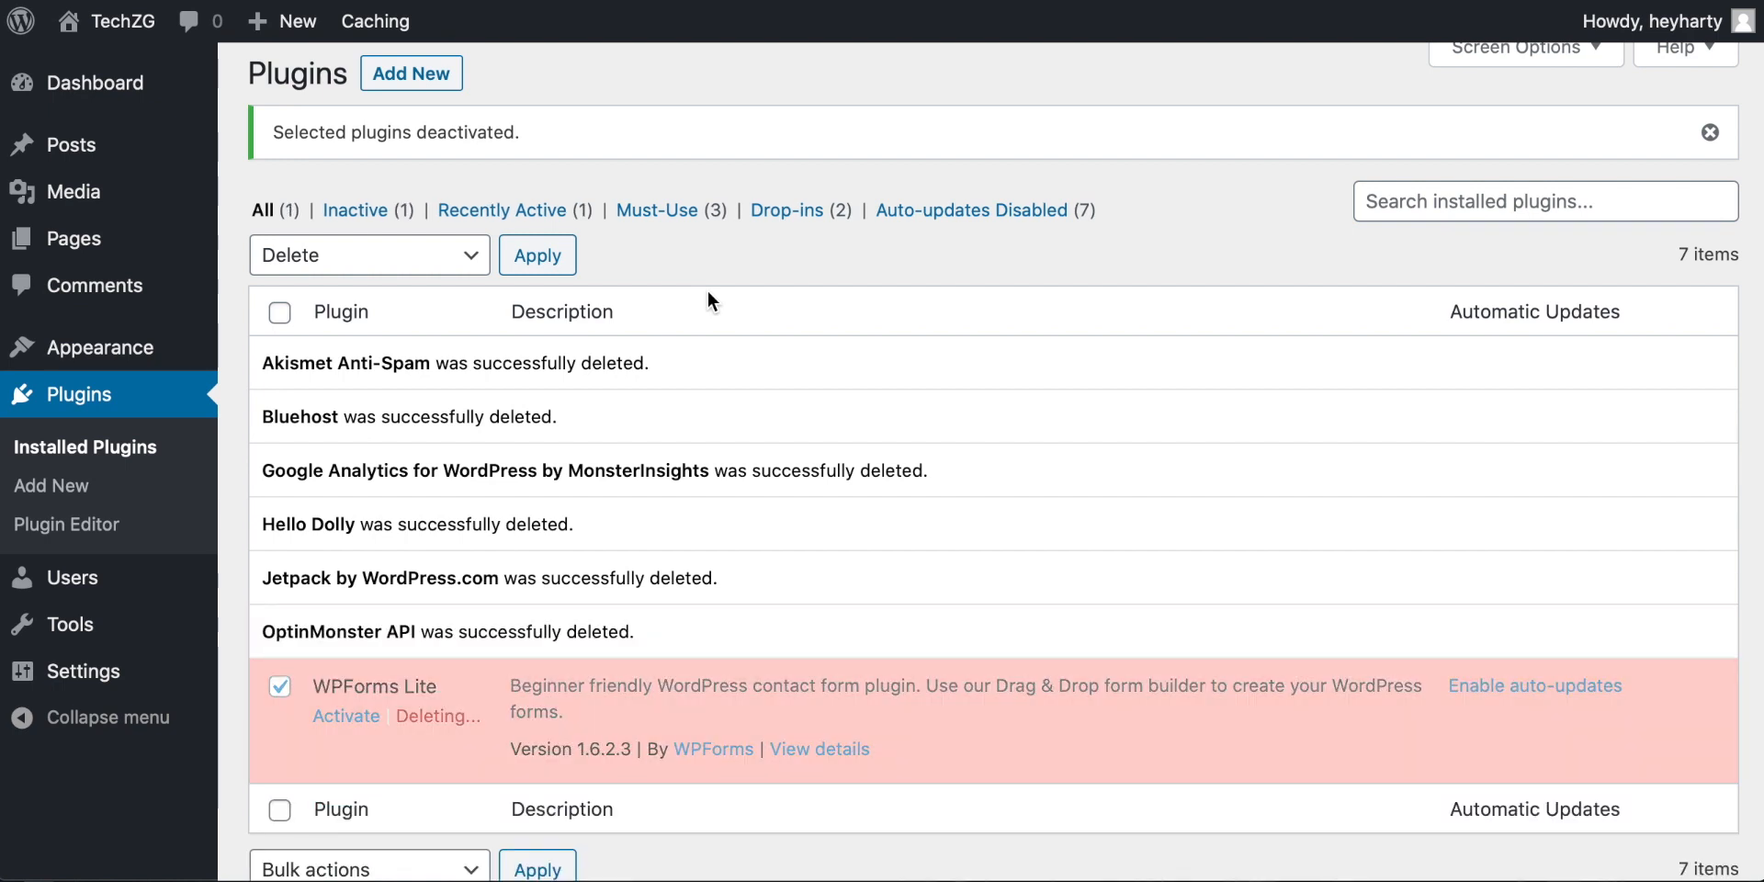
{"action": "scroll", "coordinate": [590, 353], "scroll_direction": "up", "scroll_amount": 1}
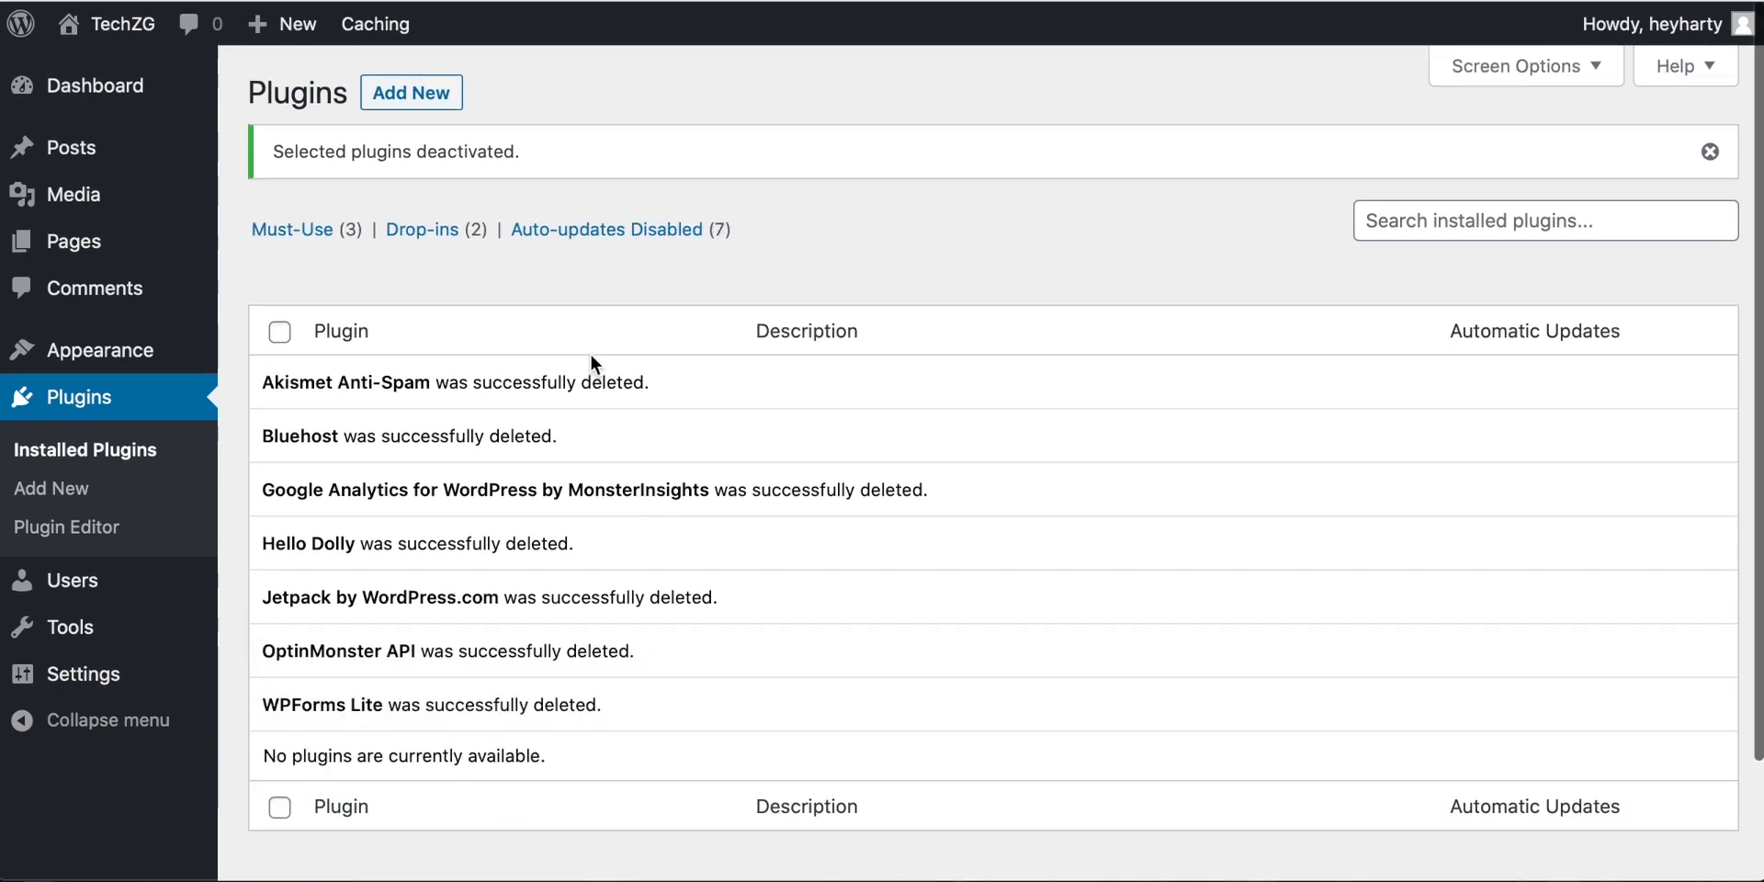
Search the directory of new plugins for "beaver builder".
{"action": "left_click", "coordinate": [71, 489]}
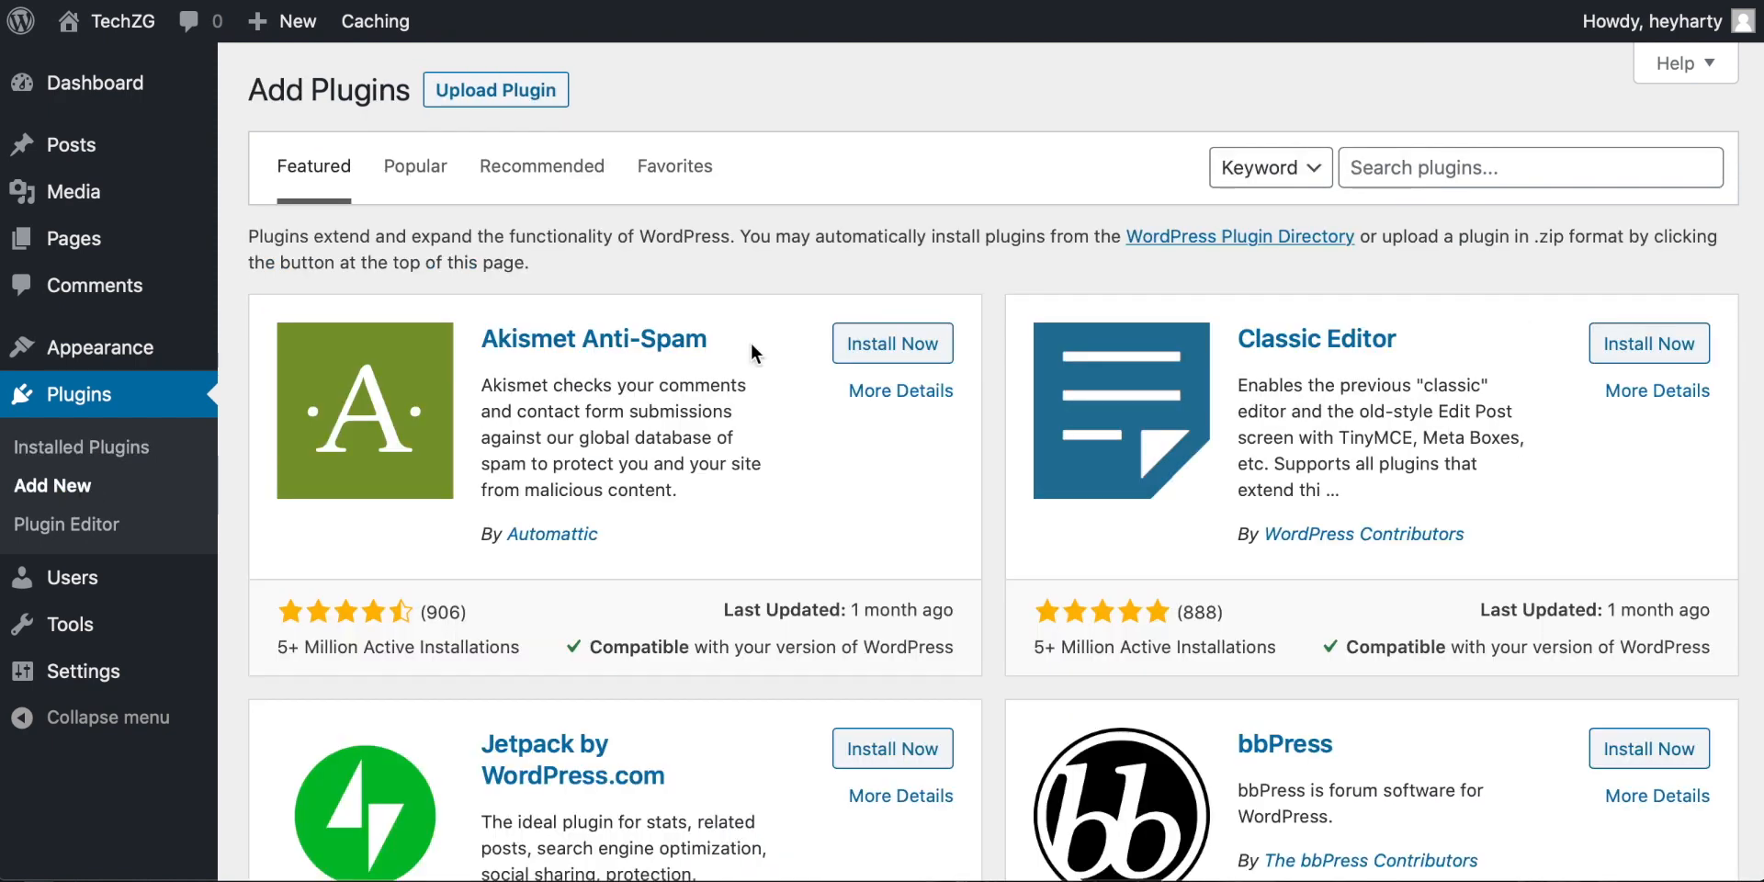
{"action": "left_click", "coordinate": [1443, 174]}
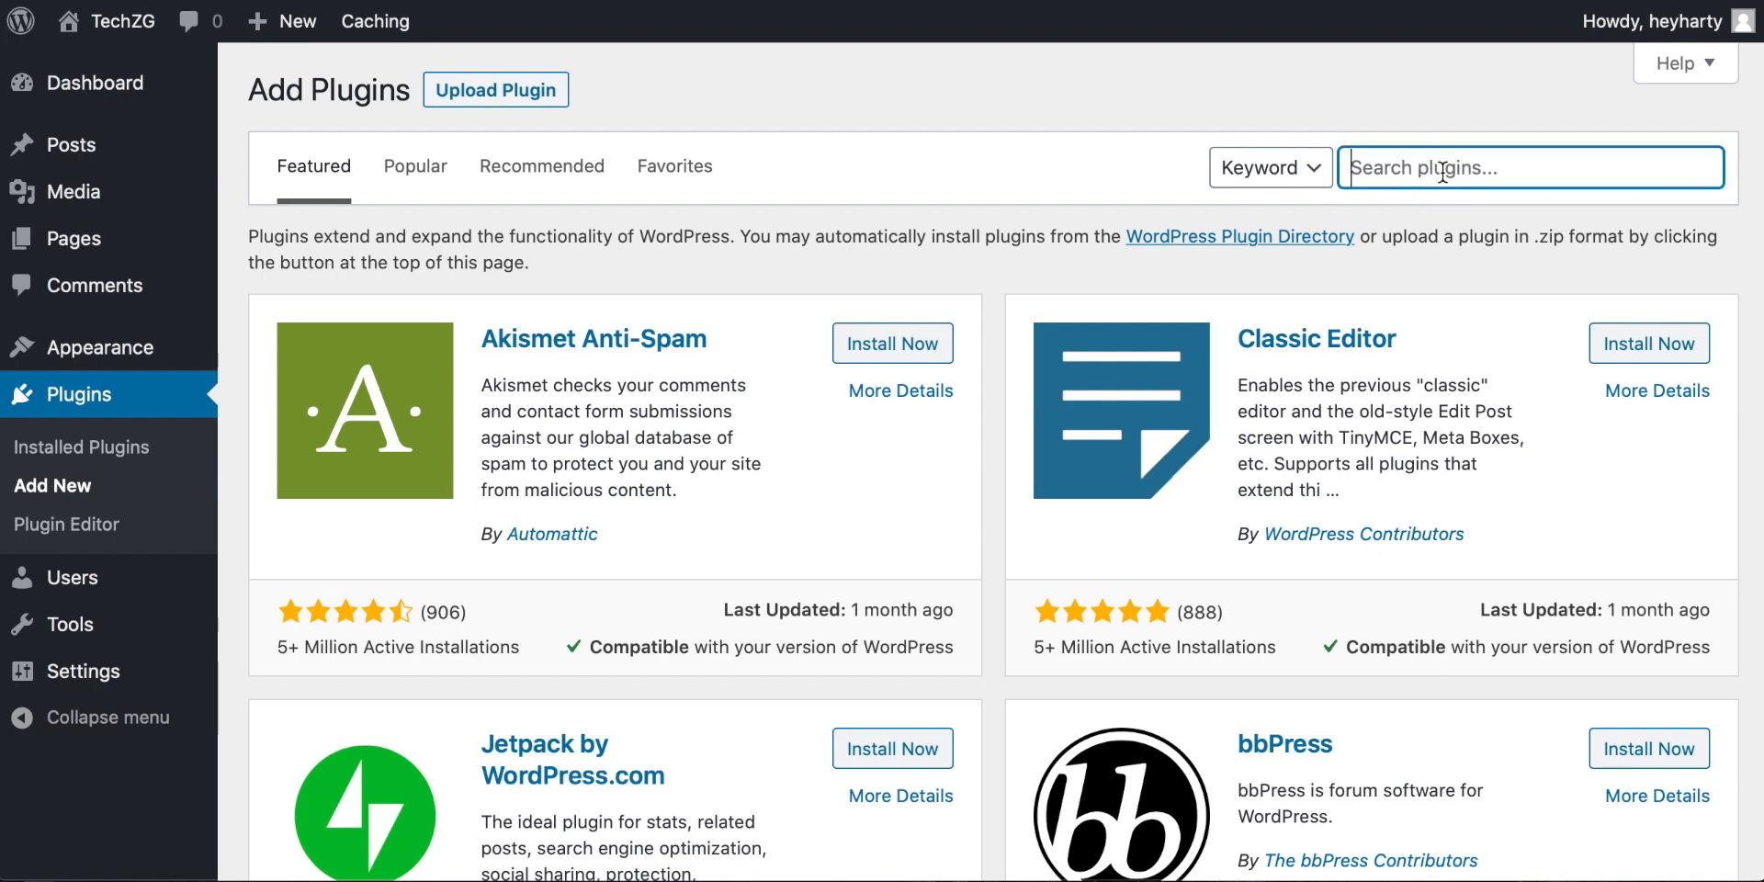
{"action": "type", "text": "beaver builkde"}
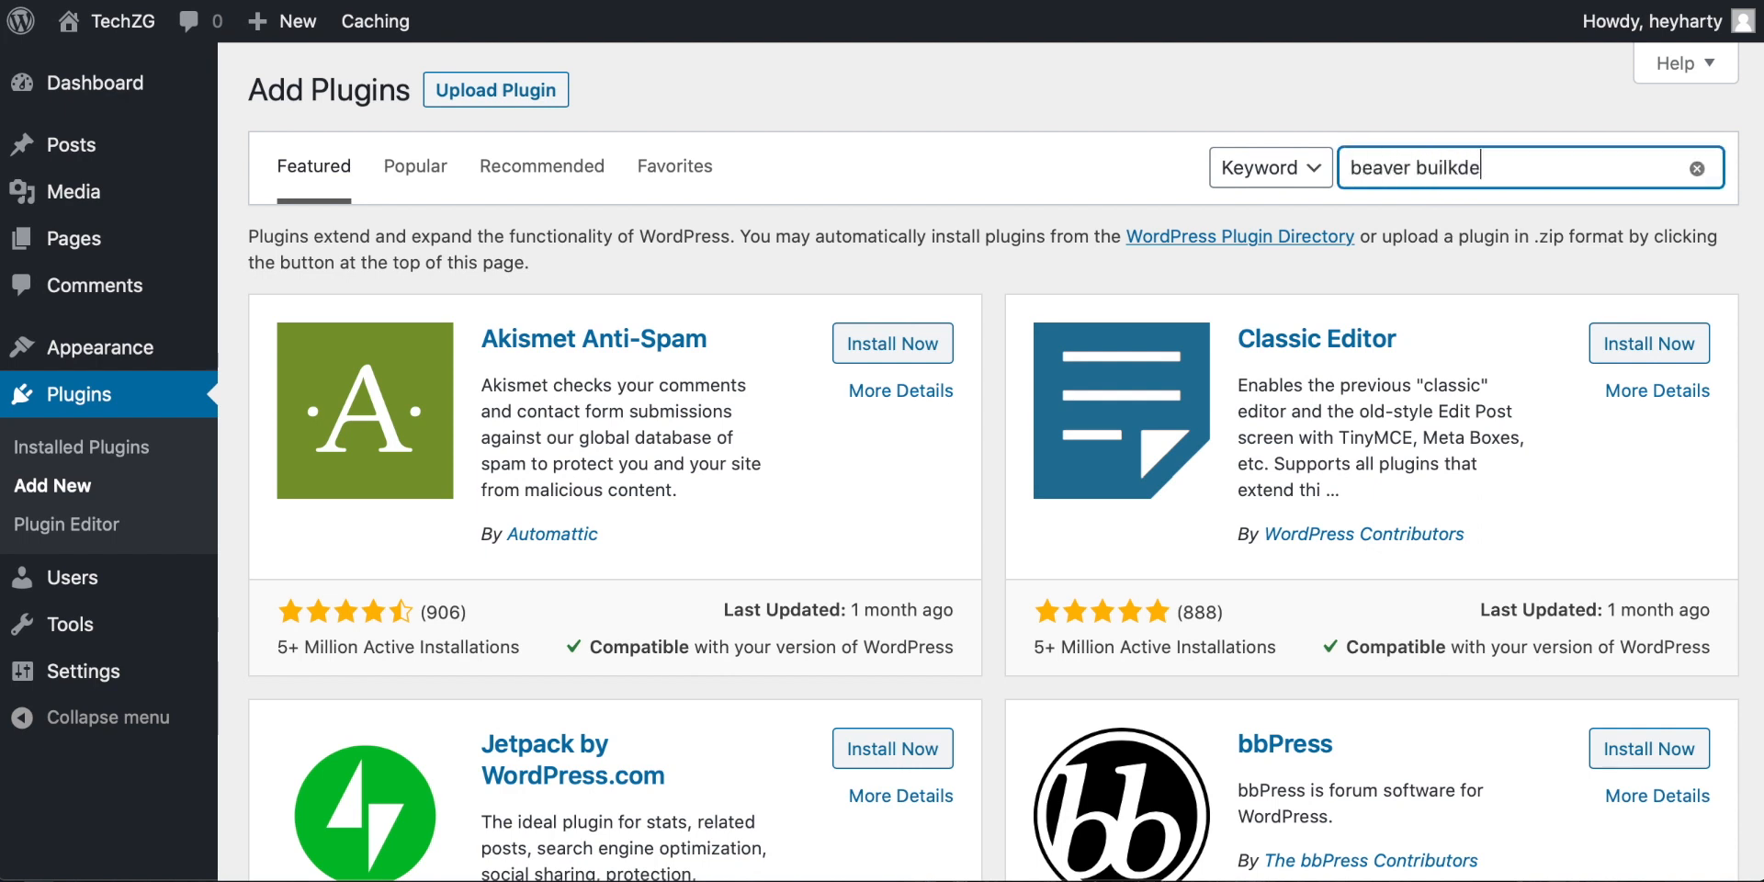
{"action": "type", "text": "r"}
{"action": "key", "text": "BackSpace"}
{"action": "key", "text": "BackSpace"}
{"action": "key", "text": "BackSpace"}
{"action": "key", "text": "BackSpace"}
{"action": "type", "text": "l"}
{"action": "key", "text": "BackSpace"}
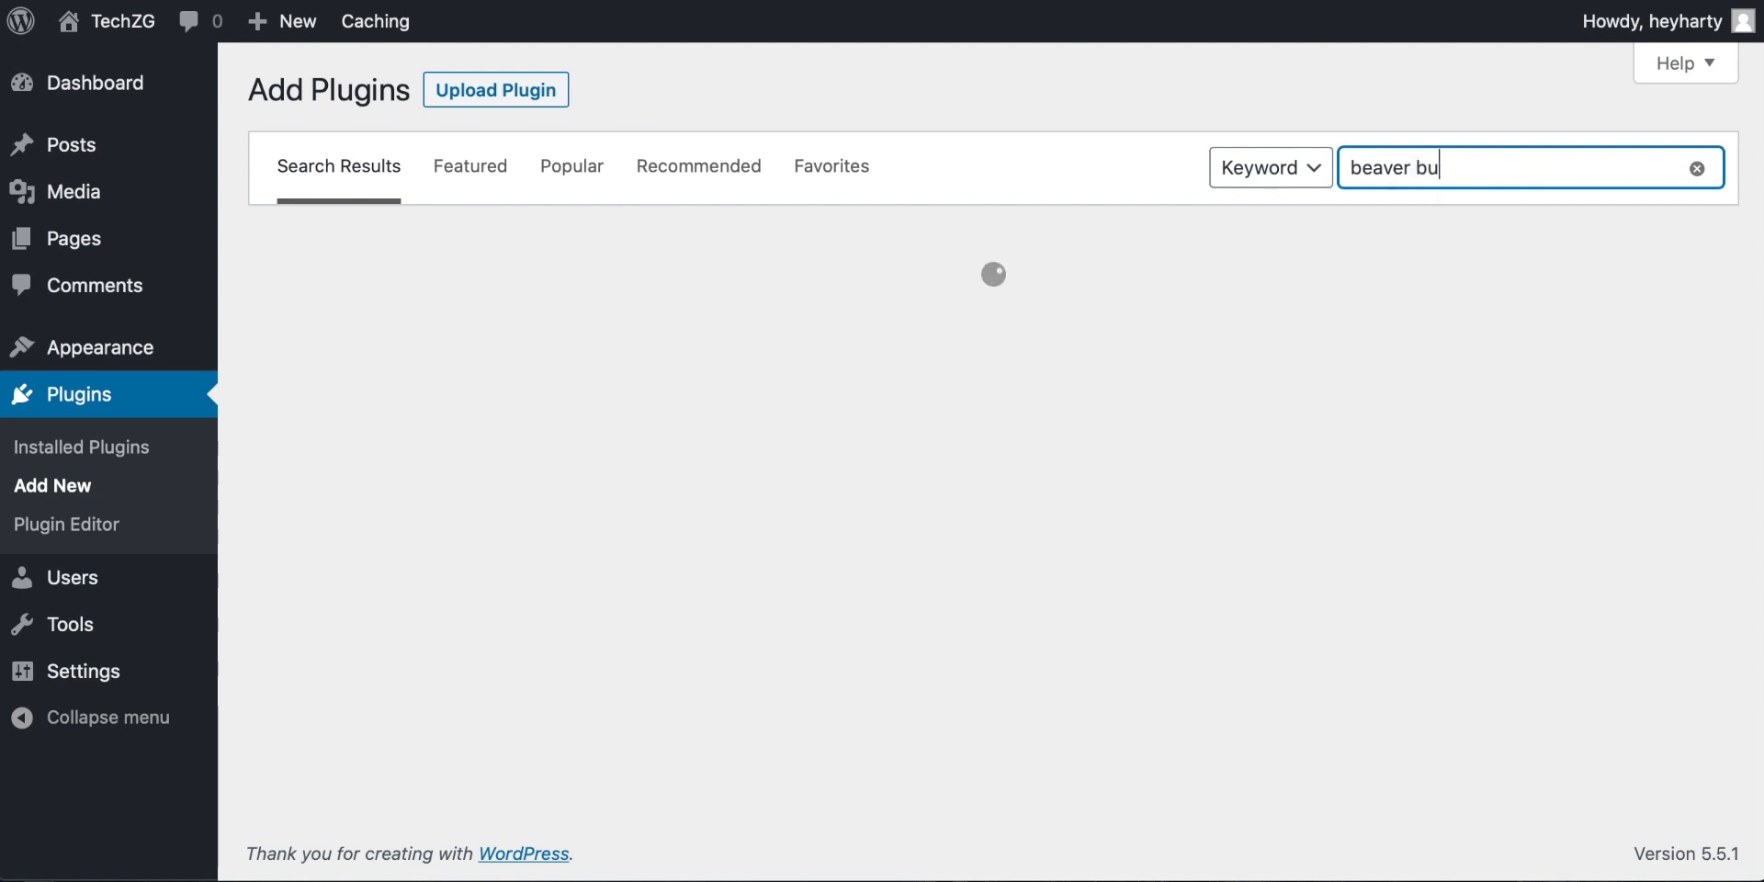
{"action": "key", "text": "BackSpace"}
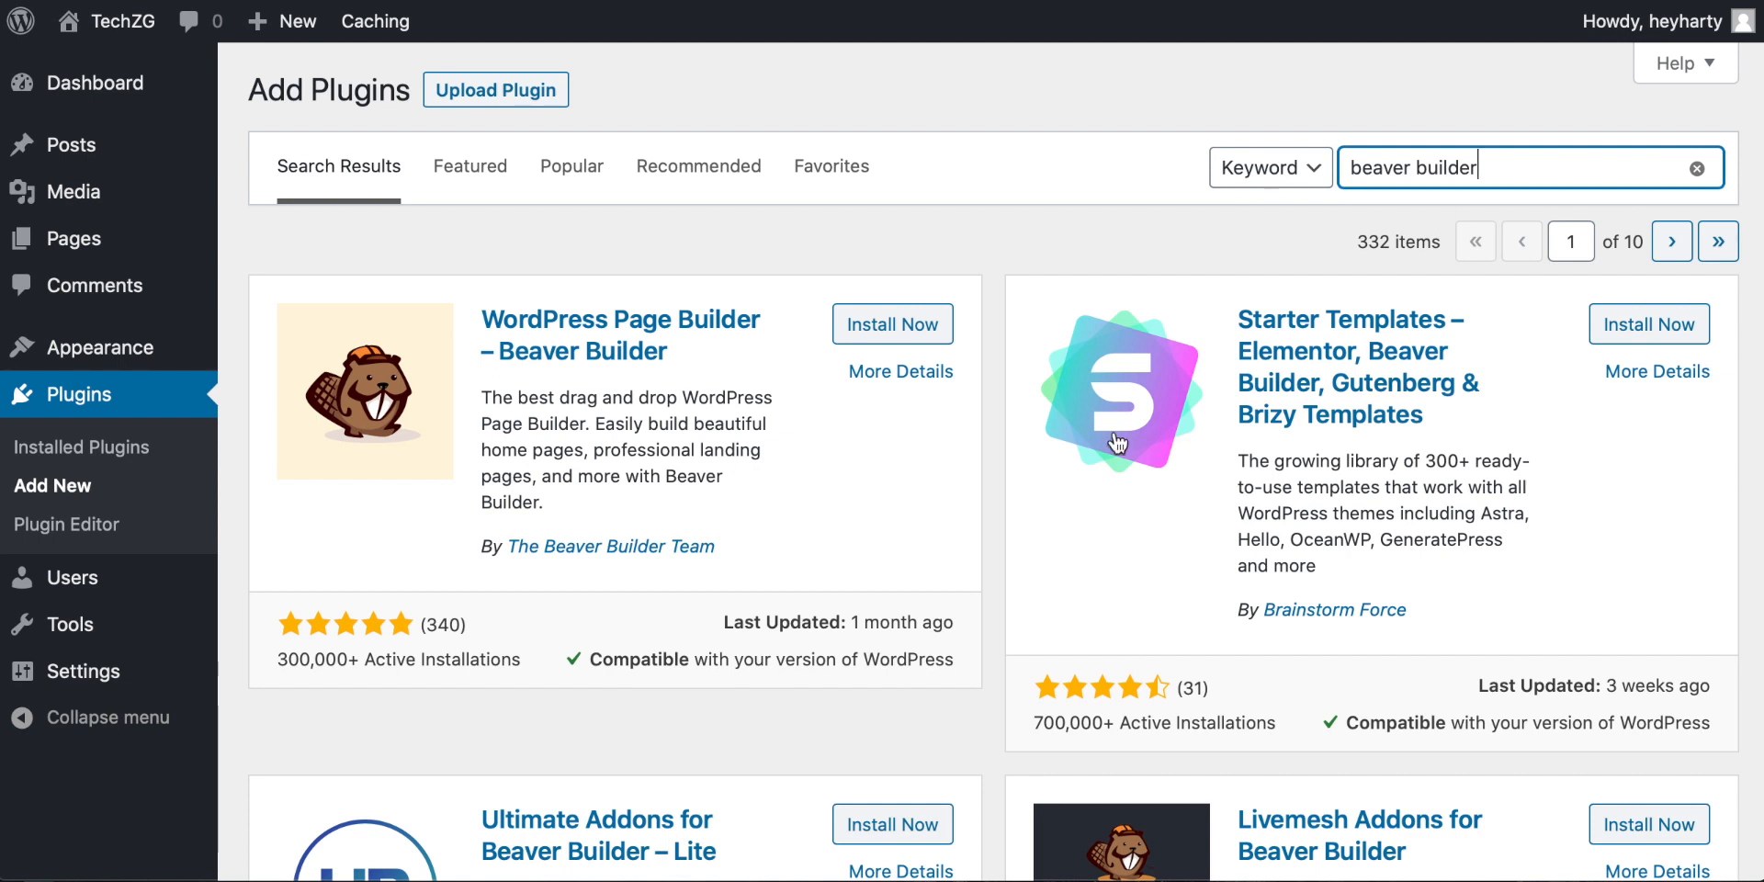
Install and activate the Starter Templates plugin by Brainstorm Force from the search results.
{"action": "scroll", "coordinate": [1113, 431], "scroll_direction": "down", "scroll_amount": 7}
{"action": "scroll", "coordinate": [985, 549], "scroll_direction": "up", "scroll_amount": 7}
{"action": "scroll", "coordinate": [987, 521], "scroll_direction": "down", "scroll_amount": 1}
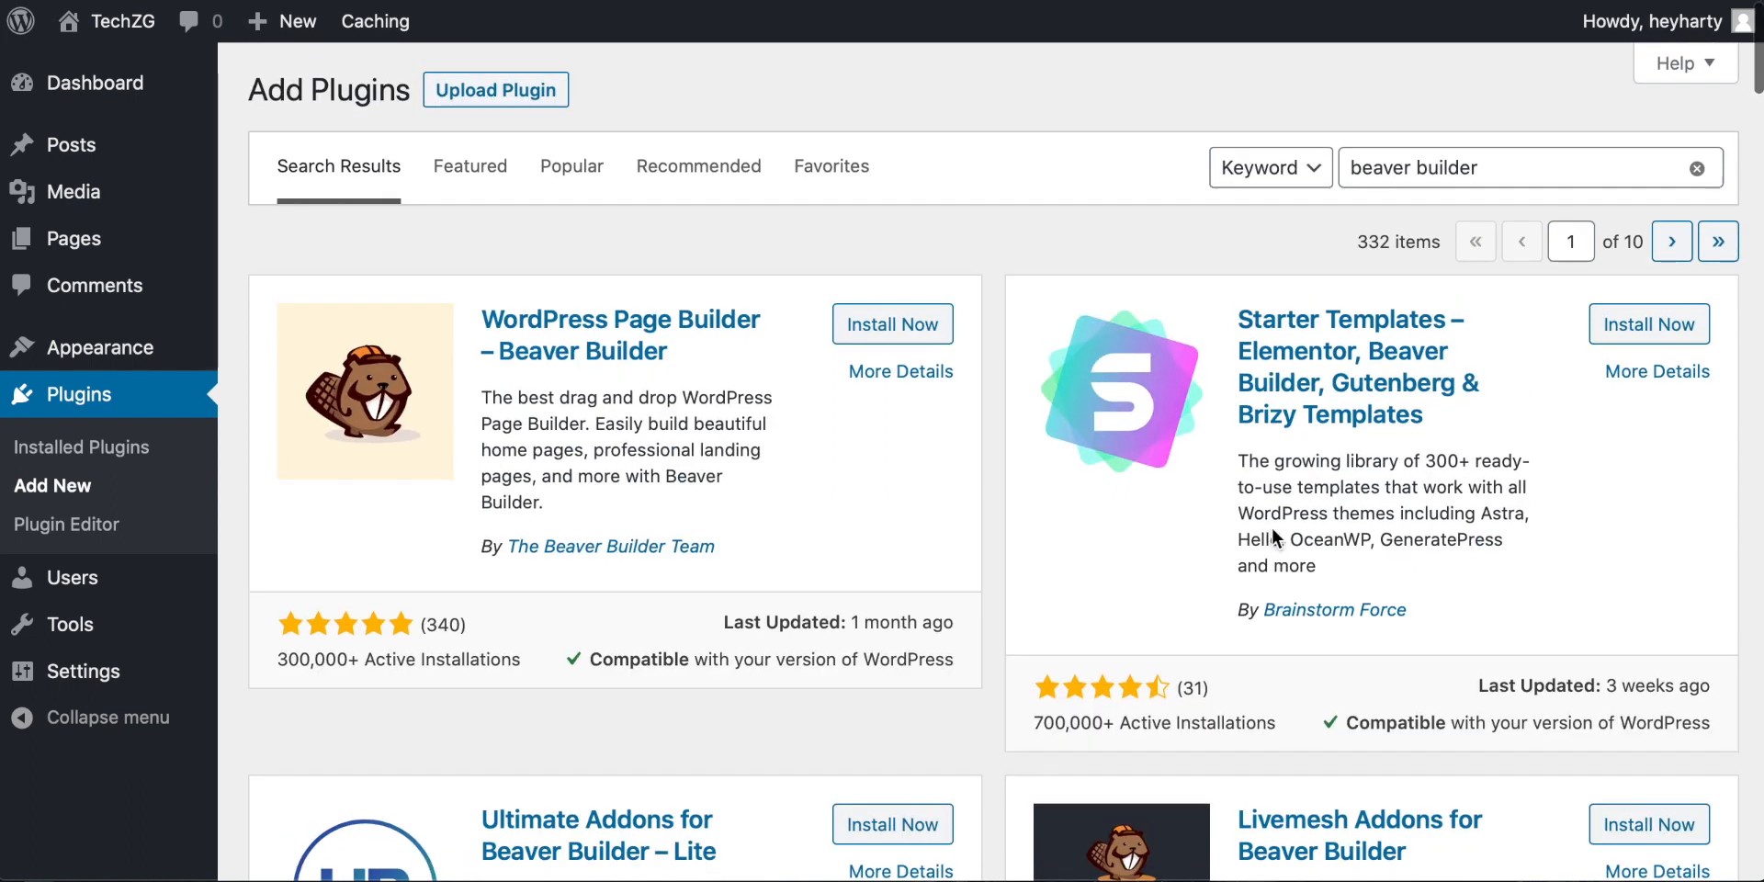
{"action": "scroll", "coordinate": [1271, 526], "scroll_direction": "up", "scroll_amount": 2}
{"action": "left_click", "coordinate": [1649, 335]}
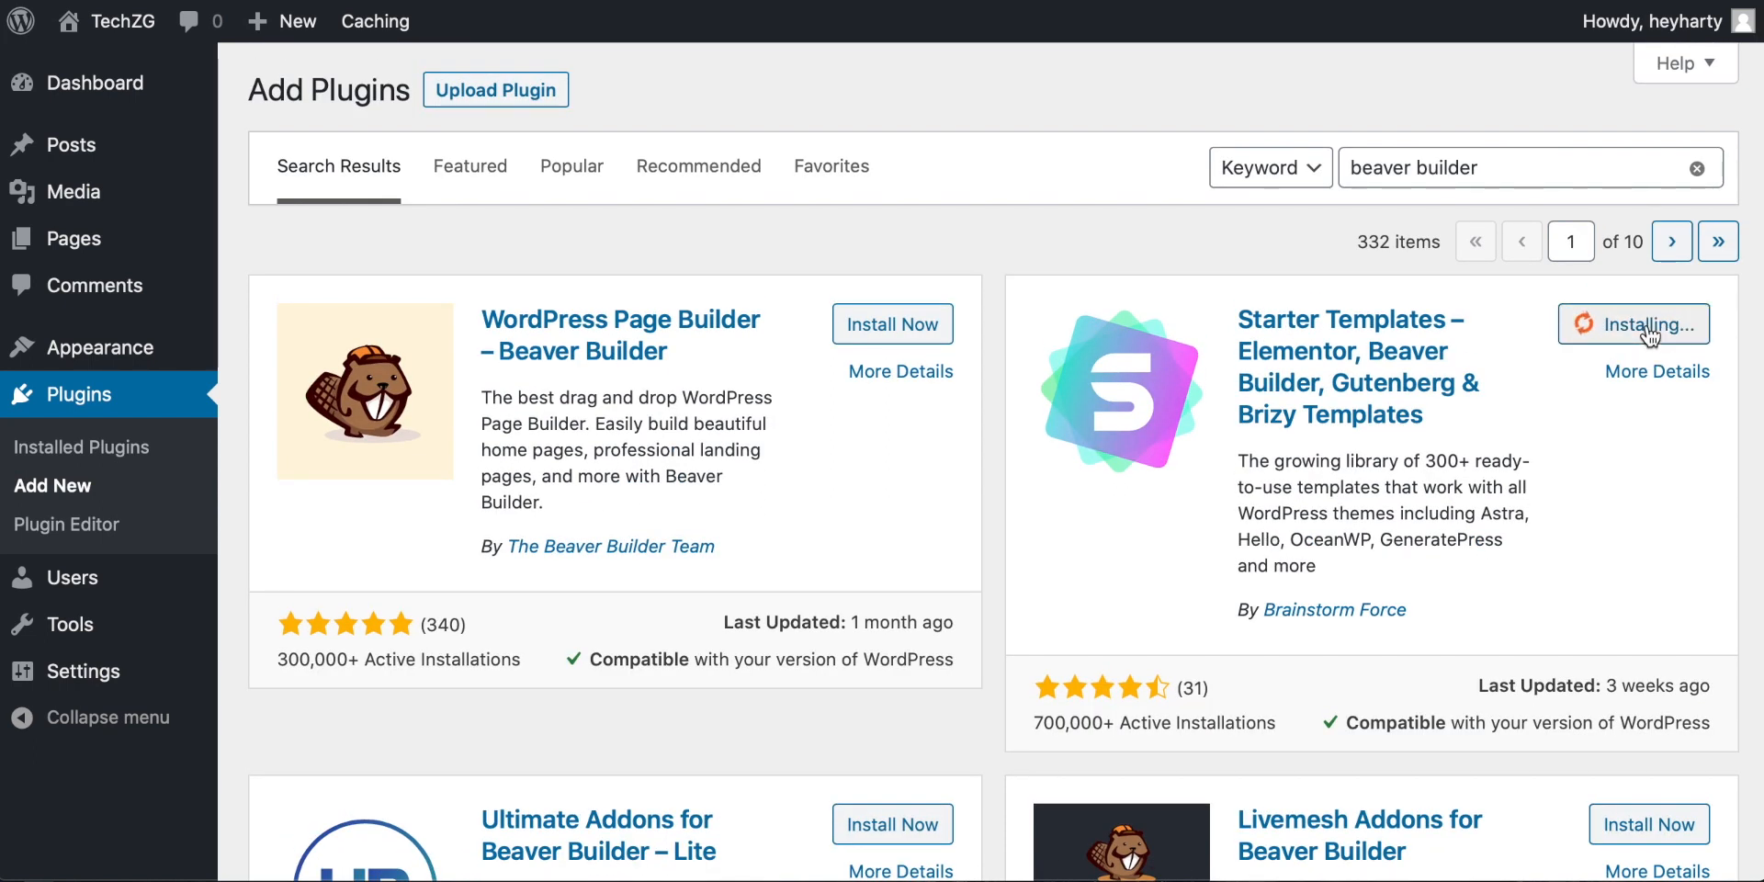
{"action": "left_click", "coordinate": [1661, 328]}
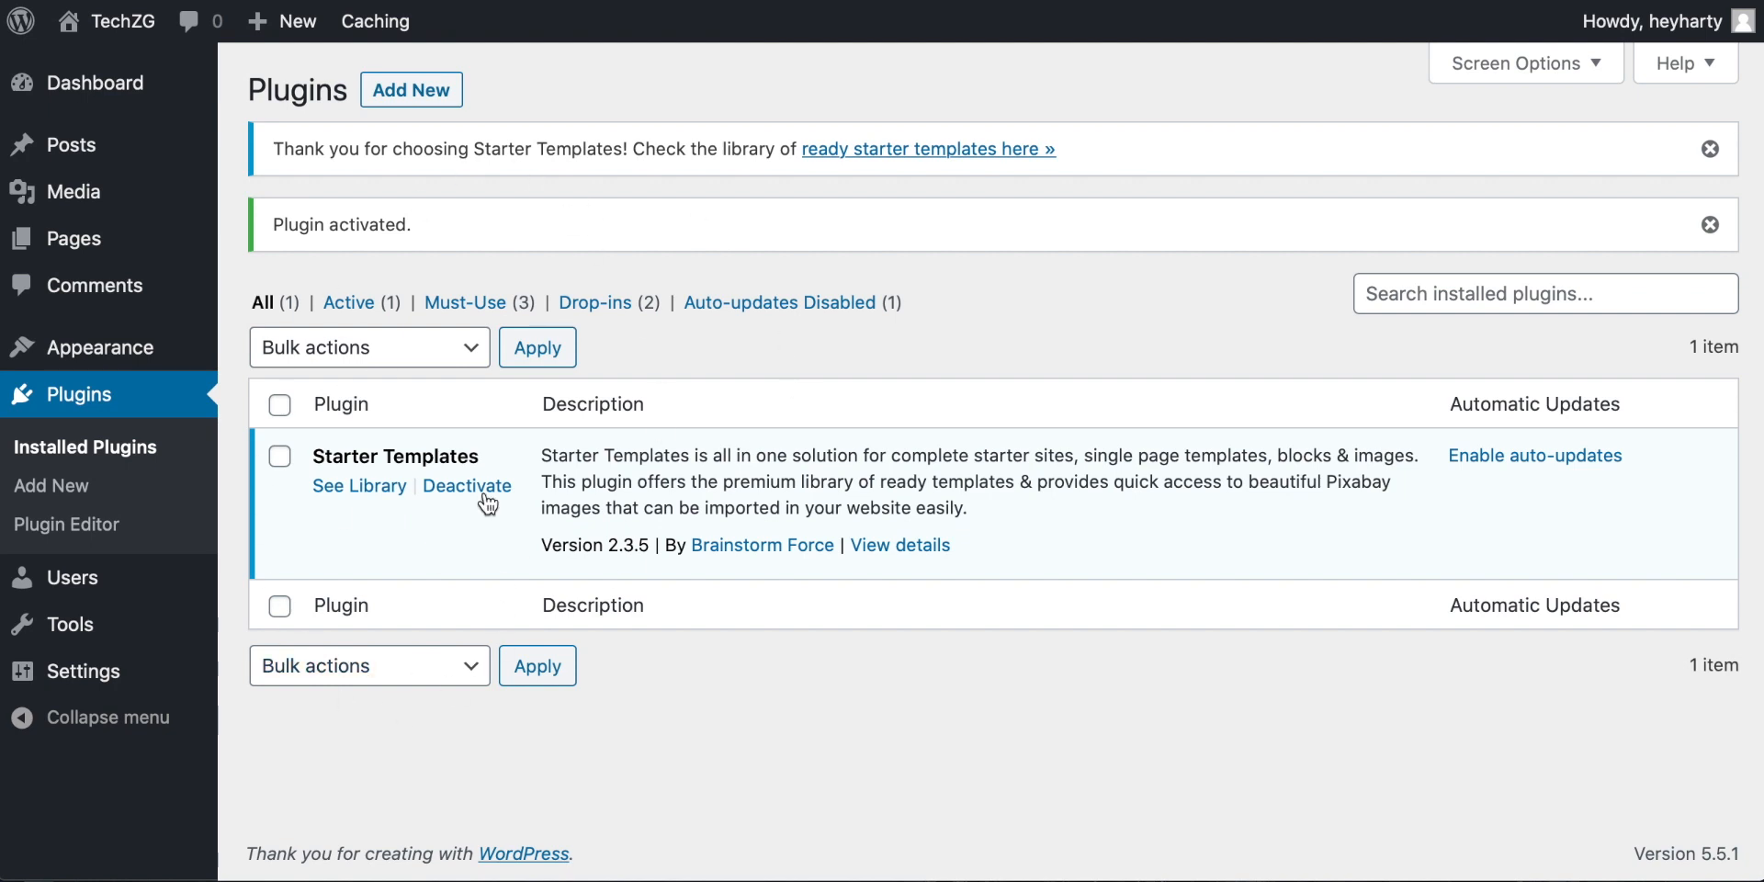
Open the Starter Templates library and check which page builders it offers, keeping Elementor.
{"action": "left_click", "coordinate": [362, 492]}
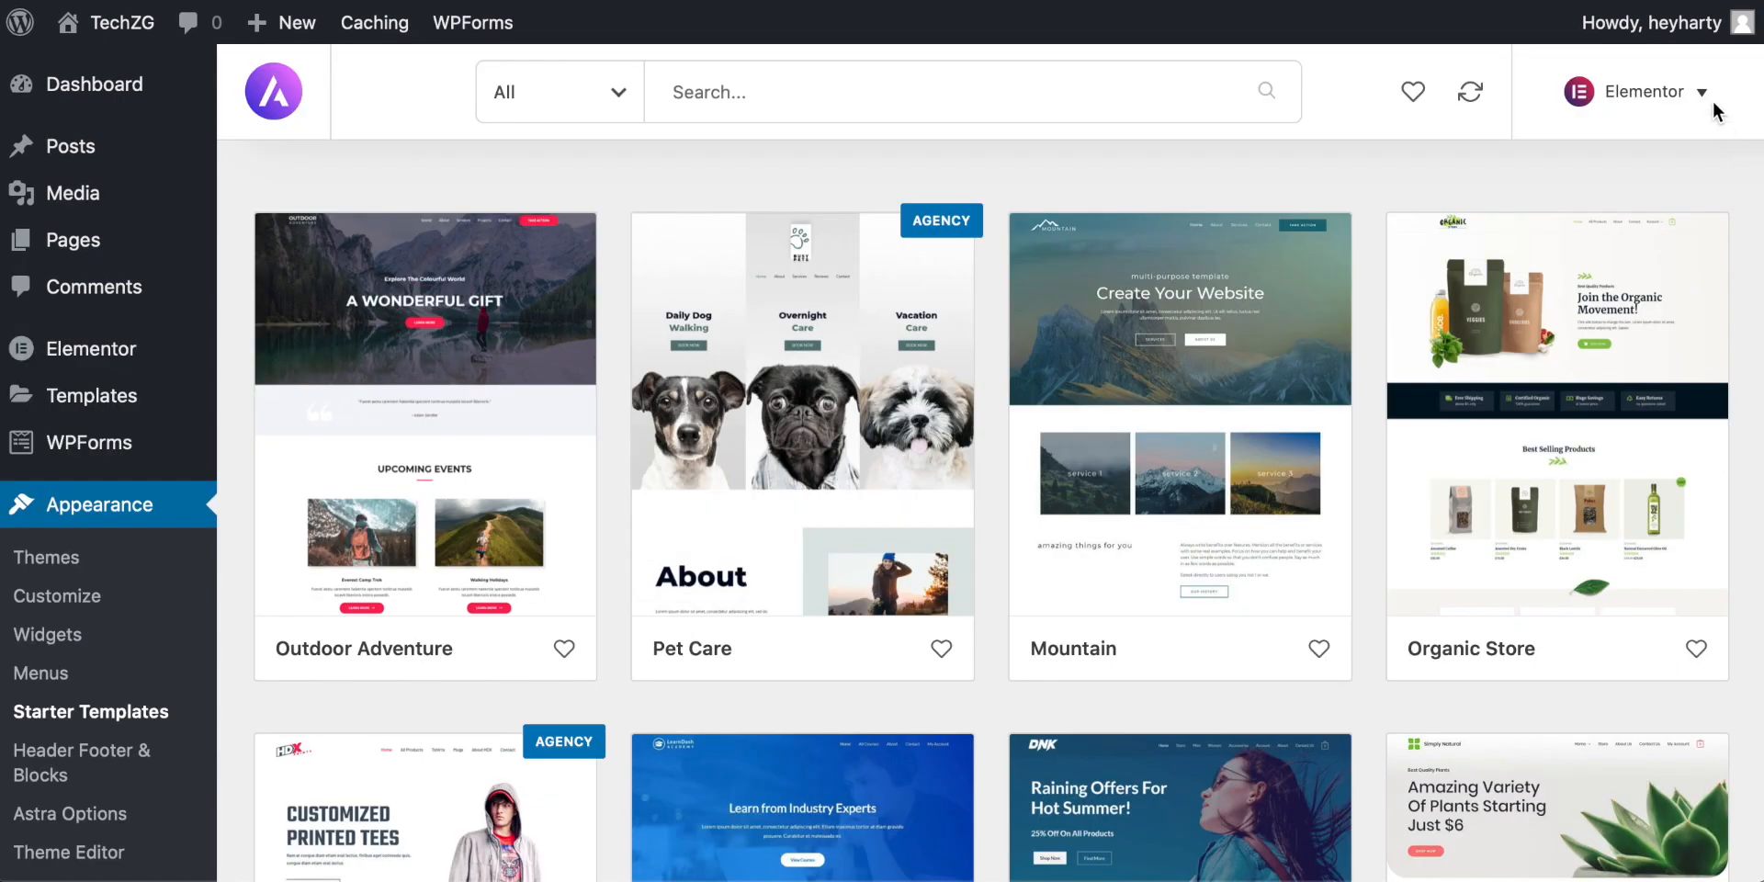
{"action": "left_click", "coordinate": [1701, 94]}
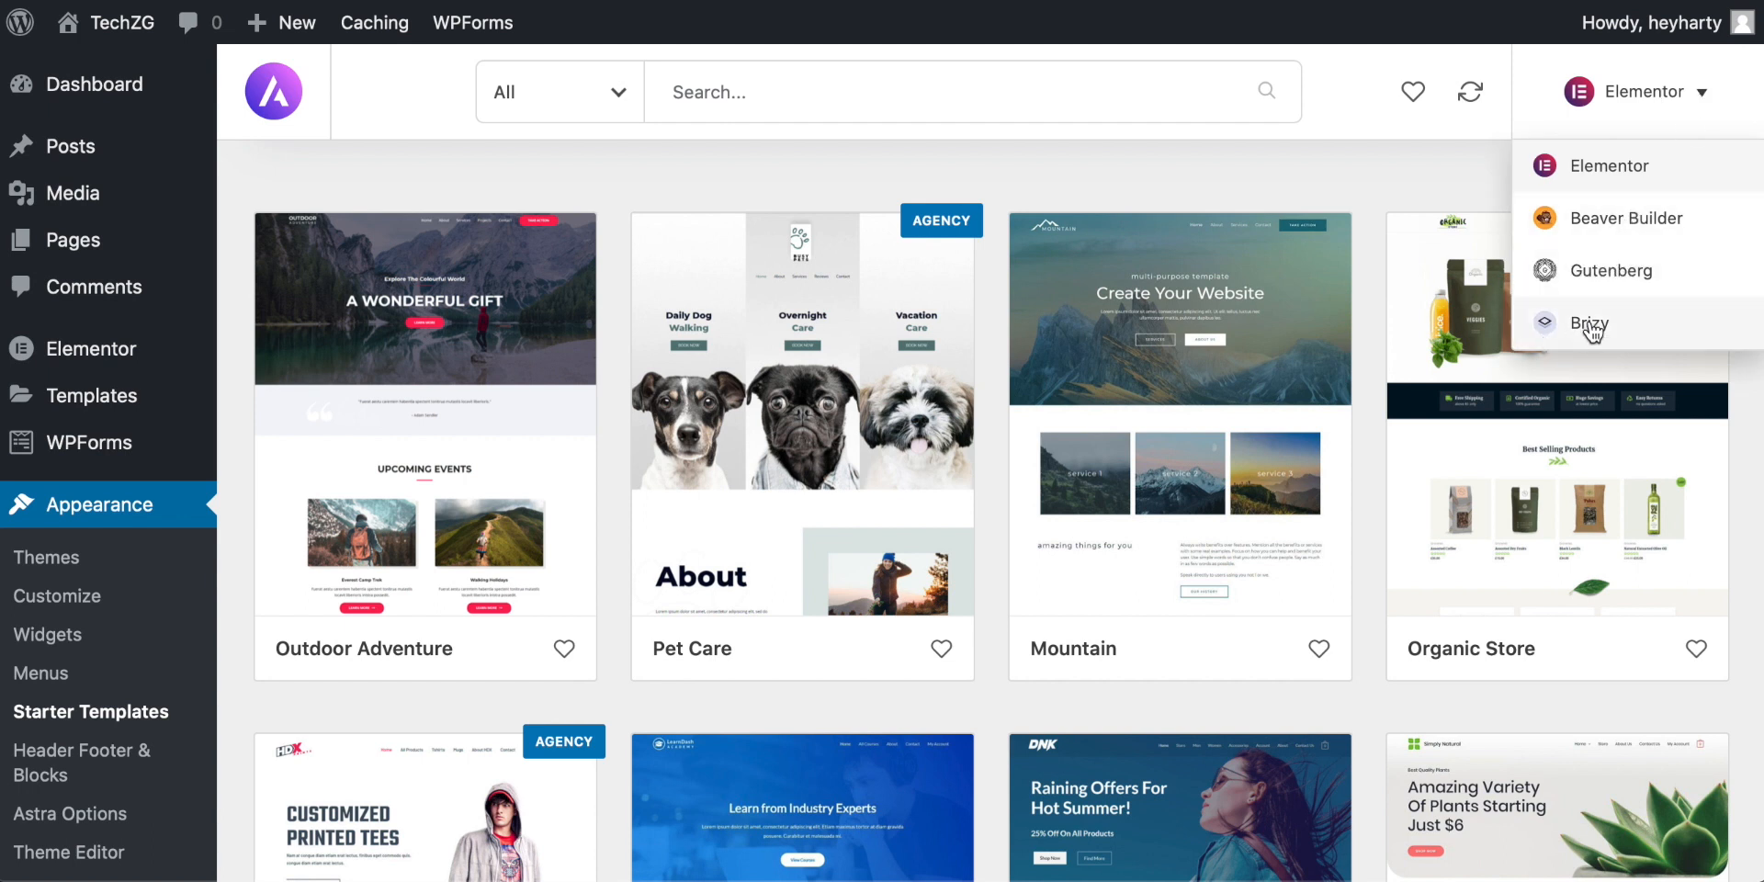
{"action": "left_click", "coordinate": [1378, 187]}
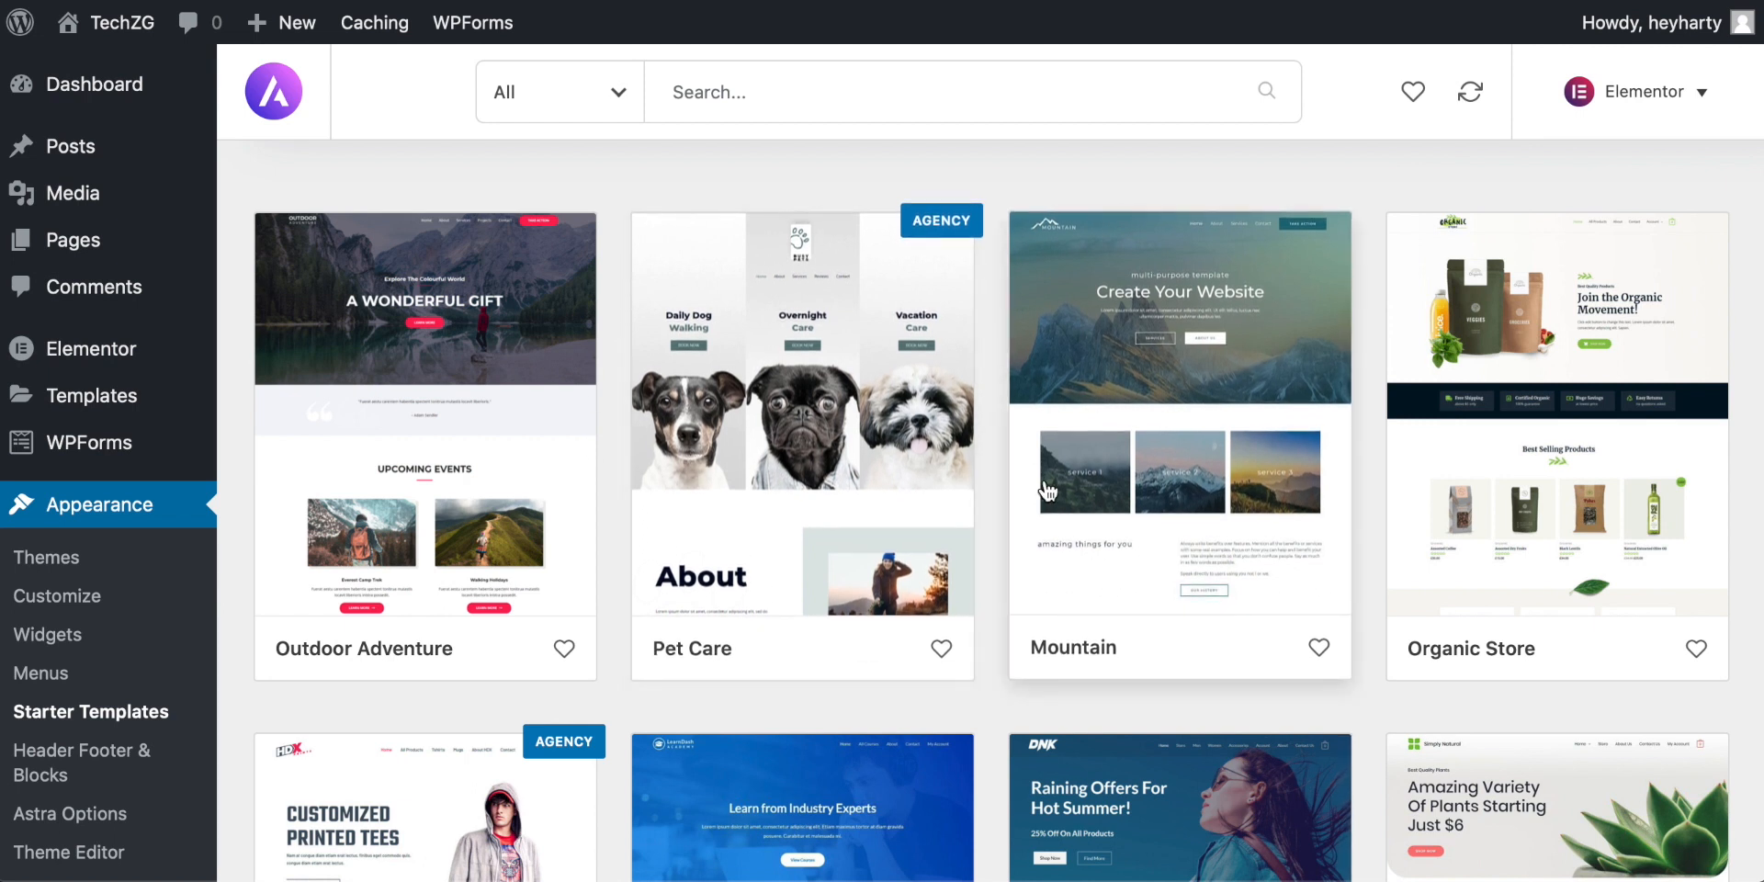
Filter the Elementor starter templates to show only the free ones.
{"action": "scroll", "coordinate": [648, 220], "scroll_direction": "down", "scroll_amount": 5}
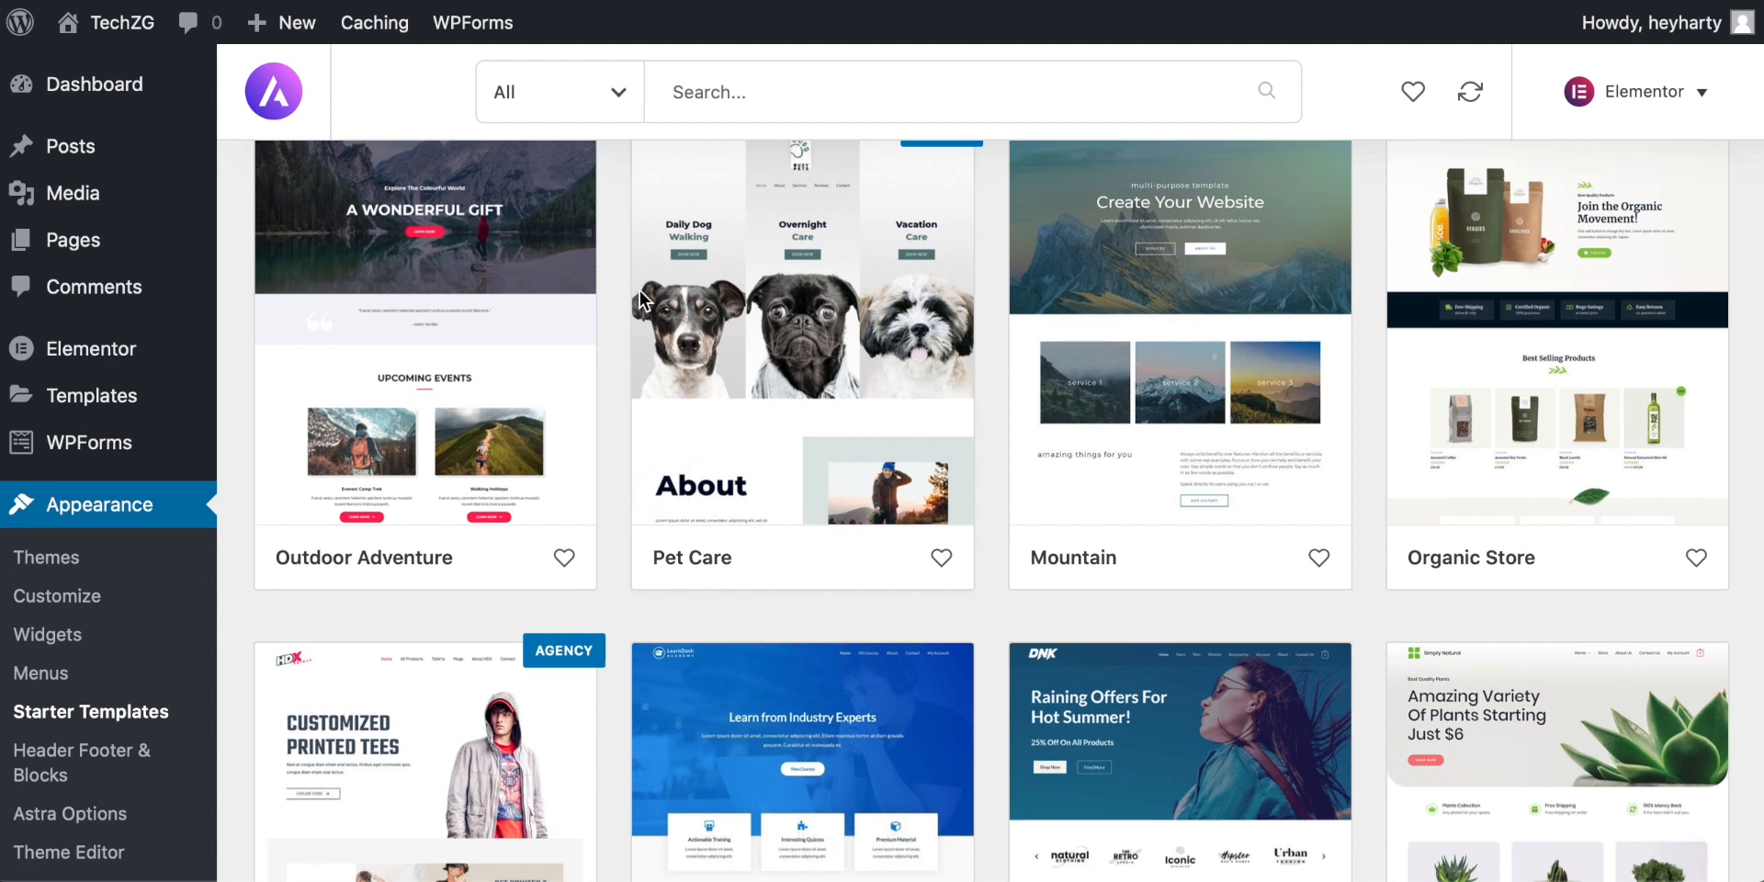
{"action": "scroll", "coordinate": [637, 288], "scroll_direction": "up", "scroll_amount": 5}
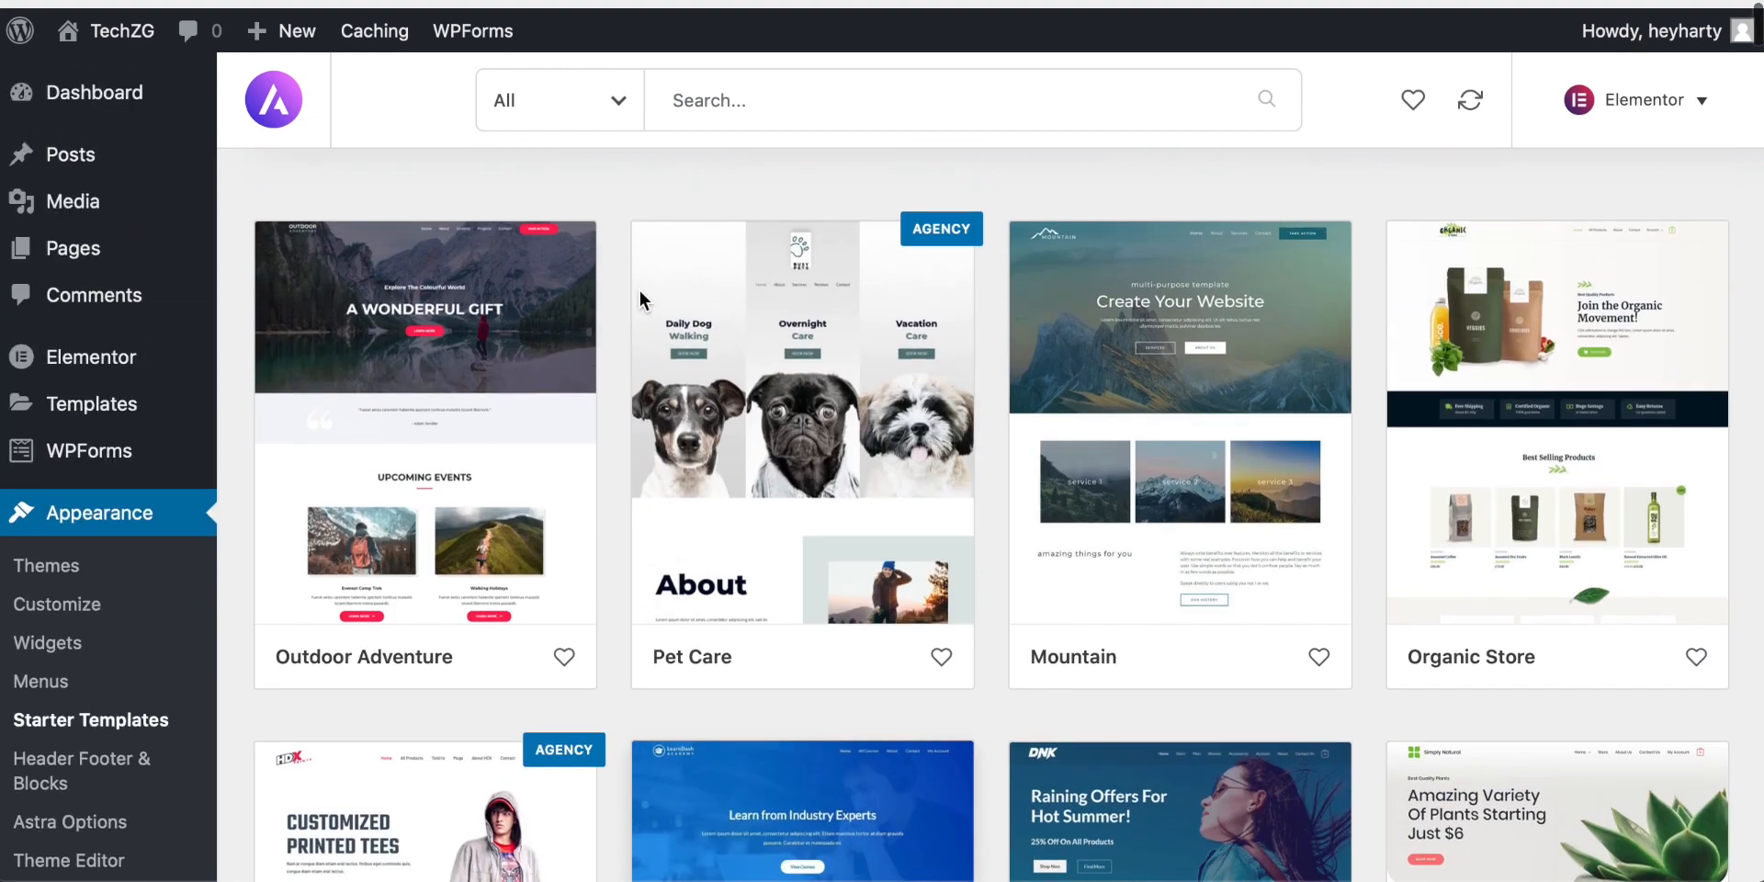
{"action": "left_click", "coordinate": [618, 102]}
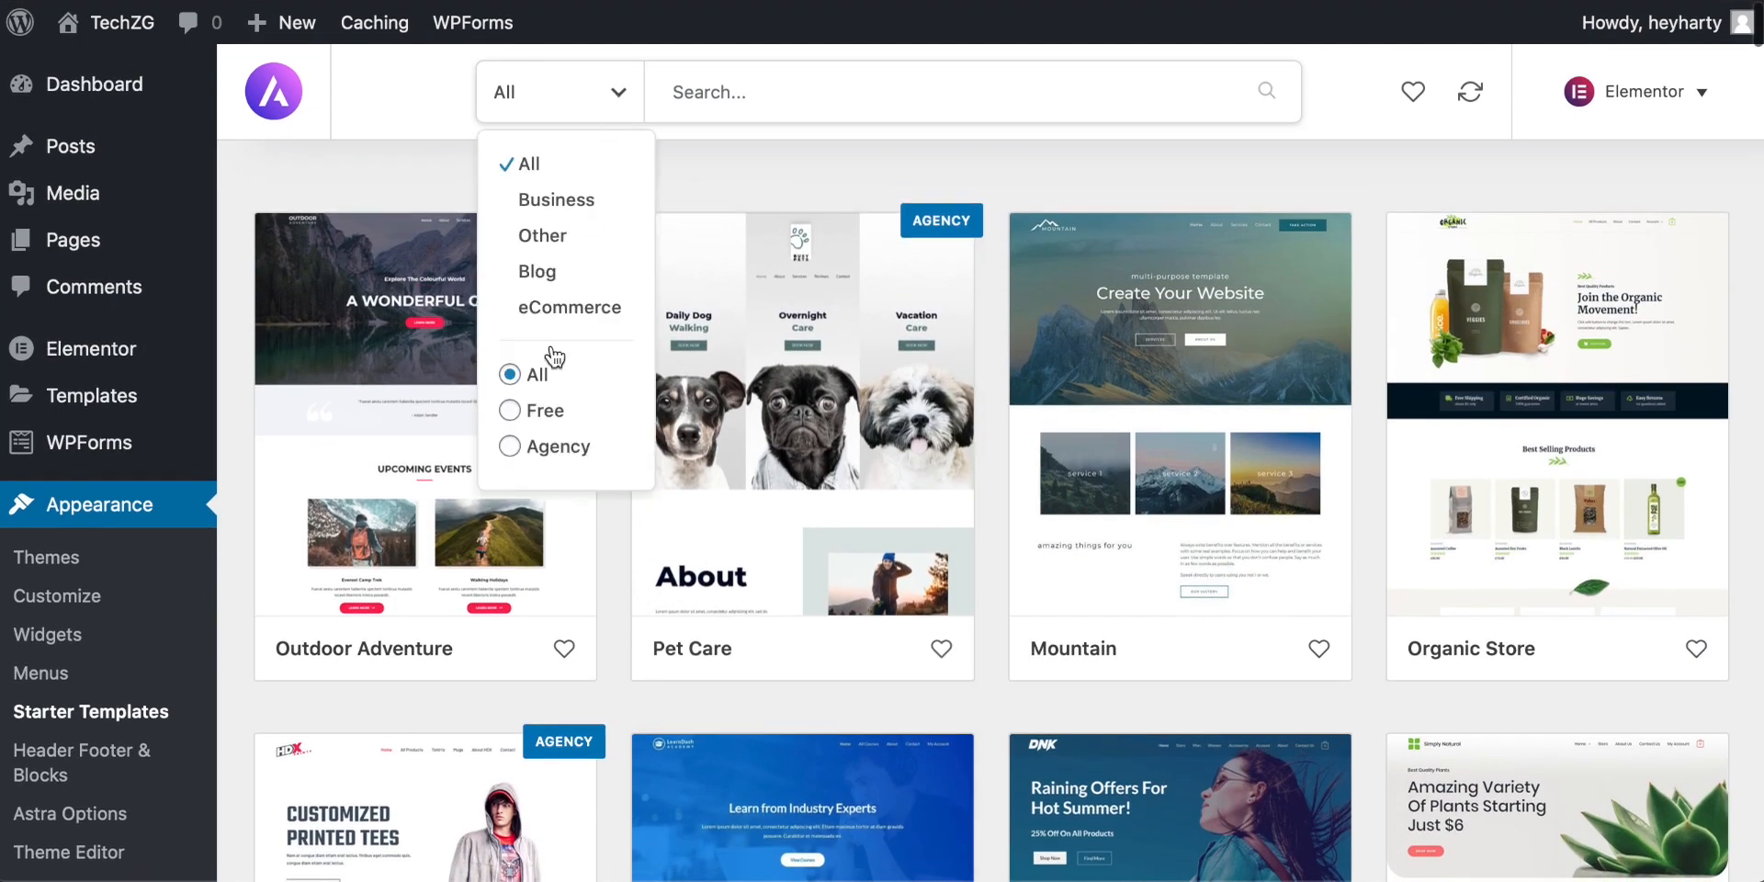
{"action": "left_click", "coordinate": [525, 411]}
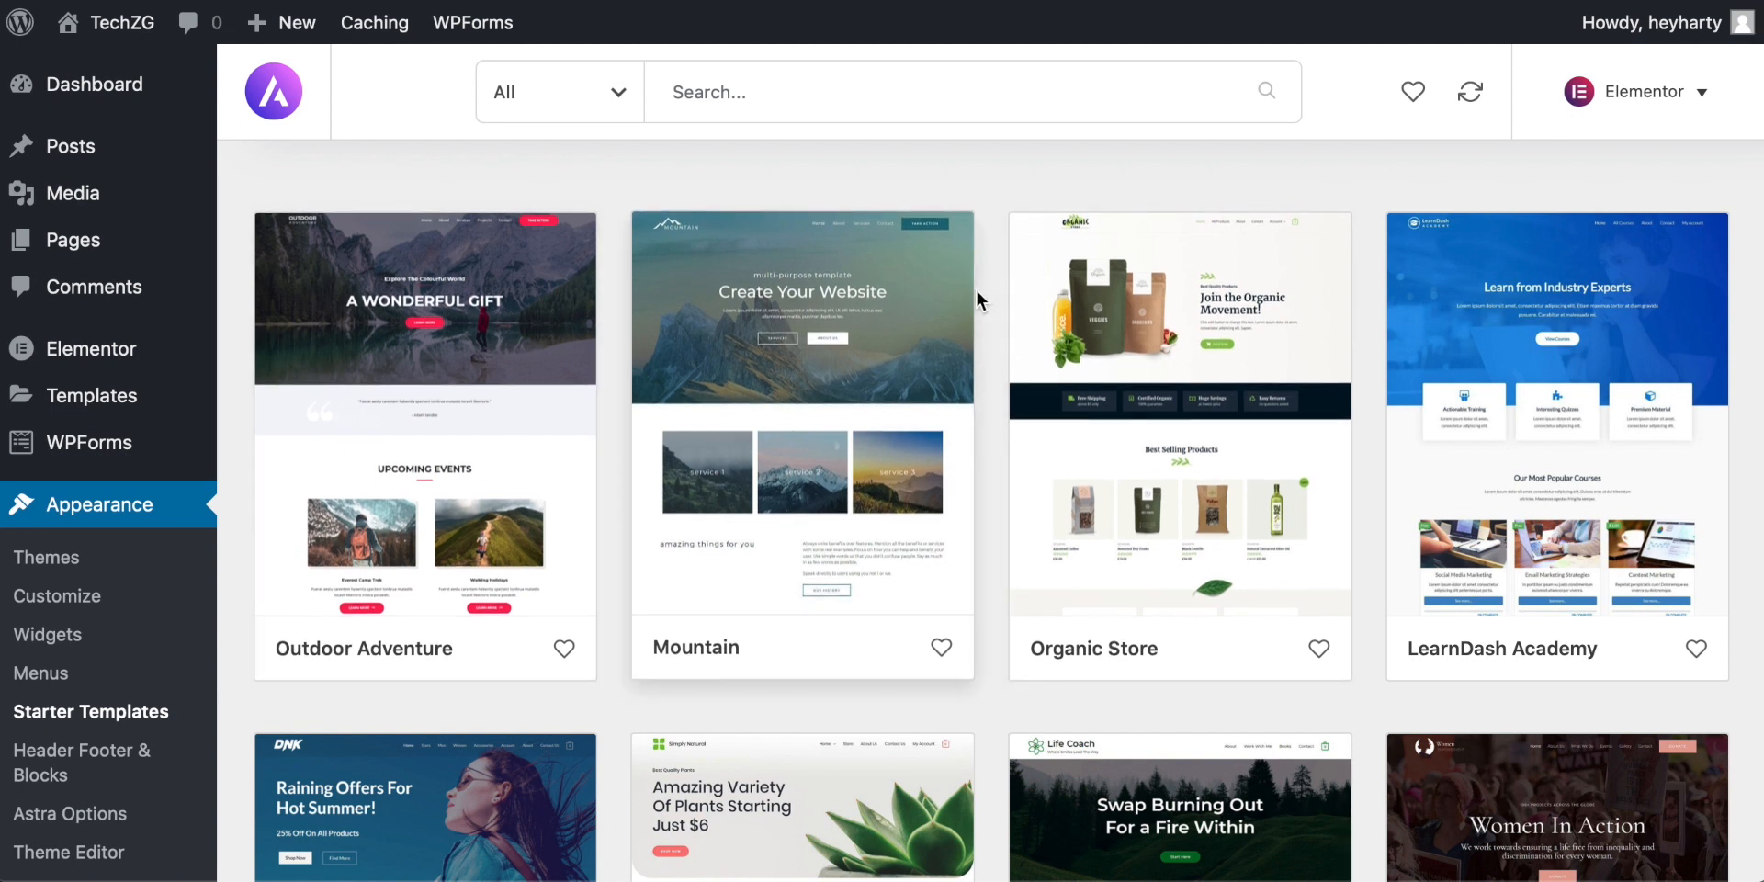
Browse the whole range of free Elementor site templates.
{"action": "scroll", "coordinate": [994, 290], "scroll_direction": "down", "scroll_amount": 9}
{"action": "scroll", "coordinate": [994, 290], "scroll_direction": "down", "scroll_amount": 20}
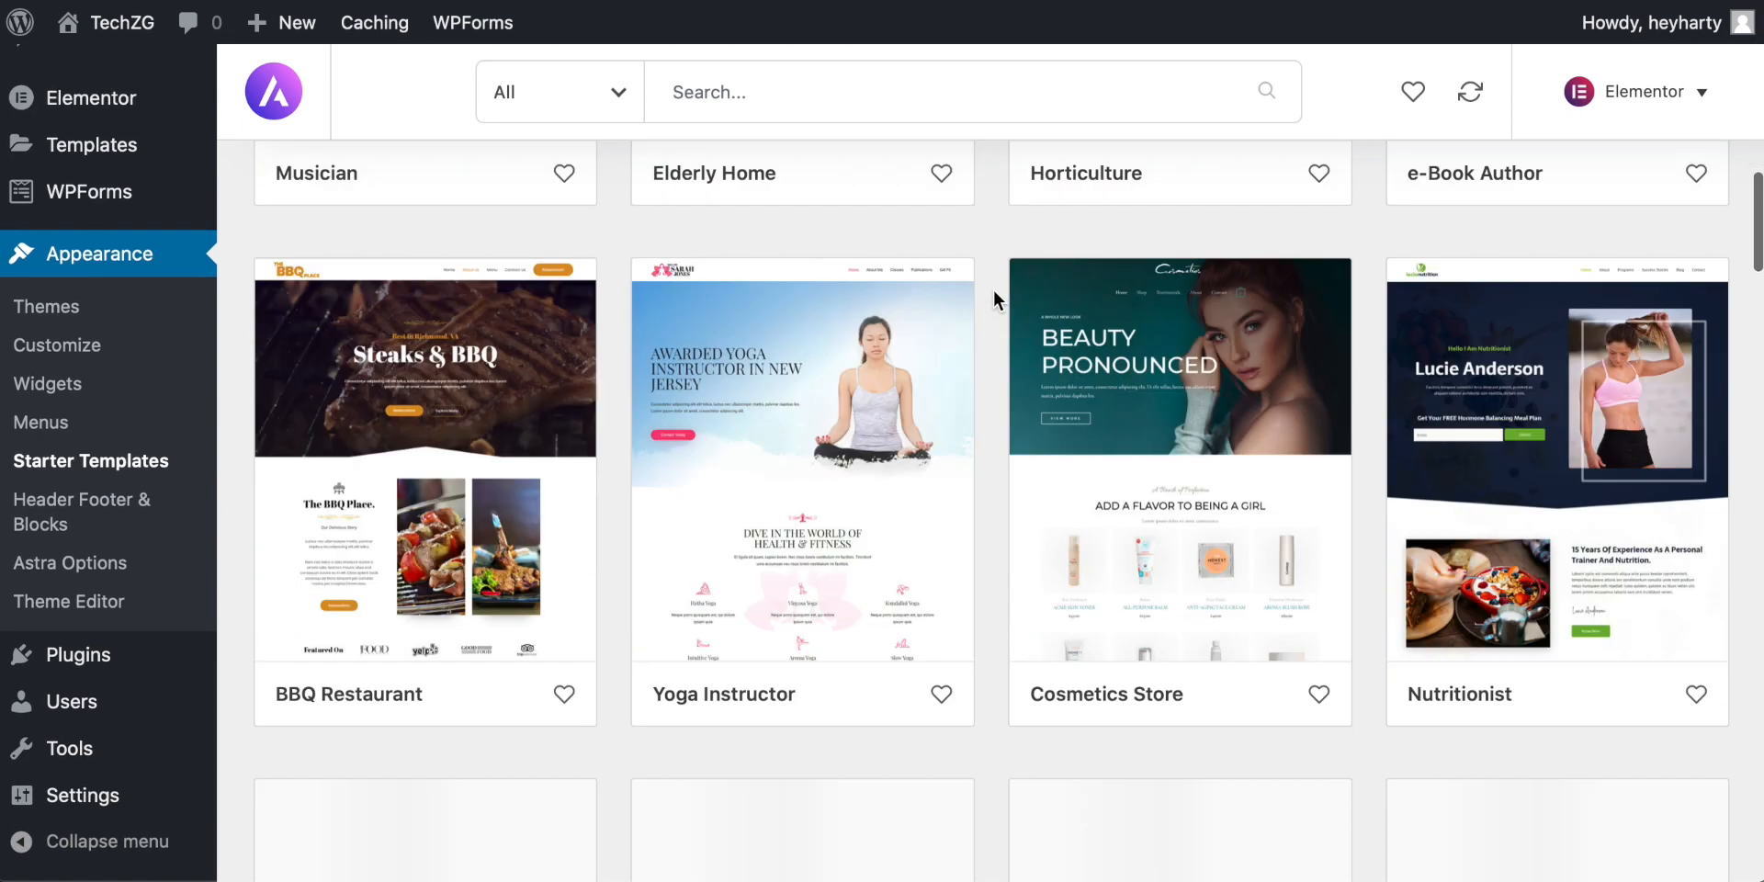
{"action": "scroll", "coordinate": [994, 290], "scroll_direction": "down", "scroll_amount": 20}
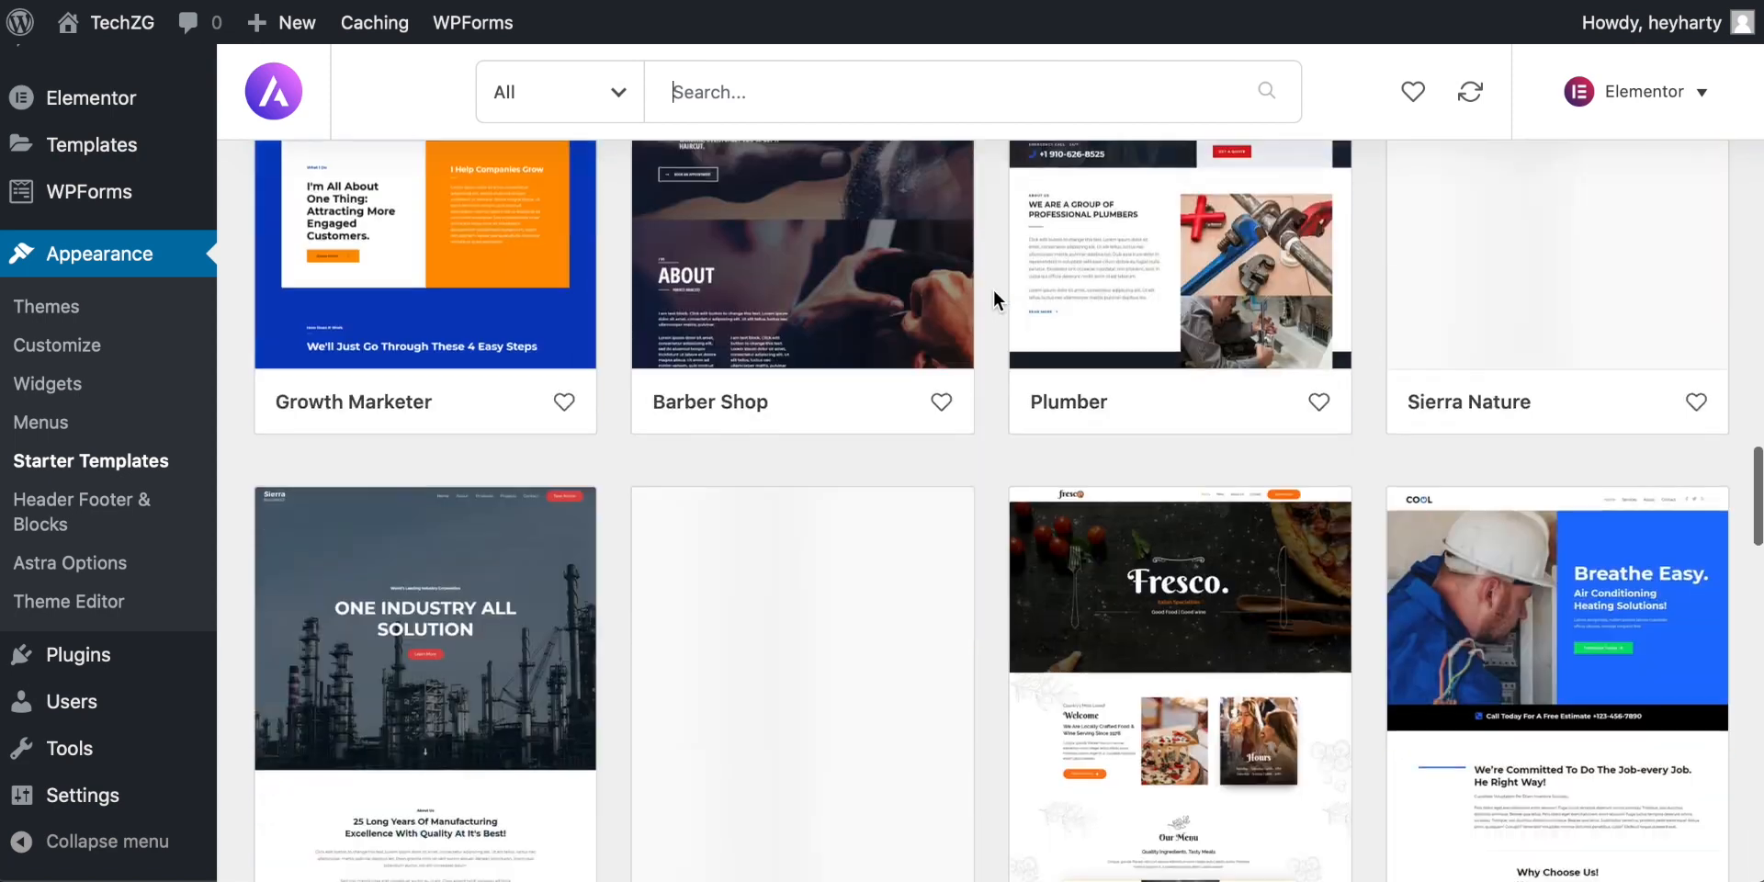
{"action": "scroll", "coordinate": [994, 289], "scroll_direction": "down", "scroll_amount": 10}
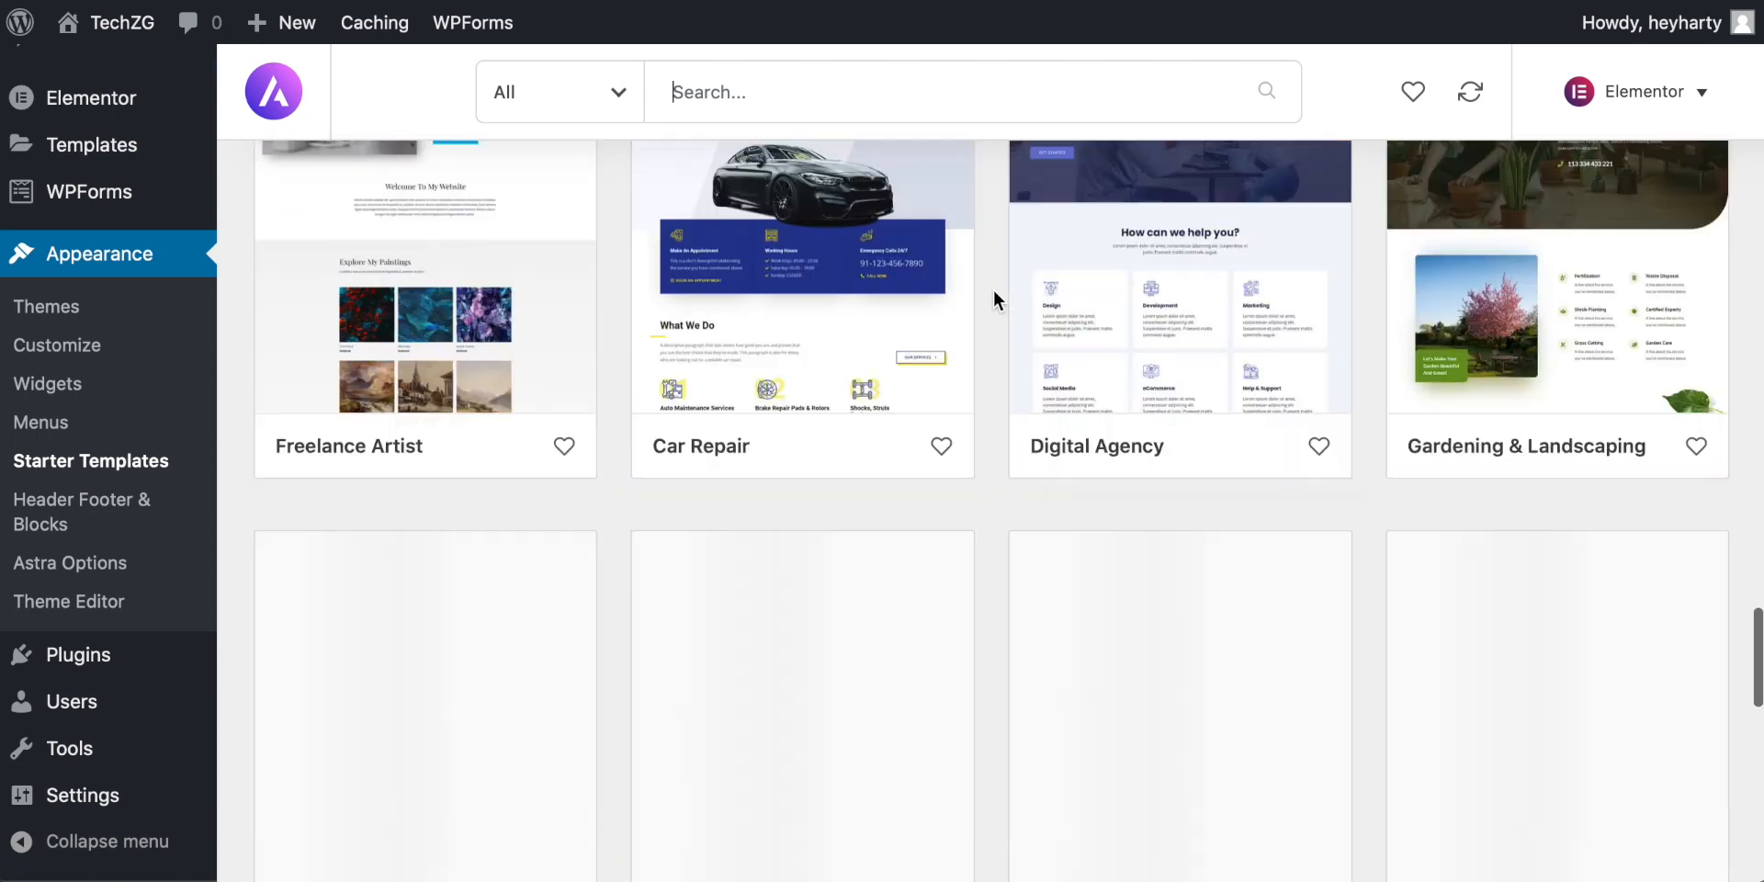
{"action": "scroll", "coordinate": [993, 289], "scroll_direction": "down", "scroll_amount": 10}
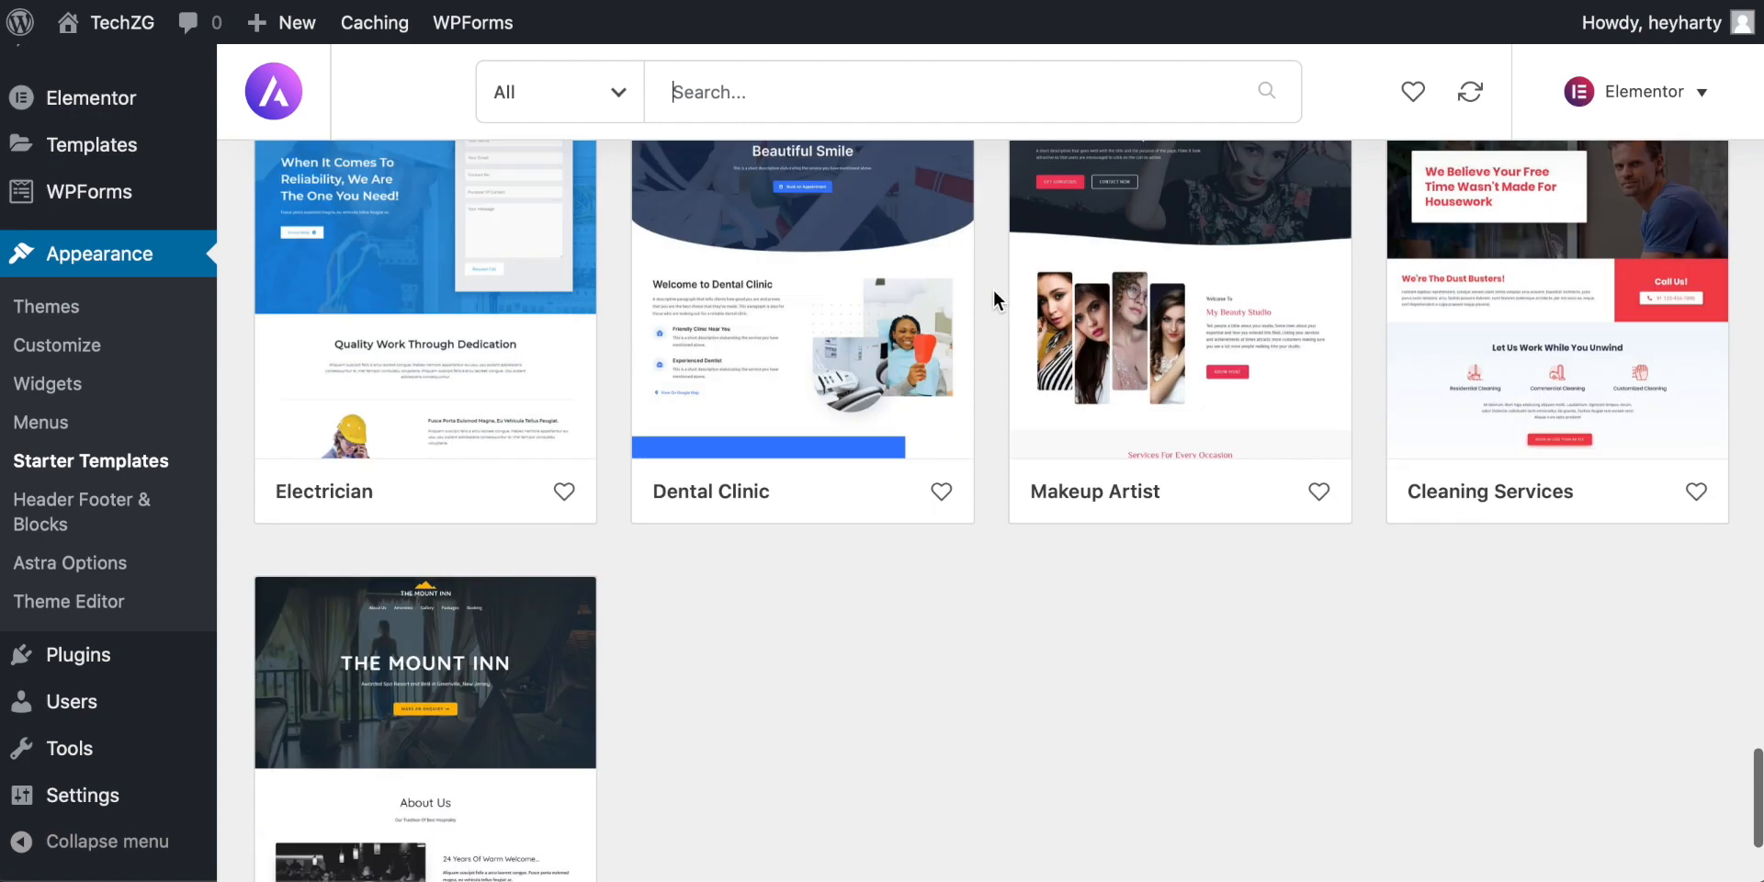
{"action": "scroll", "coordinate": [993, 289], "scroll_direction": "up", "scroll_amount": 20}
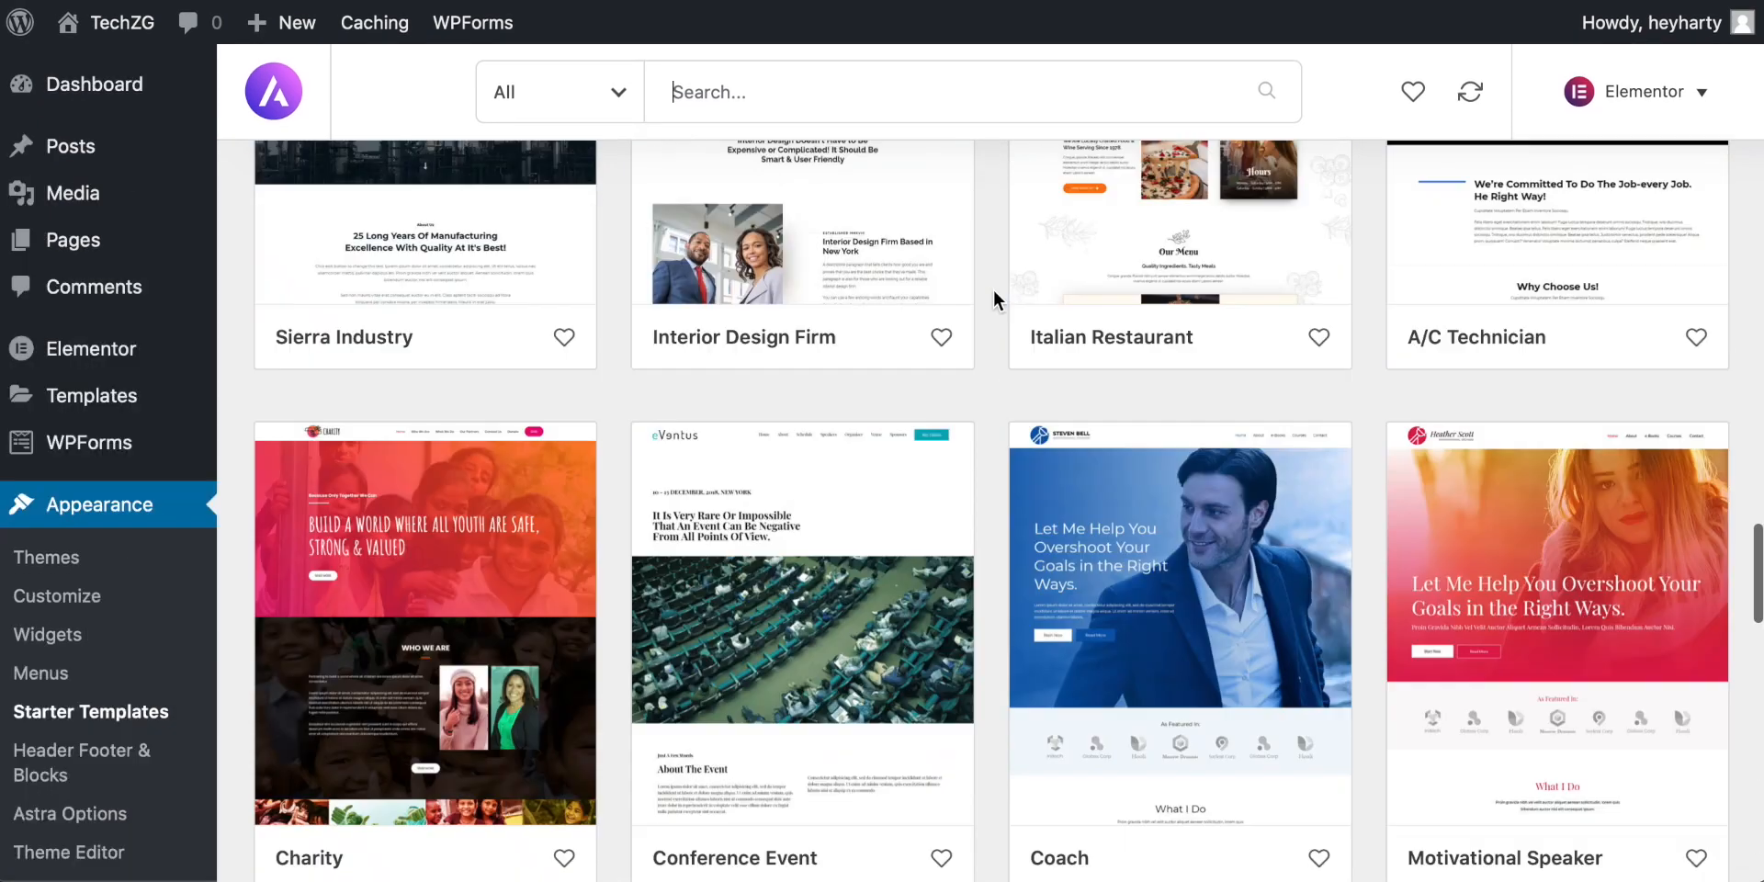
{"action": "scroll", "coordinate": [994, 290], "scroll_direction": "down", "scroll_amount": 3}
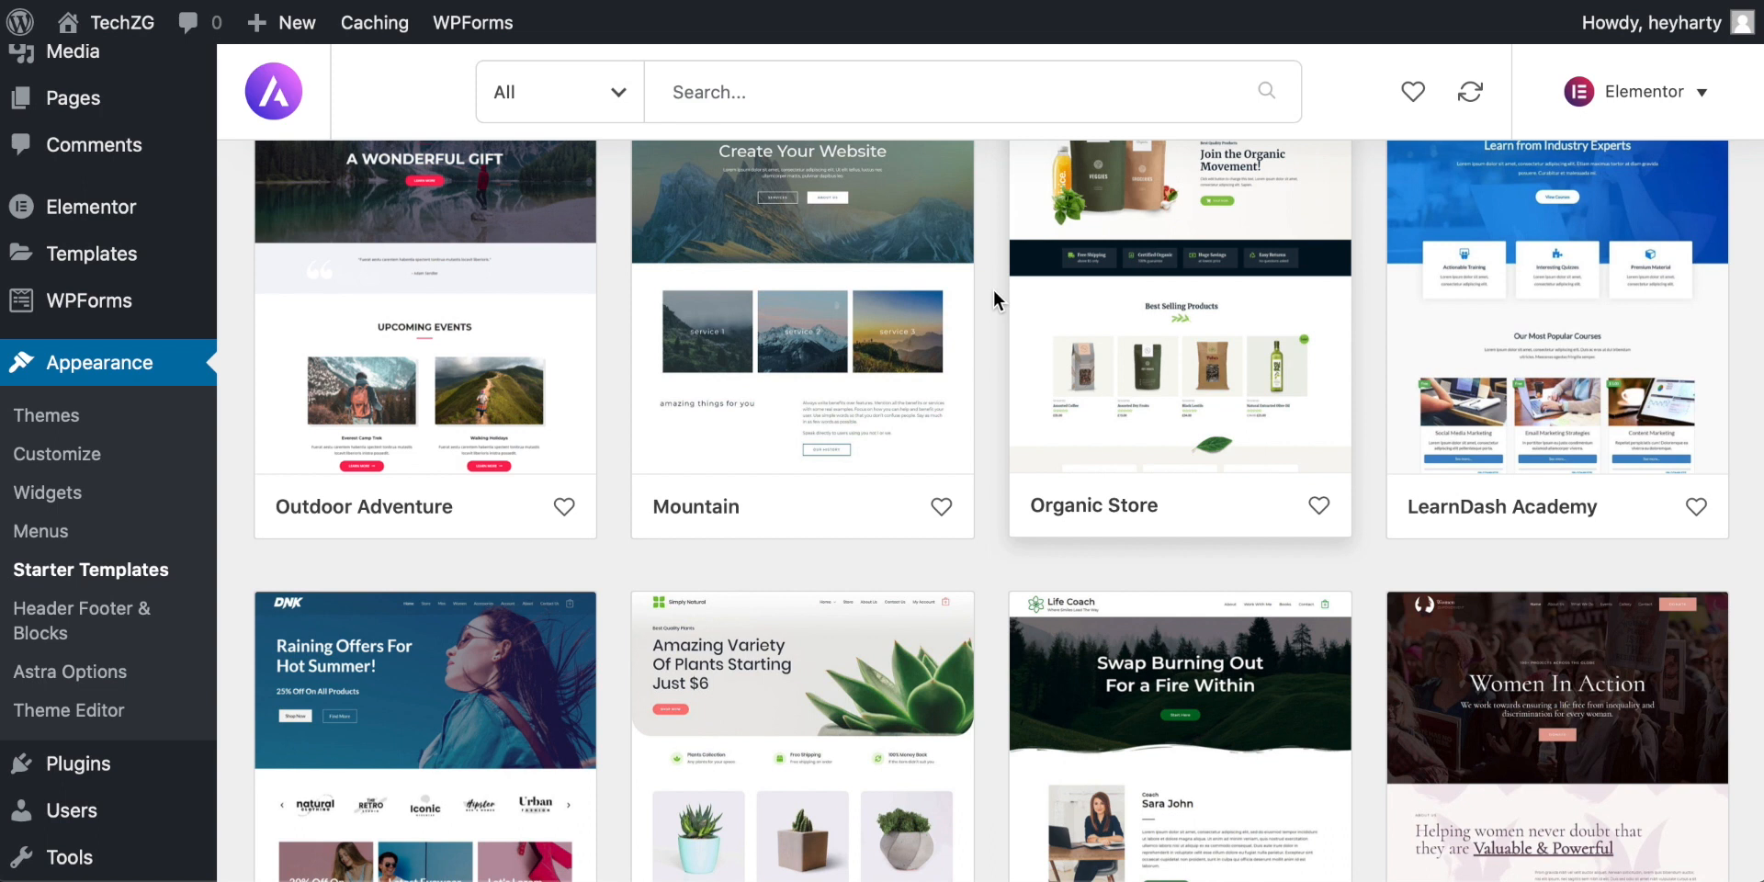
{"action": "scroll", "coordinate": [994, 289], "scroll_direction": "down", "scroll_amount": 3}
{"action": "scroll", "coordinate": [994, 290], "scroll_direction": "down", "scroll_amount": 4}
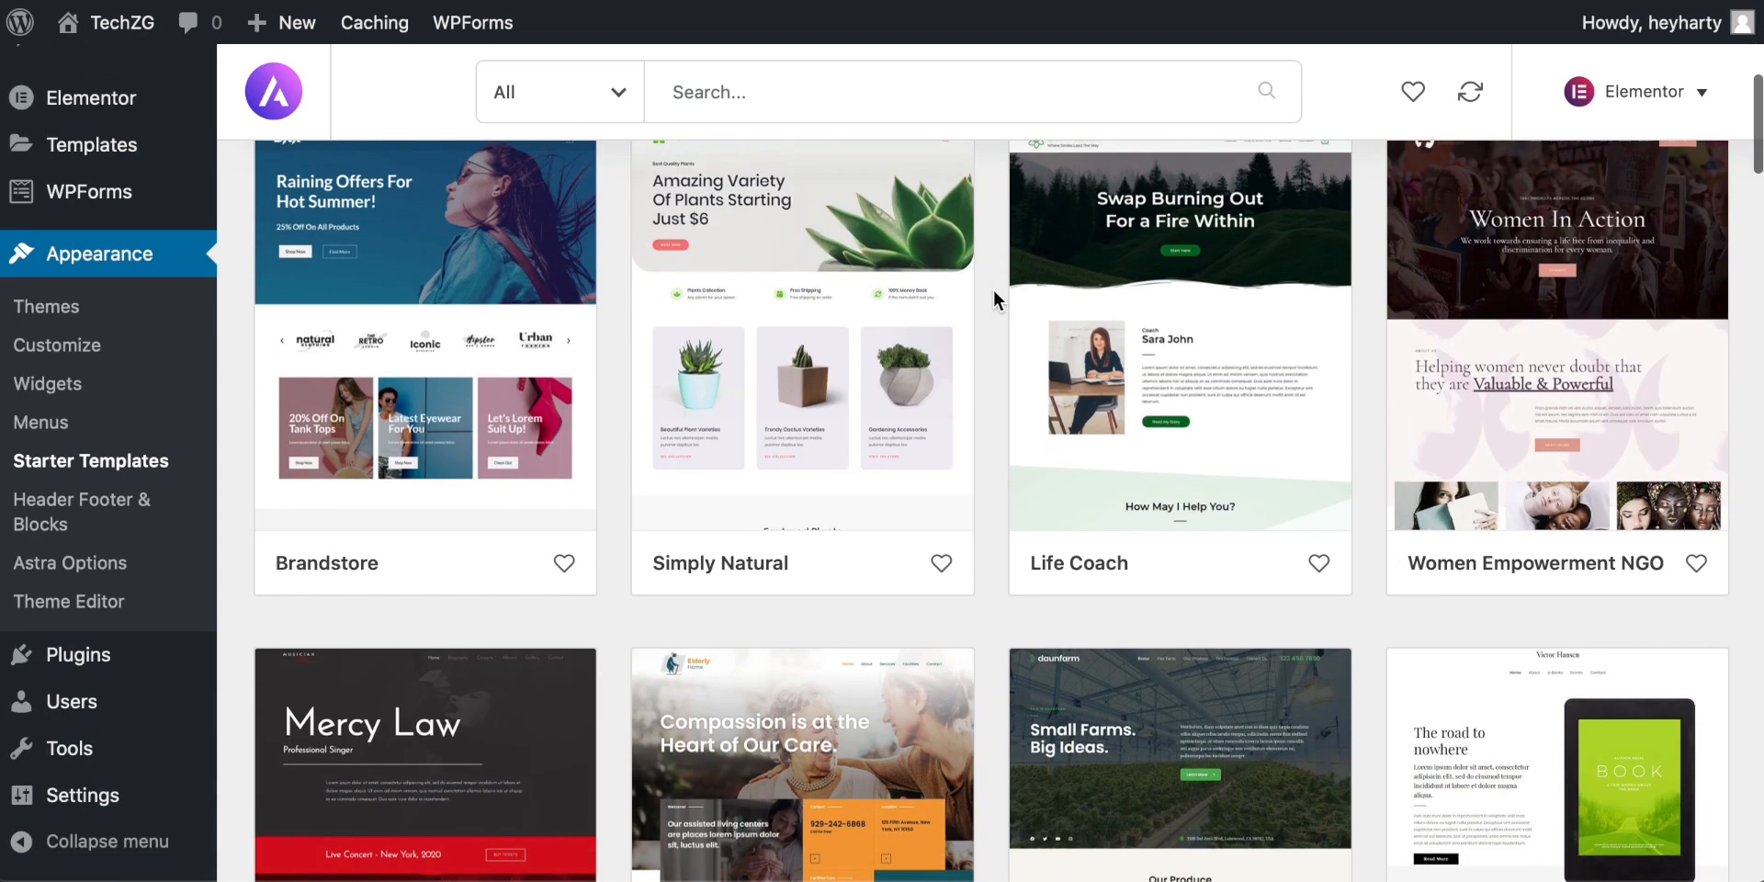
{"action": "scroll", "coordinate": [994, 290], "scroll_direction": "down", "scroll_amount": 6}
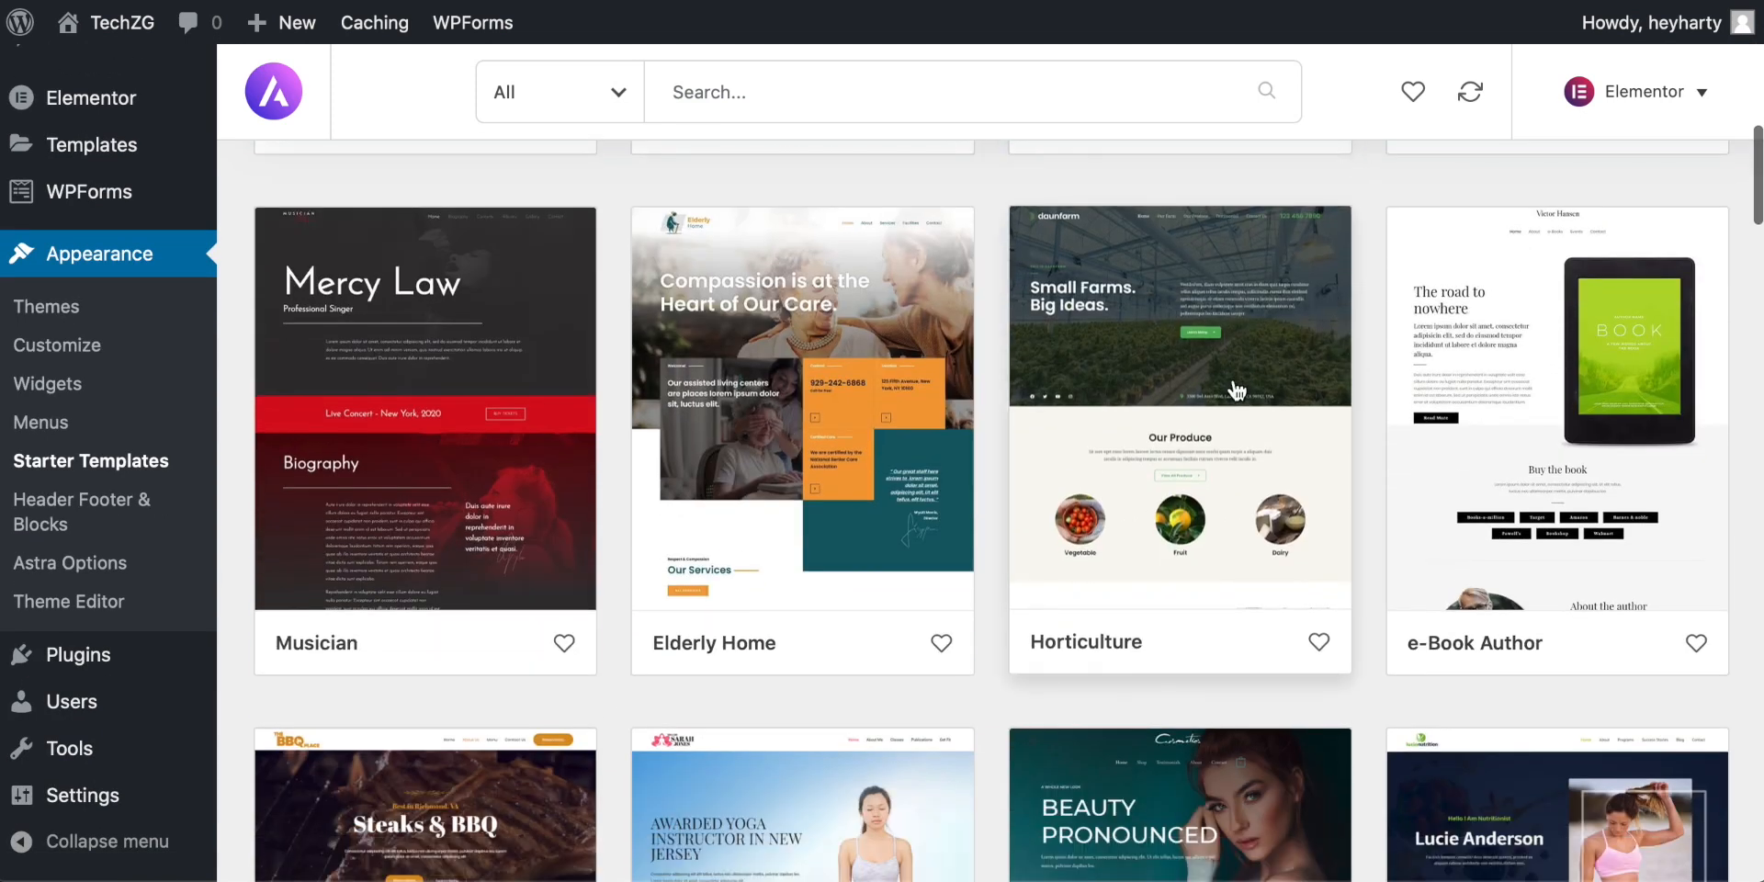
Open the Horticulture template and preview its Contact Us, Home, Our Farm and Our Produce pages.
{"action": "left_click", "coordinate": [1237, 392]}
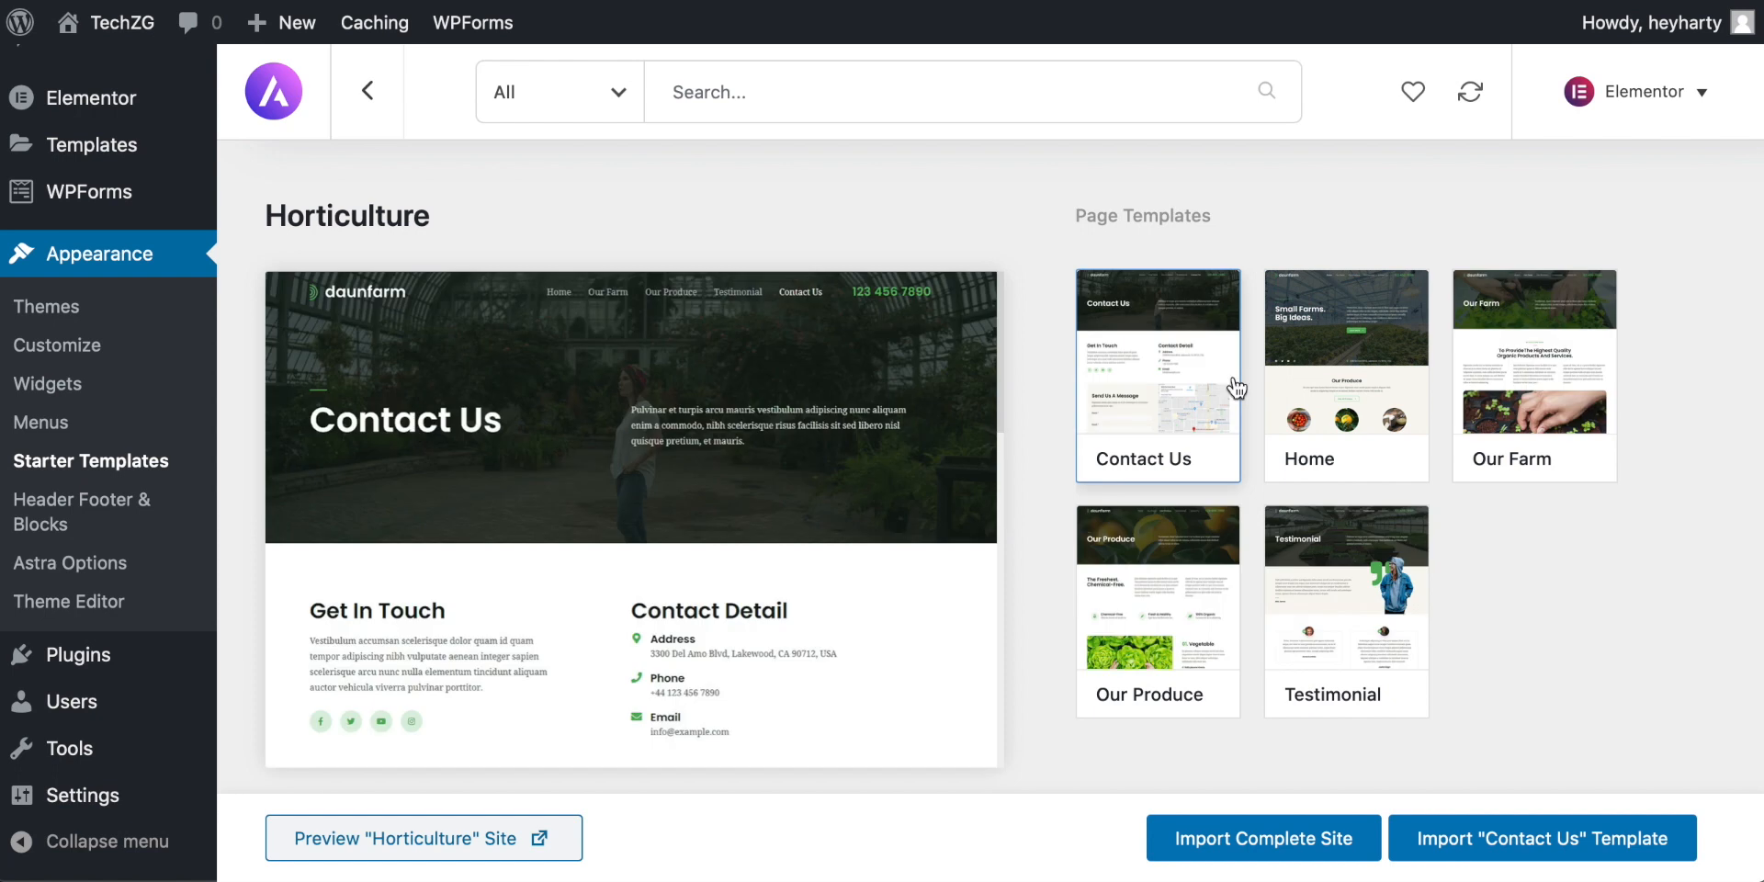
{"action": "scroll", "coordinate": [808, 430], "scroll_direction": "down", "scroll_amount": 3}
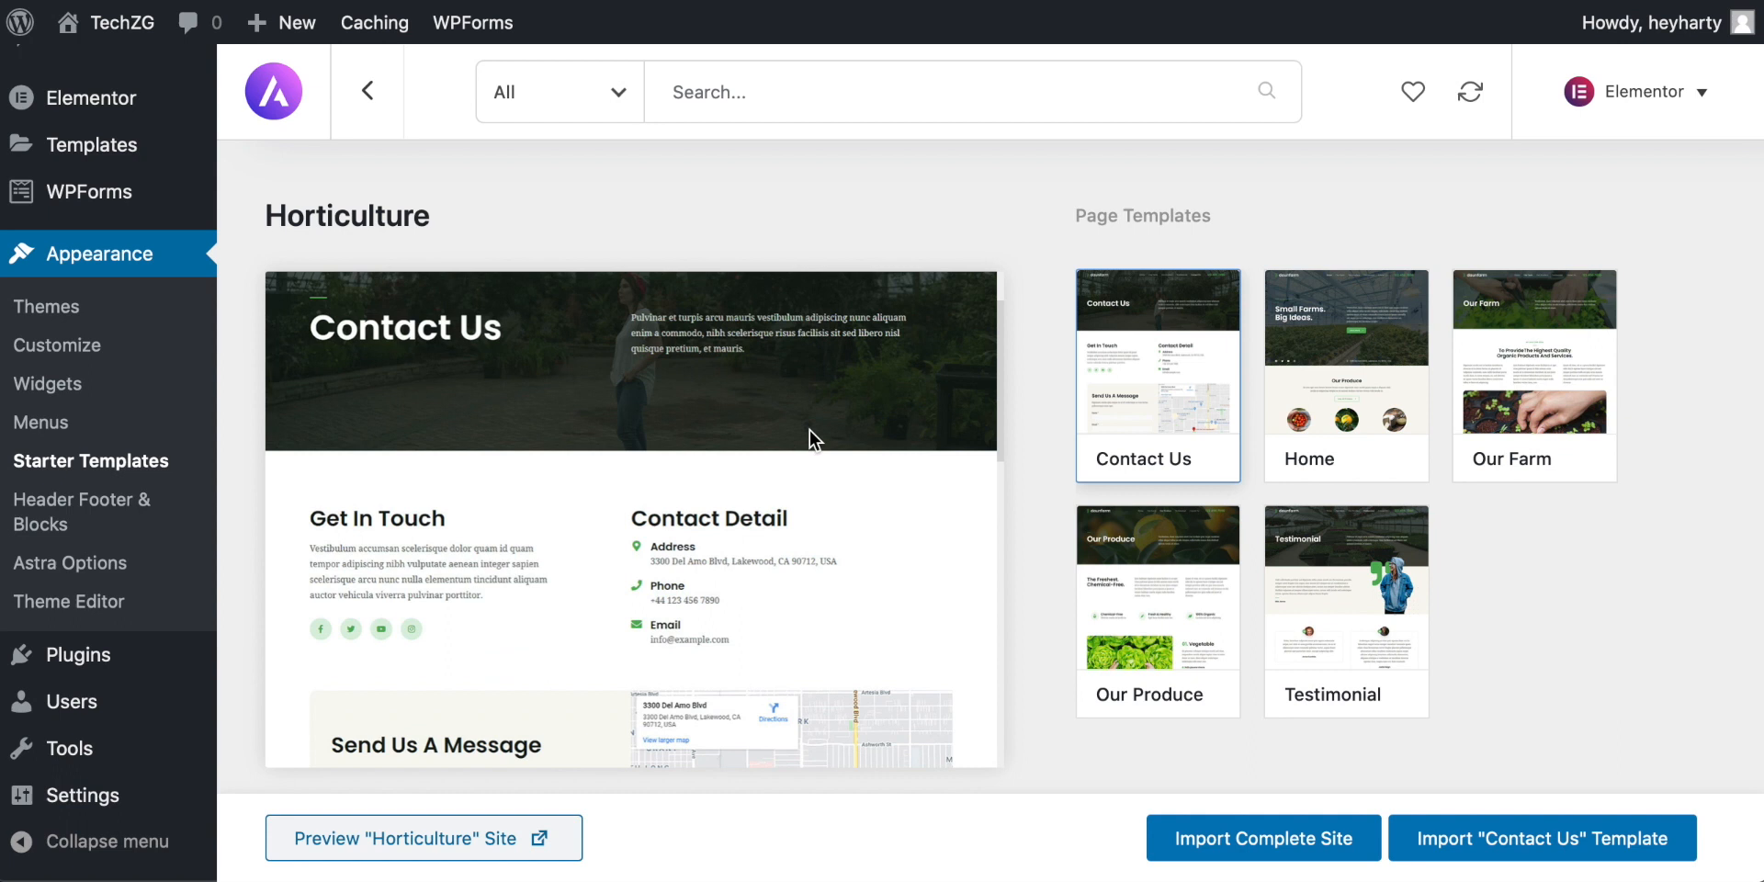
{"action": "scroll", "coordinate": [808, 428], "scroll_direction": "up", "scroll_amount": 3}
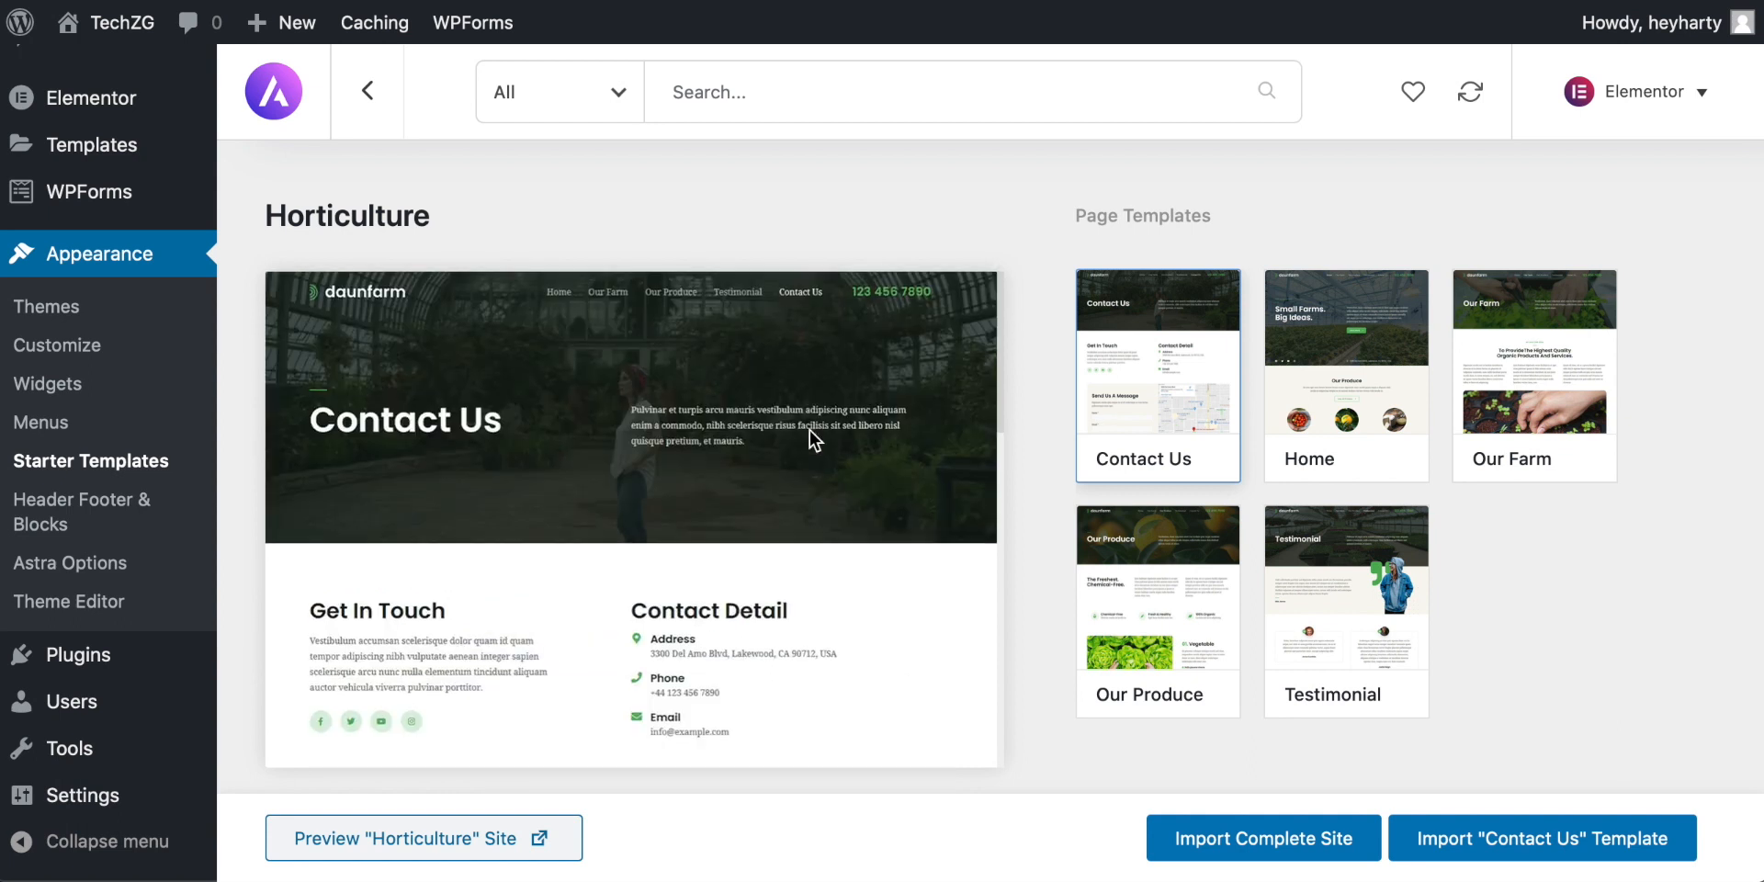
{"action": "left_click", "coordinate": [1315, 364]}
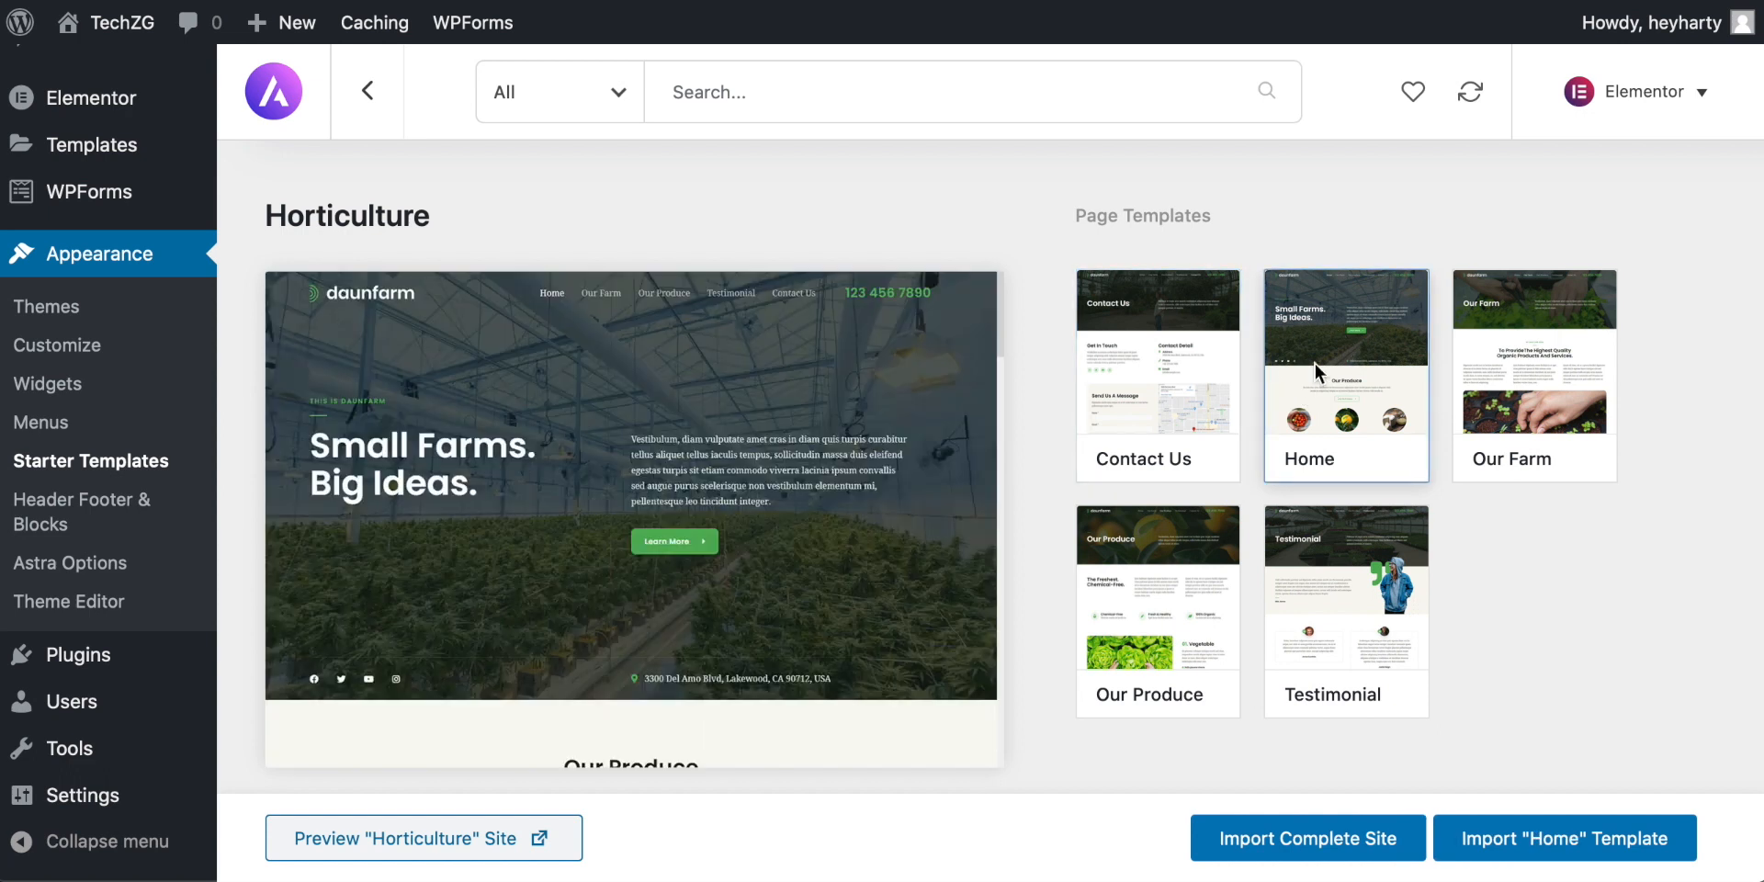
{"action": "left_click", "coordinate": [1523, 381]}
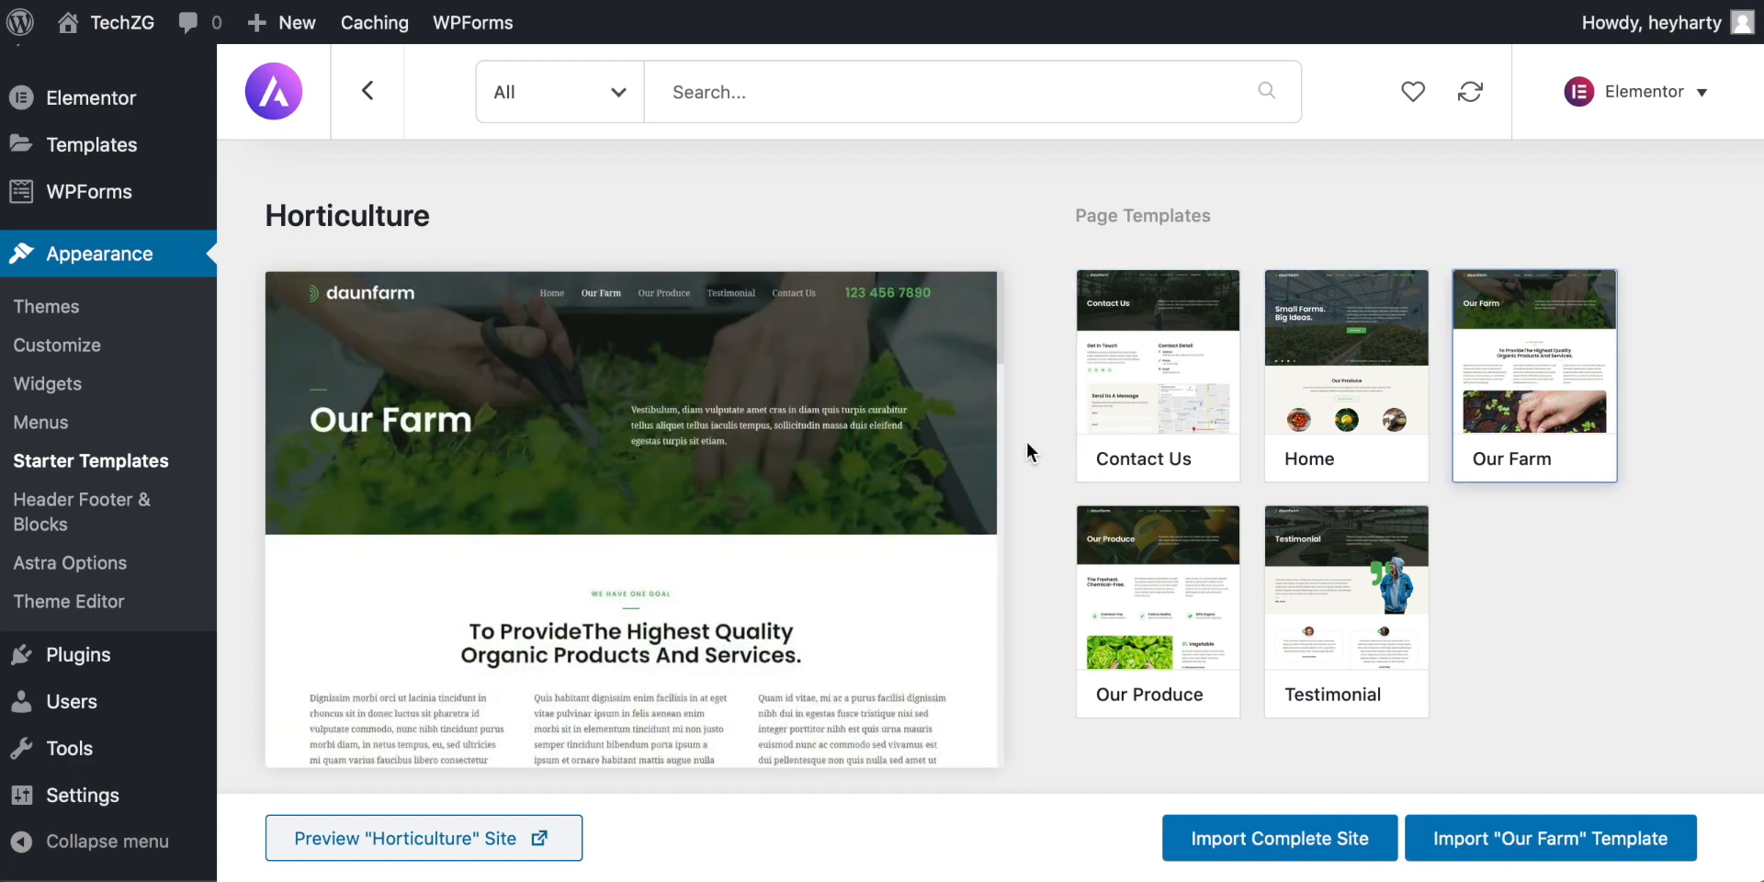
{"action": "left_click", "coordinate": [1144, 611]}
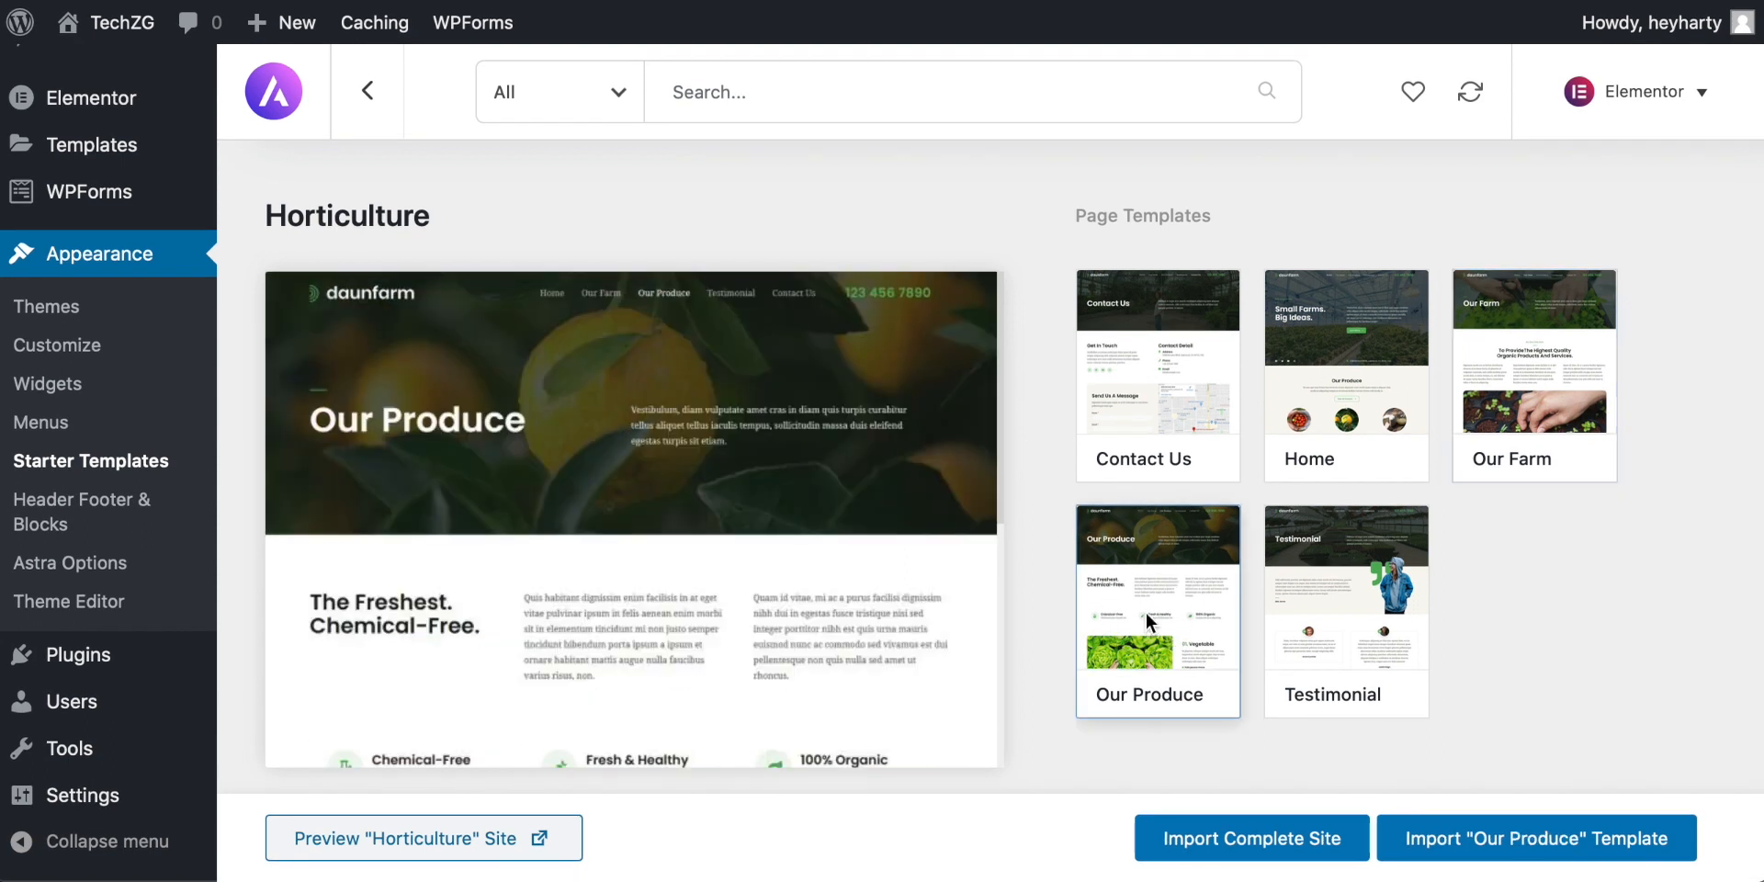
Preview the Testimonial and Home pages and import the complete Horticulture site, deleting the previously imported site and including customizer settings, widgets and content.
{"action": "left_click", "coordinate": [1332, 620]}
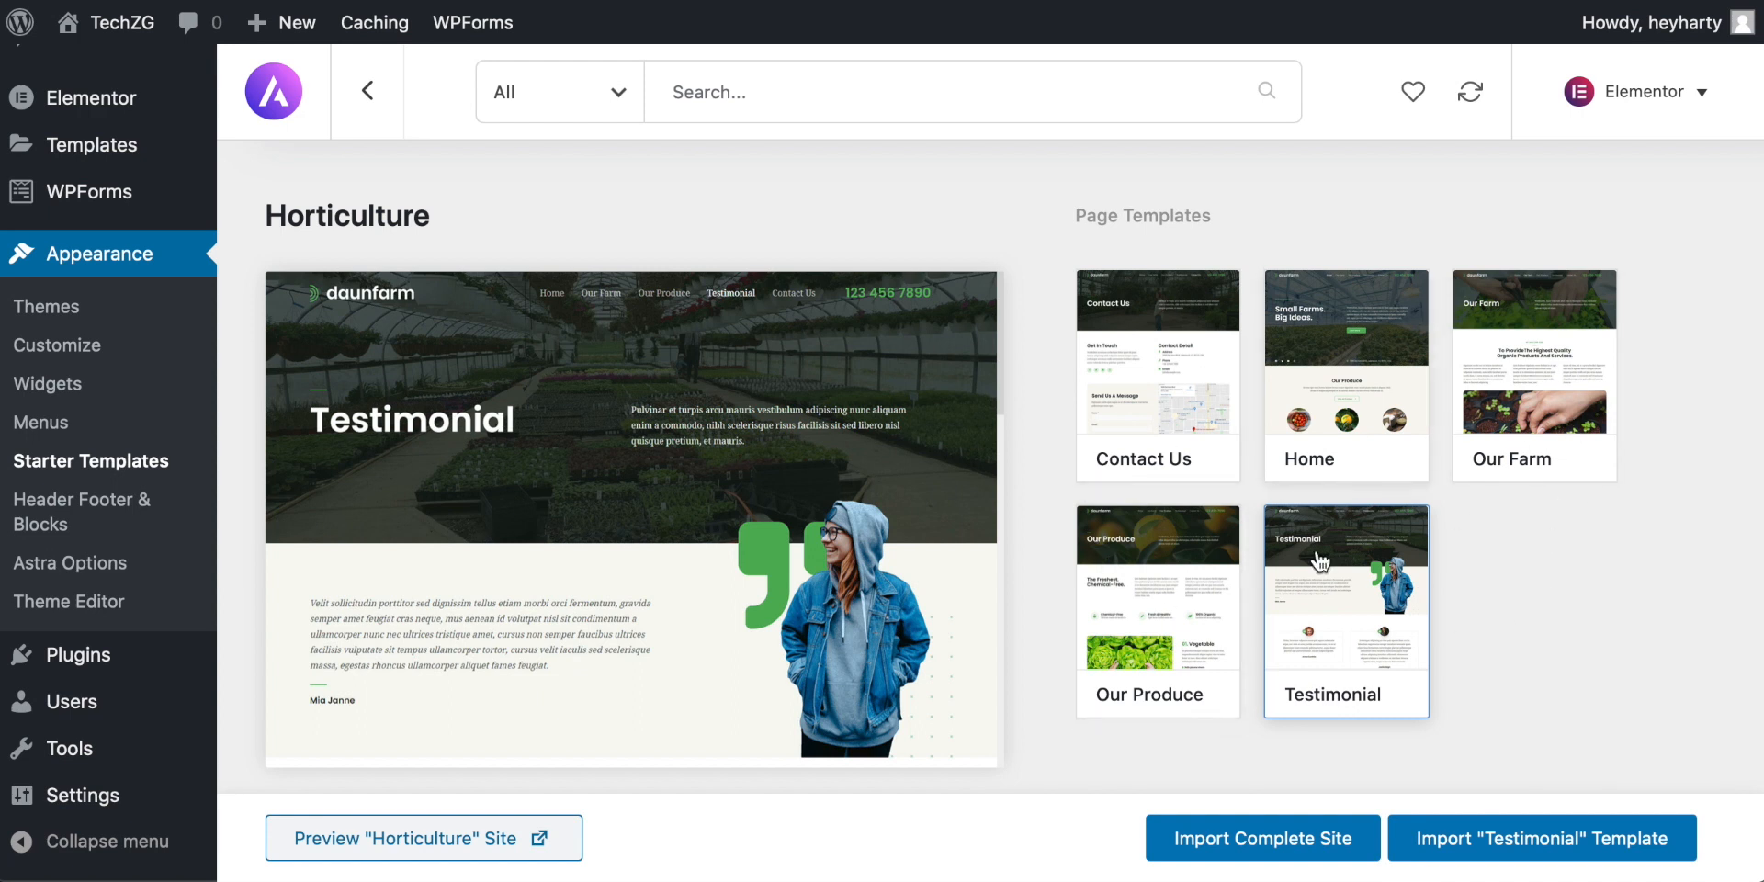
{"action": "left_click", "coordinate": [1296, 432]}
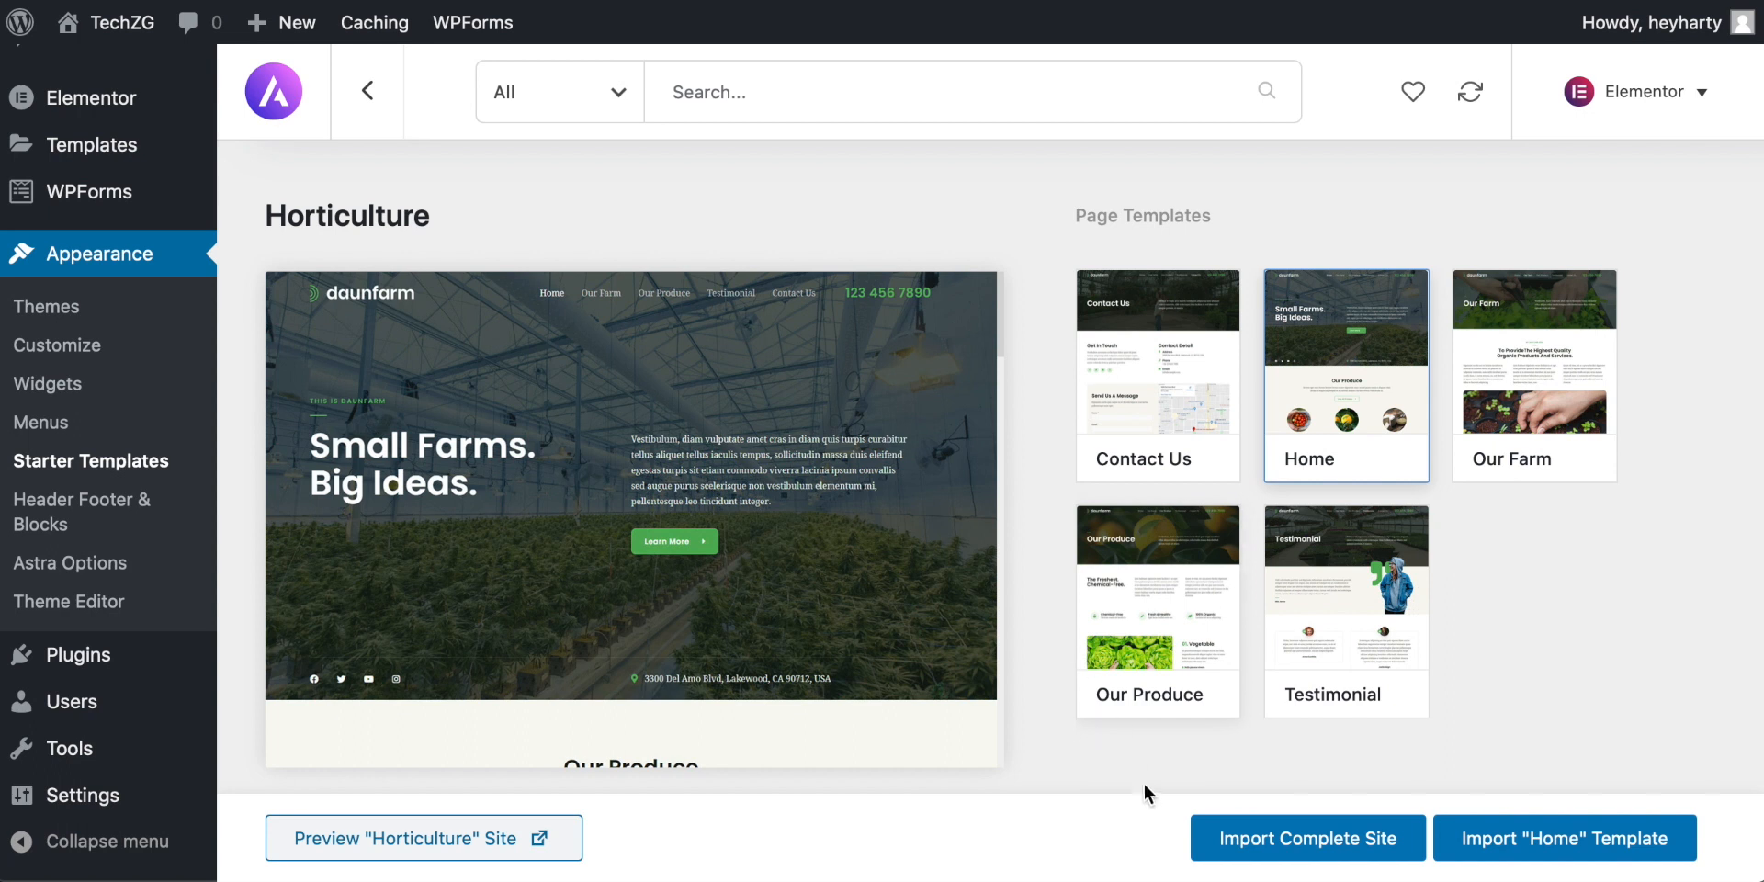
{"action": "left_click", "coordinate": [1312, 847]}
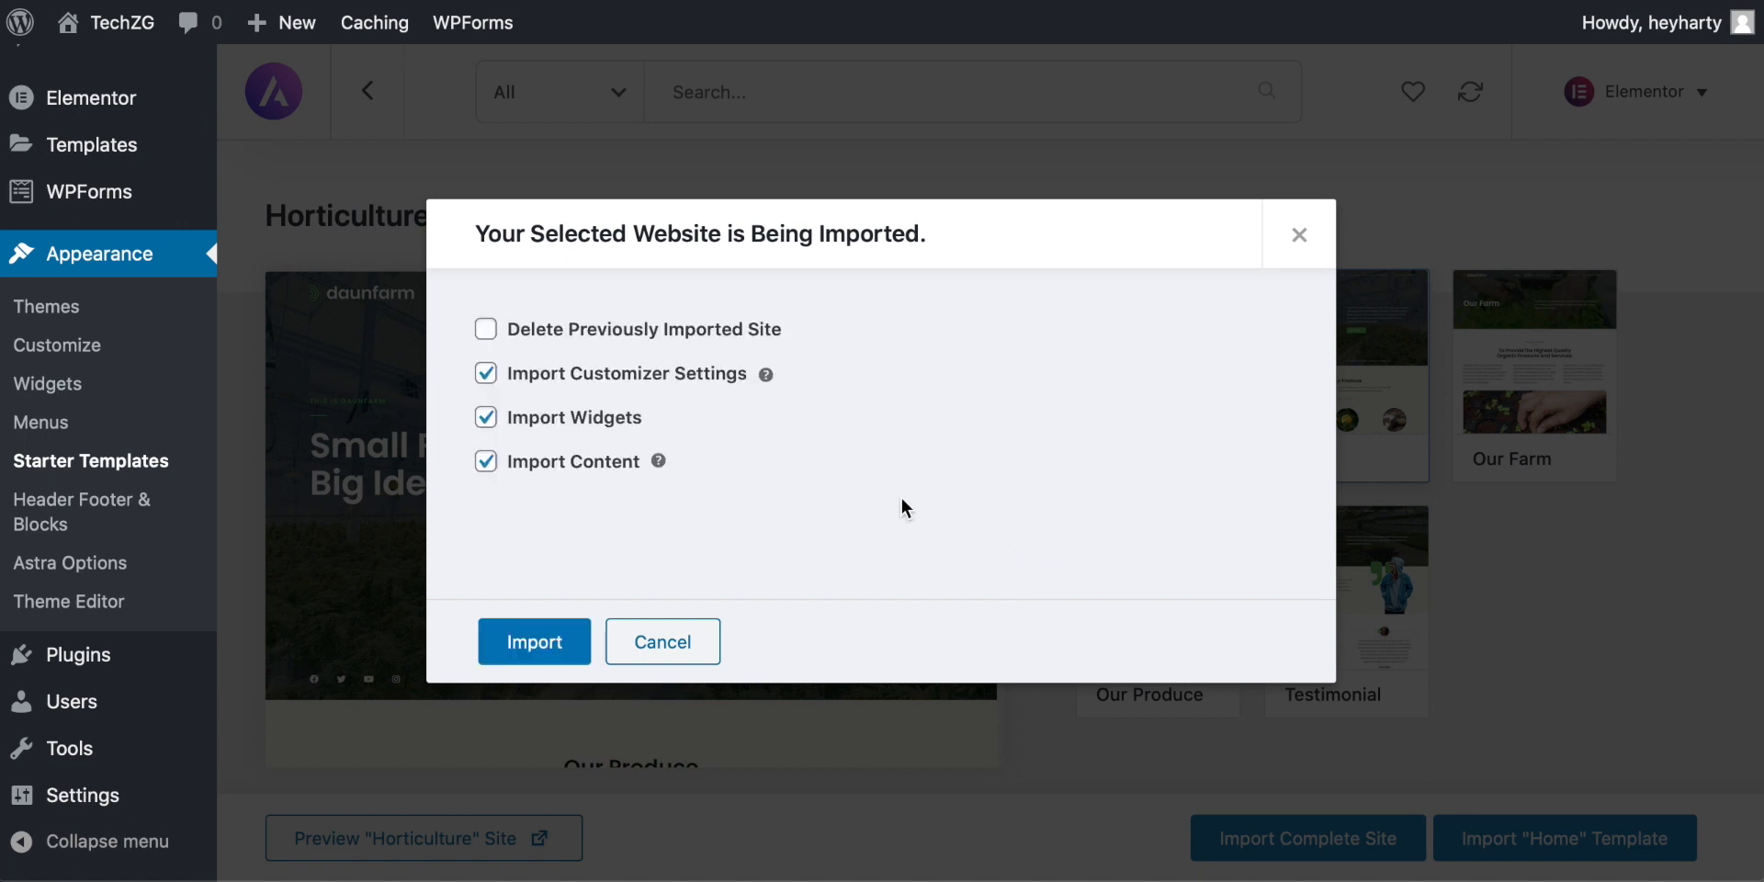
{"action": "left_click", "coordinate": [485, 329]}
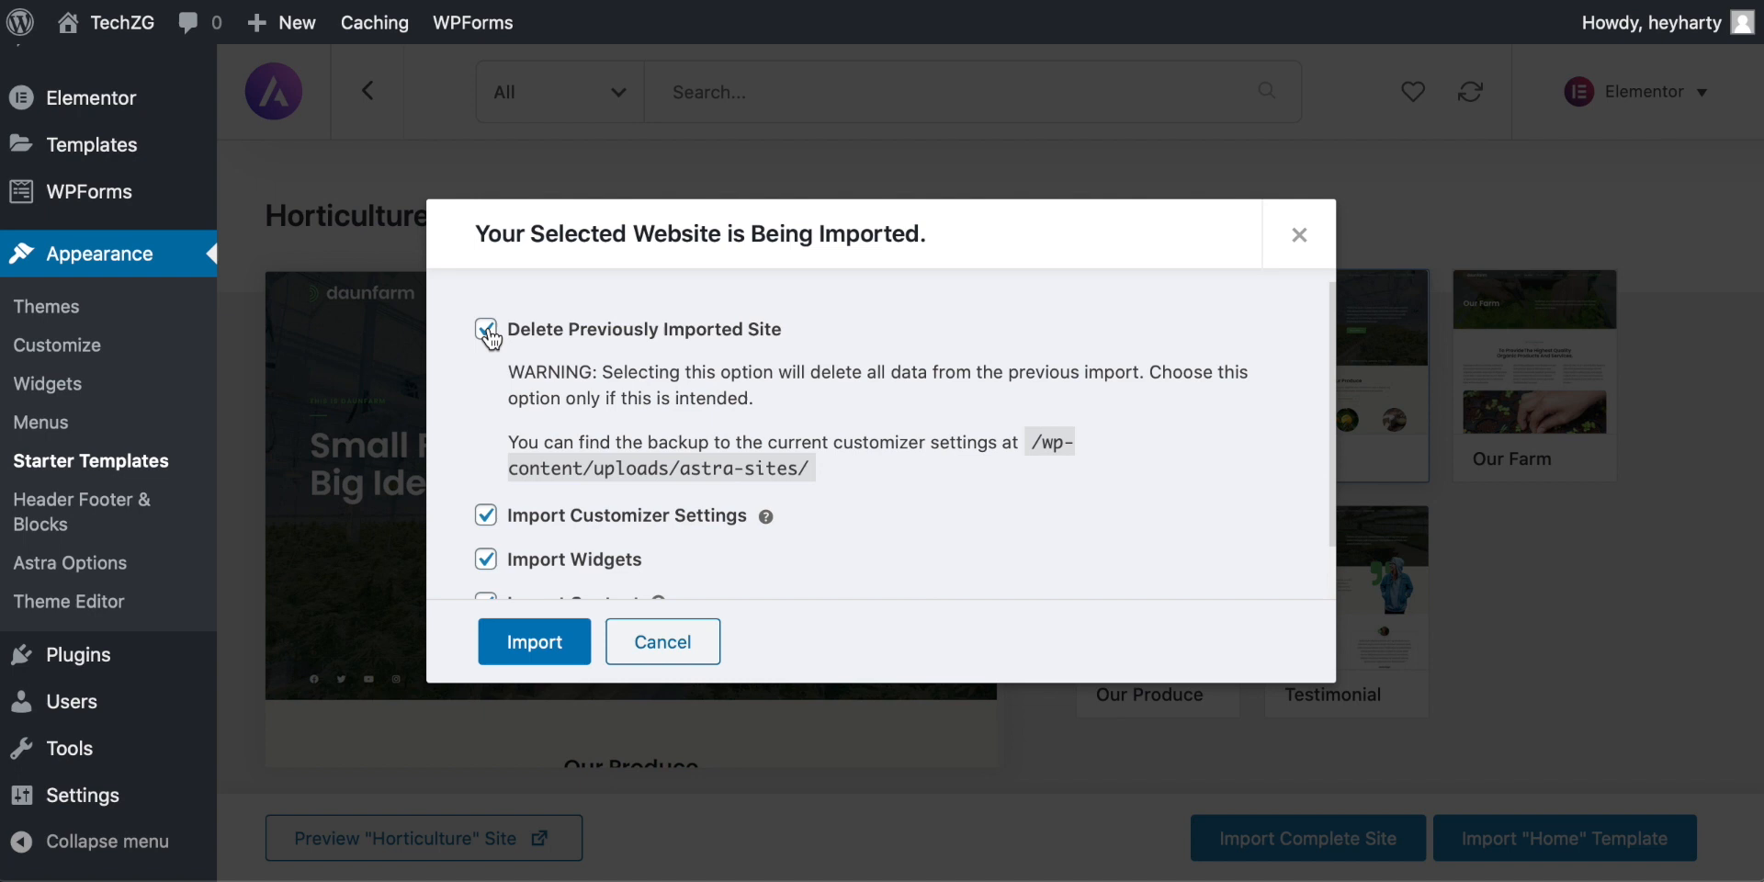
{"action": "scroll", "coordinate": [662, 458], "scroll_direction": "down", "scroll_amount": 2}
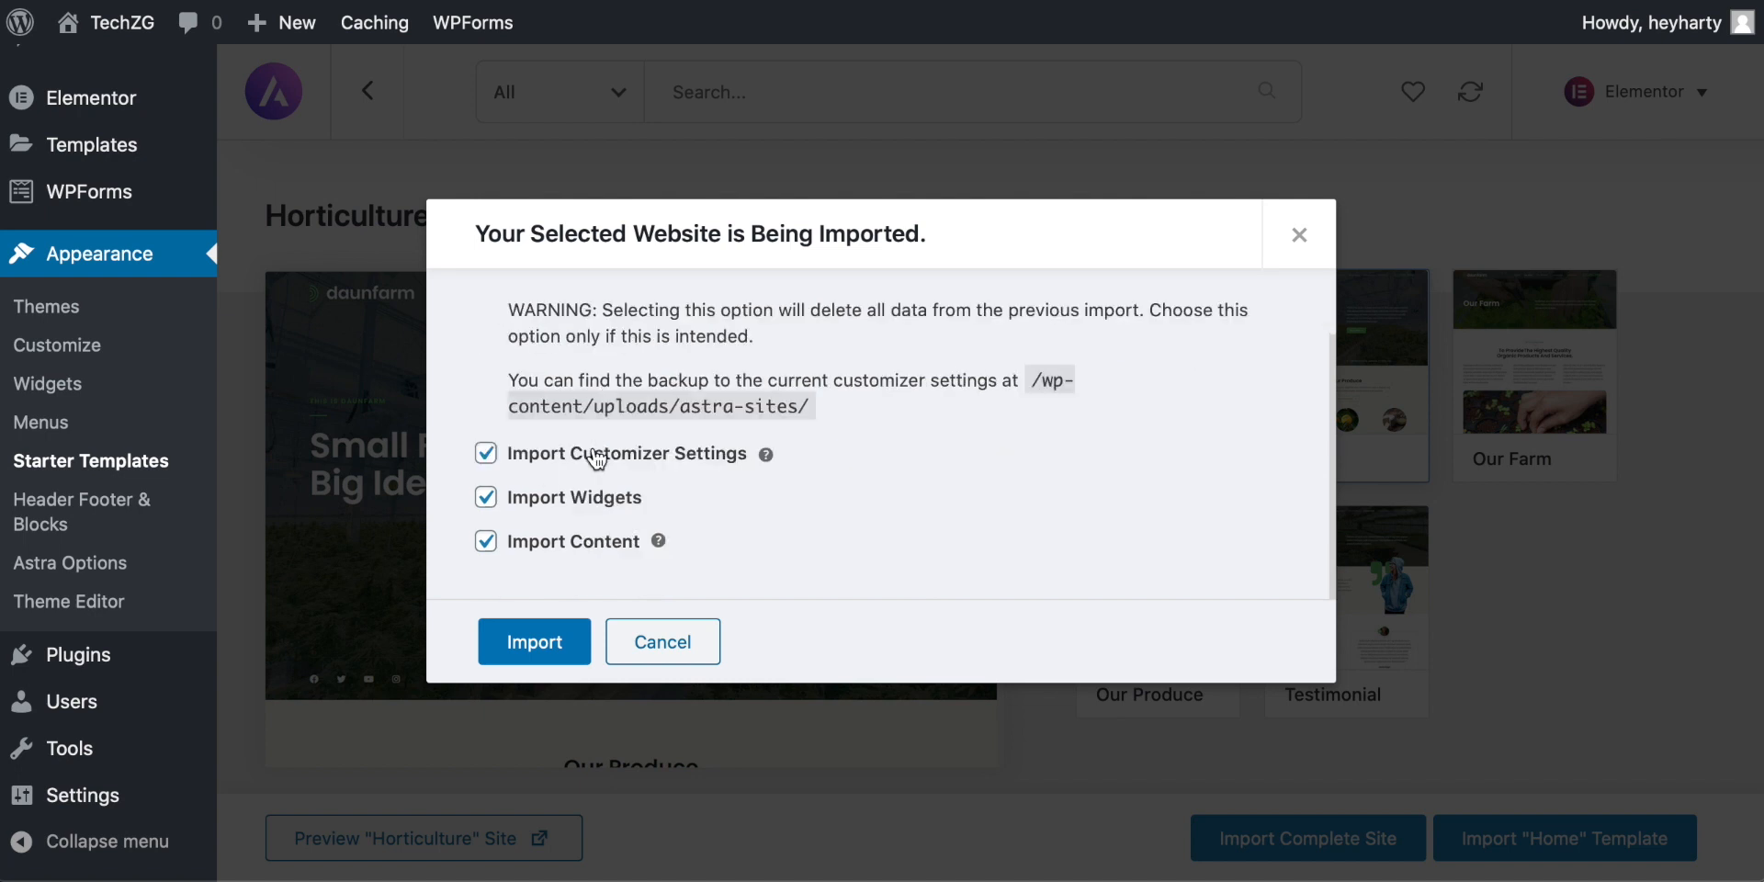
{"action": "left_click", "coordinate": [551, 646]}
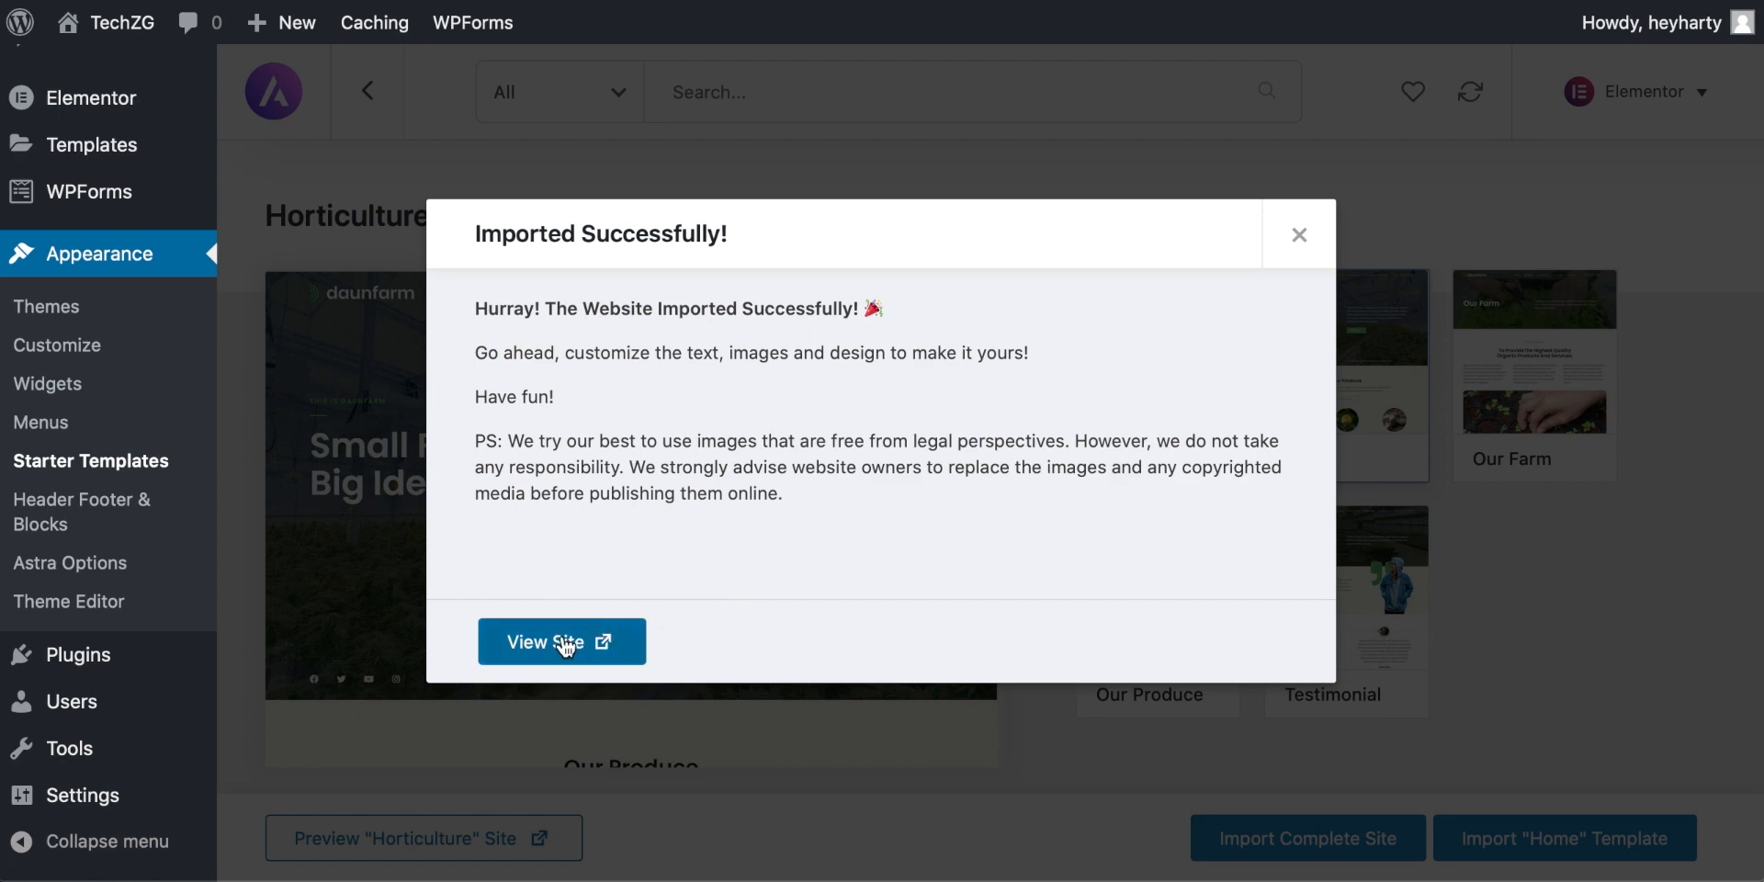
View the imported site and look through its home page down to the features below the Our Story section.
{"action": "left_click", "coordinate": [566, 643]}
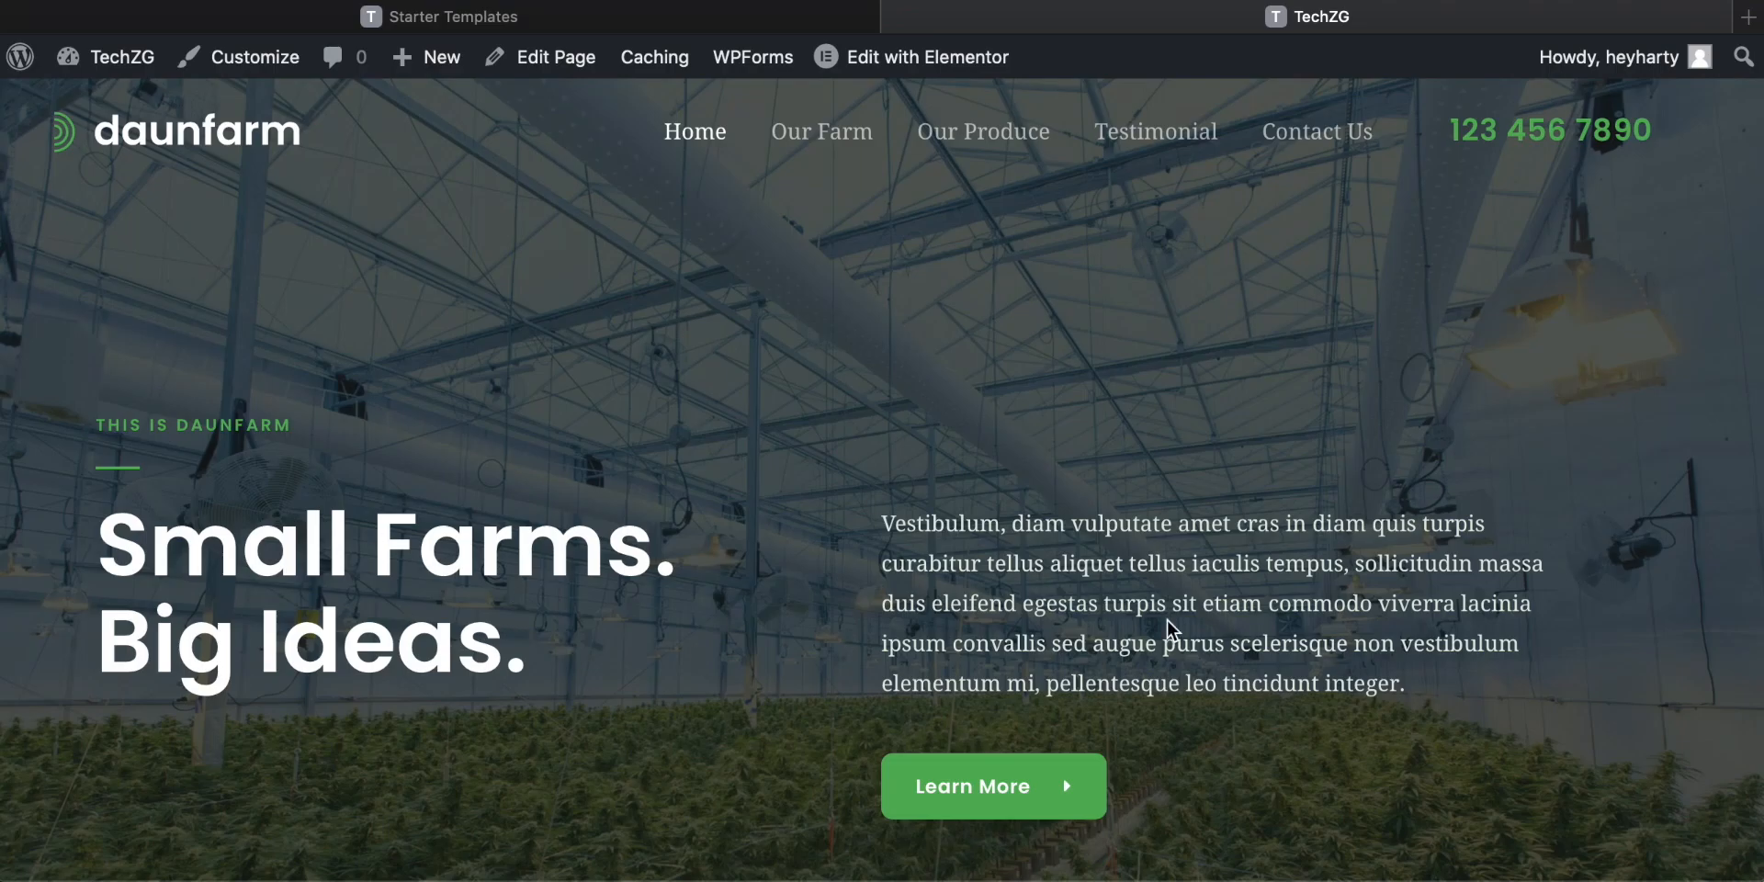
{"action": "scroll", "coordinate": [1044, 570], "scroll_direction": "down", "scroll_amount": 1}
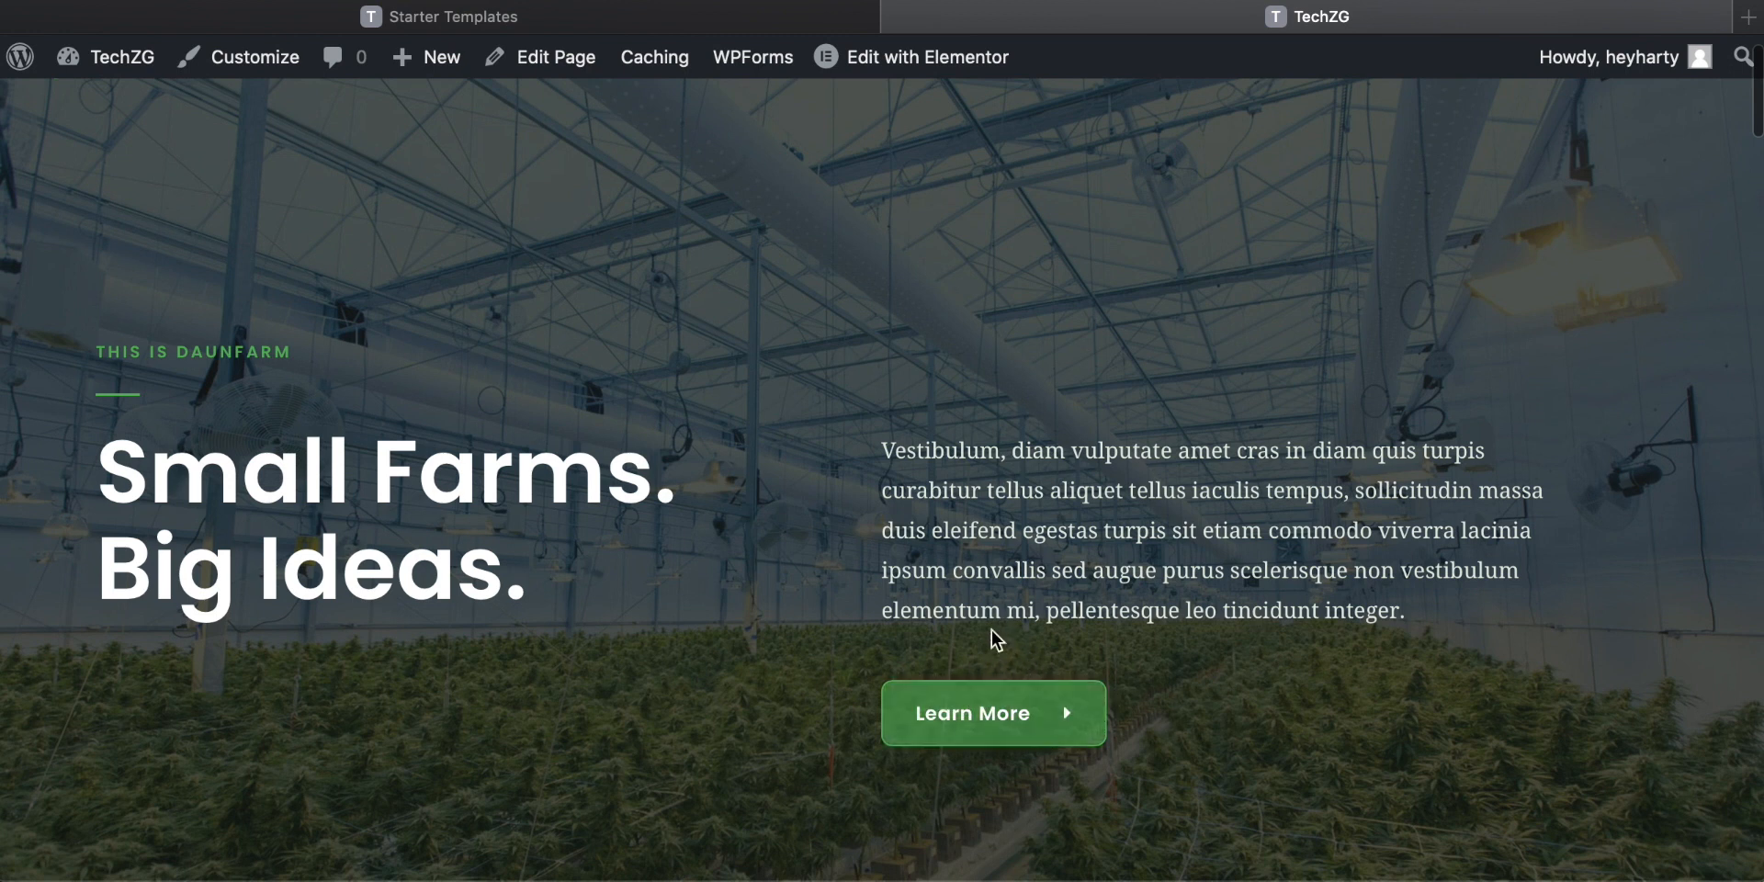
{"action": "scroll", "coordinate": [997, 620], "scroll_direction": "up", "scroll_amount": 1}
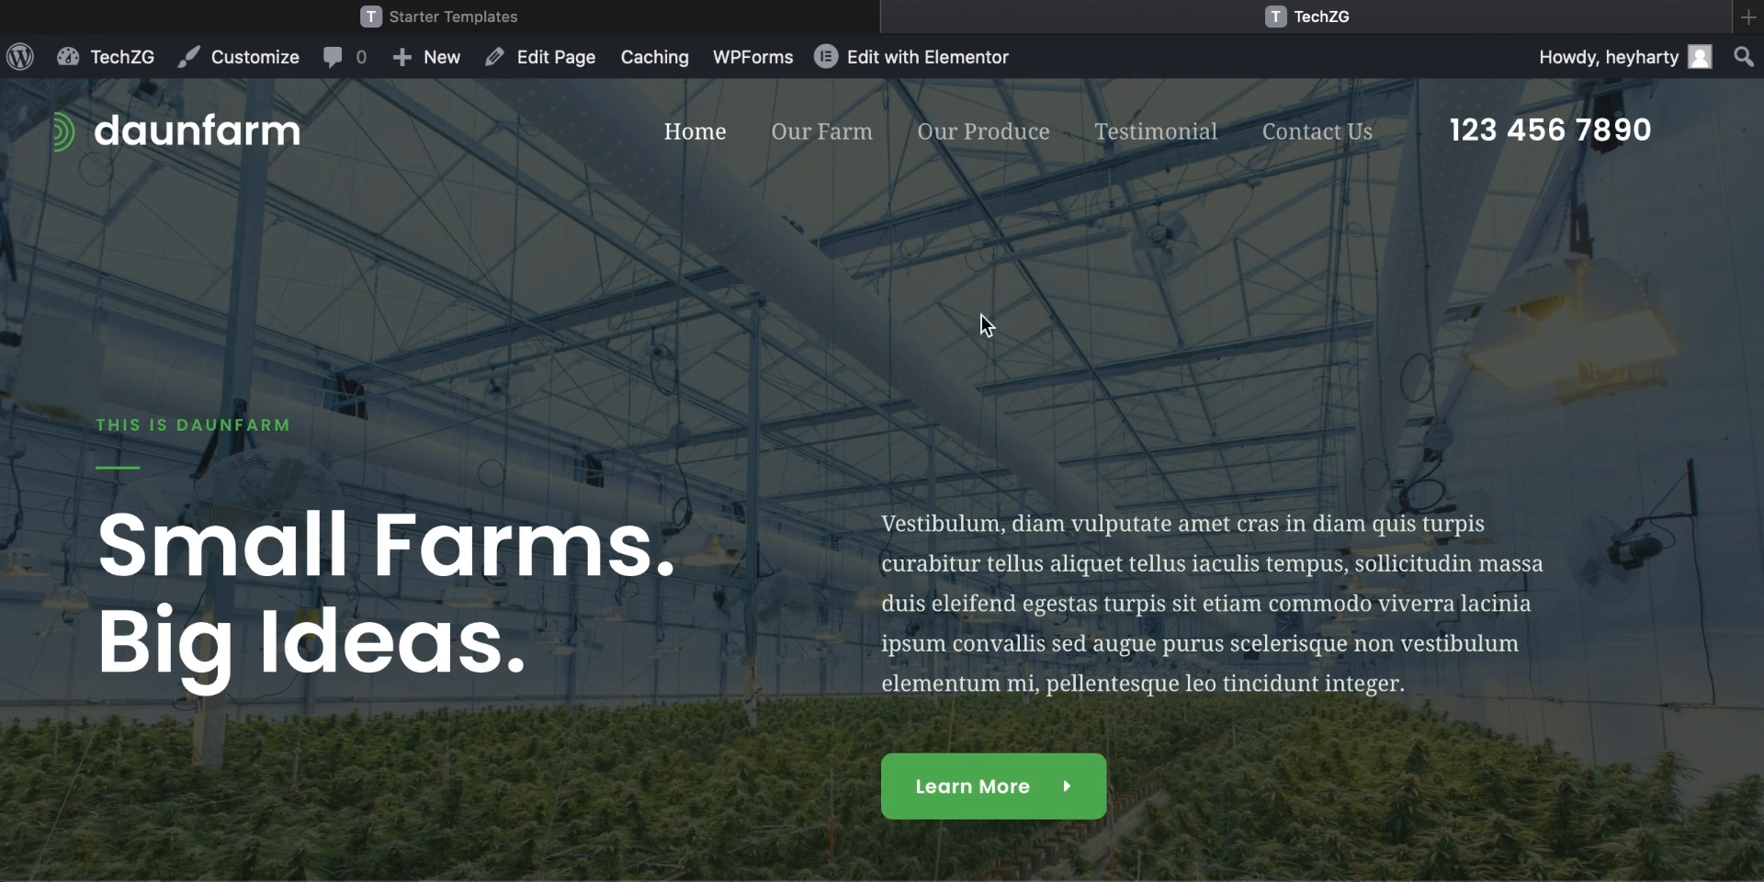
{"action": "scroll", "coordinate": [869, 386], "scroll_direction": "down", "scroll_amount": 10}
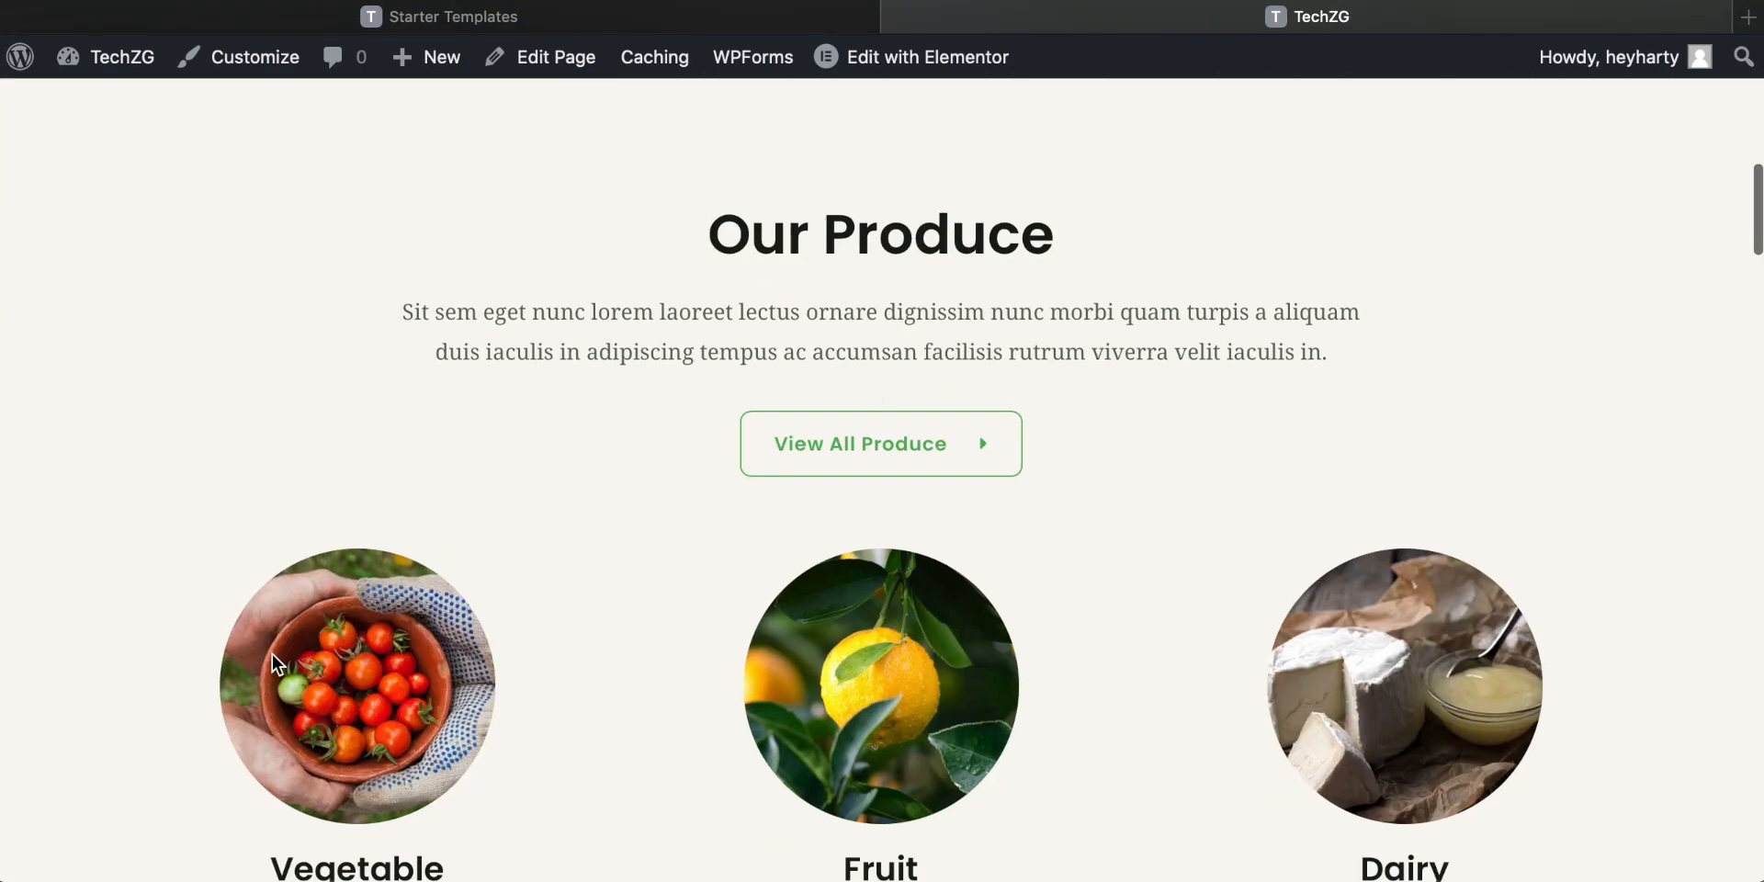
{"action": "scroll", "coordinate": [873, 262], "scroll_direction": "down", "scroll_amount": 15}
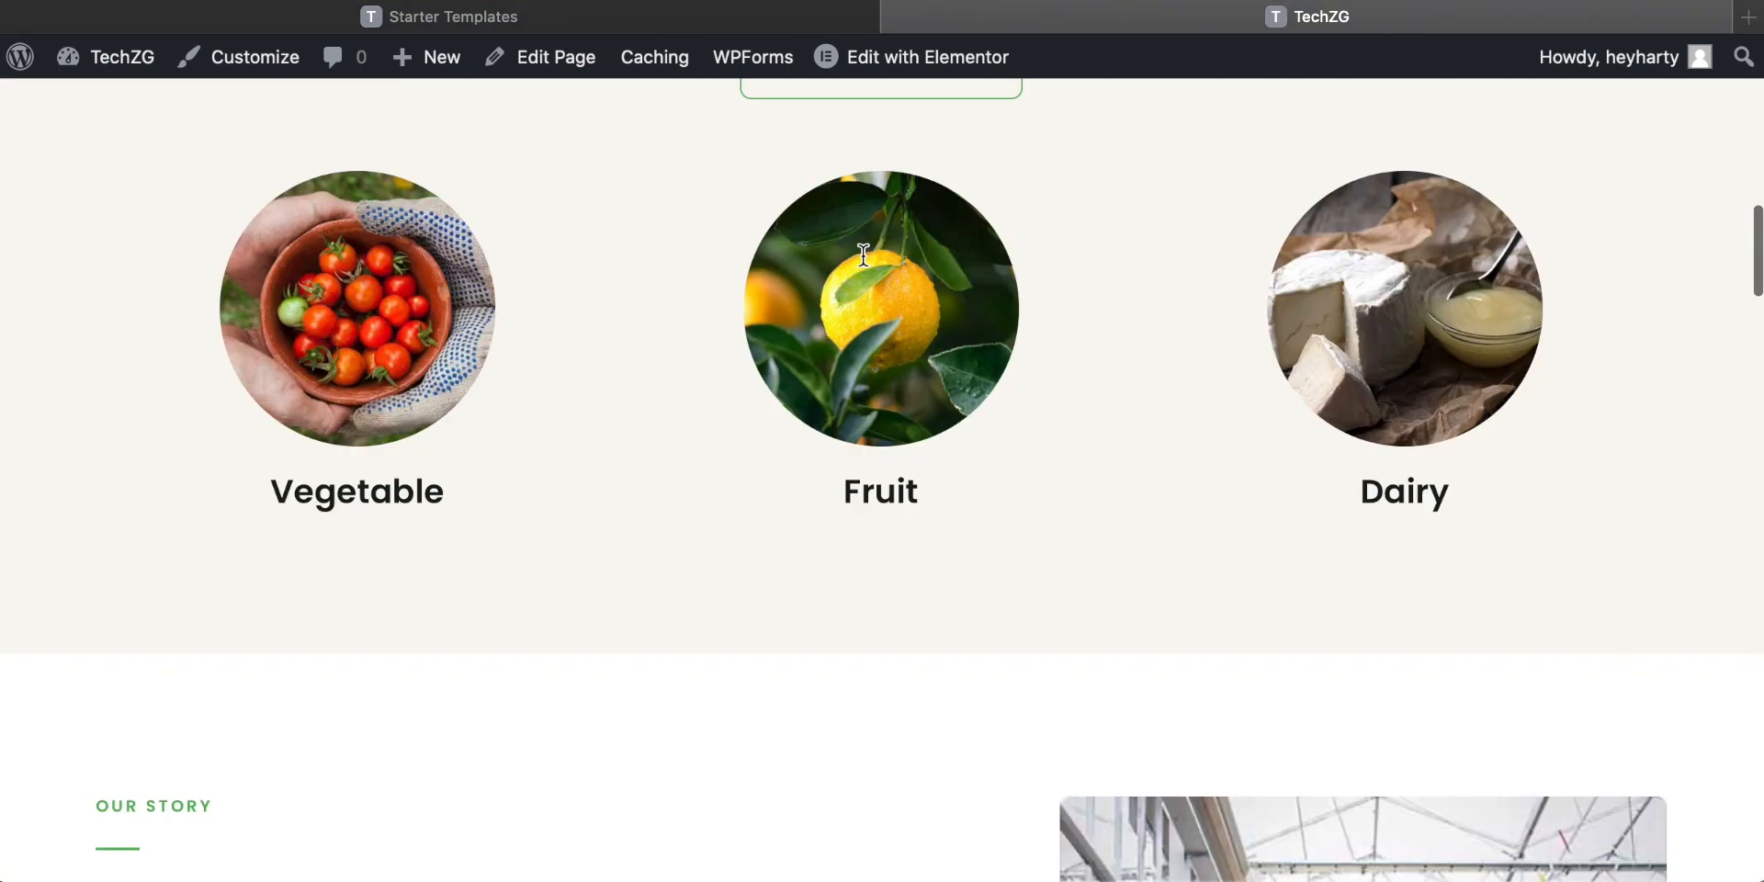
{"action": "scroll", "coordinate": [861, 255], "scroll_direction": "down", "scroll_amount": 13}
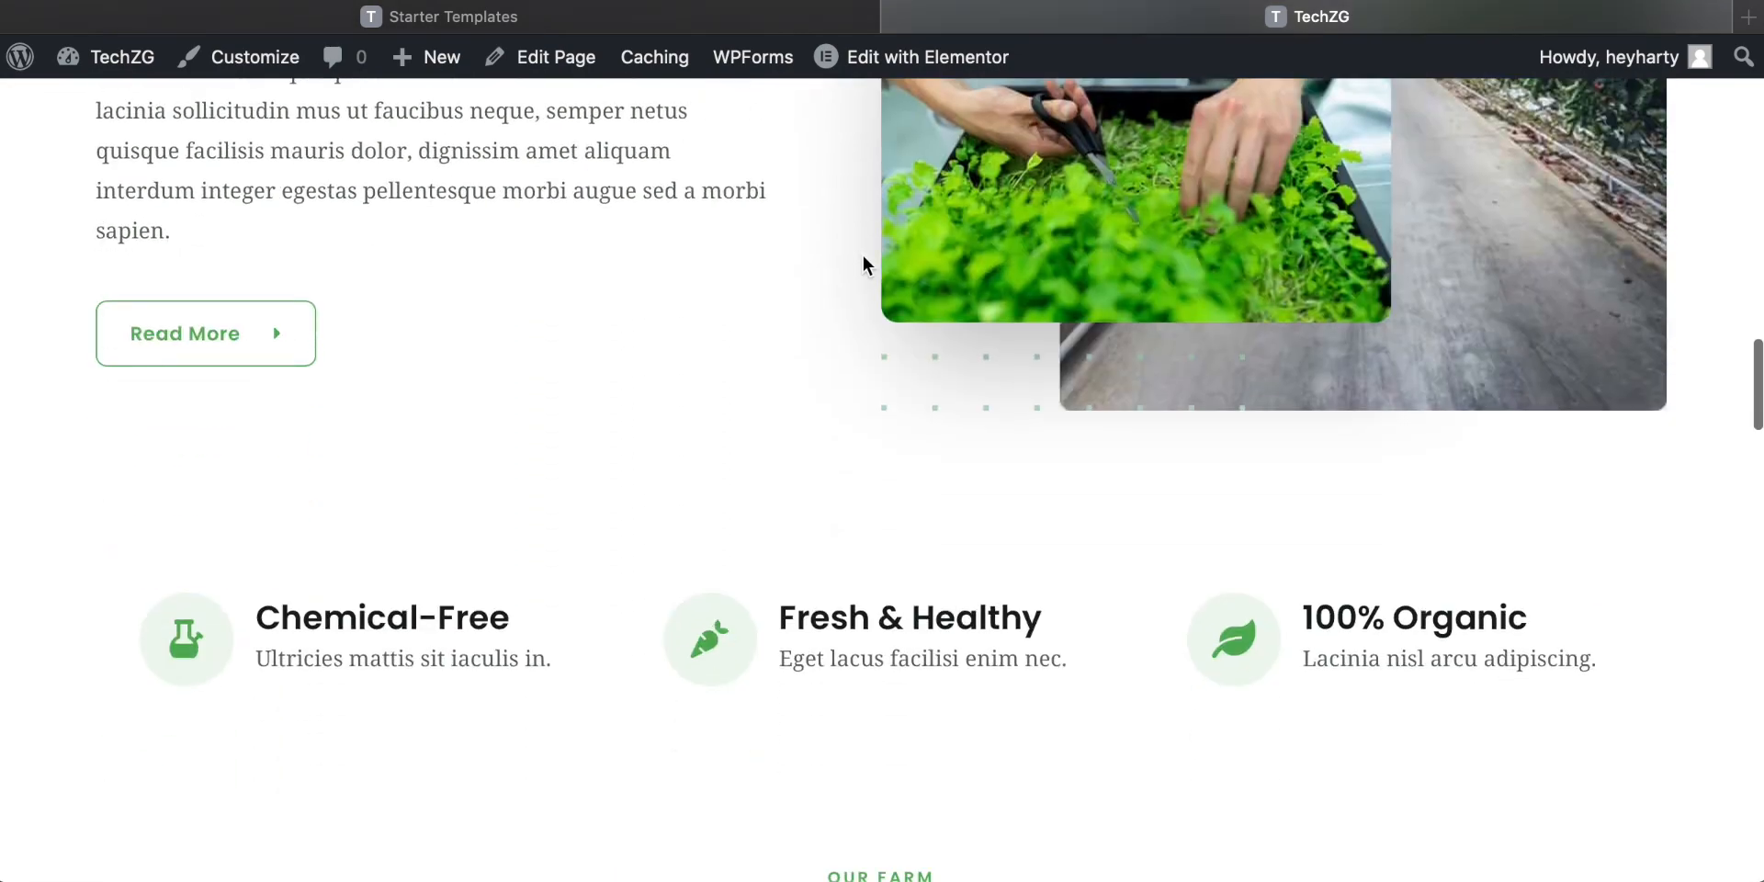
{"action": "scroll", "coordinate": [864, 259], "scroll_direction": "down", "scroll_amount": 4}
{"action": "scroll", "coordinate": [863, 259], "scroll_direction": "up", "scroll_amount": 20}
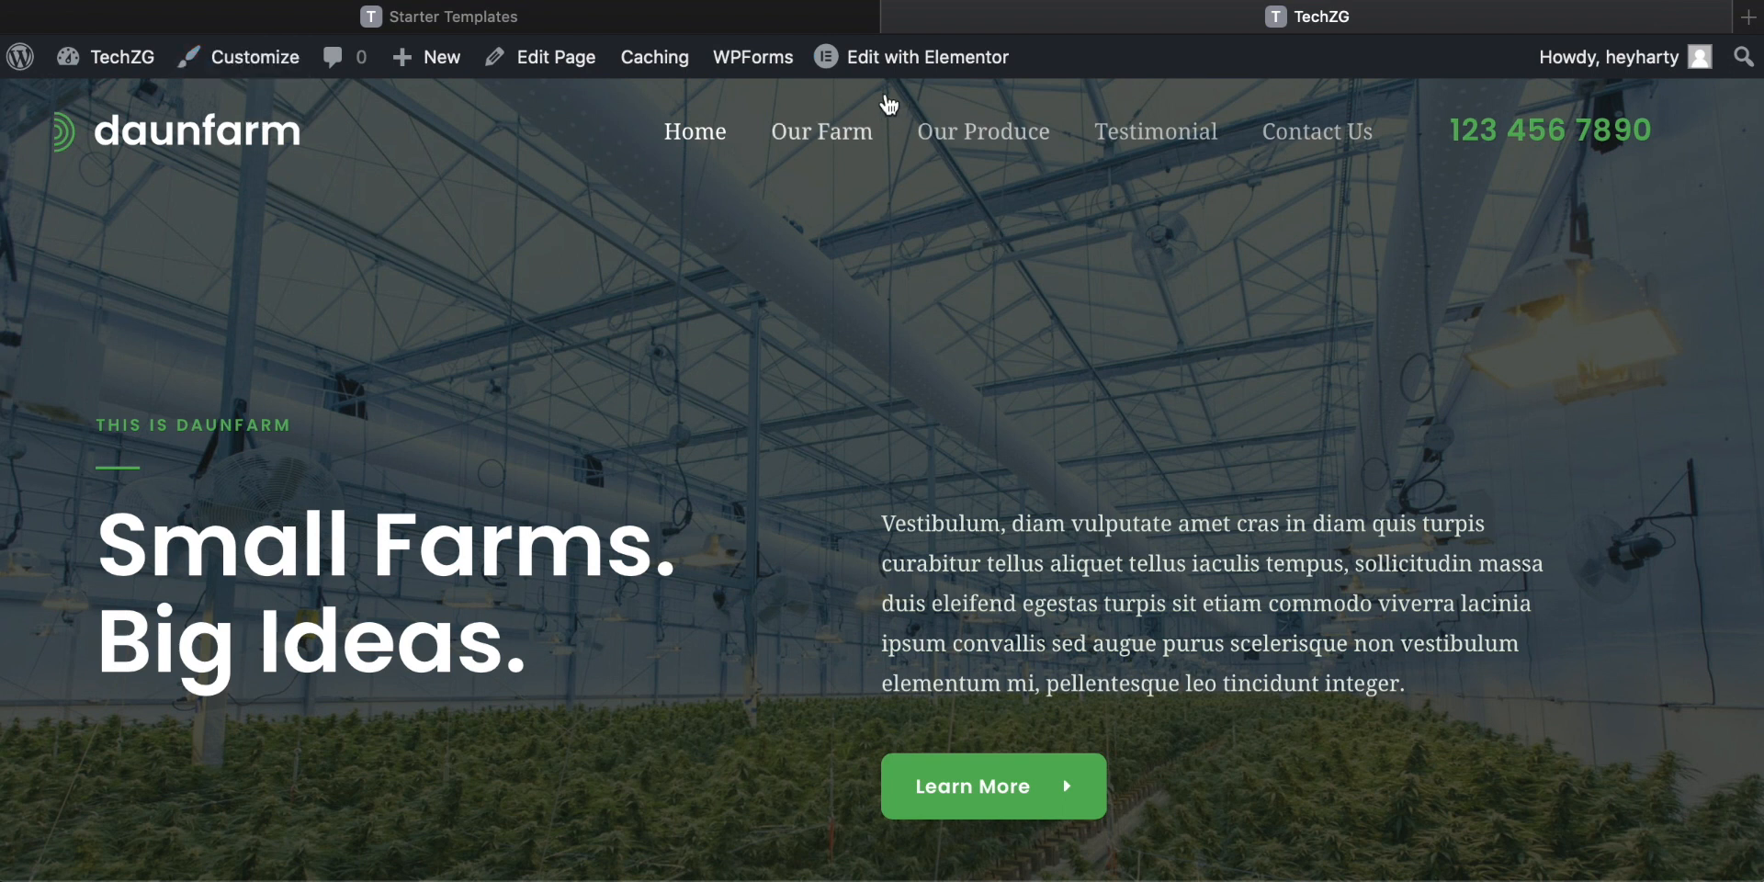
Open the home page for editing with Elementor and replace the main heading with "Fresh Produce" and "Made today" on two lines.
{"action": "mouse_move", "coordinate": [883, 65]}
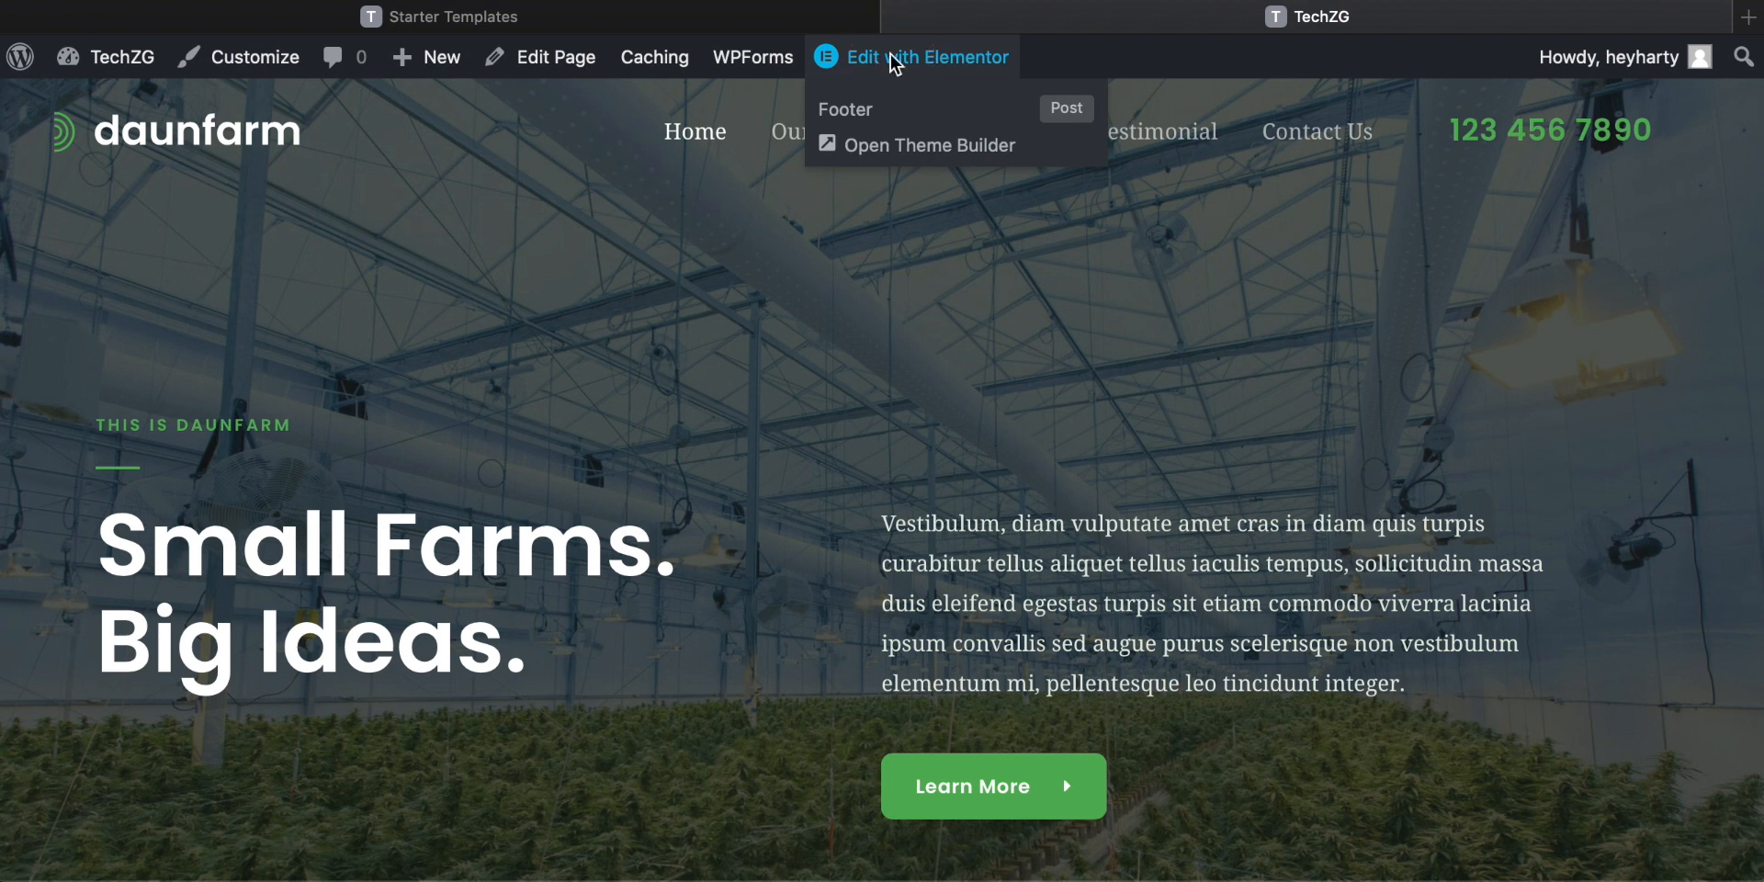
{"action": "left_click", "coordinate": [892, 60]}
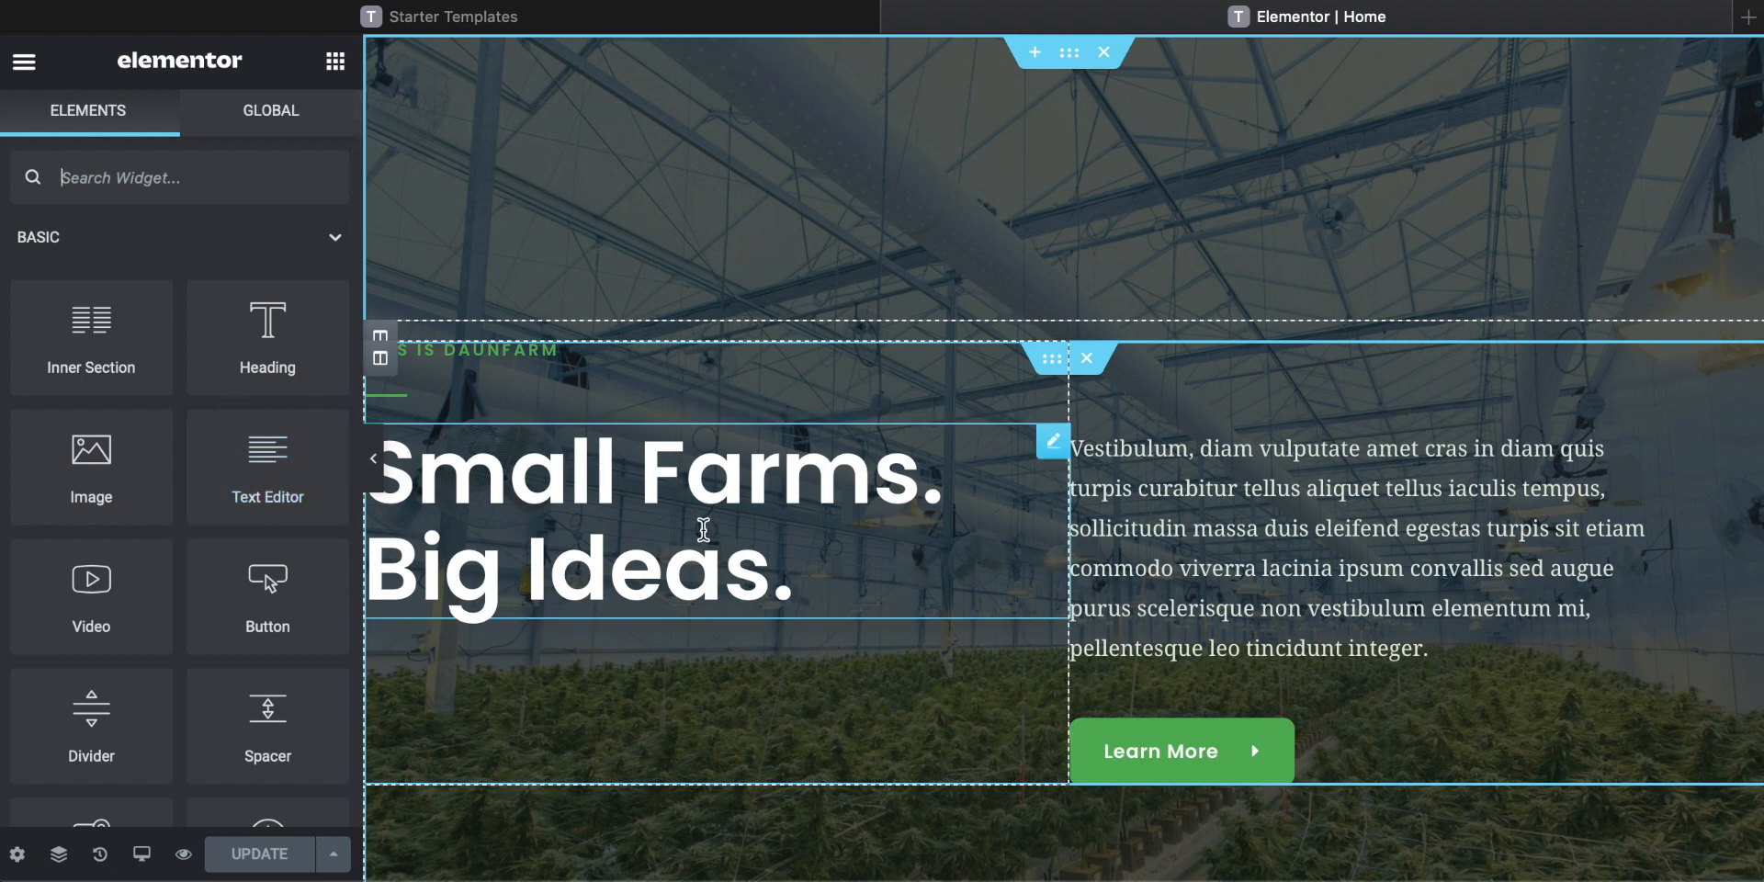
{"action": "left_click", "coordinate": [677, 562]}
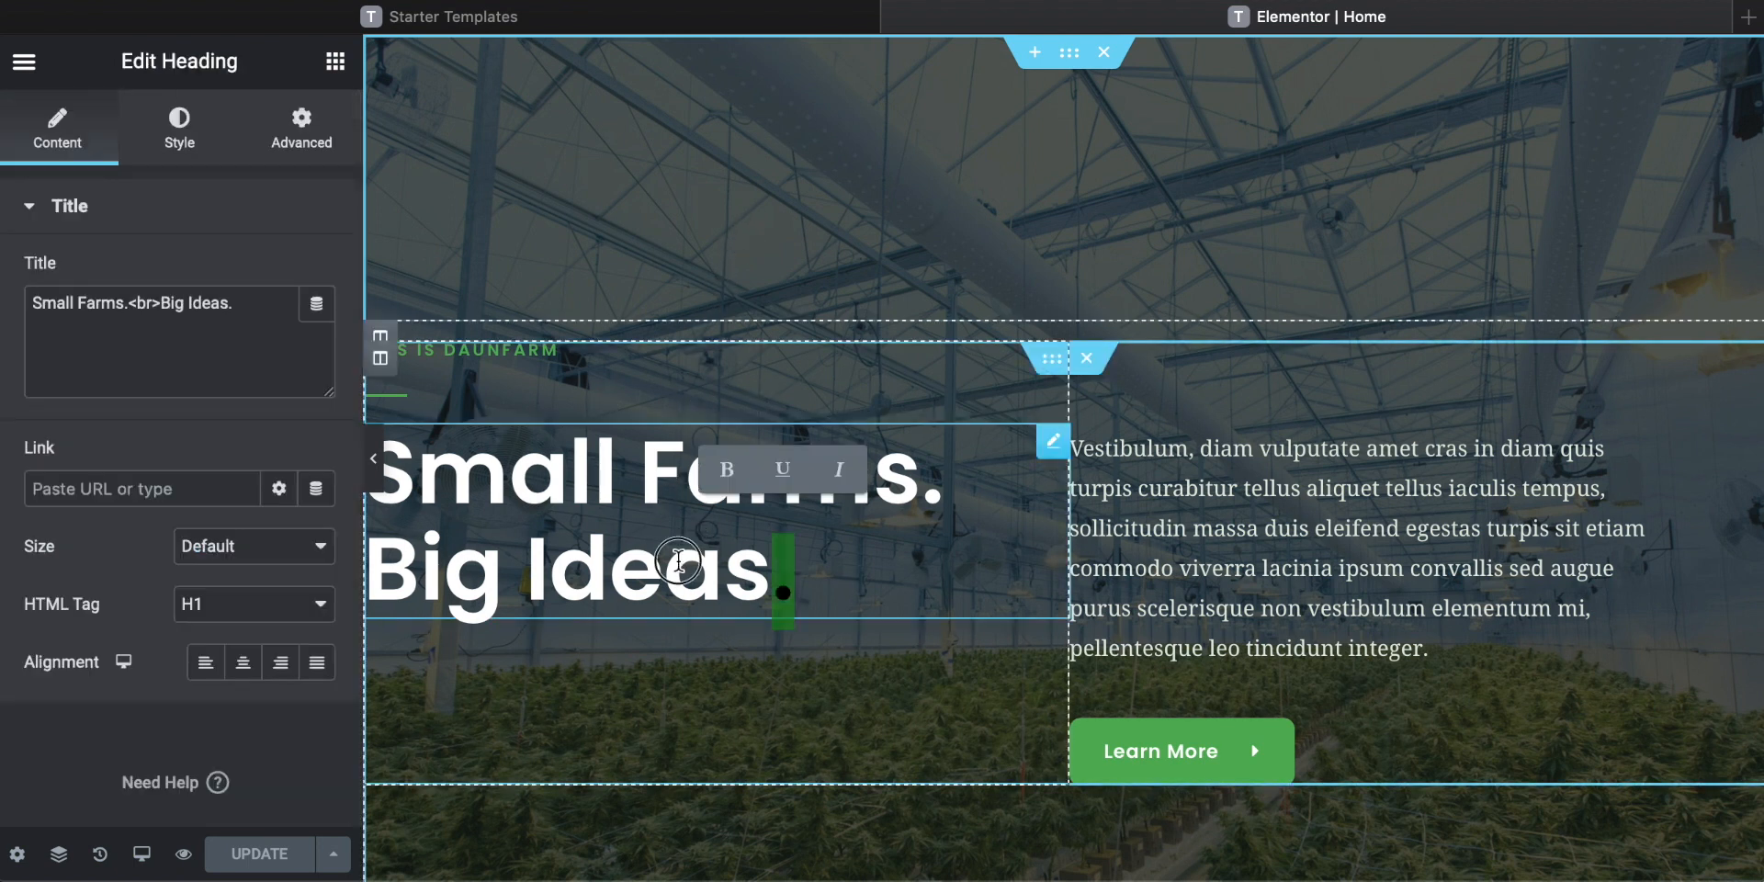
{"action": "left_click", "coordinate": [738, 564]}
{"action": "left_click_drag", "start_coordinate": [783, 579], "coordinate": [379, 461]}
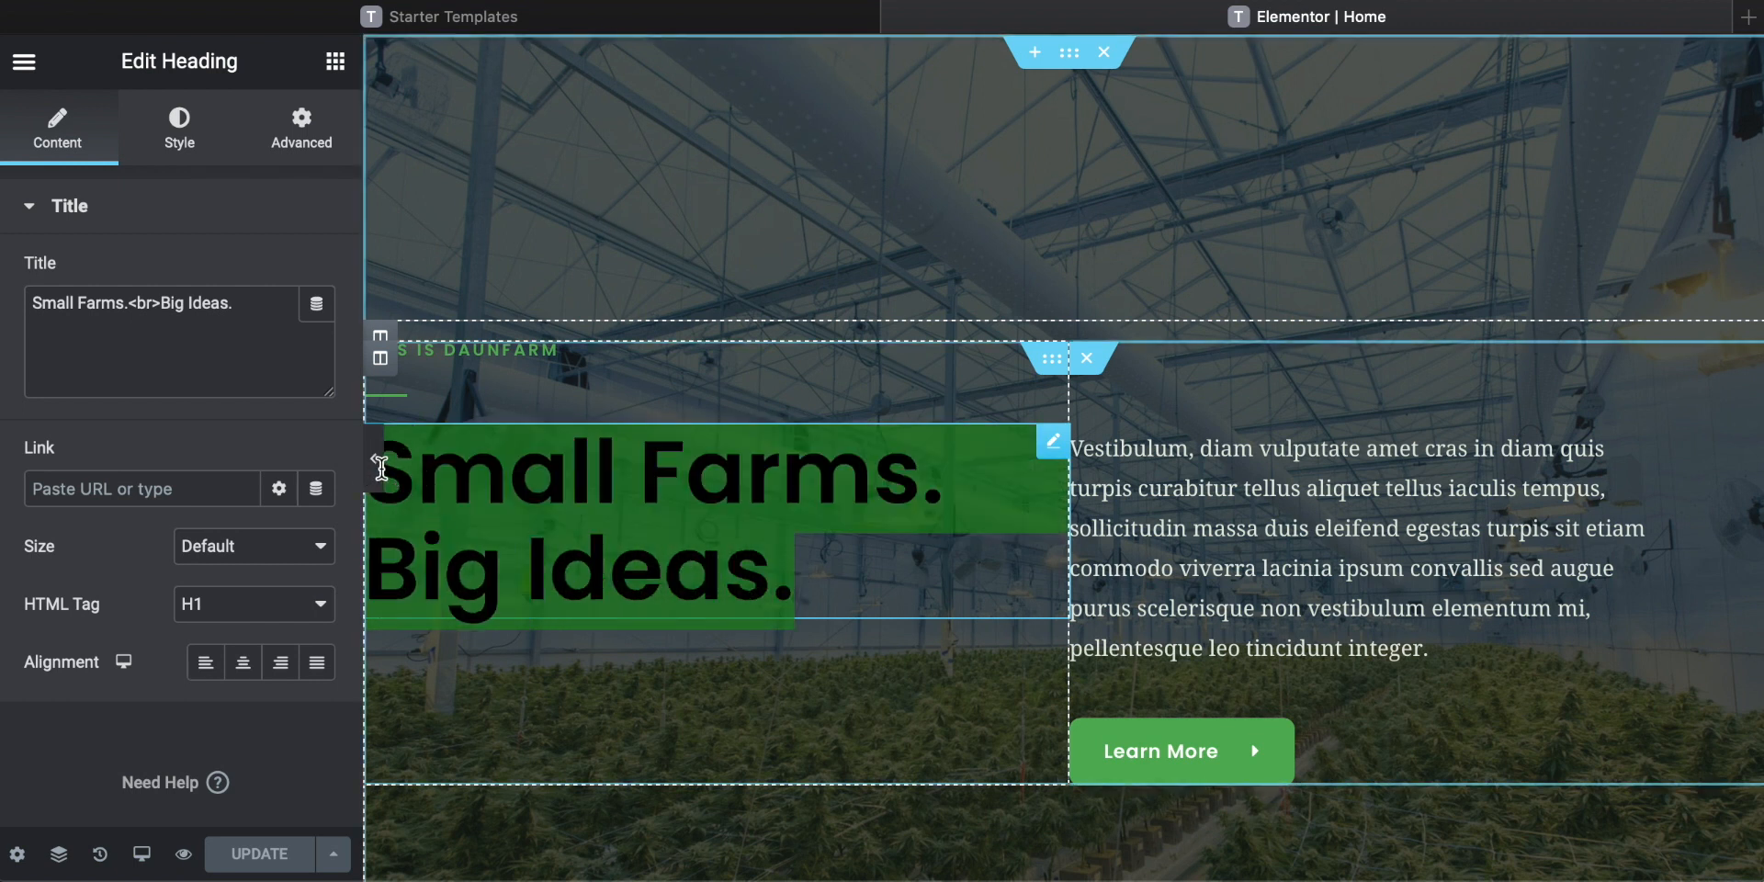
{"action": "left_click", "coordinate": [614, 539]}
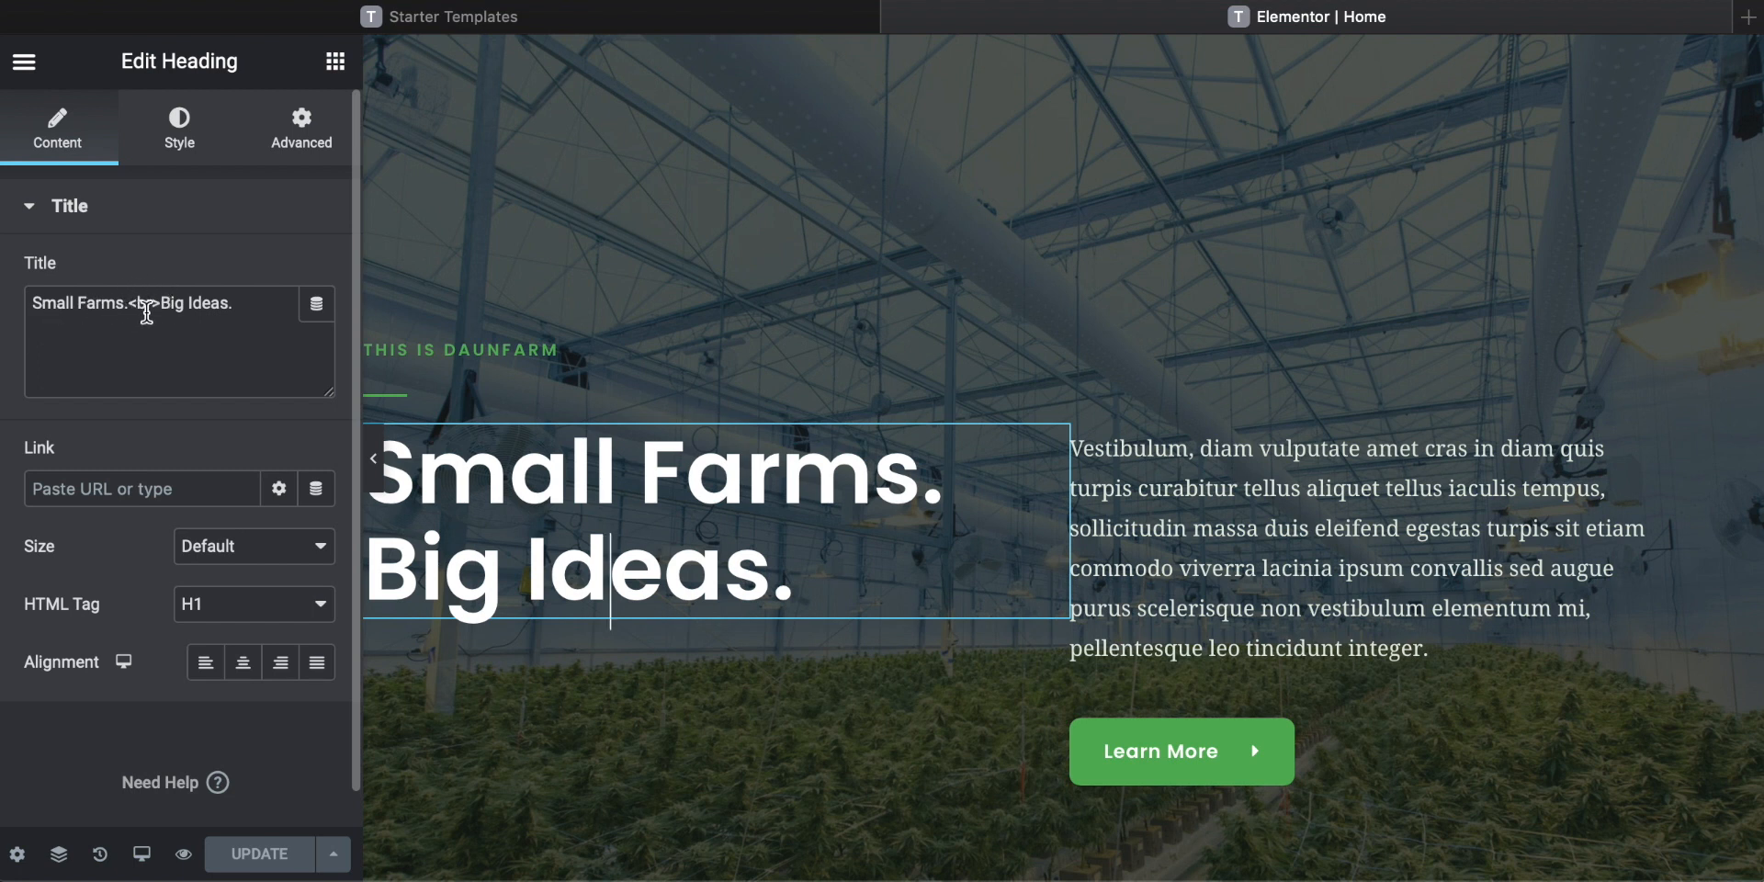
{"action": "left_click", "coordinate": [244, 306]}
{"action": "left_click_drag", "start_coordinate": [244, 306], "coordinate": [2, 278]}
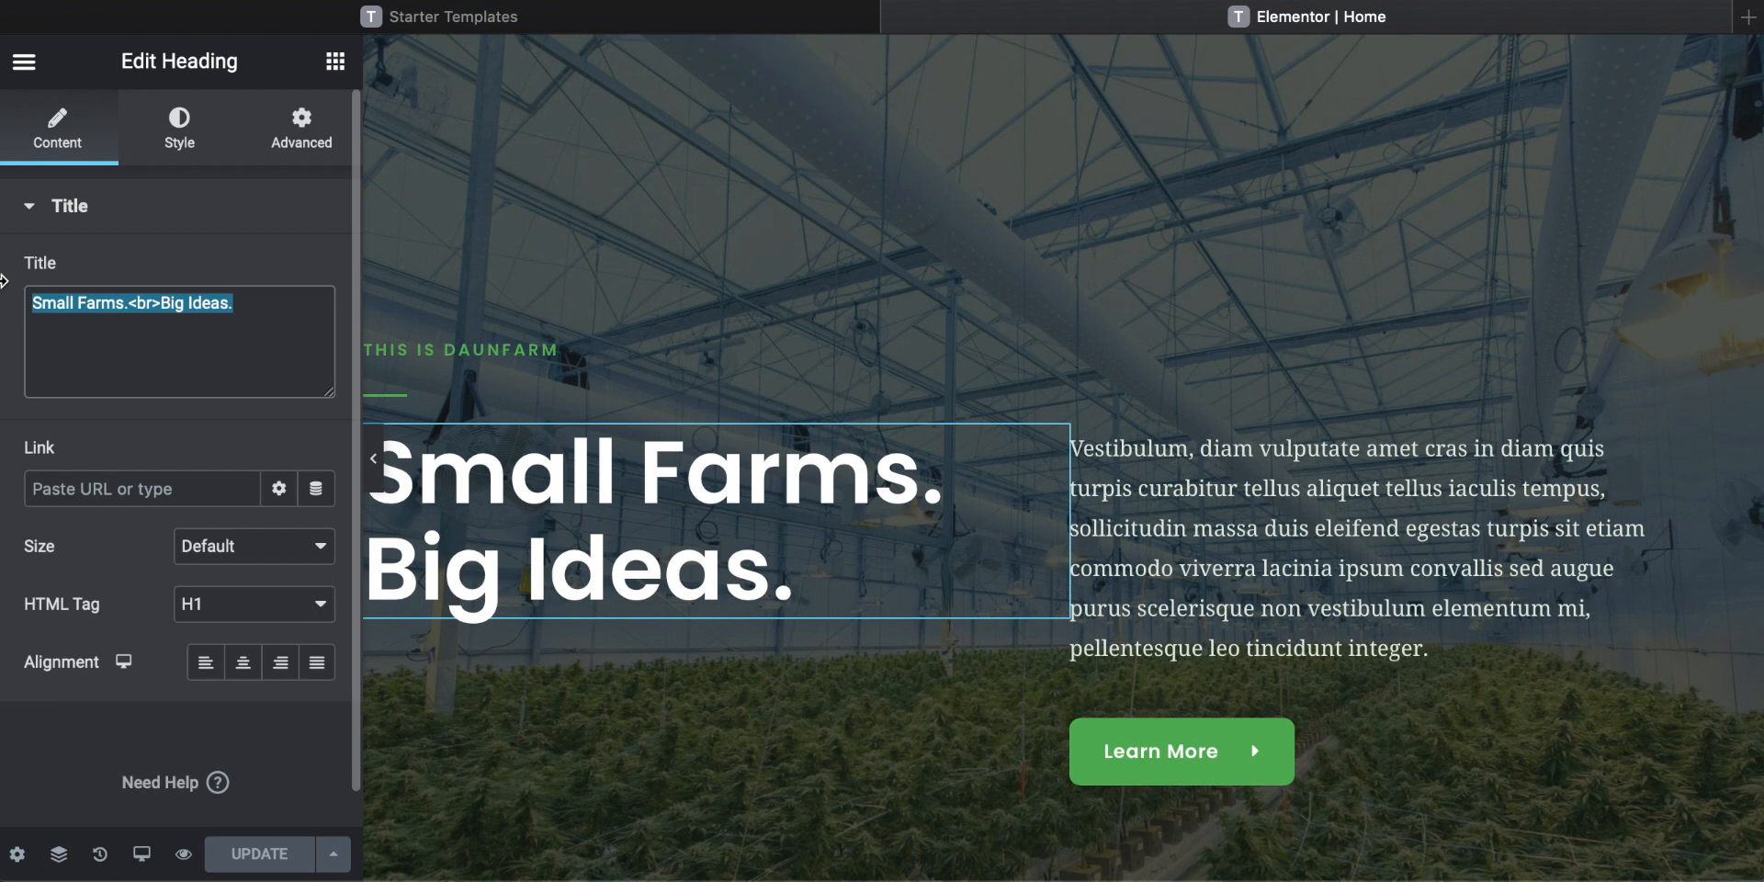
{"action": "type", "text": "Fresh Produce"}
{"action": "key", "text": "Return"}
{"action": "type", "text": "Made today"}
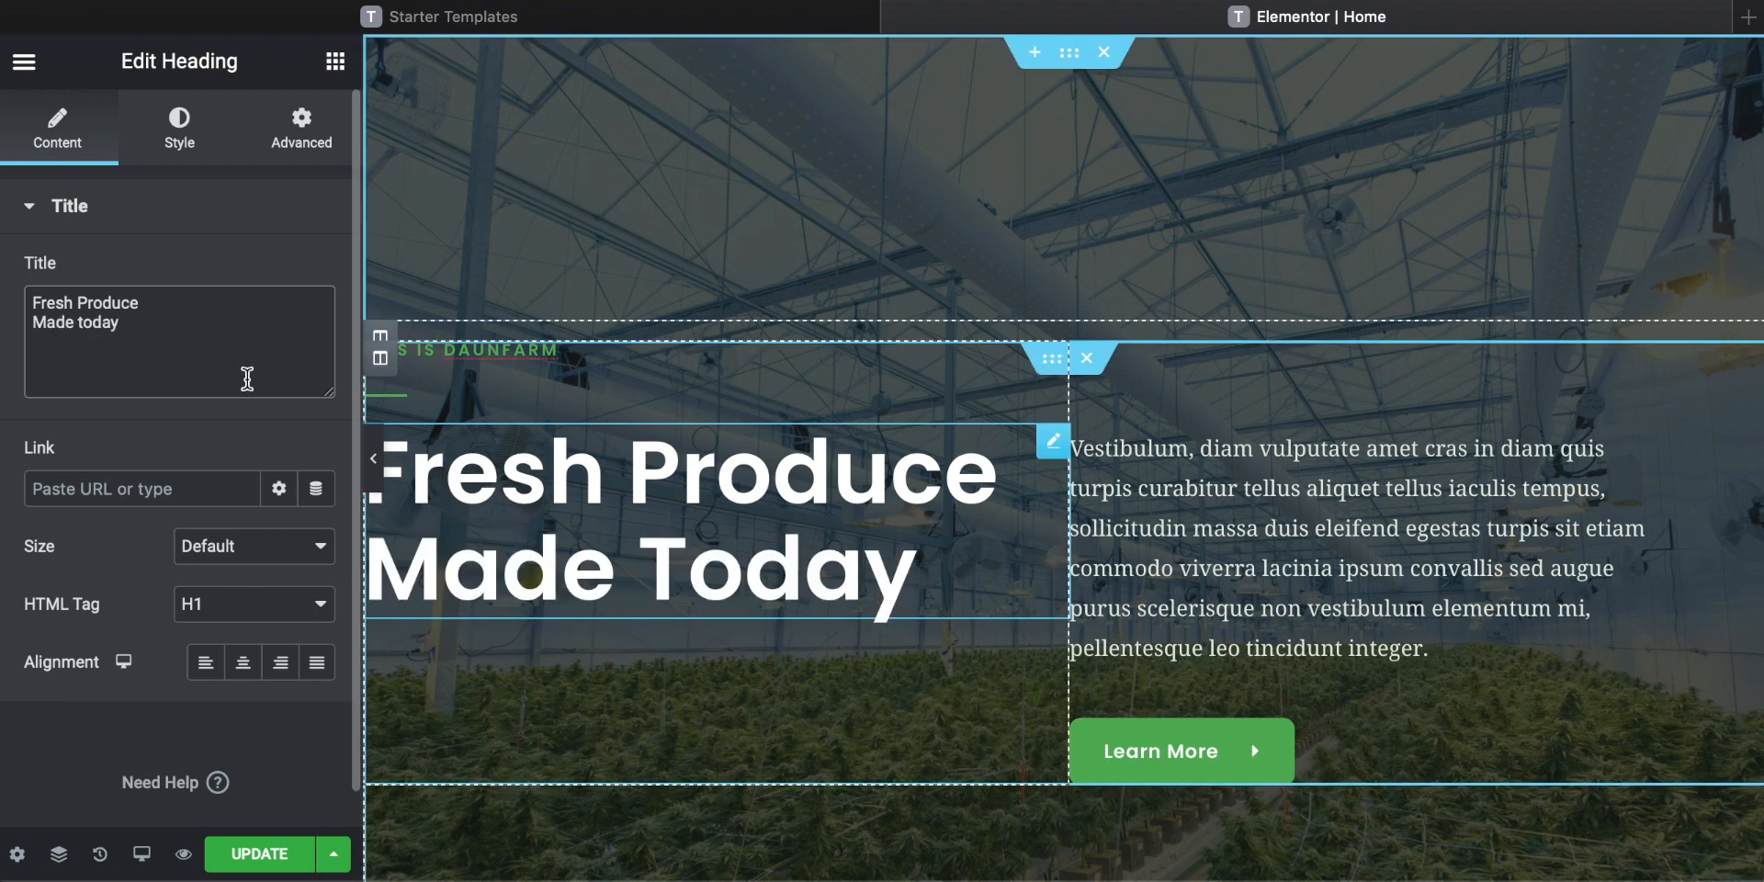
Replace the small green heading above the main title with "Made fresh every day for you".
{"action": "left_click", "coordinate": [527, 352]}
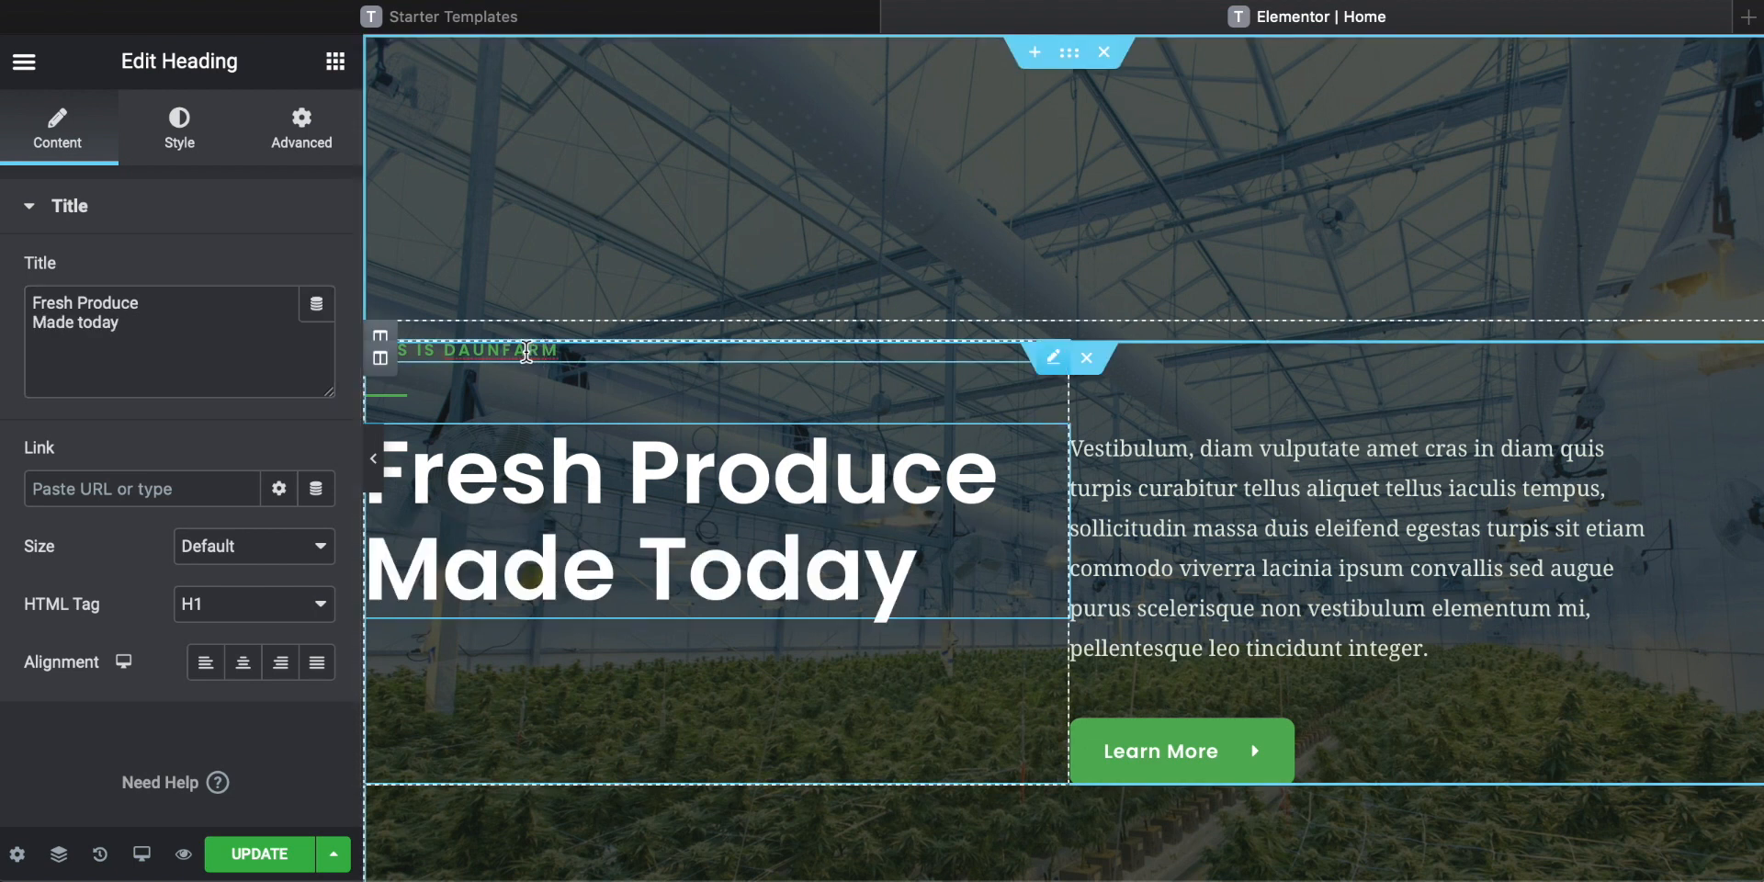
{"action": "left_click", "coordinate": [316, 307]}
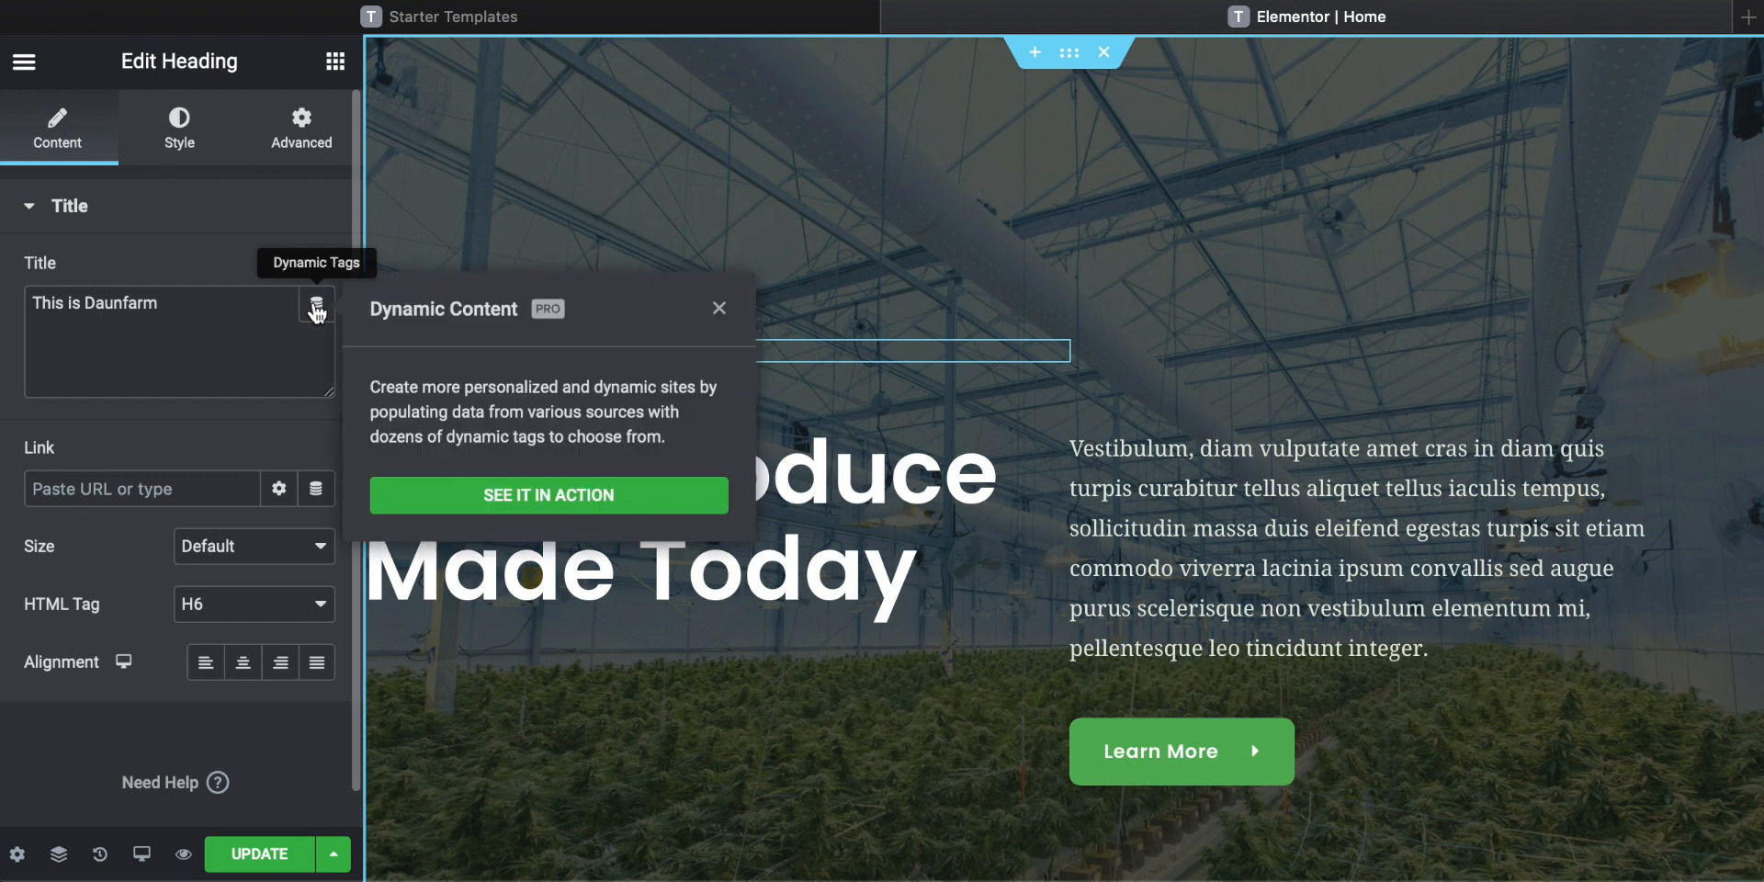
{"action": "left_click", "coordinate": [717, 310]}
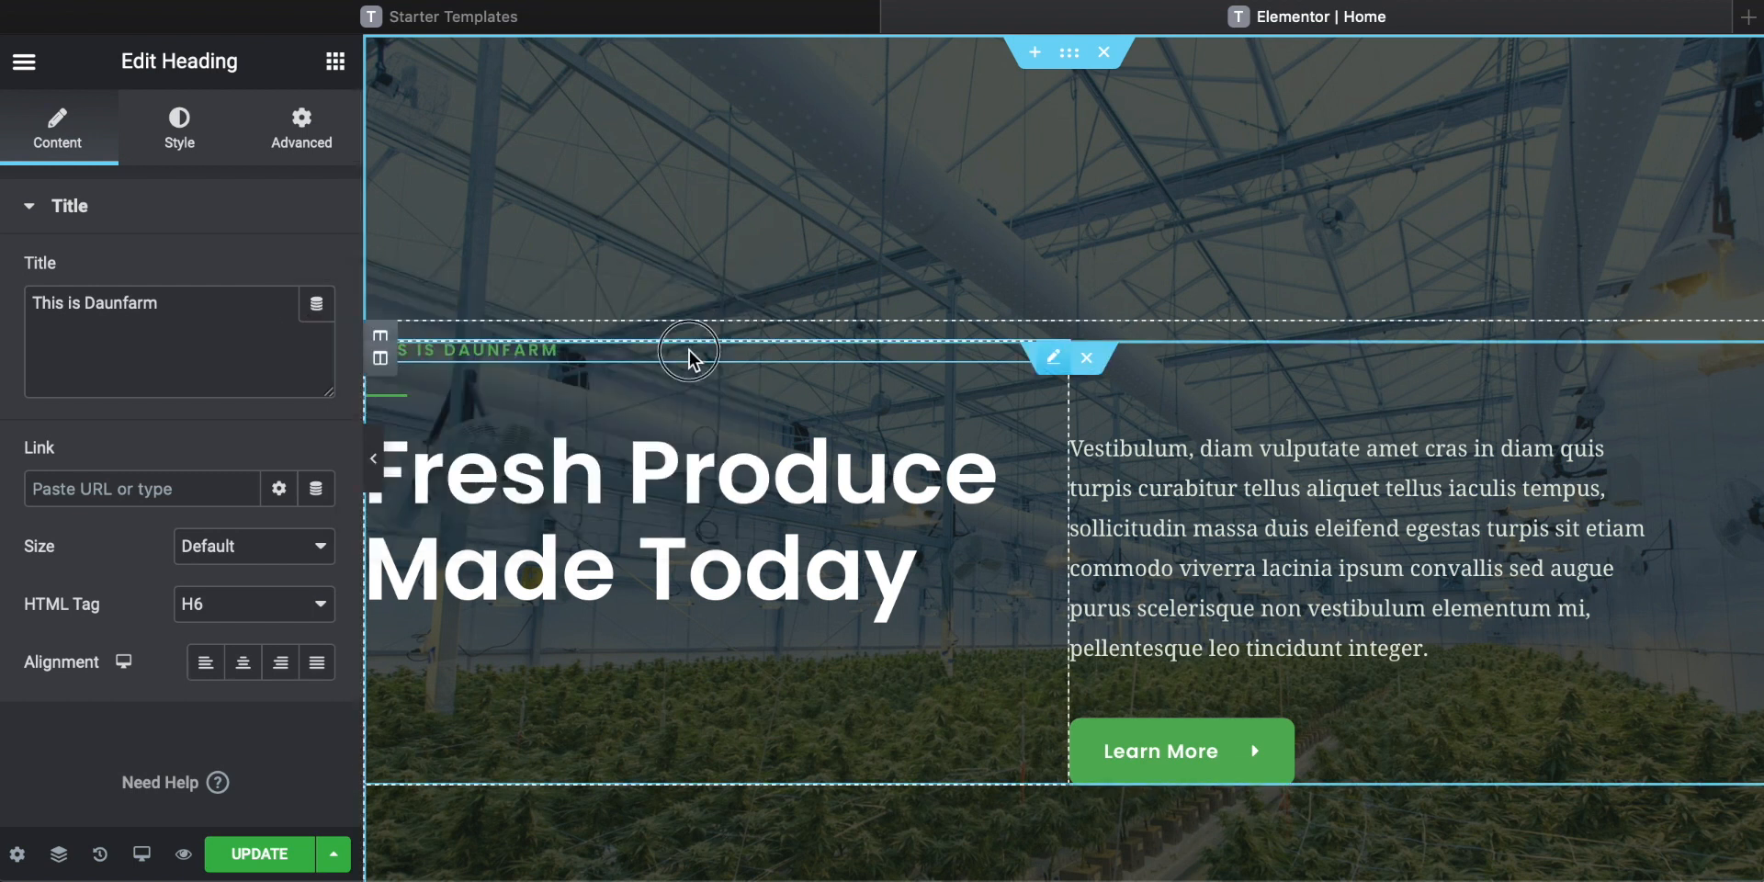
{"action": "double_click", "coordinate": [546, 349]}
{"action": "key", "text": "BackSpace"}
{"action": "key", "text": "BackSpace"}
{"action": "key", "text": "BackSpace"}
{"action": "key", "text": "BackSpace"}
{"action": "key", "text": "BackSpace"}
{"action": "key", "text": "BackSpace"}
{"action": "key", "text": "BackSpace"}
{"action": "key", "text": "BackSpace"}
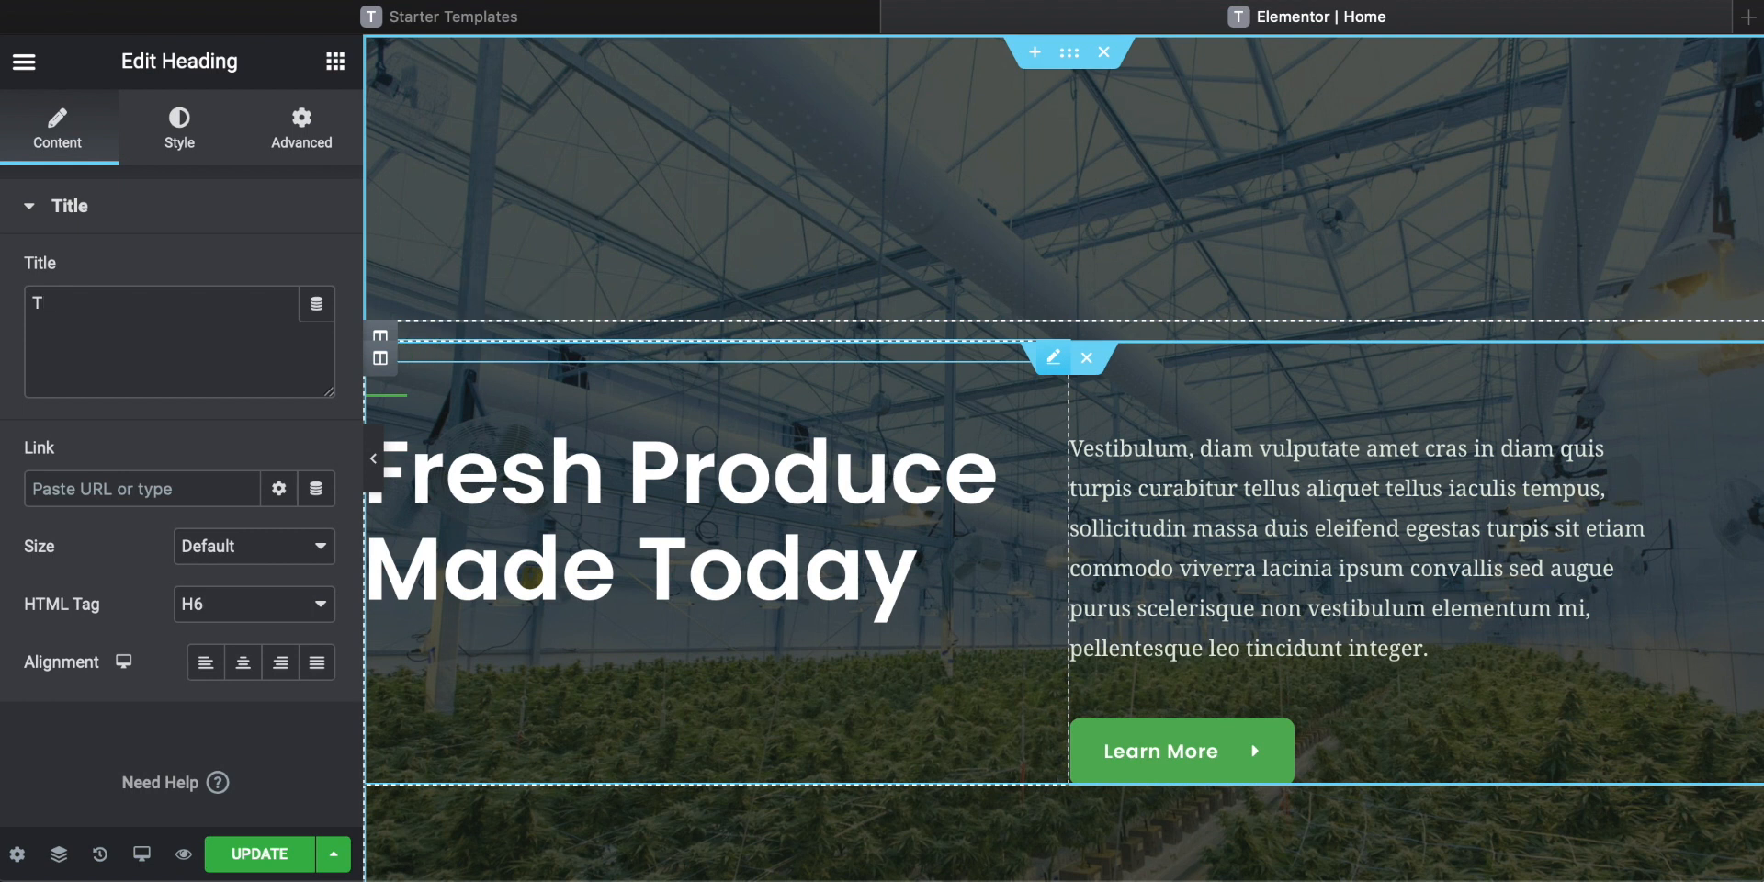
{"action": "left_click", "coordinate": [117, 303]}
{"action": "key", "text": "BackSpace"}
{"action": "type", "text": "Made"}
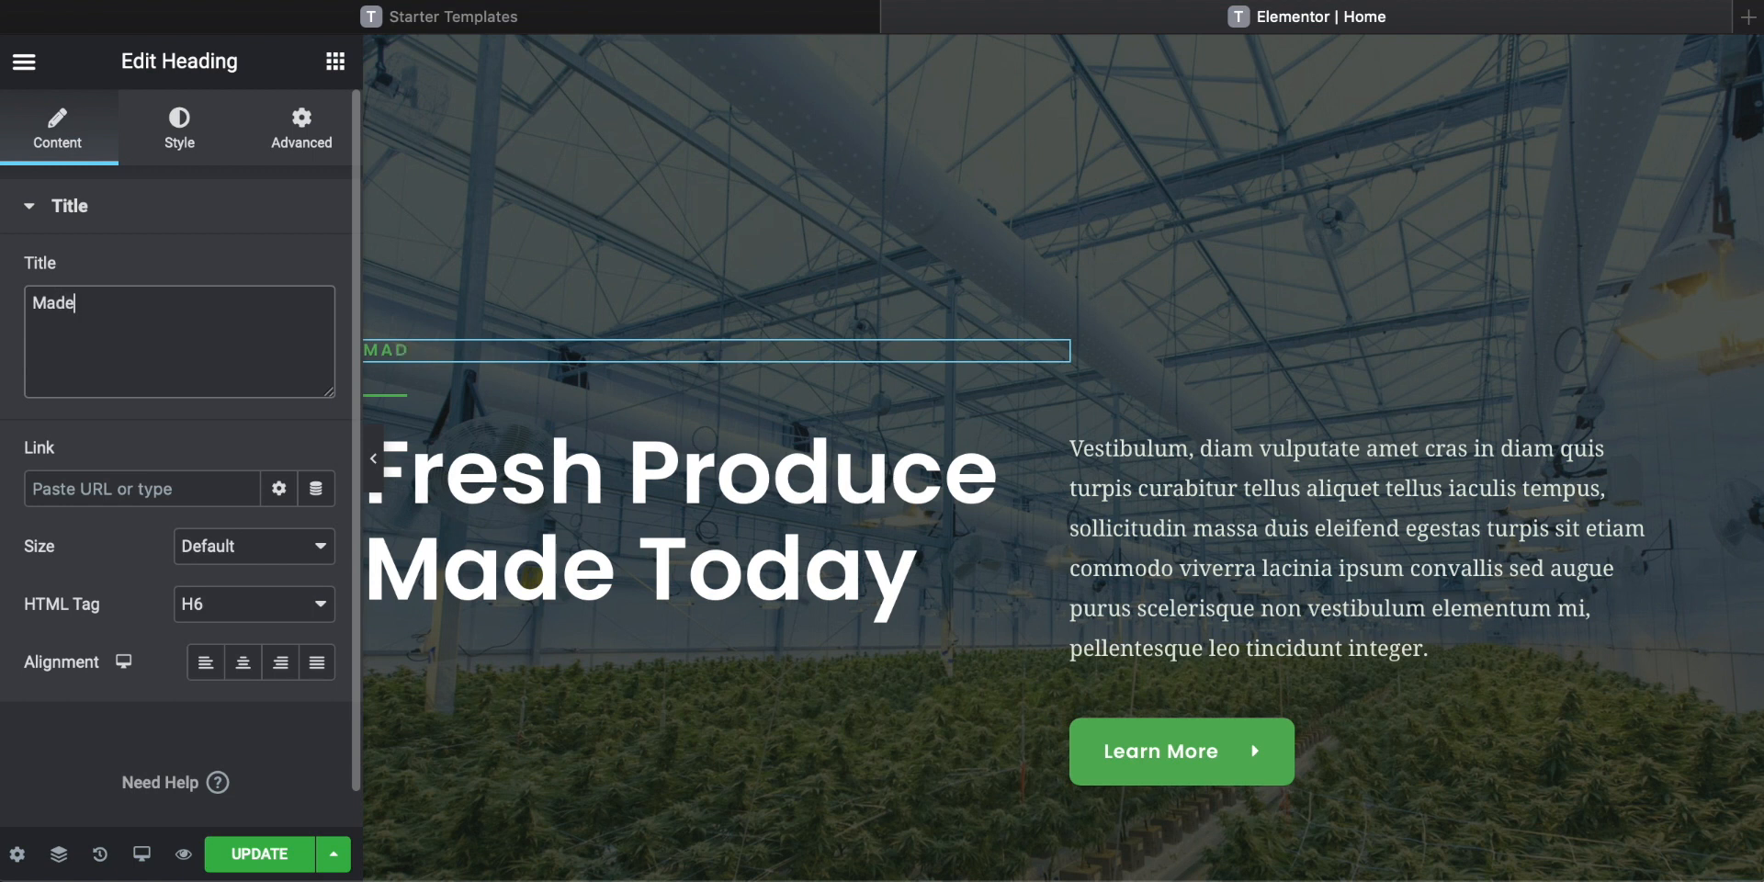
{"action": "type", "text": " fresh every day"}
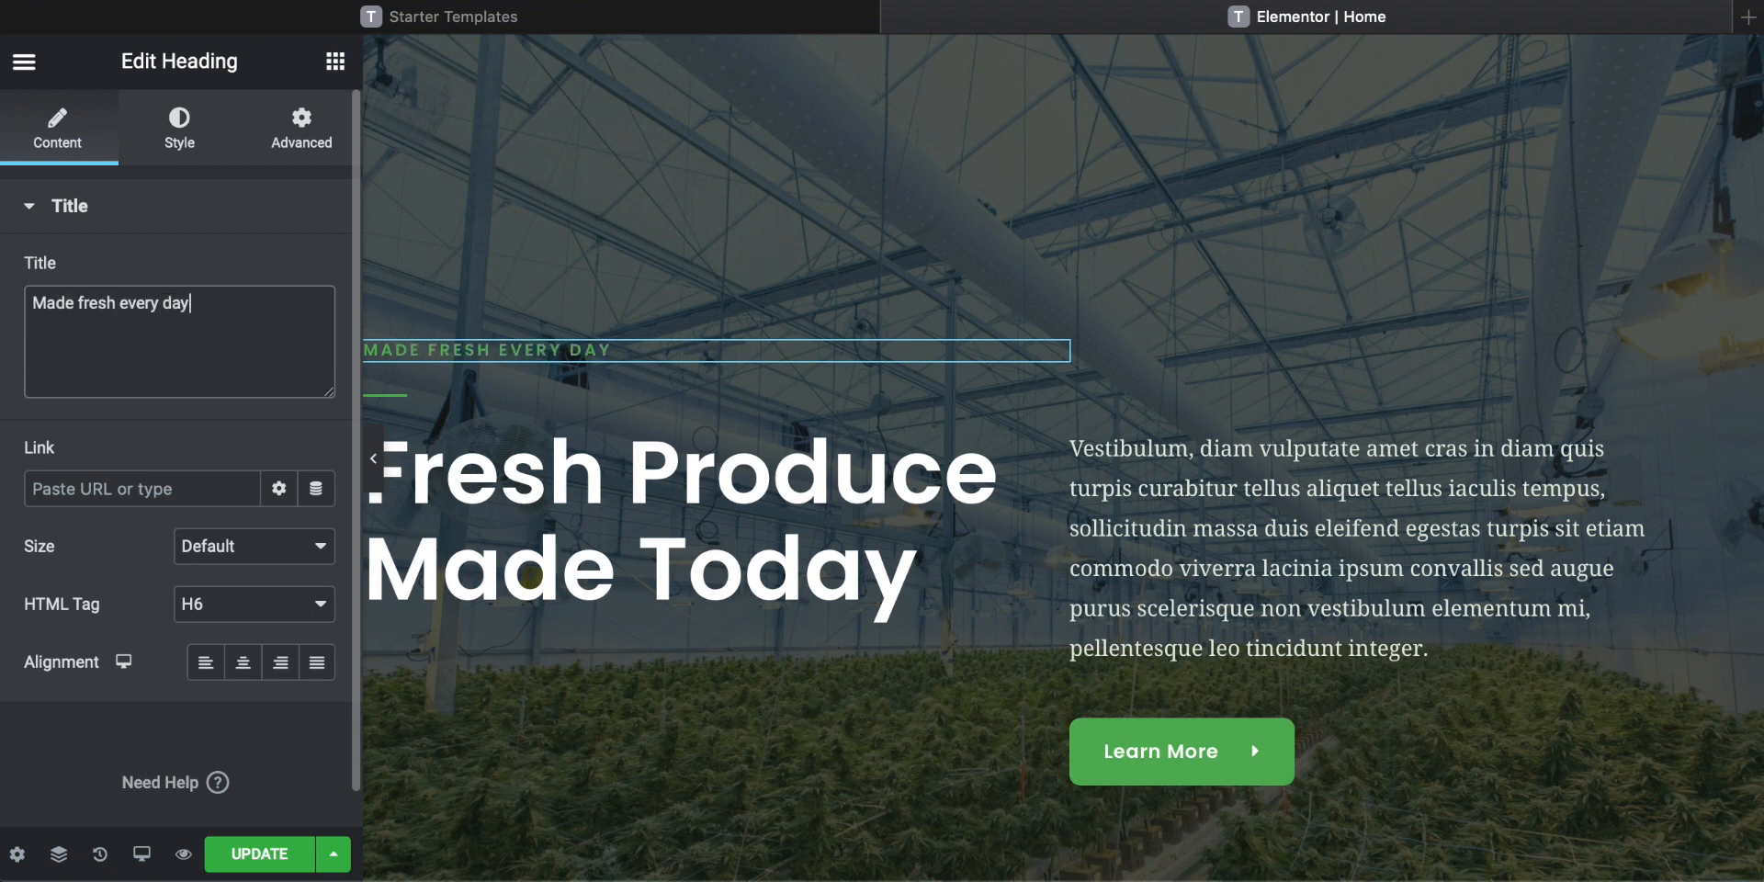
{"action": "type", "text": " for you"}
Replace the hero paragraph with text running from "Fresh organic produce from our very own farm" to "kitchen of Chefs to make to best tasting dished.".
{"action": "left_click", "coordinate": [1240, 580]}
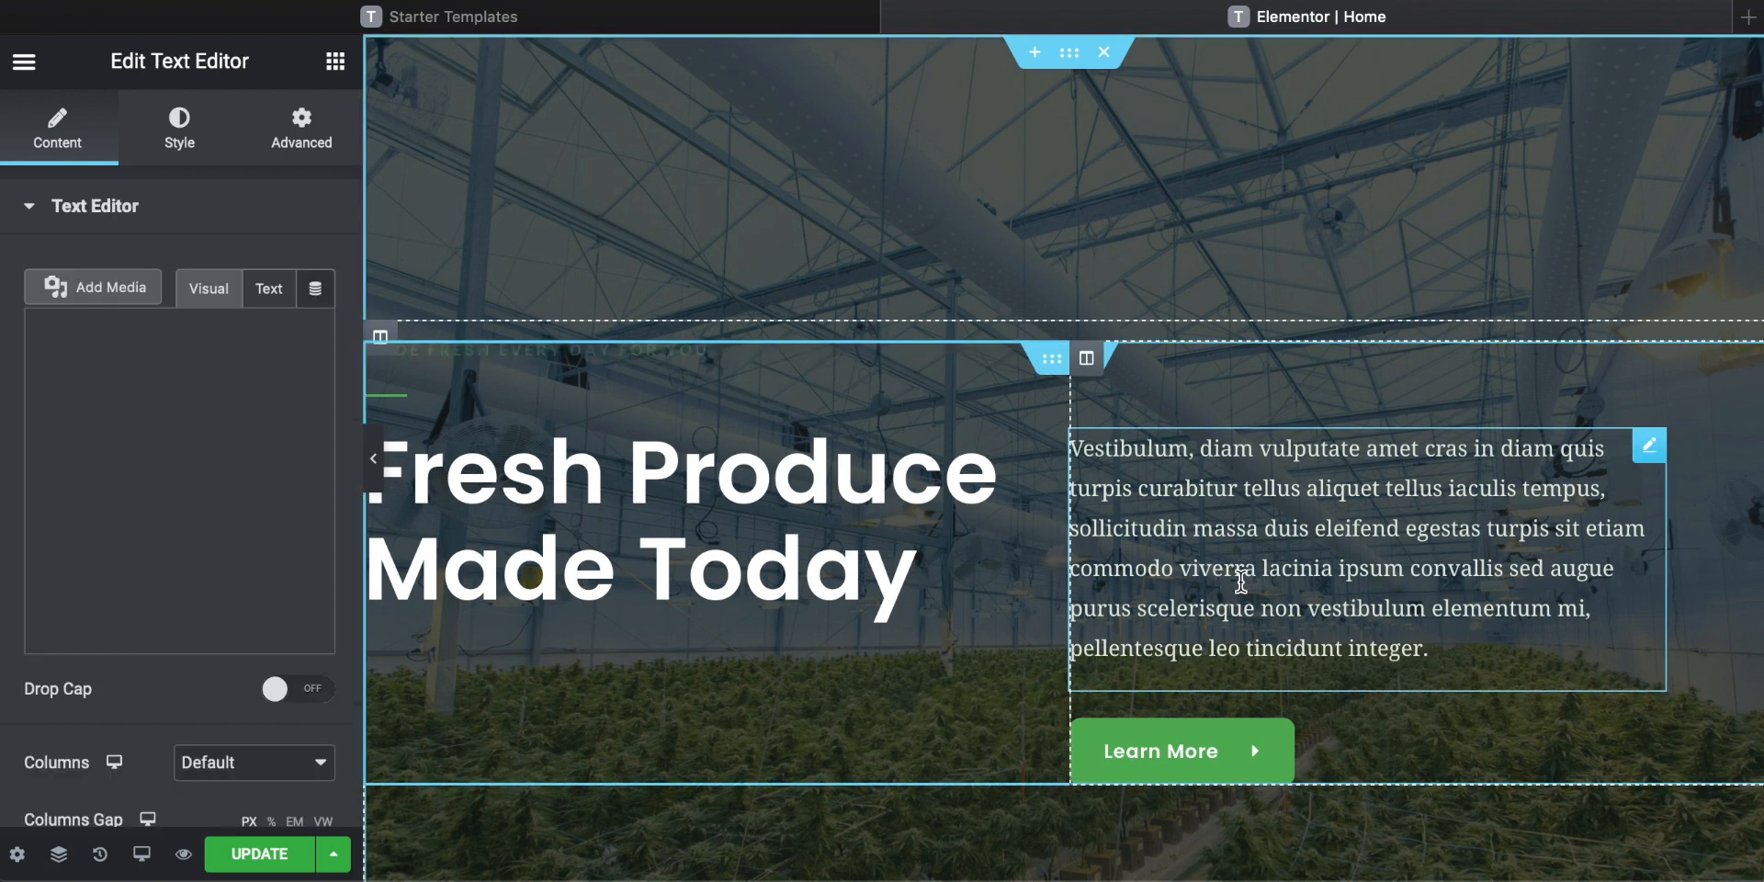
{"action": "left_click_drag", "start_coordinate": [1429, 648], "coordinate": [1069, 445]}
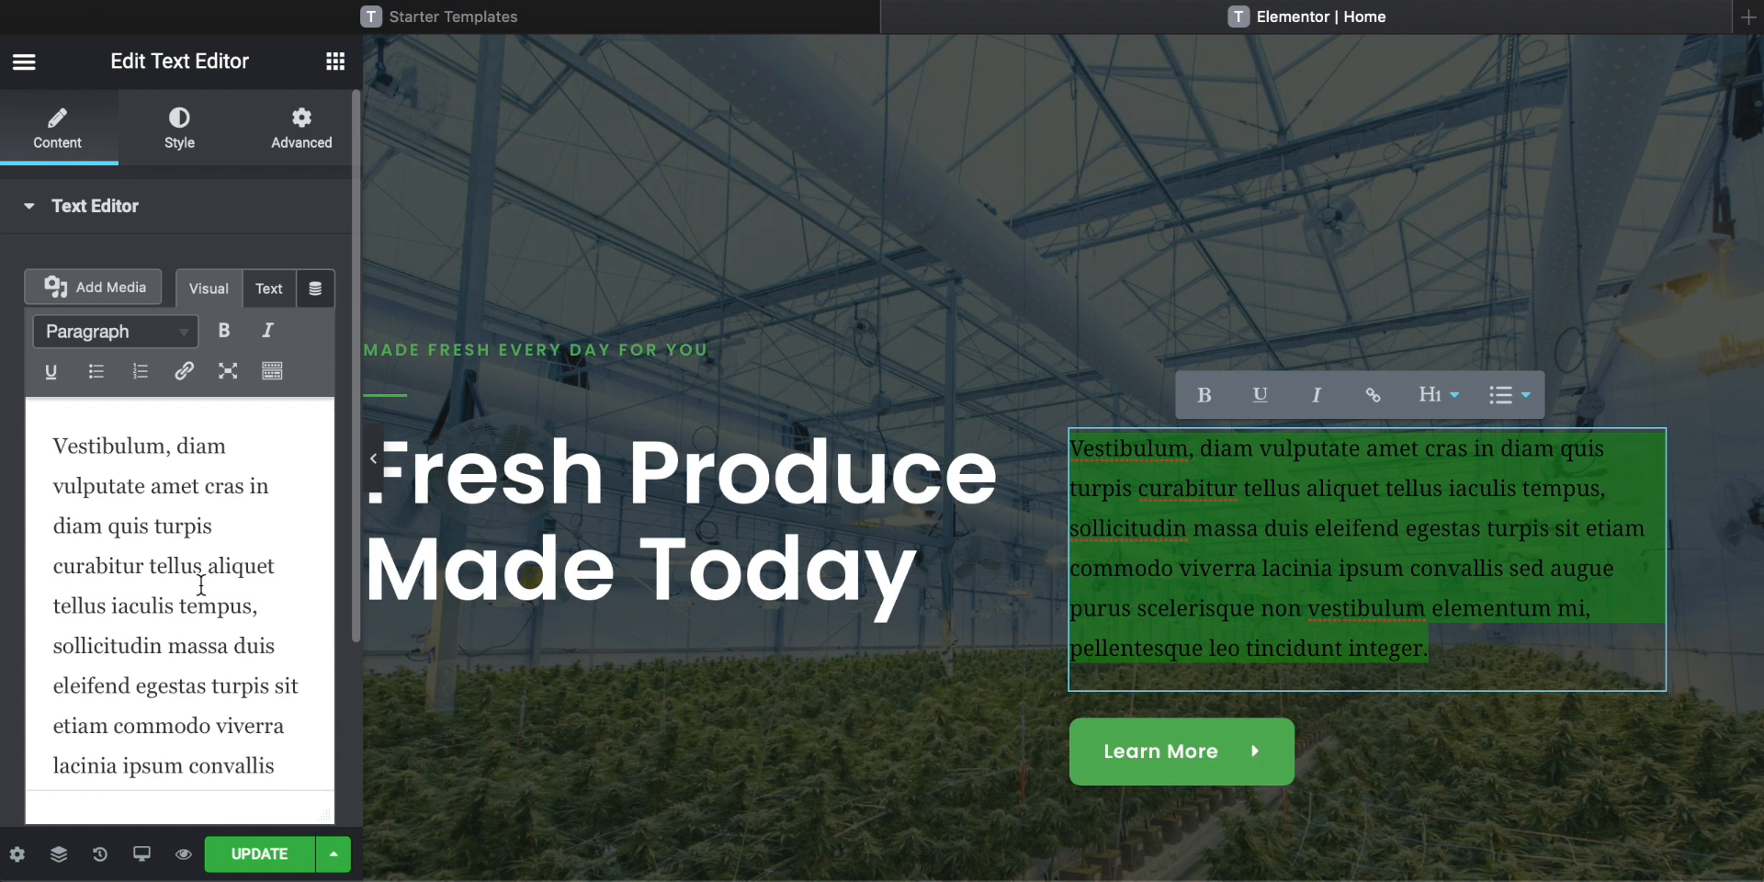
{"action": "type", "text": "Fresh organic produce from our very own farm picked and brought every day and given to our award winning kitchen of Chefs to make to best tasting dished."}
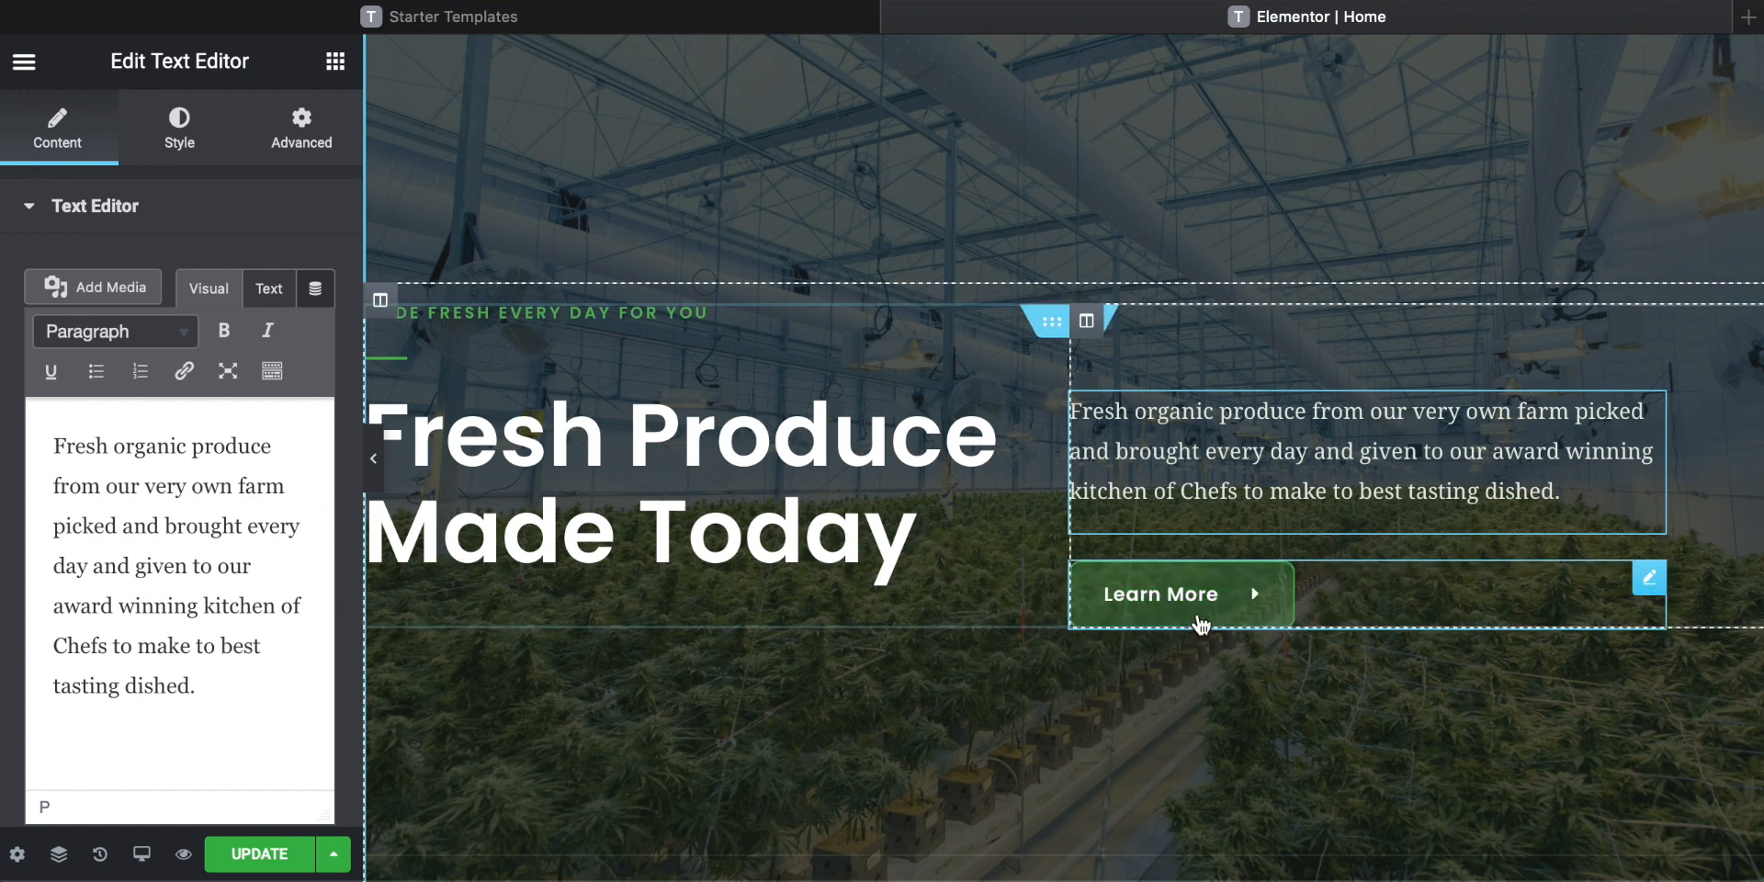
Select the hero's Learn More button and browse the icon library for its icon, closing the library without picking one.
{"action": "left_click", "coordinate": [1211, 608]}
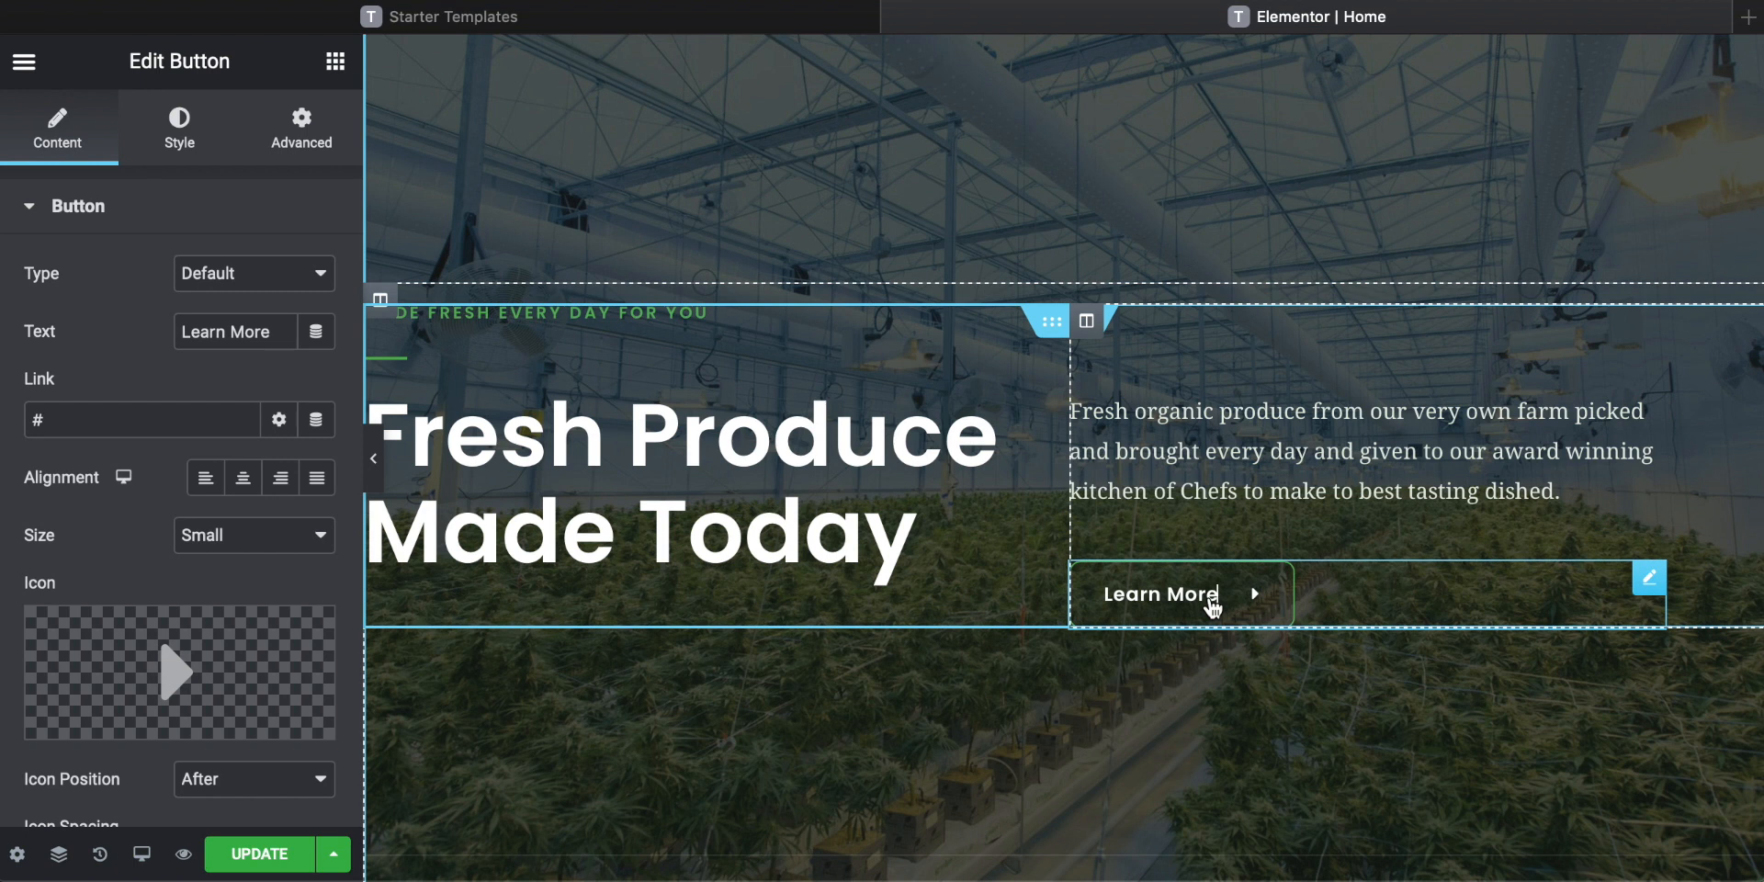
{"action": "left_click", "coordinate": [1207, 434]}
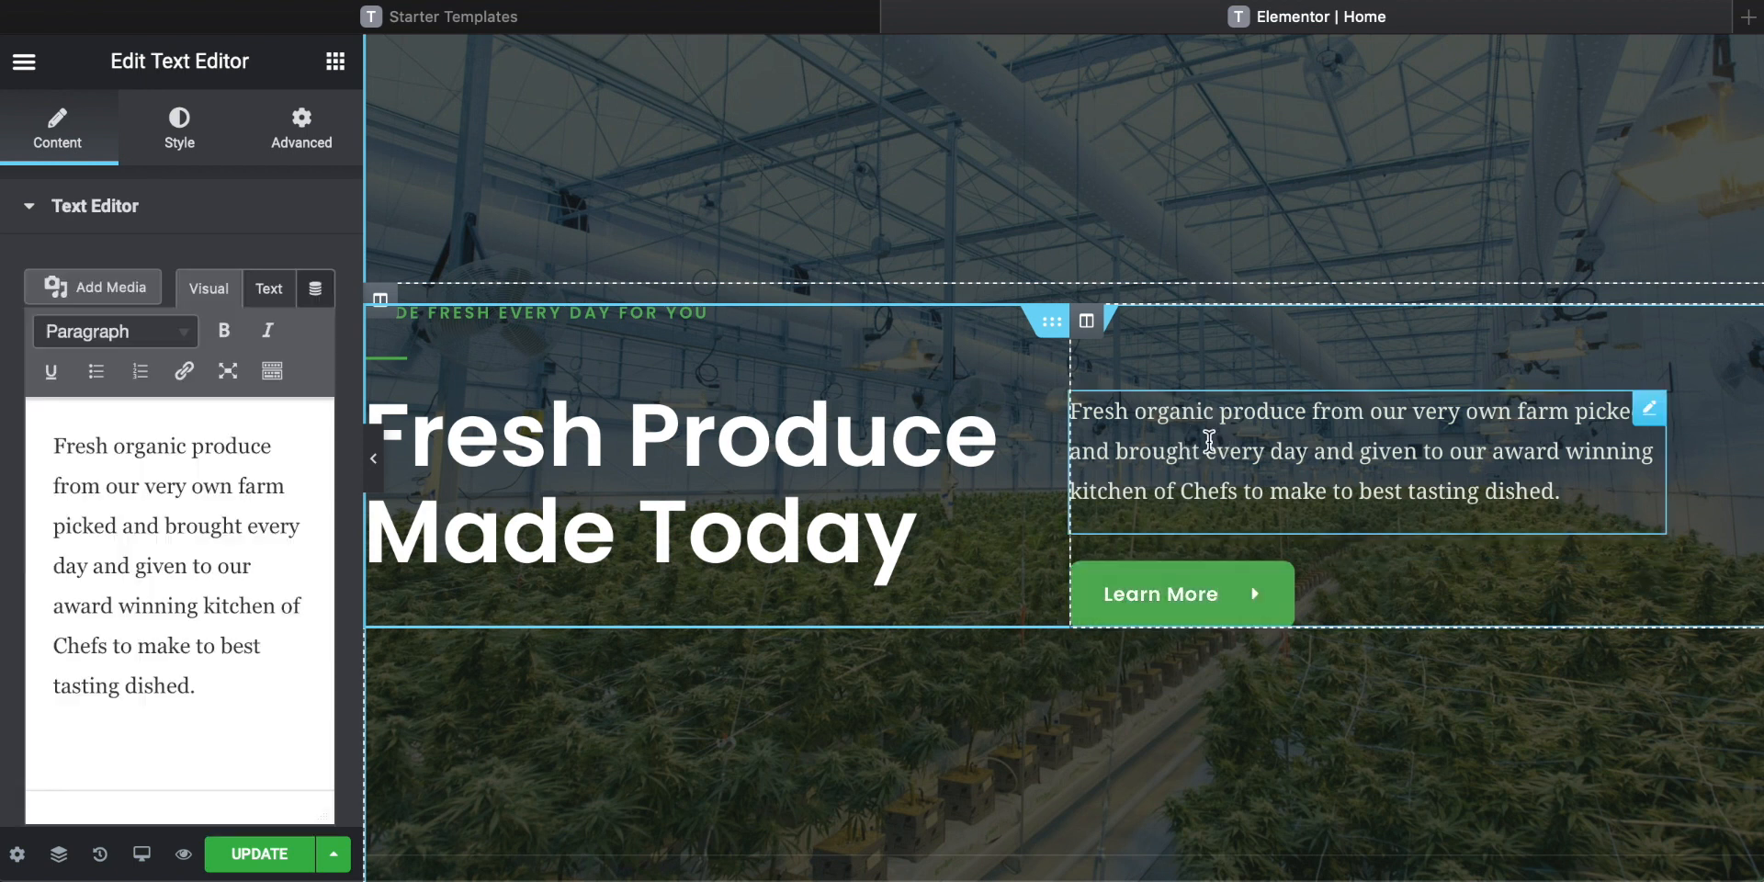
{"action": "left_click", "coordinate": [1171, 599]}
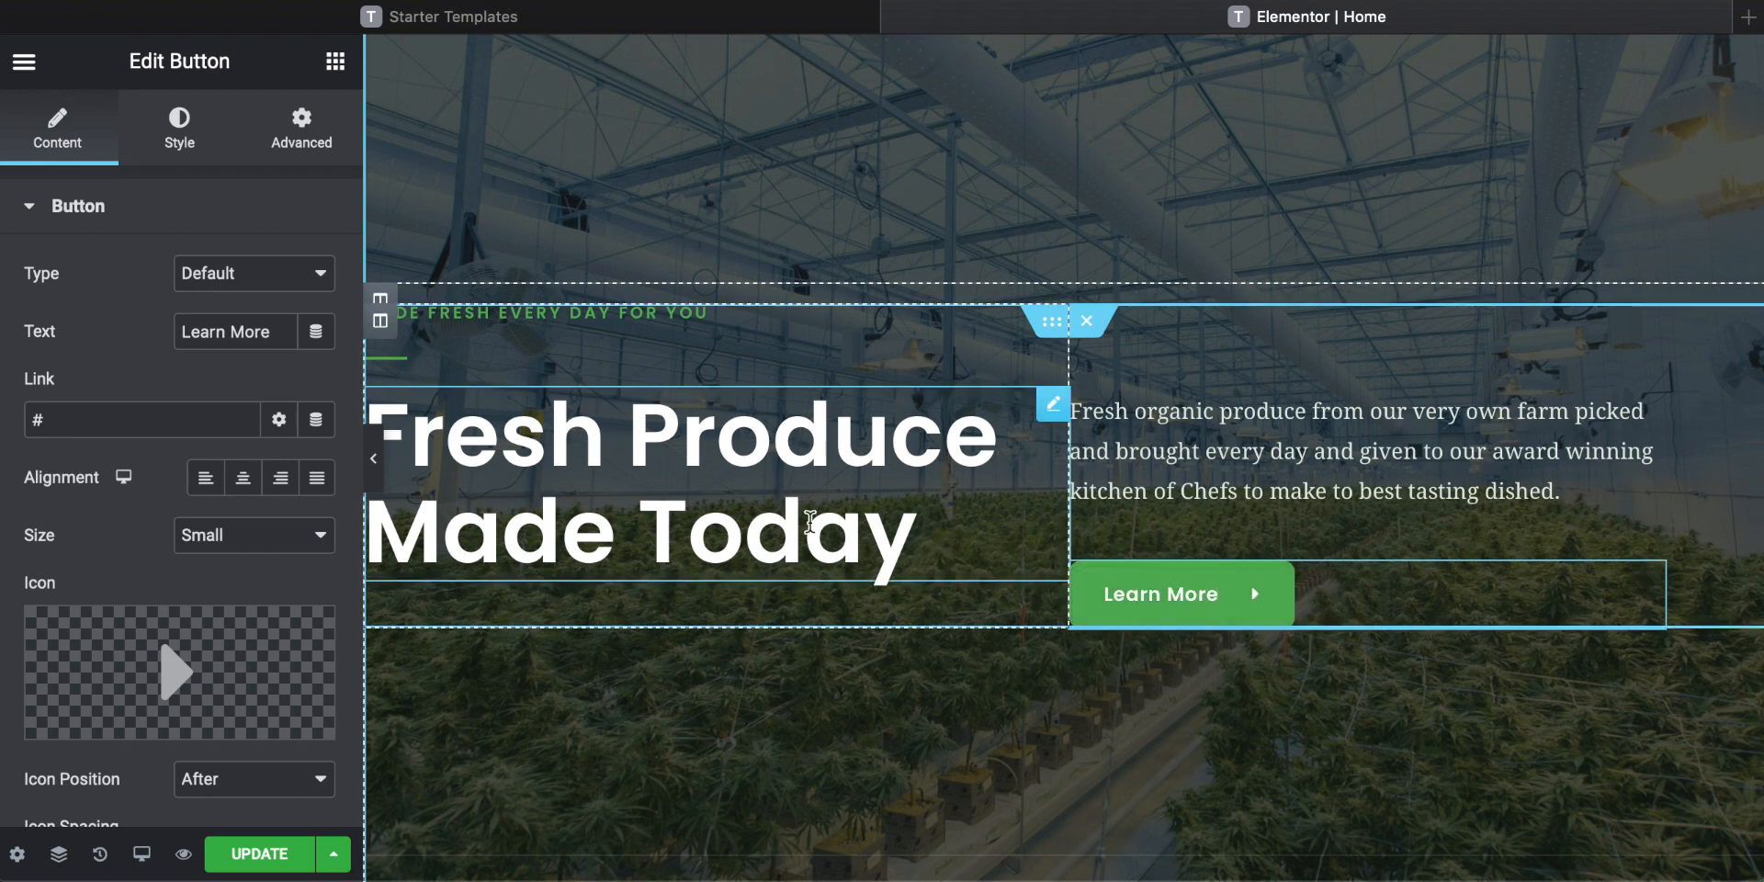
{"action": "left_click", "coordinate": [1177, 585]}
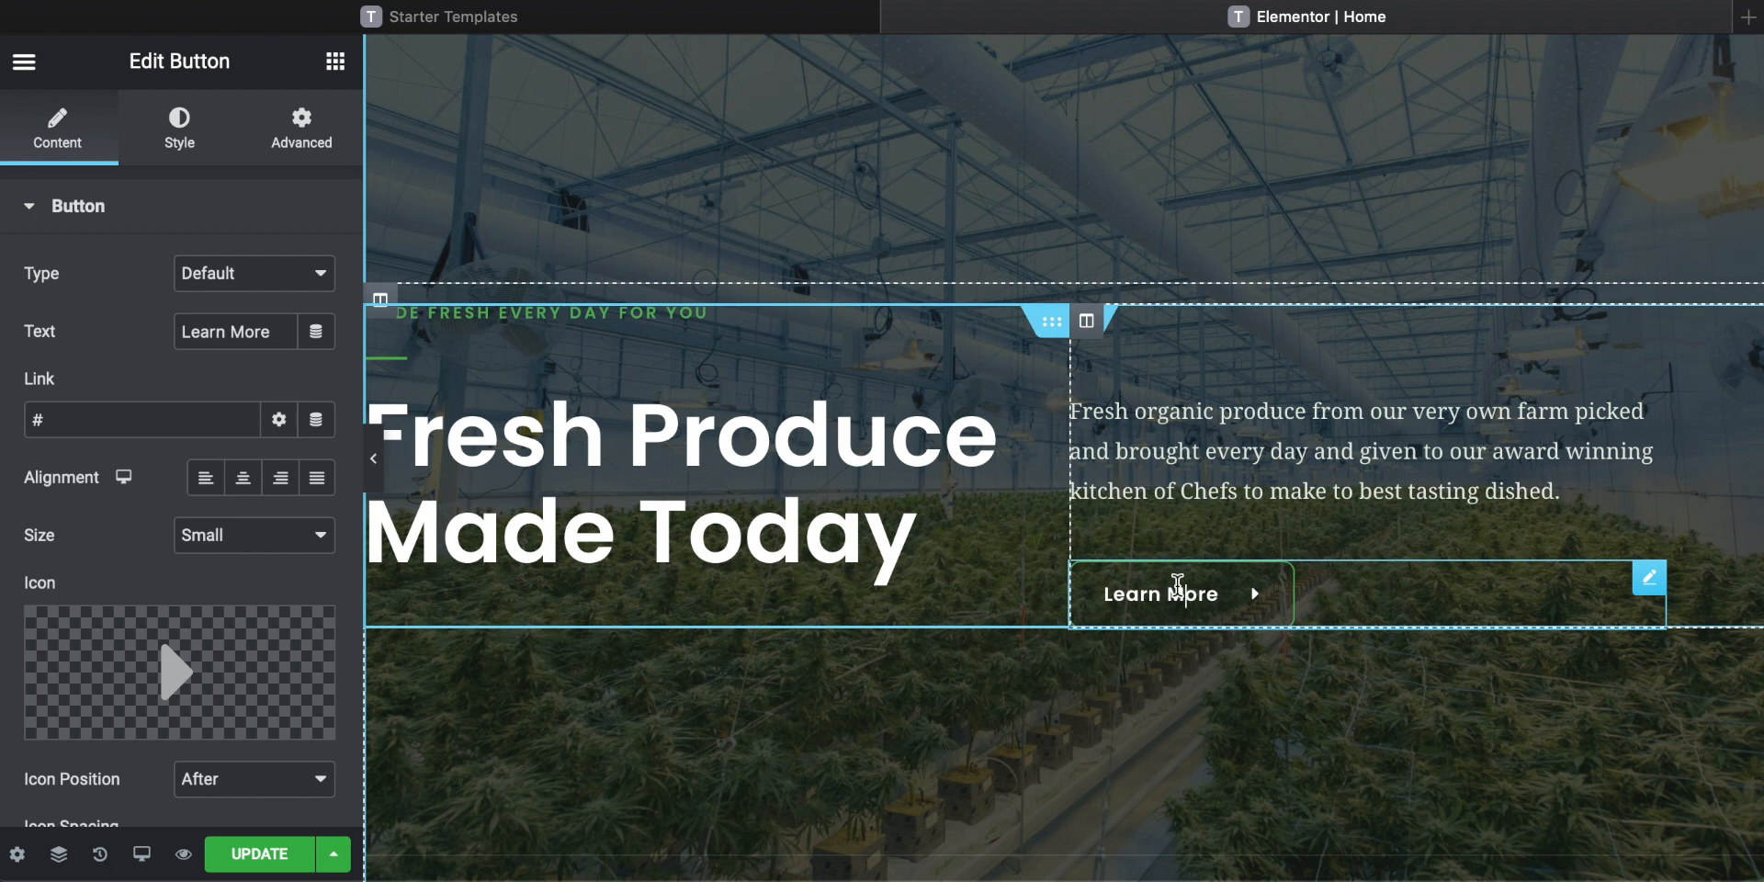
{"action": "mouse_move", "coordinate": [179, 662]}
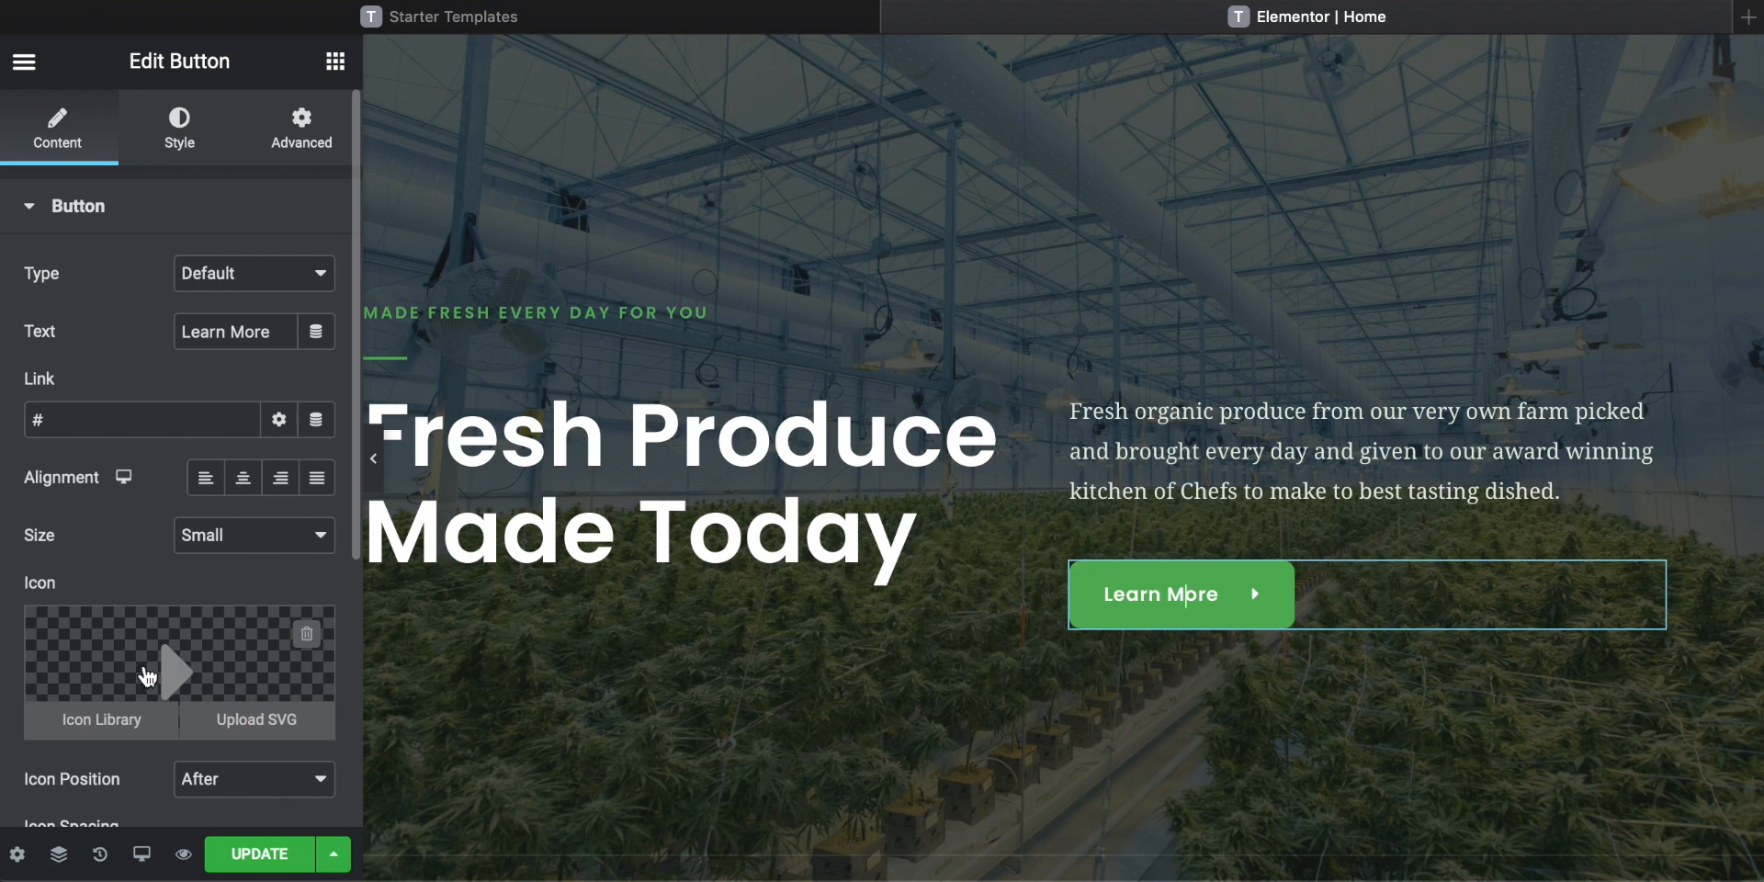
{"action": "left_click", "coordinate": [113, 725]}
{"action": "scroll", "coordinate": [988, 450], "scroll_direction": "down", "scroll_amount": 5}
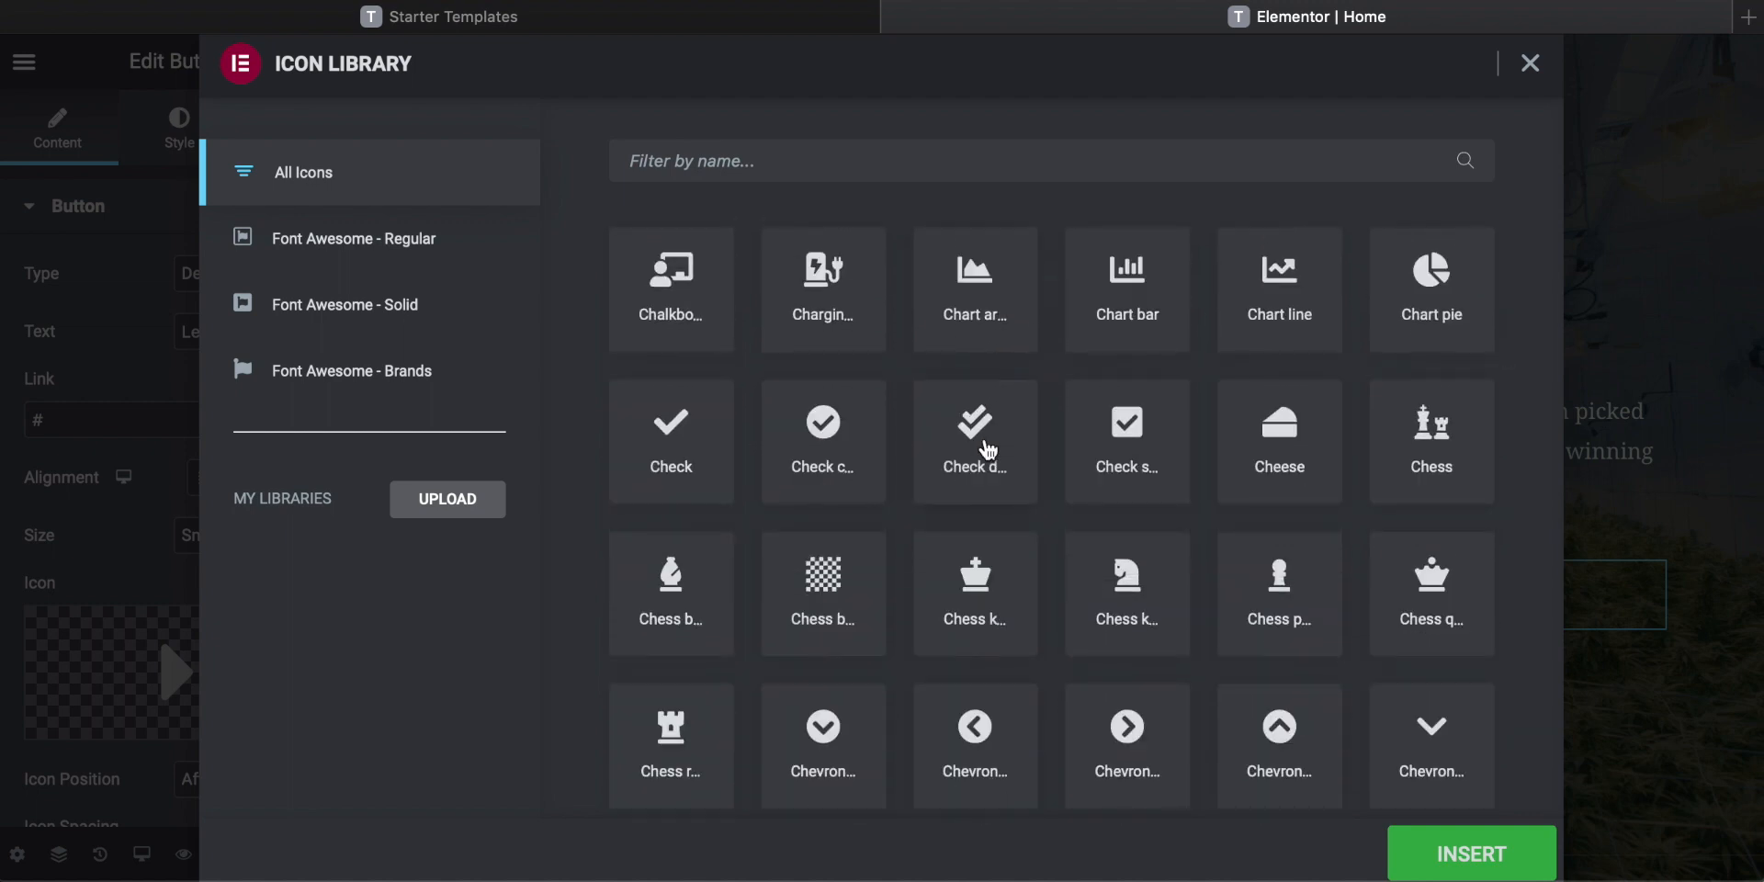
{"action": "scroll", "coordinate": [1086, 496], "scroll_direction": "down", "scroll_amount": 3}
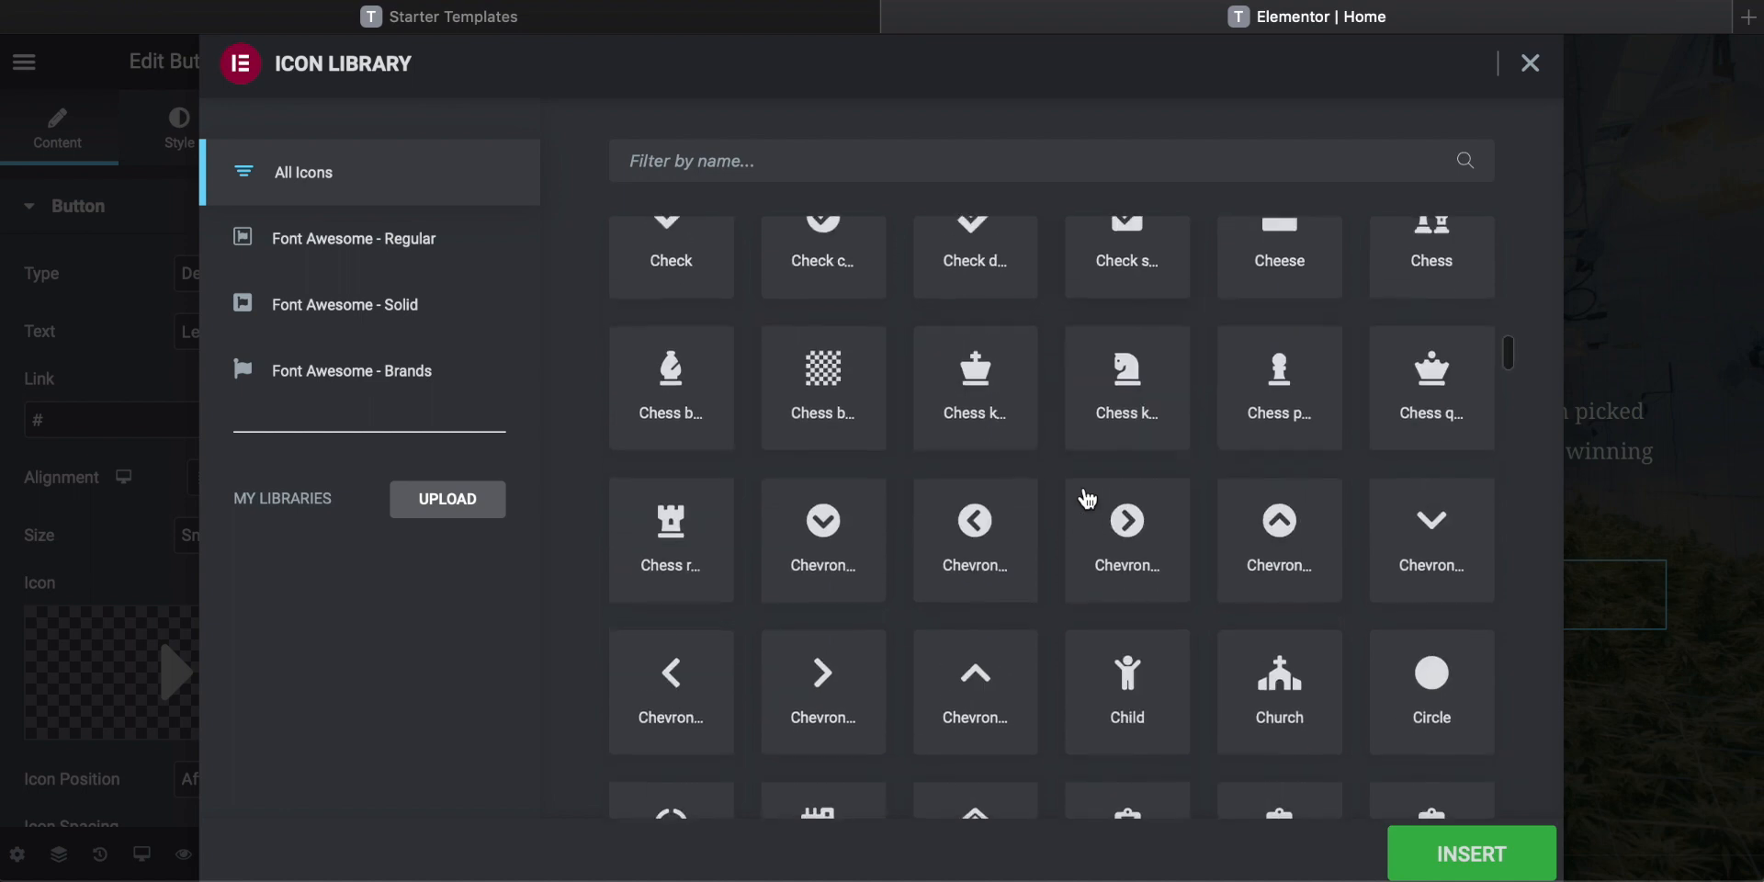
{"action": "scroll", "coordinate": [1061, 536], "scroll_direction": "down", "scroll_amount": 7}
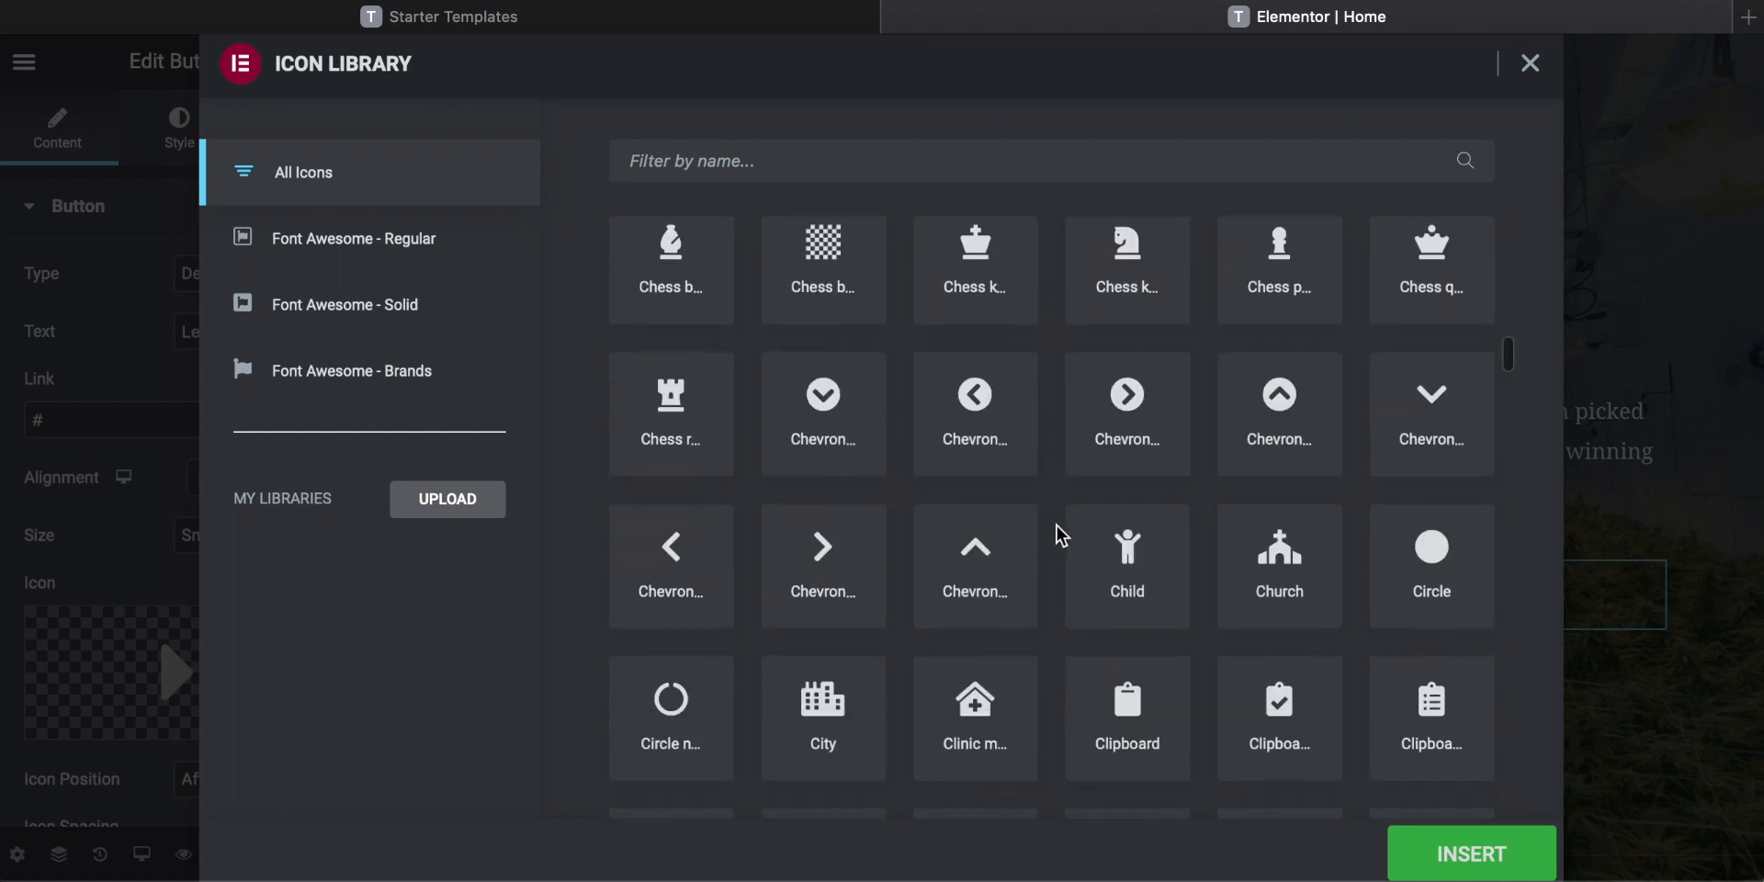
{"action": "scroll", "coordinate": [1061, 535], "scroll_direction": "down", "scroll_amount": 3}
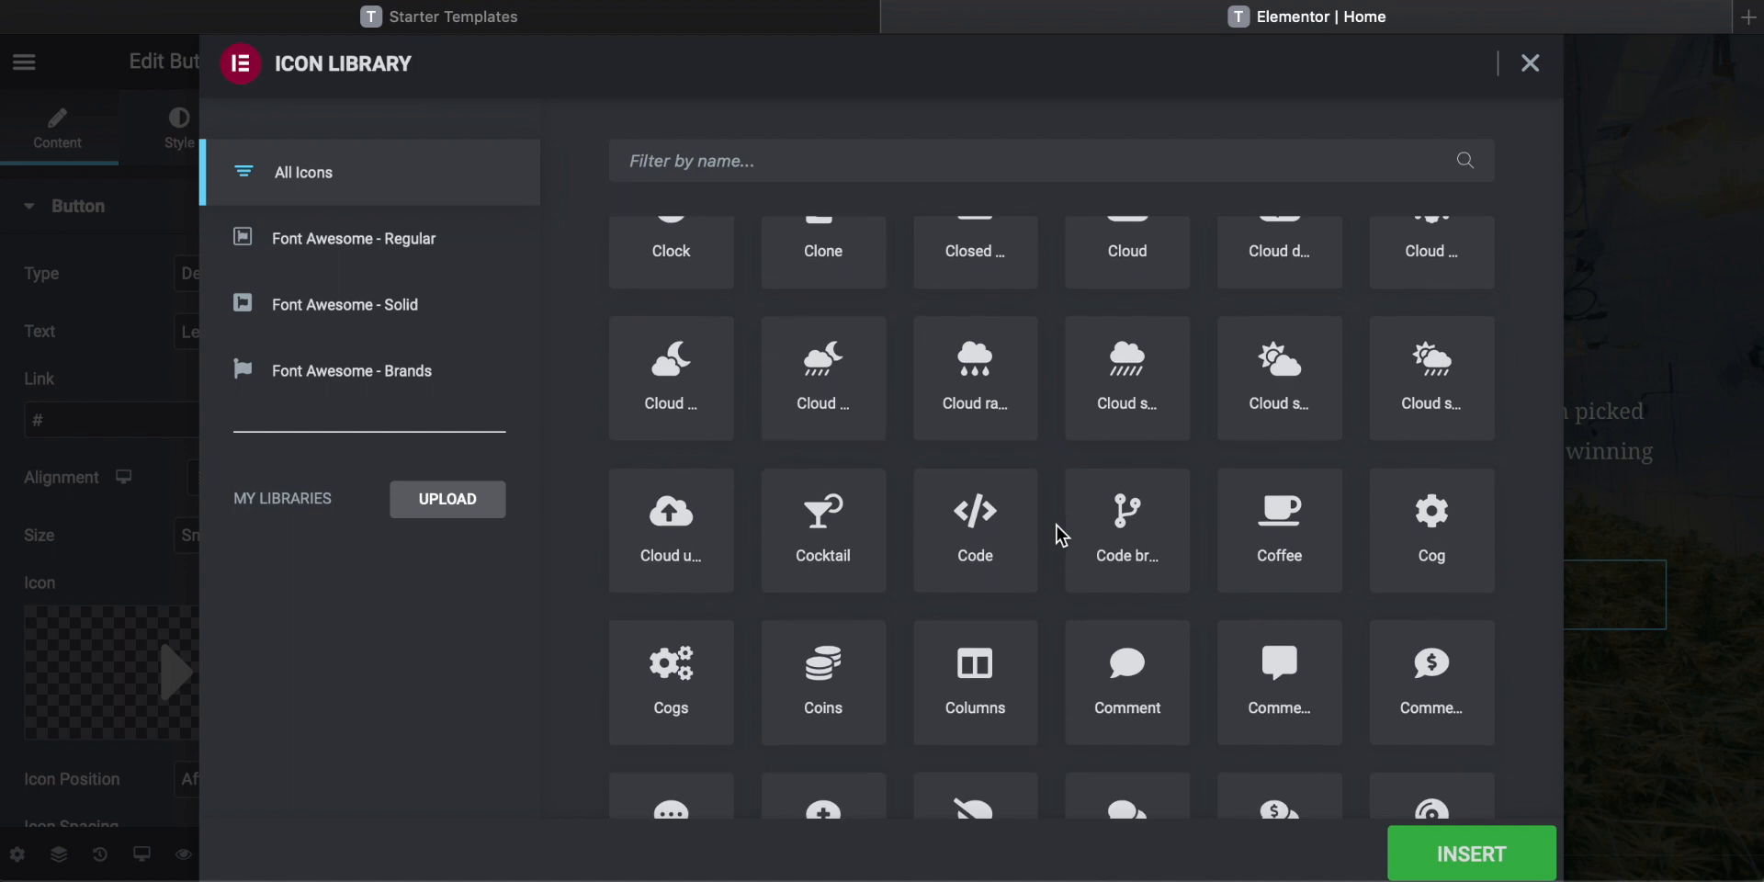
{"action": "scroll", "coordinate": [1061, 535], "scroll_direction": "down", "scroll_amount": 9}
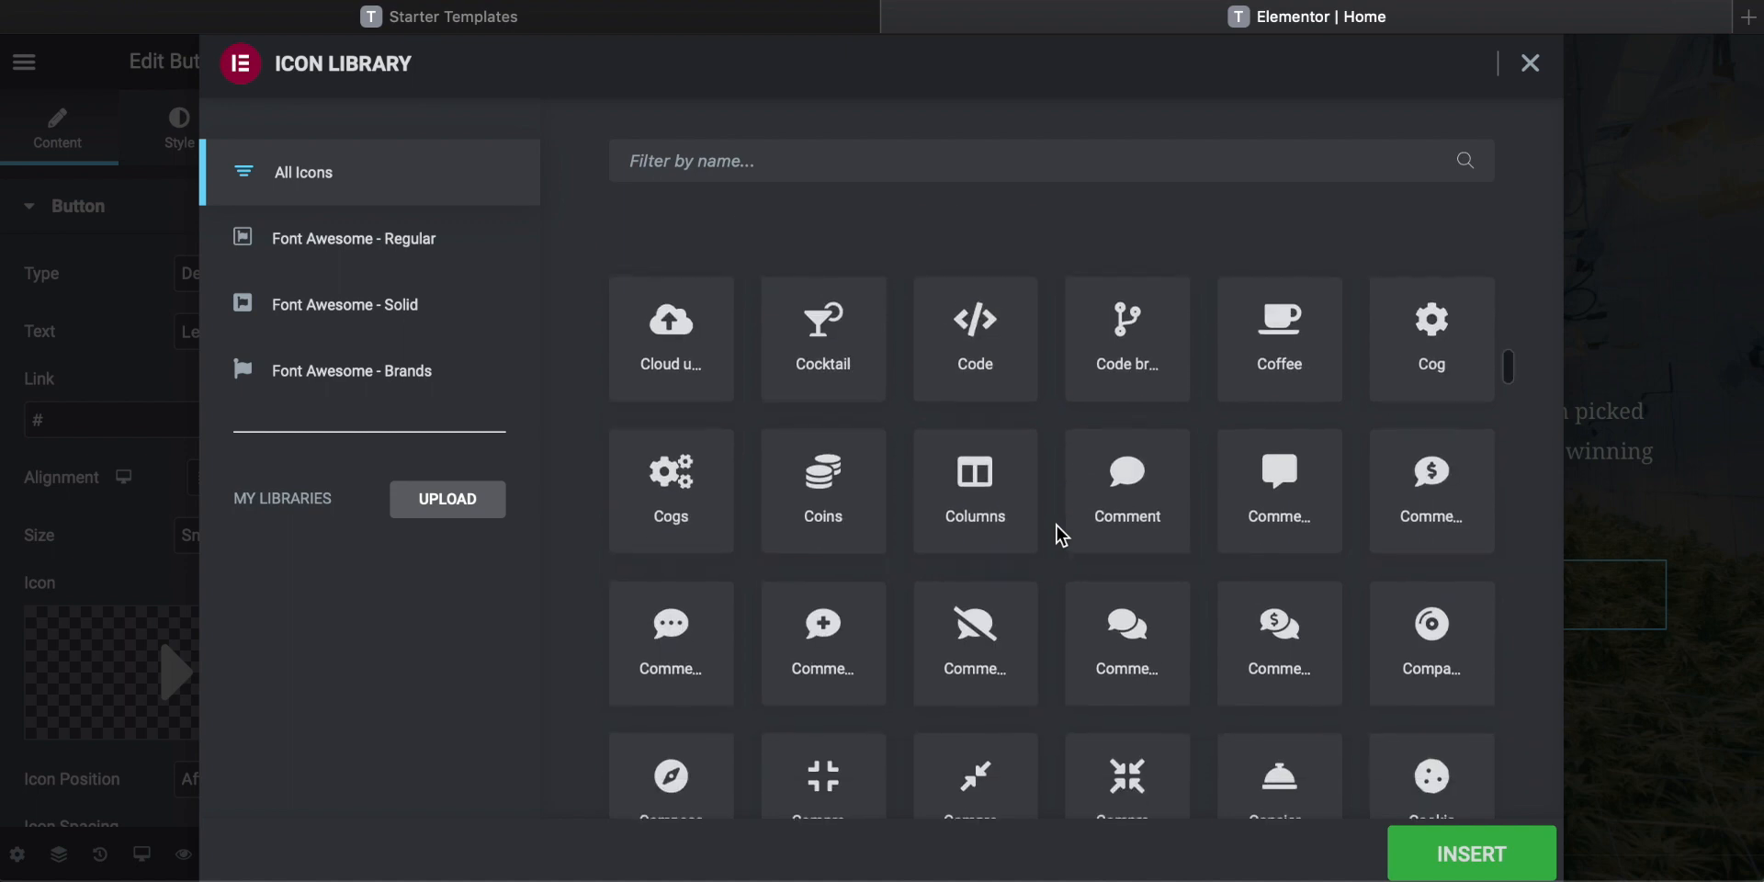
{"action": "scroll", "coordinate": [1061, 535], "scroll_direction": "up", "scroll_amount": 3}
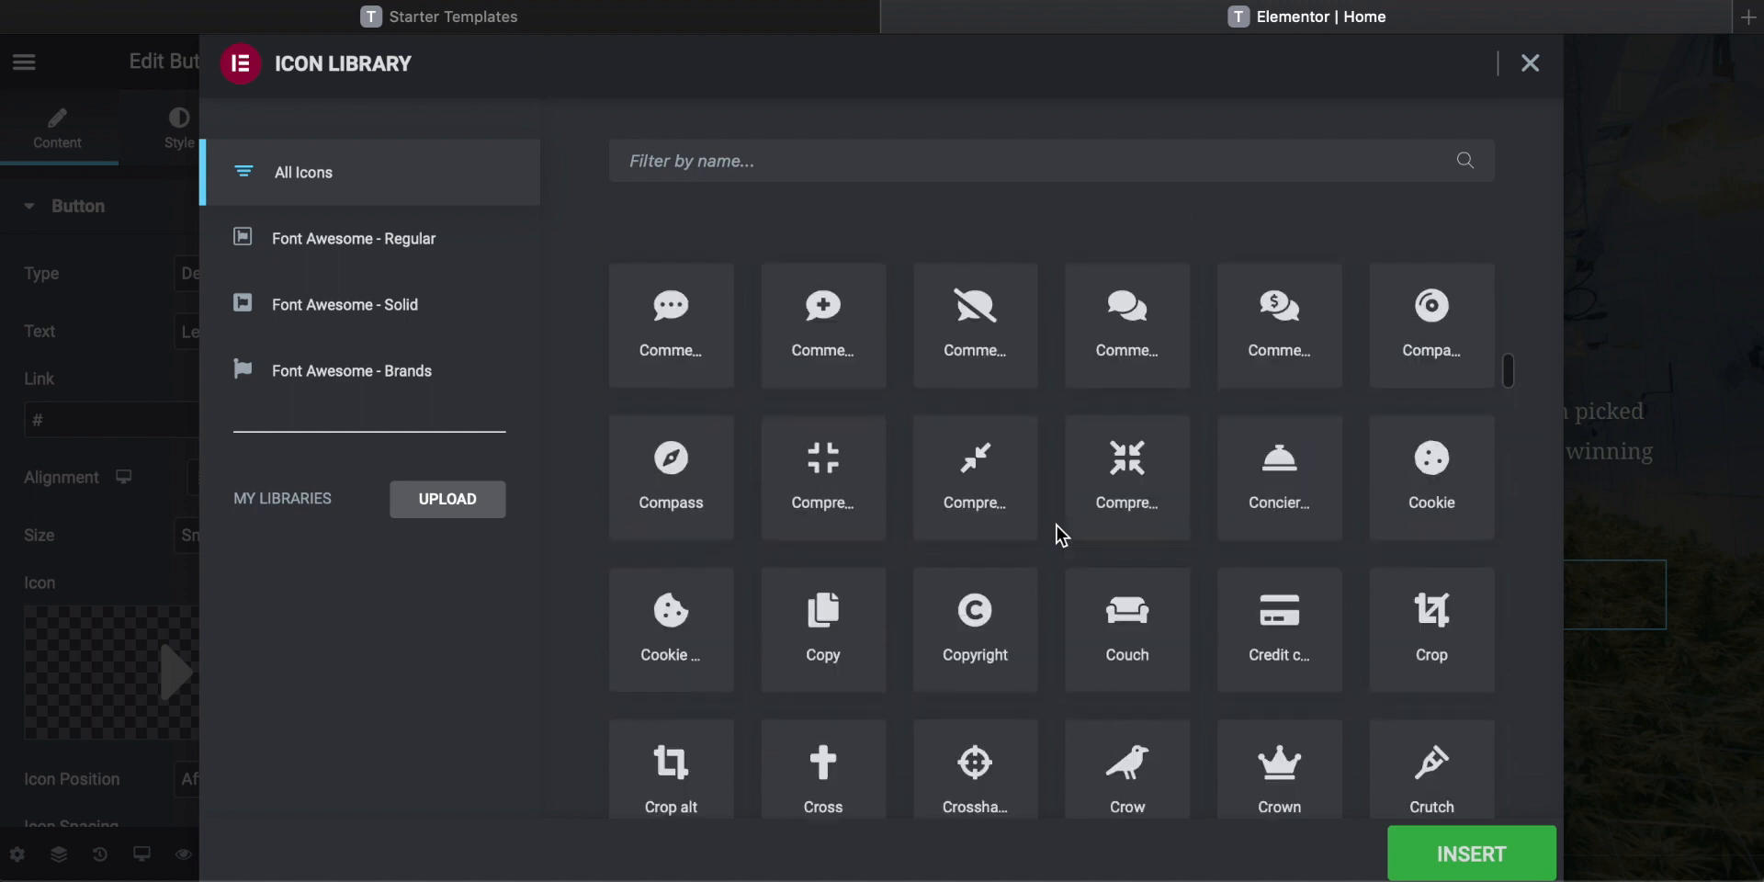
{"action": "left_click", "coordinate": [1532, 64]}
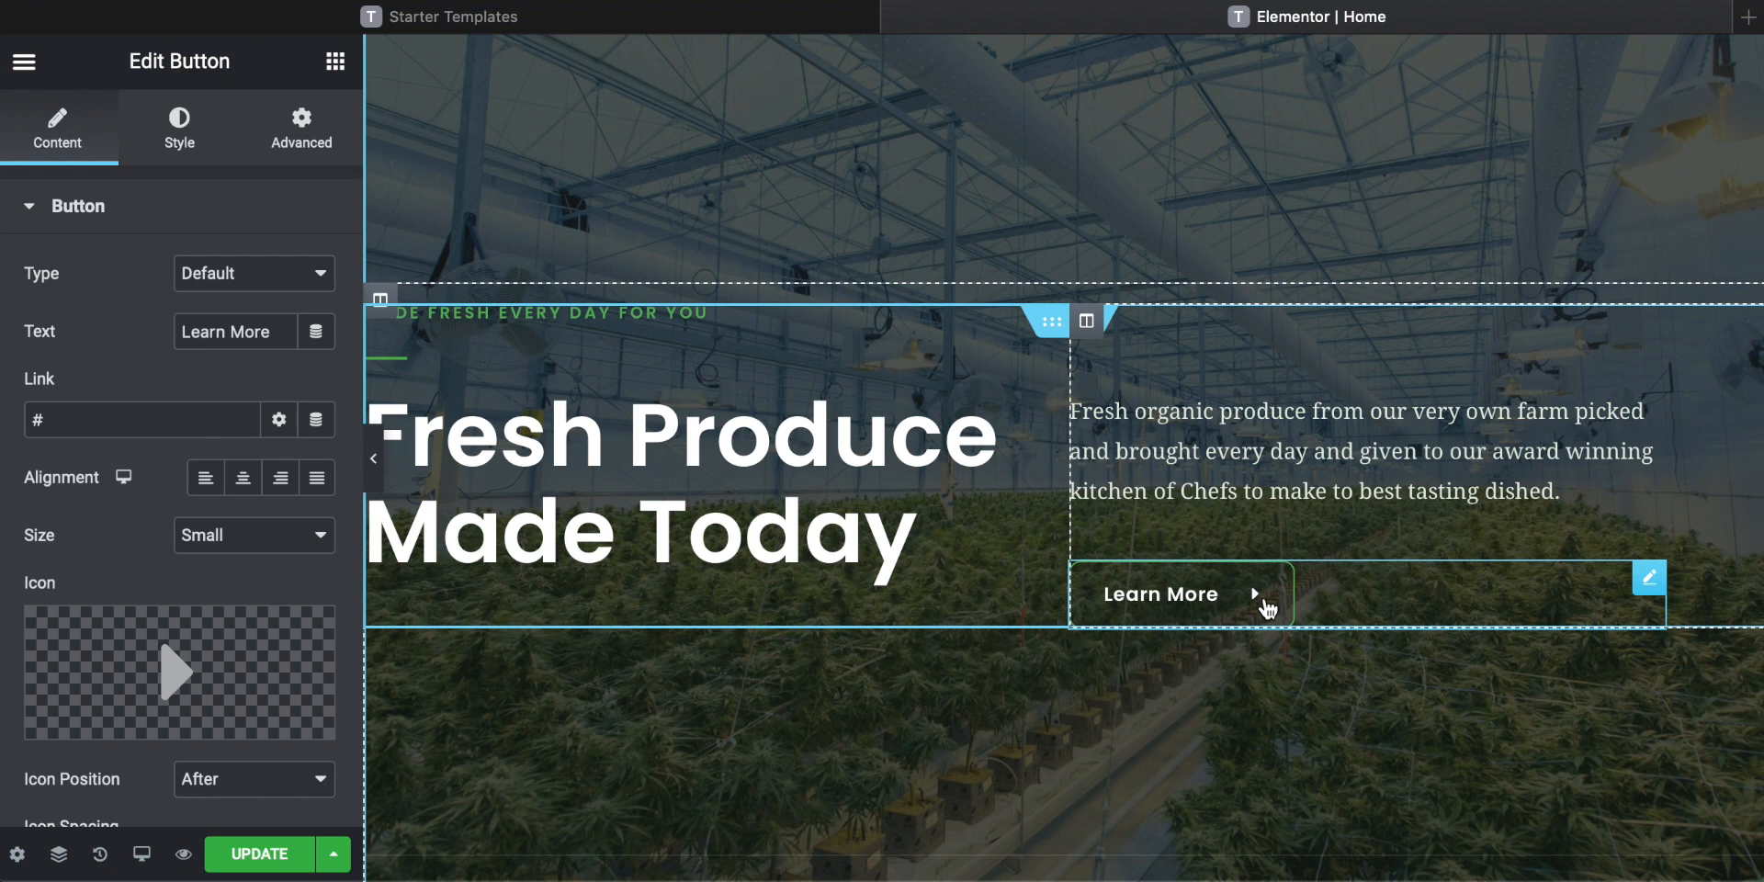
Change the hero button's text from Learn More to "Find Us".
{"action": "mouse_move", "coordinate": [270, 683]}
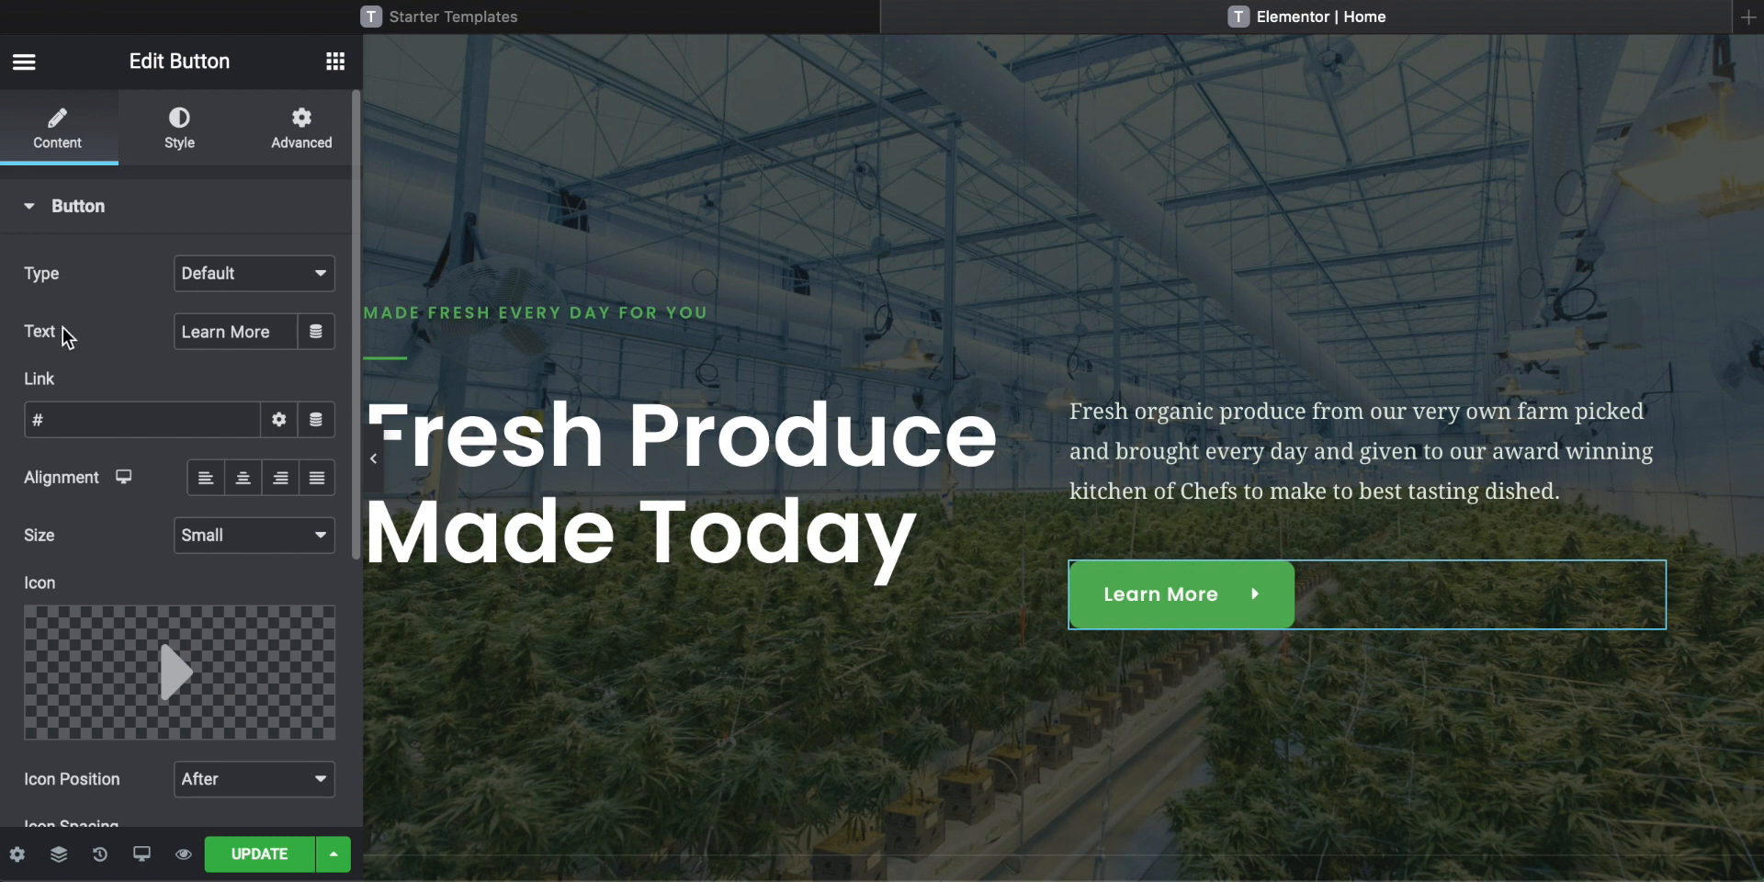
{"action": "triple_click", "coordinate": [249, 327]}
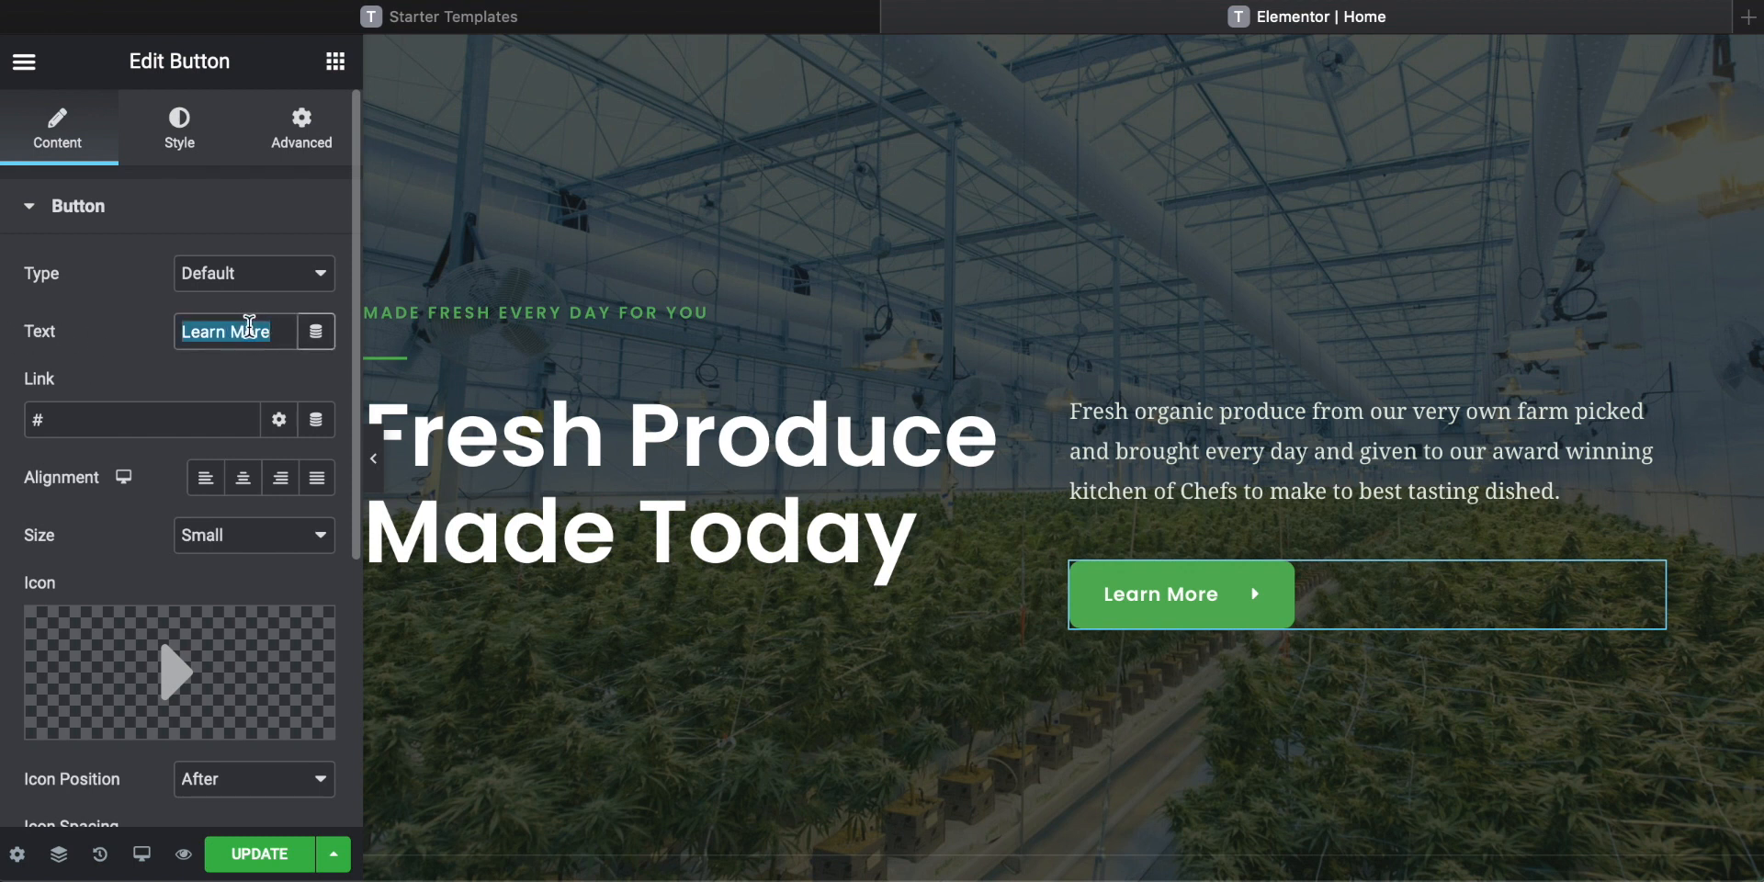
{"action": "type", "text": "Fin d"}
{"action": "key", "text": "BackSpace"}
{"action": "key", "text": "BackSpace"}
{"action": "type", "text": "d Us"}
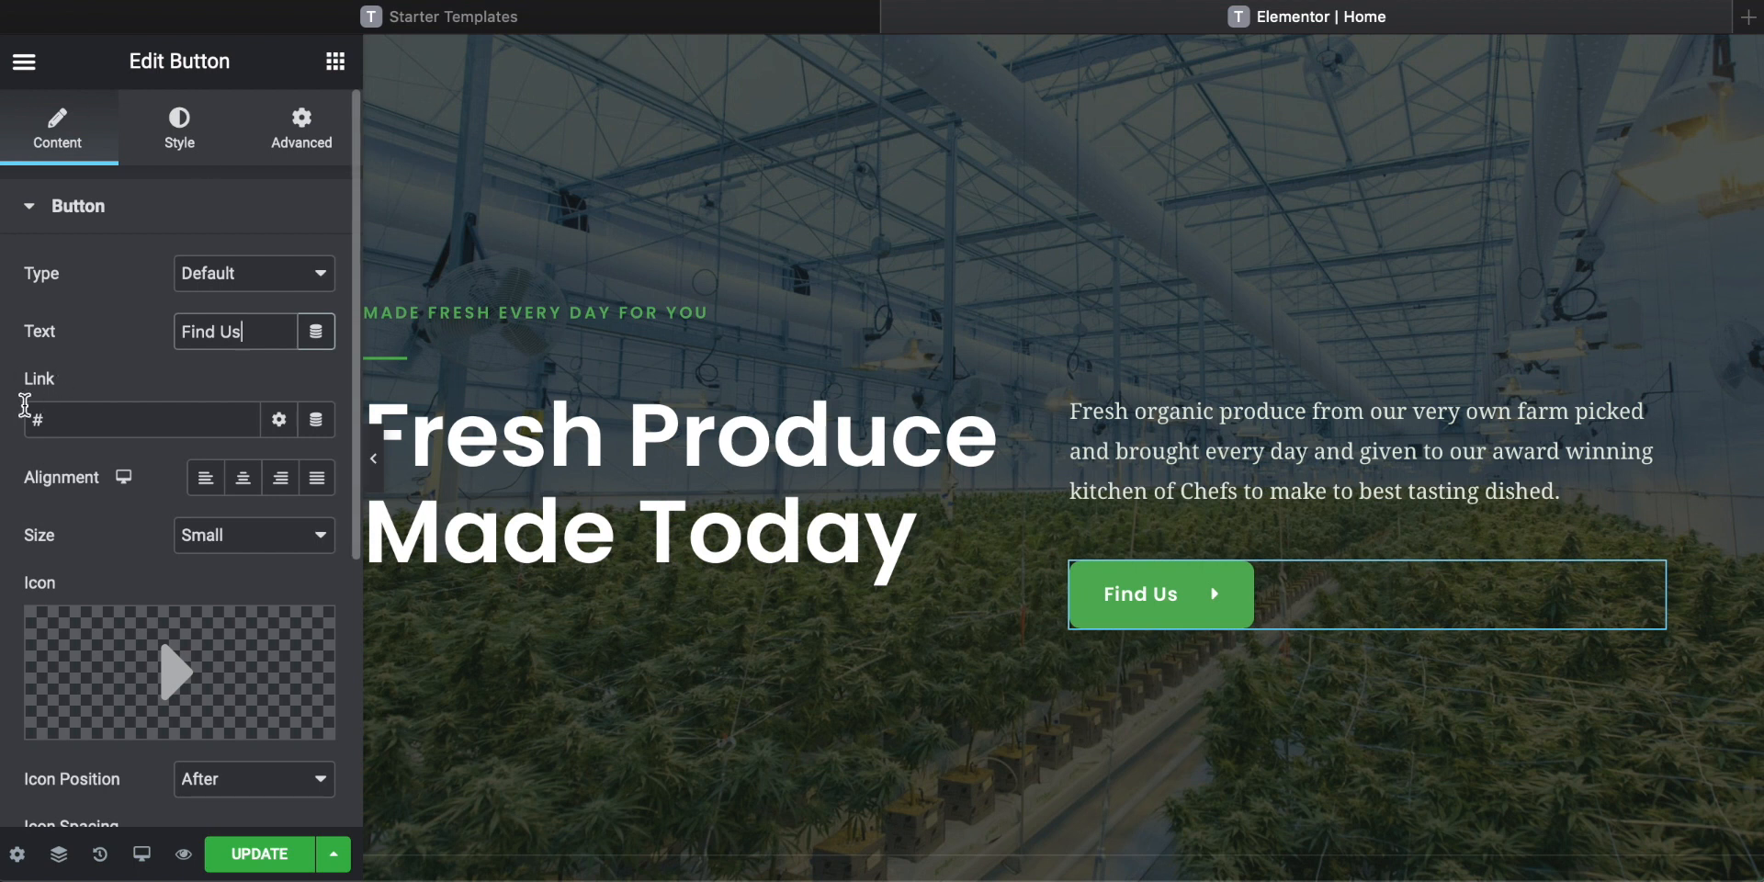
Open the Contact Us page from the site's navigation in a new tab and copy its web address.
{"action": "left_click", "coordinate": [83, 420]}
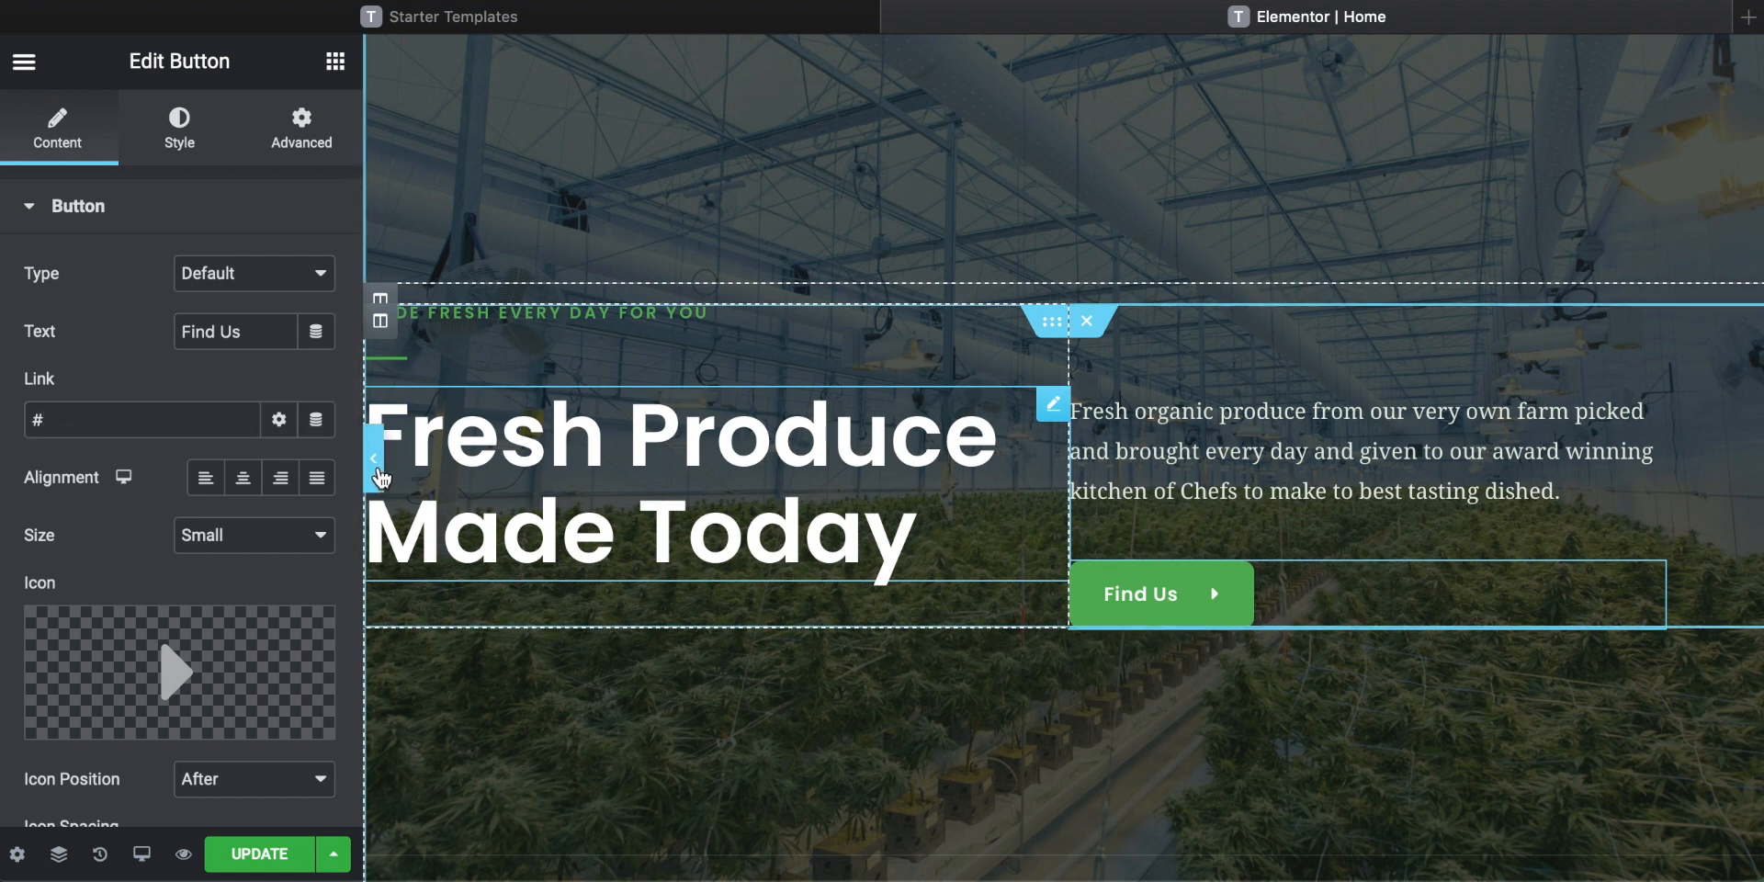
{"action": "left_click", "coordinate": [375, 464]}
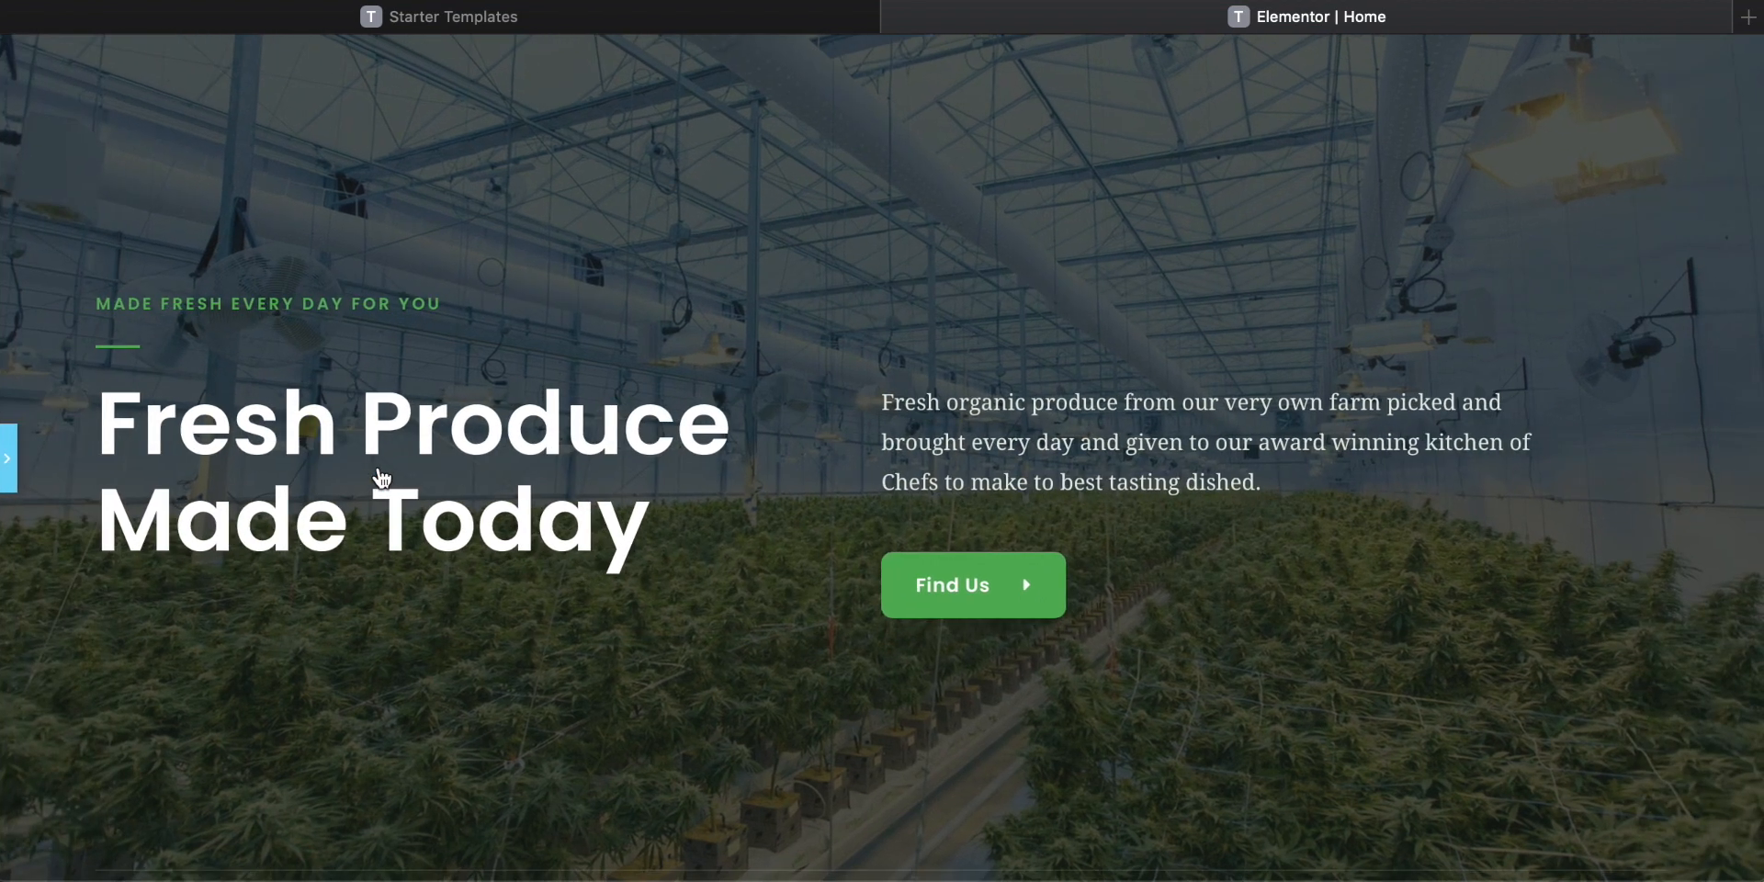
{"action": "scroll", "coordinate": [1008, 515], "scroll_direction": "up", "scroll_amount": 3}
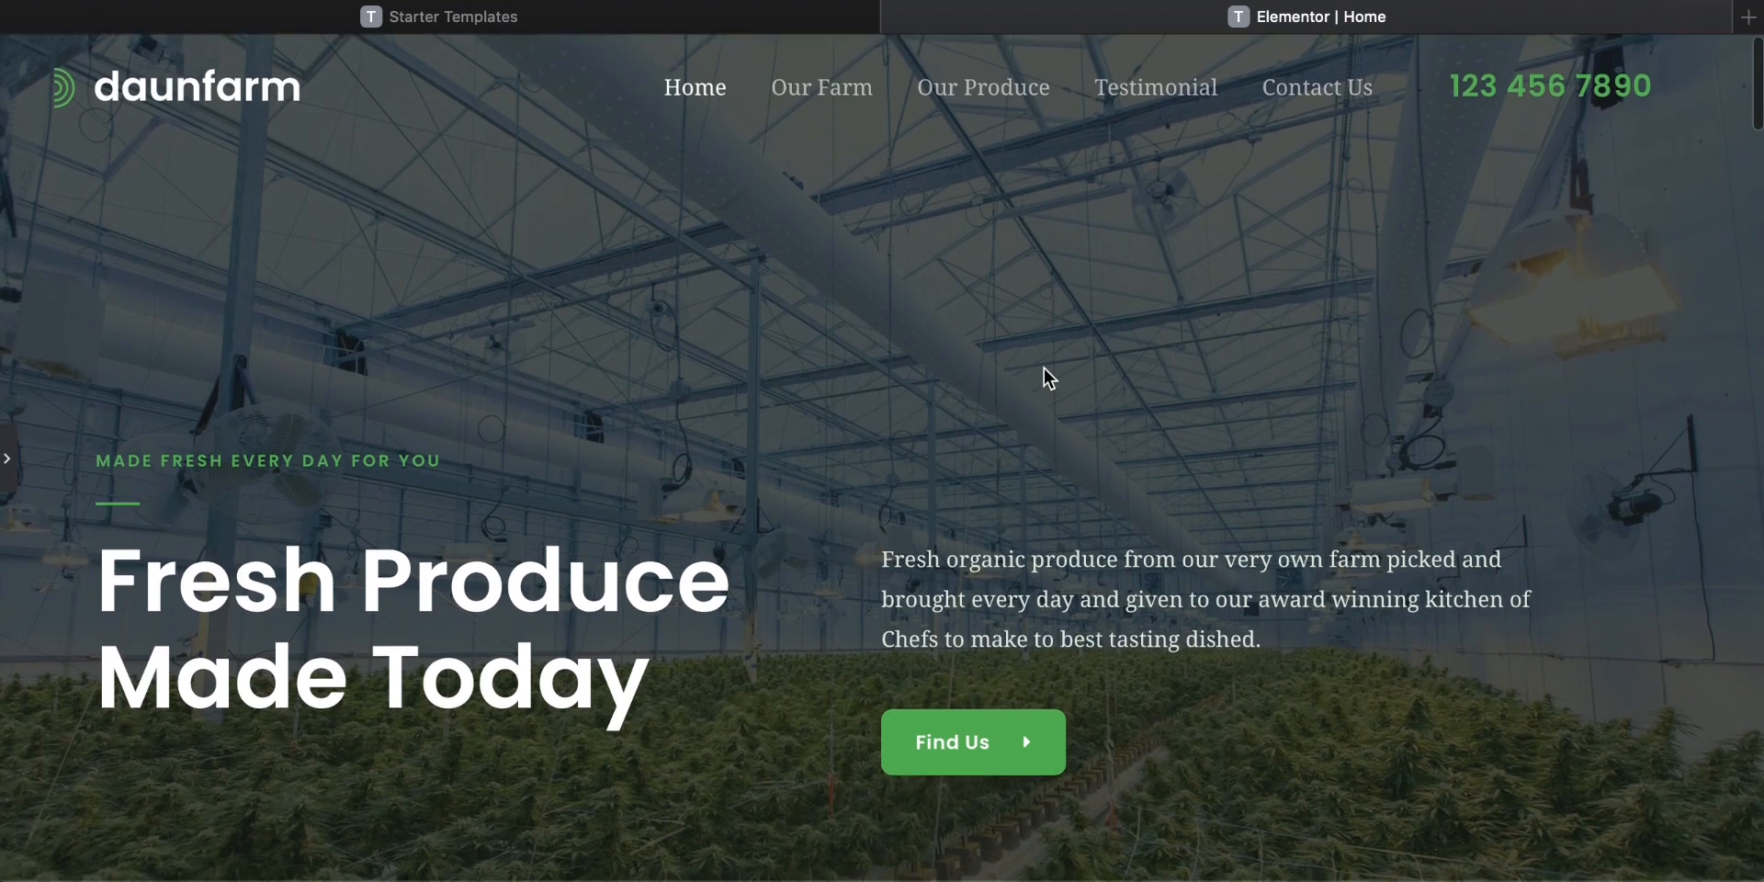
{"action": "right_click", "coordinate": [1324, 92]}
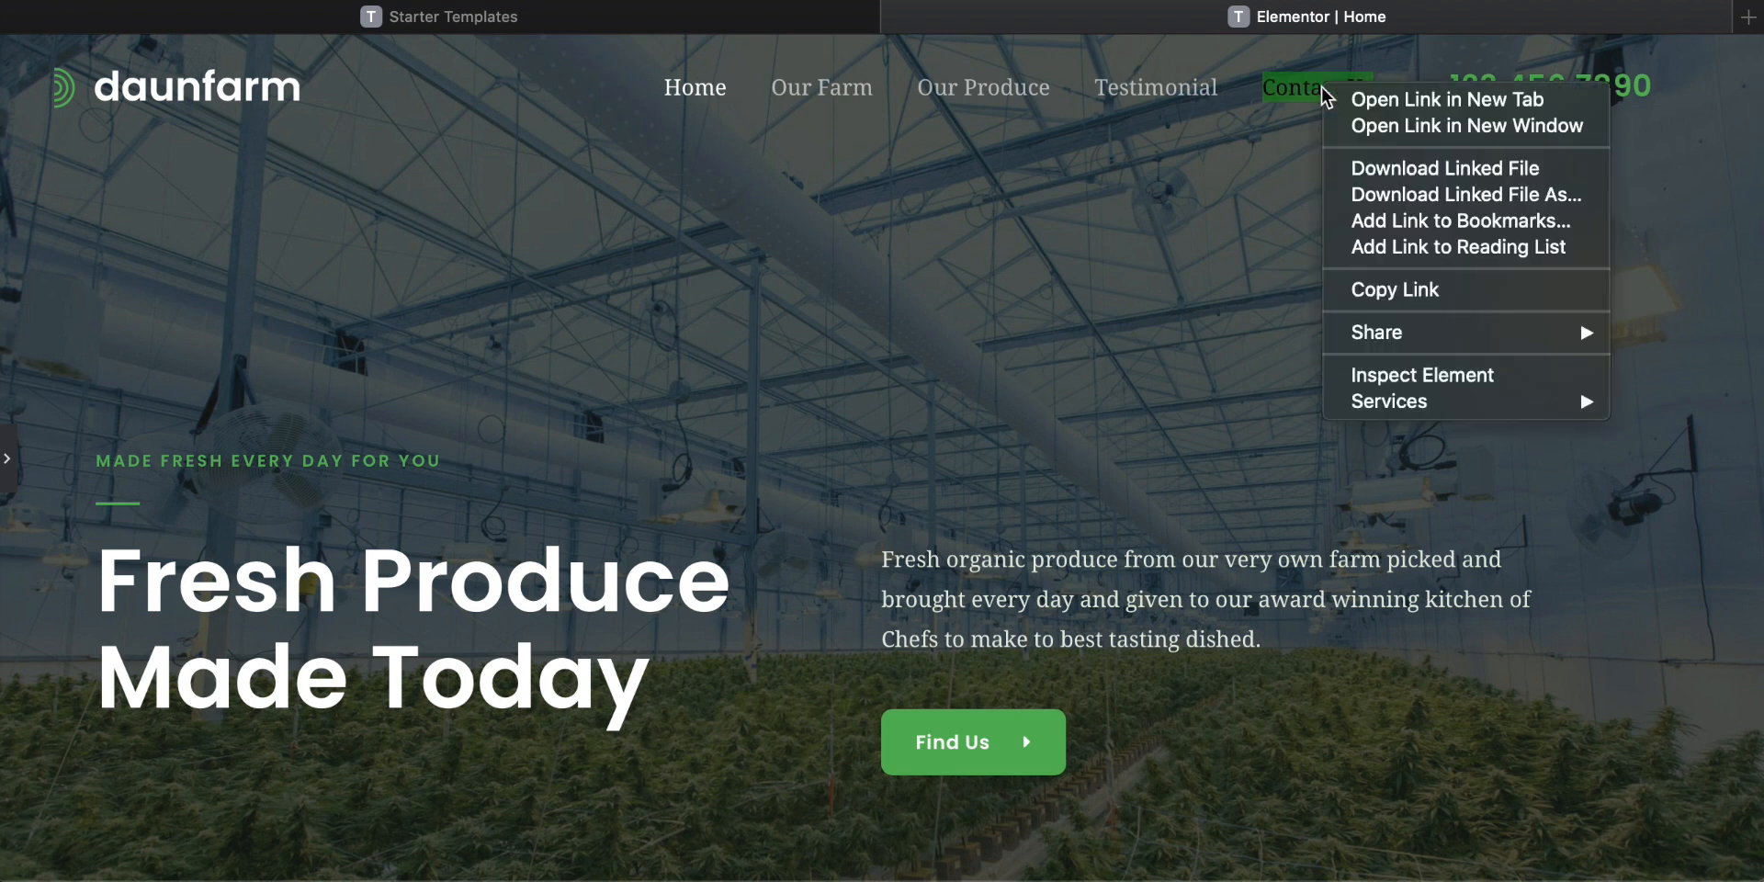
{"action": "left_click", "coordinate": [1370, 101]}
{"action": "left_click", "coordinate": [1360, 25]}
{"action": "left_click", "coordinate": [962, 0]}
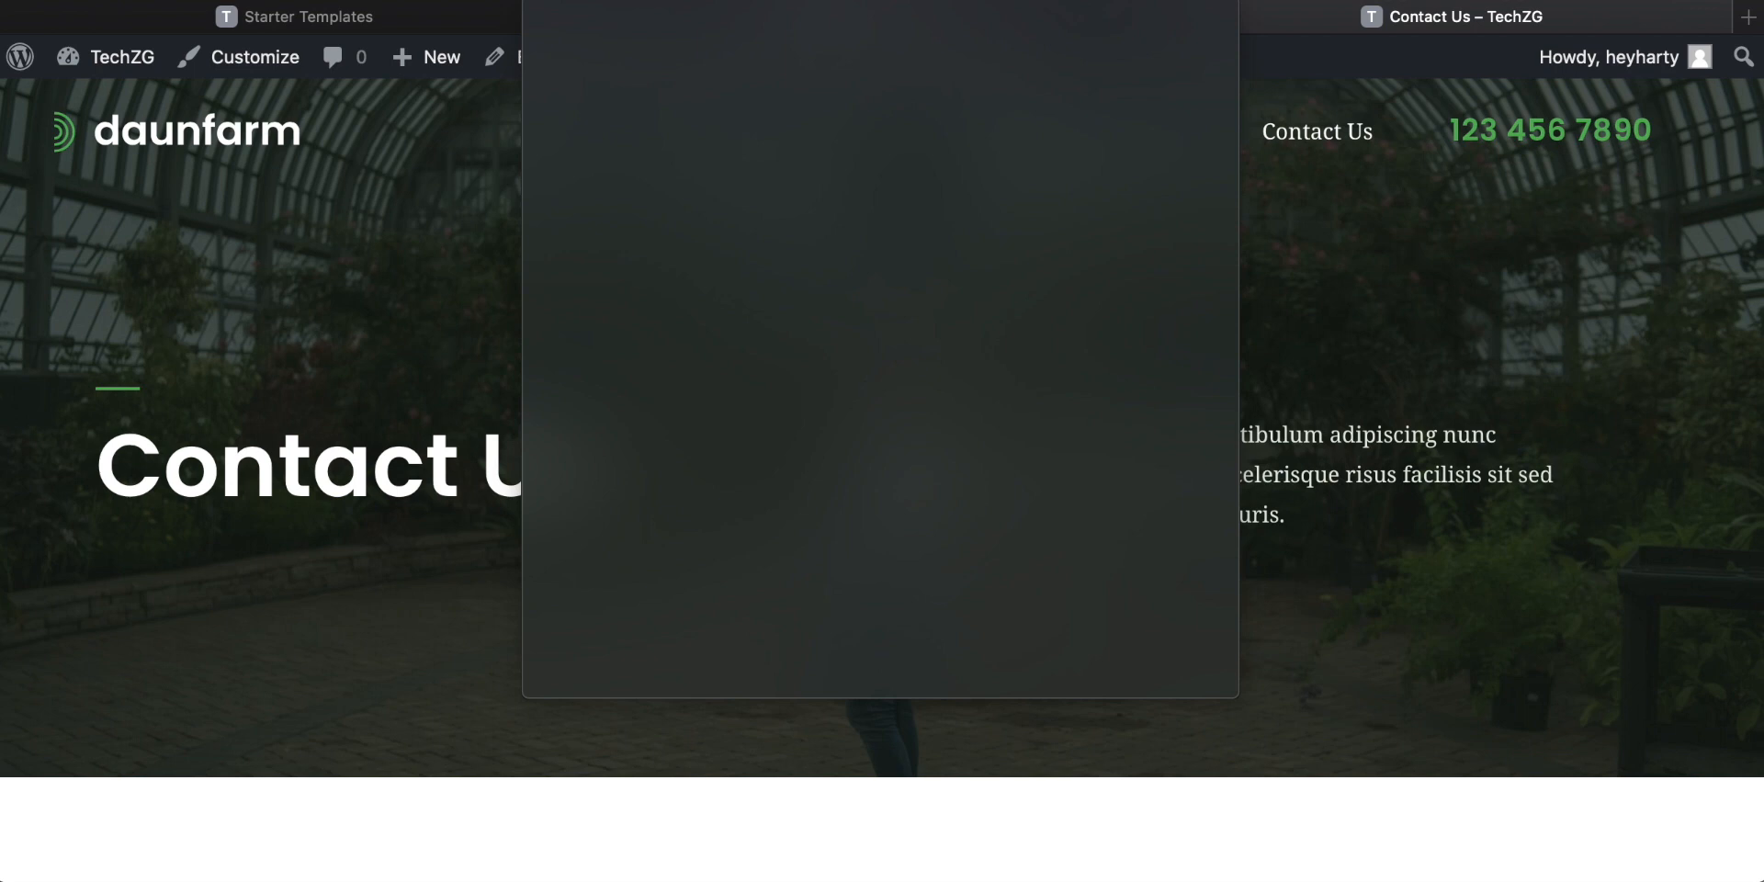
{"action": "left_click", "coordinate": [1380, 257]}
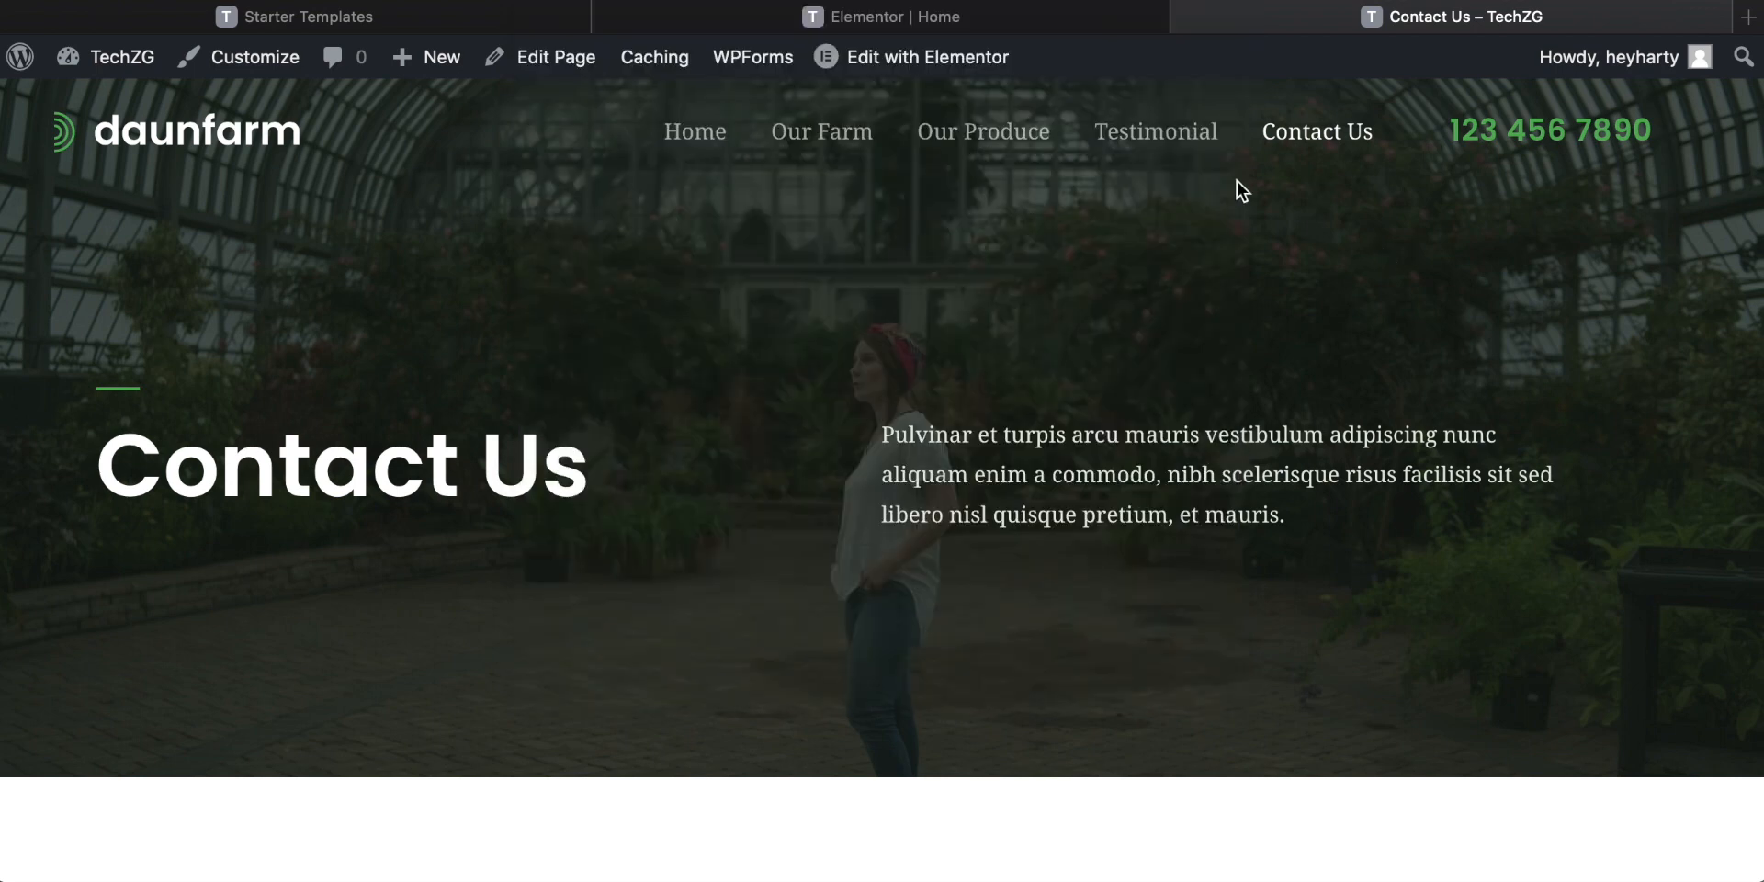
{"action": "left_click", "coordinate": [897, 19]}
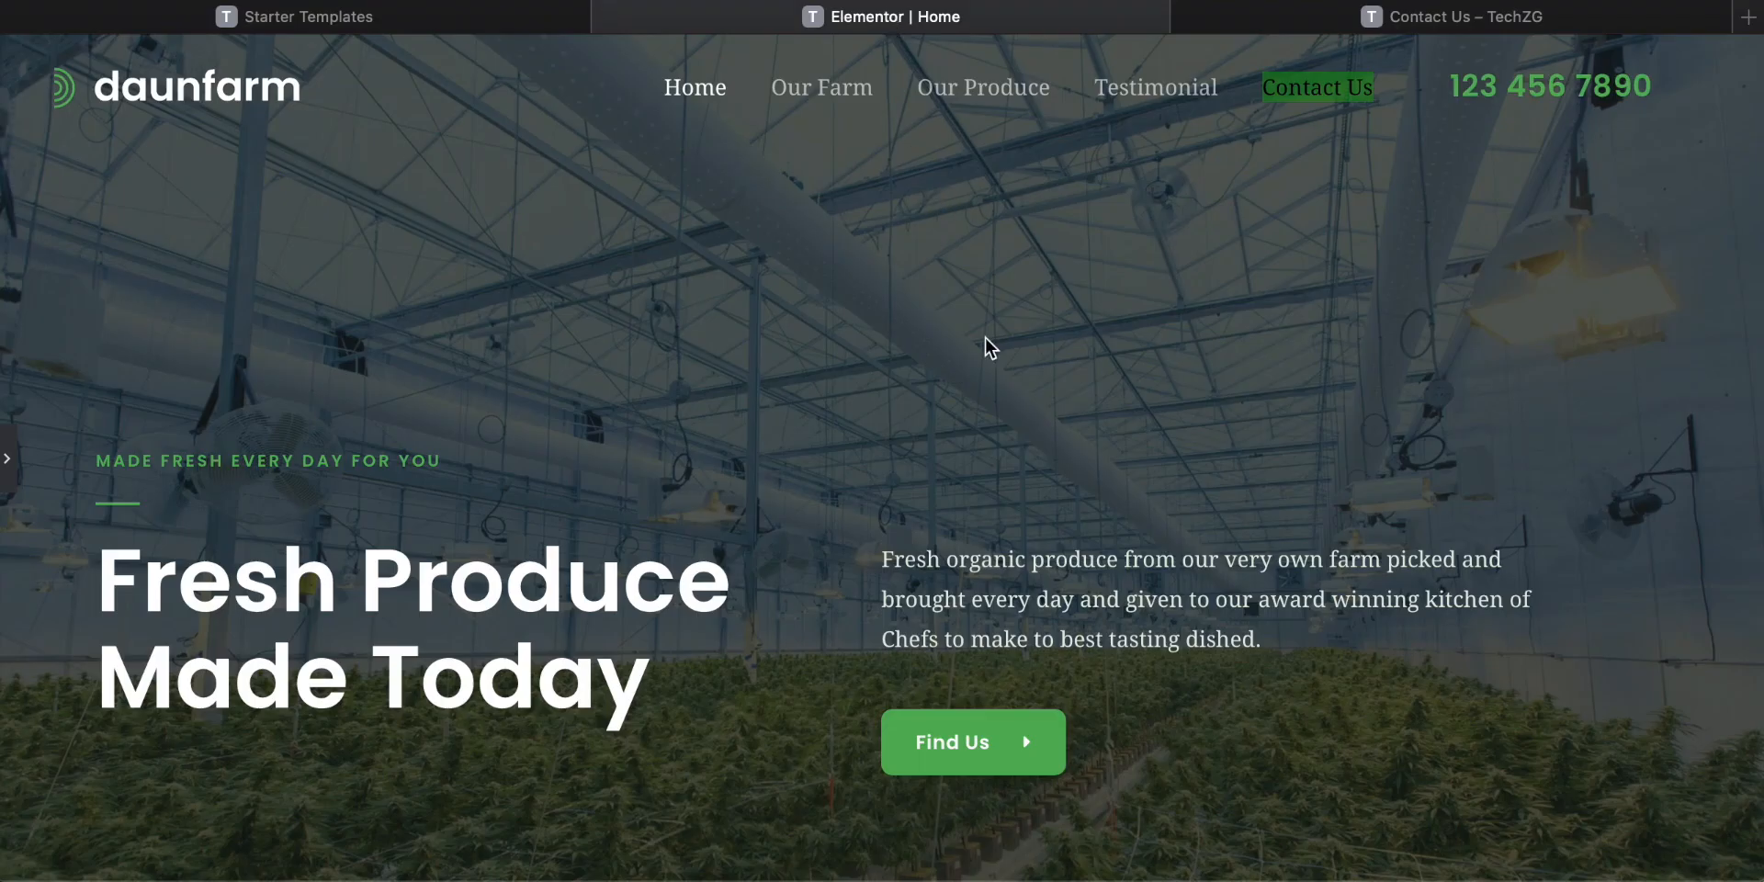
{"action": "scroll", "coordinate": [985, 345], "scroll_direction": "down", "scroll_amount": 3}
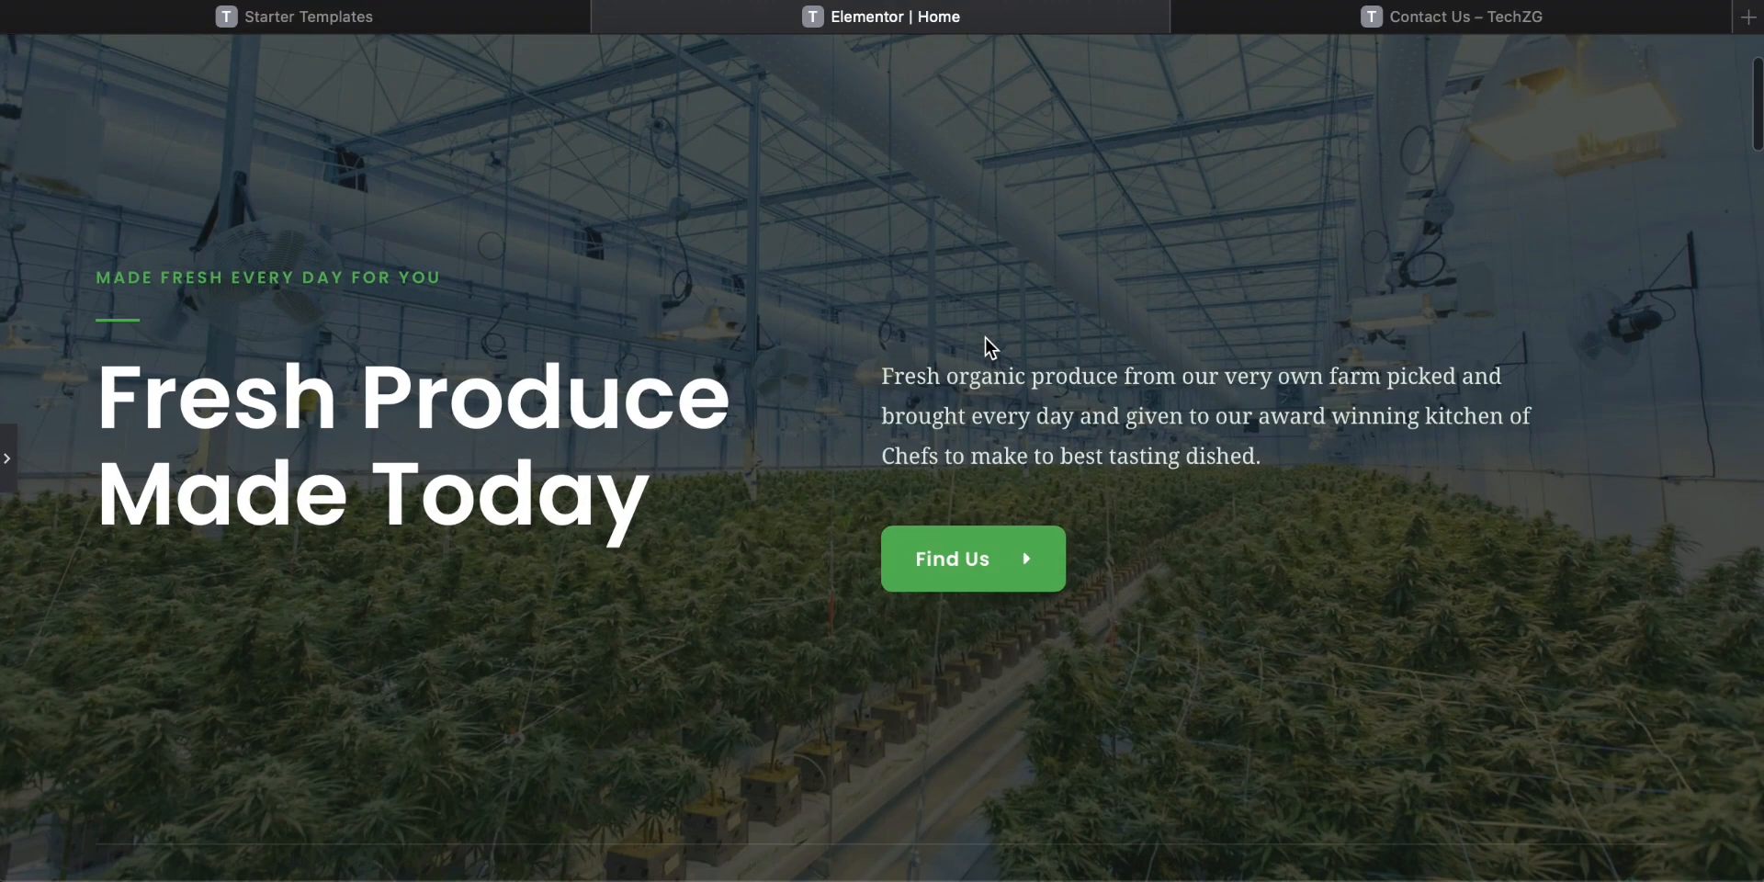
{"action": "left_click", "coordinate": [13, 460]}
{"action": "left_click", "coordinate": [1139, 567]}
{"action": "left_click", "coordinate": [104, 421]}
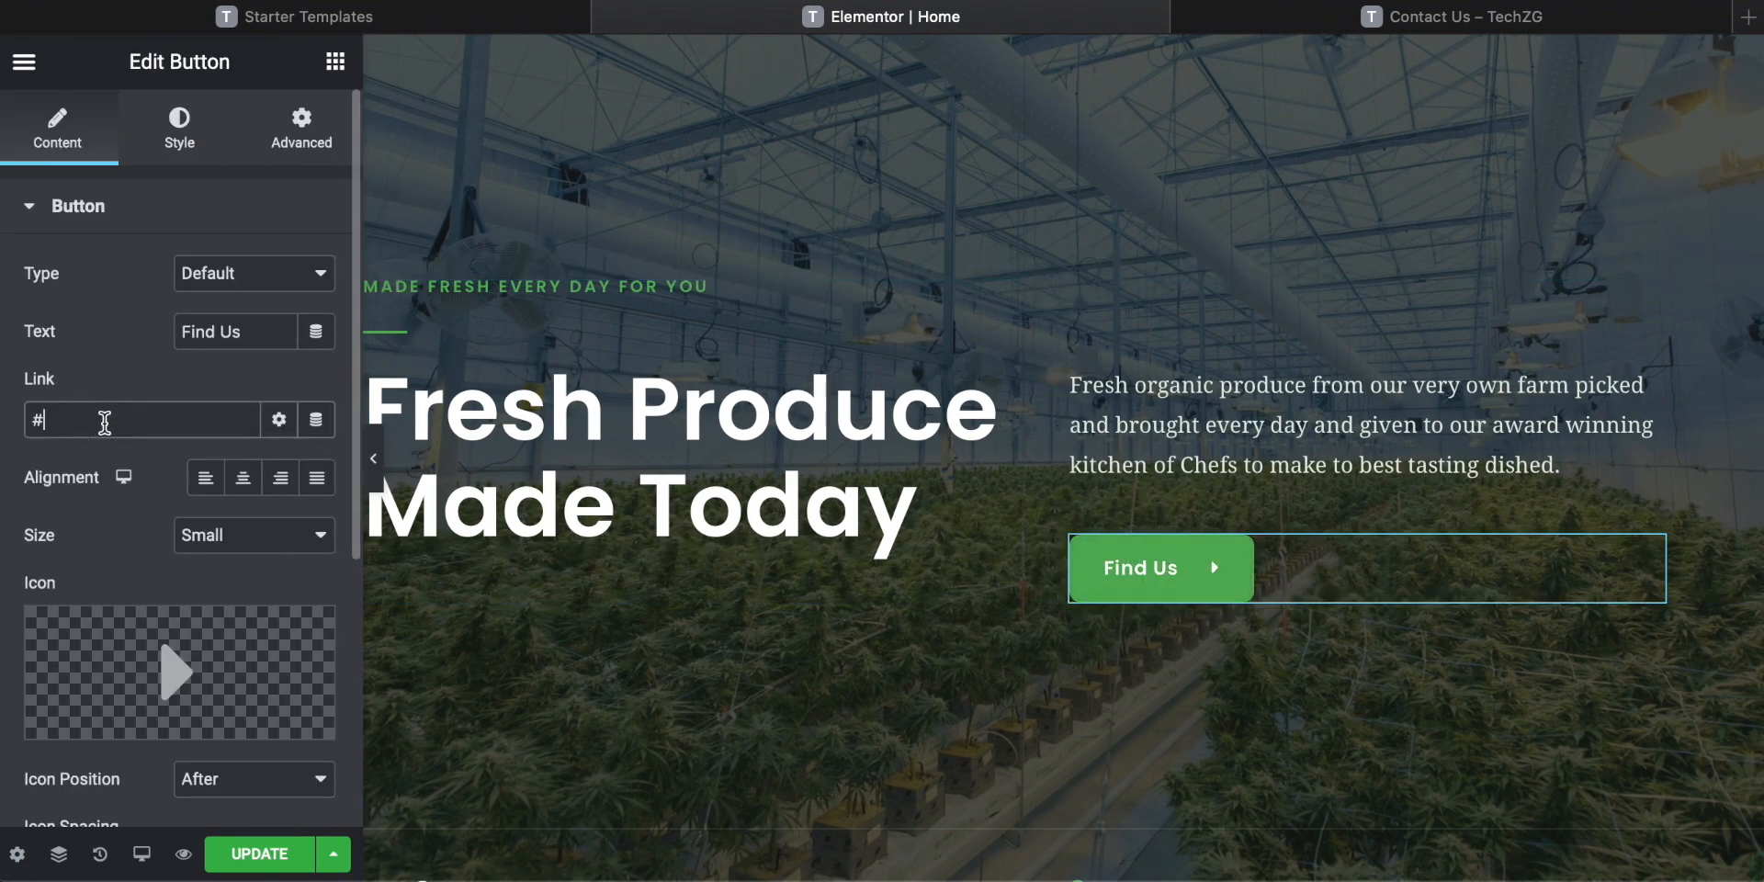
{"action": "key", "text": "BackSpace"}
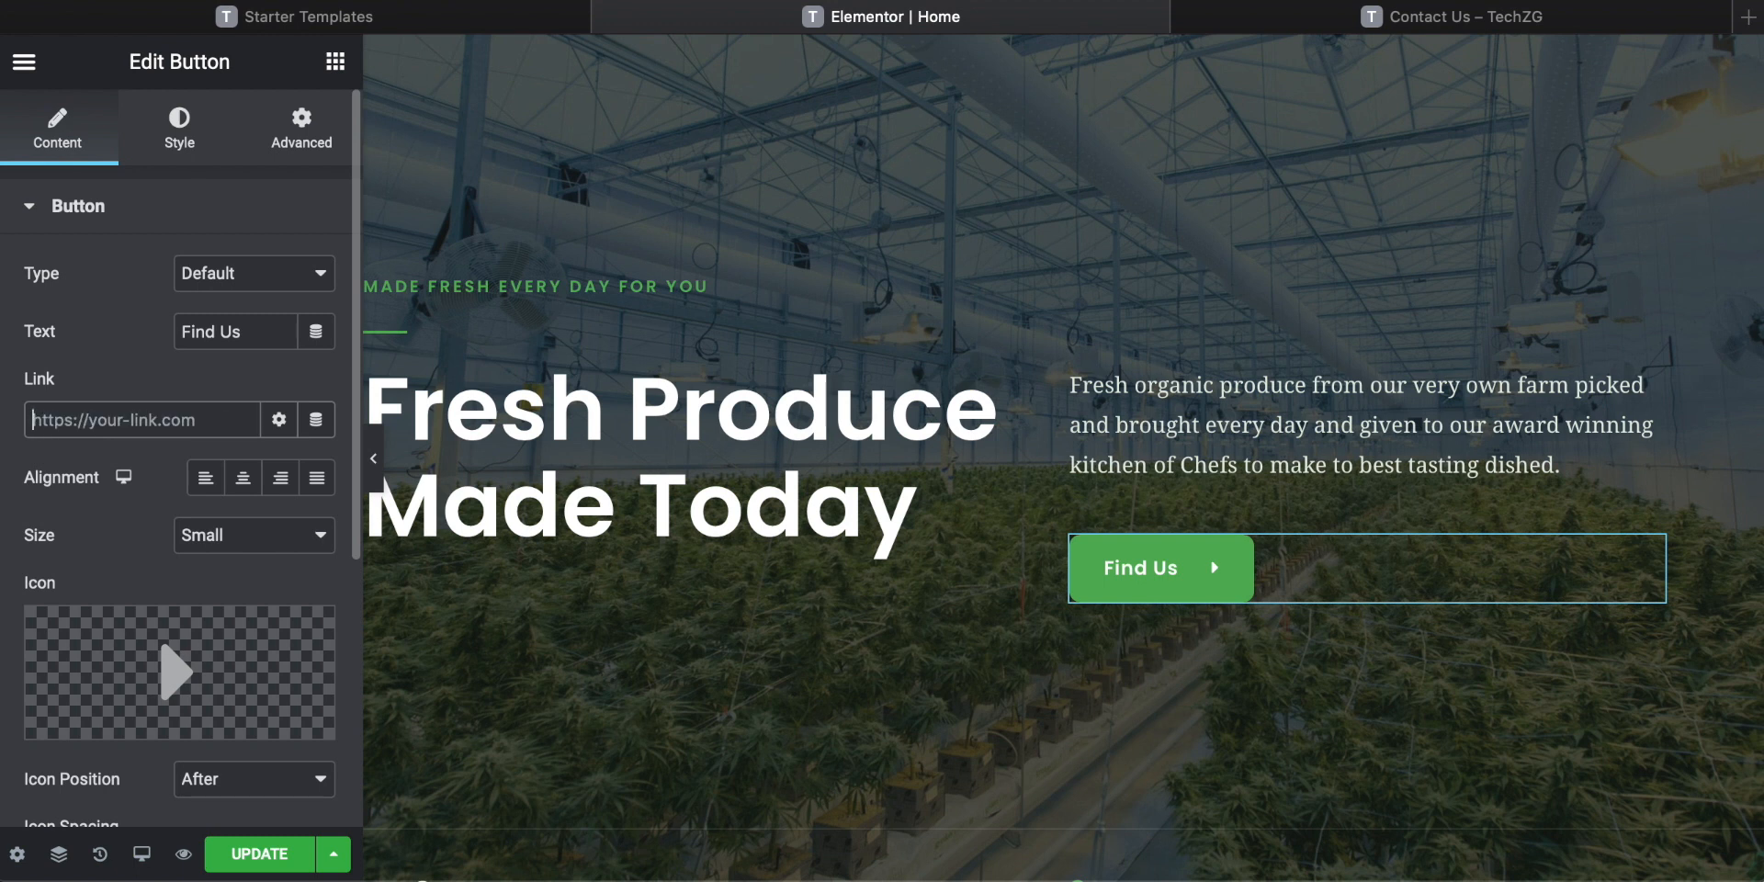
{"action": "key", "text": "super+v"}
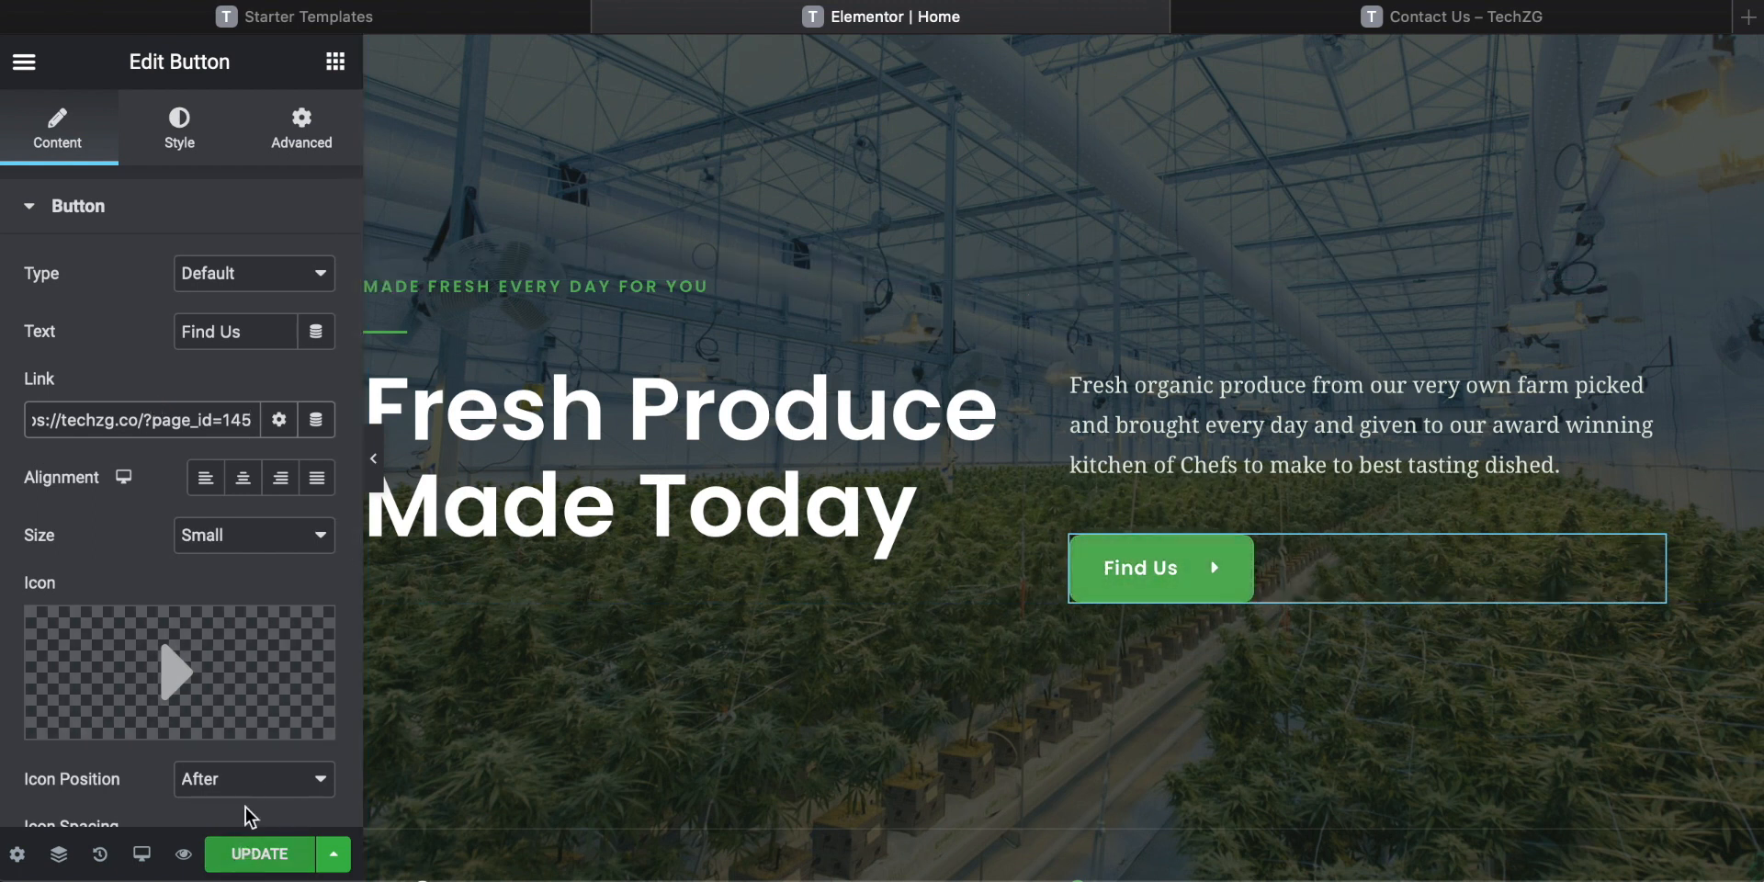
Save the edited hero content by updating the published home page.
{"action": "scroll", "coordinate": [644, 535], "scroll_direction": "down", "scroll_amount": 3}
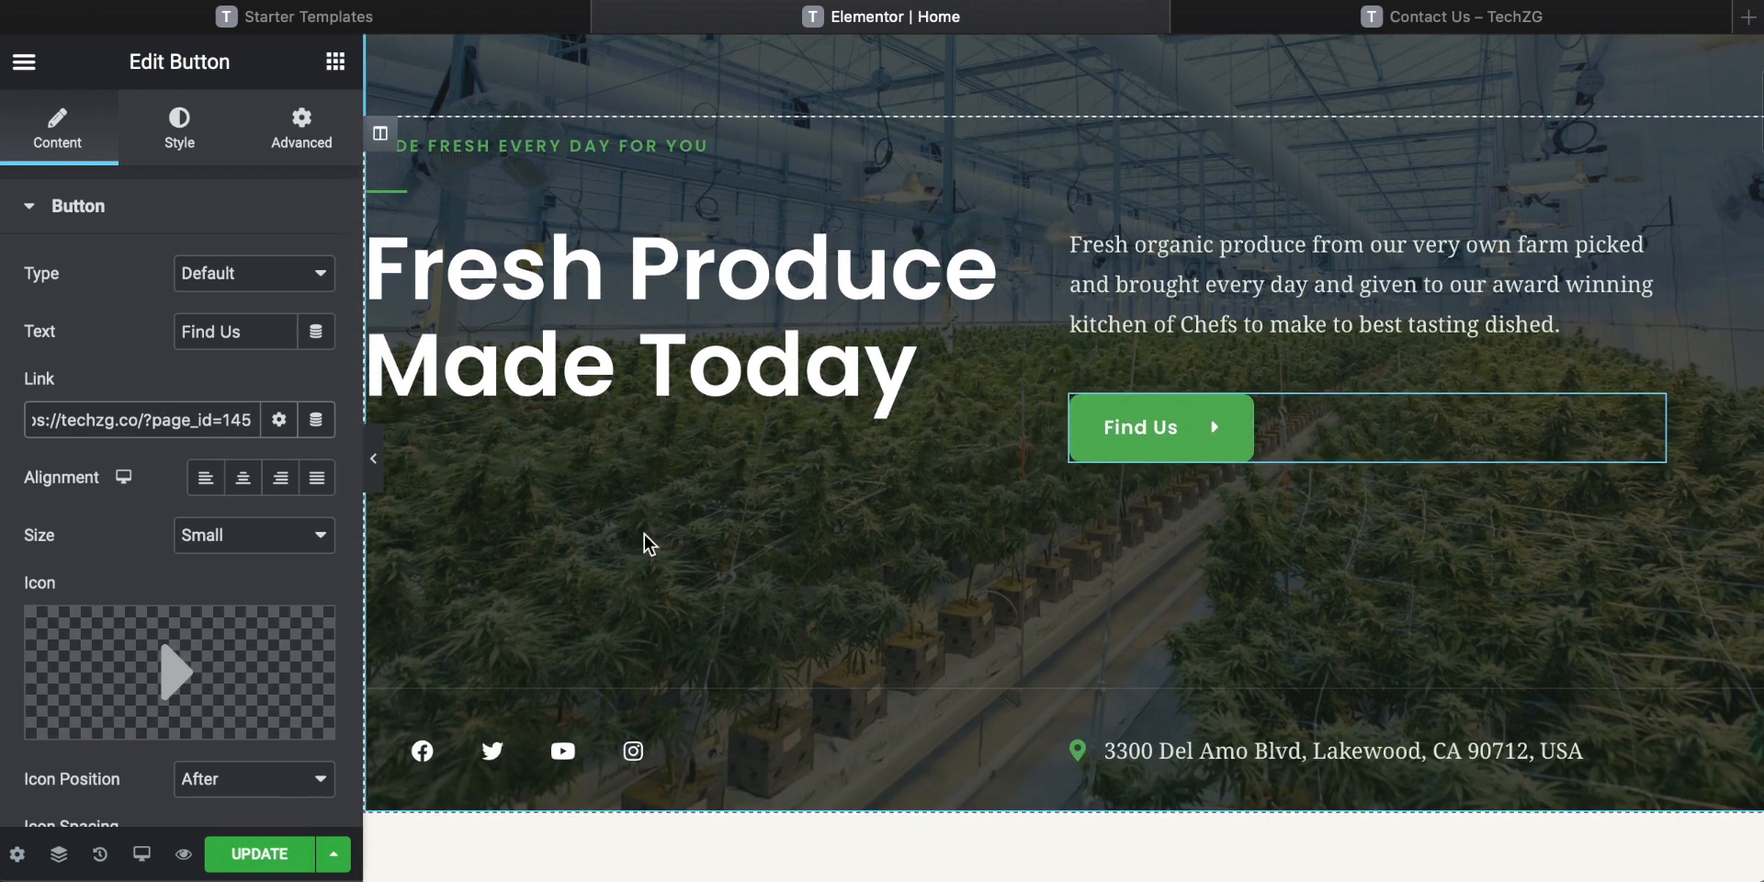
{"action": "scroll", "coordinate": [644, 538], "scroll_direction": "up", "scroll_amount": 7}
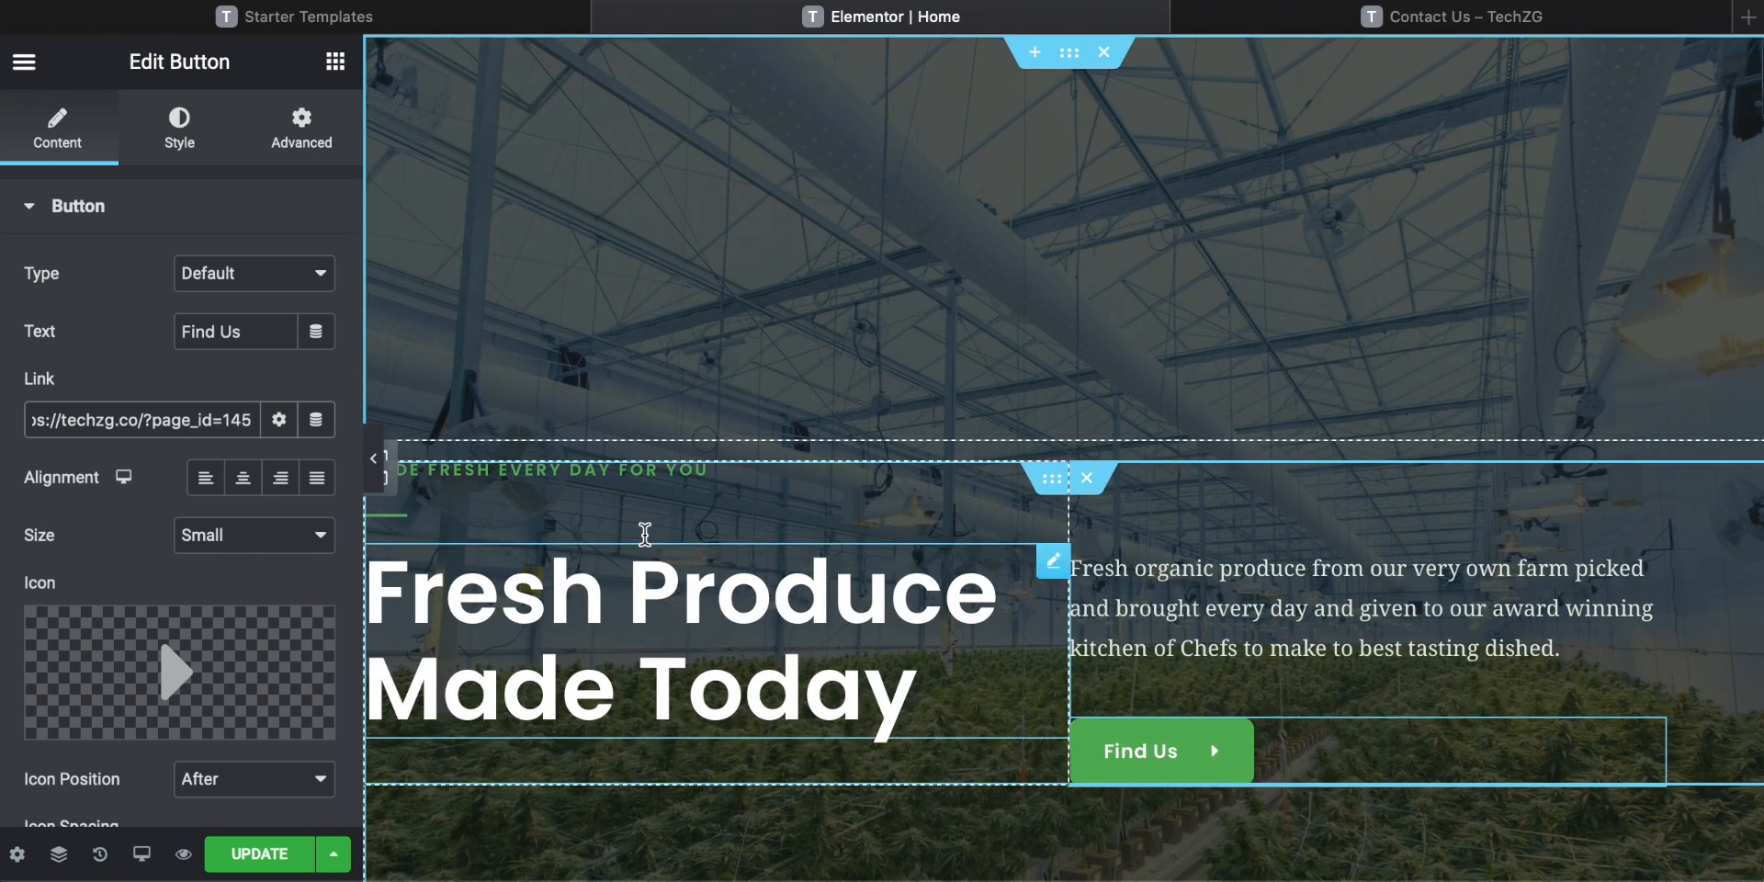
{"action": "left_click", "coordinate": [334, 856]}
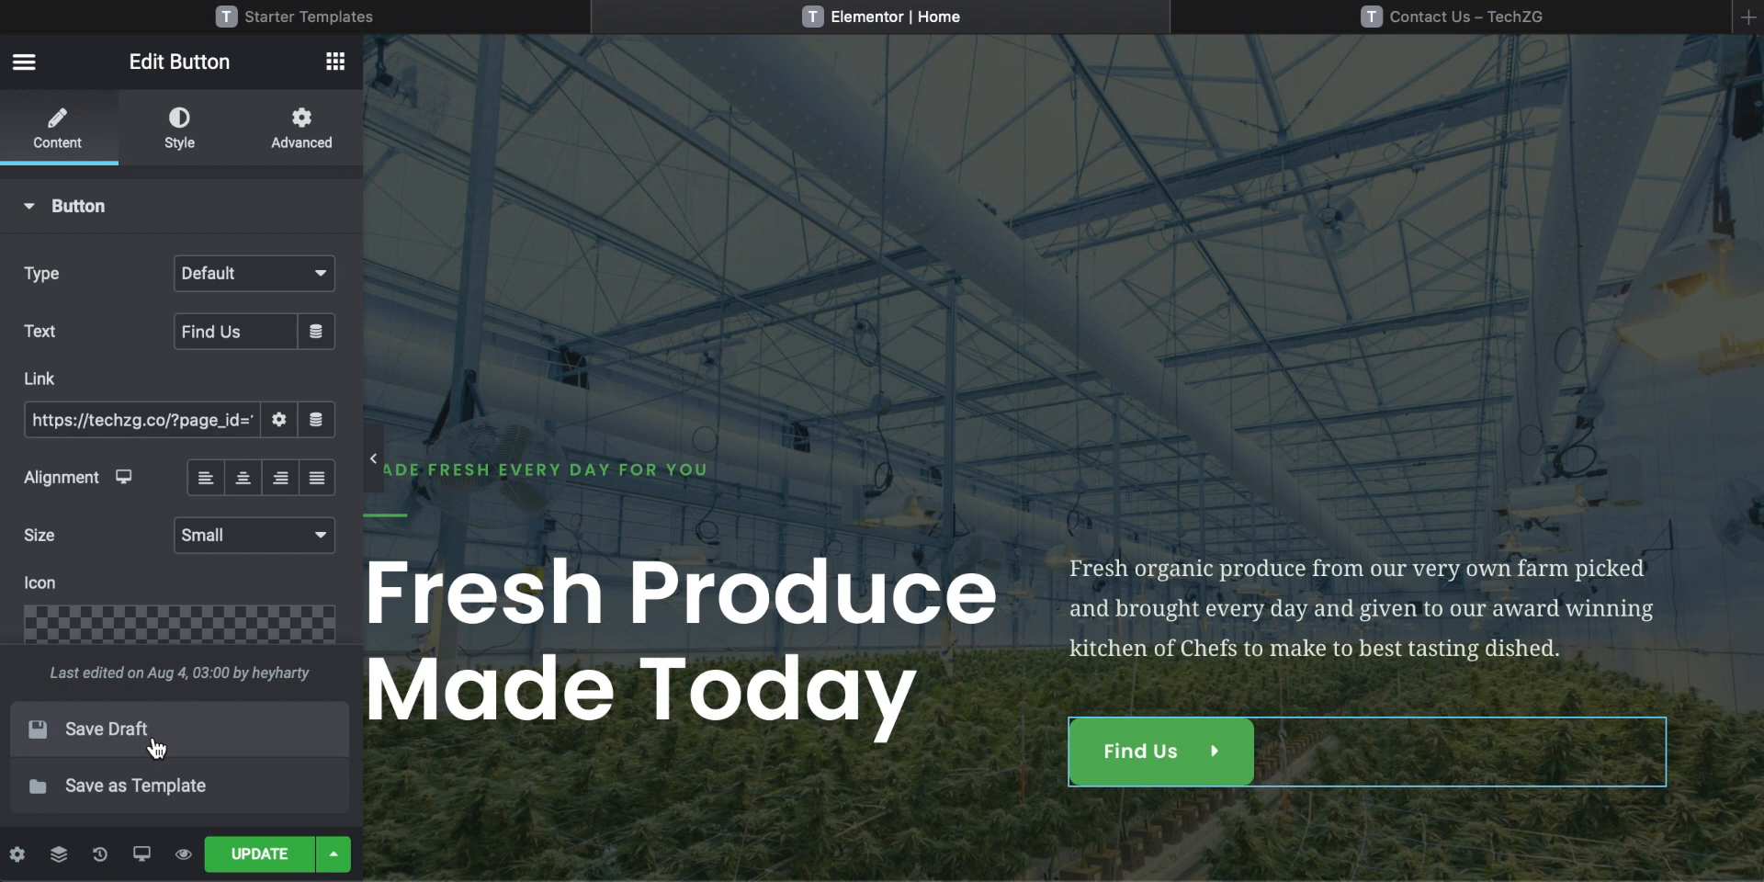
{"action": "left_click", "coordinate": [306, 676]}
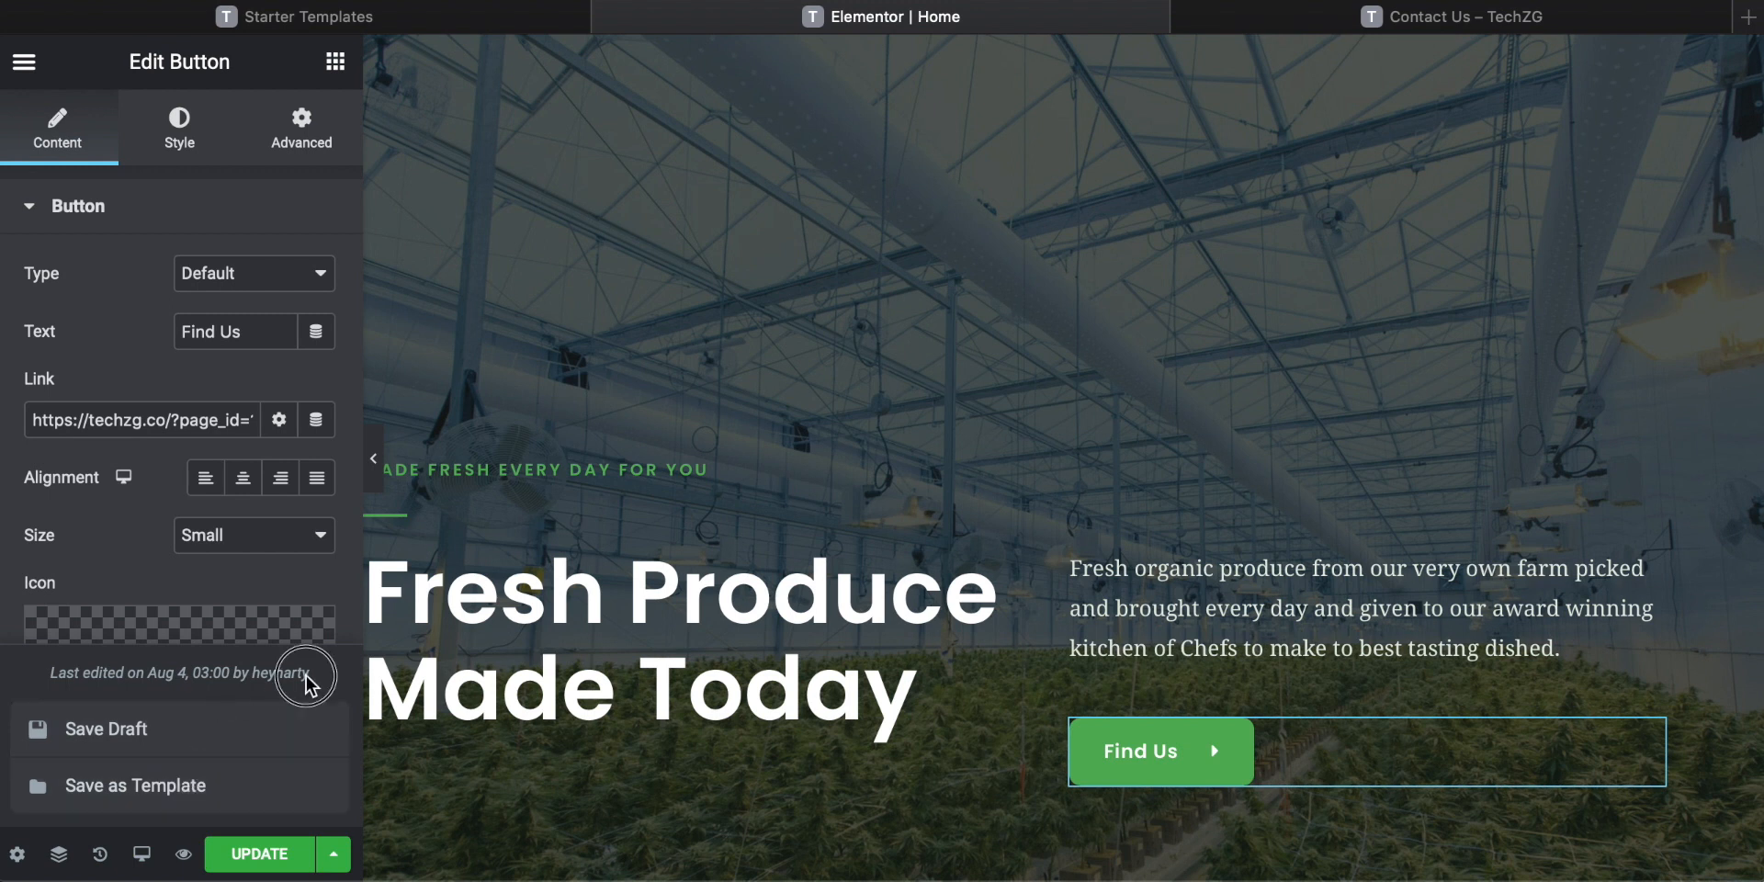
{"action": "left_click", "coordinate": [260, 855]}
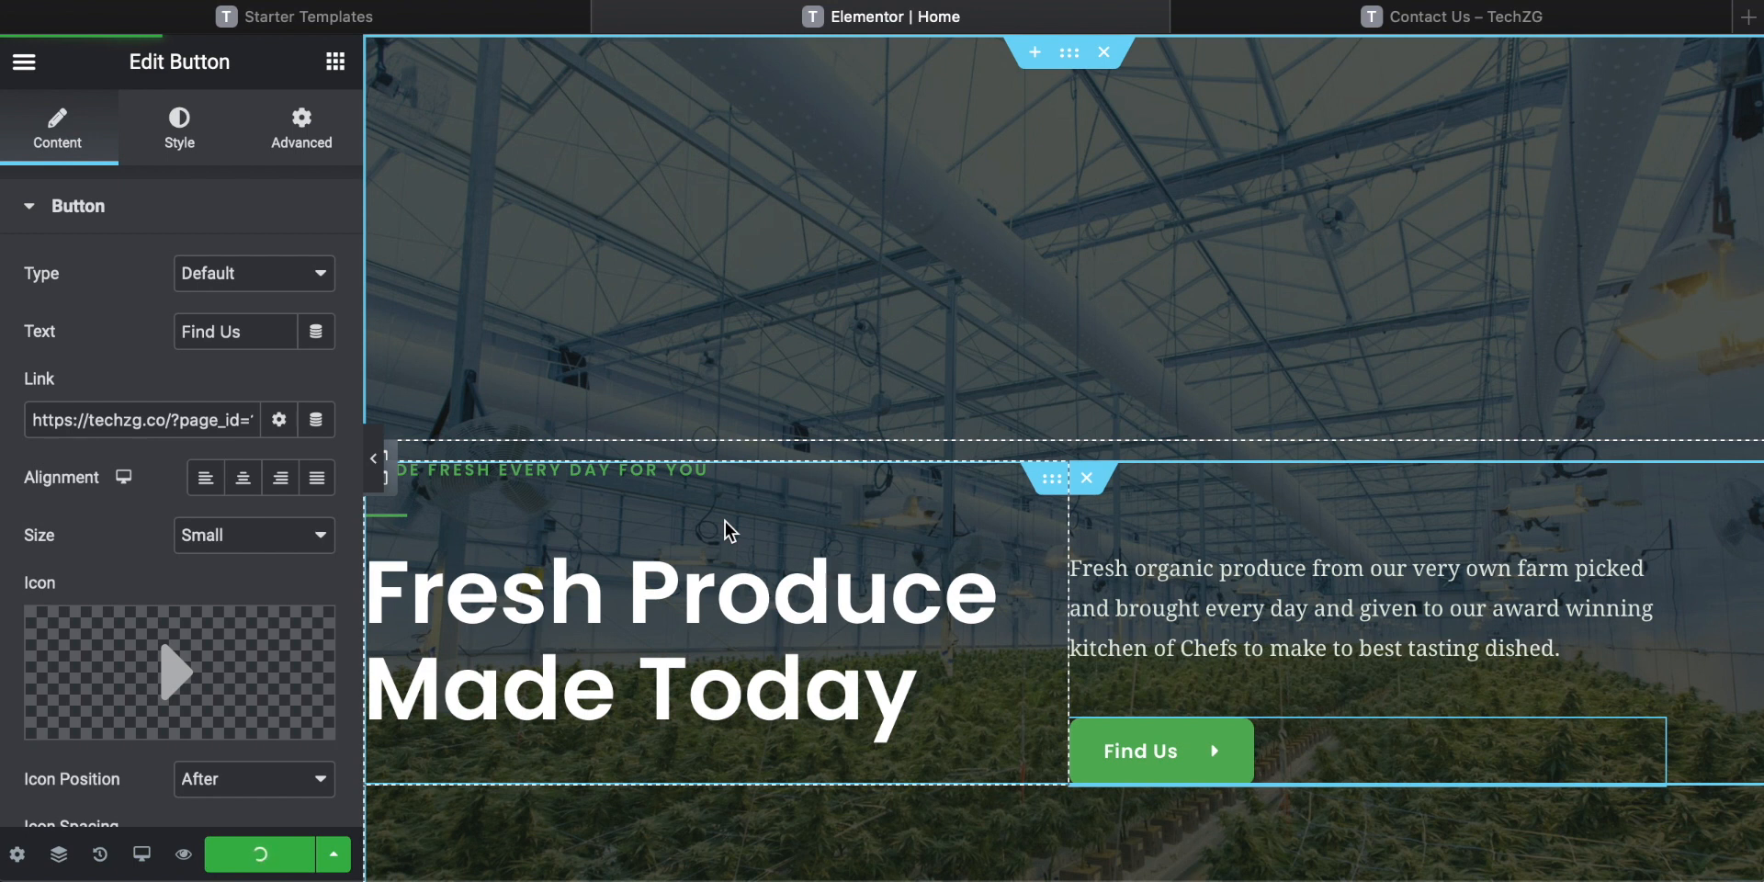
Delete the inner section with the social icons and street address at the bottom of the hero.
{"action": "scroll", "coordinate": [725, 522], "scroll_direction": "down", "scroll_amount": 5}
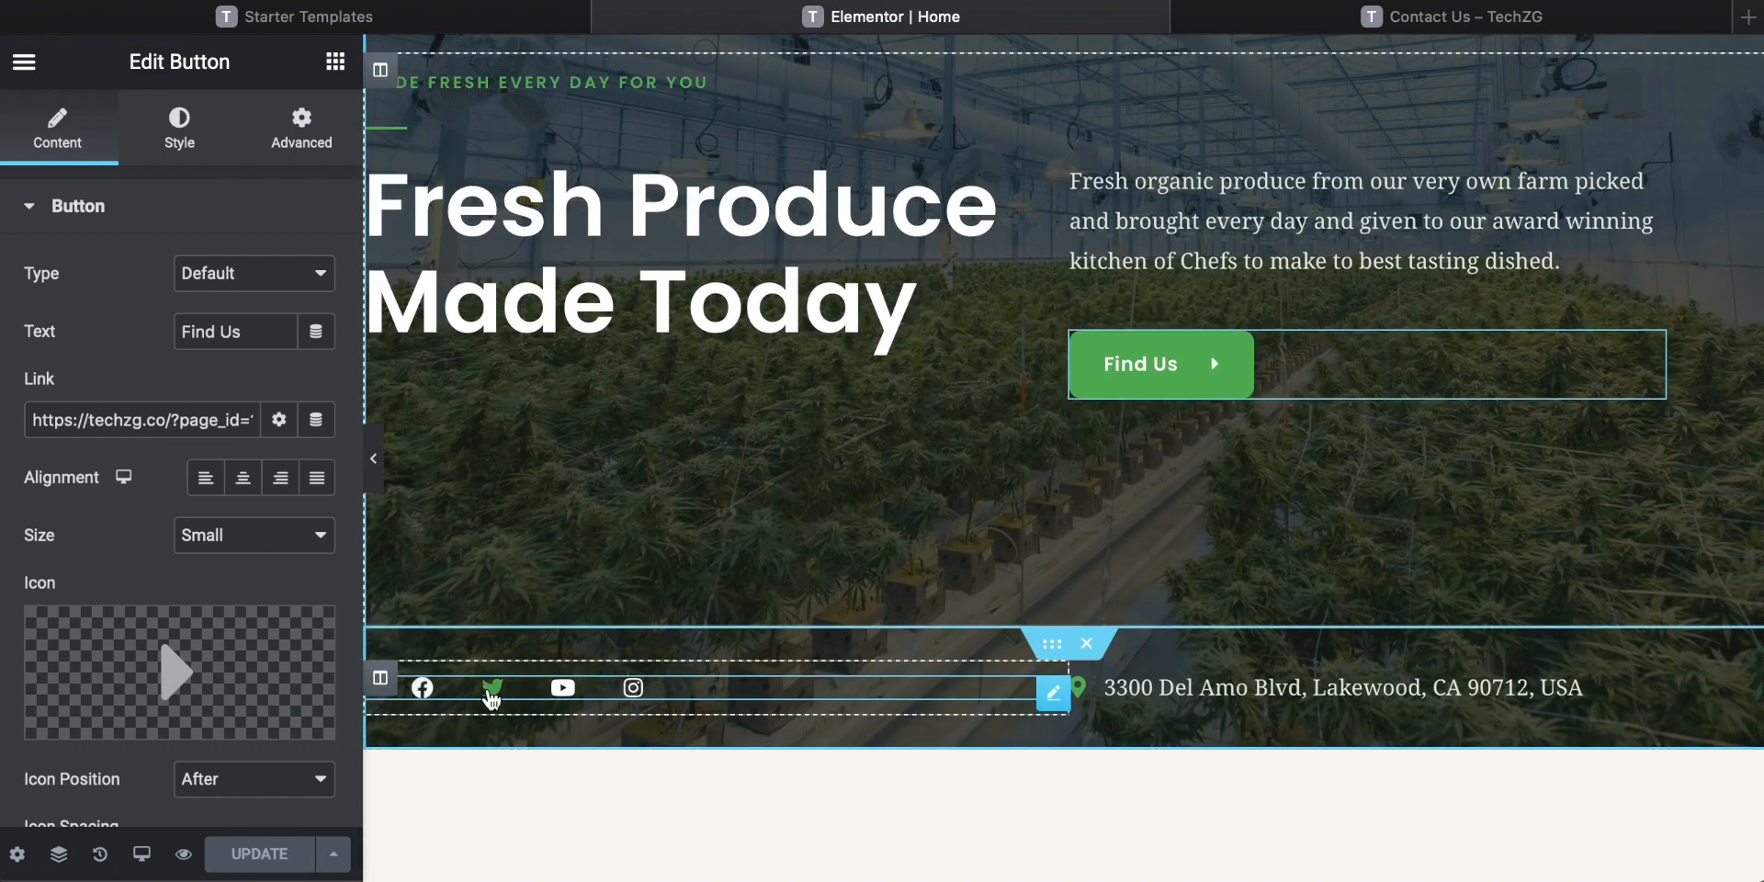
{"action": "left_click", "coordinate": [425, 698]}
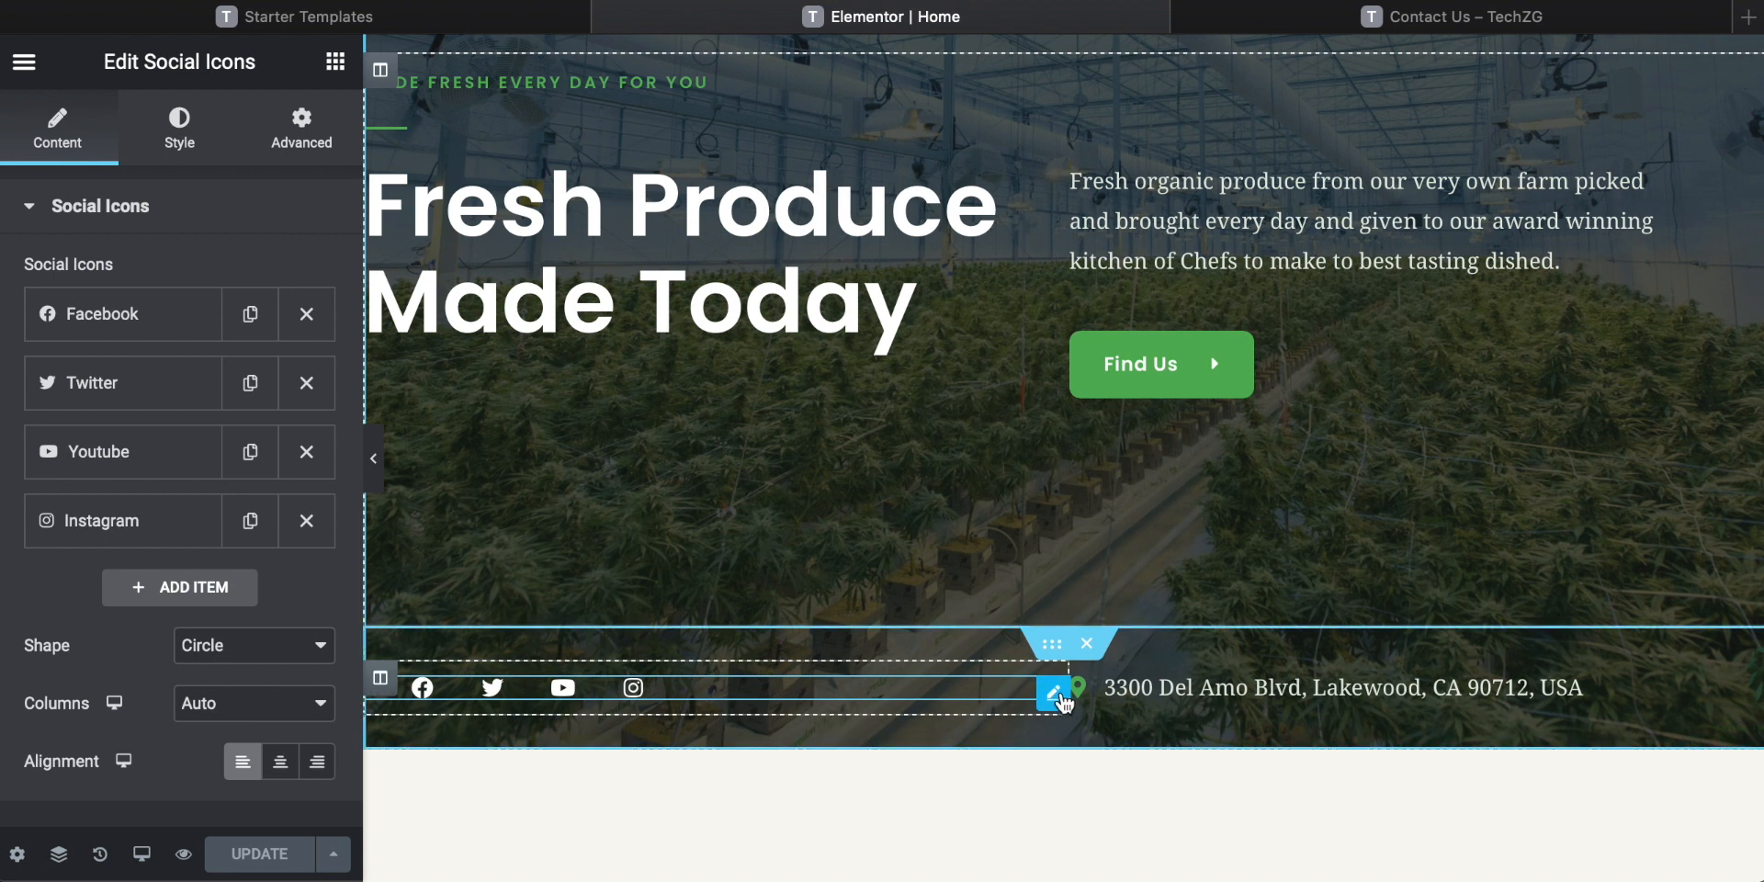
{"action": "left_click", "coordinate": [1086, 643]}
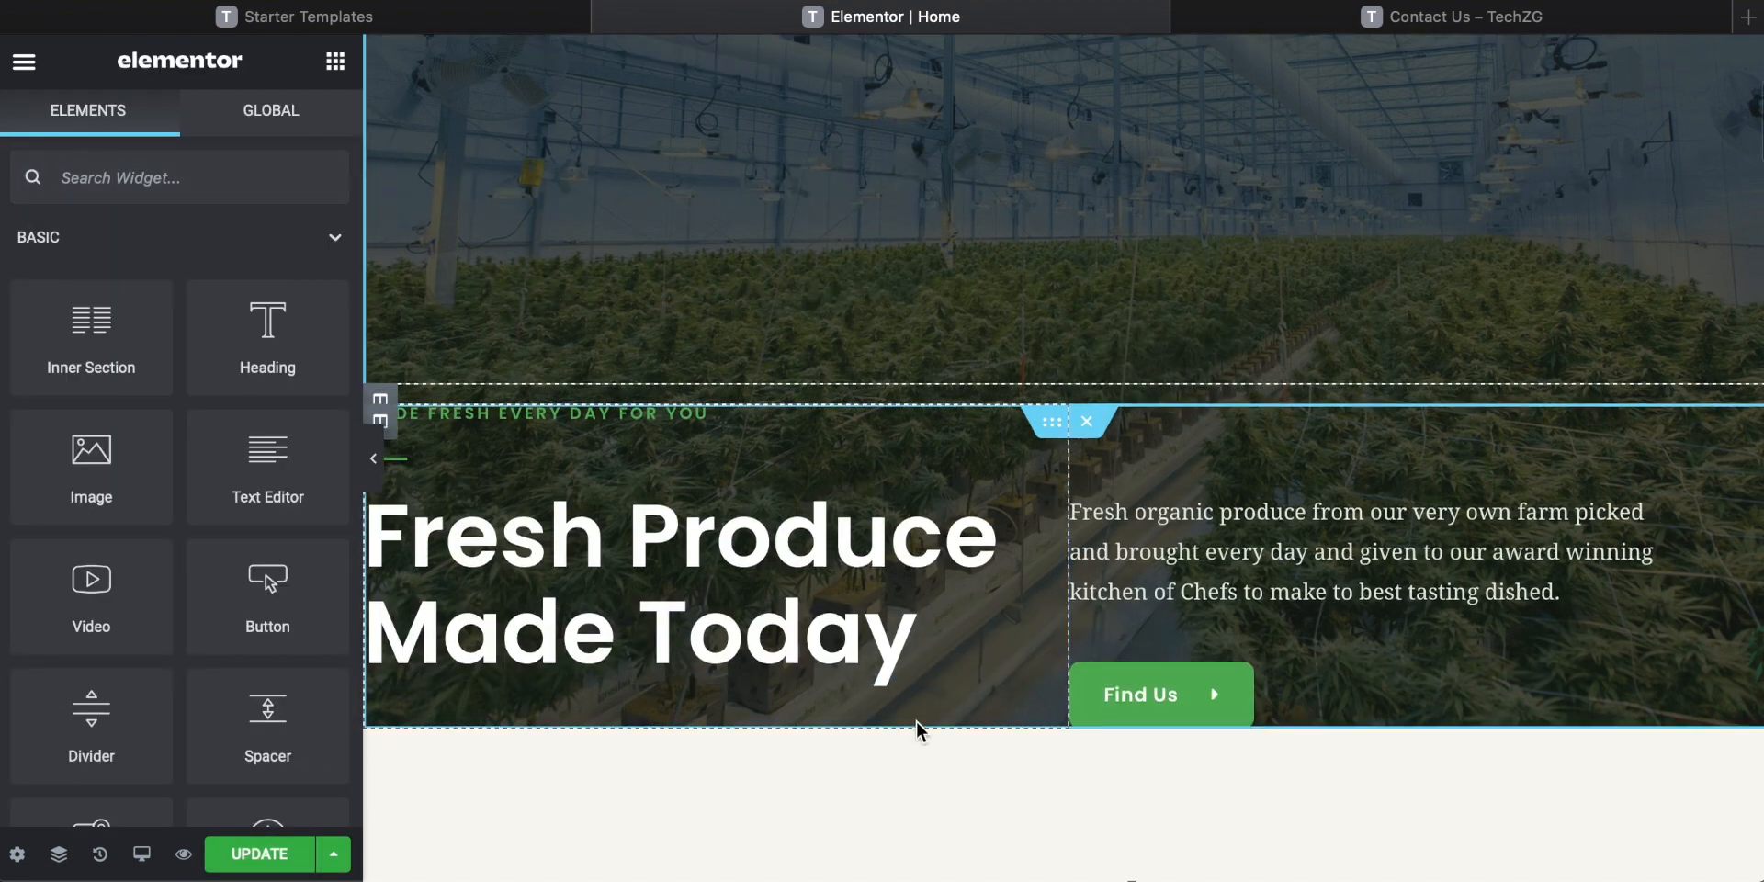
{"action": "scroll", "coordinate": [916, 721], "scroll_direction": "down", "scroll_amount": 3}
{"action": "scroll", "coordinate": [878, 579], "scroll_direction": "up", "scroll_amount": 2}
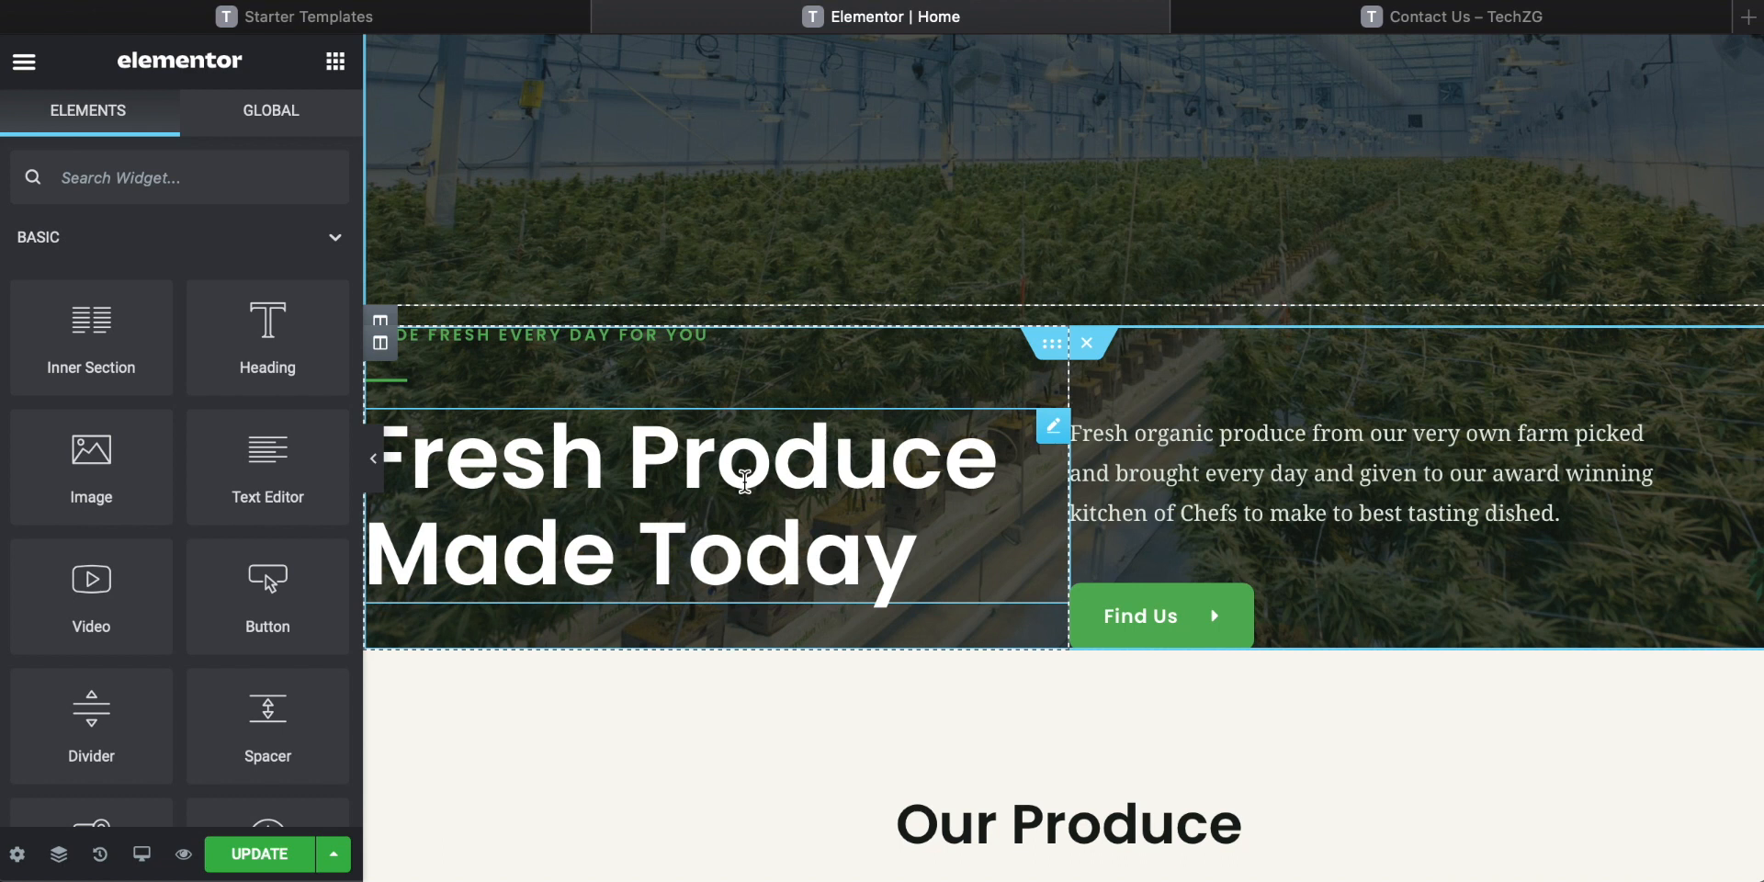
Restore the deleted inner section with the social icons and street address at the bottom of the hero.
{"action": "scroll", "coordinate": [630, 650], "scroll_direction": "down", "scroll_amount": 2}
{"action": "scroll", "coordinate": [653, 618], "scroll_direction": "up", "scroll_amount": 3}
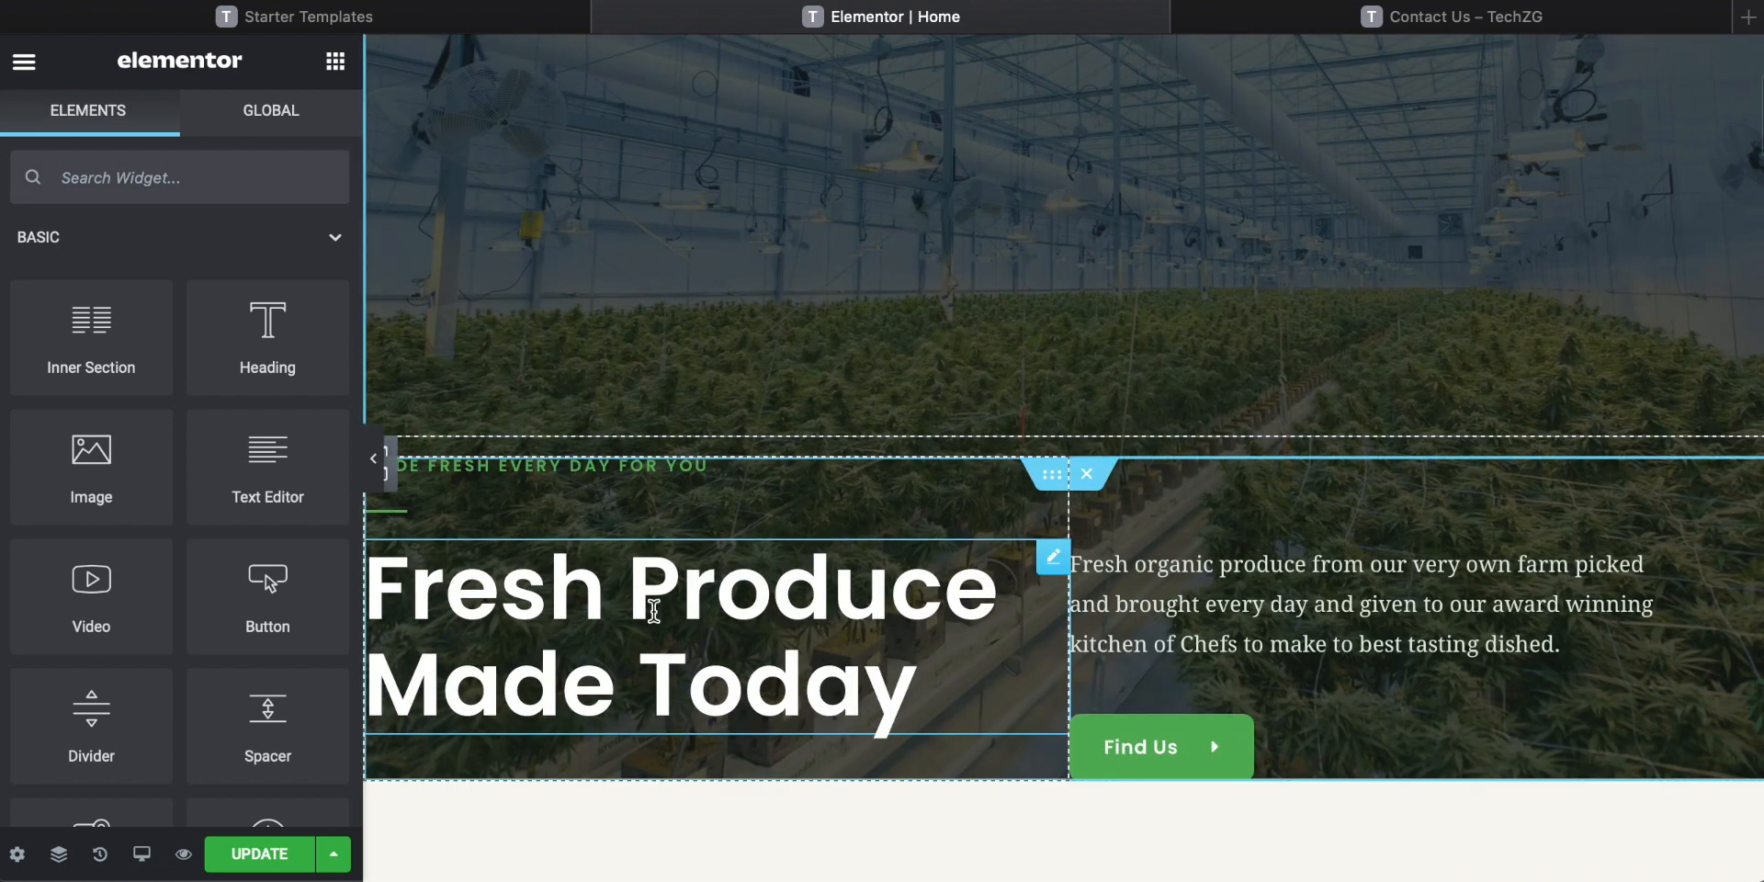
{"action": "scroll", "coordinate": [654, 611], "scroll_direction": "down", "scroll_amount": 5}
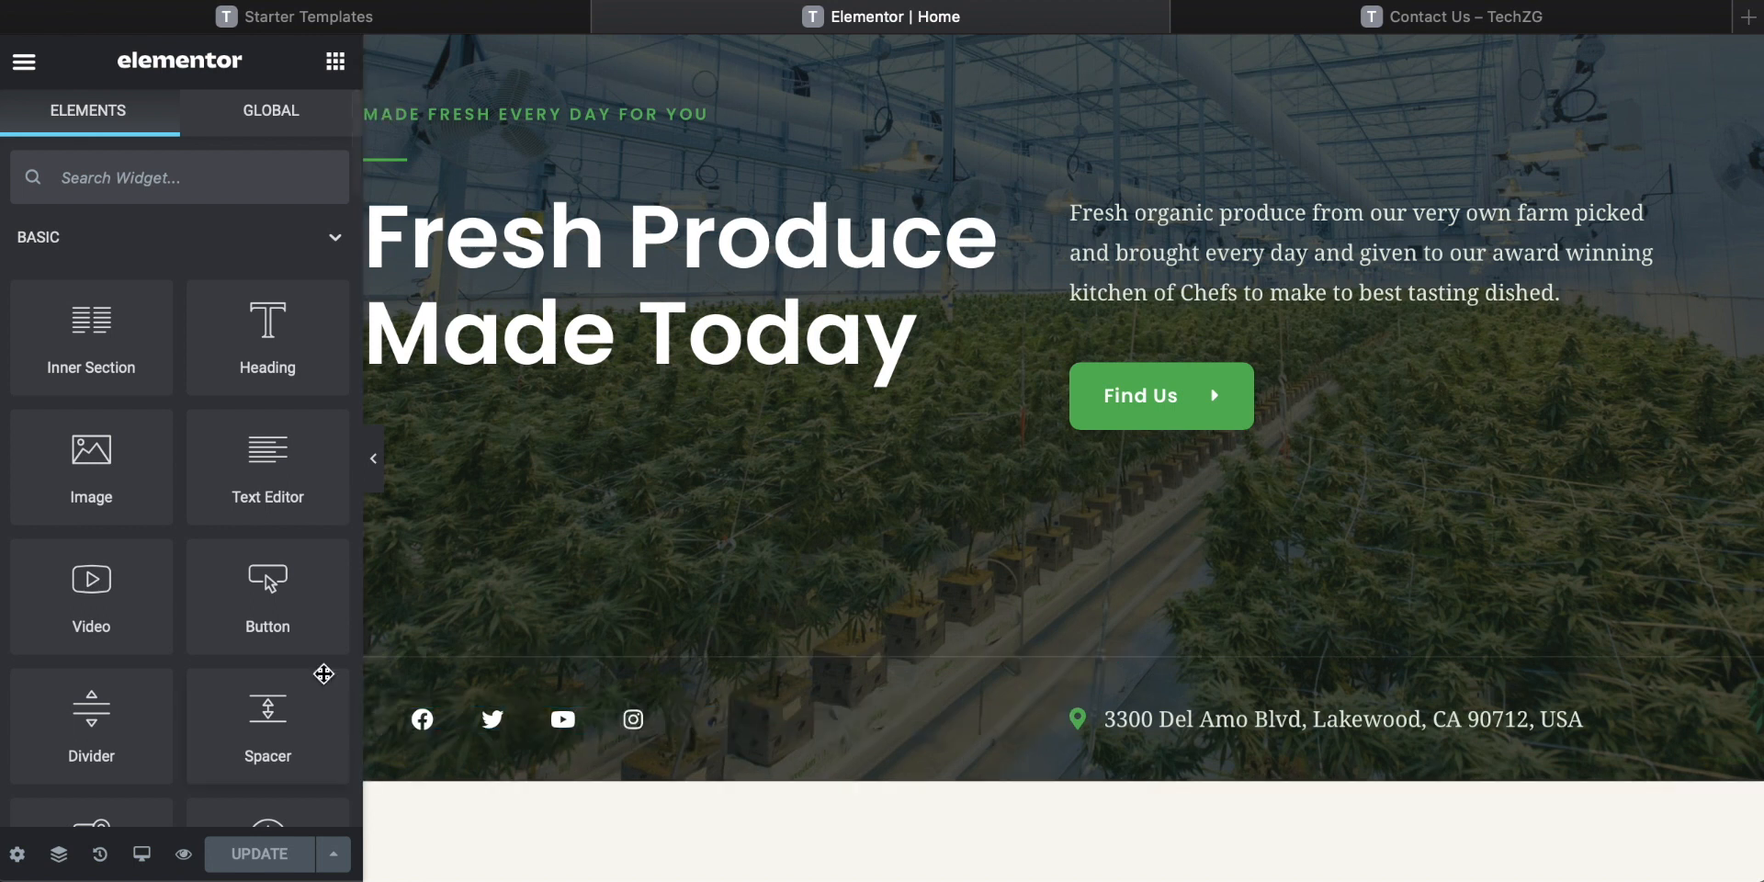
Open the Facebook entry of the hero's social icons to examine its icon and link options.
{"action": "left_click", "coordinate": [424, 722]}
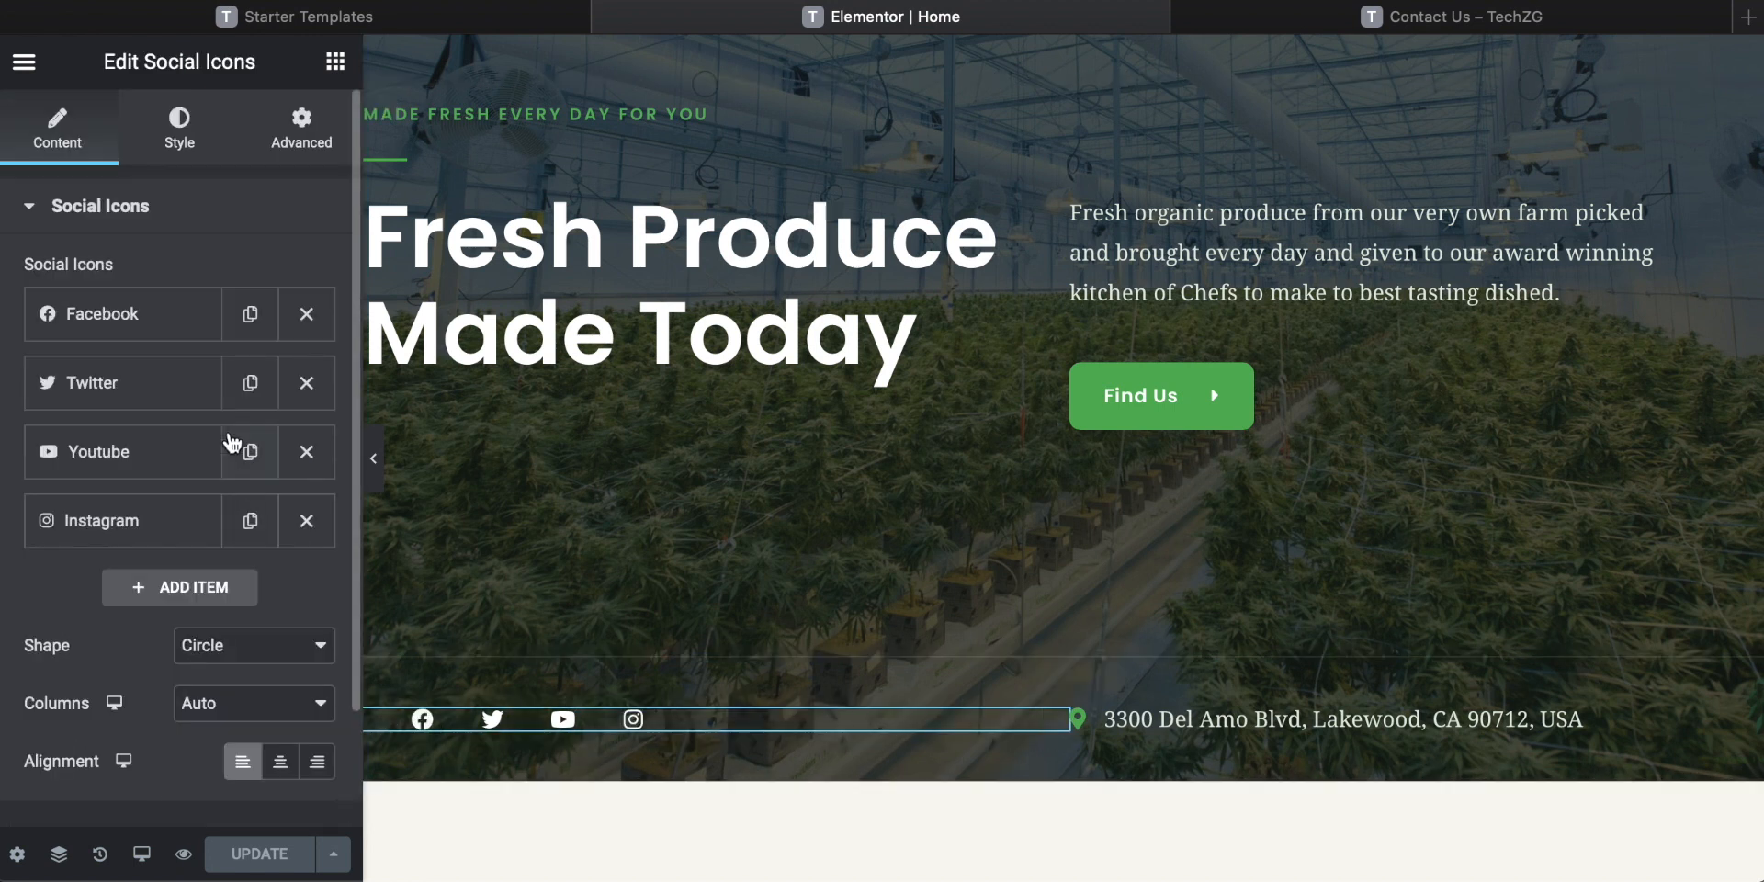
{"action": "left_click", "coordinate": [120, 315]}
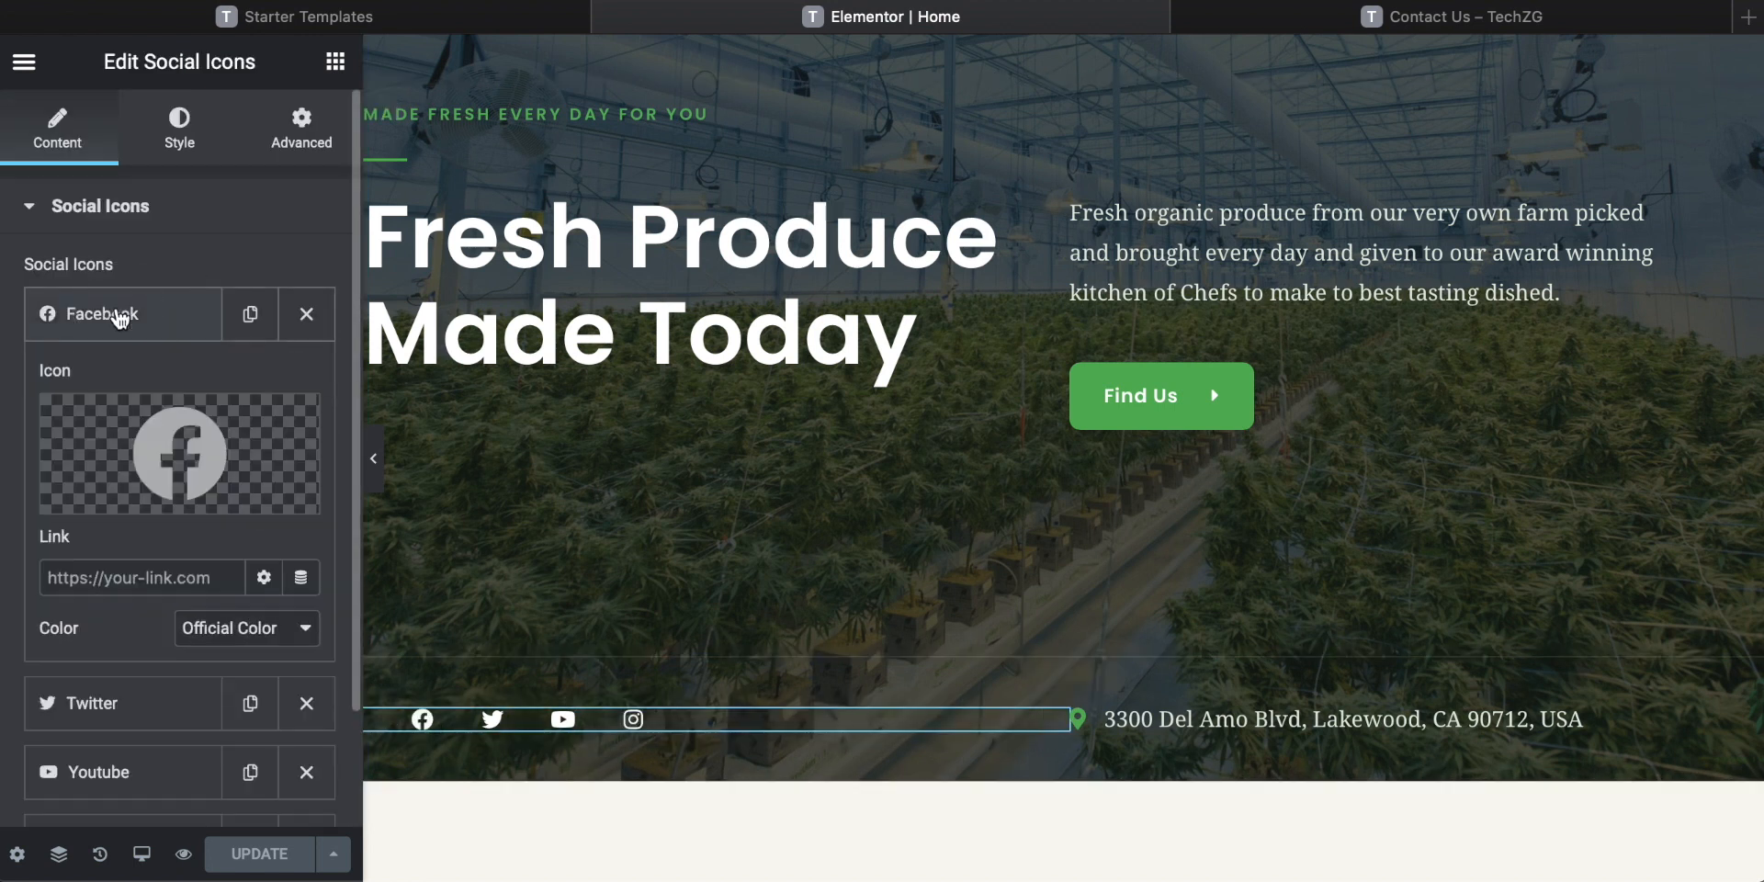
{"action": "mouse_move", "coordinate": [193, 450]}
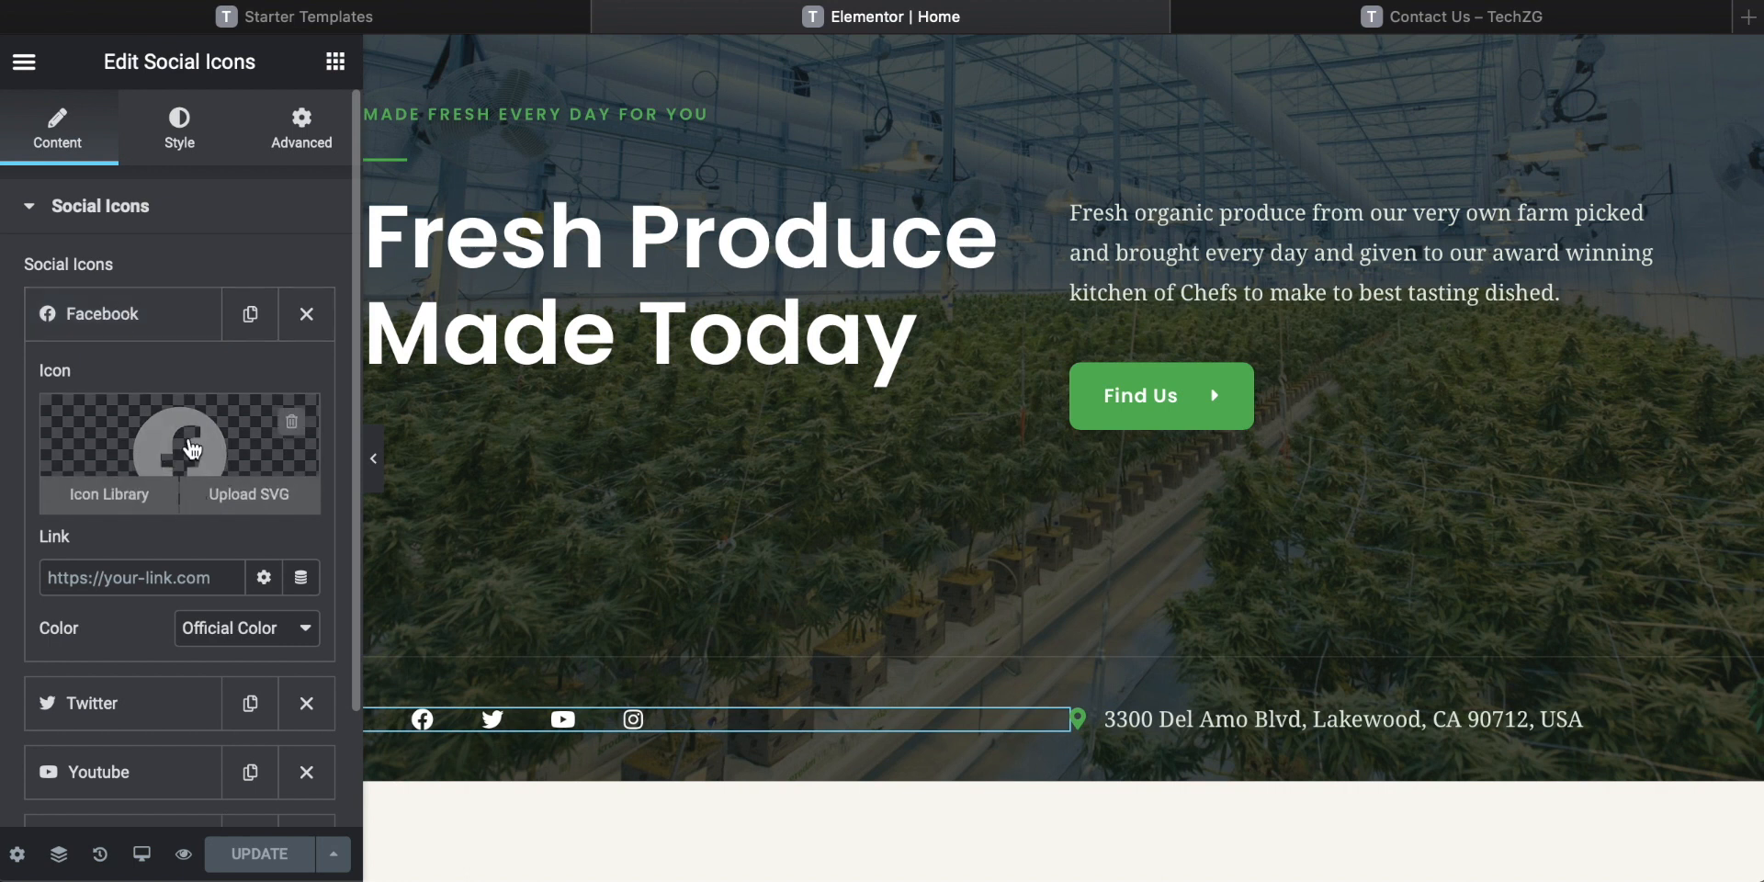
{"action": "left_click", "coordinate": [145, 577]}
{"action": "mouse_move", "coordinate": [122, 485]}
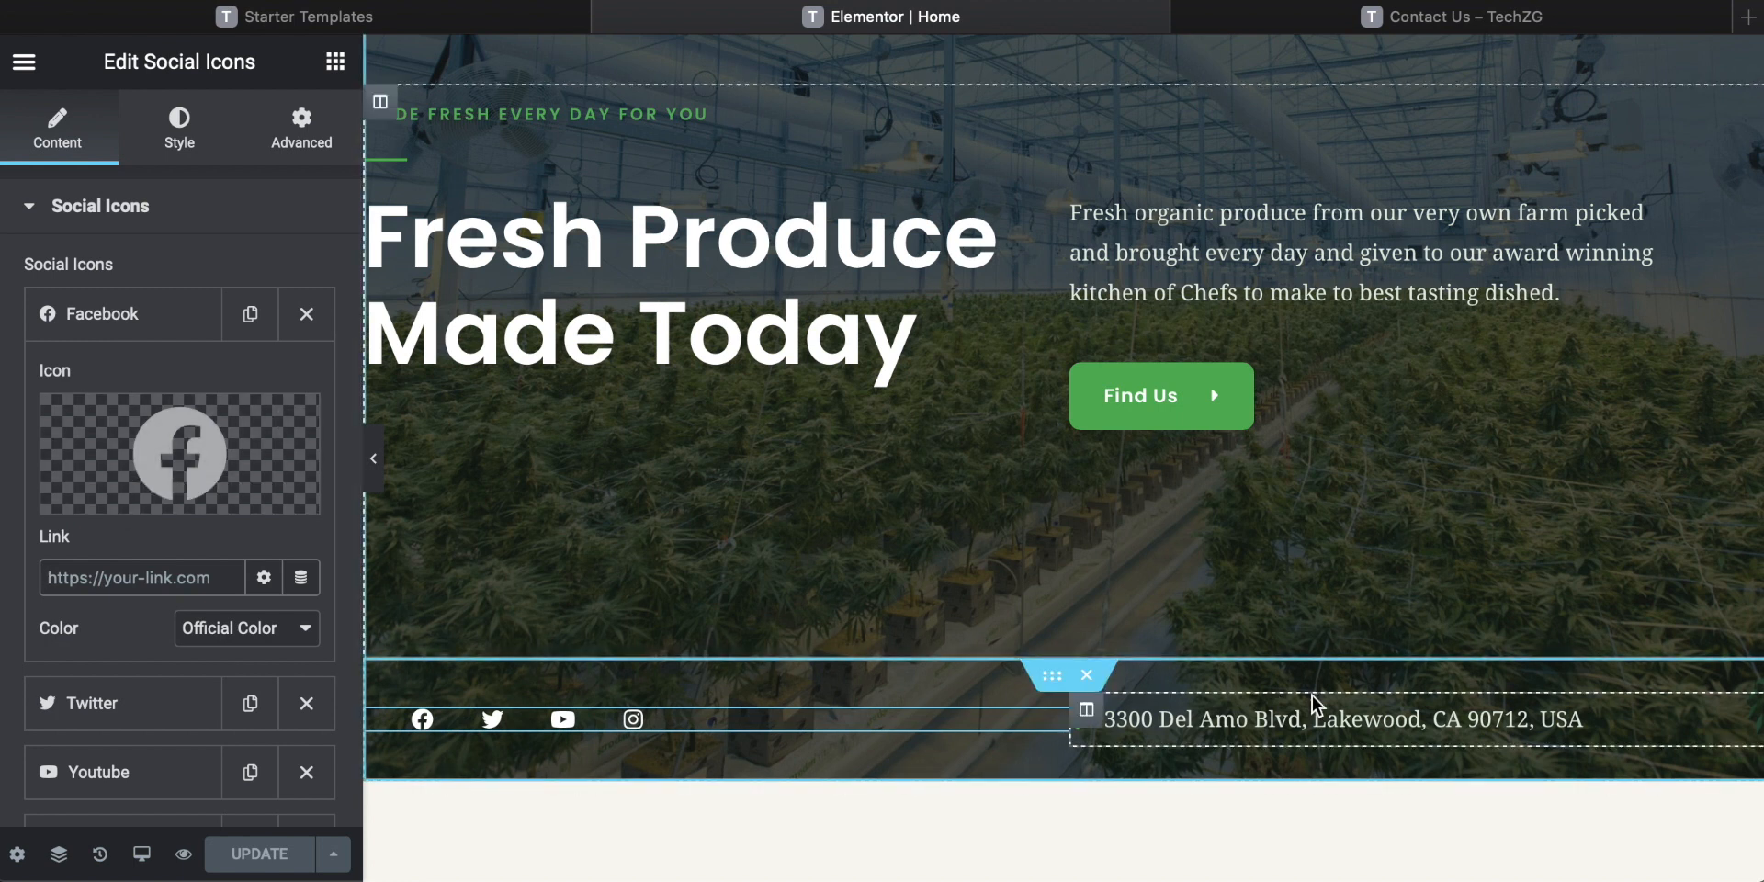
In the hero's icon list, replace the street and city part of the address text with the new building number and city.
{"action": "left_click", "coordinate": [1366, 723]}
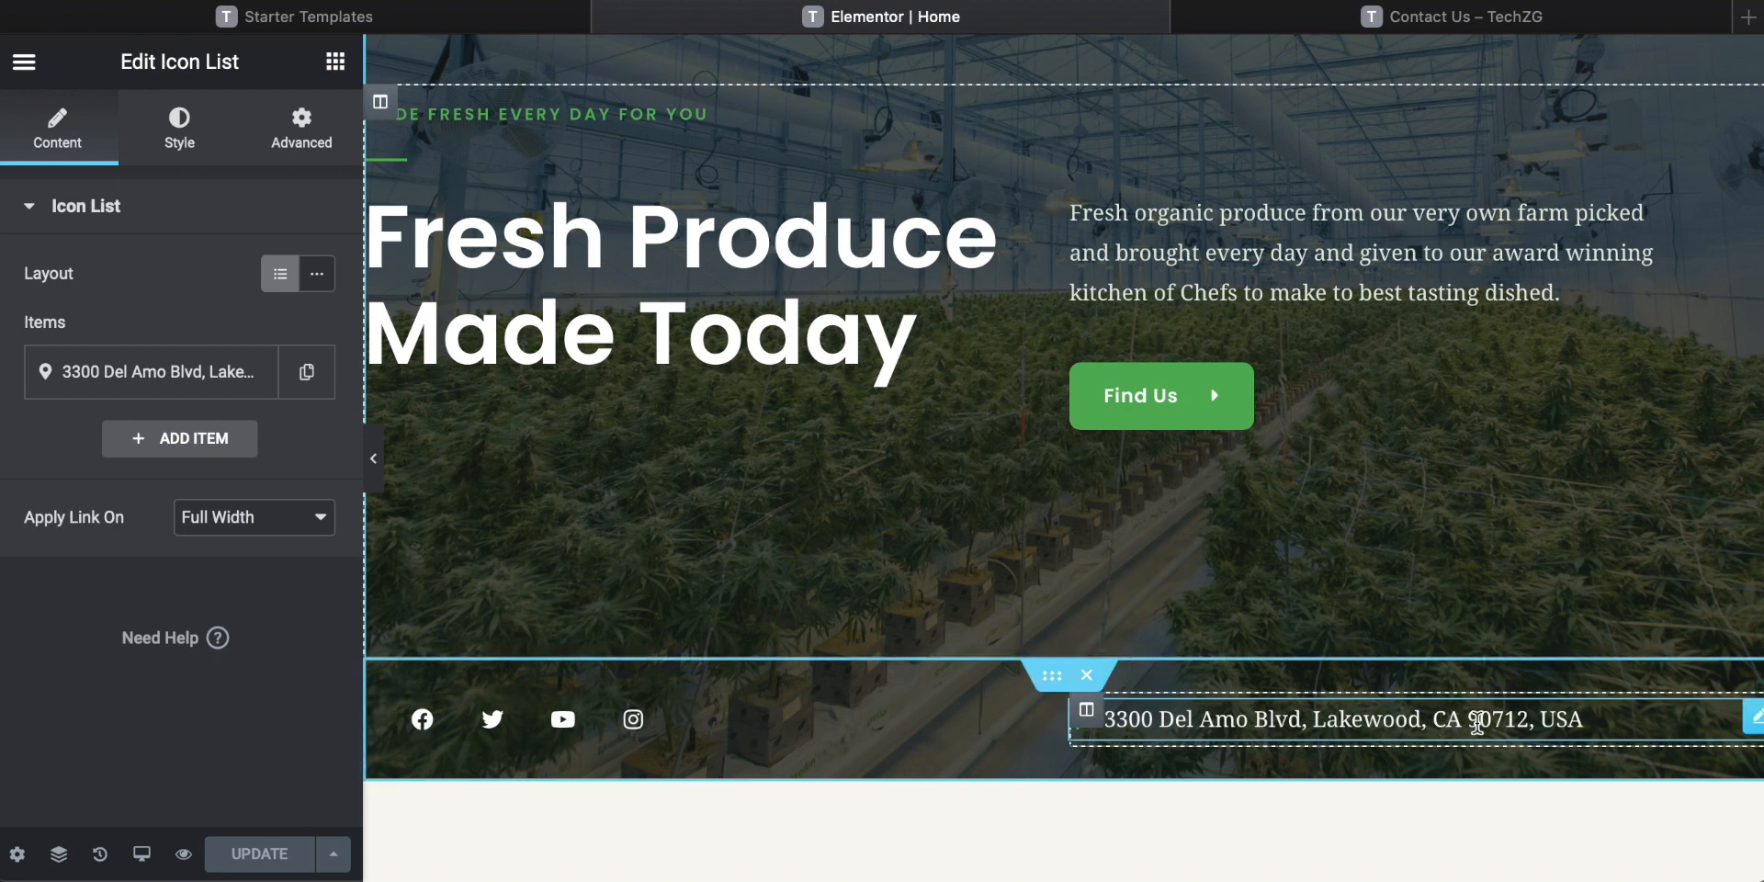
{"action": "triple_click", "coordinate": [1275, 723]}
{"action": "left_click", "coordinate": [1308, 718]}
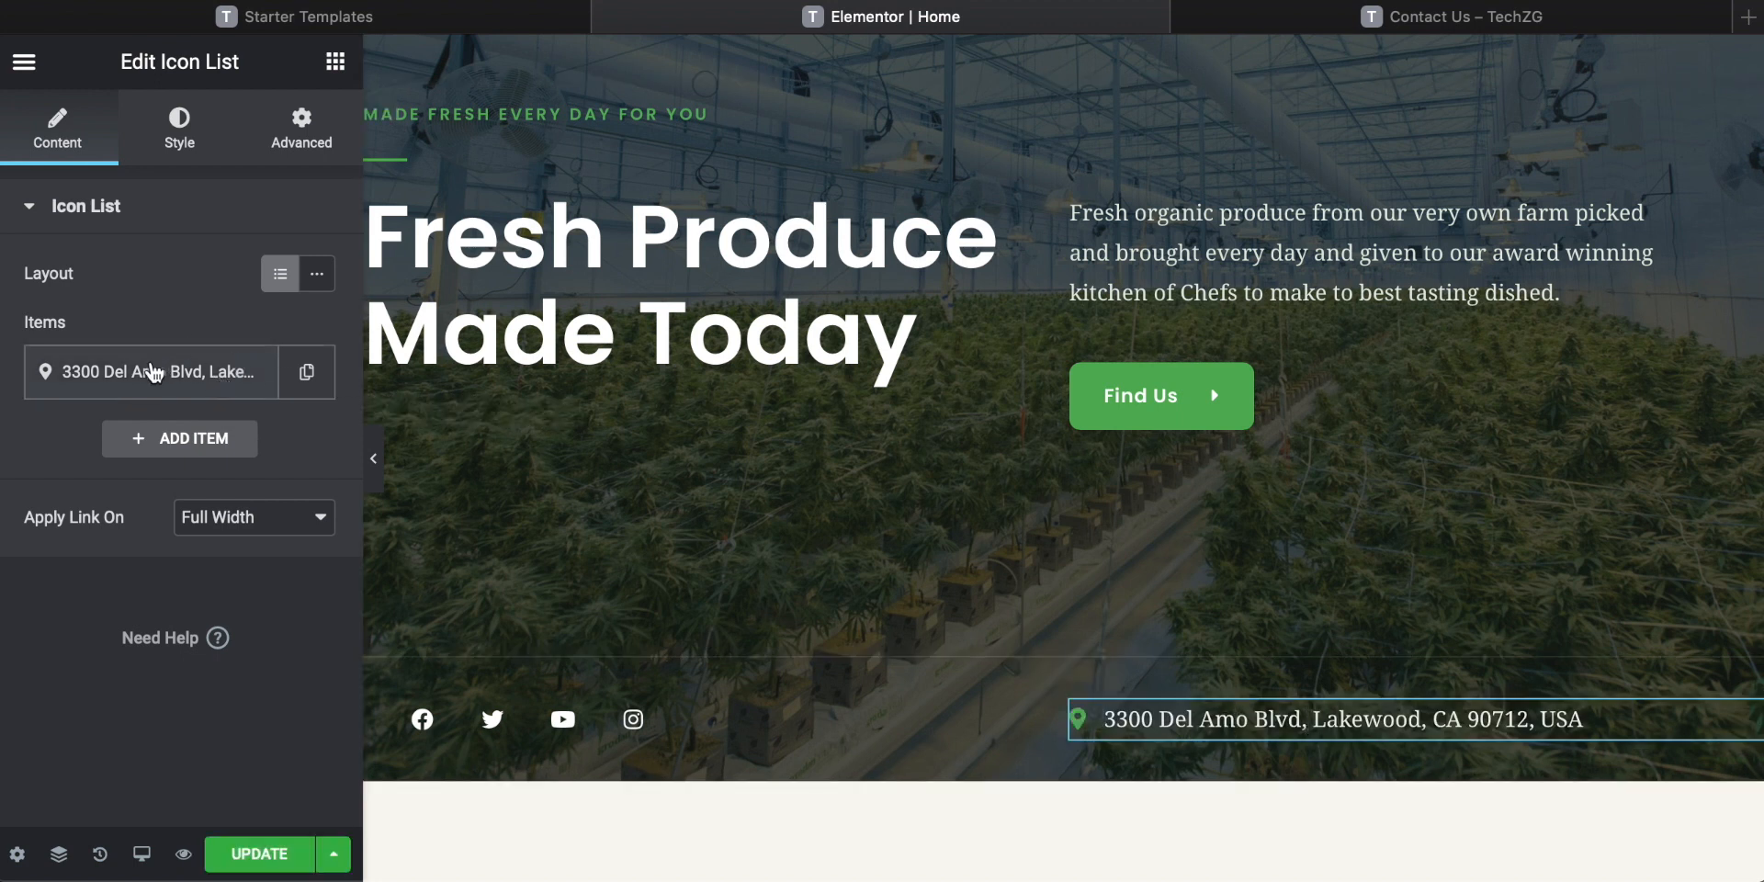
{"action": "left_click", "coordinate": [90, 382]}
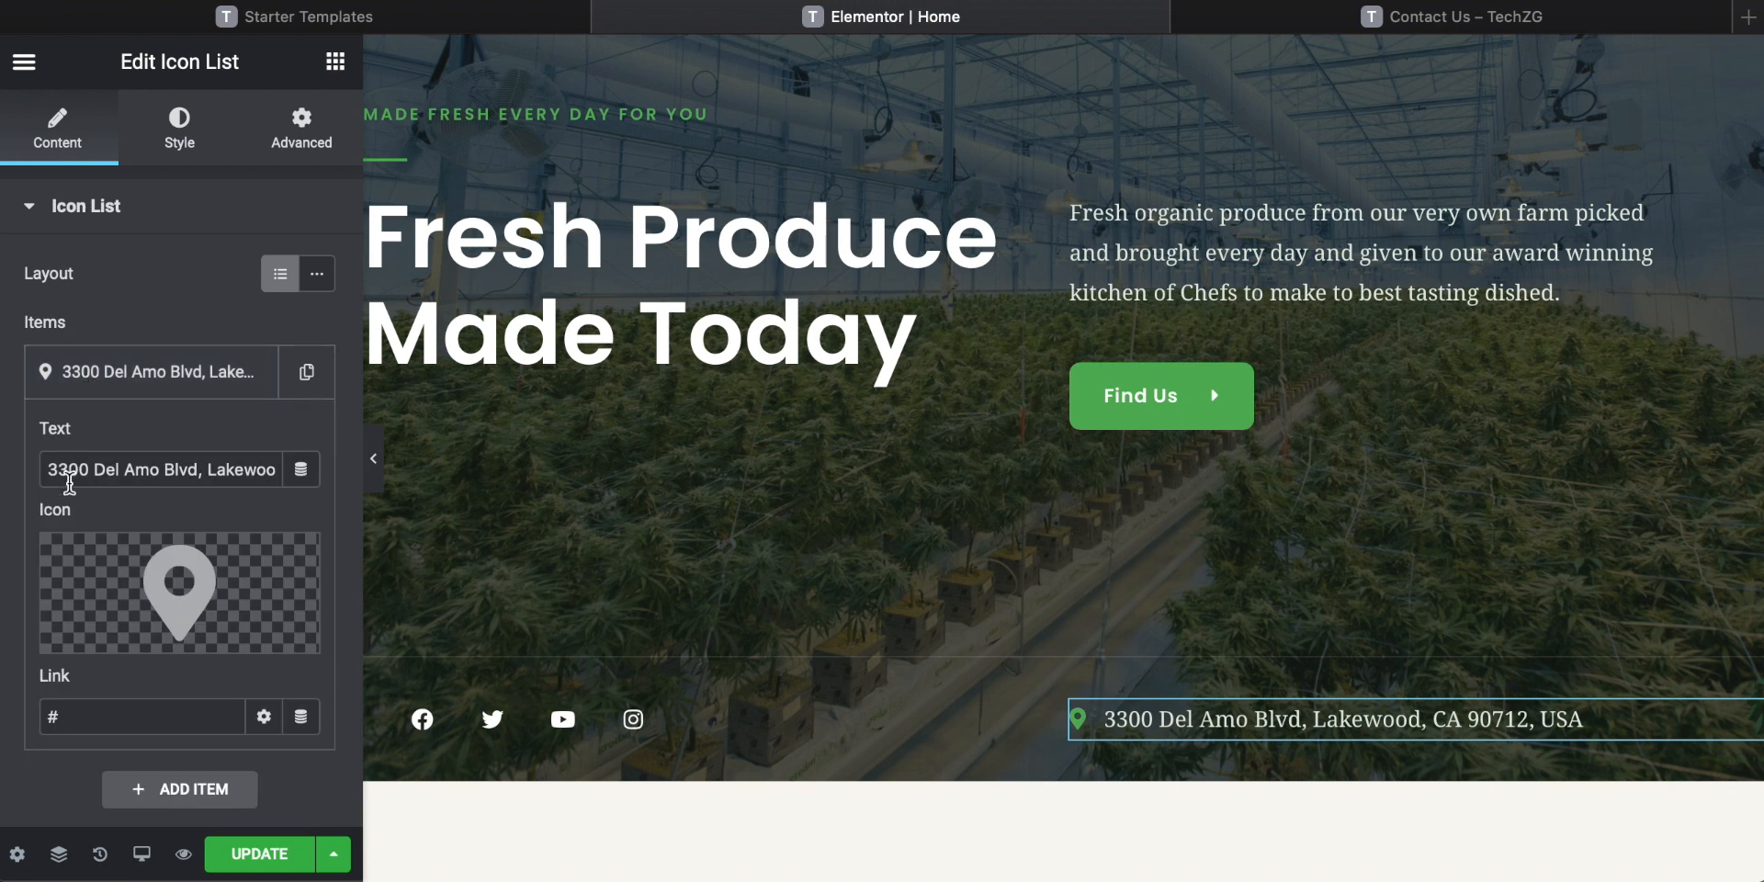
{"action": "scroll", "coordinate": [69, 496], "scroll_direction": "down", "scroll_amount": 1}
{"action": "left_click_drag", "start_coordinate": [198, 362], "coordinate": [4, 357]}
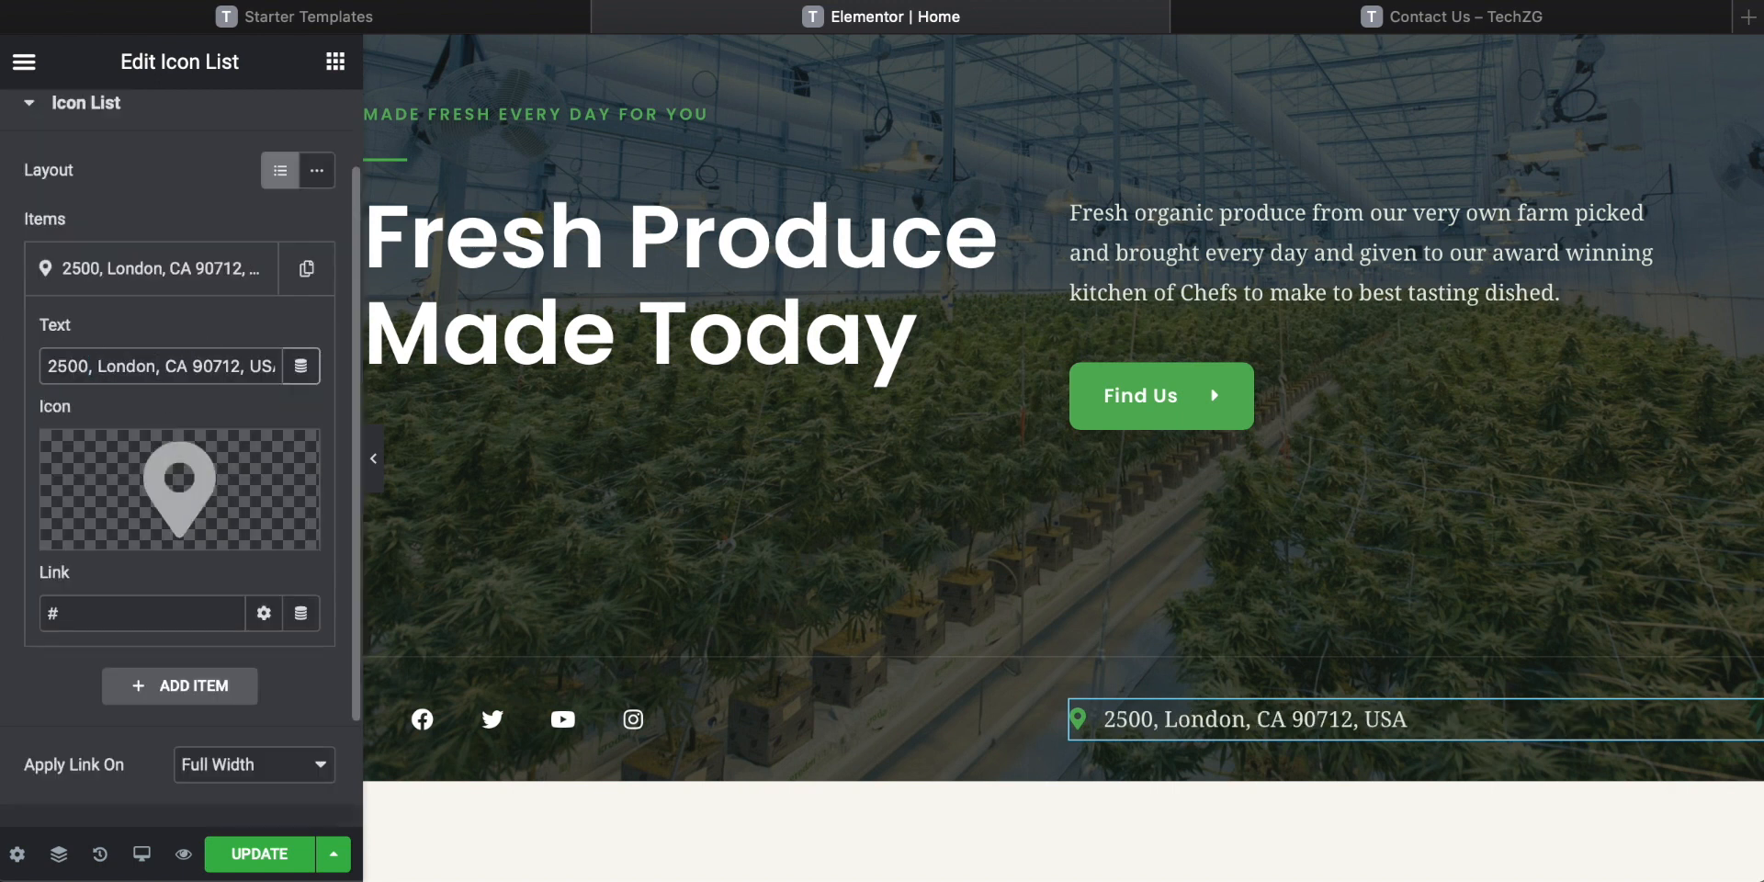
Replace the state abbreviation in the hero address with UK and remove the postal code and country that follow it.
{"action": "left_click", "coordinate": [193, 366]}
{"action": "key", "text": "BackSpace"}
{"action": "key", "text": "BackSpace"}
{"action": "key", "text": "BackSpace"}
{"action": "type", "text": "UK 90712, US"}
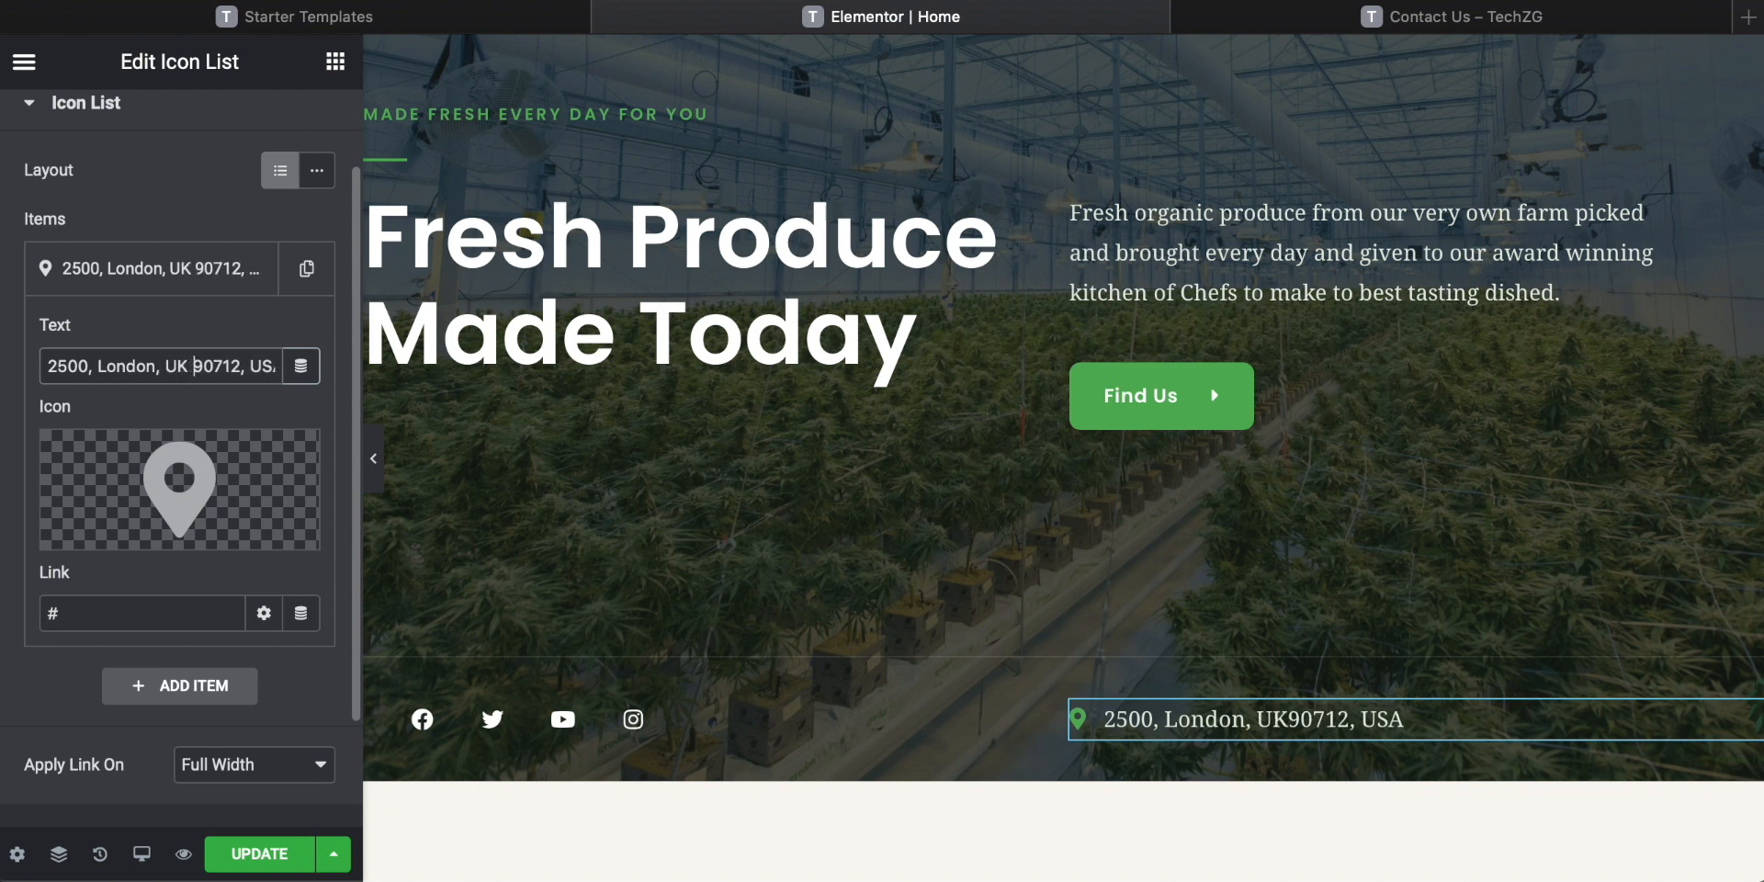
{"action": "key", "text": "Delete"}
{"action": "key", "text": "Delete"}
{"action": "key", "text": "Delete"}
{"action": "key", "text": "Delete"}
{"action": "key", "text": "Delete"}
{"action": "key", "text": "Delete"}
{"action": "key", "text": "Delete"}
{"action": "key", "text": "Delete"}
{"action": "key", "text": "Delete"}
{"action": "key", "text": "Delete"}
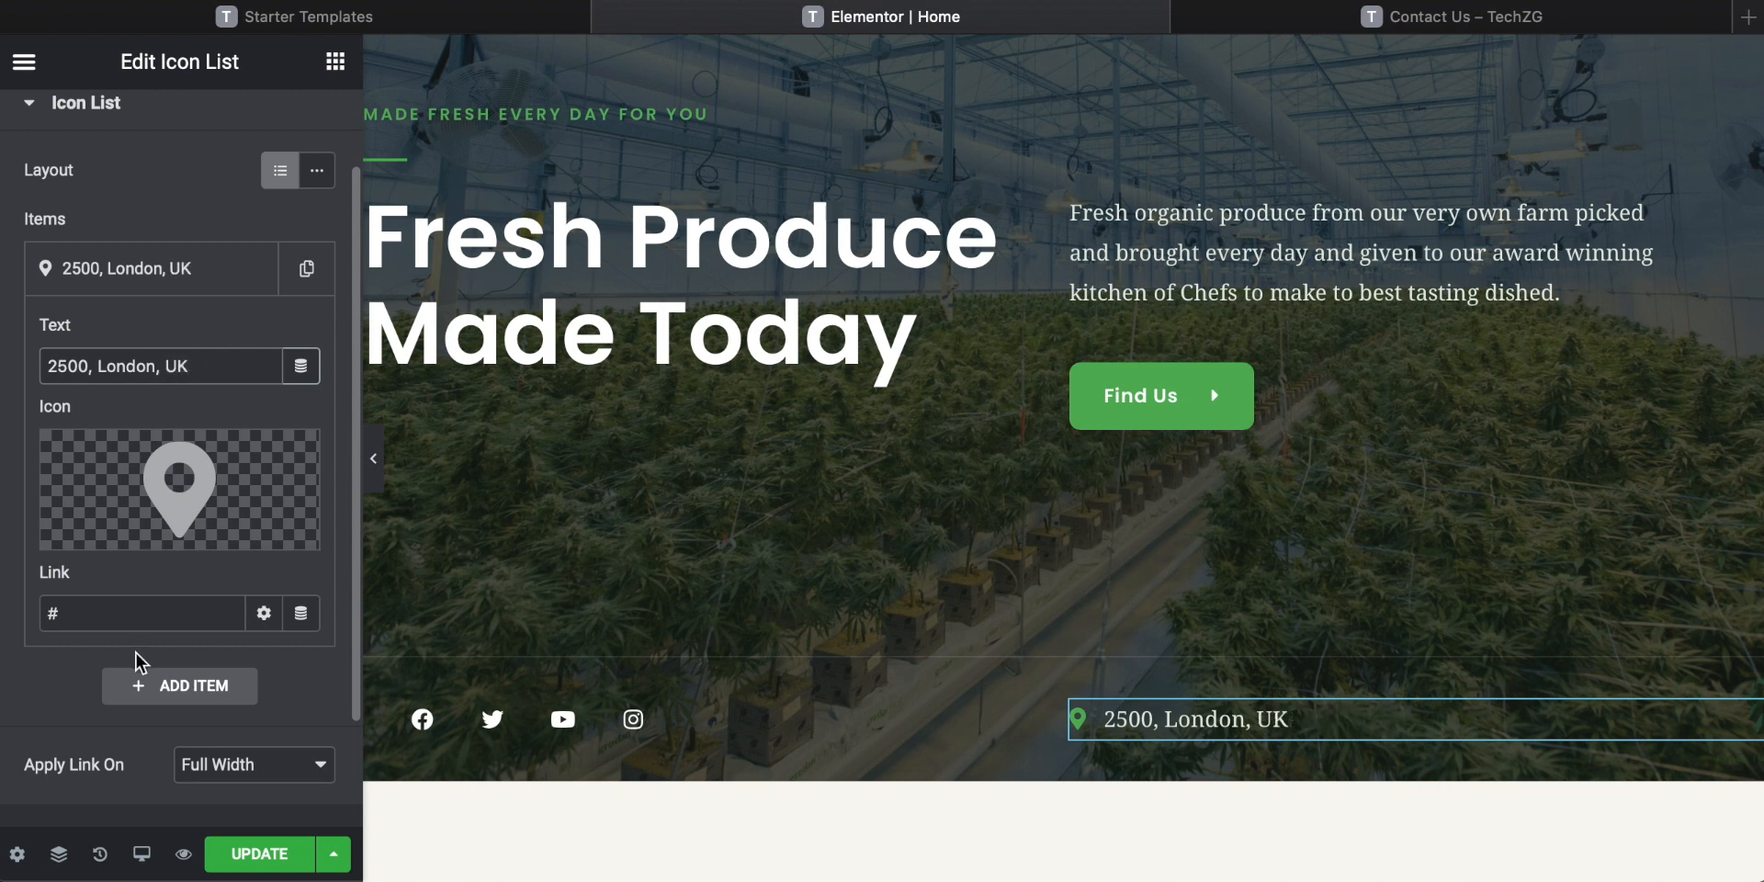
Check the address item's link setting and save the new address by updating the home page.
{"action": "left_click", "coordinate": [103, 613]}
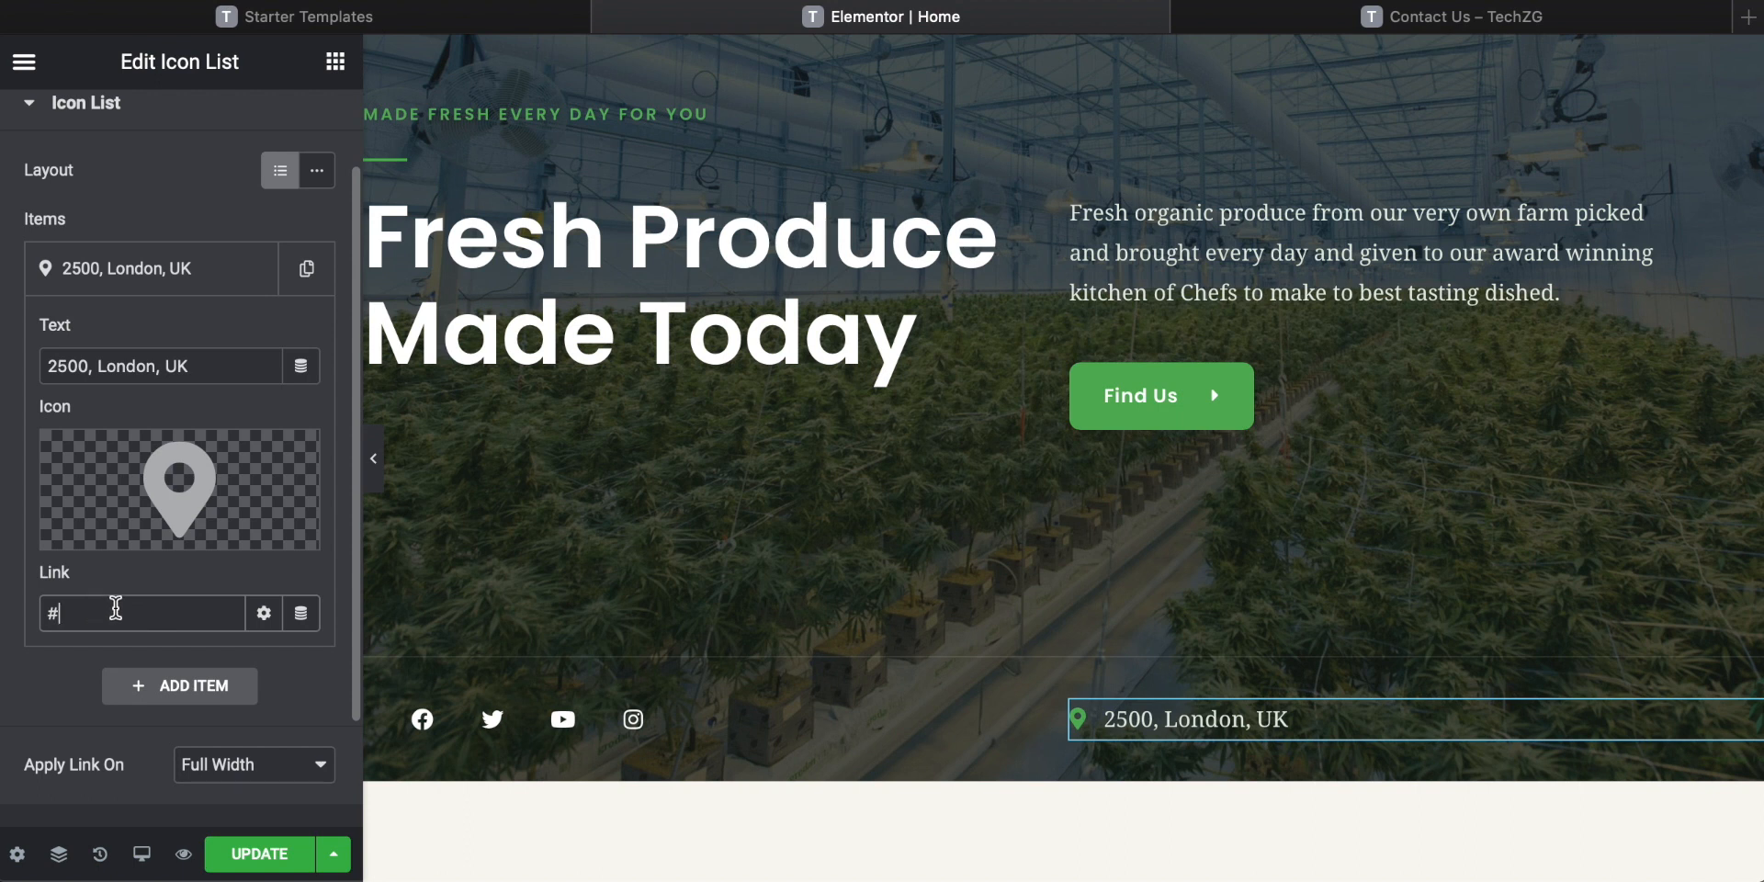
{"action": "scroll", "coordinate": [125, 619], "scroll_direction": "down", "scroll_amount": 2}
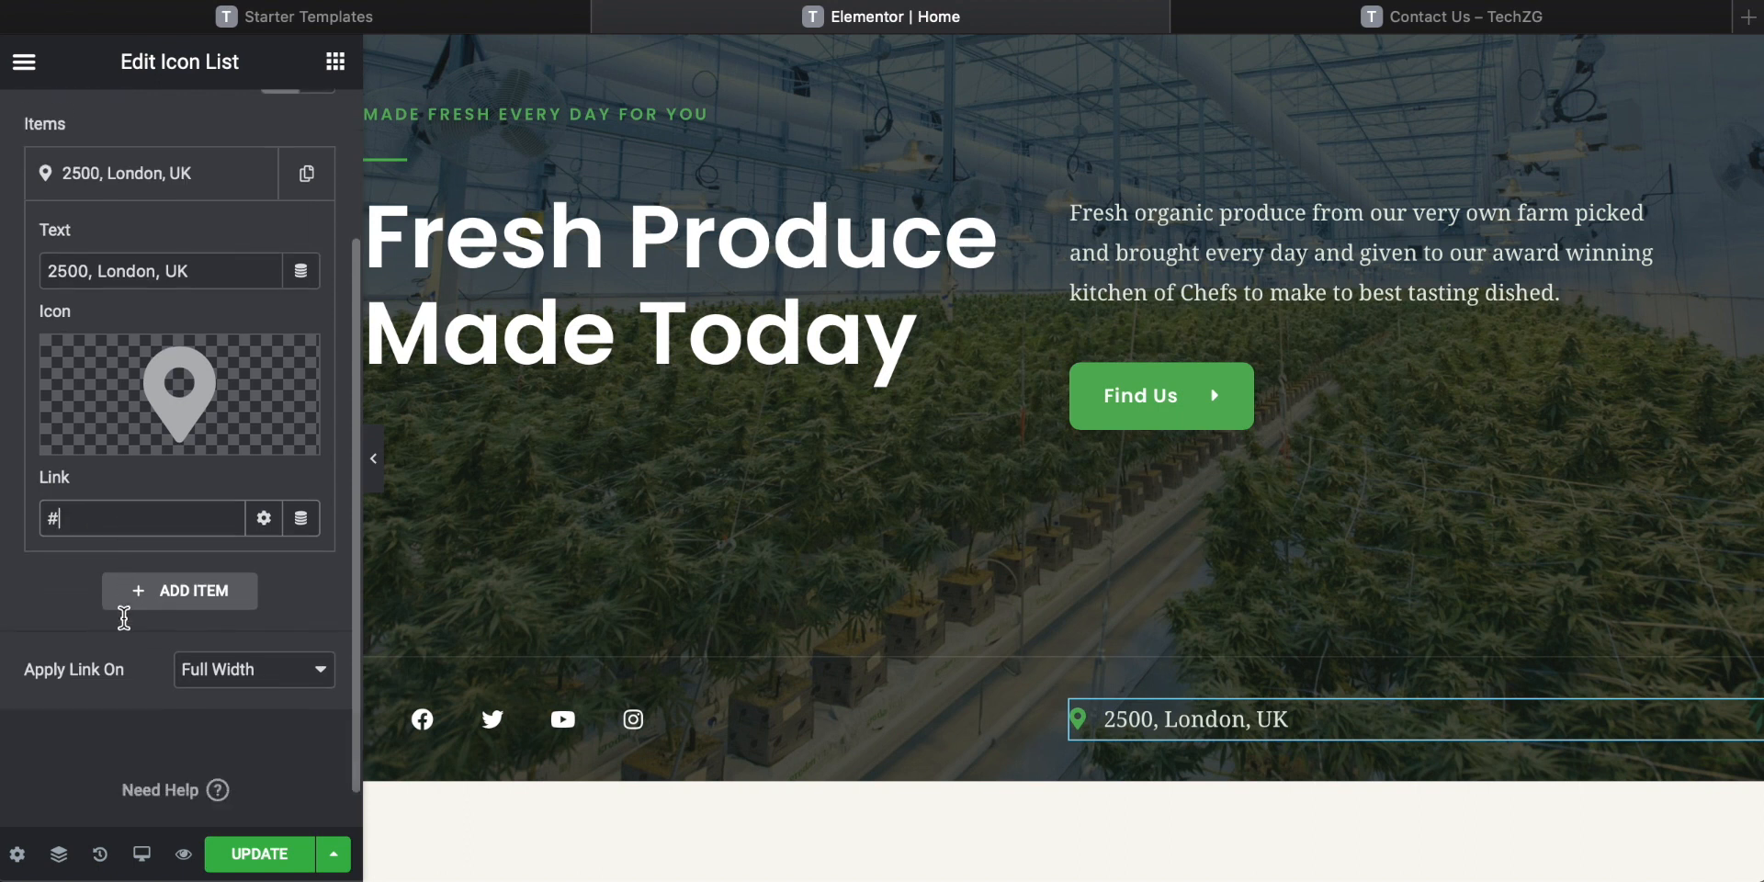
{"action": "scroll", "coordinate": [125, 625], "scroll_direction": "up", "scroll_amount": 2}
{"action": "scroll", "coordinate": [123, 617], "scroll_direction": "up", "scroll_amount": 1}
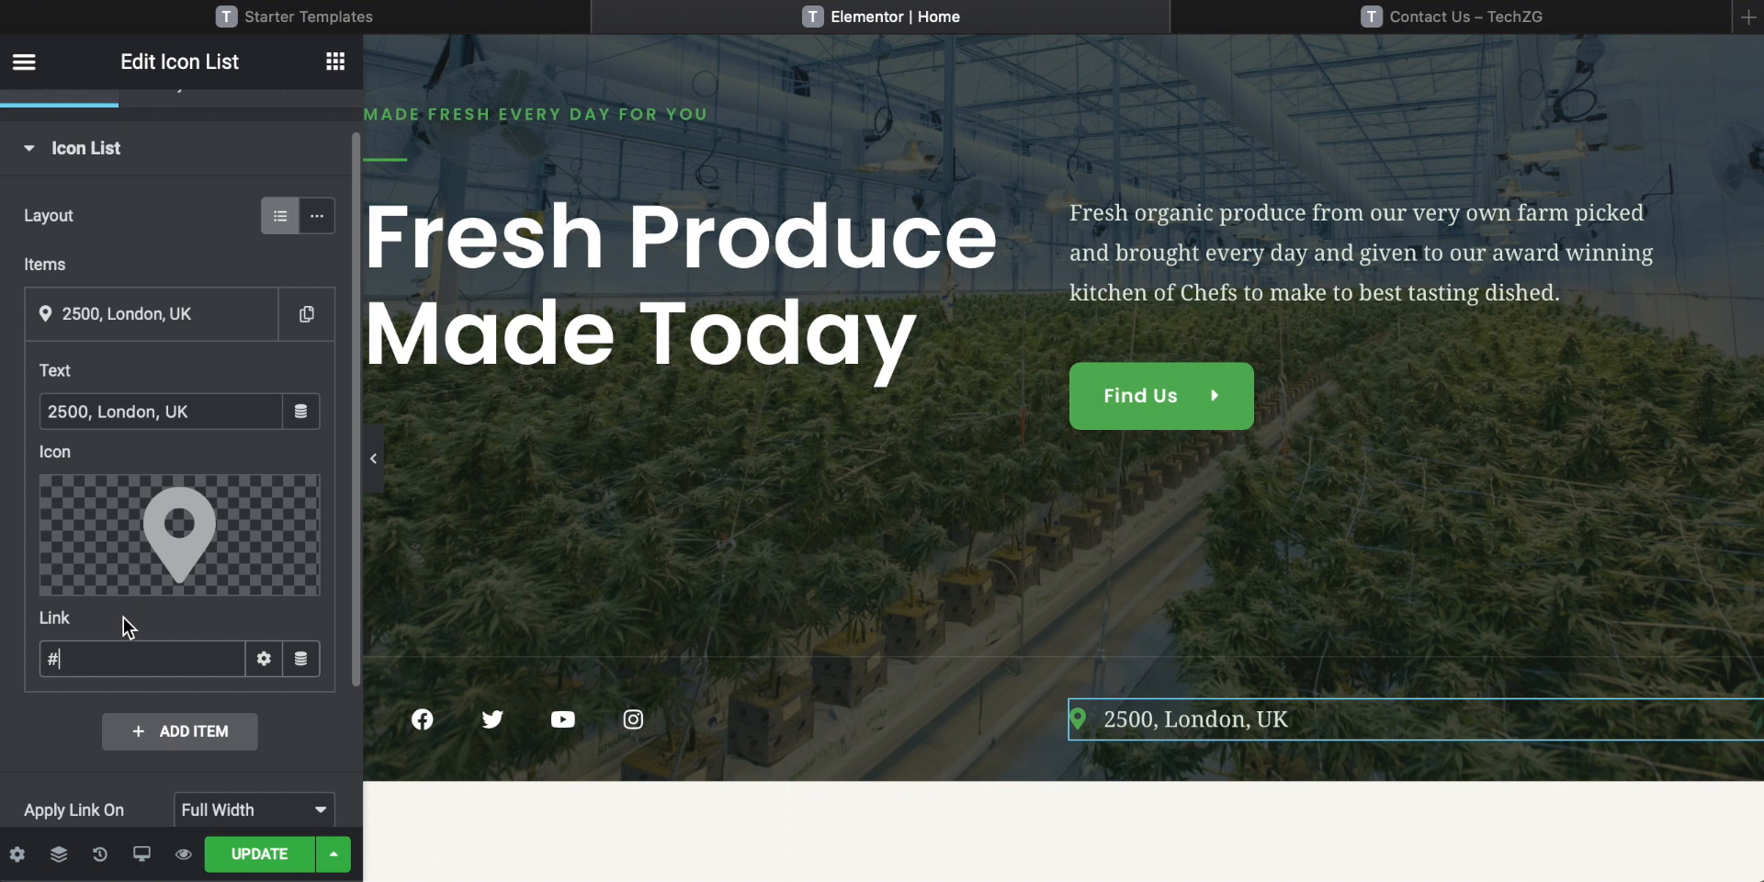
{"action": "left_click", "coordinate": [262, 856]}
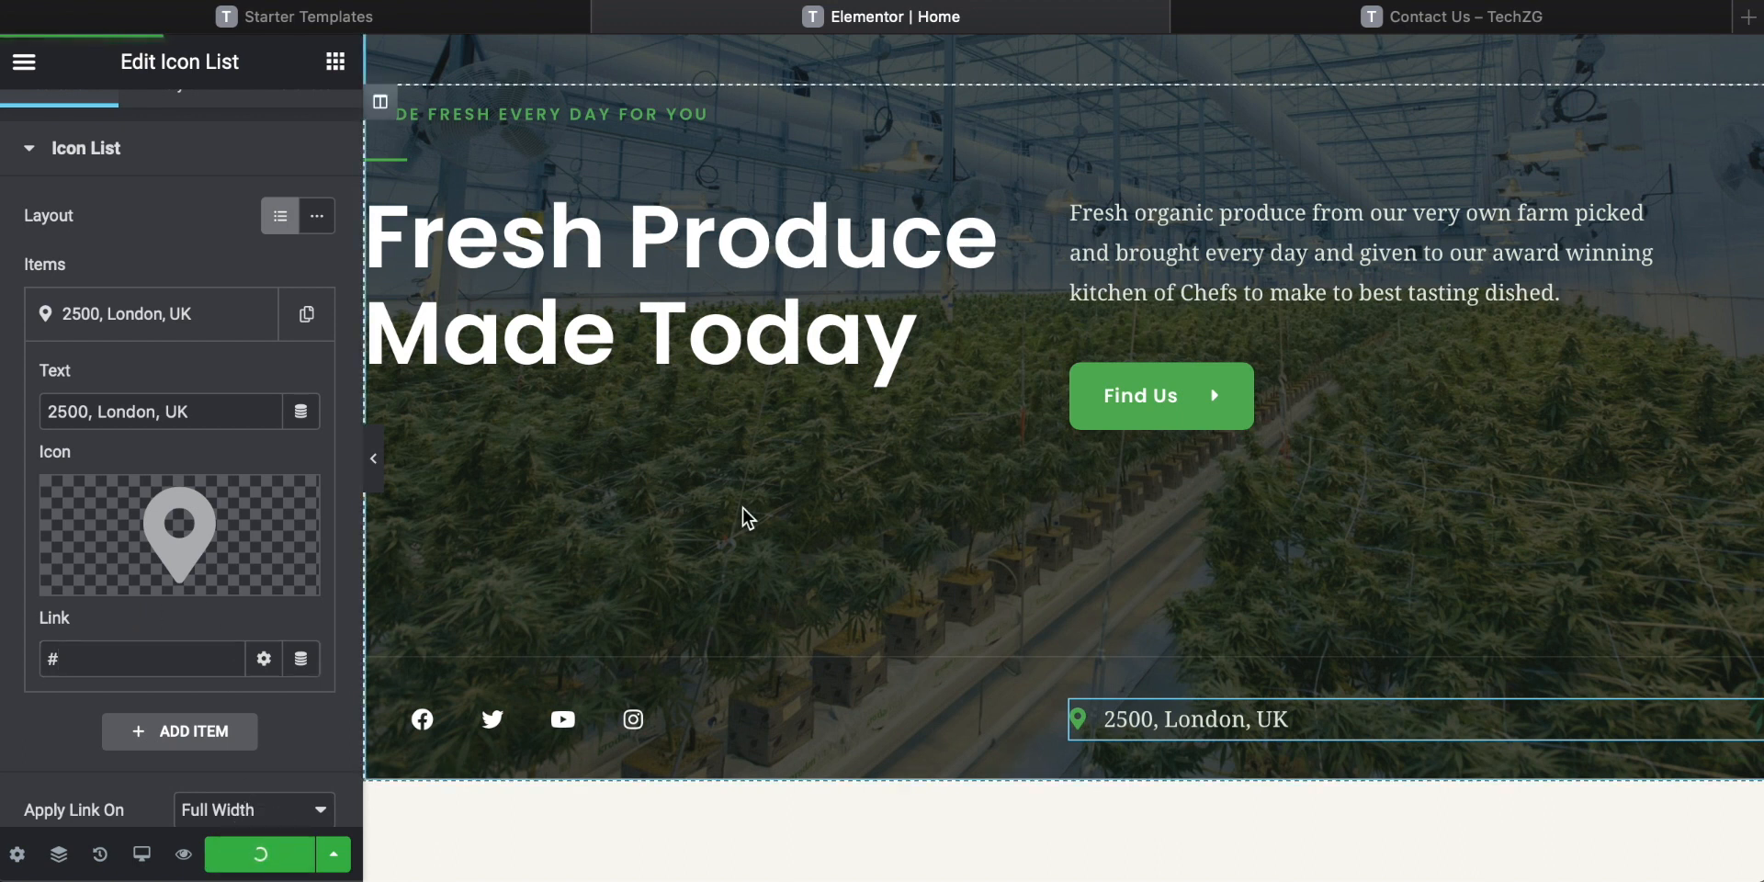
Preview the hero section at full width with the editing panel hidden, and bring the panel back.
{"action": "left_click", "coordinate": [373, 459]}
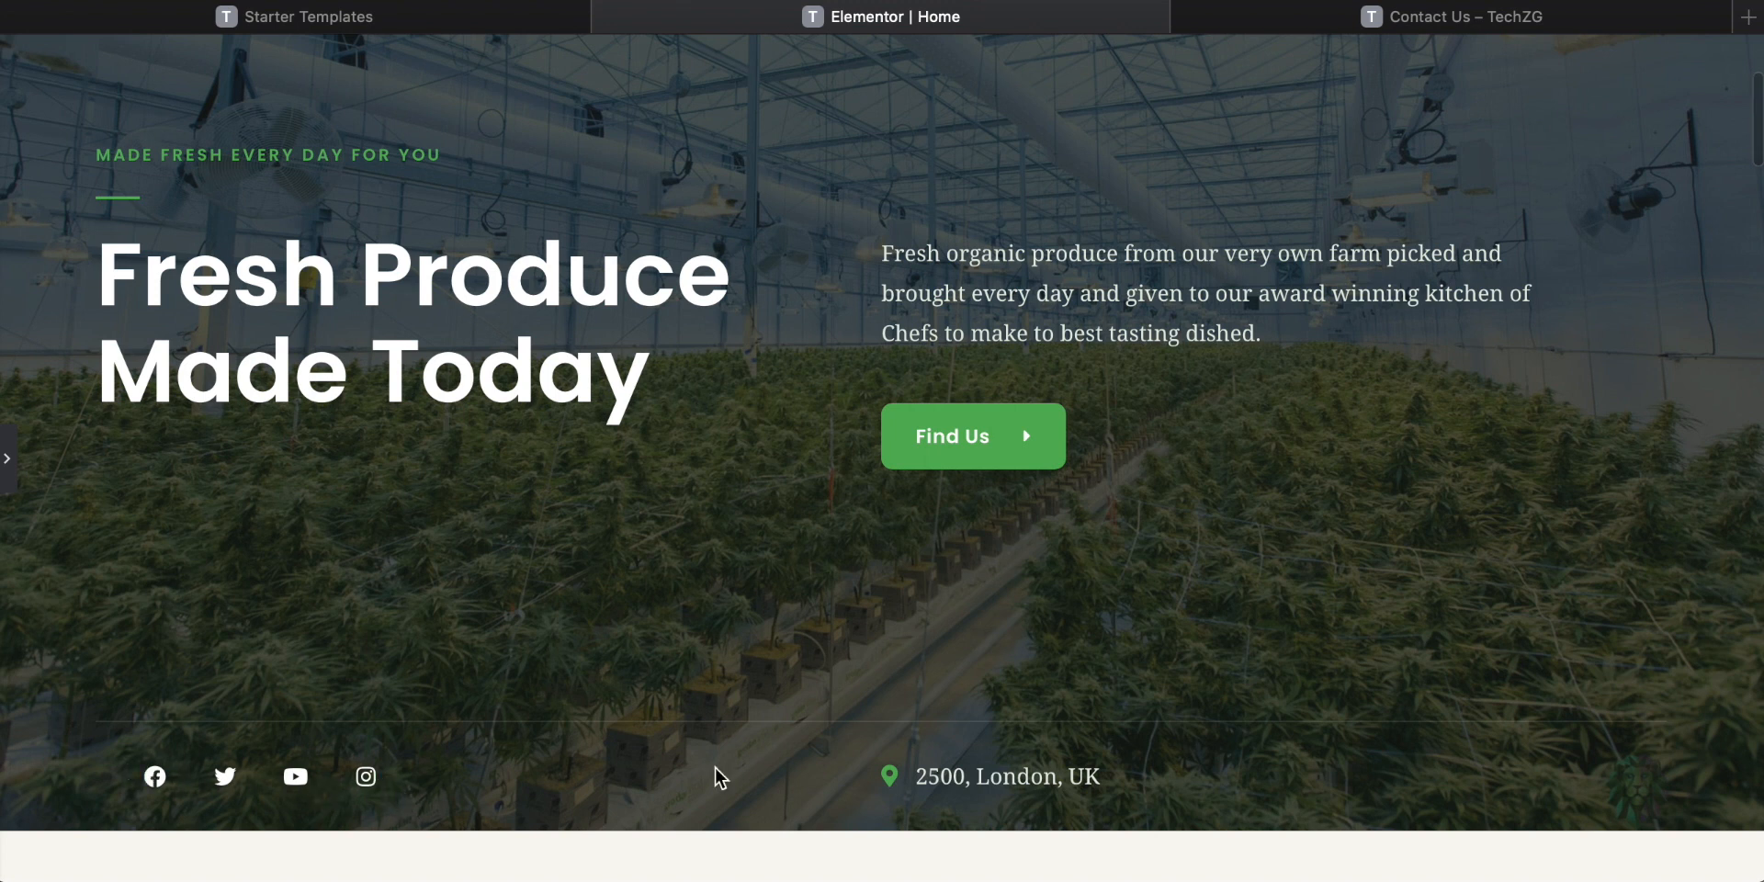
{"action": "scroll", "coordinate": [1044, 781], "scroll_direction": "up", "scroll_amount": 4}
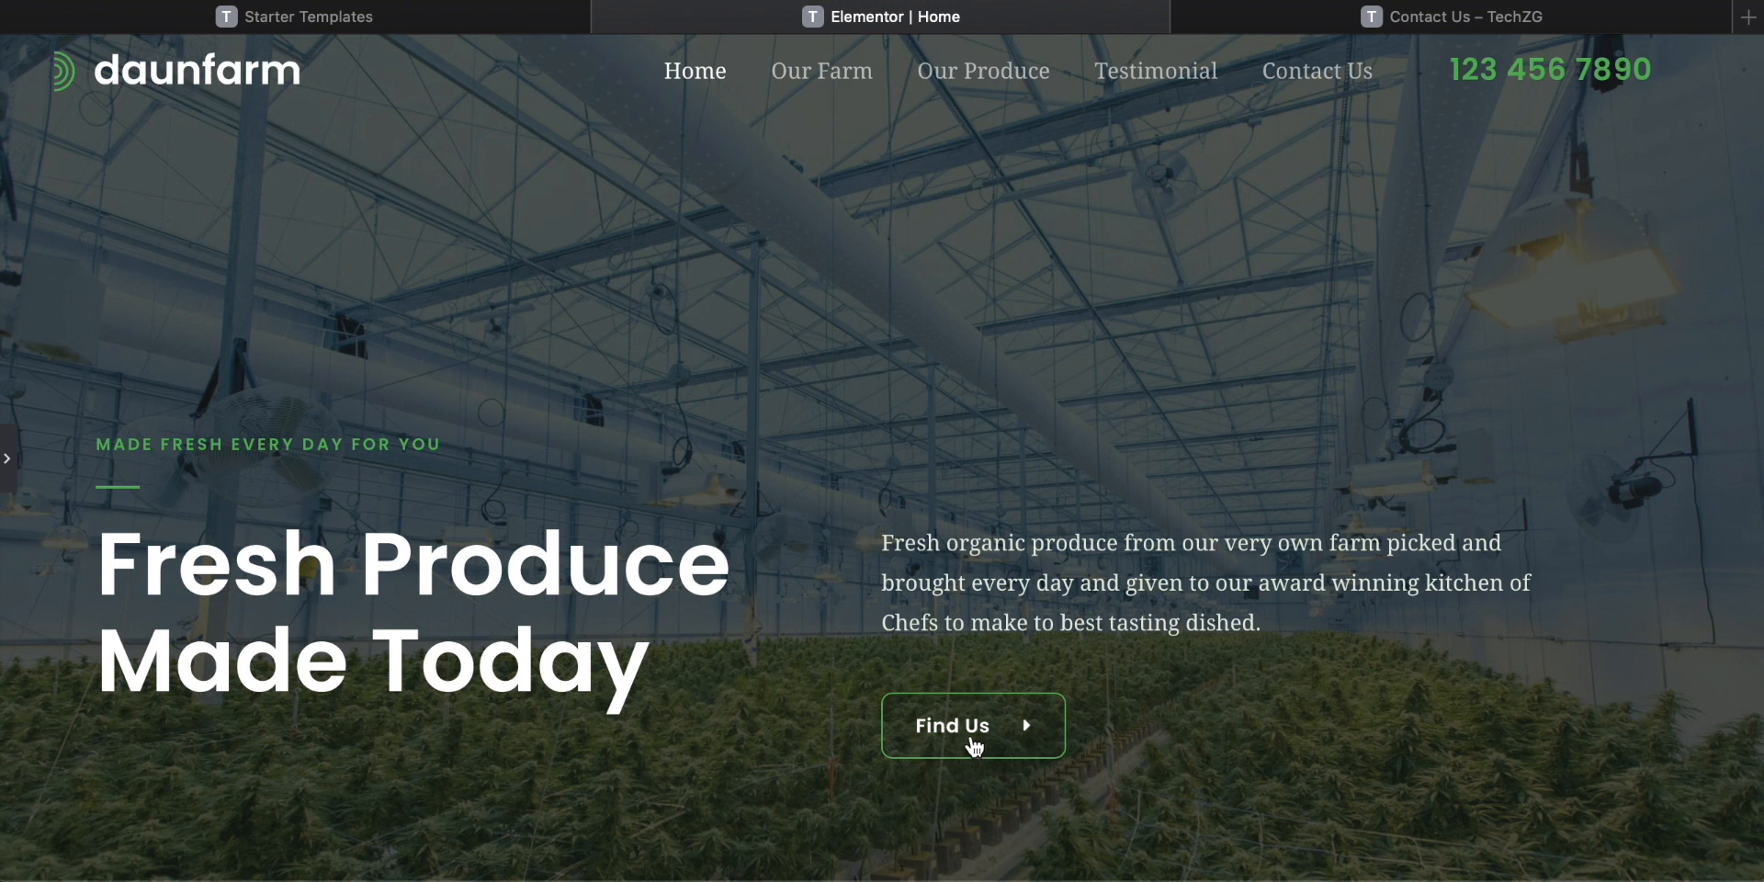
{"action": "scroll", "coordinate": [777, 567], "scroll_direction": "up", "scroll_amount": 1}
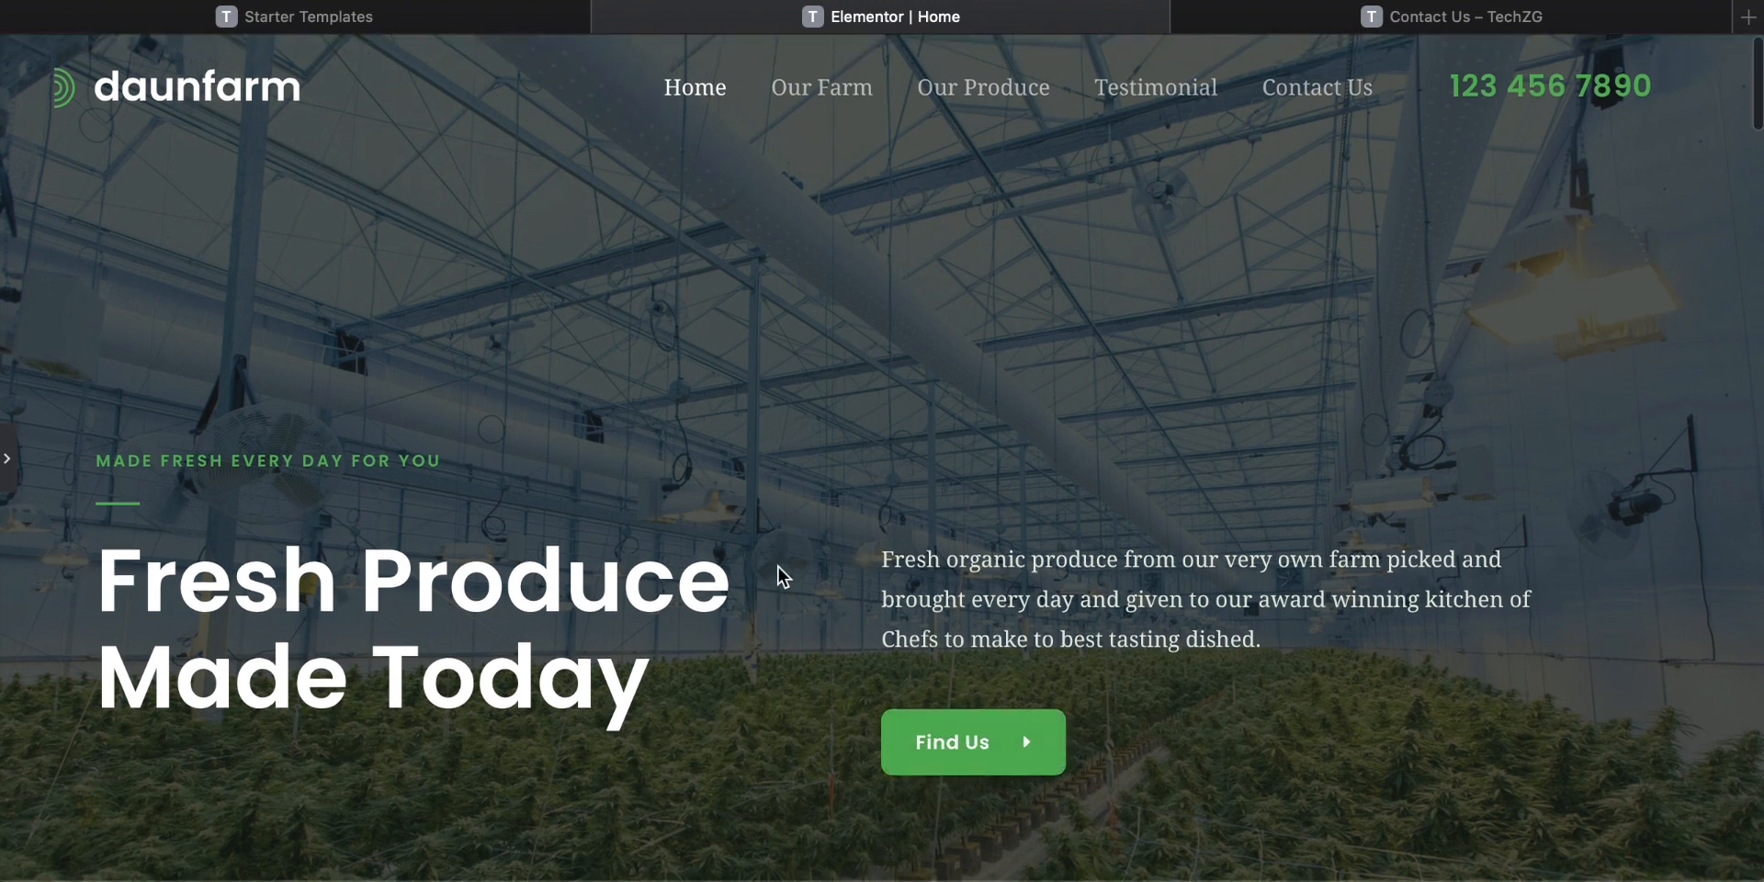
{"action": "scroll", "coordinate": [827, 524], "scroll_direction": "down", "scroll_amount": 5}
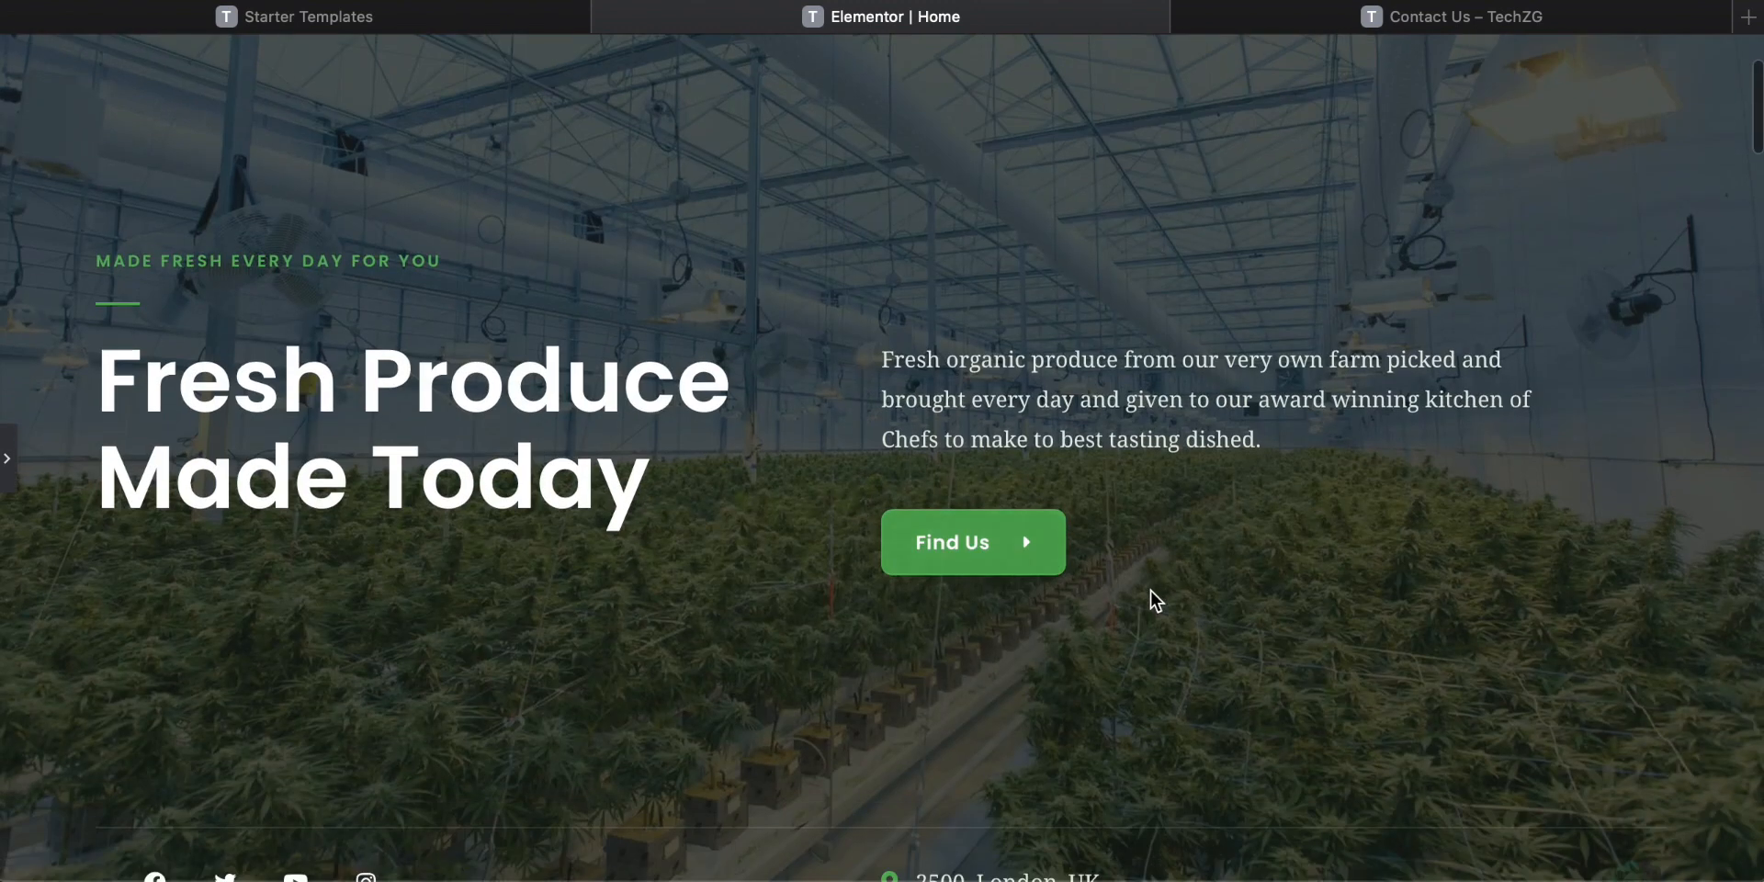
{"action": "scroll", "coordinate": [1162, 599], "scroll_direction": "up", "scroll_amount": 5}
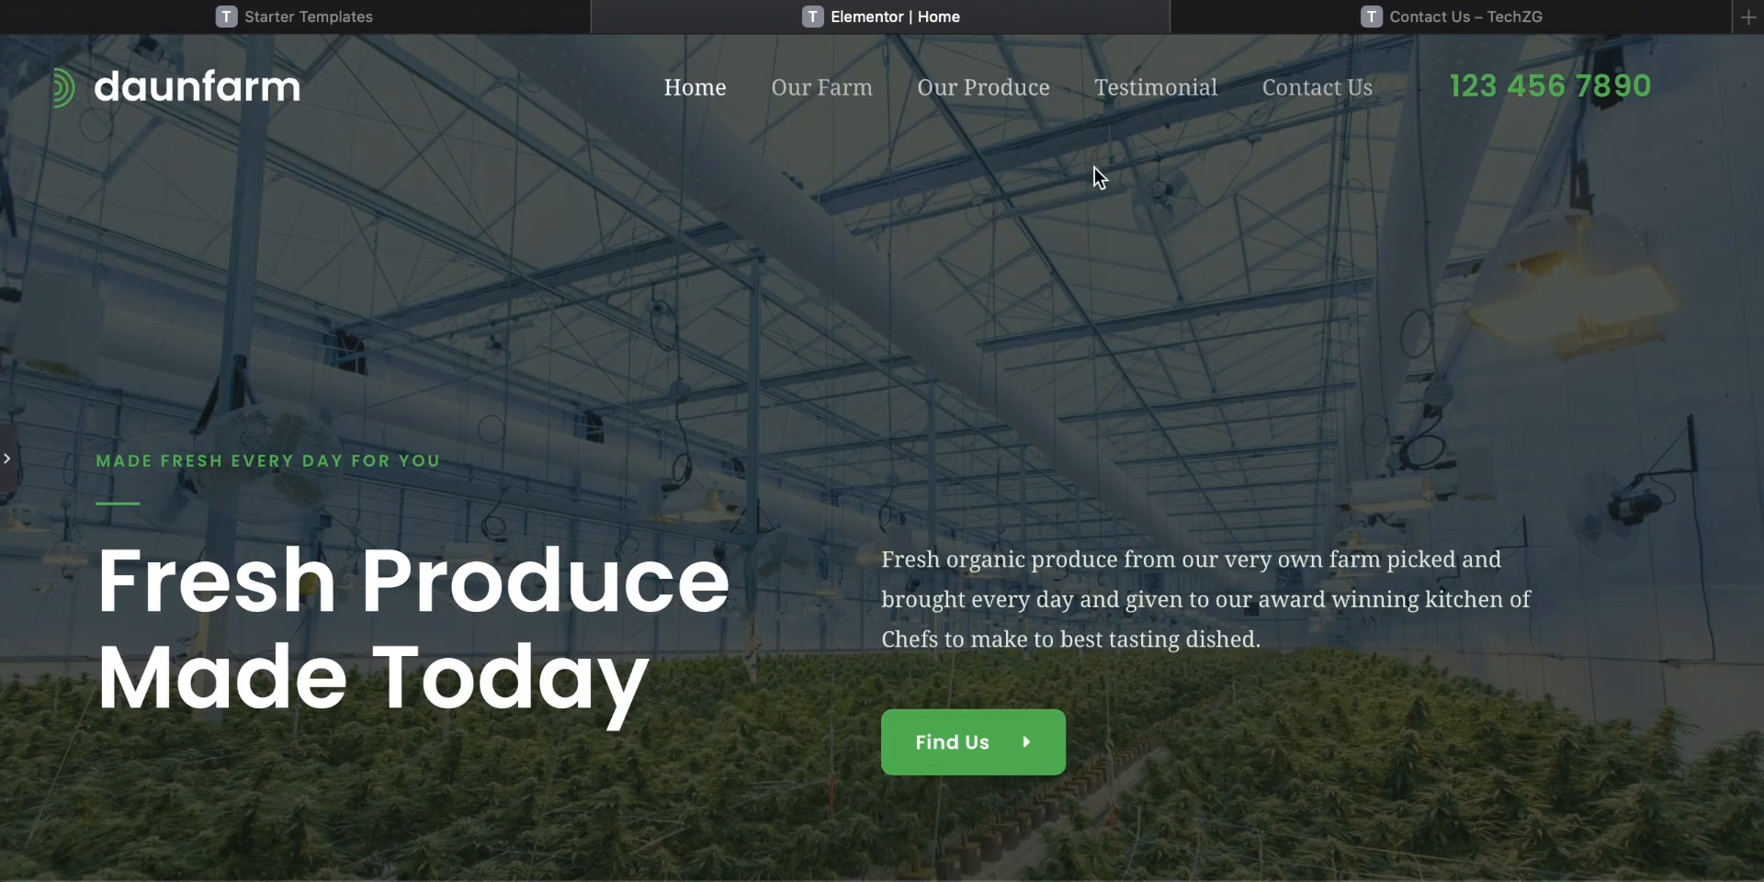
{"action": "scroll", "coordinate": [796, 415], "scroll_direction": "down", "scroll_amount": 3}
{"action": "scroll", "coordinate": [793, 410], "scroll_direction": "down", "scroll_amount": 6}
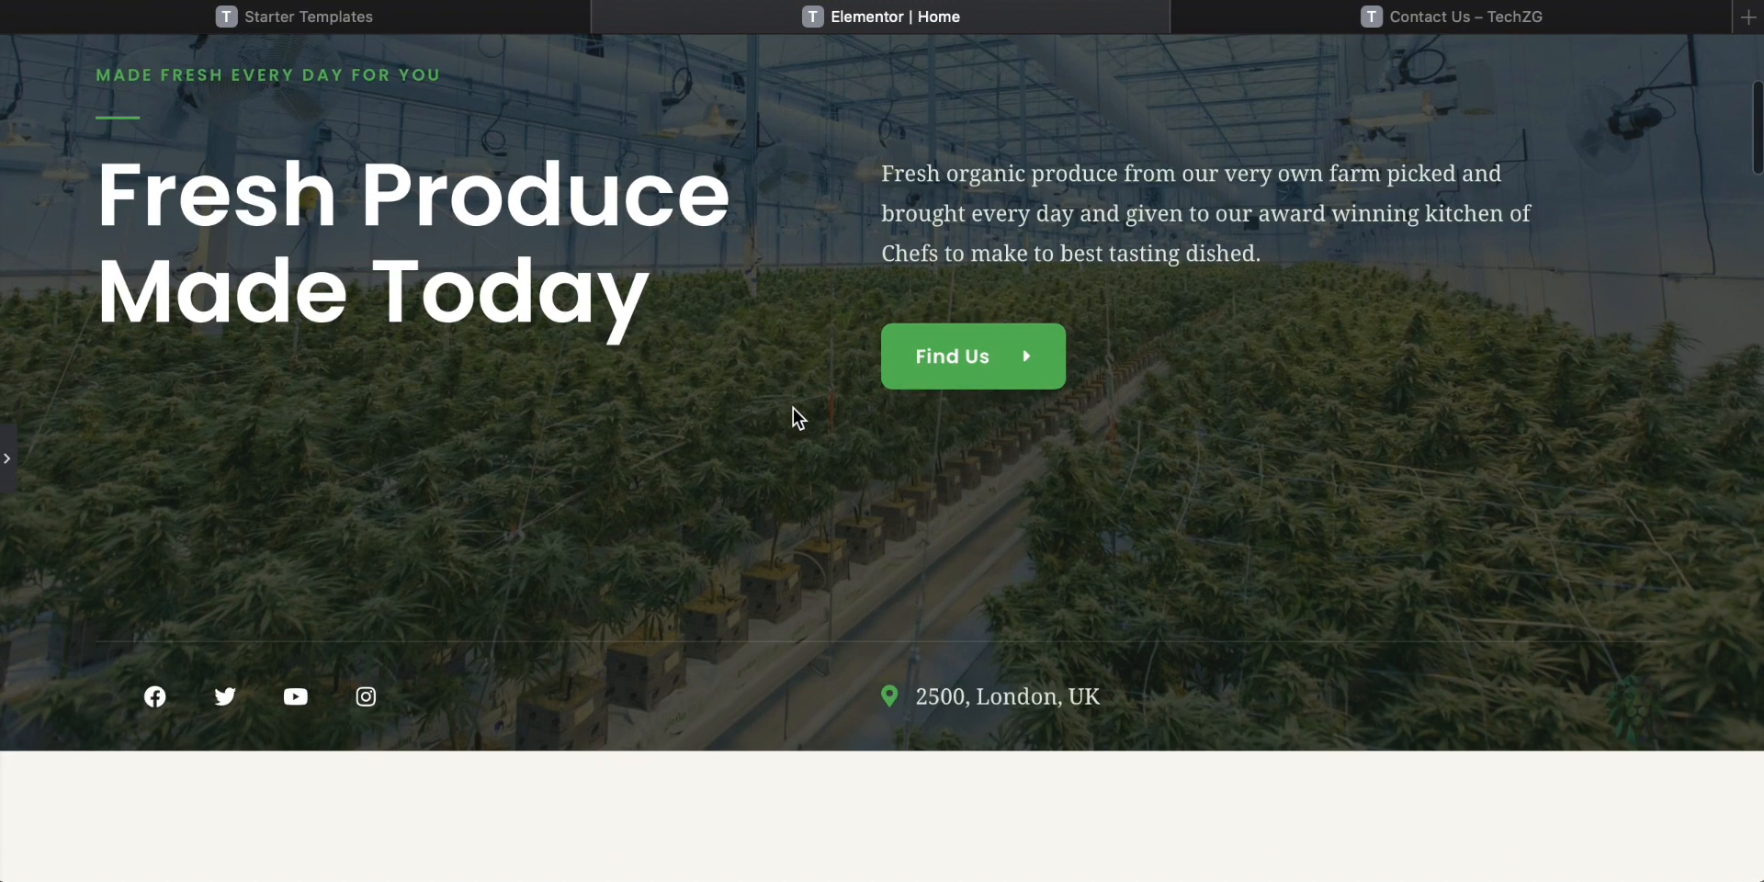
{"action": "scroll", "coordinate": [794, 409], "scroll_direction": "up", "scroll_amount": 4}
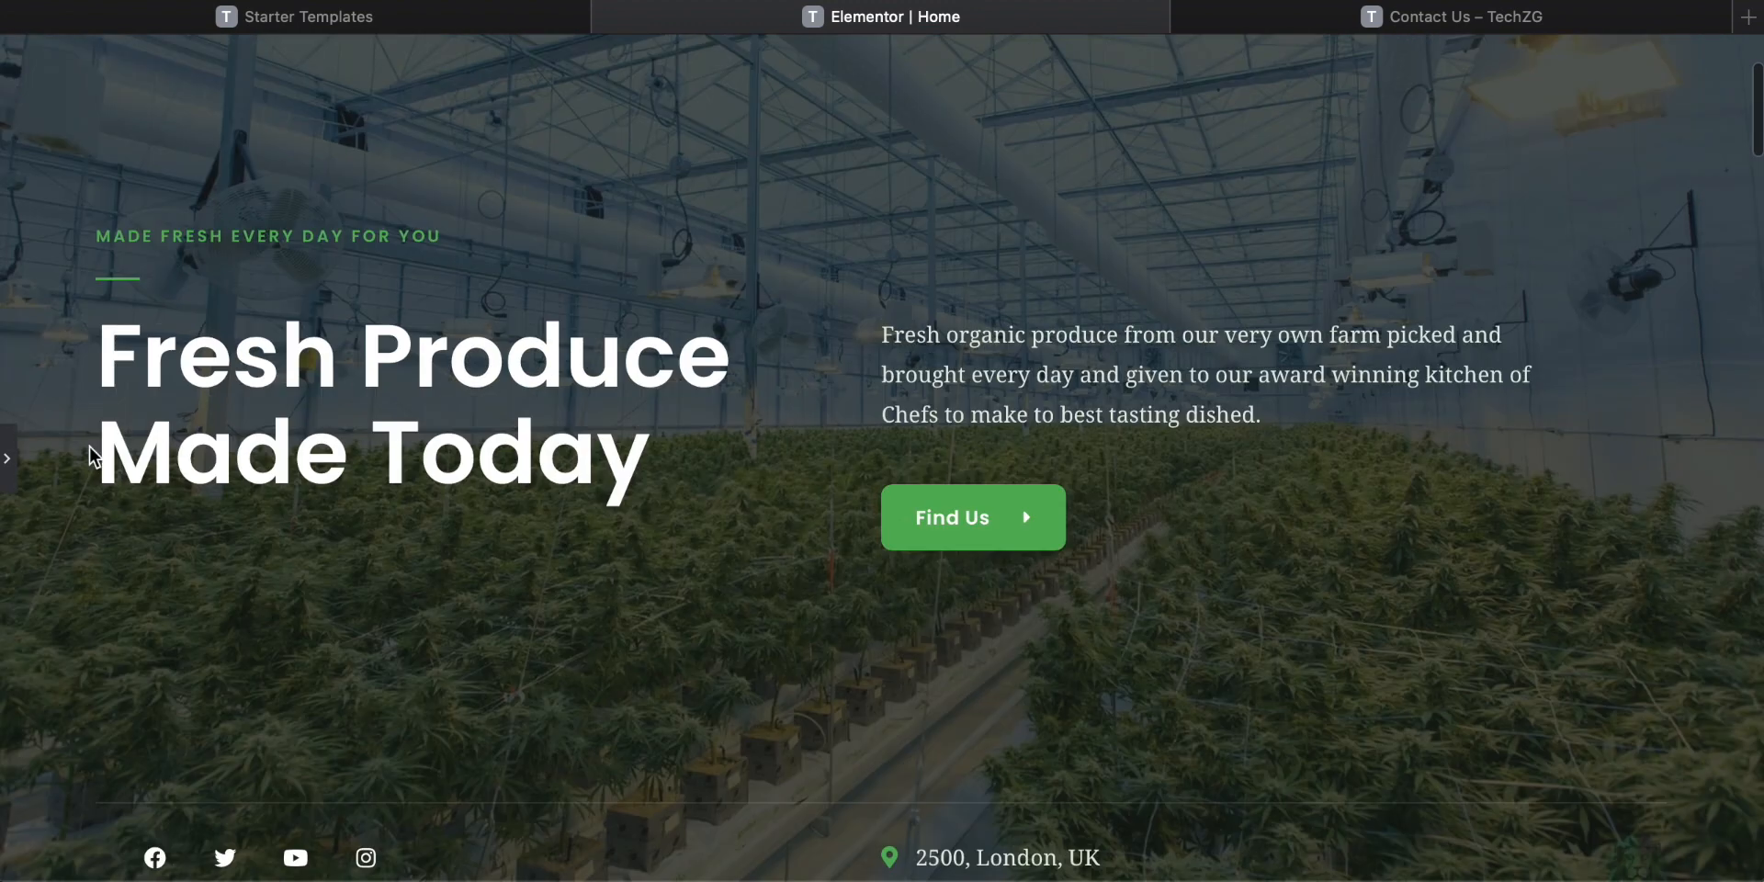
{"action": "left_click", "coordinate": [8, 458]}
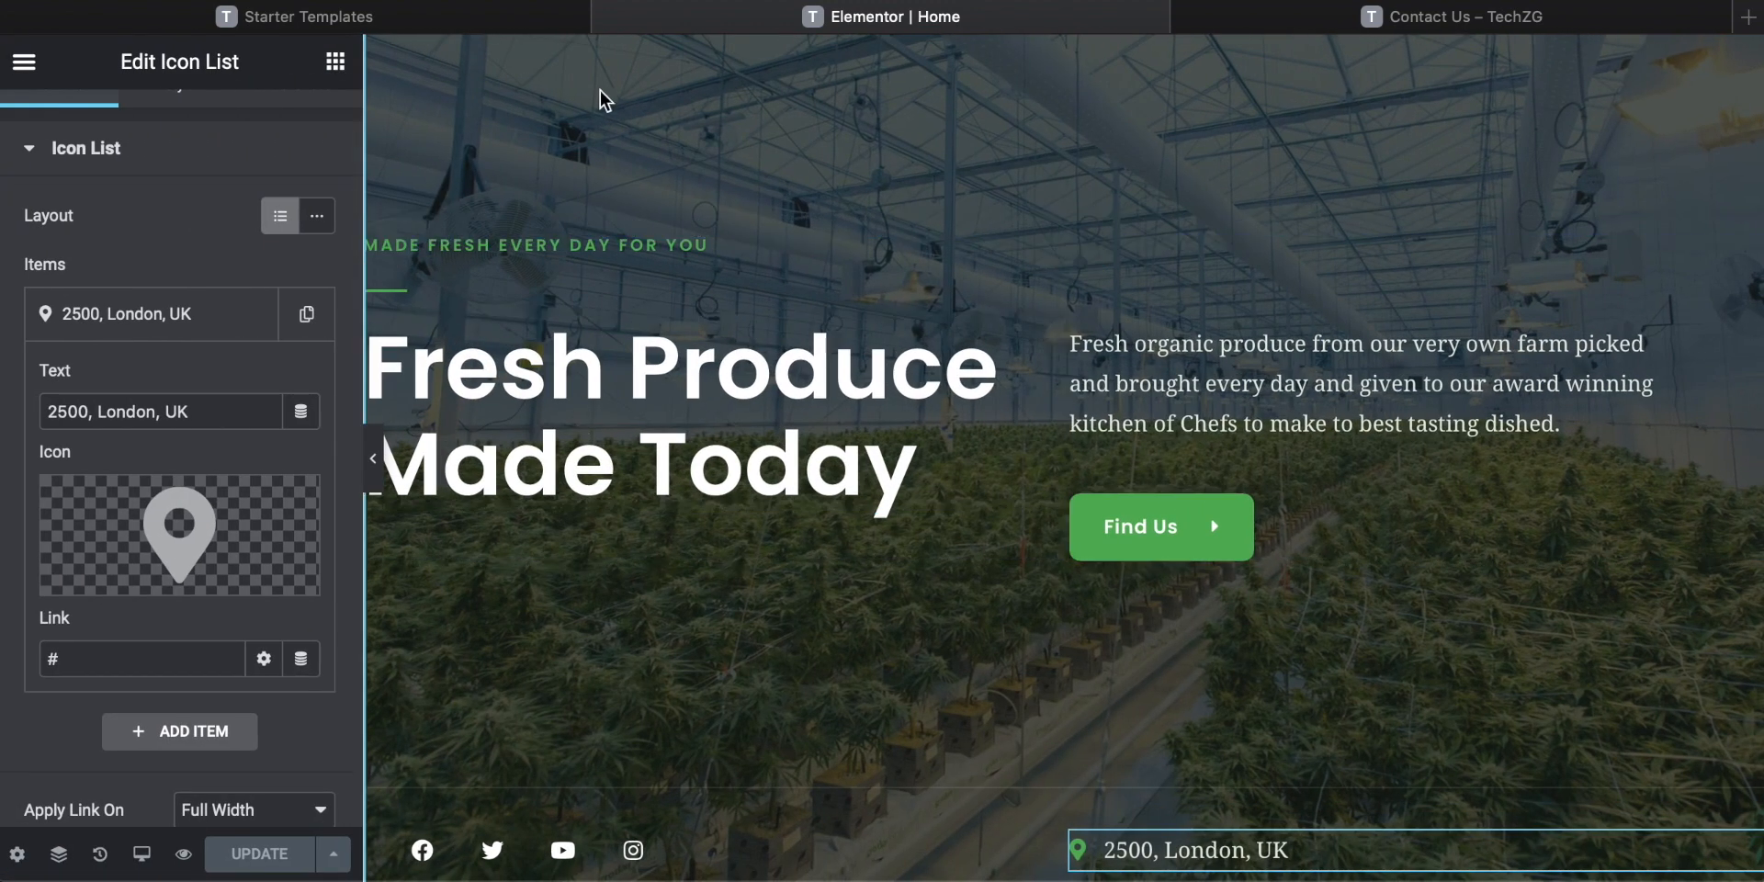
{"action": "scroll", "coordinate": [609, 88], "scroll_direction": "up", "scroll_amount": 3}
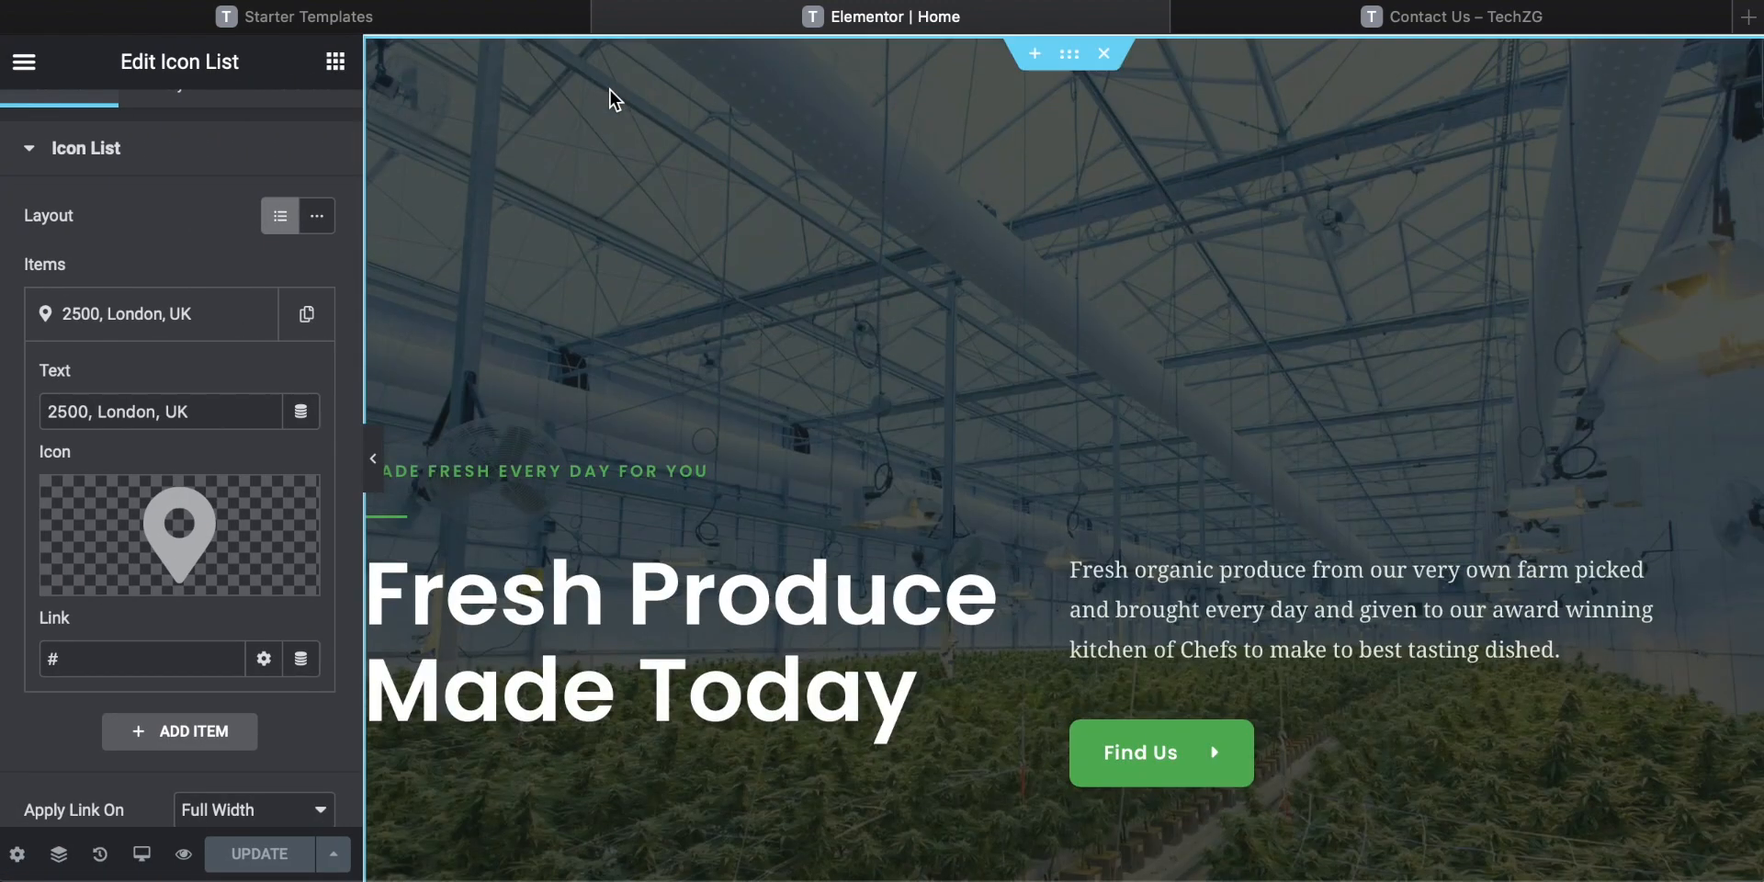
{"action": "left_click", "coordinate": [575, 162]}
{"action": "right_click", "coordinate": [594, 151]}
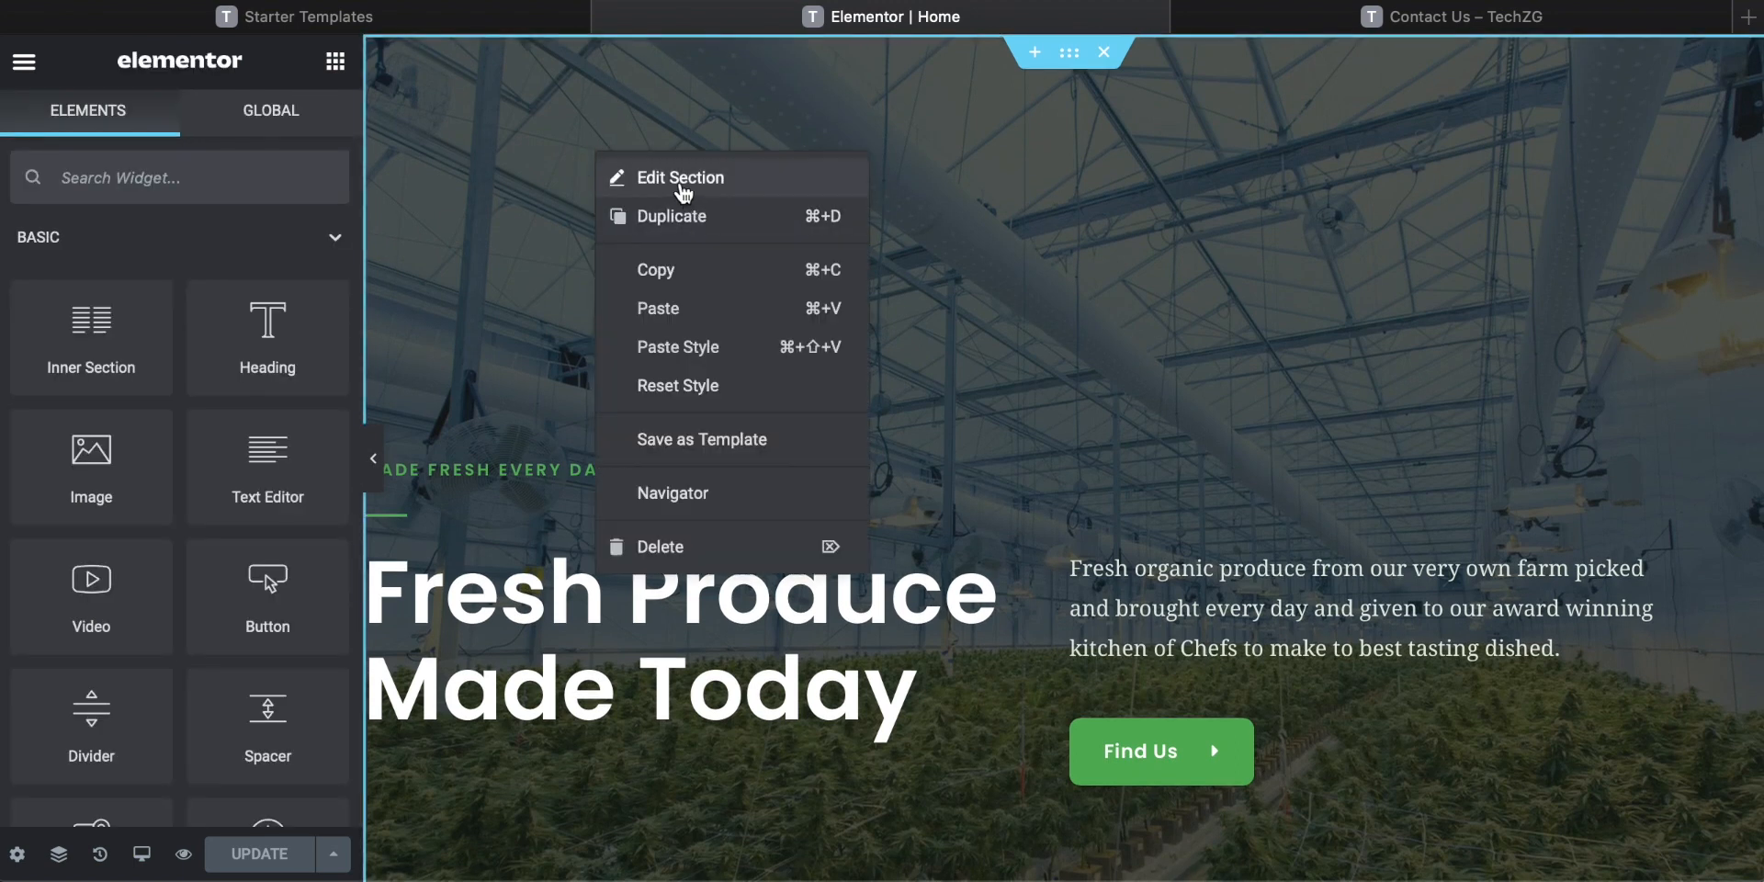
{"action": "left_click", "coordinate": [478, 266]}
{"action": "scroll", "coordinate": [556, 170], "scroll_direction": "down", "scroll_amount": 2}
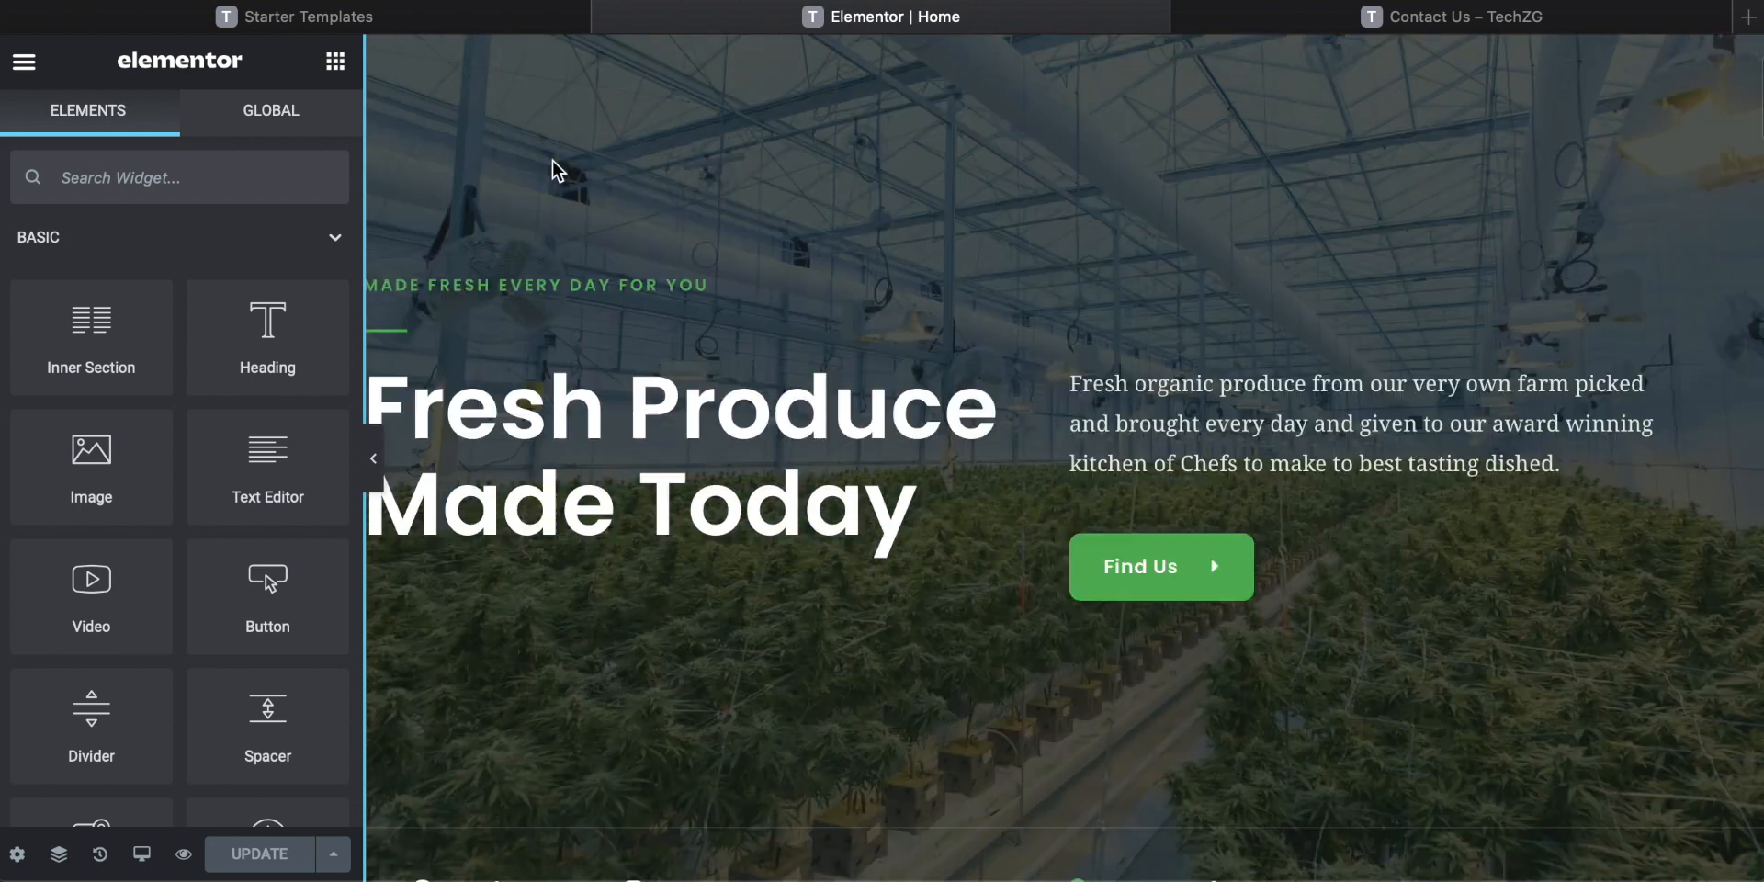
{"action": "scroll", "coordinate": [556, 170], "scroll_direction": "down", "scroll_amount": 5}
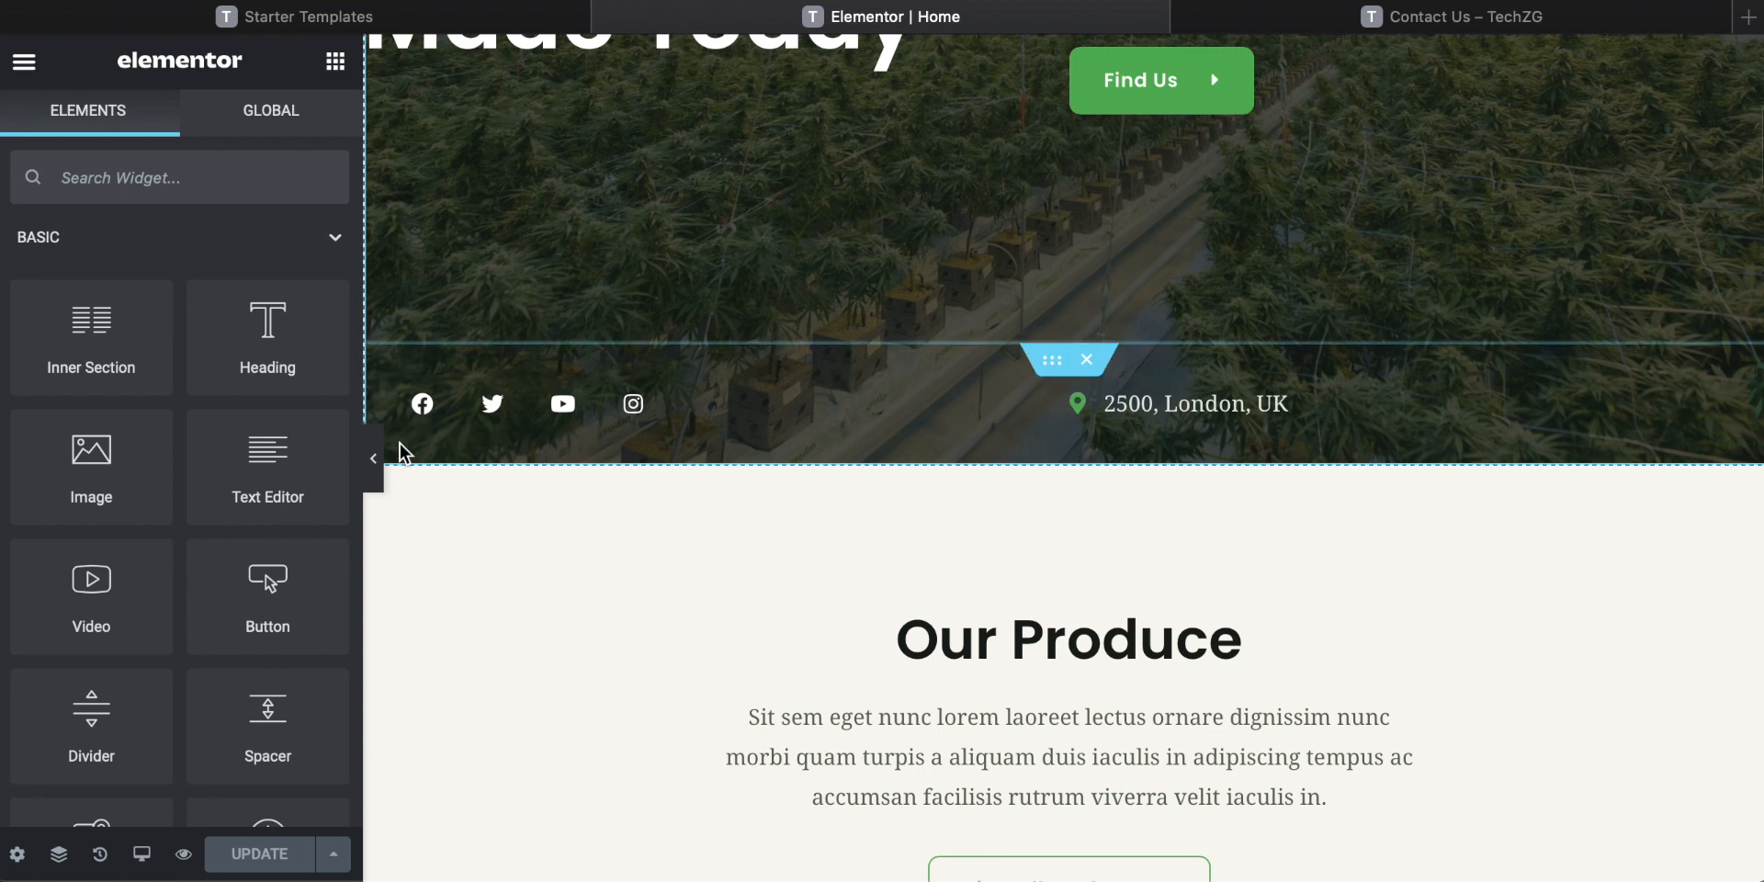
{"action": "scroll", "coordinate": [696, 445], "scroll_direction": "down", "scroll_amount": 1}
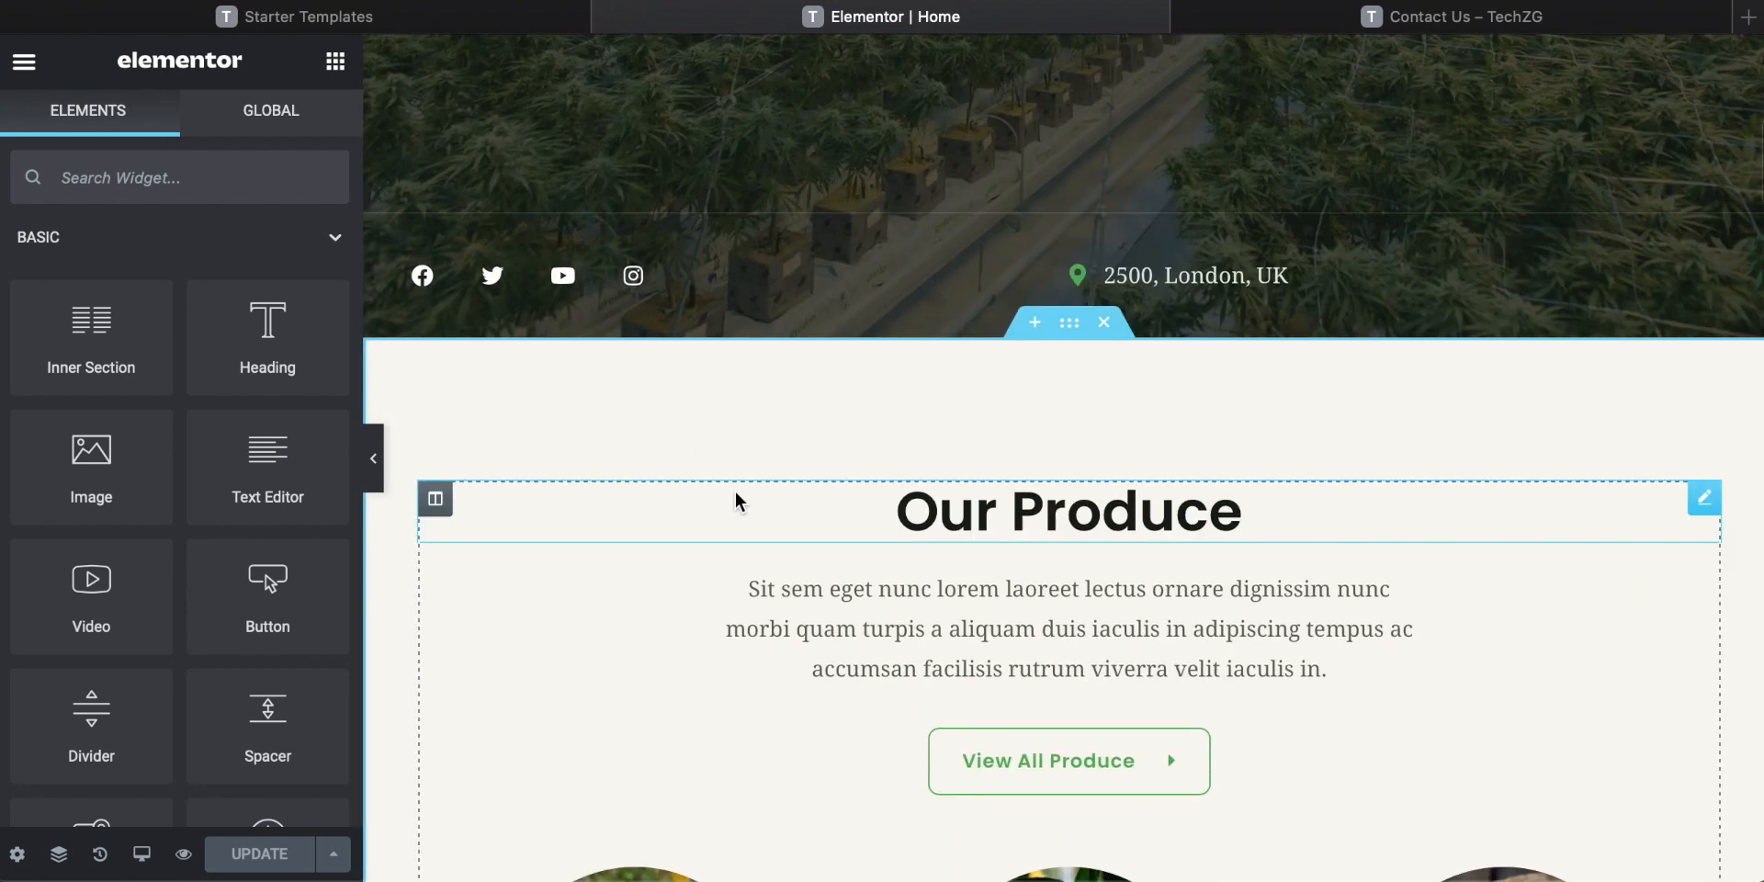
{"action": "scroll", "coordinate": [735, 490], "scroll_direction": "up", "scroll_amount": 1}
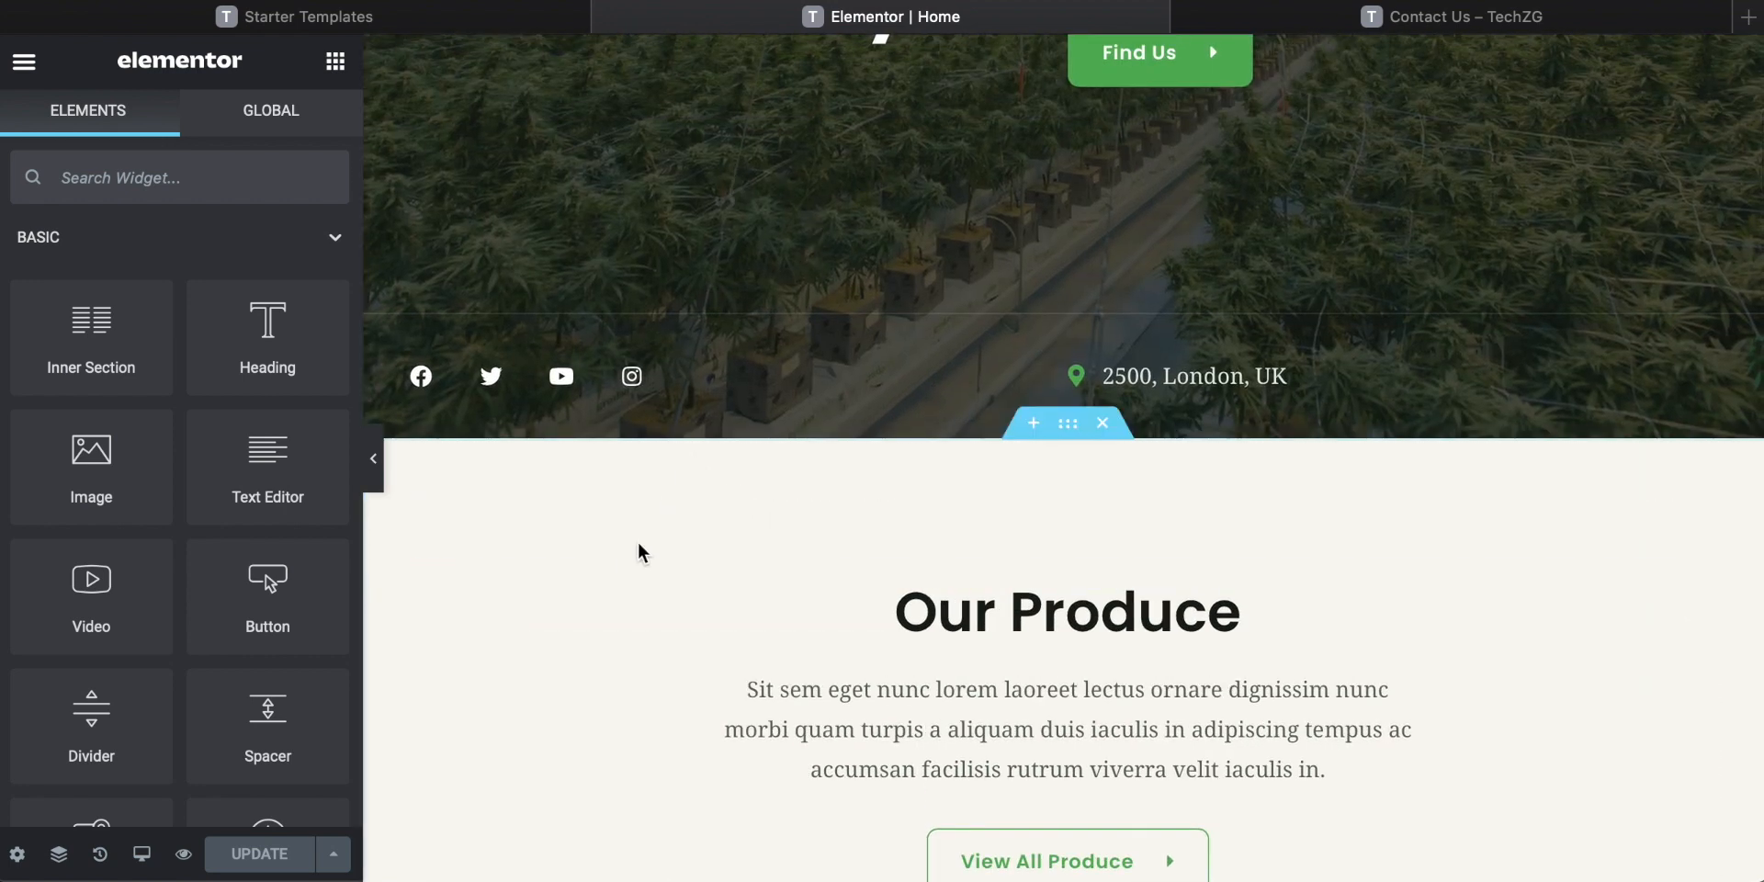
{"action": "scroll", "coordinate": [891, 540], "scroll_direction": "up", "scroll_amount": 5}
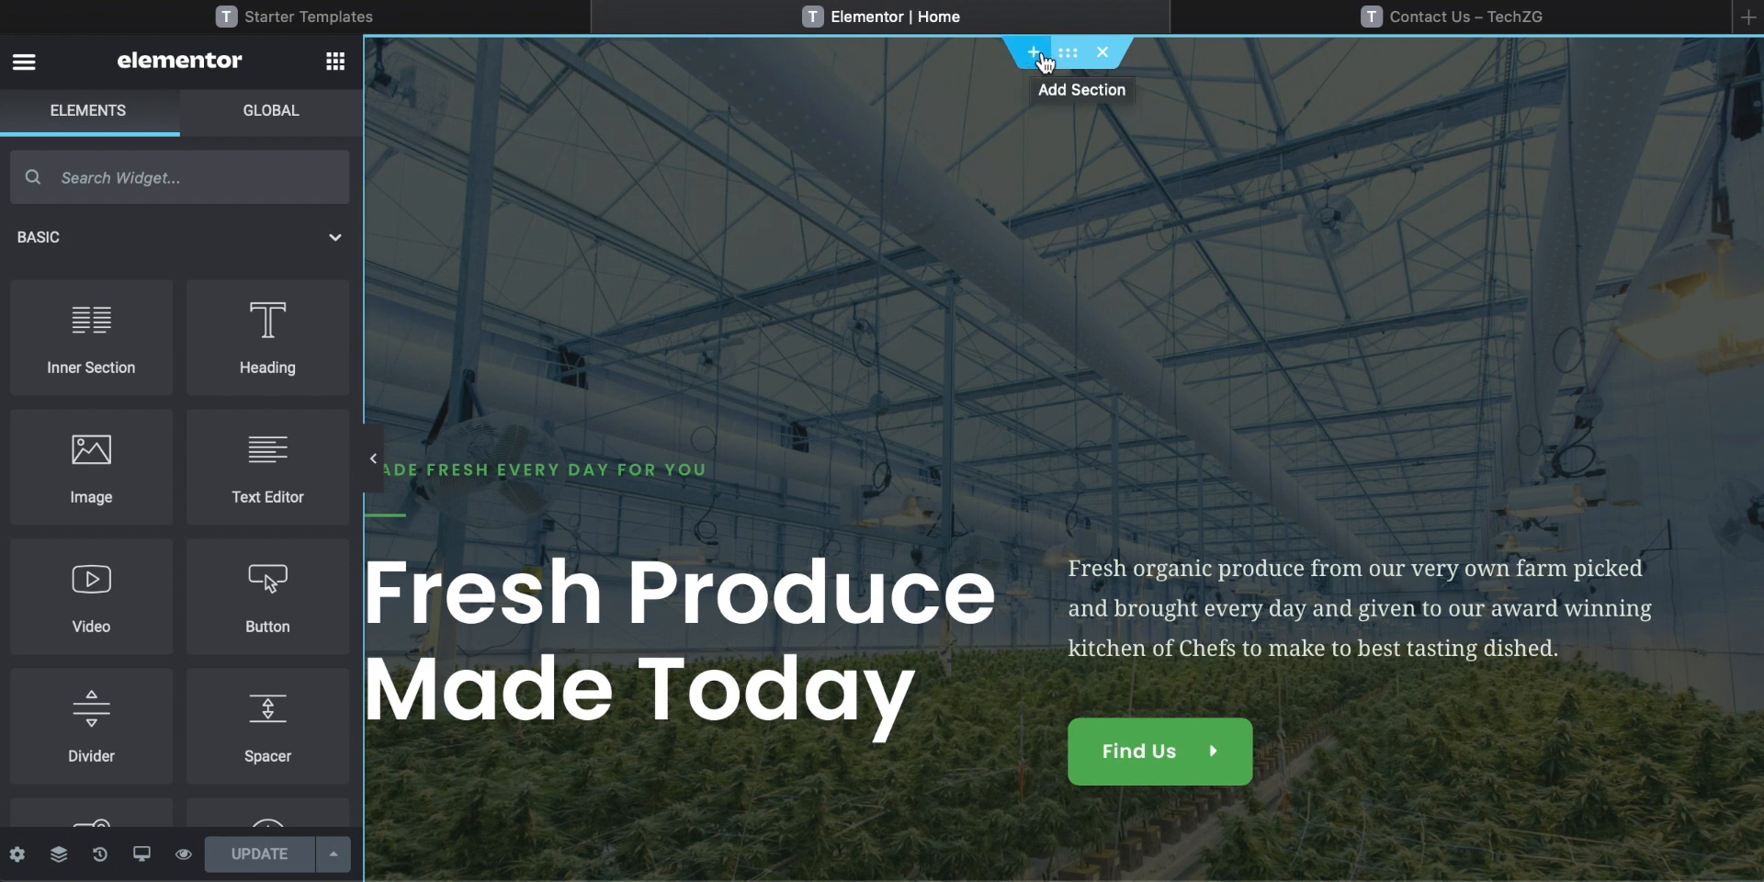
Open the hero section's settings and show its background style options.
{"action": "left_click", "coordinate": [1070, 61]}
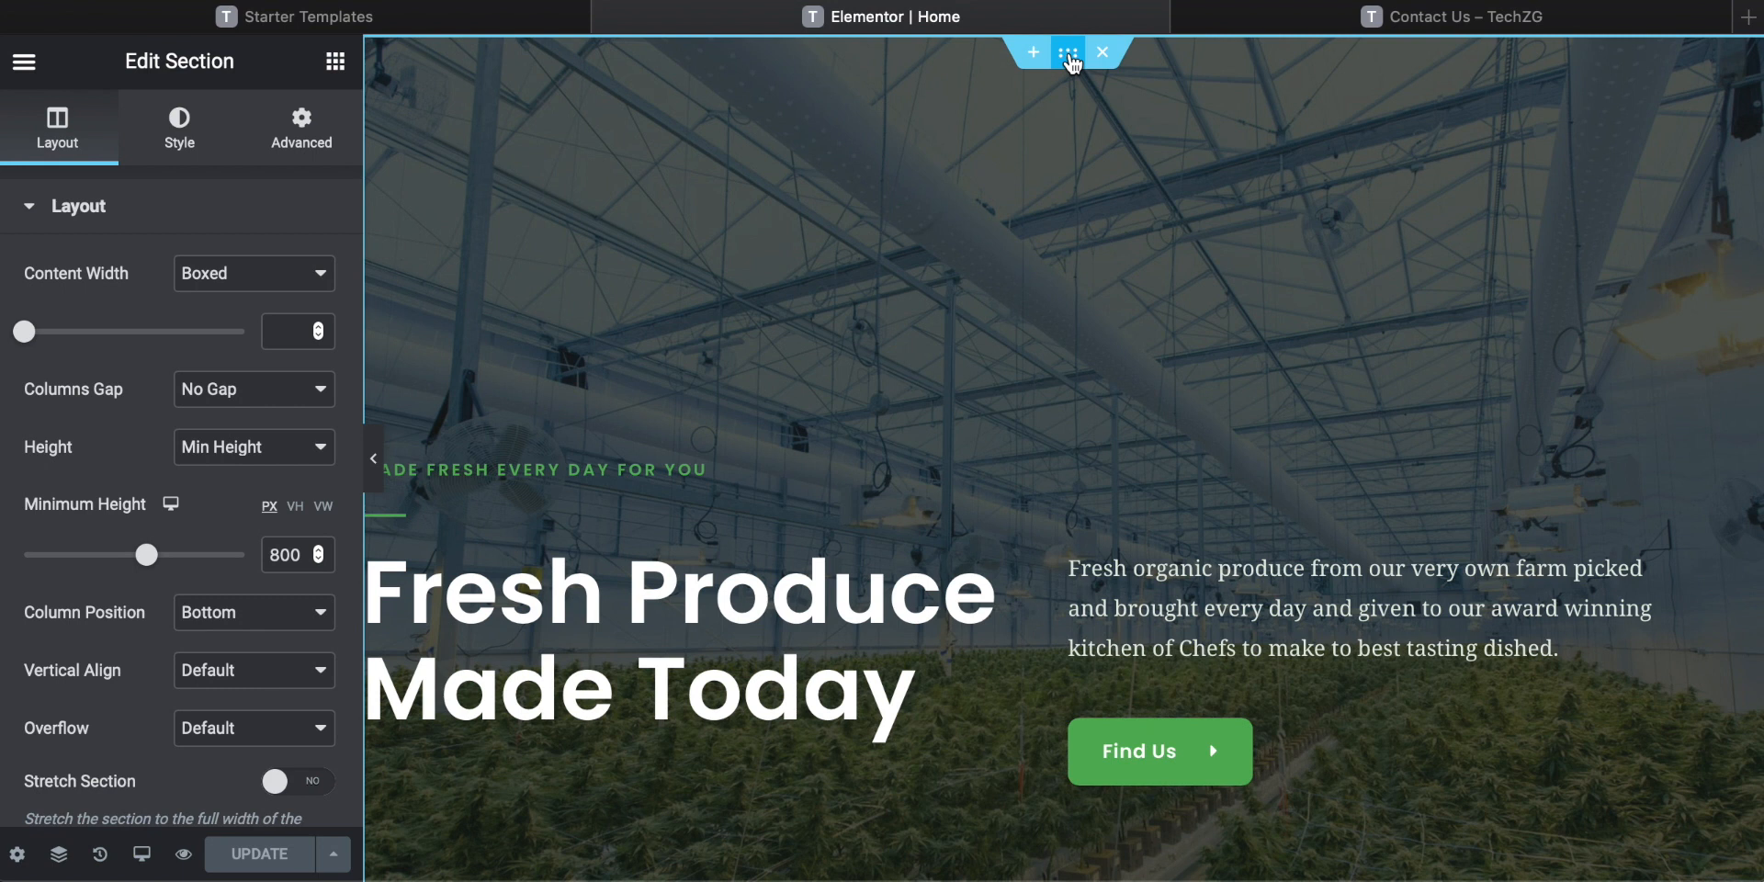
{"action": "right_click", "coordinate": [696, 191]}
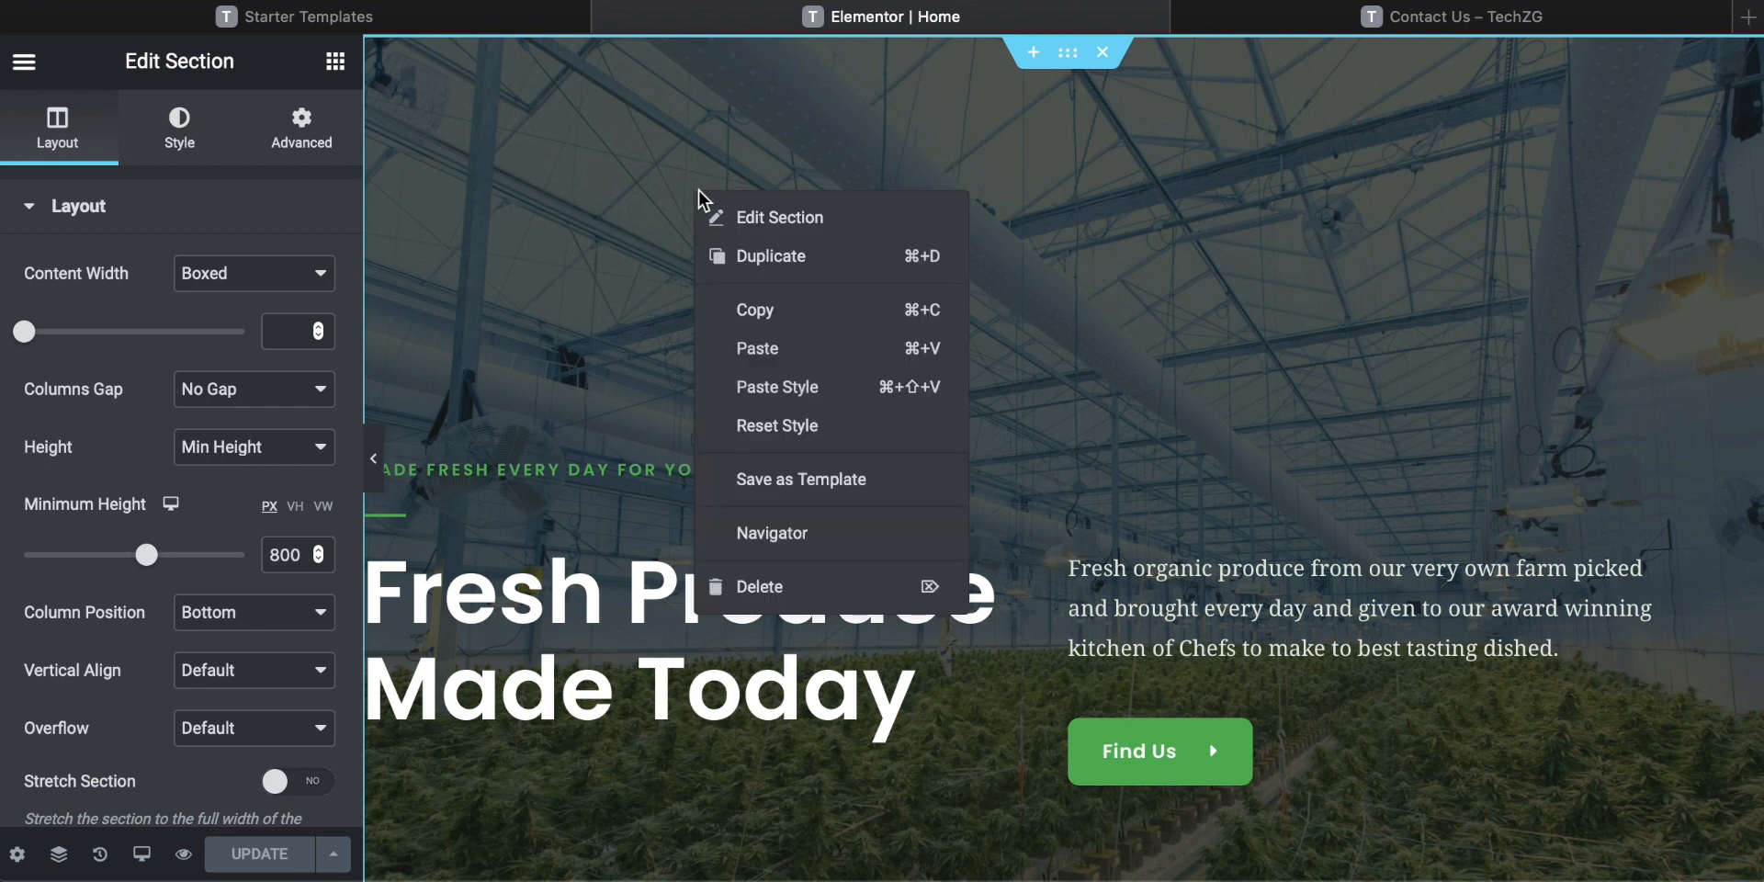
{"action": "left_click", "coordinate": [527, 158]}
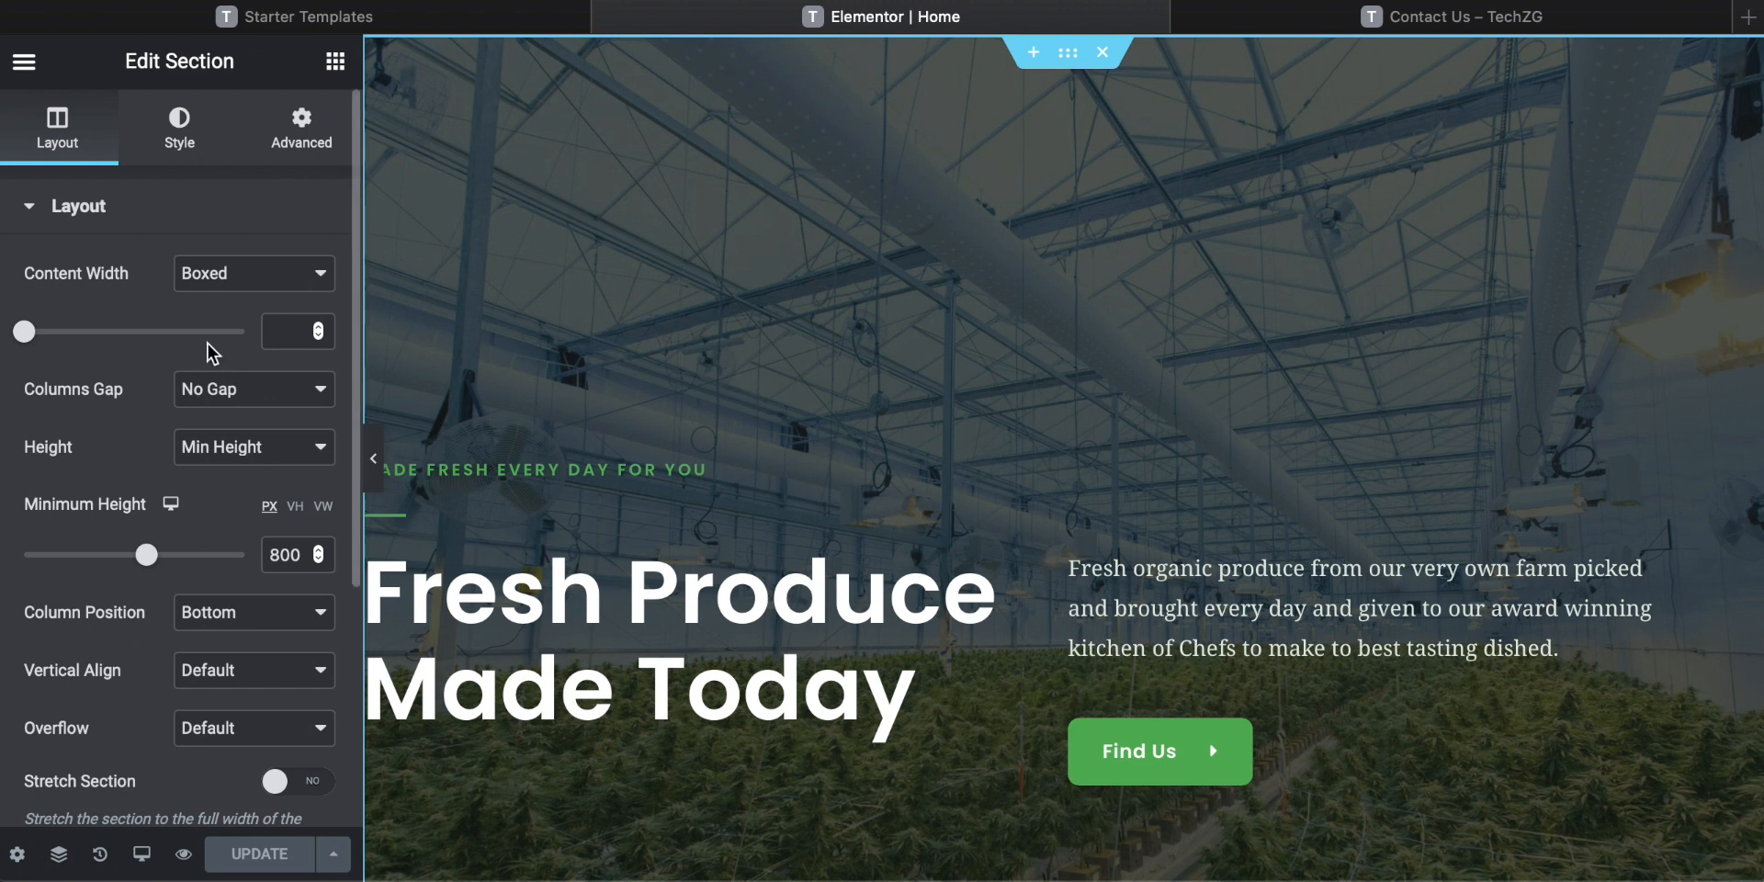
{"action": "left_click", "coordinate": [180, 139]}
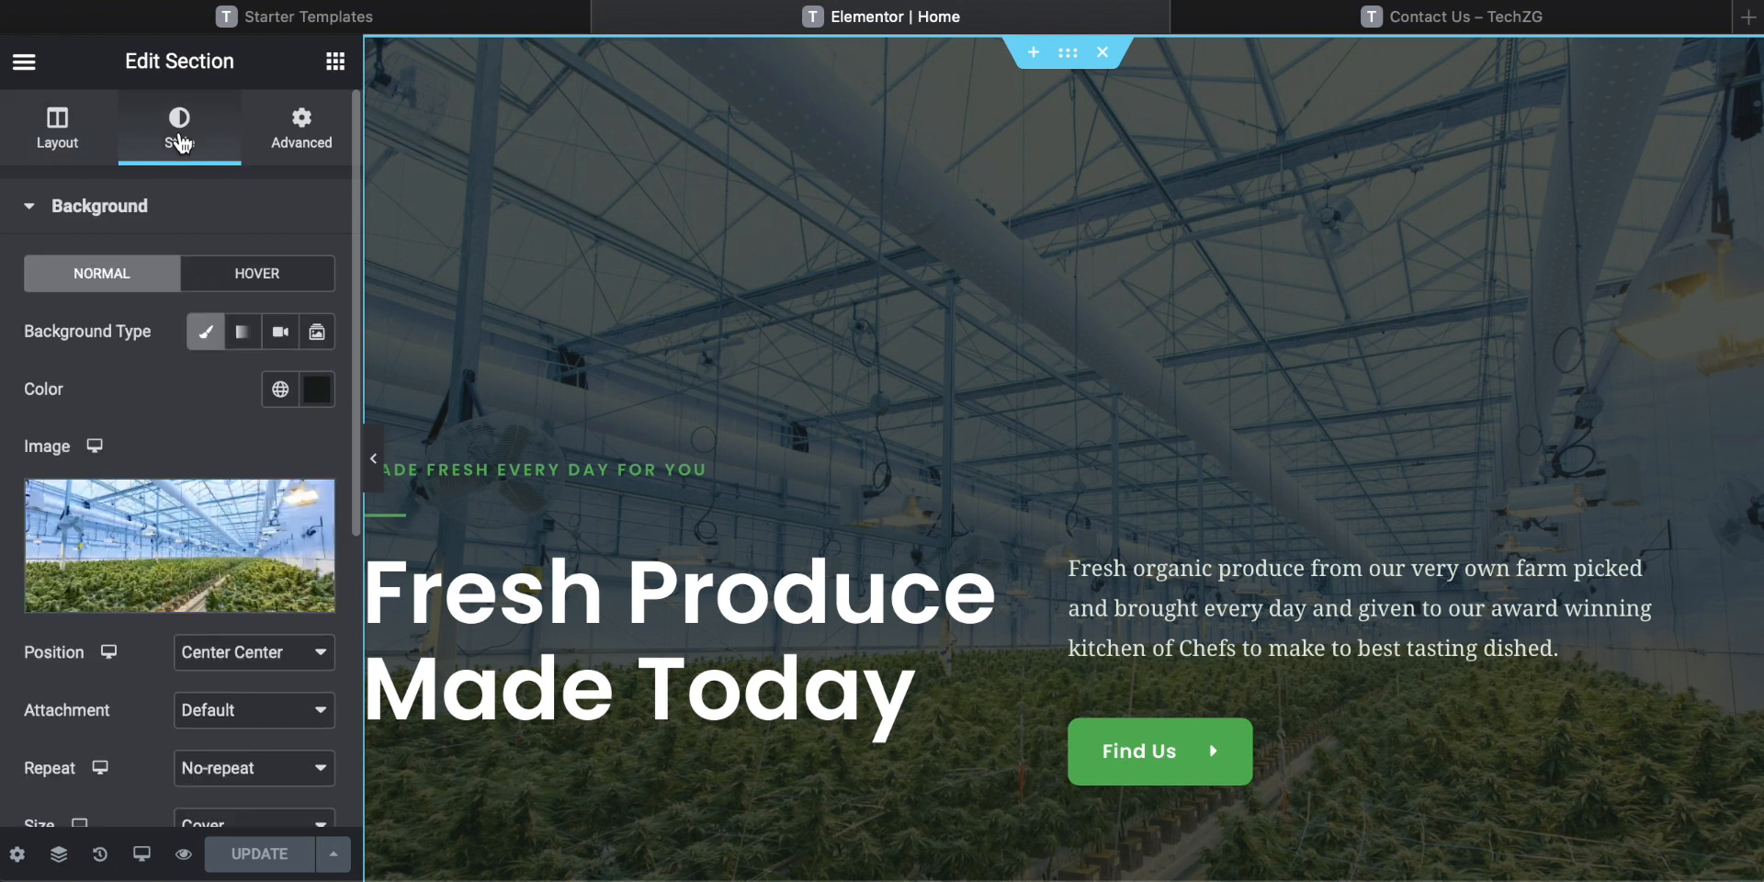
Upload the neon Coffee Shop sign photo from the cafe folder and insert it as the hero section's background image.
{"action": "mouse_move", "coordinate": [241, 520]}
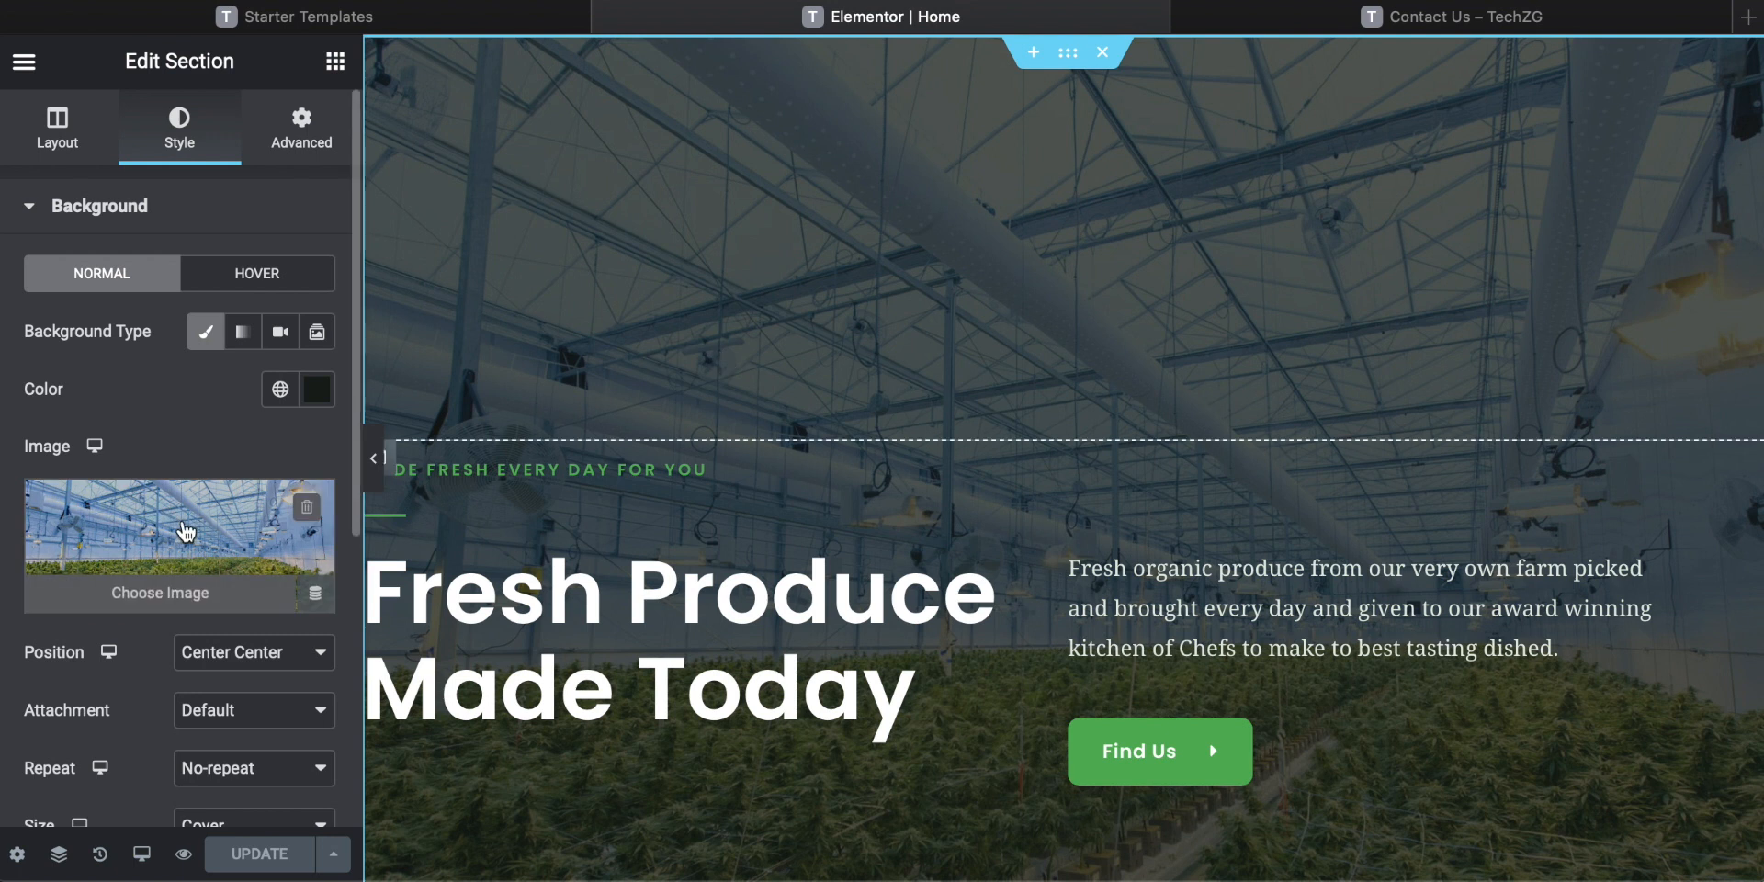
{"action": "left_click", "coordinate": [181, 597]}
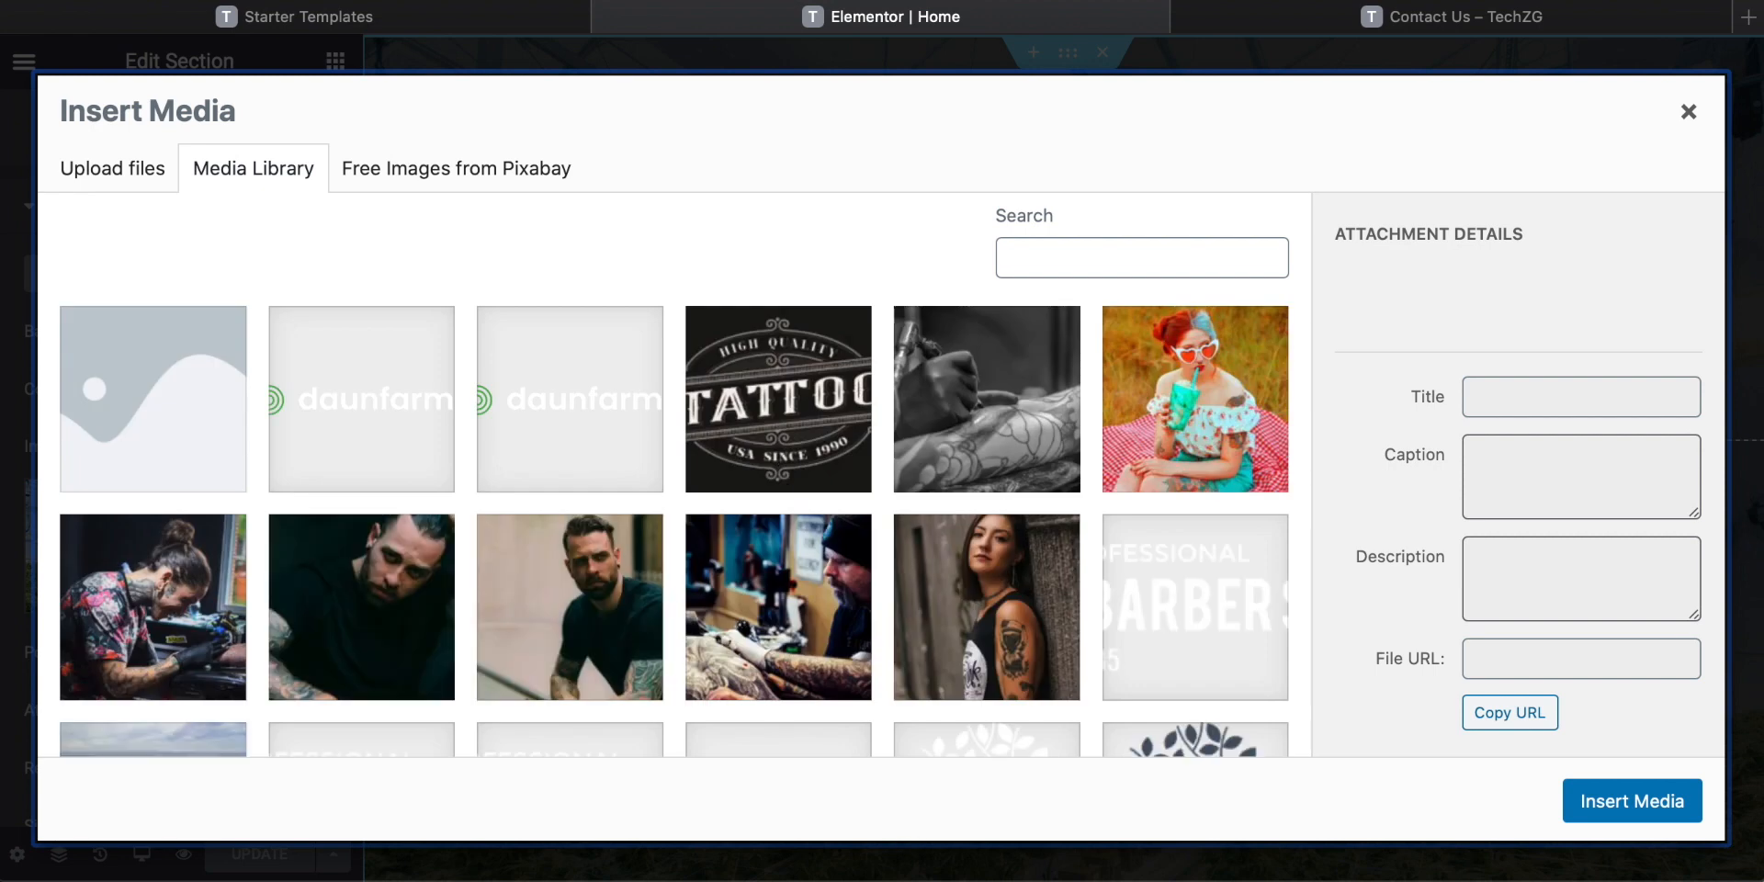
{"action": "left_click_drag", "start_coordinate": [1714, 586], "coordinate": [1314, 169]}
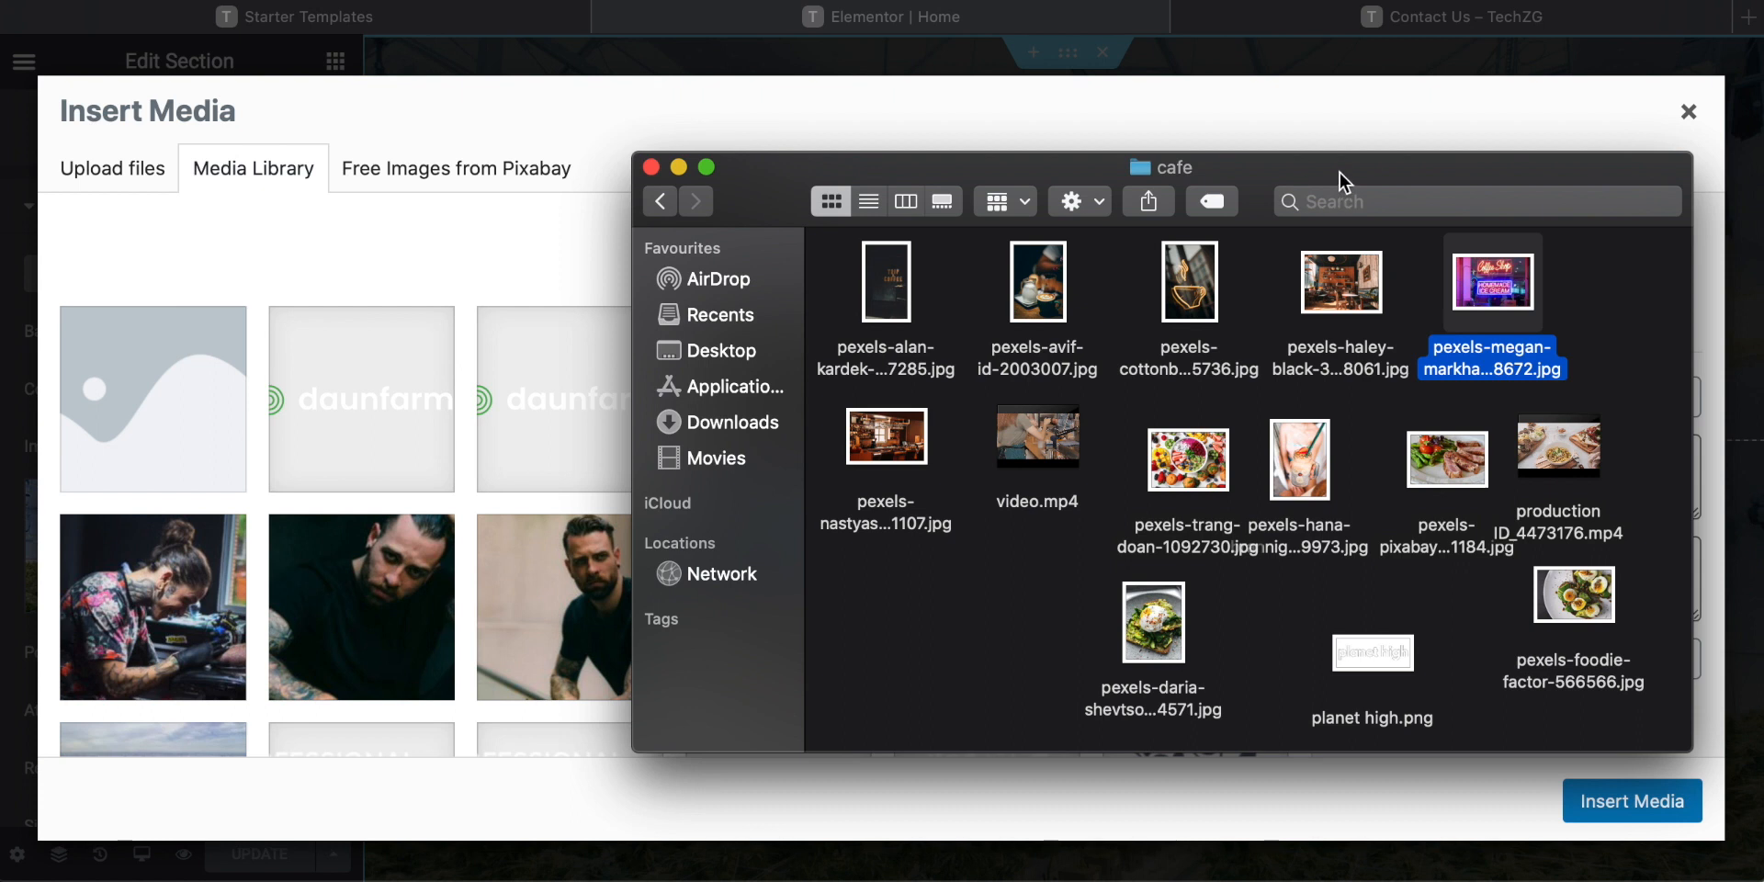
{"action": "left_click_drag", "start_coordinate": [1520, 289], "coordinate": [385, 492]}
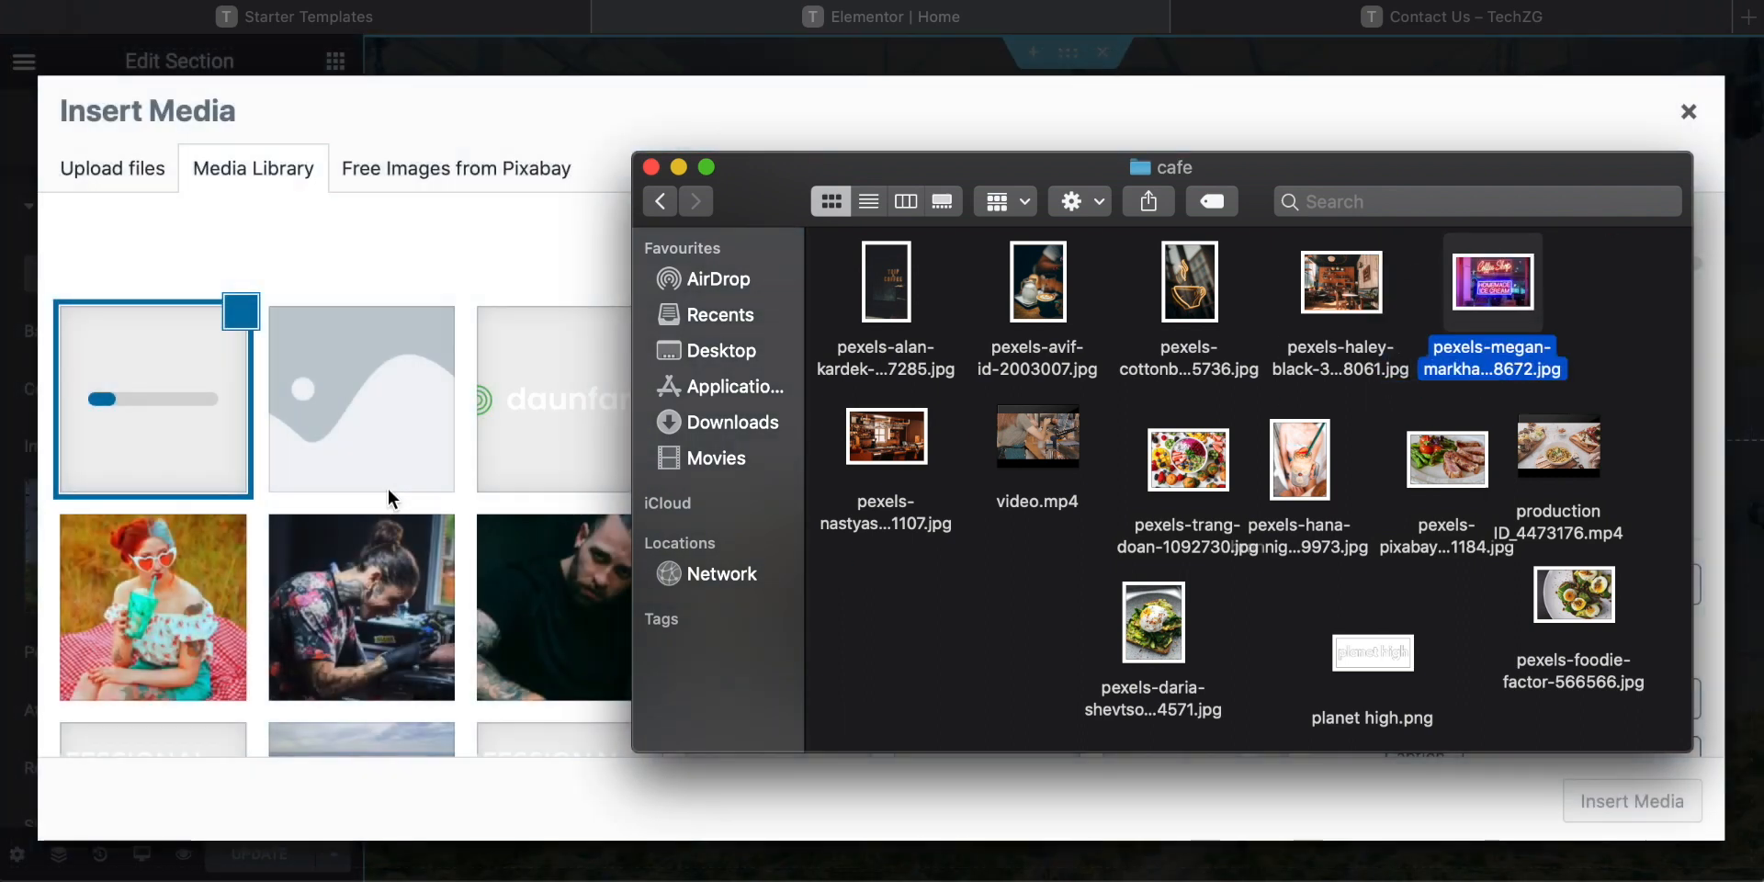
{"action": "left_click_drag", "start_coordinate": [770, 182], "coordinate": [1759, 680]}
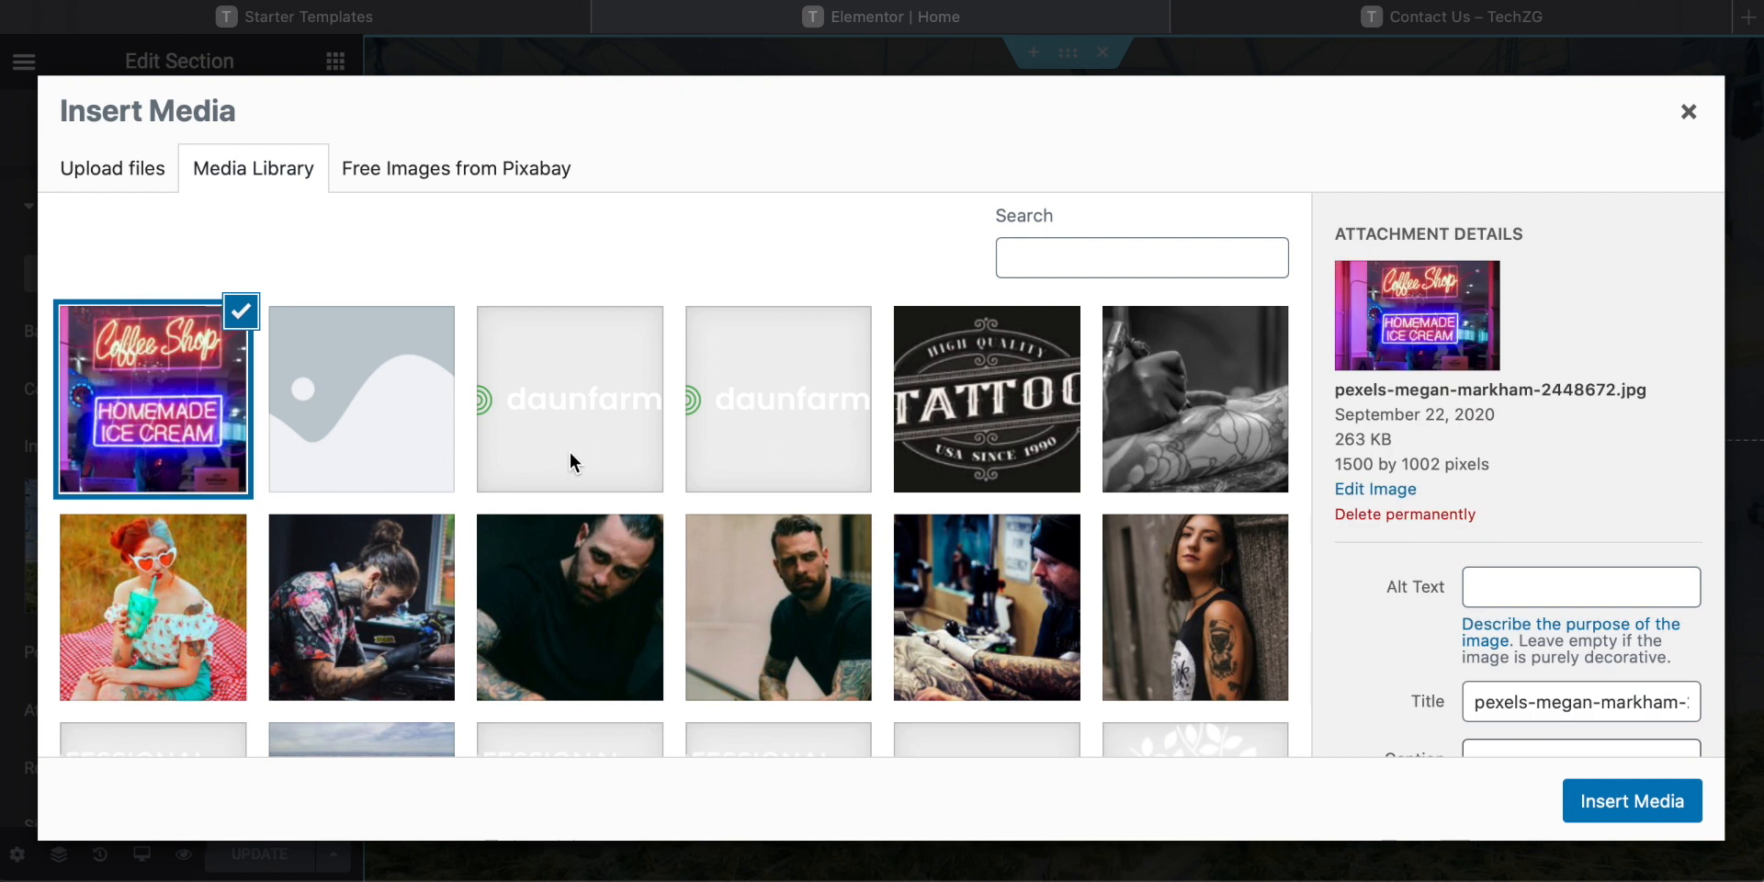
{"action": "scroll", "coordinate": [1379, 288], "scroll_direction": "down", "scroll_amount": 3}
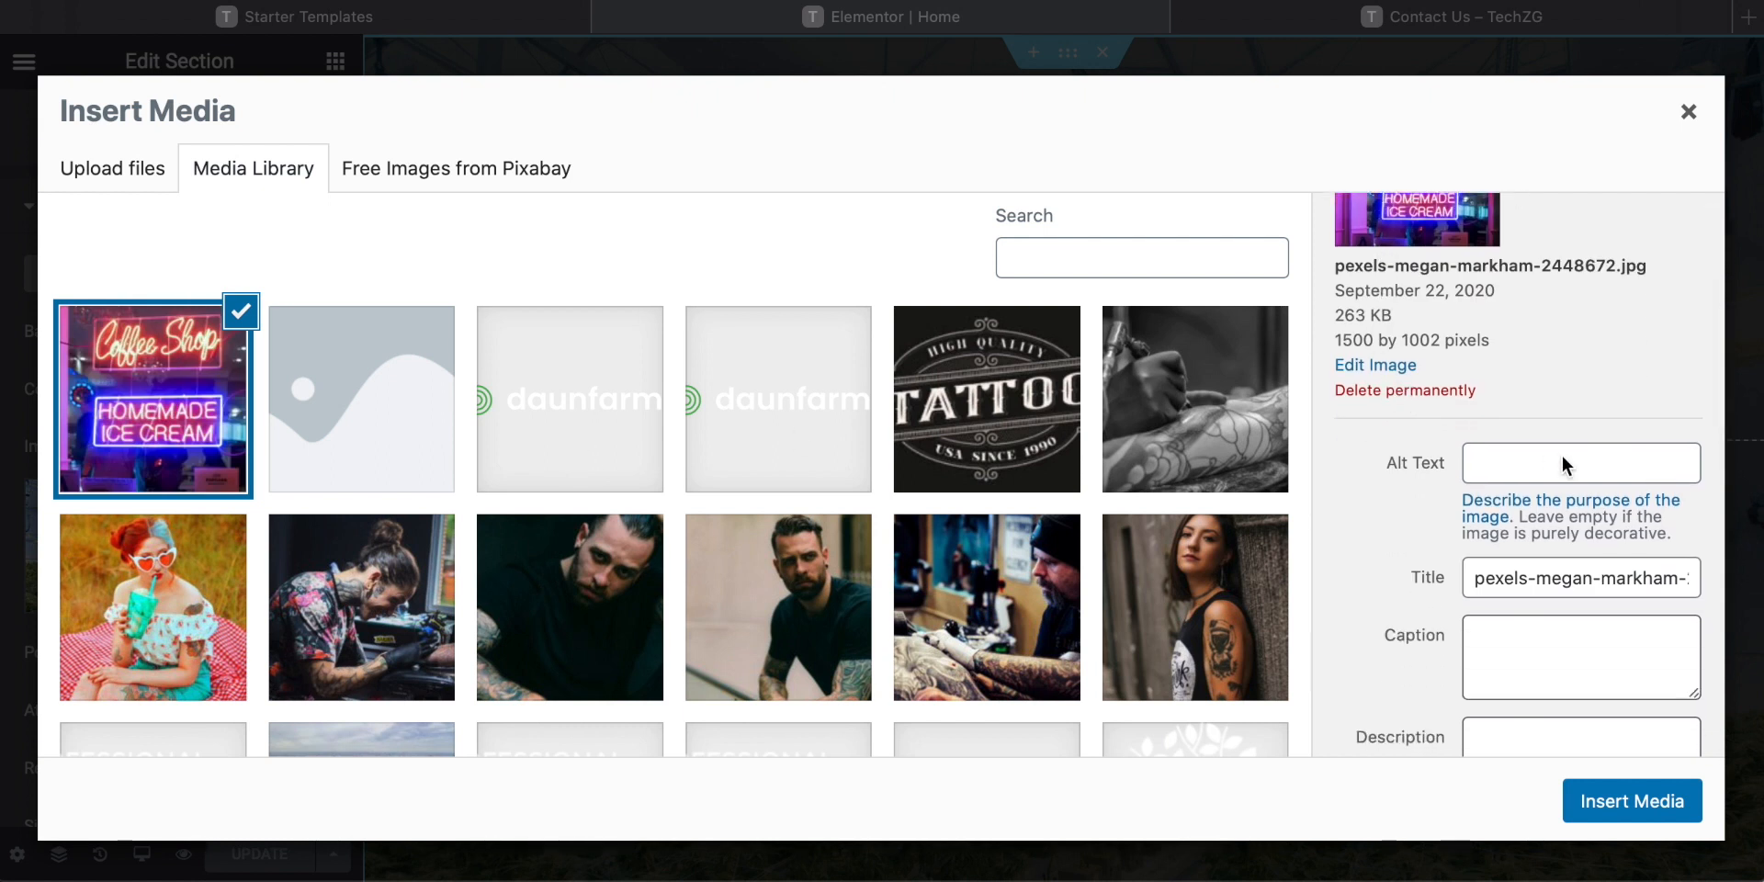
{"action": "scroll", "coordinate": [1561, 454], "scroll_direction": "down", "scroll_amount": 2}
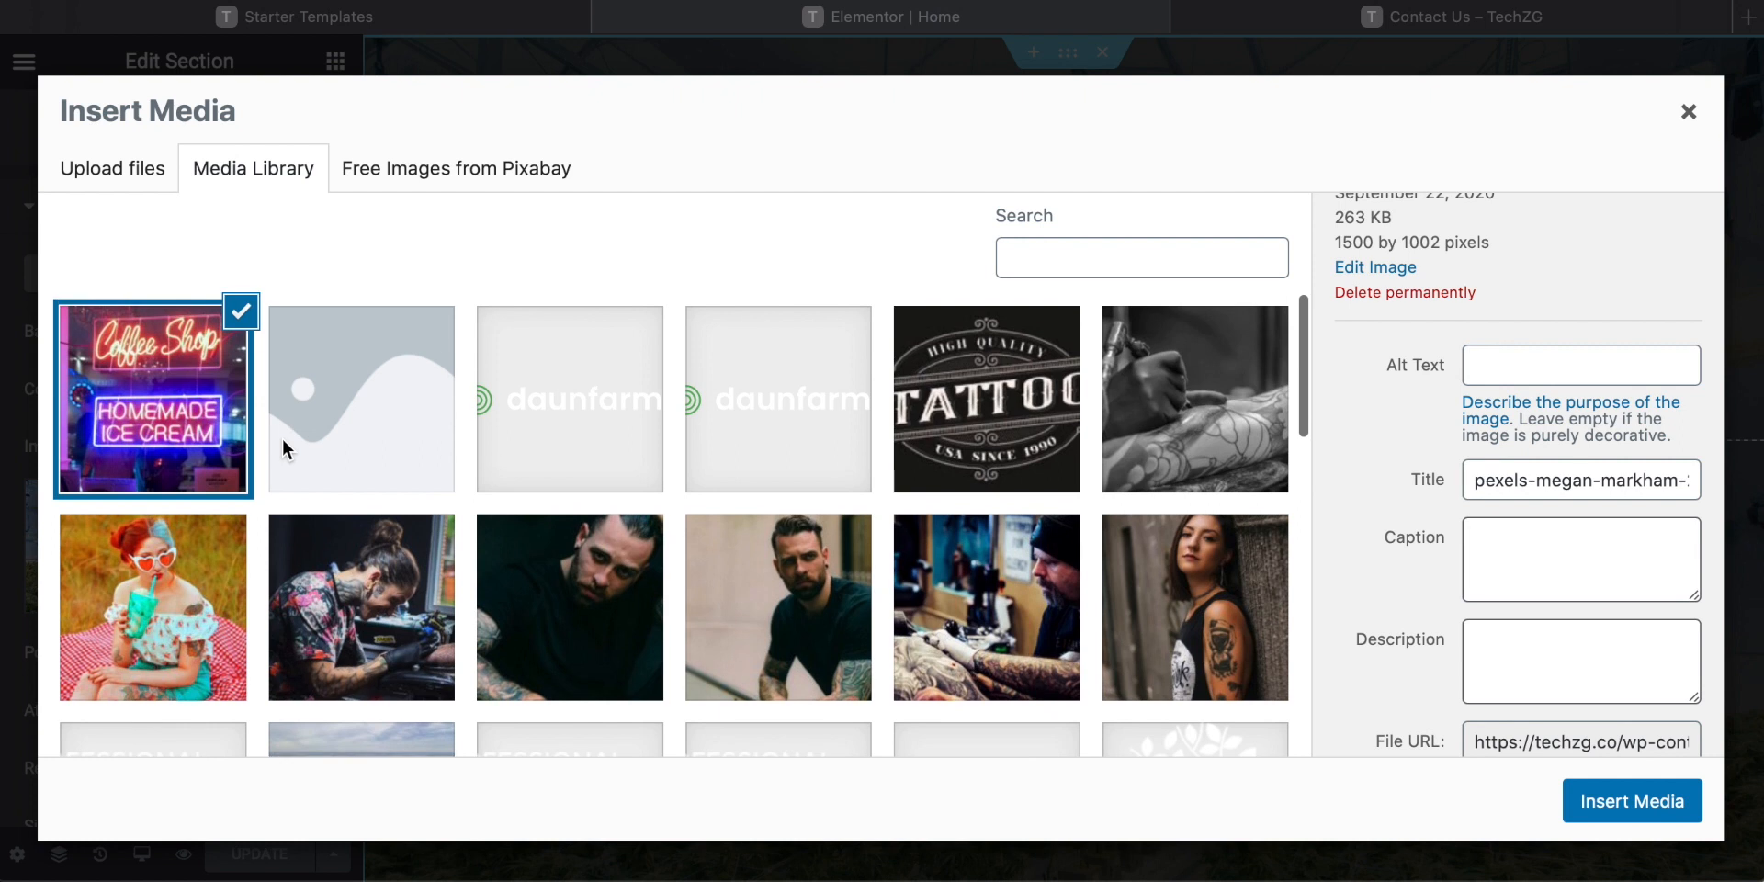
{"action": "left_click", "coordinate": [1619, 805]}
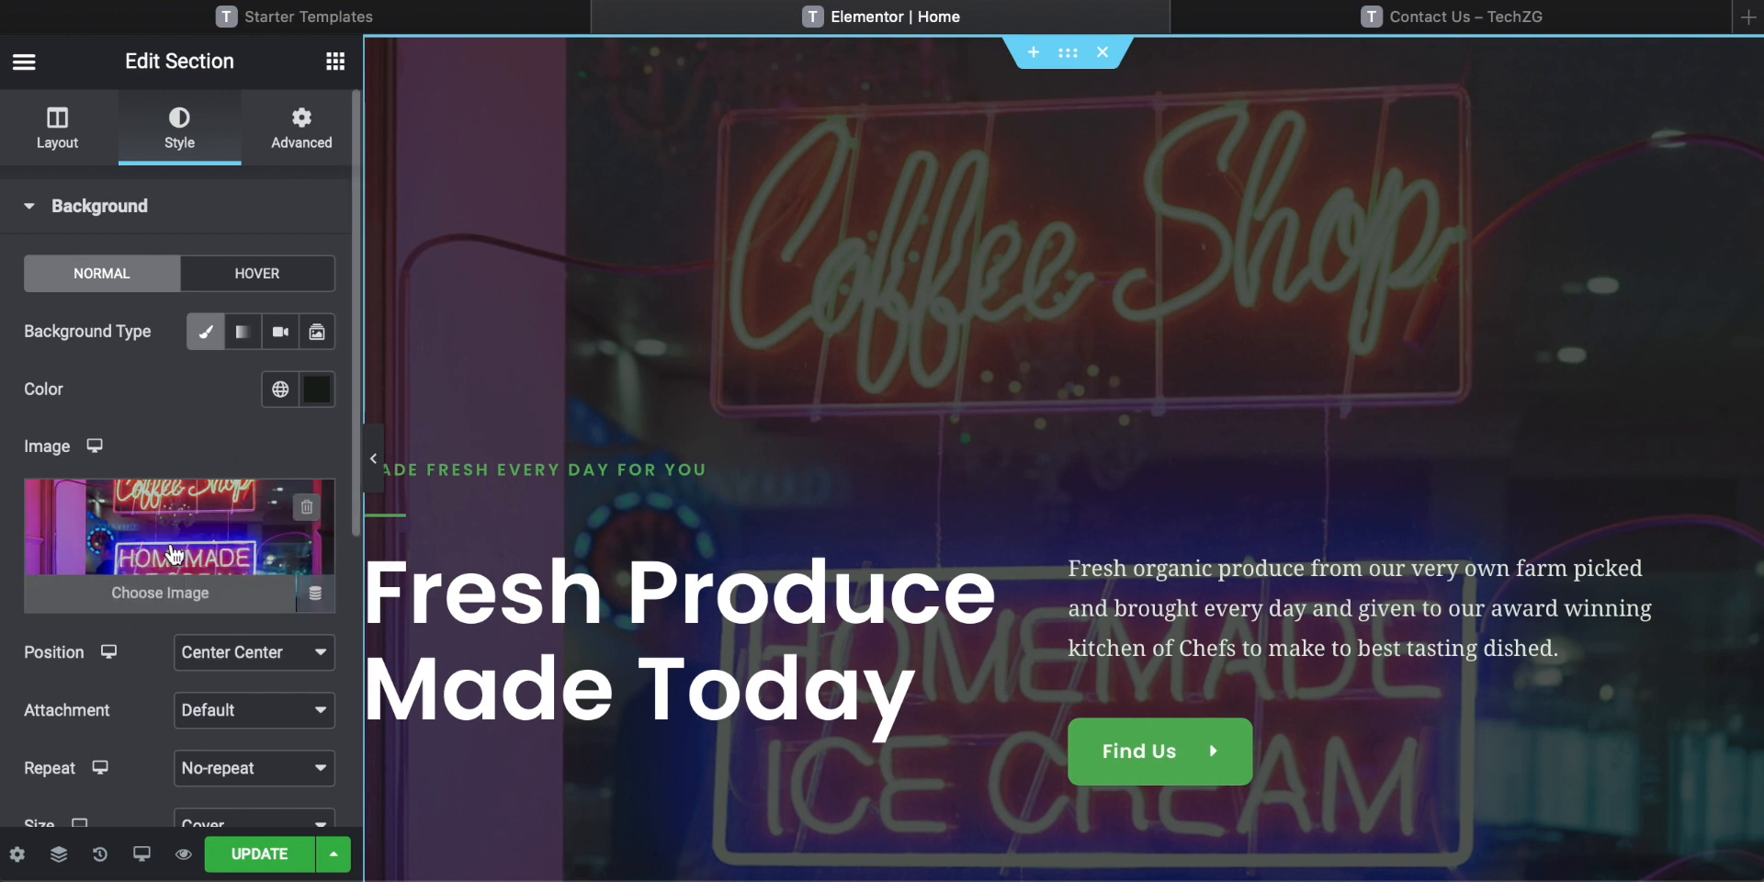
Replace the hero background image by uploading and inserting the bar interior photo from the cafe folder, and check it on the page.
{"action": "left_click", "coordinate": [162, 603]}
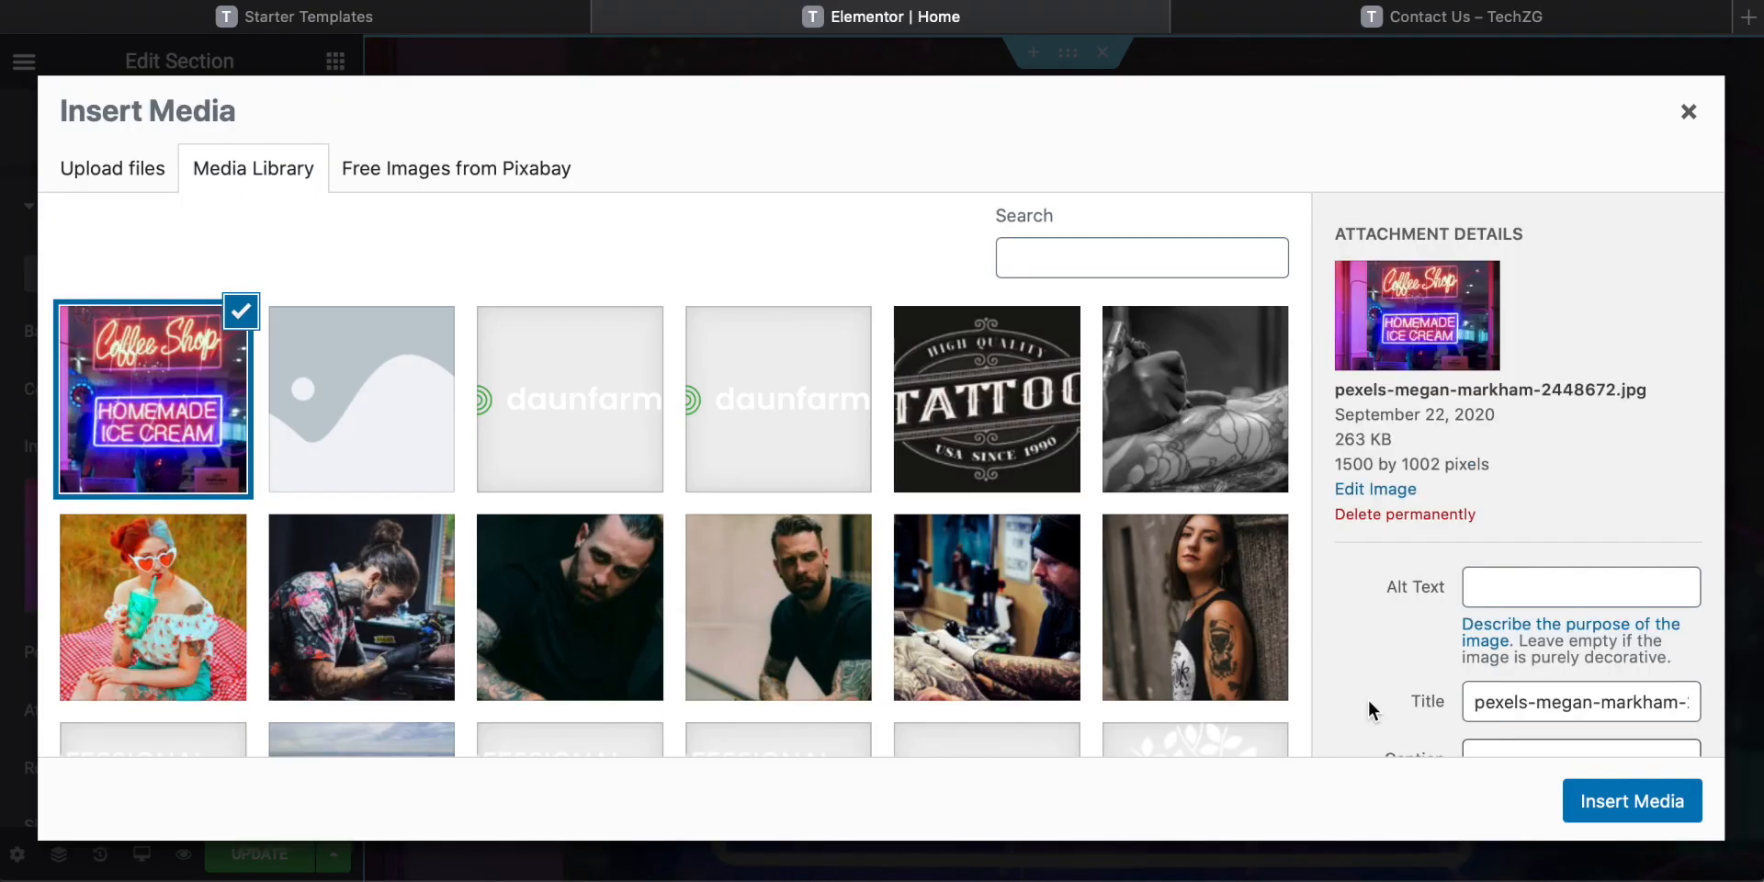
{"action": "left_click_drag", "start_coordinate": [1125, 879], "coordinate": [1028, 239]}
{"action": "left_click_drag", "start_coordinate": [907, 511], "coordinate": [445, 410]}
{"action": "left_click_drag", "start_coordinate": [812, 263], "coordinate": [1543, 879]}
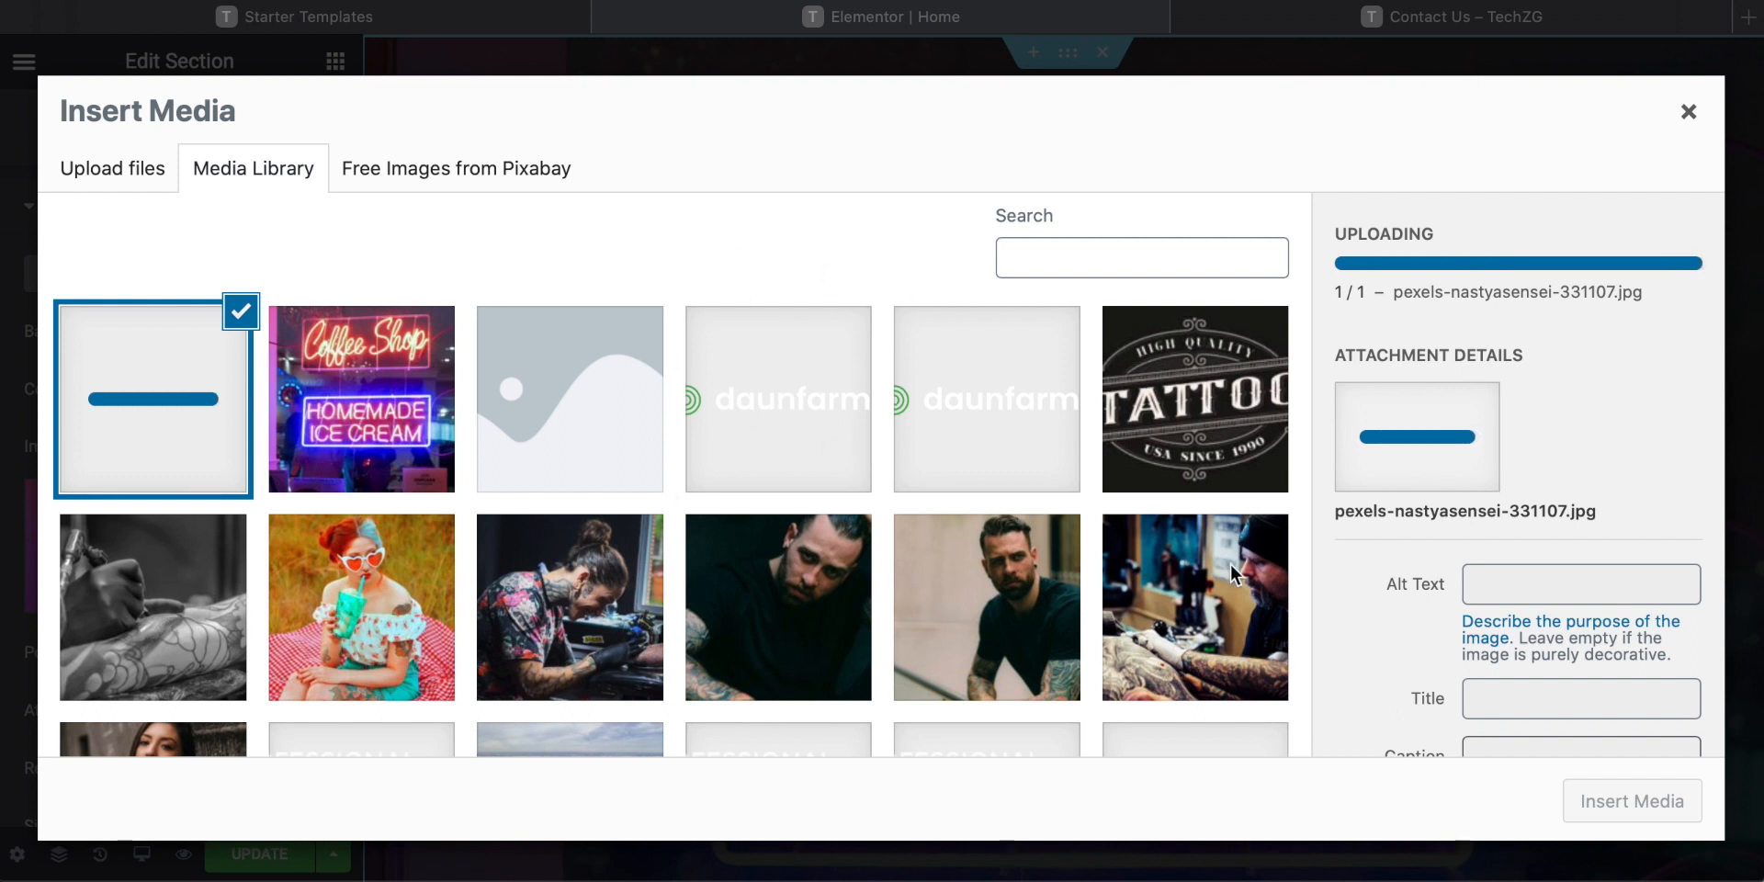
{"action": "left_click", "coordinate": [1641, 820]}
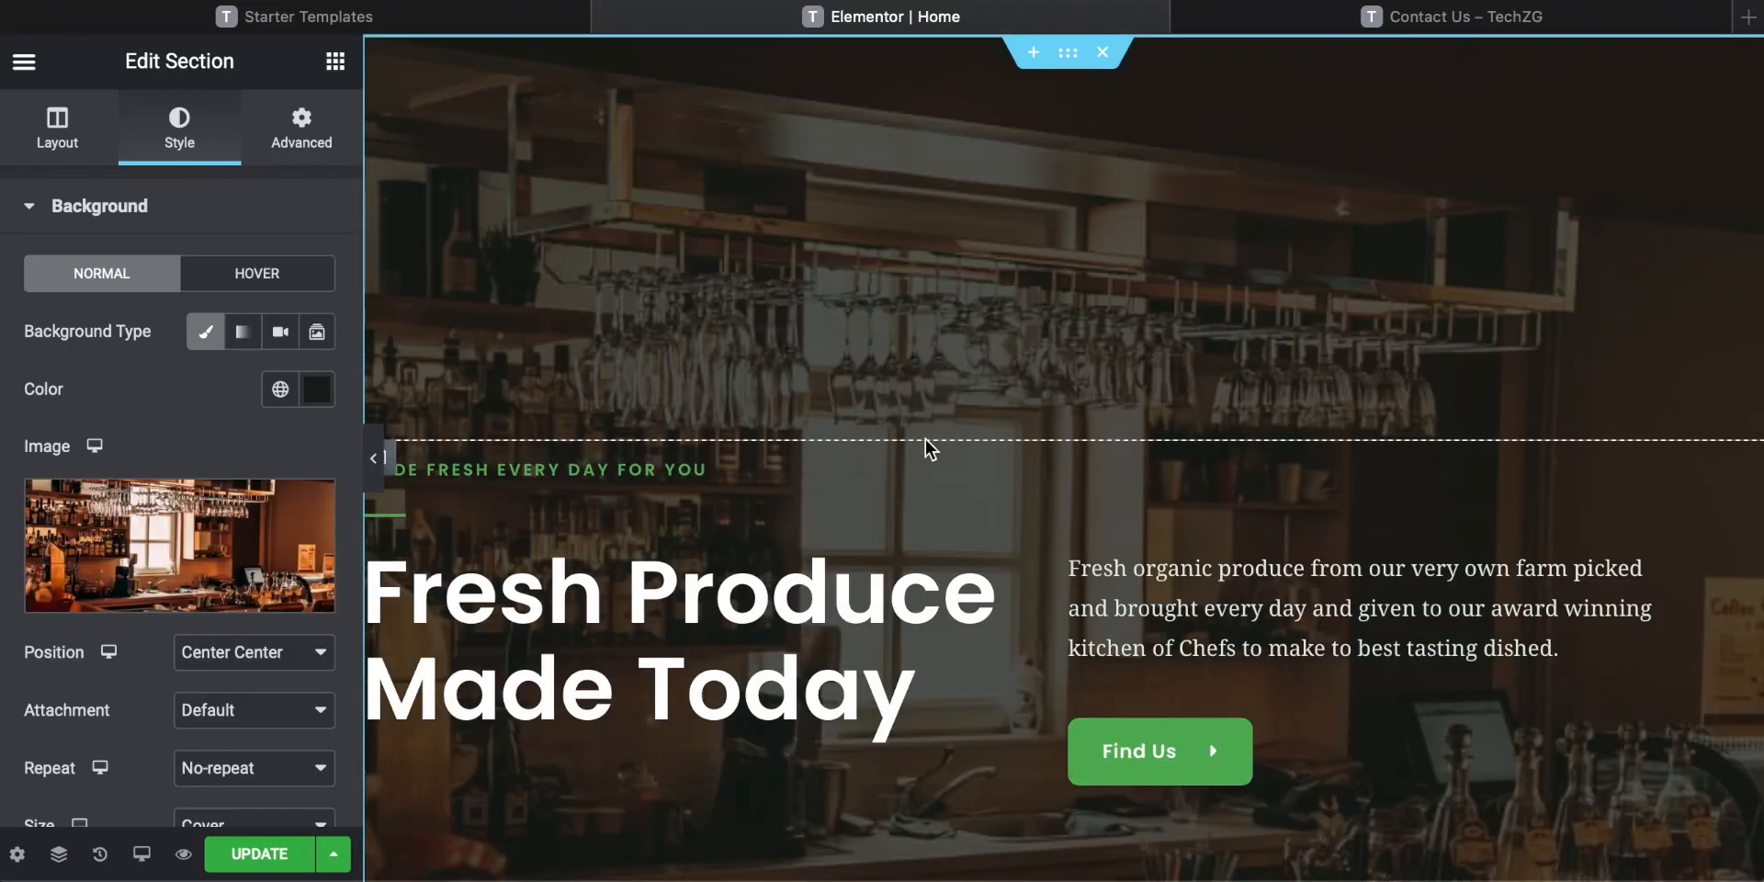
{"action": "scroll", "coordinate": [923, 450], "scroll_direction": "down", "scroll_amount": 6}
{"action": "scroll", "coordinate": [922, 504], "scroll_direction": "up", "scroll_amount": 4}
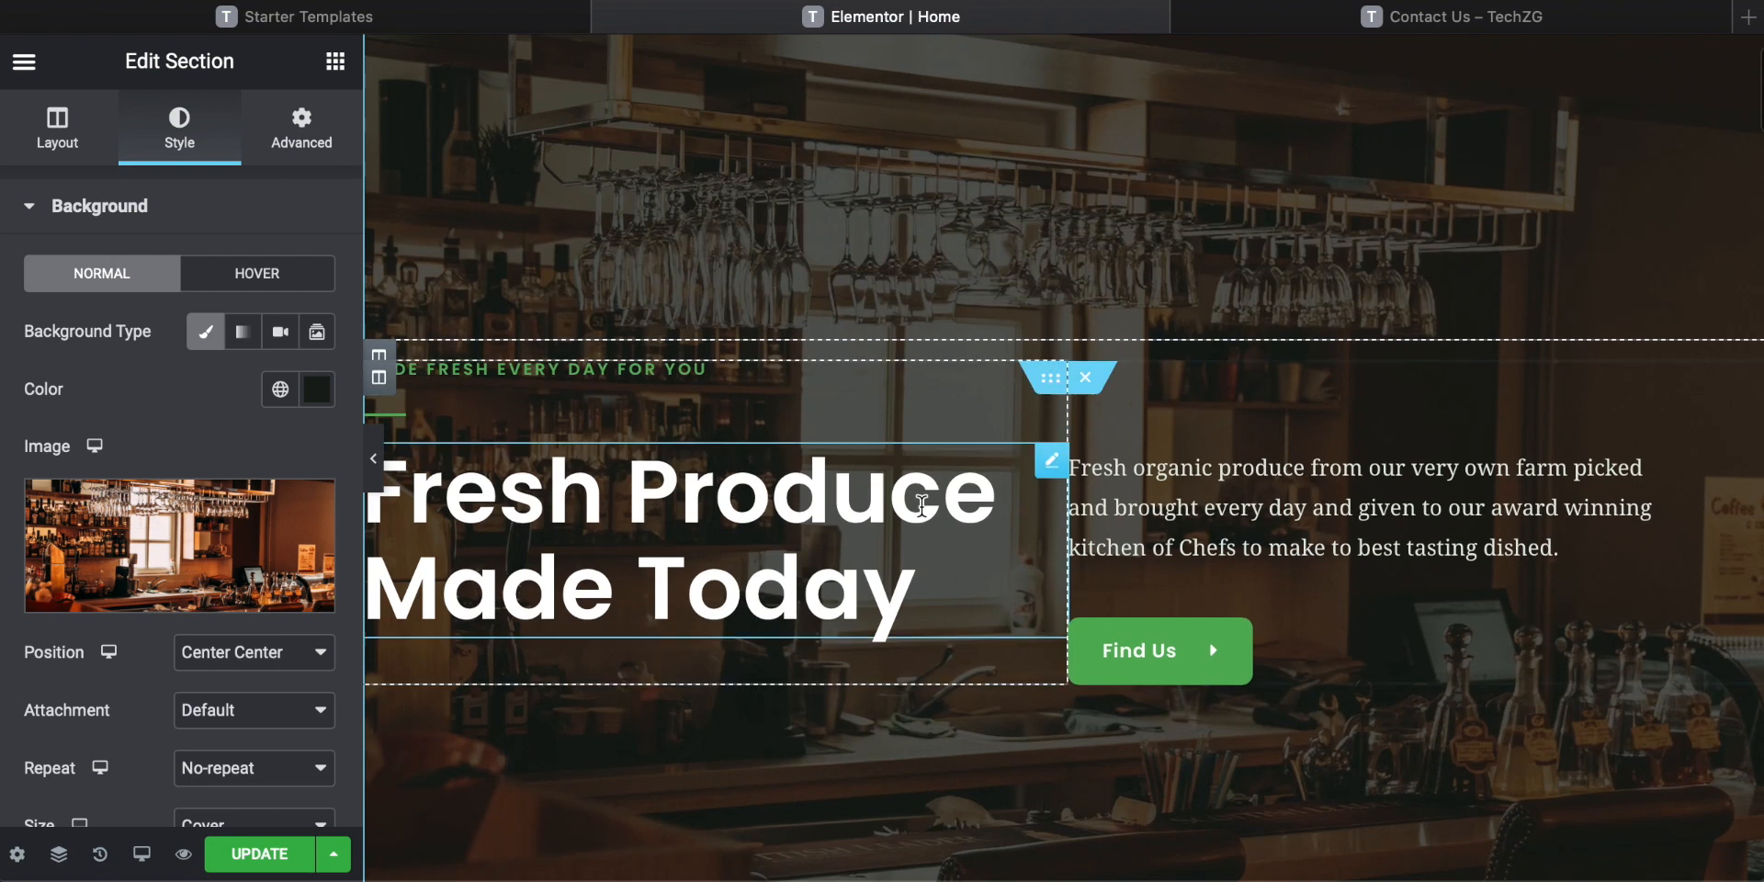
{"action": "scroll", "coordinate": [921, 504], "scroll_direction": "up", "scroll_amount": 1}
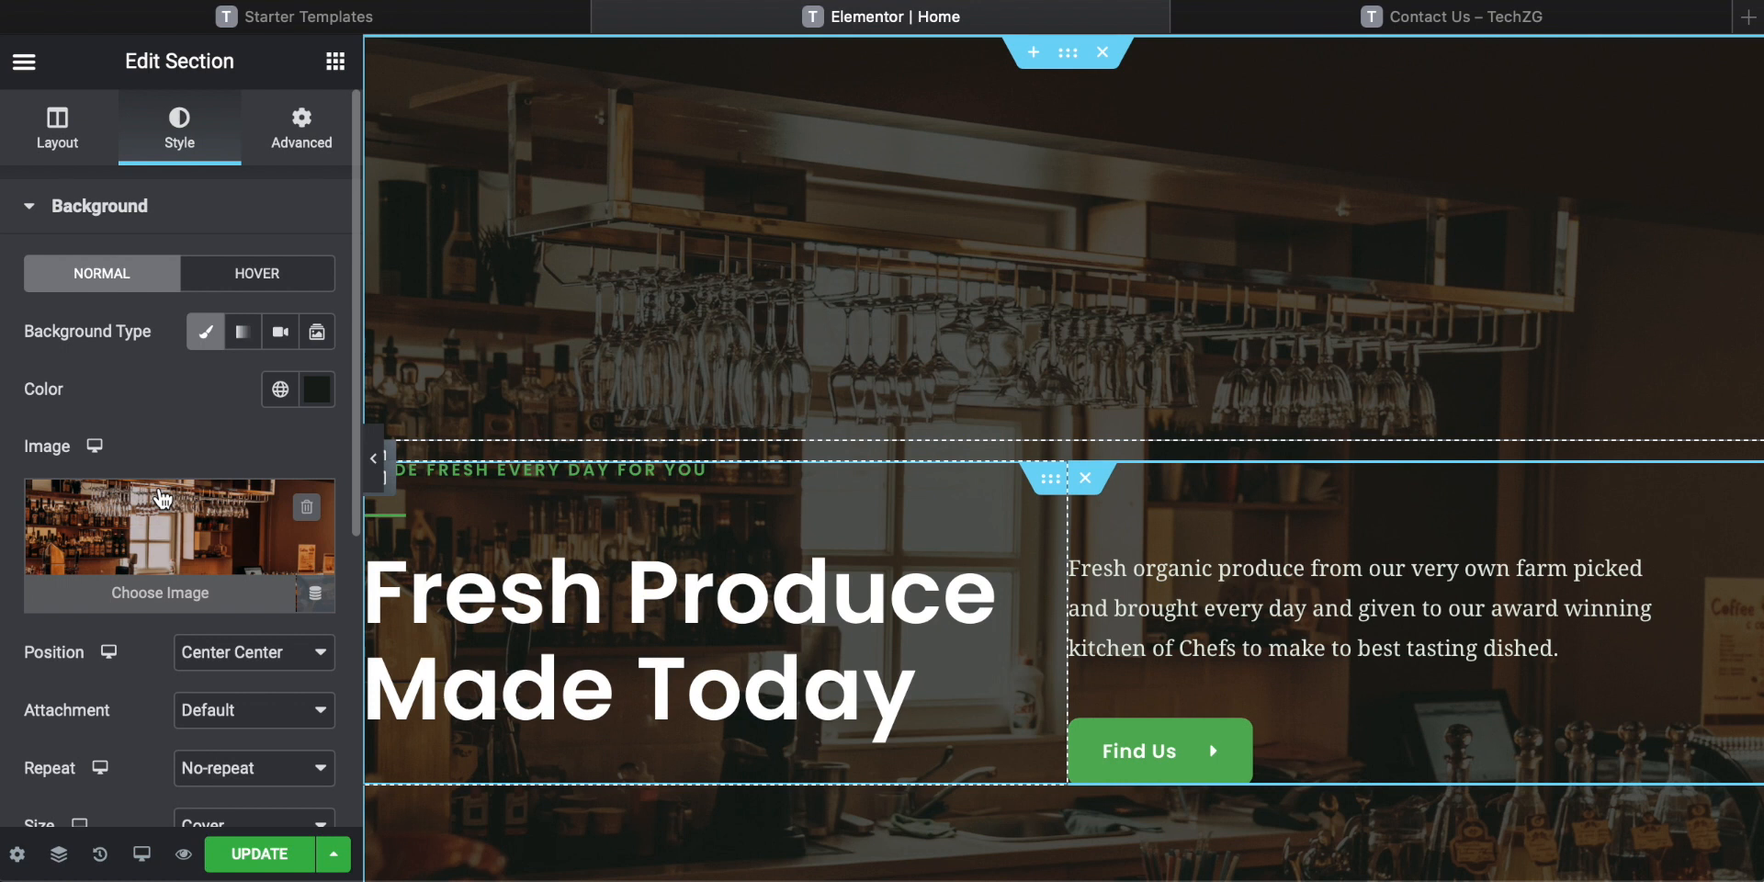
Switch the hero section's background type to video and paste the HowcastFoodDrink YouTube link as the video source.
{"action": "left_click", "coordinate": [281, 338]}
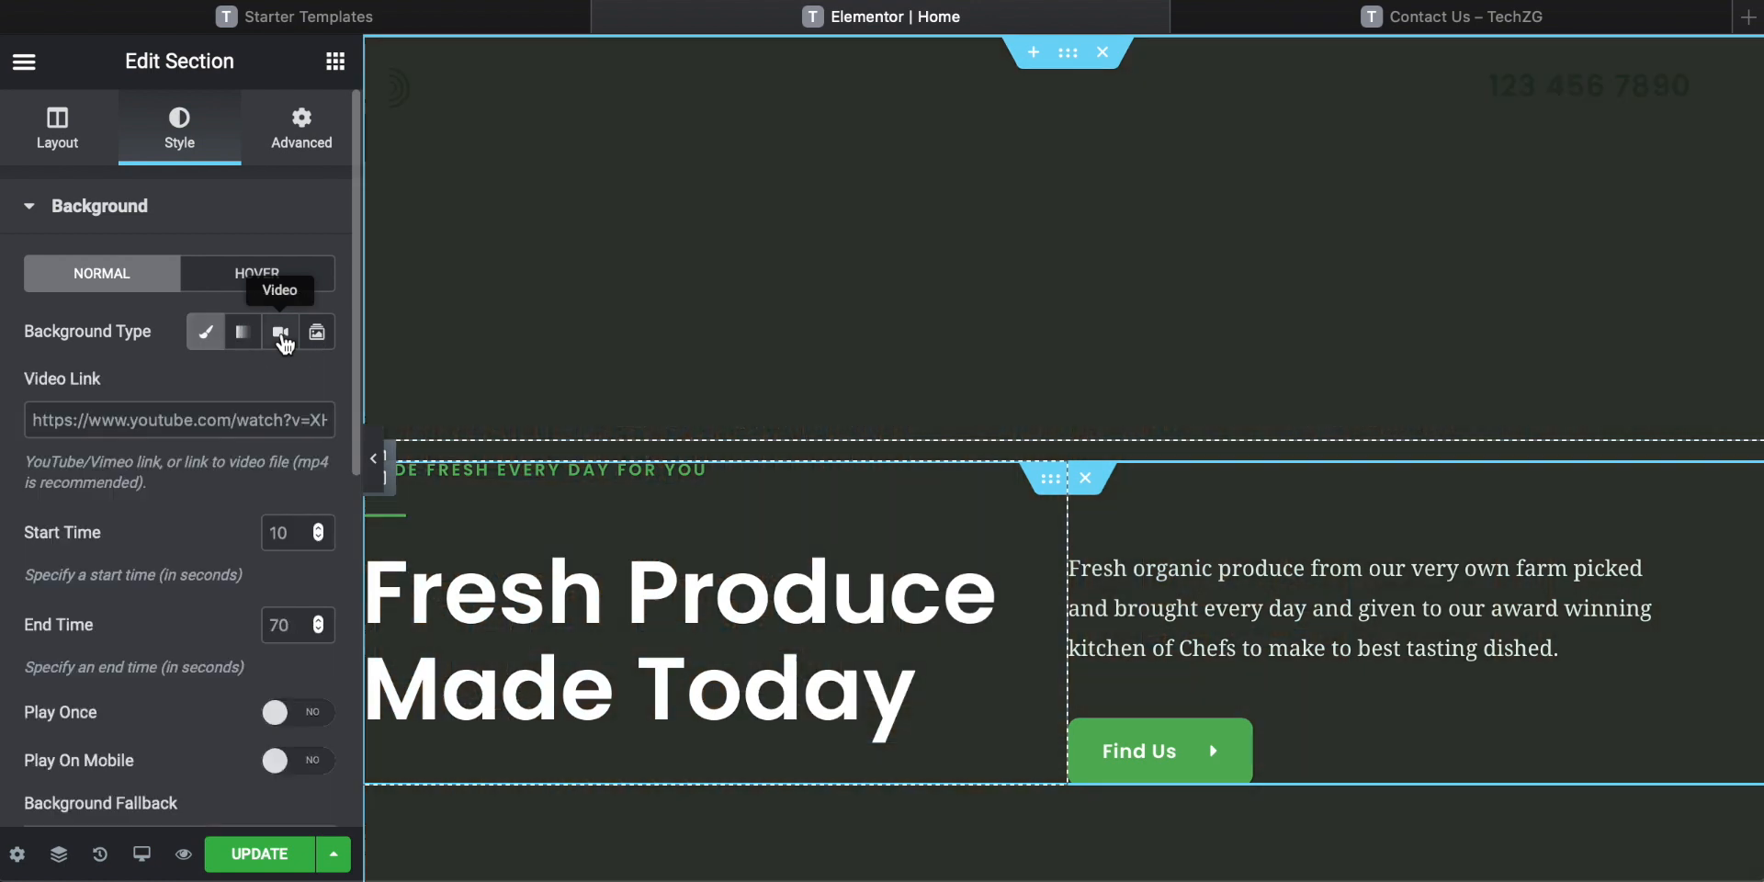
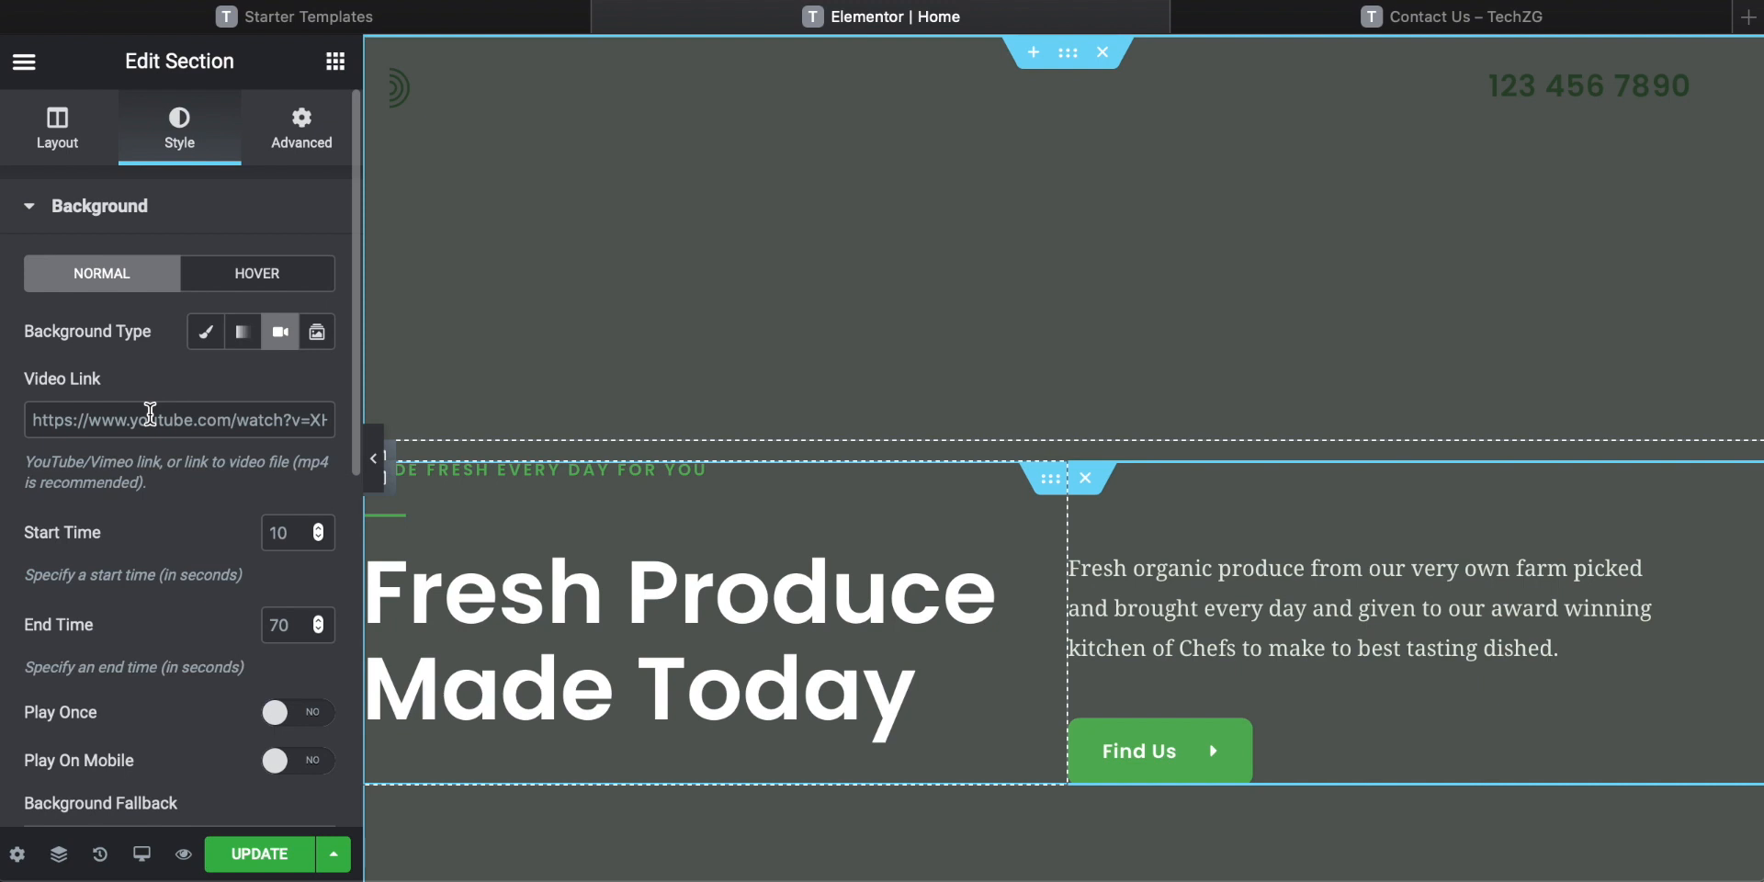
{"action": "left_click", "coordinate": [149, 416]}
{"action": "scroll", "coordinate": [261, 389], "scroll_direction": "down", "scroll_amount": 1}
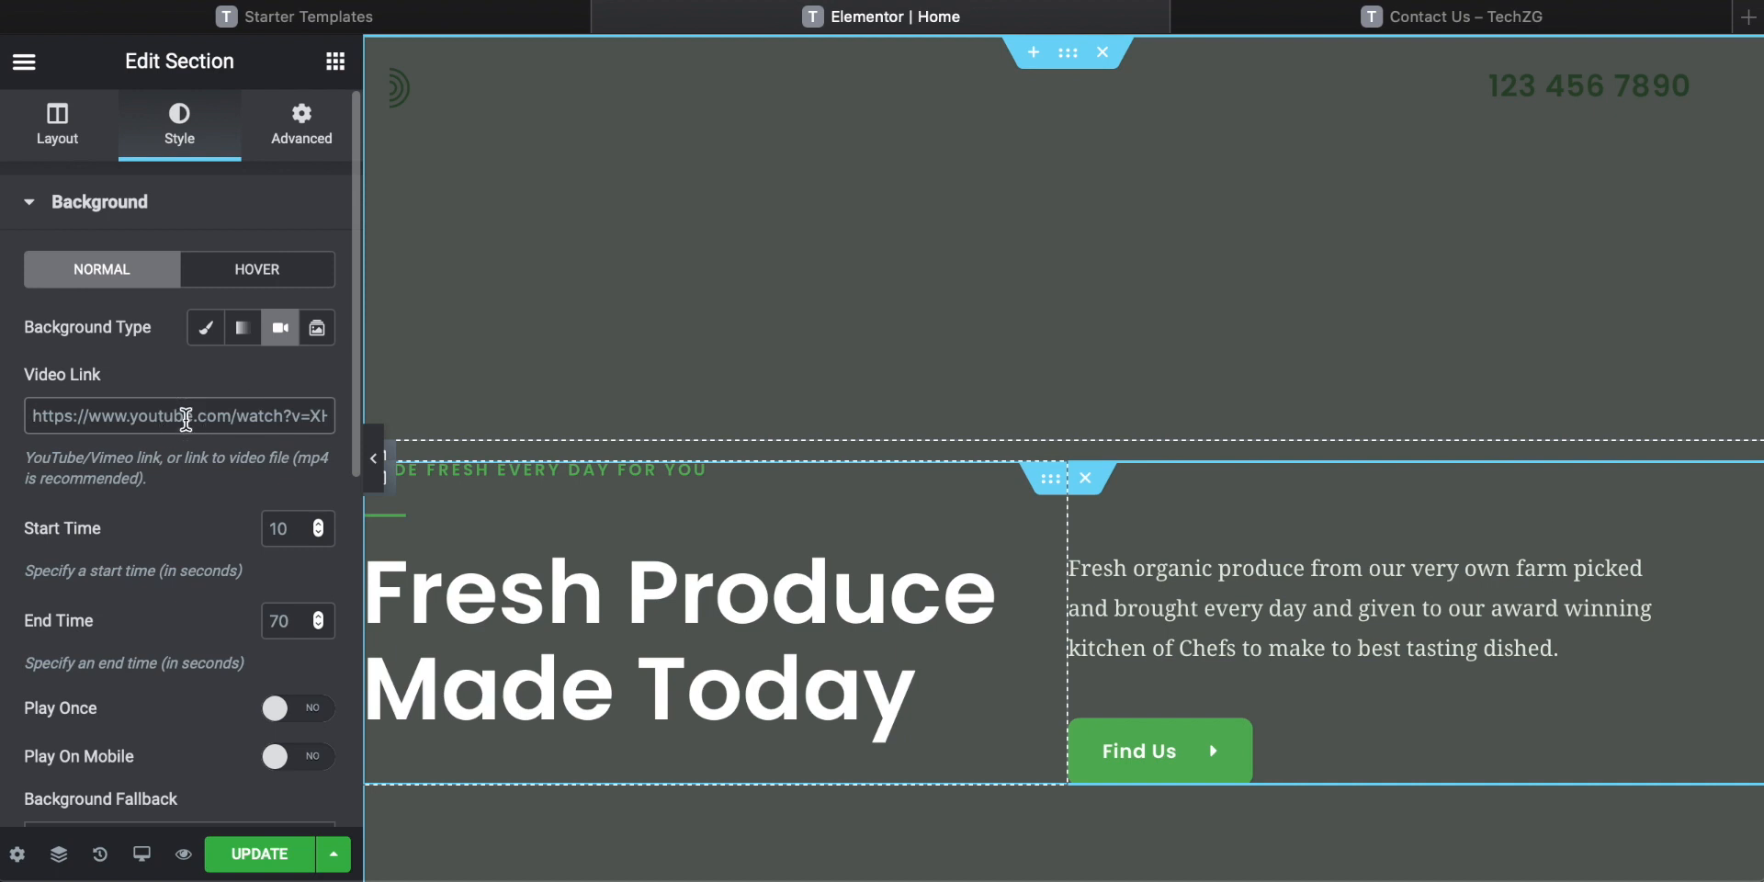
{"action": "key", "text": "super+v"}
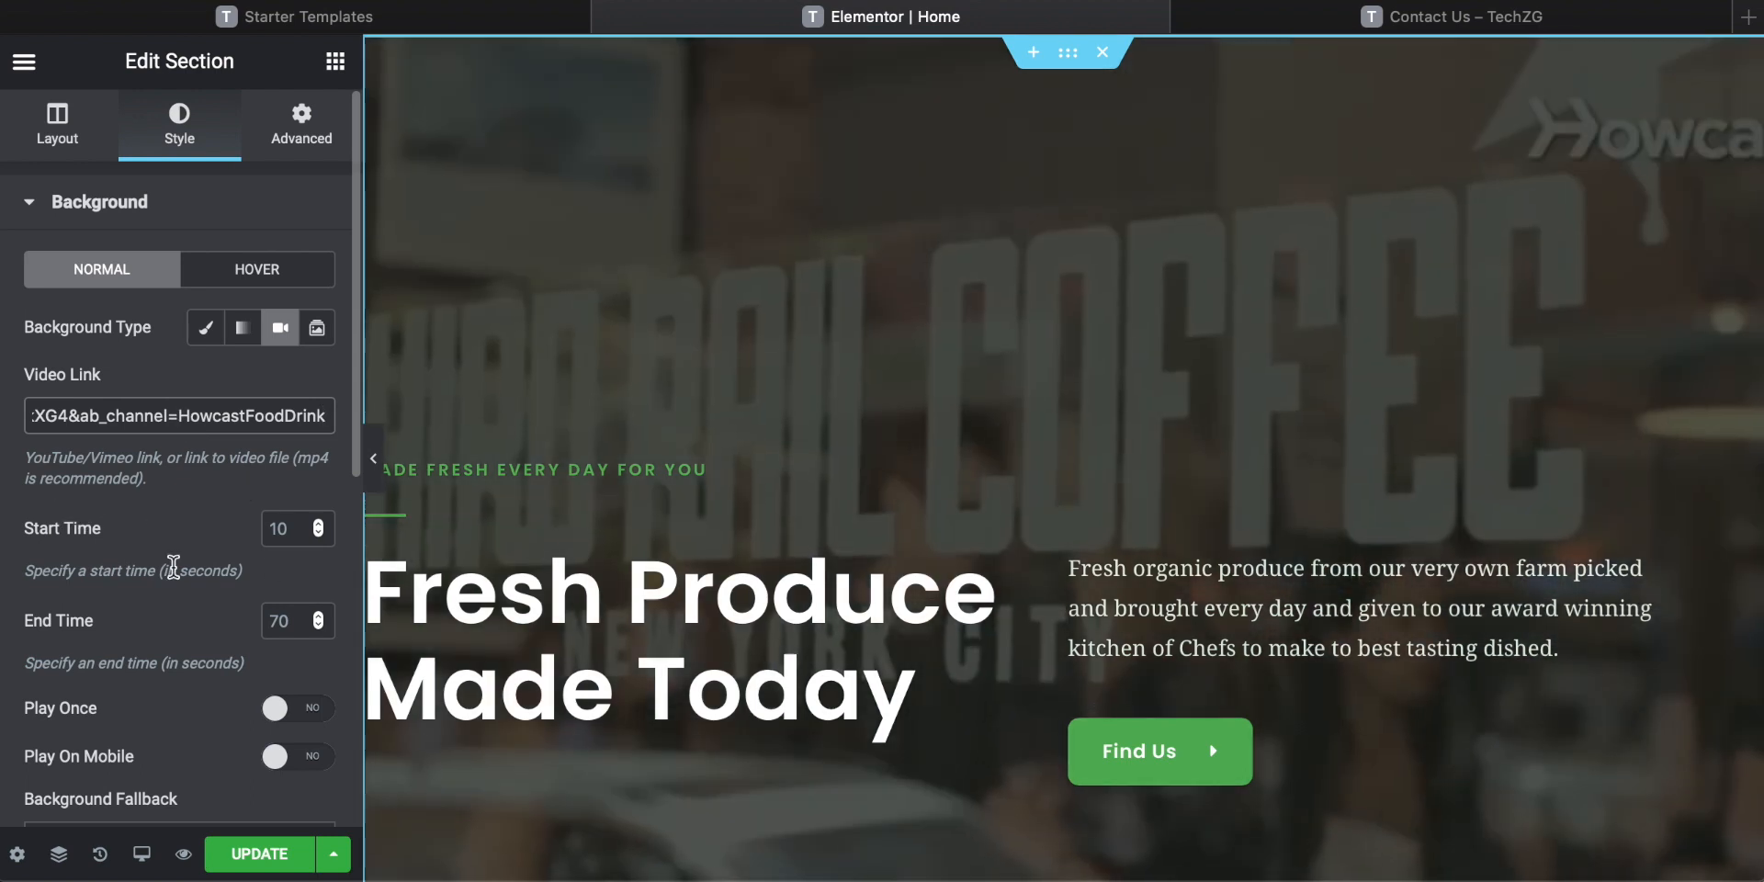
Set the start time of the hero section's background video.
{"action": "left_click", "coordinate": [319, 521]}
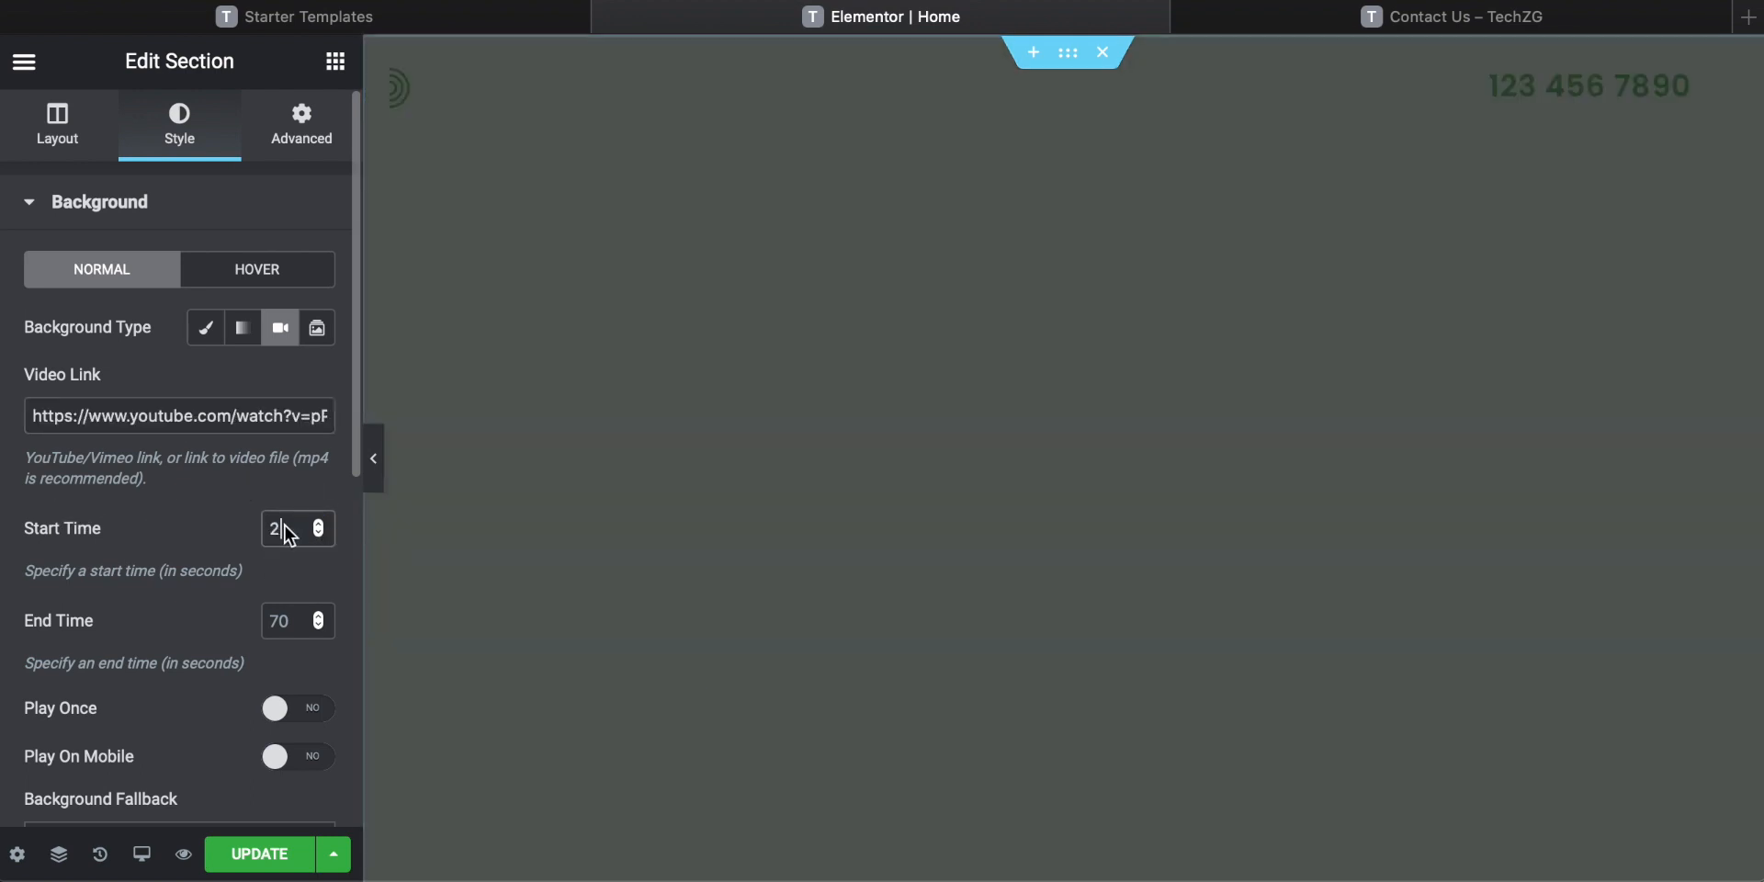
Set the section's background video to start at 30 seconds and end at 40 seconds.
{"action": "left_click", "coordinate": [292, 529]}
{"action": "type", "text": "3"}
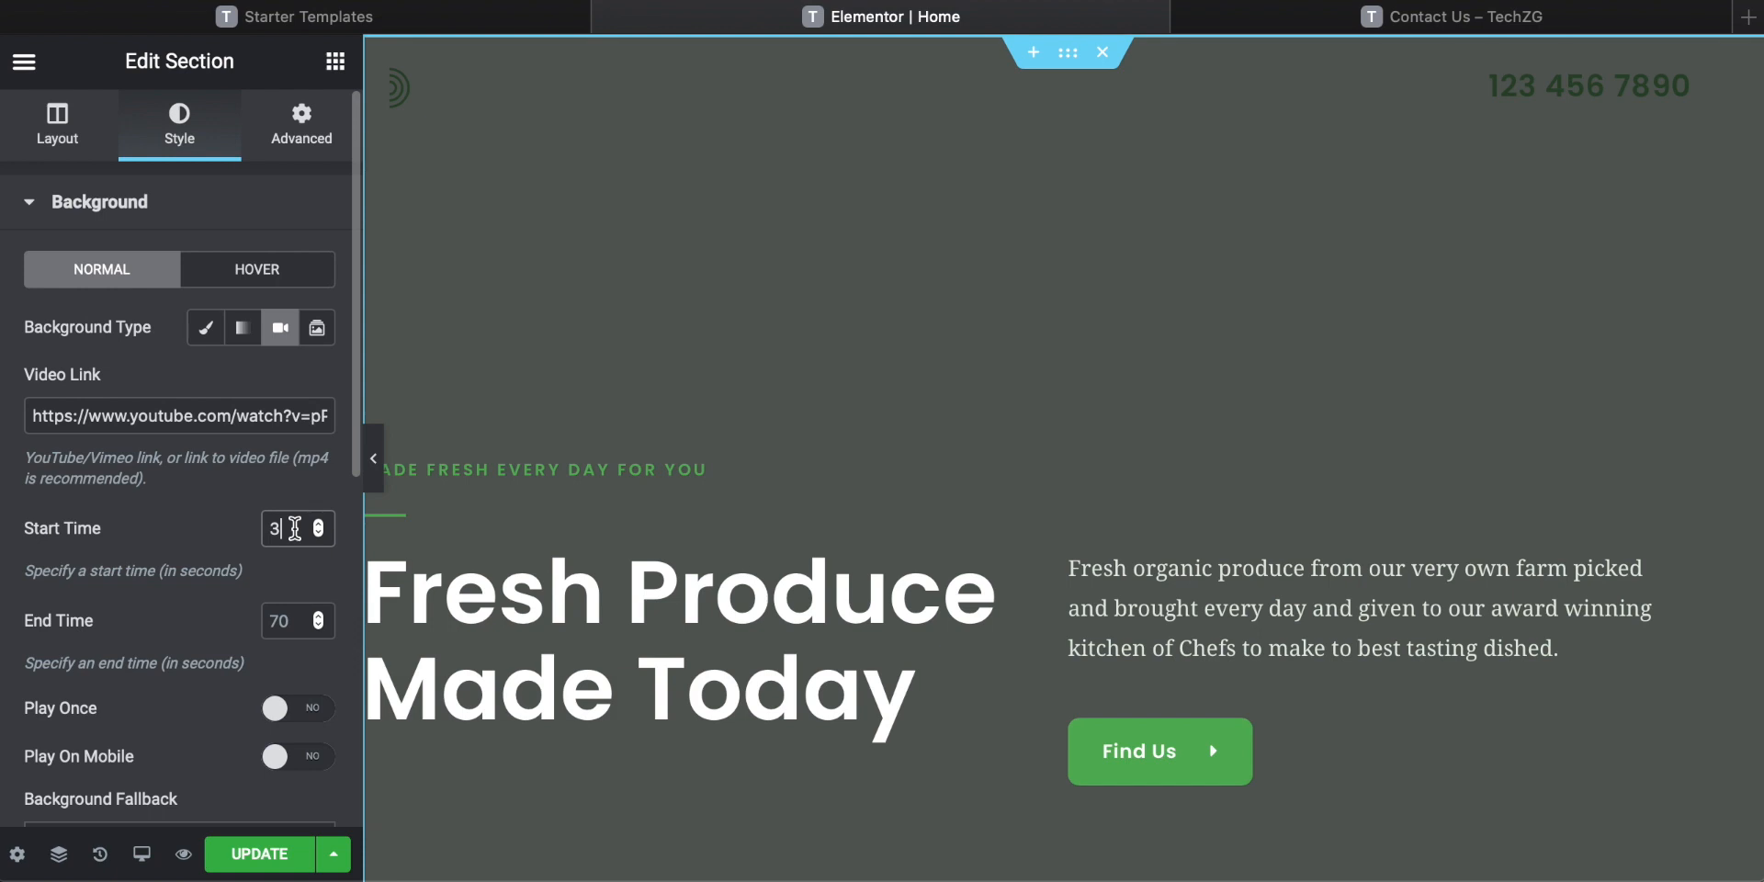
{"action": "type", "text": "3"}
{"action": "key", "text": "BackSpace"}
{"action": "type", "text": "0"}
{"action": "left_click", "coordinate": [295, 618]}
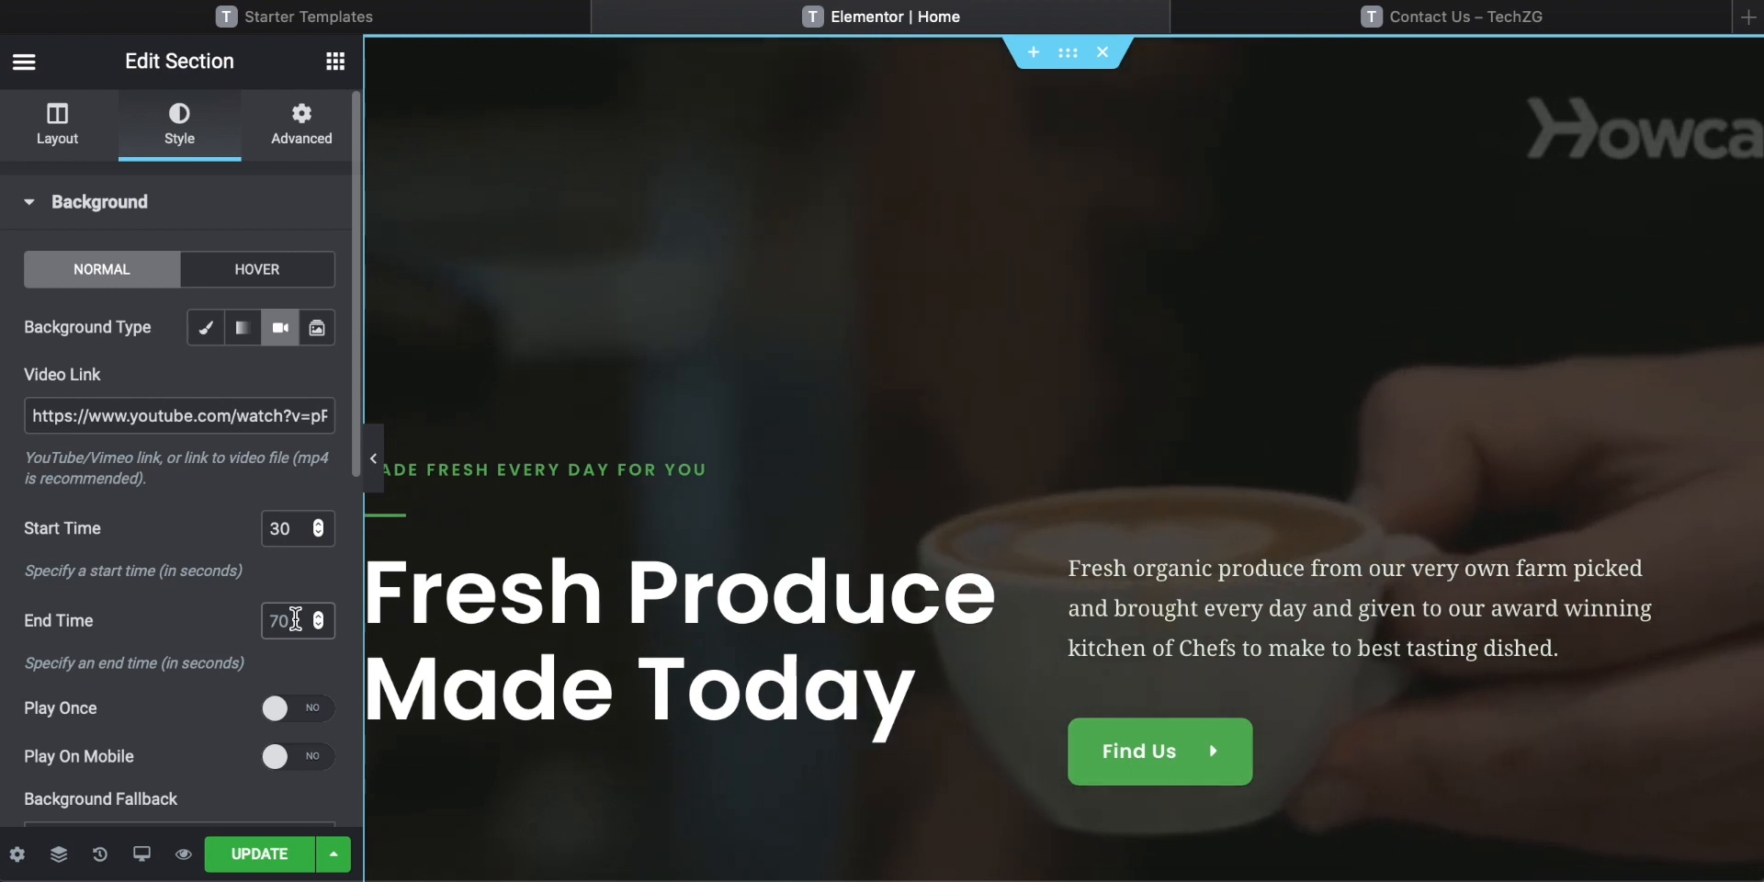
{"action": "key", "text": "BackSpace"}
{"action": "key", "text": "BackSpace"}
{"action": "type", "text": "40"}
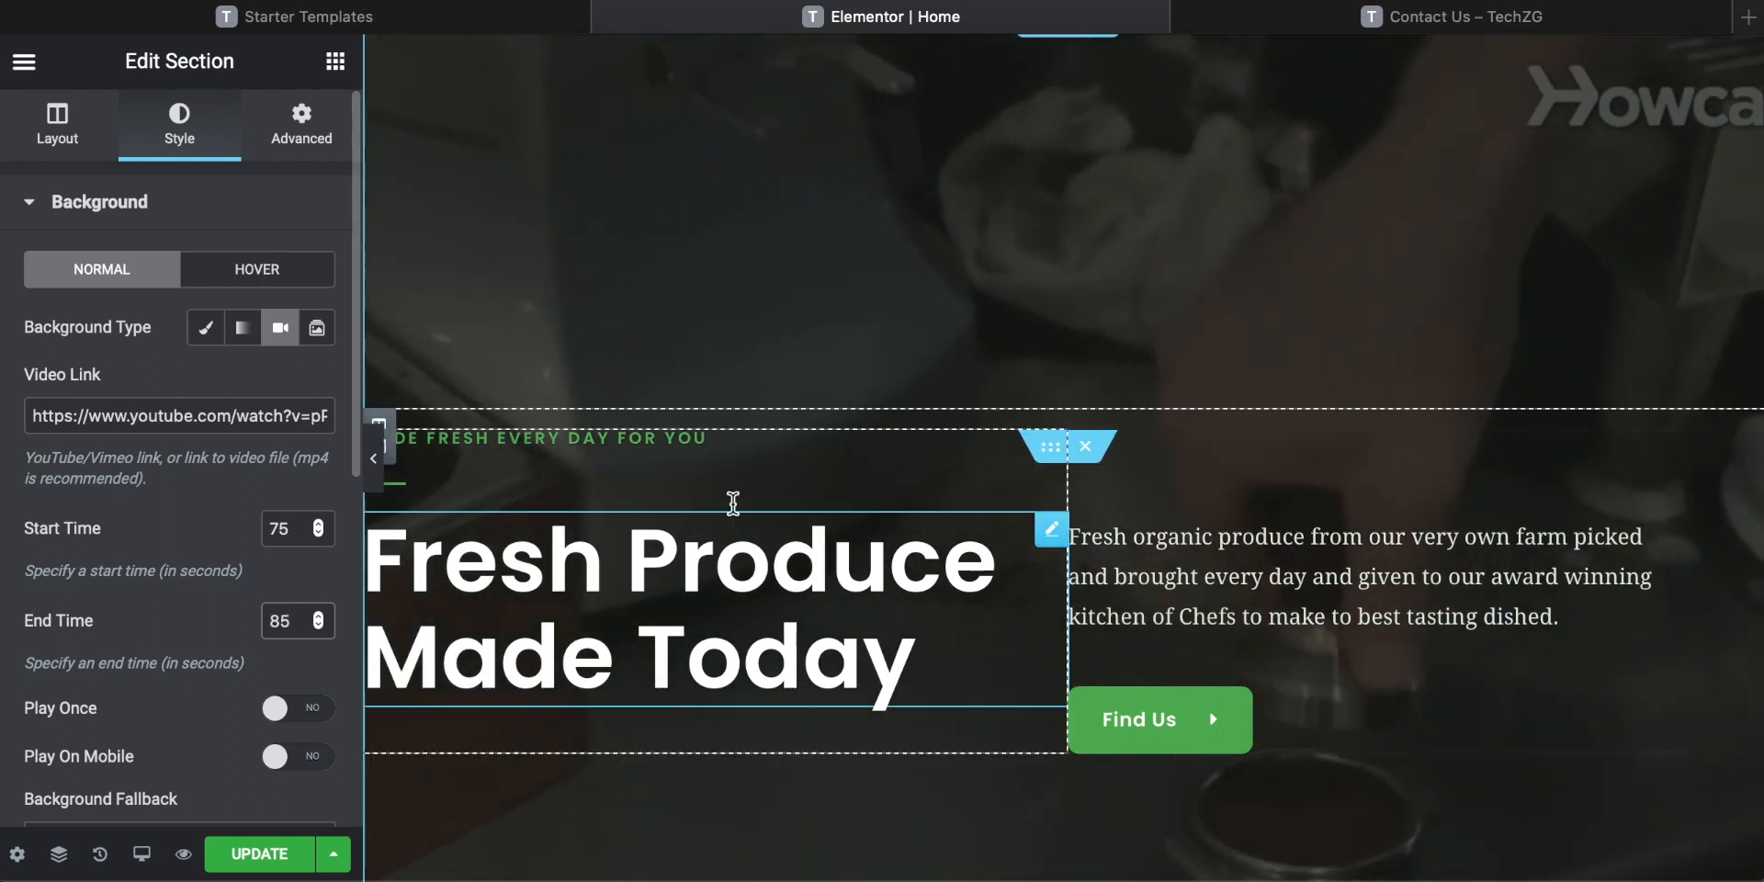
Check the remaining video background options and preview the hero section's video at full width with the editing panel hidden.
{"action": "scroll", "coordinate": [797, 630], "scroll_direction": "down", "scroll_amount": 3}
{"action": "scroll", "coordinate": [713, 720], "scroll_direction": "up", "scroll_amount": 3}
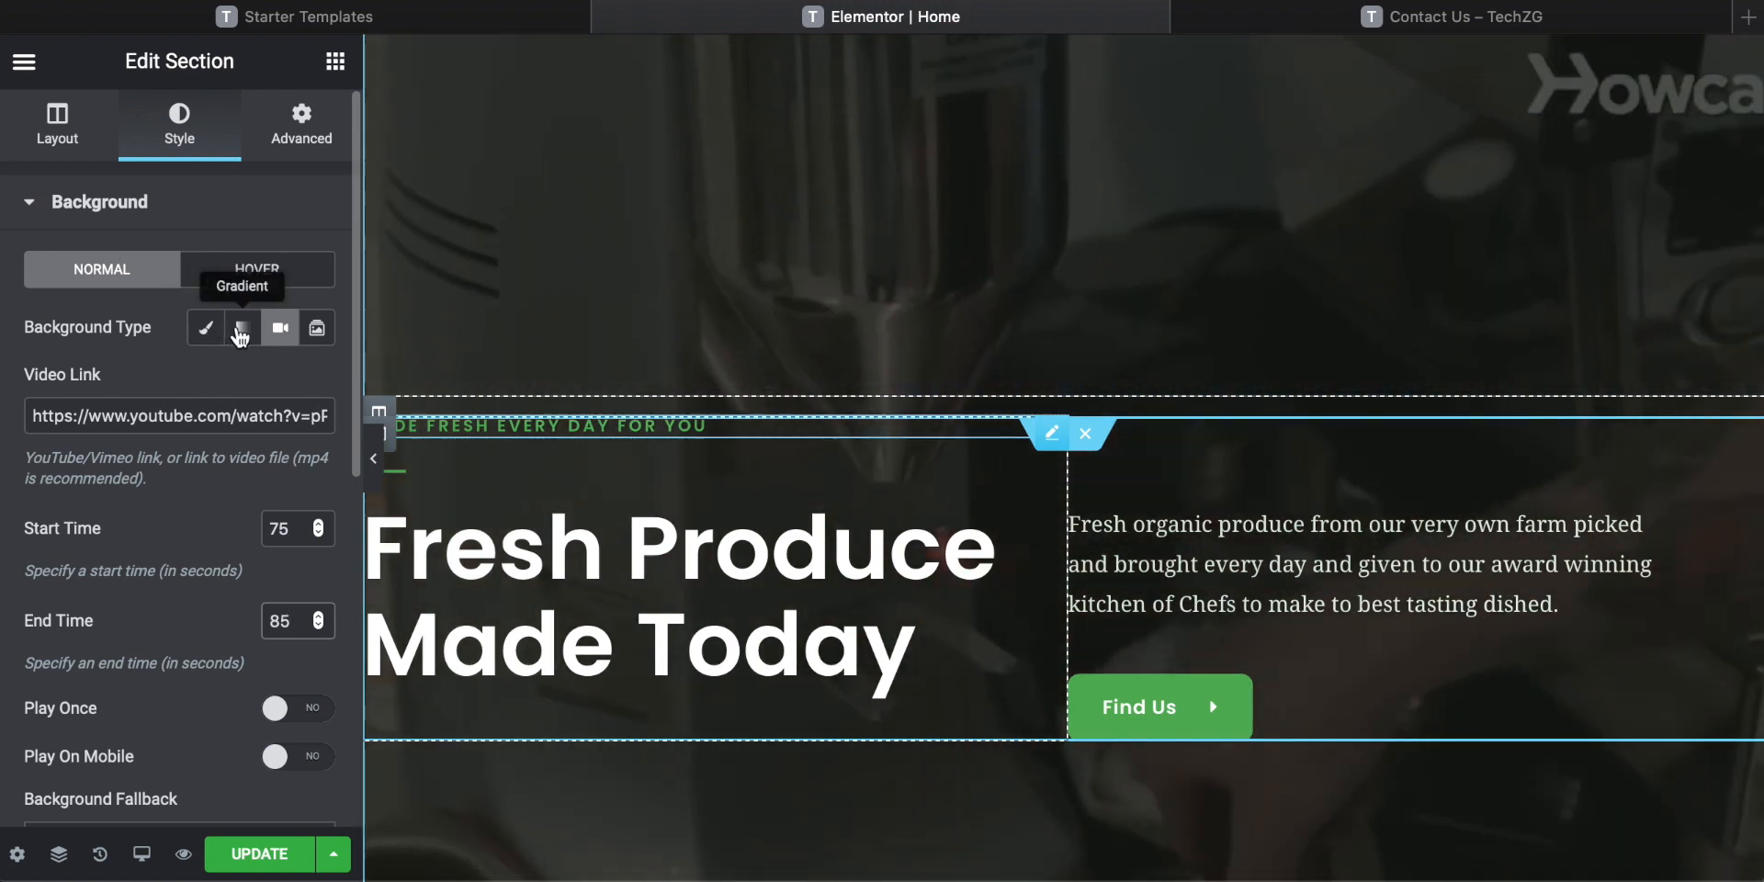
{"action": "scroll", "coordinate": [157, 445], "scroll_direction": "down", "scroll_amount": 3}
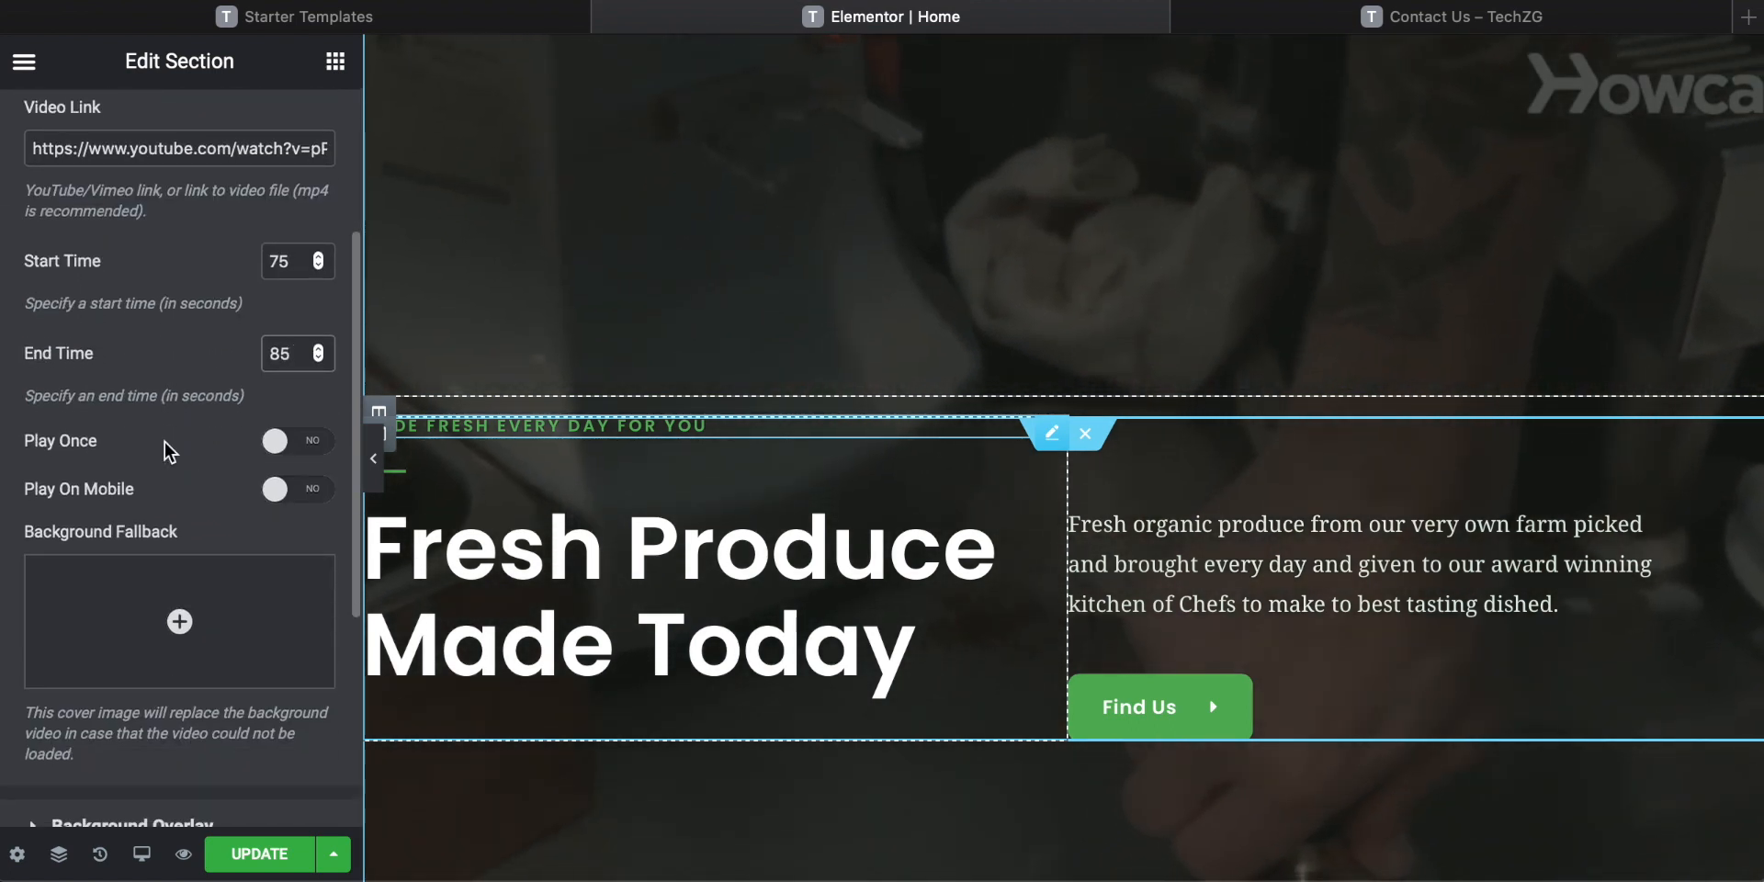
{"action": "scroll", "coordinate": [377, 450], "scroll_direction": "up", "scroll_amount": 1}
{"action": "left_click", "coordinate": [373, 460]}
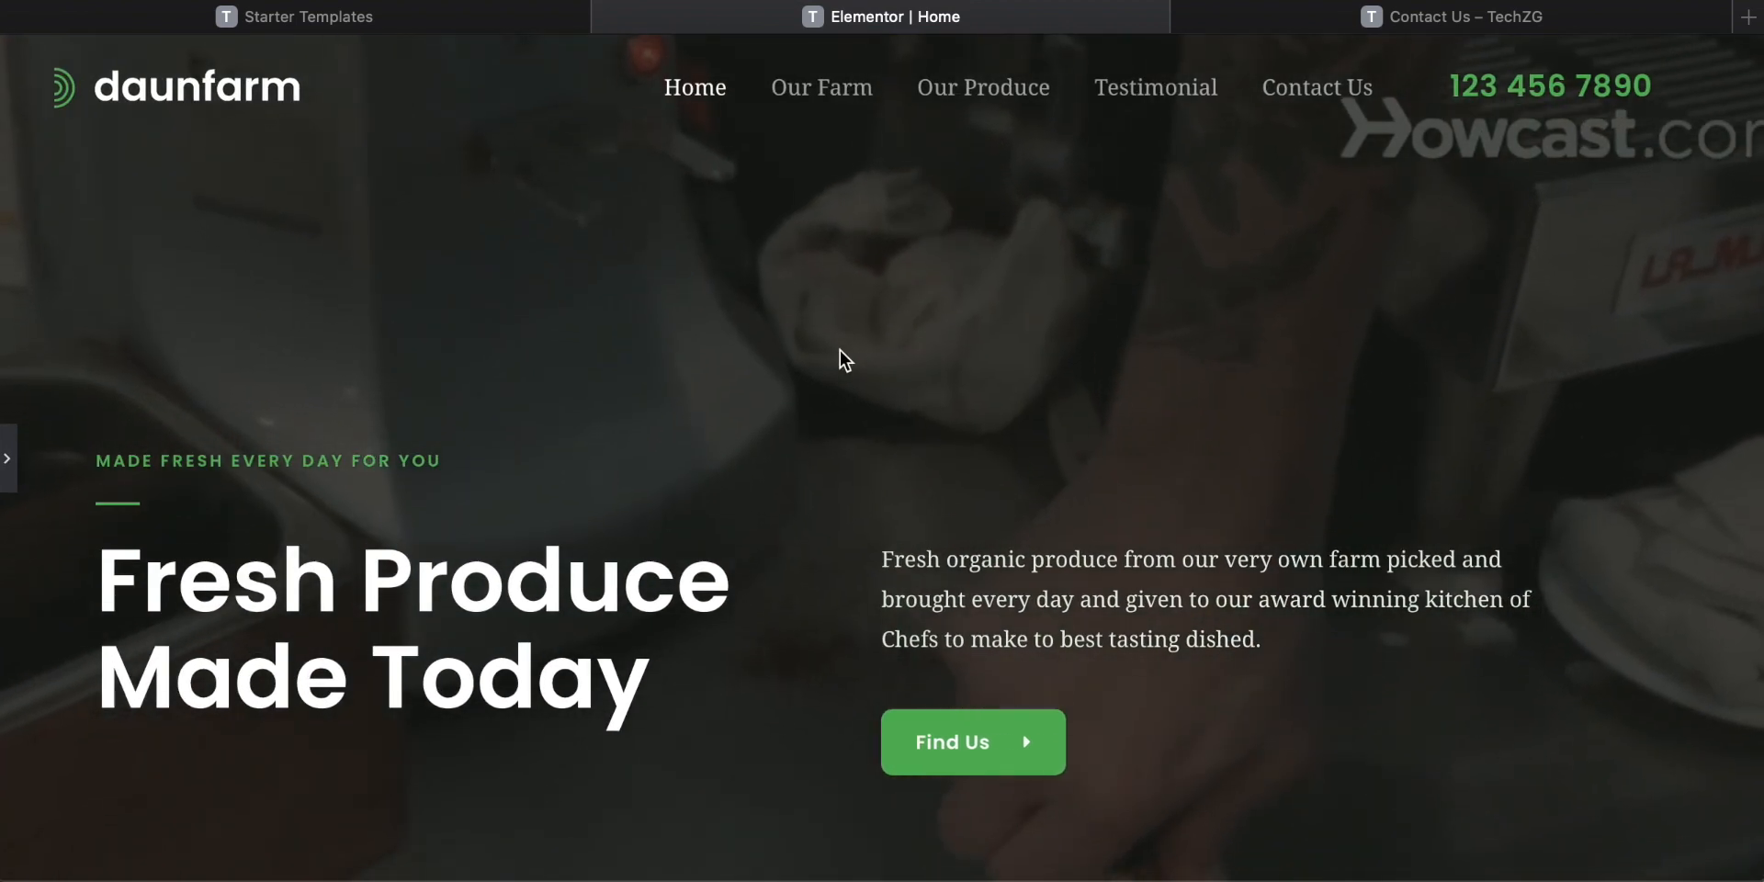
{"action": "scroll", "coordinate": [839, 358], "scroll_direction": "down", "scroll_amount": 3}
{"action": "scroll", "coordinate": [840, 351], "scroll_direction": "up", "scroll_amount": 3}
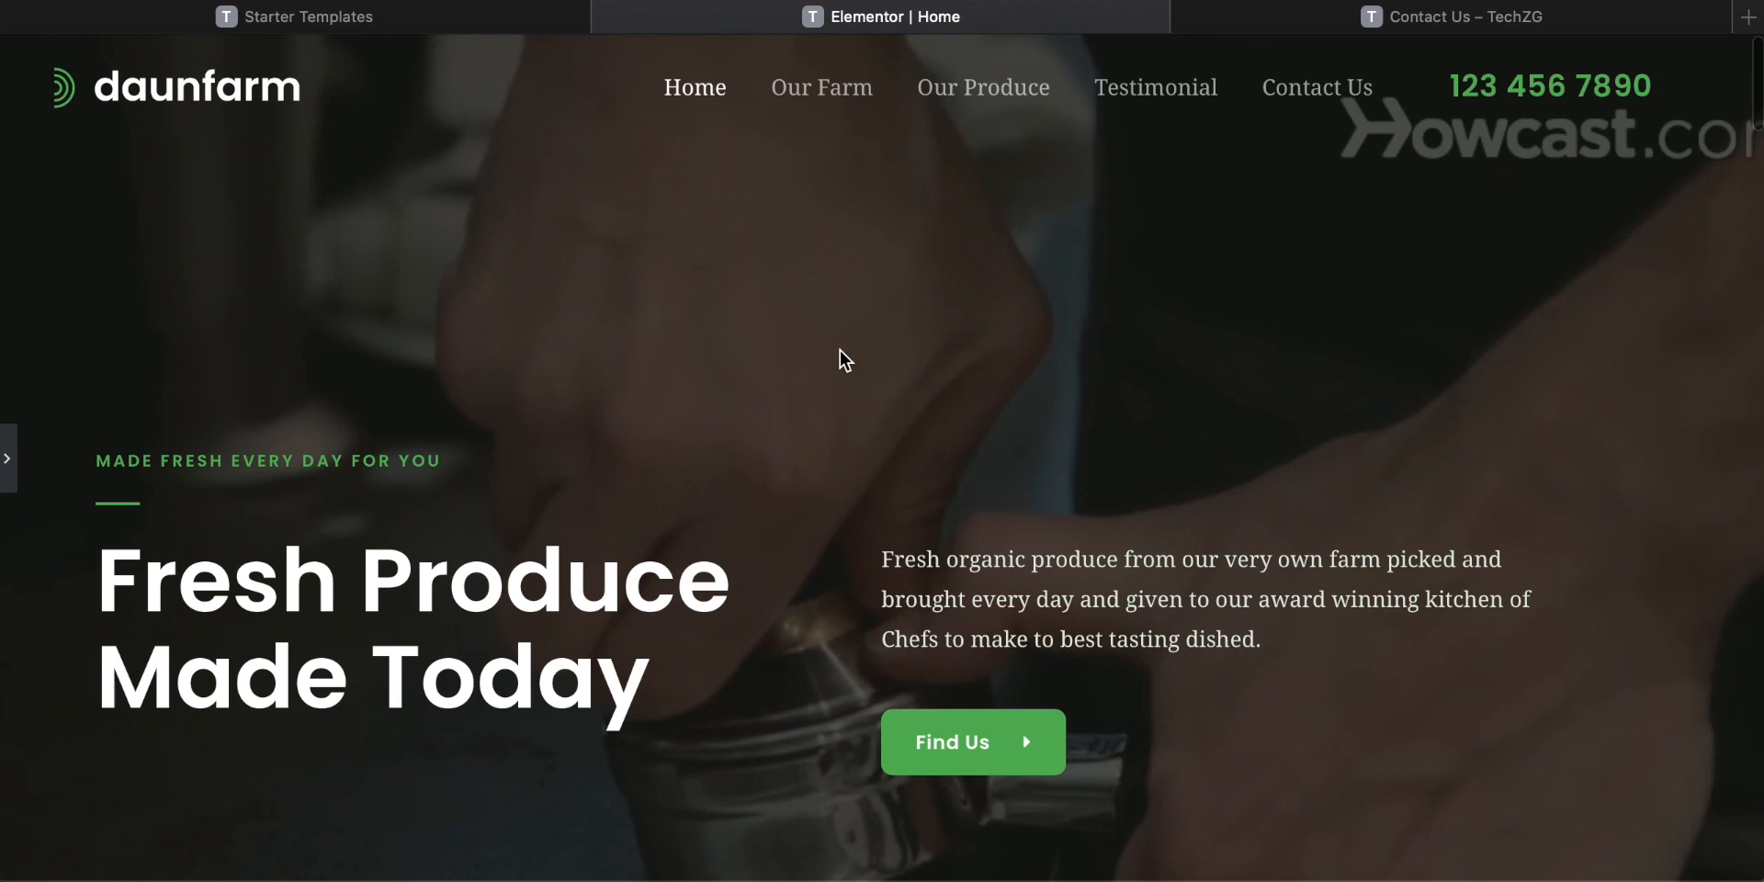
{"action": "scroll", "coordinate": [840, 351], "scroll_direction": "down", "scroll_amount": 2}
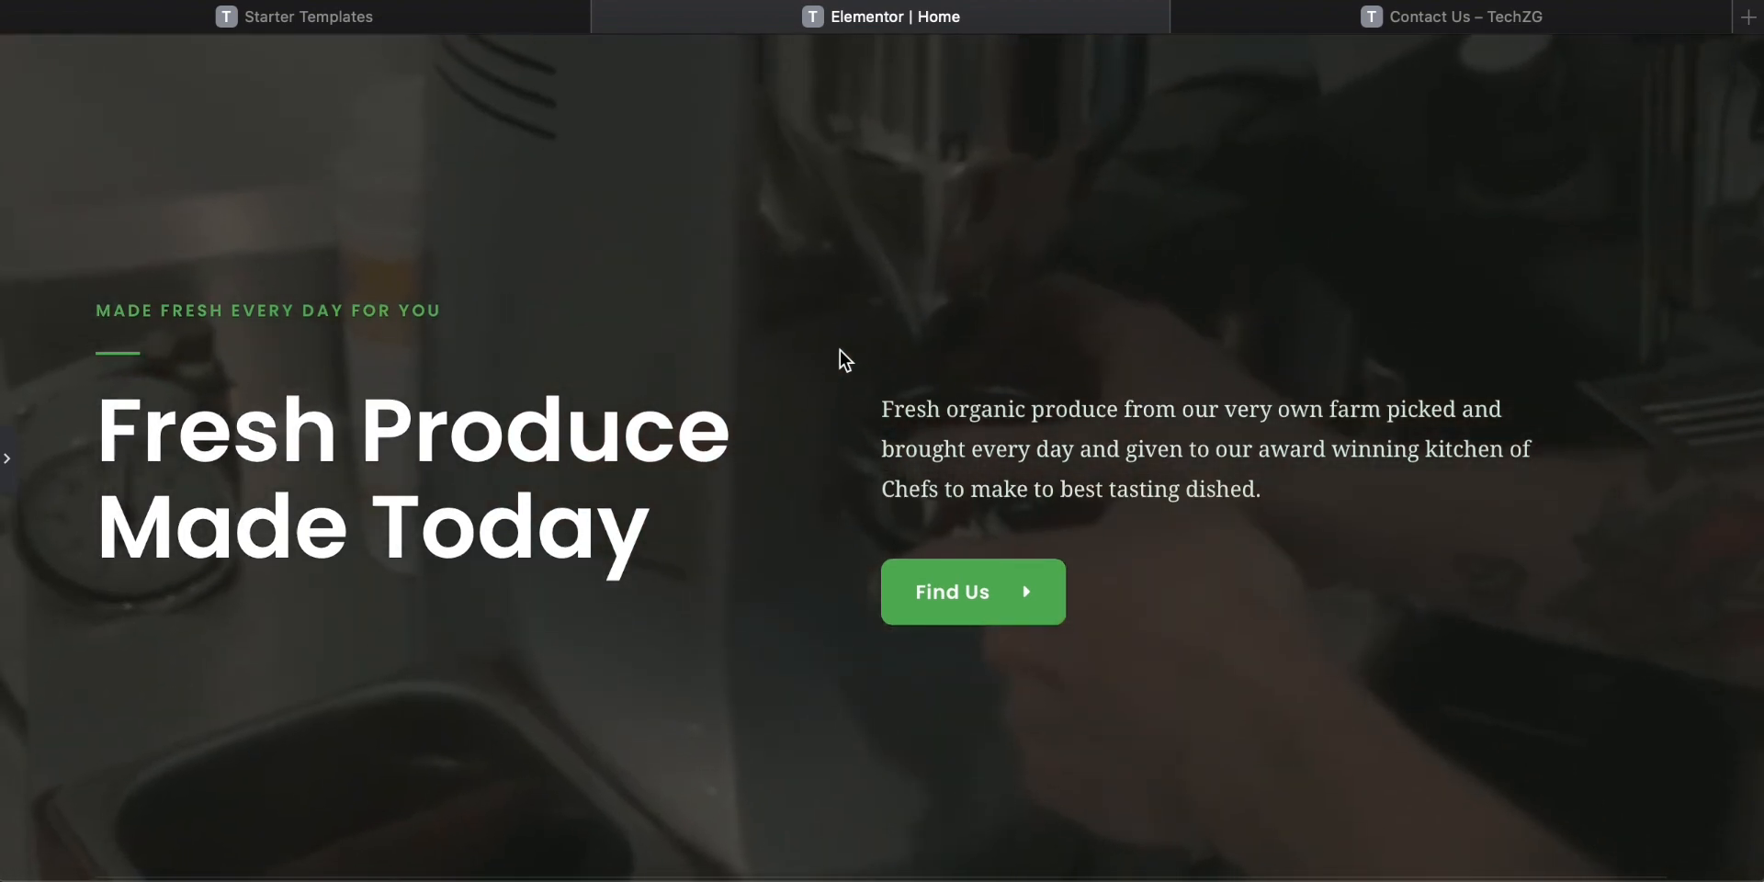
{"action": "scroll", "coordinate": [839, 350], "scroll_direction": "up", "scroll_amount": 2}
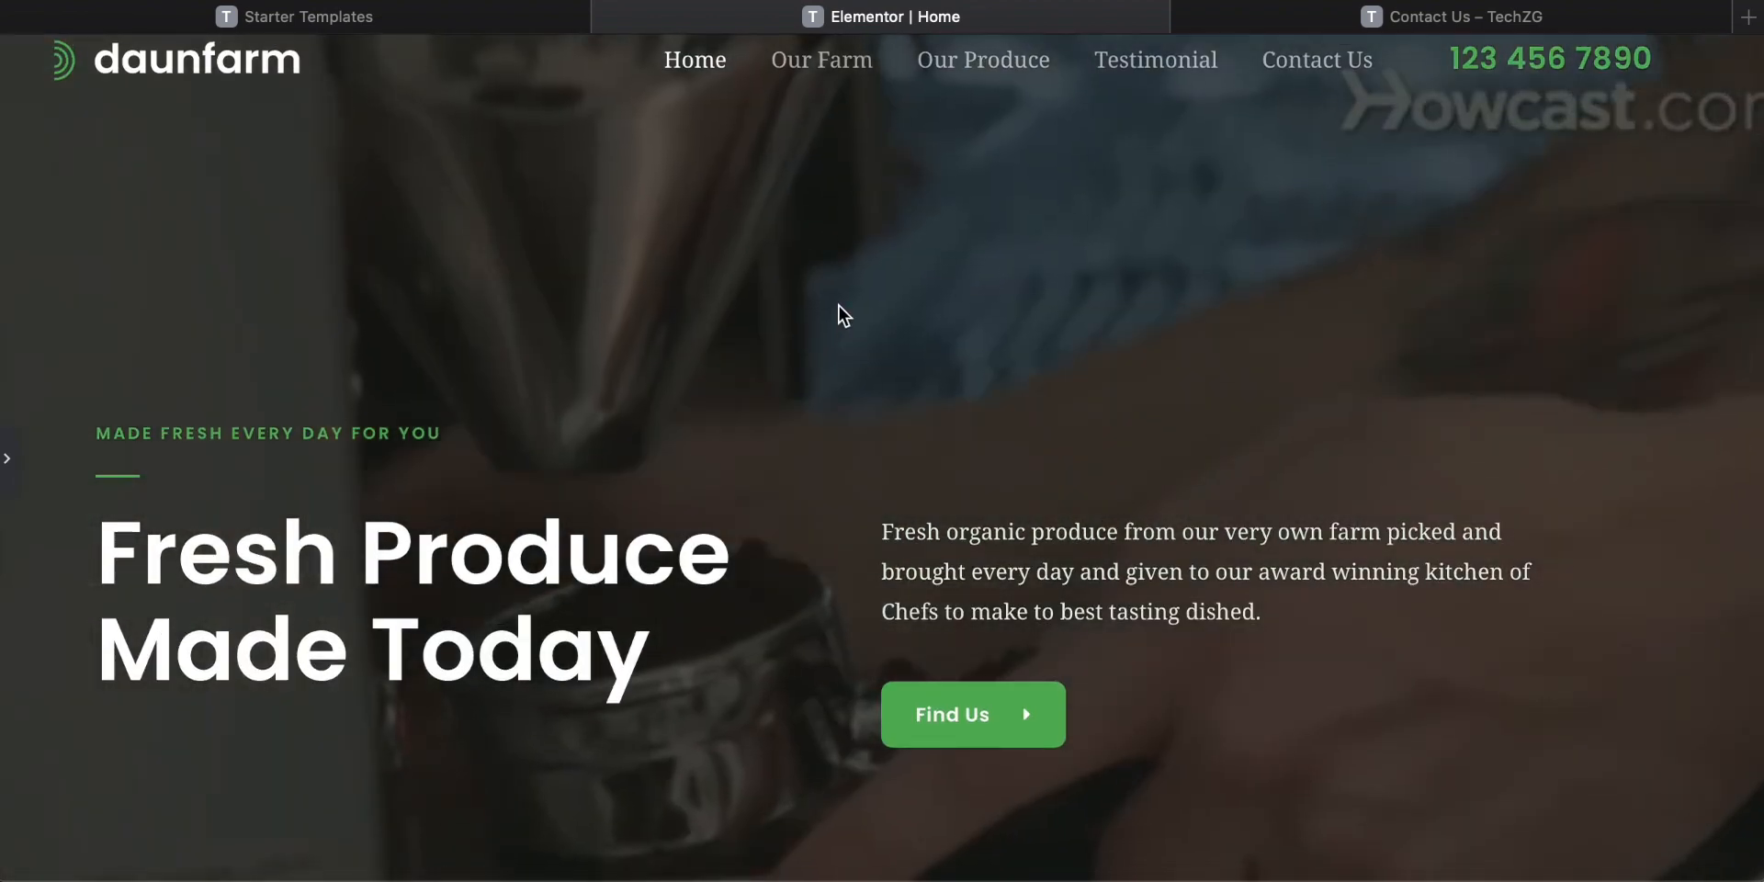
{"action": "scroll", "coordinate": [842, 315], "scroll_direction": "down", "scroll_amount": 3}
{"action": "scroll", "coordinate": [837, 306], "scroll_direction": "up", "scroll_amount": 2}
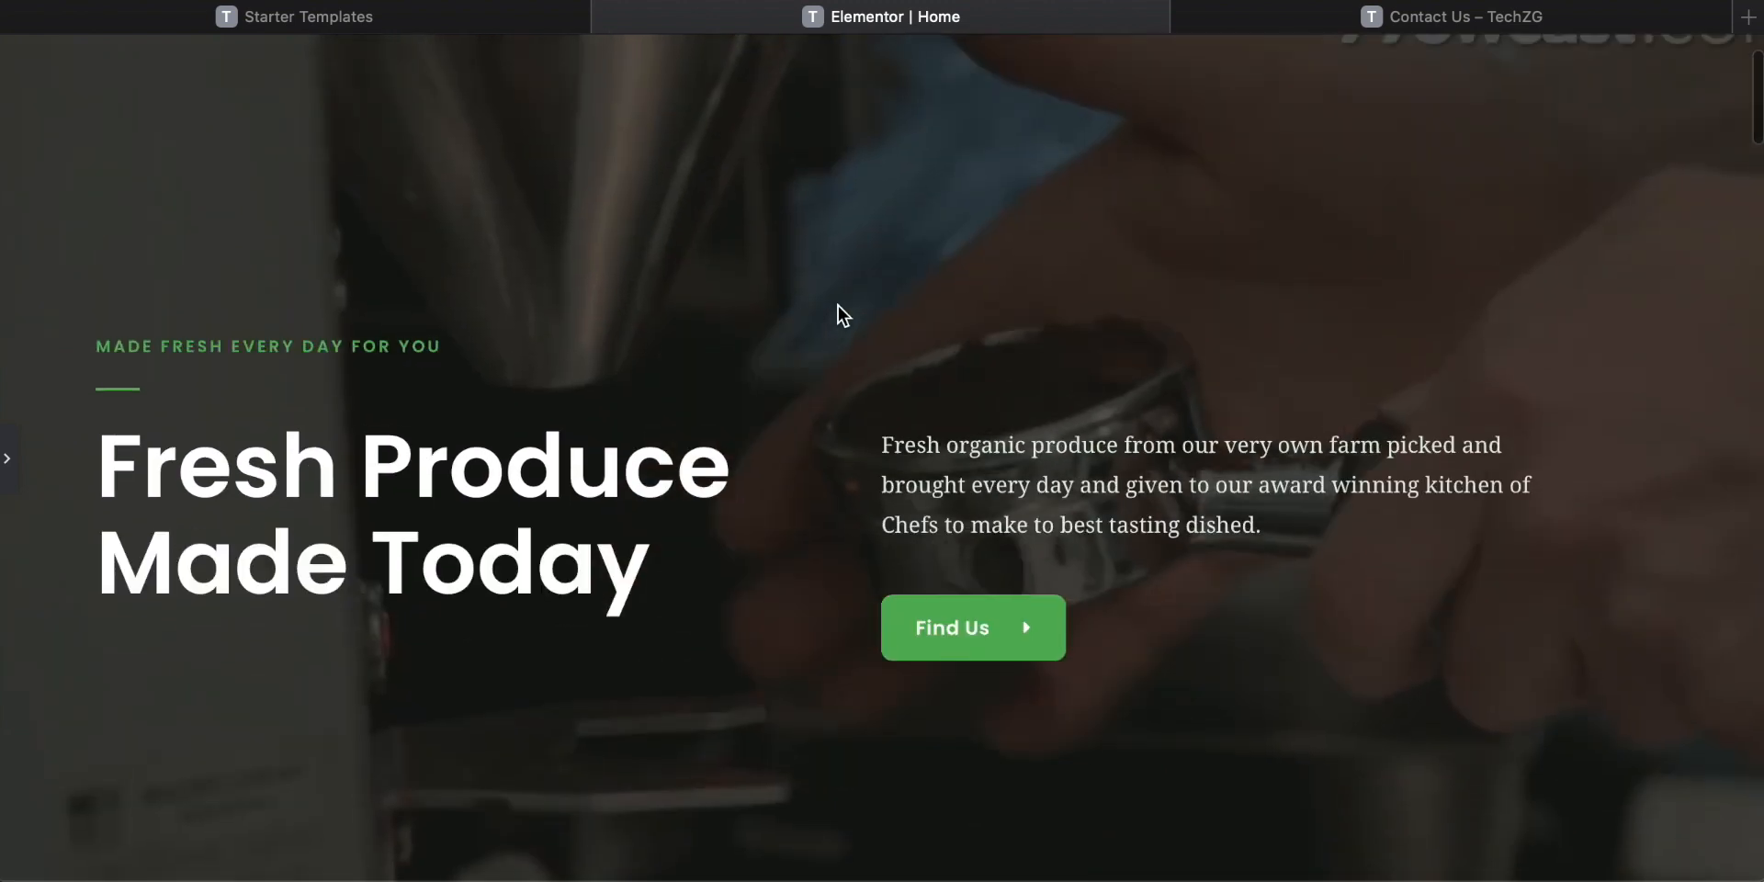
Bring back the editing panel and change the "Our Produce" heading to "Our Dishes & Drinks".
{"action": "scroll", "coordinate": [837, 306], "scroll_direction": "down", "scroll_amount": 10}
{"action": "scroll", "coordinate": [838, 305], "scroll_direction": "down", "scroll_amount": 4}
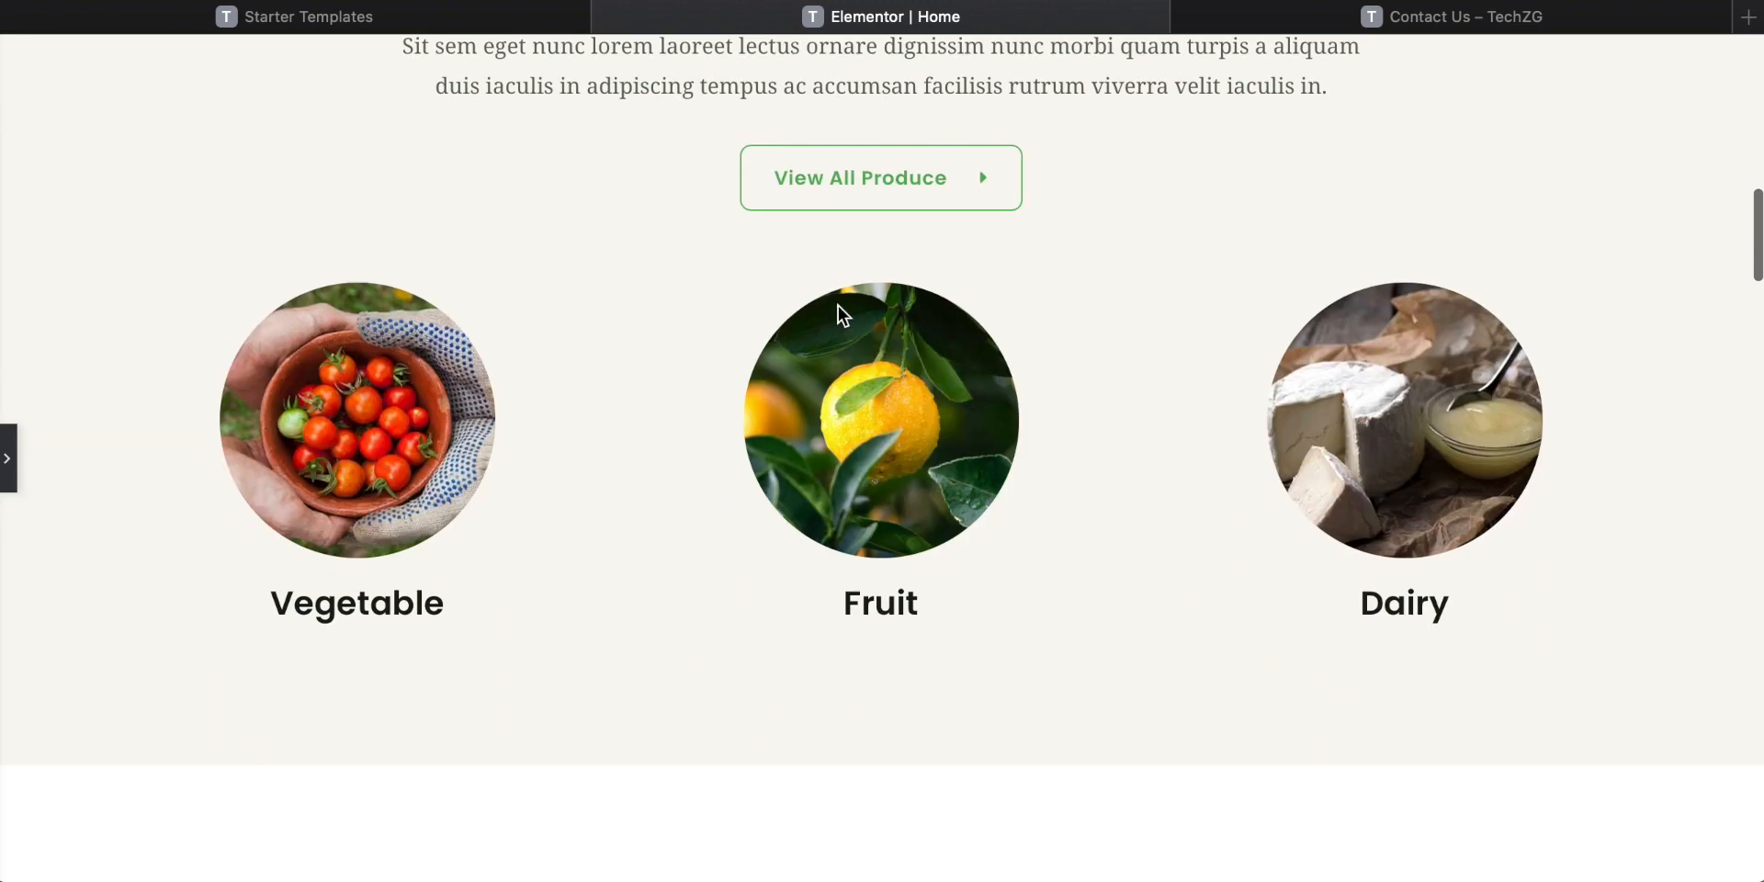
{"action": "scroll", "coordinate": [835, 315], "scroll_direction": "up", "scroll_amount": 1}
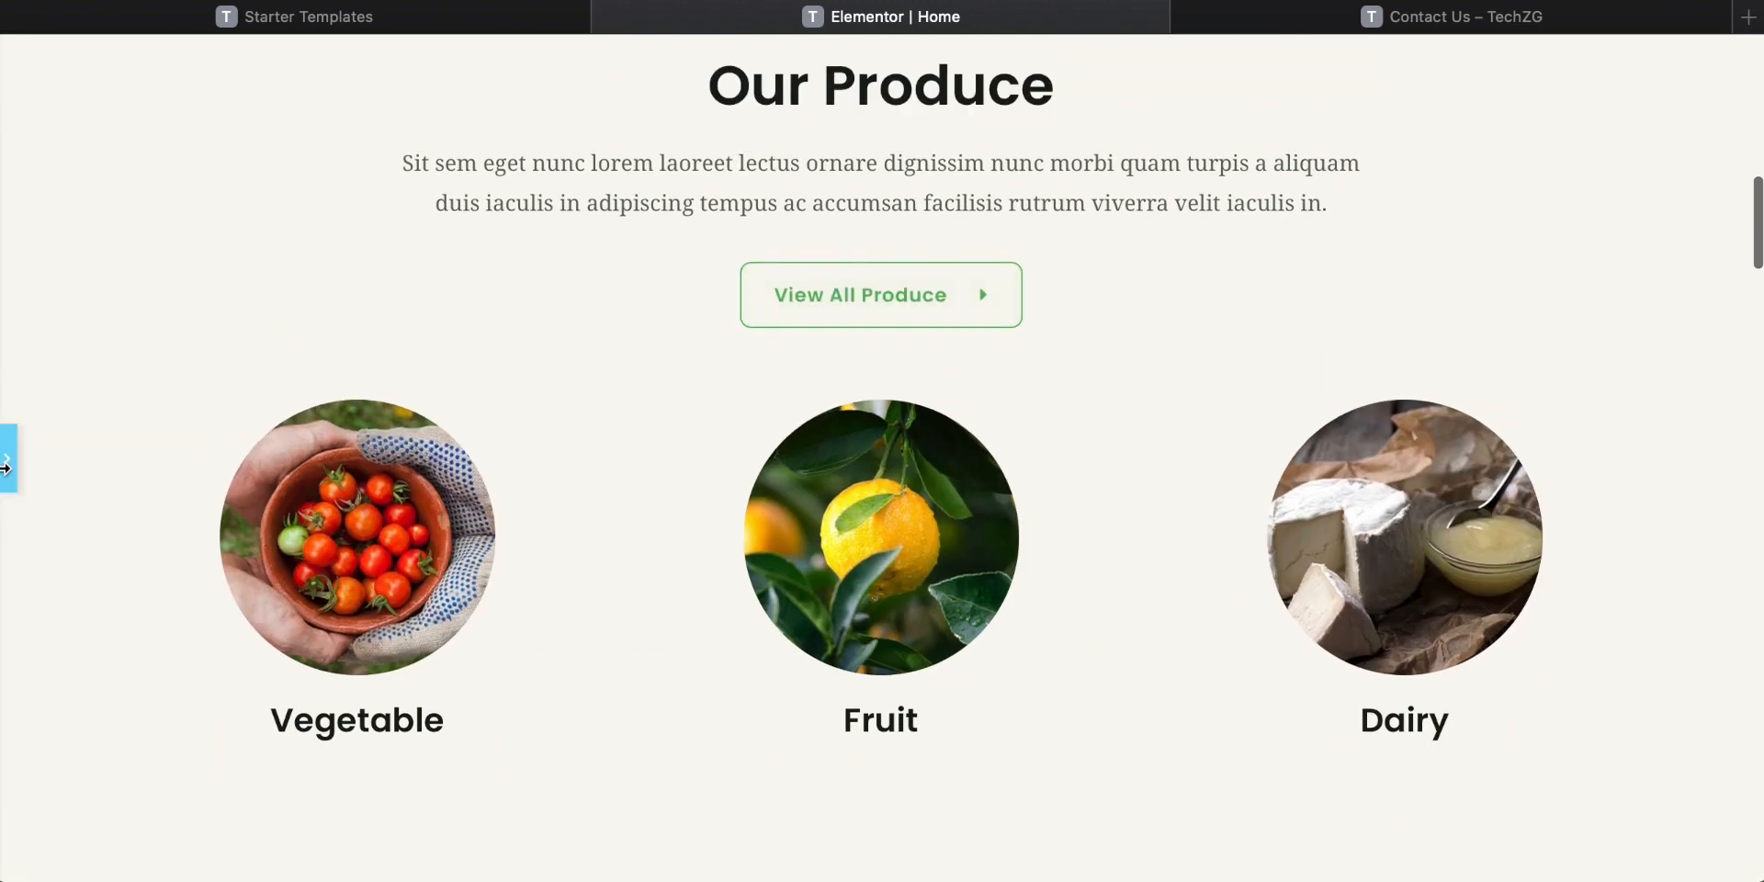
{"action": "left_click", "coordinate": [7, 457]}
{"action": "left_click", "coordinate": [1078, 96]}
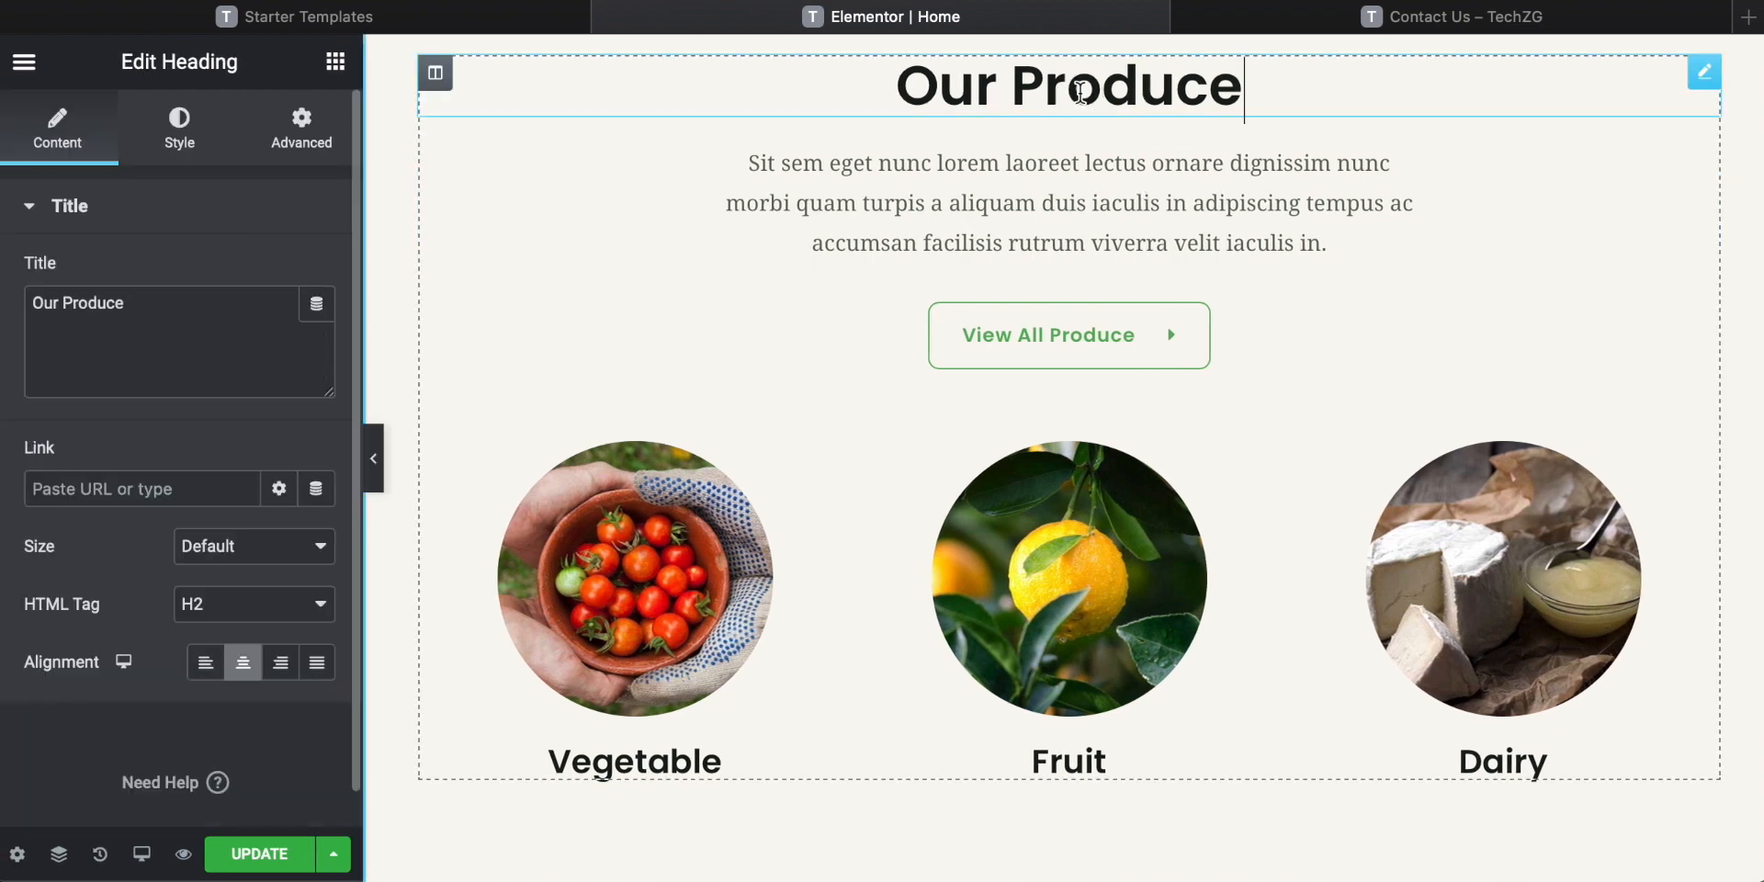
{"action": "left_click_drag", "start_coordinate": [1268, 86], "coordinate": [839, 83]}
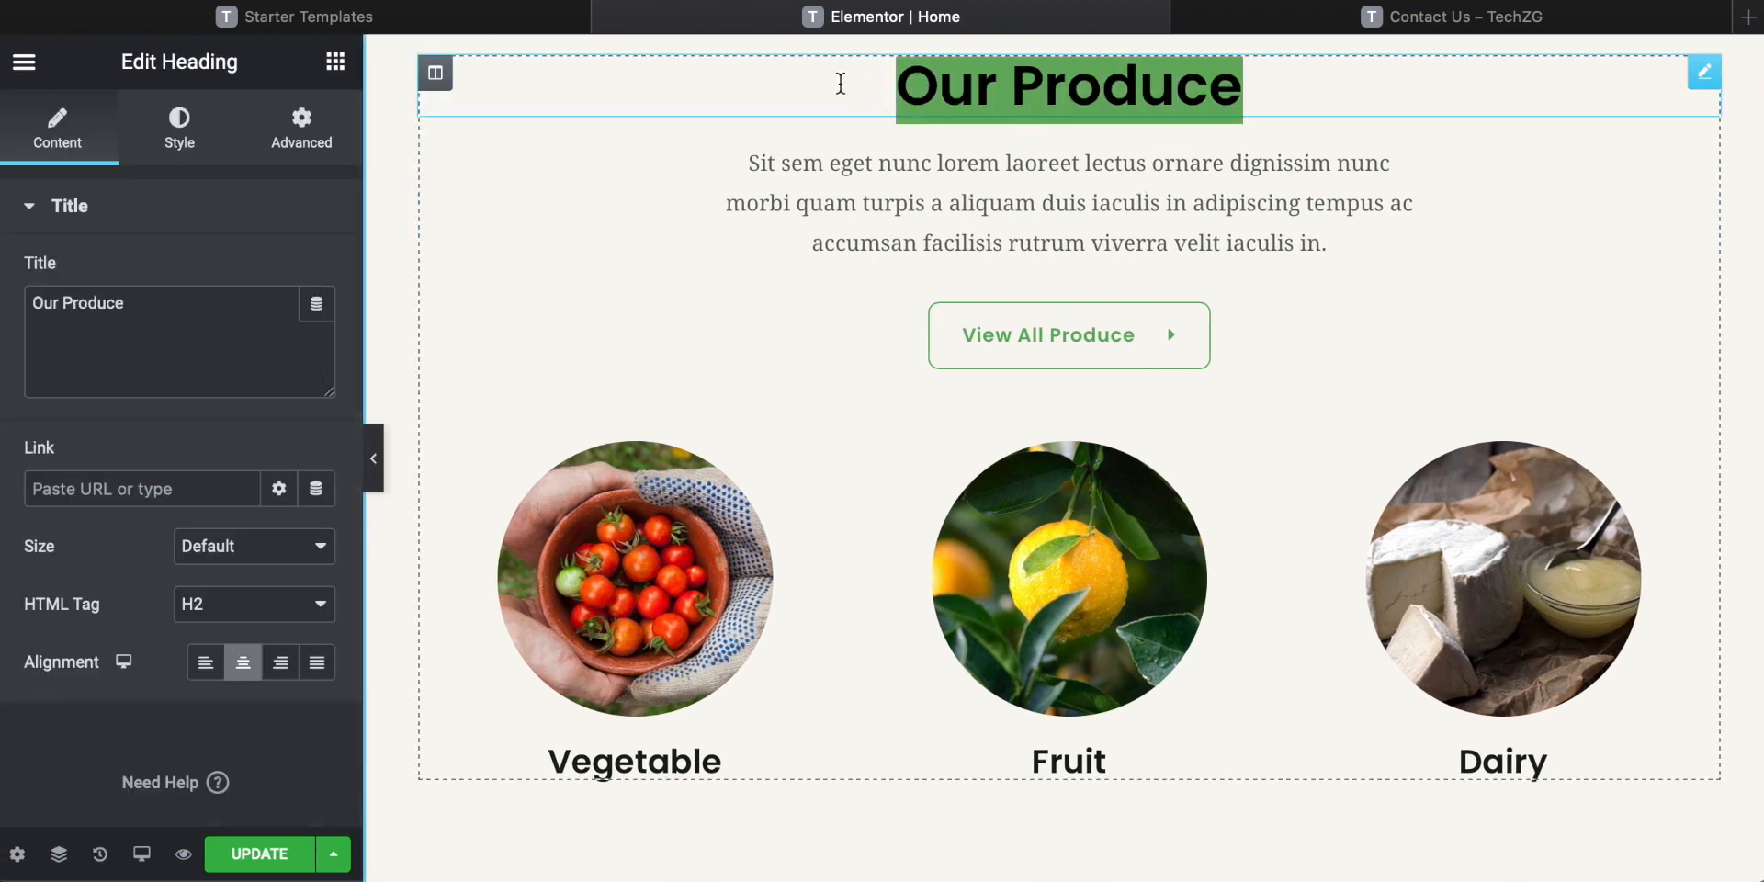
{"action": "type", "text": "Our DIsh"}
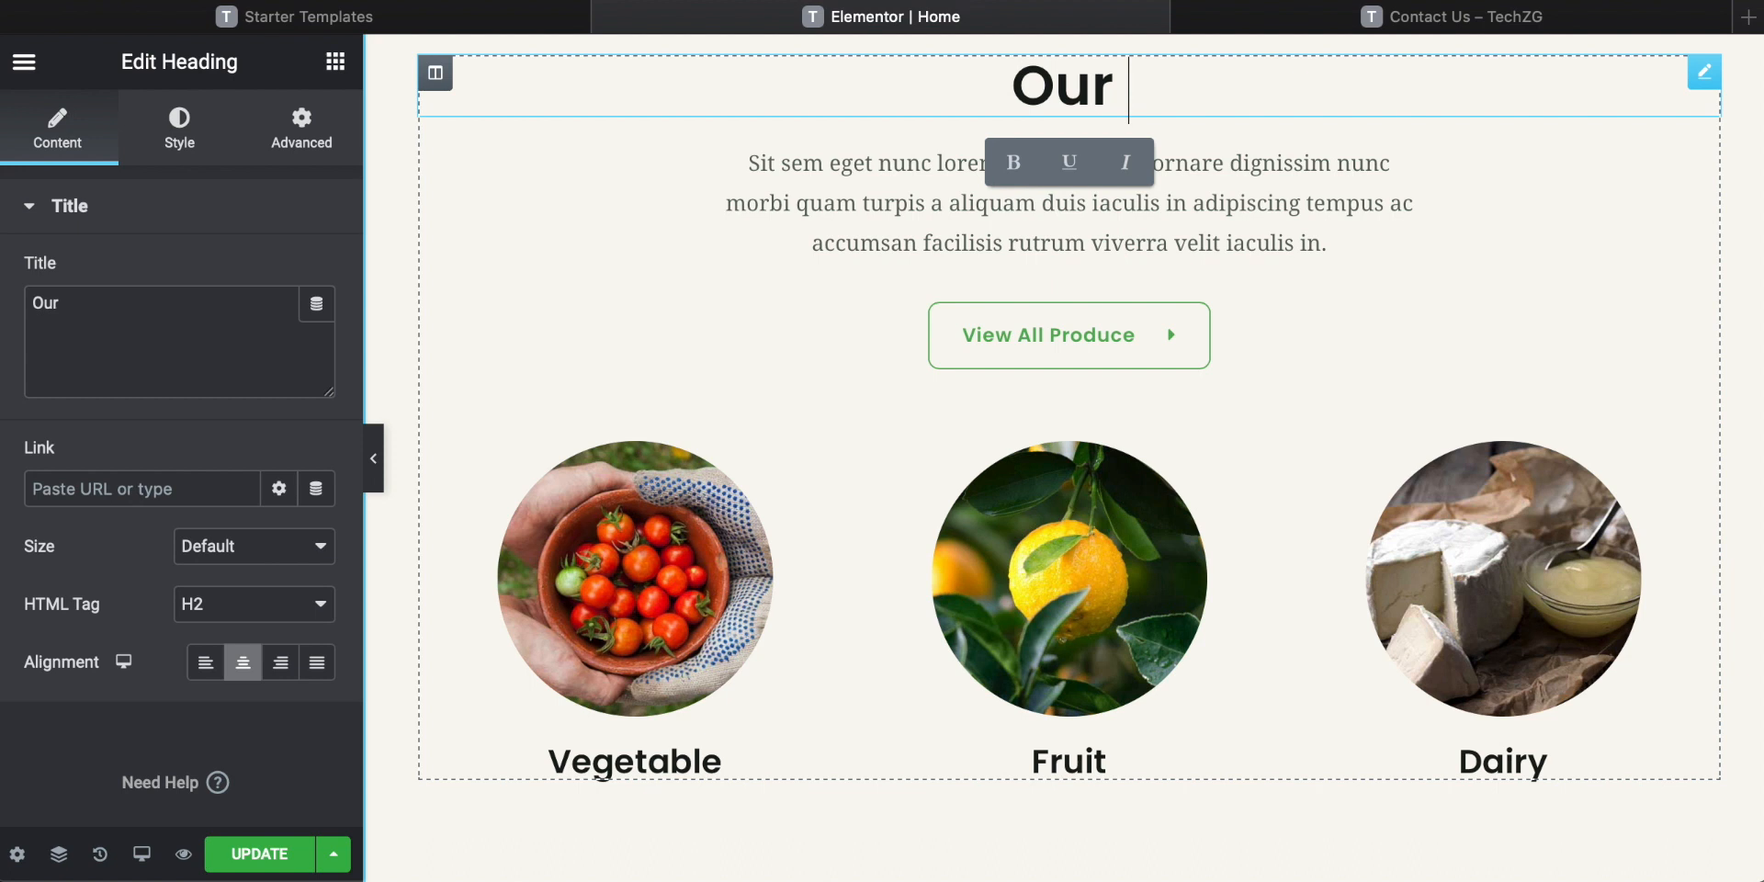
{"action": "key", "text": "BackSpace"}
{"action": "key", "text": "BackSpace"}
{"action": "key", "text": "BackSpace"}
{"action": "type", "text": "ishes & Drinks"}
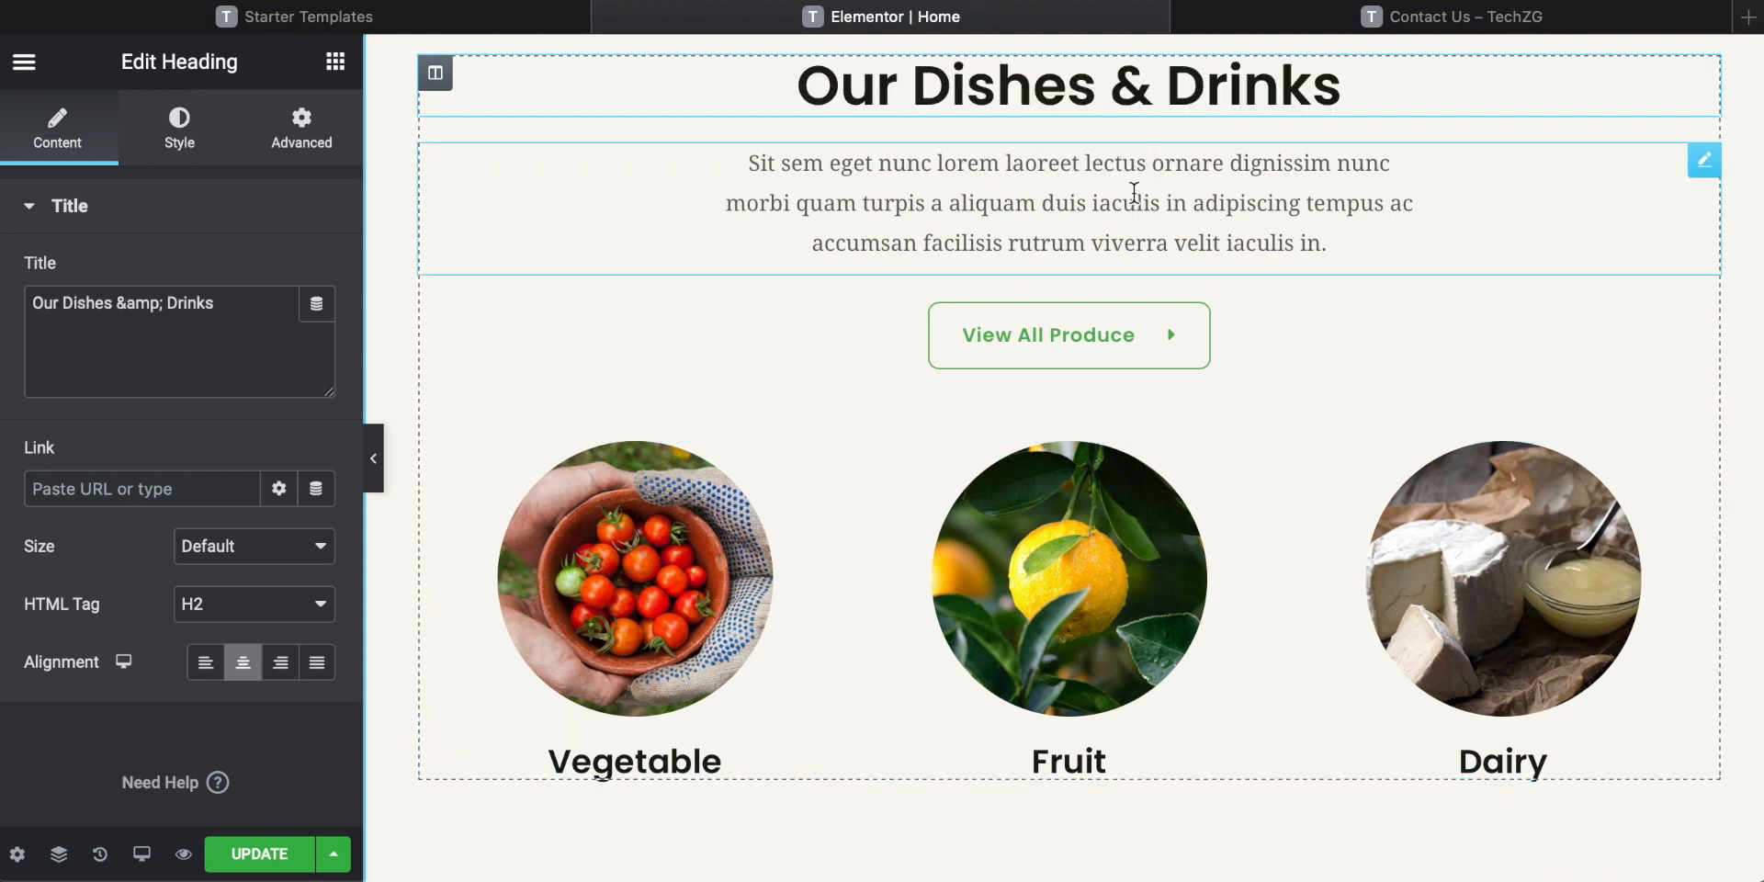
Replace the paragraph under the "Our Dishes & Drinks" heading with "Evertyig is made fresh on site by our award winning Chefs".
{"action": "left_click", "coordinate": [1328, 243]}
{"action": "double_click", "coordinate": [238, 596]}
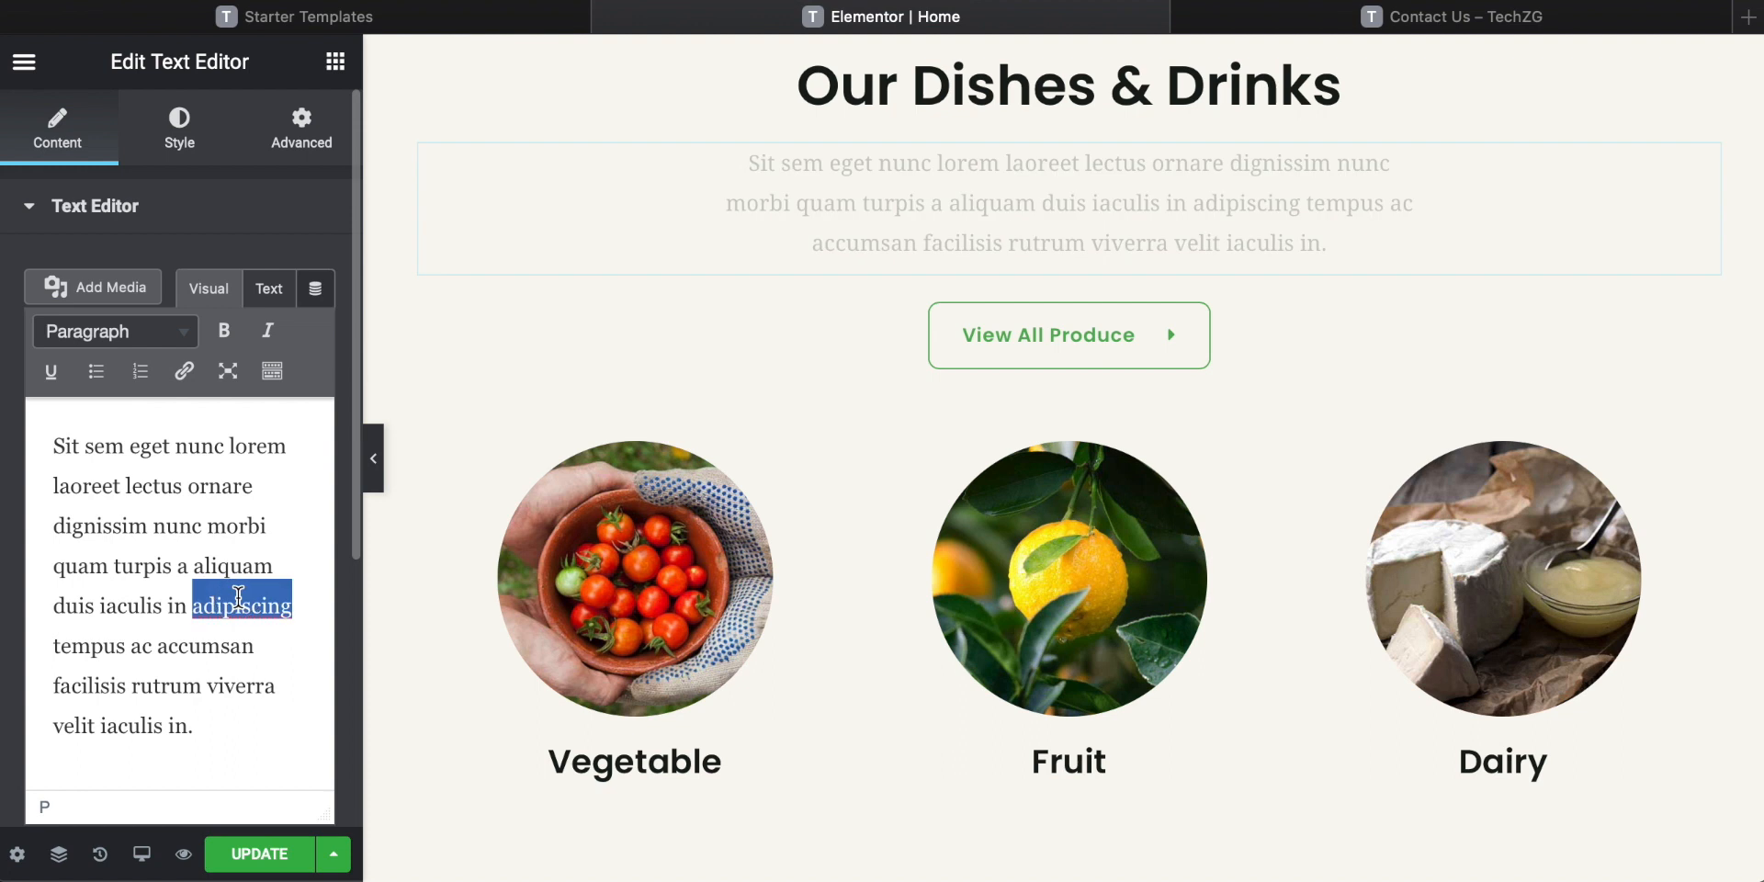
{"action": "key", "text": "ctrl+a"}
{"action": "type", "text": "Evertyig is made fresh on site by our award"}
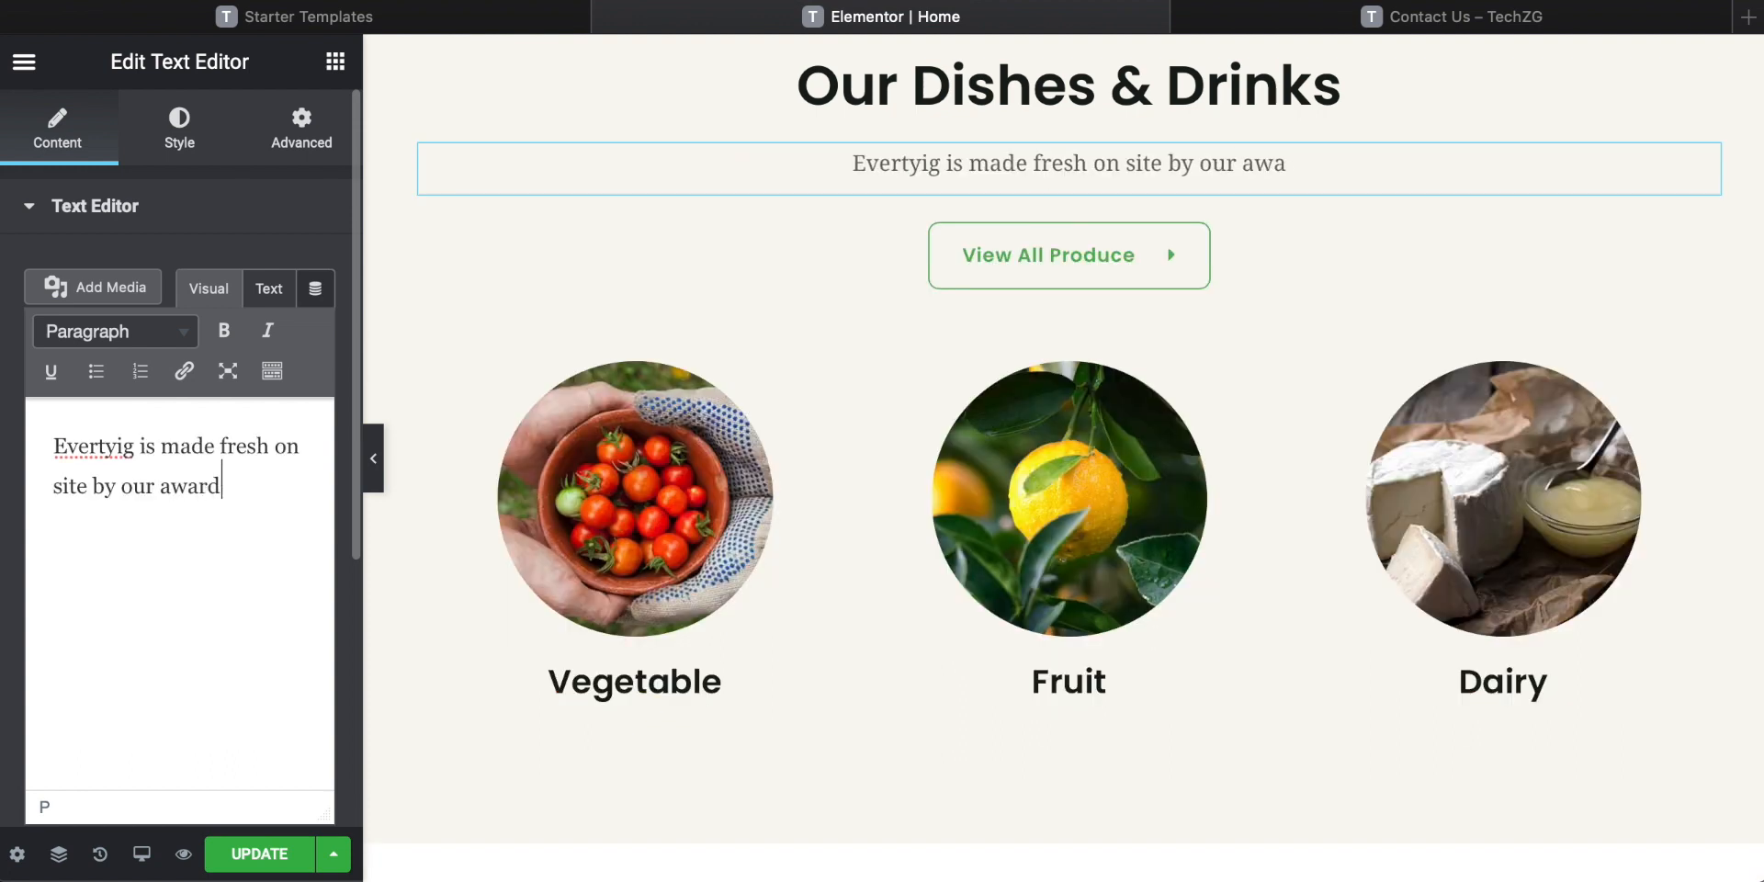
{"action": "type", "text": " winning Chefs"}
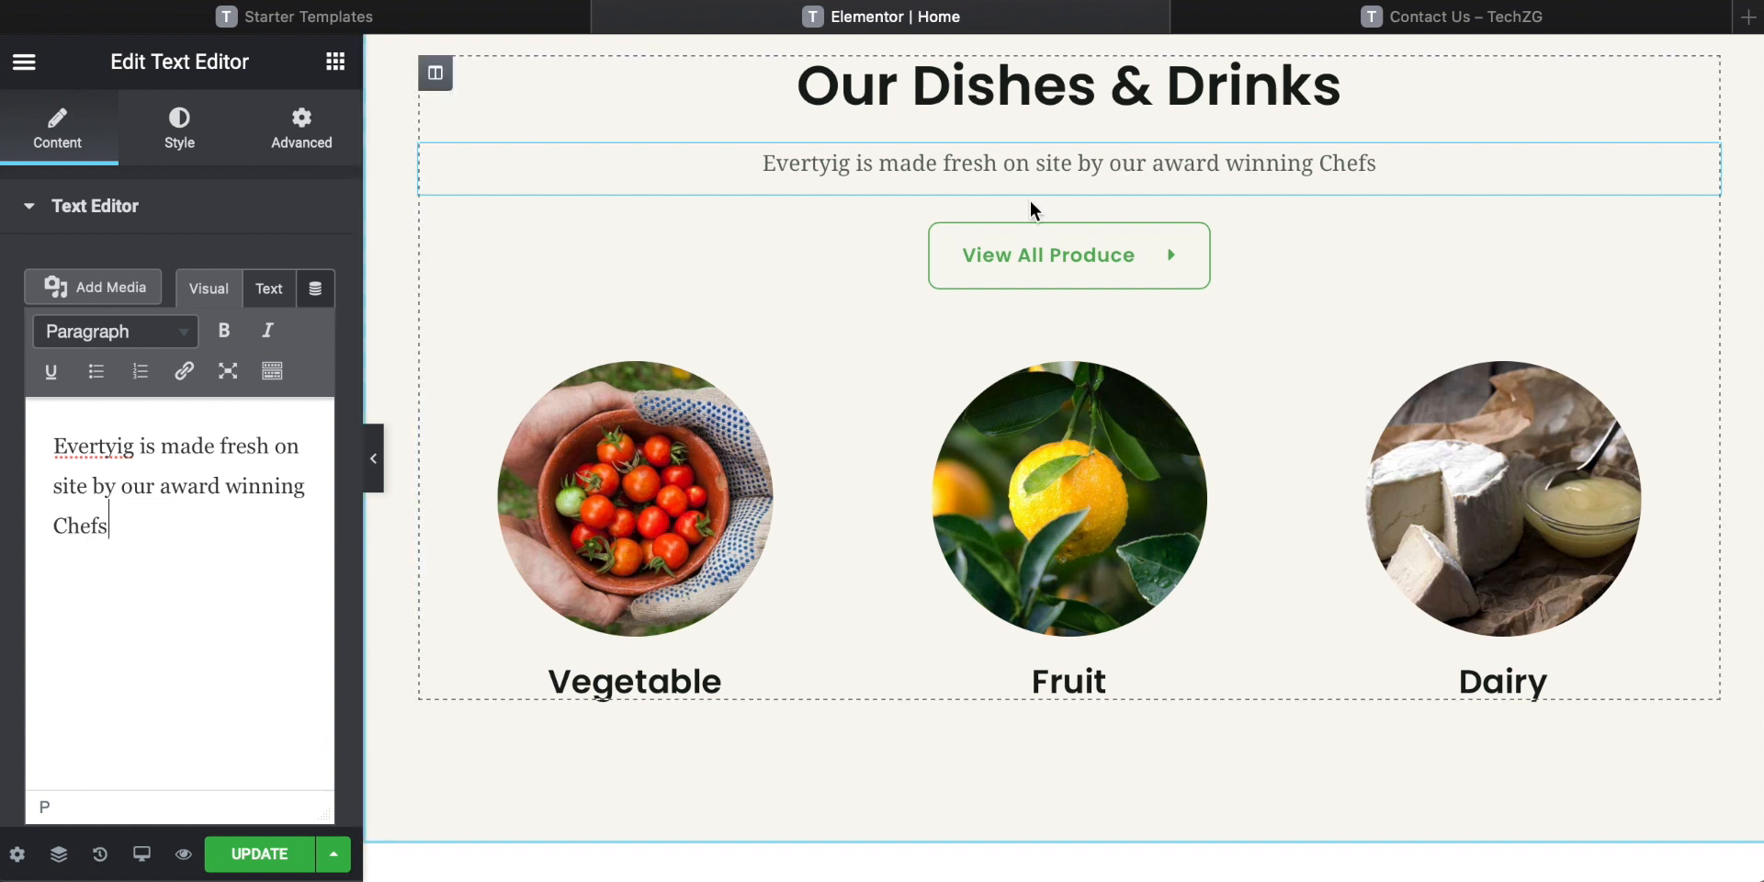
Change the "View All Produce" button's text to "Our Menu".
{"action": "left_click", "coordinate": [1056, 254]}
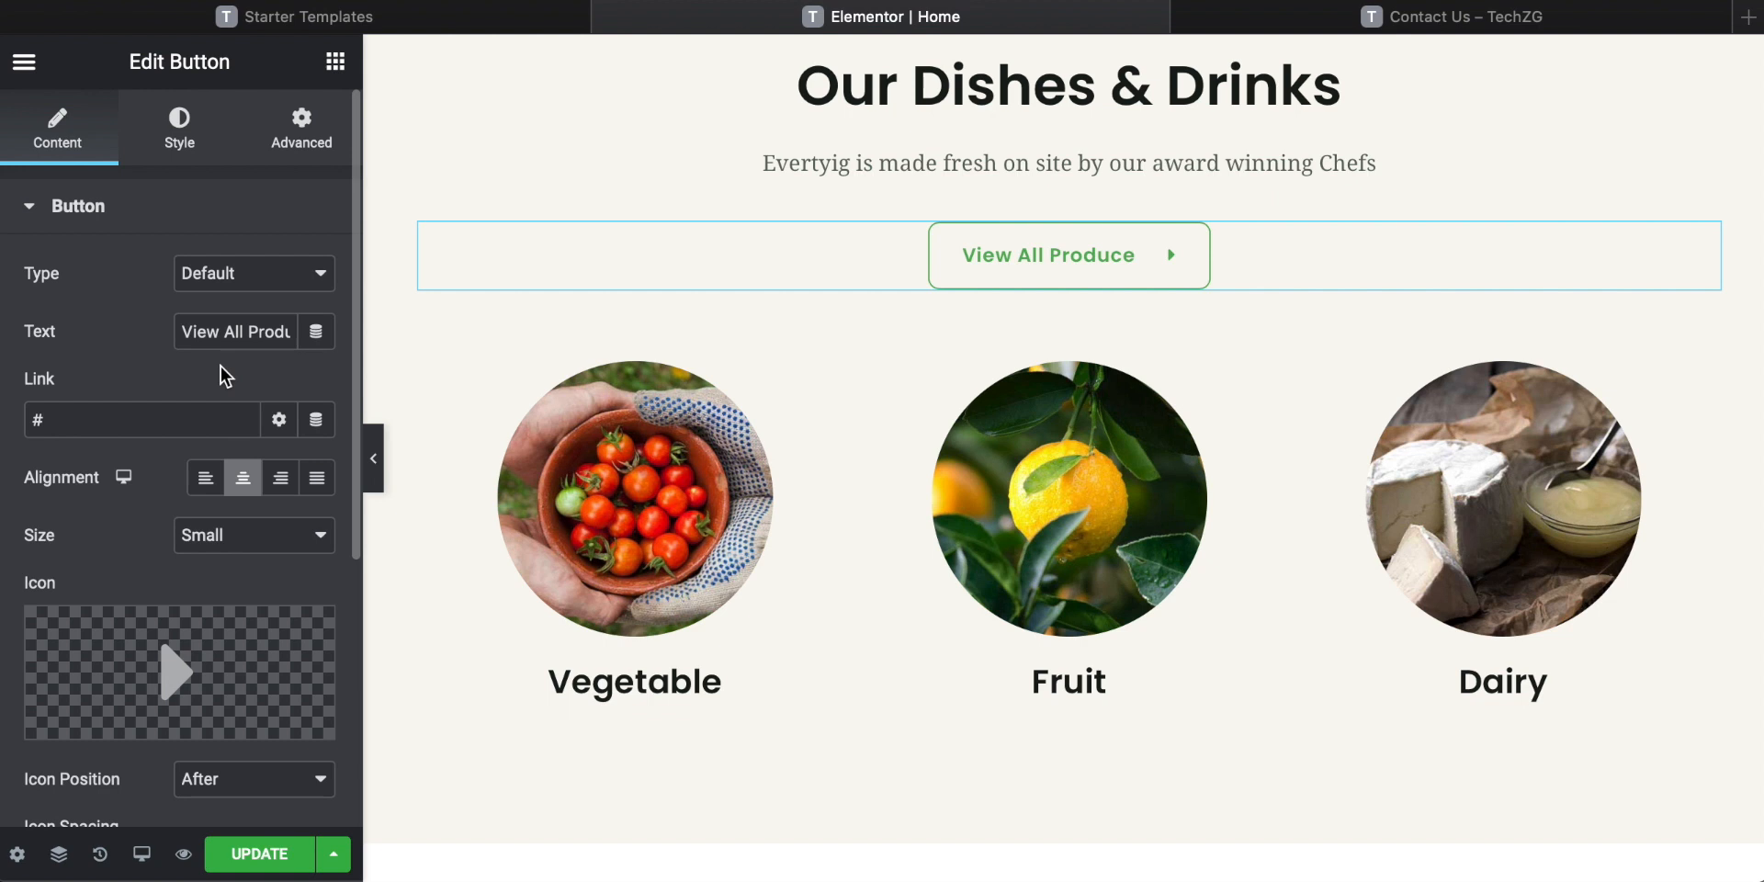
{"action": "left_click", "coordinate": [109, 419]}
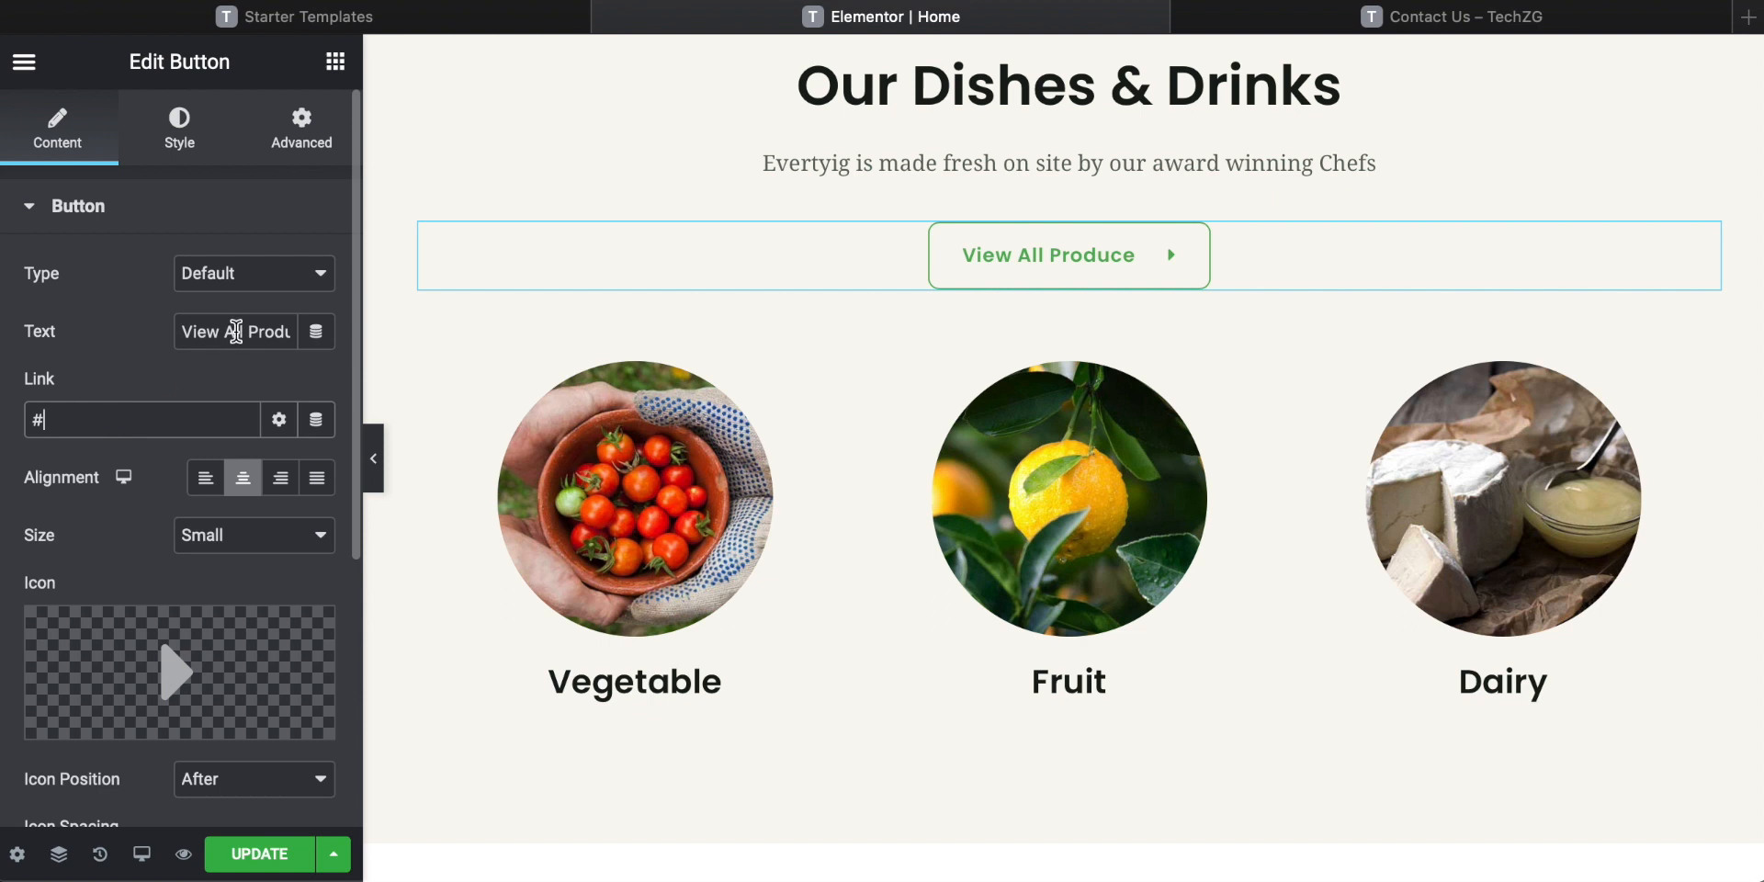
{"action": "left_click", "coordinate": [262, 331]}
{"action": "key", "text": "BackSpace"}
{"action": "key", "text": "Delete"}
{"action": "key", "text": "Delete"}
{"action": "key", "text": "Delete"}
{"action": "key", "text": "Delete"}
{"action": "key", "text": "Delete"}
{"action": "key", "text": "BackSpace"}
{"action": "key", "text": "BackSpace"}
{"action": "key", "text": "BackSpace"}
{"action": "key", "text": "BackSpace"}
{"action": "key", "text": "BackSpace"}
{"action": "key", "text": "BackSpace"}
{"action": "type", "text": "Our Menu"}
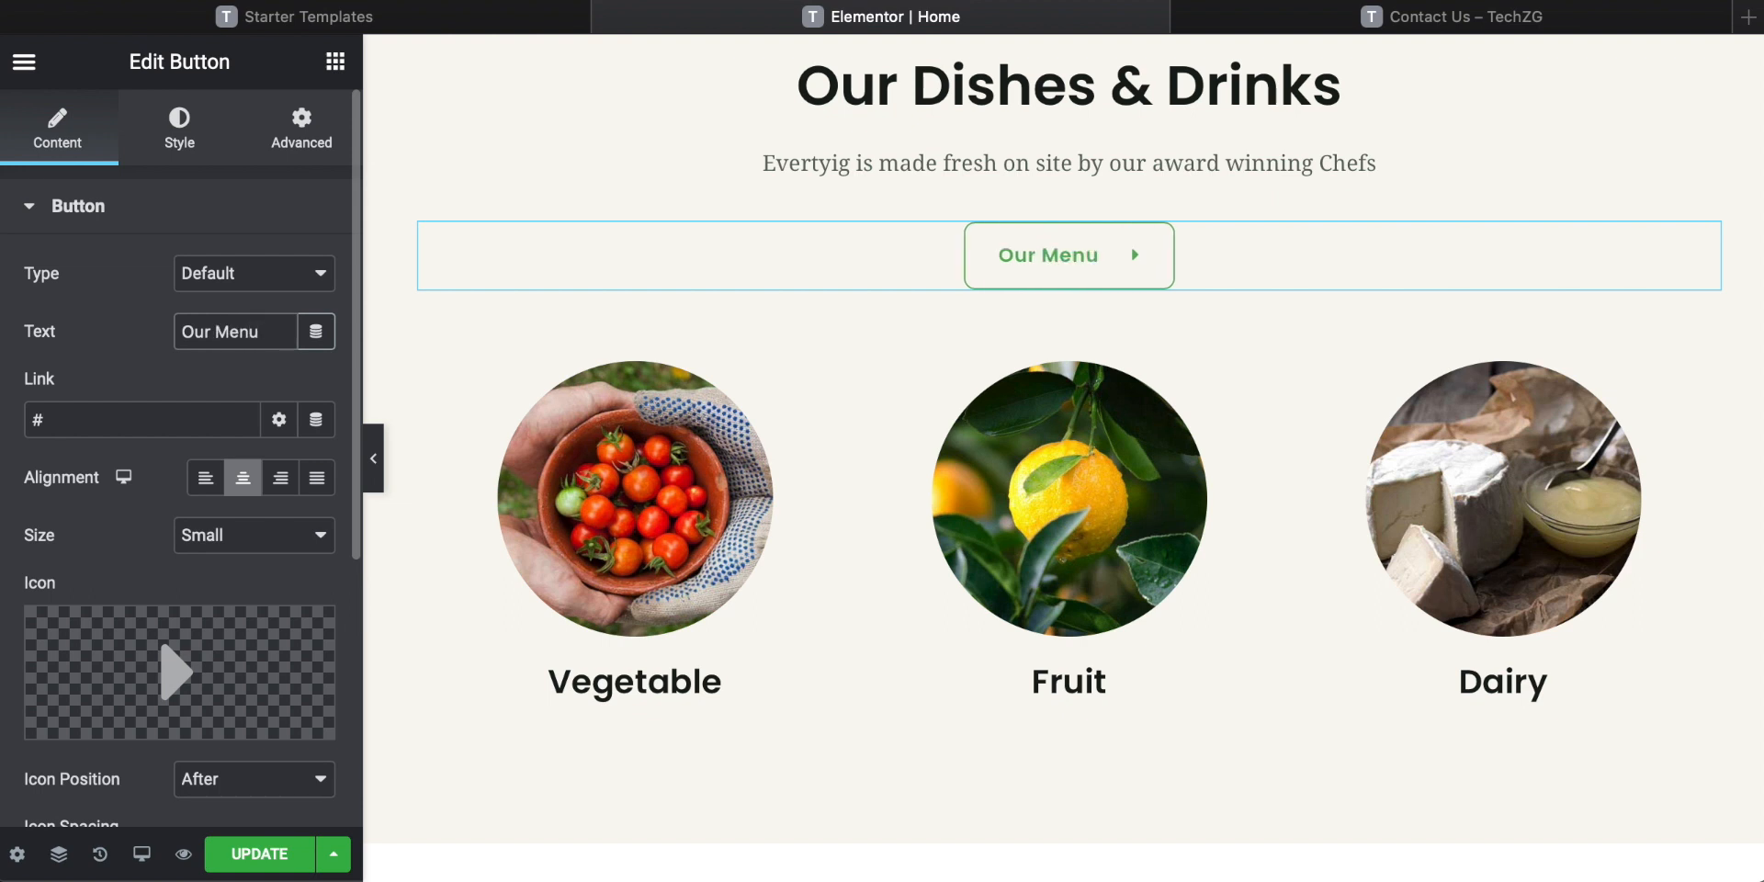
Replace the round Vegetable image by uploading pexels-daria-shevtsova-704571.jpg from the cafe folder and inserting it.
{"action": "scroll", "coordinate": [560, 390], "scroll_direction": "down", "scroll_amount": 3}
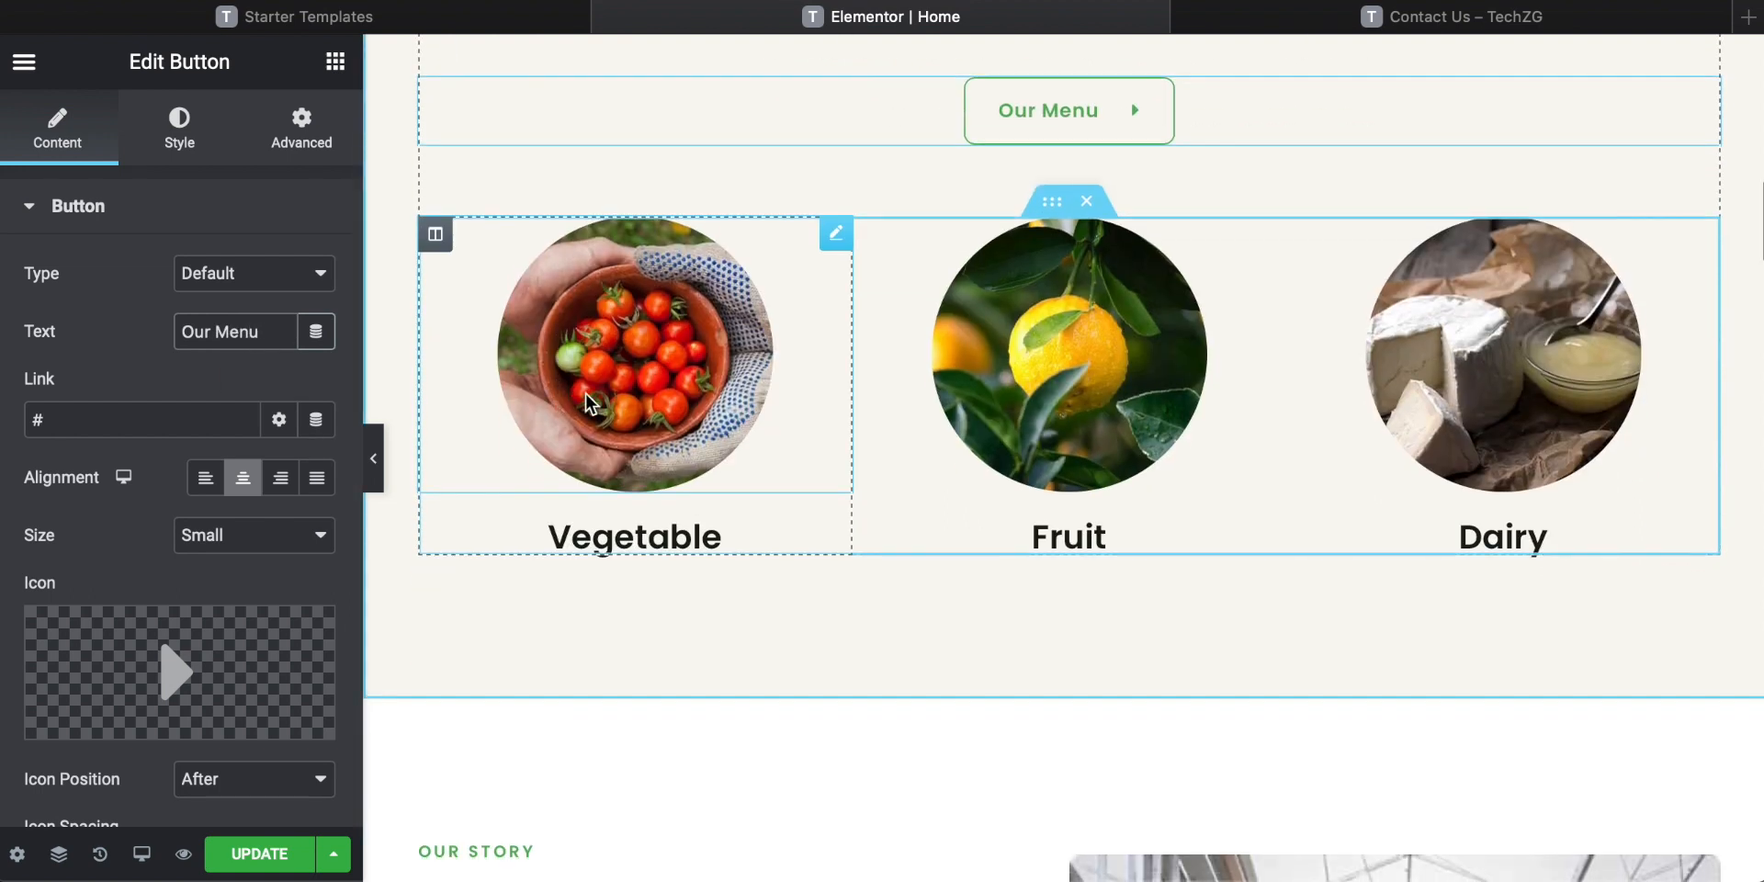
{"action": "left_click", "coordinate": [630, 341]}
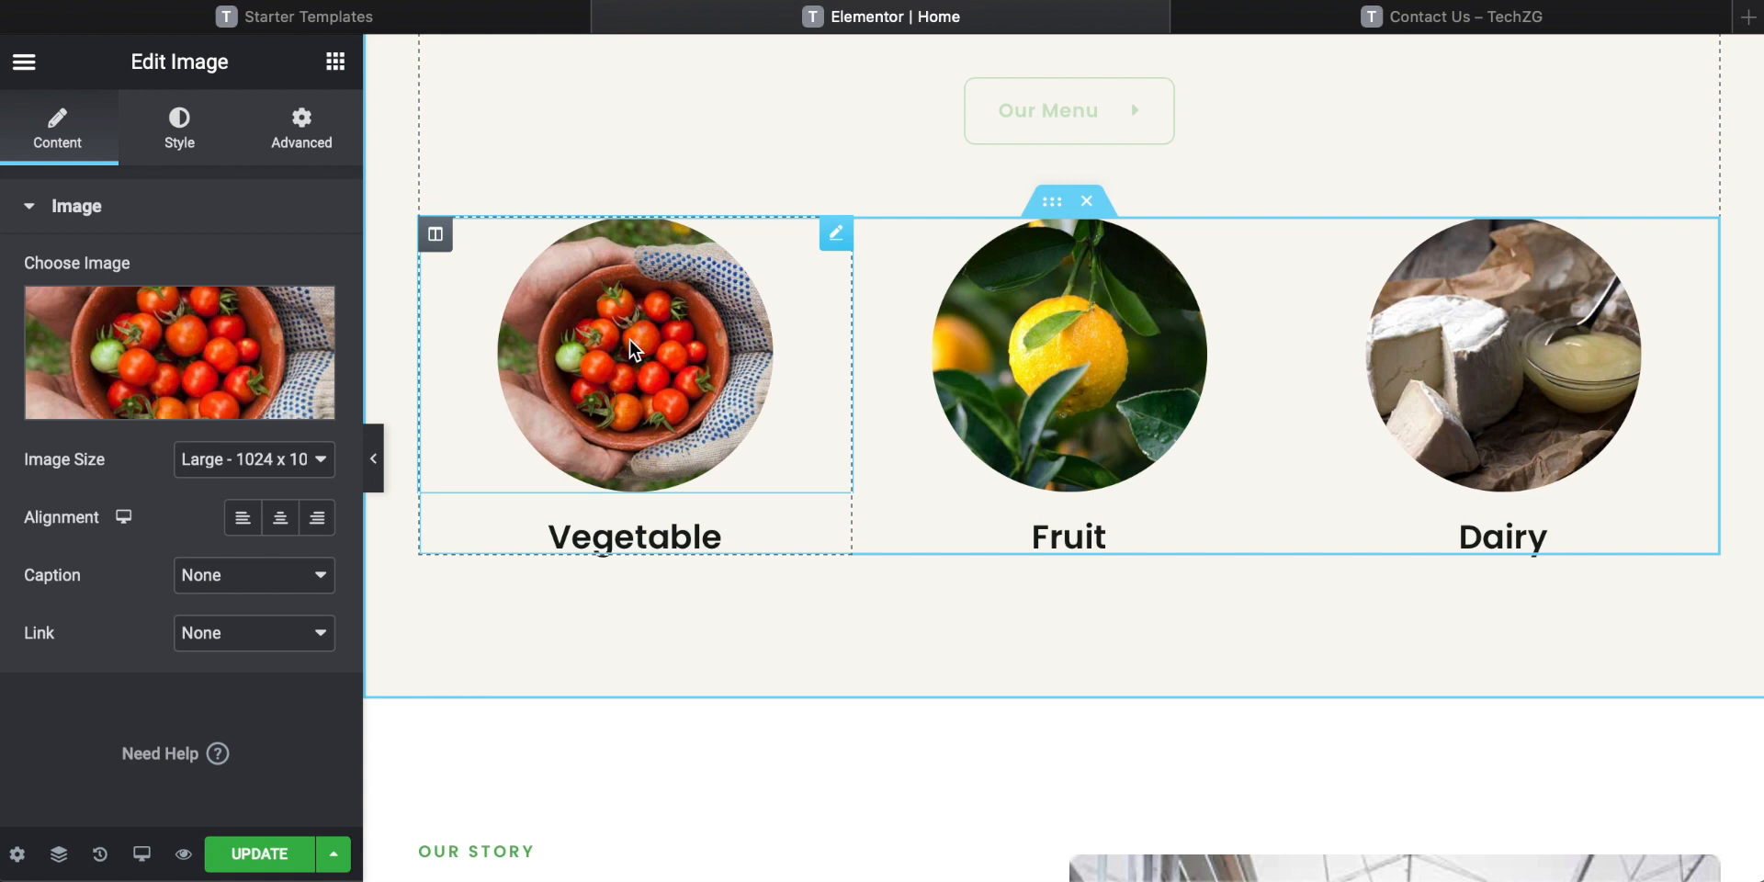
{"action": "mouse_move", "coordinate": [207, 369]}
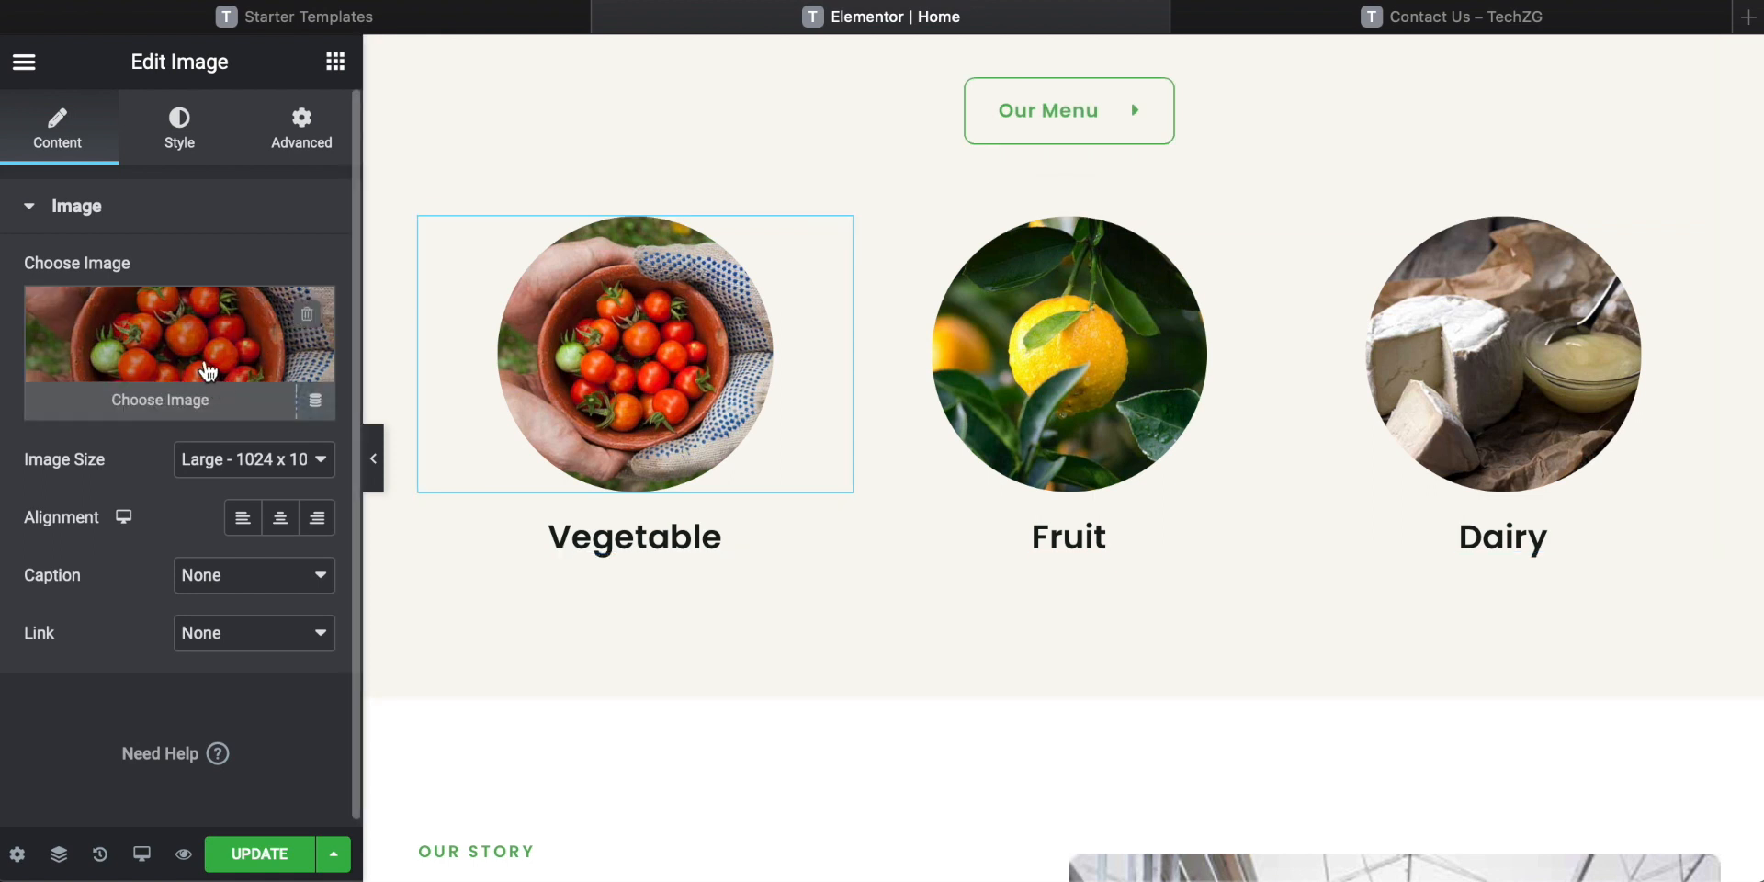
{"action": "left_click", "coordinate": [156, 404]}
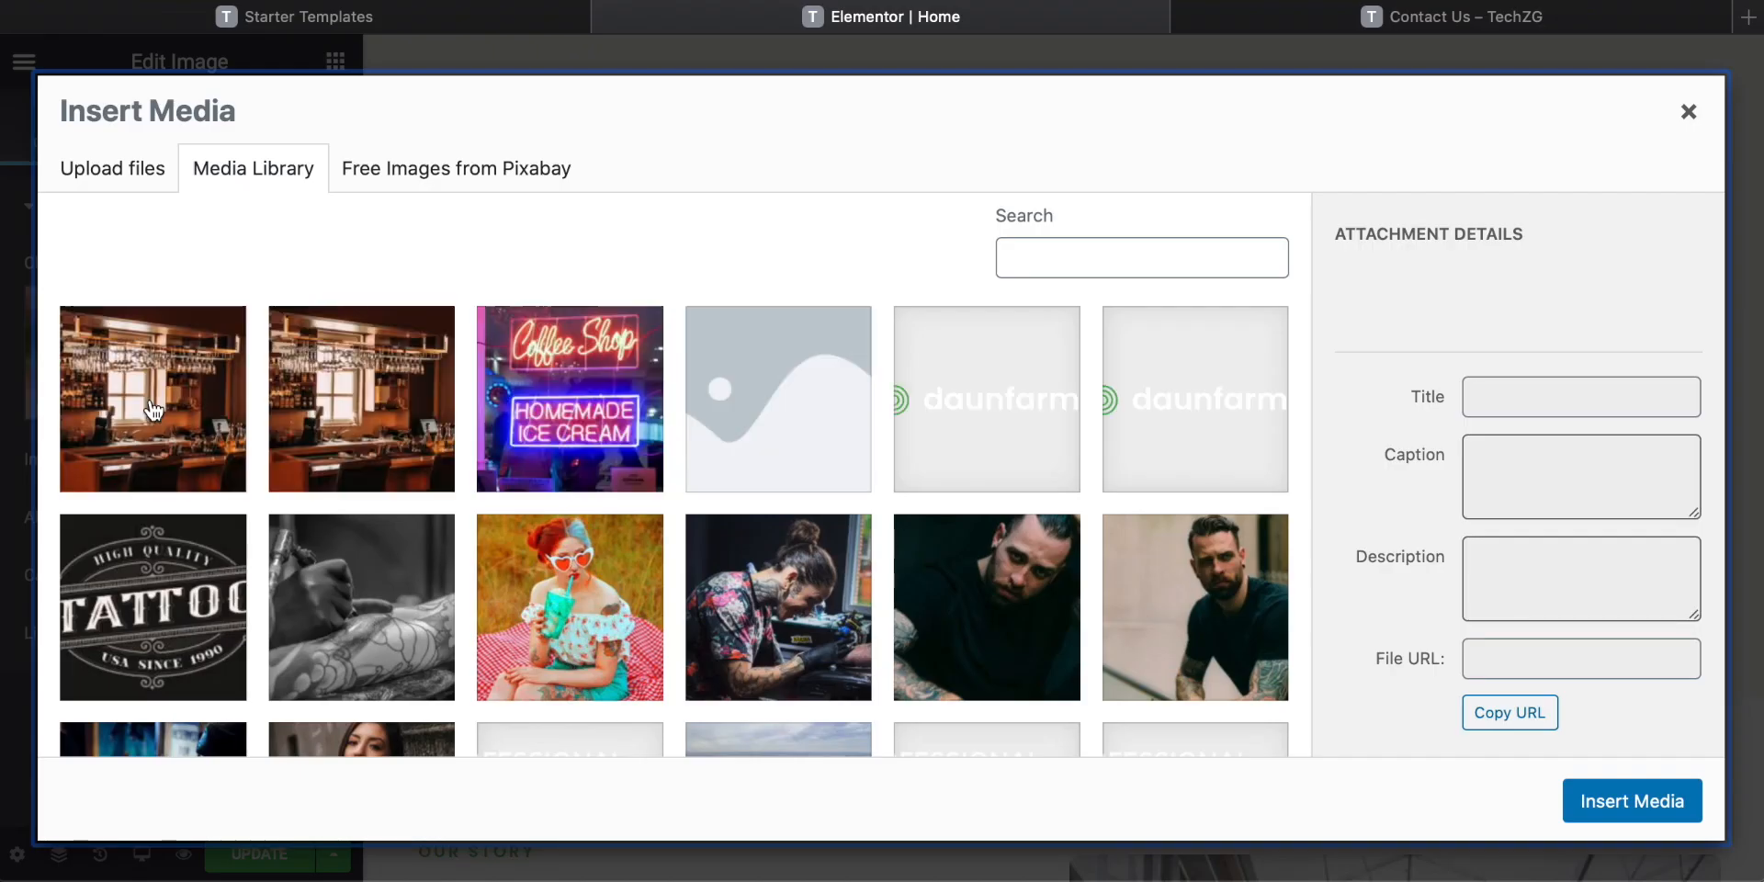
{"action": "left_click_drag", "start_coordinate": [1440, 503], "coordinate": [1373, 260]}
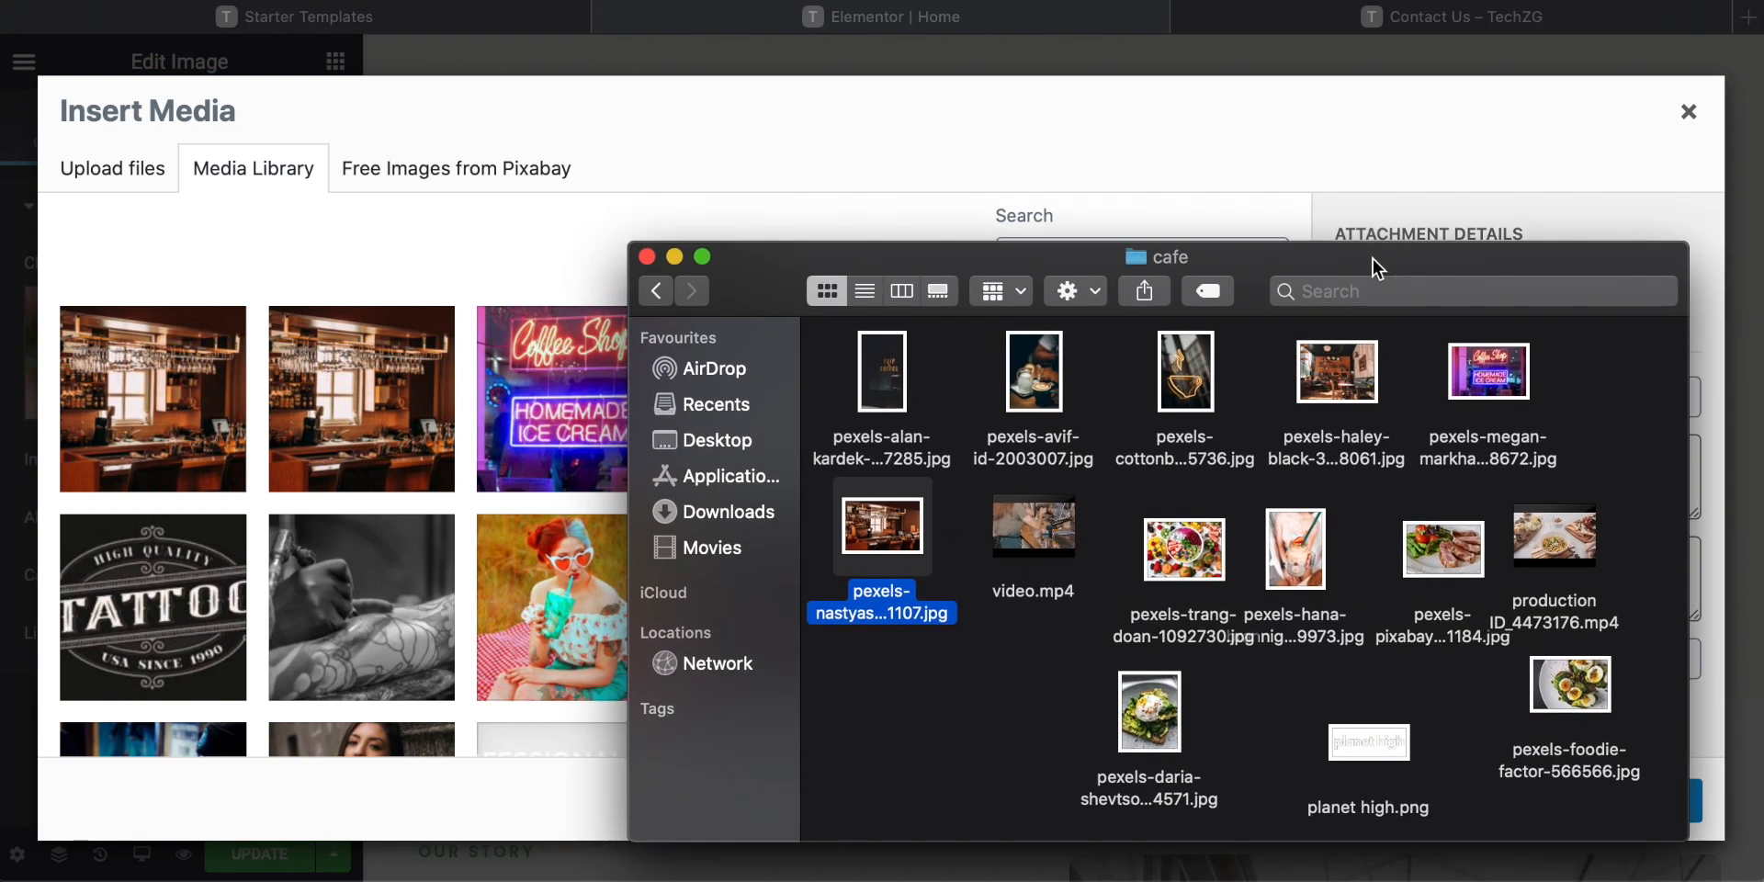
{"action": "left_click_drag", "start_coordinate": [1156, 761], "coordinate": [385, 393]}
{"action": "left_click_drag", "start_coordinate": [748, 258], "coordinate": [1749, 873]}
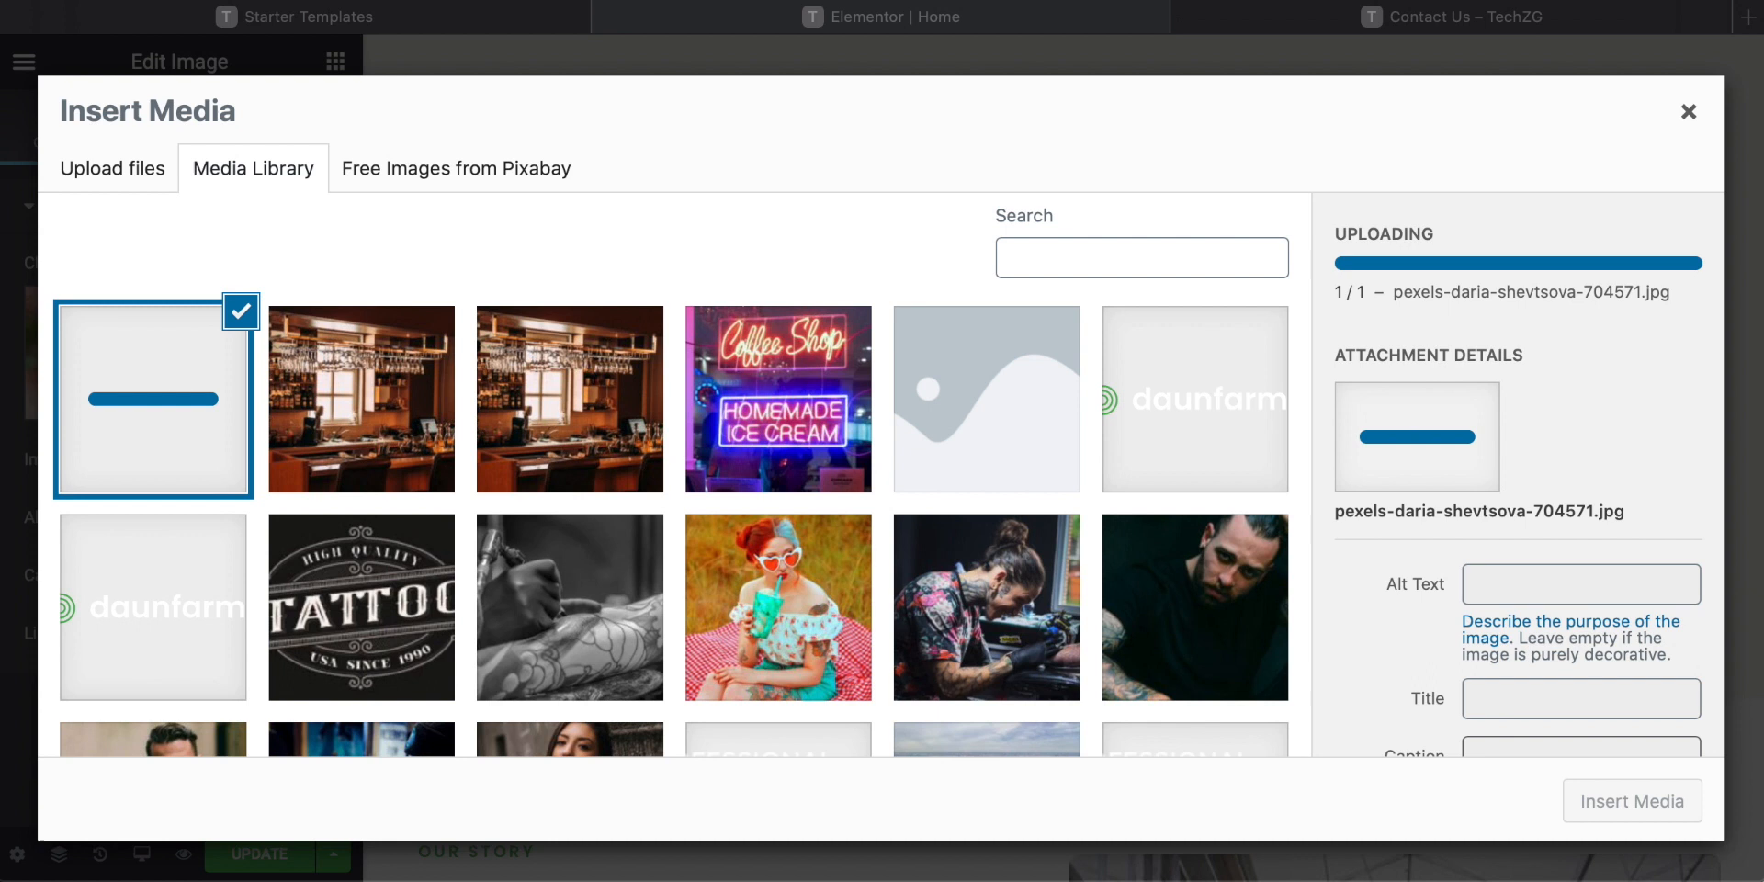
{"action": "left_click", "coordinate": [1632, 801]}
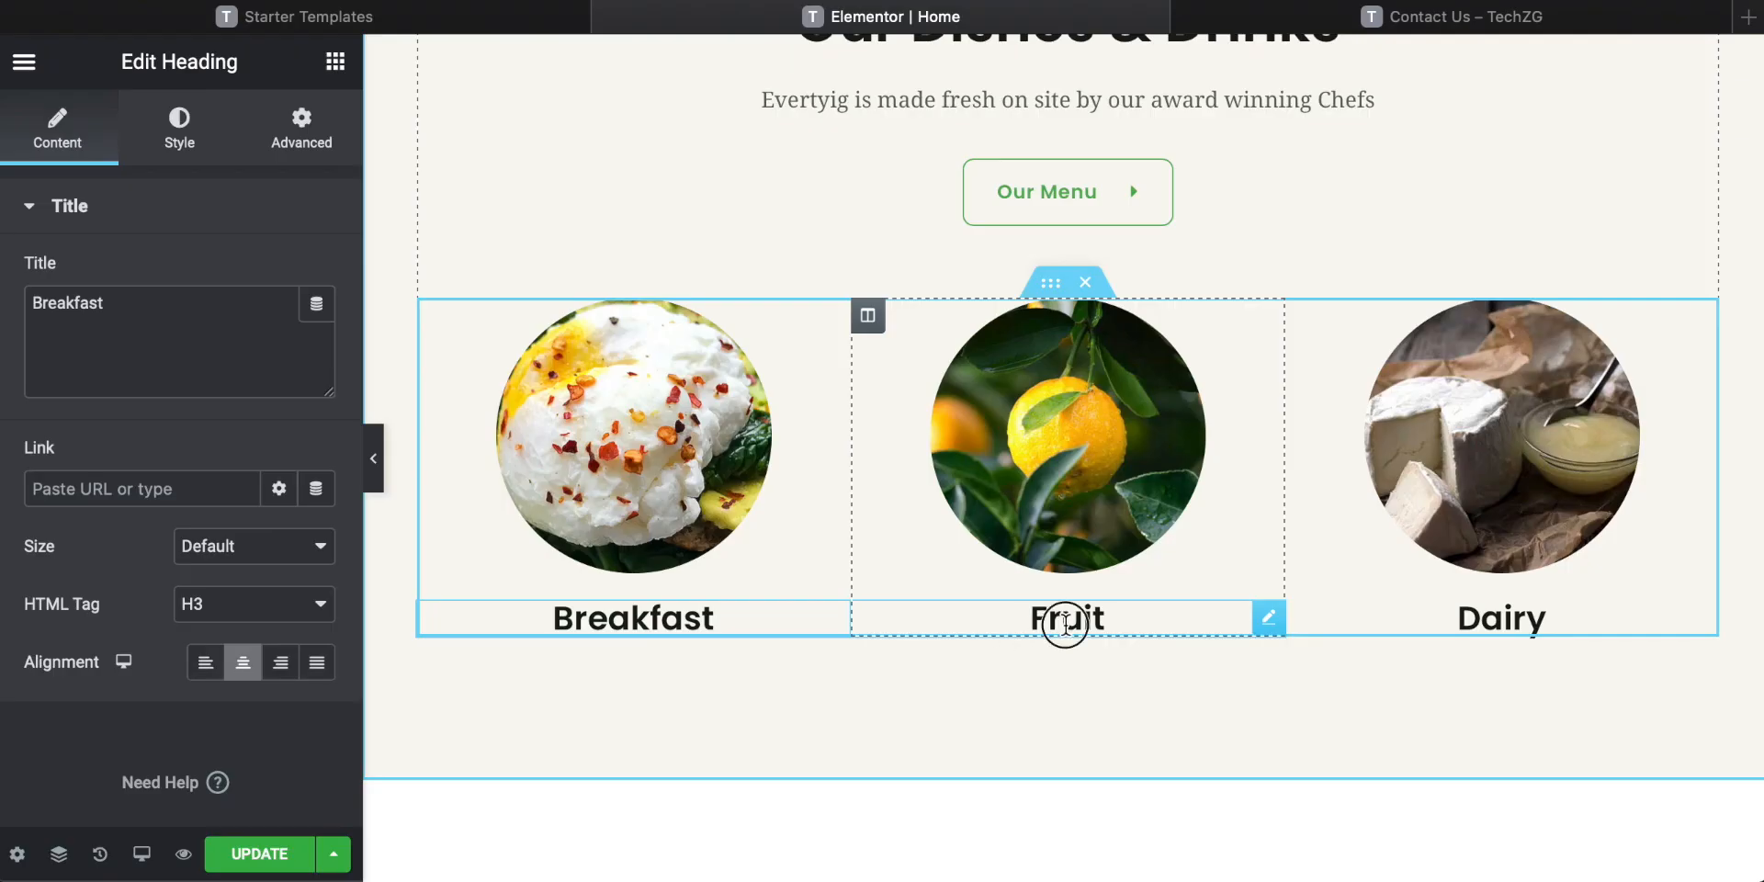
Rename the Fruit heading to "Beans" and the Dairy heading to "Smoothies".
{"action": "double_click", "coordinate": [1066, 618]}
{"action": "type", "text": "Beans"}
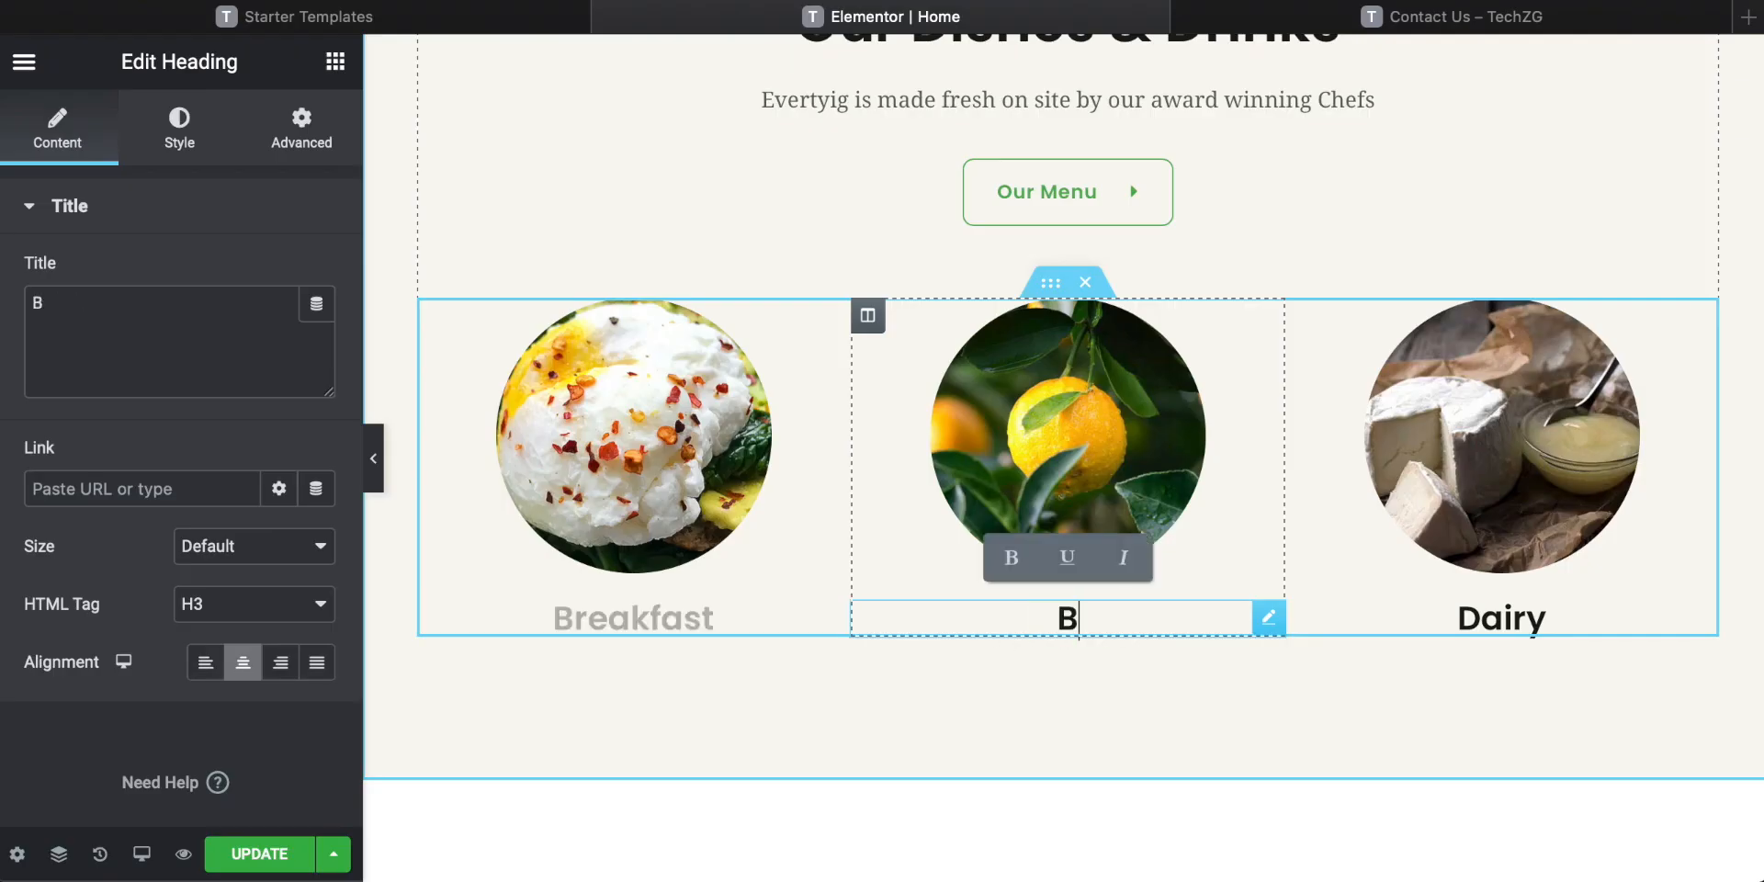
{"action": "double_click", "coordinate": [1489, 609]}
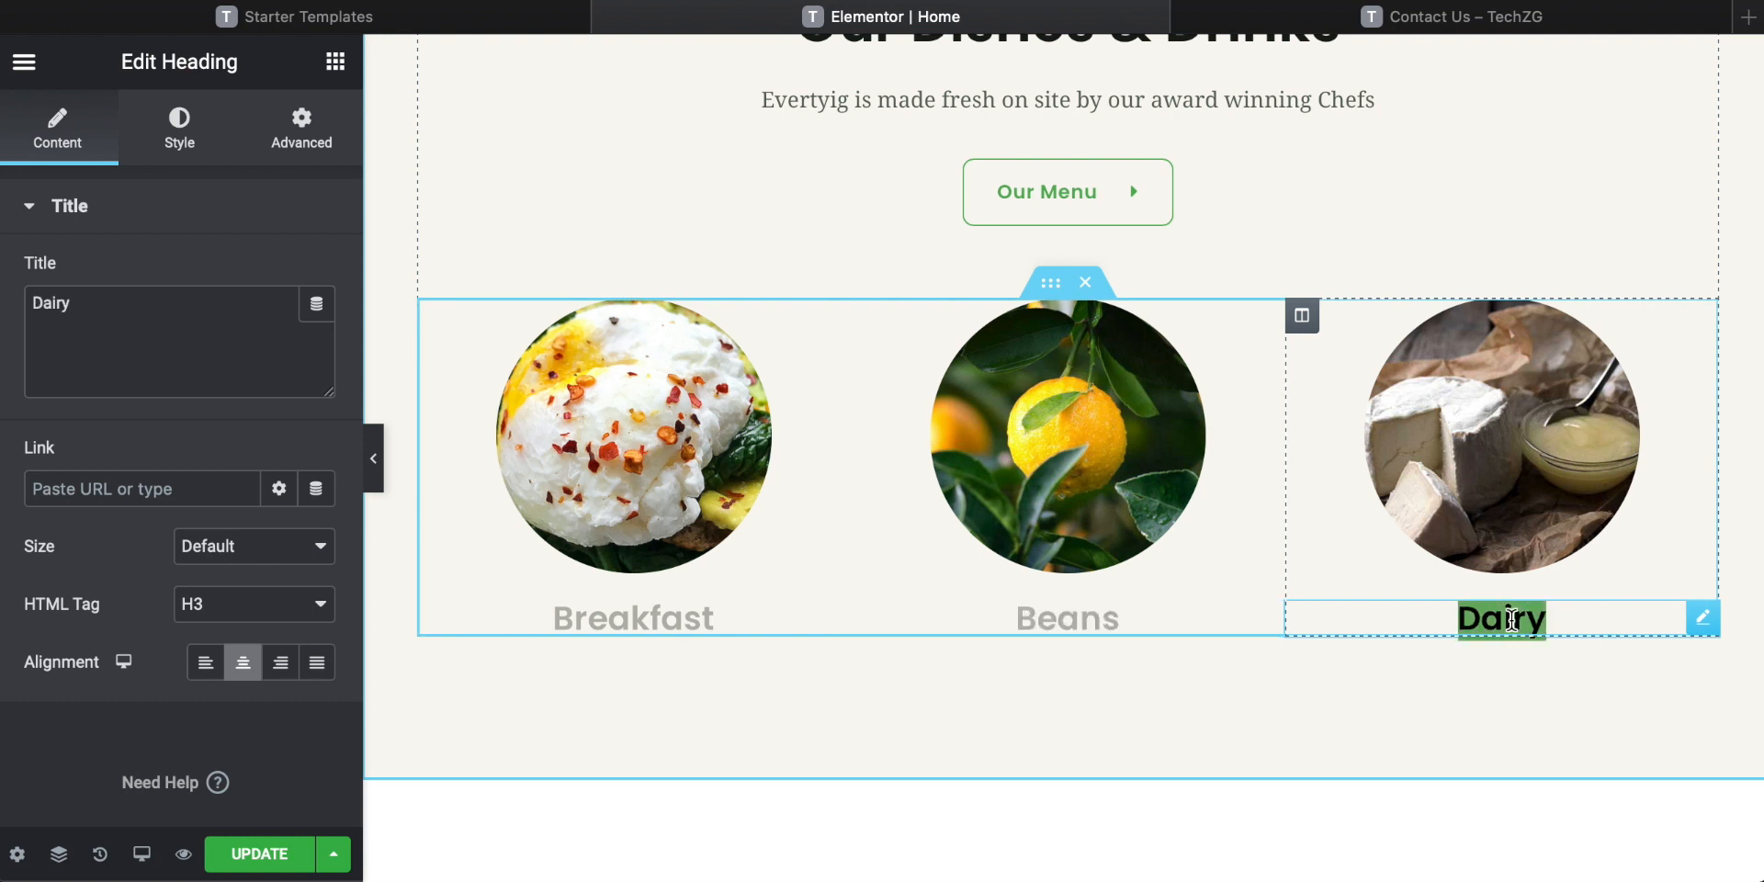
{"action": "type", "text": "Smoothies"}
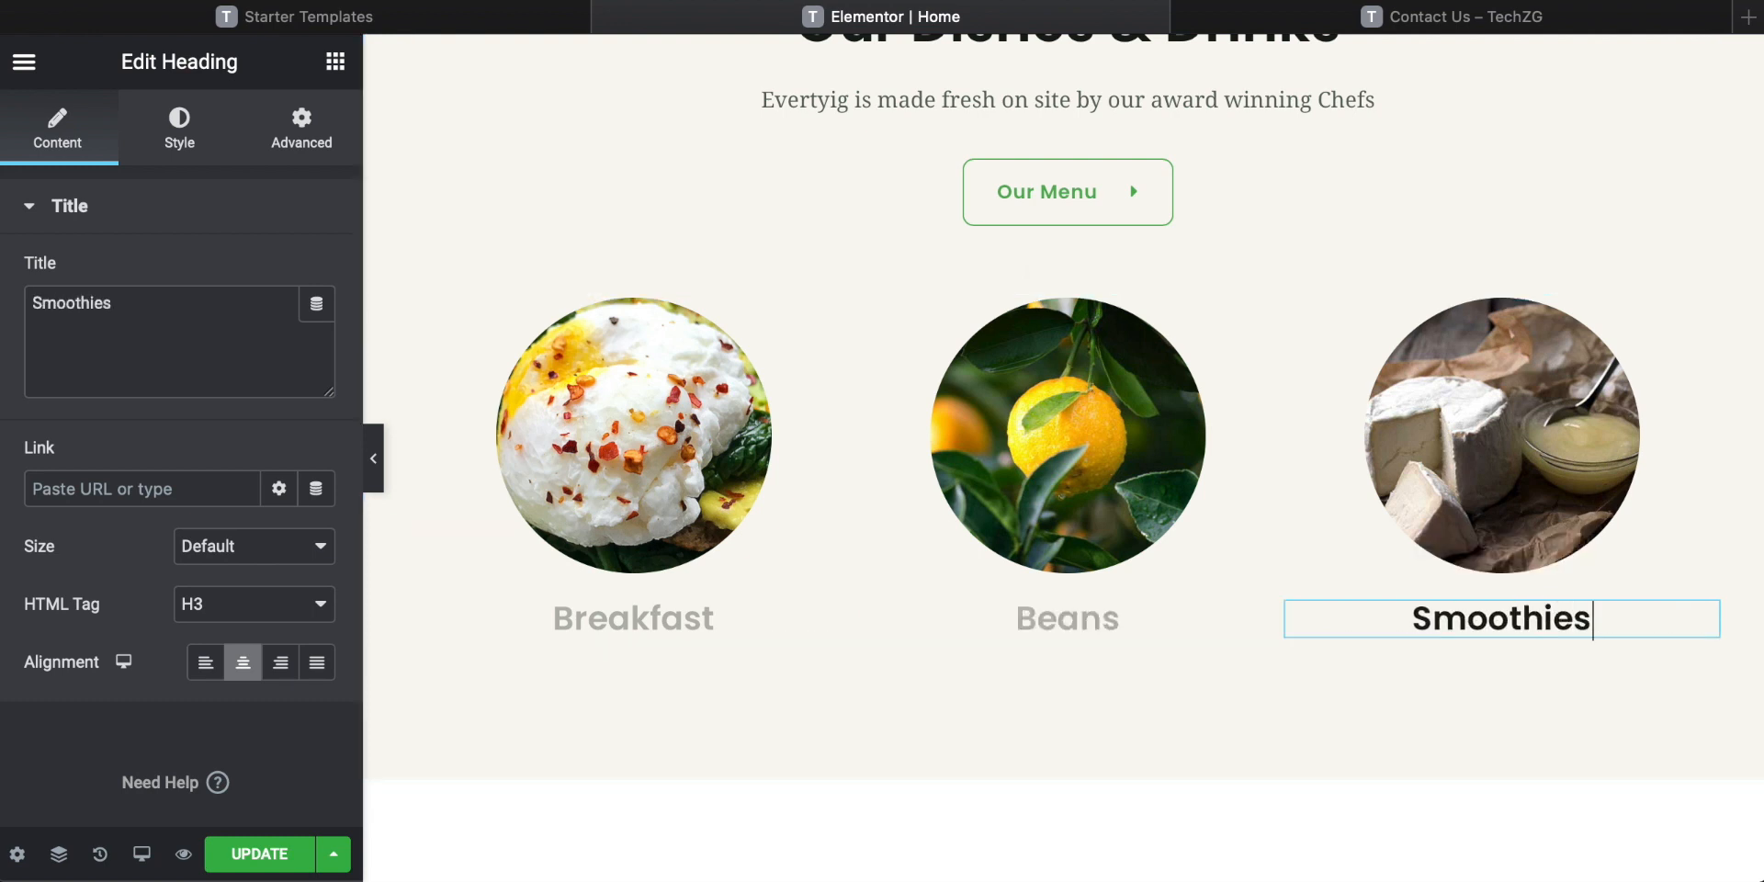
Replace the round image above the Beans heading by uploading gfgfg.png from the cafe folder and inserting it.
{"action": "left_click_drag", "start_coordinate": [1745, 551], "coordinate": [1515, 317]}
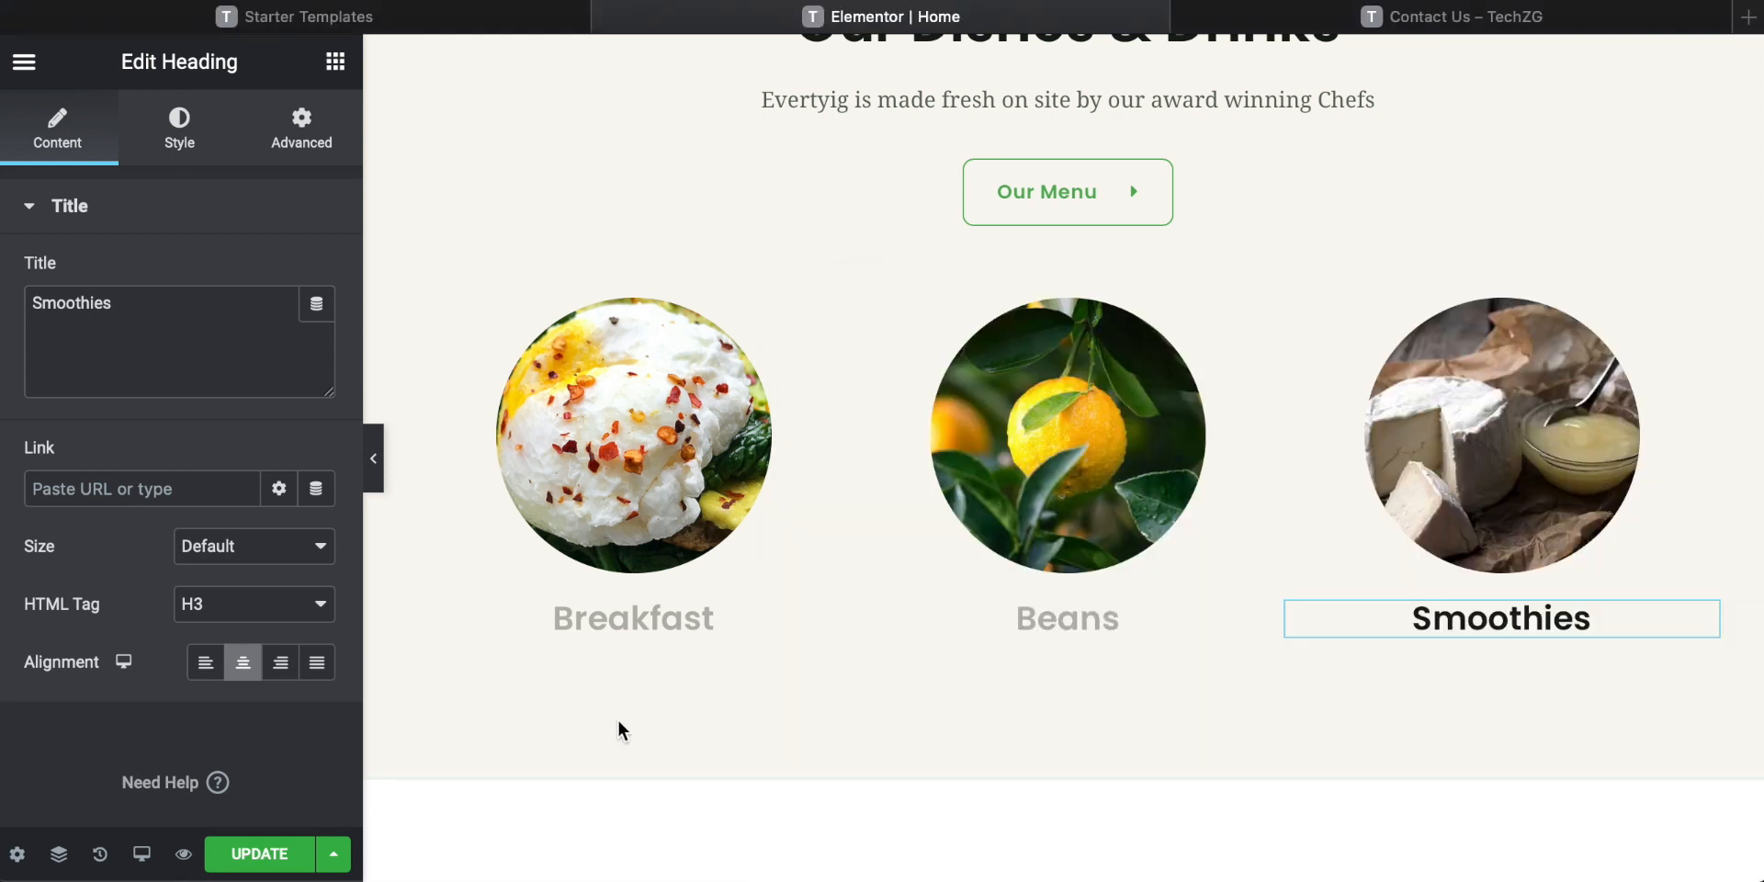
{"action": "left_click", "coordinate": [629, 721]}
{"action": "left_click", "coordinate": [1112, 441]}
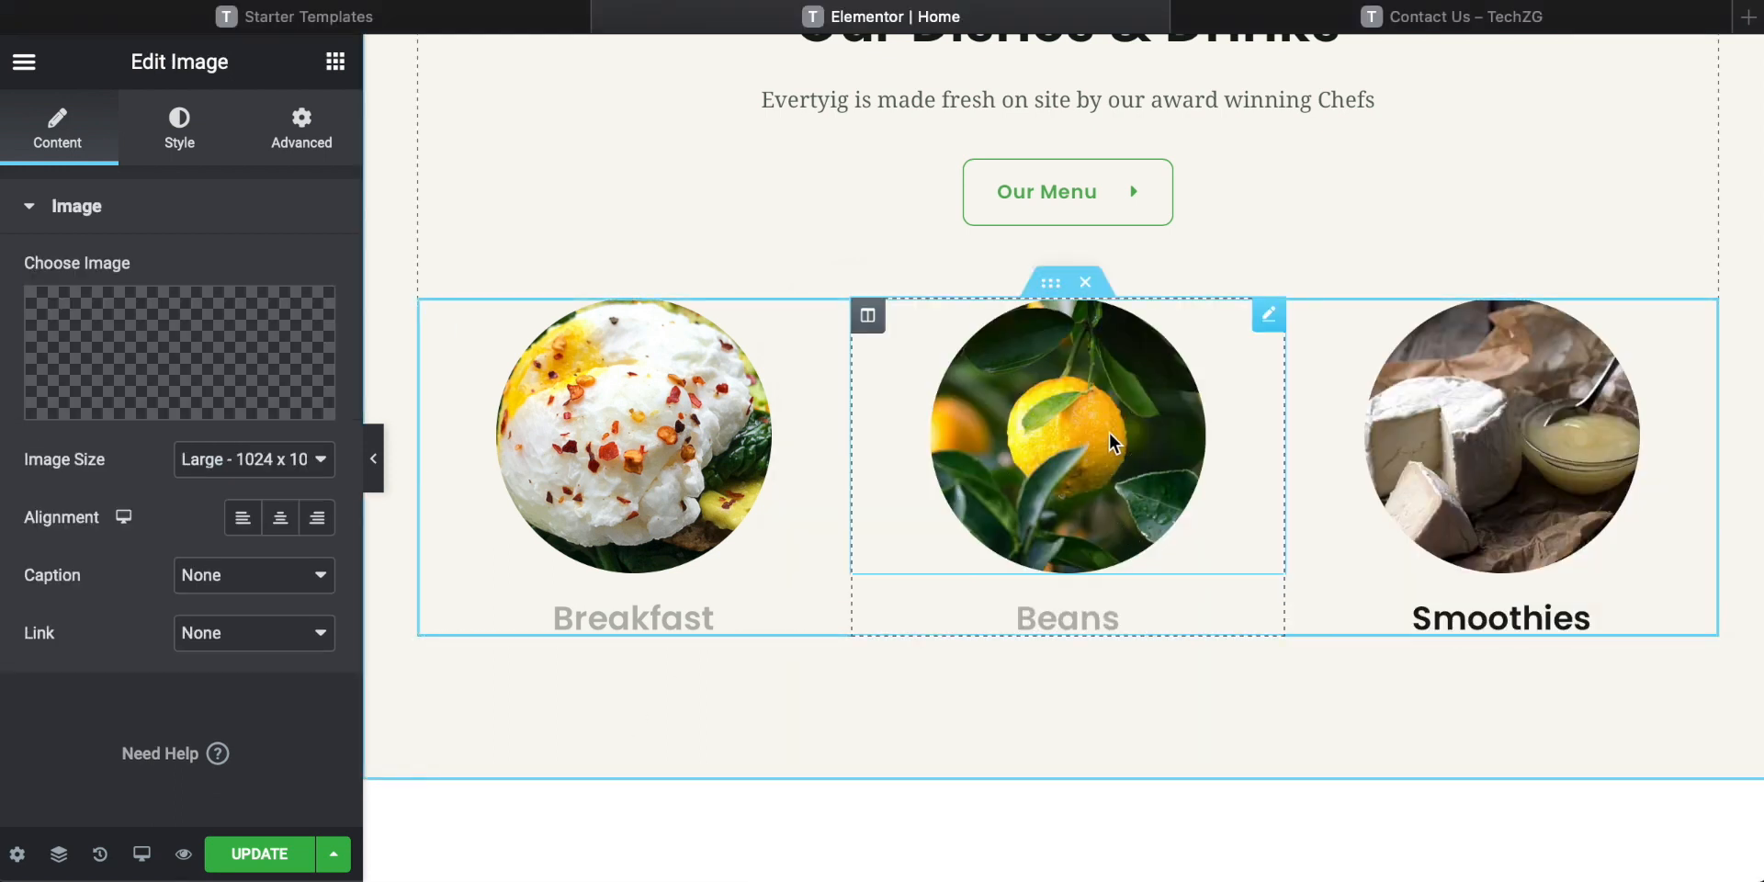
{"action": "mouse_move", "coordinate": [217, 392]}
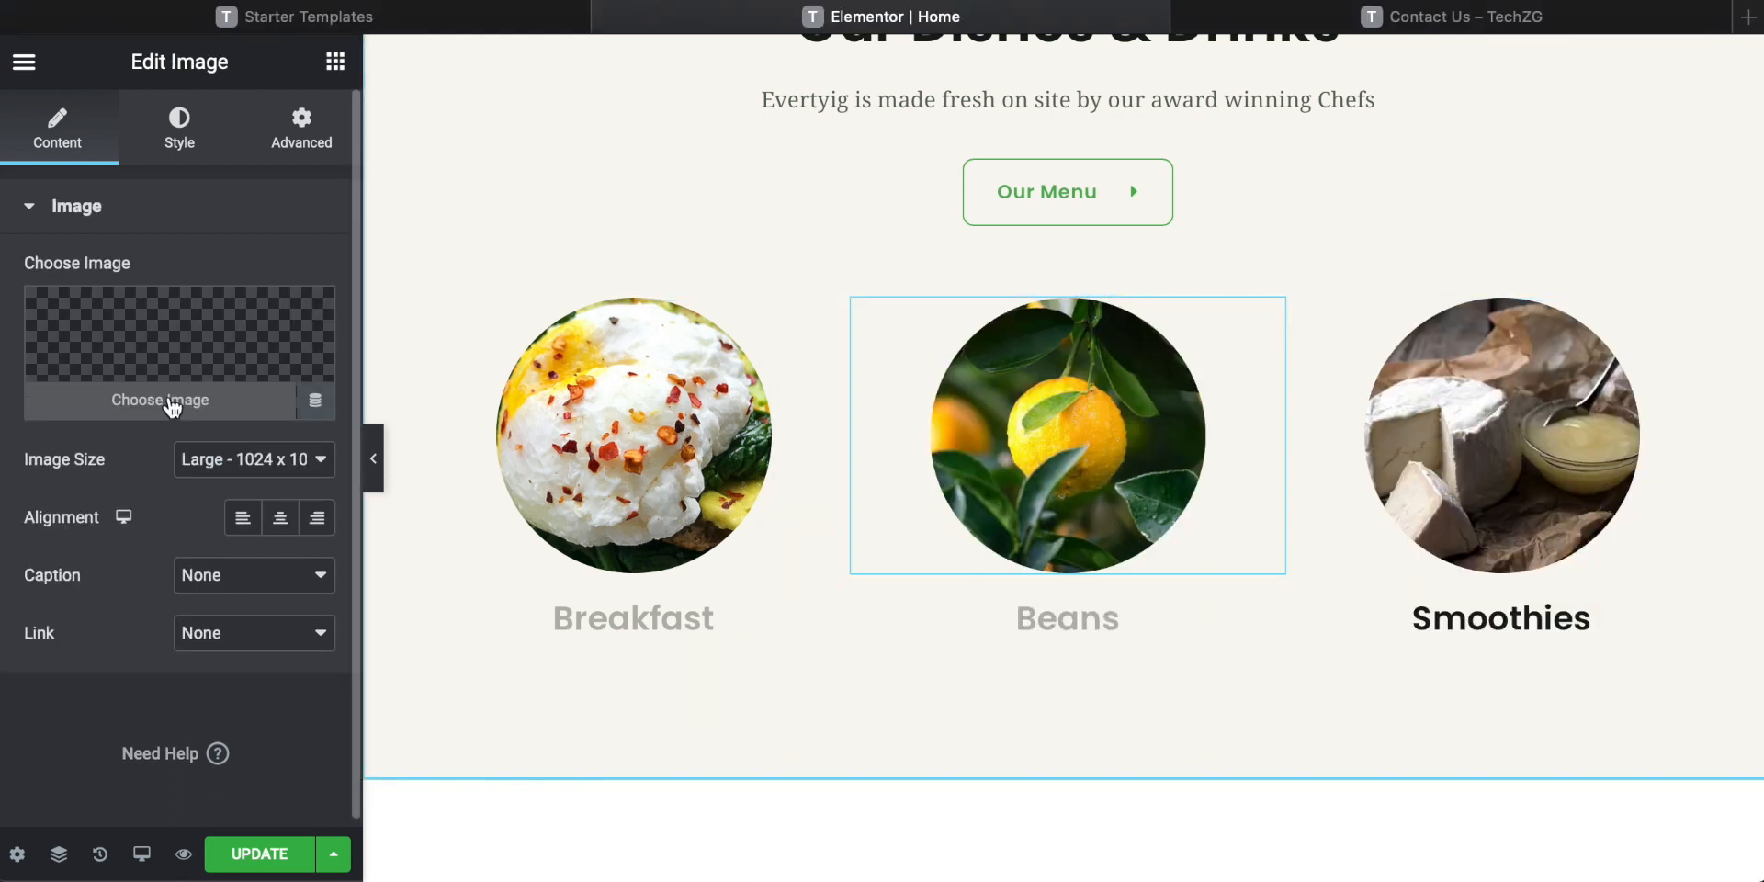
{"action": "left_click", "coordinate": [170, 404]}
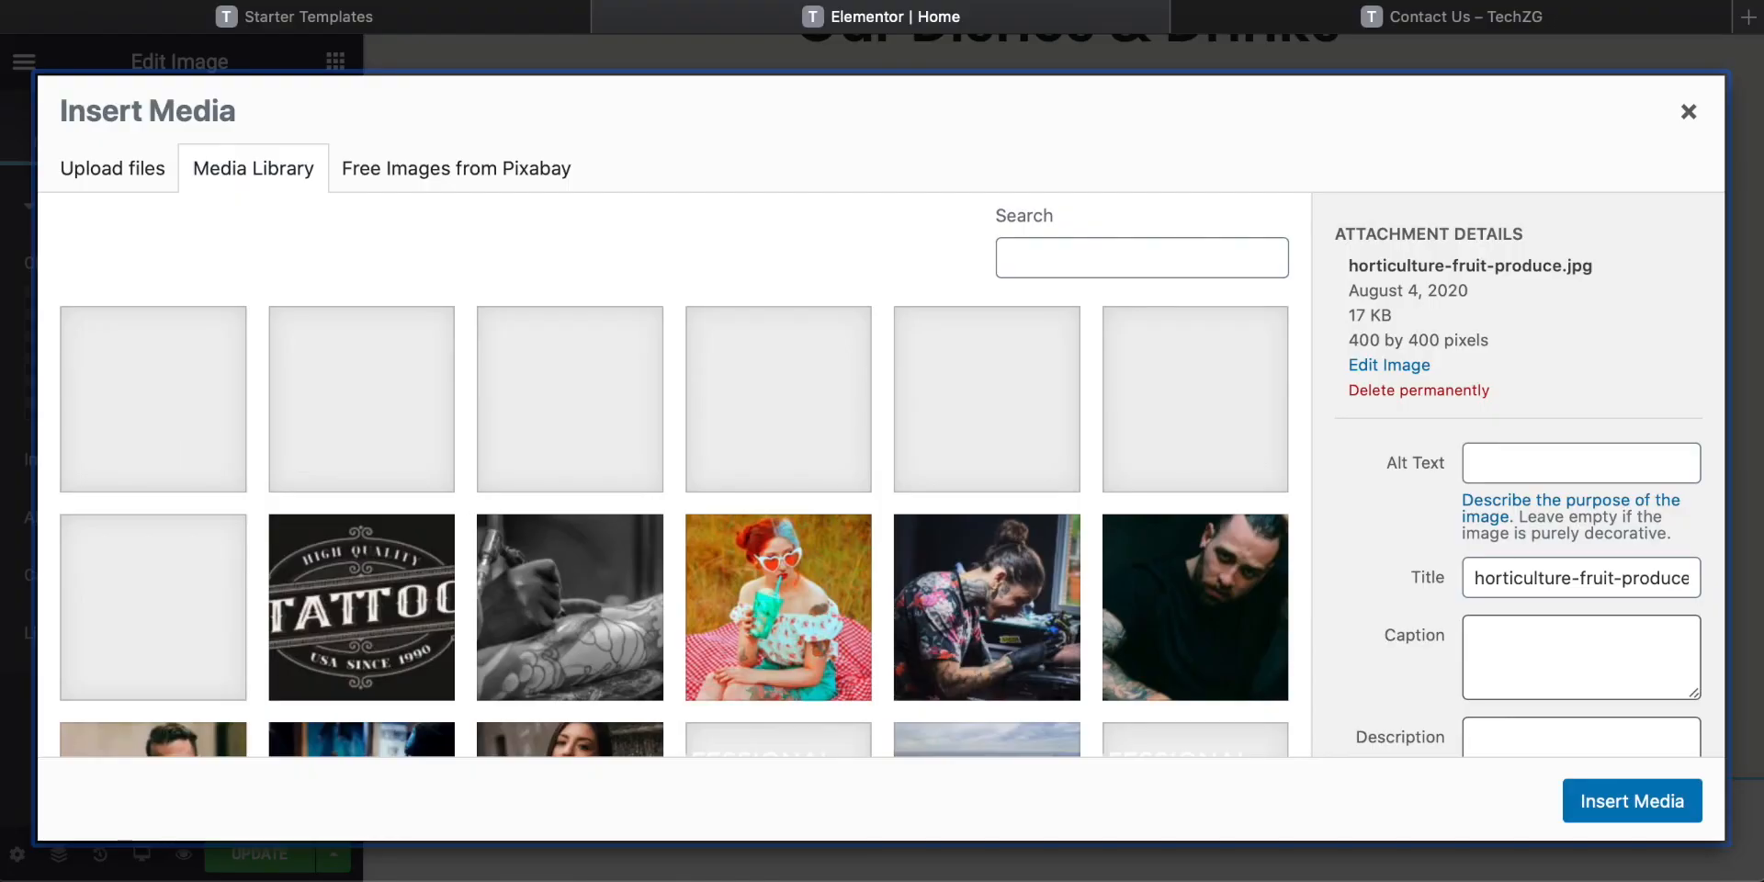
{"action": "key", "text": "super+Tab"}
{"action": "left_click_drag", "start_coordinate": [1457, 327], "coordinate": [1353, 230]}
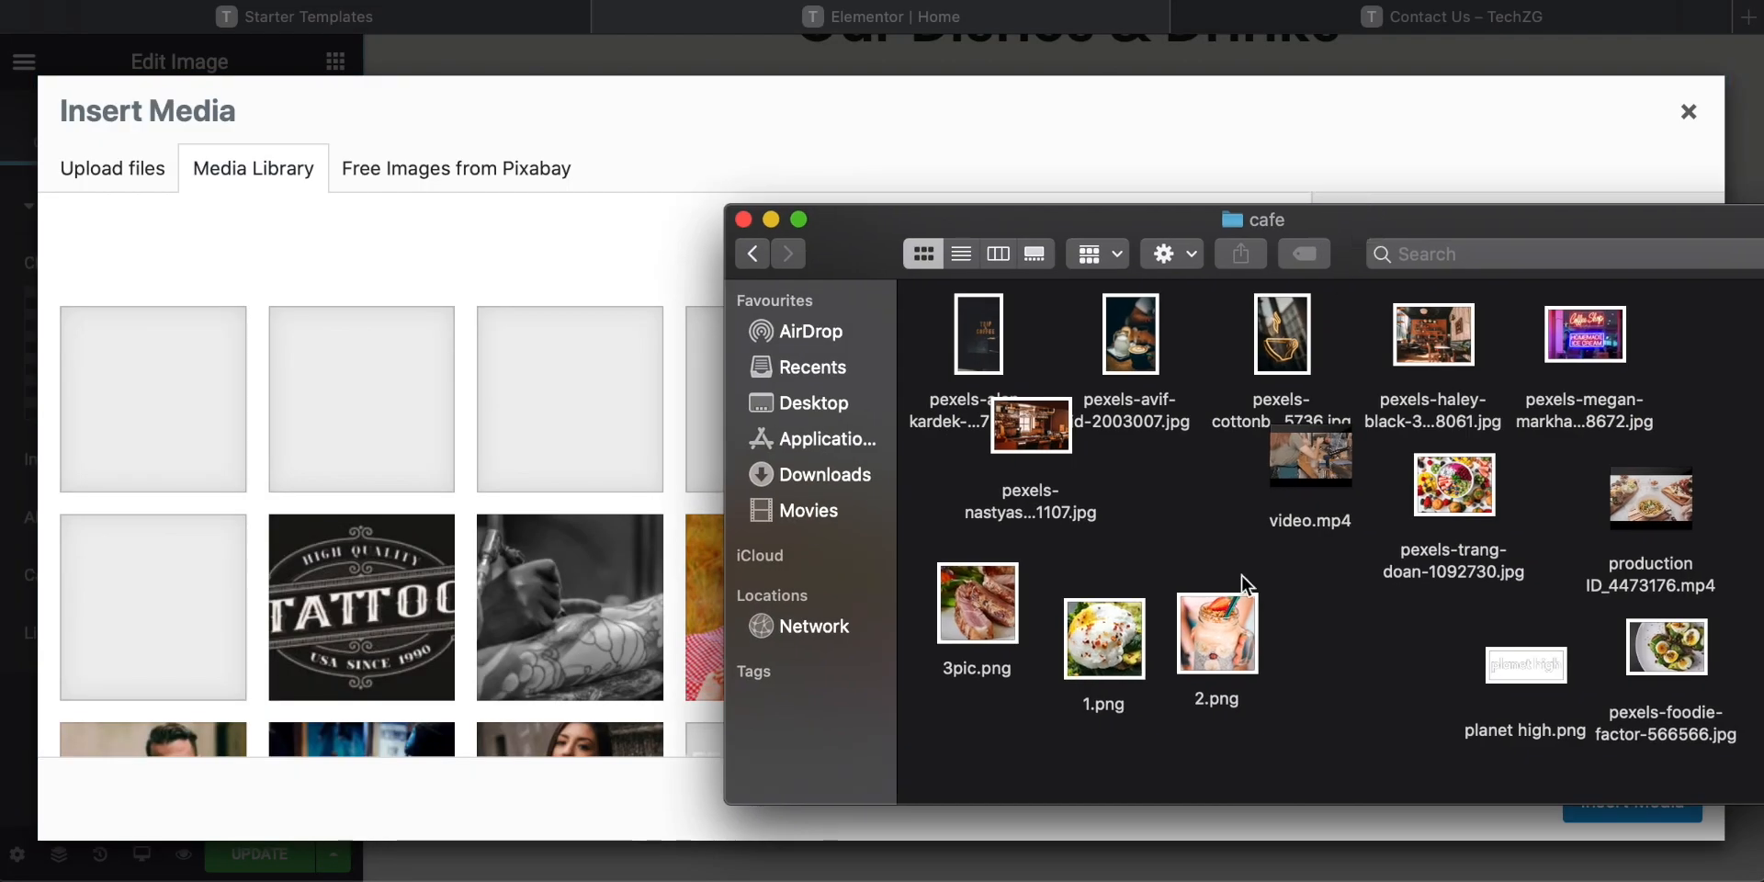
{"action": "left_click_drag", "start_coordinate": [1373, 669], "coordinate": [642, 332]}
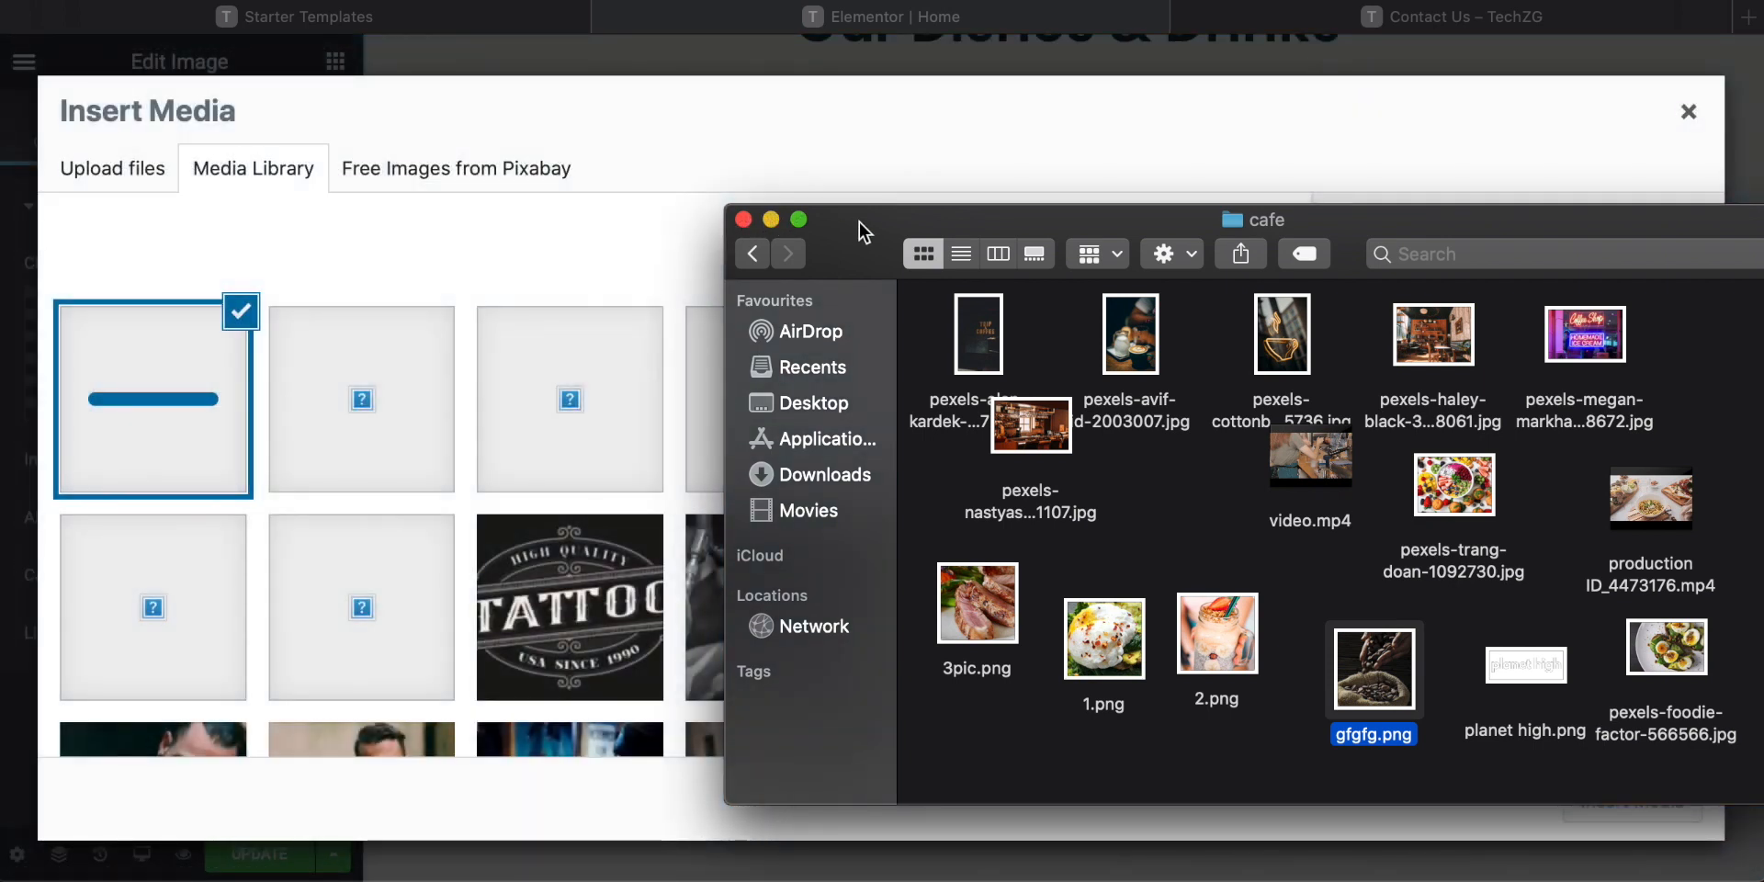
{"action": "left_click_drag", "start_coordinate": [857, 222], "coordinate": [1575, 880]}
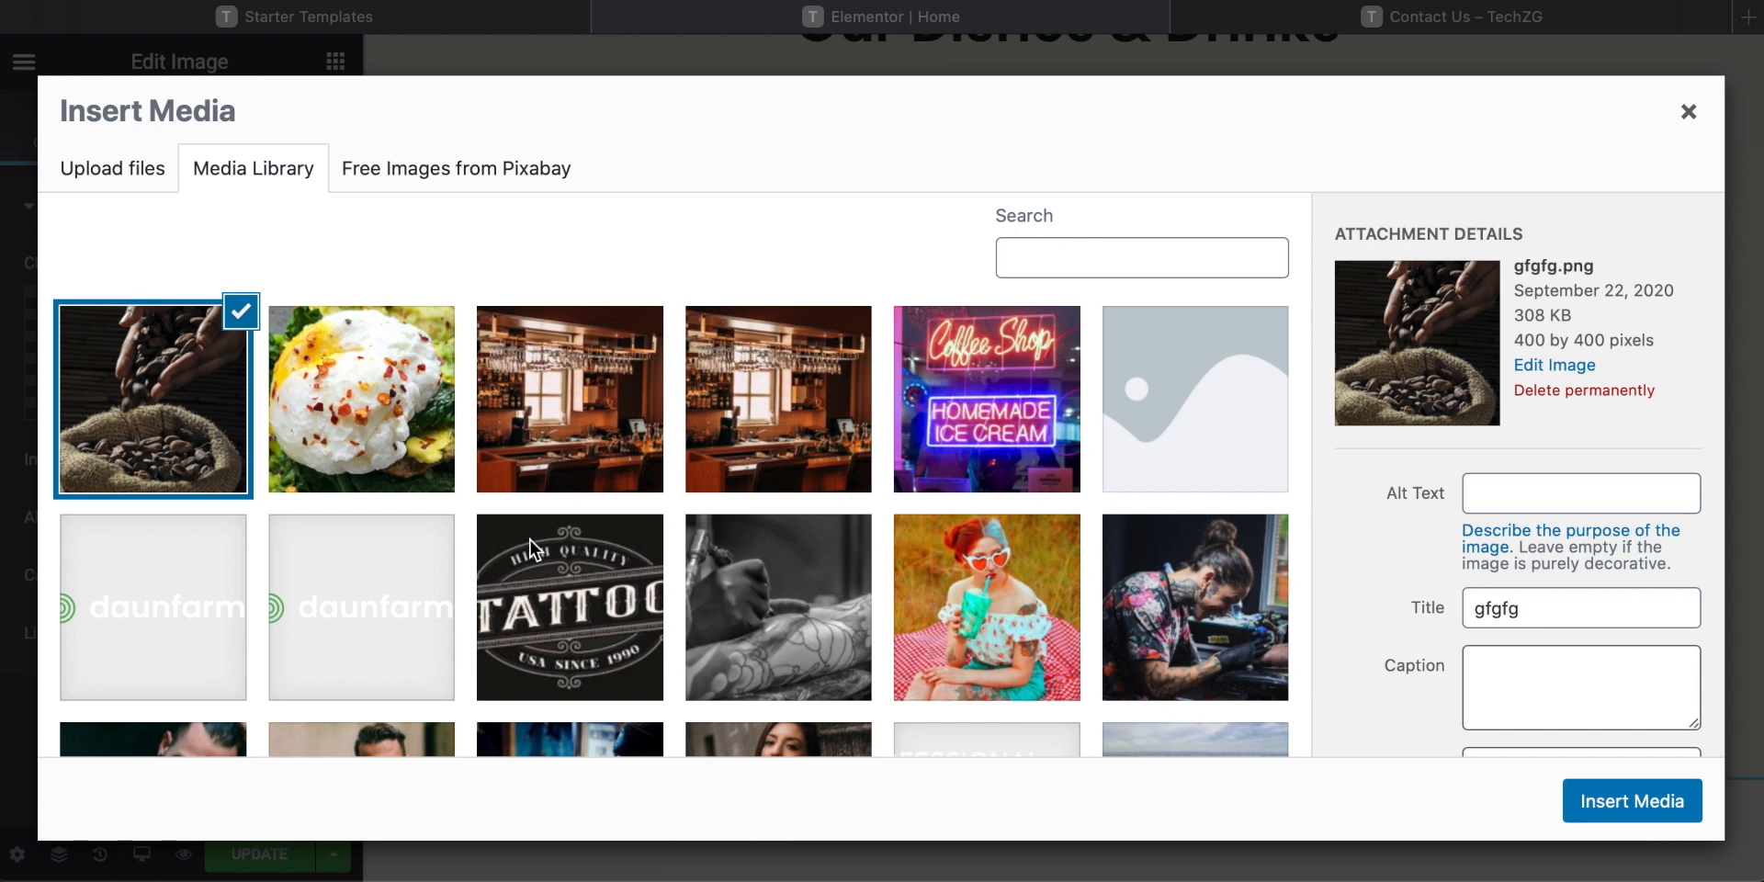
{"action": "left_click", "coordinate": [1617, 801]}
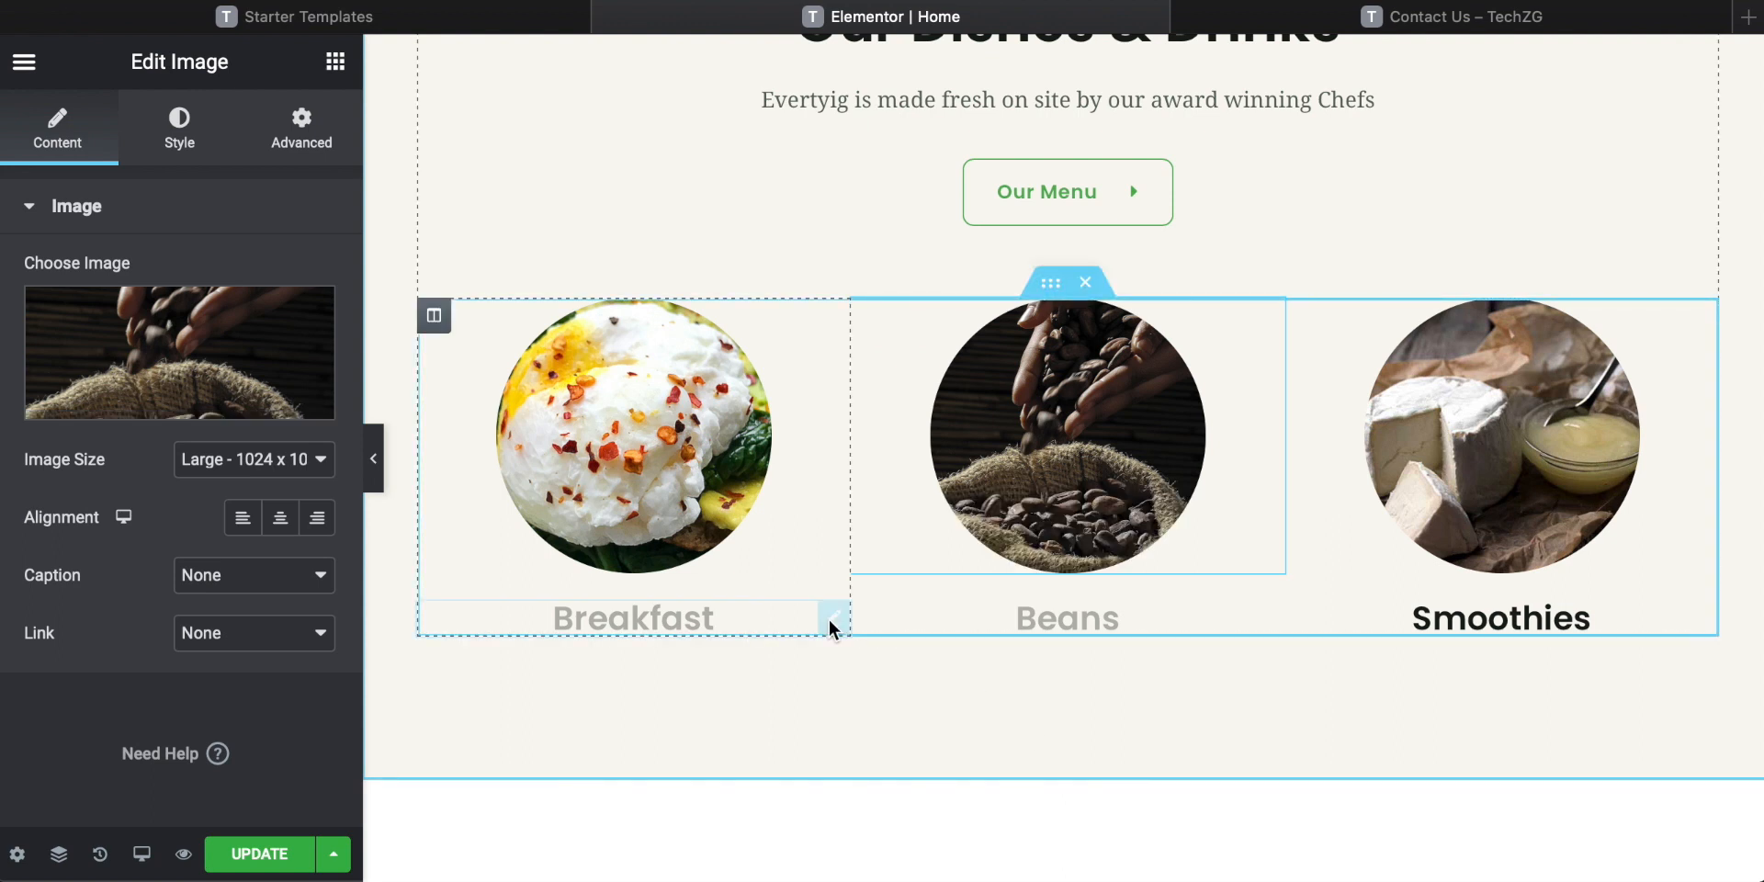
Replace the round image above the Smoothies heading by uploading 2.png from the cafe folder and inserting it.
{"action": "left_click", "coordinate": [1543, 447]}
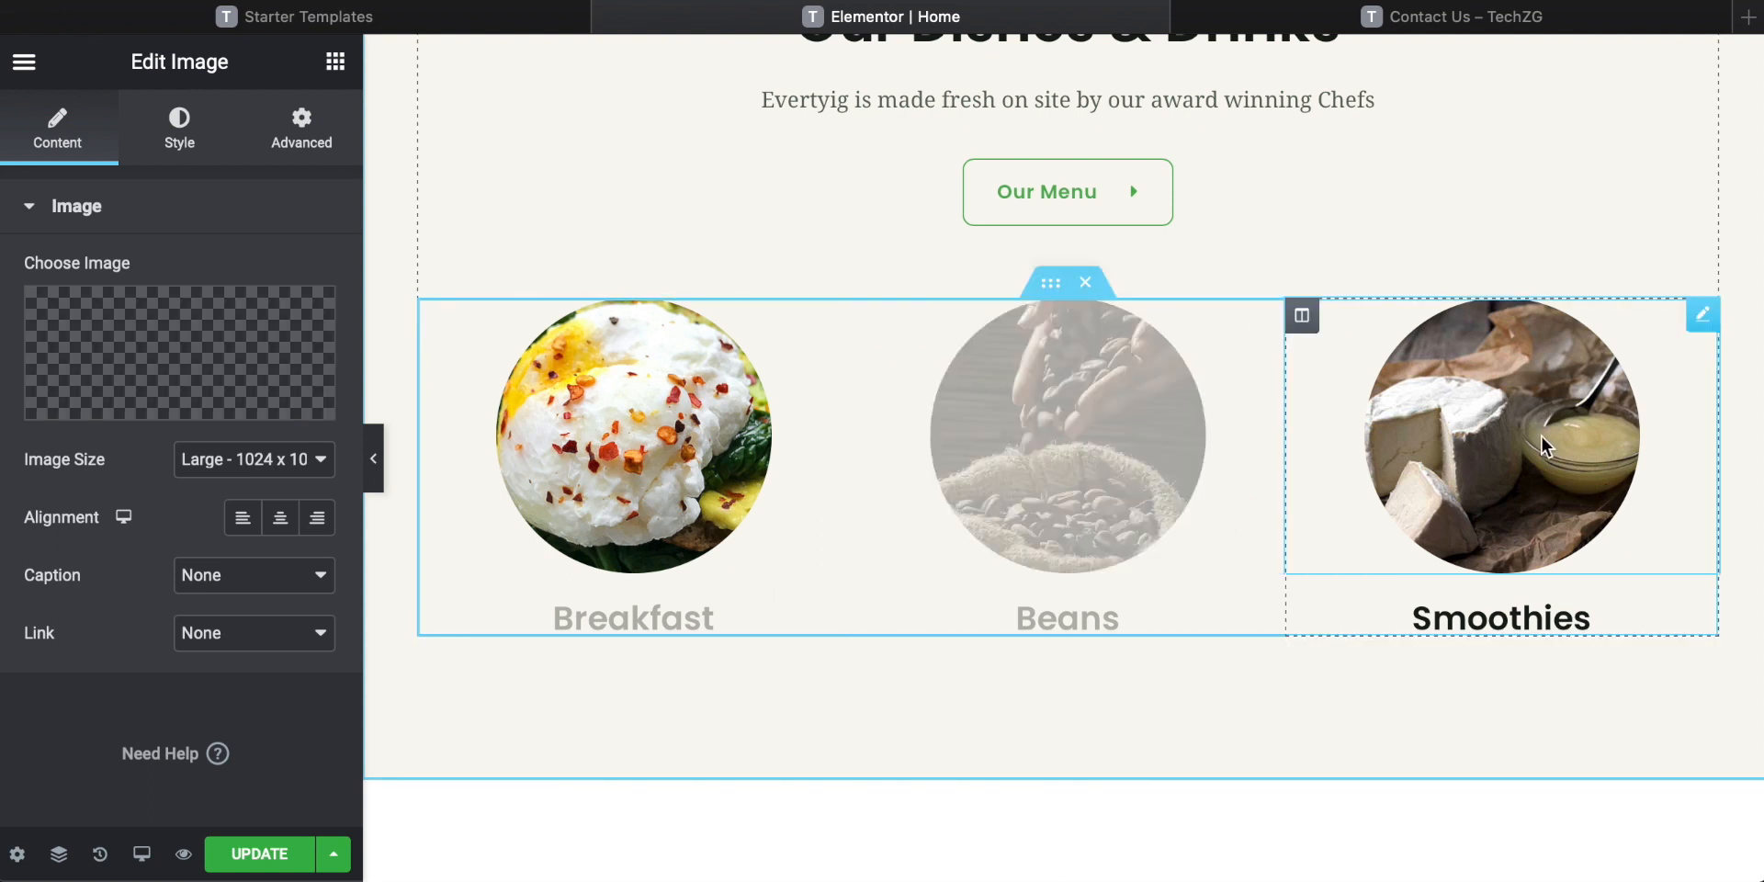
{"action": "left_click", "coordinate": [1057, 879]}
{"action": "left_click_drag", "start_coordinate": [1053, 417], "coordinate": [929, 223]}
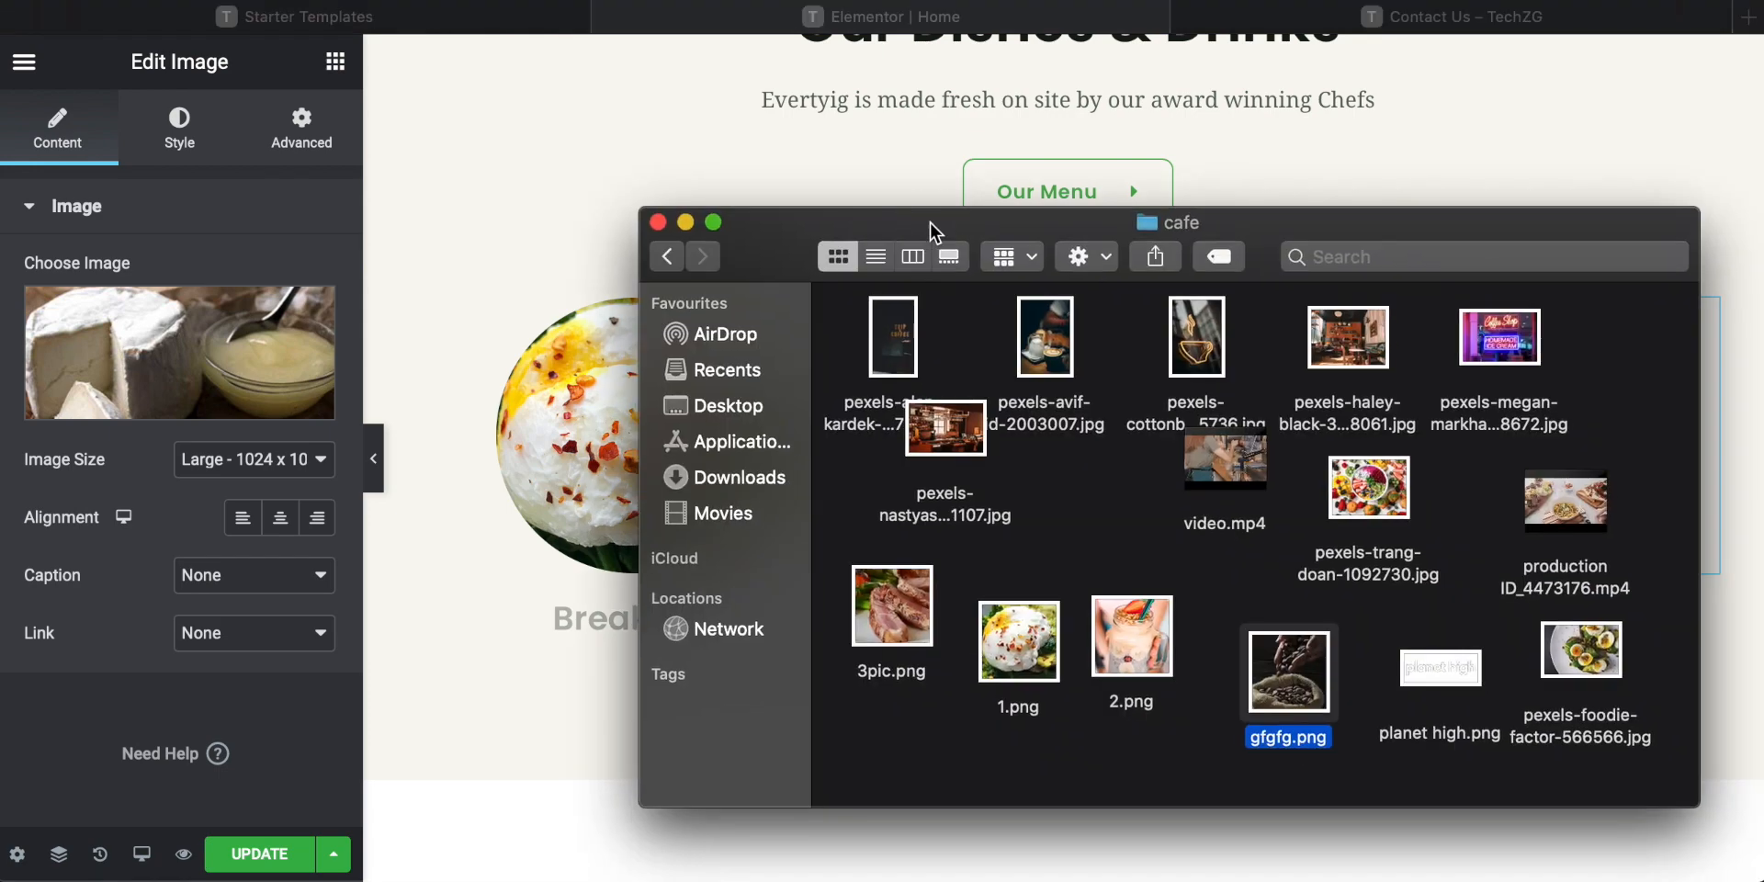
{"action": "left_click", "coordinate": [103, 392]}
{"action": "left_click", "coordinate": [152, 401]}
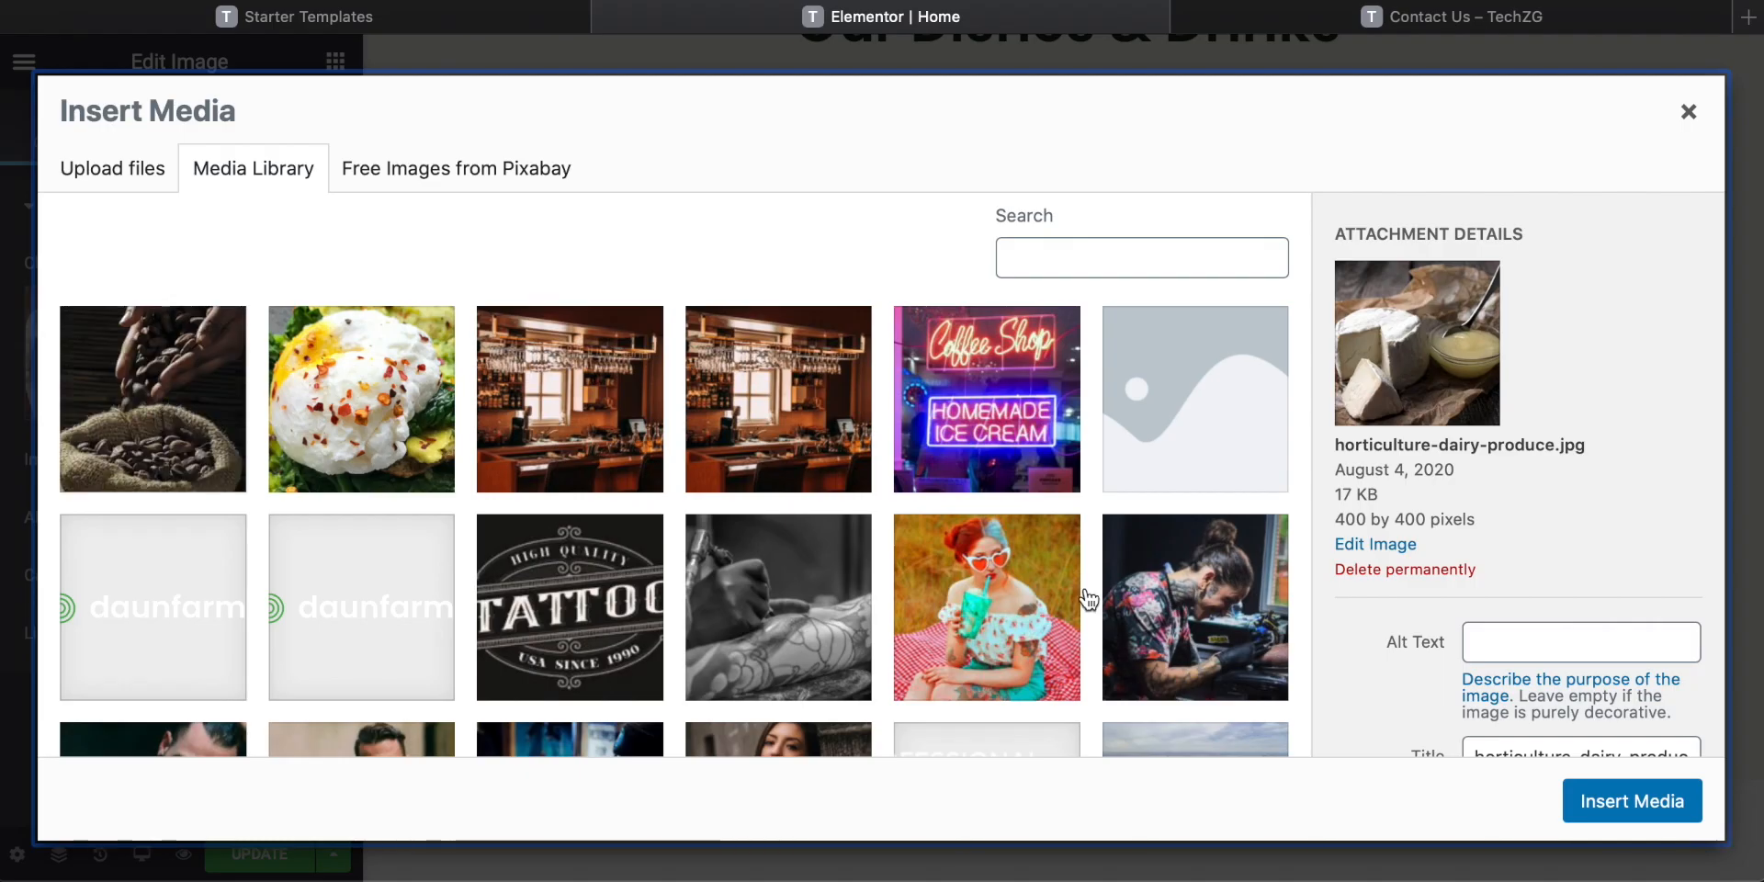
{"action": "left_click", "coordinate": [1594, 878]}
{"action": "left_click_drag", "start_coordinate": [1304, 360], "coordinate": [1091, 237]}
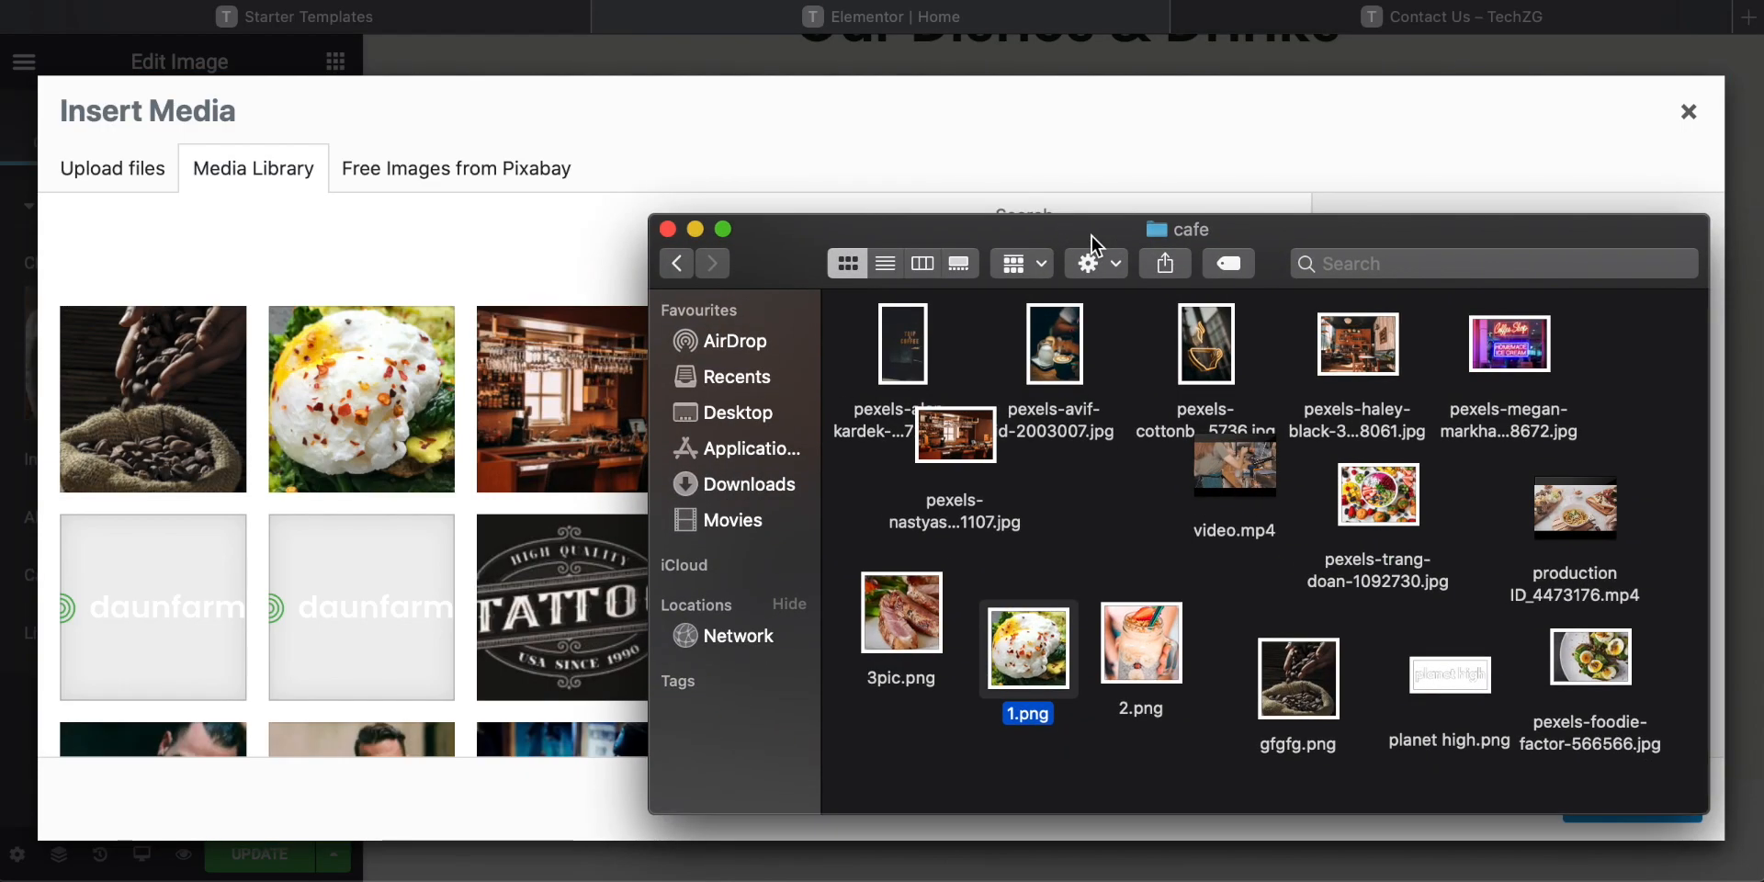
{"action": "left_click", "coordinate": [1140, 633]}
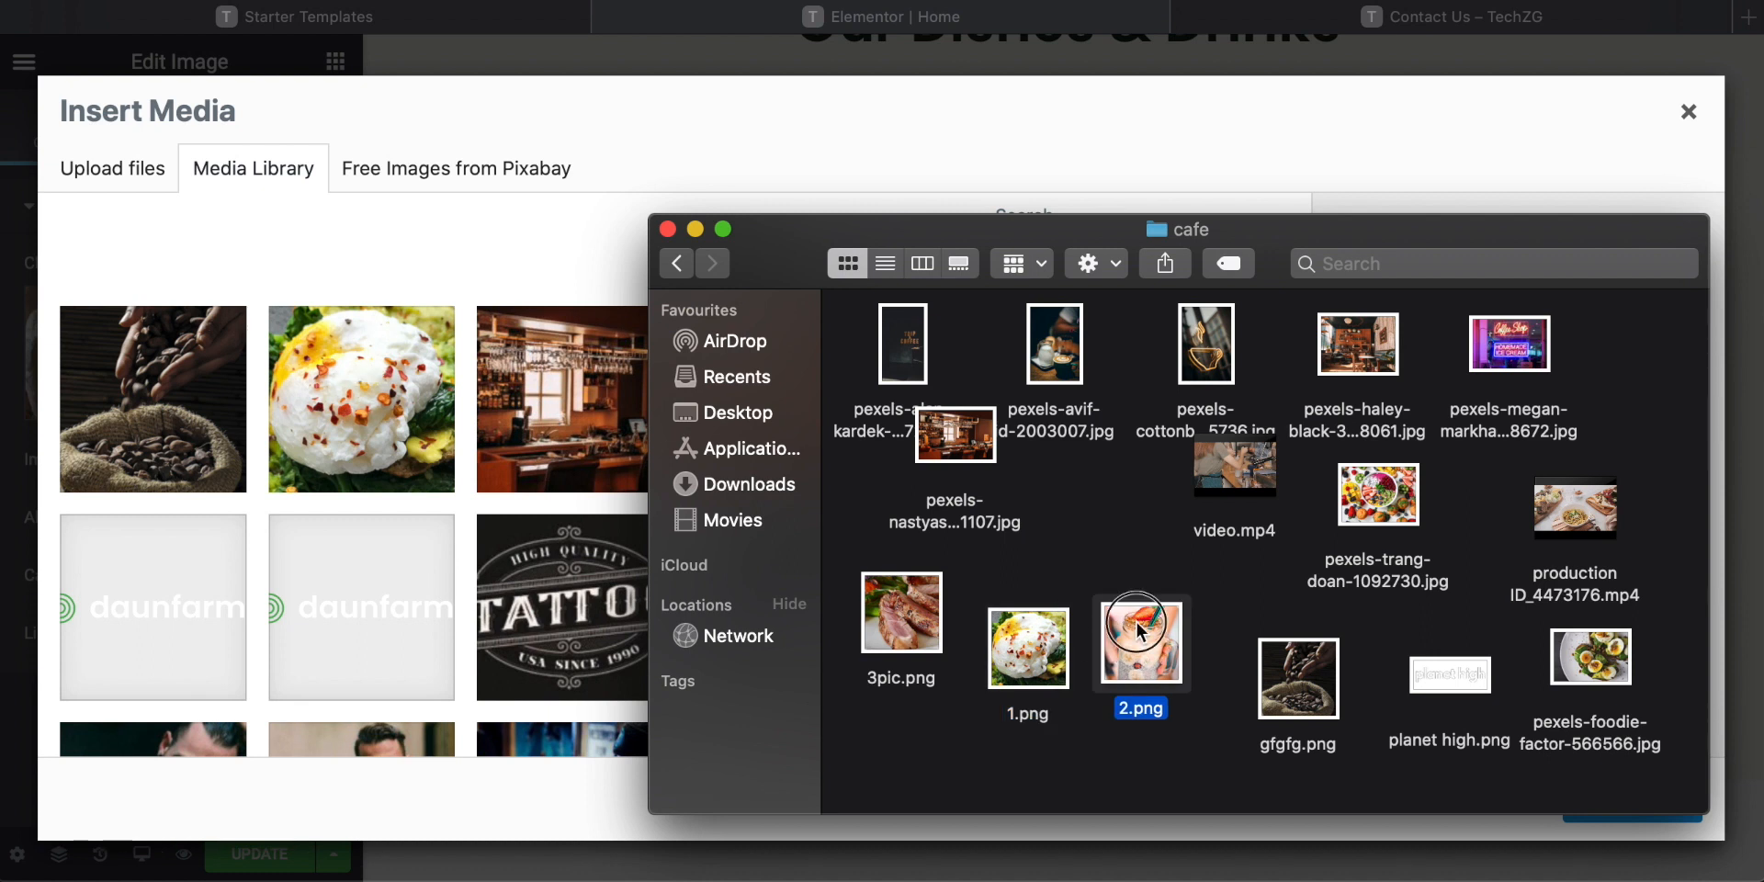
{"action": "left_click_drag", "start_coordinate": [1137, 625], "coordinate": [386, 454]}
{"action": "left_click", "coordinate": [697, 231]}
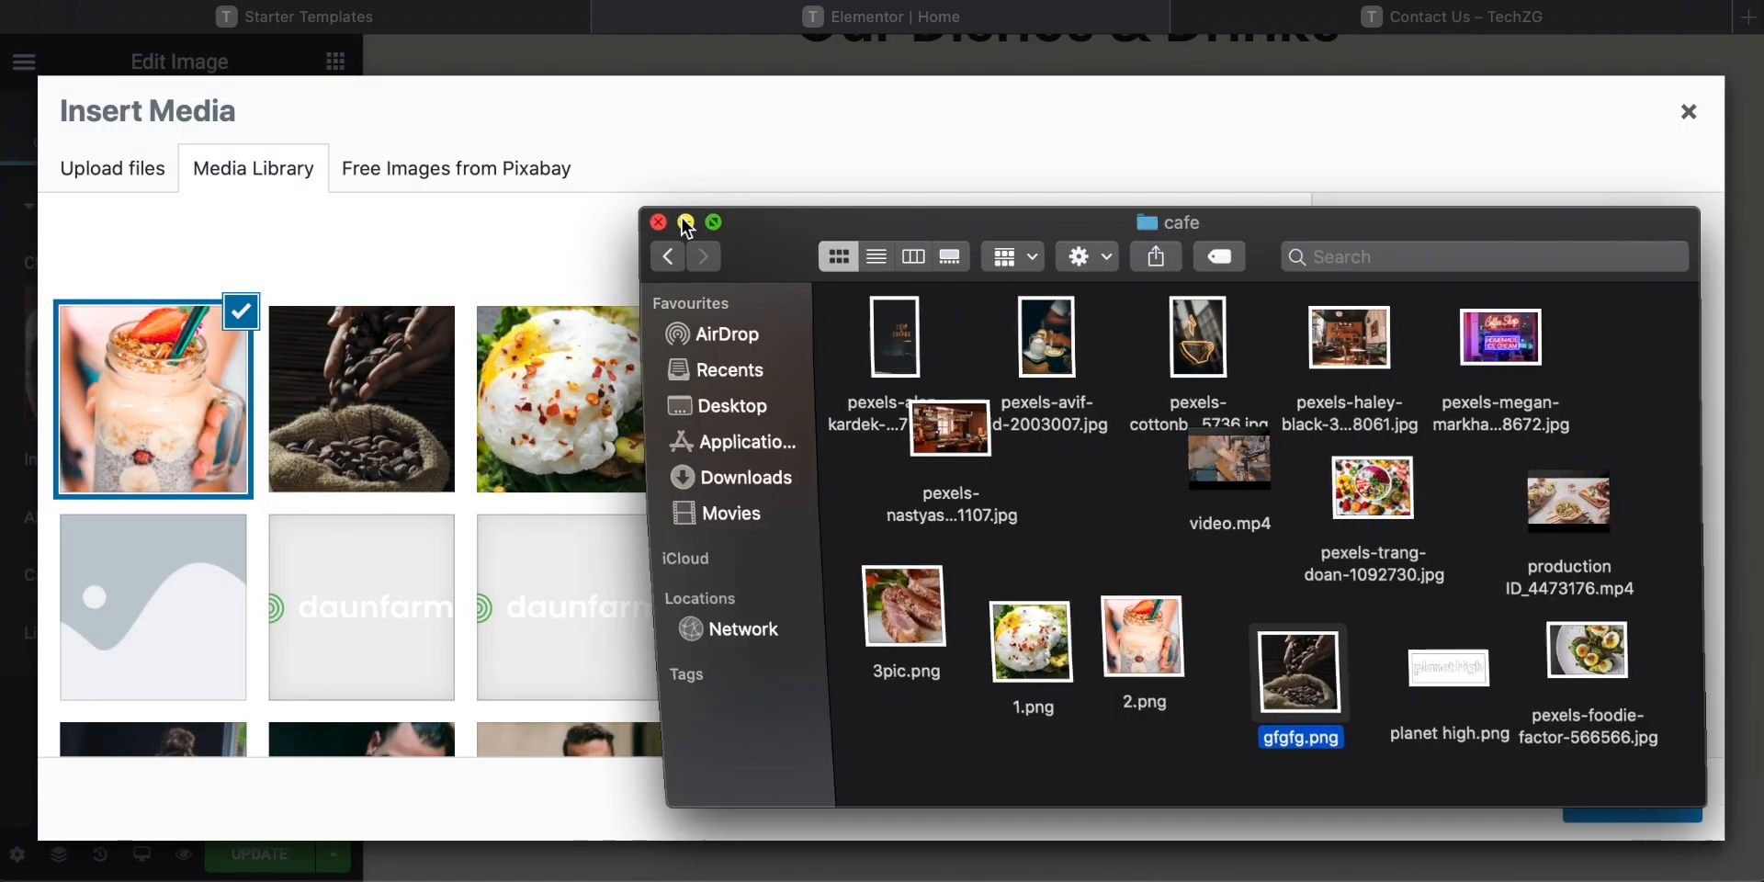
{"action": "left_click", "coordinate": [684, 224]}
{"action": "left_click", "coordinate": [1631, 804]}
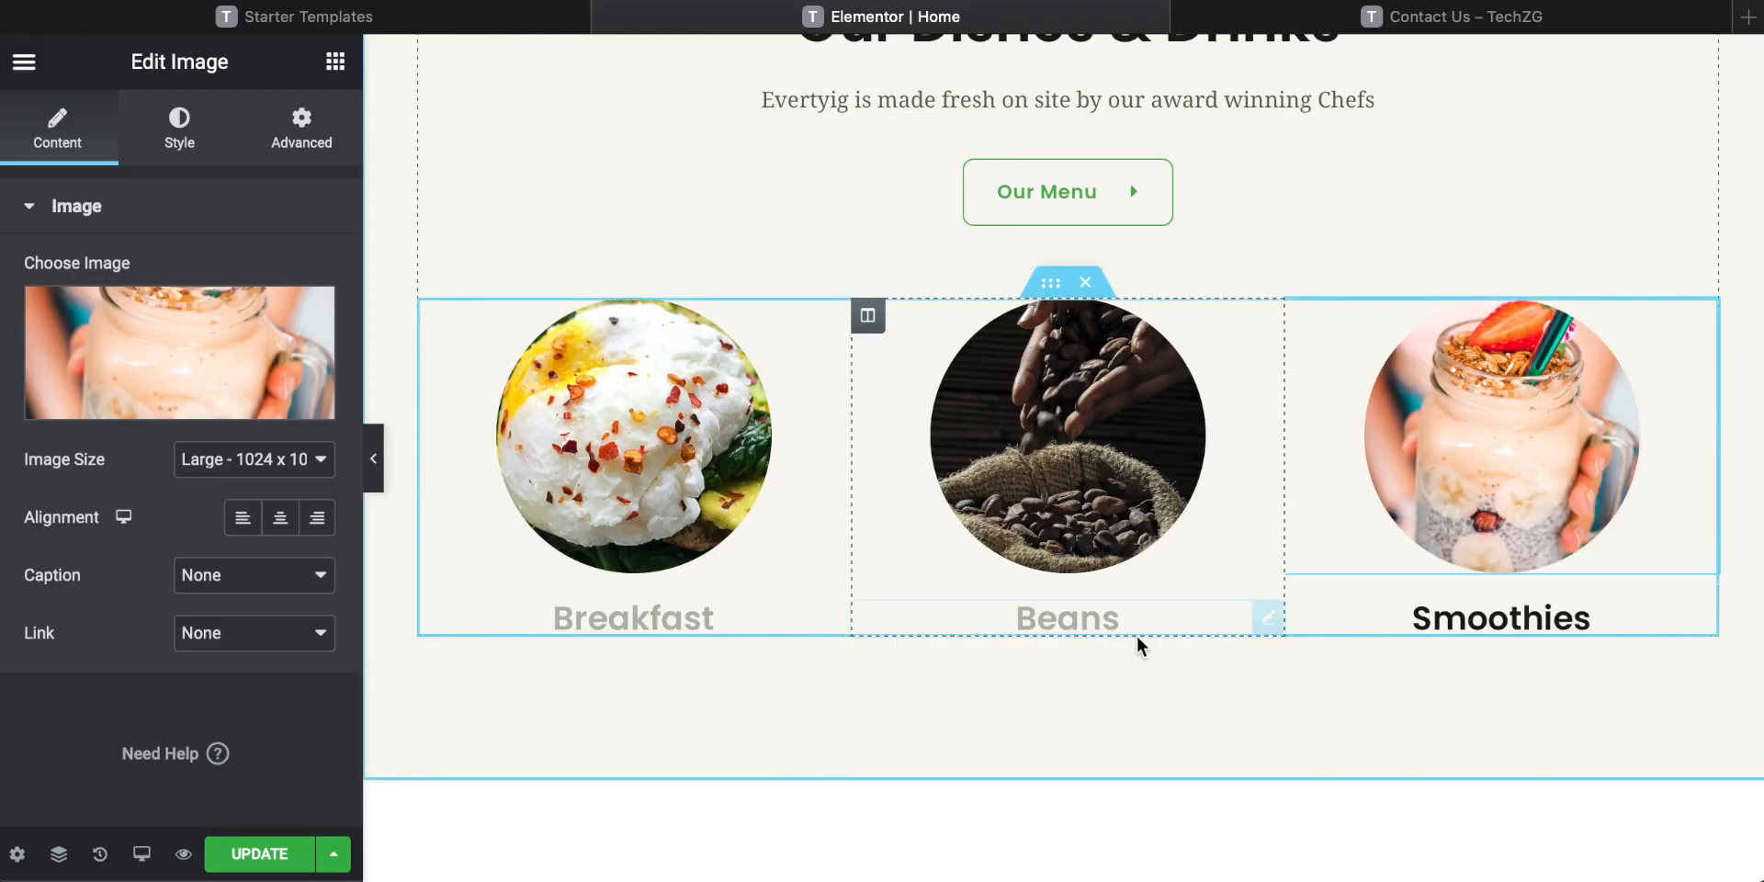
Examine the link settings of the Smoothies, Beans and Breakfast headings.
{"action": "scroll", "coordinate": [904, 600], "scroll_direction": "down", "scroll_amount": 2}
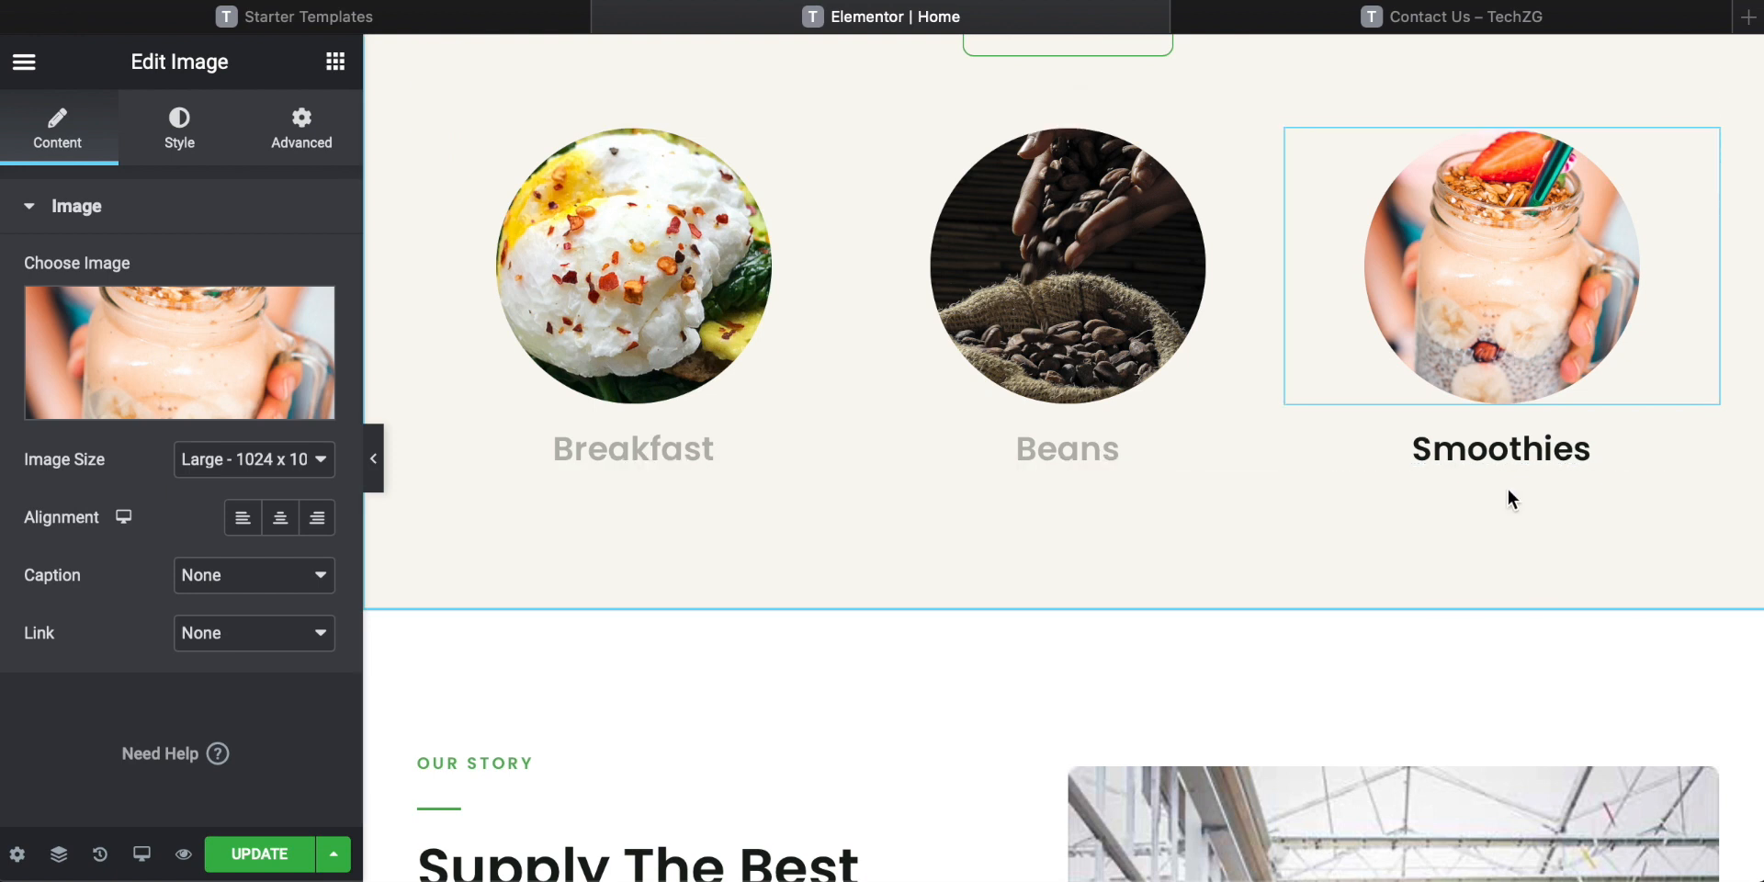
{"action": "left_click", "coordinate": [1501, 448]}
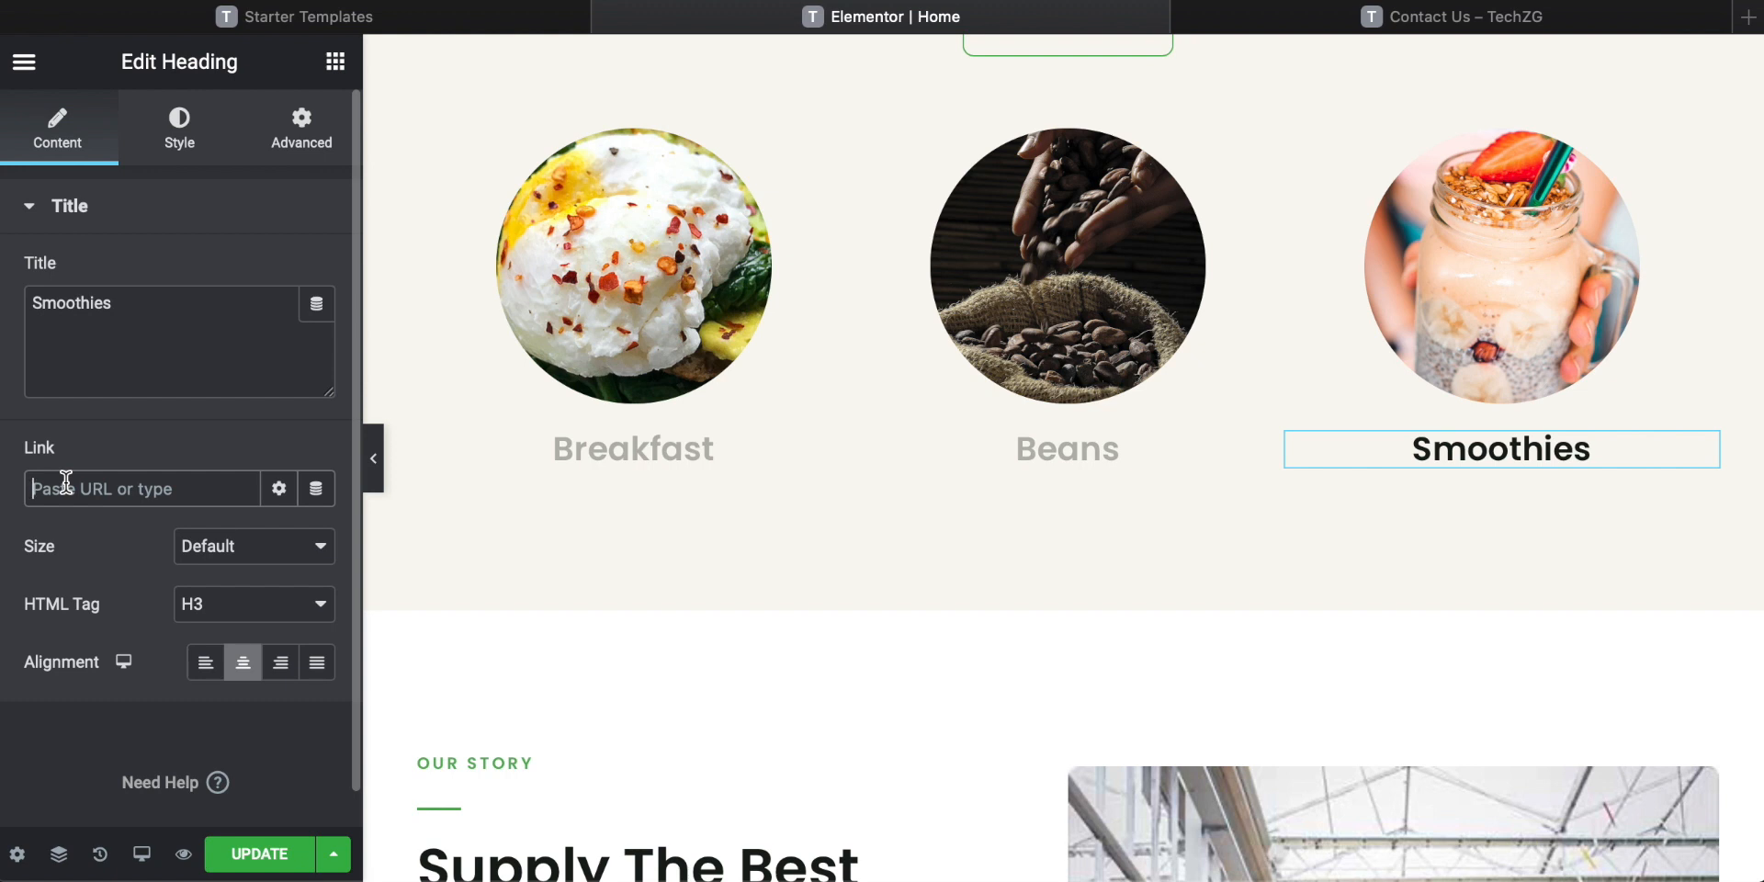
{"action": "left_click", "coordinate": [1084, 444]}
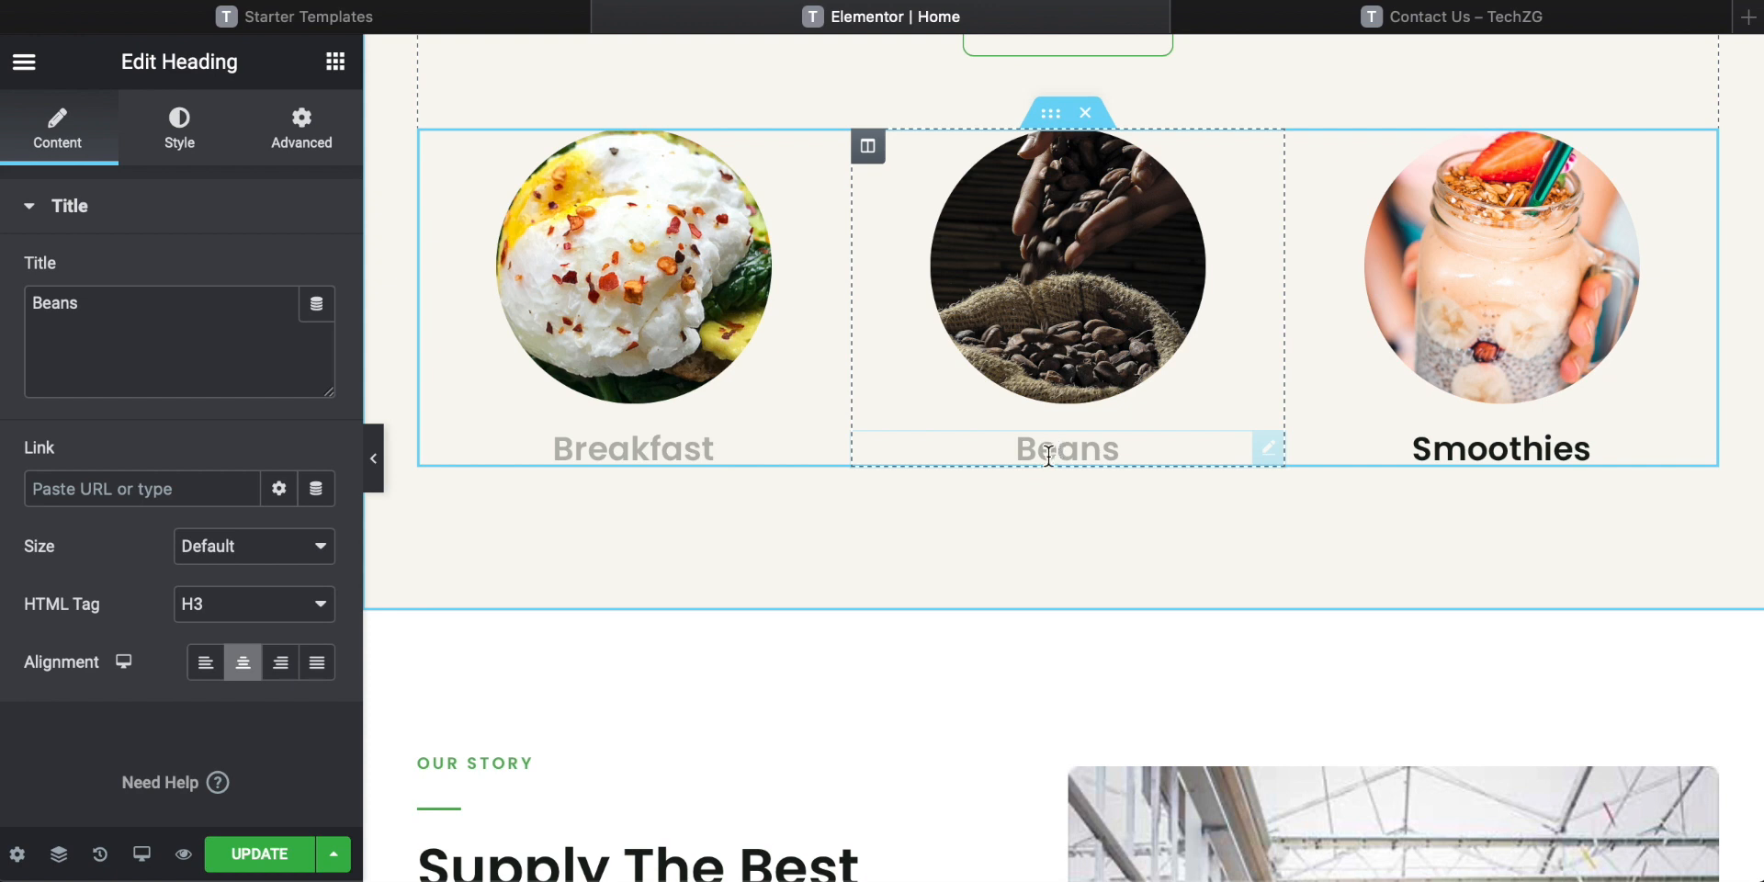
{"action": "left_click", "coordinate": [632, 449]}
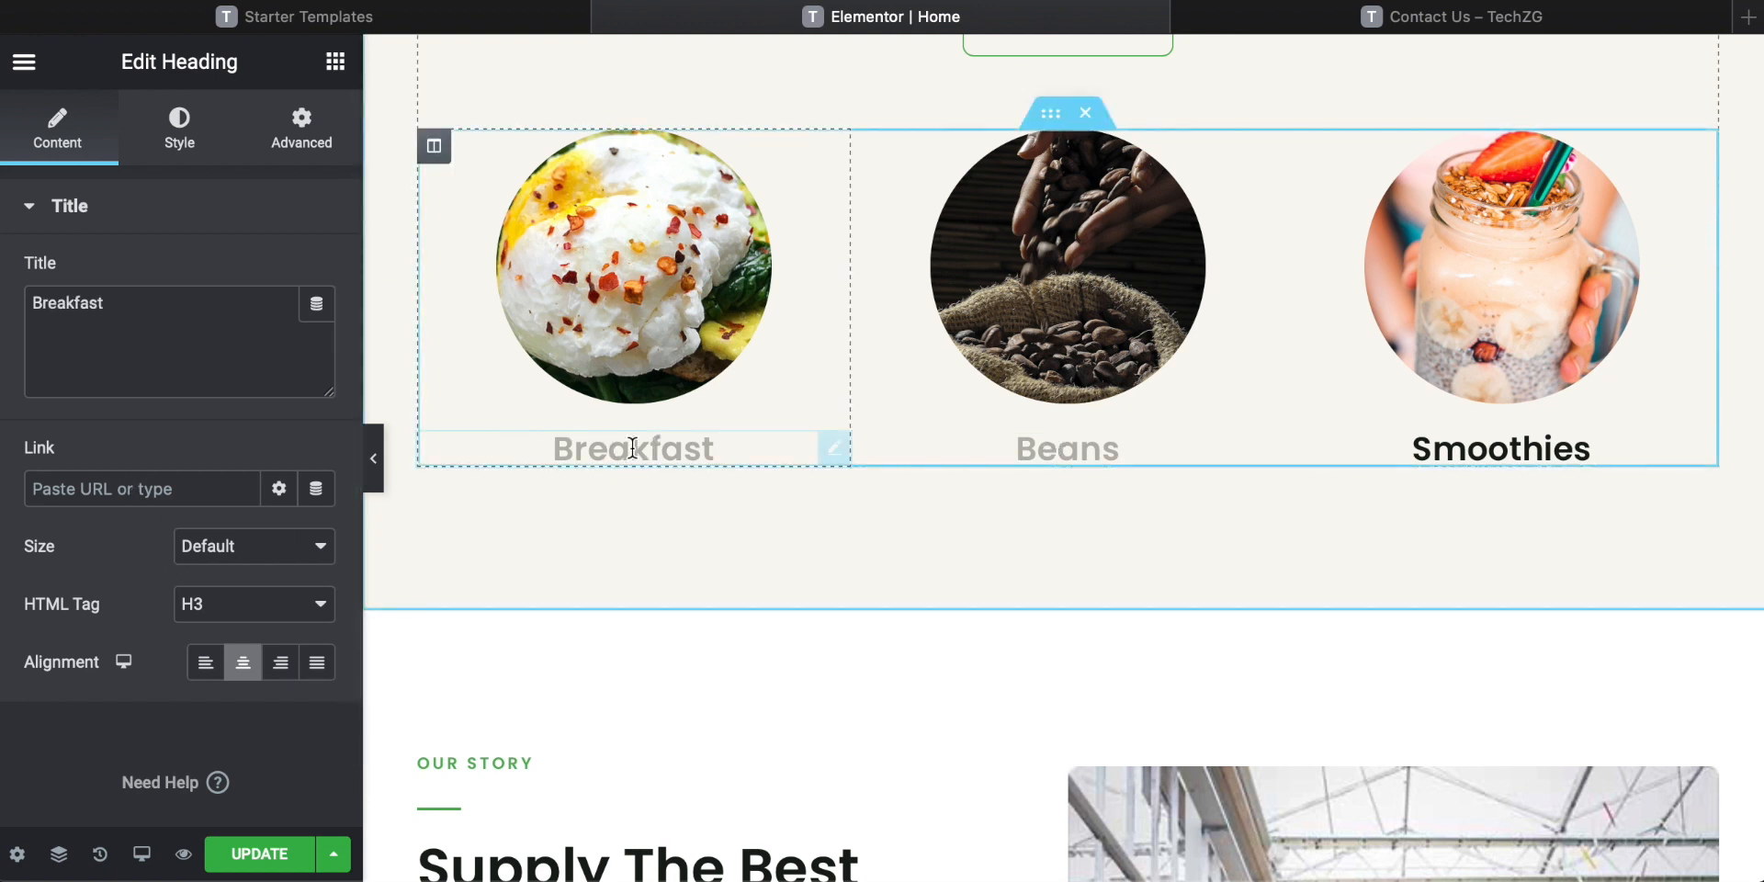
{"action": "left_click", "coordinate": [111, 495]}
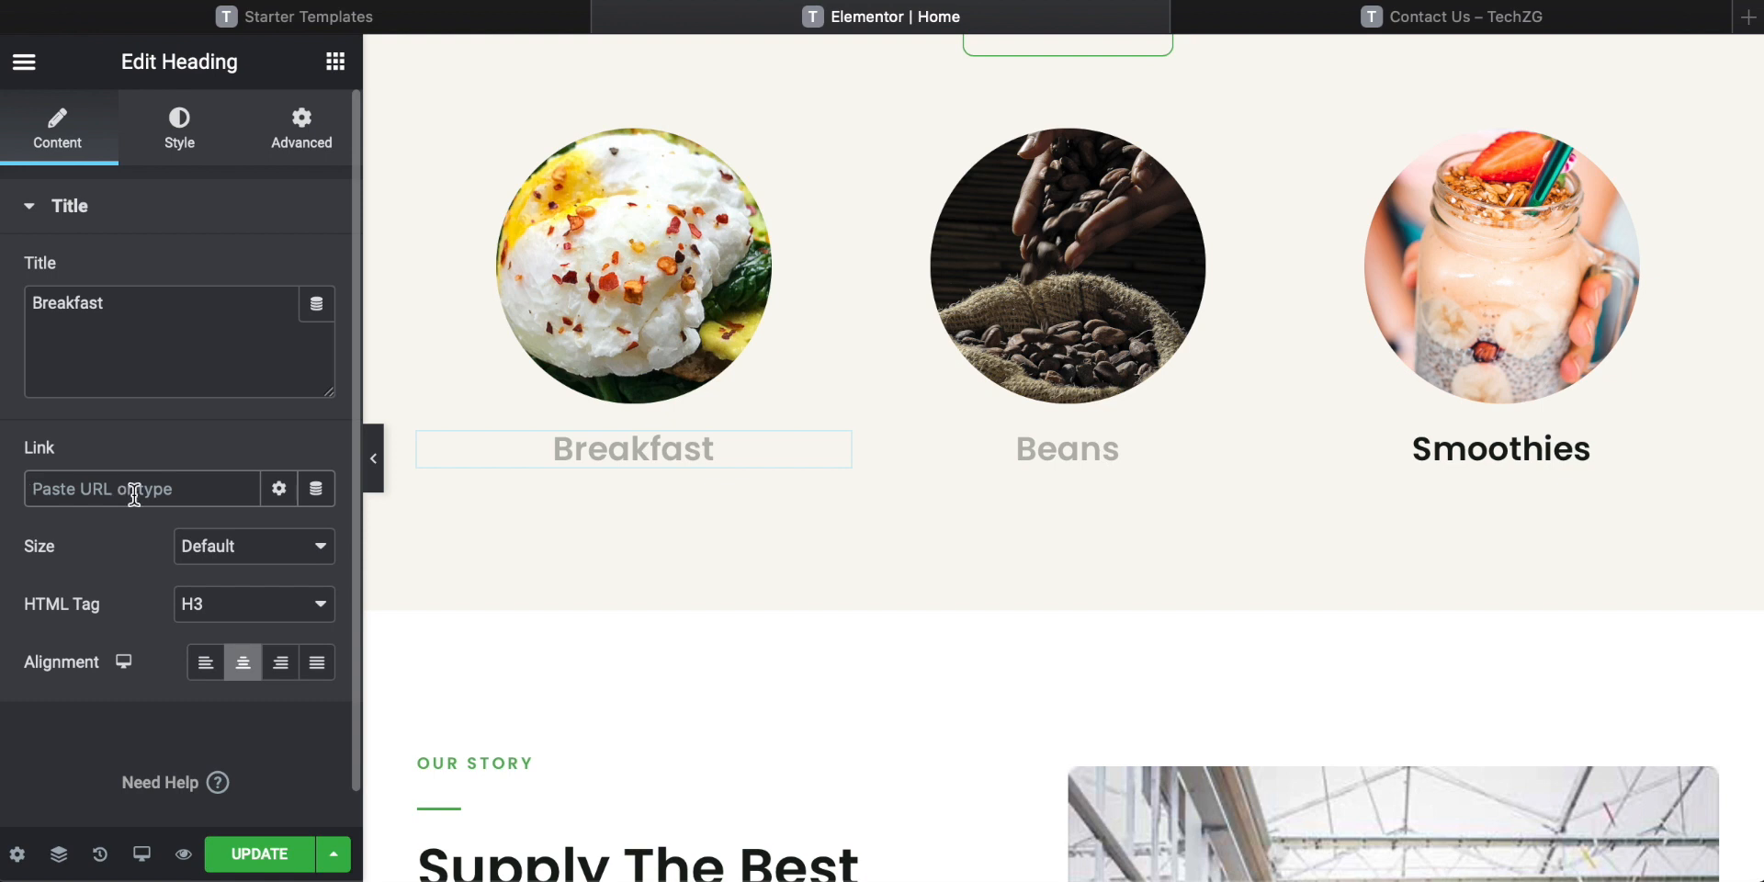
Delete the Our Story section with the "Supply The Best Organic Products Since 1985" heading.
{"action": "scroll", "coordinate": [878, 566], "scroll_direction": "up", "scroll_amount": 10}
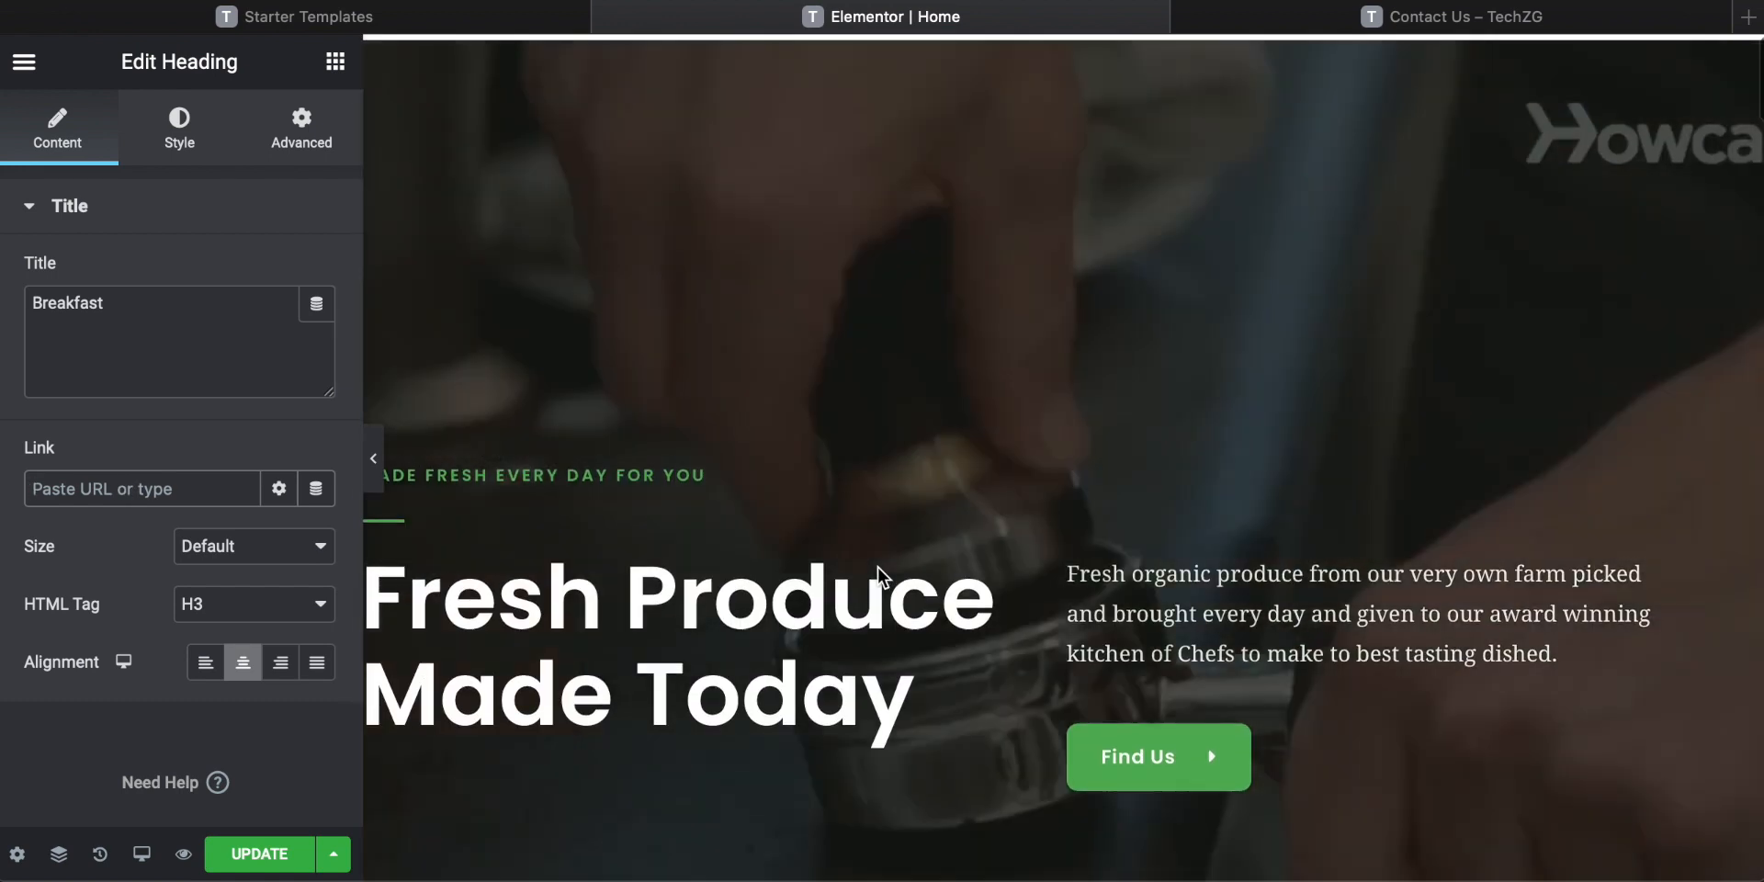
{"action": "scroll", "coordinate": [878, 566], "scroll_direction": "down", "scroll_amount": 7}
{"action": "scroll", "coordinate": [878, 566], "scroll_direction": "down", "scroll_amount": 6}
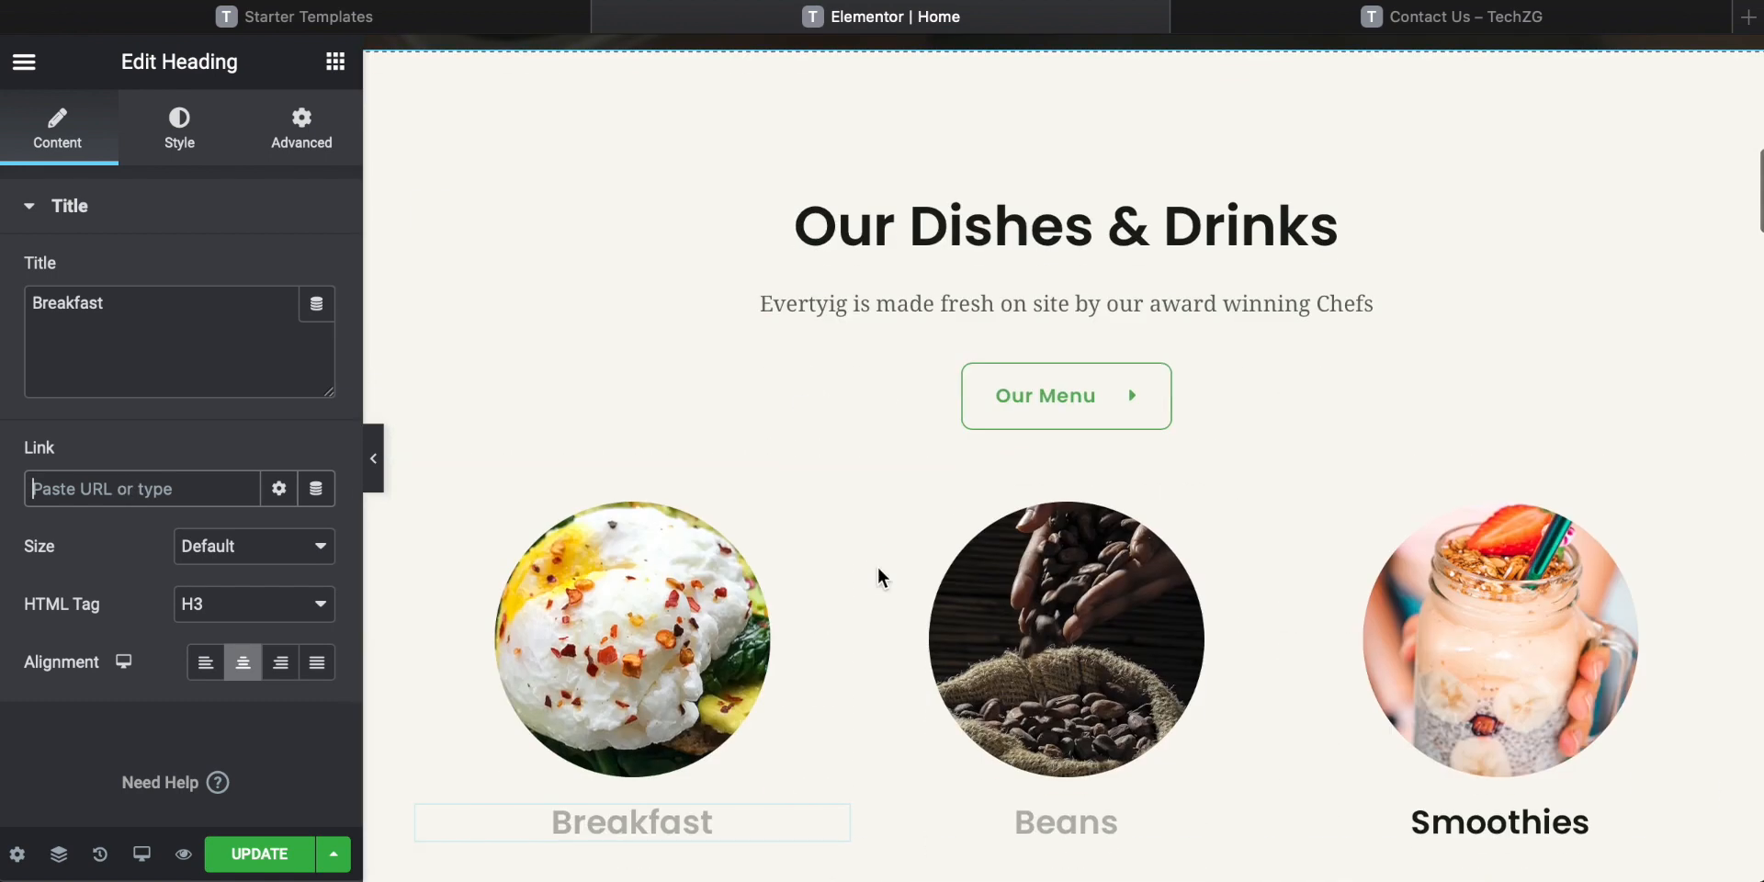
{"action": "scroll", "coordinate": [878, 576], "scroll_direction": "down", "scroll_amount": 6}
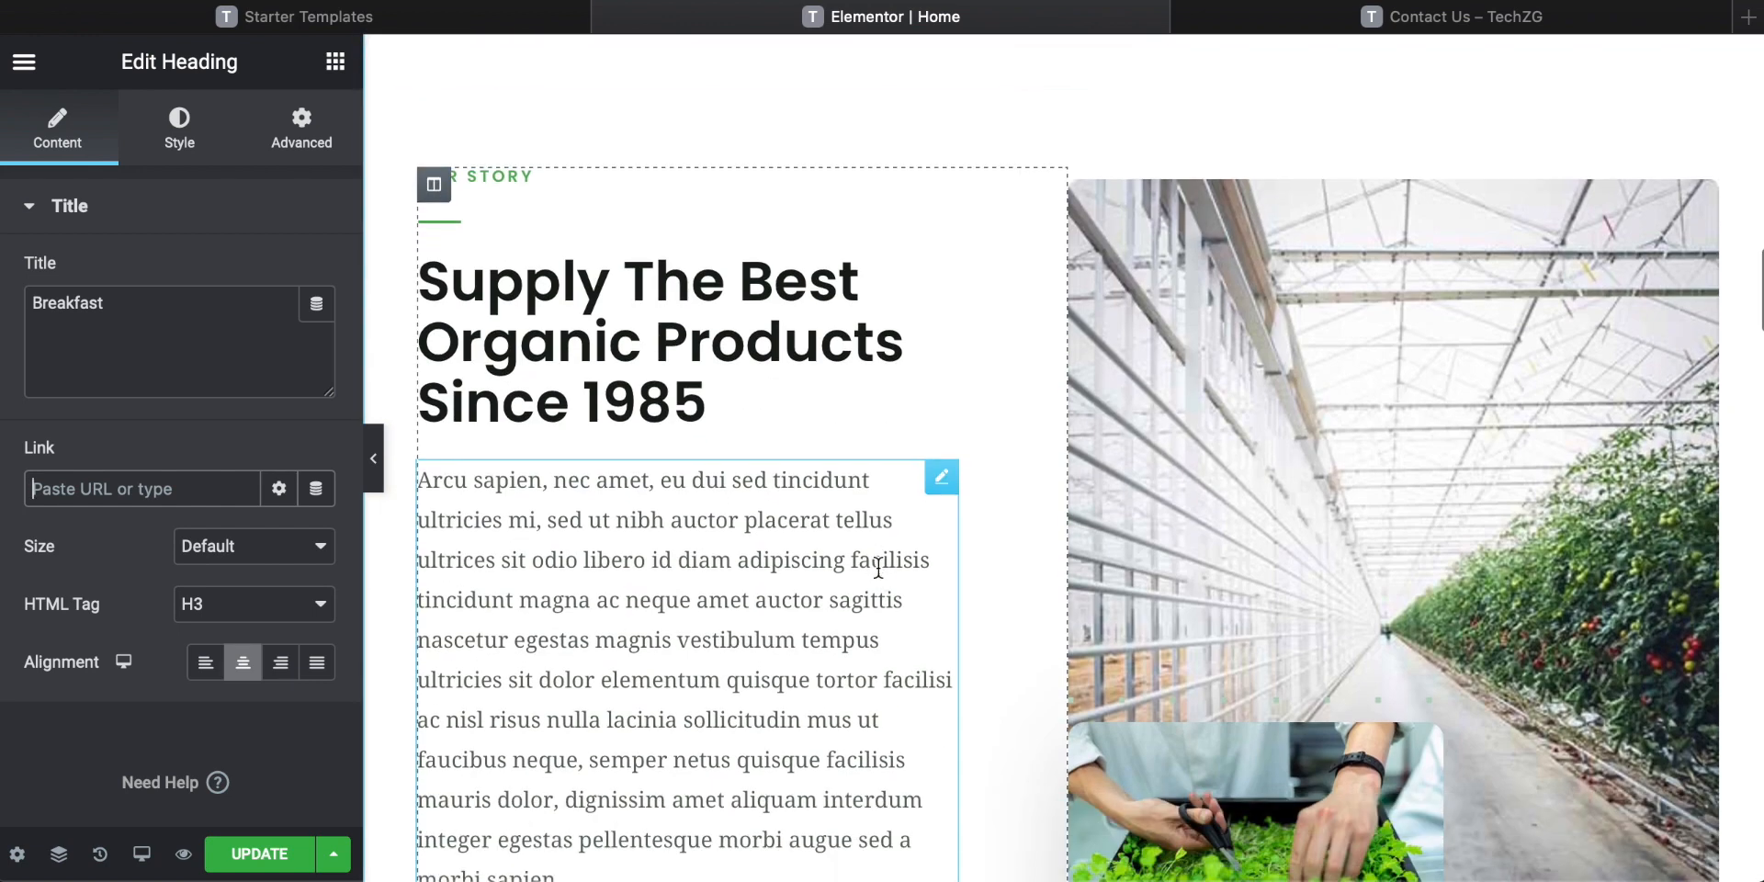
{"action": "scroll", "coordinate": [878, 569], "scroll_direction": "up", "scroll_amount": 1}
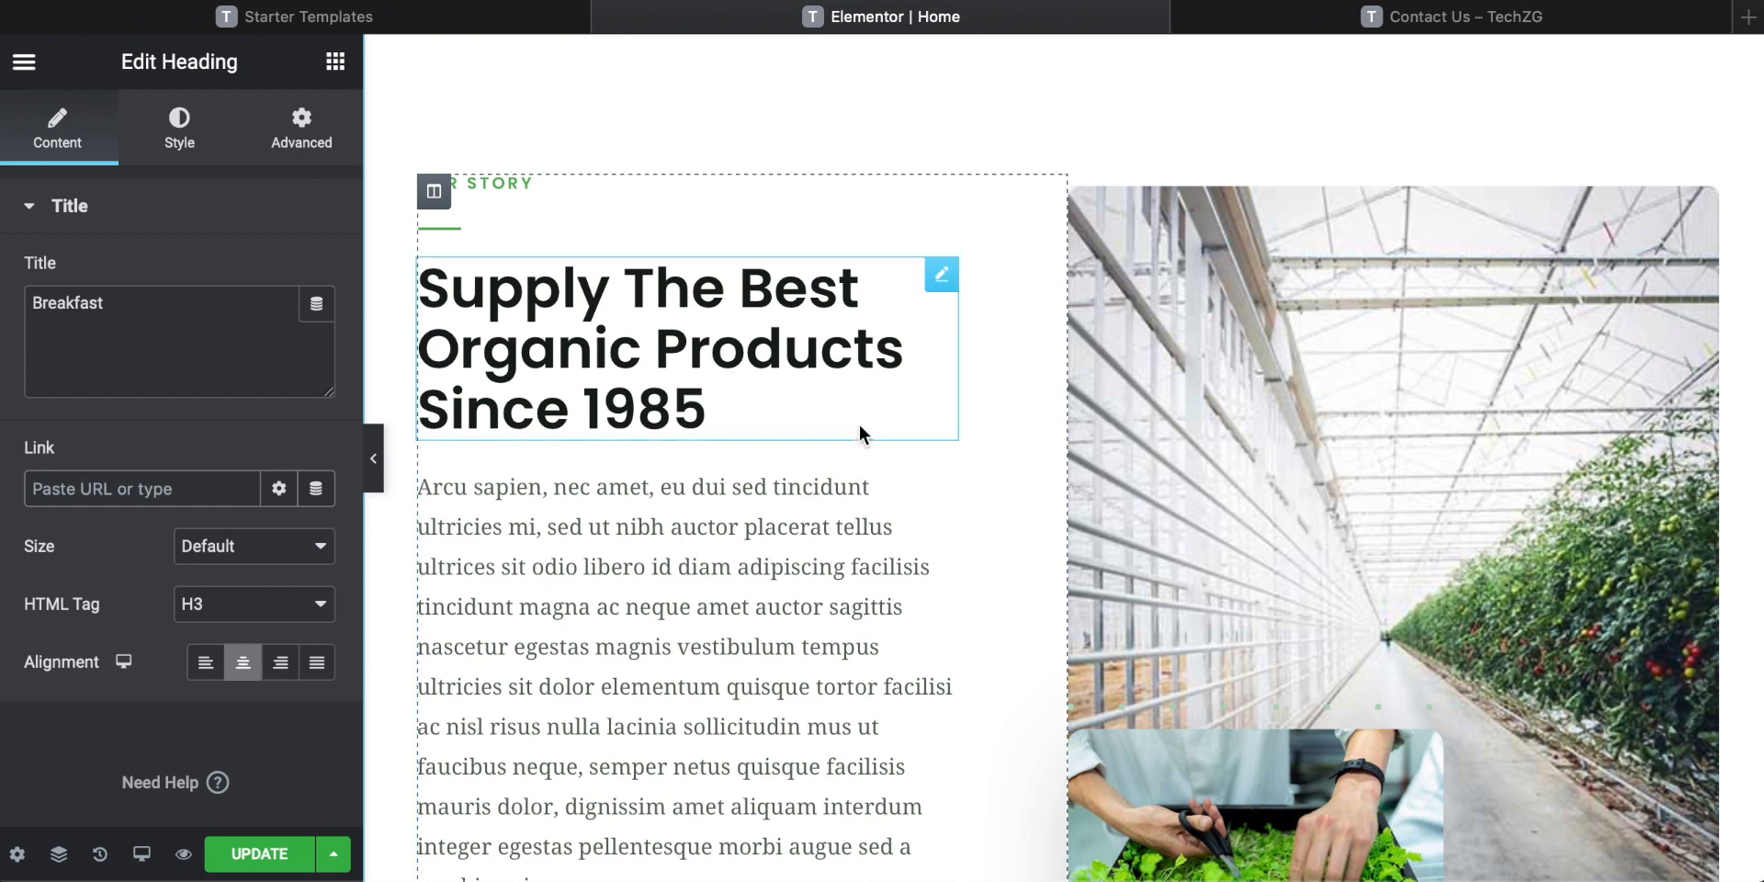
{"action": "scroll", "coordinate": [843, 516], "scroll_direction": "down", "scroll_amount": 3}
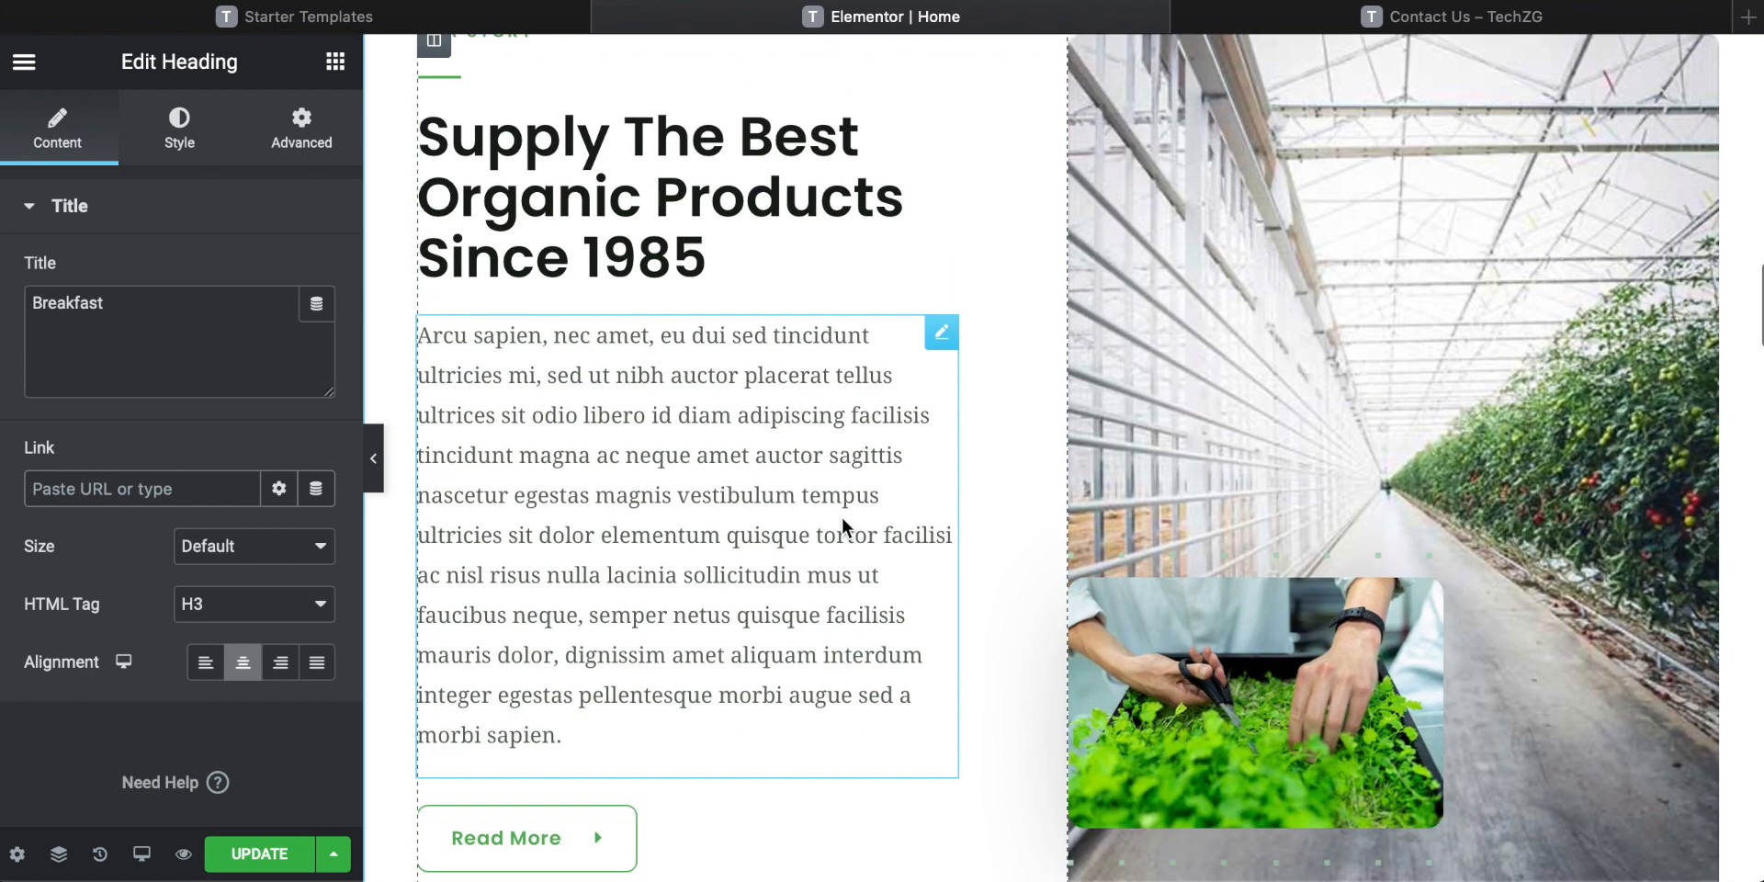
{"action": "scroll", "coordinate": [842, 518], "scroll_direction": "up", "scroll_amount": 15}
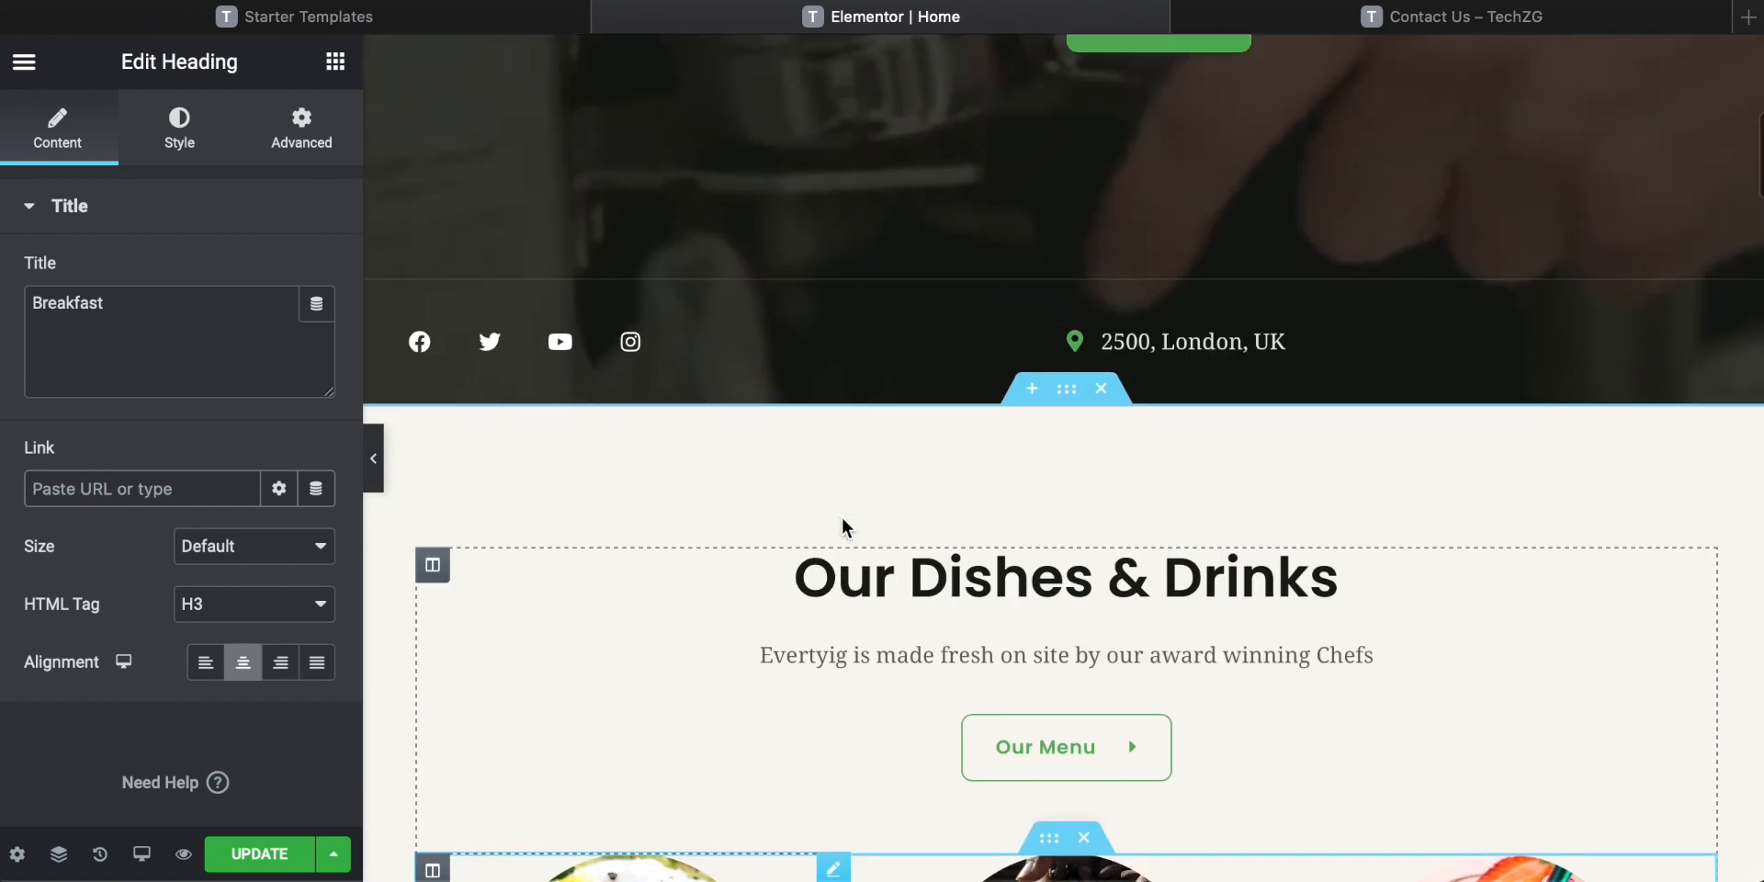
{"action": "scroll", "coordinate": [841, 516], "scroll_direction": "down", "scroll_amount": 10}
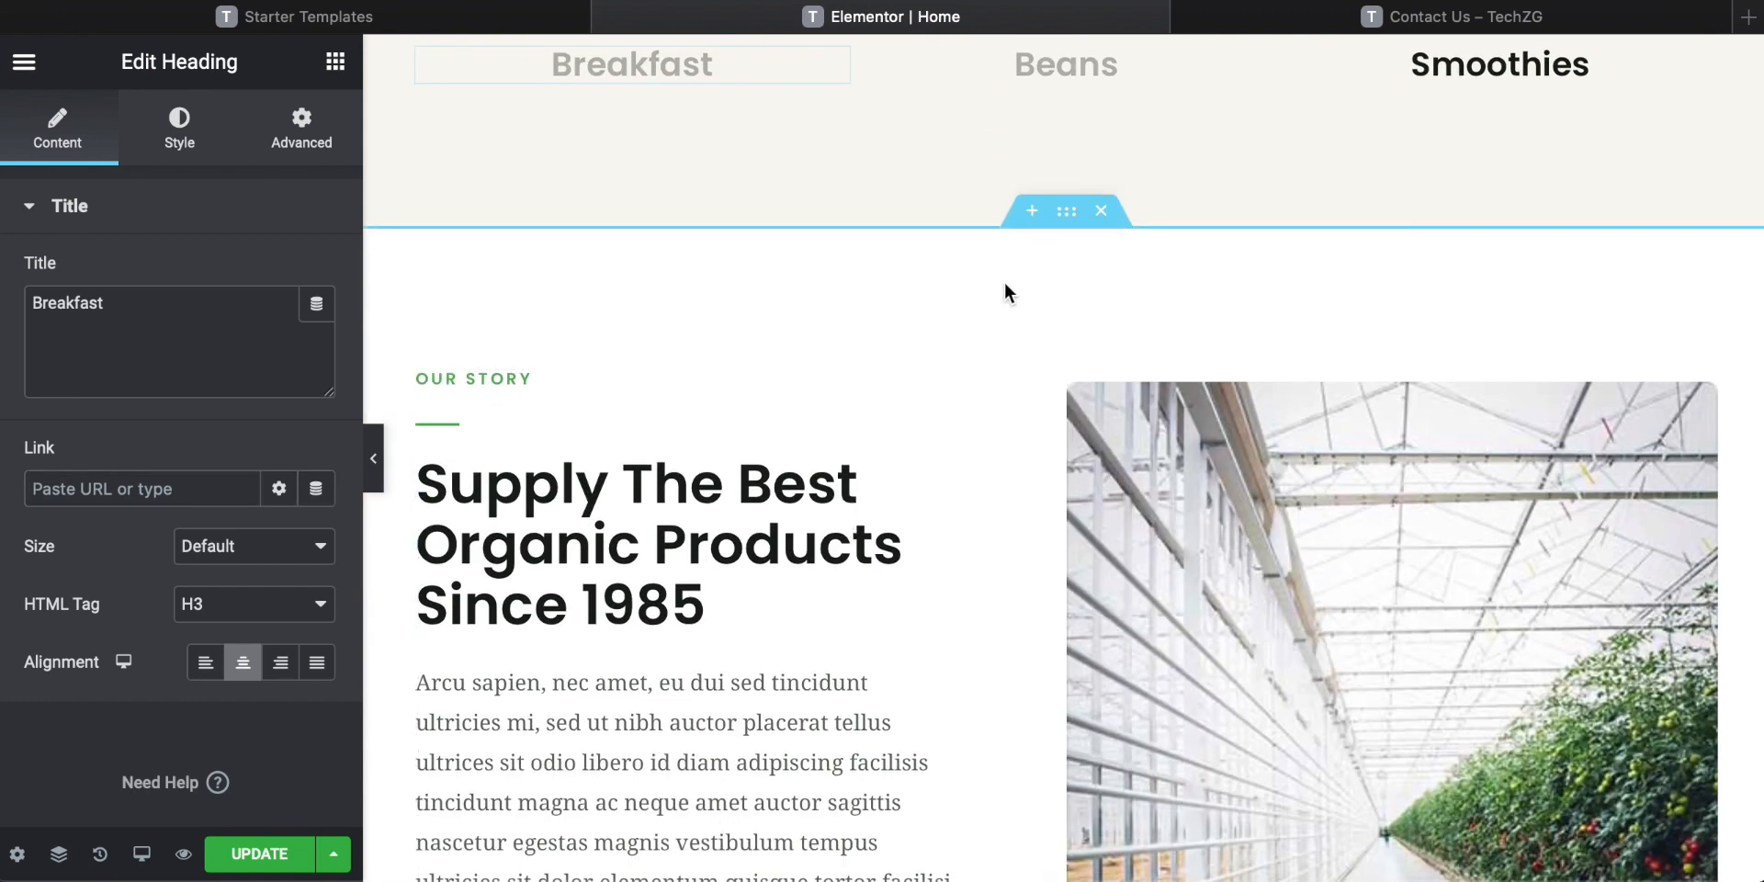
{"action": "left_click", "coordinate": [1102, 215]}
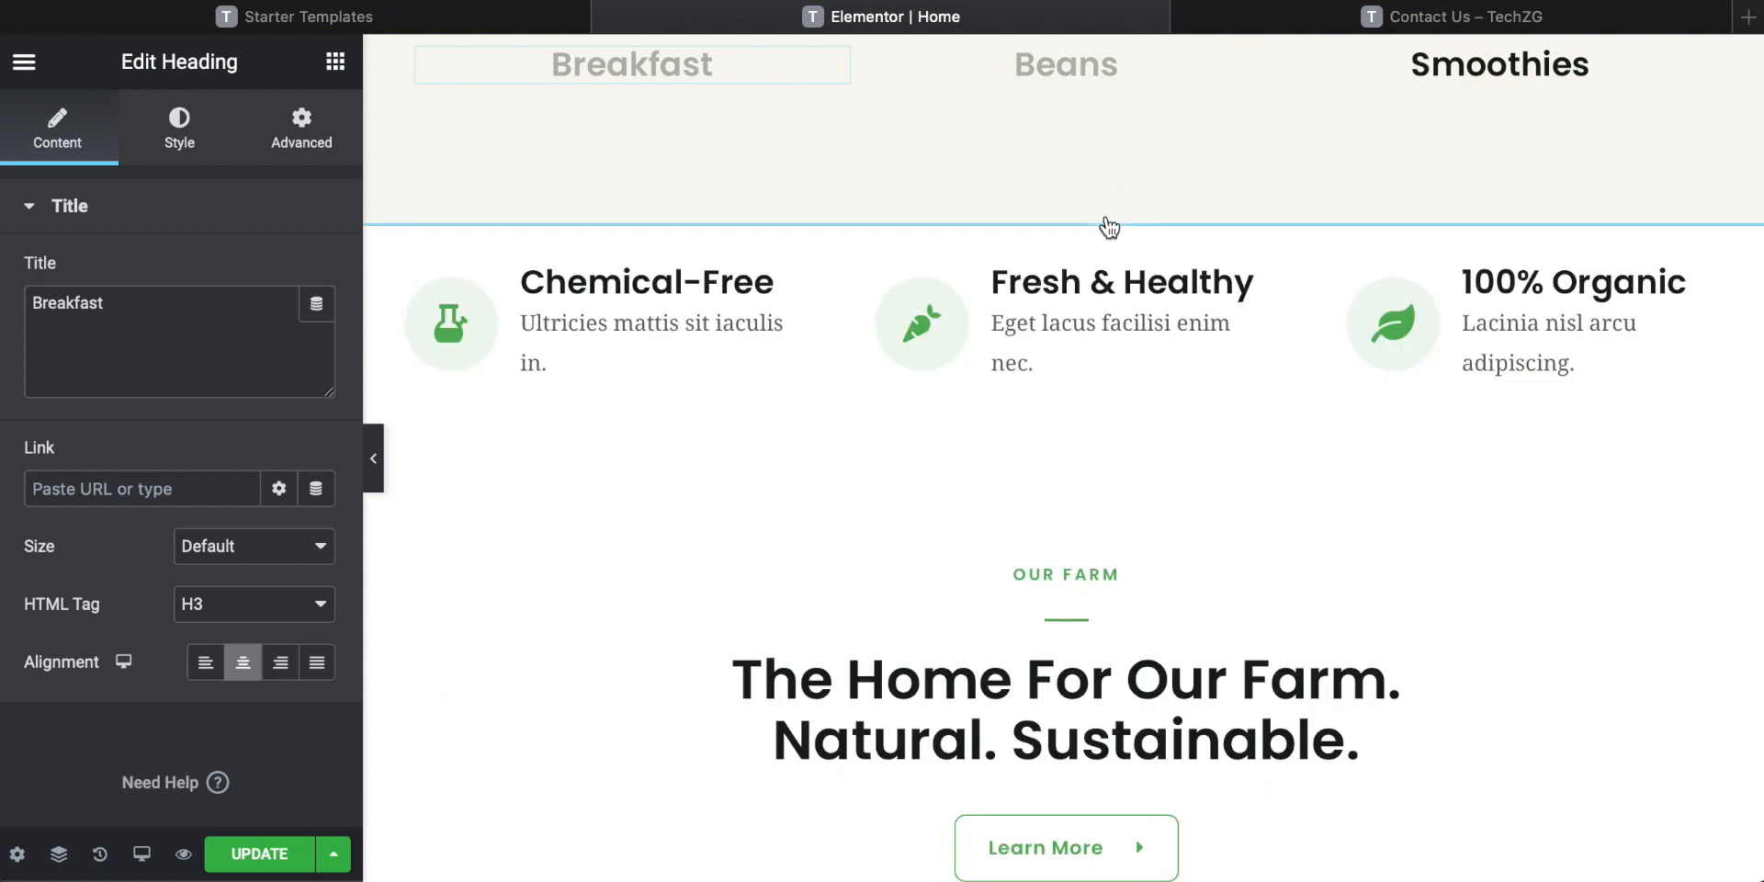
Add a single-column section above the Chemical-Free, Fresh & Healthy and 100% Organic row and bring up the widgets for it.
{"action": "scroll", "coordinate": [755, 485], "scroll_direction": "down", "scroll_amount": 3}
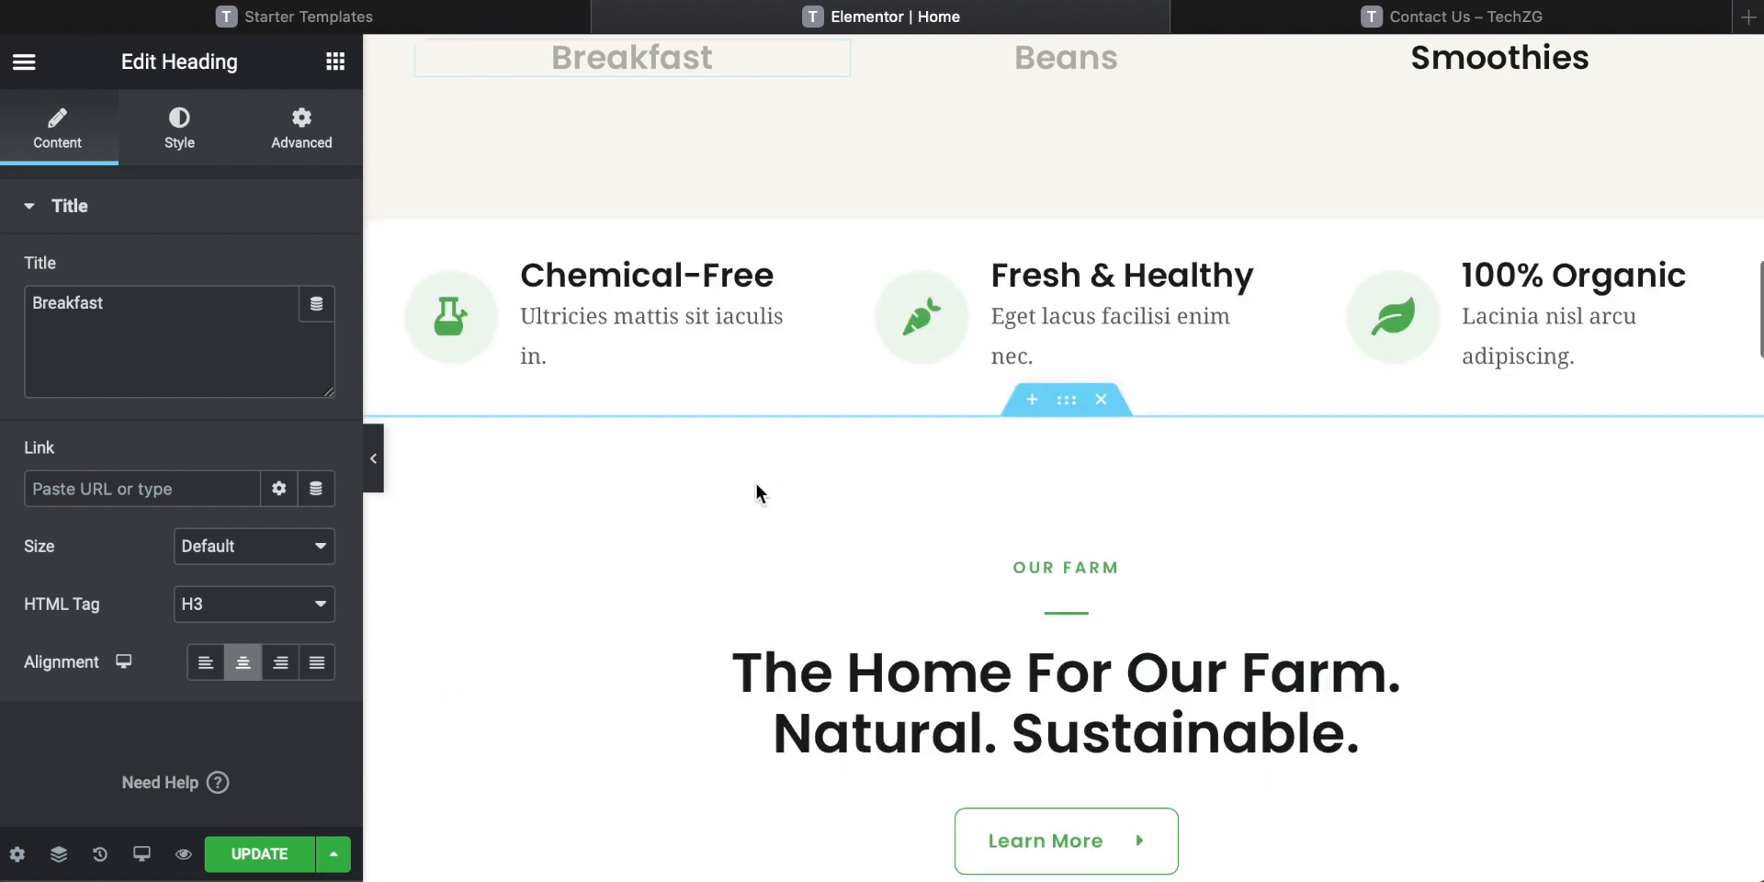
{"action": "scroll", "coordinate": [725, 489], "scroll_direction": "up", "scroll_amount": 5}
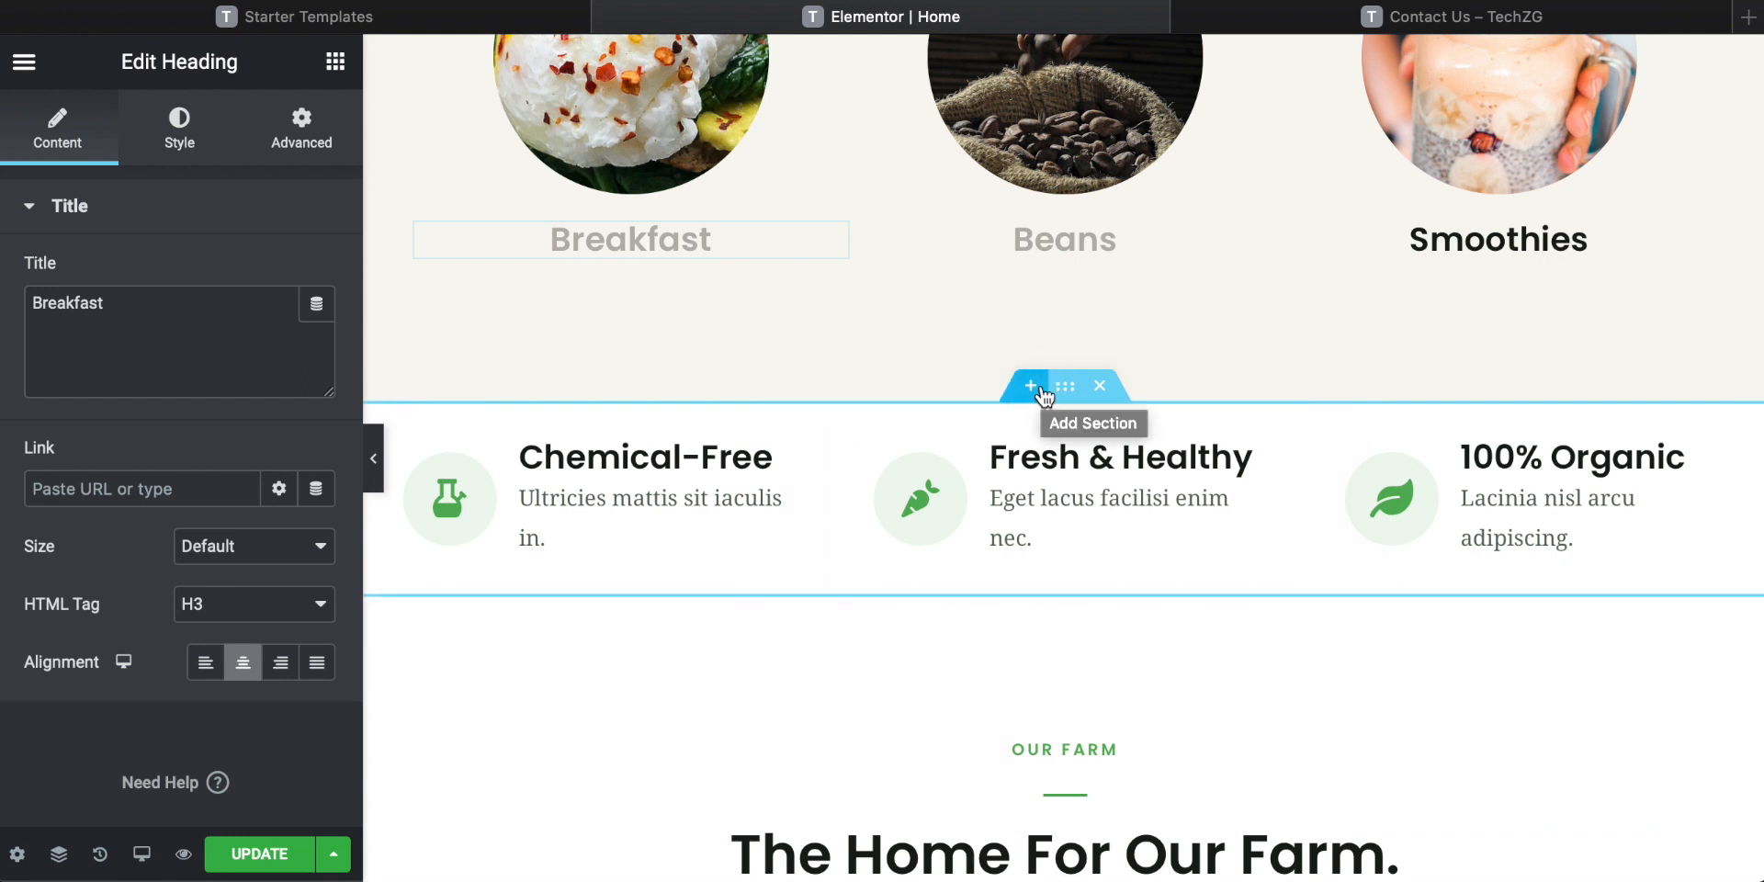
{"action": "left_click", "coordinate": [1038, 389]}
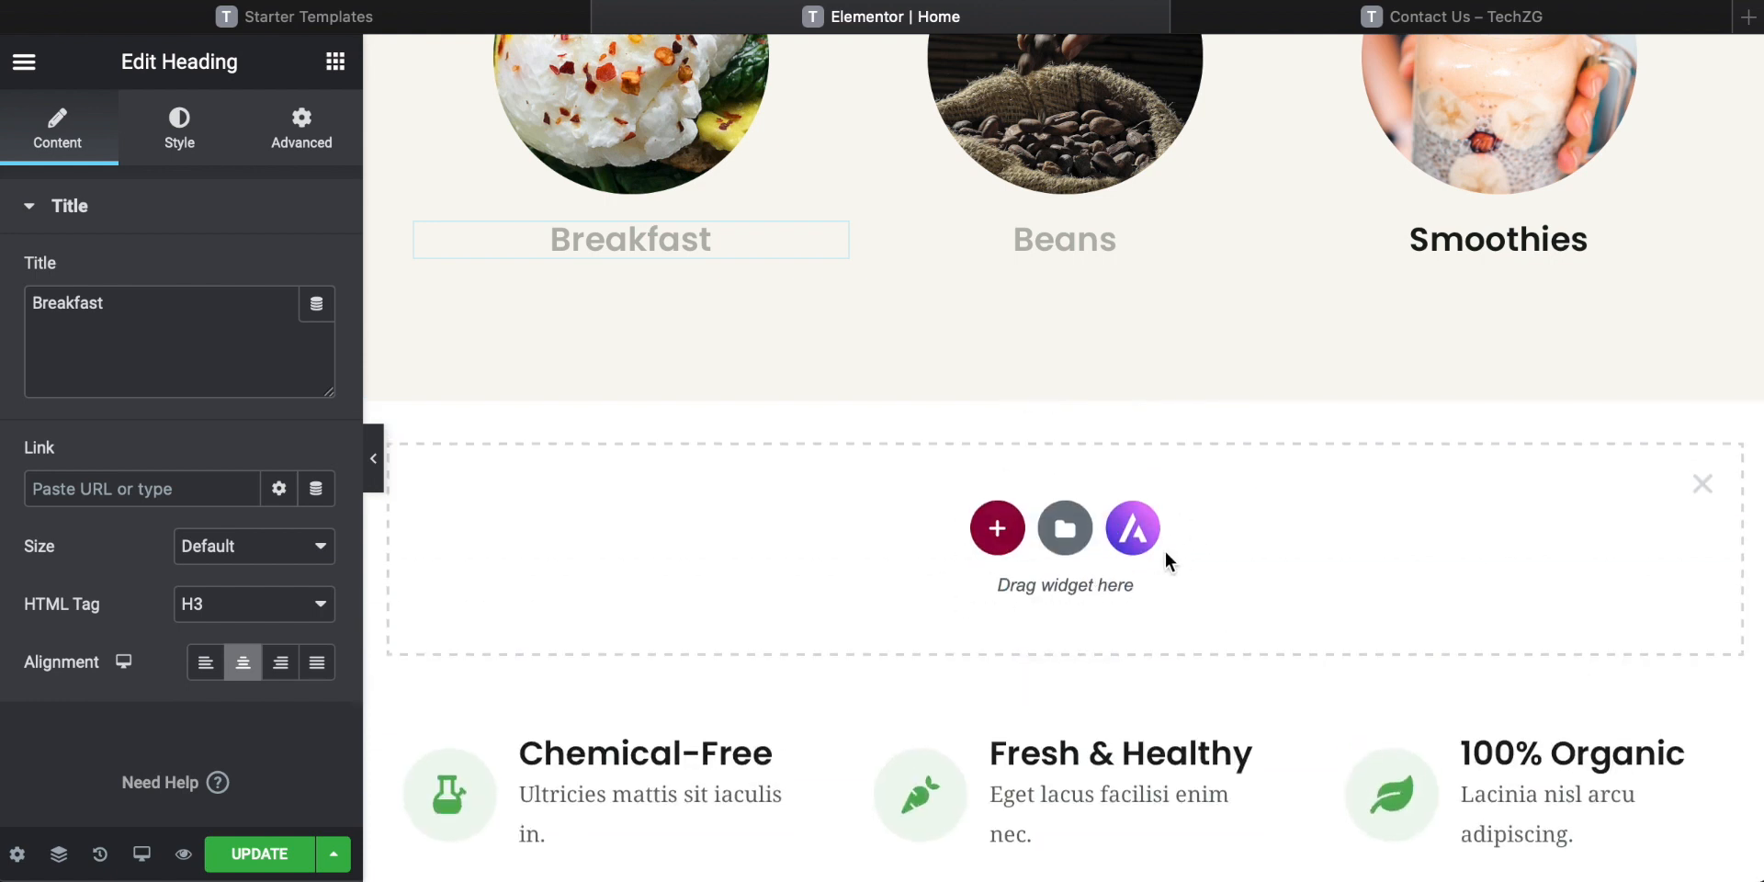
{"action": "left_click", "coordinate": [998, 530]}
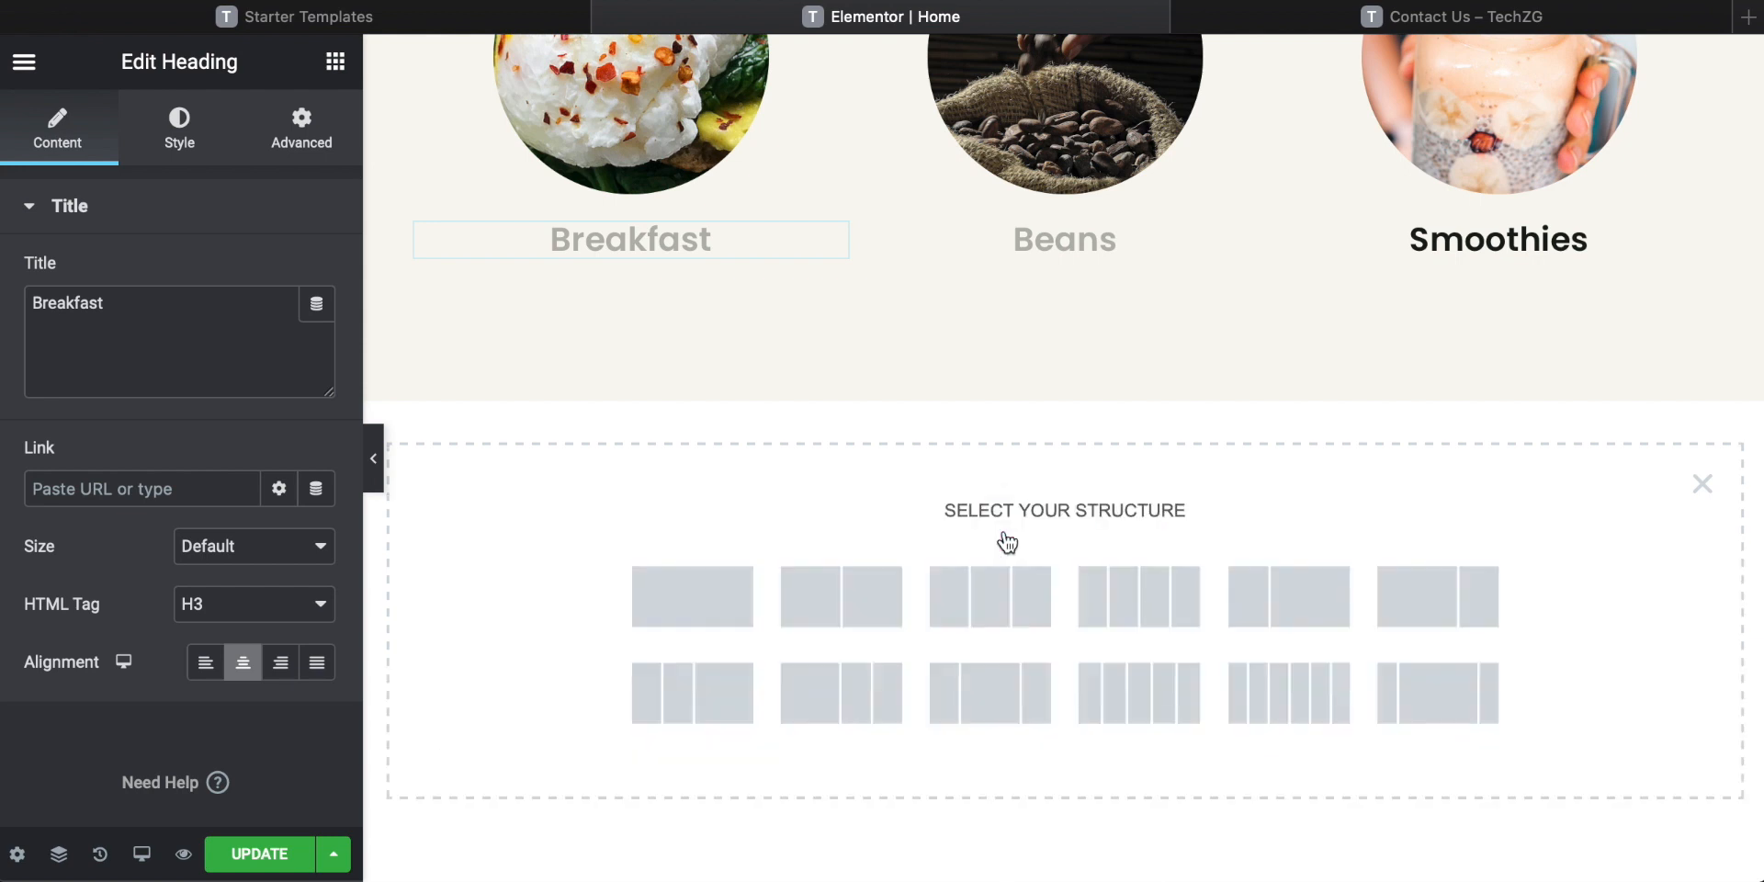
{"action": "scroll", "coordinate": [1004, 532], "scroll_direction": "down", "scroll_amount": 1}
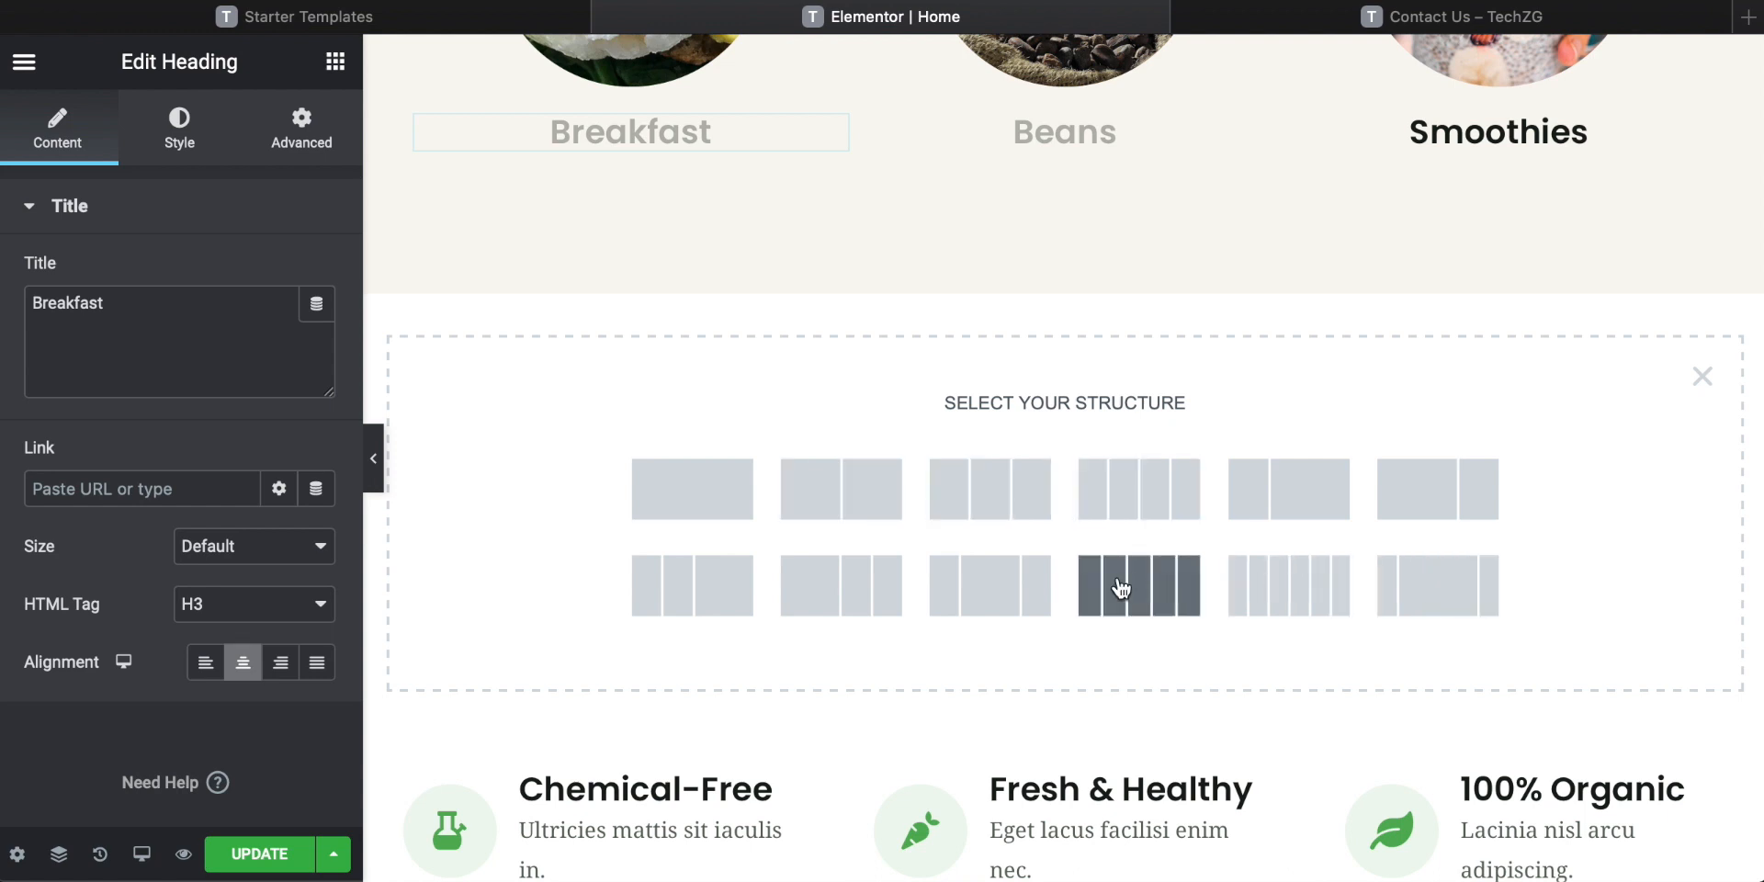
{"action": "left_click", "coordinate": [734, 507]}
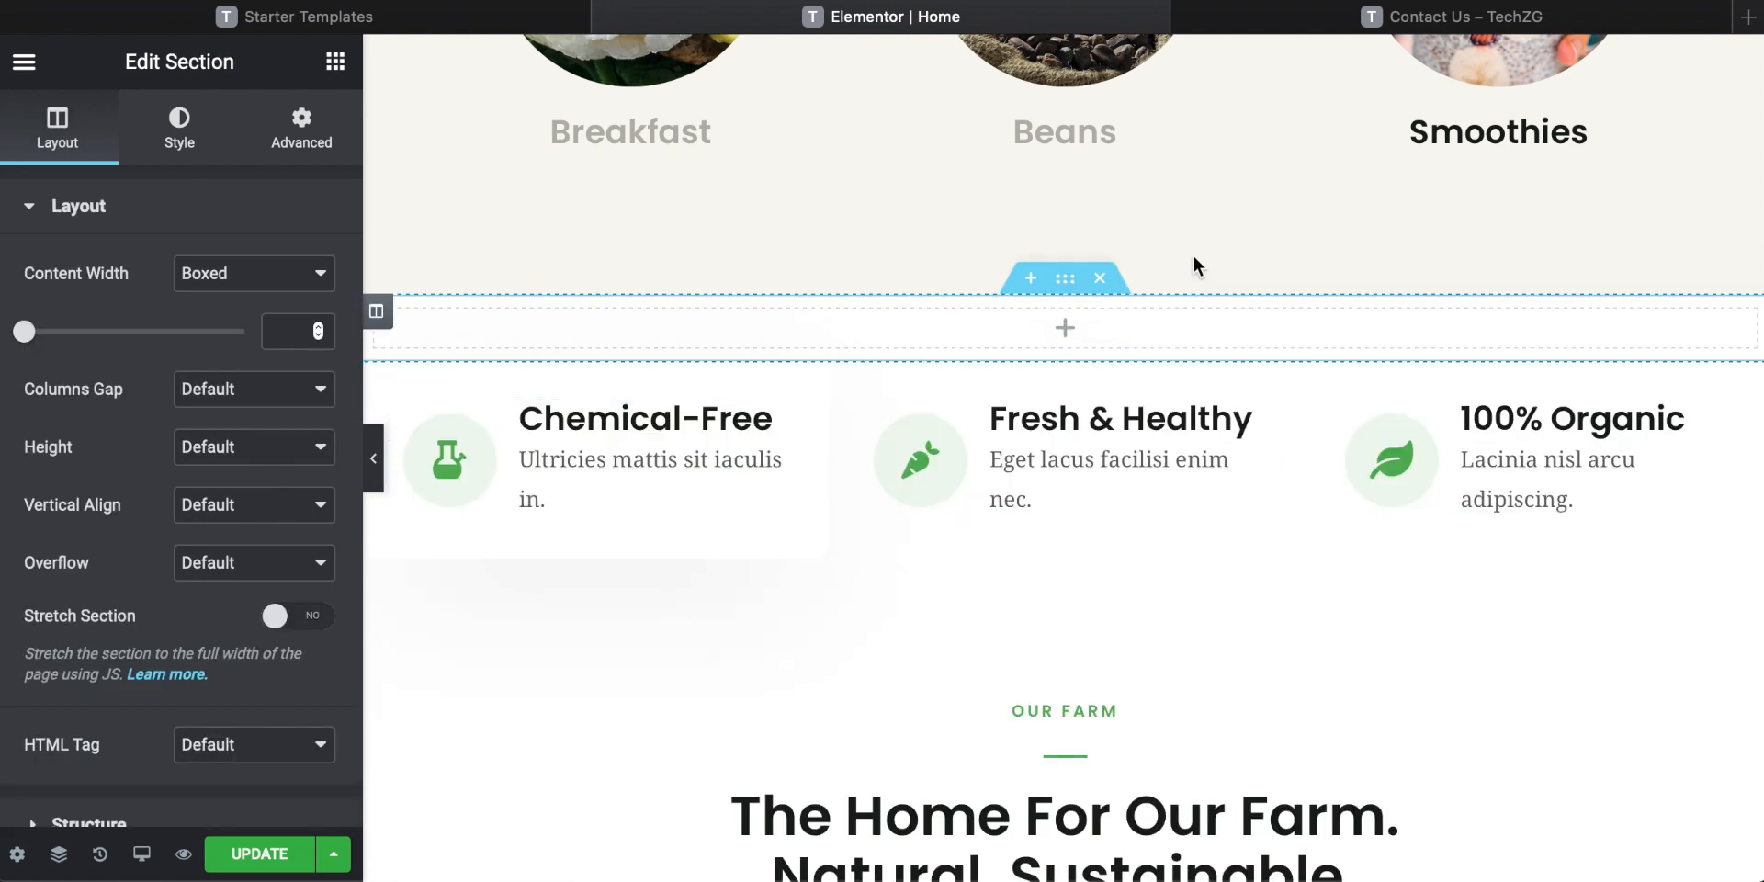
{"action": "left_click", "coordinate": [1167, 327]}
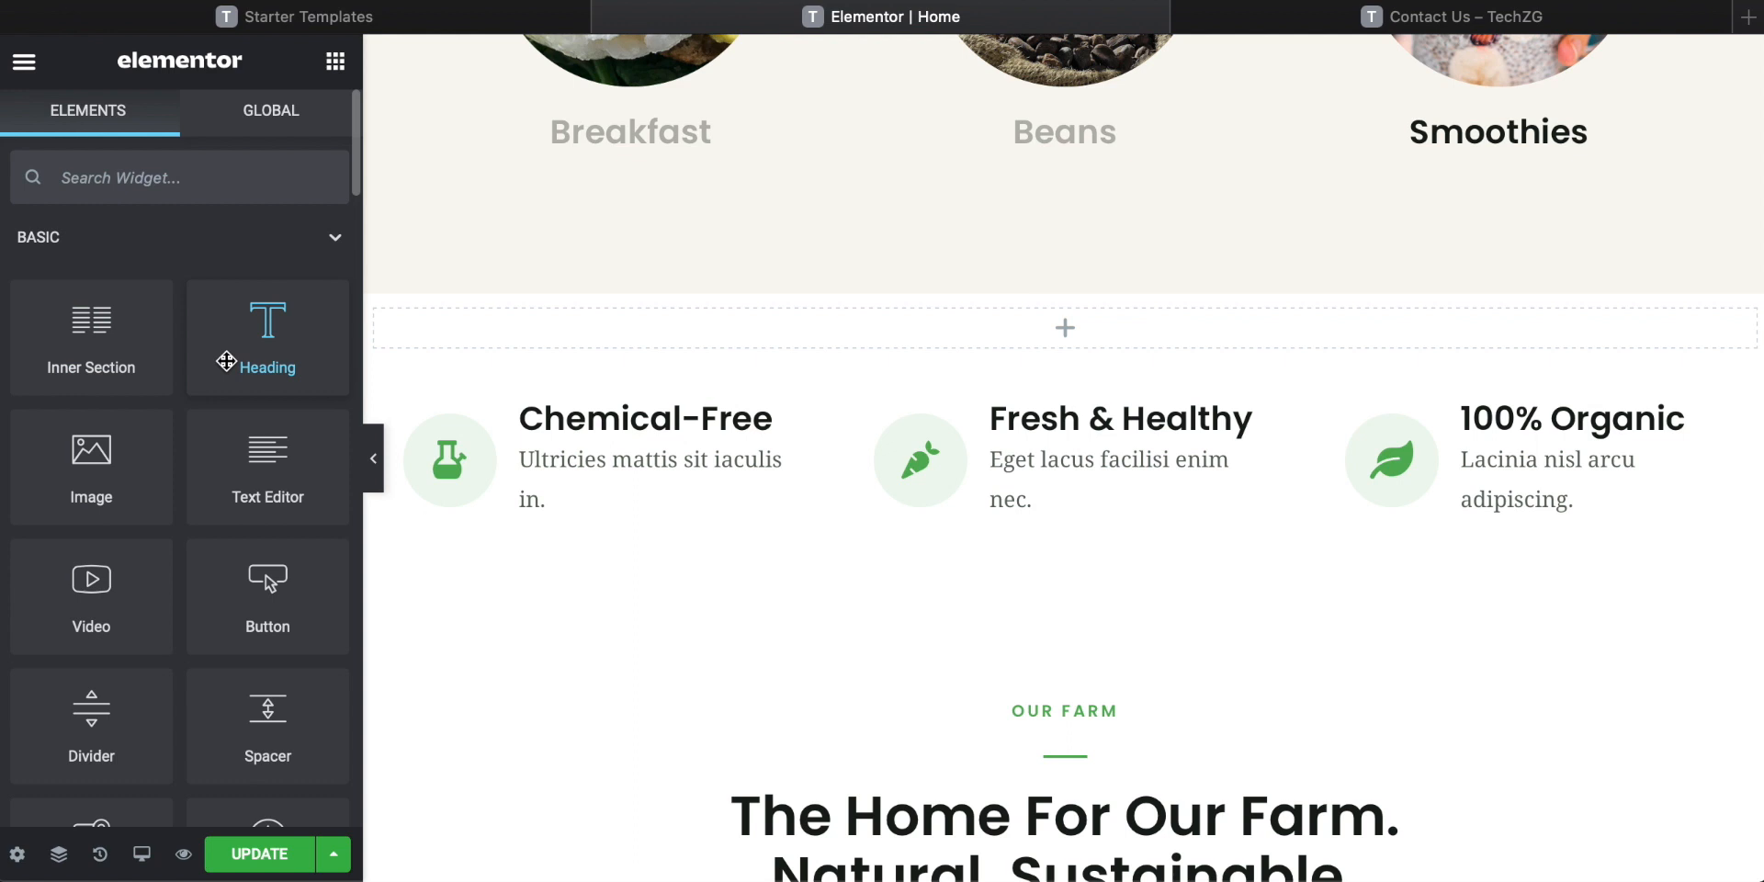
Look through the basic widgets for the empty section and search the widget list for "image".
{"action": "scroll", "coordinate": [856, 334], "scroll_direction": "up", "scroll_amount": 5}
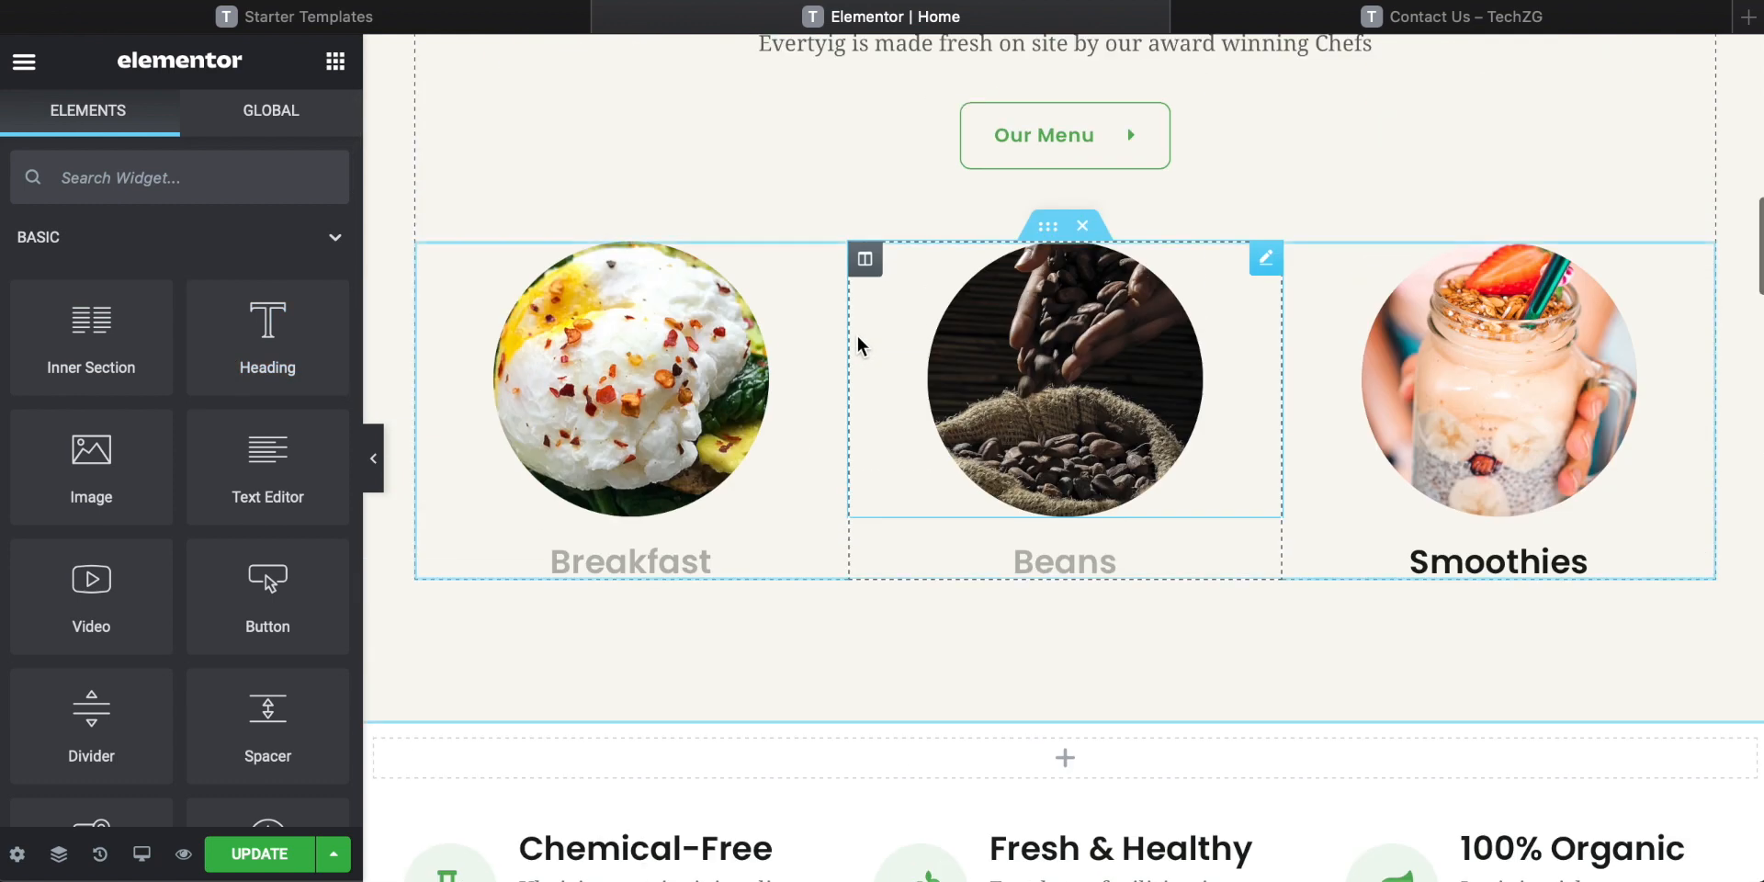
{"action": "scroll", "coordinate": [703, 316], "scroll_direction": "up", "scroll_amount": 1}
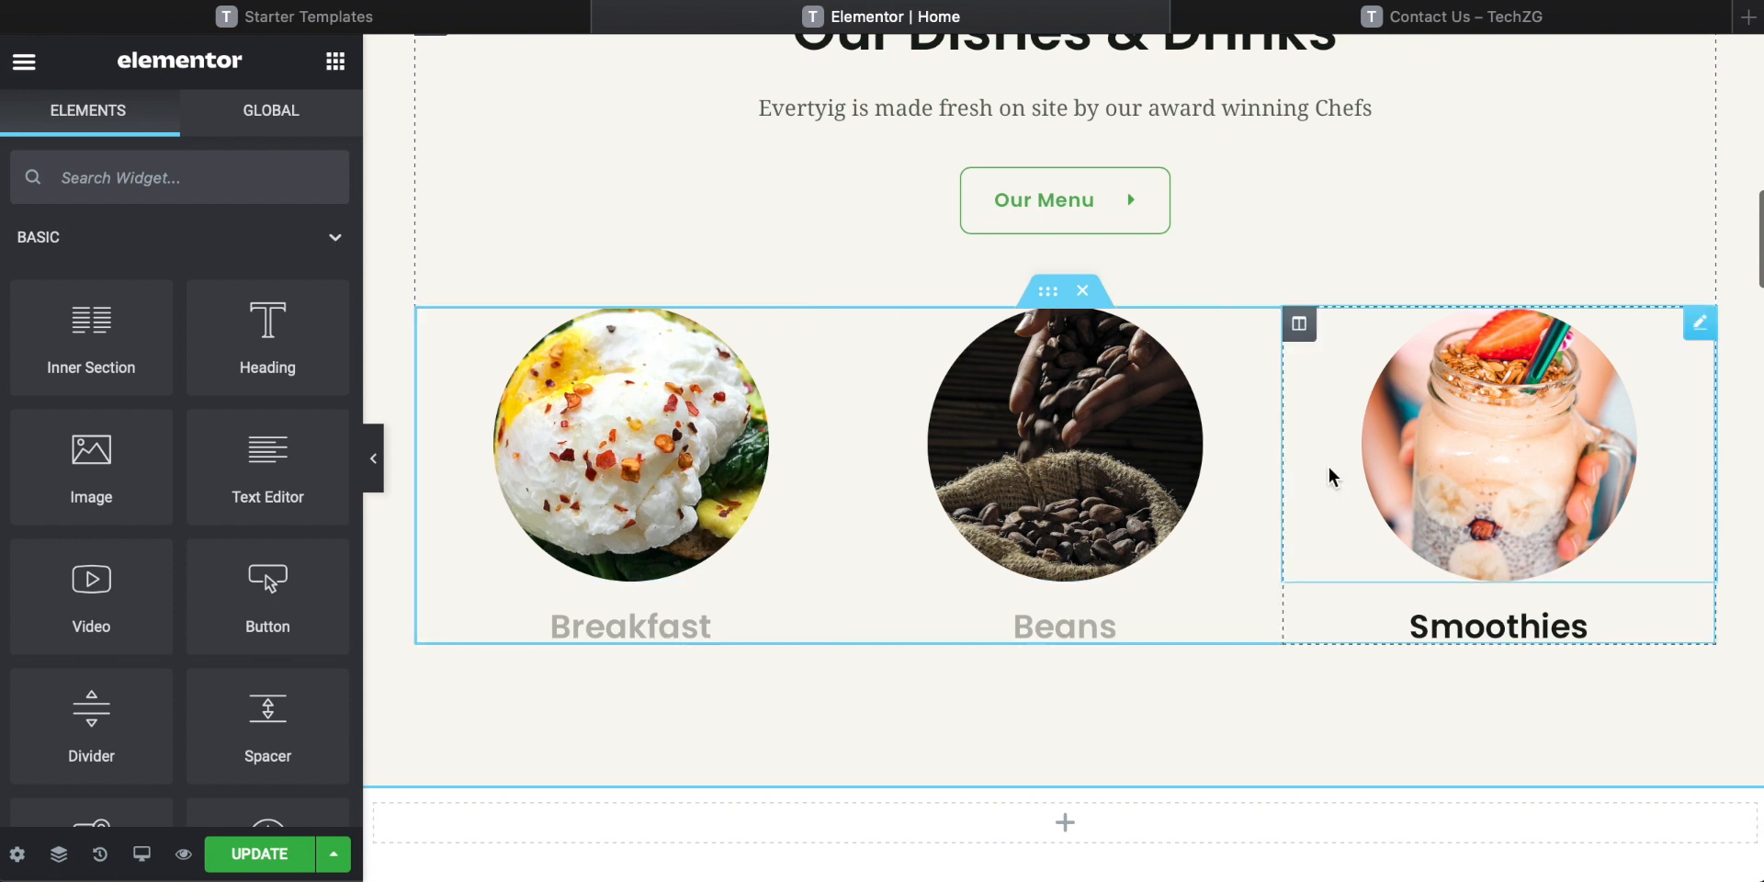
{"action": "scroll", "coordinate": [777, 422], "scroll_direction": "down", "scroll_amount": 4}
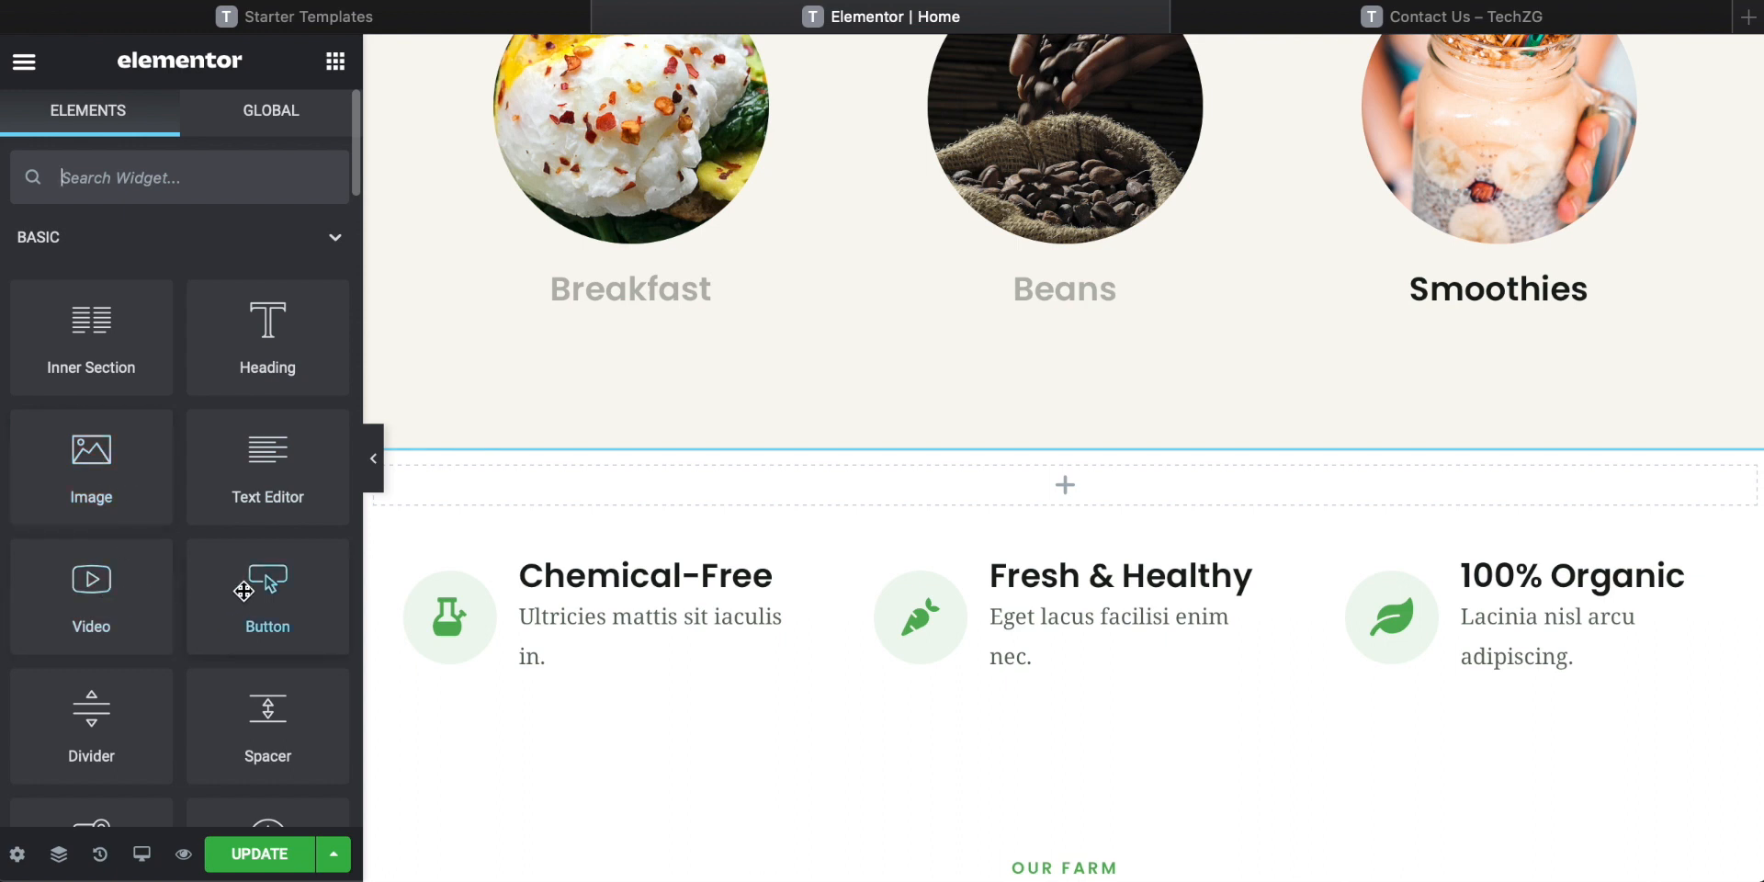
{"action": "scroll", "coordinate": [213, 593], "scroll_direction": "down", "scroll_amount": 4}
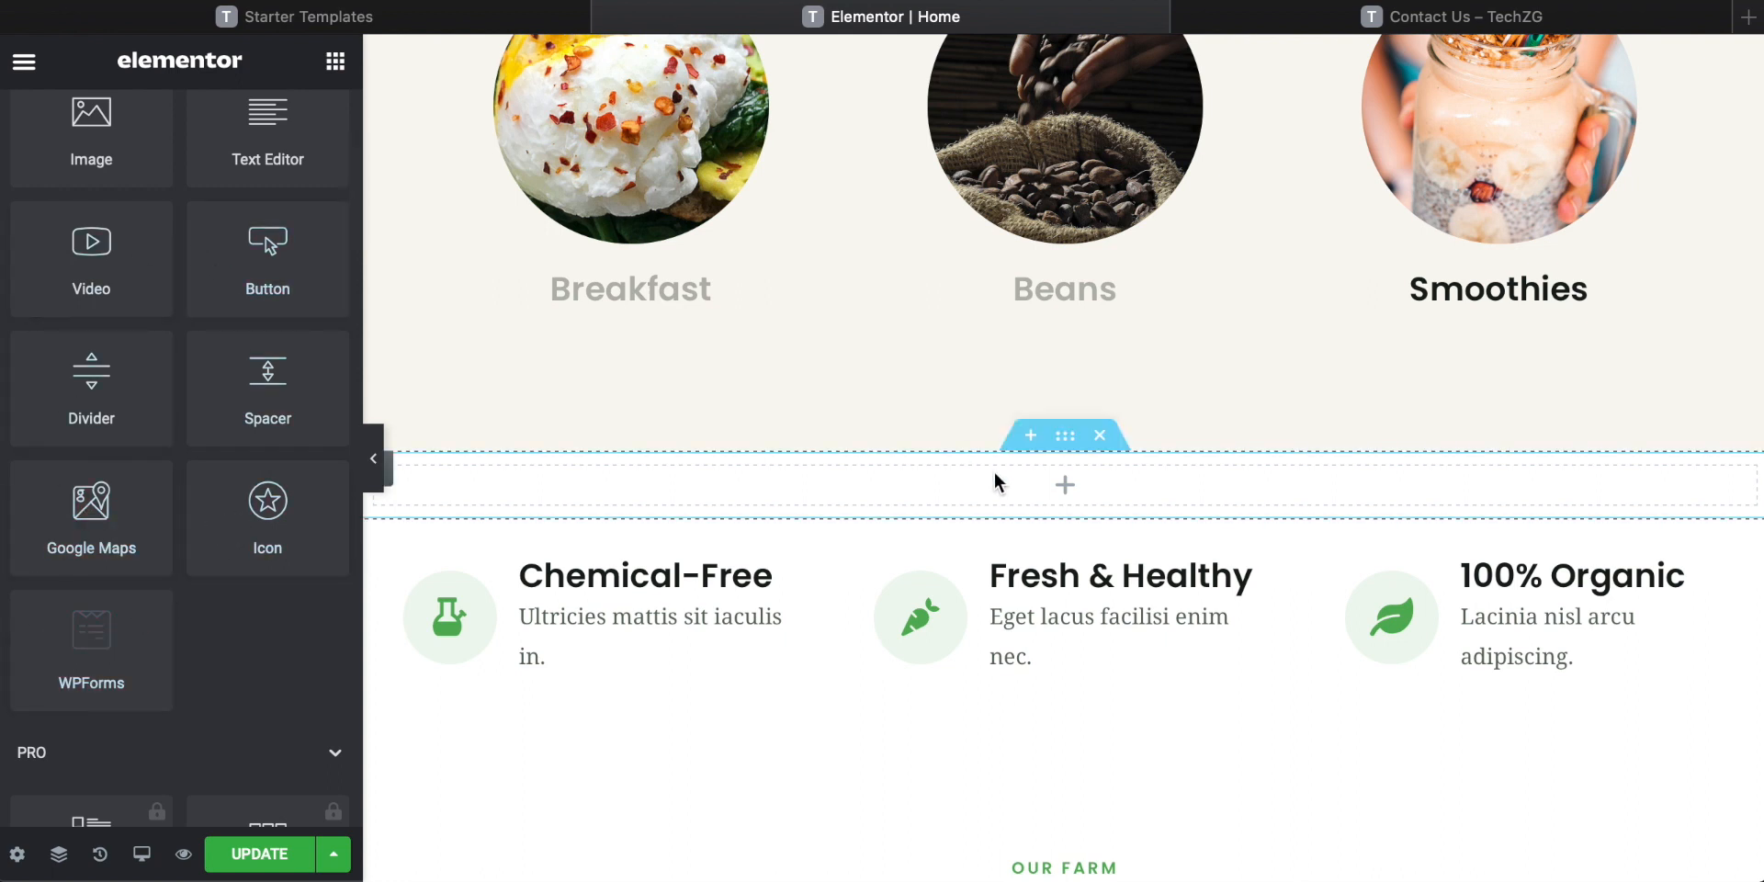
{"action": "scroll", "coordinate": [193, 493], "scroll_direction": "up", "scroll_amount": 5}
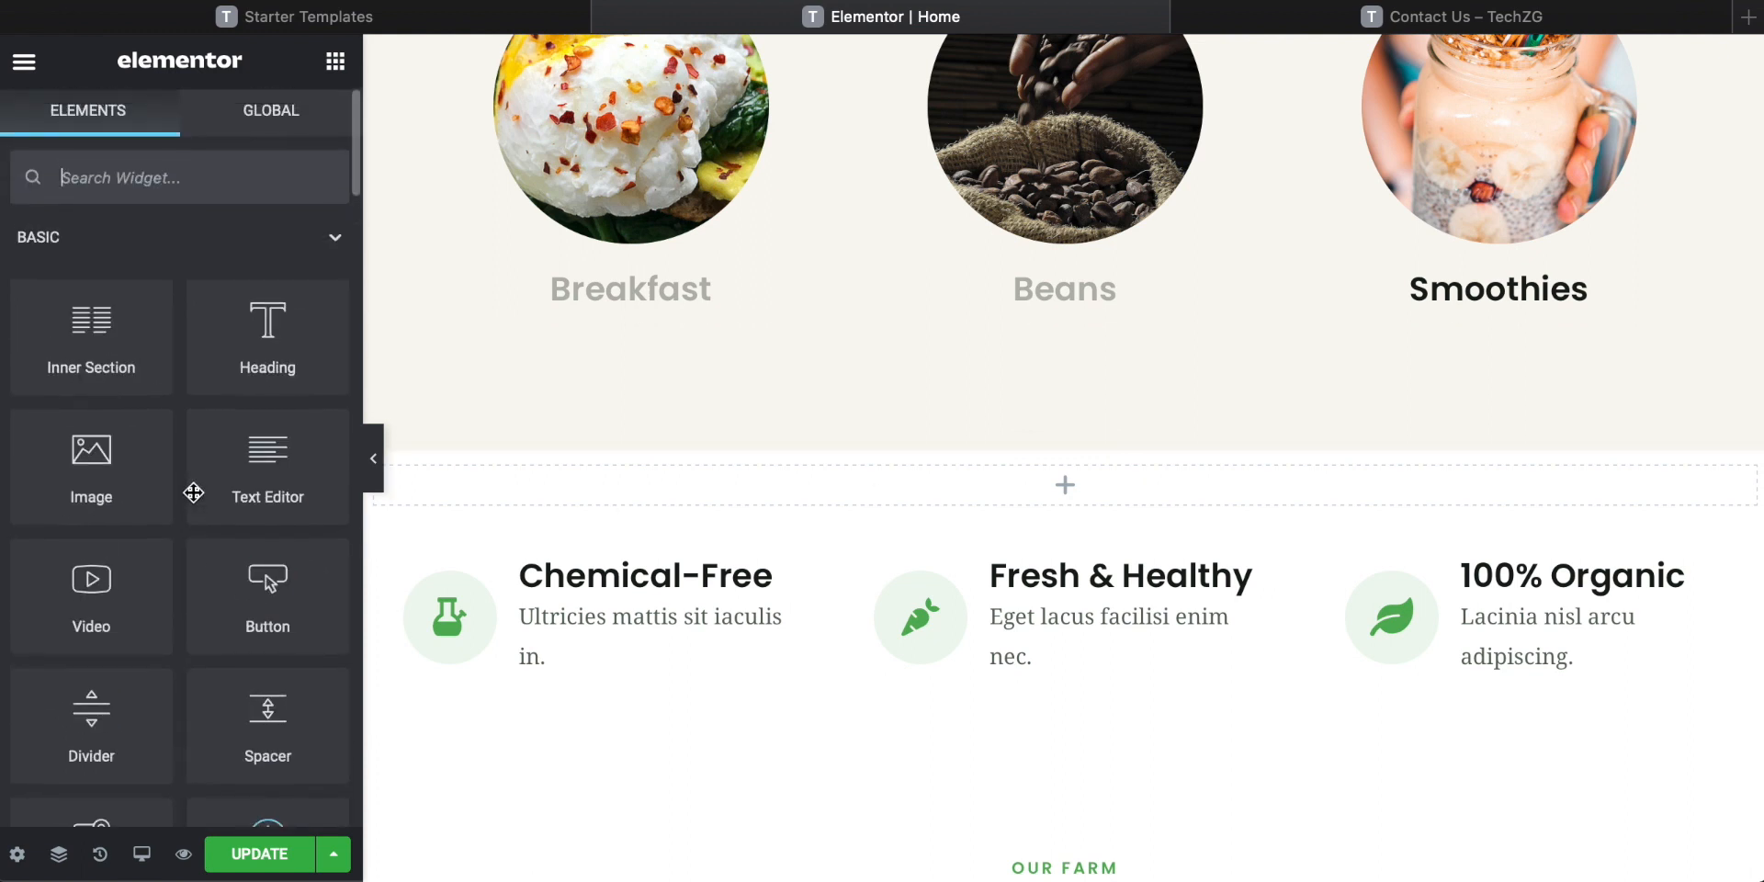
{"action": "left_click", "coordinate": [124, 178]}
{"action": "type", "text": "image"}
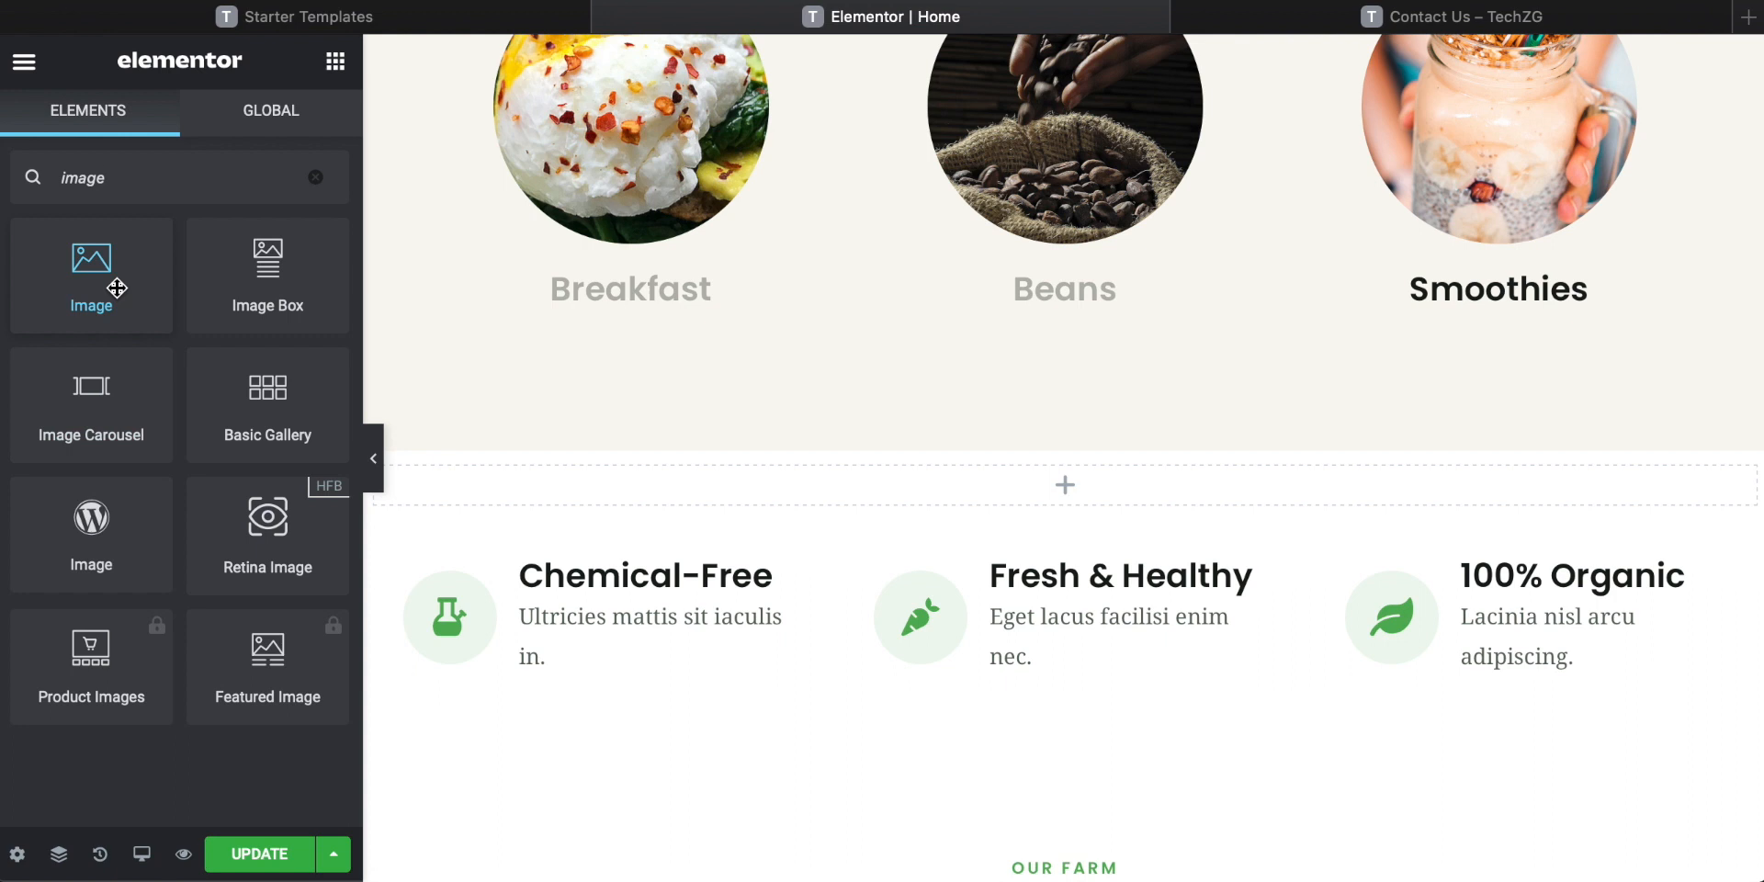
Delete the empty section between the round food images and the Chemical-Free, Fresh & Healthy and 100% Organic row.
{"action": "scroll", "coordinate": [885, 492], "scroll_direction": "up", "scroll_amount": 2}
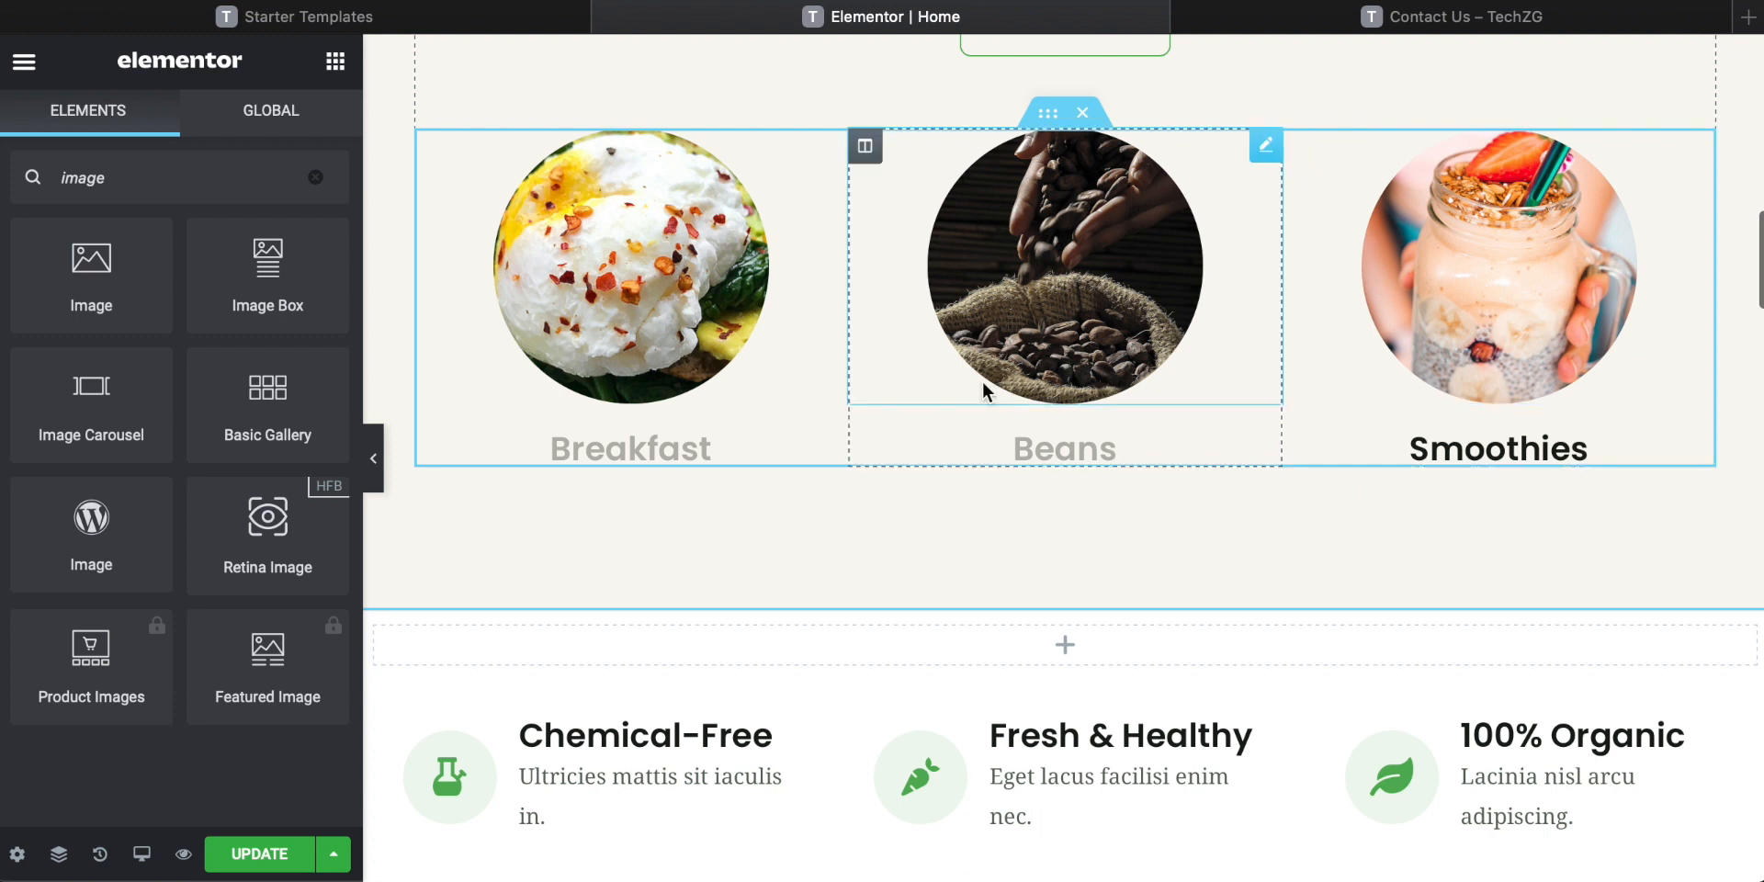
{"action": "scroll", "coordinate": [983, 380], "scroll_direction": "down", "scroll_amount": 1}
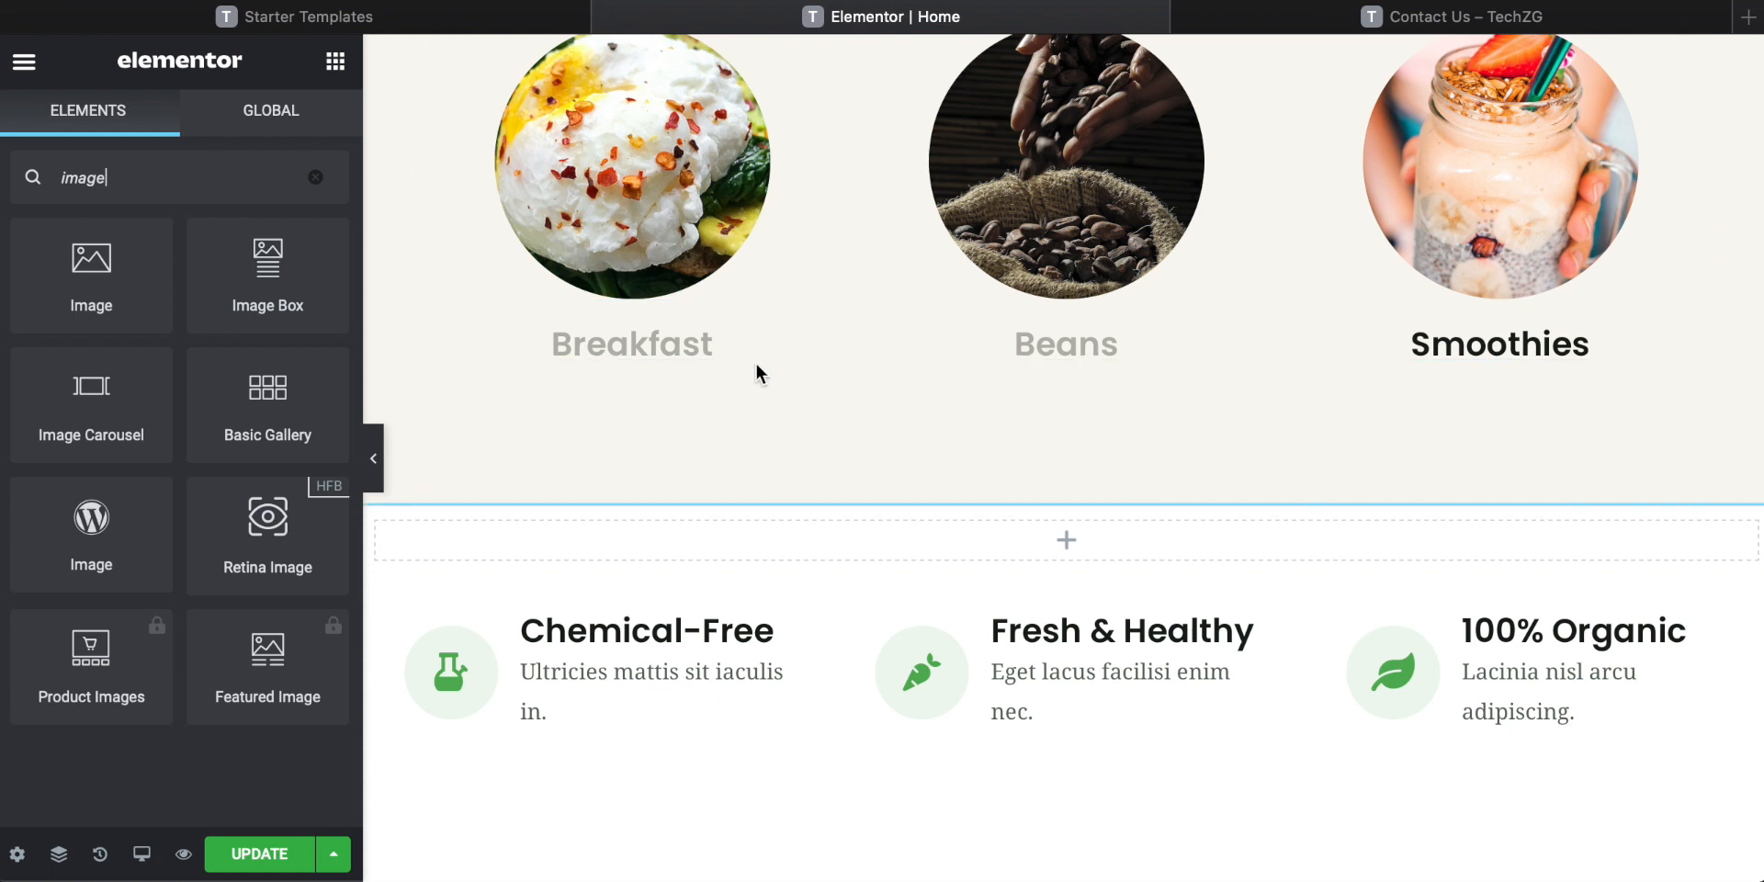
{"action": "scroll", "coordinate": [1049, 553], "scroll_direction": "down", "scroll_amount": 1}
{"action": "scroll", "coordinate": [917, 510], "scroll_direction": "up", "scroll_amount": 1}
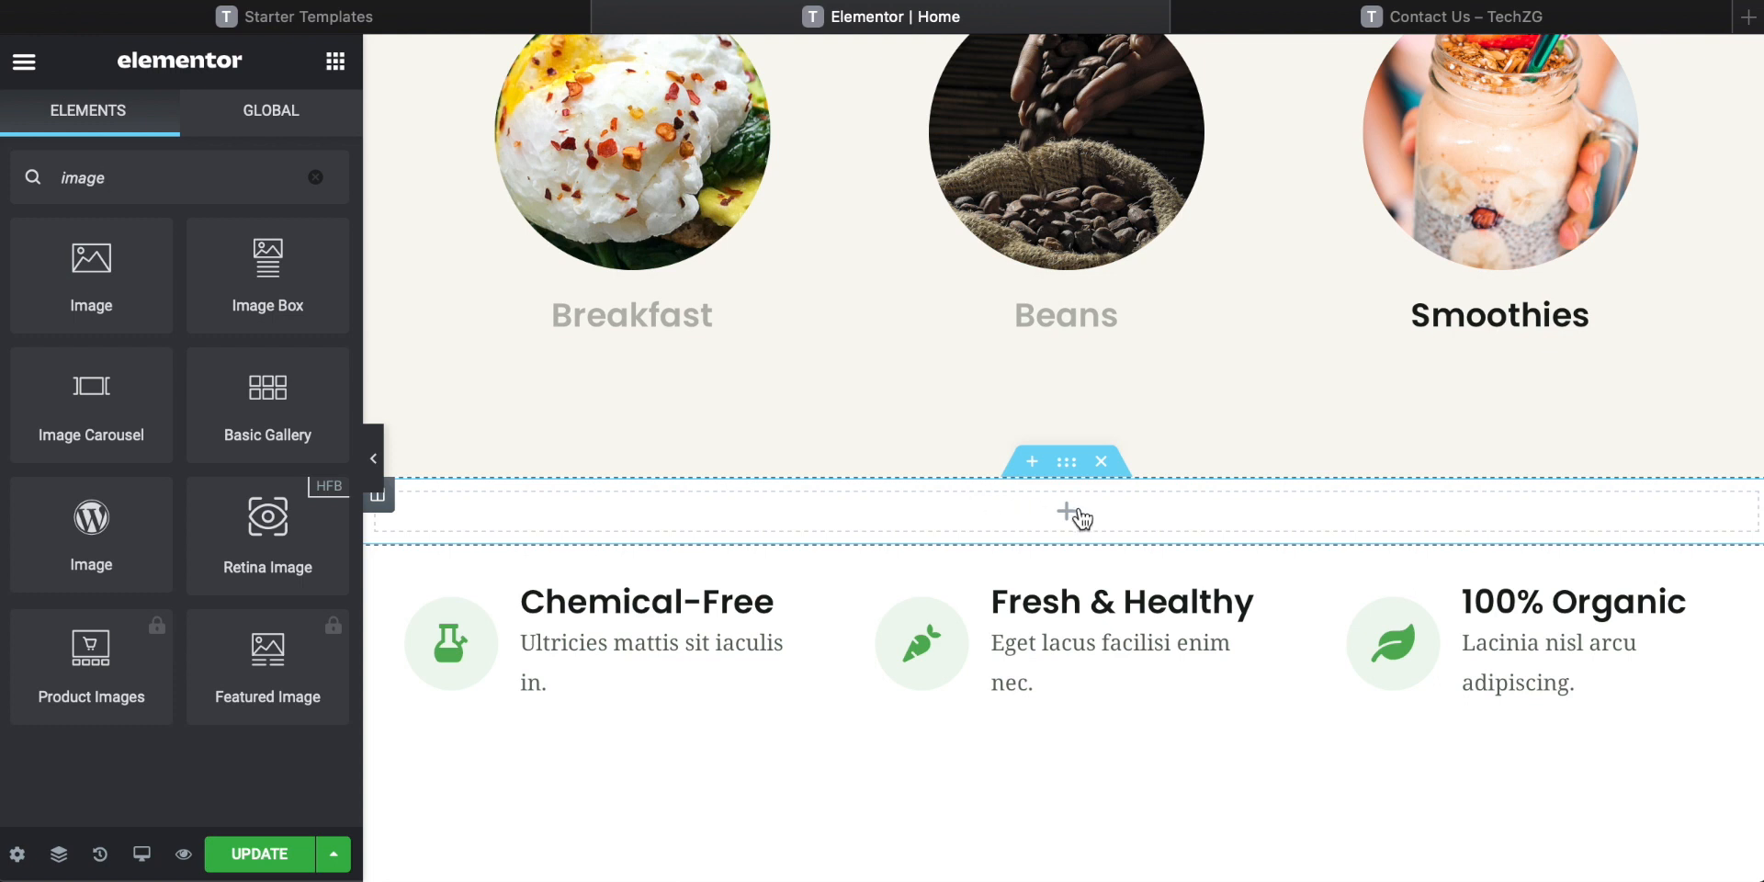
{"action": "left_click", "coordinate": [1108, 468]}
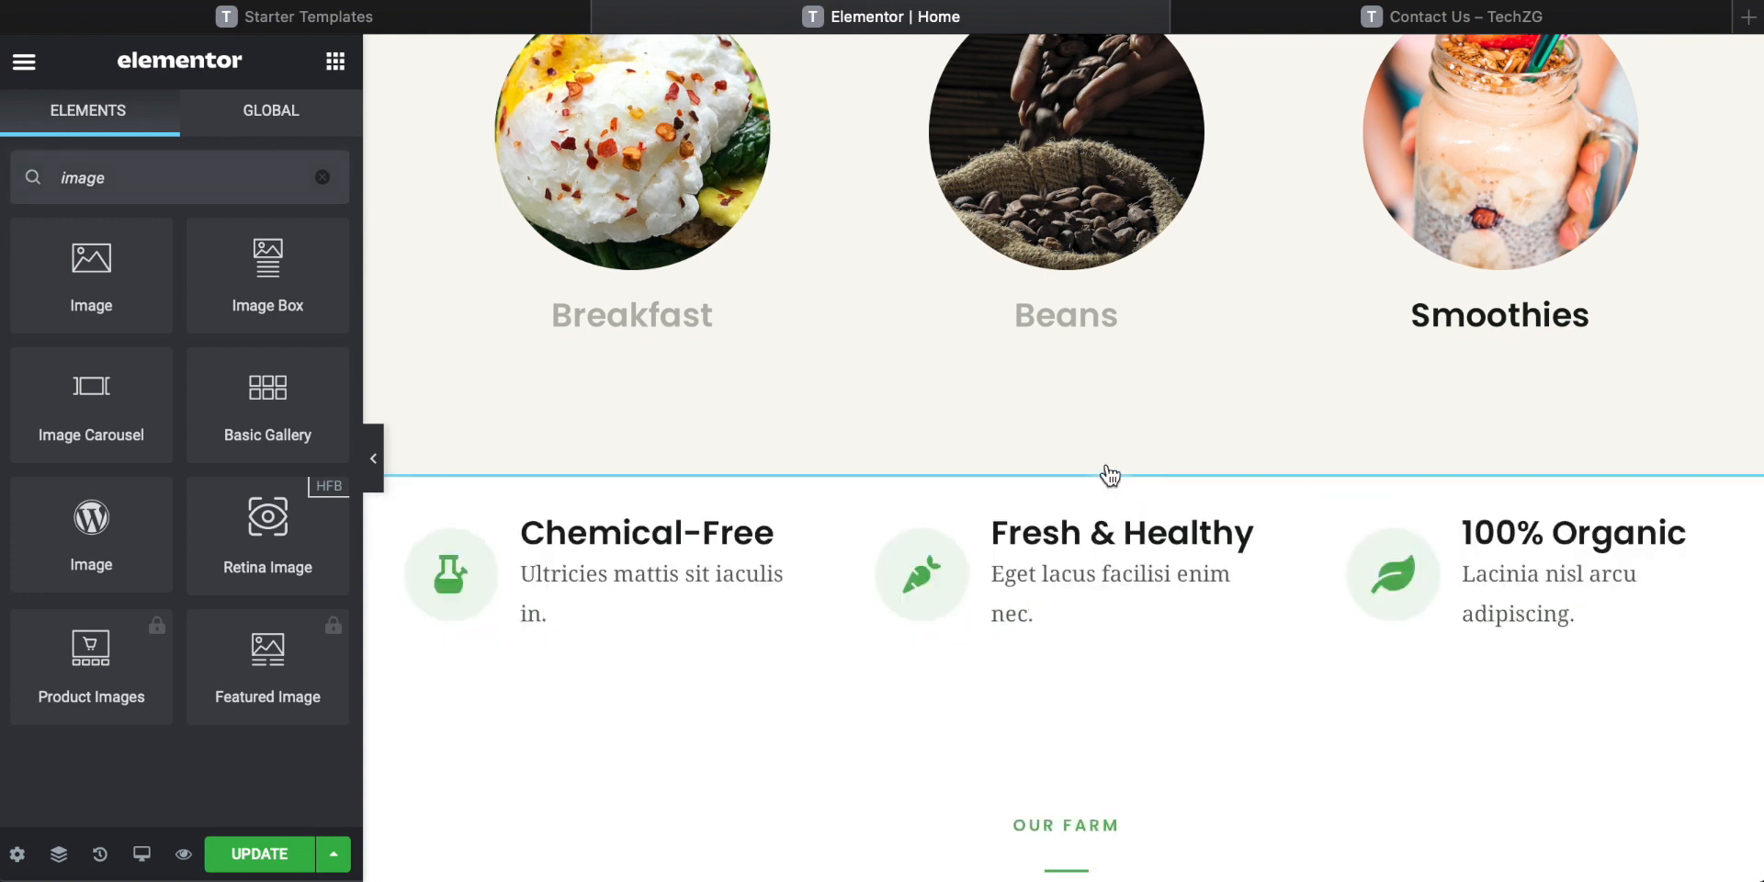
Replace the description of the Chemical-Free icon box with "None used ever.".
{"action": "scroll", "coordinate": [943, 521], "scroll_direction": "down", "scroll_amount": 2}
{"action": "scroll", "coordinate": [941, 514], "scroll_direction": "down", "scroll_amount": 1}
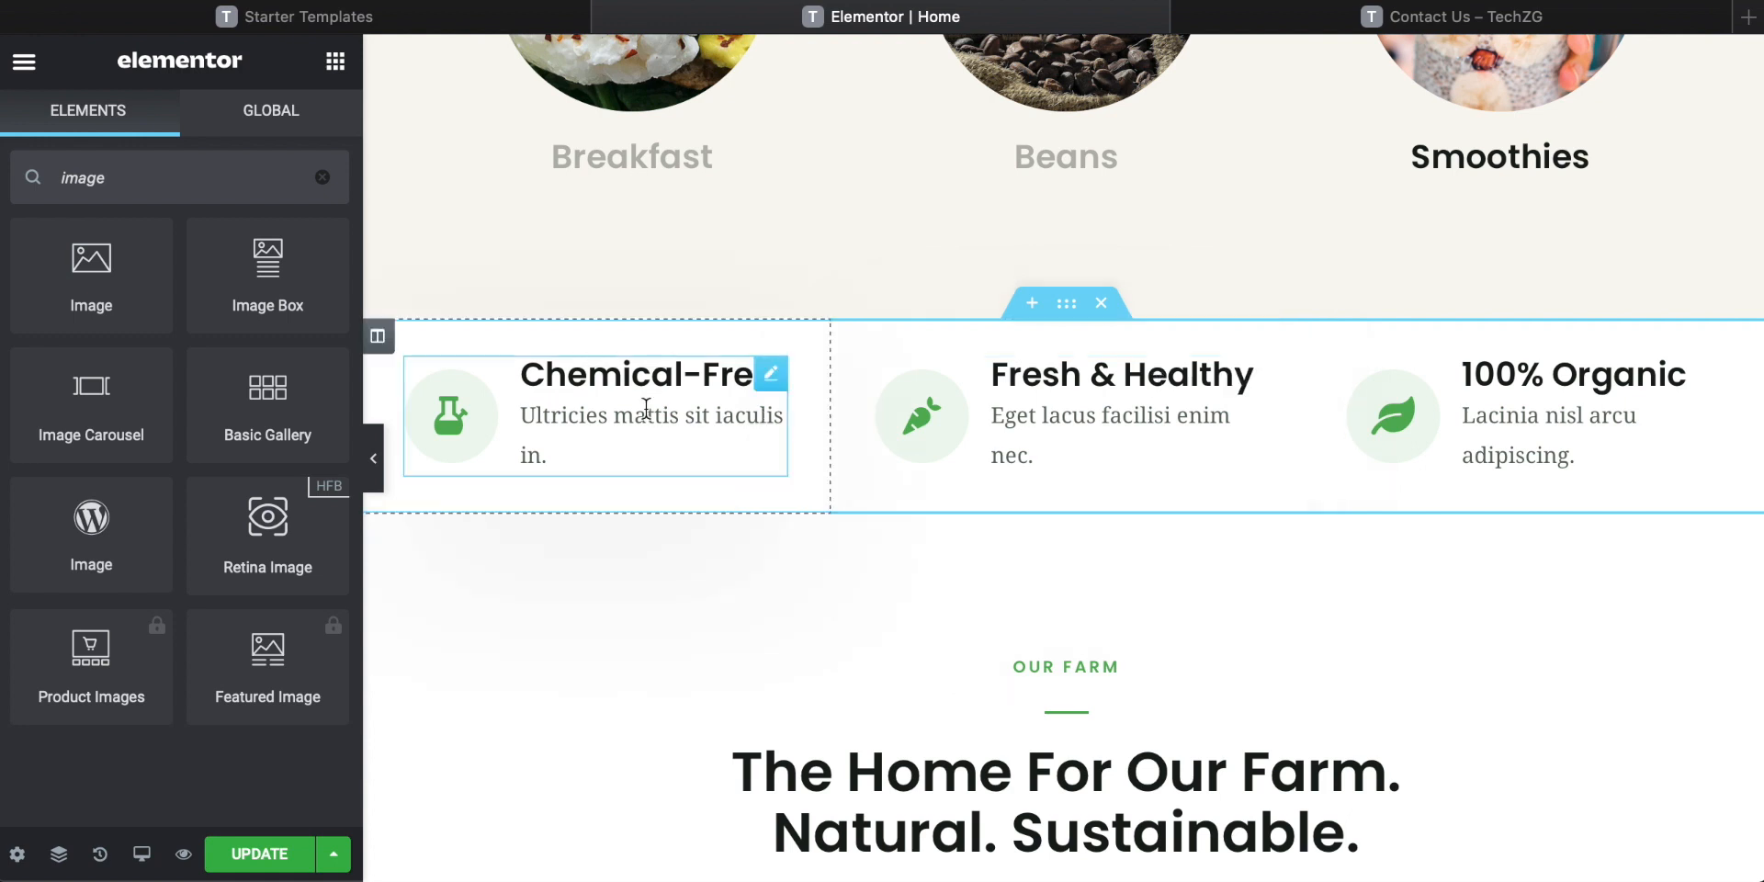
{"action": "left_click", "coordinate": [542, 423]}
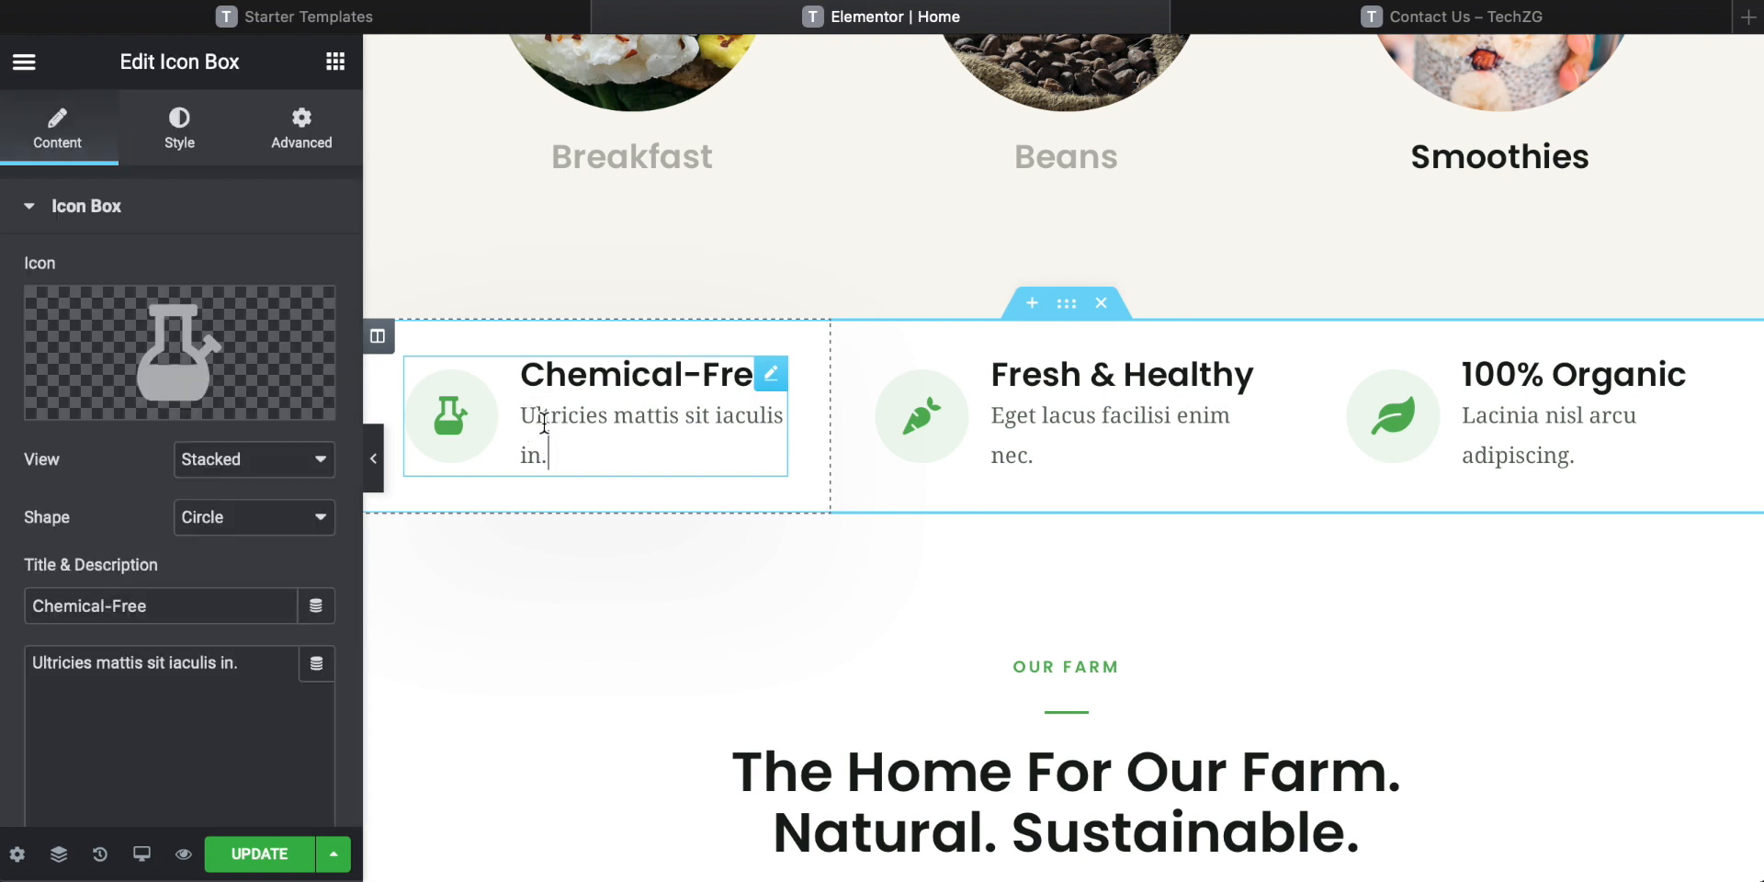
{"action": "left_click_drag", "start_coordinate": [524, 415], "coordinate": [587, 464]}
{"action": "type", "text": "None "}
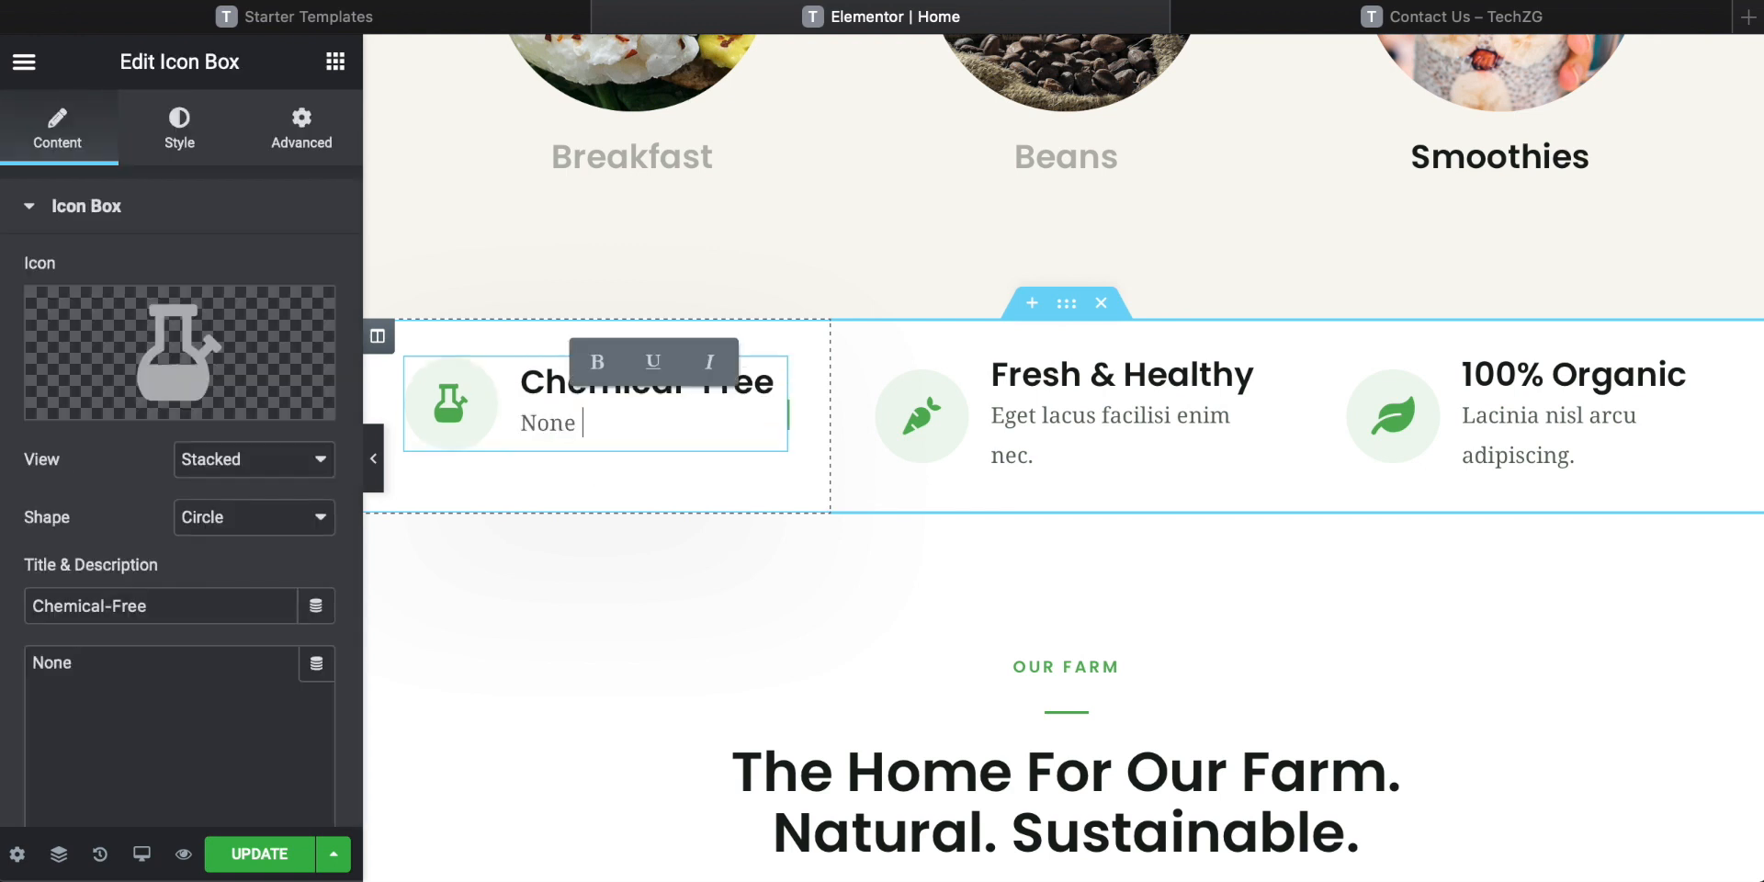
{"action": "type", "text": "used ever."}
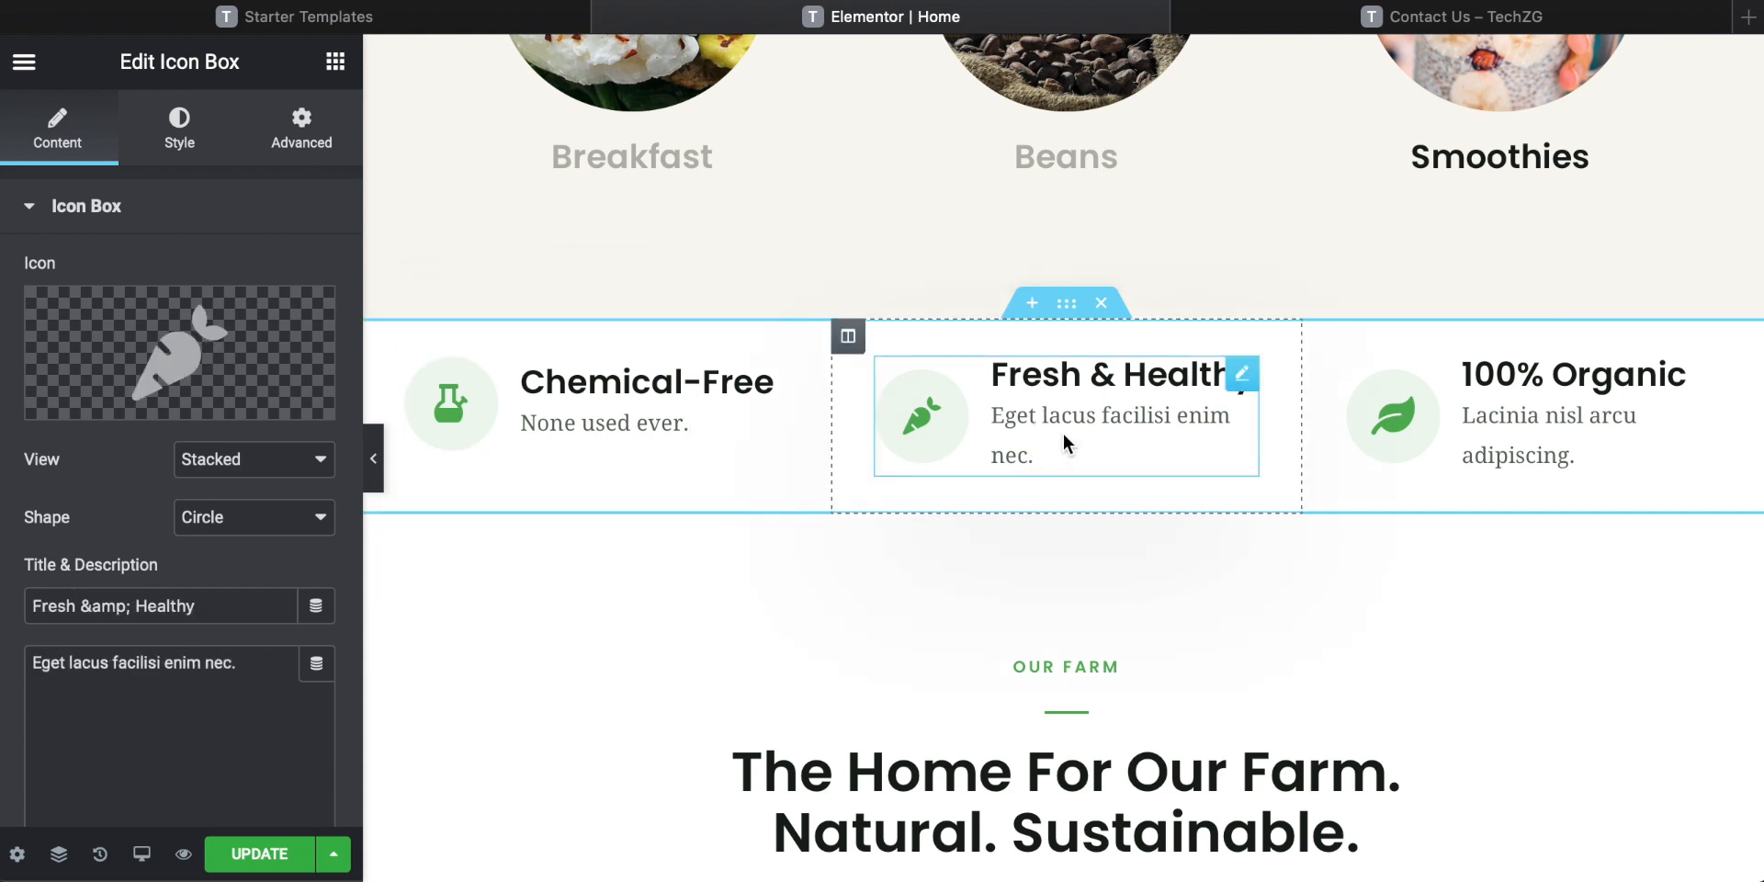
Replace the description of the Fresh & Healthy icon box with "From farm to plate".
{"action": "key", "text": "super+a"}
{"action": "type", "text": "From "}
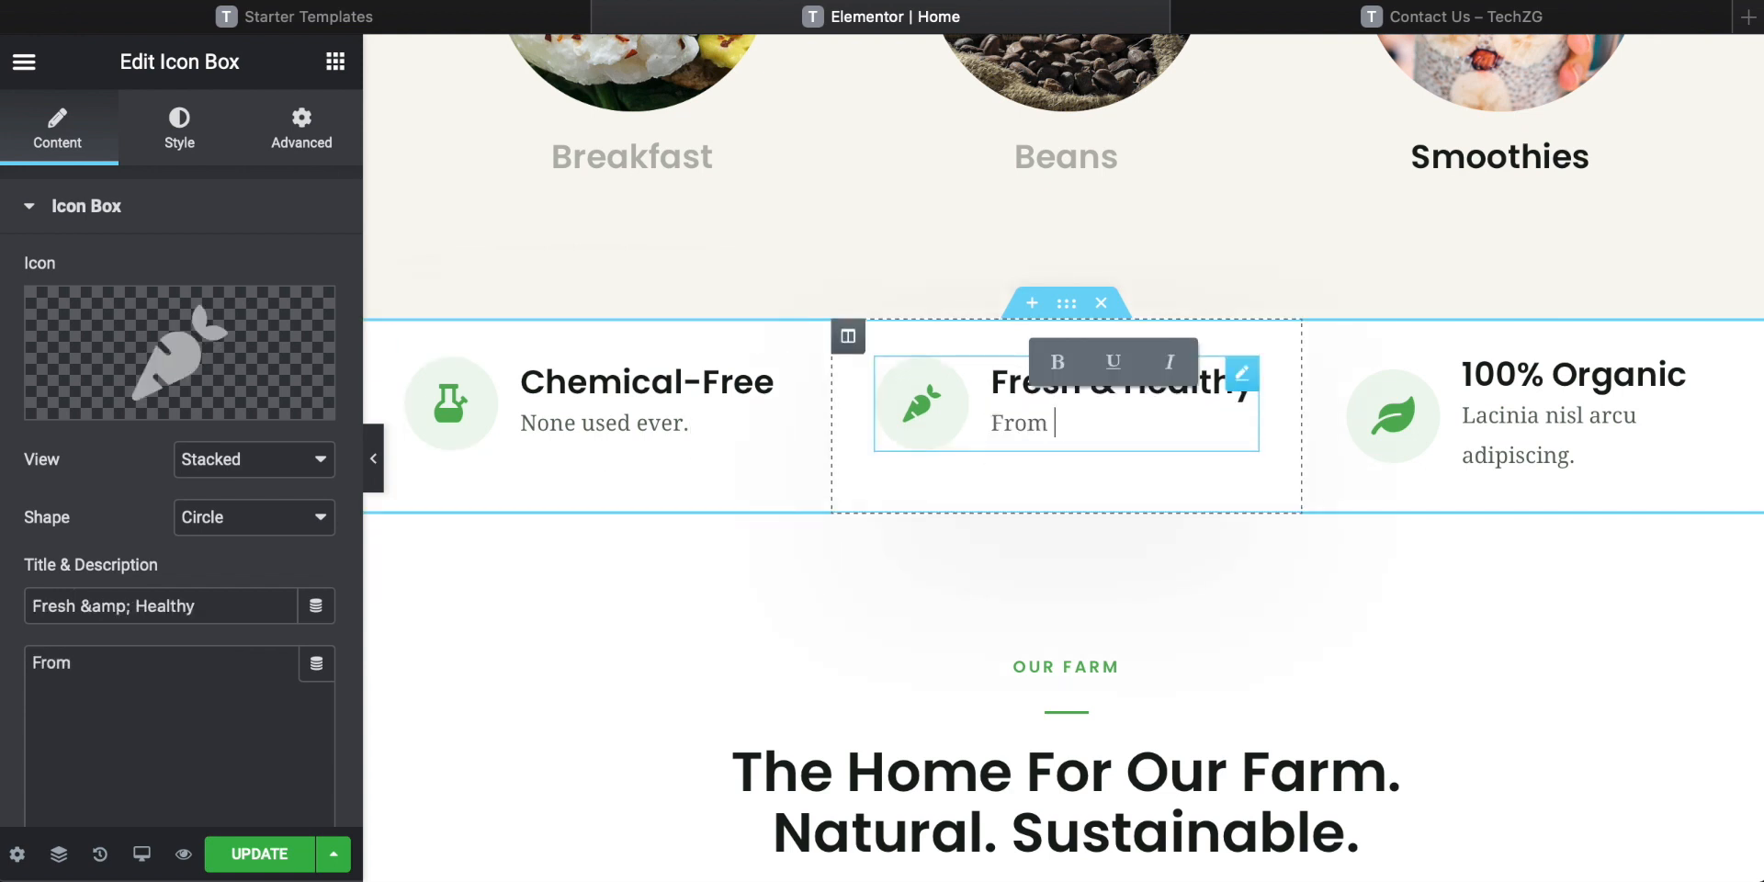
{"action": "type", "text": "farm to plate"}
Replace the description of the 100% Organic icon box with "No horrible stuff used.".
{"action": "left_click", "coordinate": [1457, 472]}
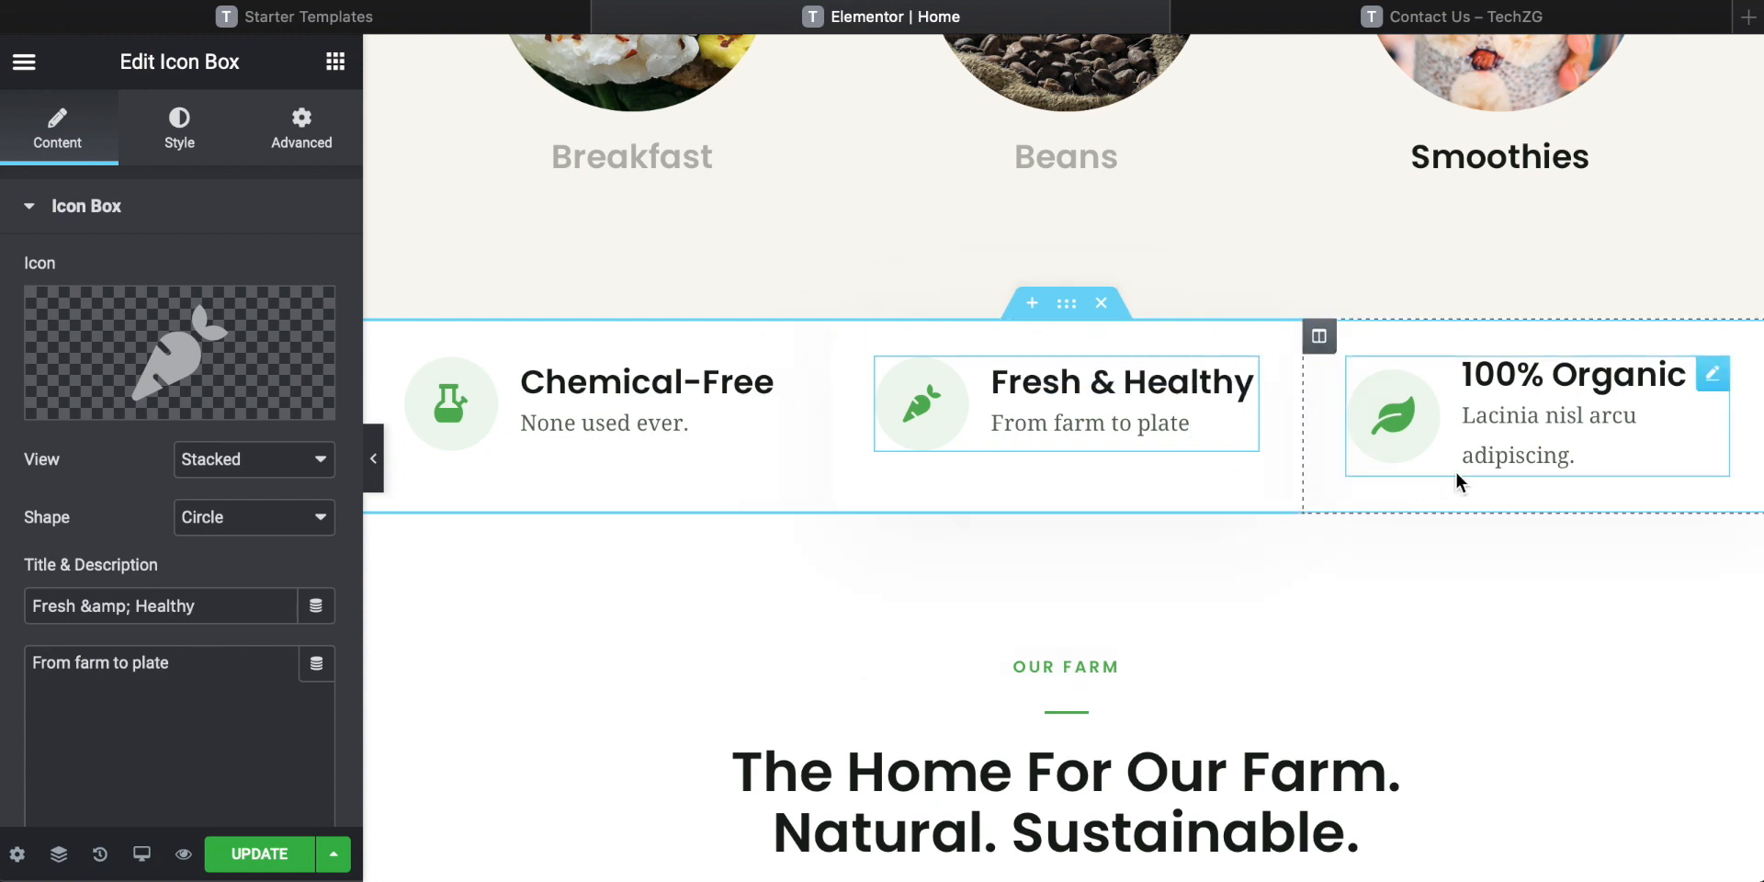
{"action": "left_click", "coordinate": [1573, 441]}
{"action": "key", "text": "super+a"}
{"action": "type", "text": "No horrible s"}
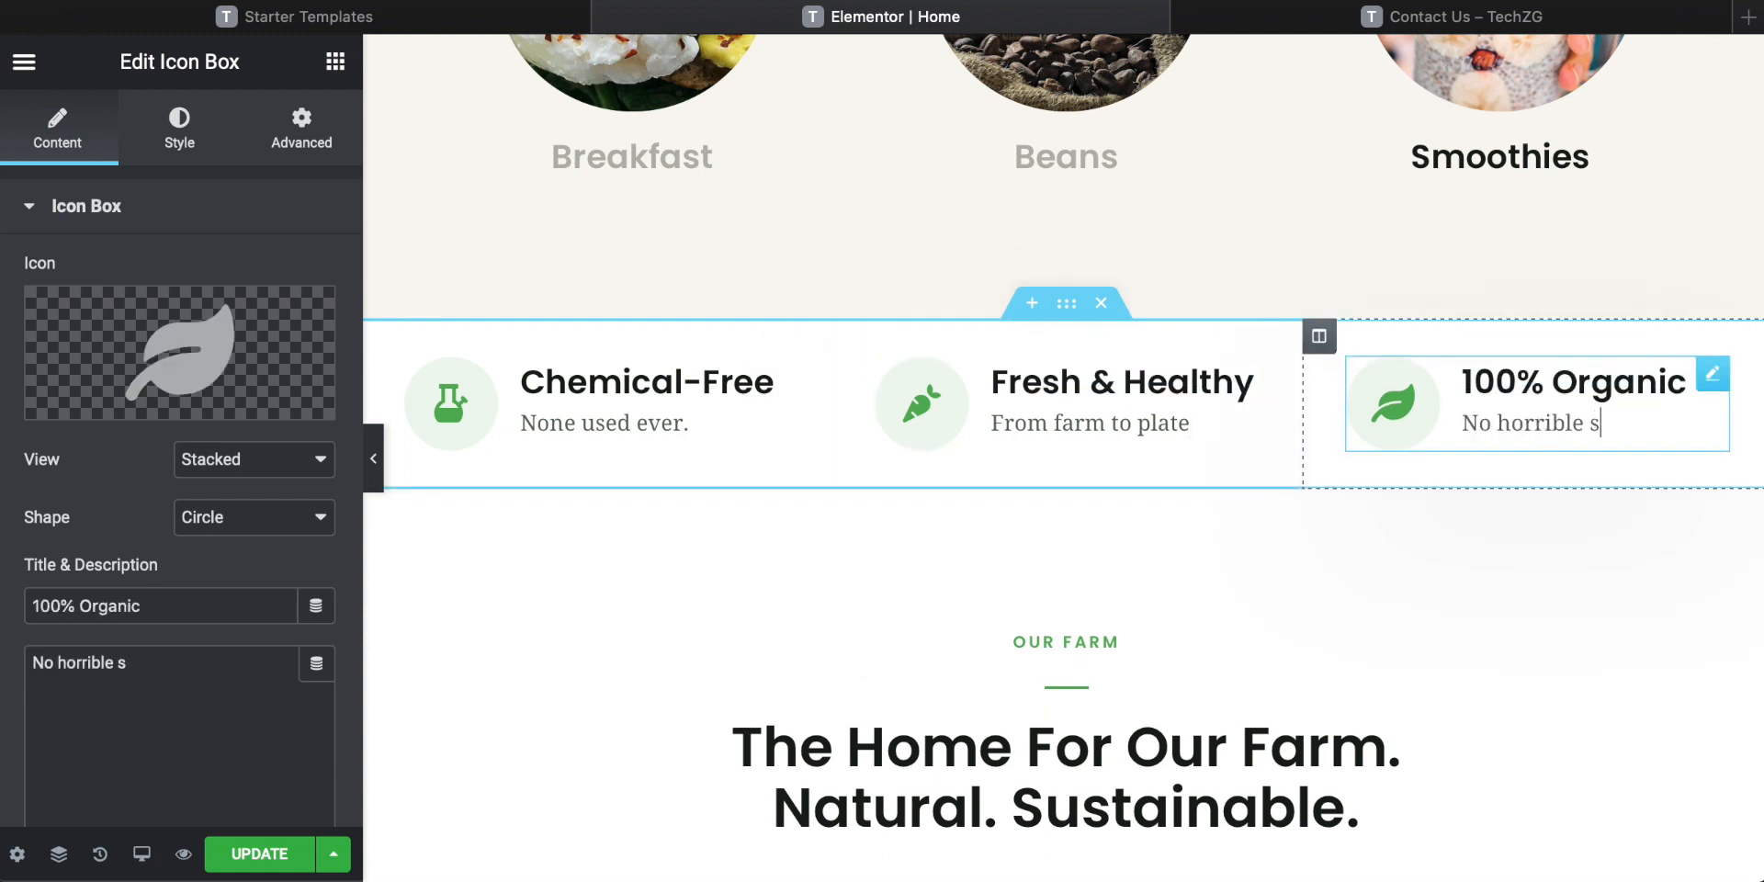
{"action": "type", "text": "tuff used."}
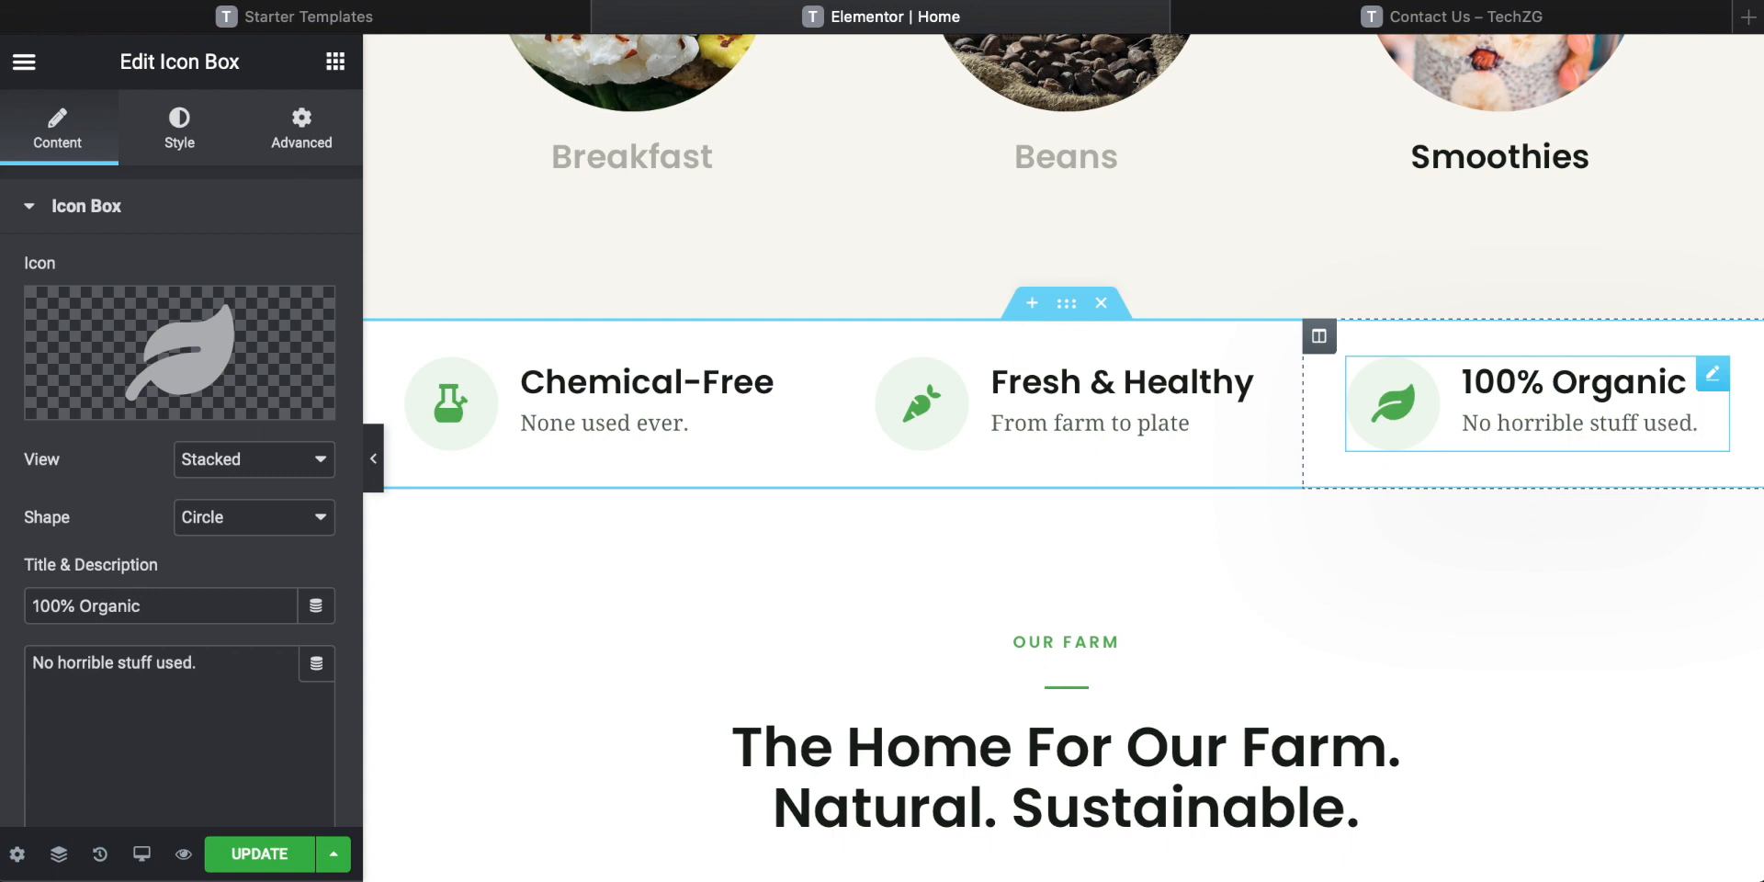
Change the "The Home For Our Farm. Natural. Sustainable." heading in the Our Farm section to "From our farm to your plate".
{"action": "scroll", "coordinate": [1241, 625], "scroll_direction": "down", "scroll_amount": 5}
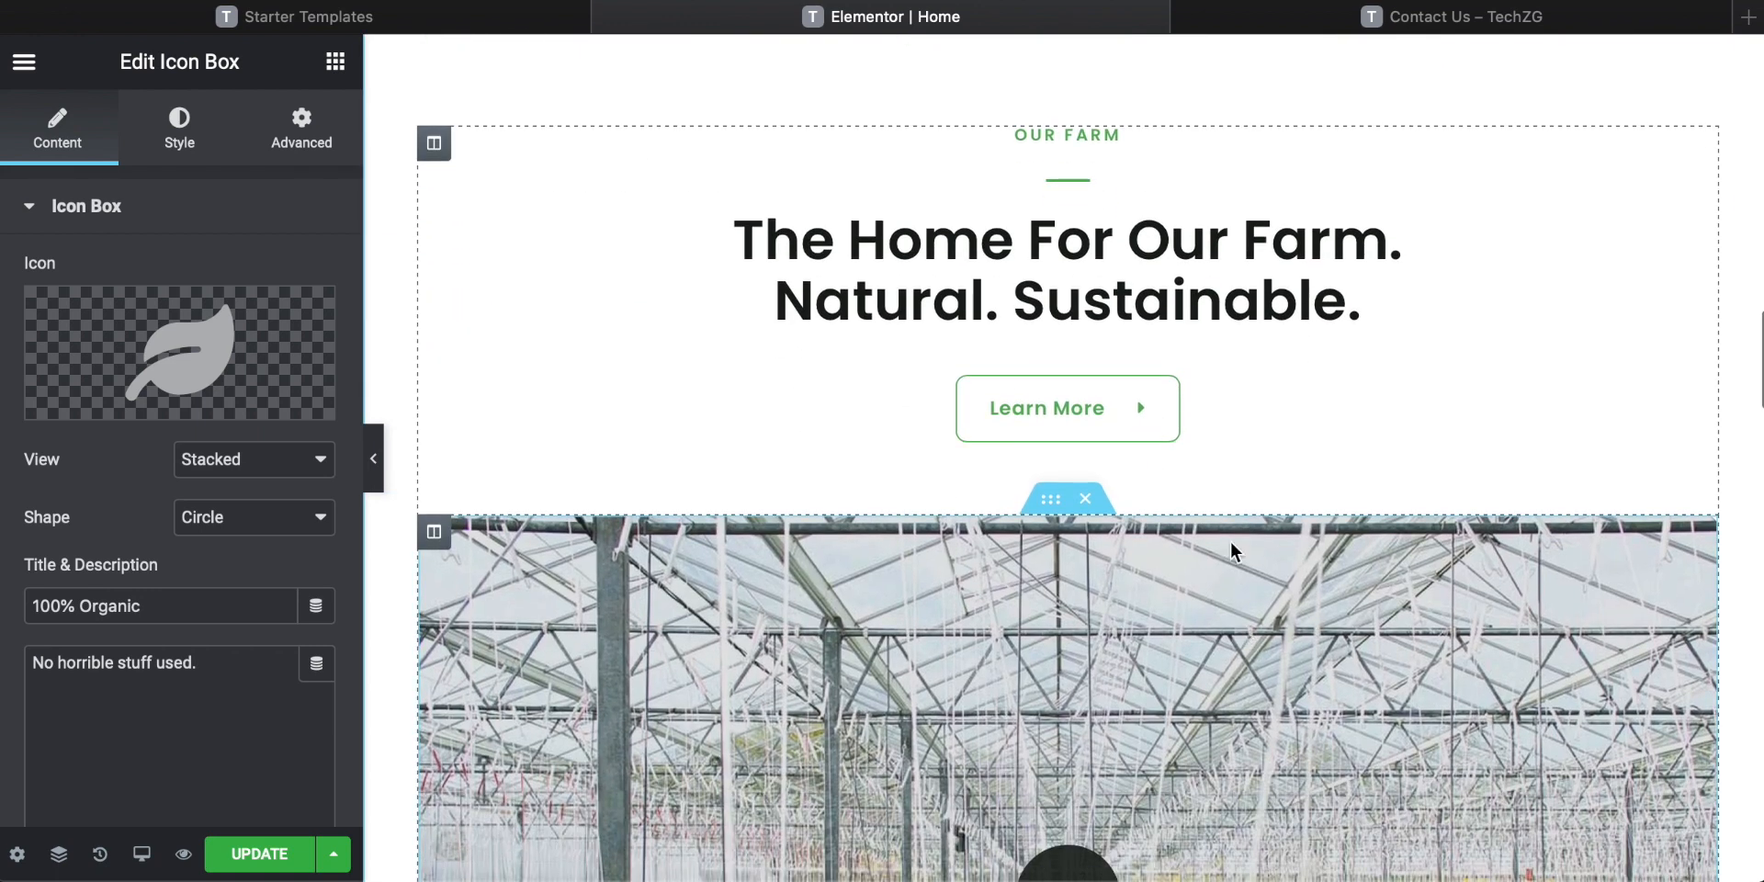
{"action": "scroll", "coordinate": [1230, 542], "scroll_direction": "down", "scroll_amount": 4}
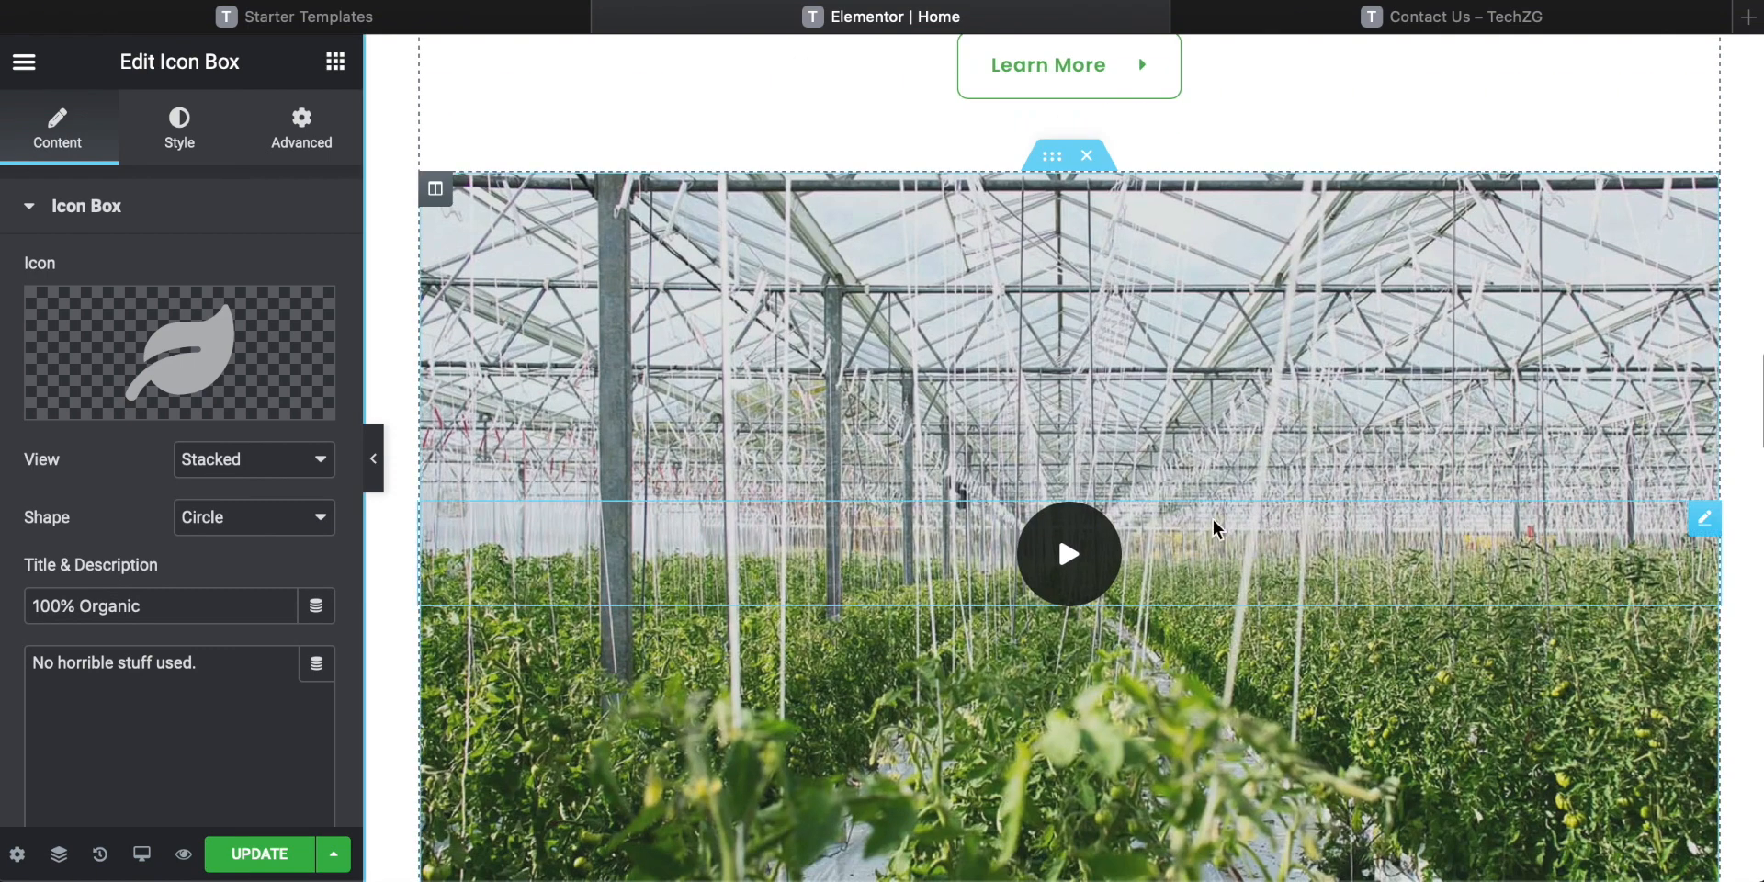
{"action": "scroll", "coordinate": [1194, 533], "scroll_direction": "down", "scroll_amount": 3}
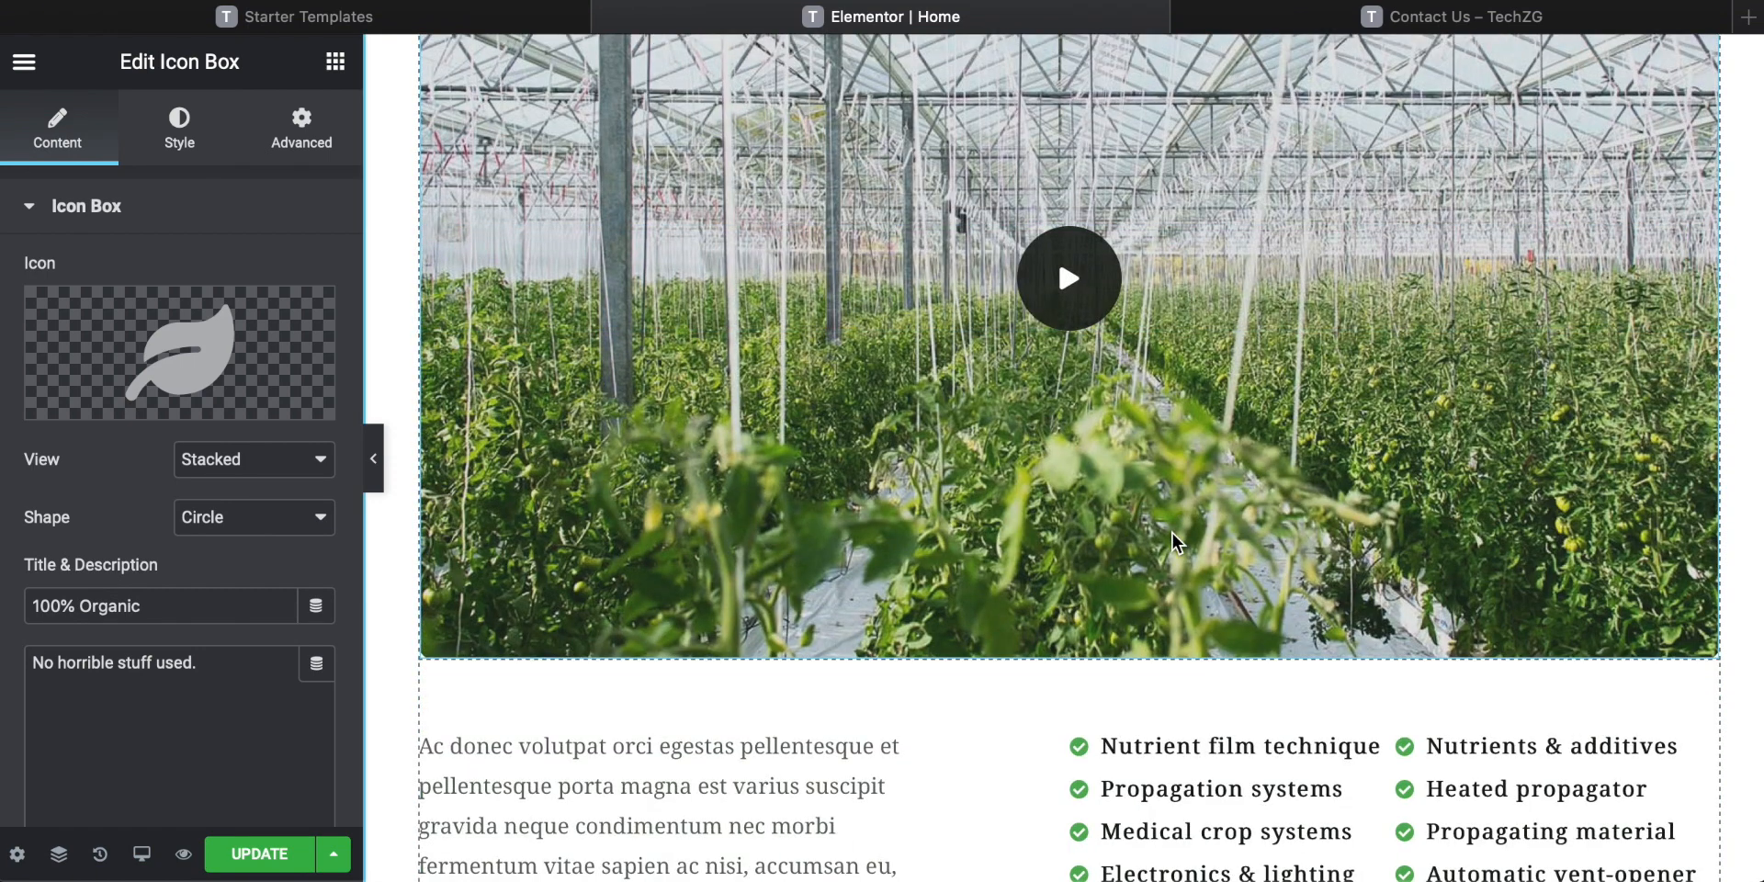
{"action": "scroll", "coordinate": [1171, 530], "scroll_direction": "up", "scroll_amount": 4}
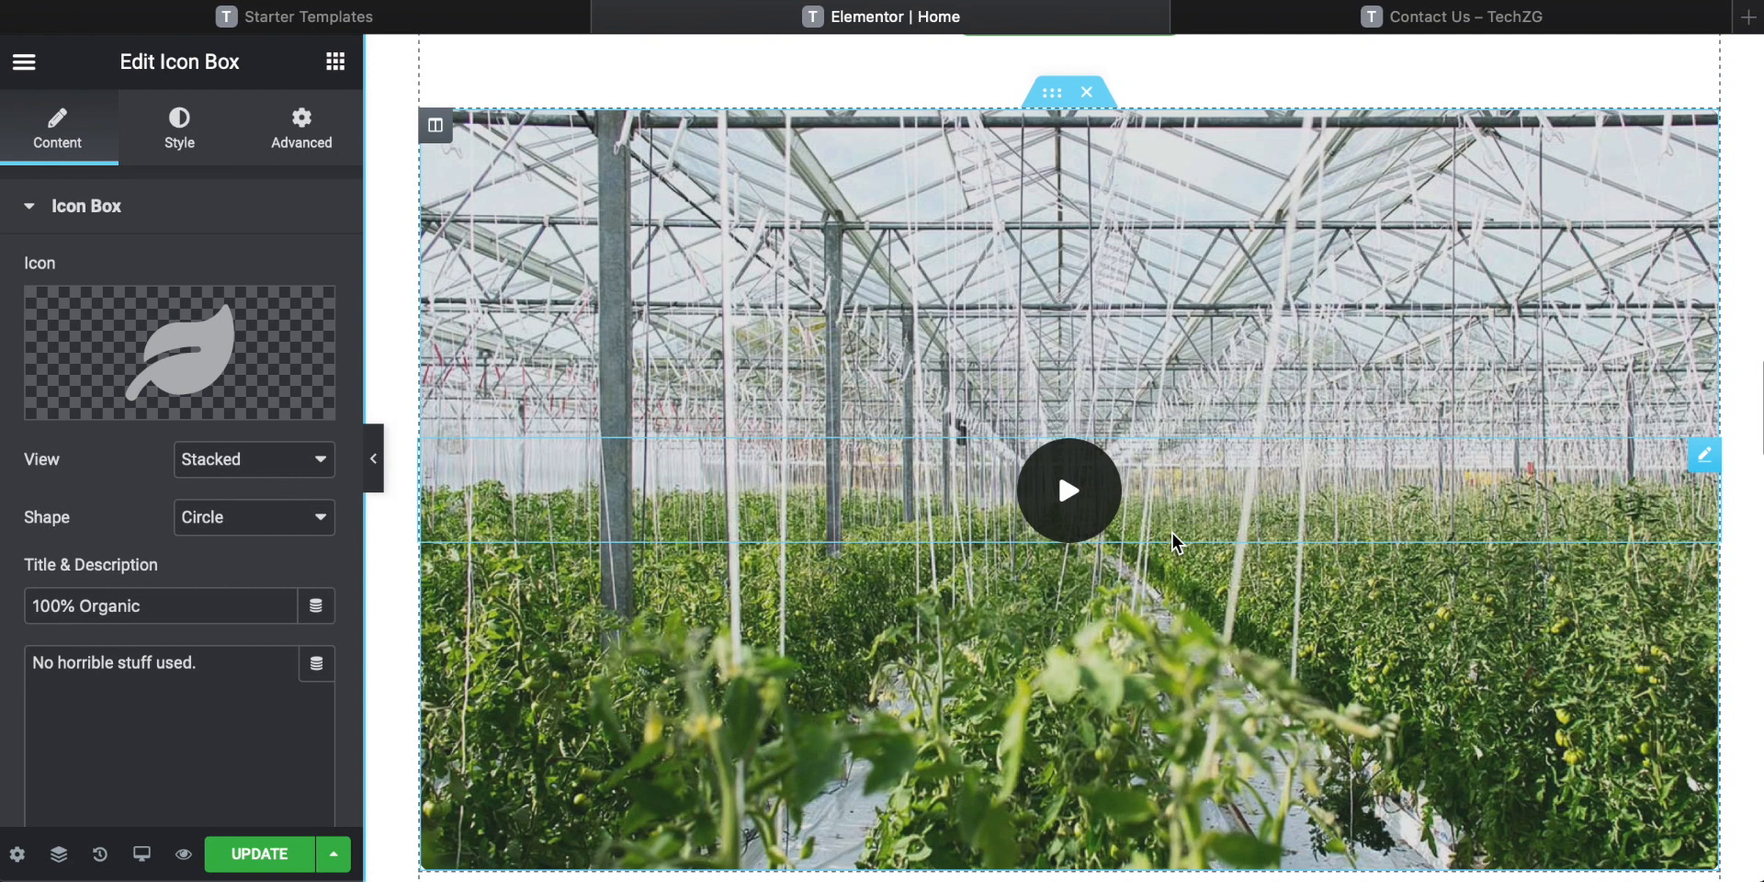
{"action": "scroll", "coordinate": [1196, 453], "scroll_direction": "up", "scroll_amount": 5}
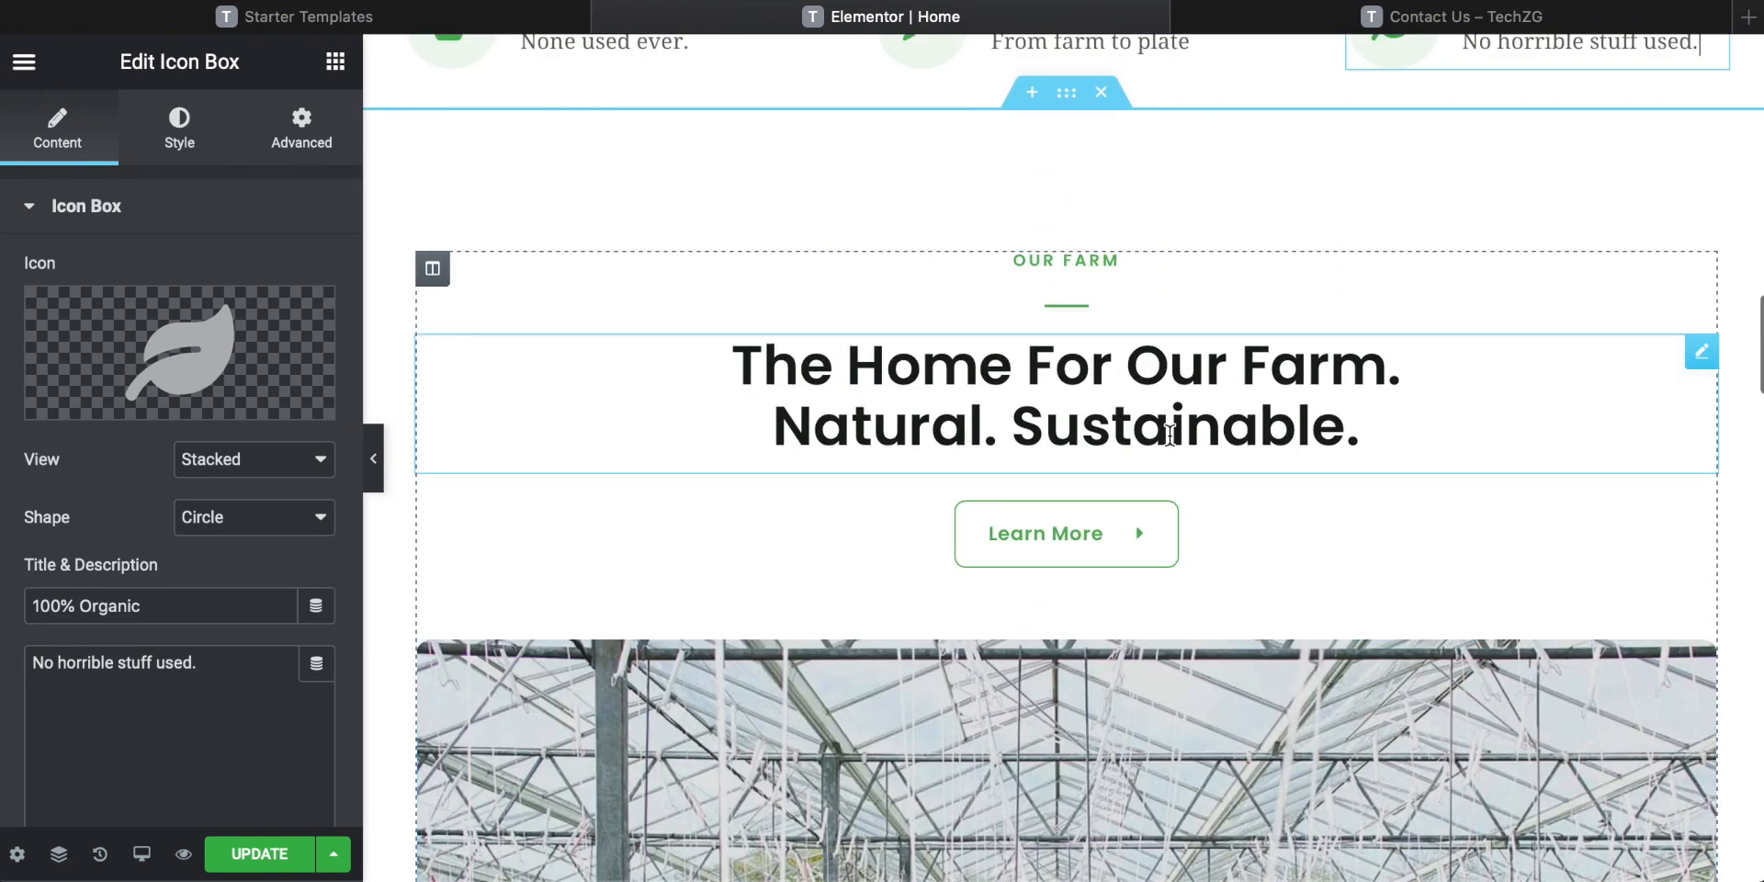
{"action": "left_click", "coordinate": [1174, 434]}
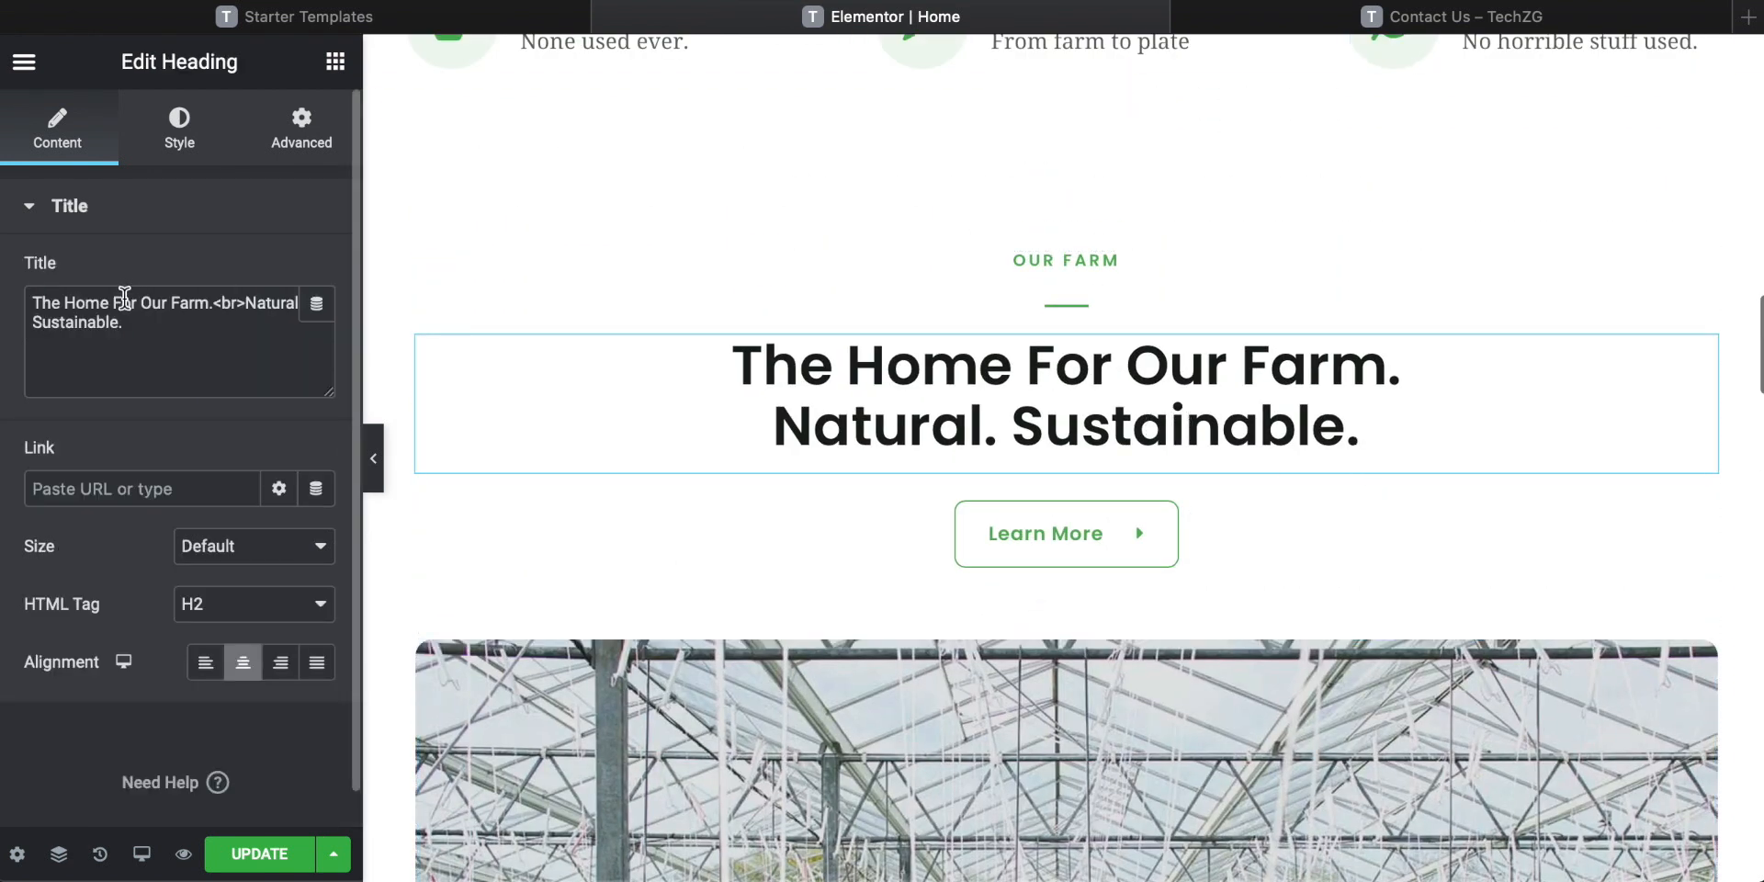
{"action": "left_click_drag", "start_coordinate": [126, 321], "coordinate": [2, 276]}
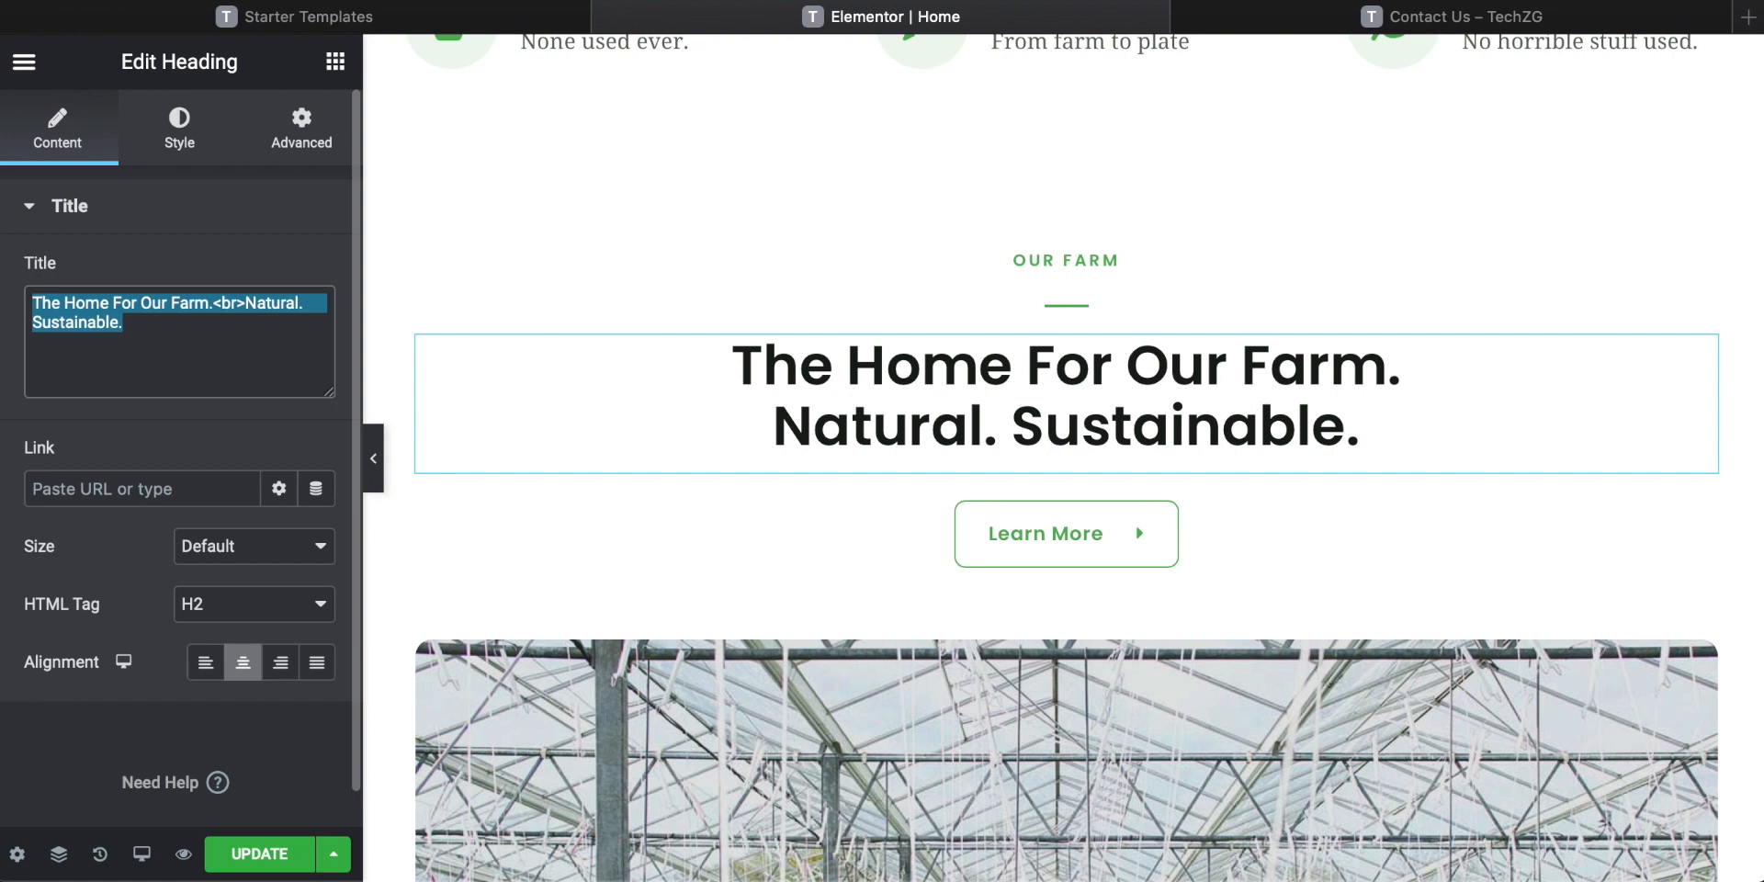
{"action": "type", "text": "From our farm to "}
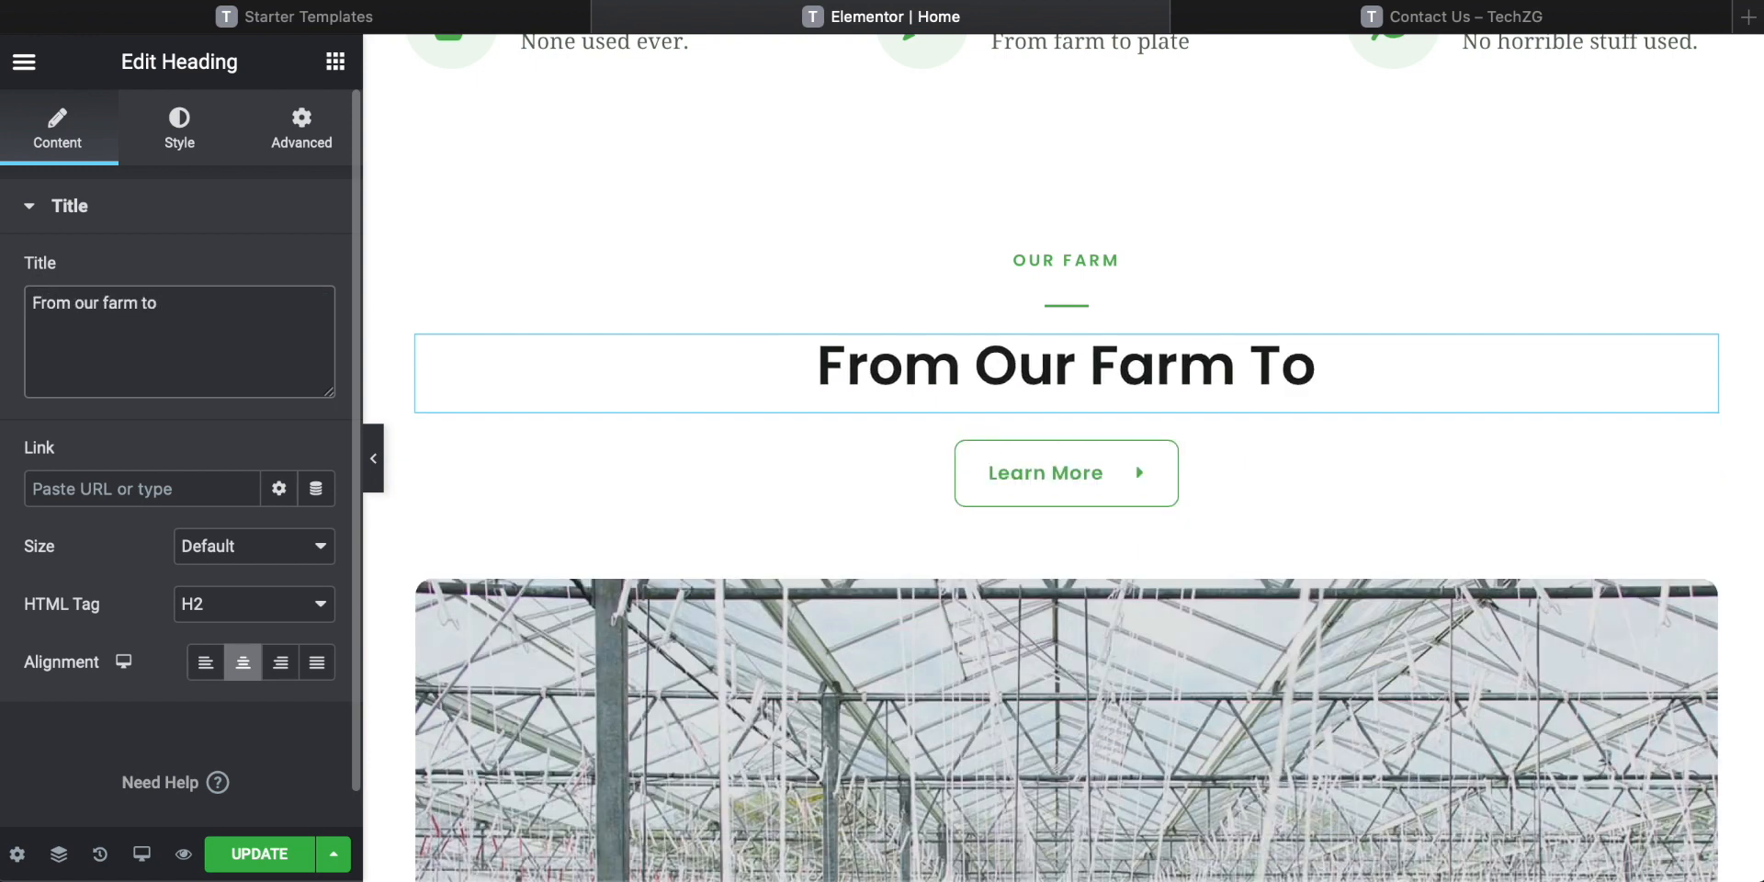
{"action": "type", "text": "your plate"}
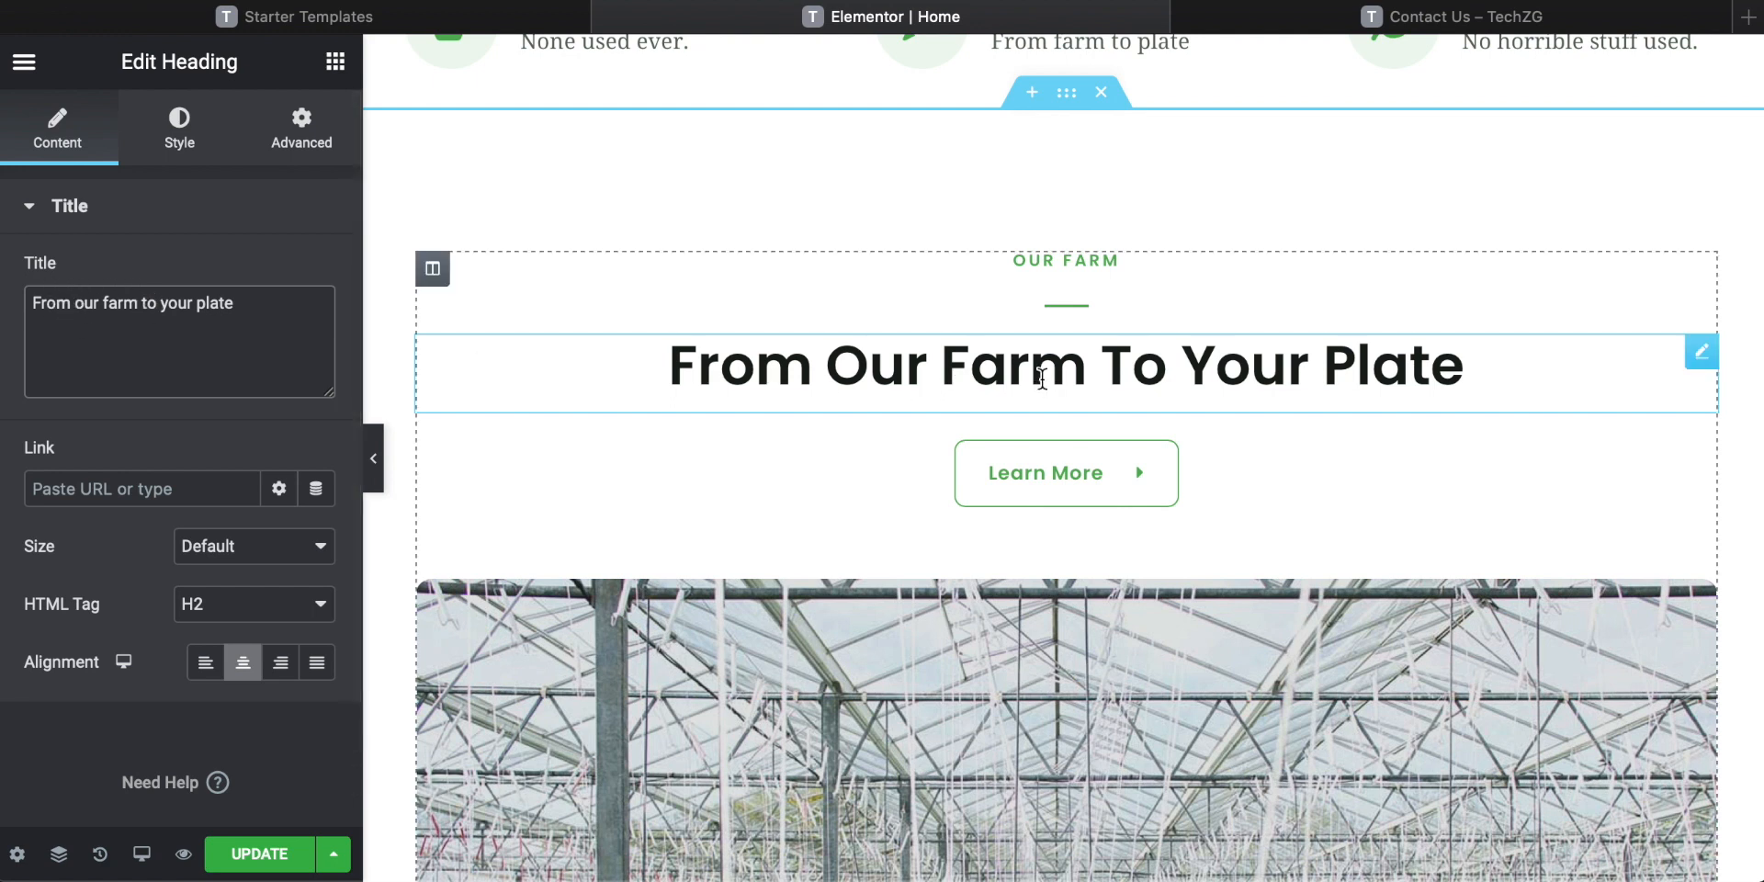
Examine the link setting of the Learn More button in the Our Farm section.
{"action": "scroll", "coordinate": [1056, 377], "scroll_direction": "down", "scroll_amount": 2}
{"action": "left_click", "coordinate": [1101, 372]}
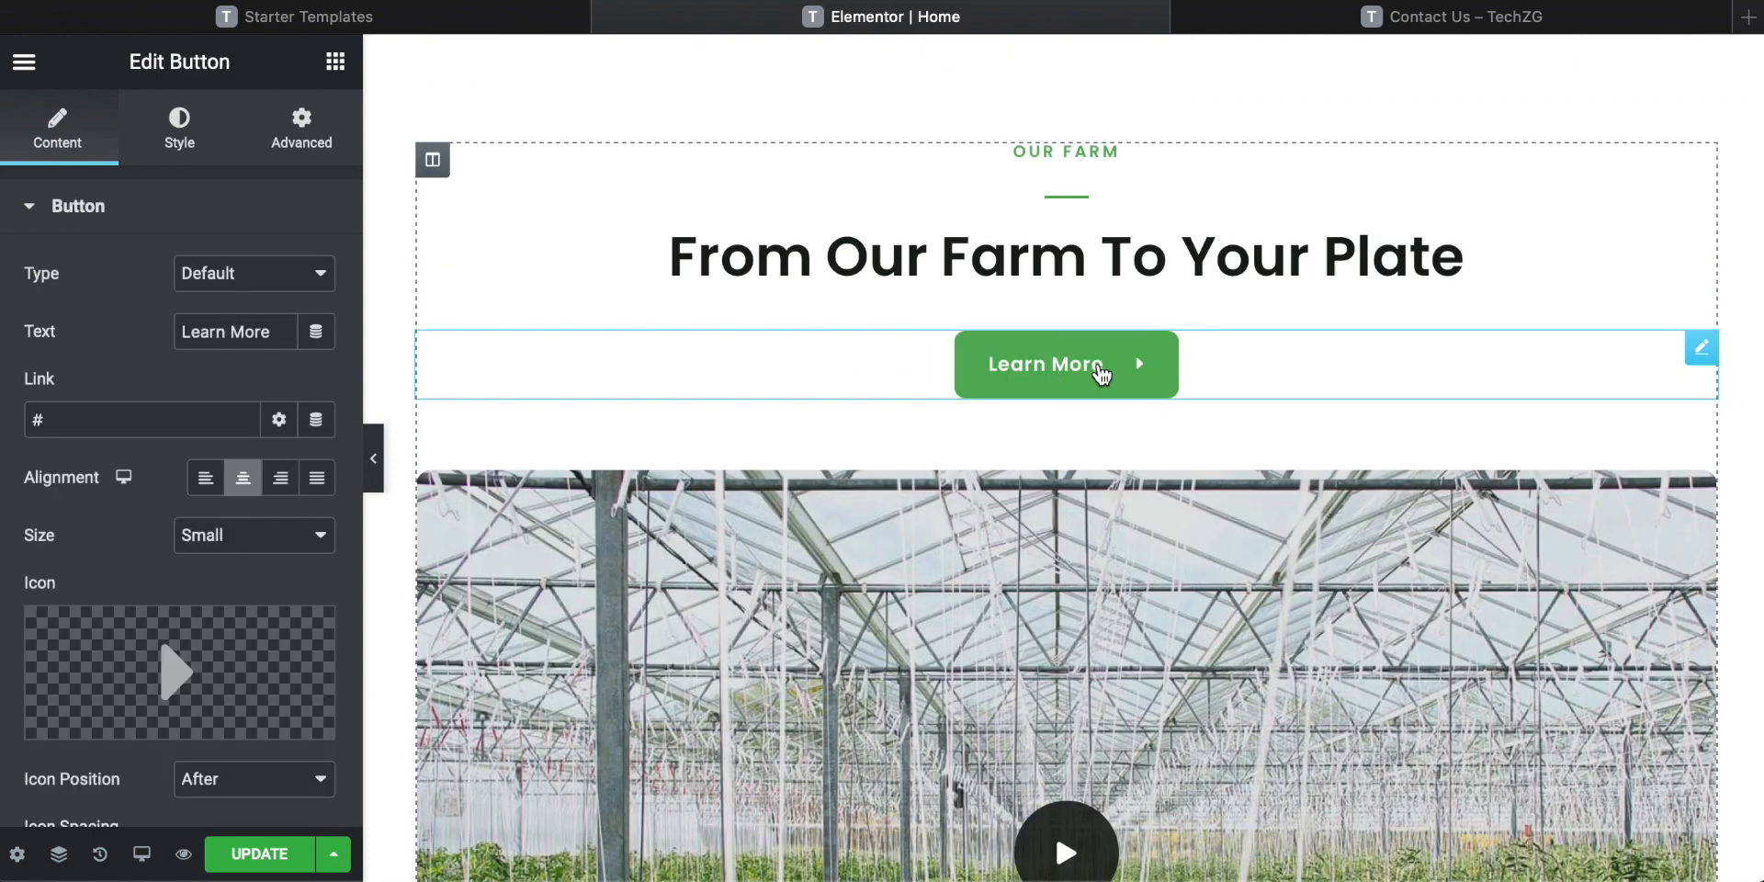
{"action": "left_click_drag", "start_coordinate": [55, 420], "coordinate": [12, 417]}
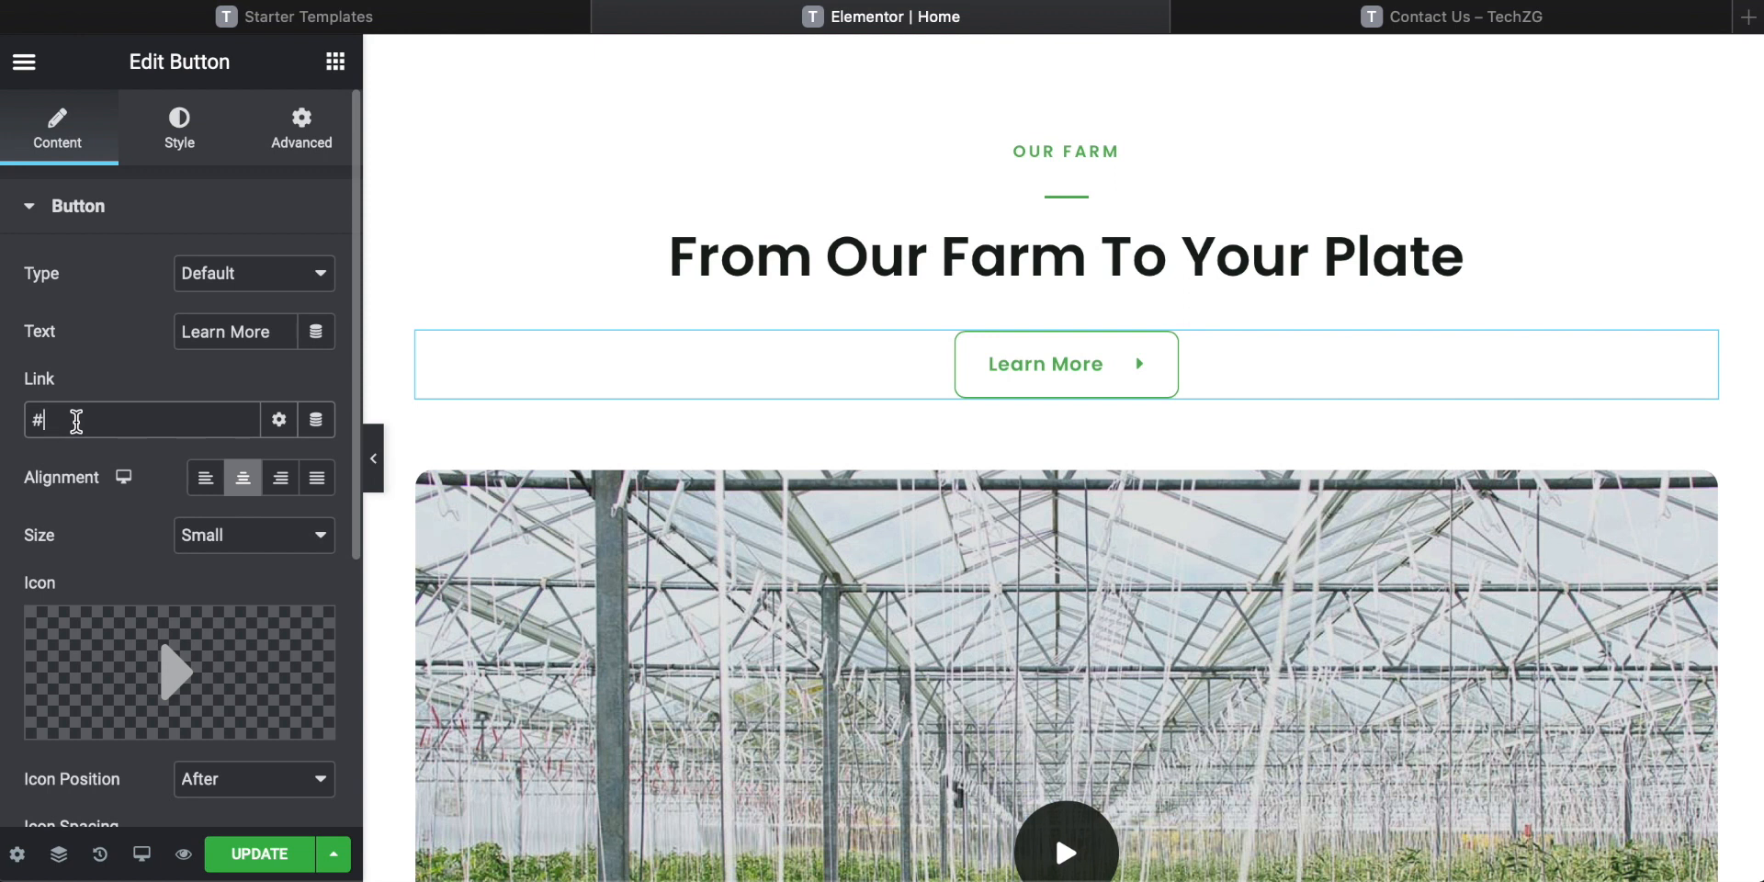
Examine the icon and link settings of the play button over the greenhouse image.
{"action": "scroll", "coordinate": [796, 298], "scroll_direction": "down", "scroll_amount": 5}
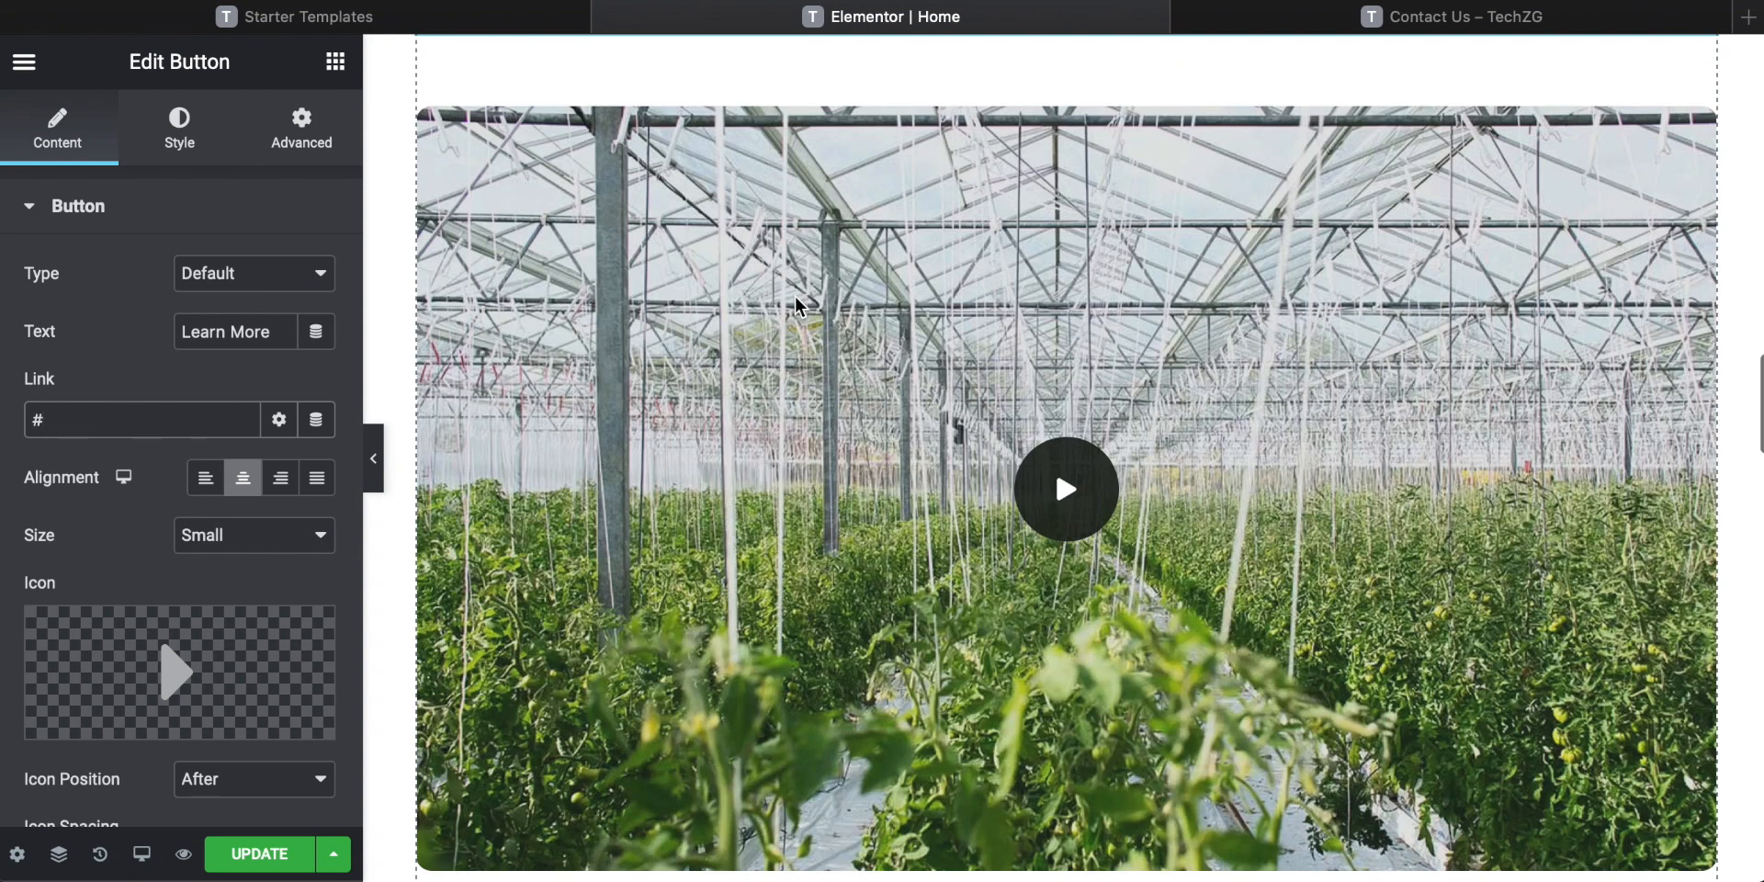
{"action": "left_click", "coordinate": [1178, 517]}
{"action": "mouse_move", "coordinate": [138, 347]}
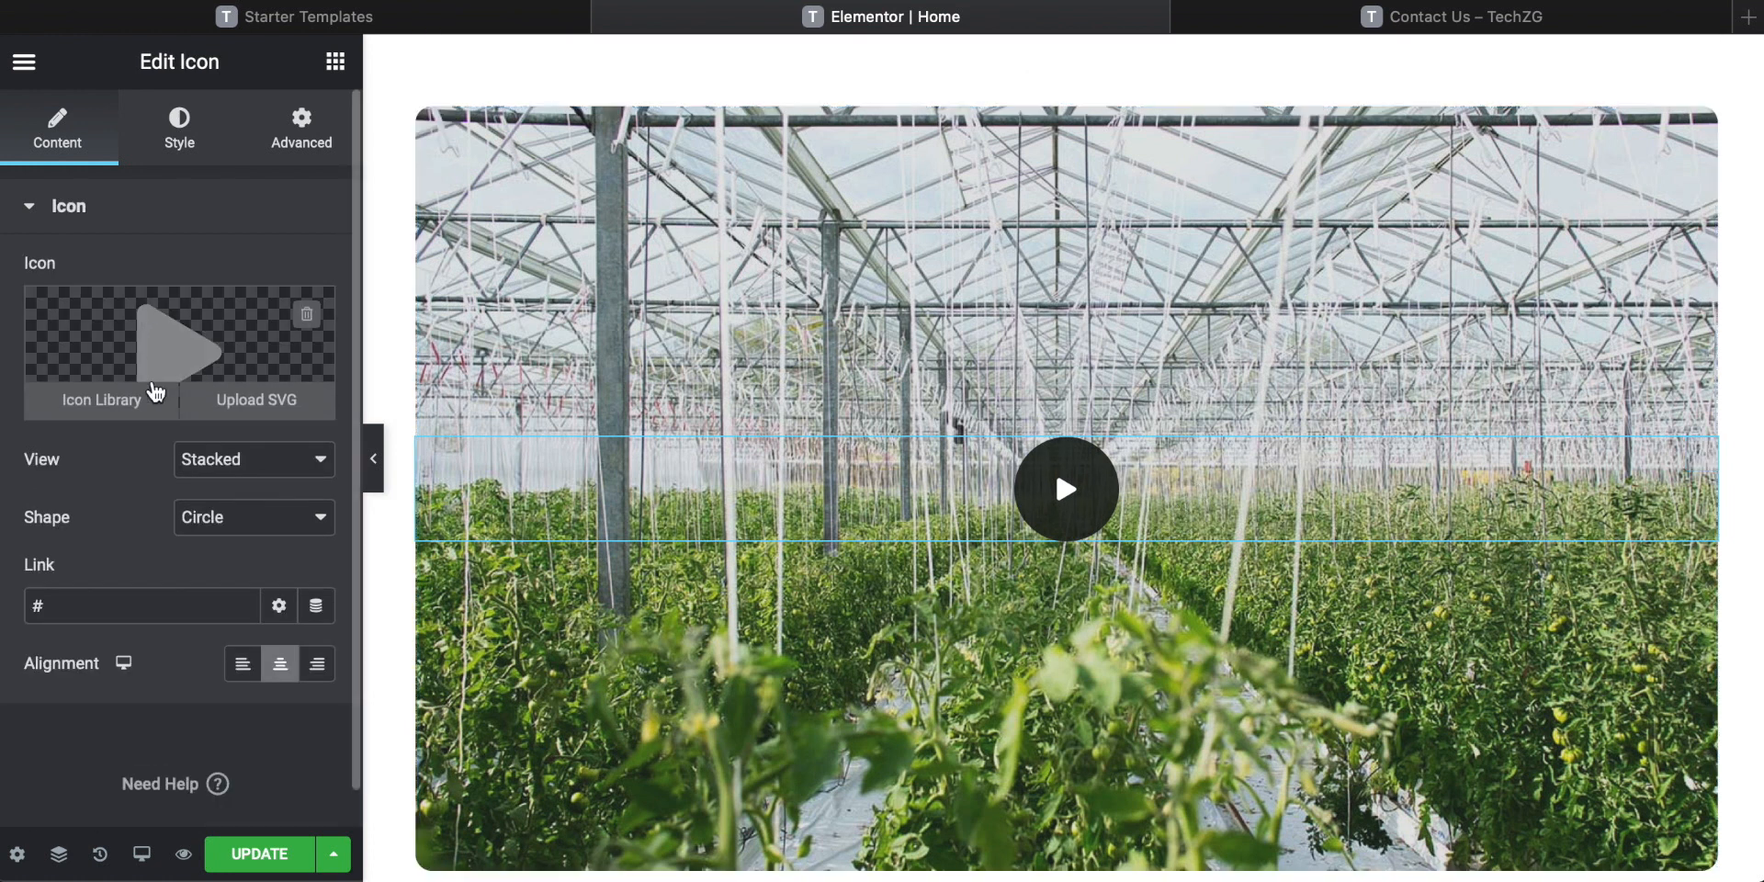
{"action": "scroll", "coordinate": [1032, 660], "scroll_direction": "up", "scroll_amount": 2}
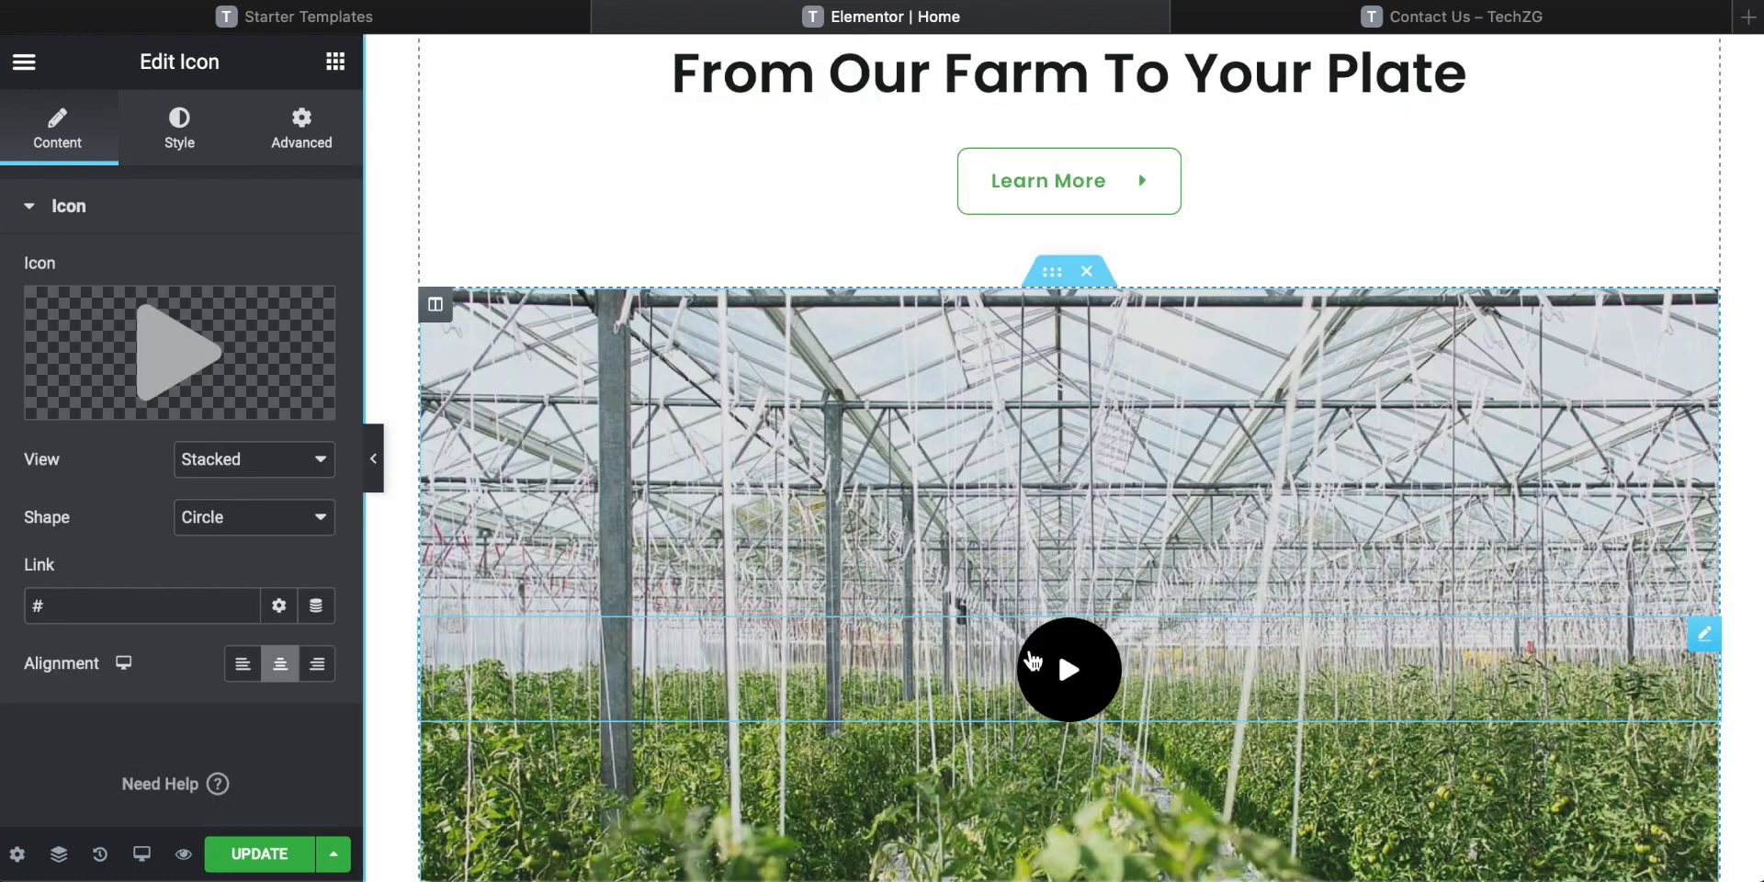
{"action": "scroll", "coordinate": [805, 320], "scroll_direction": "down", "scroll_amount": 2}
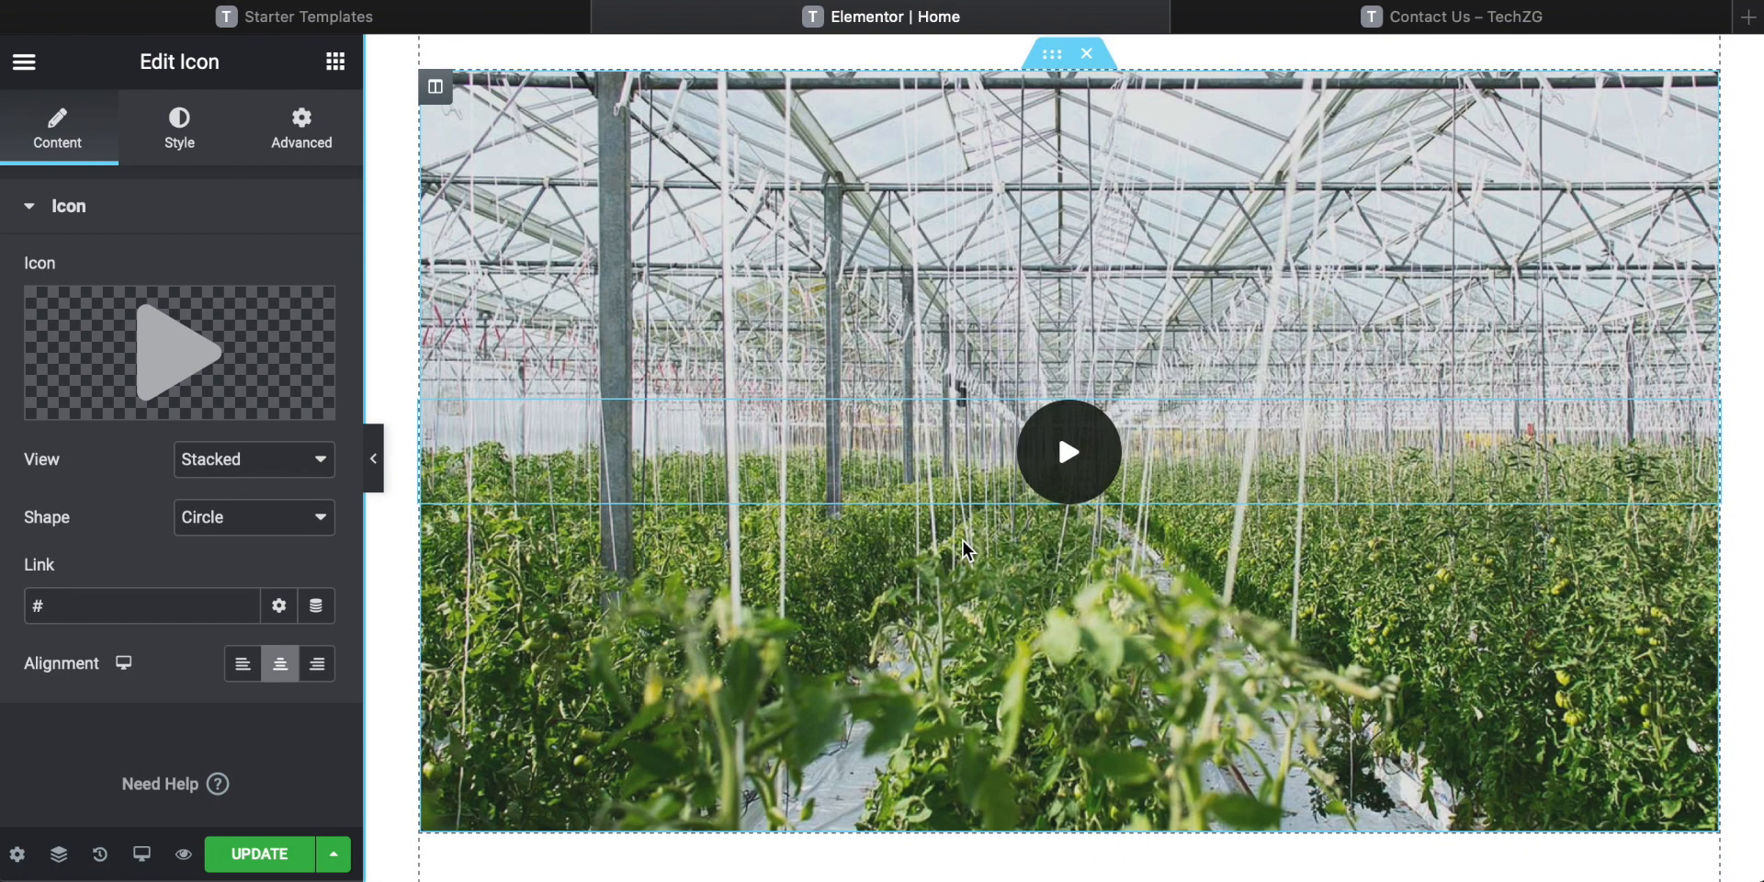
{"action": "scroll", "coordinate": [1207, 498], "scroll_direction": "up", "scroll_amount": 1}
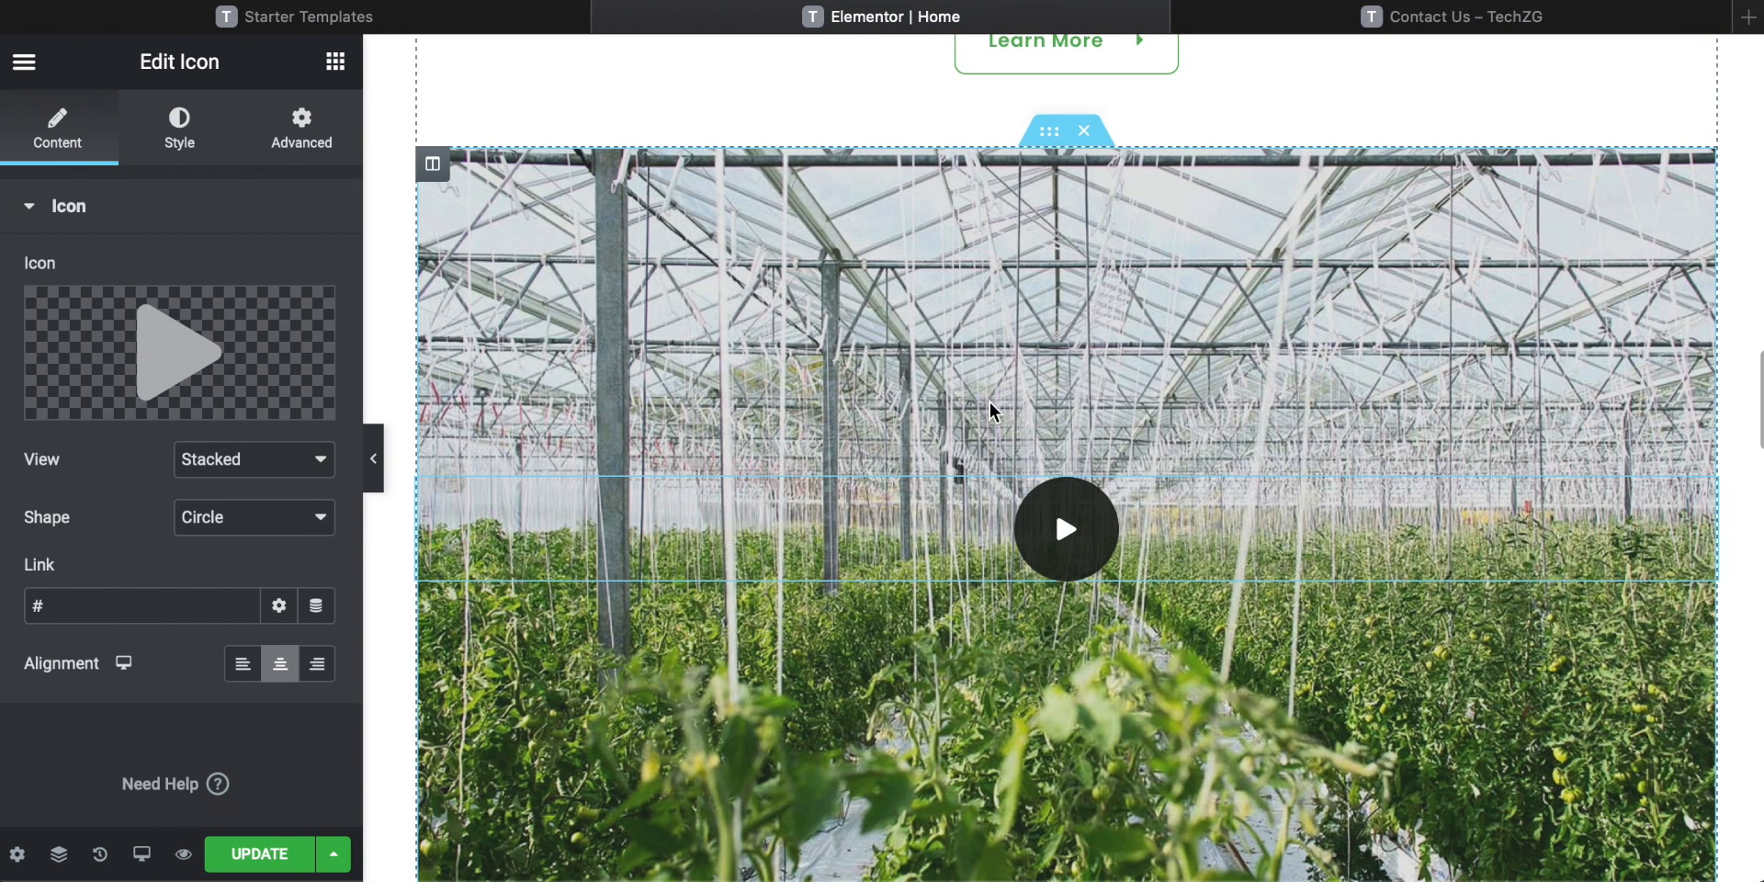
{"action": "scroll", "coordinate": [937, 393], "scroll_direction": "down", "scroll_amount": 2}
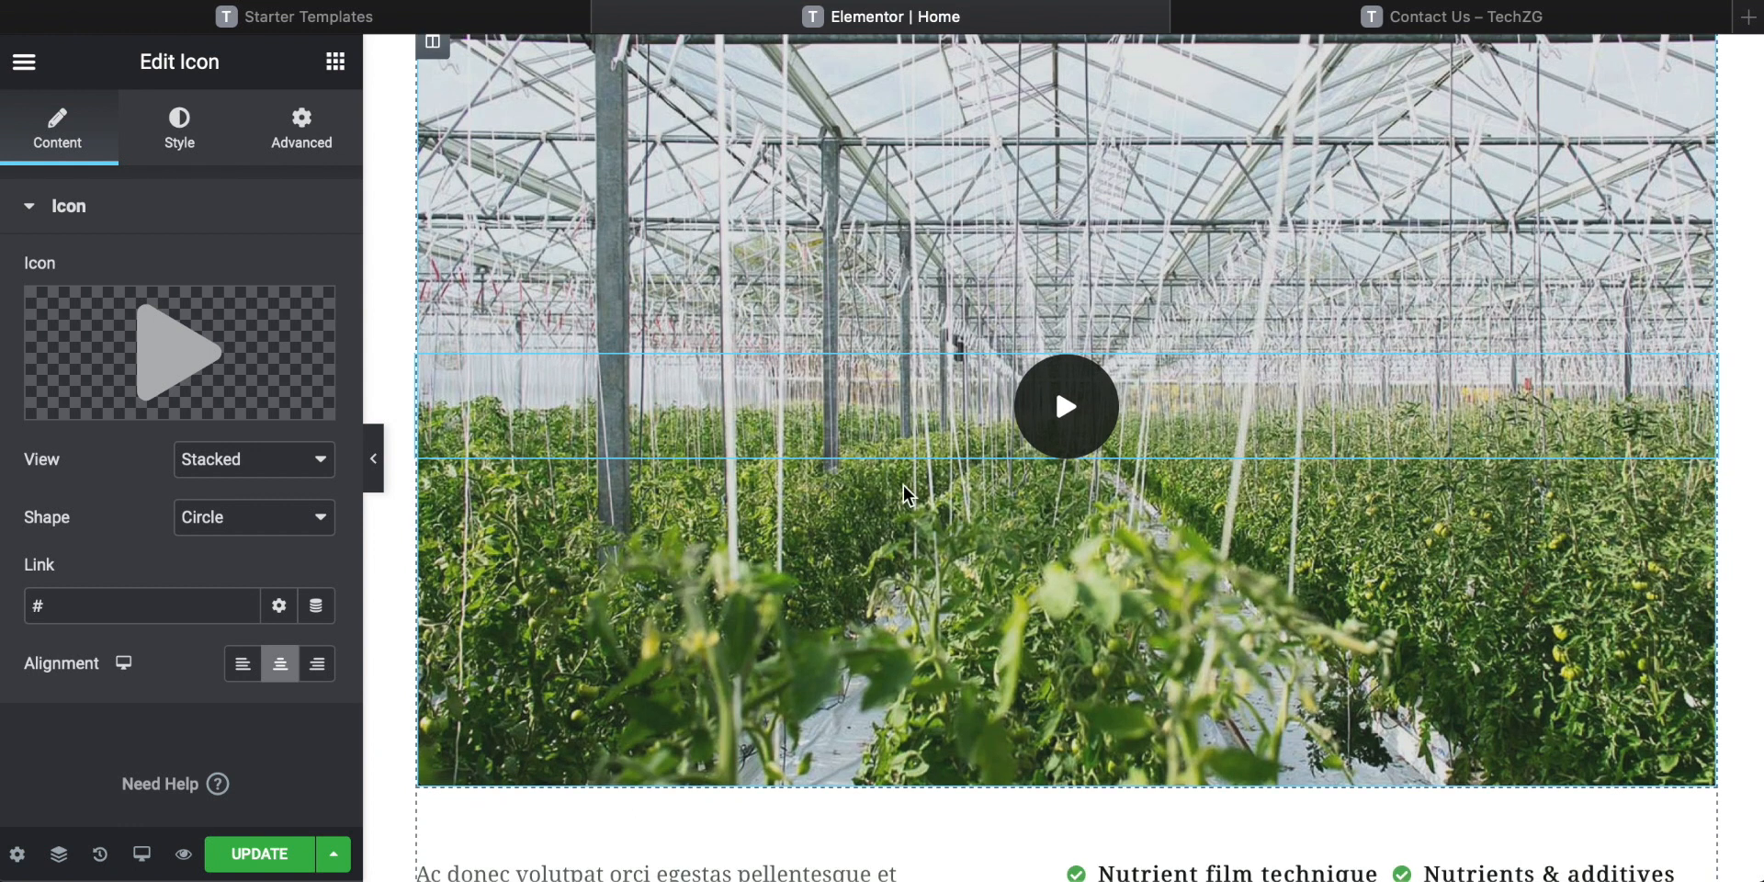
Inspect the greenhouse image block and the link field of its play button.
{"action": "scroll", "coordinate": [904, 494], "scroll_direction": "up", "scroll_amount": 3}
{"action": "scroll", "coordinate": [902, 510], "scroll_direction": "down", "scroll_amount": 2}
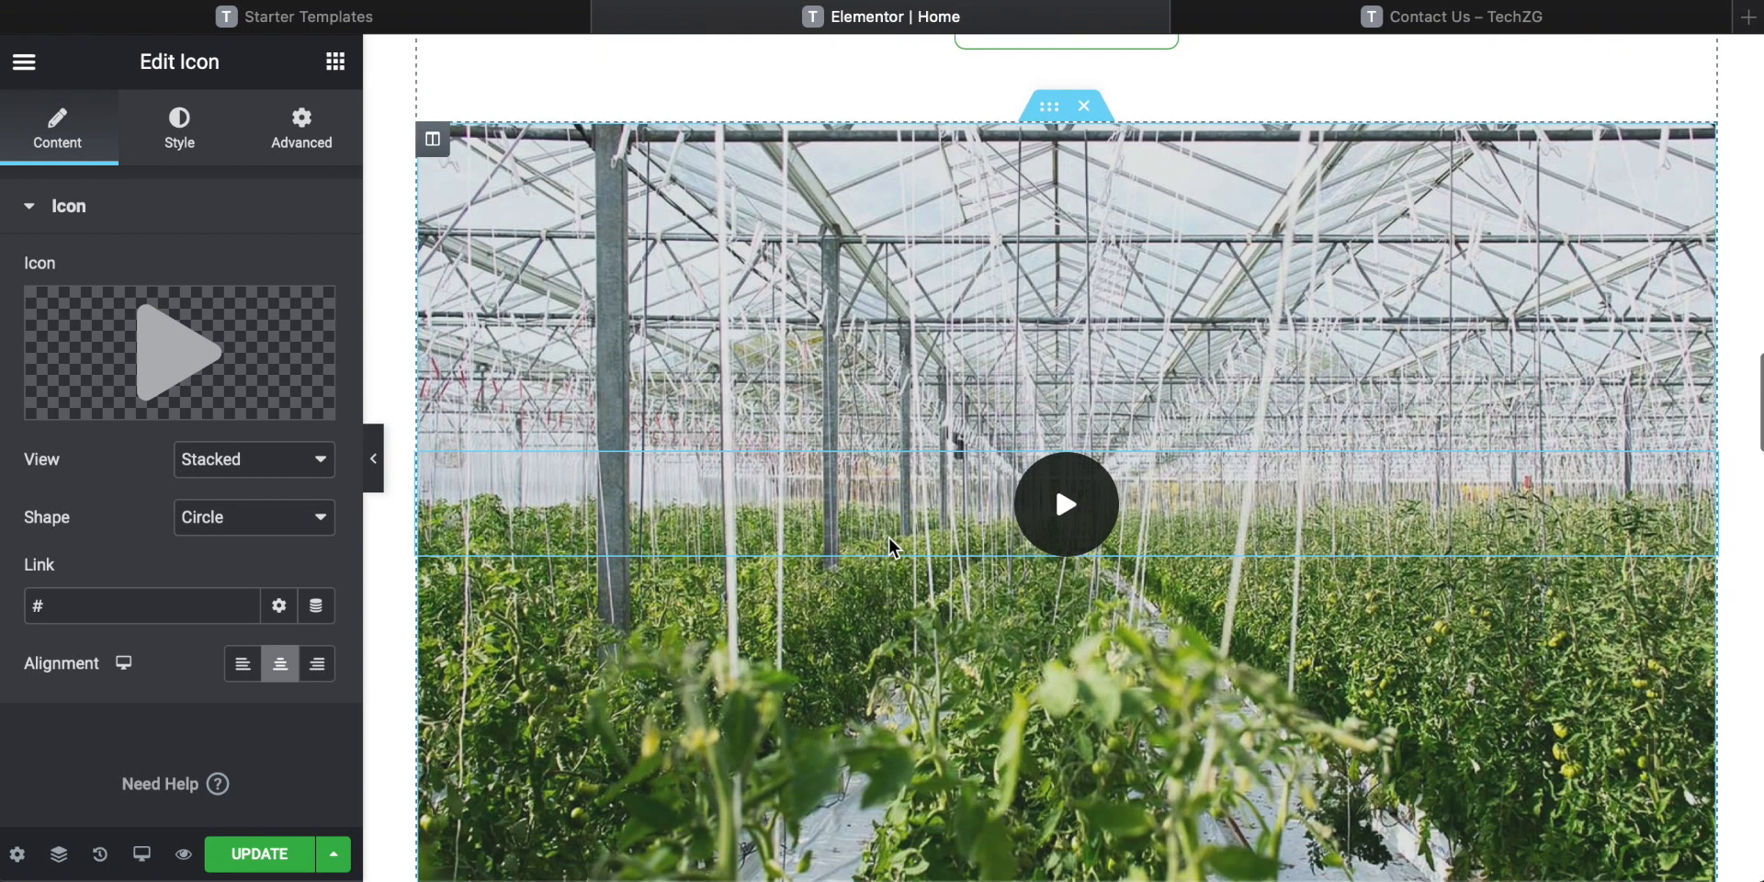
{"action": "scroll", "coordinate": [889, 542], "scroll_direction": "down", "scroll_amount": 2}
{"action": "mouse_move", "coordinate": [165, 369]}
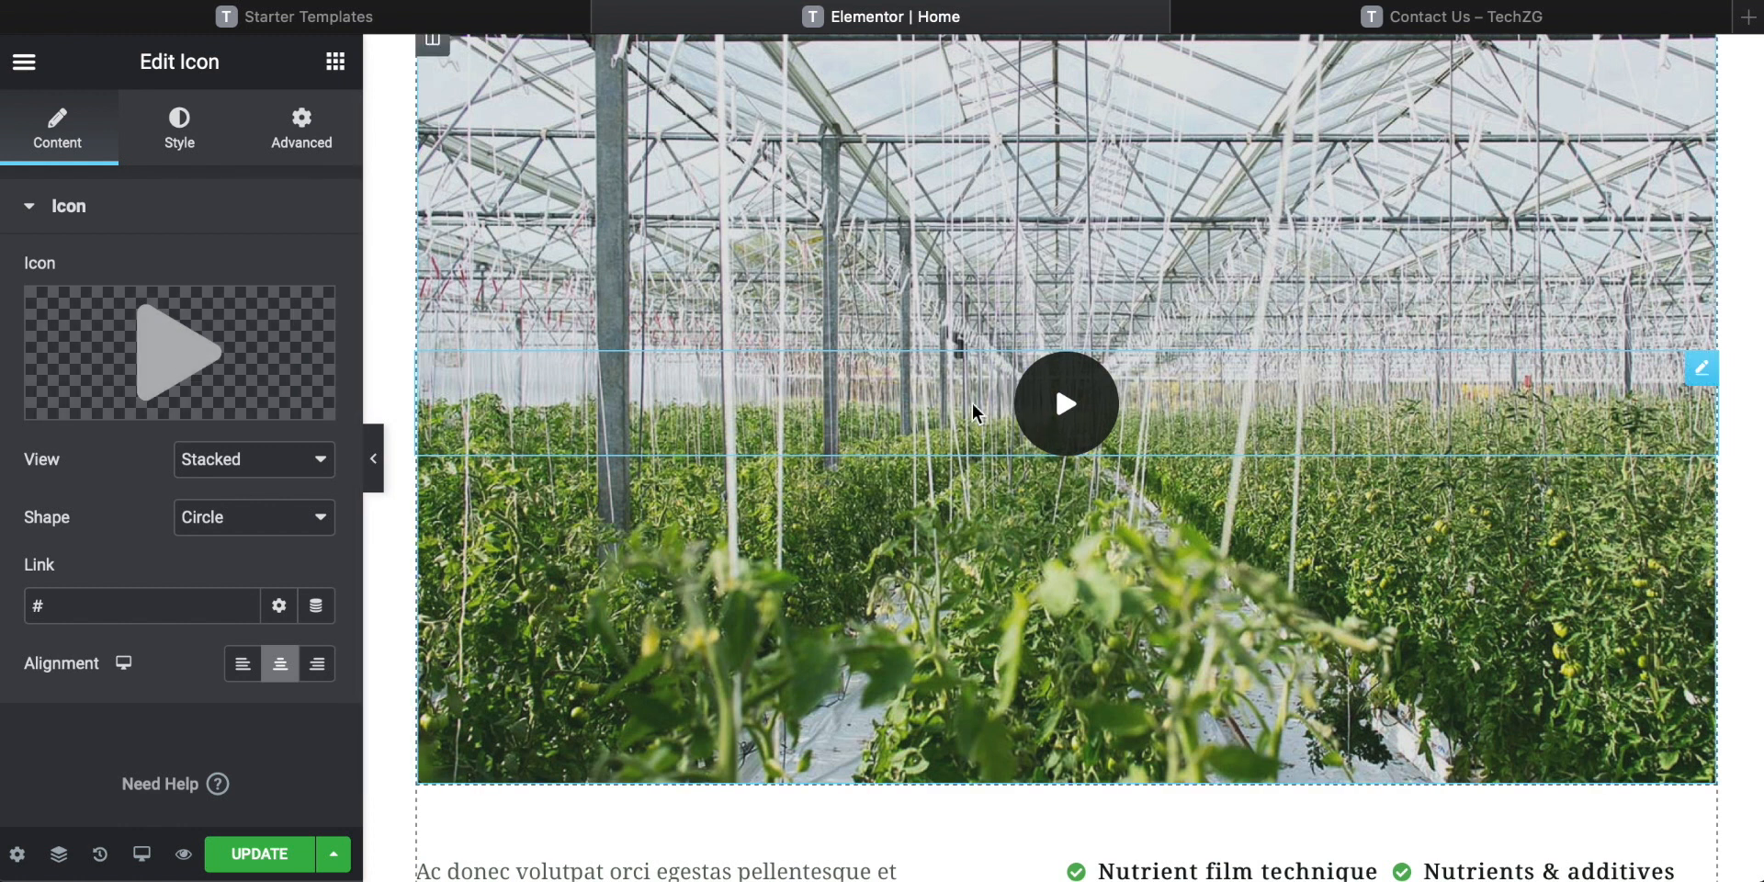
{"action": "scroll", "coordinate": [846, 498], "scroll_direction": "down", "scroll_amount": 1}
{"action": "scroll", "coordinate": [846, 497], "scroll_direction": "up", "scroll_amount": 3}
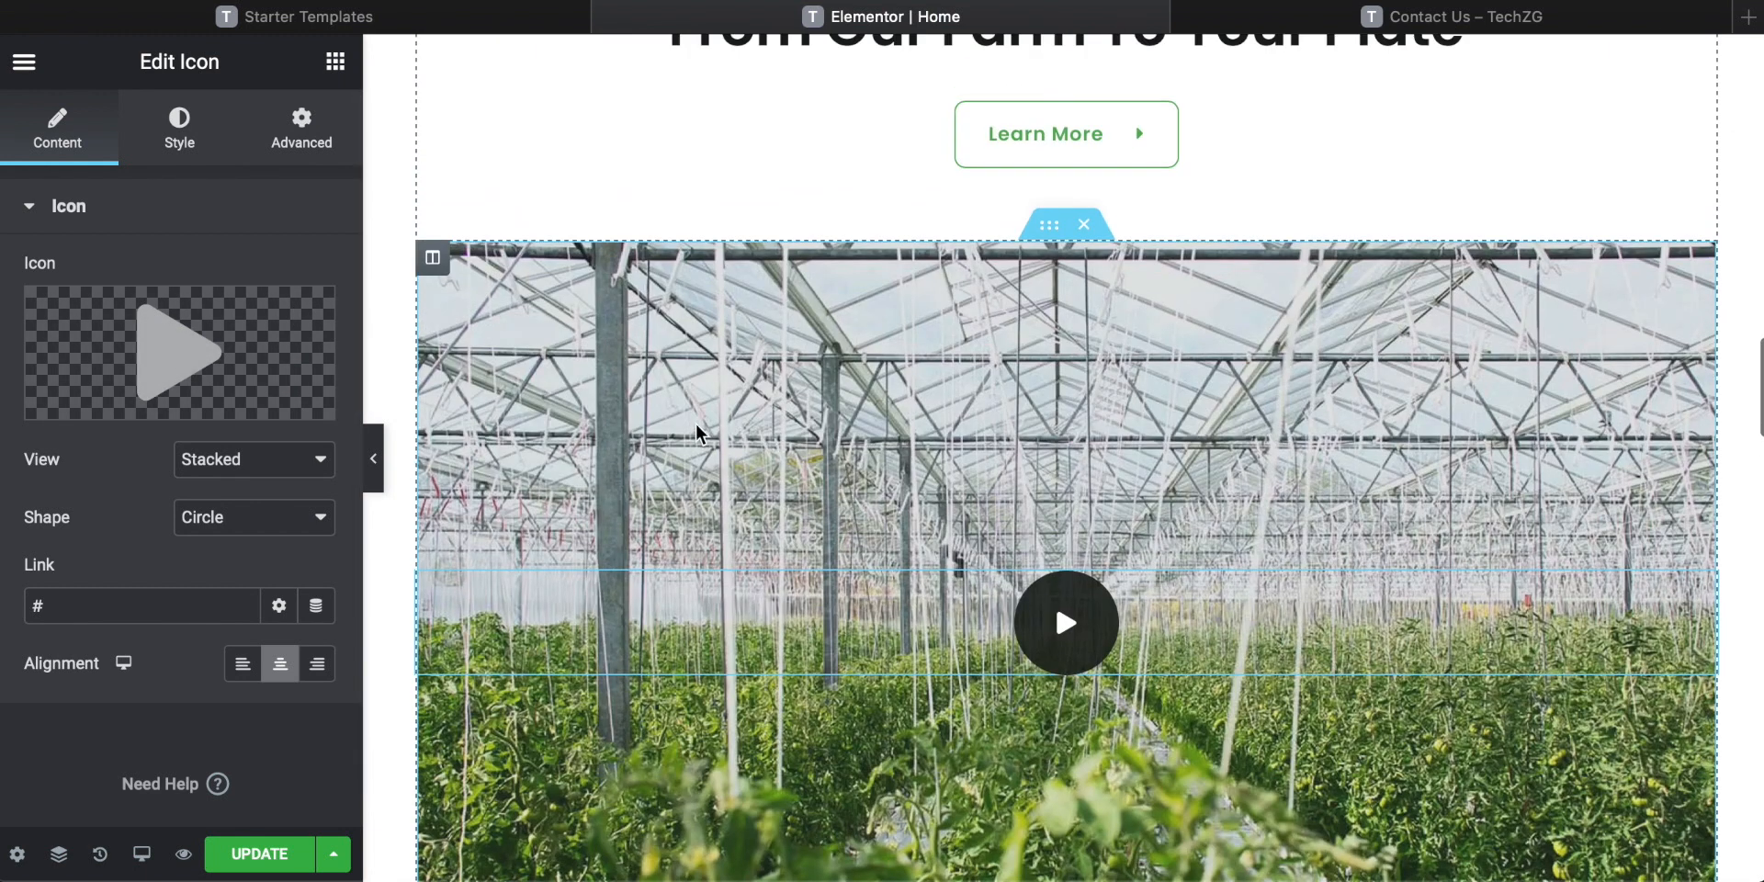
{"action": "left_click", "coordinate": [99, 607]}
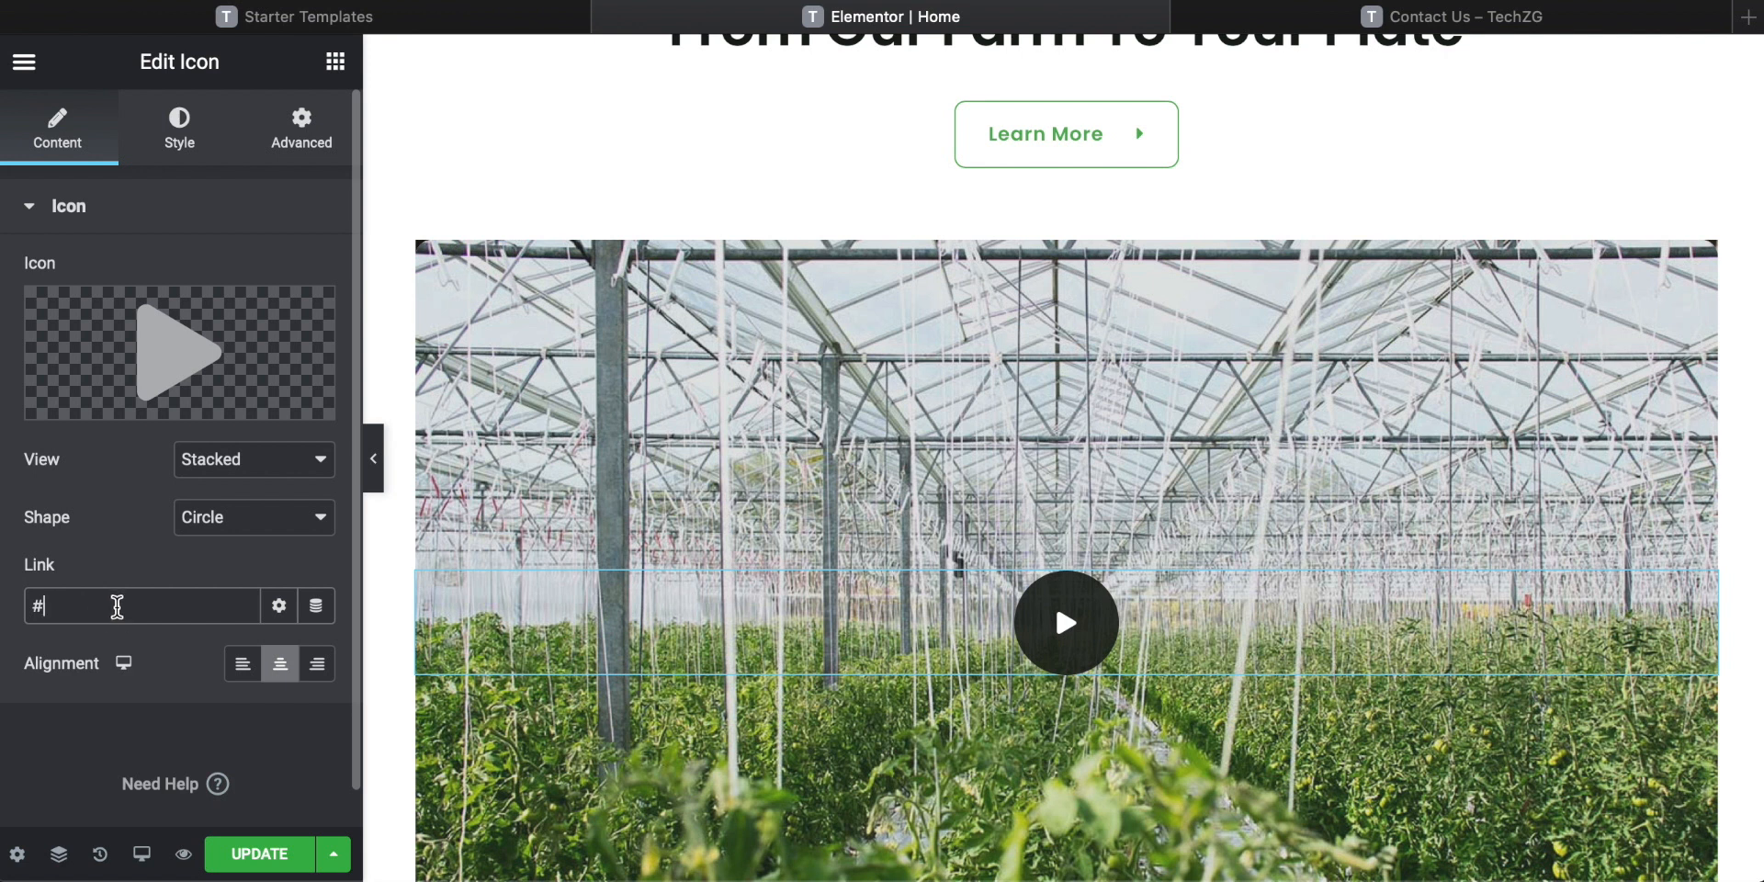
Open the Background Overlay image settings of the column that holds the greenhouse picture.
{"action": "left_click", "coordinate": [1048, 226]}
{"action": "scroll", "coordinate": [1042, 276], "scroll_direction": "up", "scroll_amount": 1}
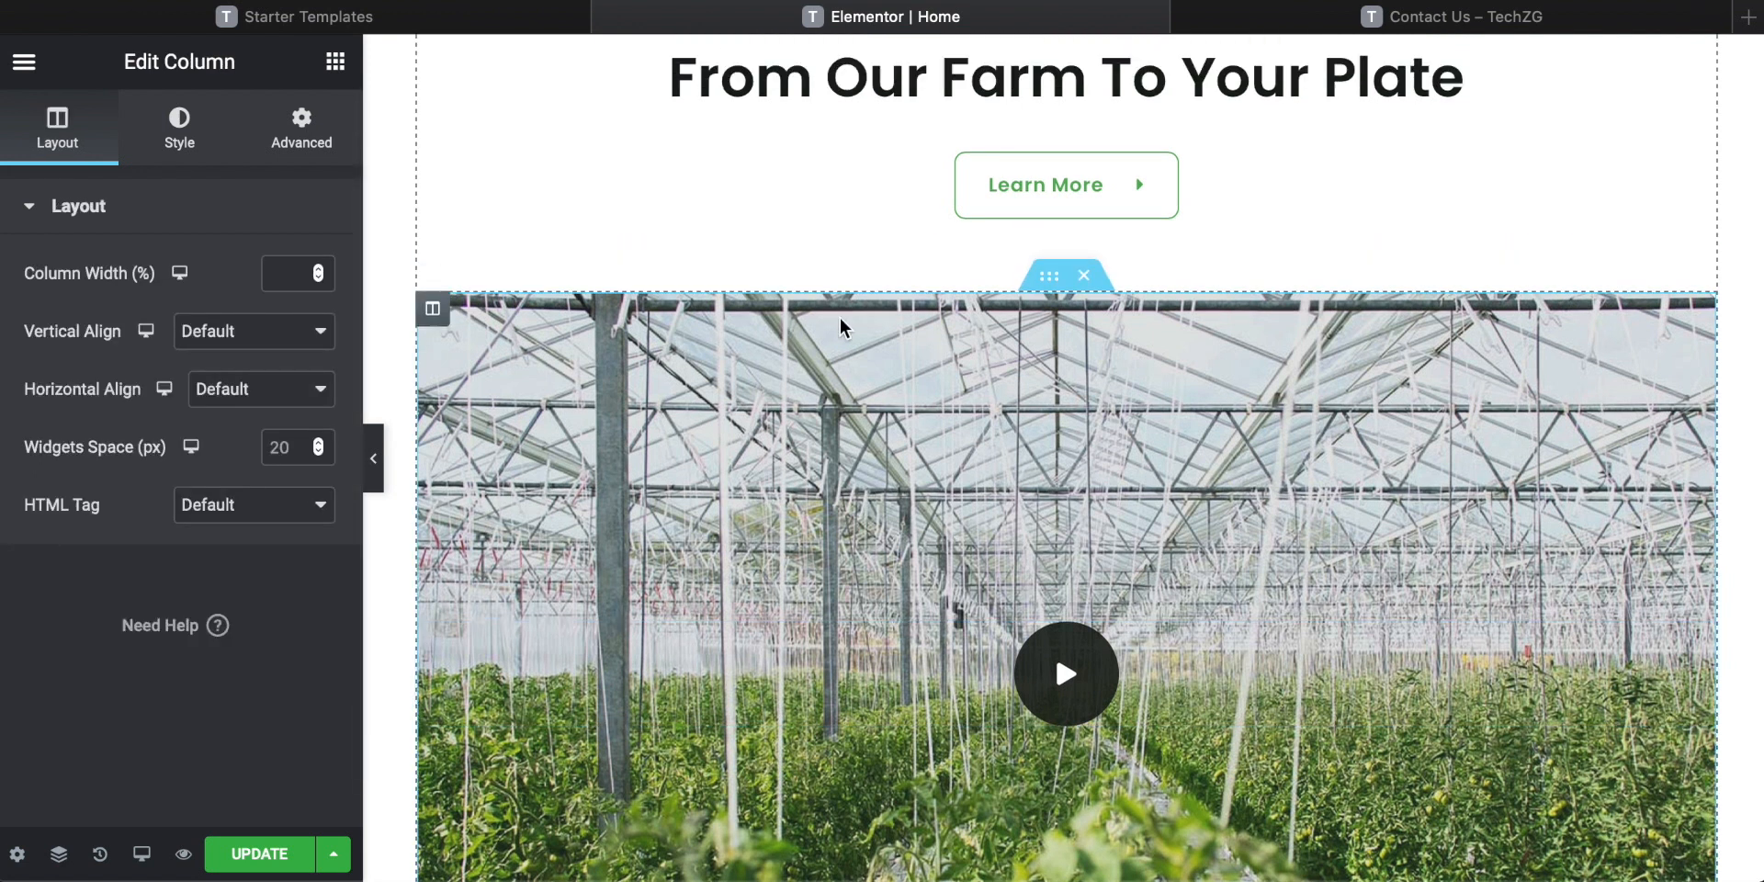
{"action": "left_click", "coordinate": [1048, 276]}
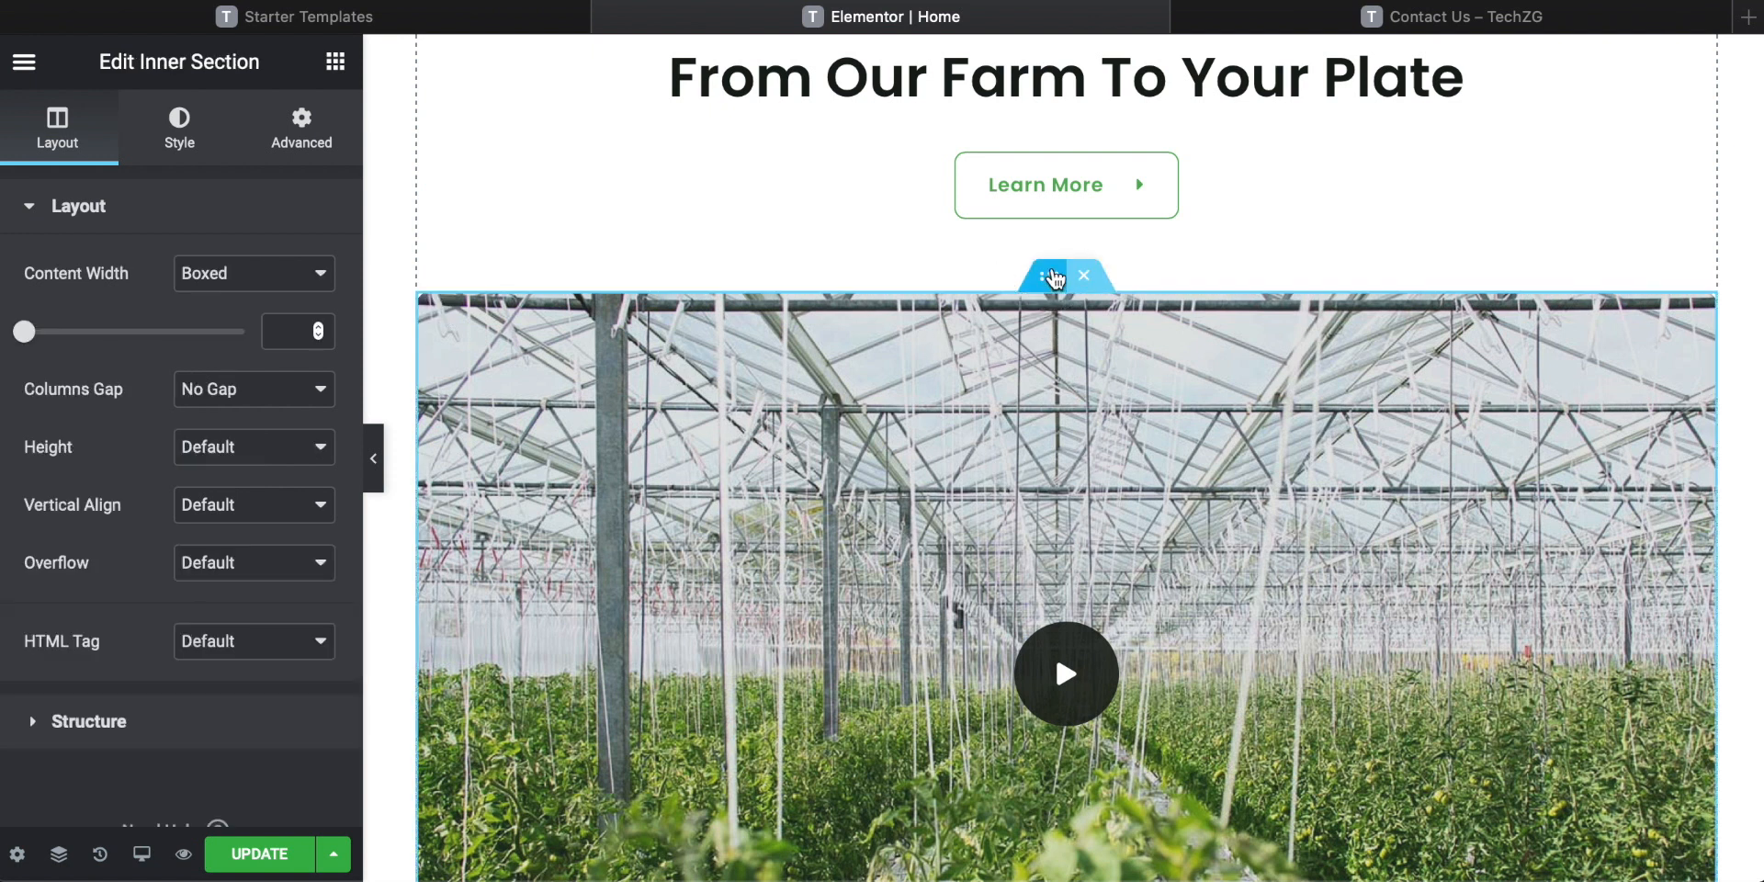
{"action": "left_click", "coordinate": [431, 323]}
{"action": "left_click", "coordinate": [220, 145]}
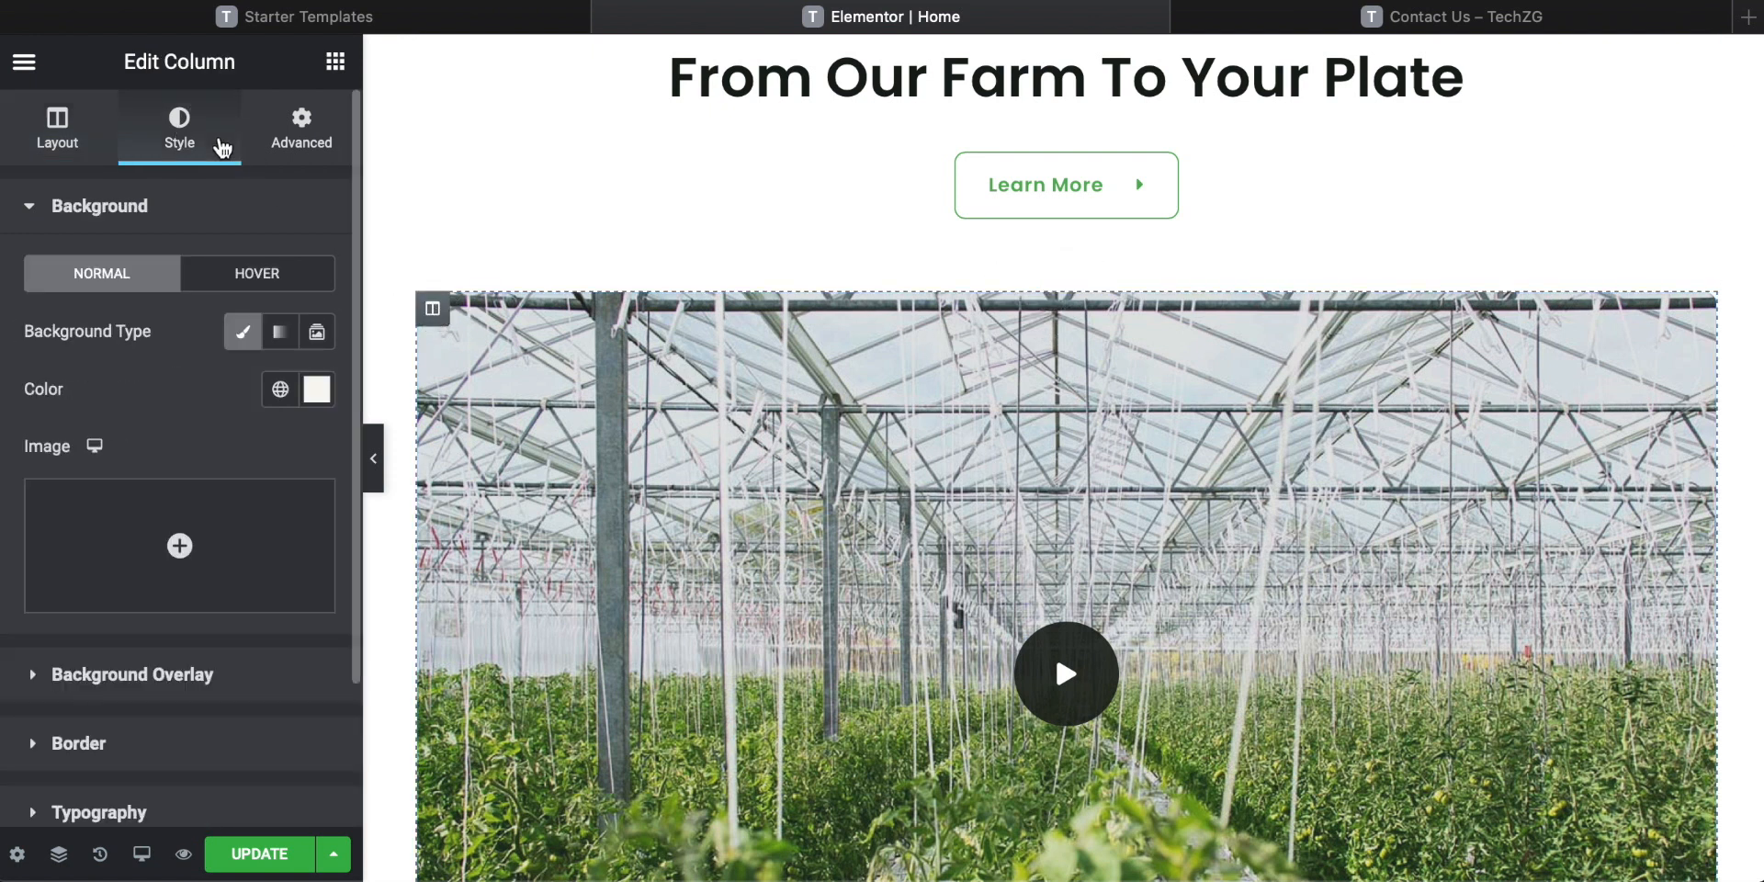
{"action": "scroll", "coordinate": [119, 354], "scroll_direction": "down", "scroll_amount": 2}
{"action": "left_click", "coordinate": [78, 496]}
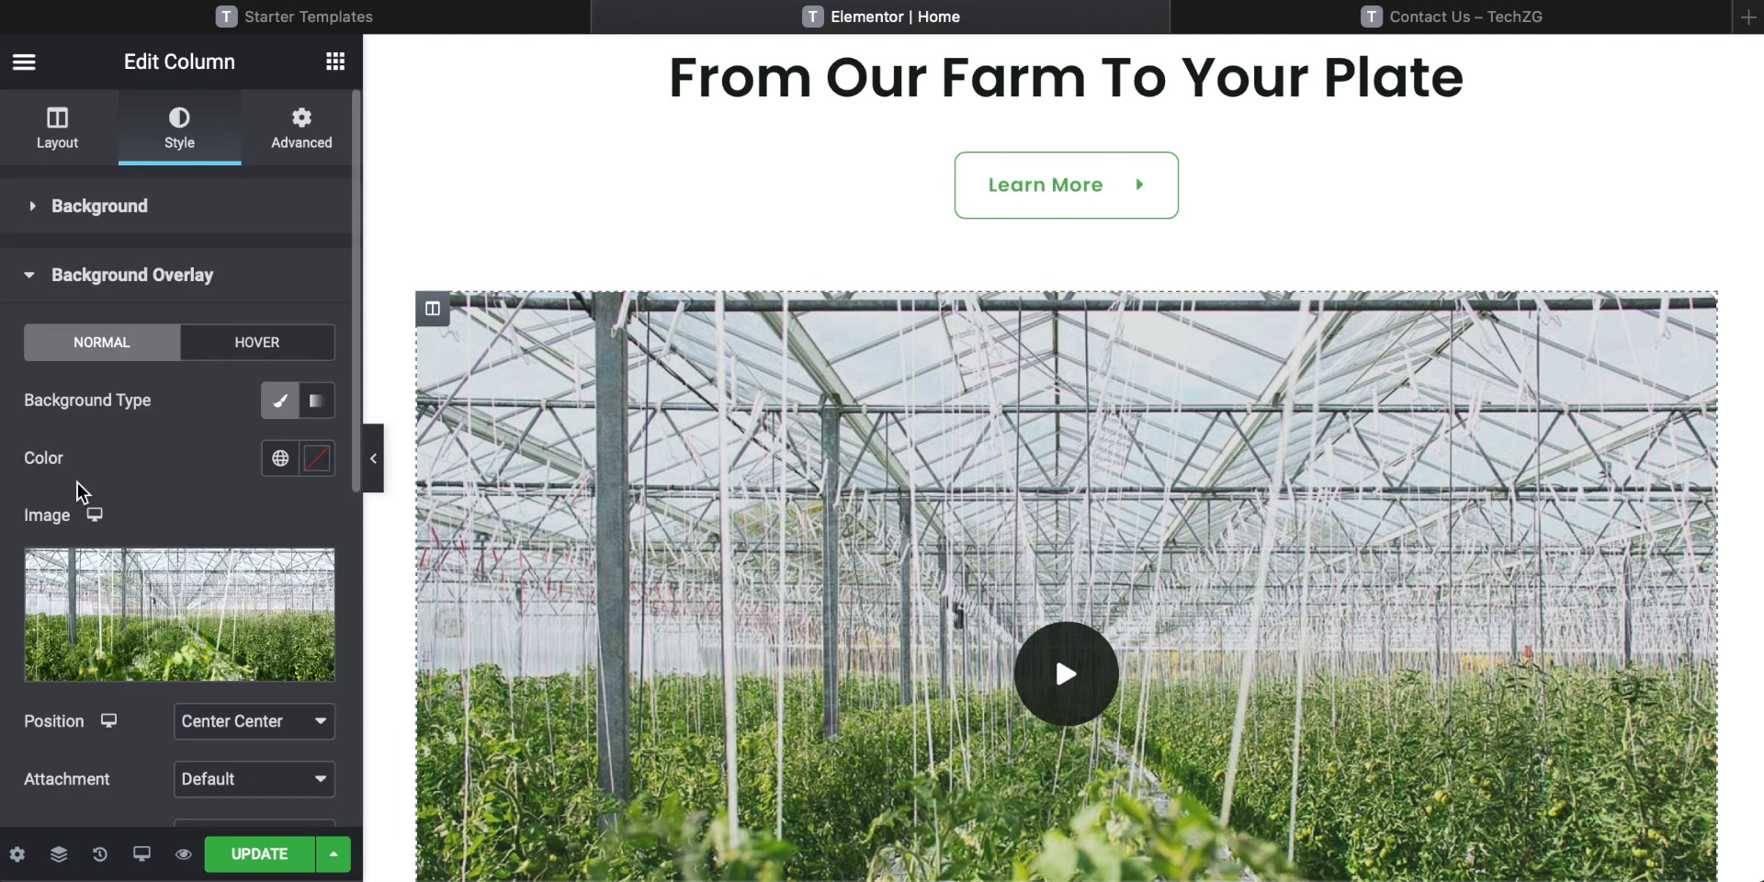
{"action": "scroll", "coordinate": [200, 516], "scroll_direction": "down", "scroll_amount": 1}
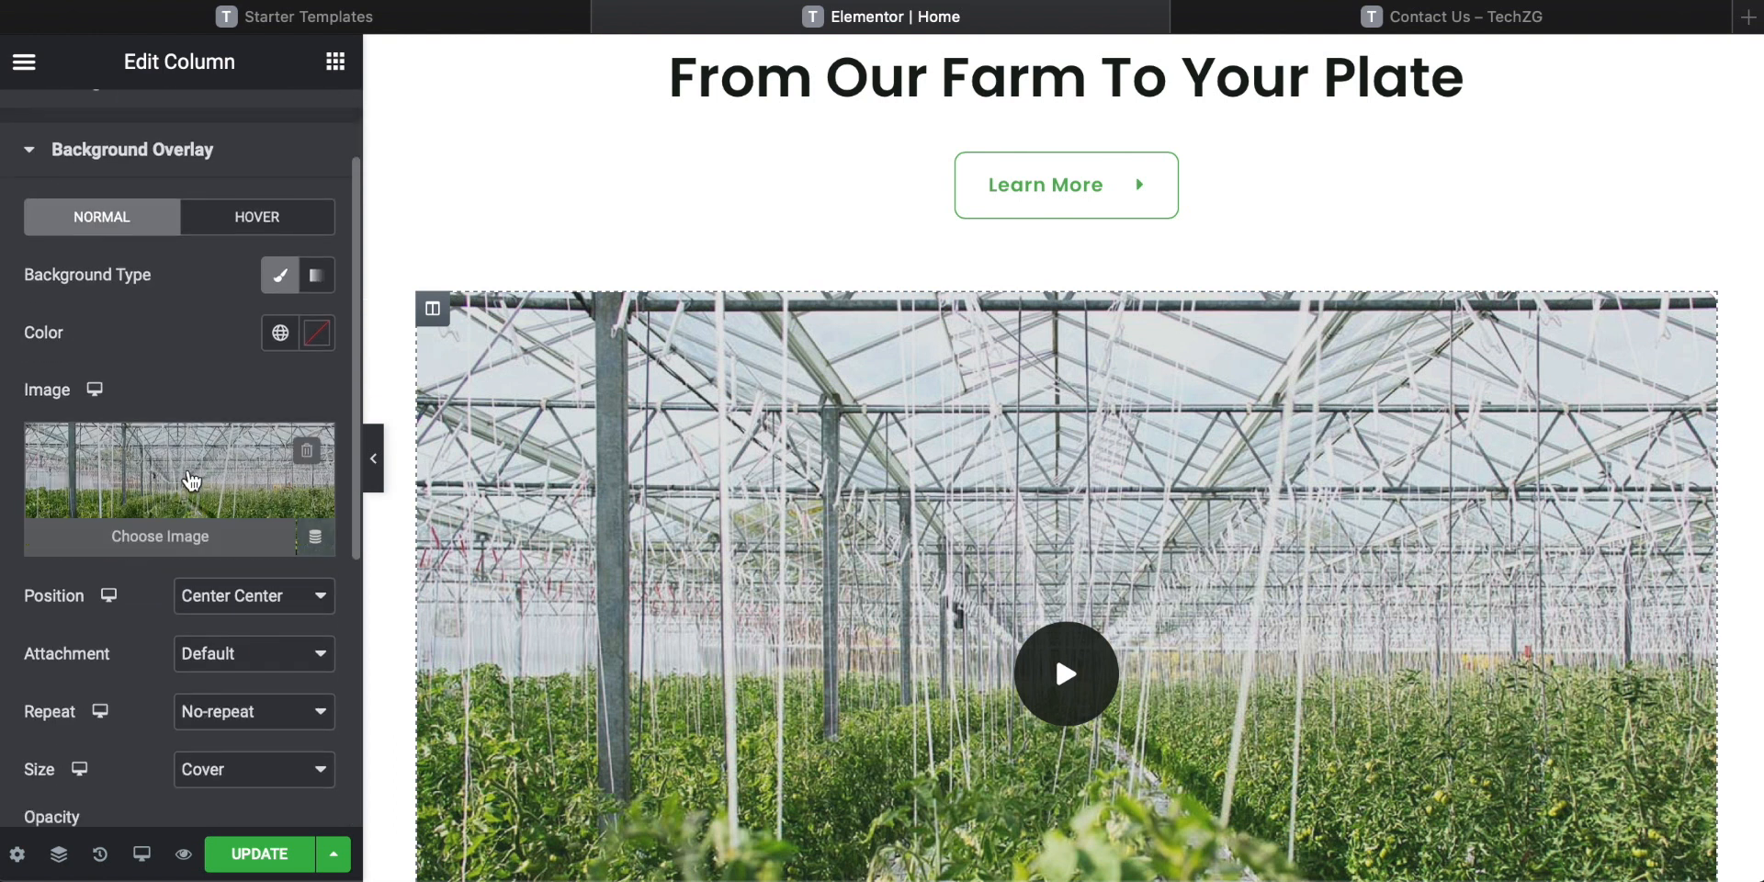
Upload pexels-trang-doan-1092730.jpg from the cafe folder and insert it as the column's background overlay image in place of the greenhouse picture.
{"action": "left_click", "coordinate": [173, 535]}
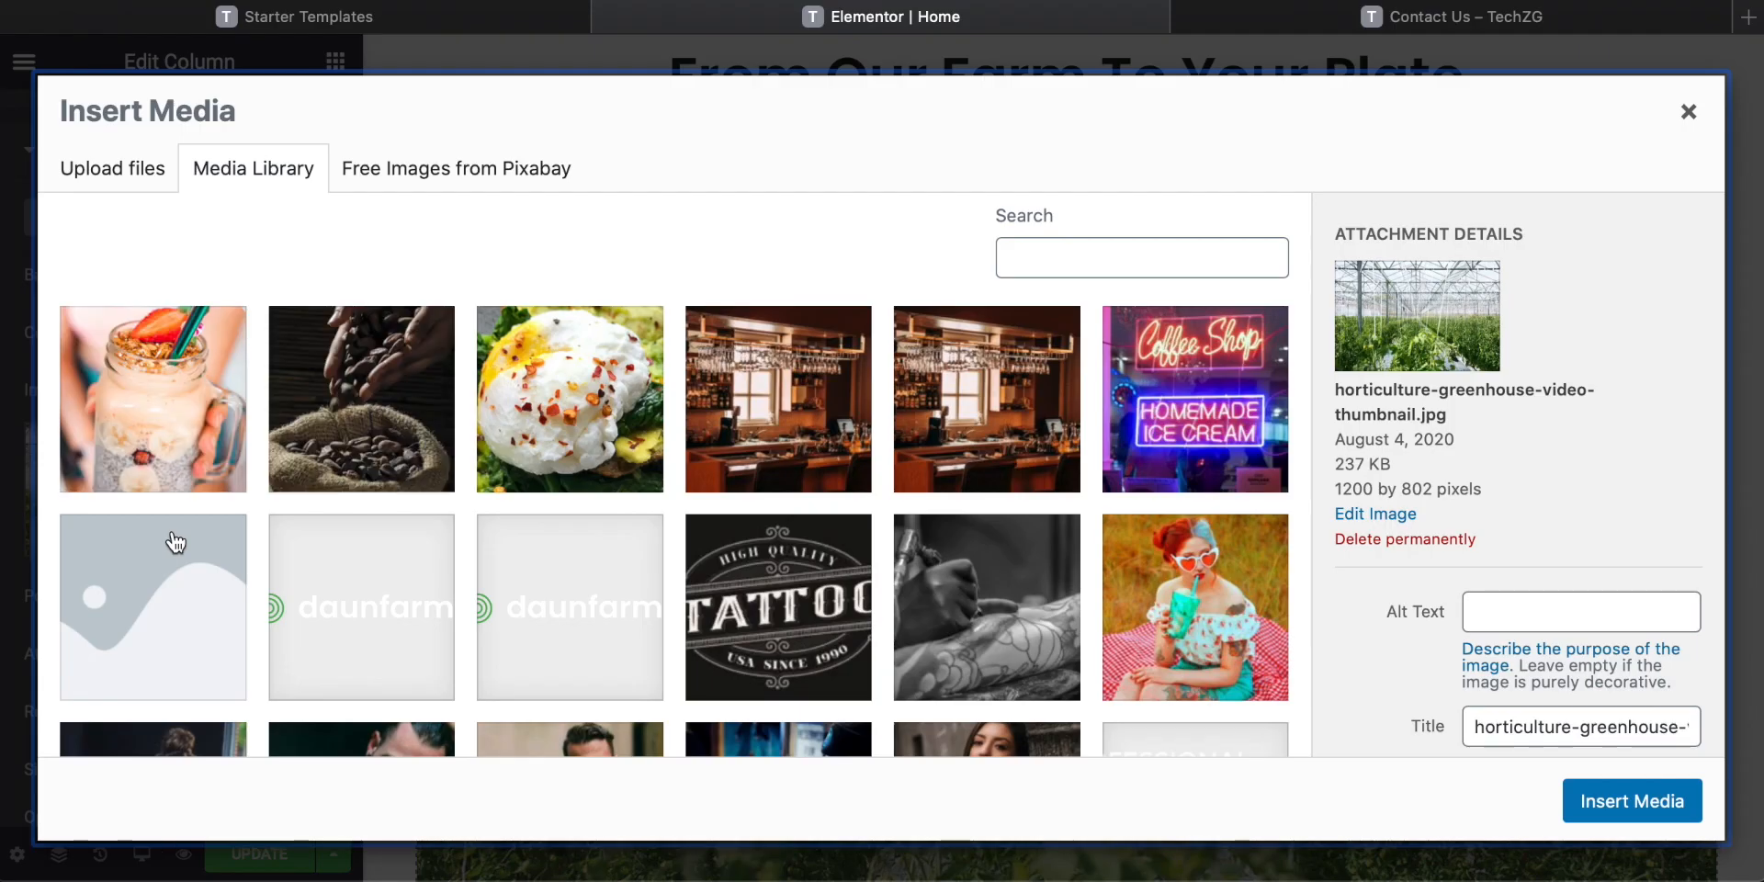
{"action": "key", "text": "super+Tab"}
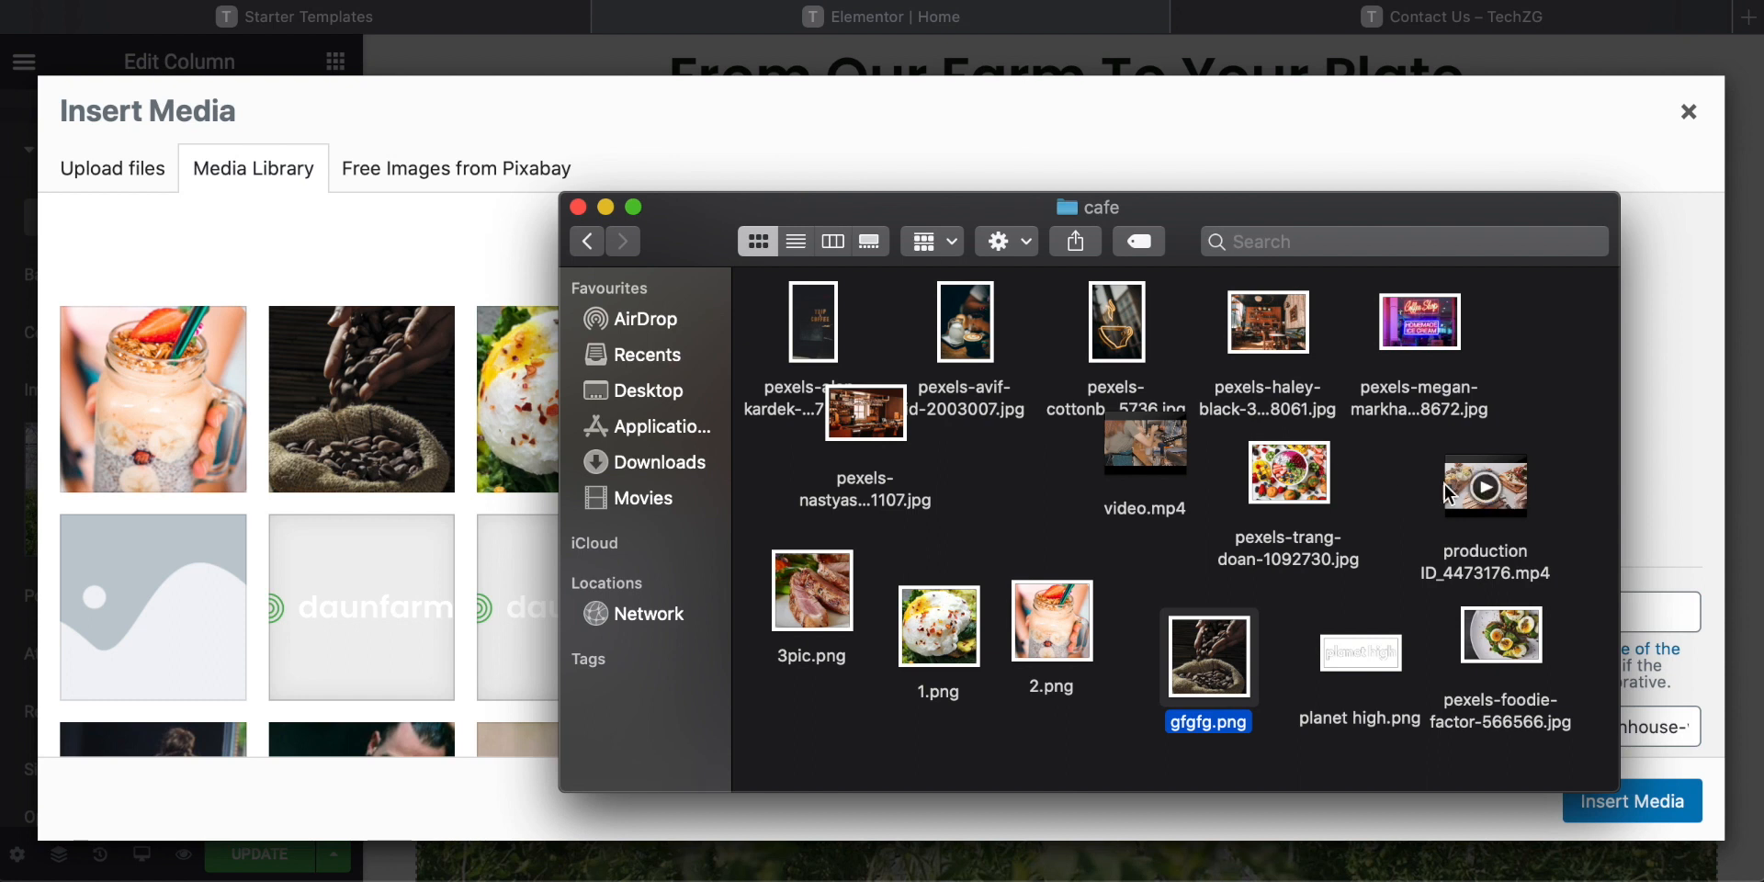
{"action": "left_click_drag", "start_coordinate": [1288, 473], "coordinate": [257, 452]}
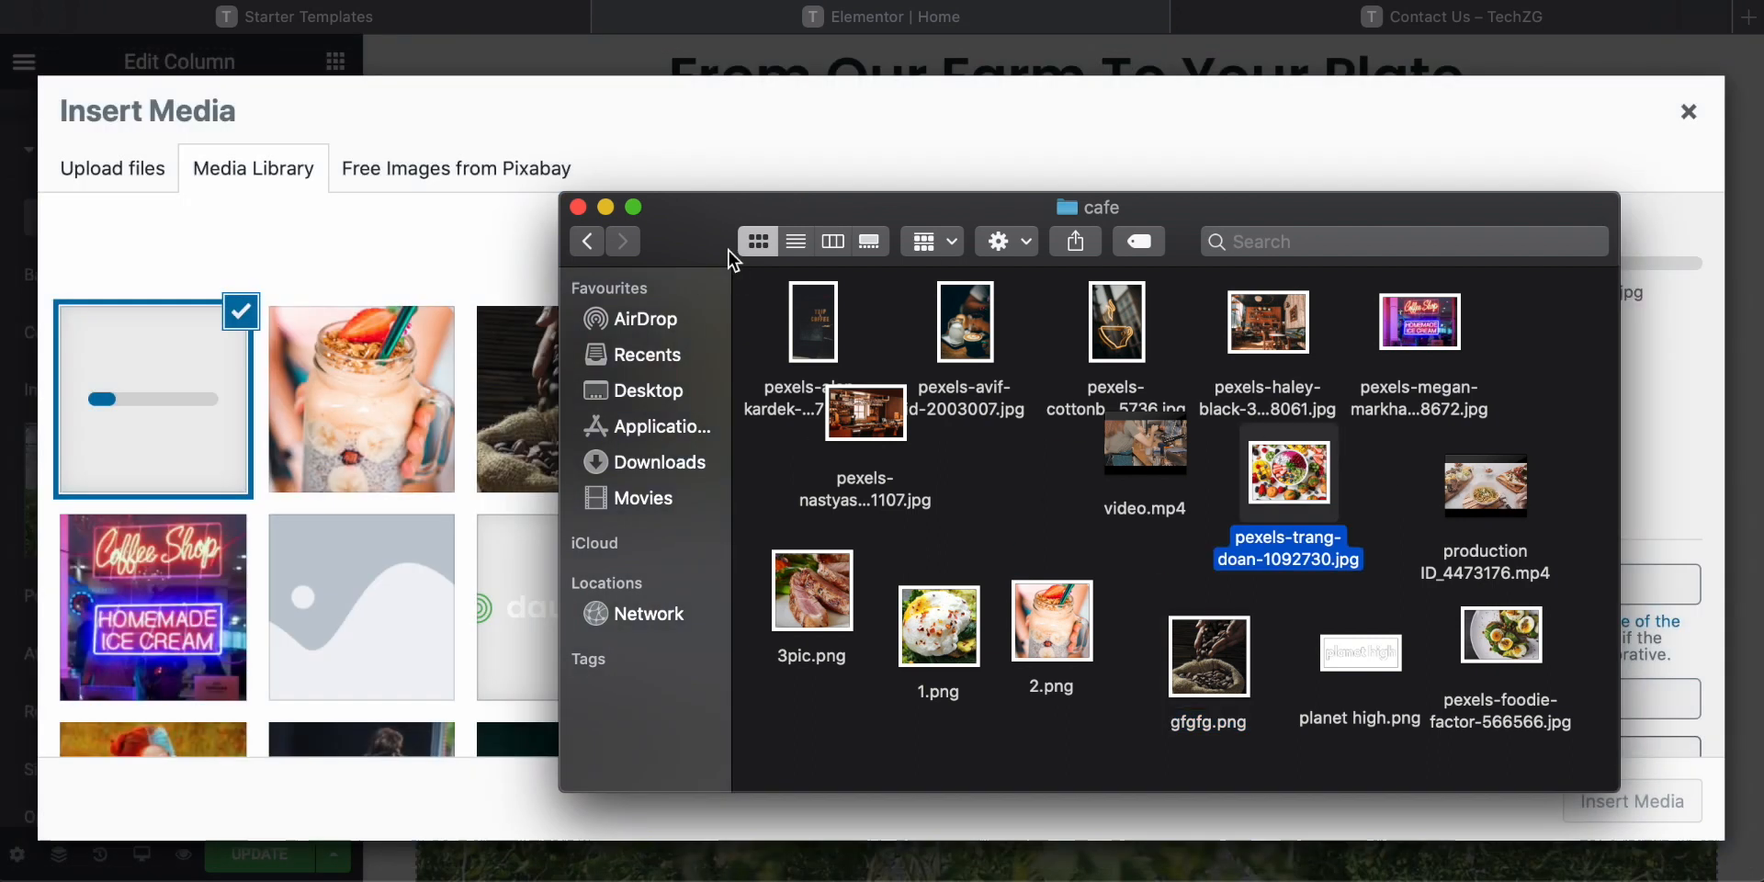
{"action": "left_click_drag", "start_coordinate": [693, 224], "coordinate": [1530, 880]}
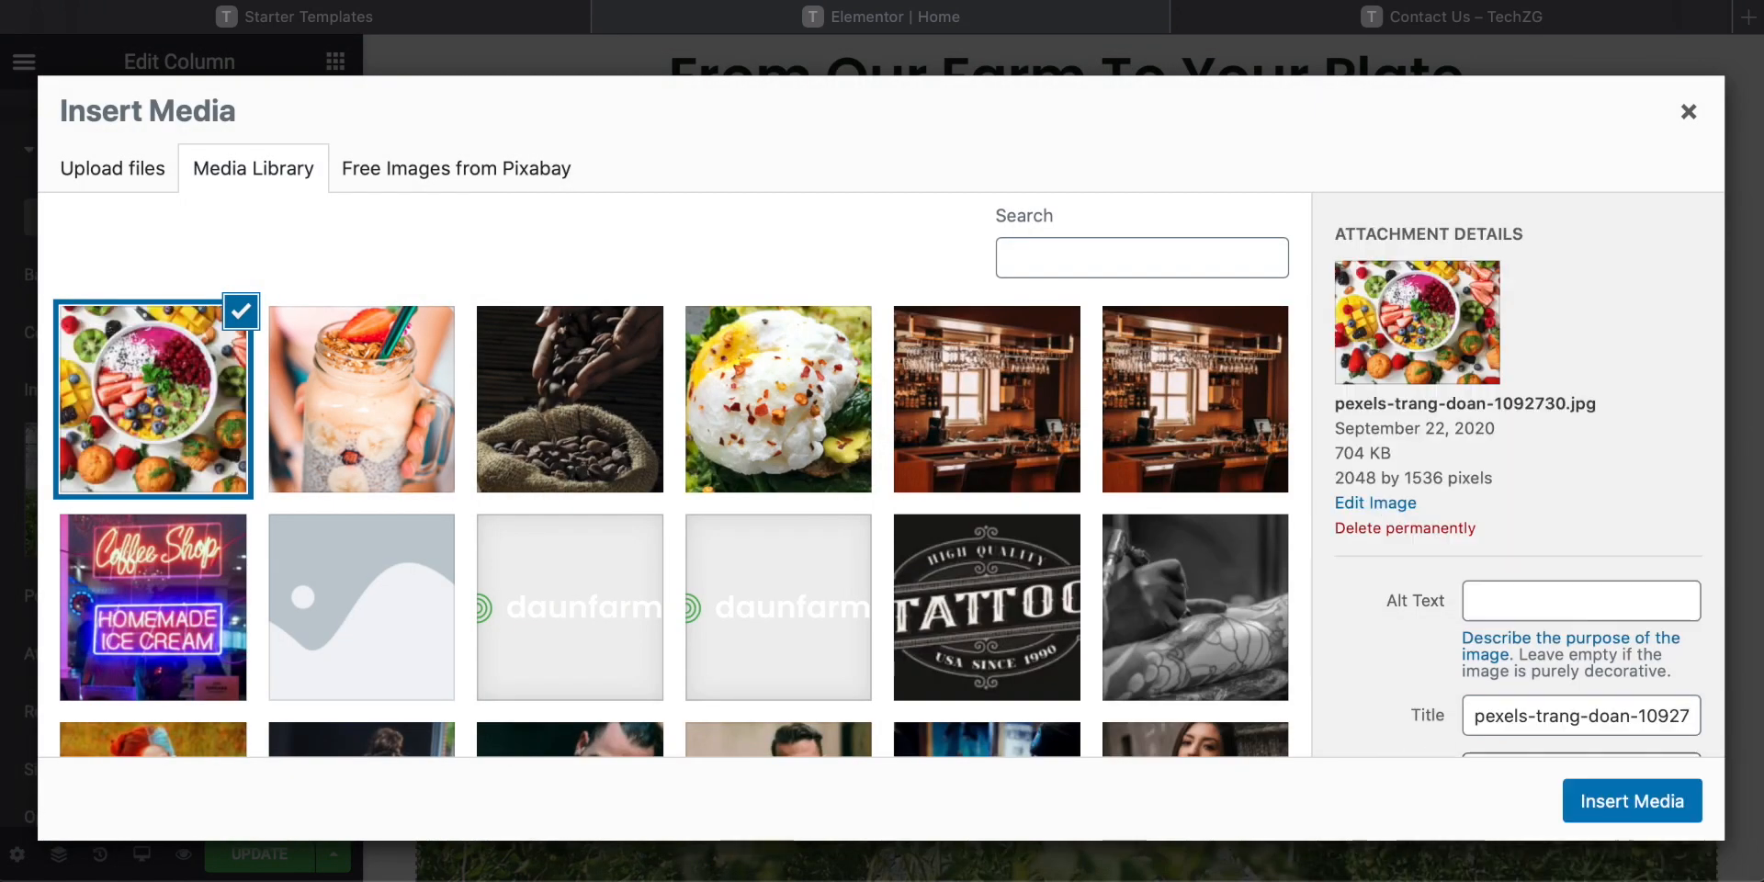
{"action": "left_click", "coordinate": [1620, 812]}
{"action": "left_click", "coordinate": [1619, 812]}
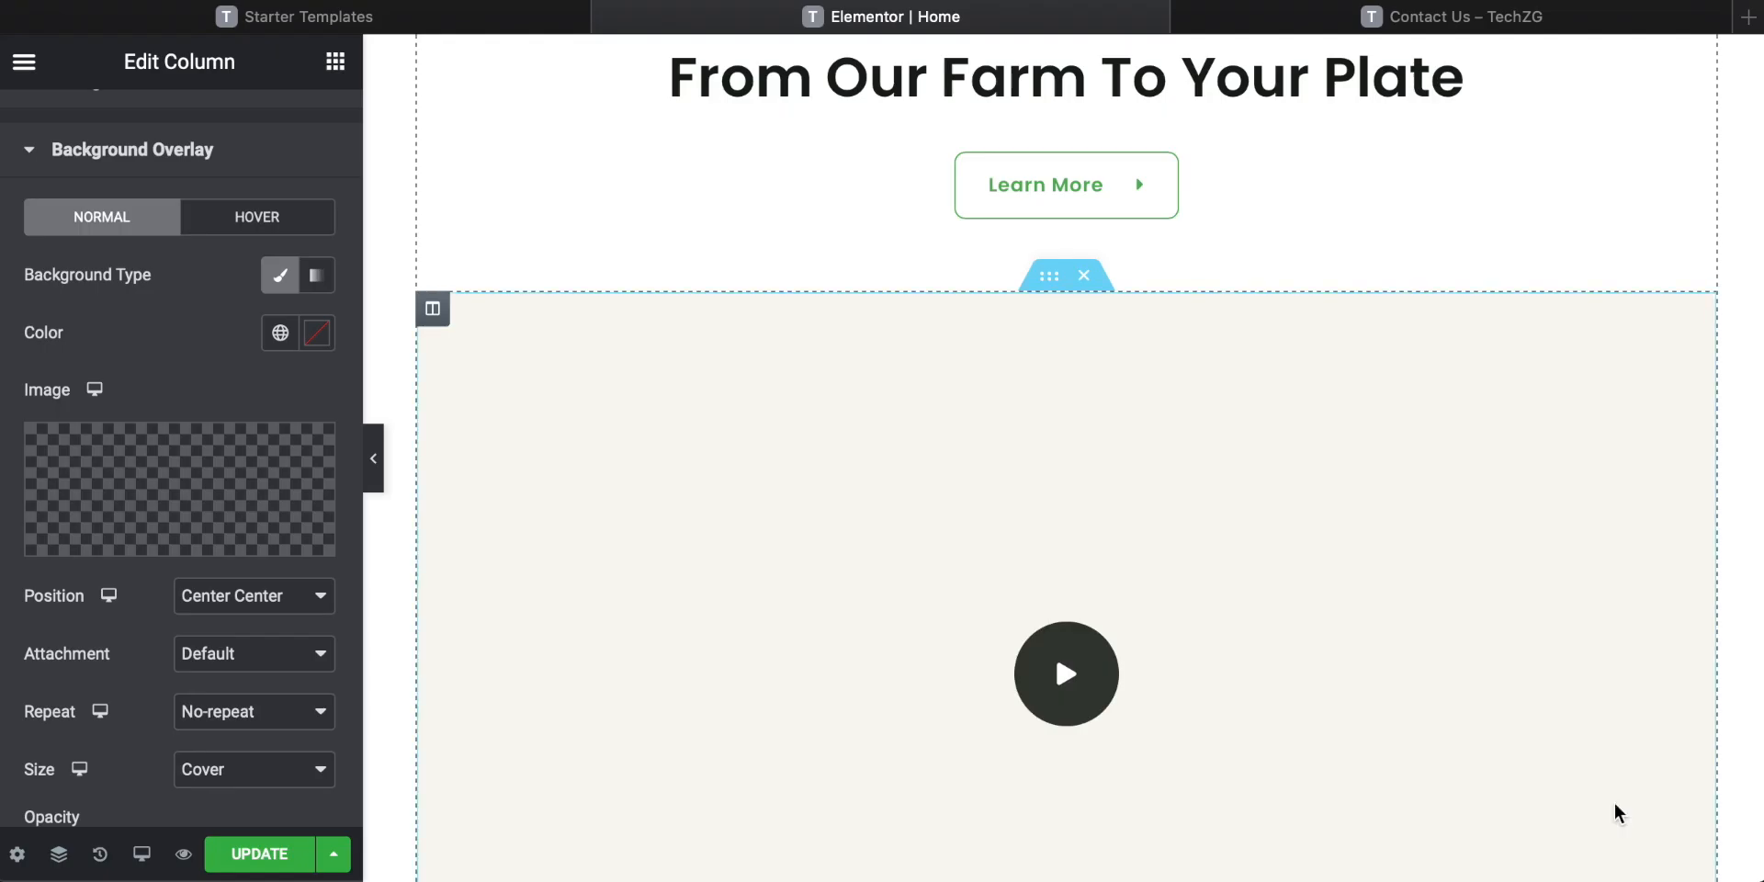
{"action": "scroll", "coordinate": [779, 574], "scroll_direction": "down", "scroll_amount": 3}
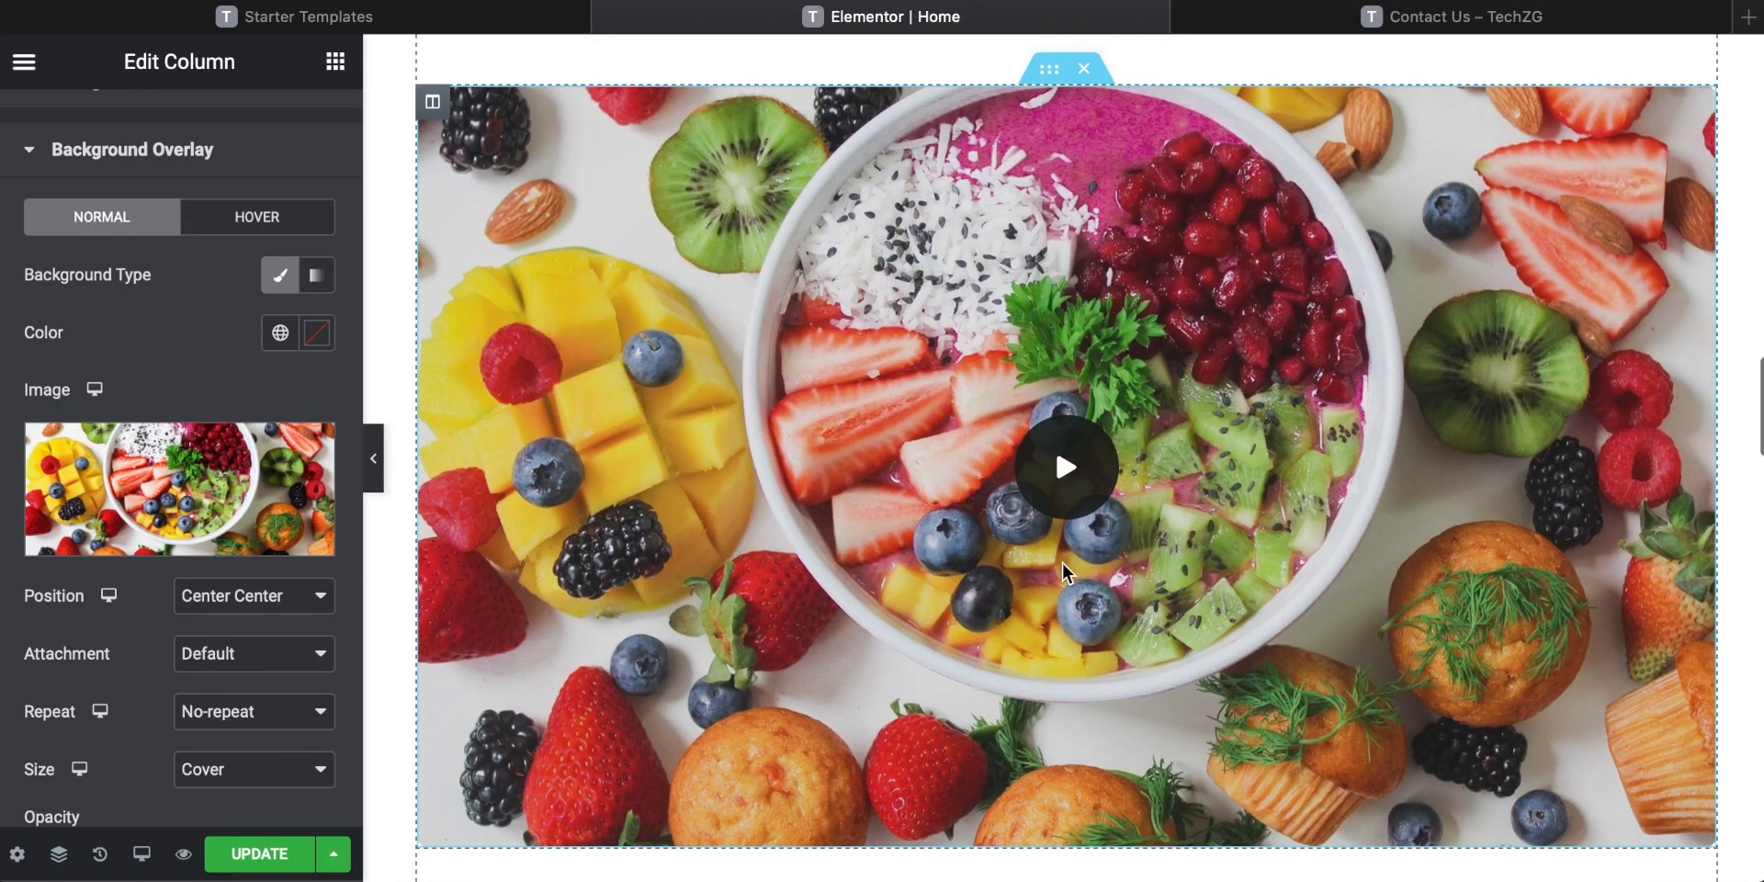
Delete the inner section with the placeholder text and the nutrient feature list below the fruit bowl image.
{"action": "scroll", "coordinate": [915, 498], "scroll_direction": "up", "scroll_amount": 2}
{"action": "scroll", "coordinate": [915, 498], "scroll_direction": "down", "scroll_amount": 3}
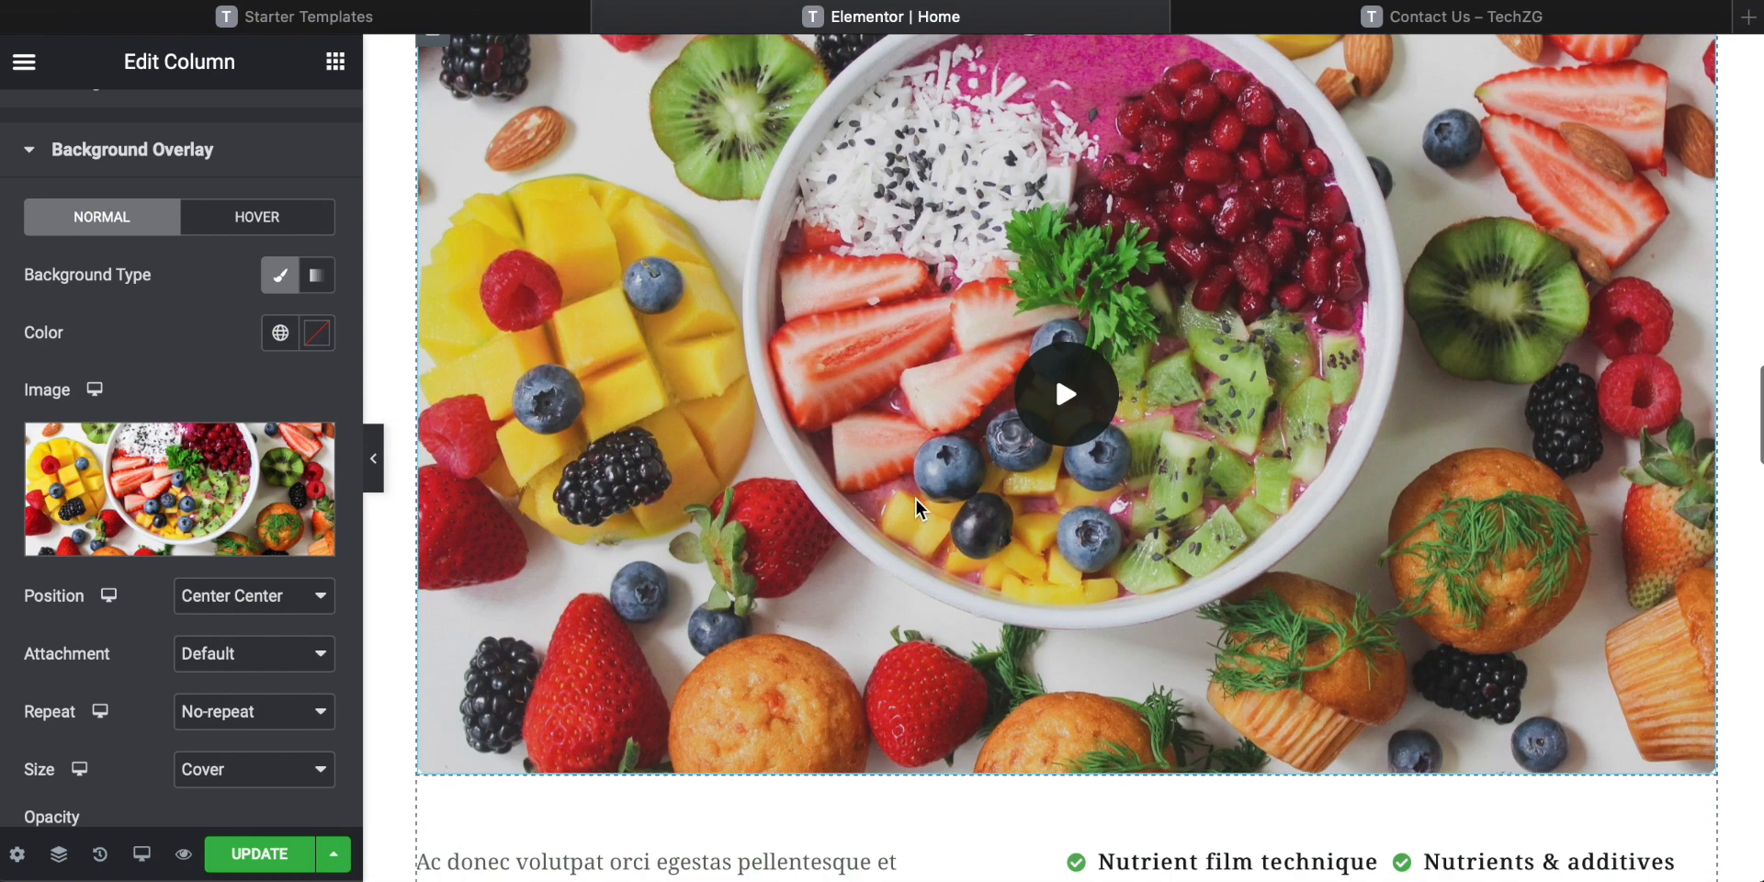
{"action": "scroll", "coordinate": [915, 498], "scroll_direction": "up", "scroll_amount": 6}
{"action": "scroll", "coordinate": [916, 503], "scroll_direction": "down", "scroll_amount": 9}
{"action": "scroll", "coordinate": [917, 503], "scroll_direction": "down", "scroll_amount": 2}
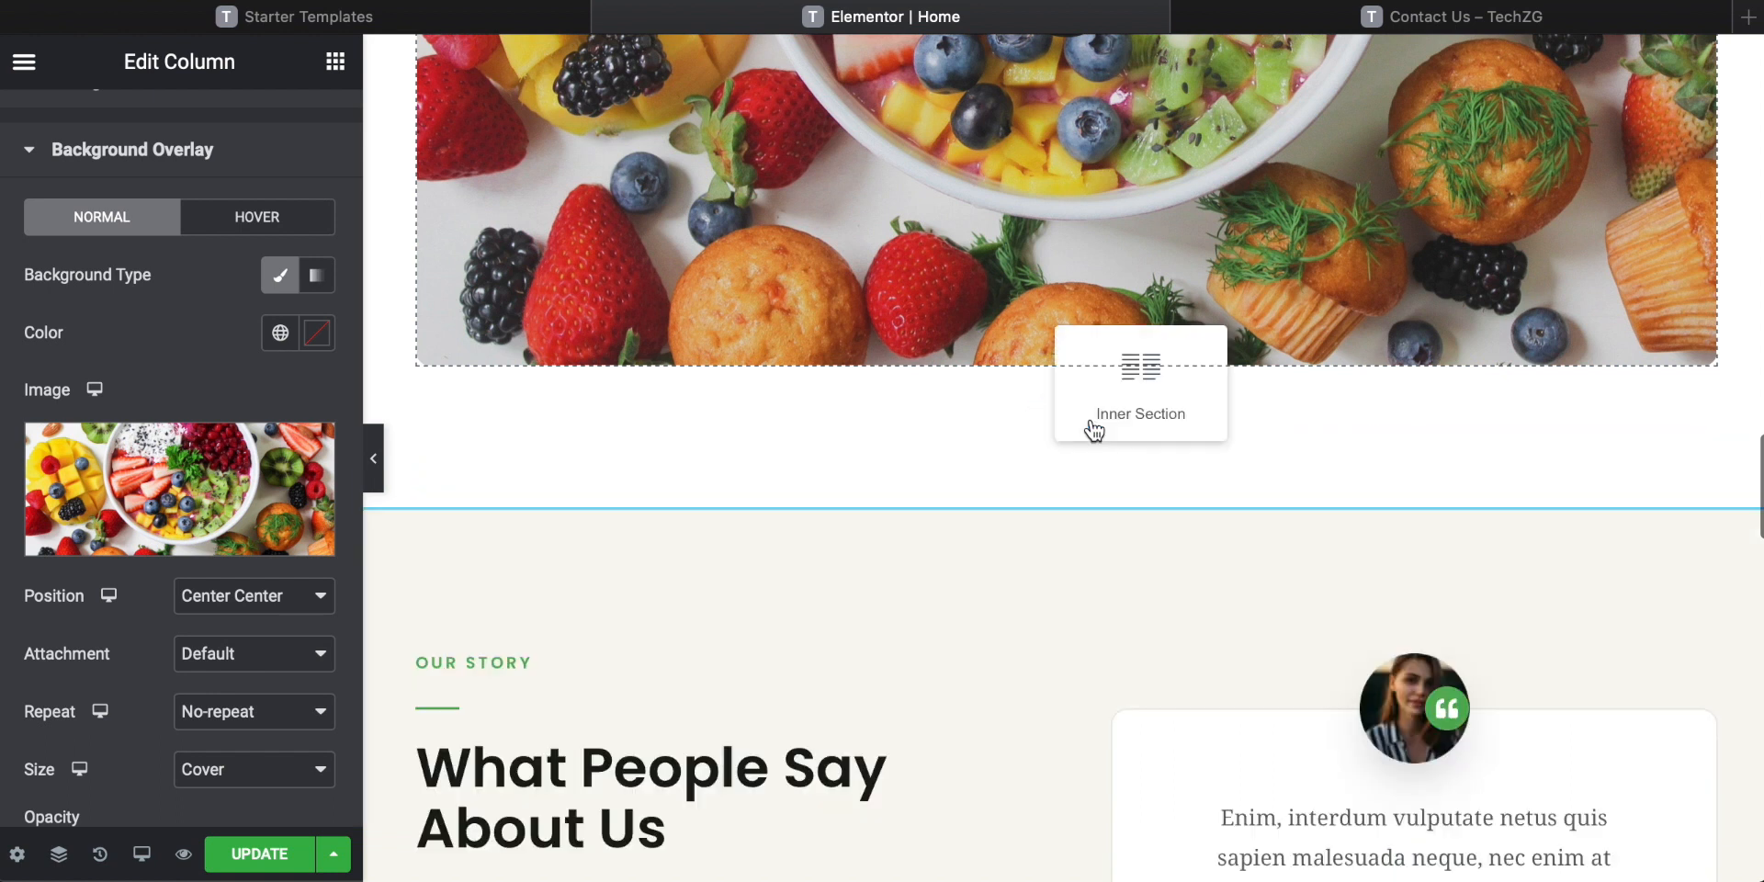
{"action": "left_click", "coordinate": [1085, 419]}
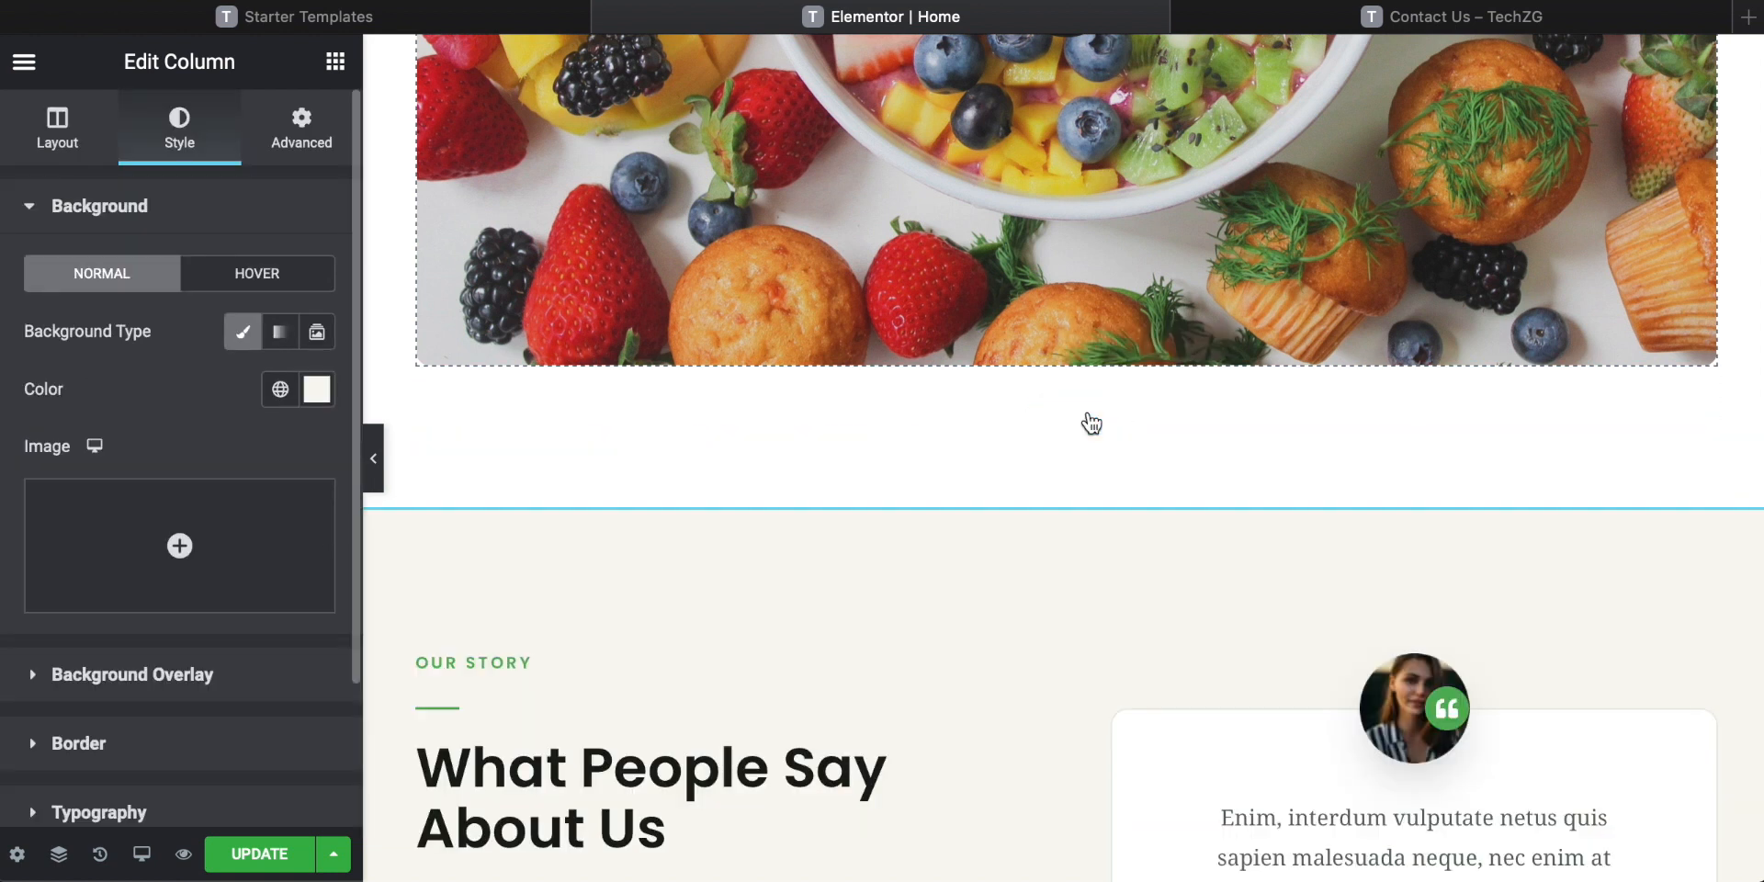
Examine the text and portrait image settings of the first testimonial in the What People Say About Us section.
{"action": "scroll", "coordinate": [1090, 423], "scroll_direction": "down", "scroll_amount": 5}
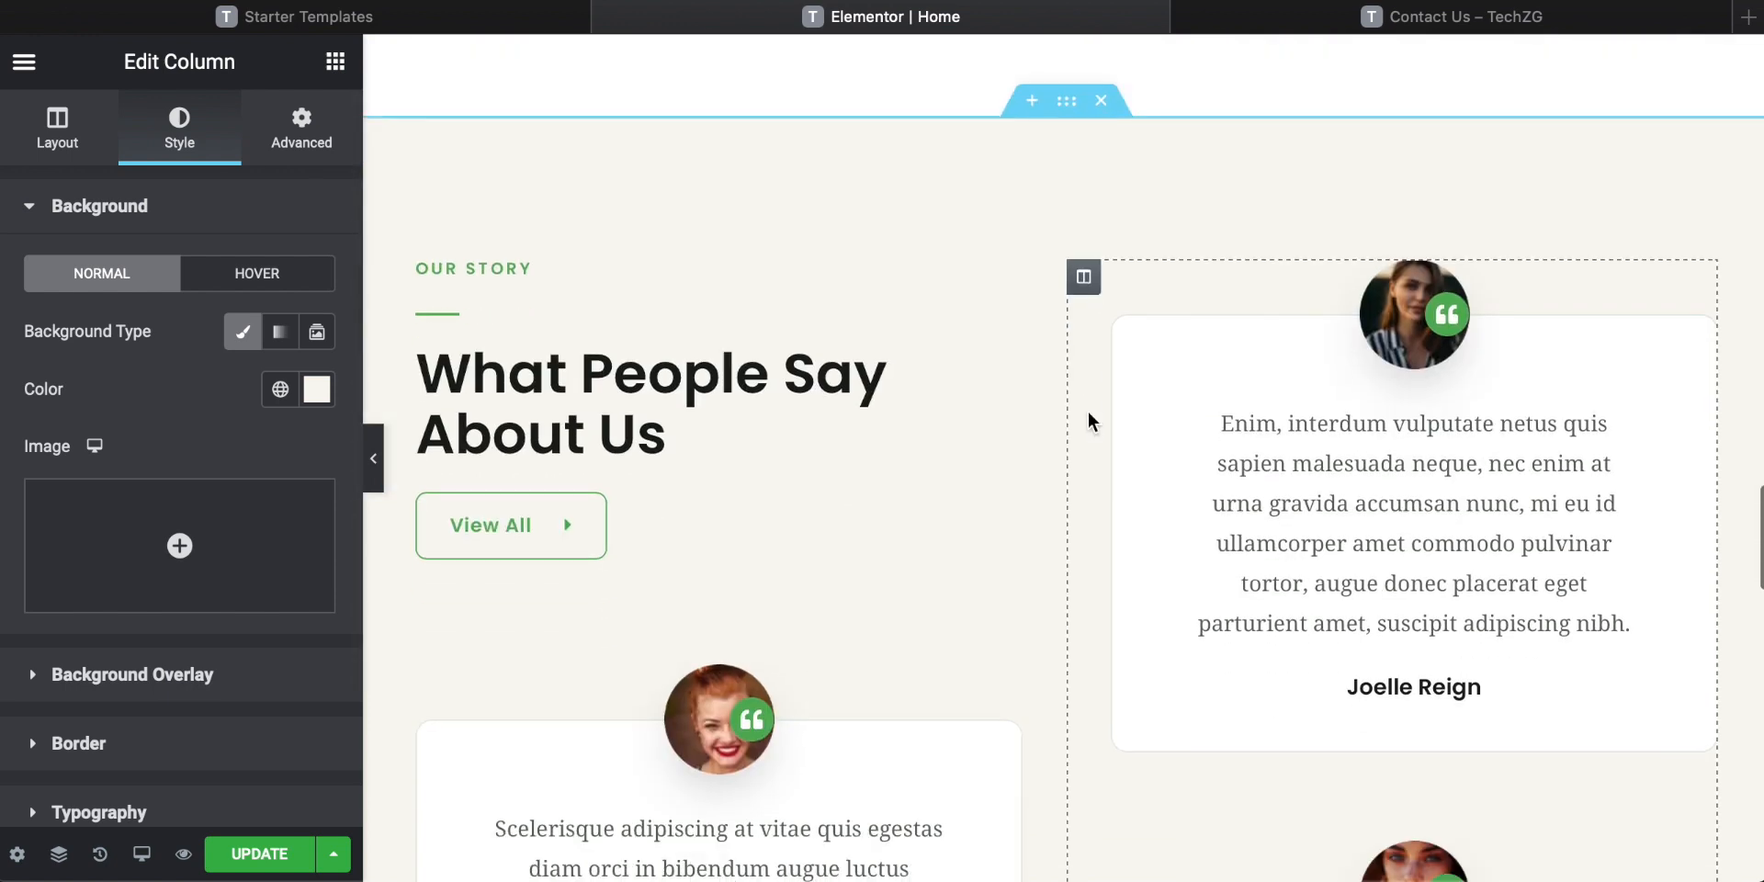
{"action": "scroll", "coordinate": [1073, 390], "scroll_direction": "down", "scroll_amount": 2}
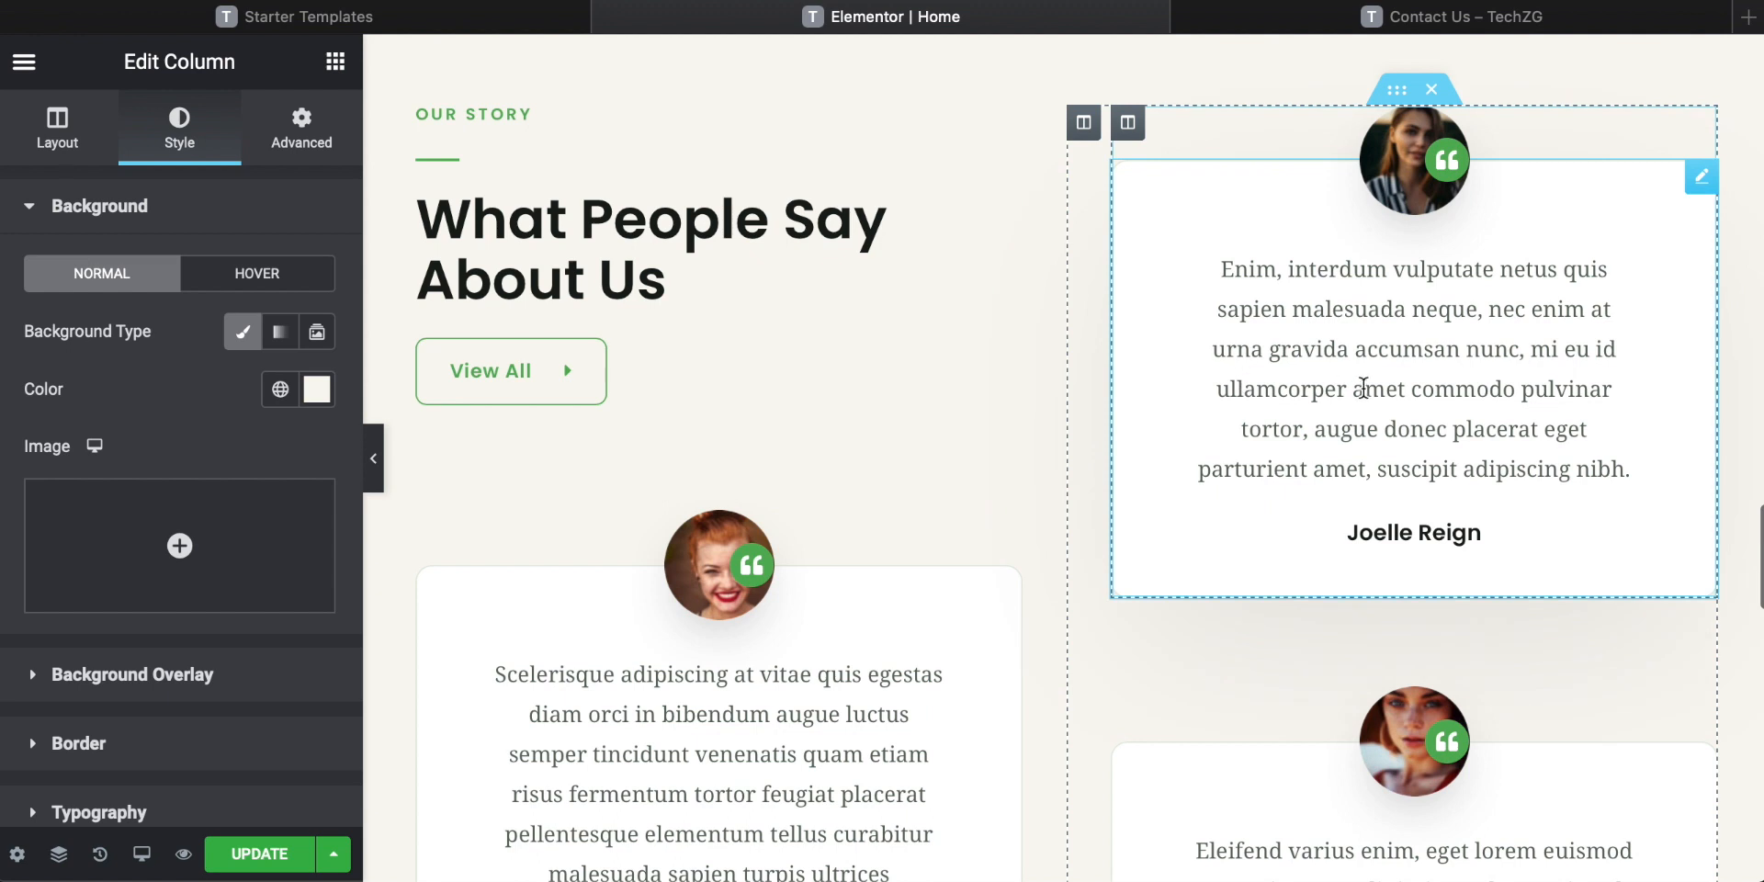
{"action": "scroll", "coordinate": [1369, 390], "scroll_direction": "down", "scroll_amount": 1}
{"action": "scroll", "coordinate": [1370, 390], "scroll_direction": "up", "scroll_amount": 2}
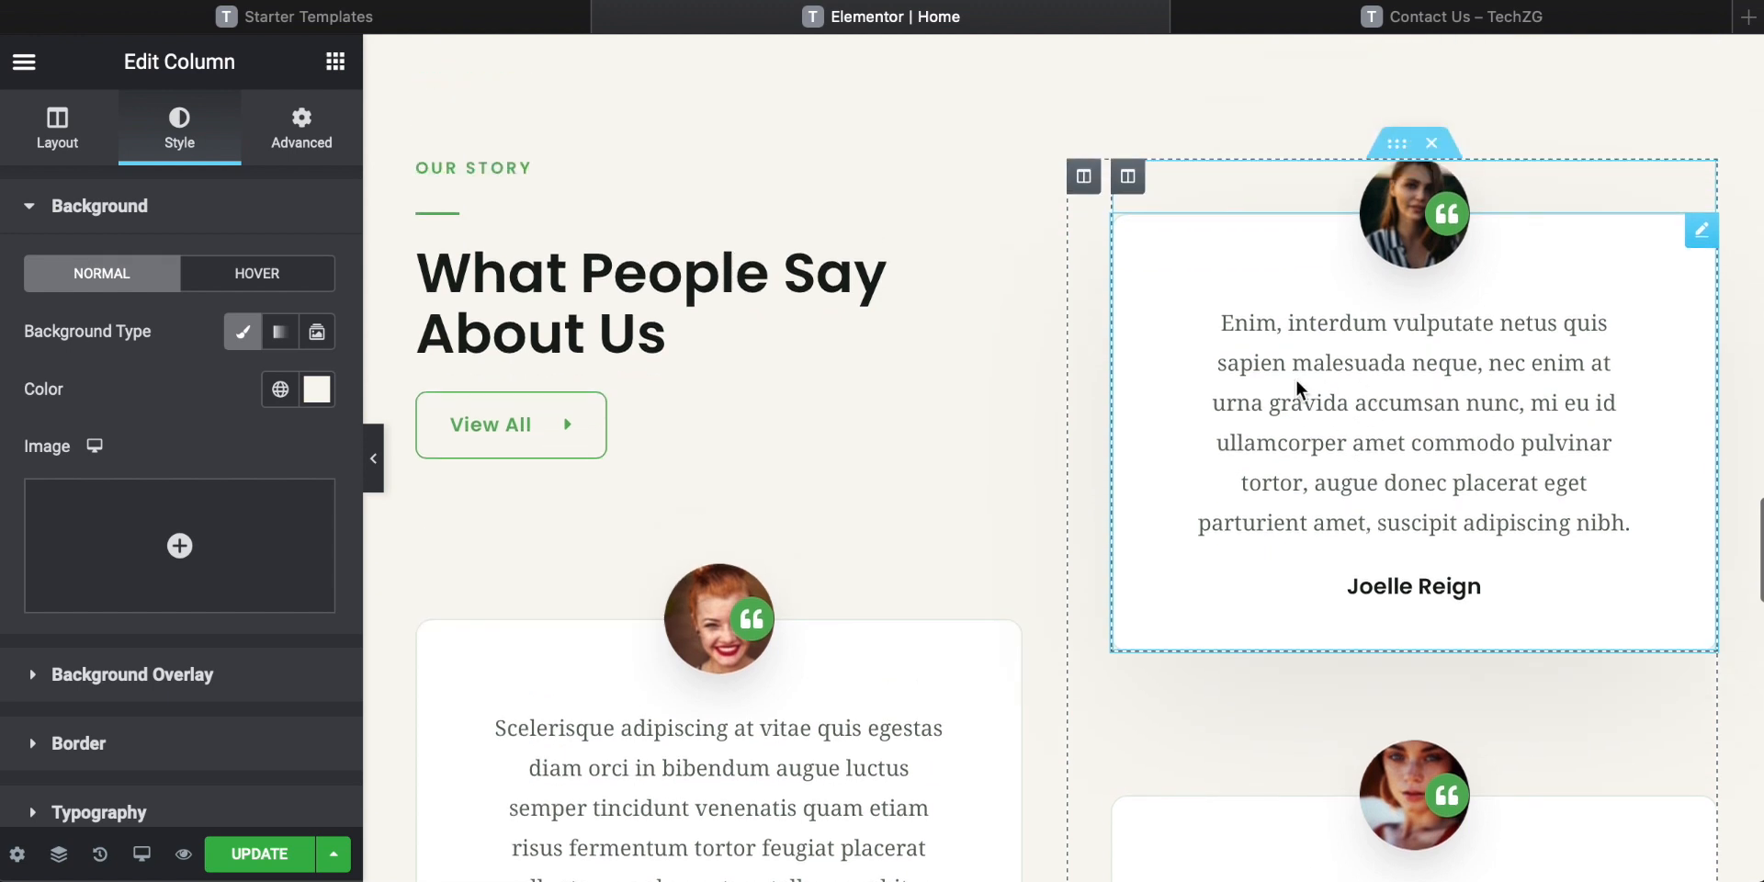
{"action": "left_click", "coordinate": [1396, 462]}
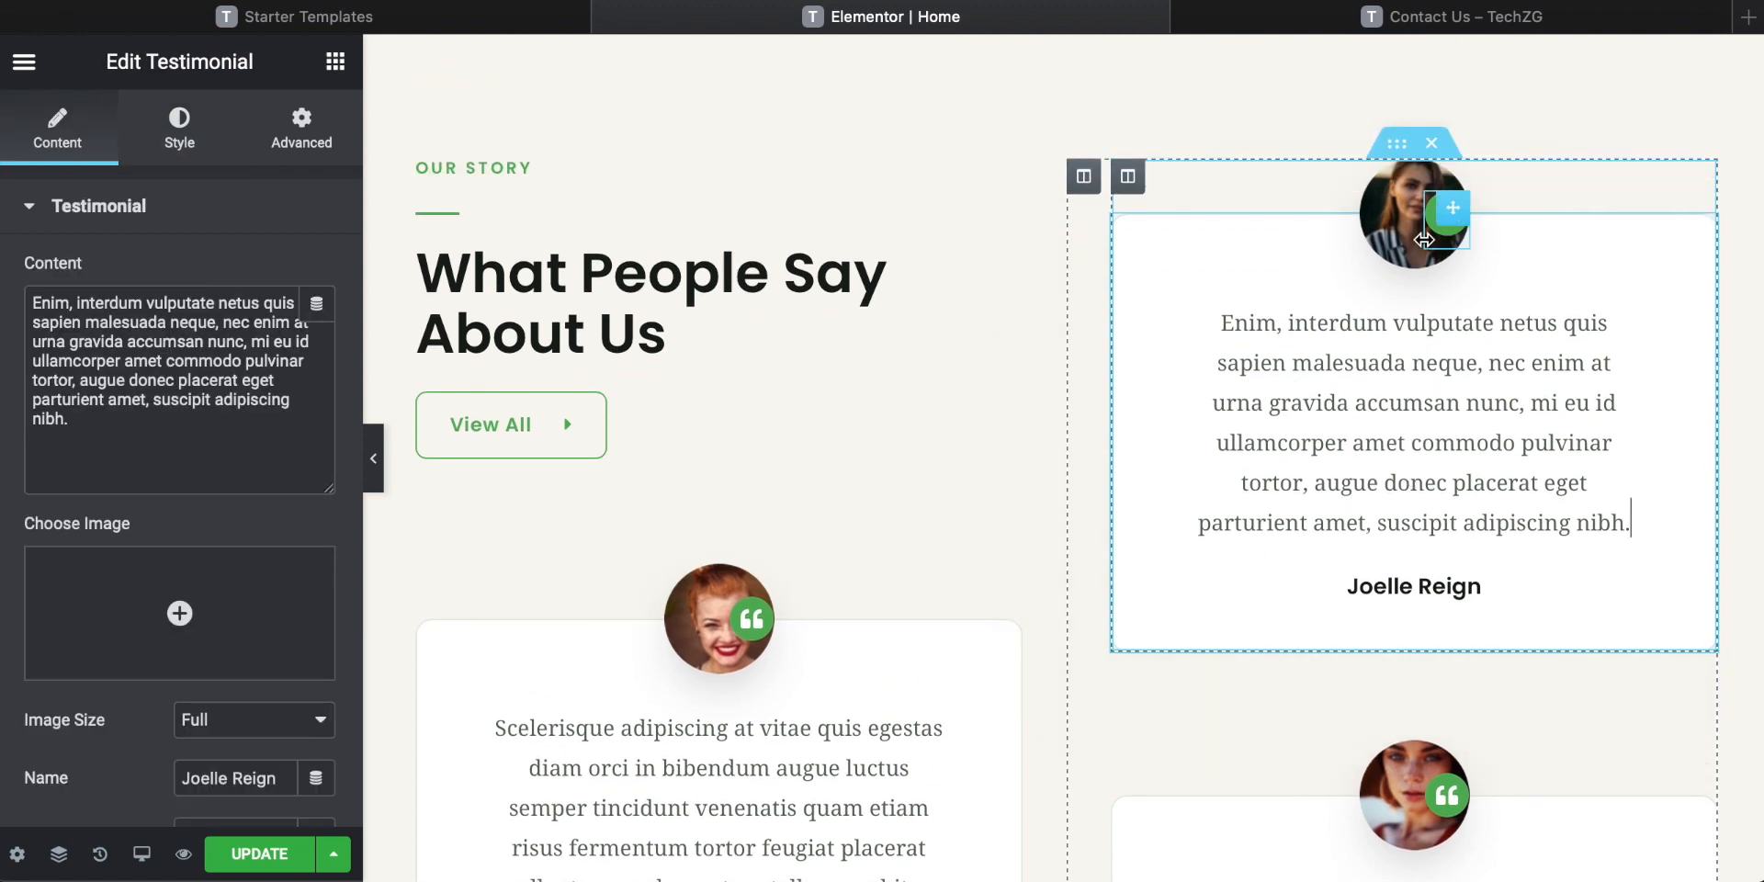
{"action": "left_click", "coordinate": [1393, 223]}
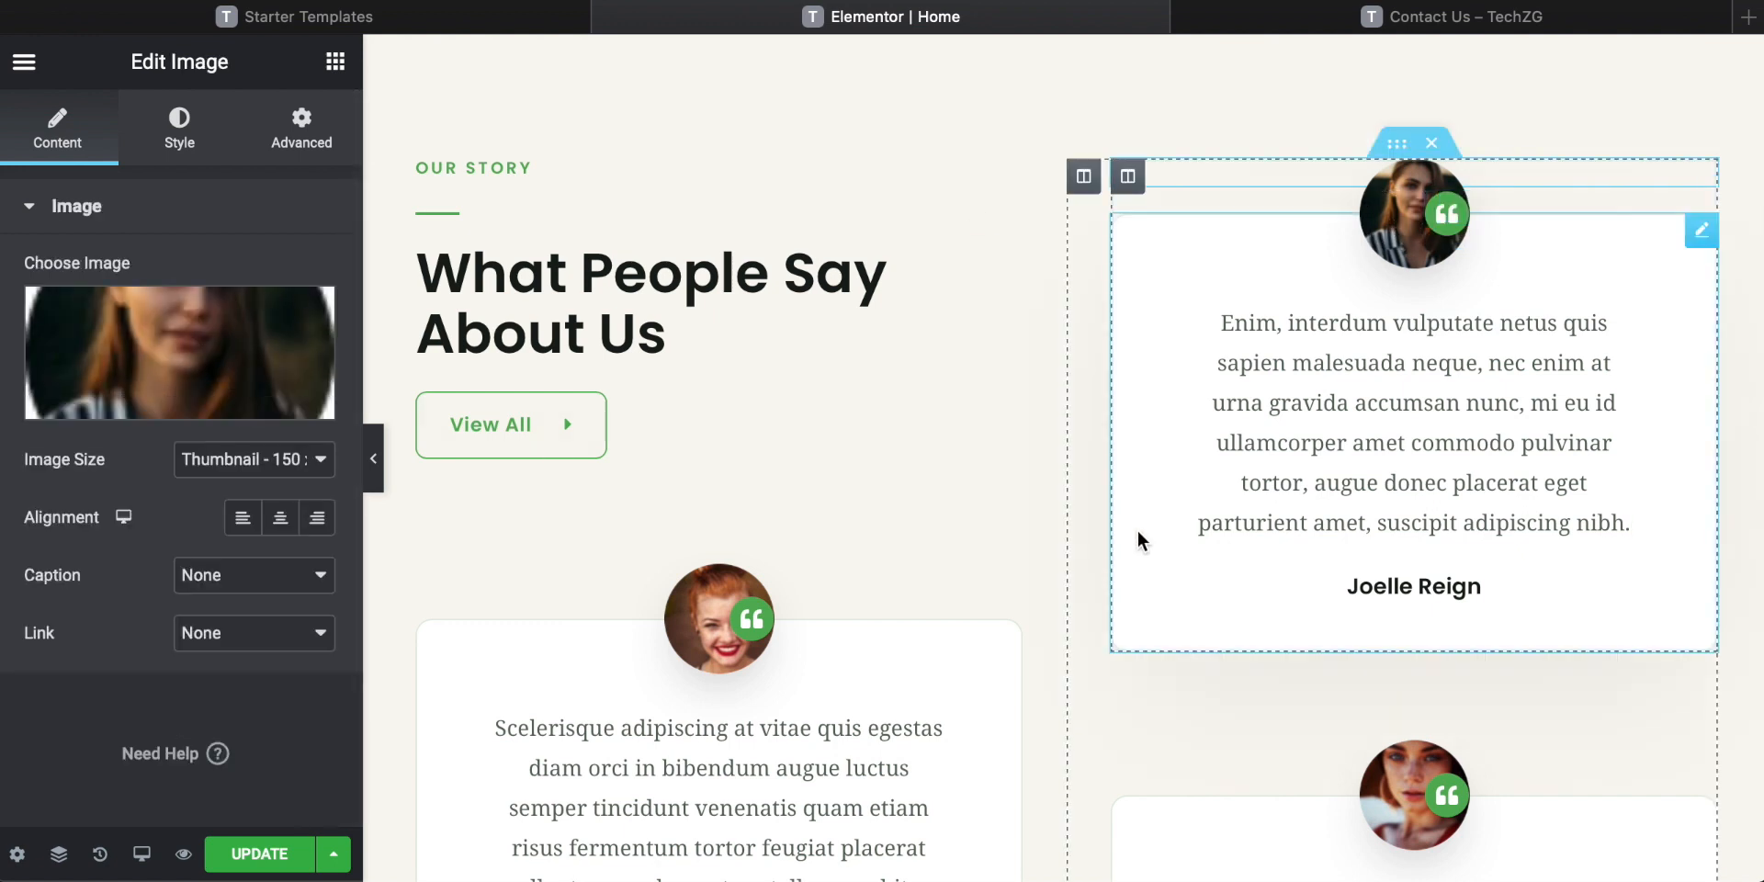
Delete the entire What People Say About Us testimonials section.
{"action": "scroll", "coordinate": [1137, 531], "scroll_direction": "down", "scroll_amount": 10}
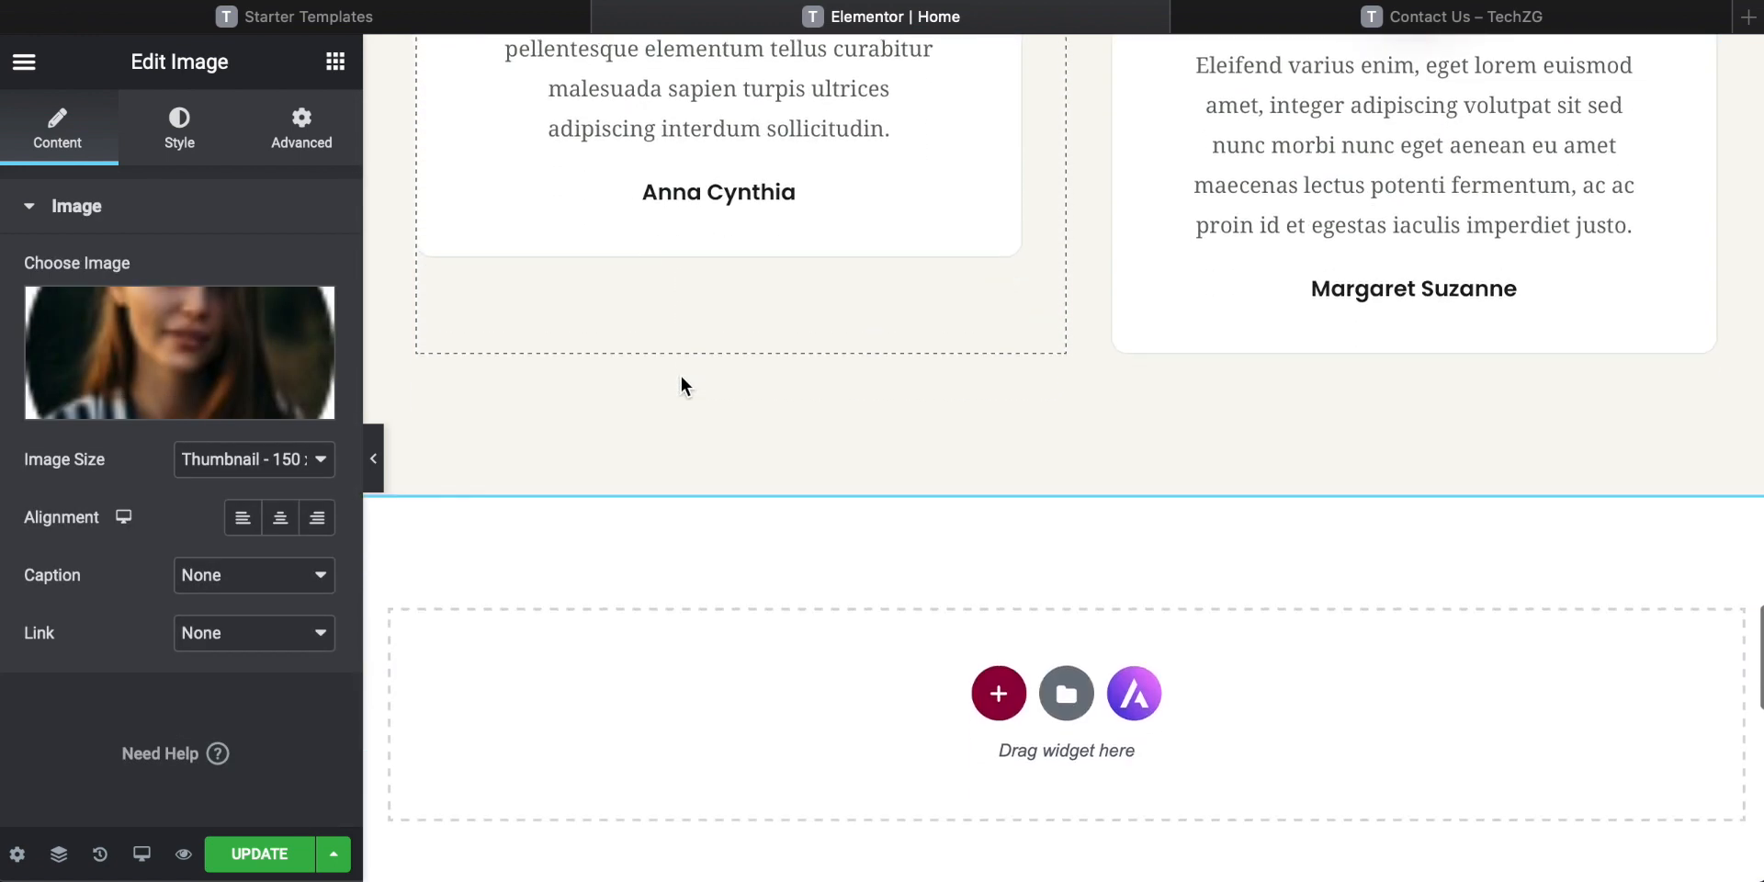
{"action": "scroll", "coordinate": [1068, 365], "scroll_direction": "up", "scroll_amount": 10}
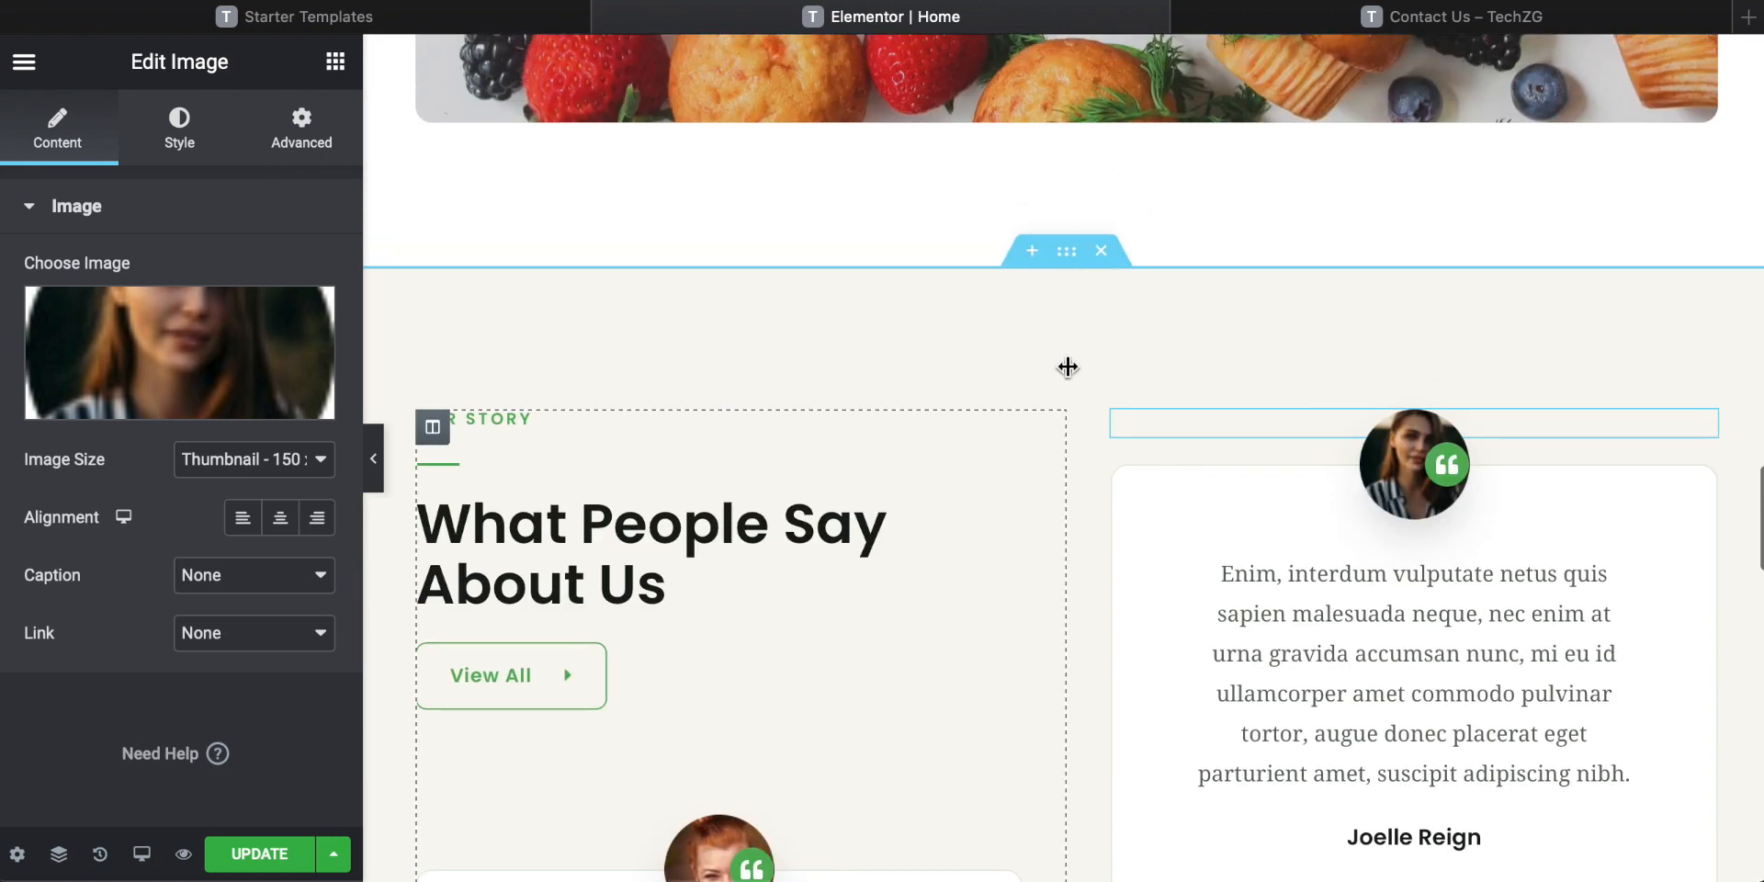
{"action": "left_click", "coordinate": [1116, 255]}
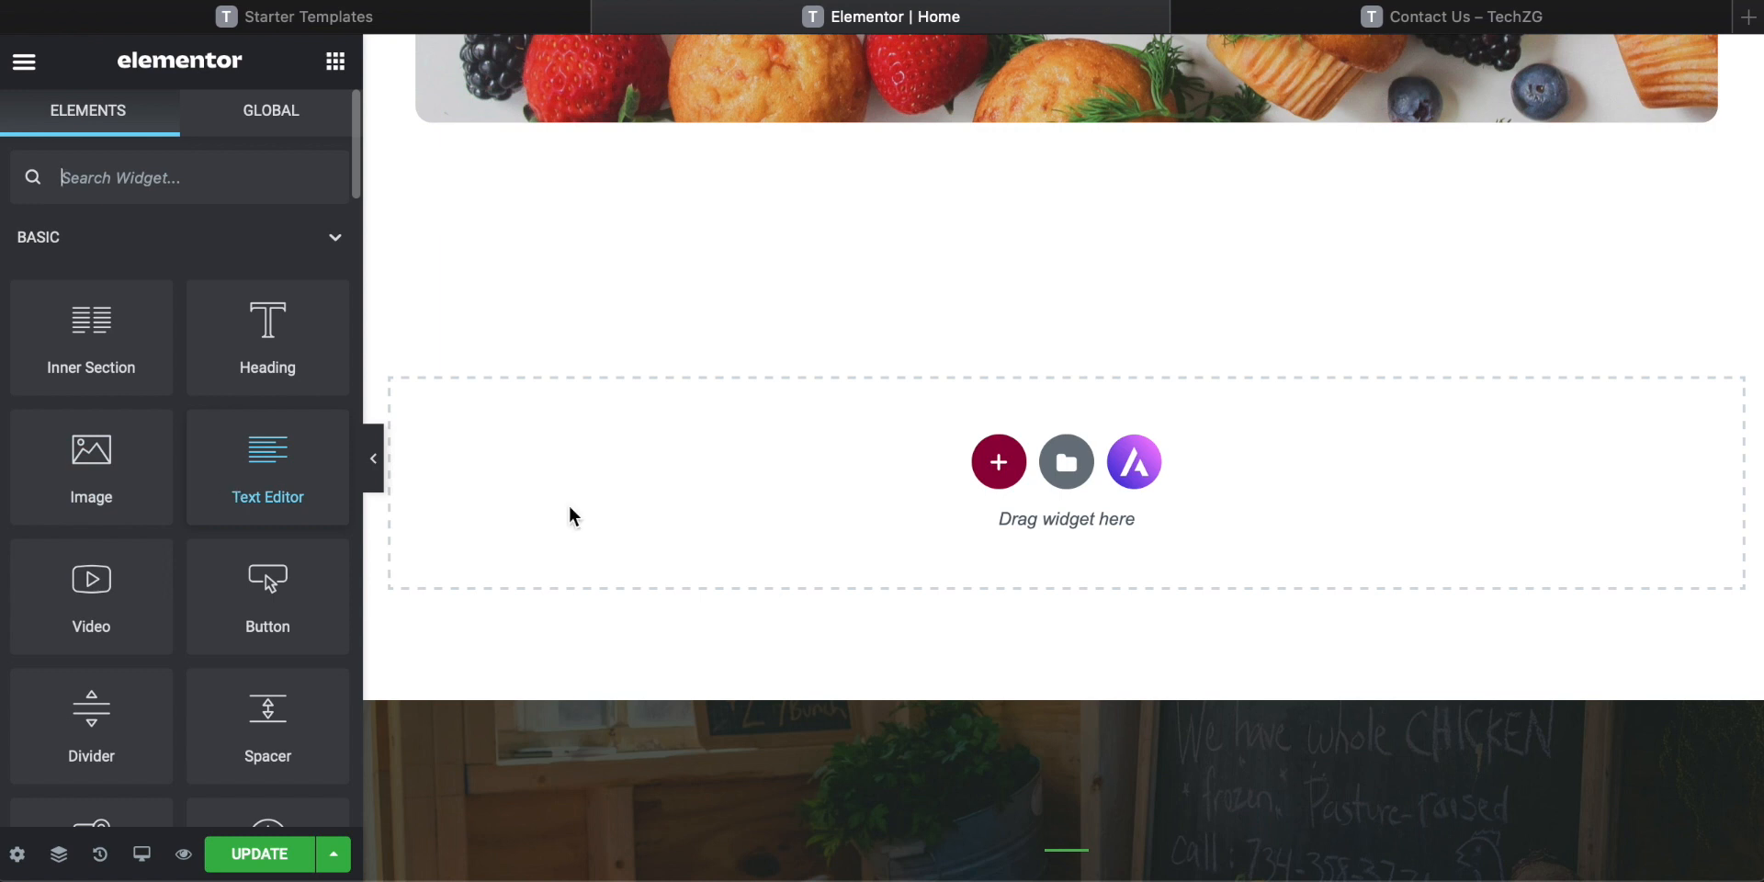
Look through the available widgets and review the whole home page up to the video header, hiding the editor panel for a full-width view.
{"action": "scroll", "coordinate": [126, 386], "scroll_direction": "down", "scroll_amount": 3}
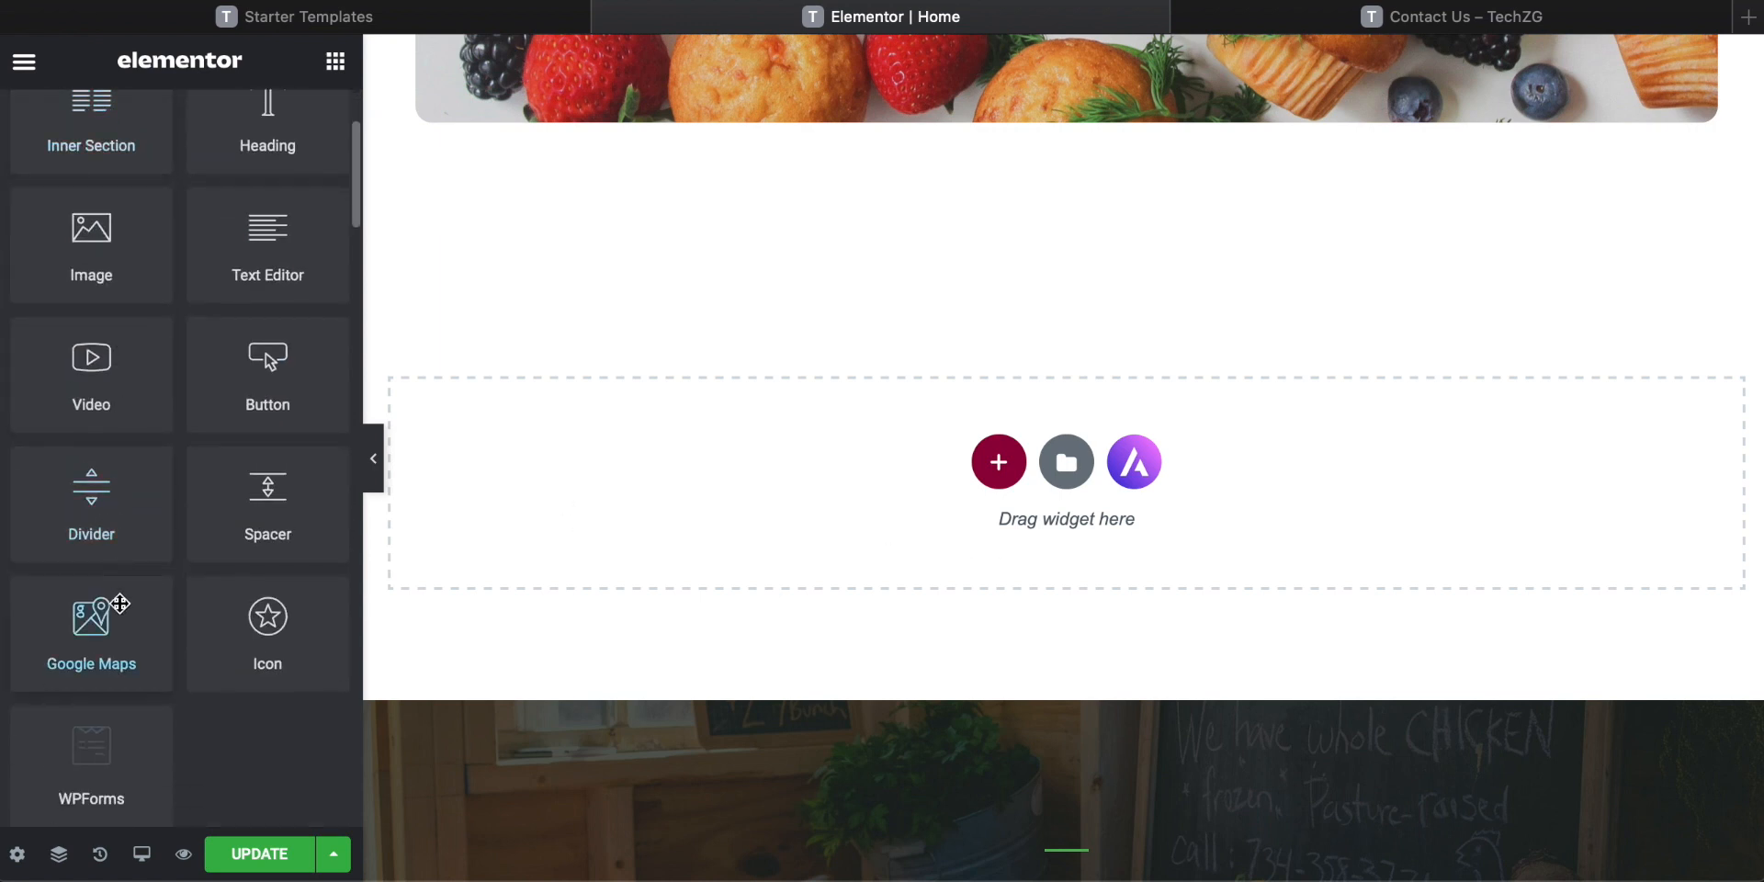
{"action": "scroll", "coordinate": [119, 604], "scroll_direction": "up", "scroll_amount": 3}
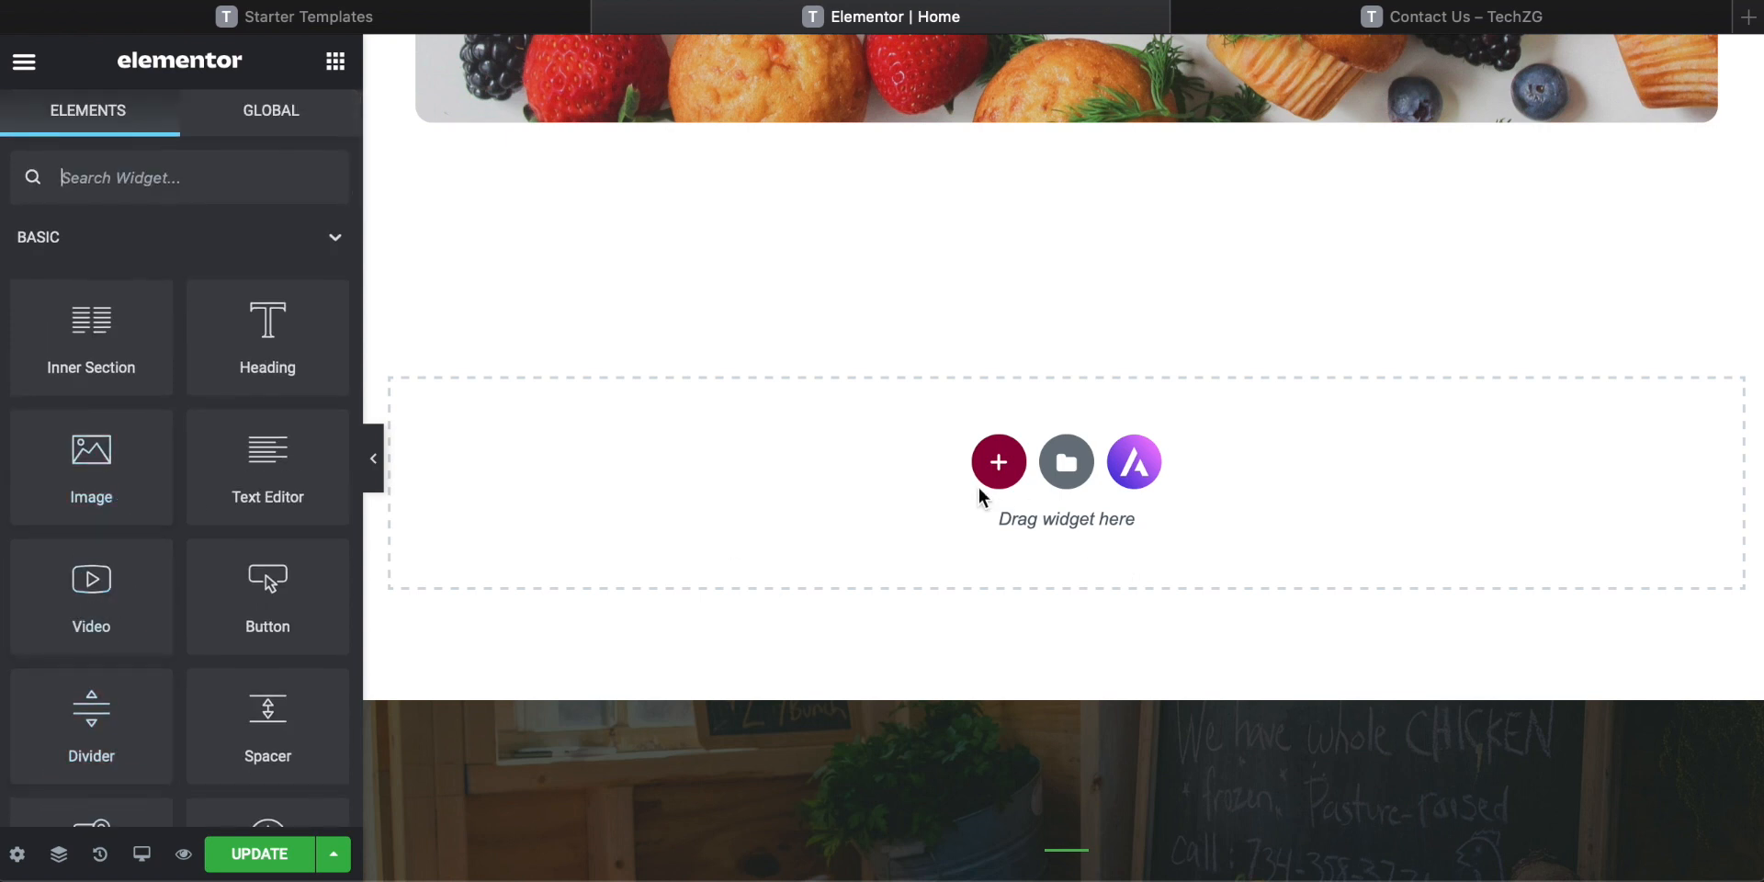
{"action": "scroll", "coordinate": [979, 492], "scroll_direction": "up", "scroll_amount": 5}
{"action": "scroll", "coordinate": [992, 461], "scroll_direction": "down", "scroll_amount": 1}
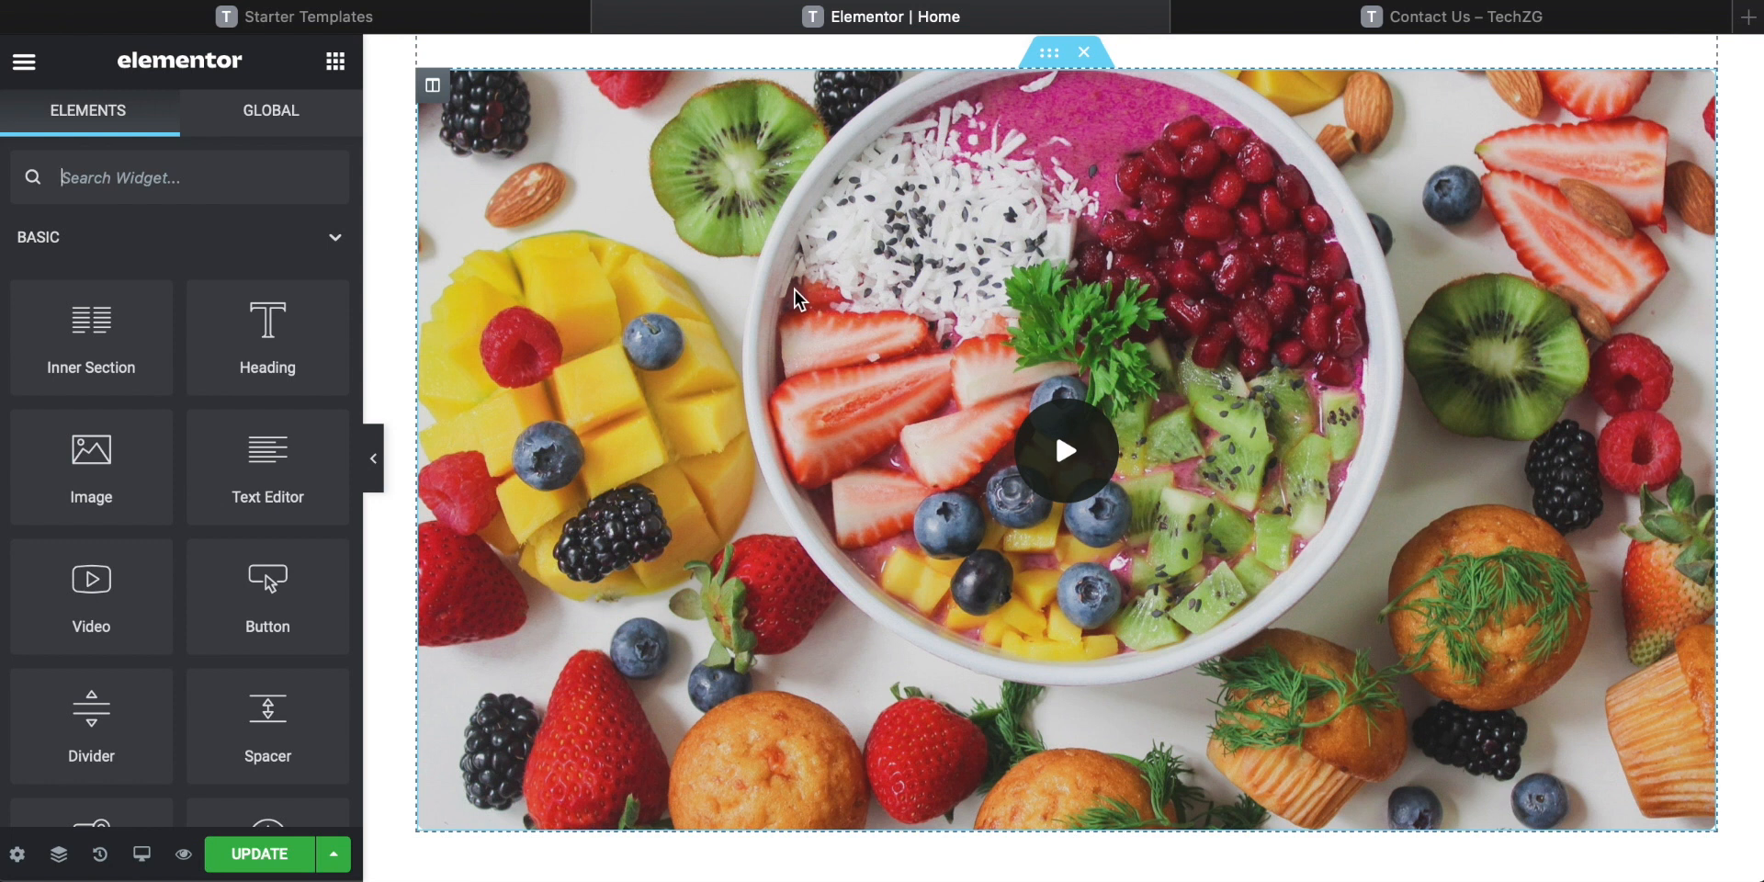
{"action": "scroll", "coordinate": [797, 298], "scroll_direction": "down", "scroll_amount": 10}
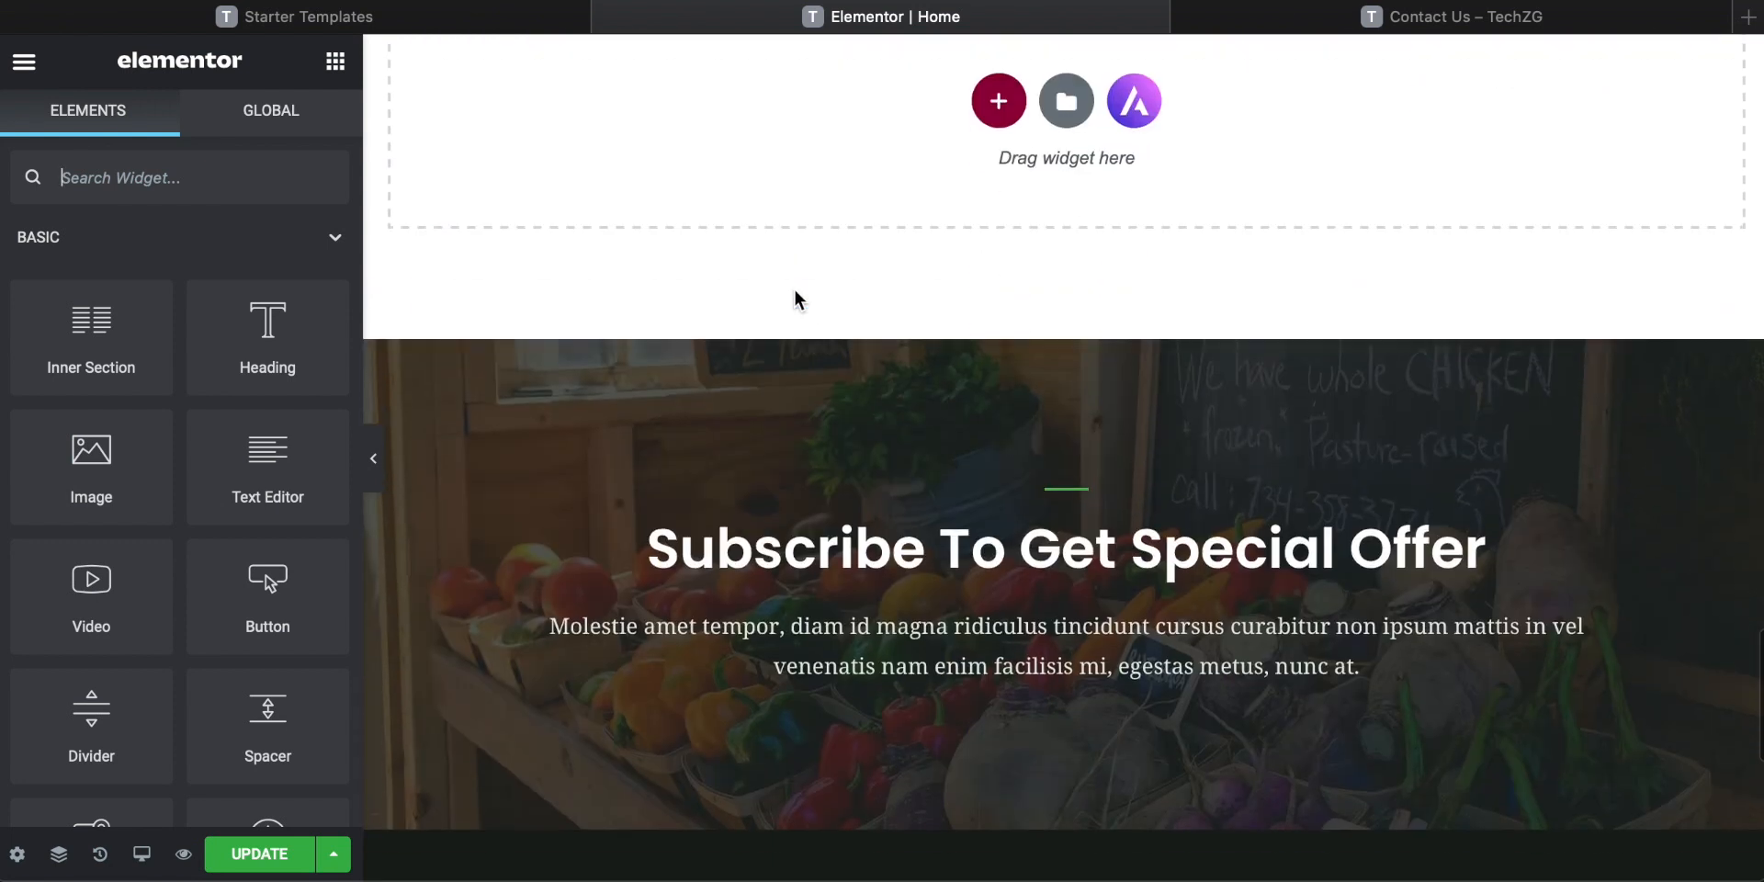
{"action": "scroll", "coordinate": [795, 298], "scroll_direction": "up", "scroll_amount": 3}
{"action": "scroll", "coordinate": [797, 299], "scroll_direction": "up", "scroll_amount": 15}
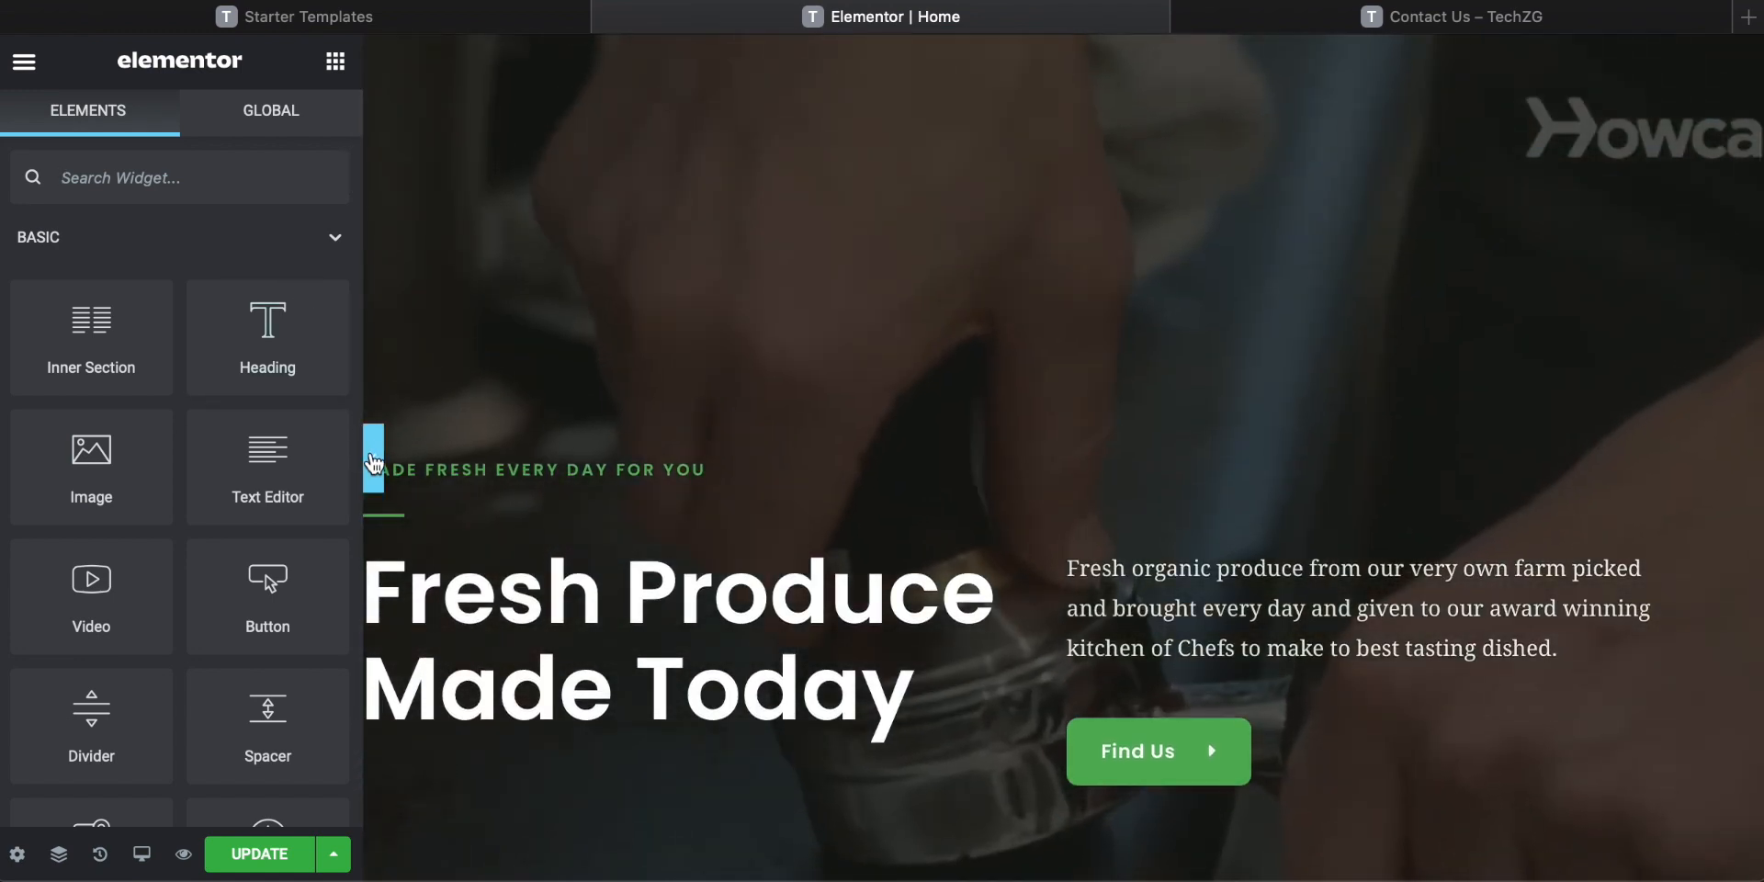
{"action": "left_click", "coordinate": [373, 457]}
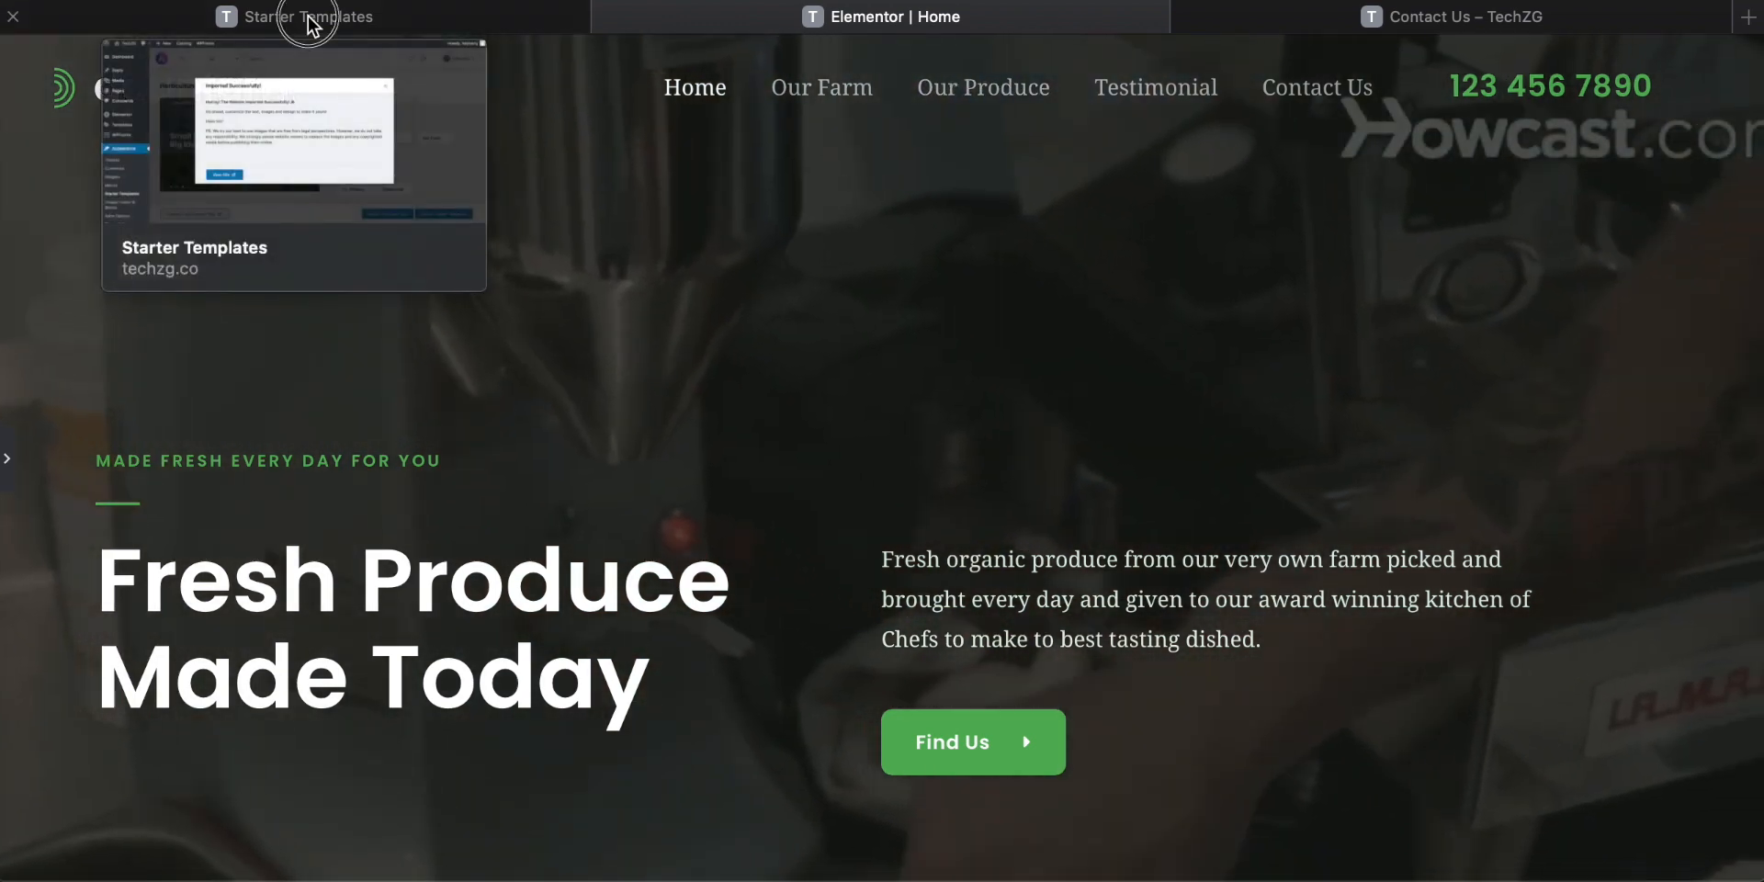
Dismiss the import success message on the Starter Templates page and open the list of all site pages.
{"action": "left_click", "coordinate": [306, 14]}
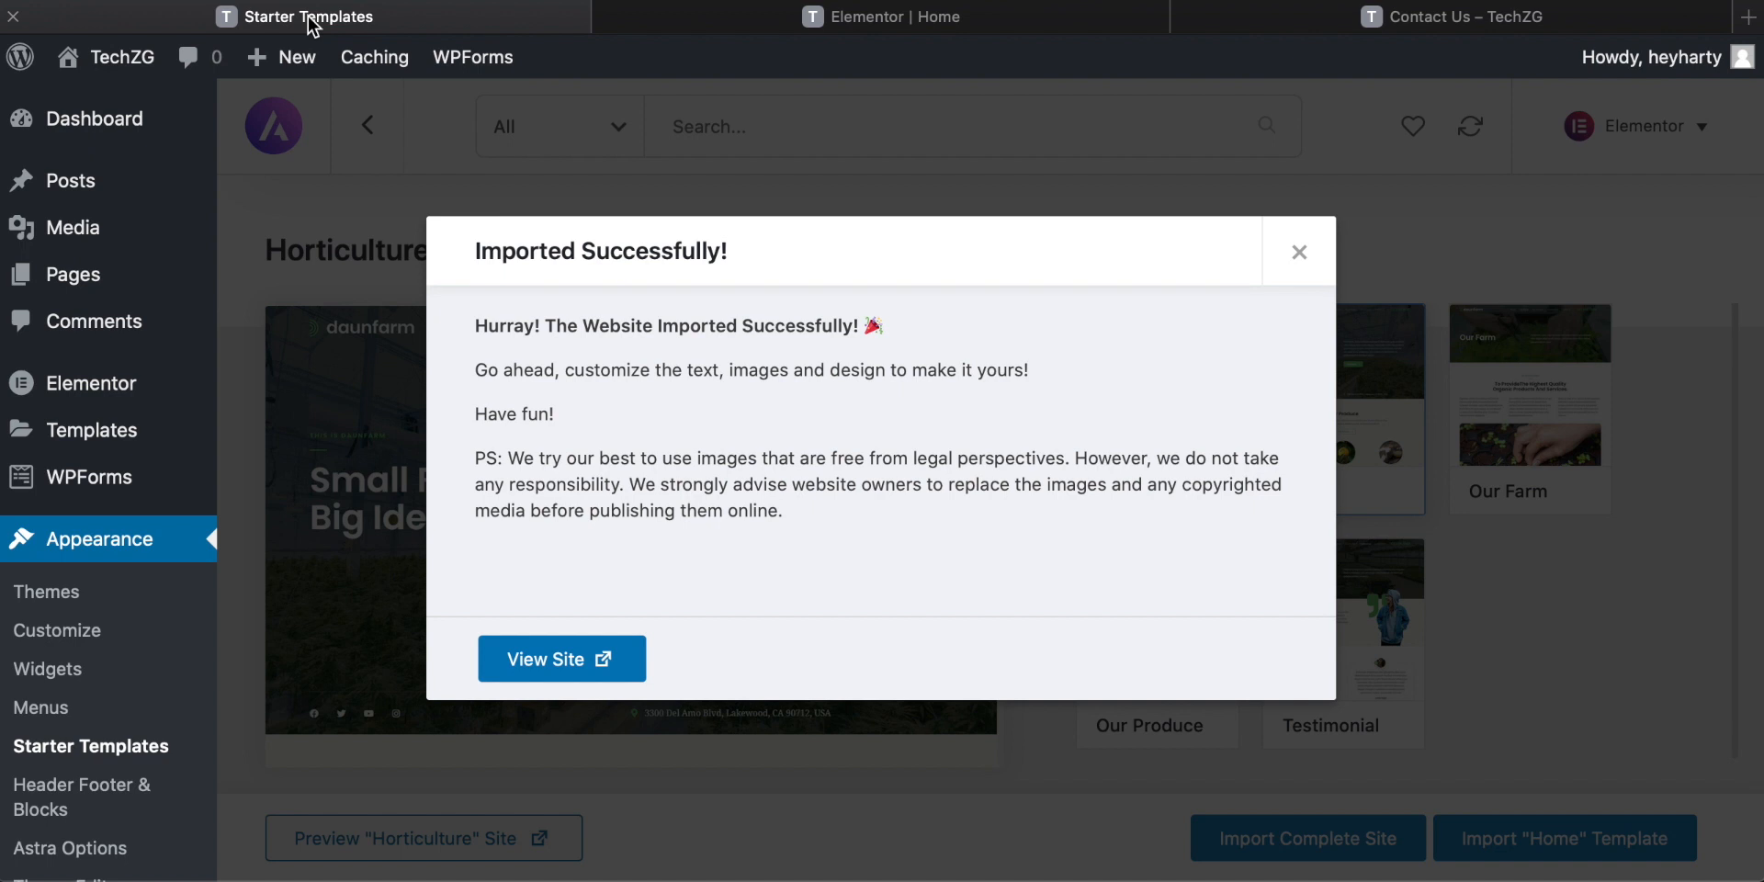
{"action": "left_click", "coordinate": [1305, 266]}
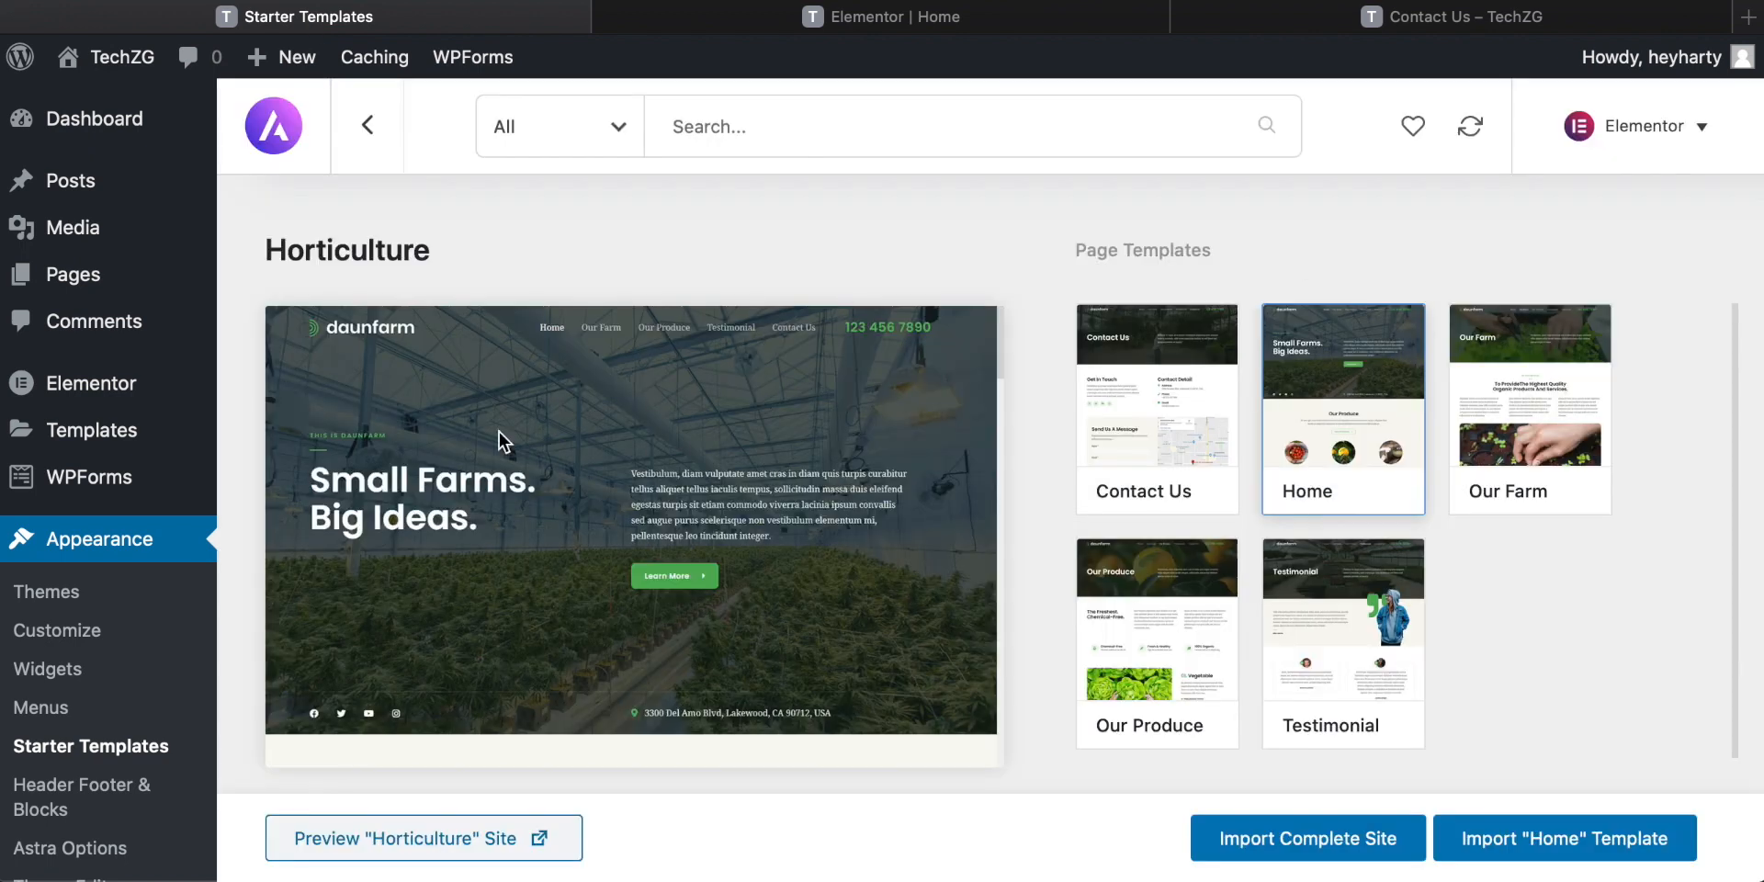
{"action": "mouse_move", "coordinate": [142, 437]}
{"action": "scroll", "coordinate": [144, 450], "scroll_direction": "down", "scroll_amount": 3}
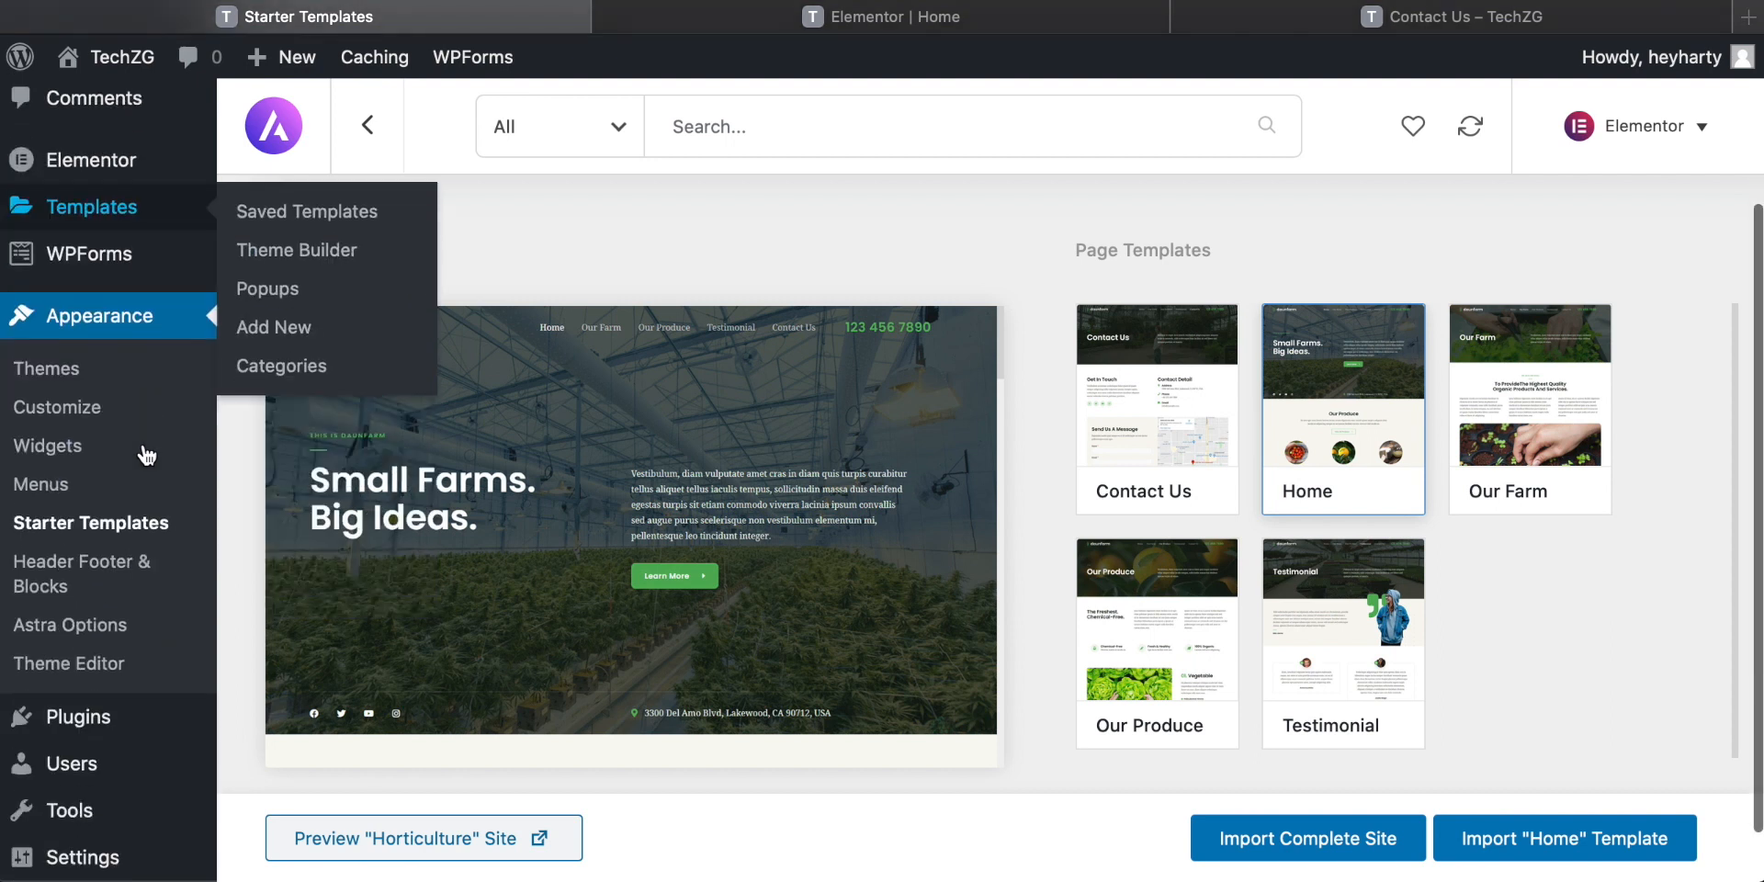
{"action": "scroll", "coordinate": [144, 454], "scroll_direction": "up", "scroll_amount": 5}
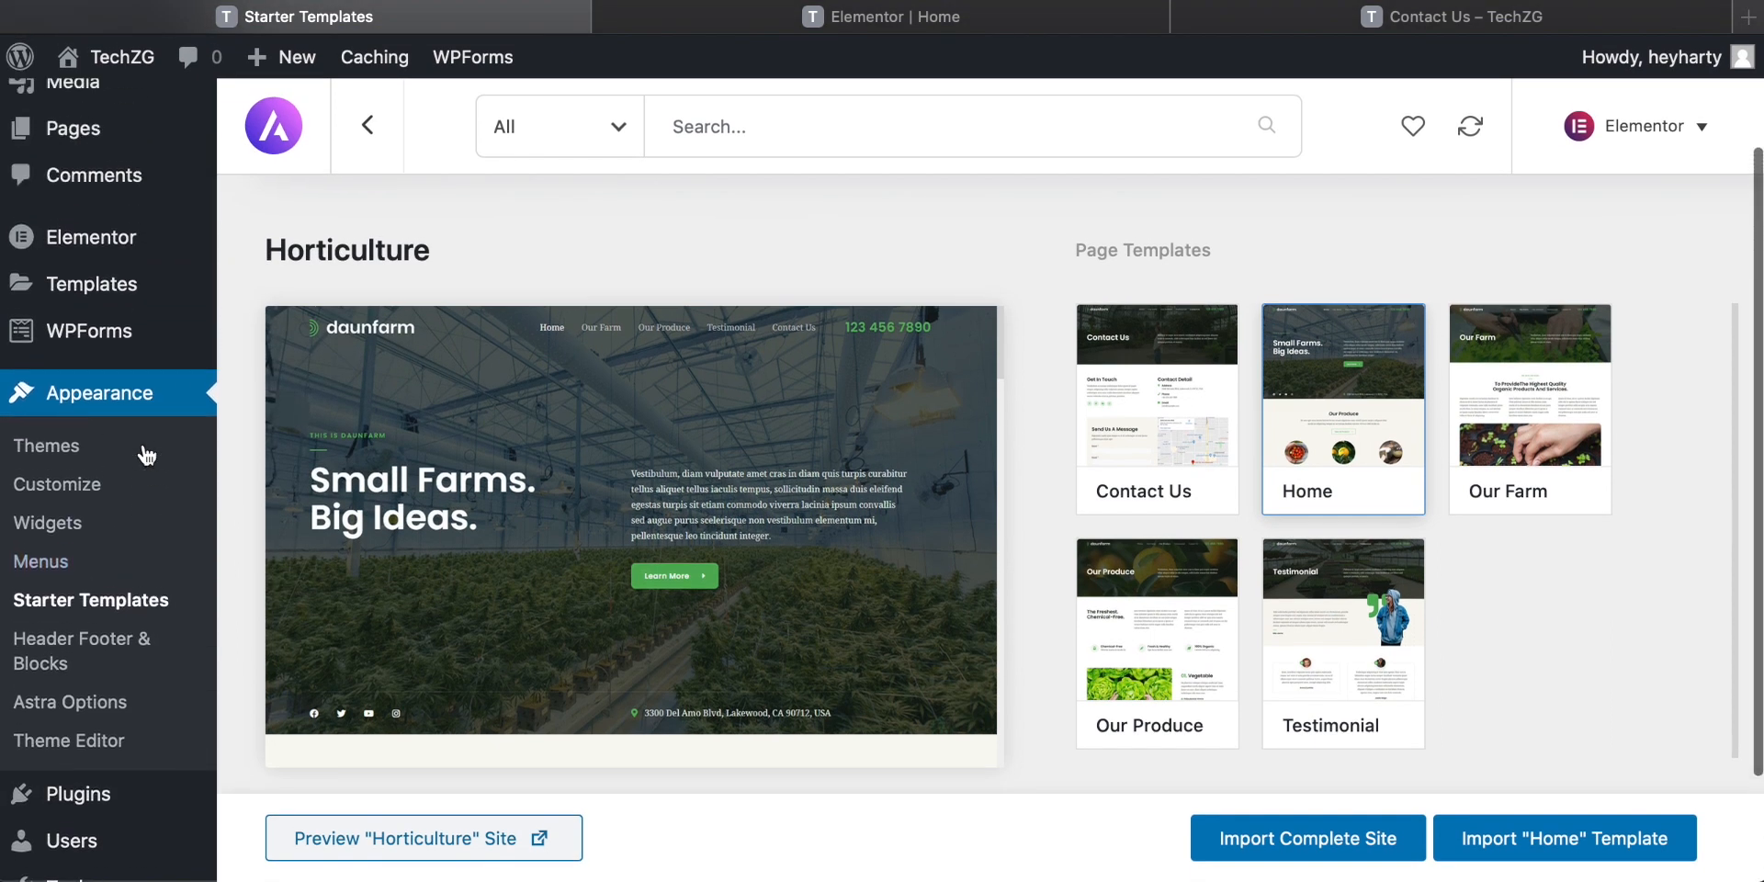
{"action": "mouse_move", "coordinate": [78, 280]}
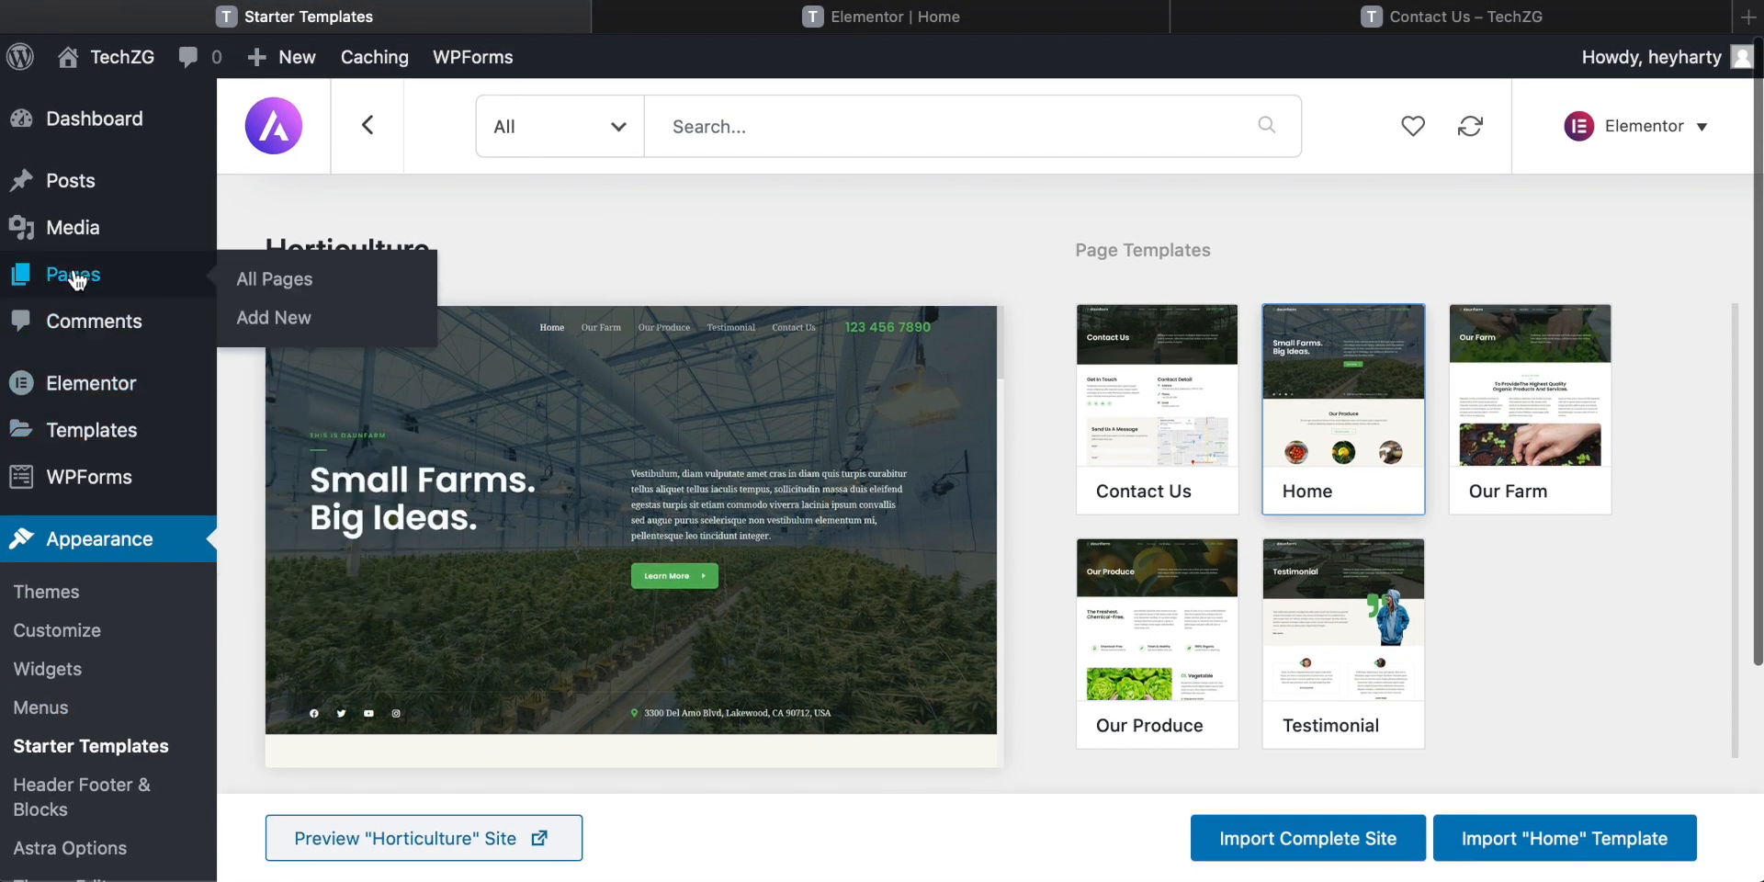
{"action": "left_click", "coordinate": [268, 280]}
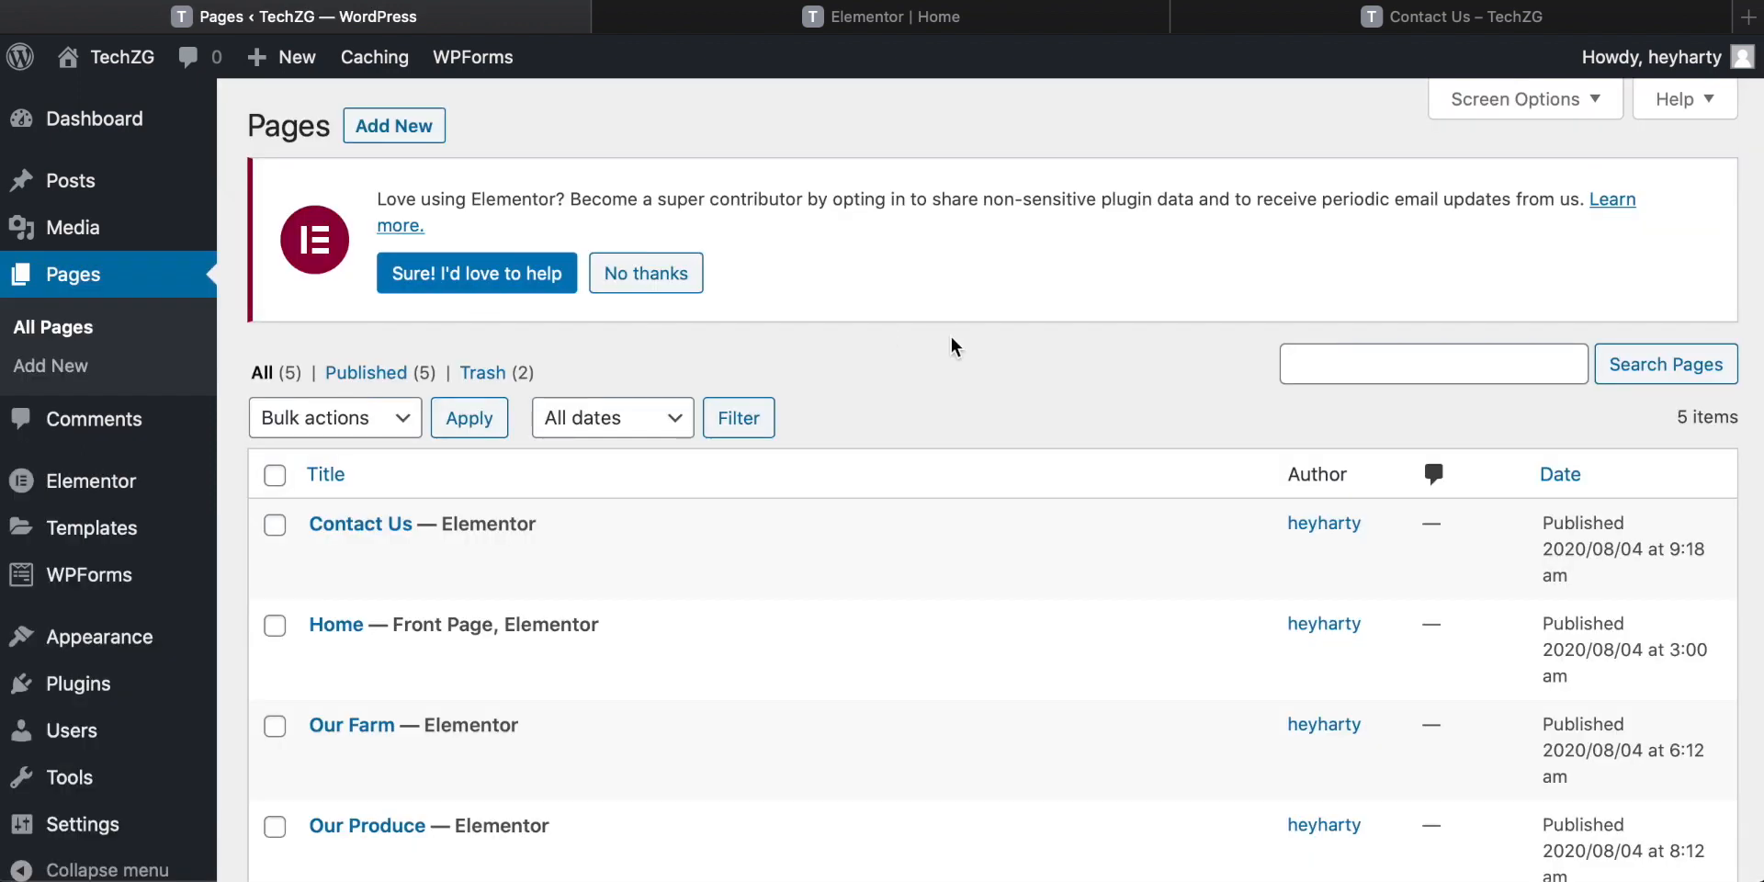
{"action": "scroll", "coordinate": [889, 375], "scroll_direction": "down", "scroll_amount": 5}
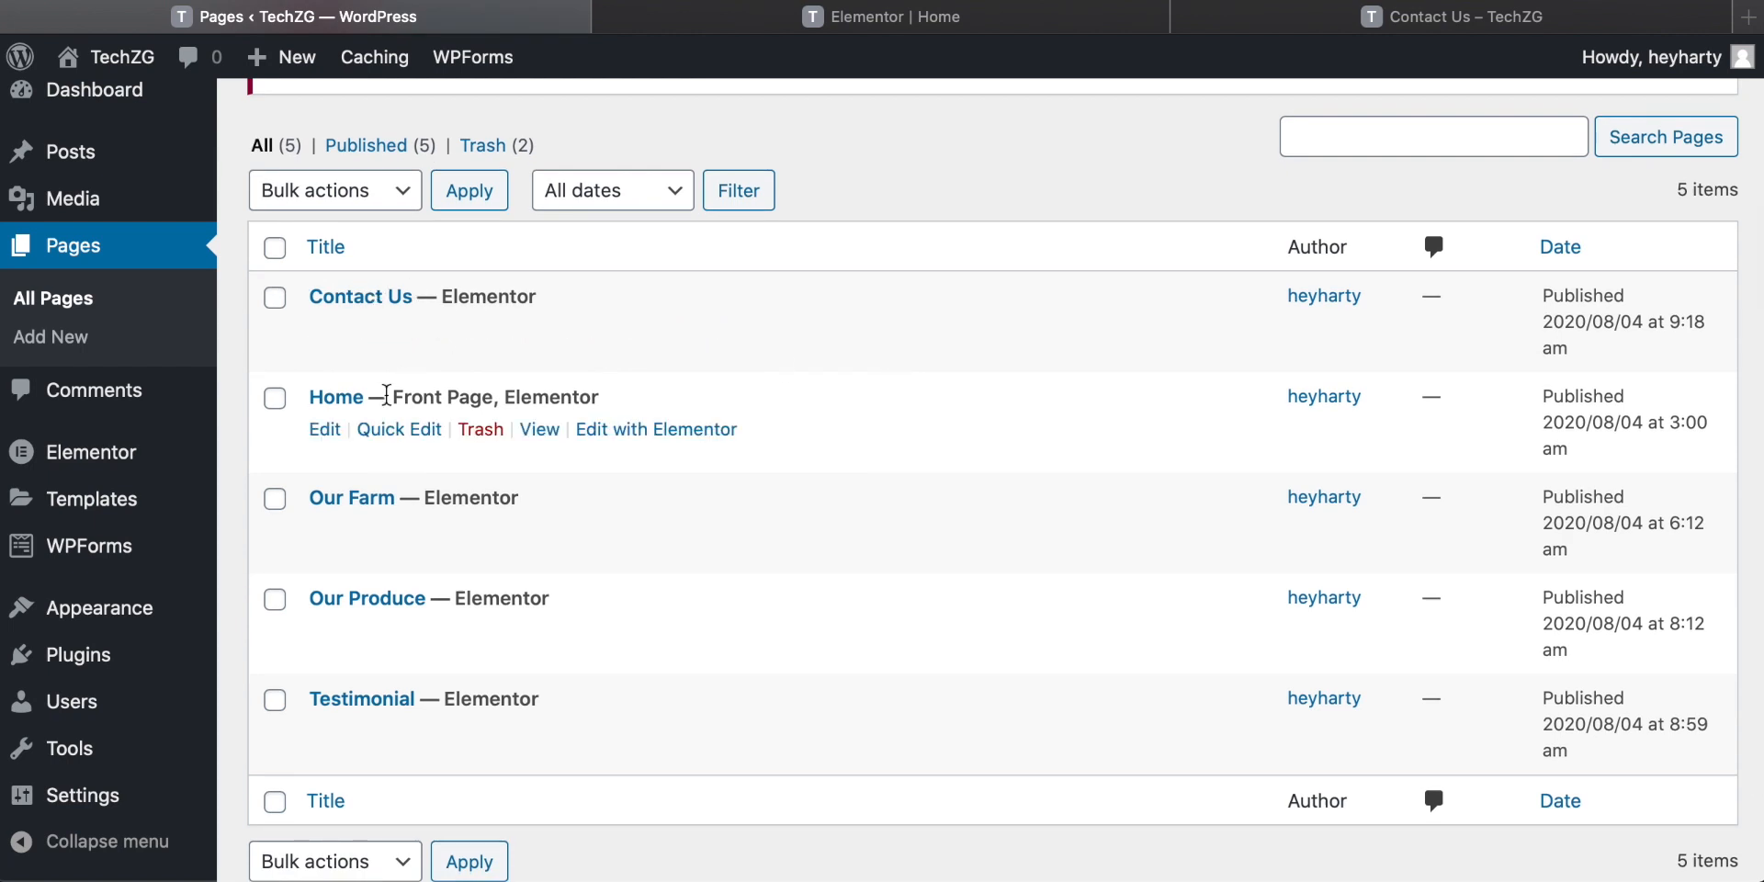
Compare the page list with the site's header navigation and move the Testimonial page to the trash.
{"action": "left_click", "coordinate": [880, 25]}
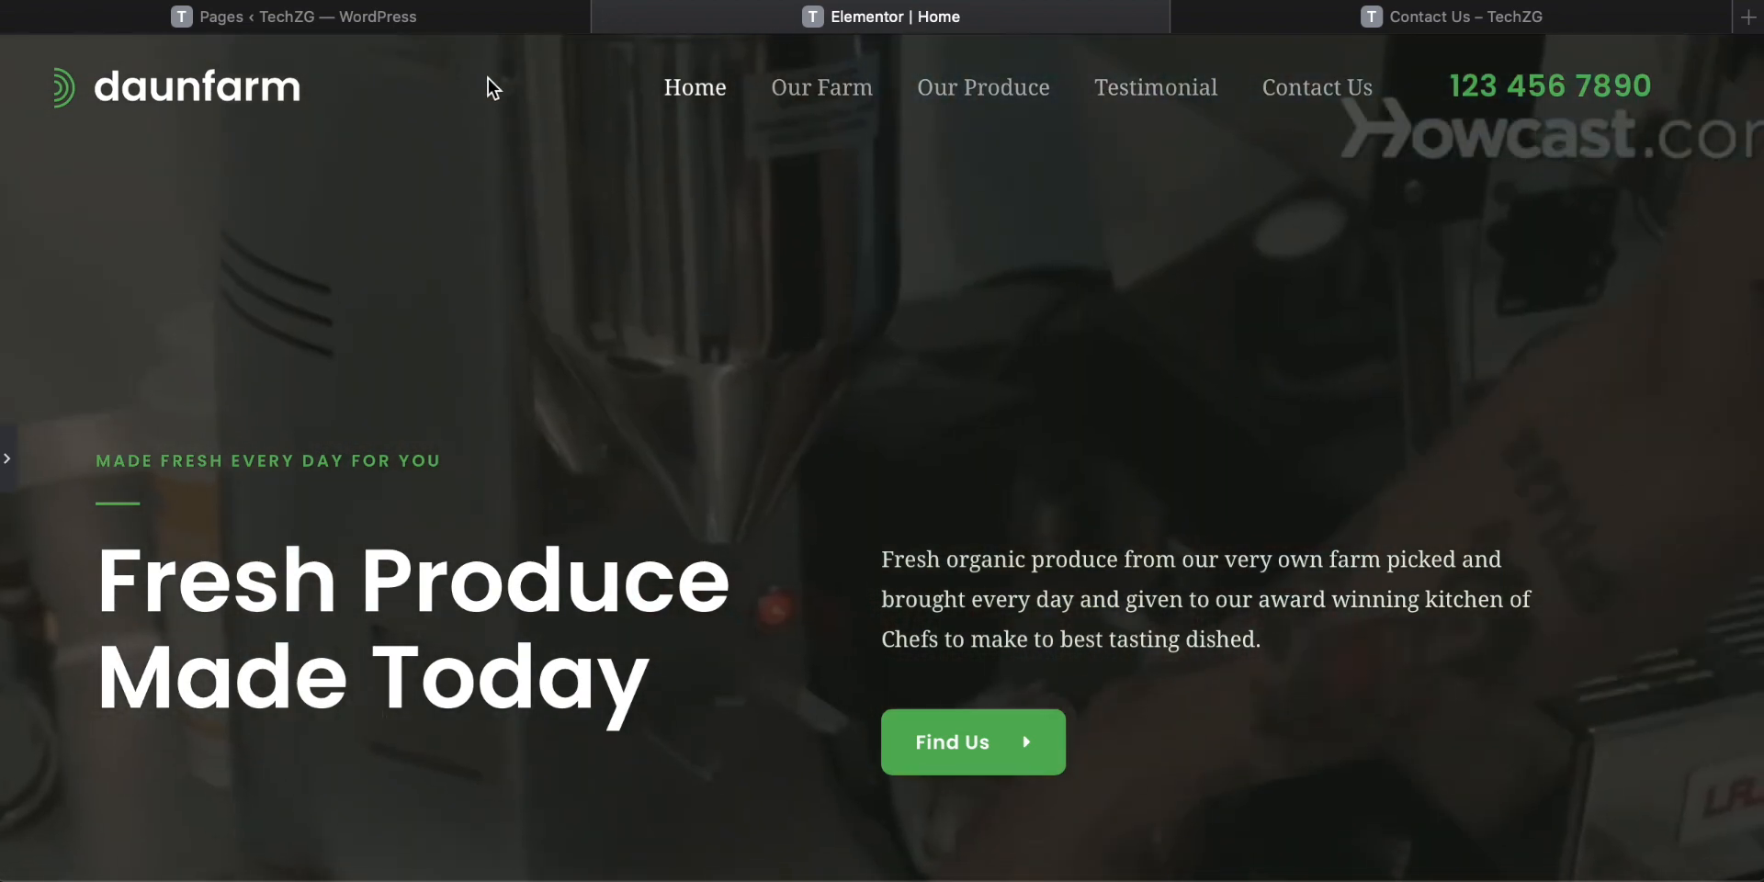
{"action": "left_click", "coordinate": [351, 19]}
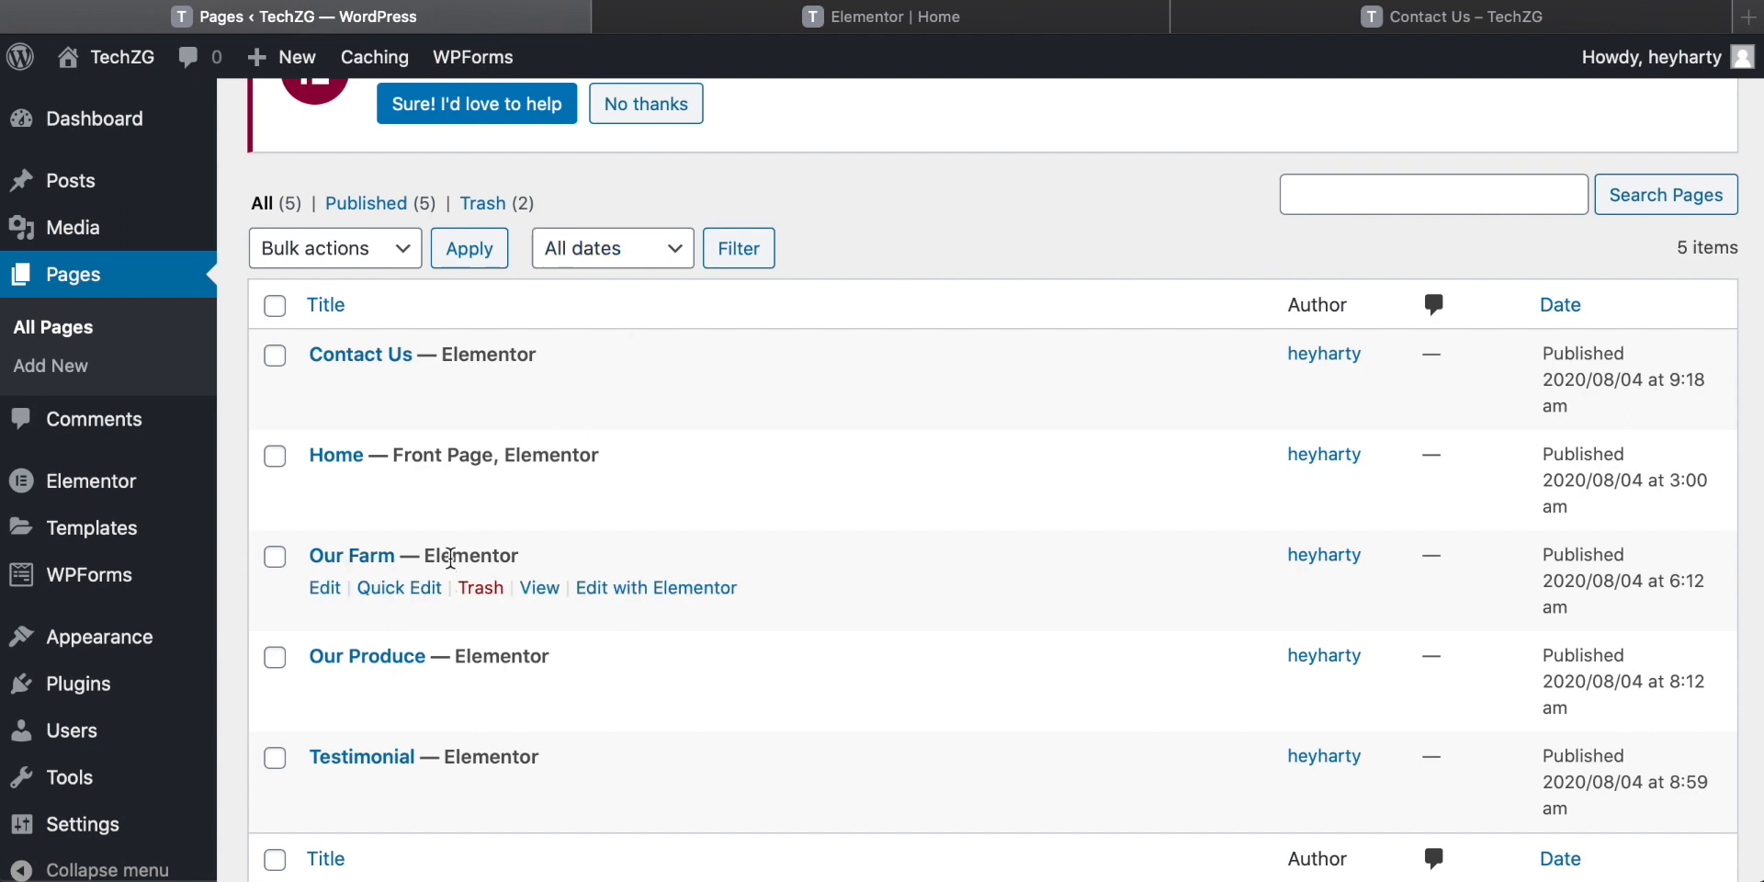
{"action": "left_click", "coordinate": [875, 13]}
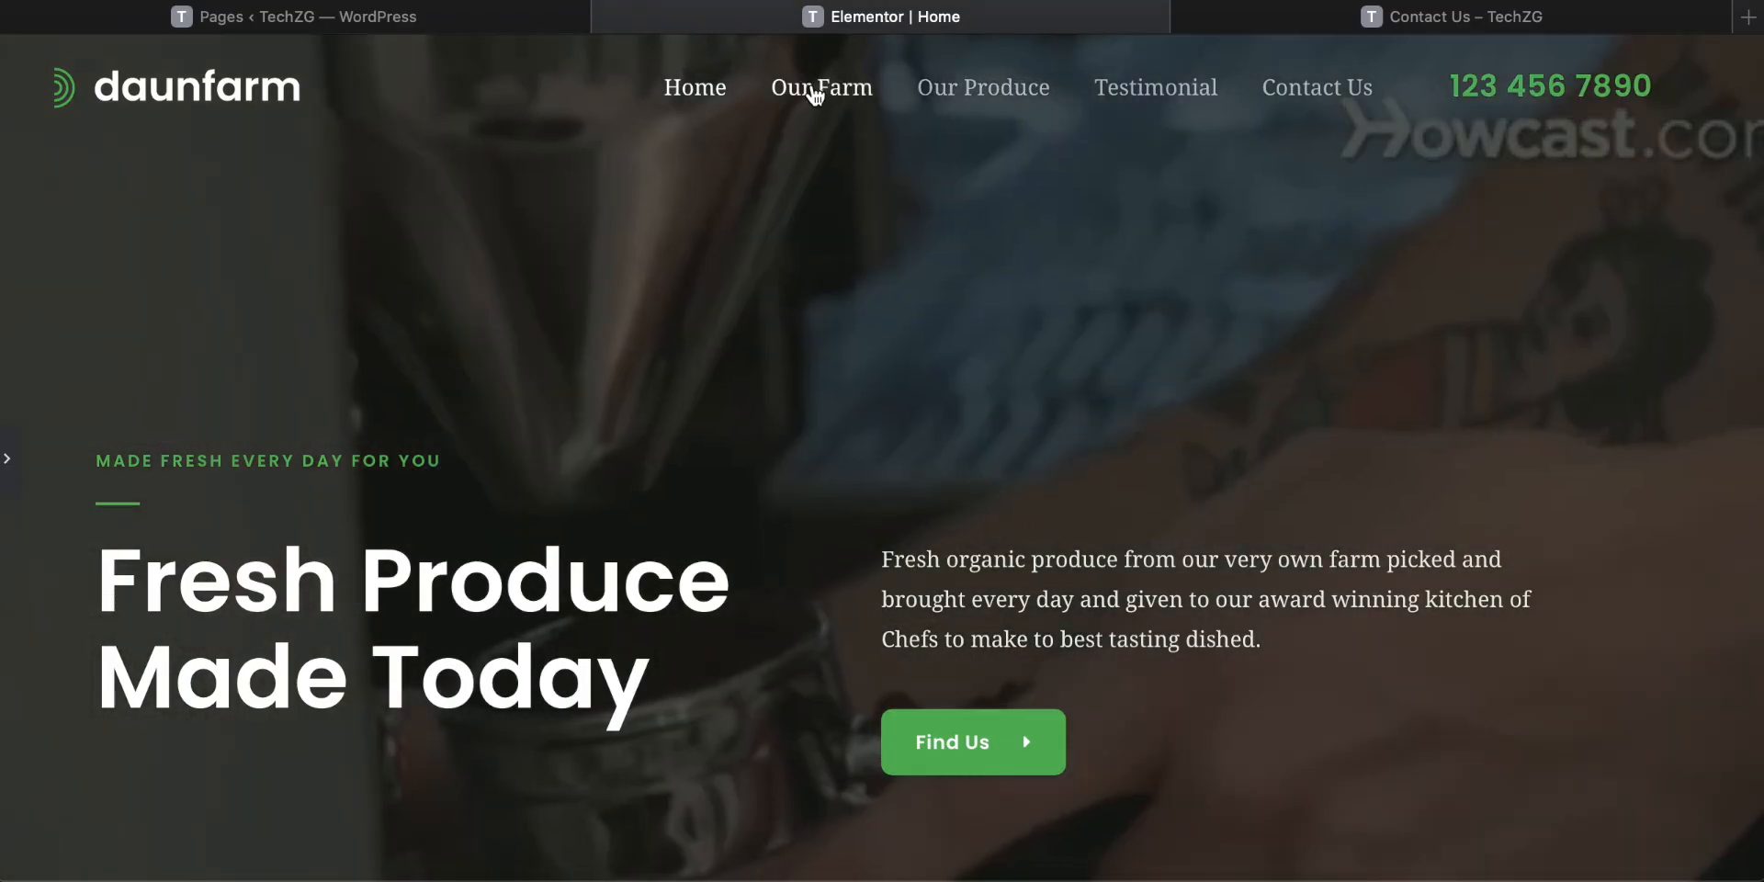
{"action": "left_click", "coordinate": [322, 19]}
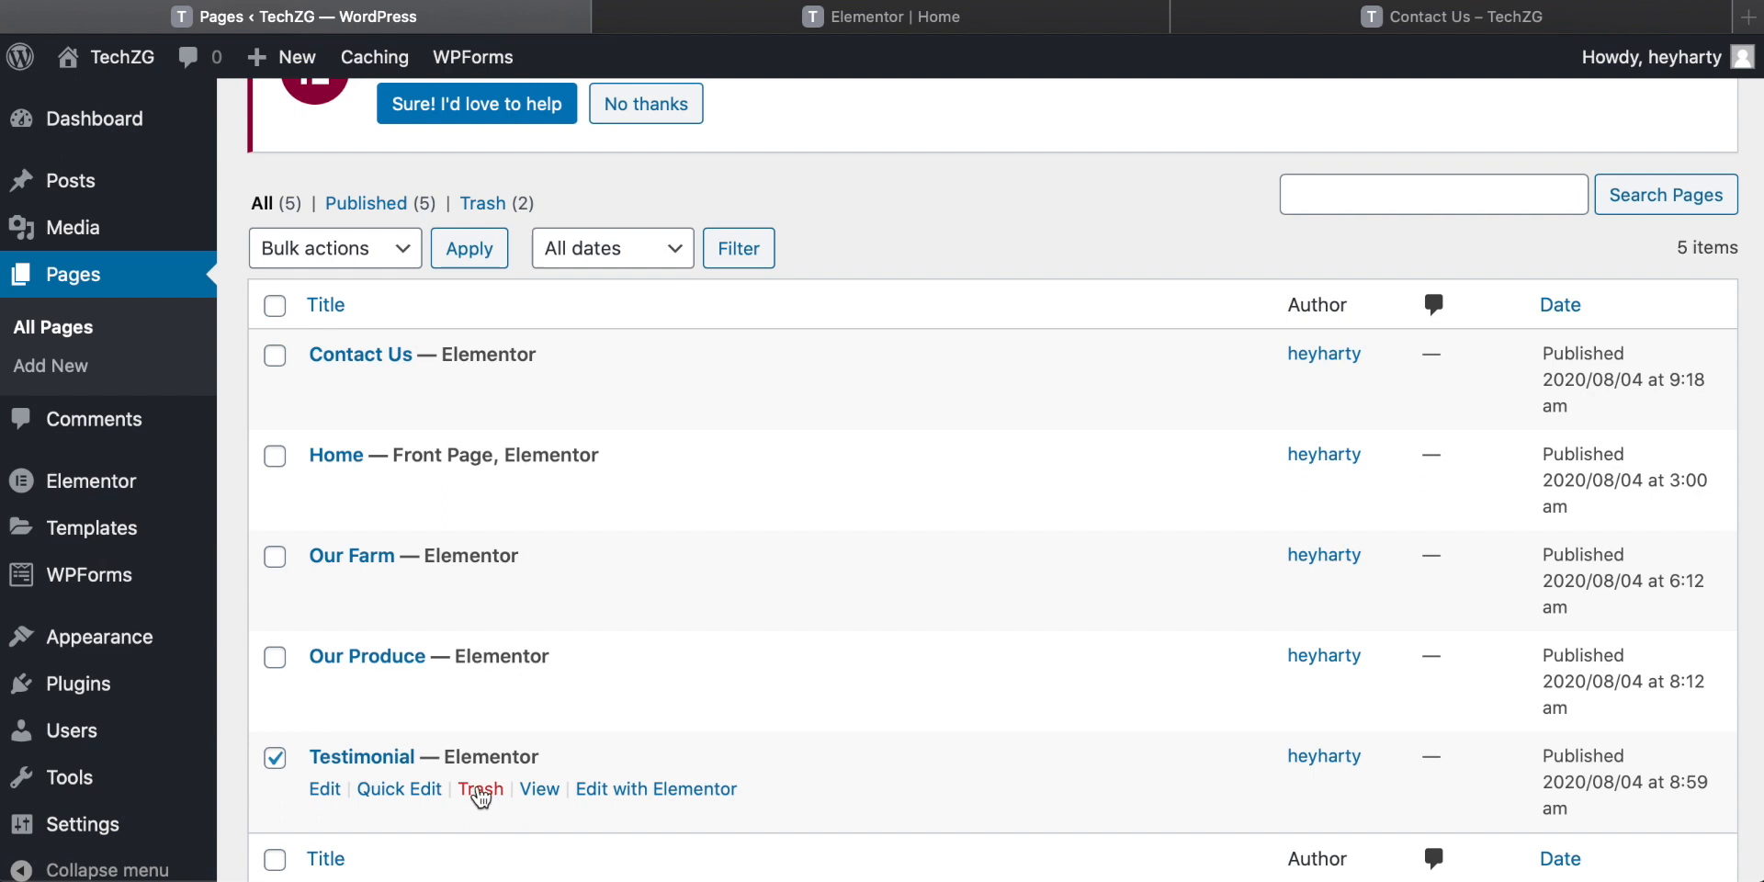
{"action": "left_click", "coordinate": [372, 262]}
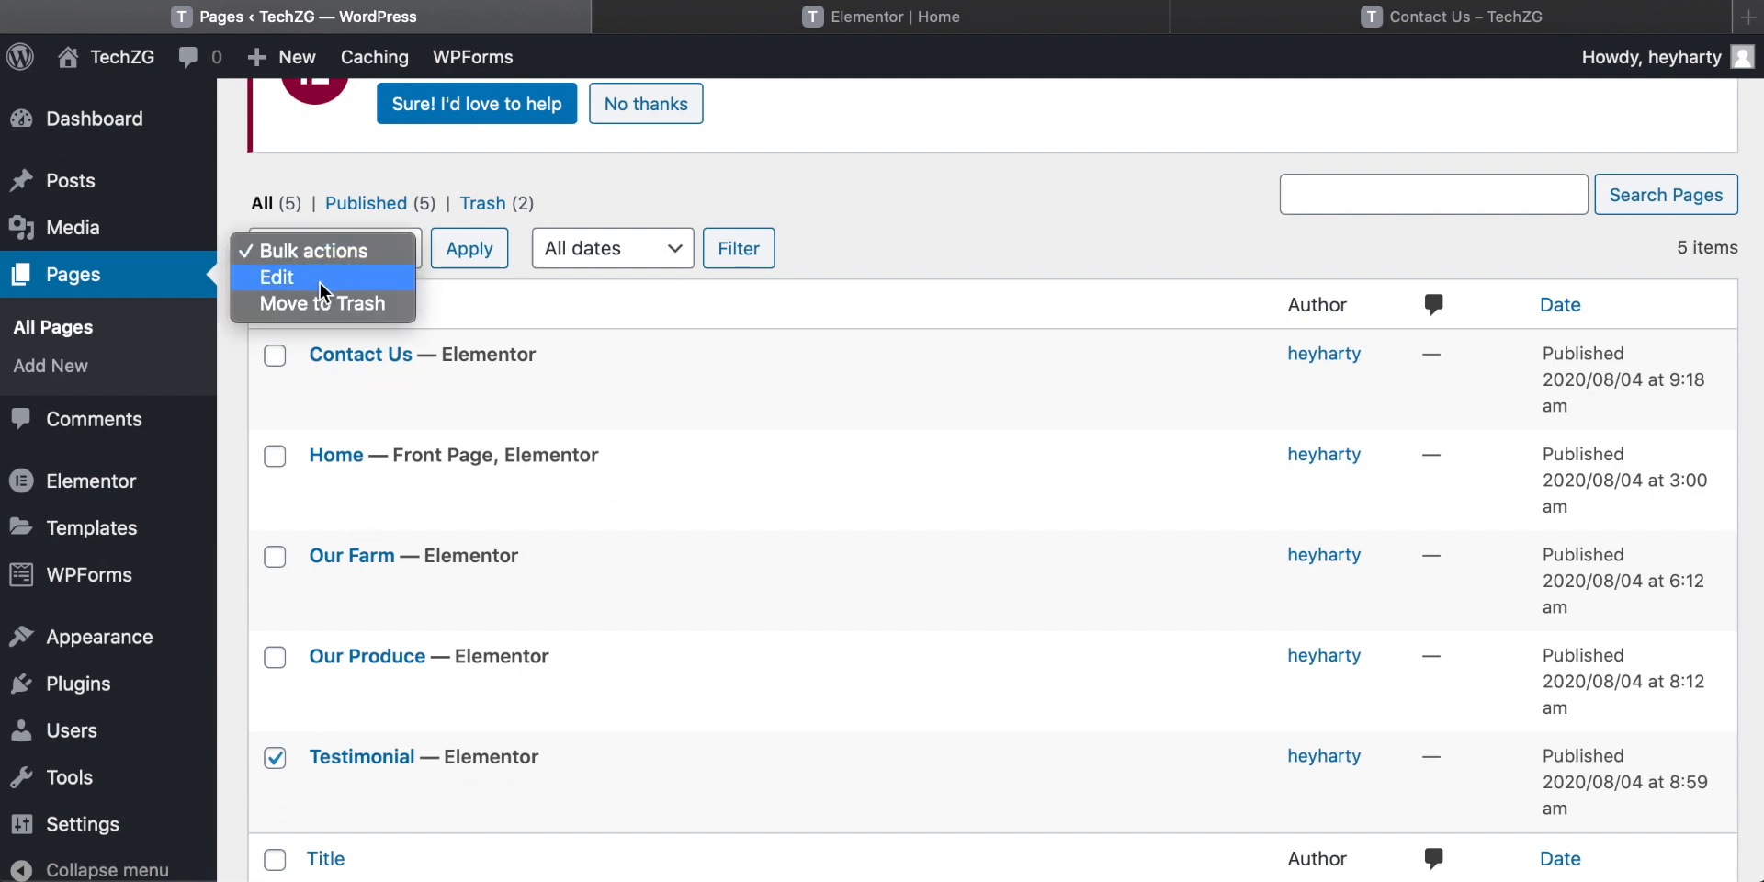
{"action": "left_click", "coordinate": [555, 856]}
{"action": "left_click", "coordinate": [274, 758]}
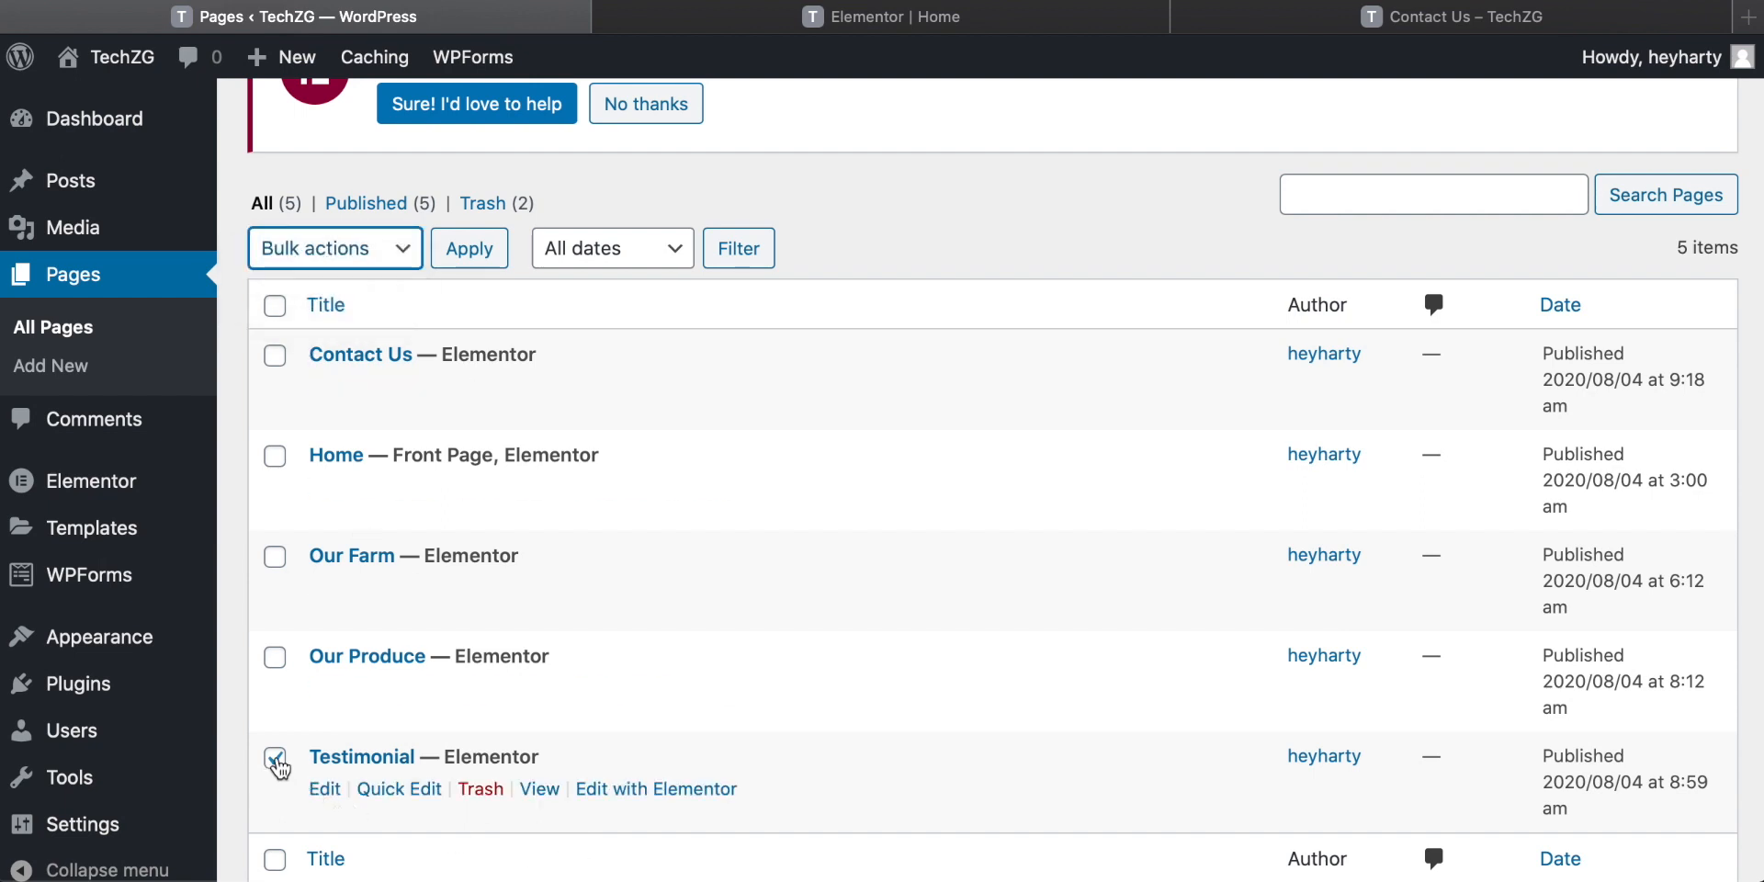
{"action": "left_click", "coordinate": [477, 789]}
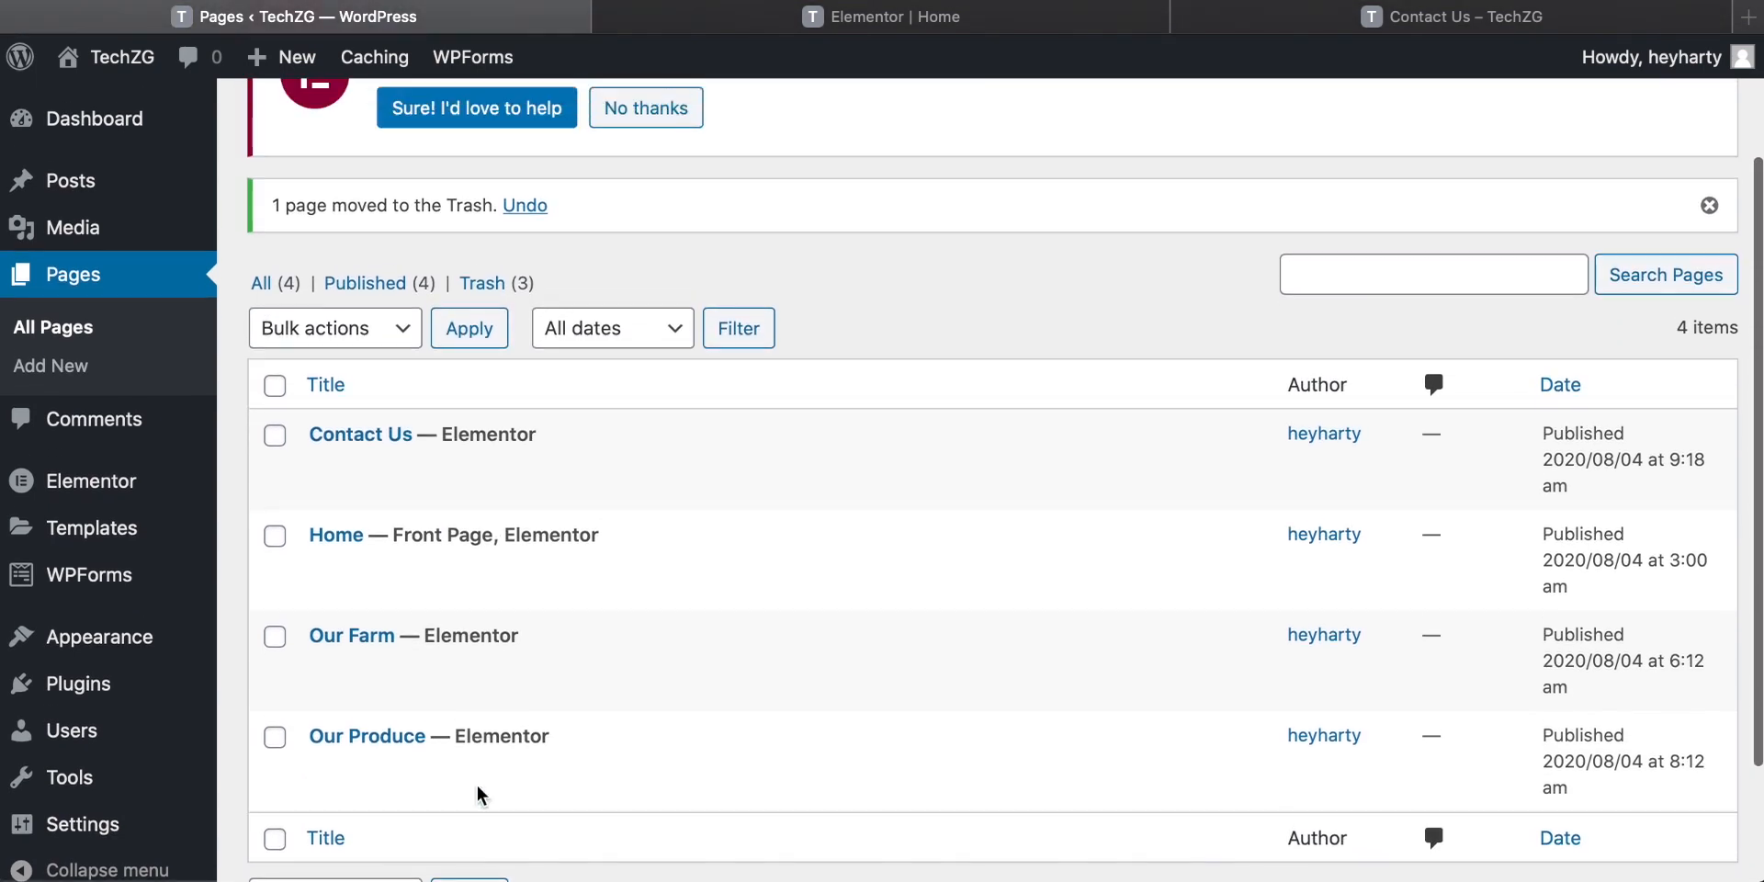
Open the WordPress menu editor for the Main menu and compare its items with the home page's header navigation.
{"action": "left_click", "coordinate": [853, 27]}
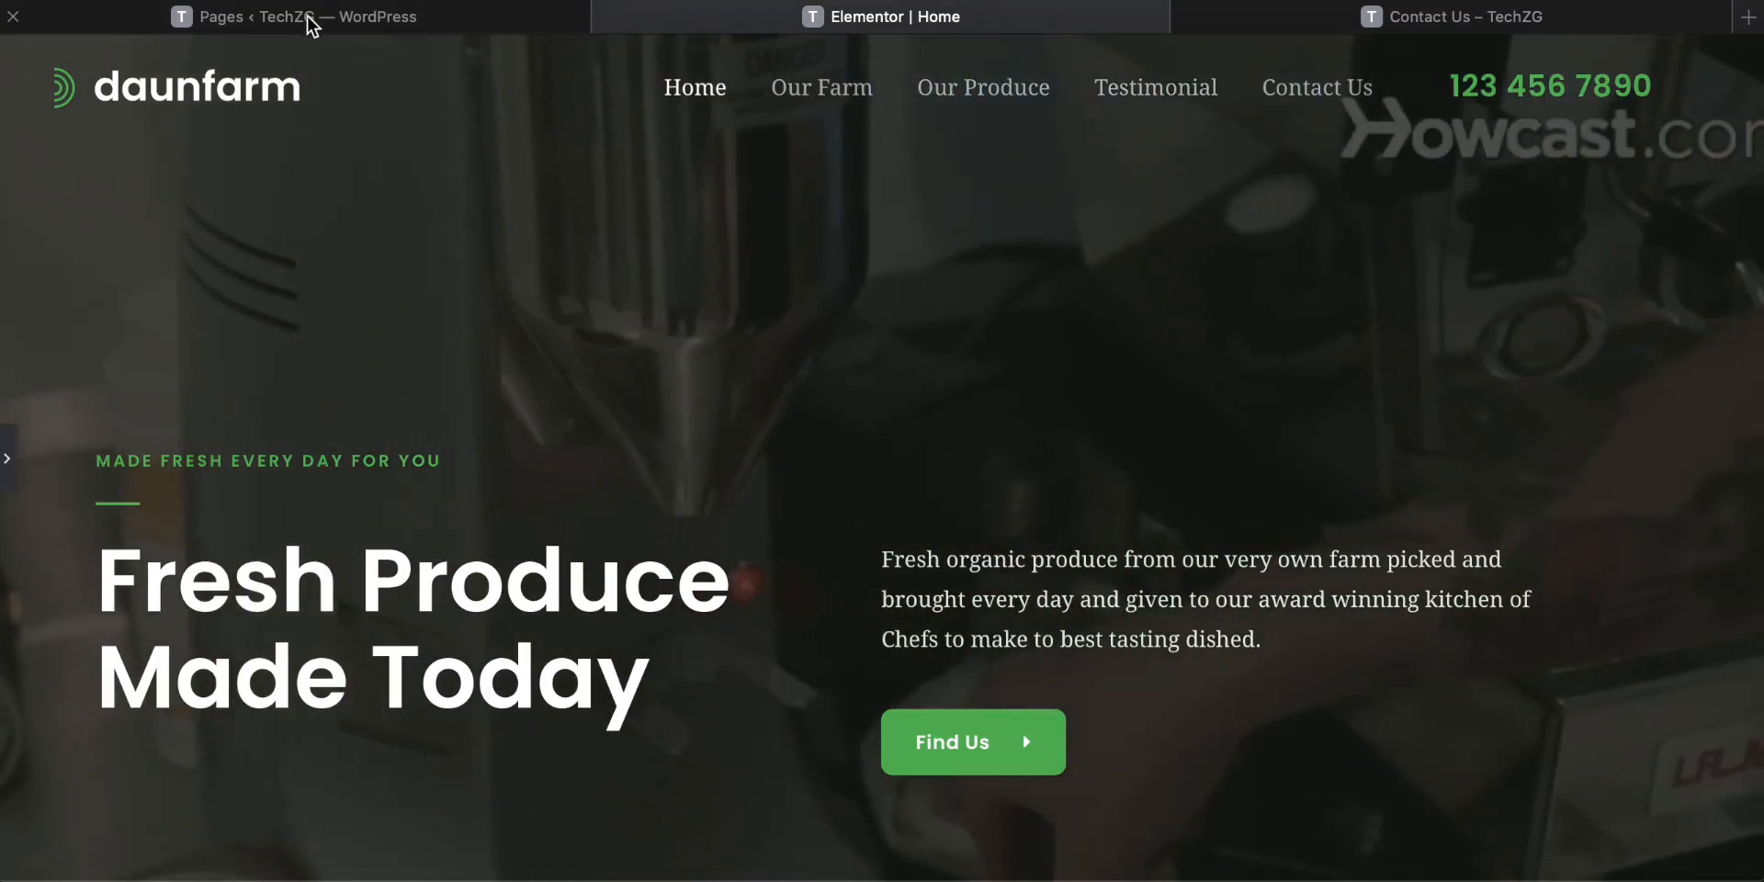
{"action": "left_click", "coordinate": [307, 15]}
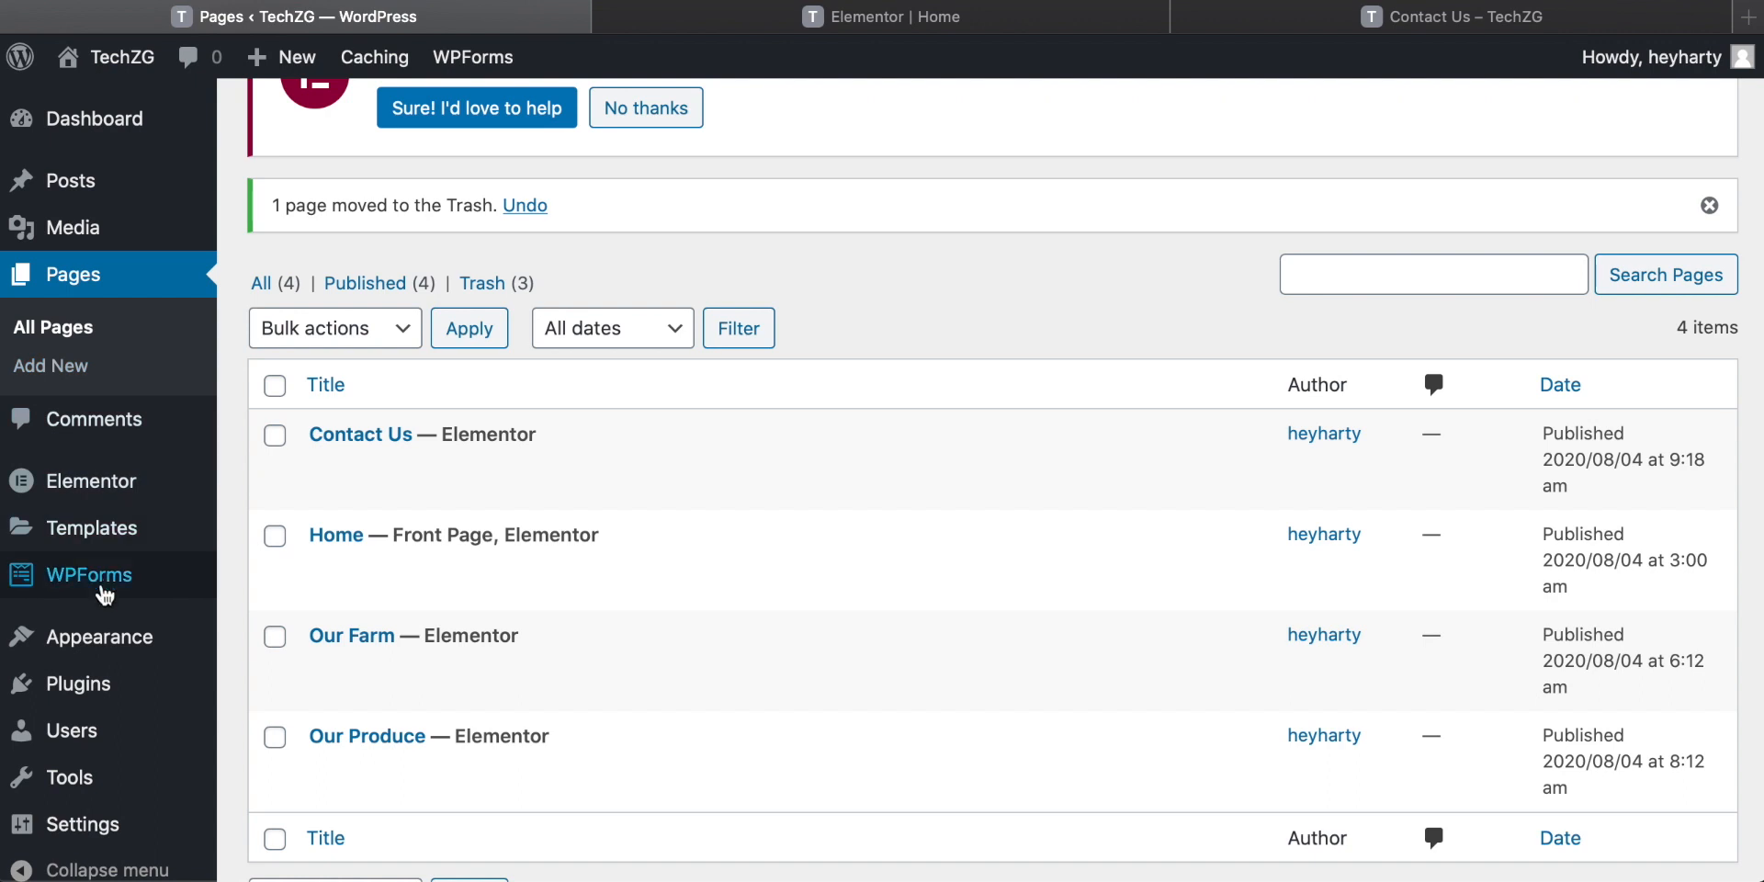
{"action": "mouse_move", "coordinate": [103, 636]}
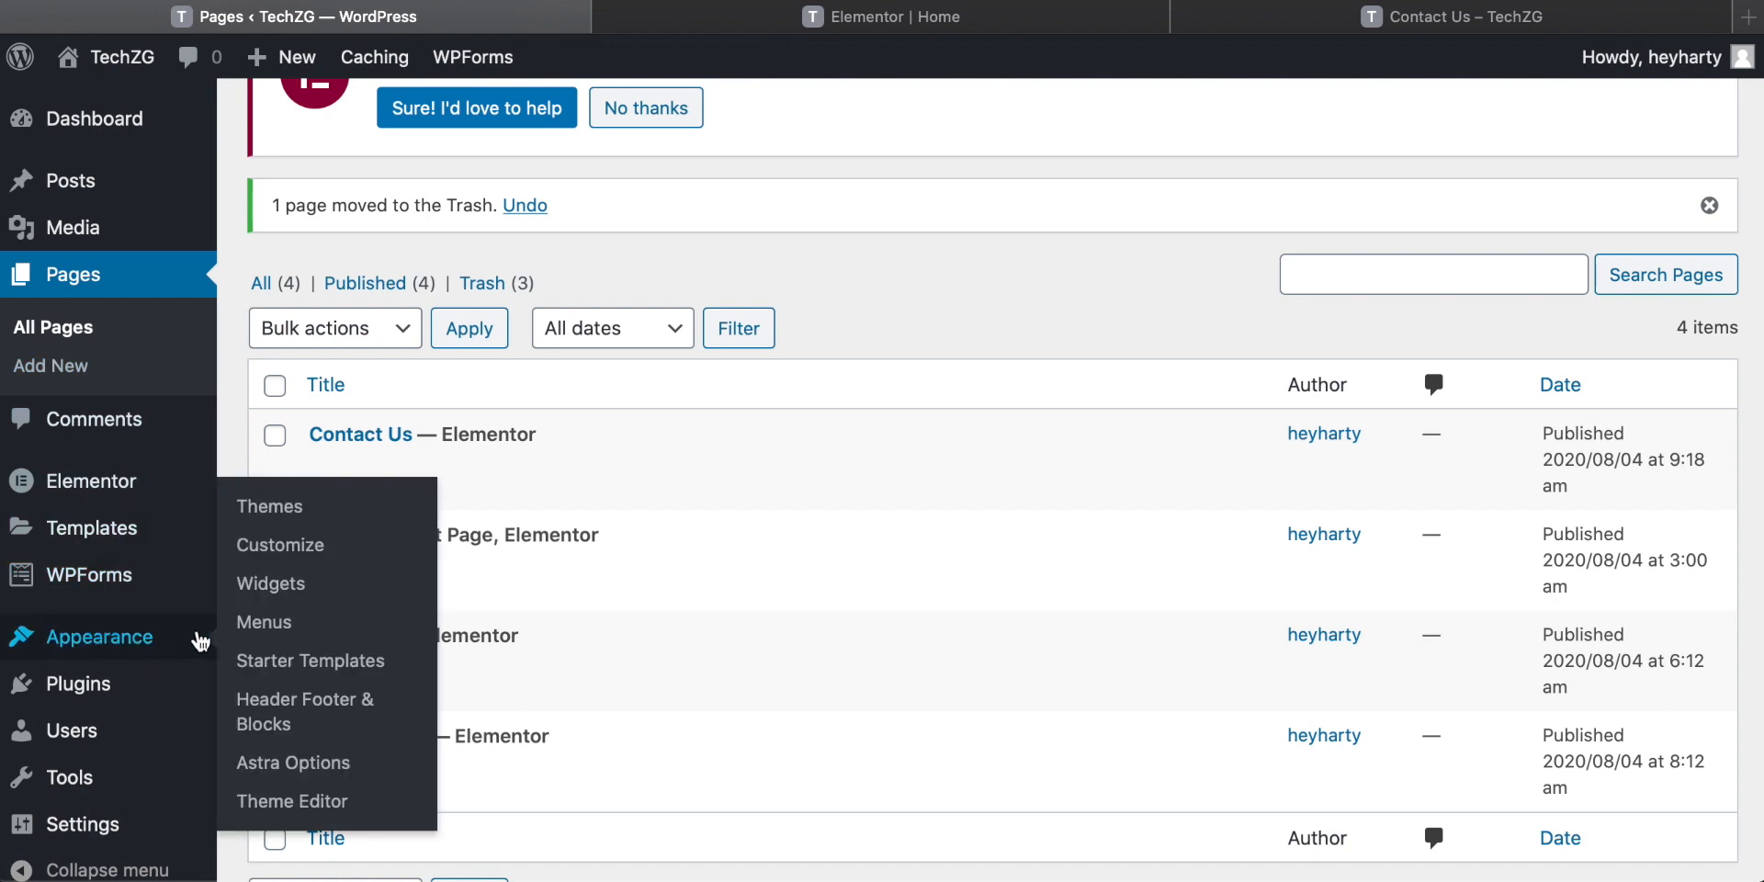
{"action": "left_click", "coordinate": [266, 619]}
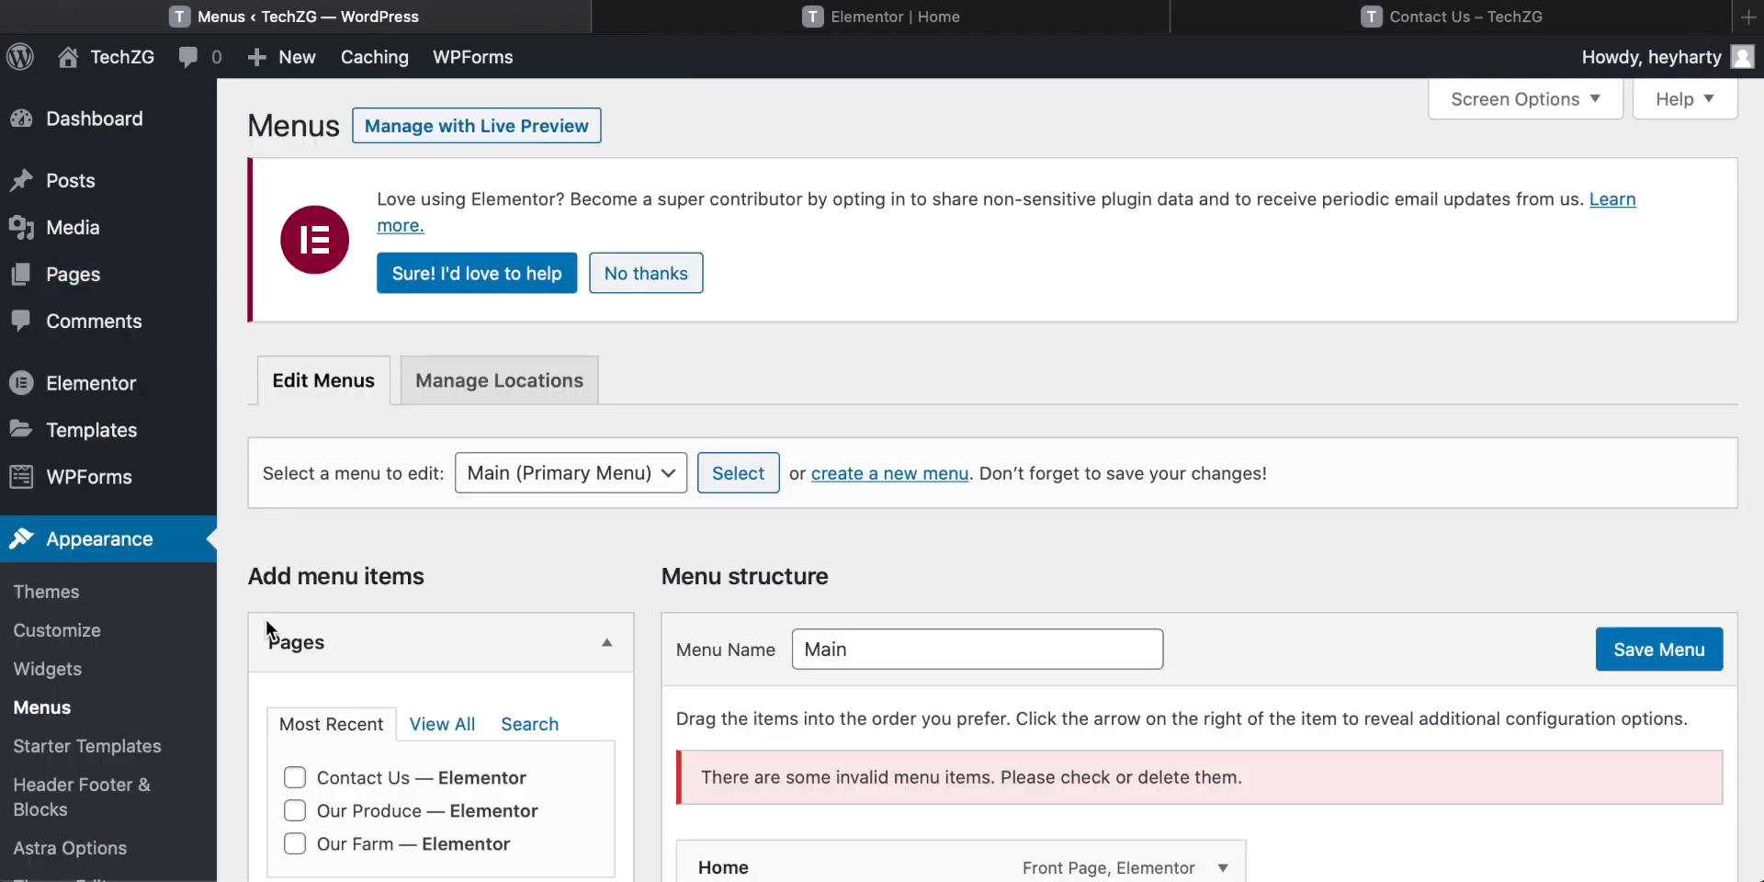
{"action": "scroll", "coordinate": [266, 619], "scroll_direction": "down", "scroll_amount": 5}
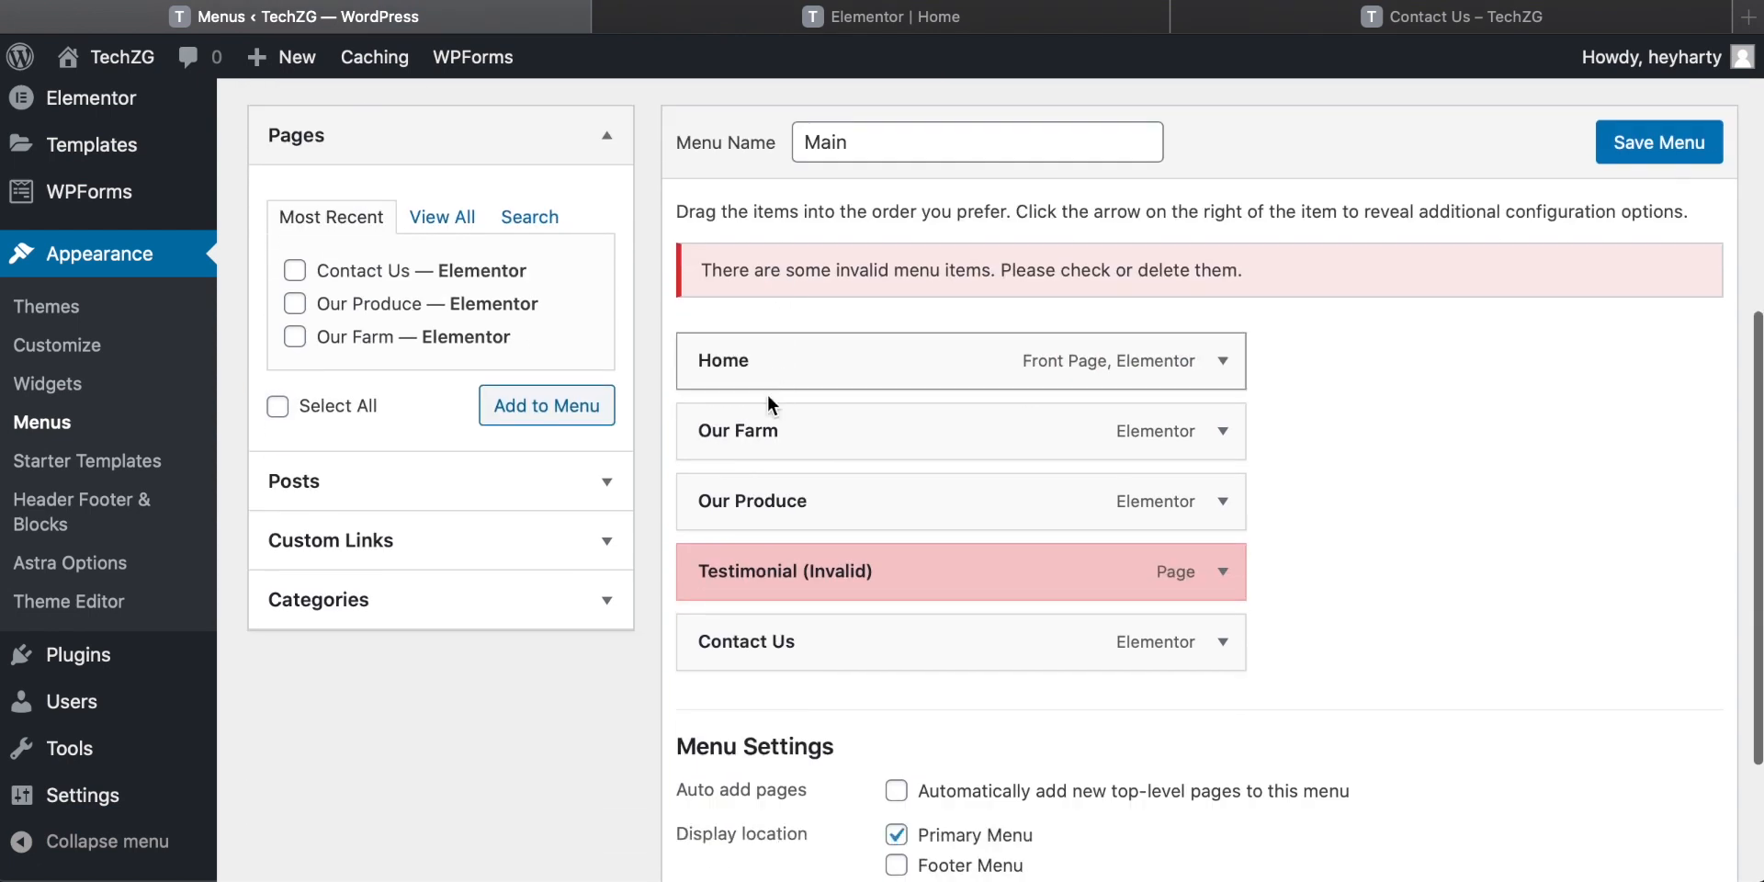
{"action": "left_click", "coordinate": [904, 14]}
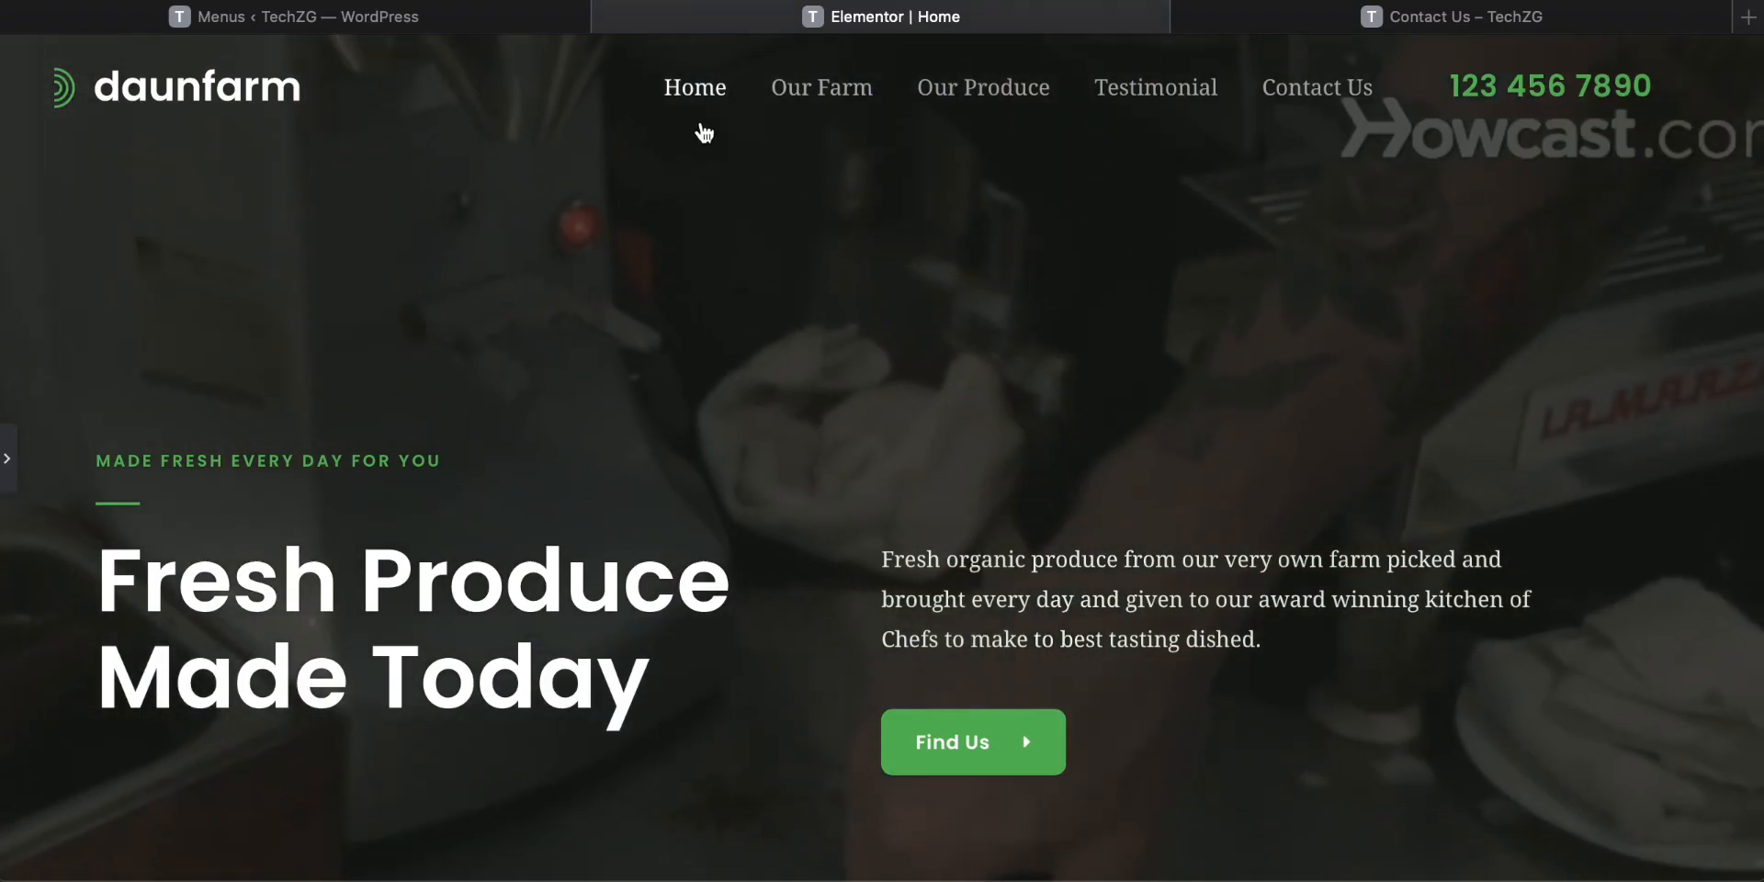
{"action": "left_click", "coordinate": [457, 24]}
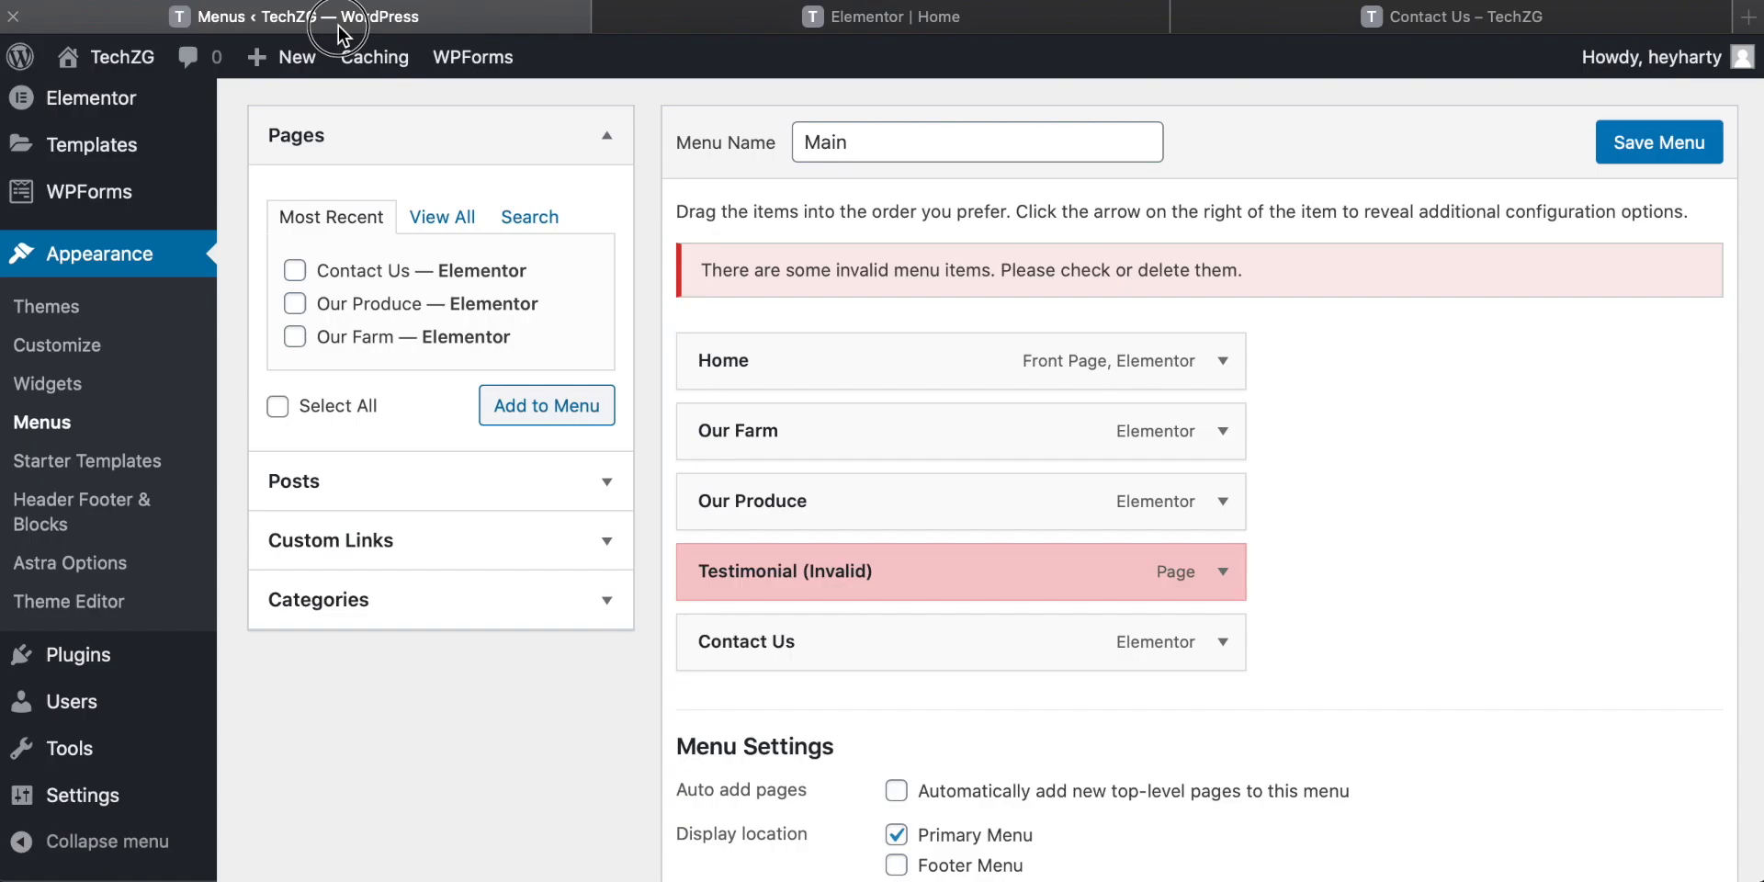
Remove the Testimonial item from the Main menu structure and reload the Contact Us page to check its header navigation.
{"action": "scroll", "coordinate": [1343, 551], "scroll_direction": "up", "scroll_amount": 1}
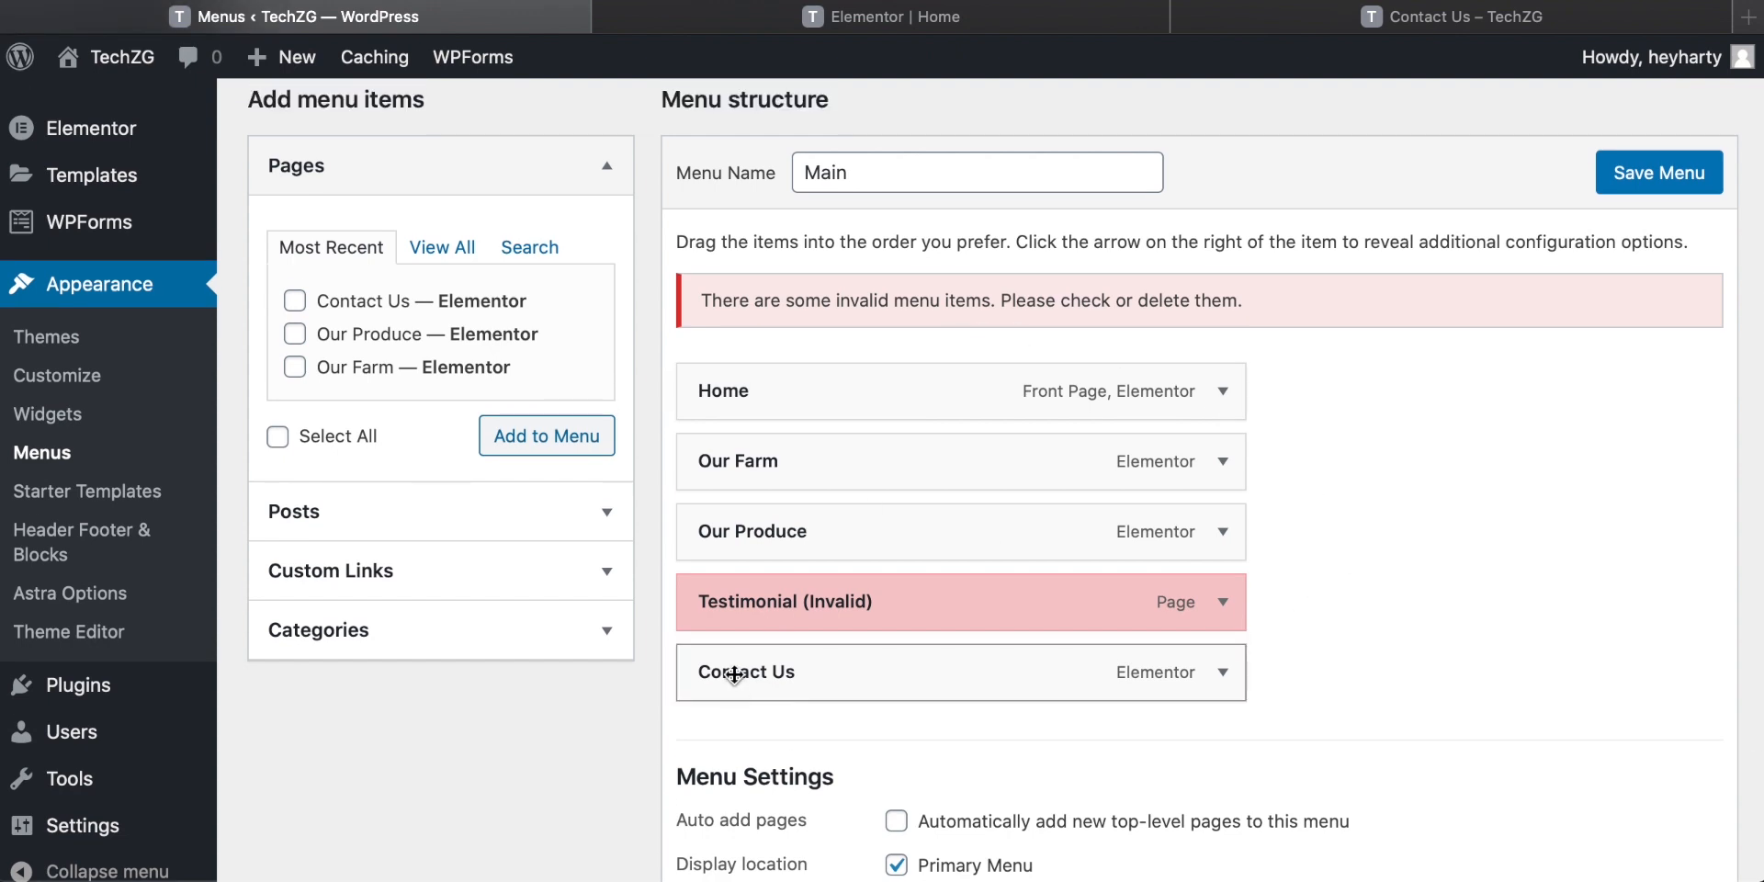
{"action": "scroll", "coordinate": [1092, 602], "scroll_direction": "down", "scroll_amount": 2}
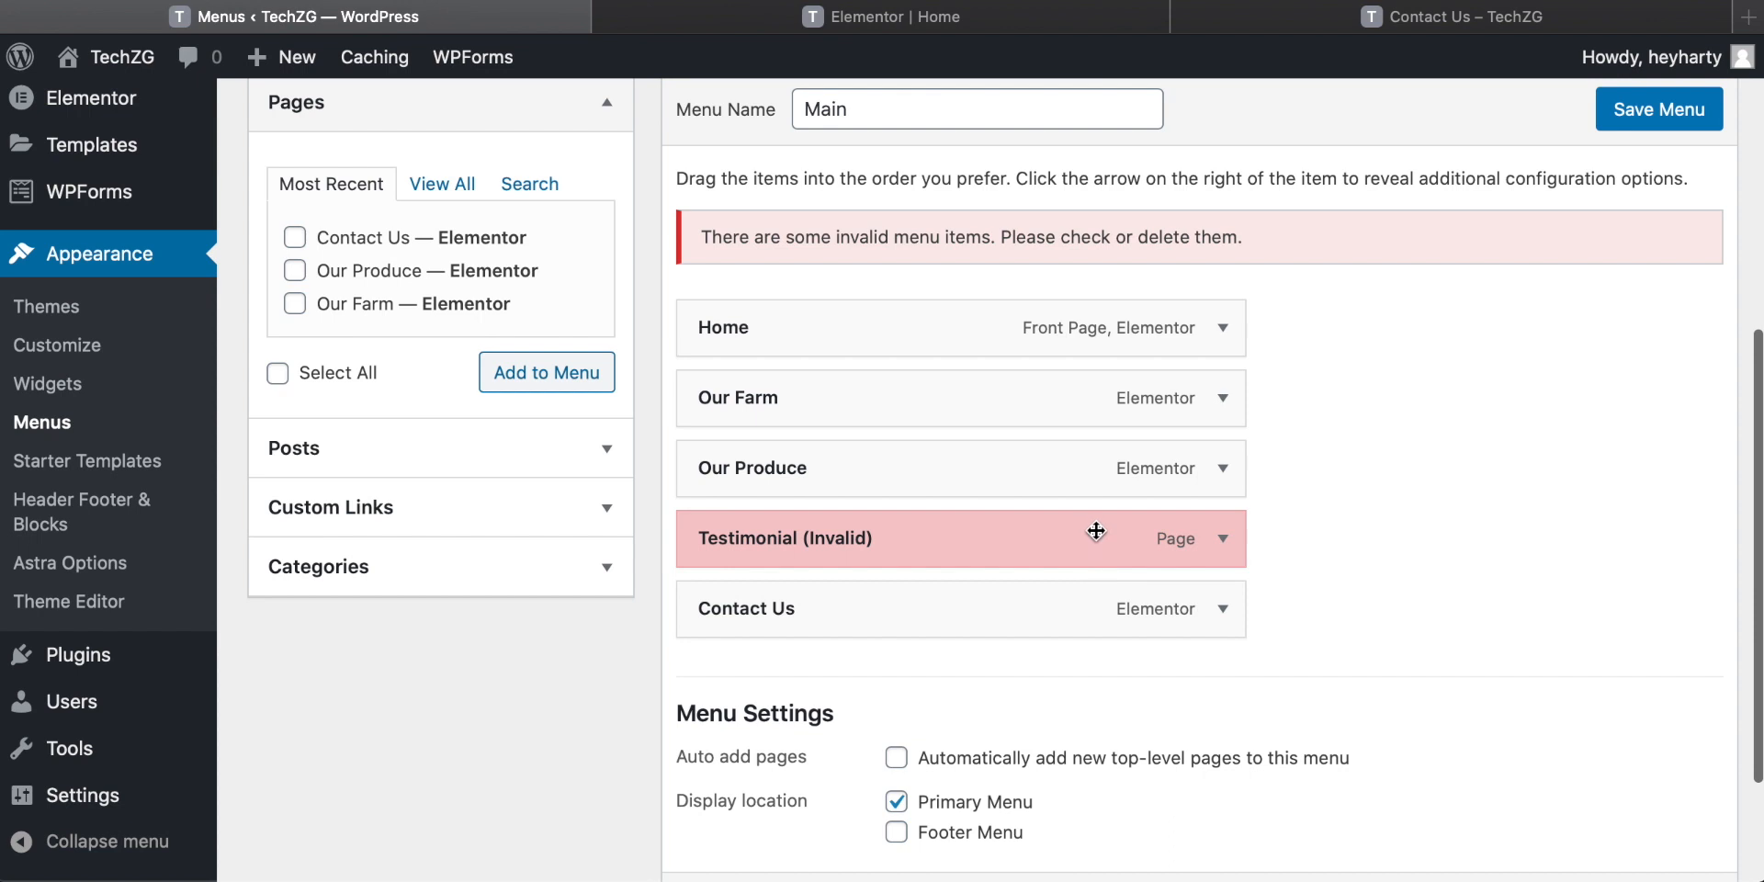
{"action": "scroll", "coordinate": [1090, 529], "scroll_direction": "down", "scroll_amount": 2}
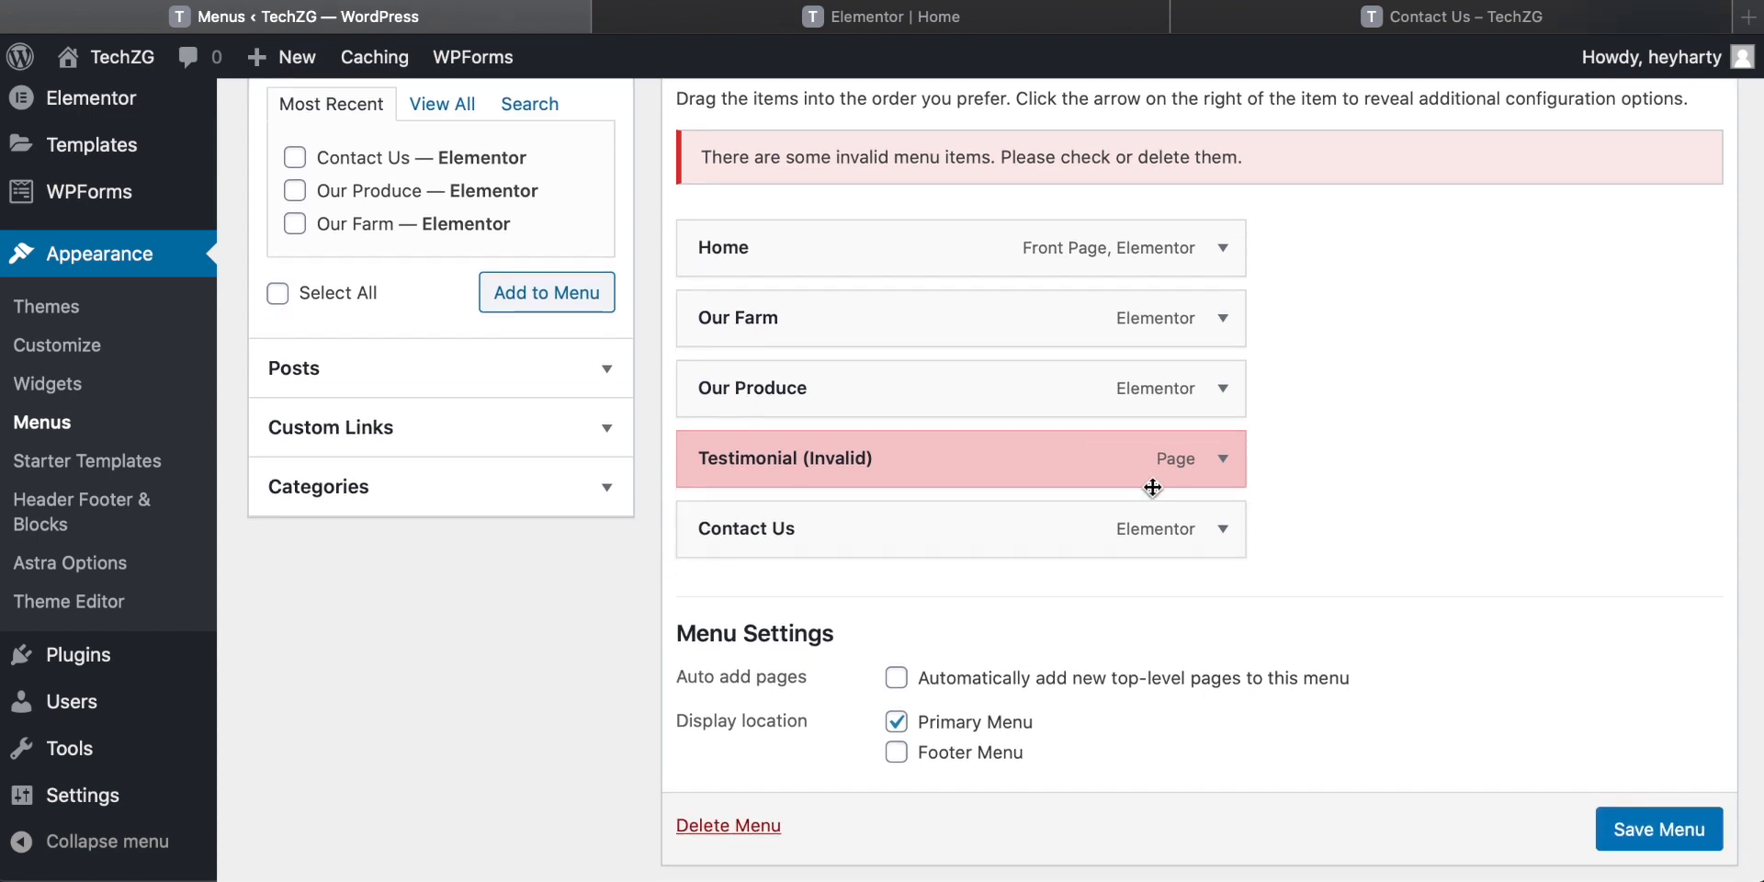
{"action": "left_click", "coordinate": [1223, 460]}
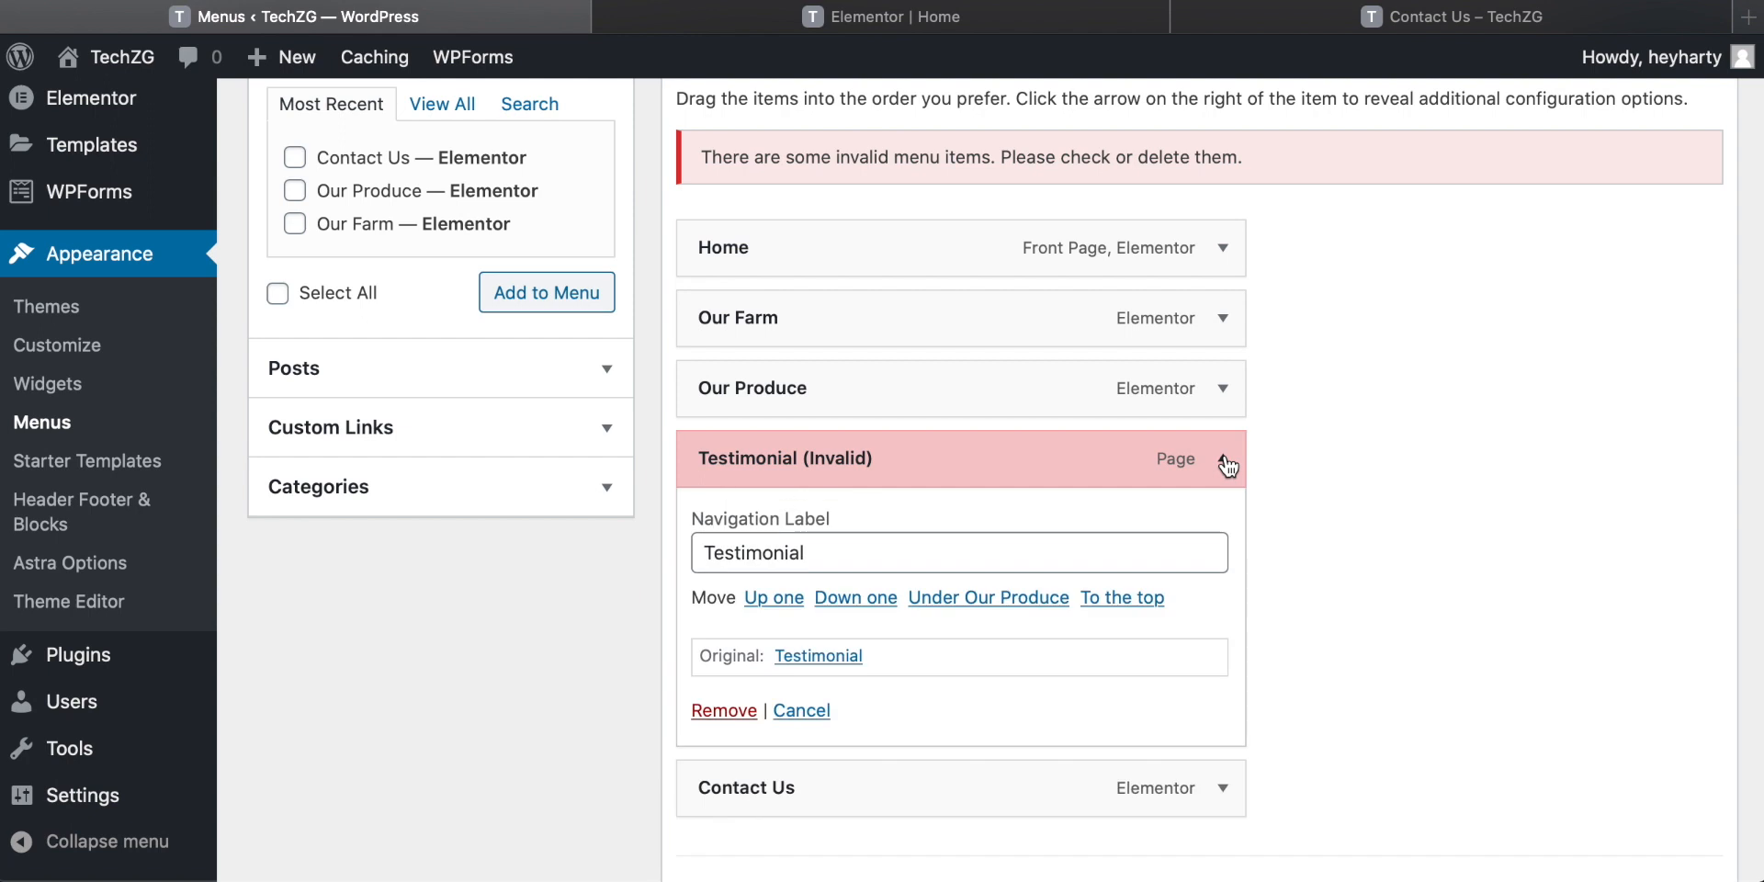
{"action": "scroll", "coordinate": [1226, 463], "scroll_direction": "down", "scroll_amount": 2}
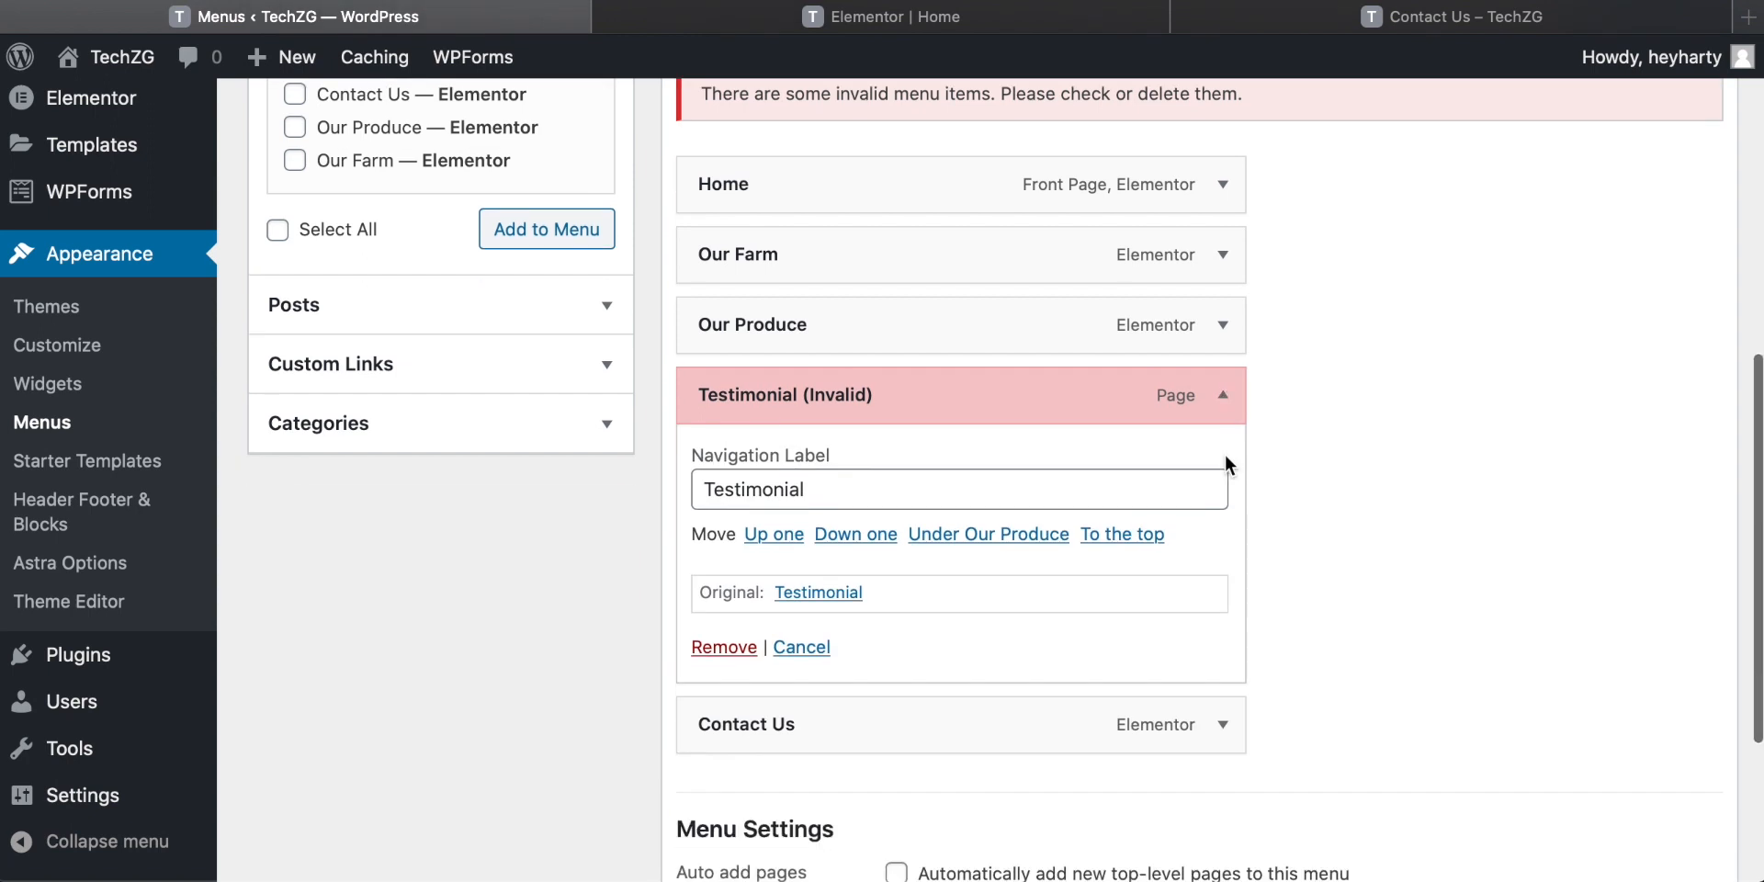
{"action": "left_click", "coordinate": [723, 647]}
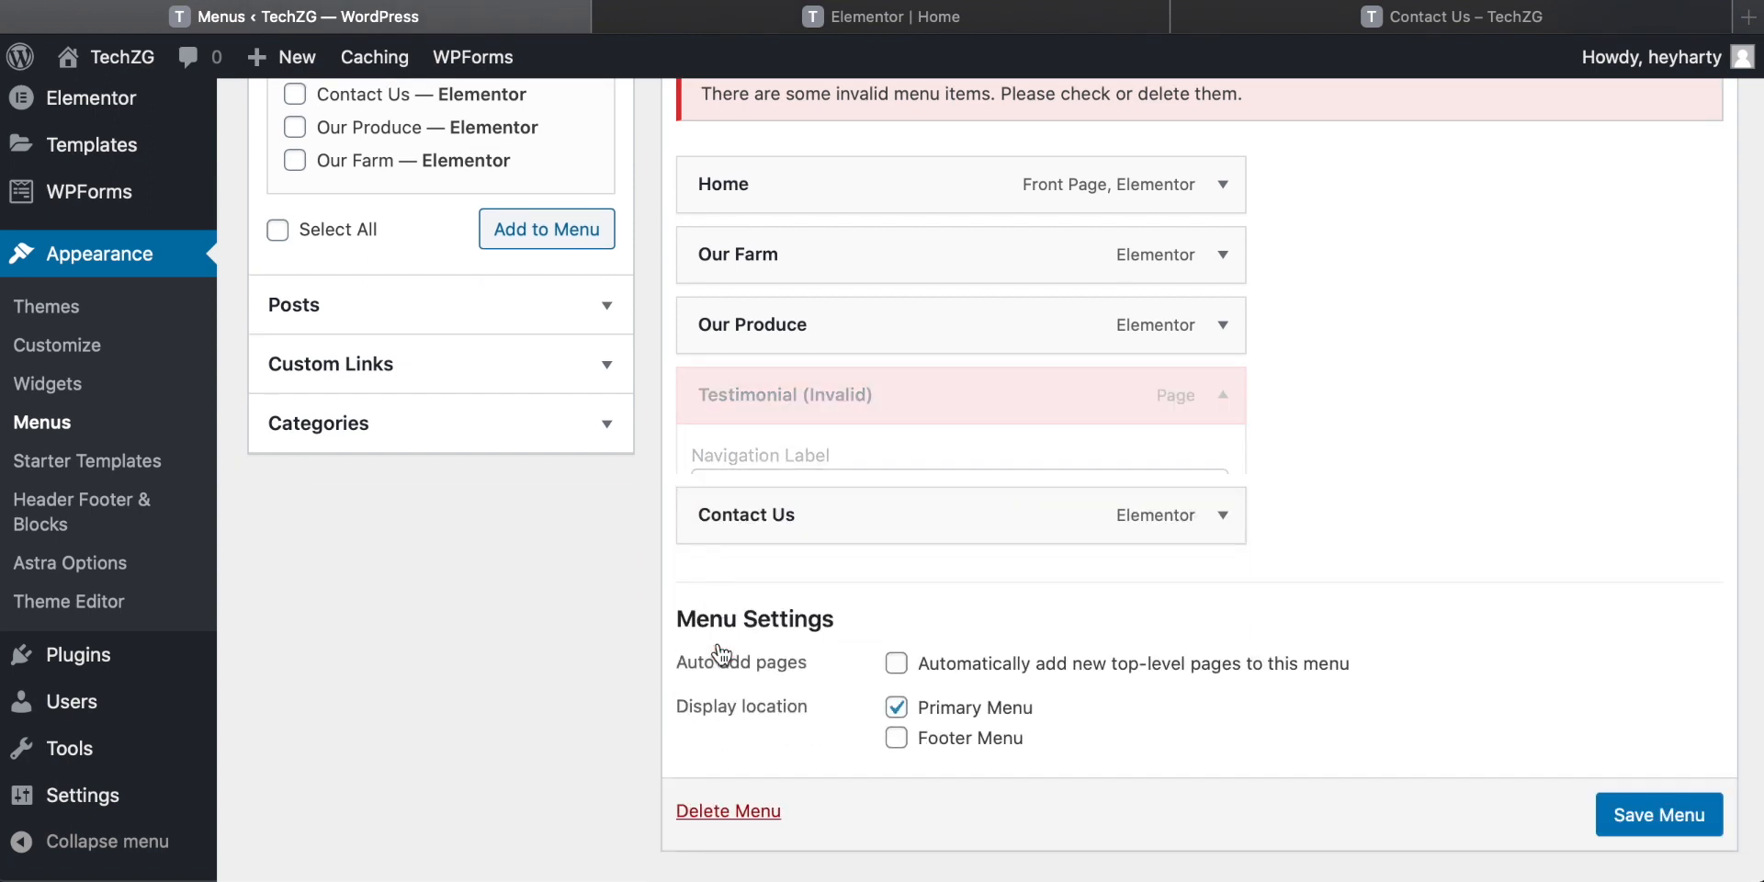
{"action": "scroll", "coordinate": [1568, 519], "scroll_direction": "up", "scroll_amount": 3}
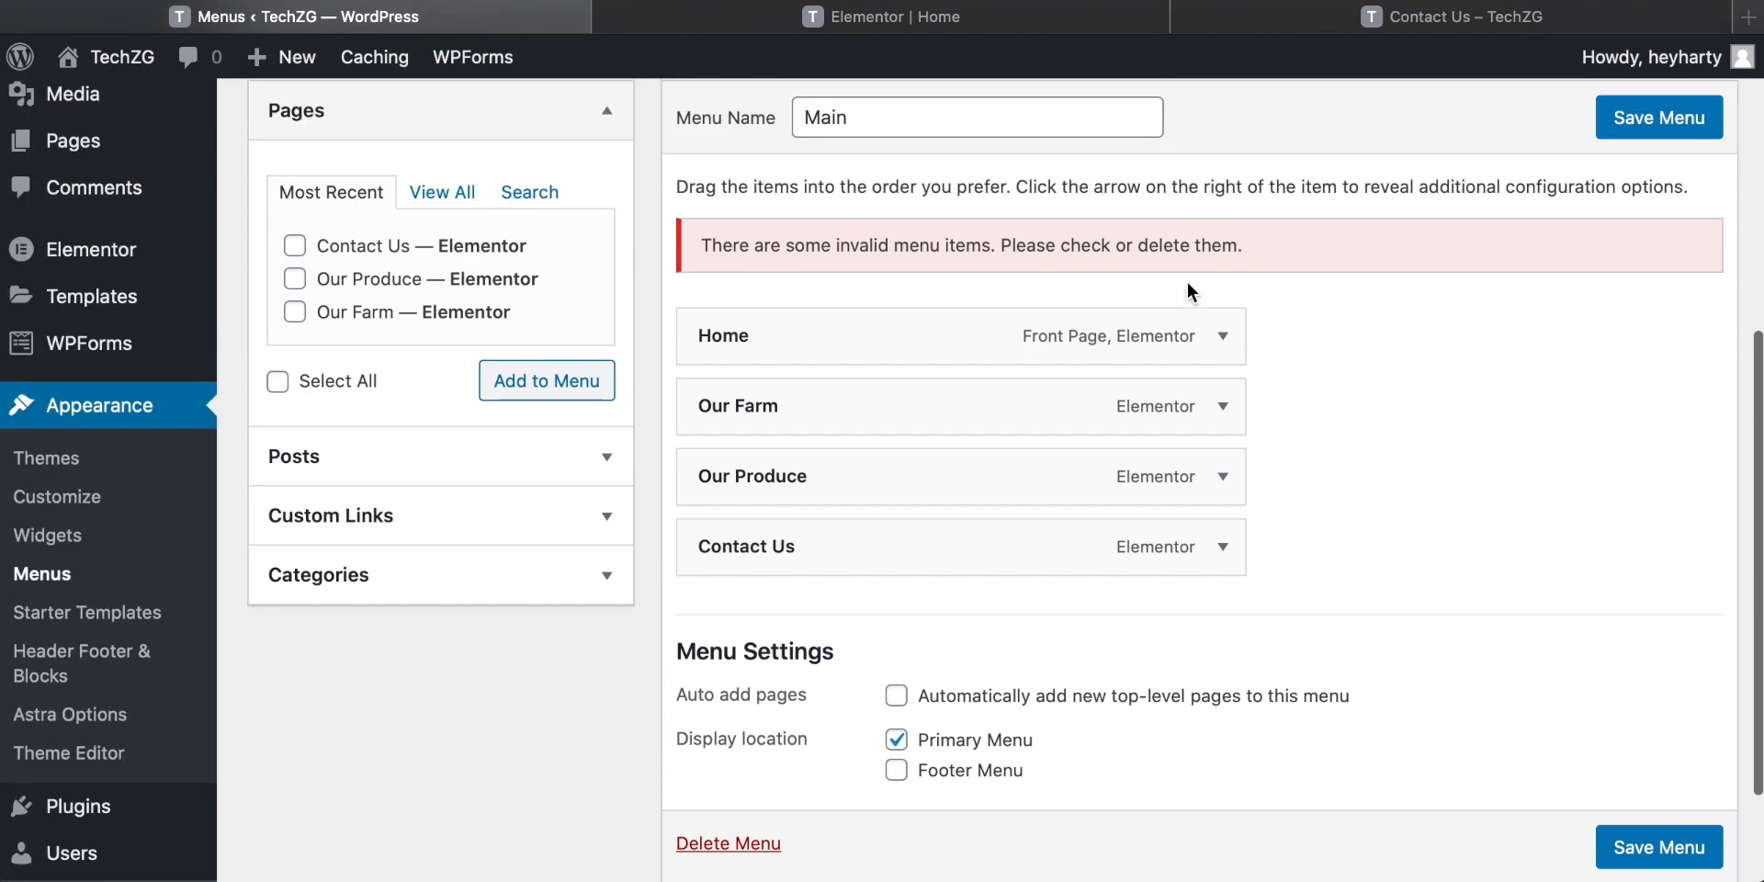
{"action": "left_click", "coordinate": [1290, 18]}
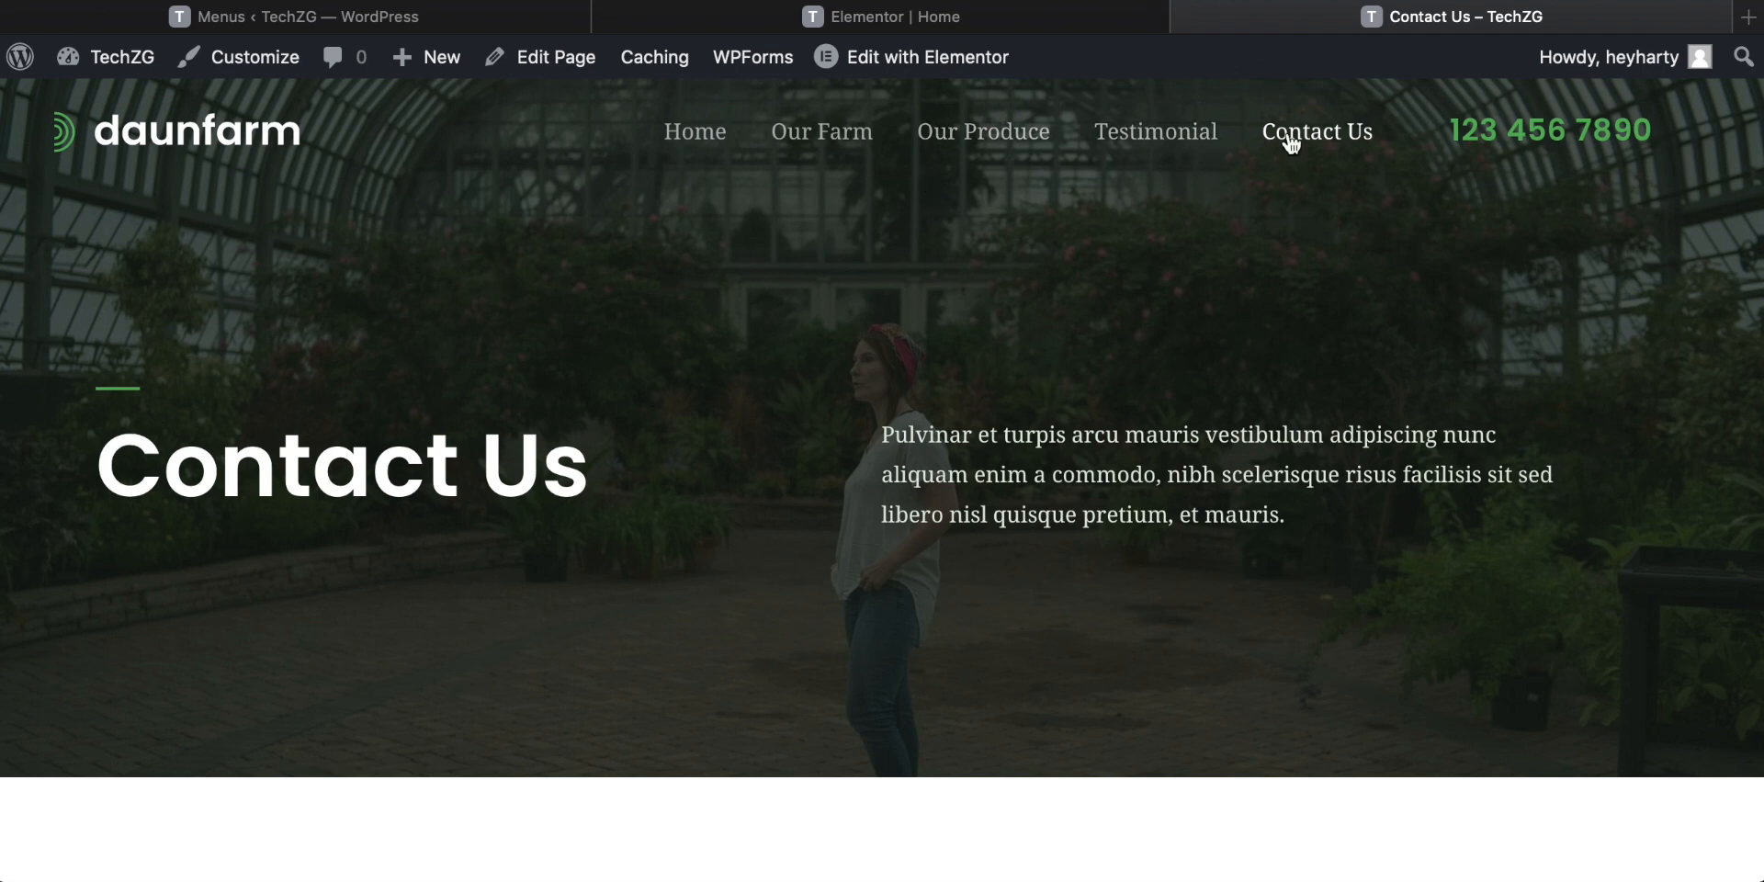
{"action": "key", "text": "super+r"}
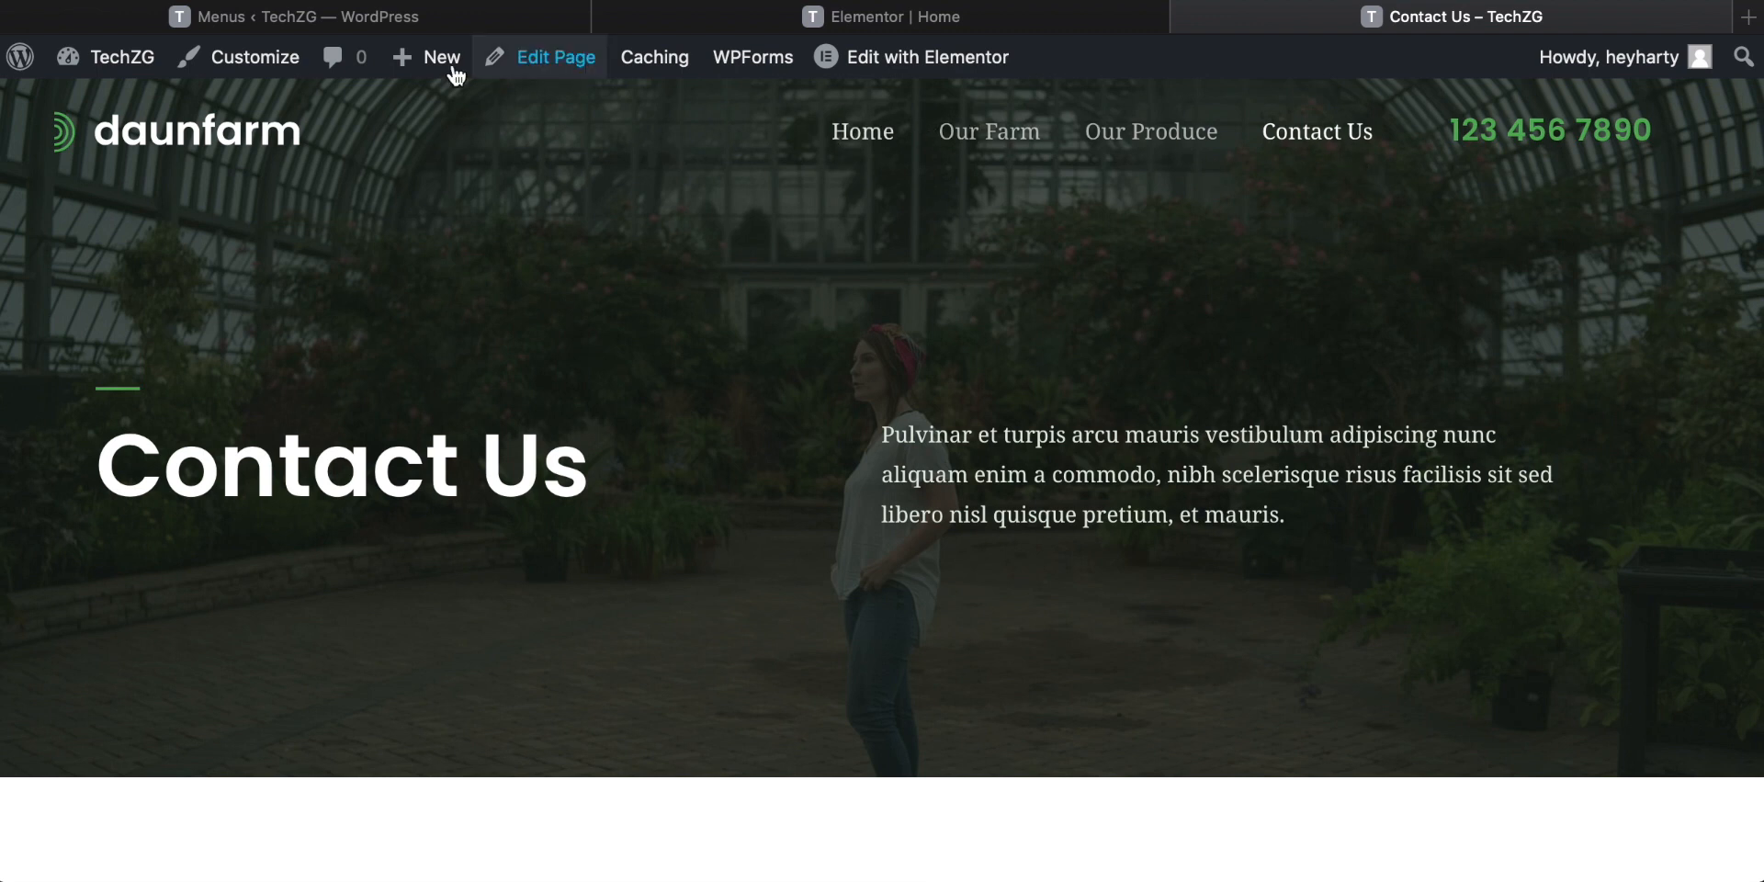
Nest Our Farm as a sub item under Home in the Main menu and compare it with the Contact Us page's navigation.
{"action": "left_click", "coordinate": [313, 20]}
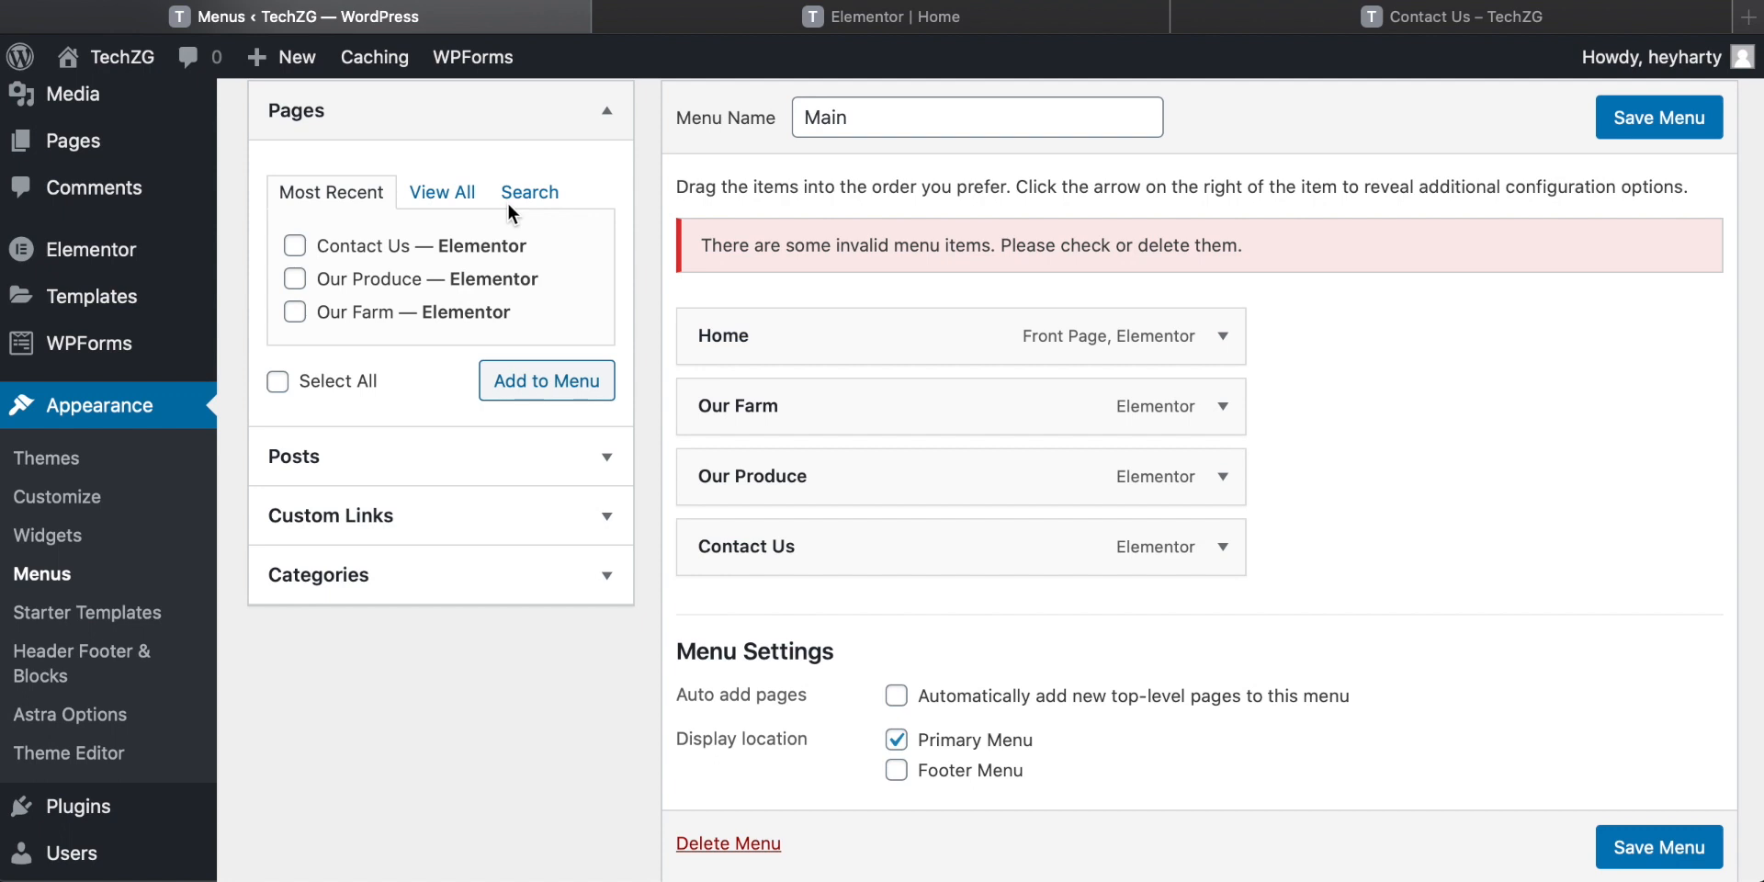
{"action": "scroll", "coordinate": [577, 301], "scroll_direction": "up", "scroll_amount": 2}
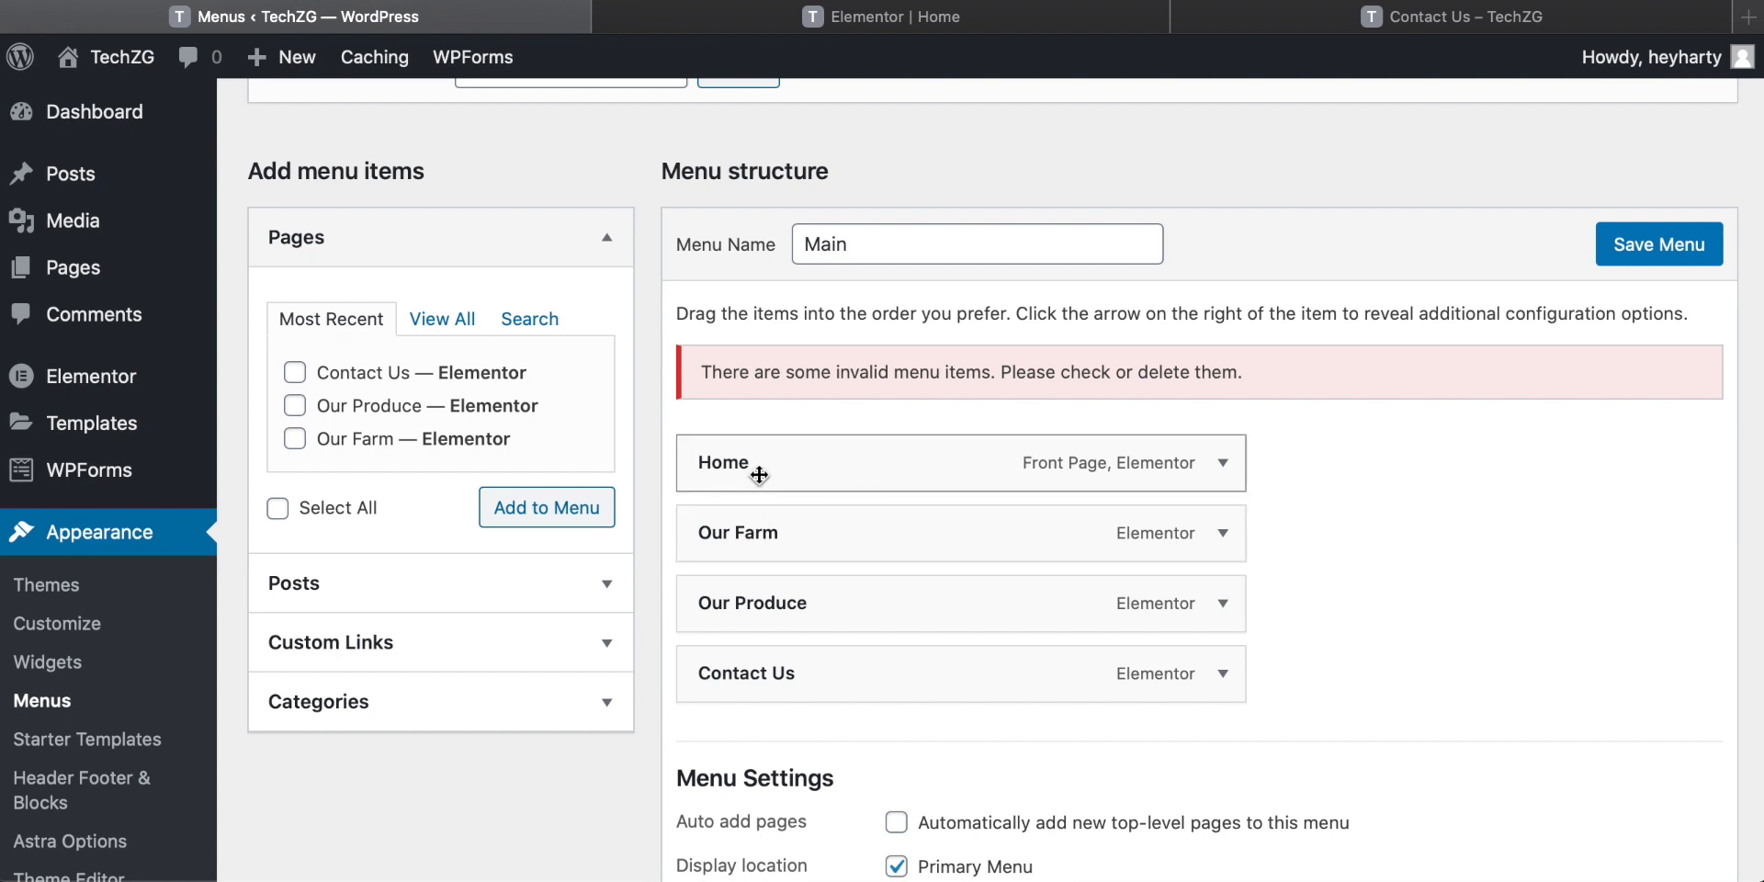
{"action": "left_click_drag", "start_coordinate": [738, 528], "coordinate": [801, 526]}
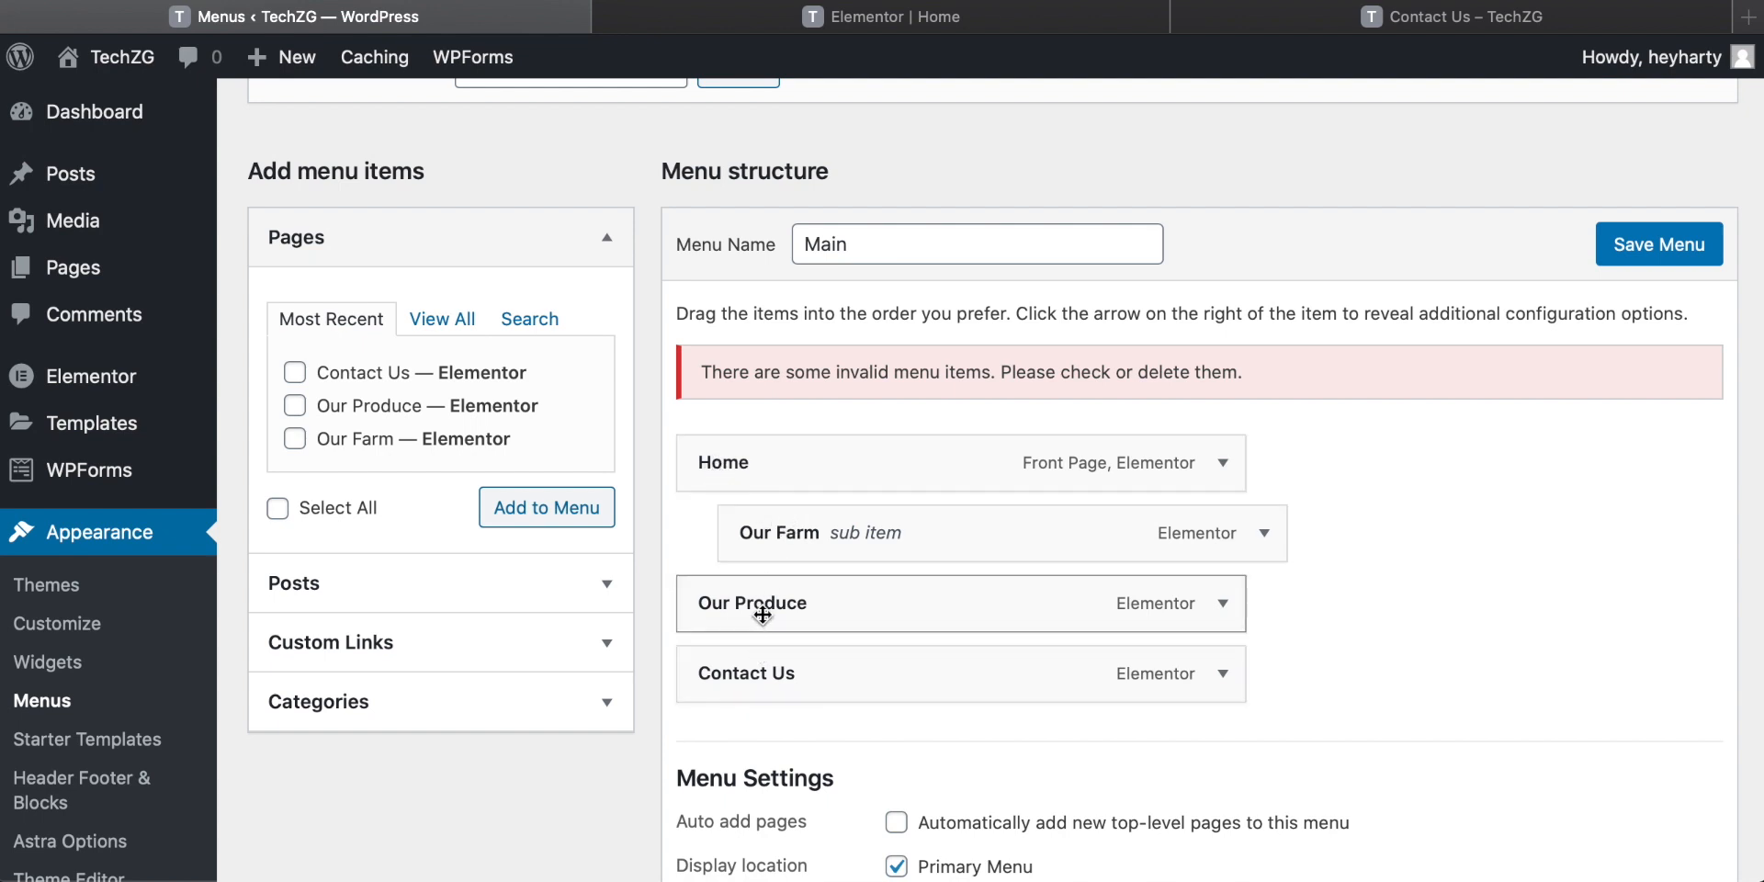
{"action": "left_click", "coordinate": [1411, 21]}
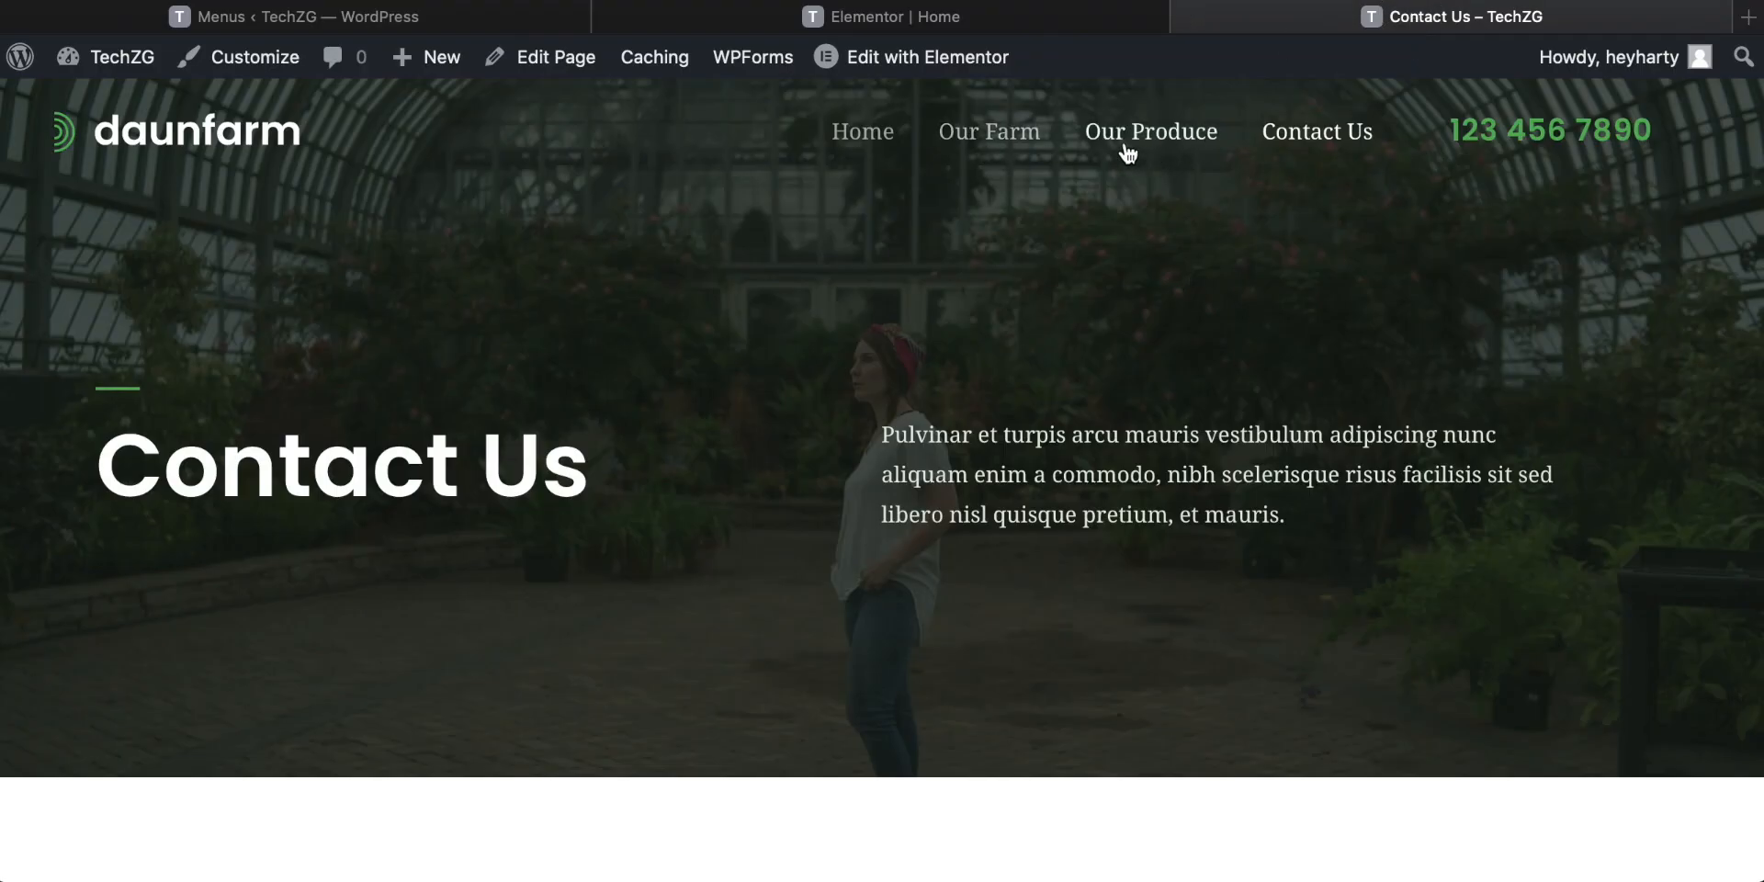
{"action": "left_click", "coordinate": [346, 19]}
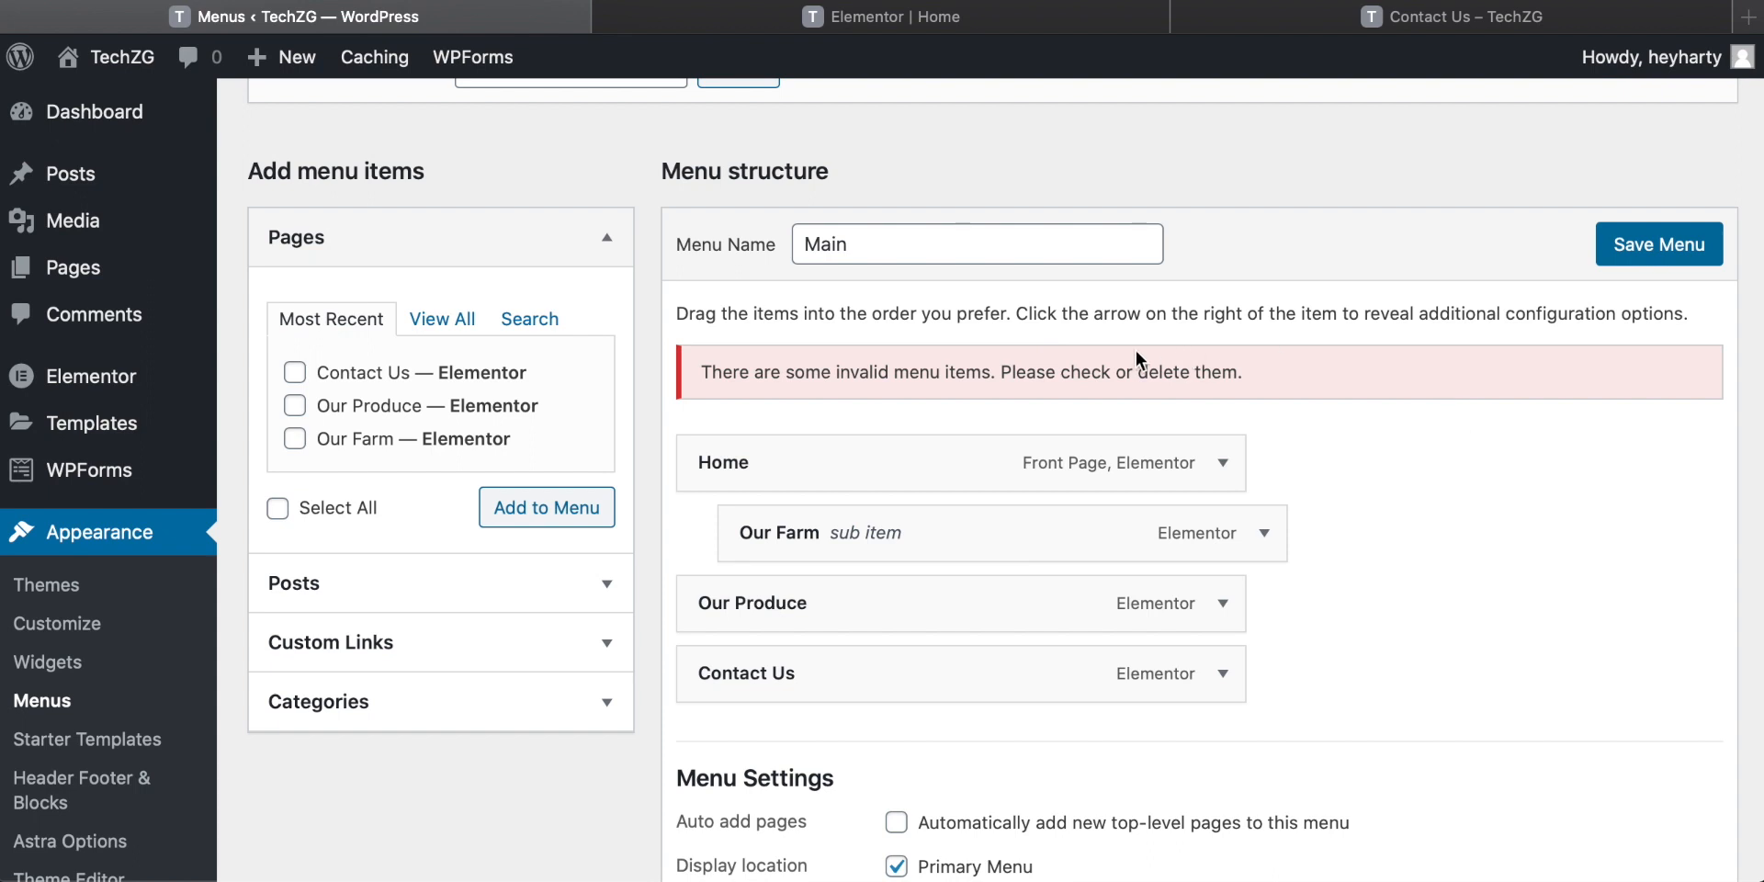
Reload the Contact Us page, reveal the submenu under Home in its header and go to the home page.
{"action": "left_click", "coordinate": [1441, 28]}
{"action": "key", "text": "super+r"}
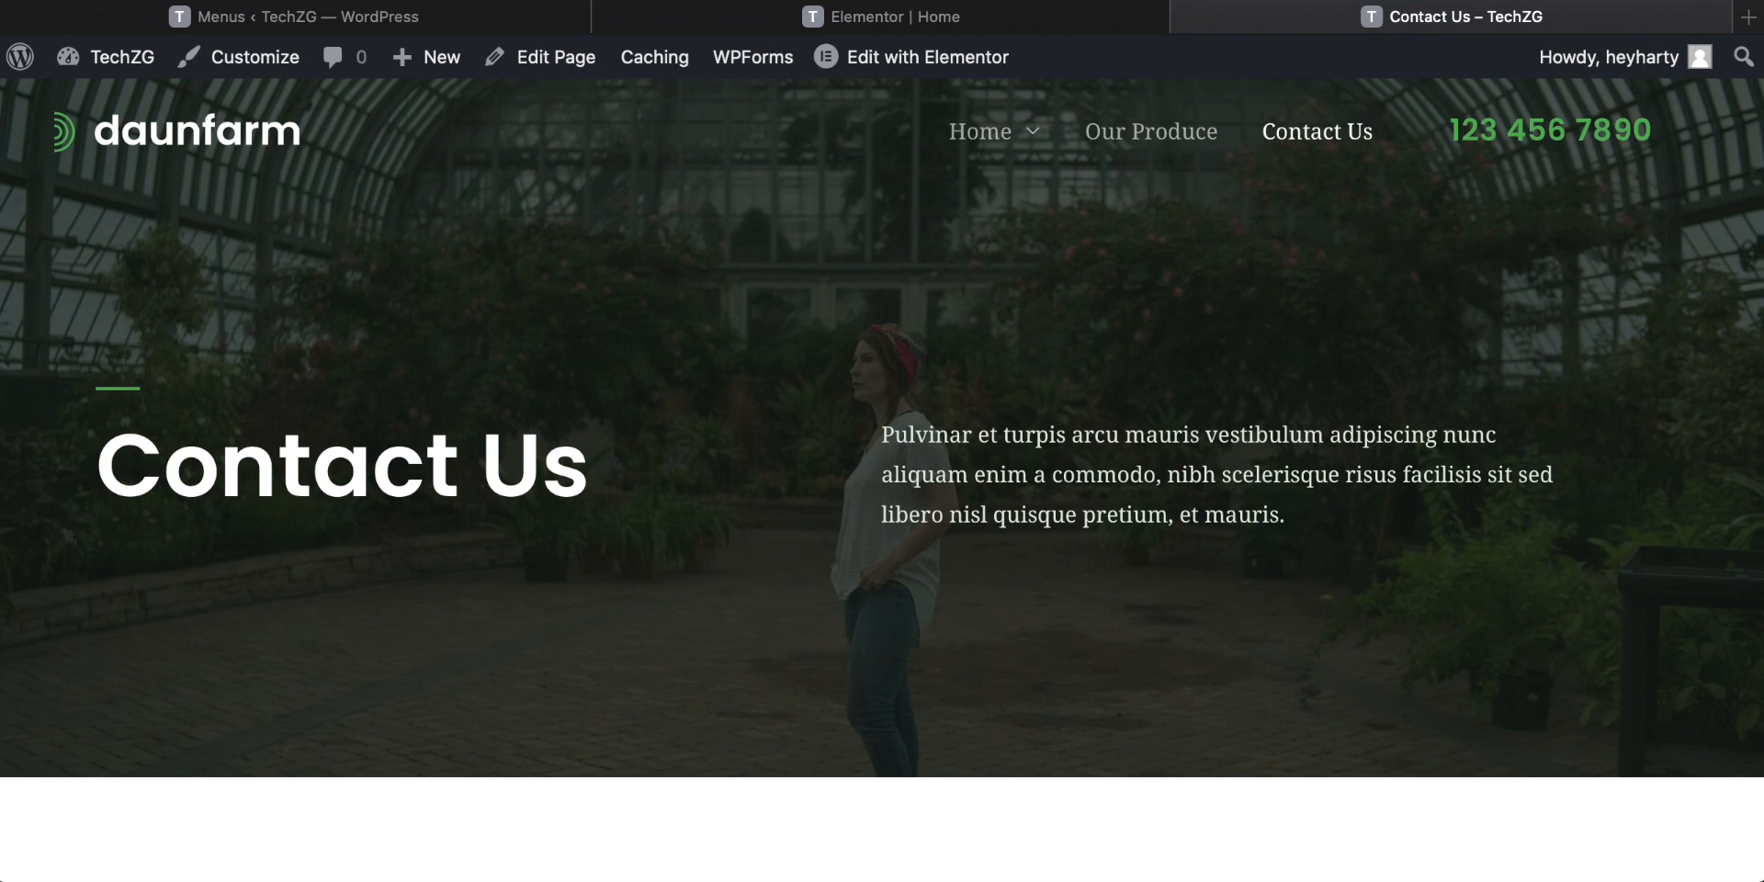
{"action": "mouse_move", "coordinate": [1016, 130]}
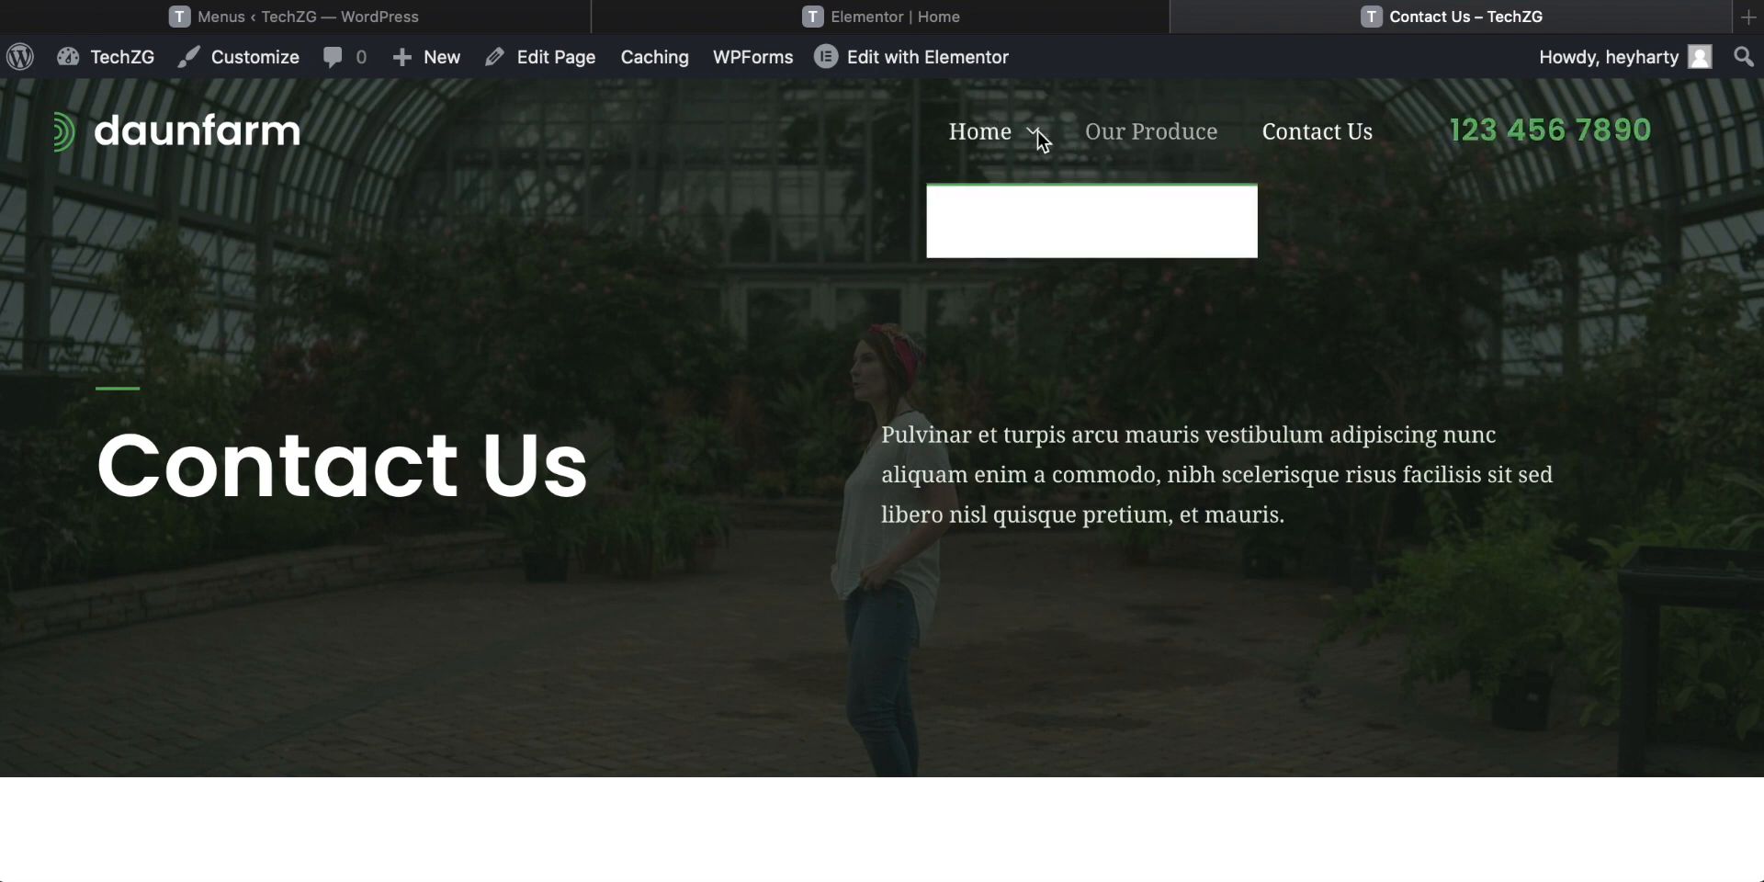
{"action": "left_click", "coordinate": [1036, 232]}
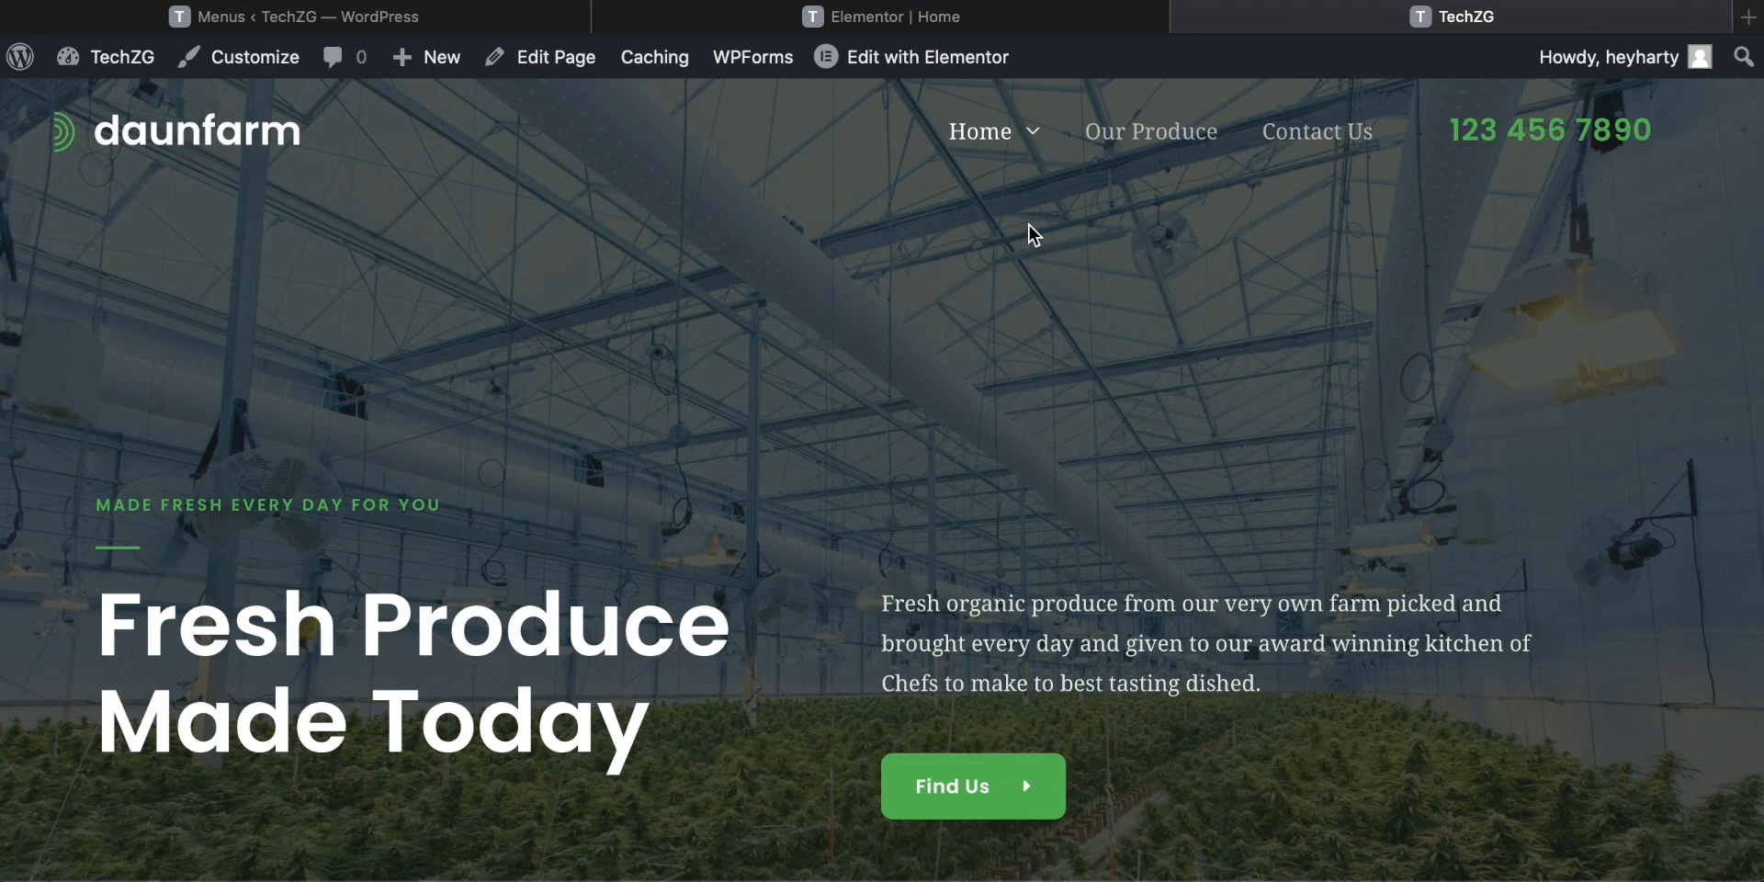
Move Our Farm out from under Home to the top level of the Main menu and save the menu.
{"action": "left_click", "coordinate": [423, 16]}
{"action": "scroll", "coordinate": [907, 763], "scroll_direction": "down", "scroll_amount": 5}
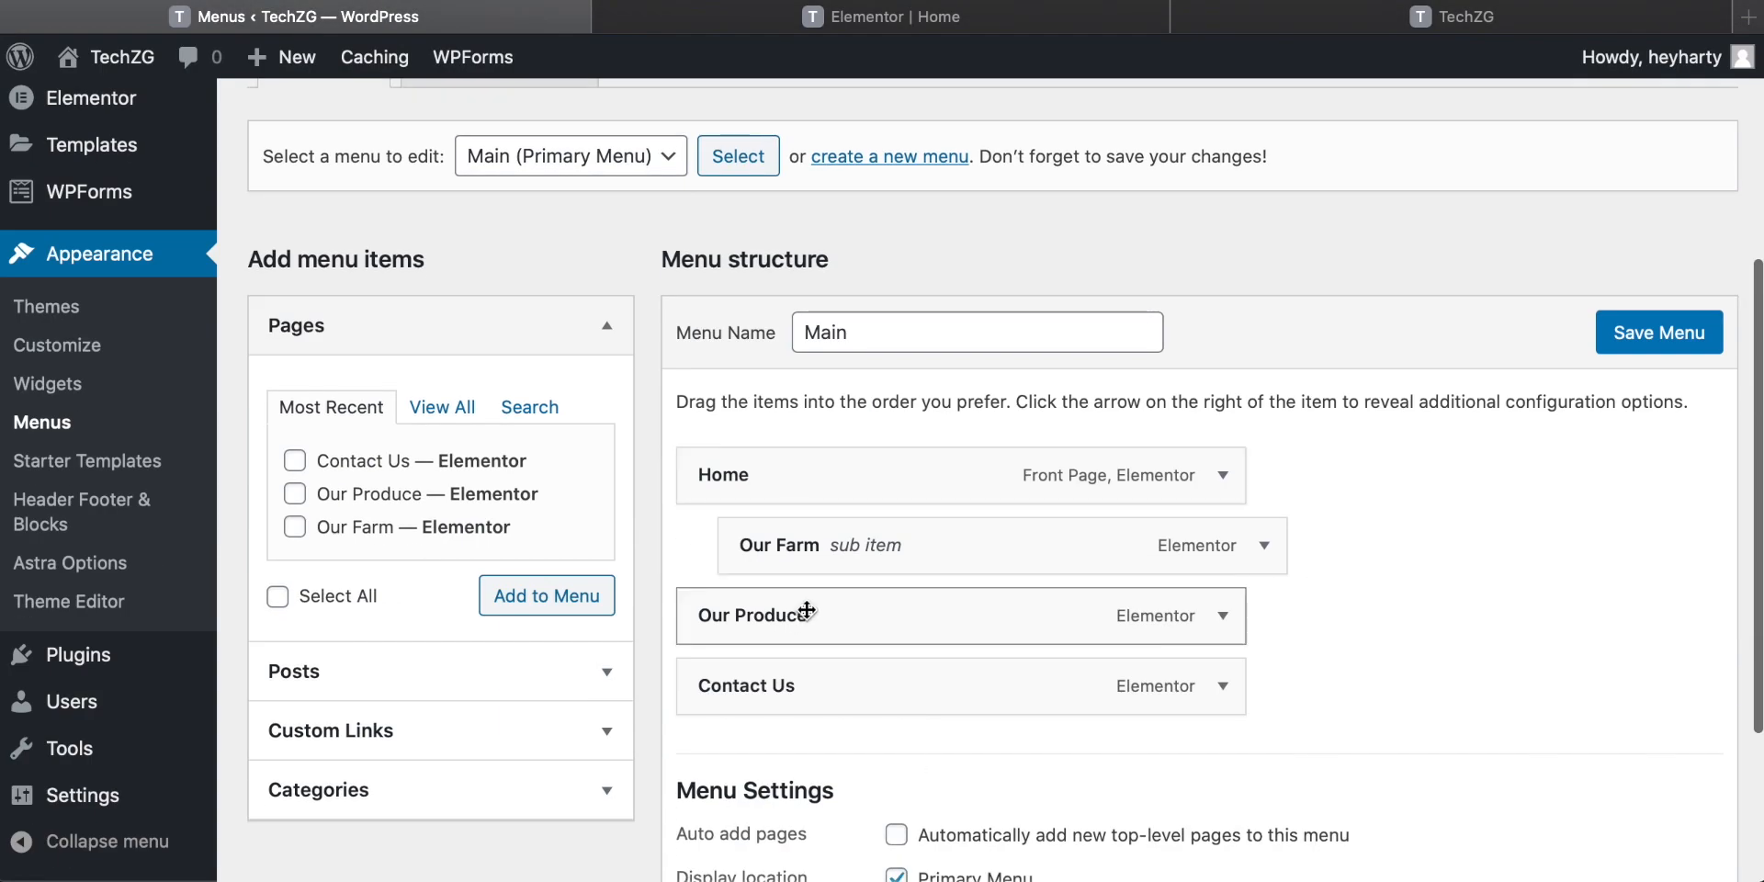
{"action": "left_click_drag", "start_coordinate": [850, 551], "coordinate": [815, 554]}
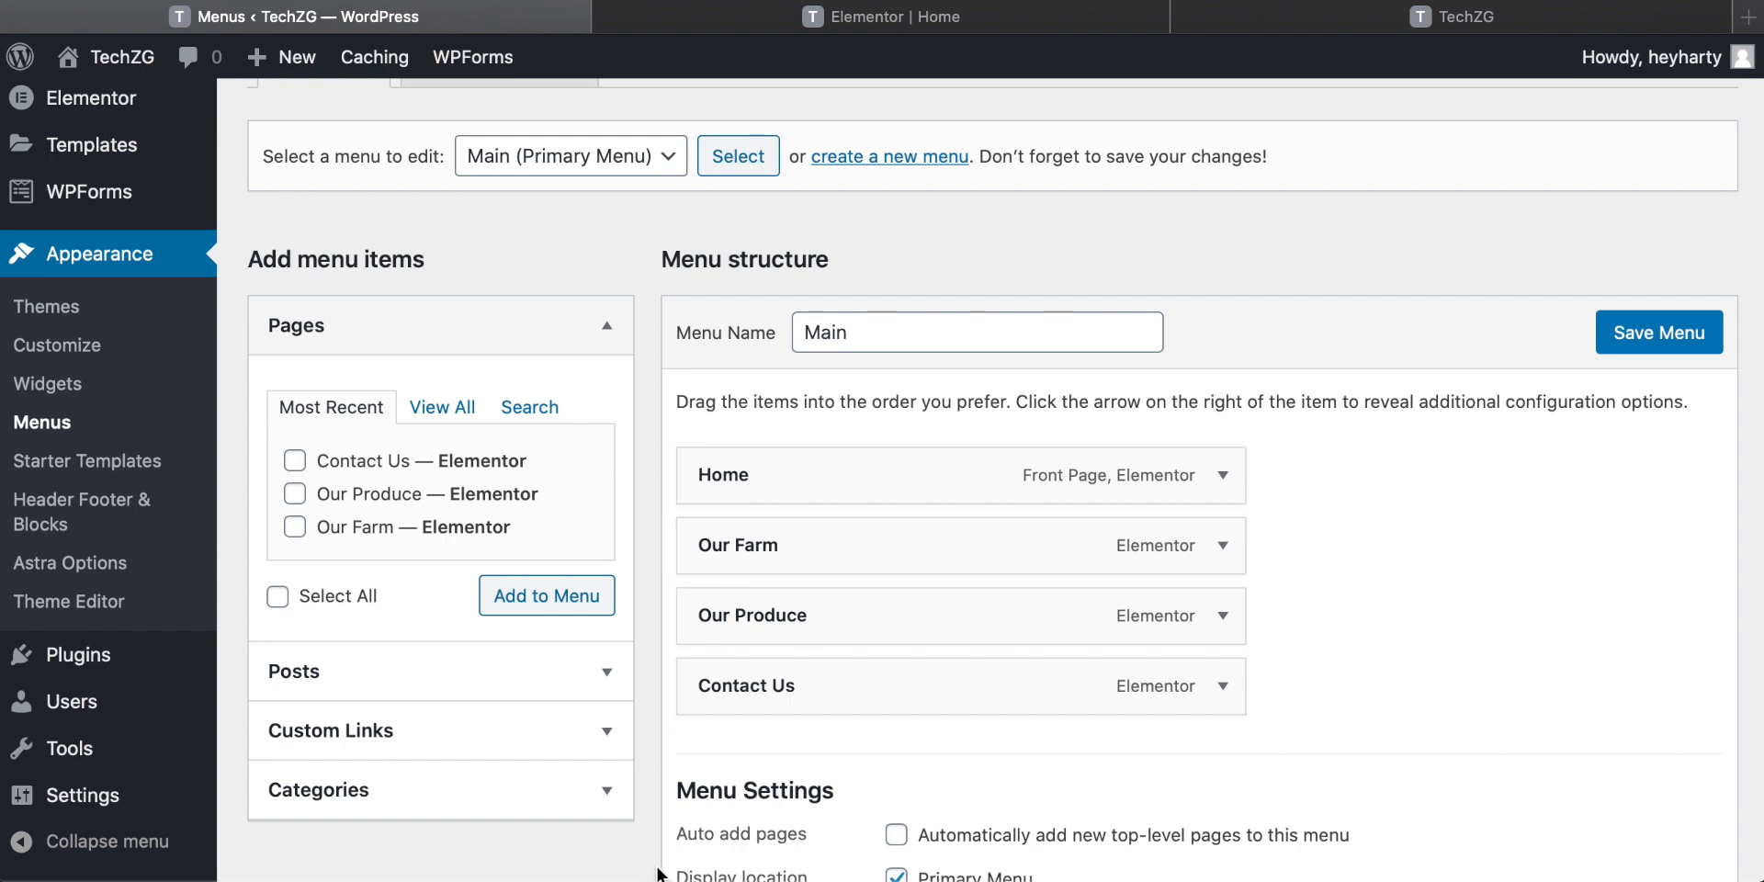
{"action": "left_click", "coordinate": [1658, 336]}
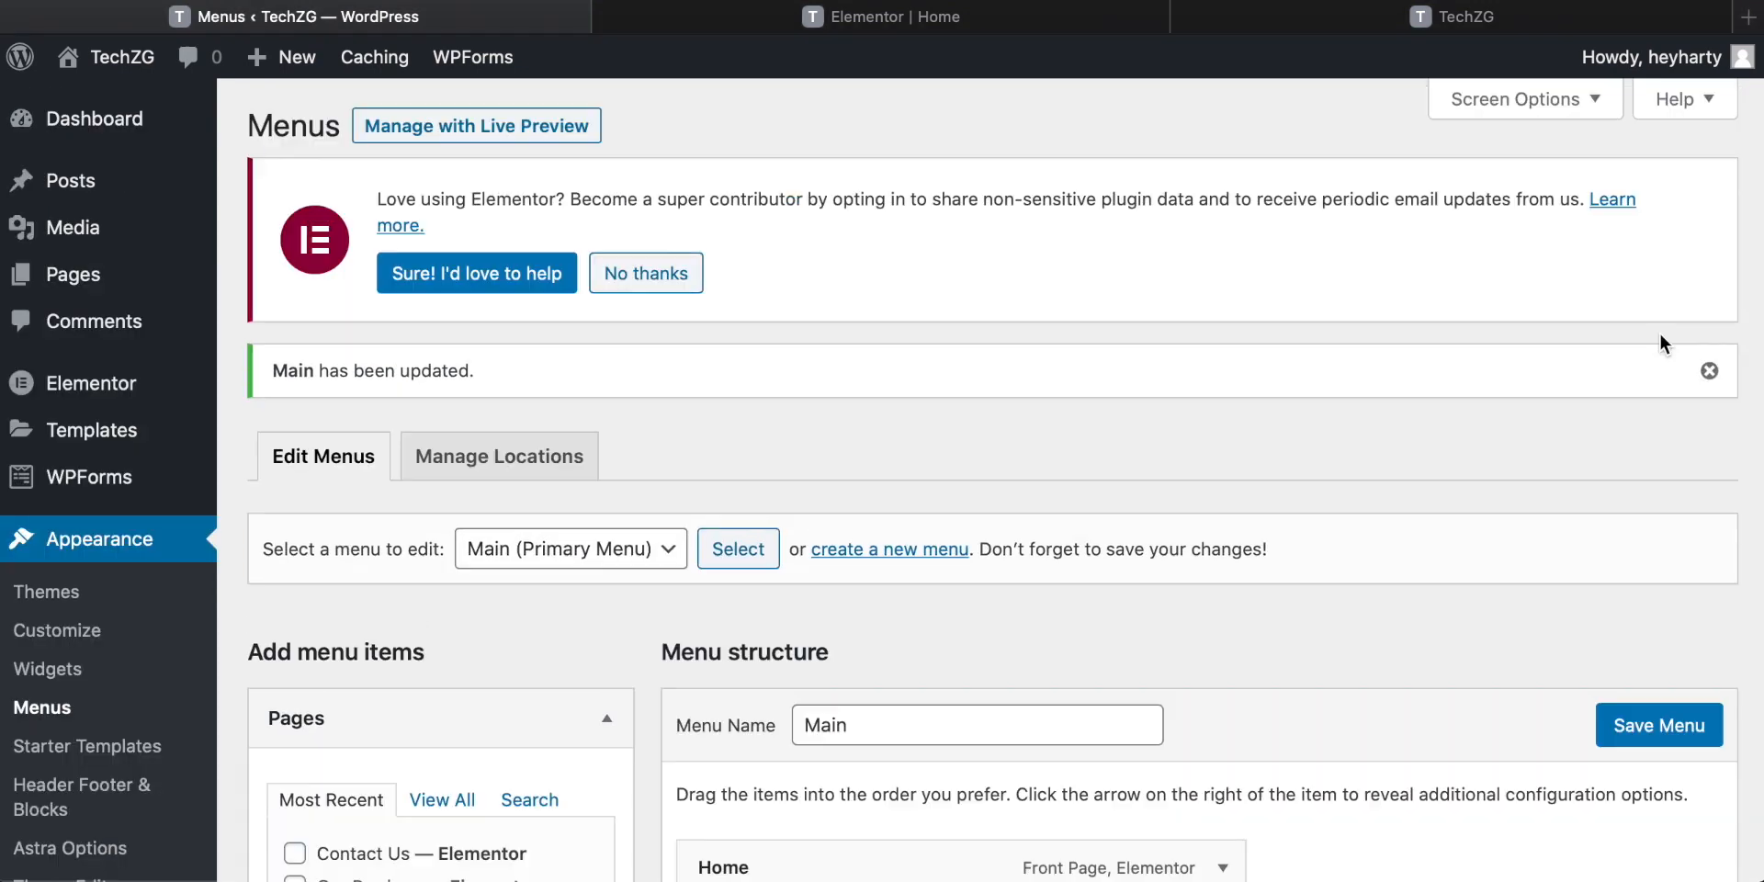
Reload the live home page and review its header navigation and the sections below.
{"action": "left_click", "coordinate": [1440, 23]}
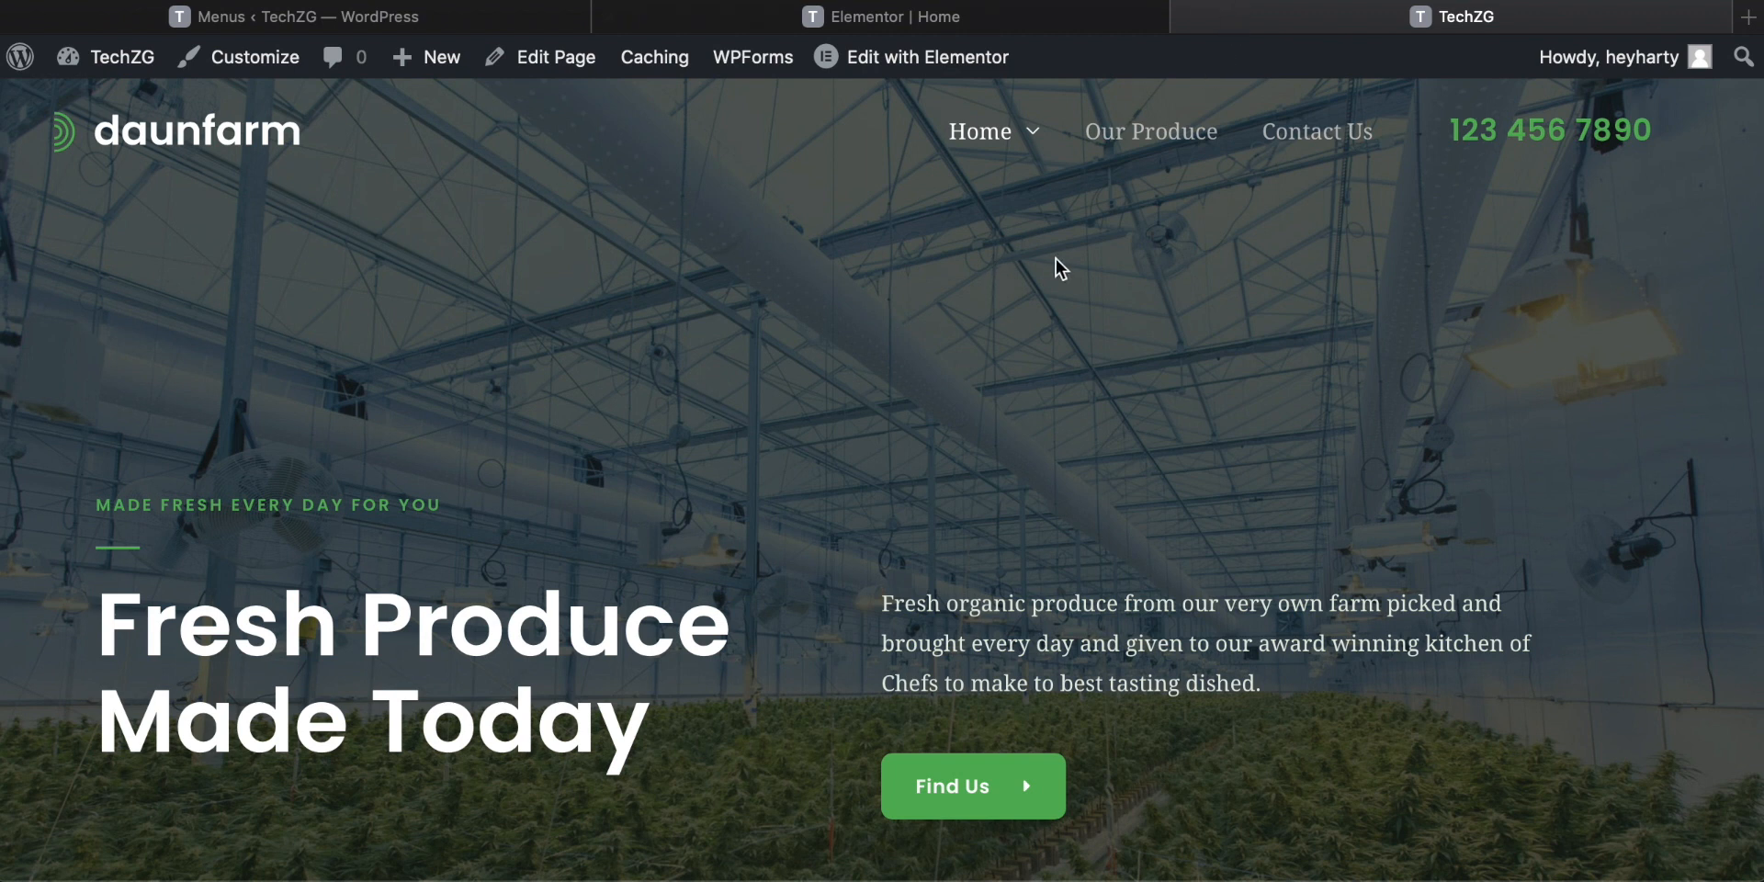
{"action": "key", "text": "super+r"}
{"action": "scroll", "coordinate": [1061, 267], "scroll_direction": "down", "scroll_amount": 5}
{"action": "scroll", "coordinate": [1061, 267], "scroll_direction": "up", "scroll_amount": 5}
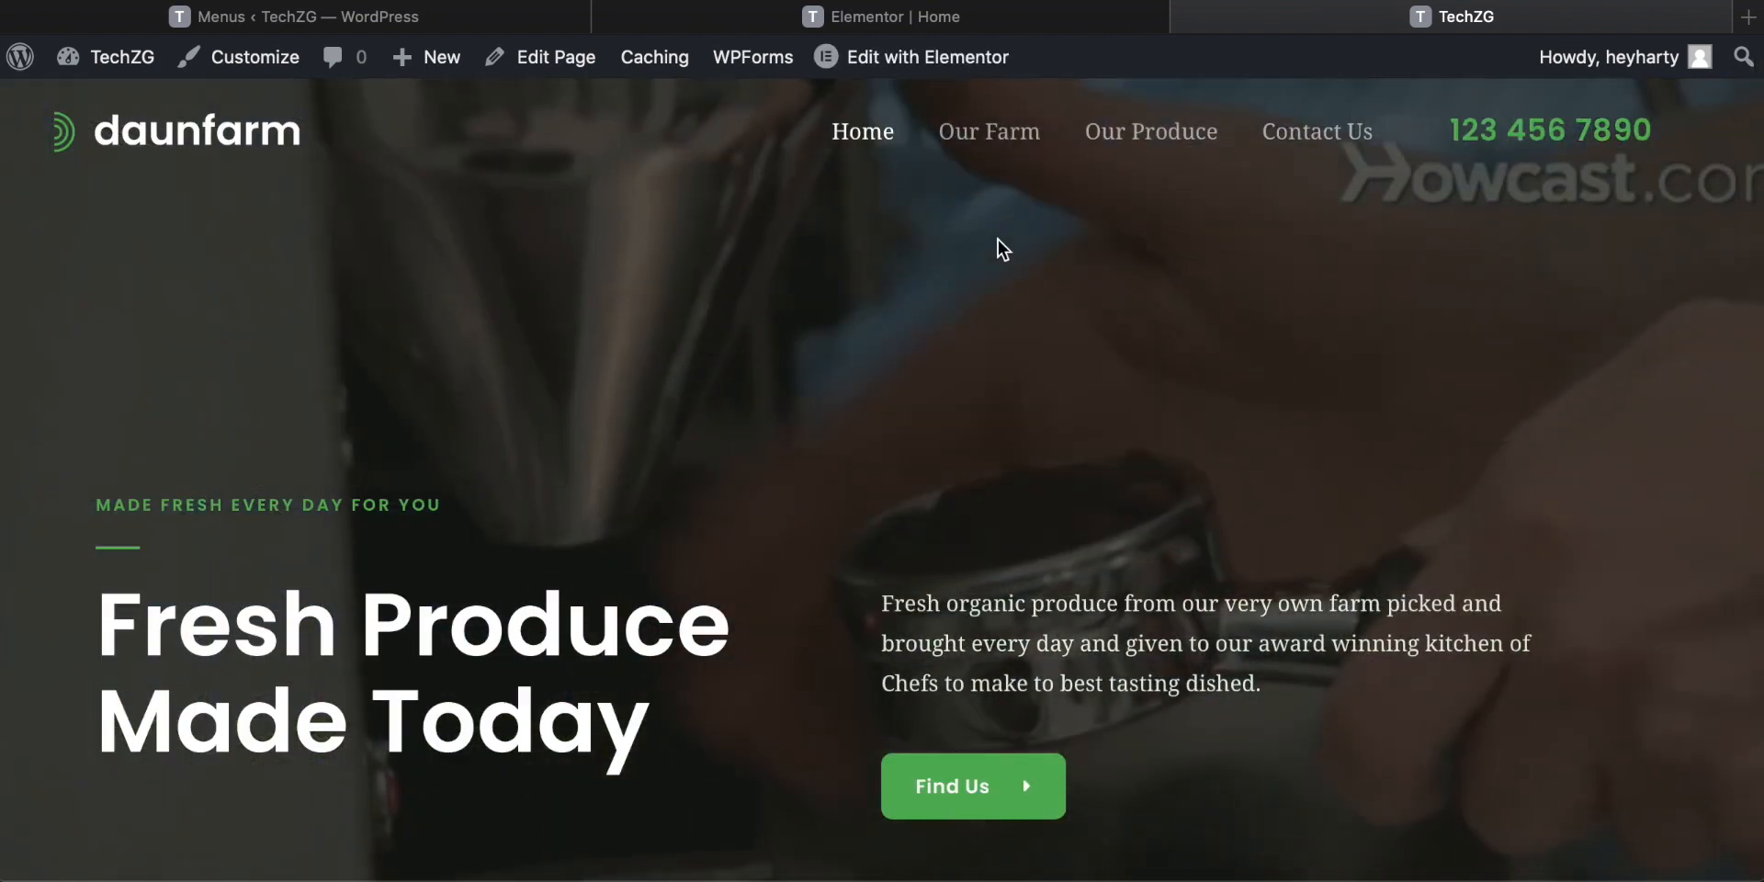
{"action": "scroll", "coordinate": [839, 326], "scroll_direction": "down", "scroll_amount": 10}
{"action": "scroll", "coordinate": [839, 322], "scroll_direction": "down", "scroll_amount": 2}
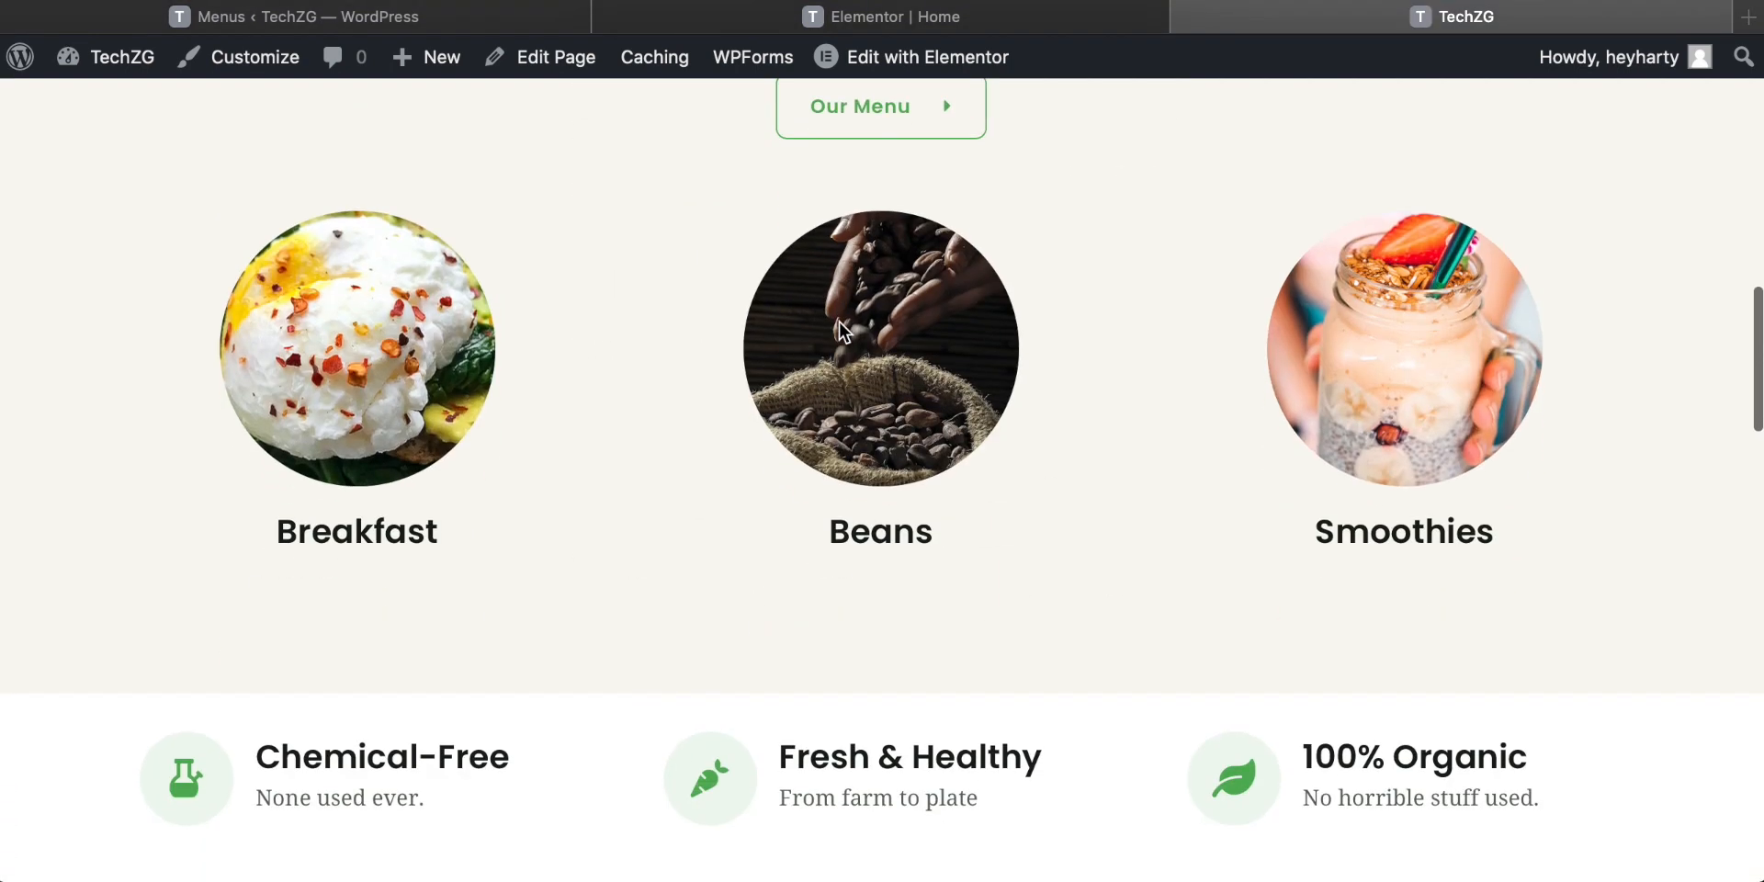
{"action": "scroll", "coordinate": [840, 322], "scroll_direction": "up", "scroll_amount": 12}
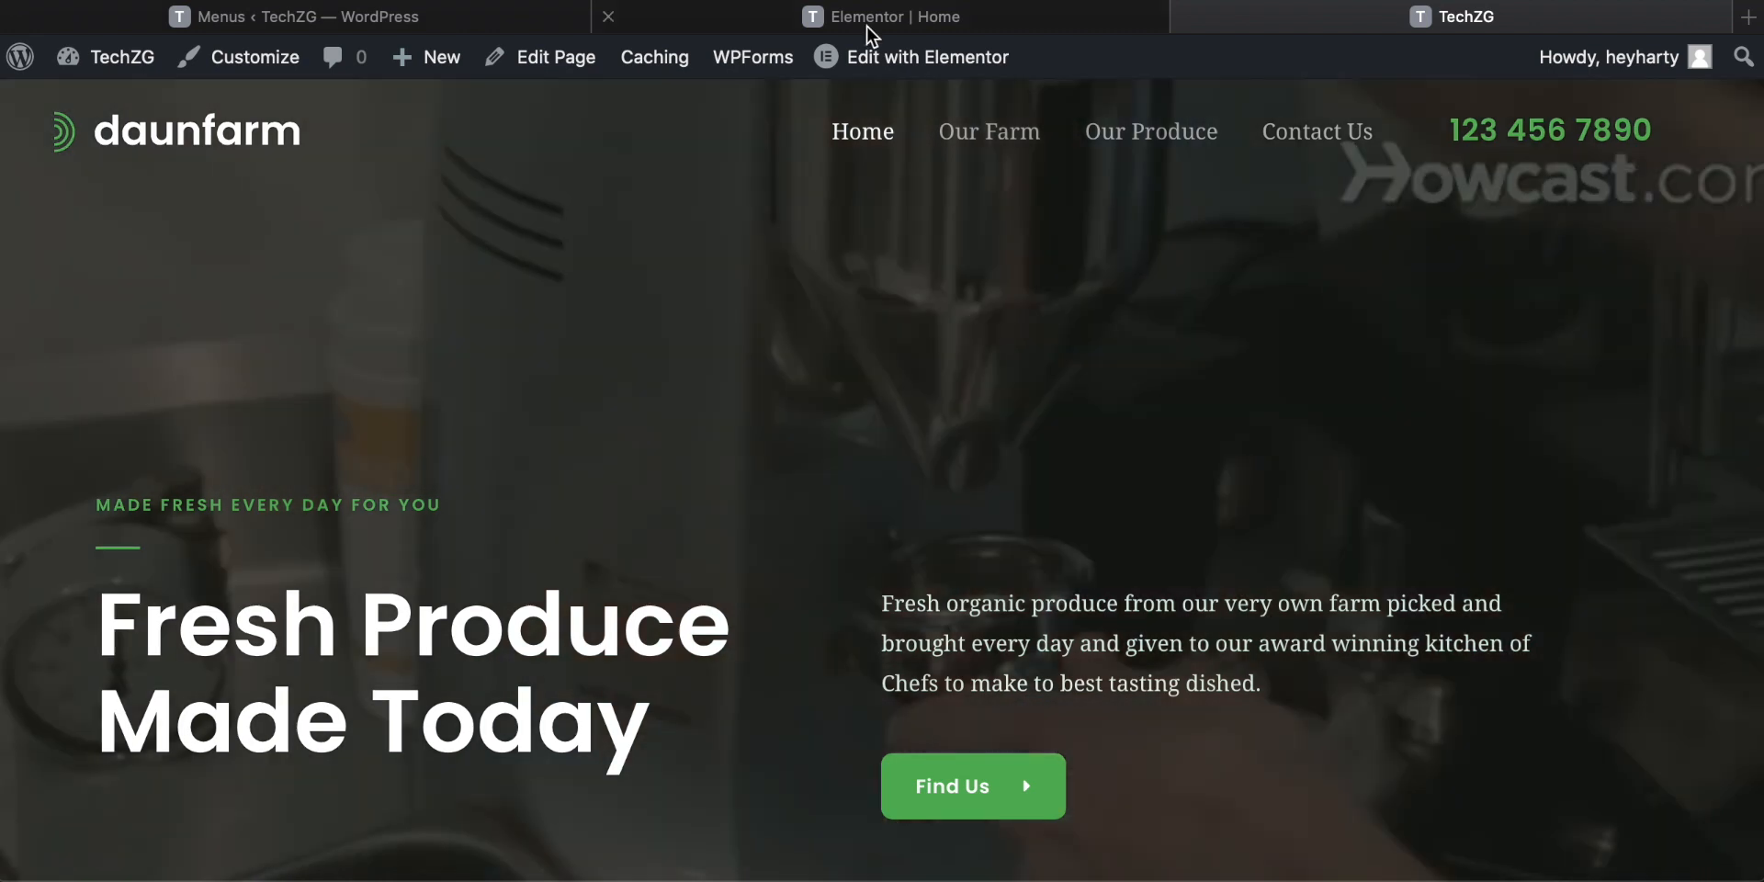
View the home page in the Elementor editor with its widget panel hidden and close that editor tab.
{"action": "left_click", "coordinate": [868, 18]}
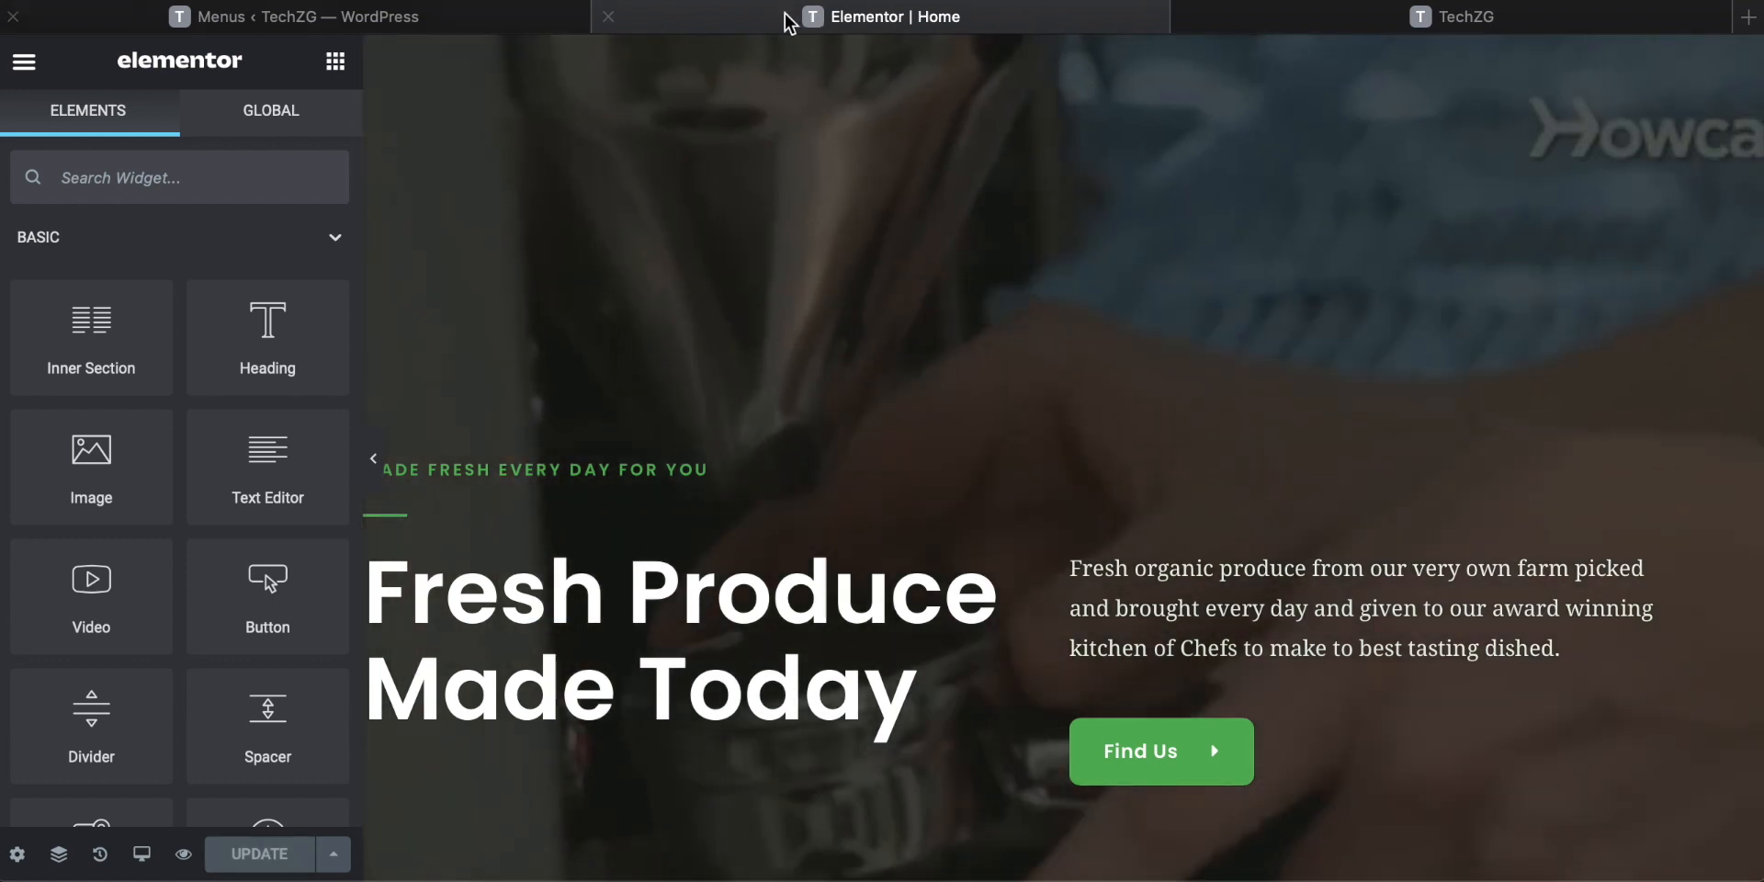
{"action": "left_click", "coordinate": [374, 464]}
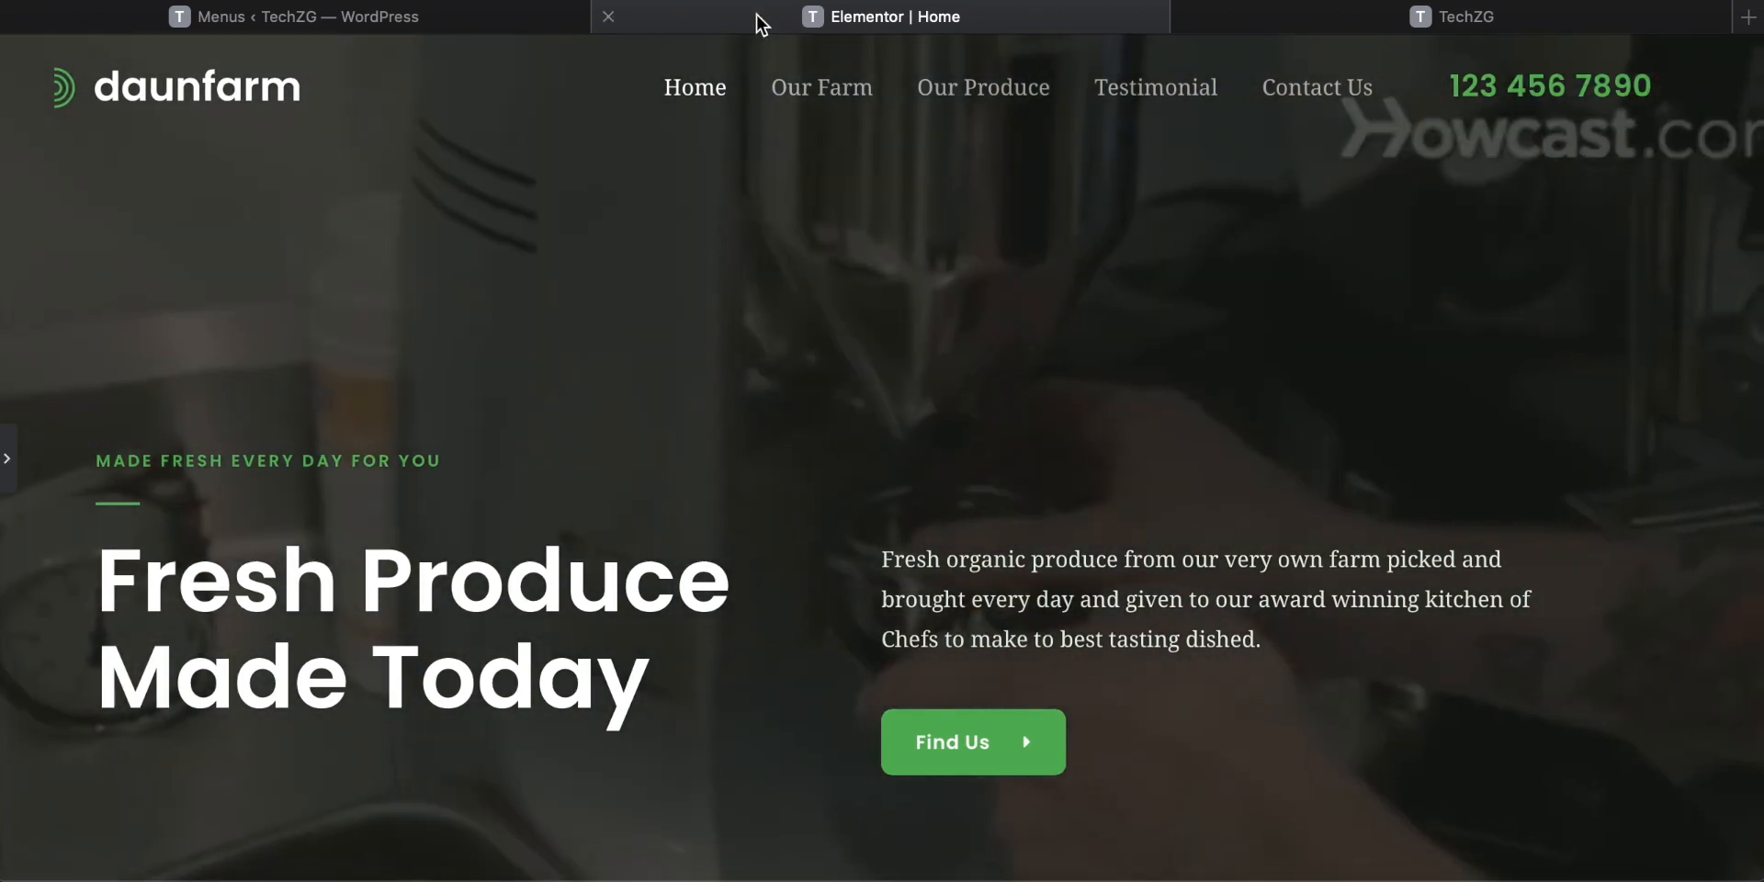
{"action": "left_click", "coordinate": [609, 17]}
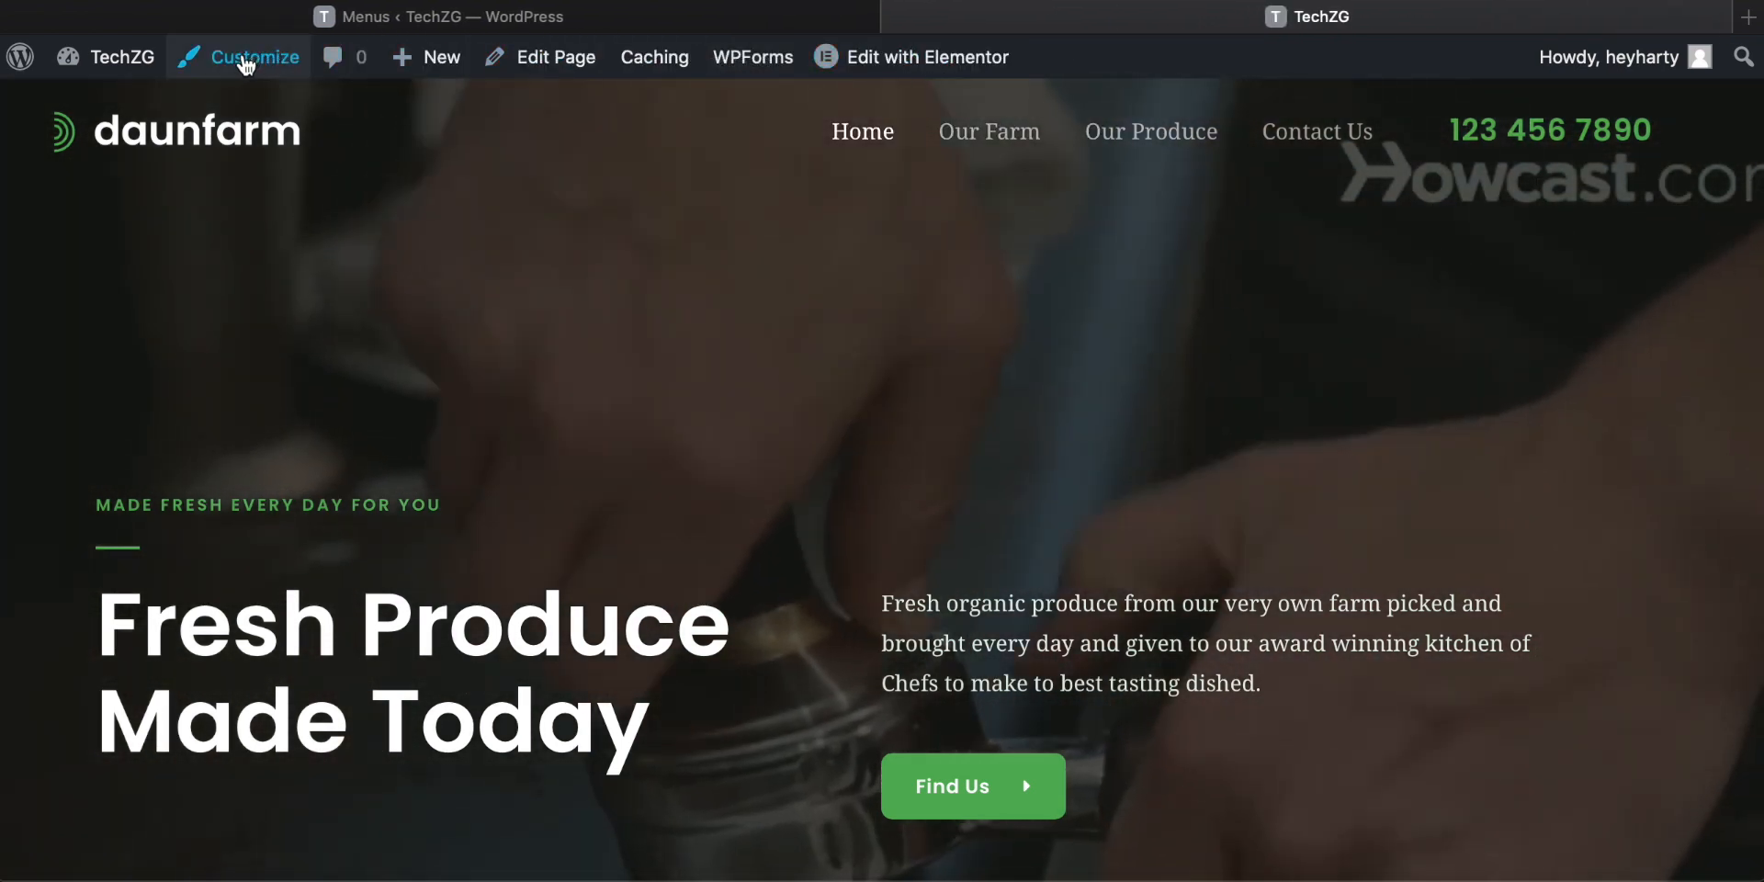
Open the theme Customizer from the live home page and go to the header's Site Identity settings.
{"action": "left_click", "coordinate": [244, 61]}
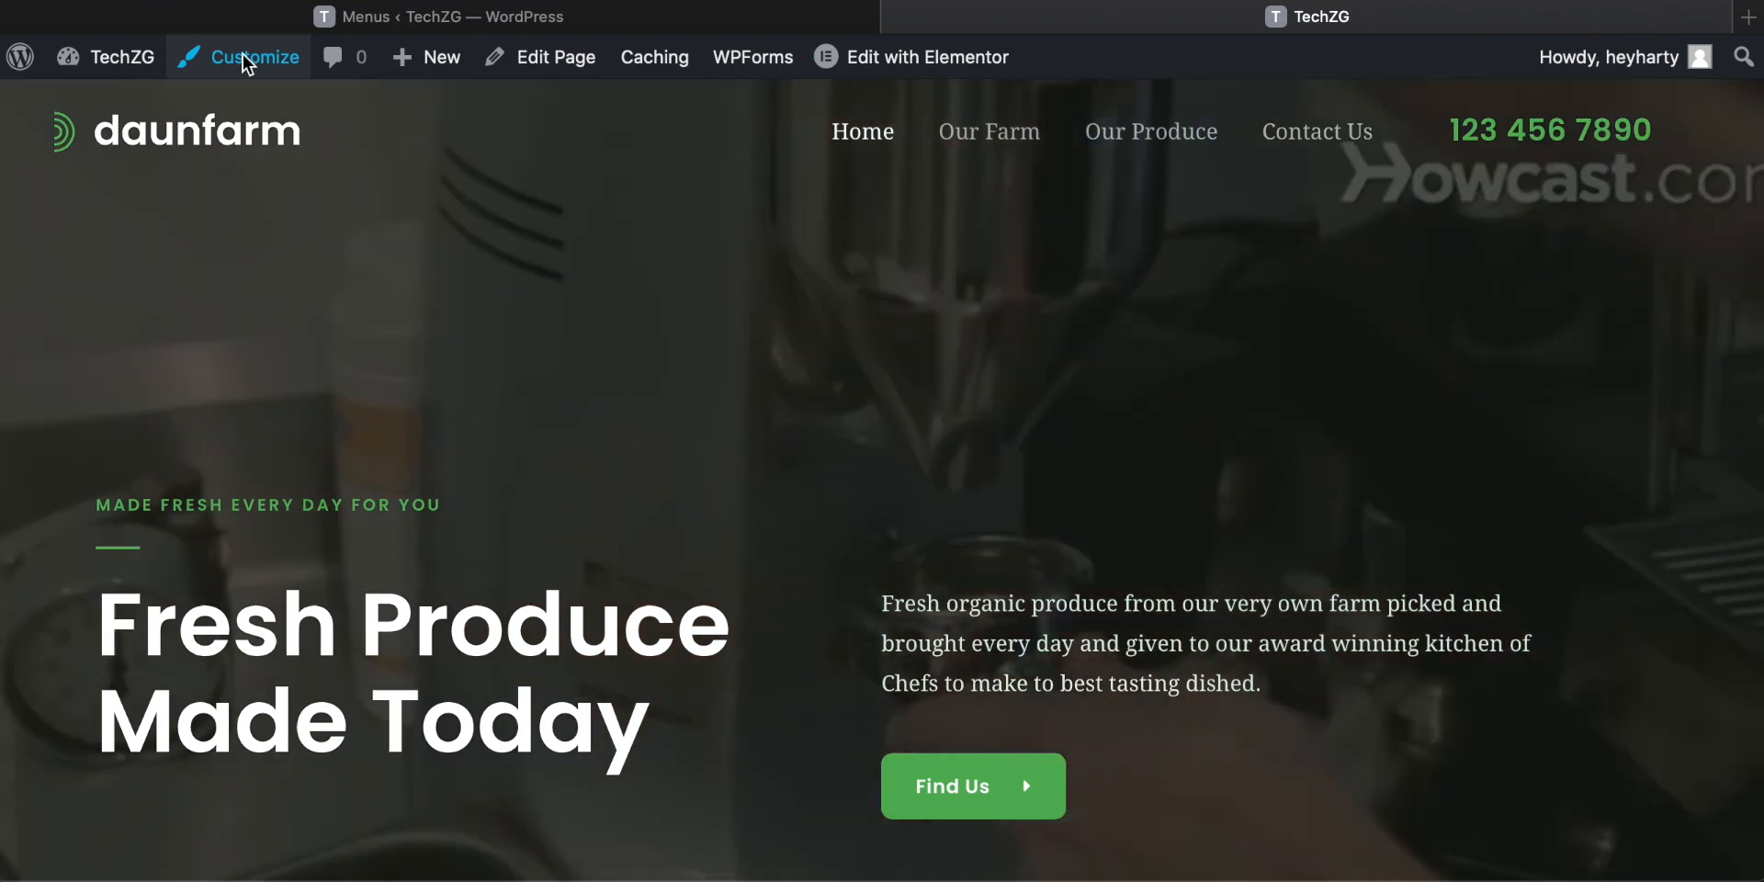
{"action": "left_click", "coordinate": [242, 53]}
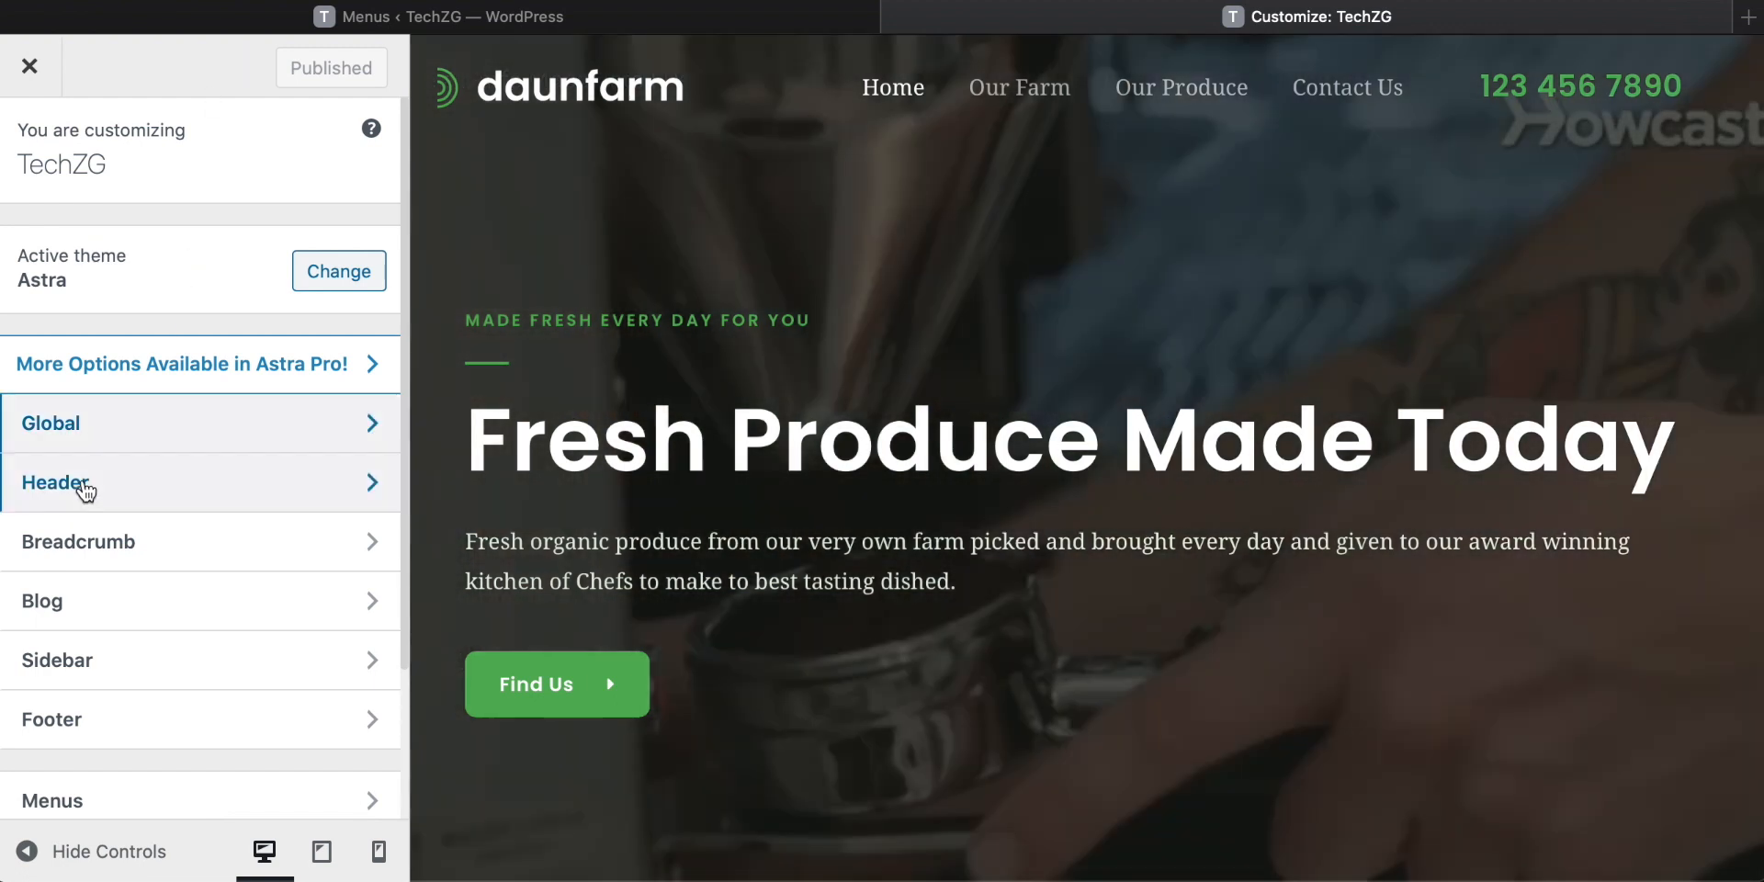
{"action": "left_click", "coordinate": [79, 481]}
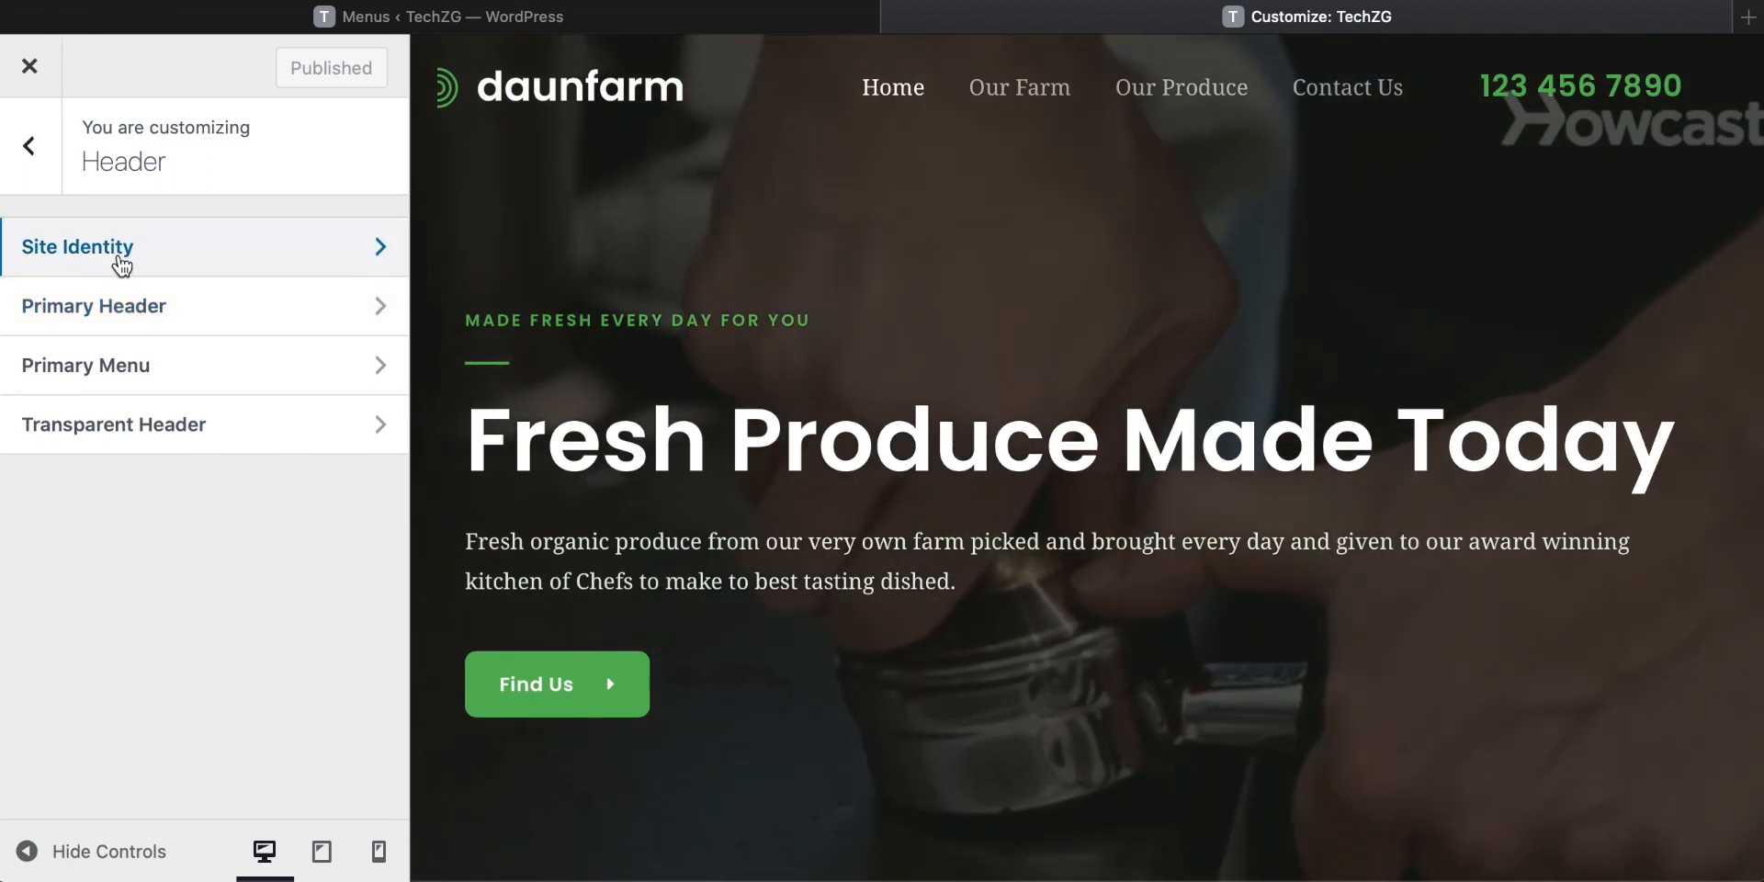
{"action": "left_click", "coordinate": [122, 266]}
Upload planet high.png from the cafe folder and set it as the site logo with the suggested crop.
{"action": "scroll", "coordinate": [110, 414], "scroll_direction": "down", "scroll_amount": 2}
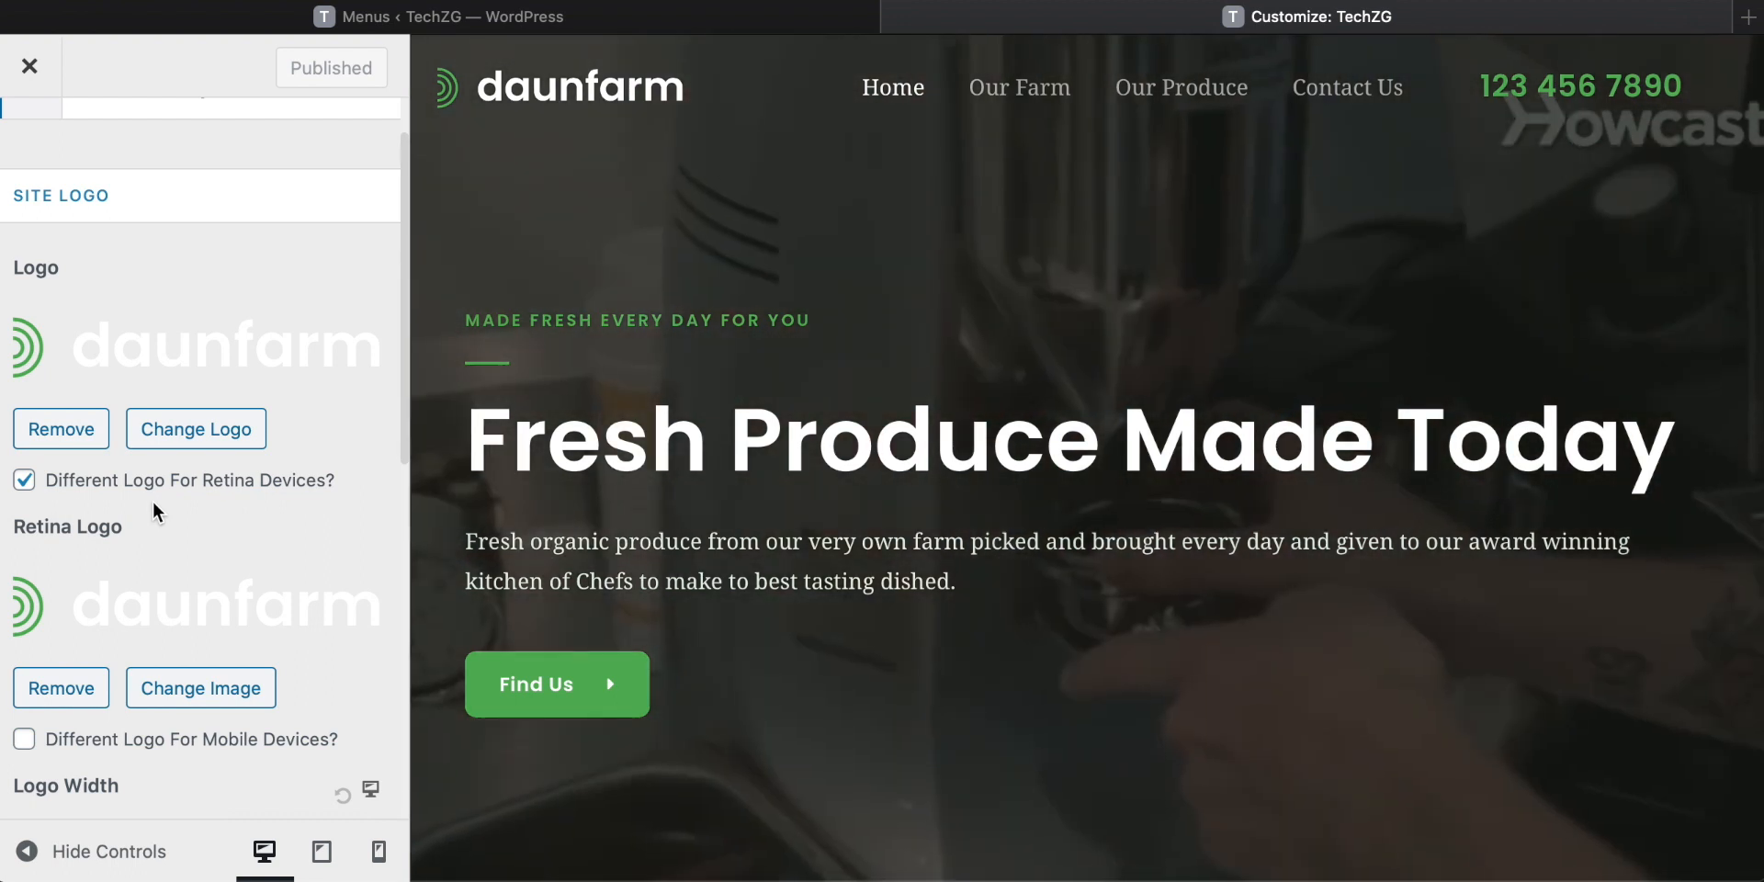
{"action": "left_click", "coordinate": [194, 446]}
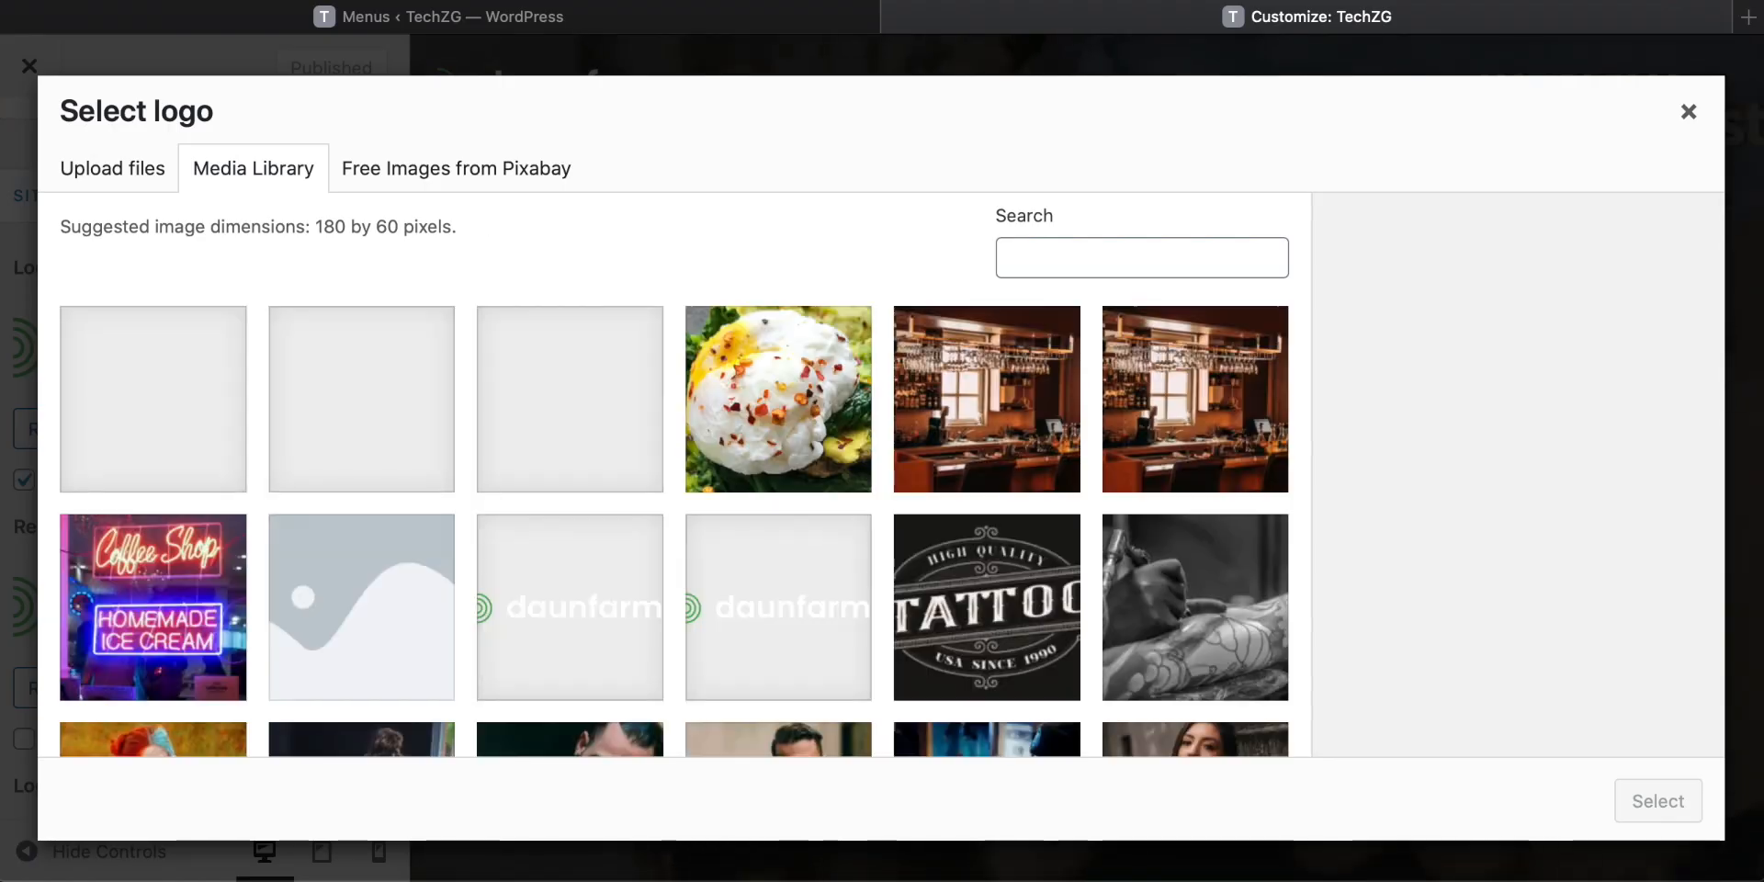
{"action": "left_click_drag", "start_coordinate": [1217, 340], "coordinate": [989, 187]}
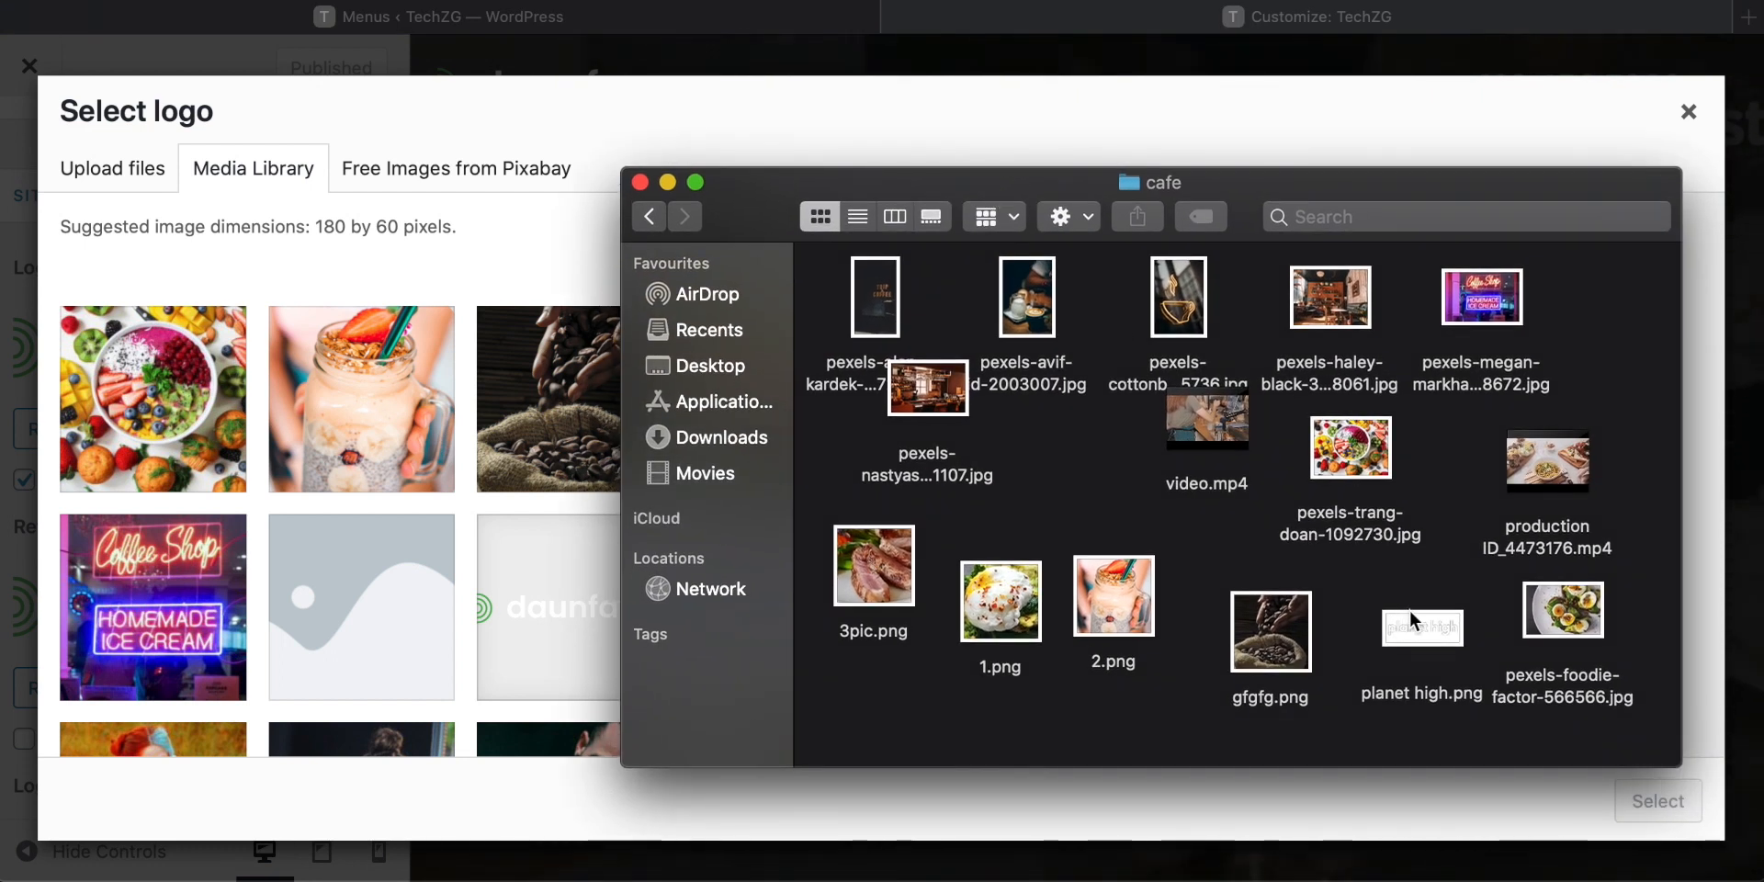
{"action": "left_click_drag", "start_coordinate": [1409, 609], "coordinate": [235, 404]}
{"action": "left_click_drag", "start_coordinate": [751, 240], "coordinate": [1759, 781]}
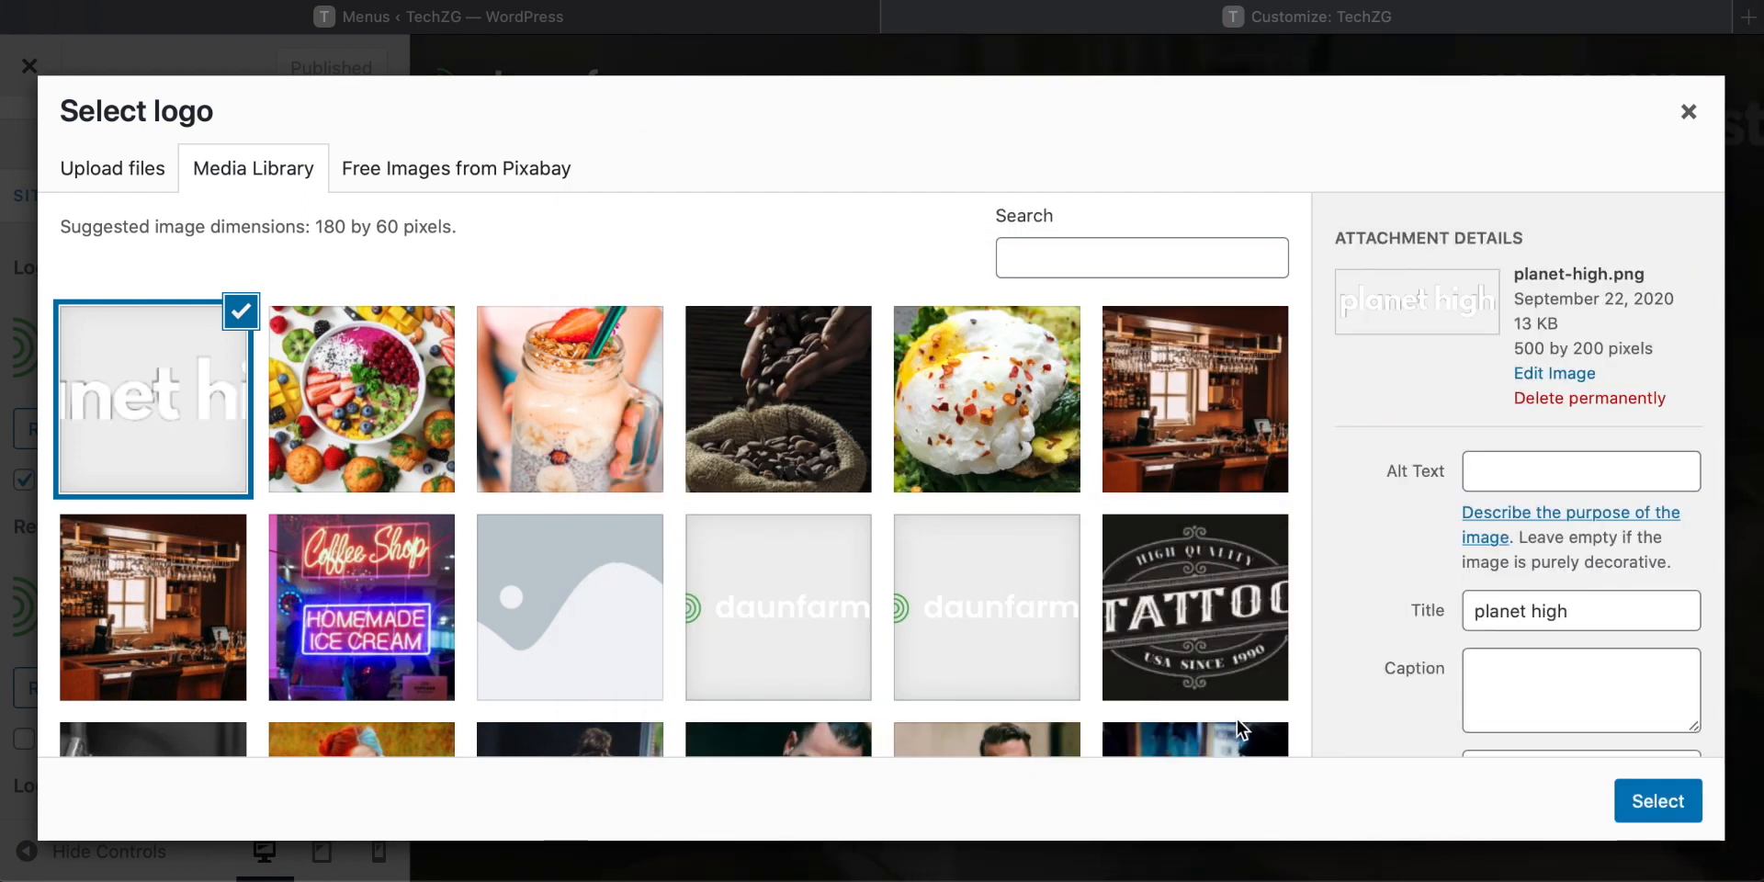
{"action": "left_click", "coordinate": [1644, 799]}
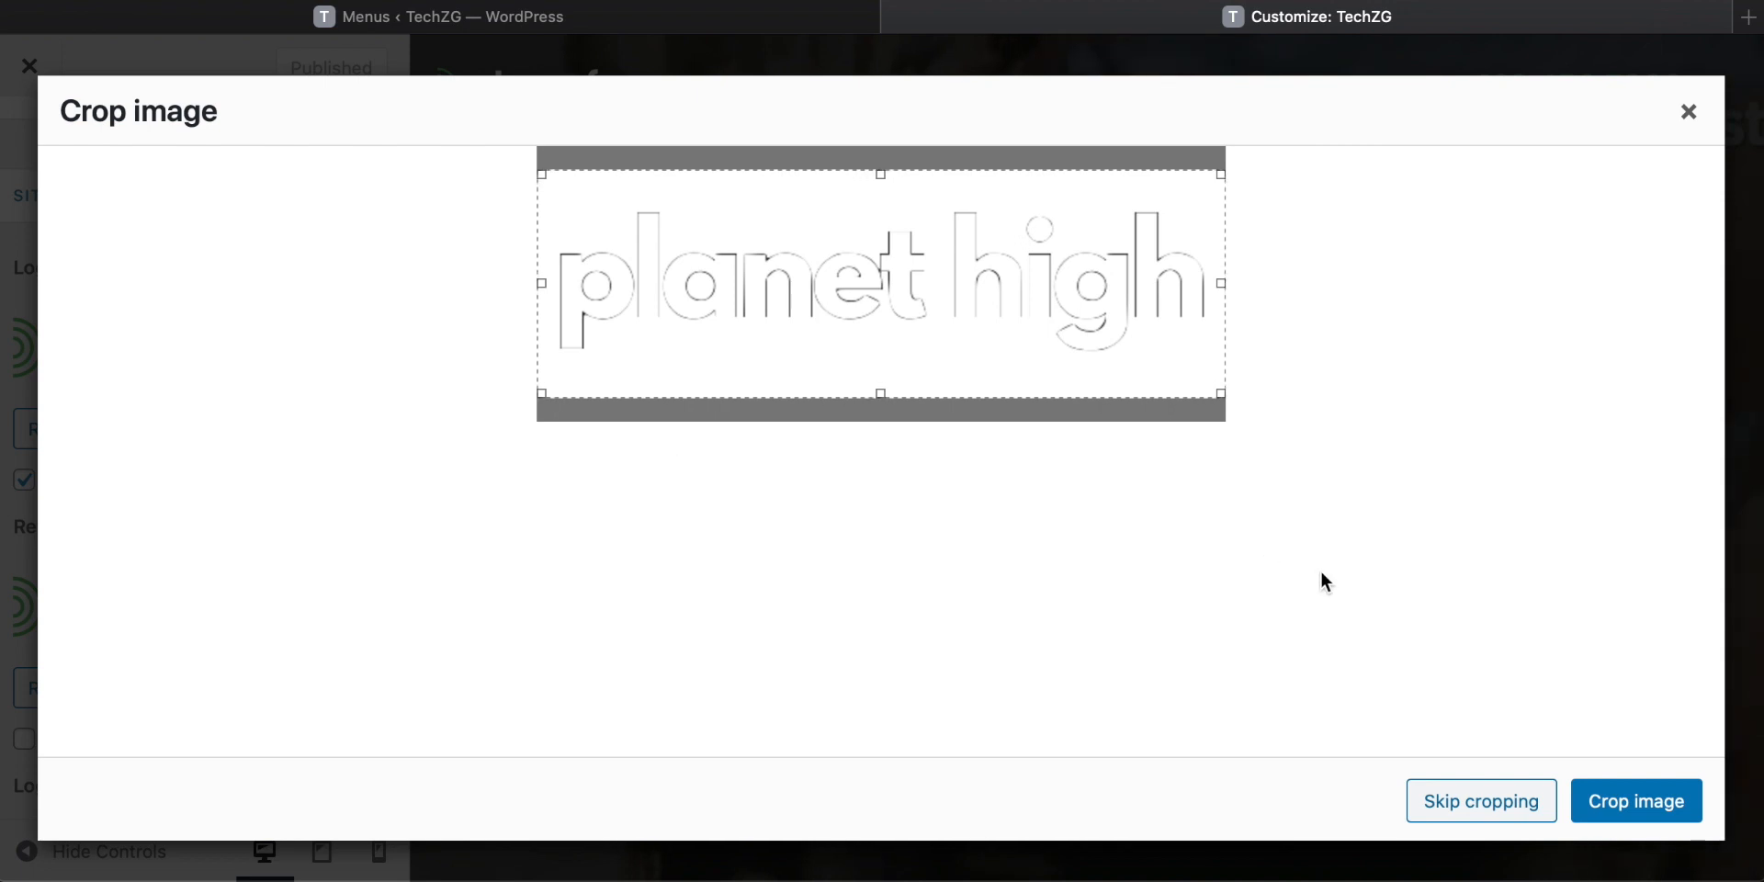
{"action": "left_click", "coordinate": [1644, 801]}
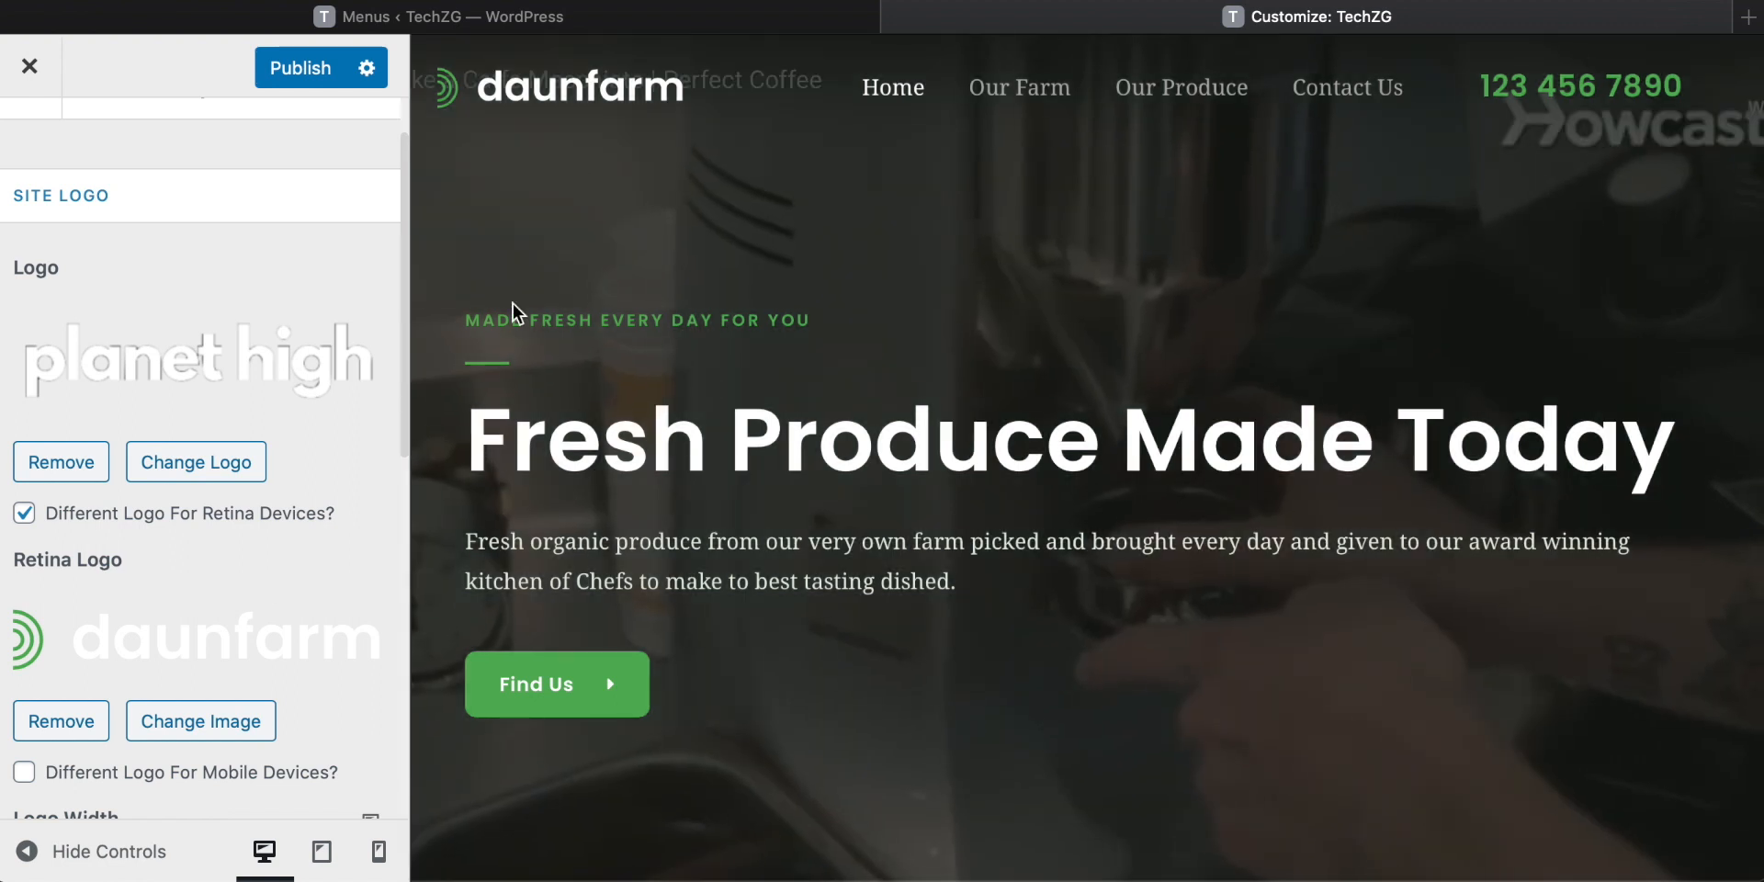
Replace the retina logo with planet-high.png from the media library.
{"action": "left_click", "coordinate": [202, 720]}
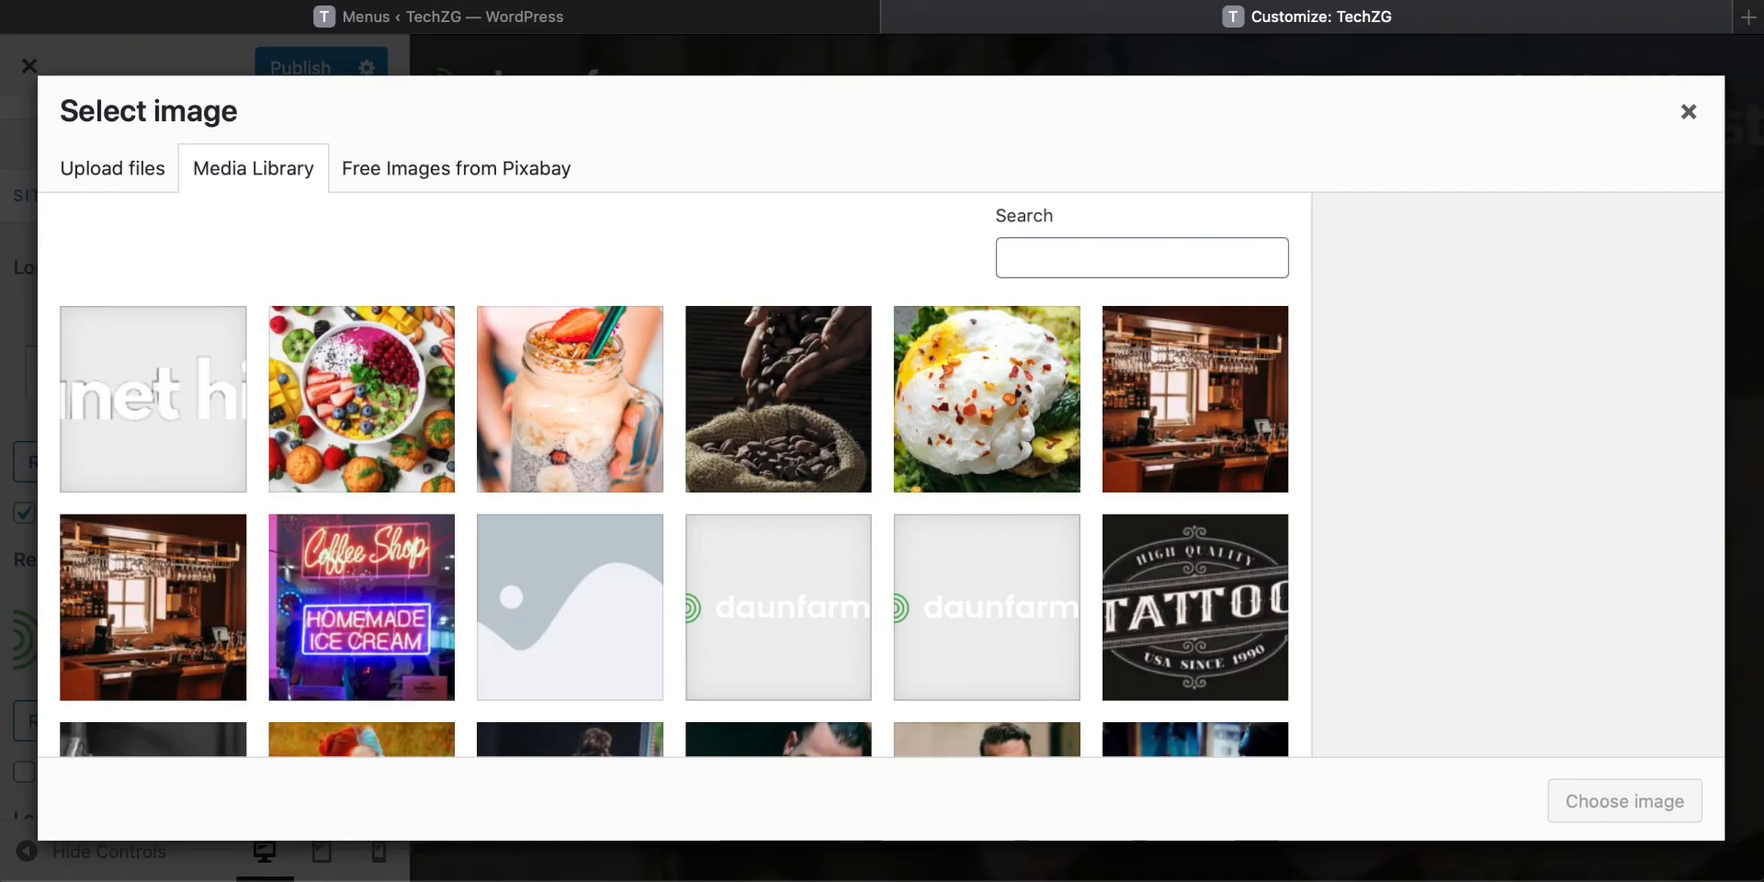
{"action": "left_click", "coordinate": [154, 395]}
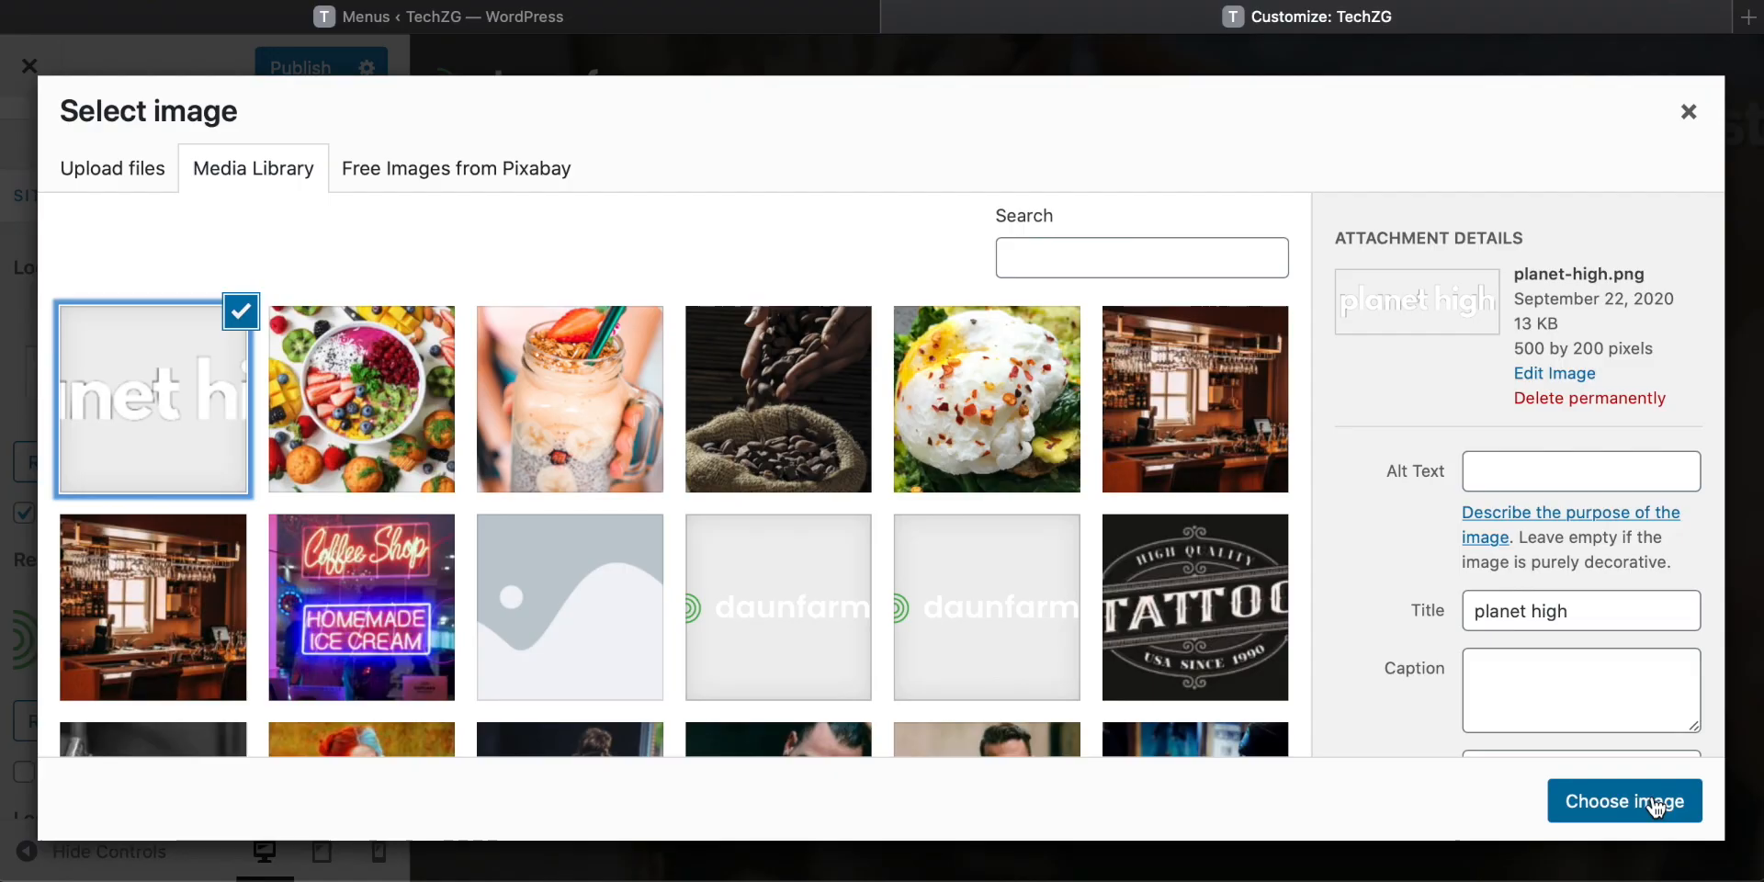
{"action": "left_click", "coordinate": [1658, 803]}
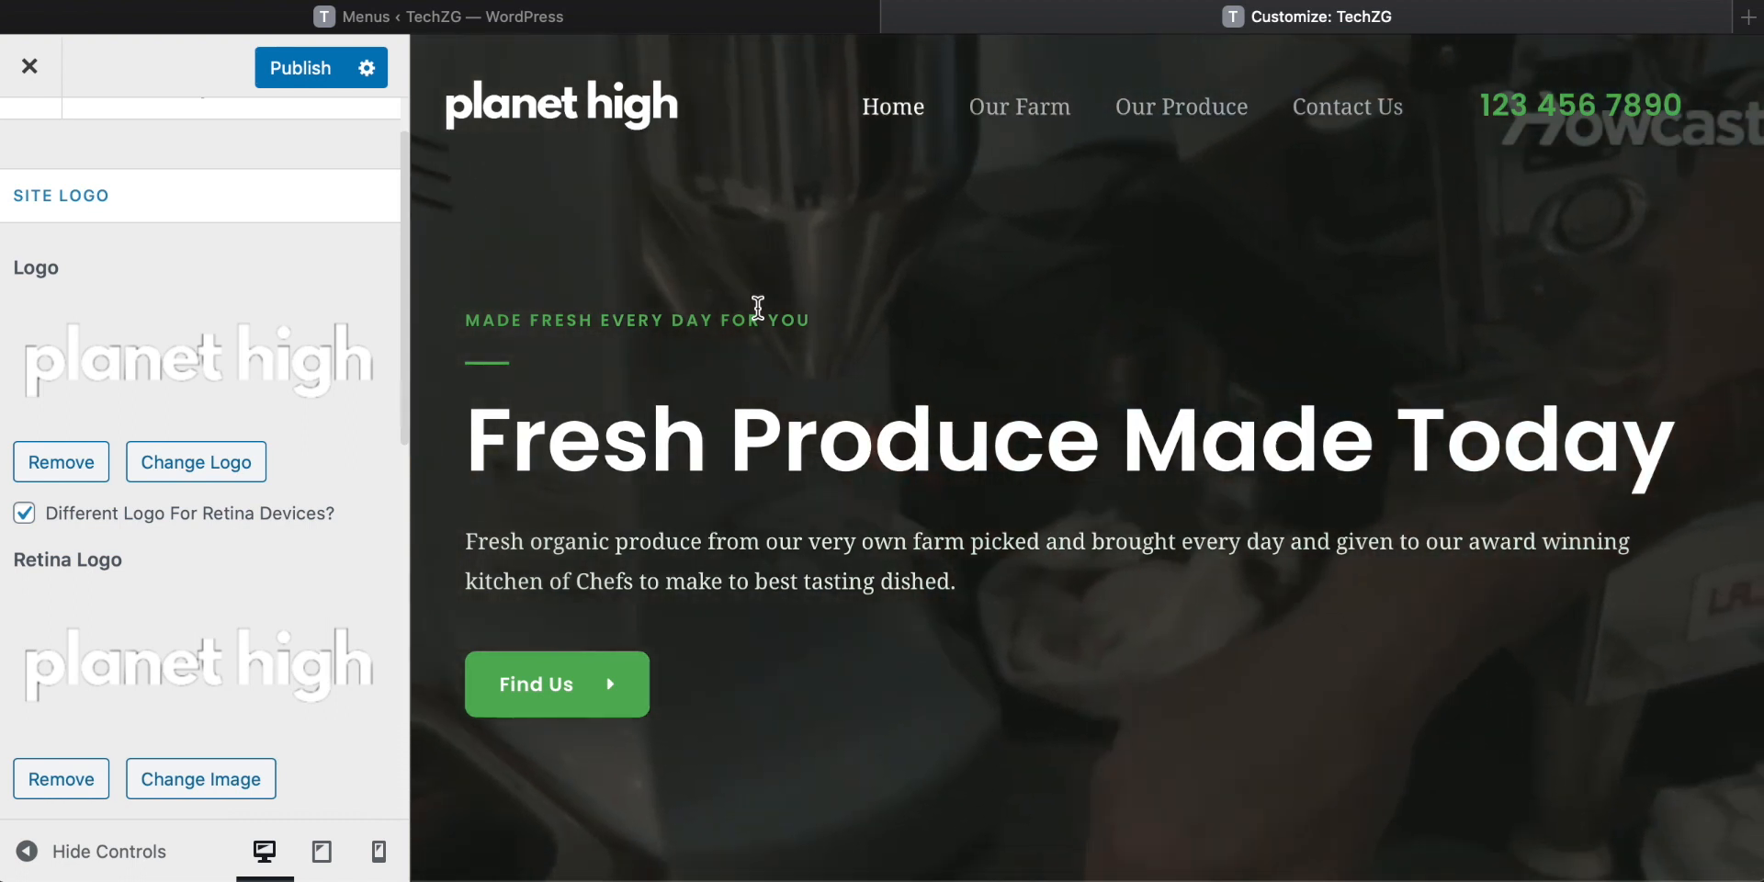
Review the page preview down to the footer to check the new logo and the footer content.
{"action": "scroll", "coordinate": [757, 307], "scroll_direction": "down", "scroll_amount": 6}
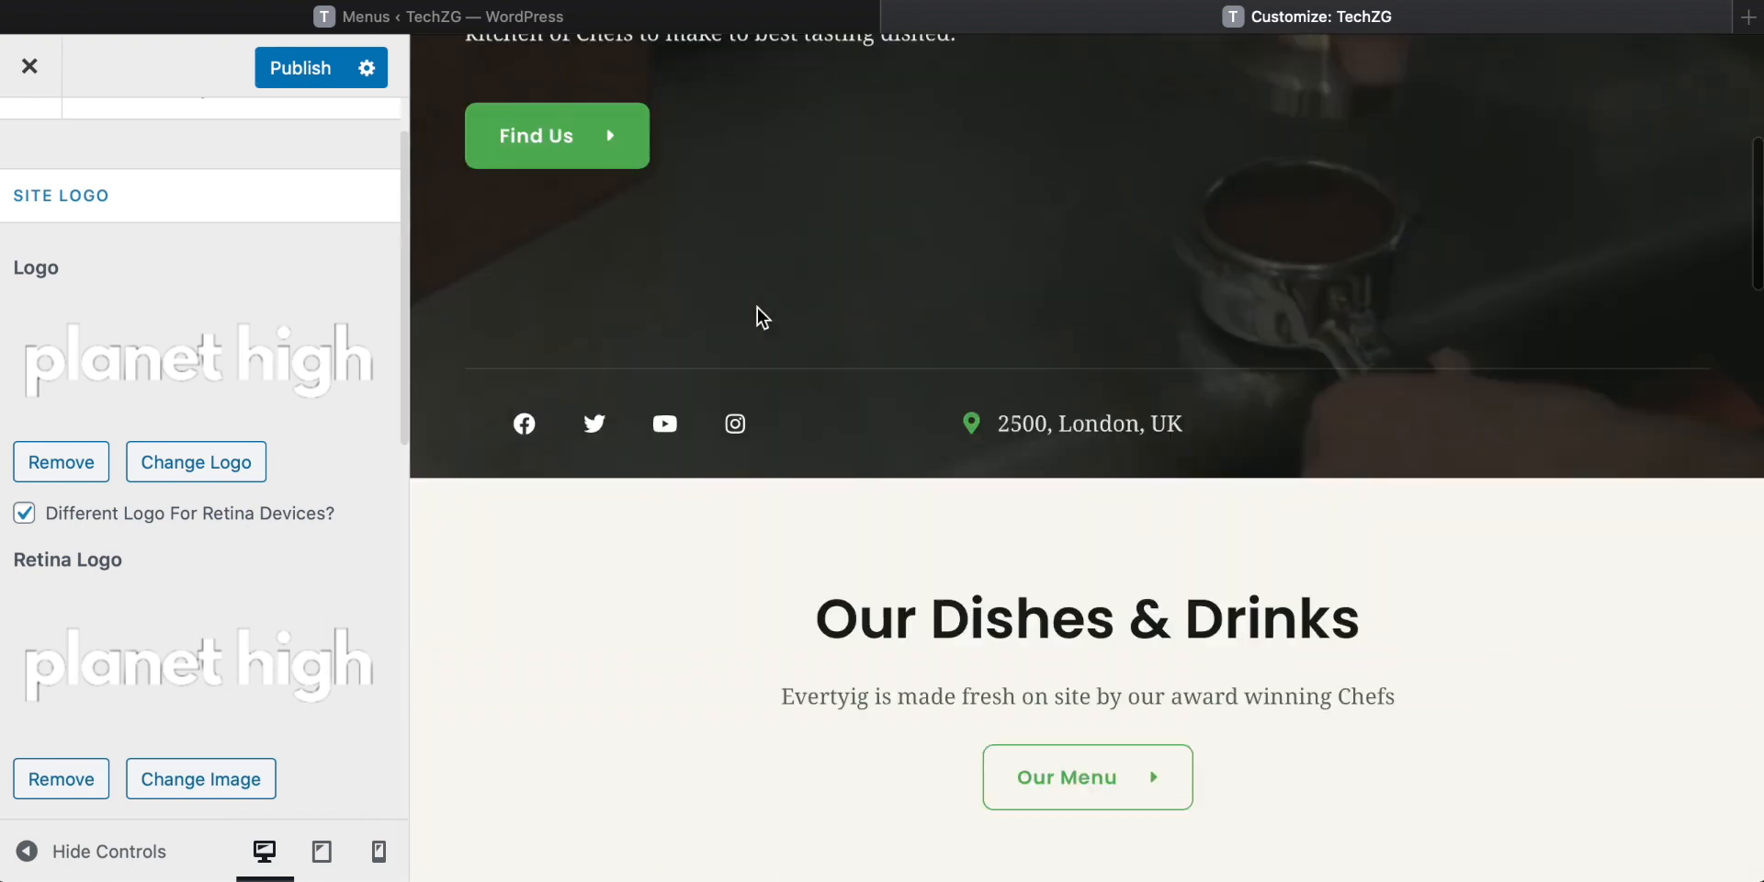
{"action": "scroll", "coordinate": [757, 306], "scroll_direction": "down", "scroll_amount": 15}
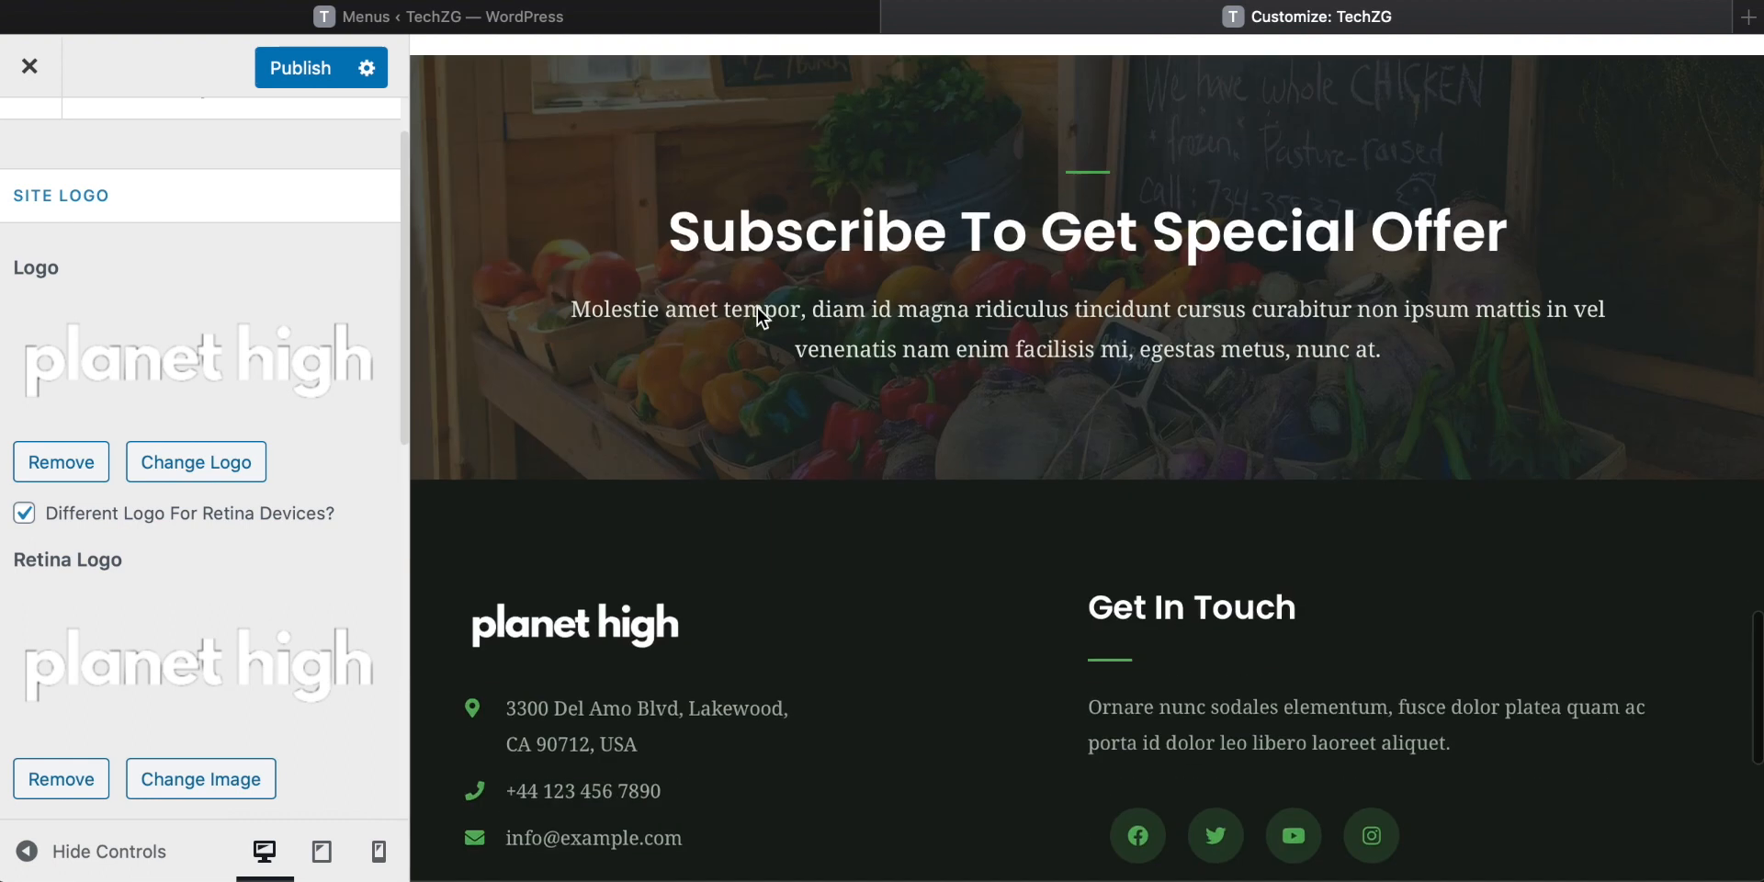
{"action": "scroll", "coordinate": [761, 317], "scroll_direction": "down", "scroll_amount": 5}
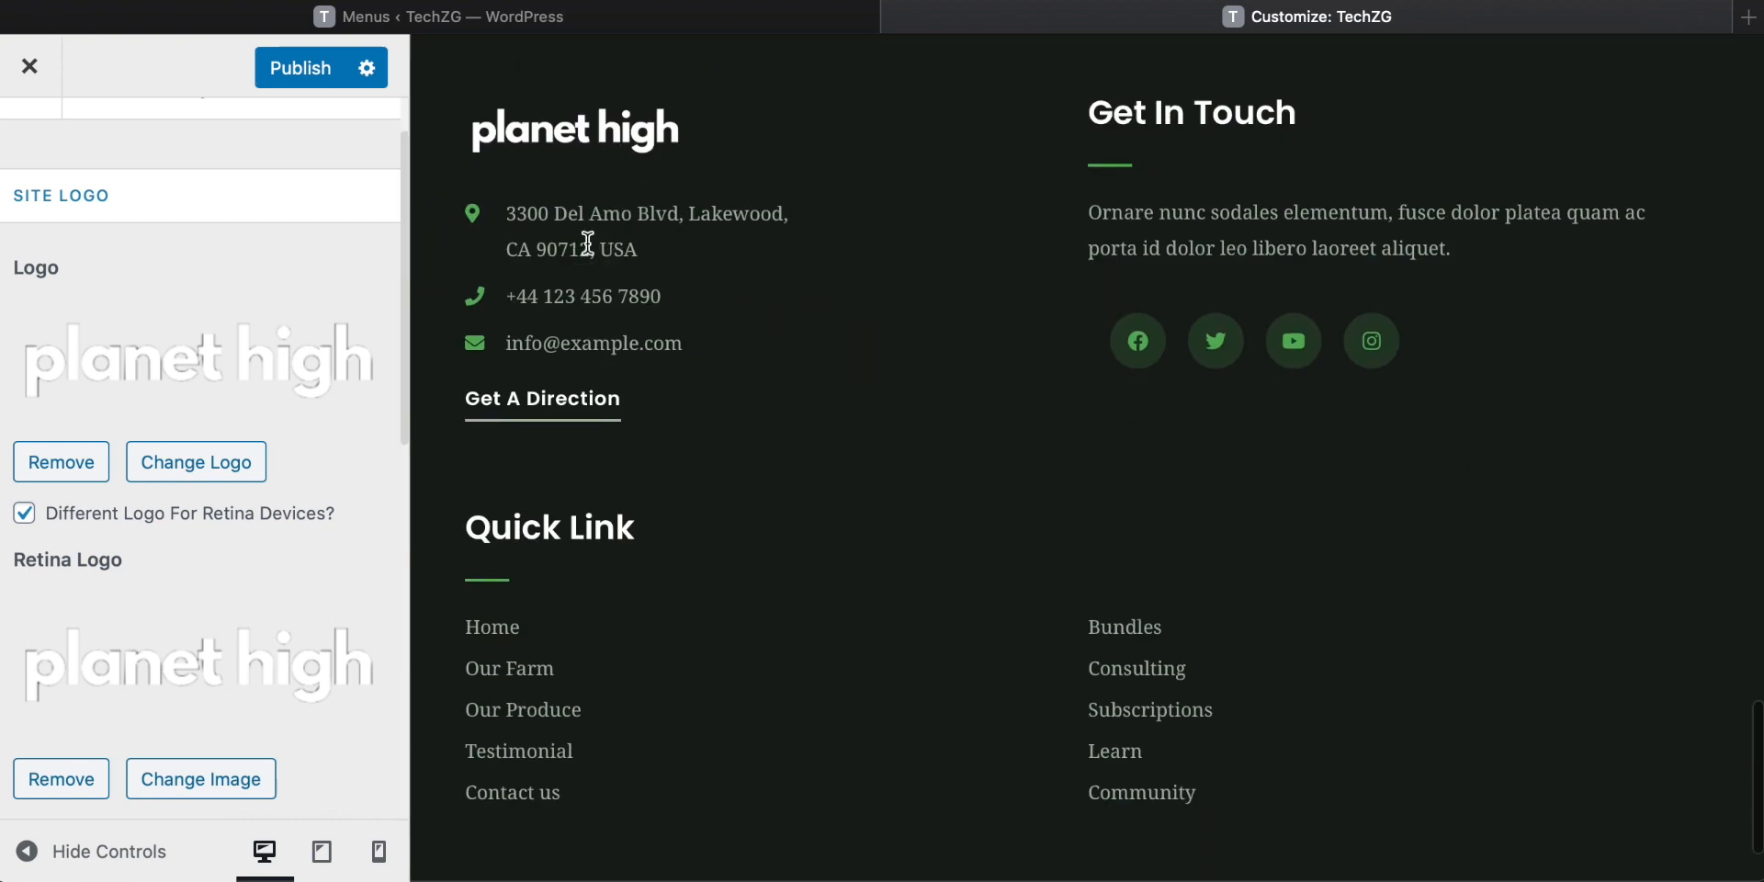
{"action": "scroll", "coordinate": [588, 243], "scroll_direction": "up", "scroll_amount": 1}
{"action": "scroll", "coordinate": [275, 383], "scroll_direction": "up", "scroll_amount": 1}
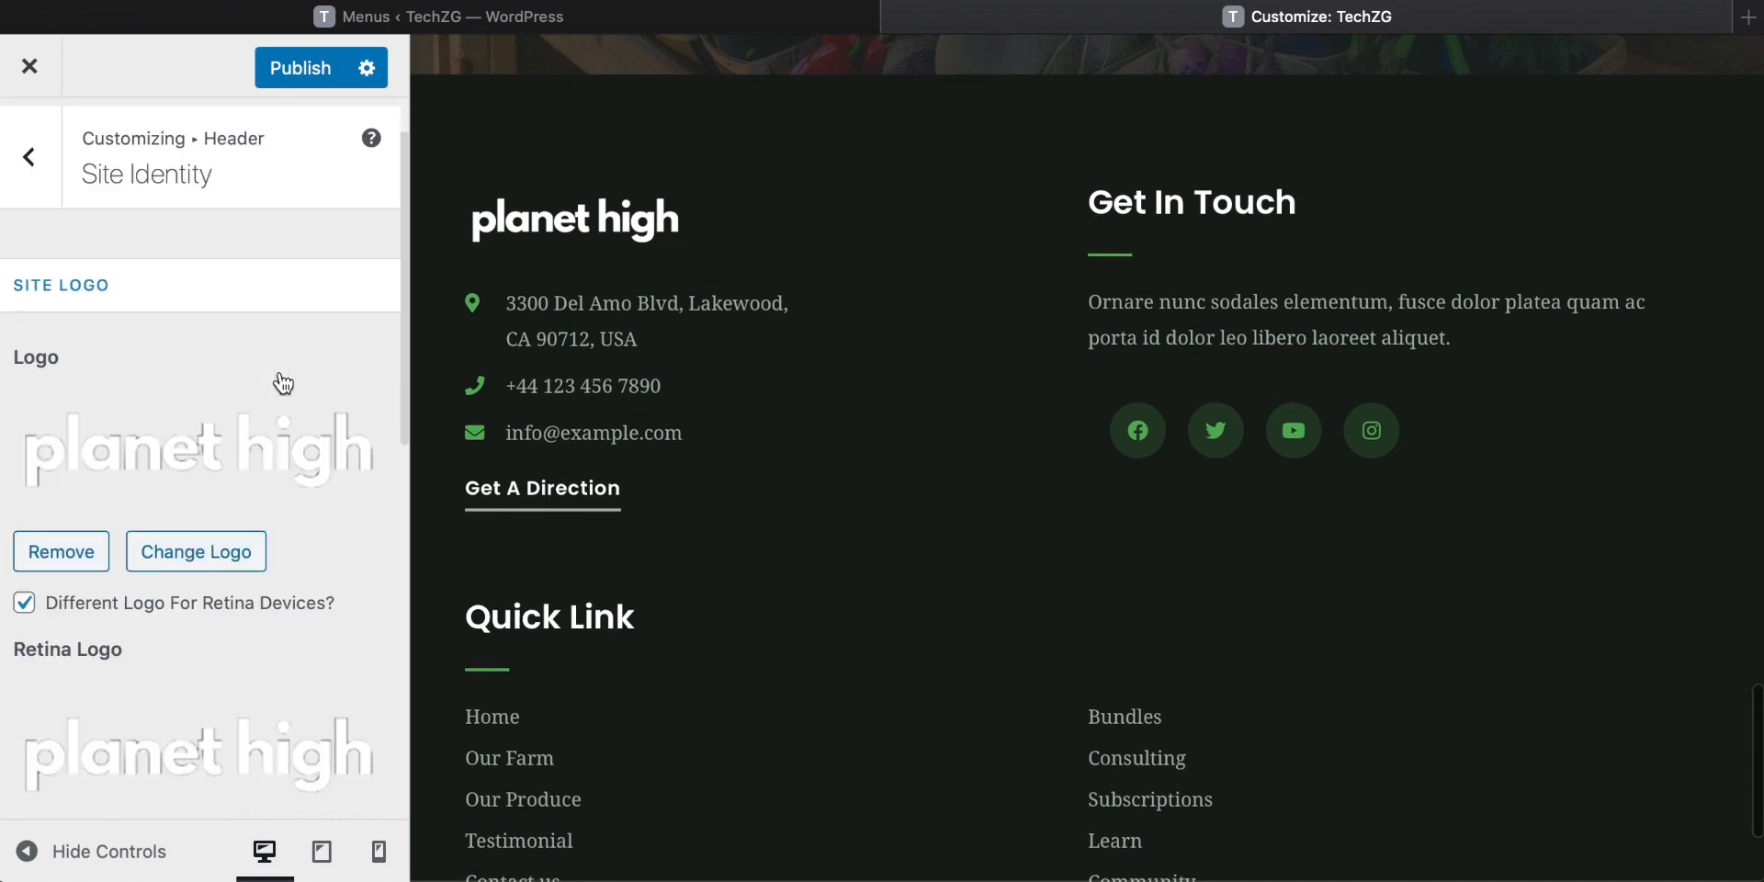
Open the Footer Bar settings in the Customizer and compare its copyright text with the footer in the preview.
{"action": "left_click", "coordinate": [32, 177]}
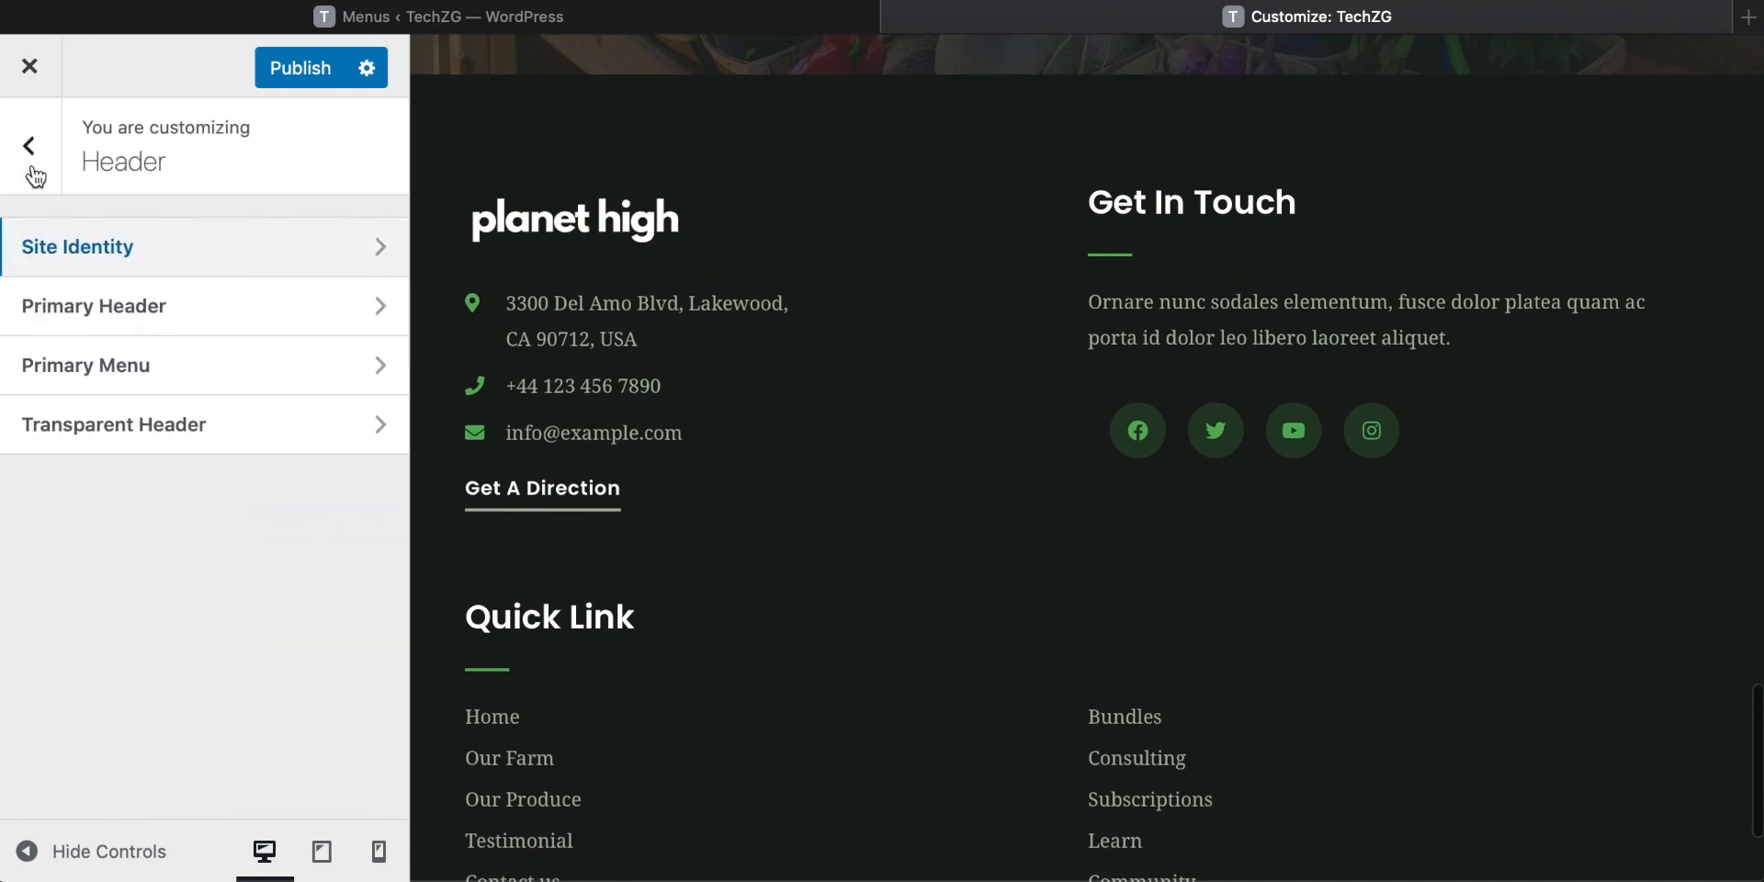
{"action": "left_click", "coordinate": [32, 177]}
{"action": "left_click", "coordinate": [106, 546]}
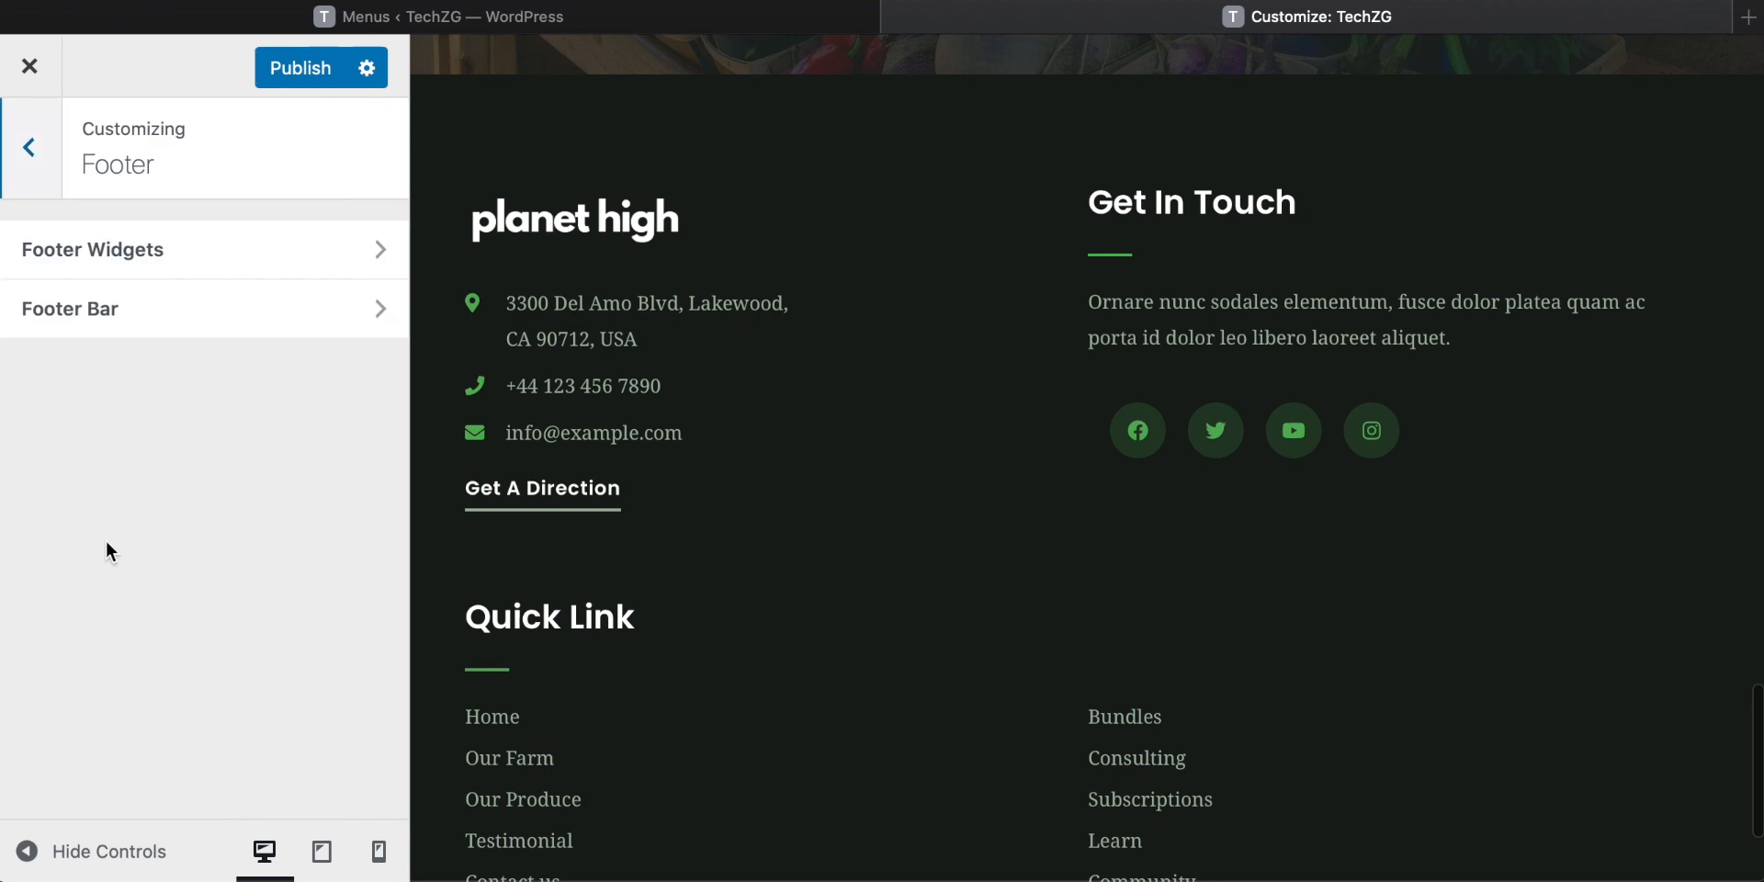
{"action": "left_click", "coordinate": [193, 328]}
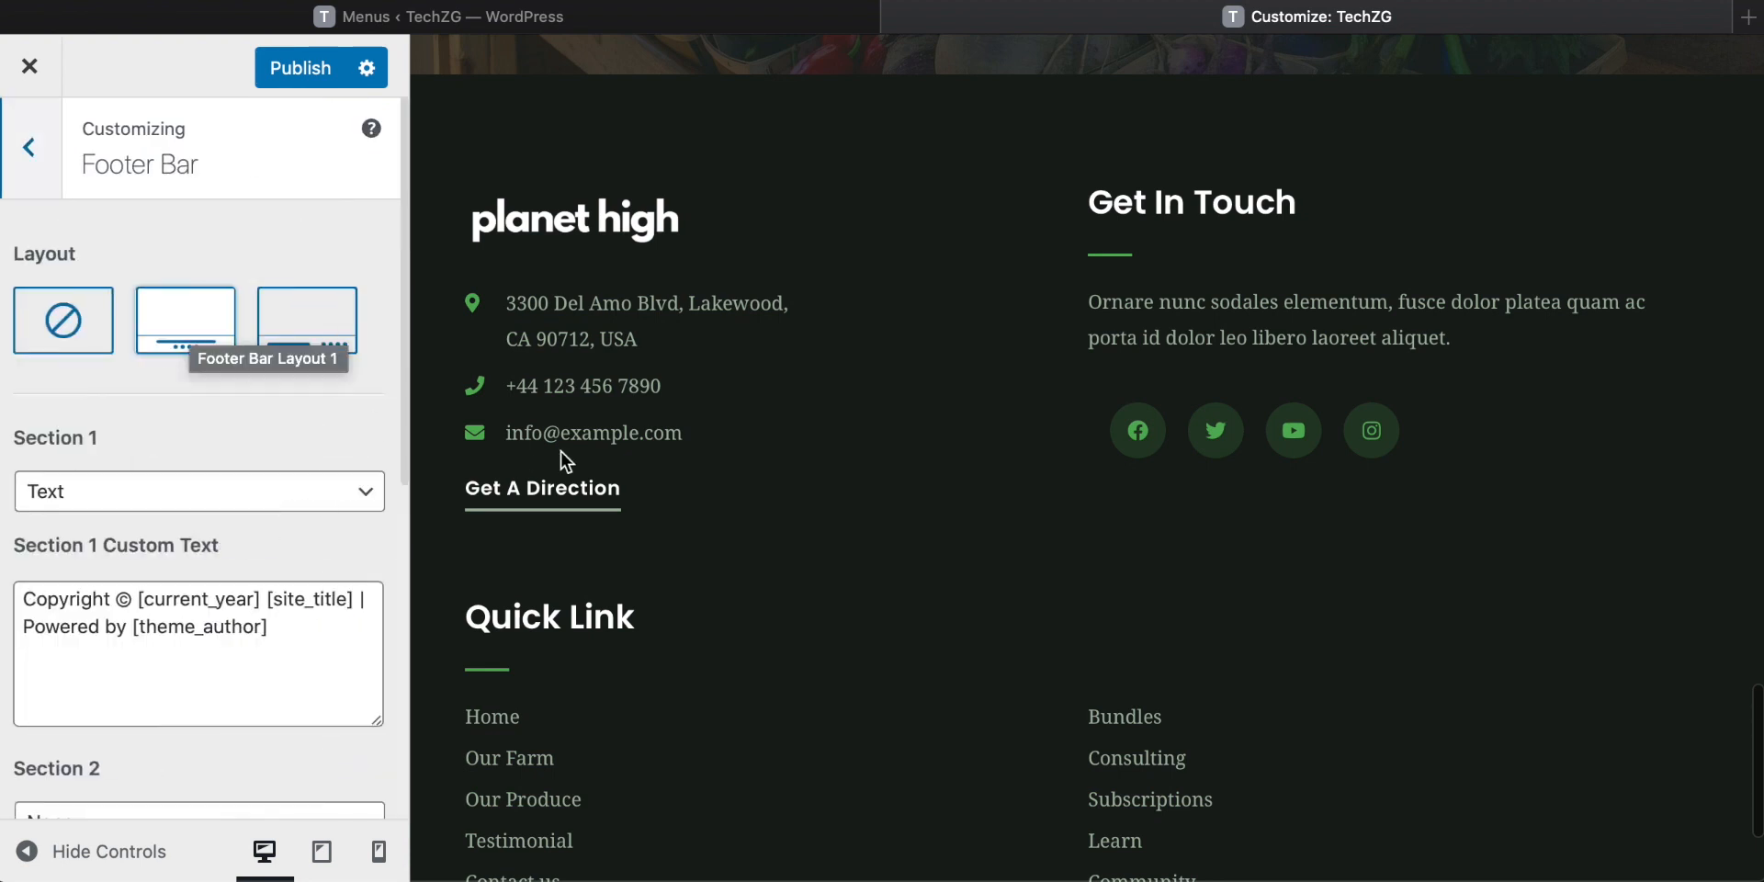
{"action": "scroll", "coordinate": [250, 564], "scroll_direction": "down", "scroll_amount": 3}
{"action": "scroll", "coordinate": [721, 557], "scroll_direction": "down", "scroll_amount": 2}
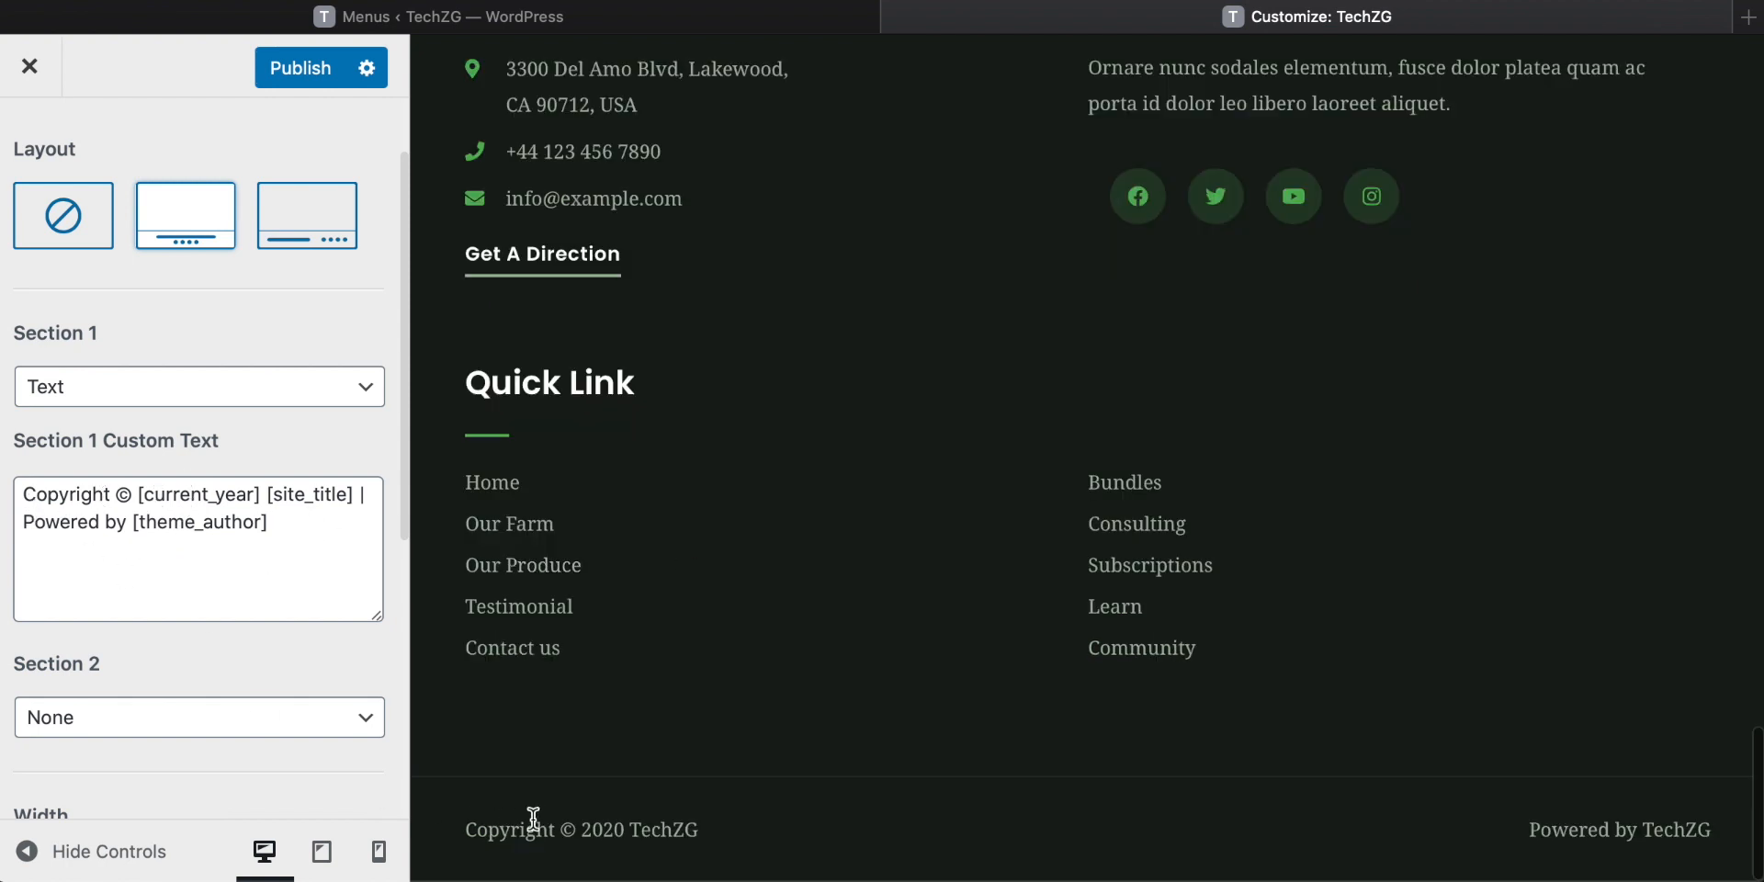
{"action": "scroll", "coordinate": [875, 583], "scroll_direction": "up", "scroll_amount": 2}
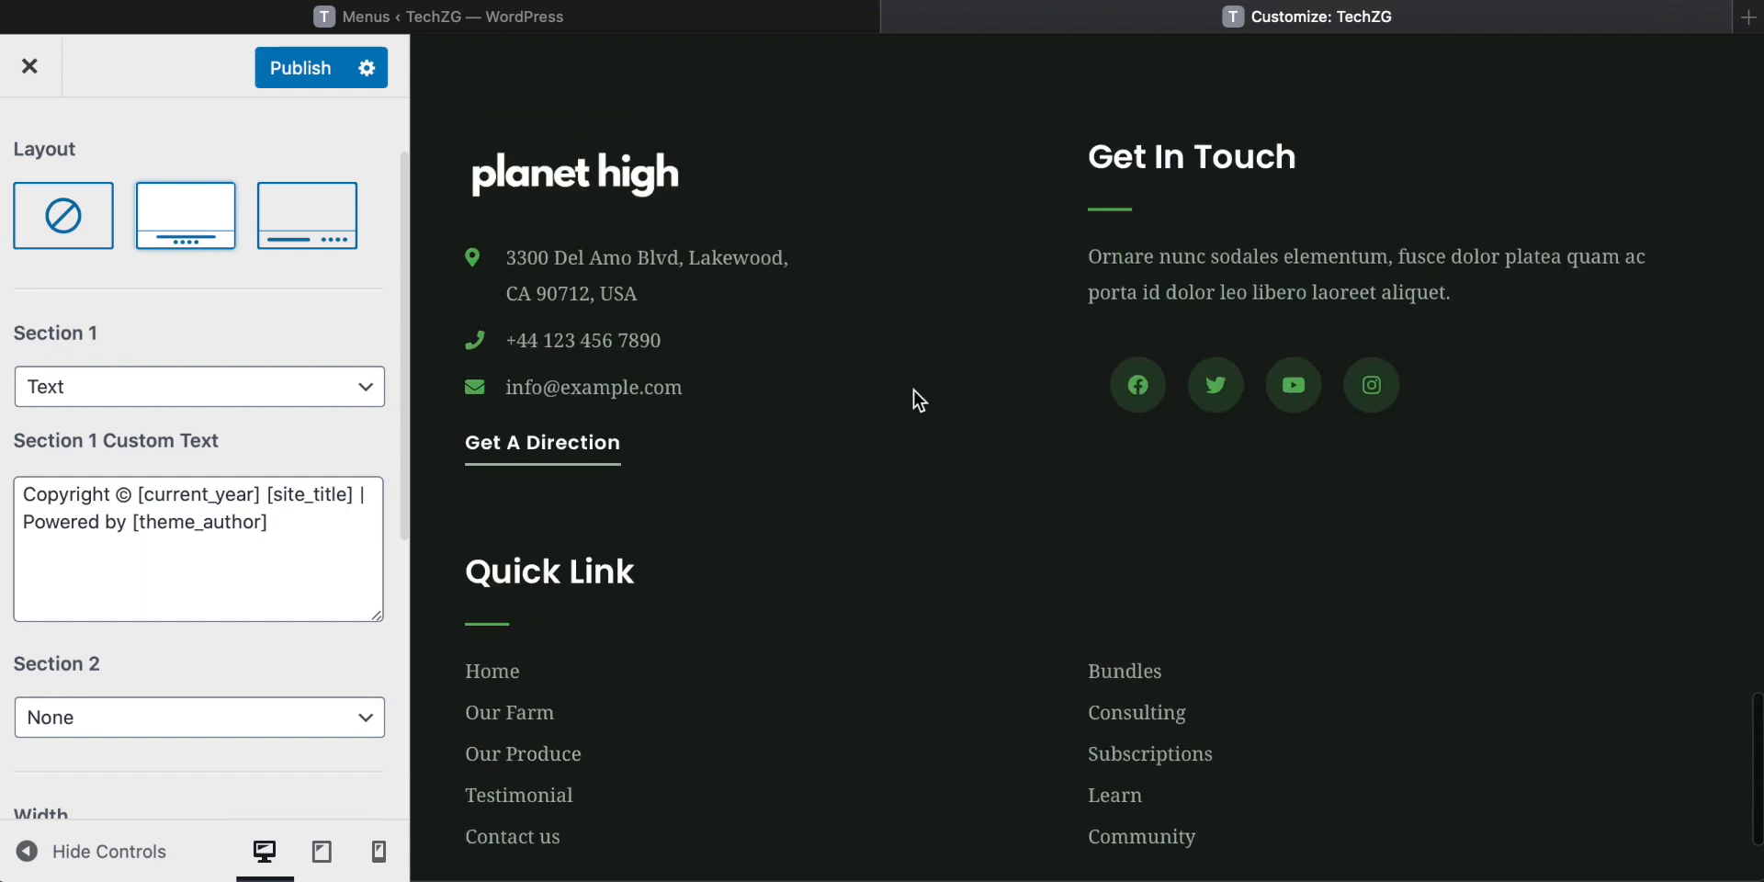
{"action": "scroll", "coordinate": [611, 423], "scroll_direction": "up", "scroll_amount": 1}
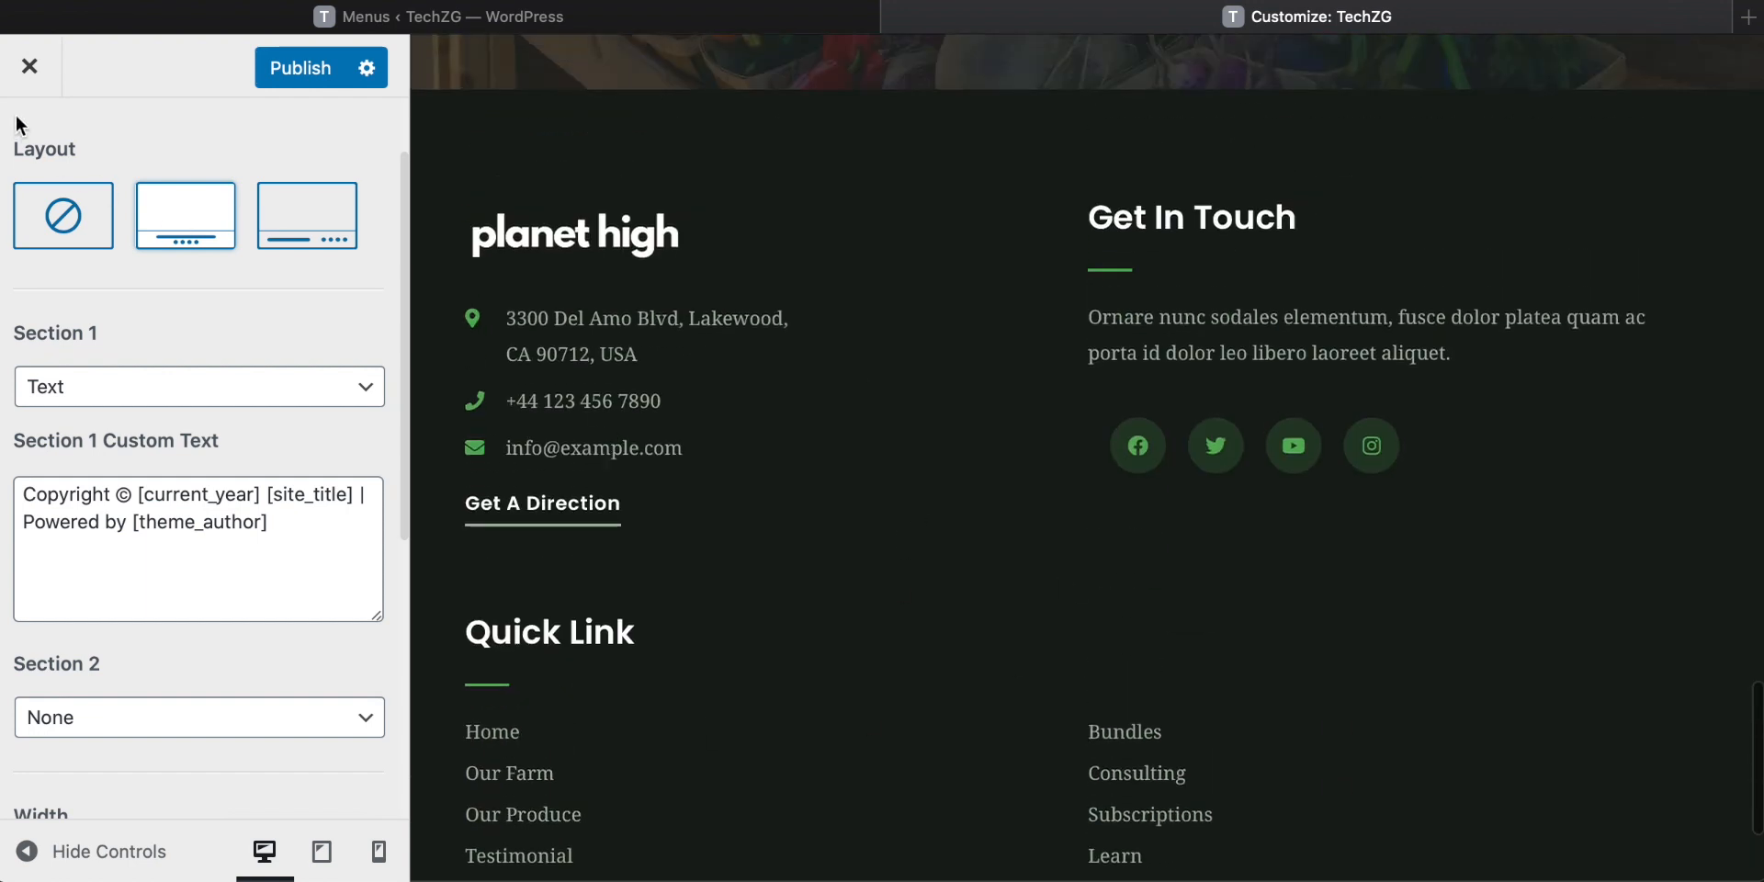
Check the Footer Widgets layout settings in the Customizer and return to the main list of customization sections.
{"action": "scroll", "coordinate": [60, 156], "scroll_direction": "up", "scroll_amount": 2}
{"action": "left_click", "coordinate": [44, 164]}
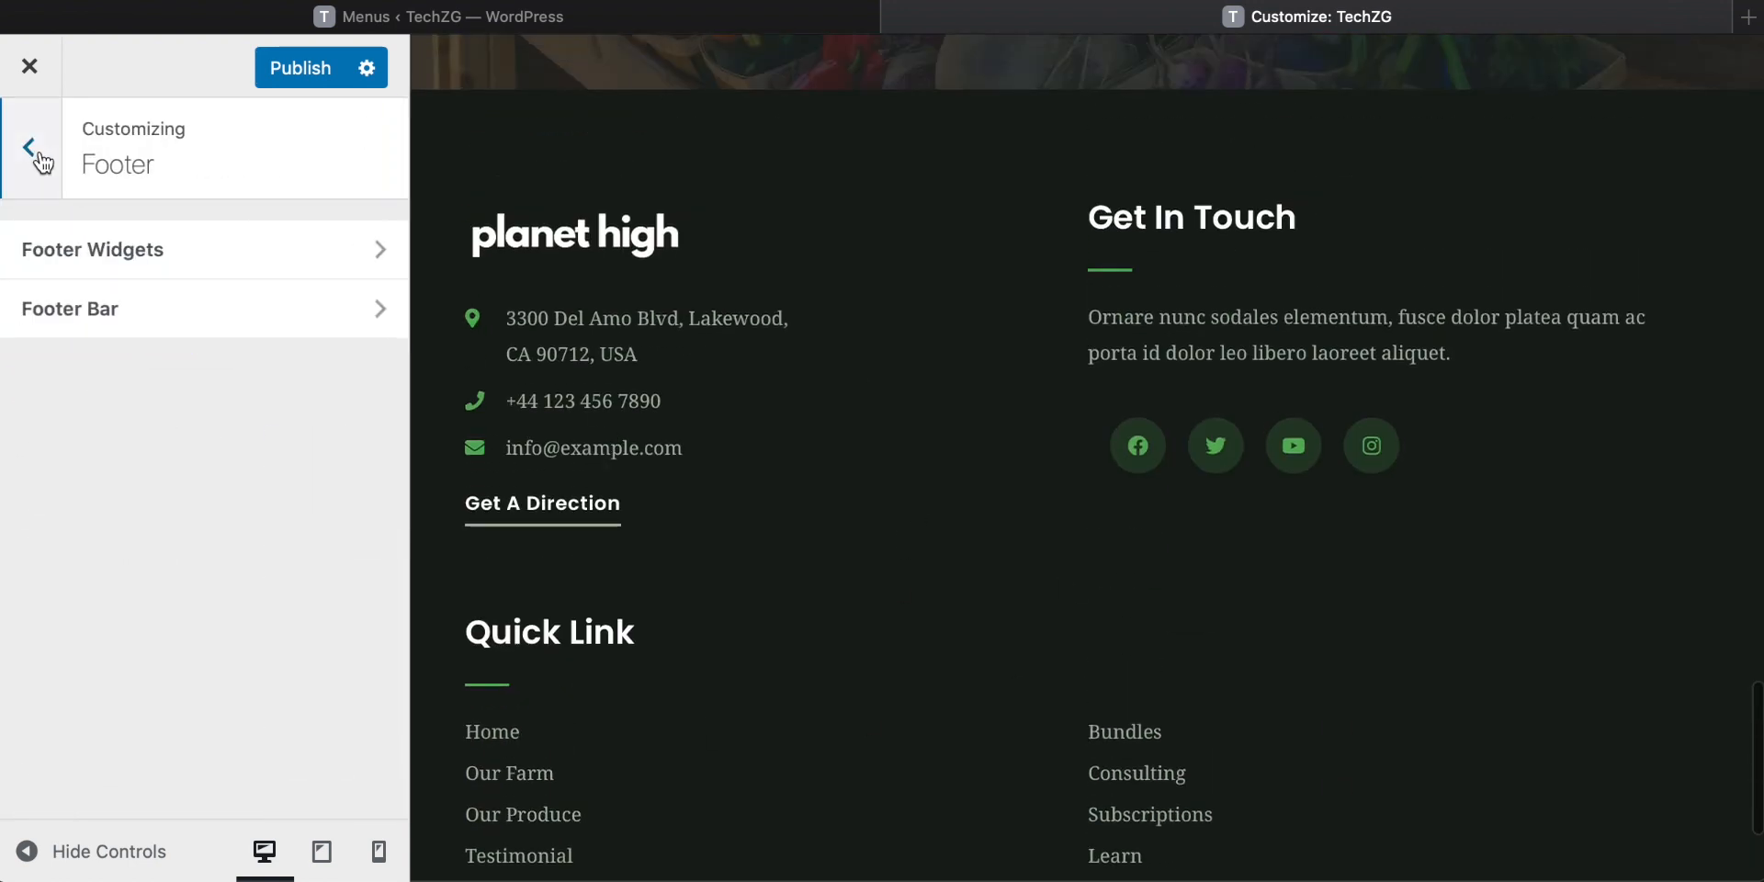
{"action": "left_click", "coordinate": [130, 255]}
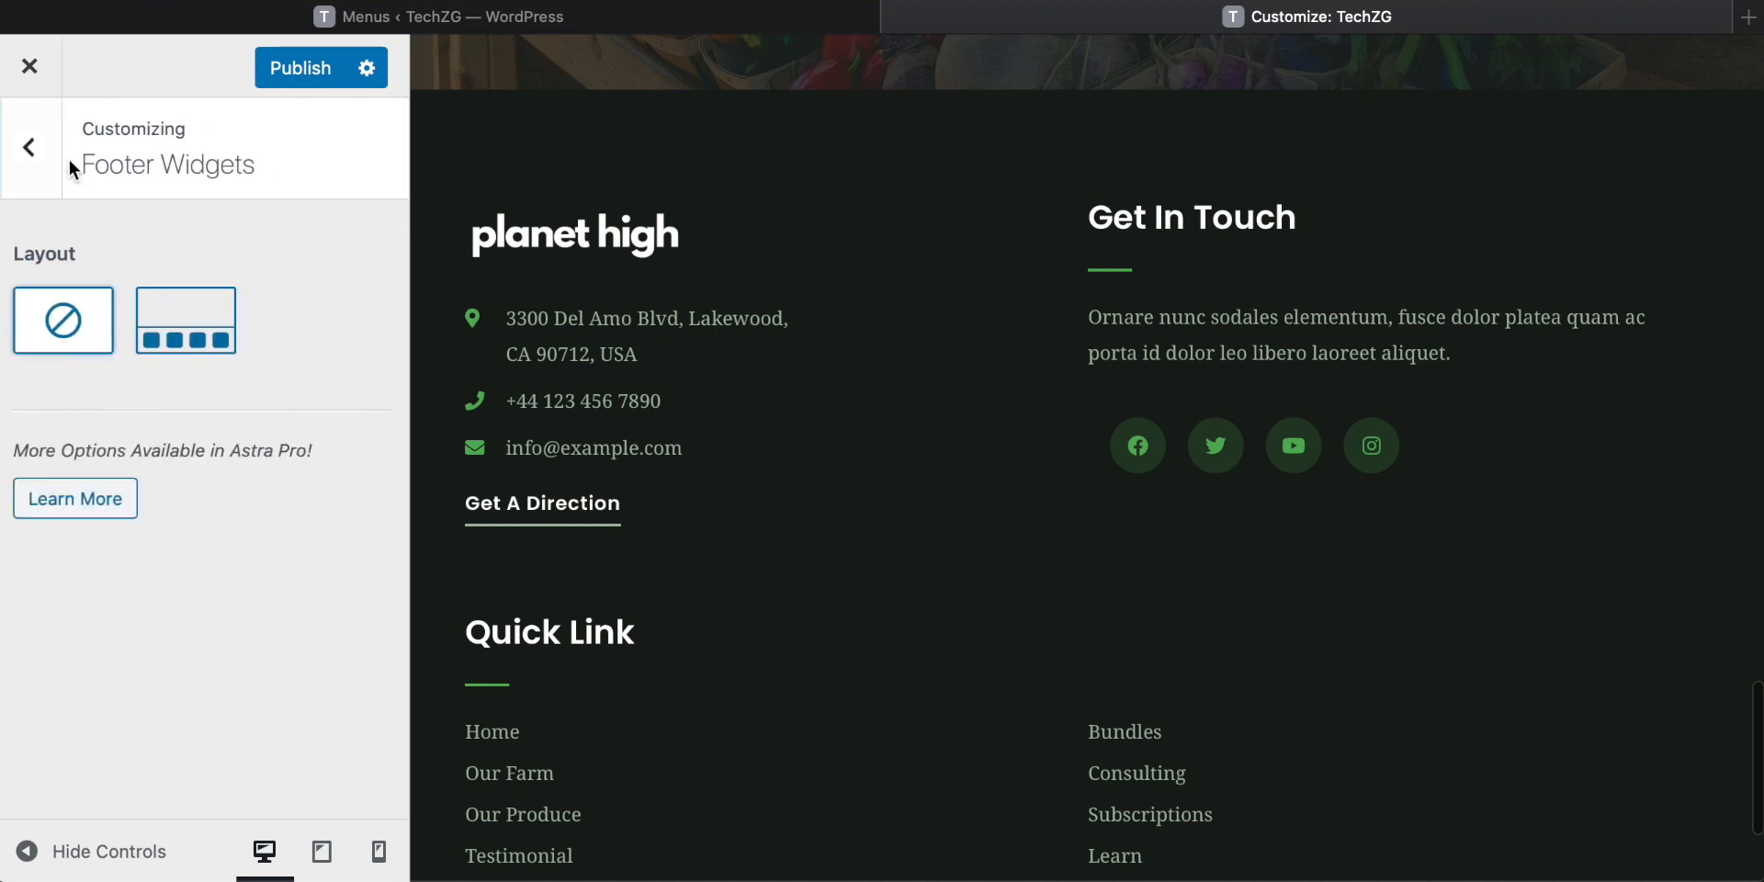
{"action": "left_click", "coordinate": [37, 150]}
{"action": "left_click", "coordinate": [35, 147]}
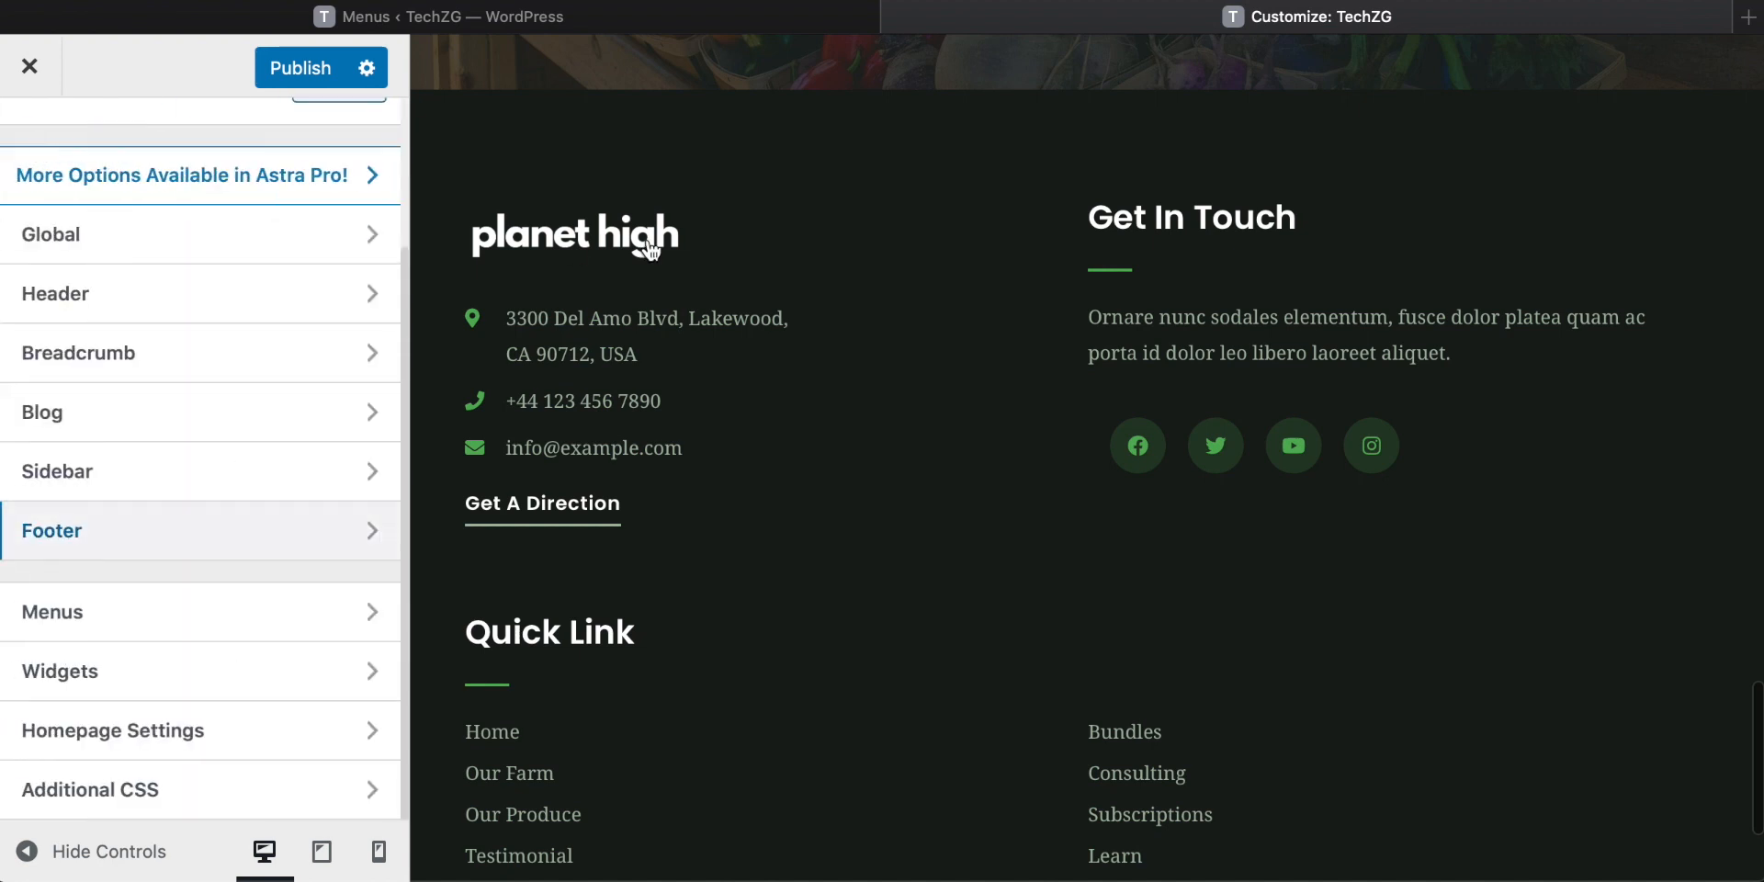
Move the Elementor Footer template to the trash in the Header Footer & Blocks list after checking it against the Customizer preview.
{"action": "left_click", "coordinate": [515, 13]}
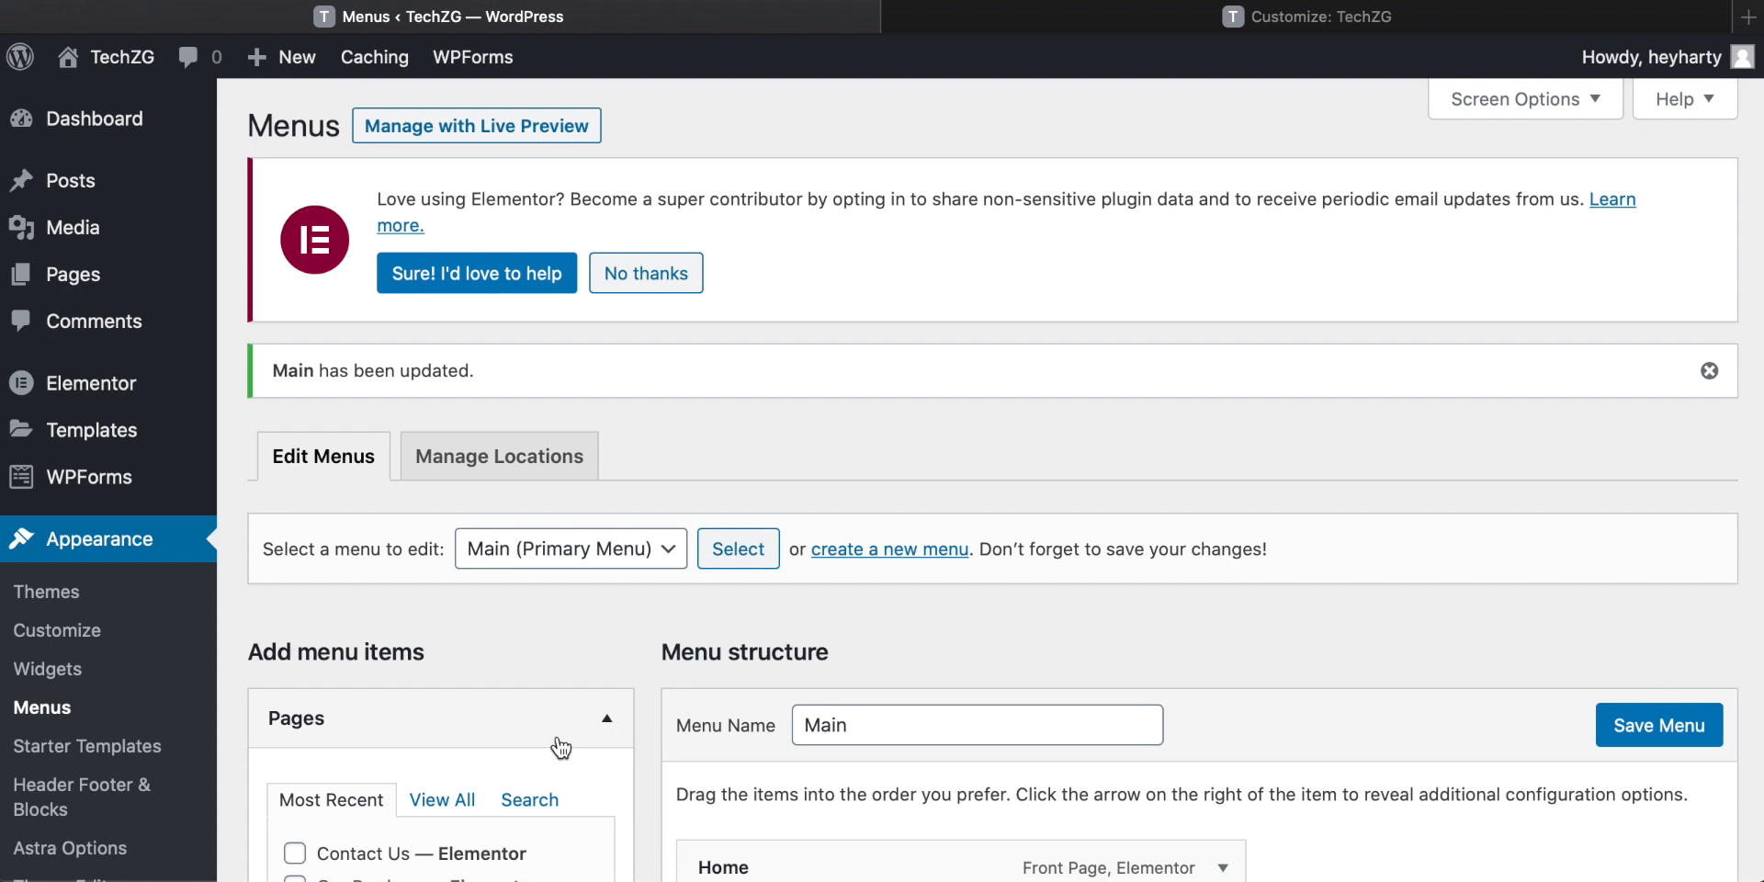
{"action": "scroll", "coordinate": [560, 749], "scroll_direction": "down", "scroll_amount": 5}
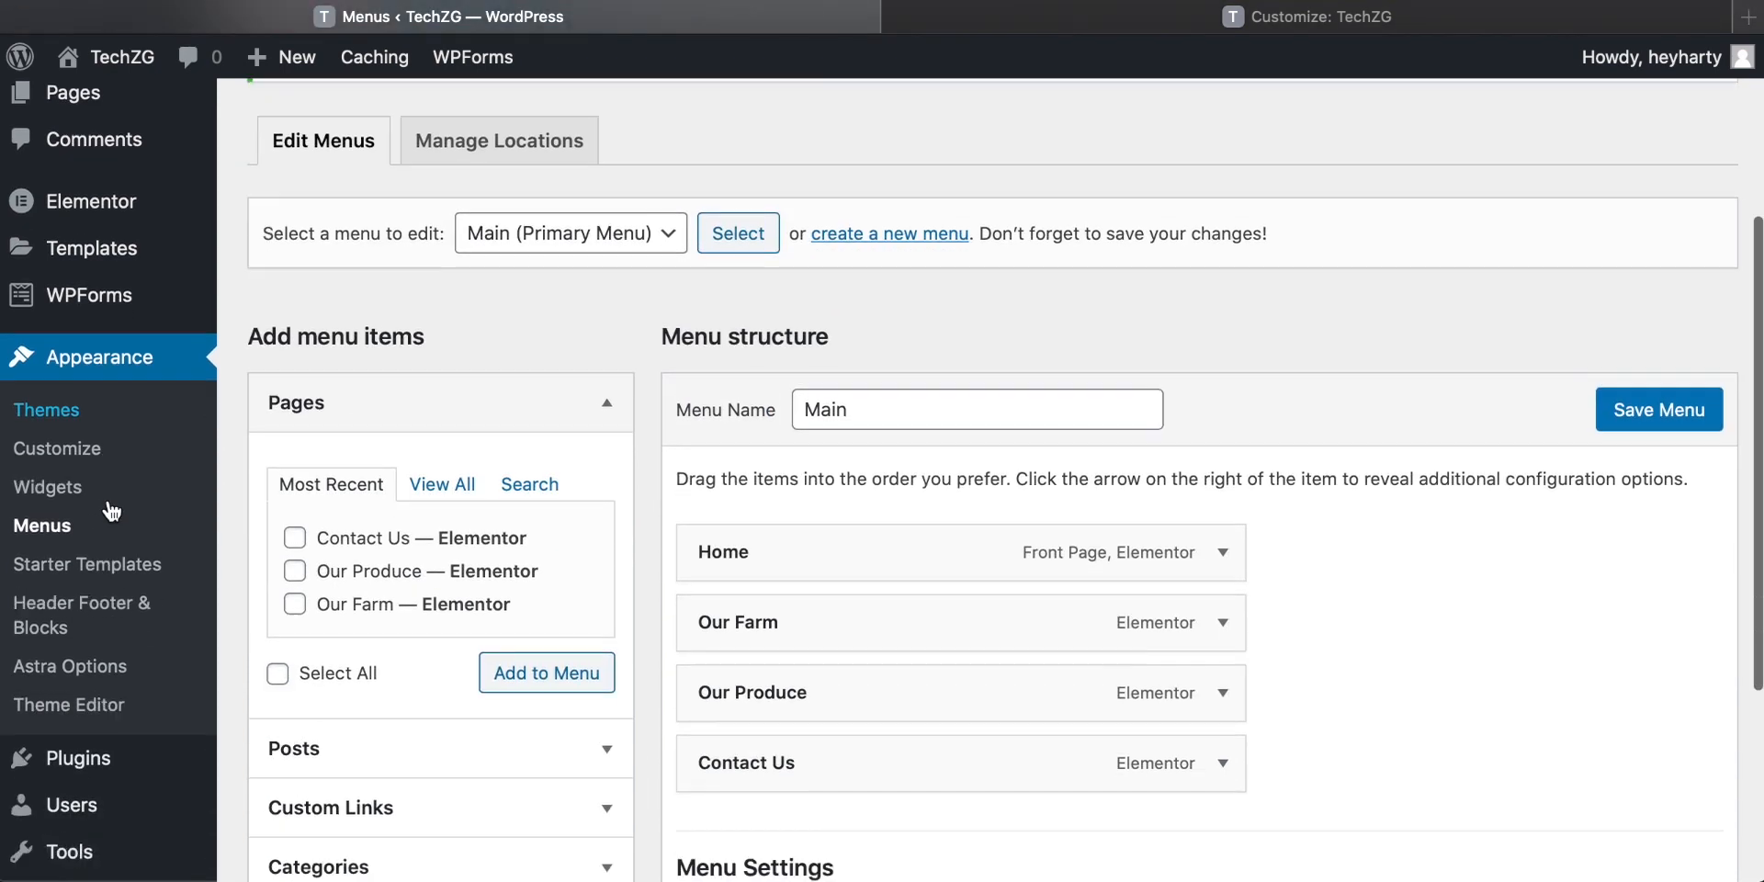
{"action": "left_click", "coordinate": [61, 601]}
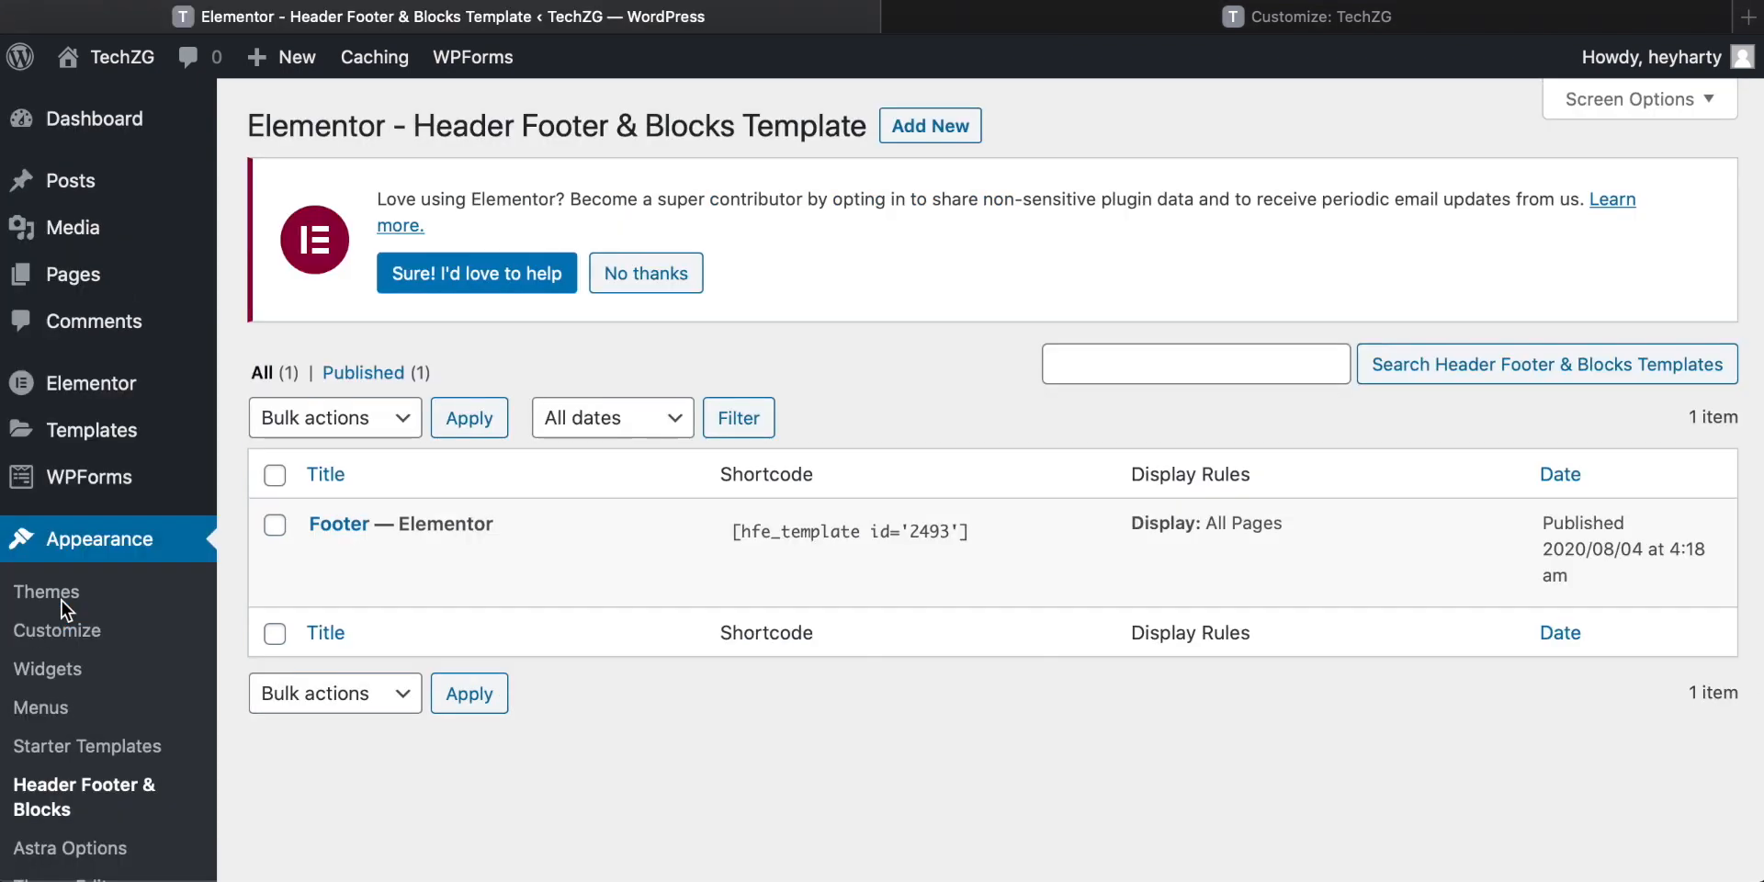
{"action": "left_click", "coordinate": [1325, 20]}
{"action": "scroll", "coordinate": [1024, 630], "scroll_direction": "down", "scroll_amount": 2}
{"action": "scroll", "coordinate": [1026, 630], "scroll_direction": "up", "scroll_amount": 1}
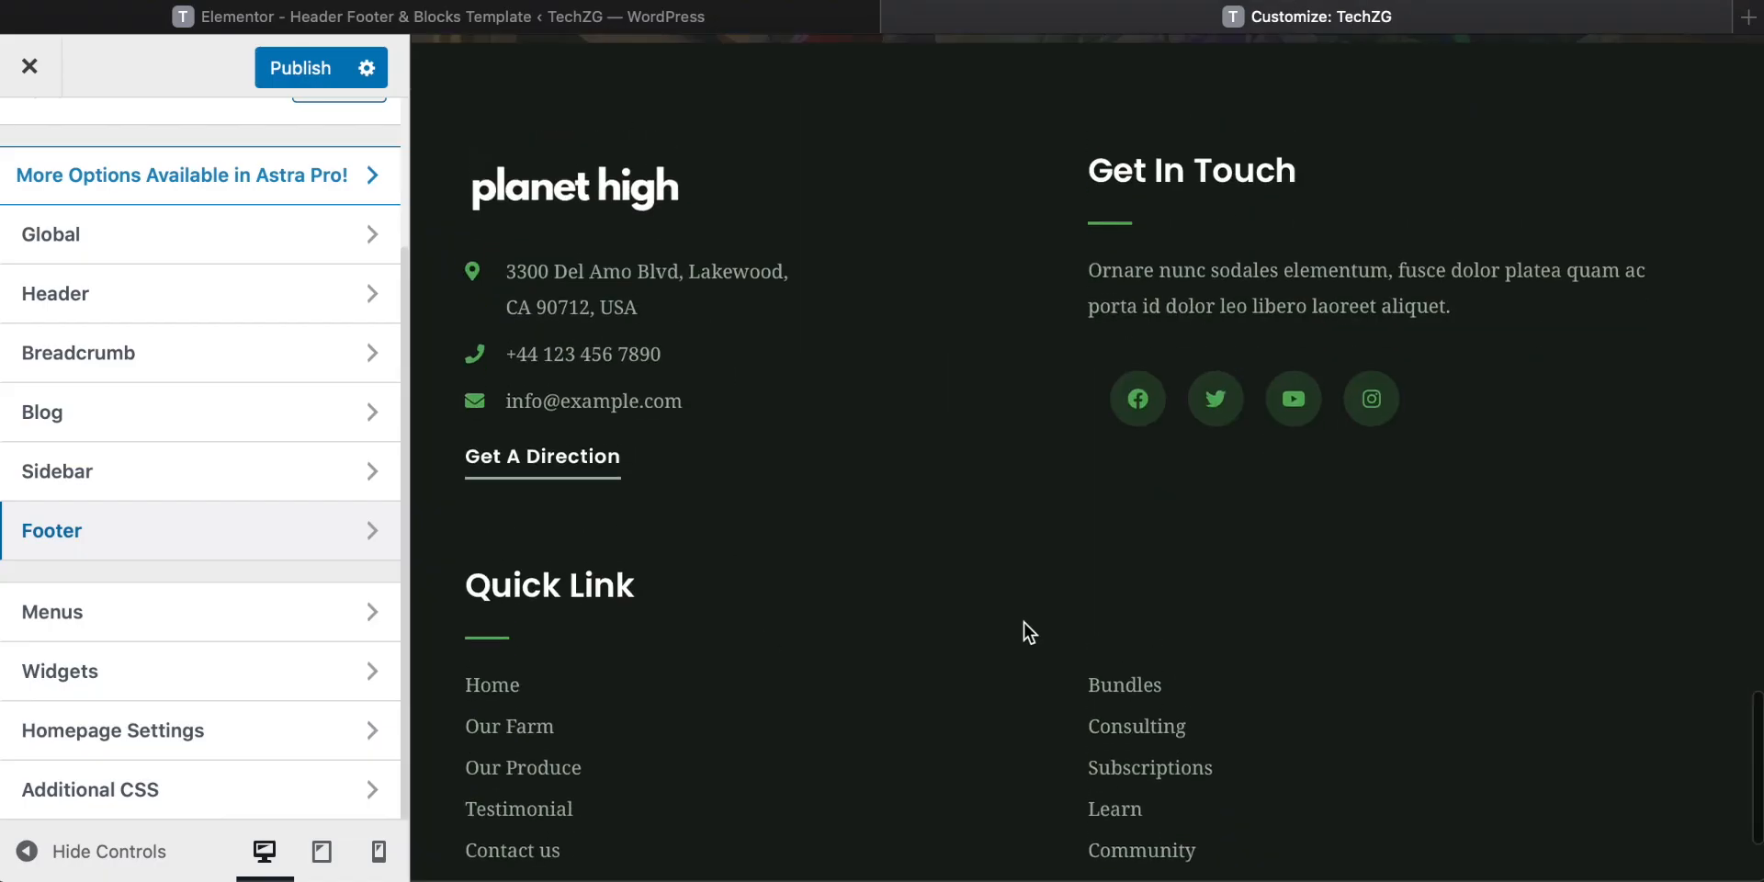
{"action": "scroll", "coordinate": [723, 323], "scroll_direction": "down", "scroll_amount": 2}
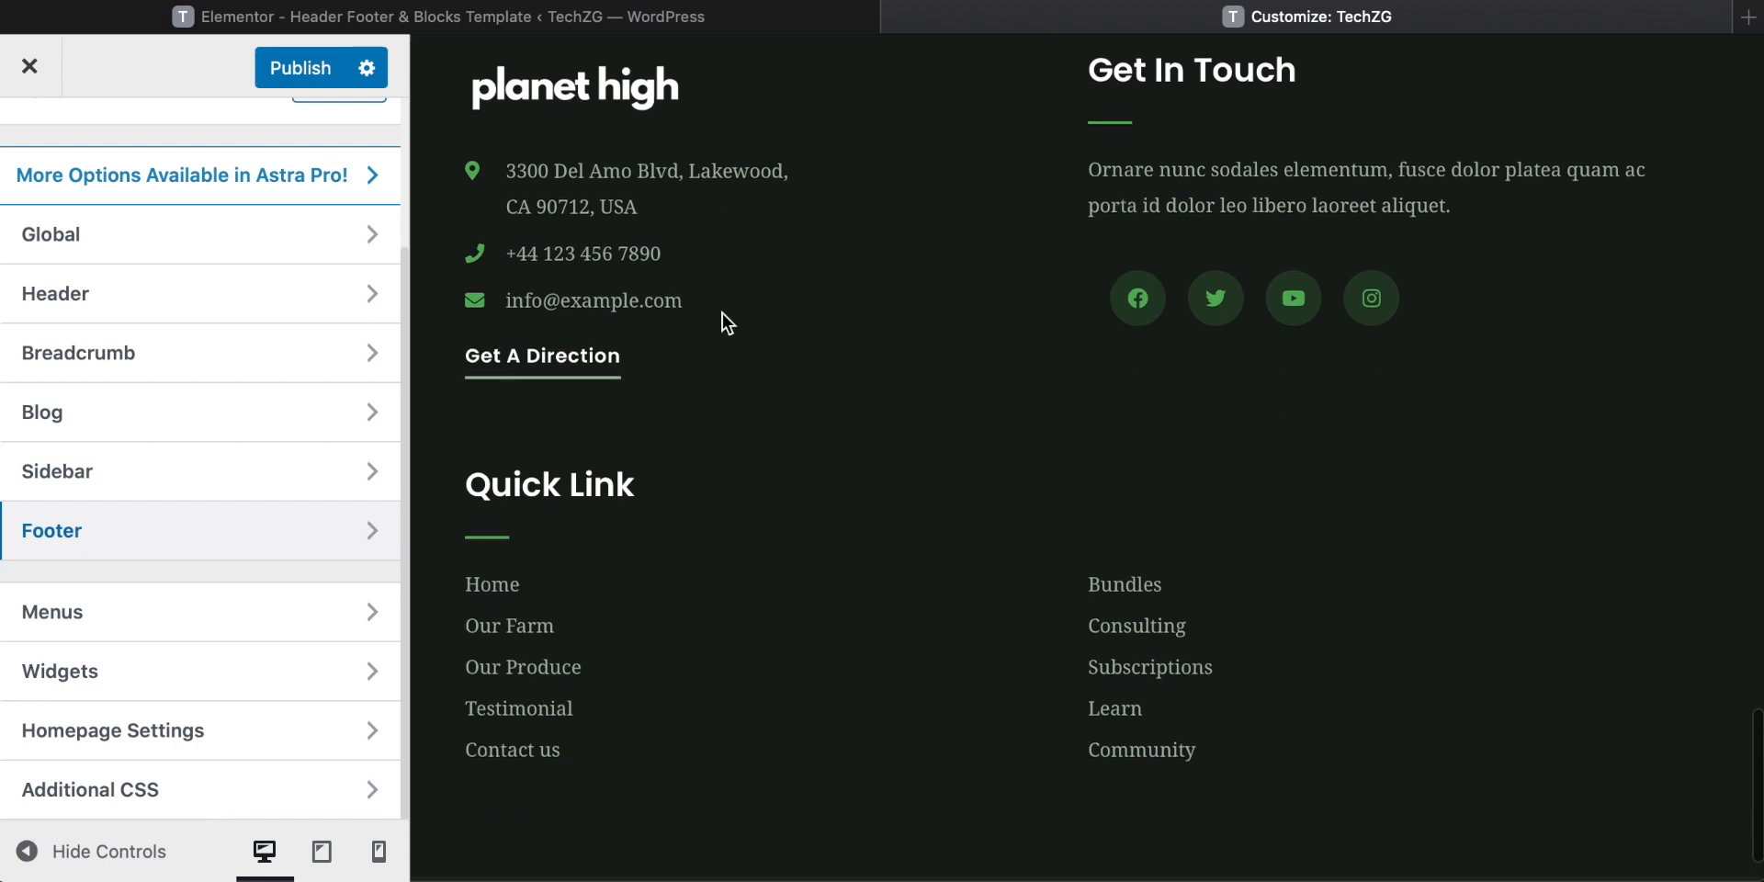
{"action": "left_click", "coordinate": [459, 27]}
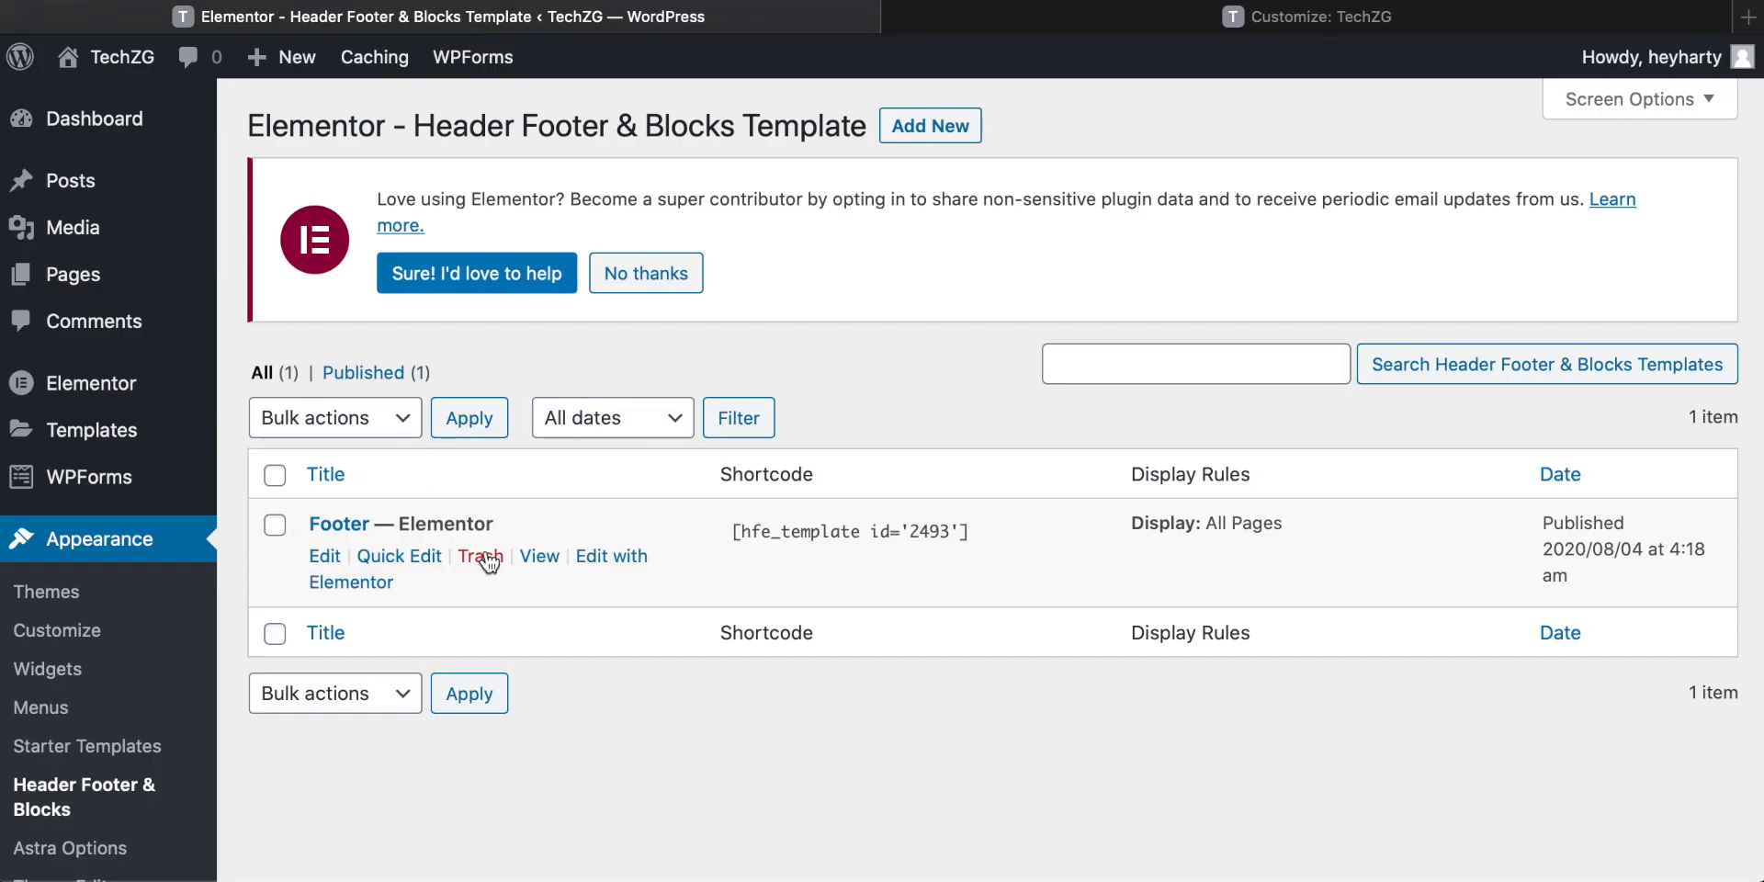
{"action": "left_click", "coordinate": [487, 554]}
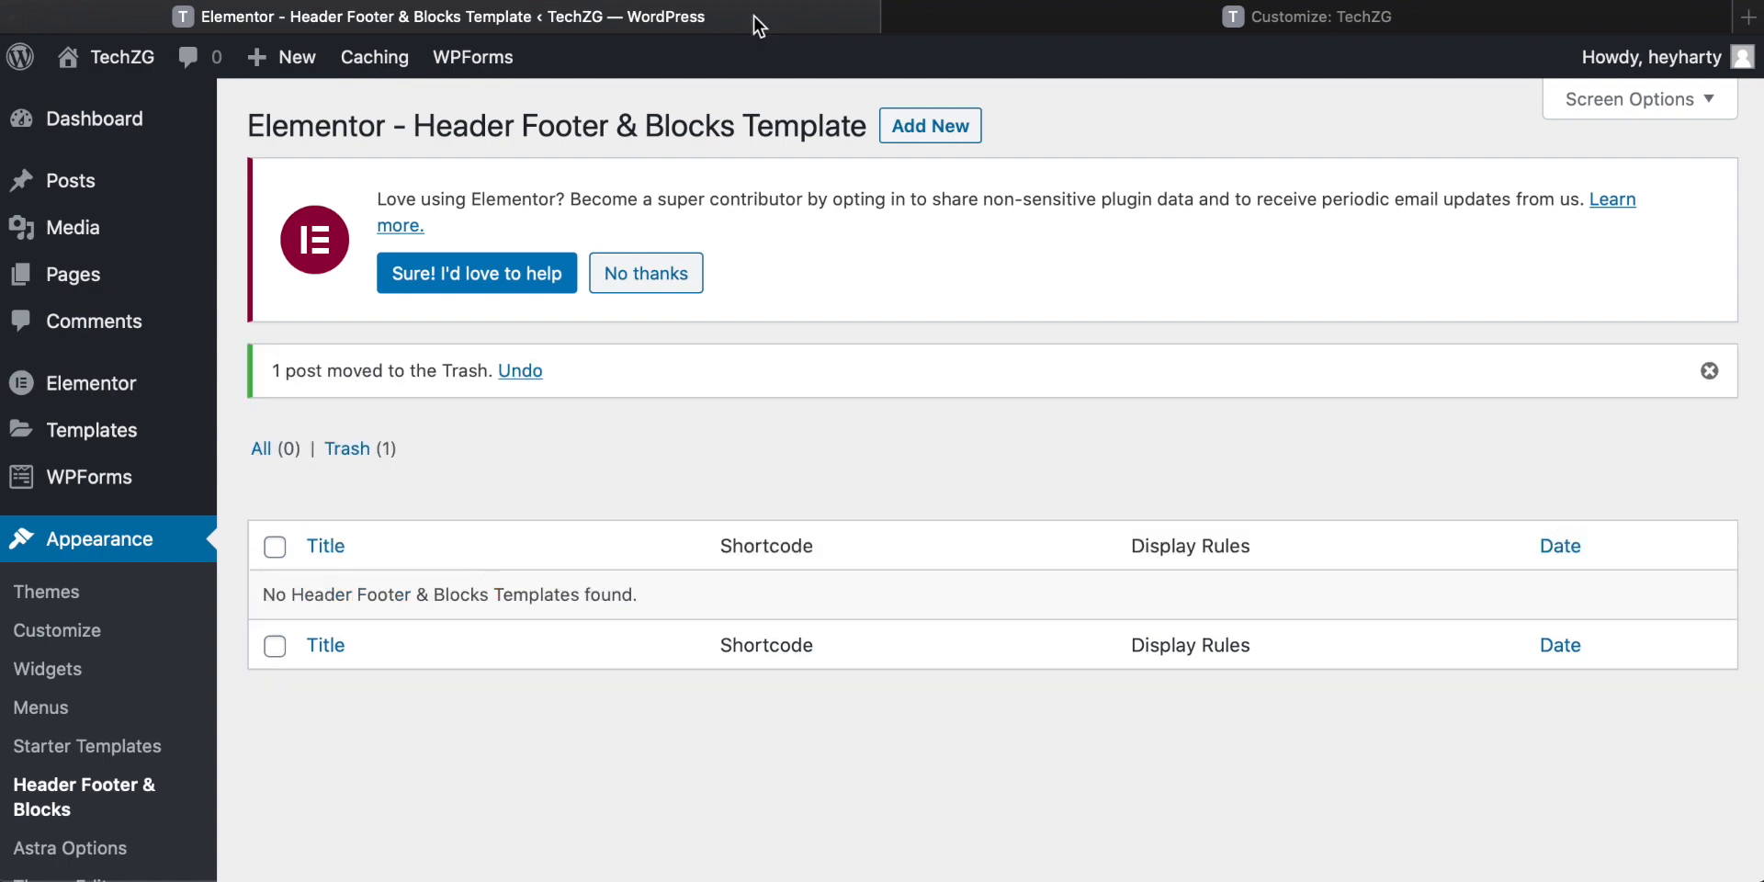
Return to the Customizer and publish the pending site changes.
{"action": "left_click", "coordinate": [1266, 19]}
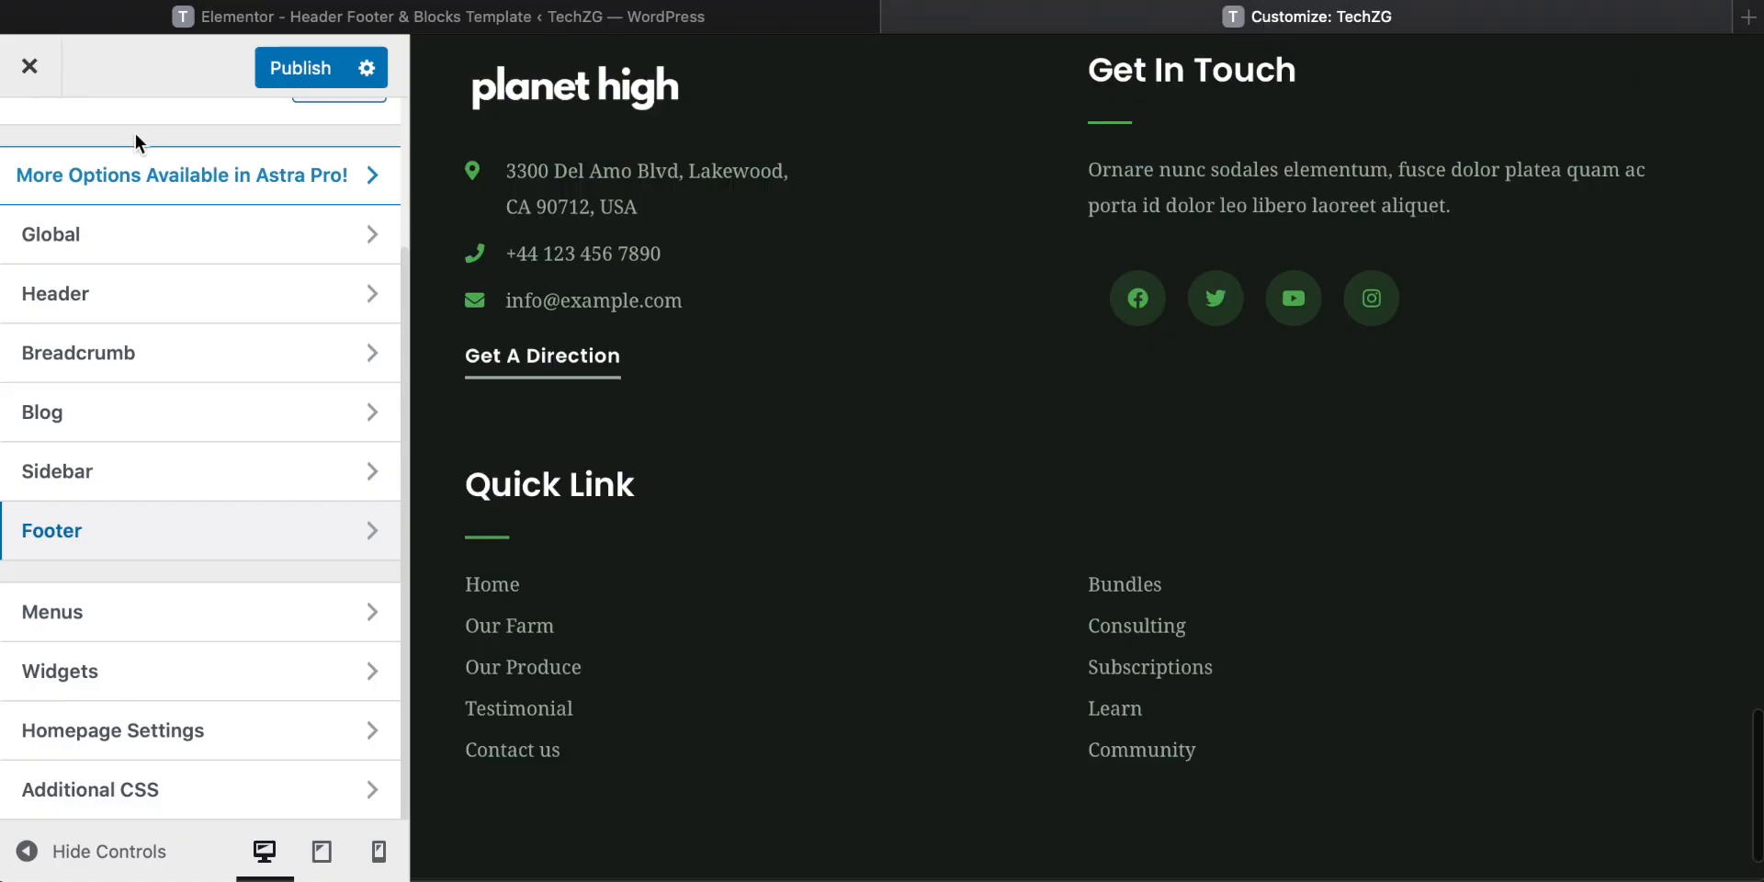
{"action": "scroll", "coordinate": [287, 421], "scroll_direction": "up", "scroll_amount": 3}
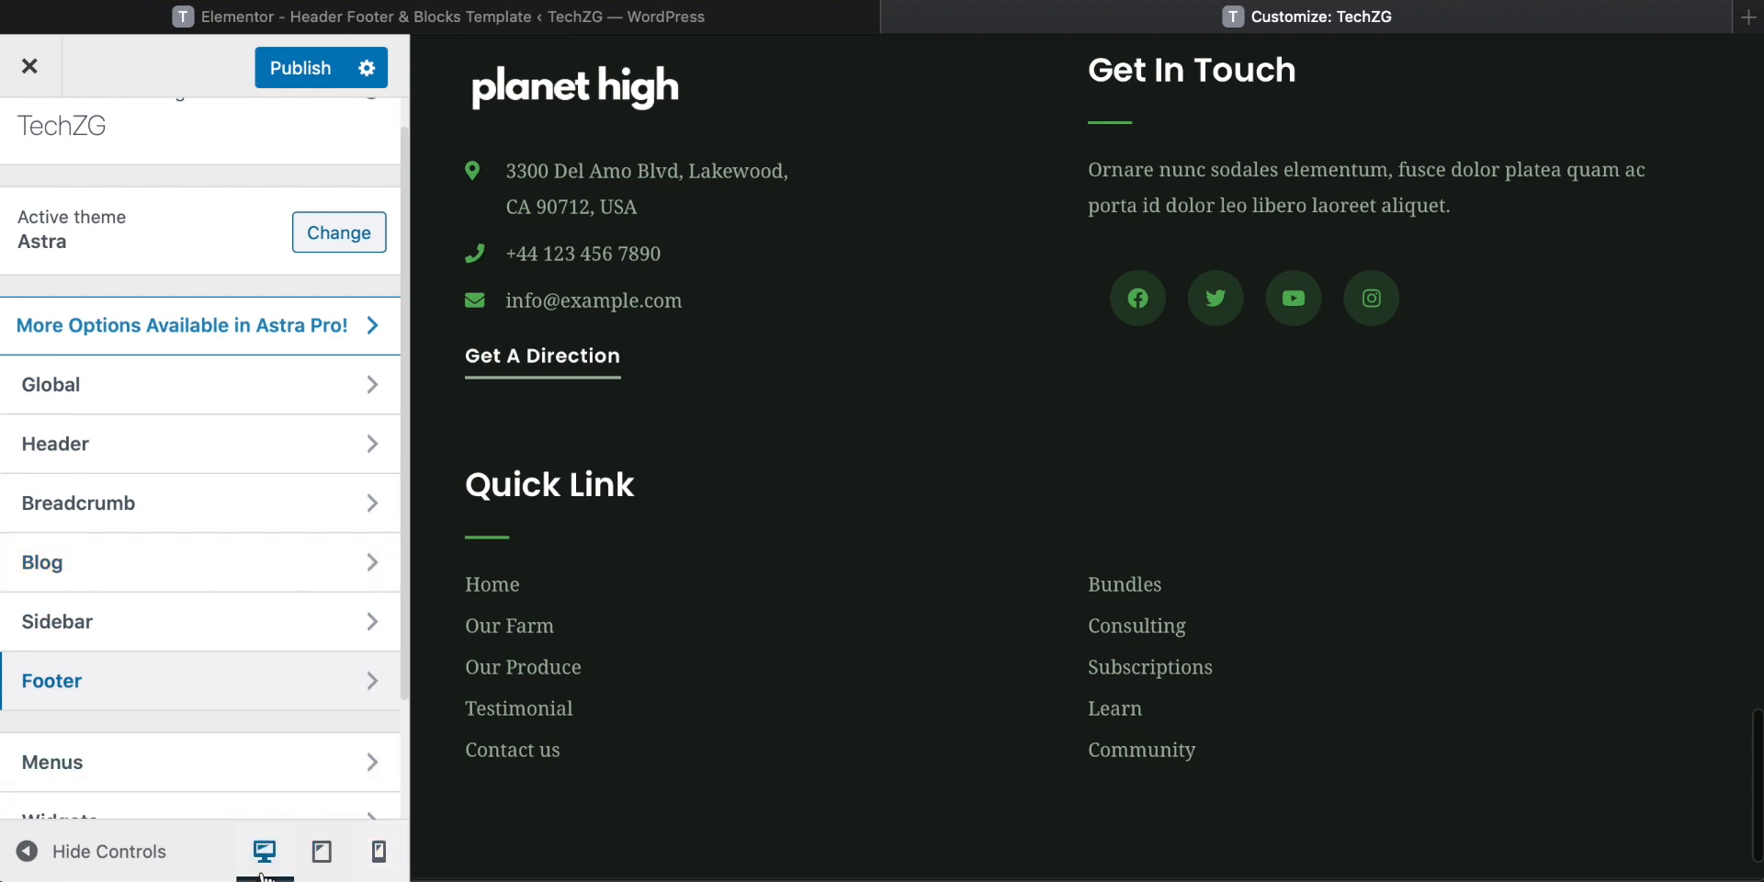
{"action": "left_click", "coordinate": [301, 73]}
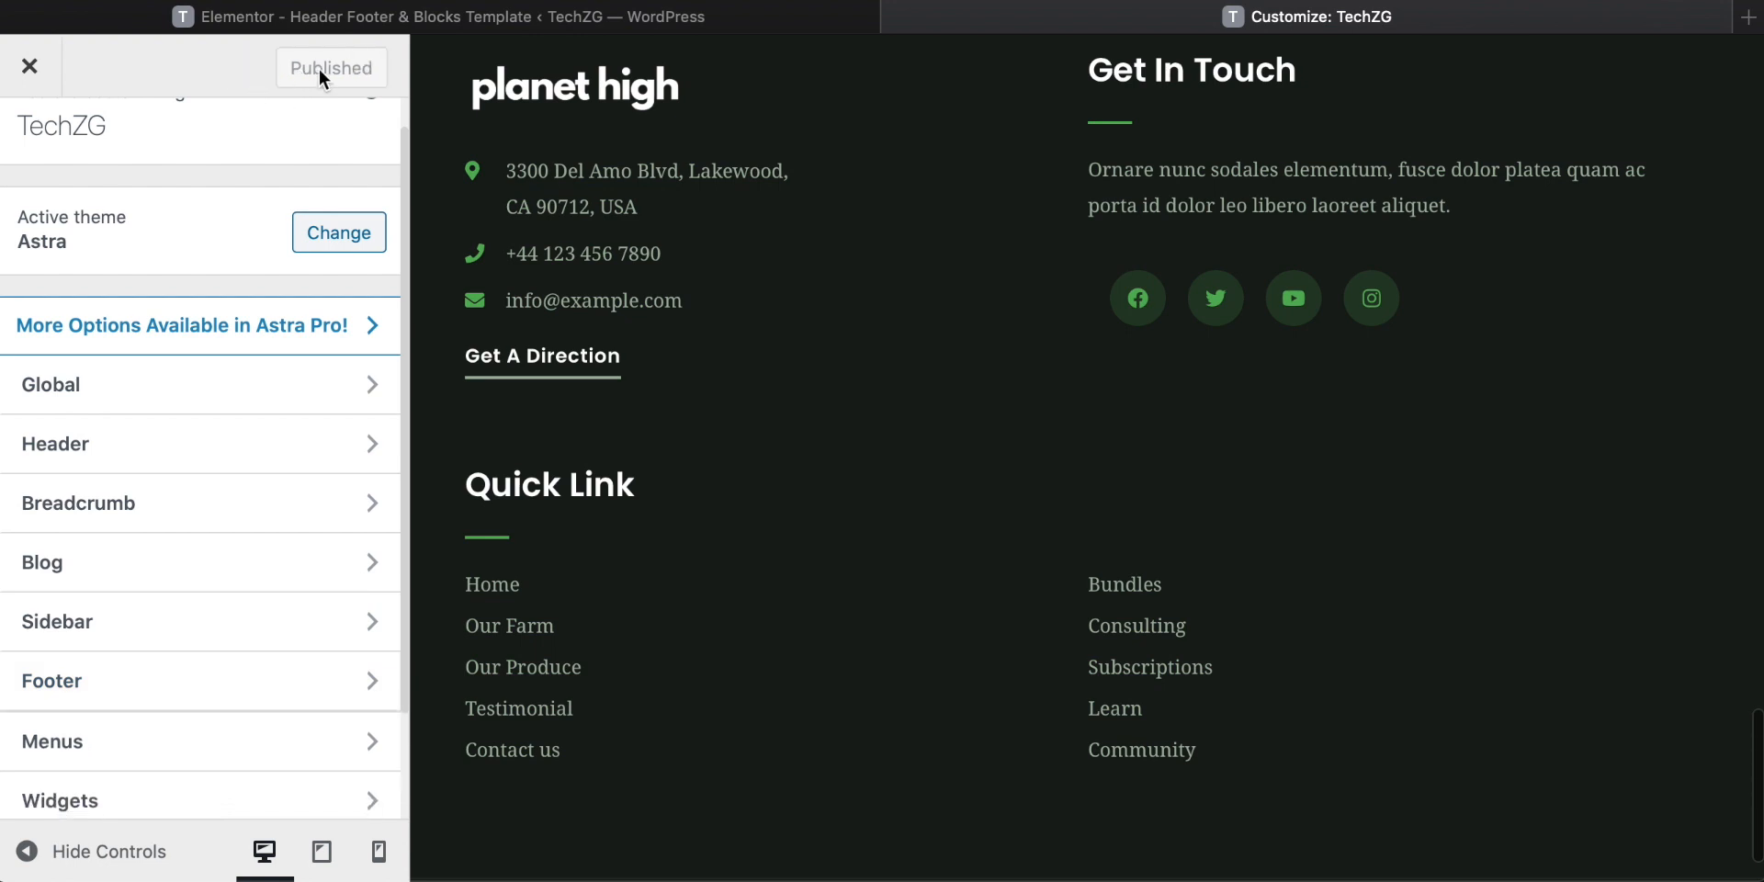
Load the live TechZG website in a new browser tab.
{"action": "left_click", "coordinate": [1746, 21]}
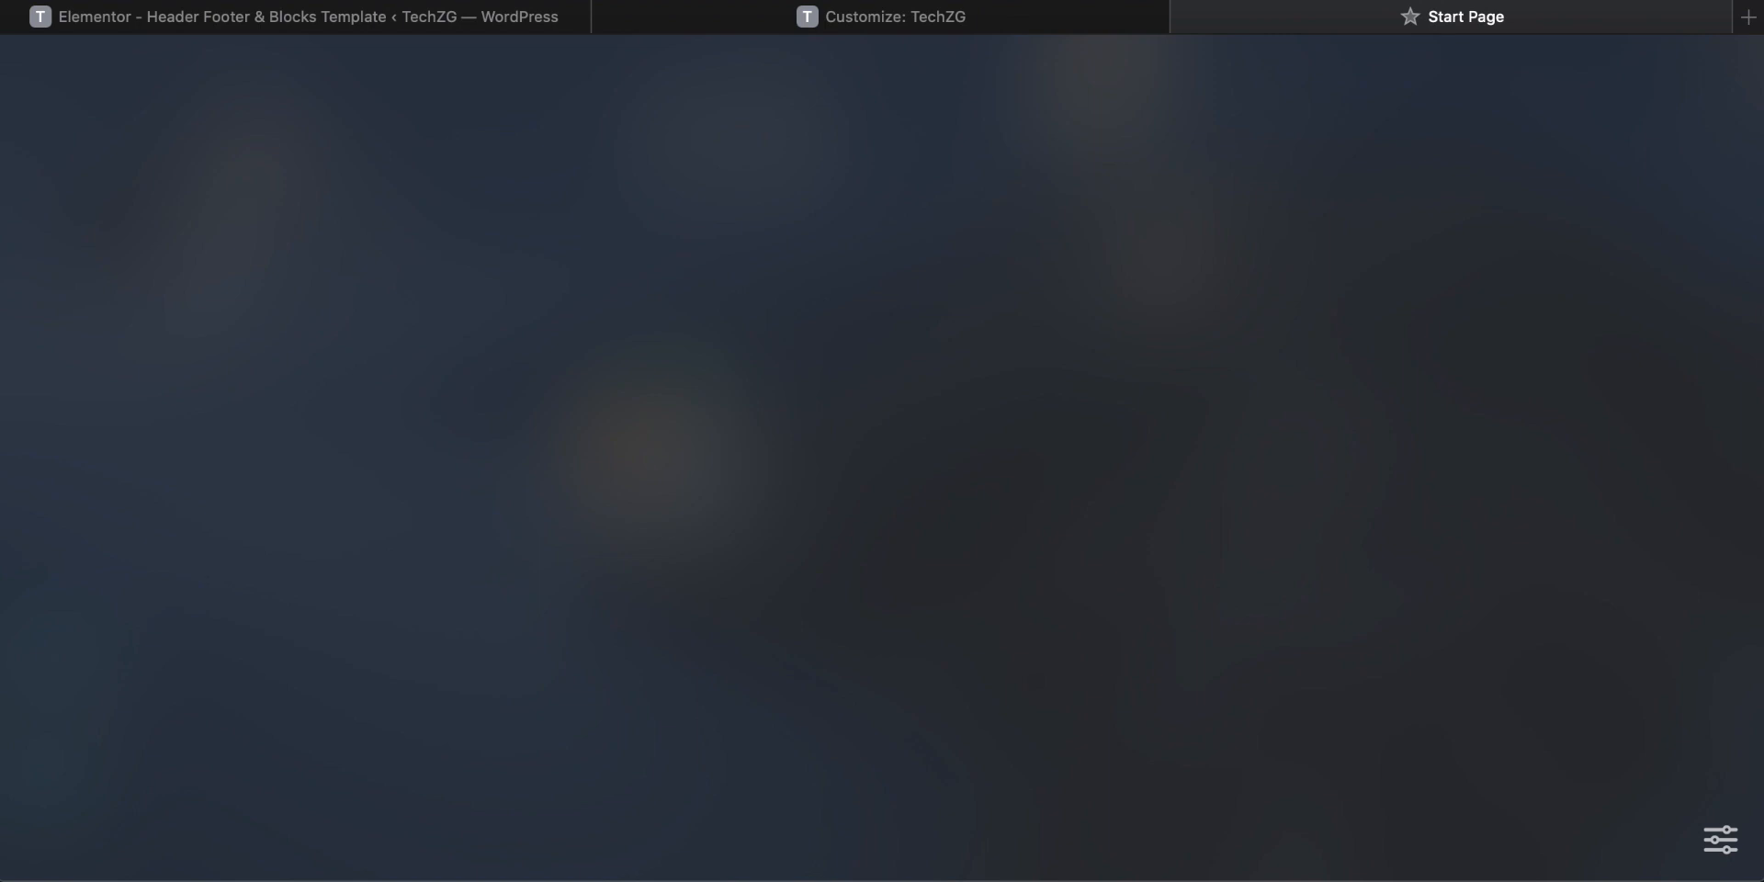
{"action": "type", "text": "www.techzg"}
{"action": "key", "text": "Return"}
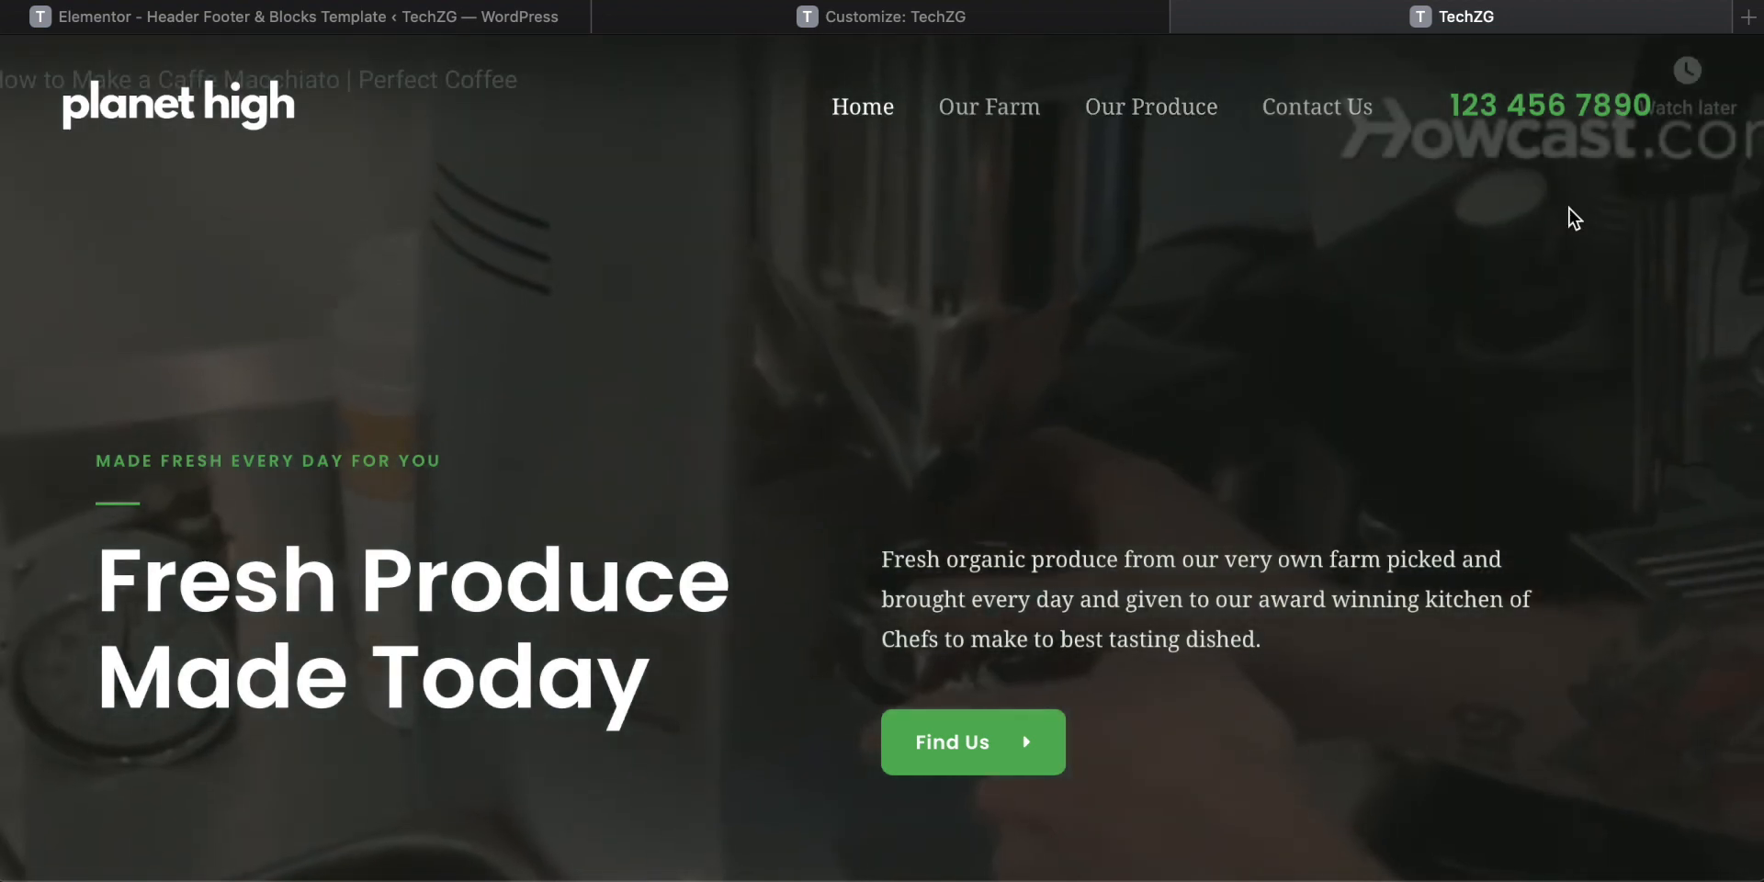
Review the live home page from its header and hero section down to the copyright footer.
{"action": "scroll", "coordinate": [1438, 296], "scroll_direction": "down", "scroll_amount": 4}
{"action": "scroll", "coordinate": [1431, 286], "scroll_direction": "down", "scroll_amount": 20}
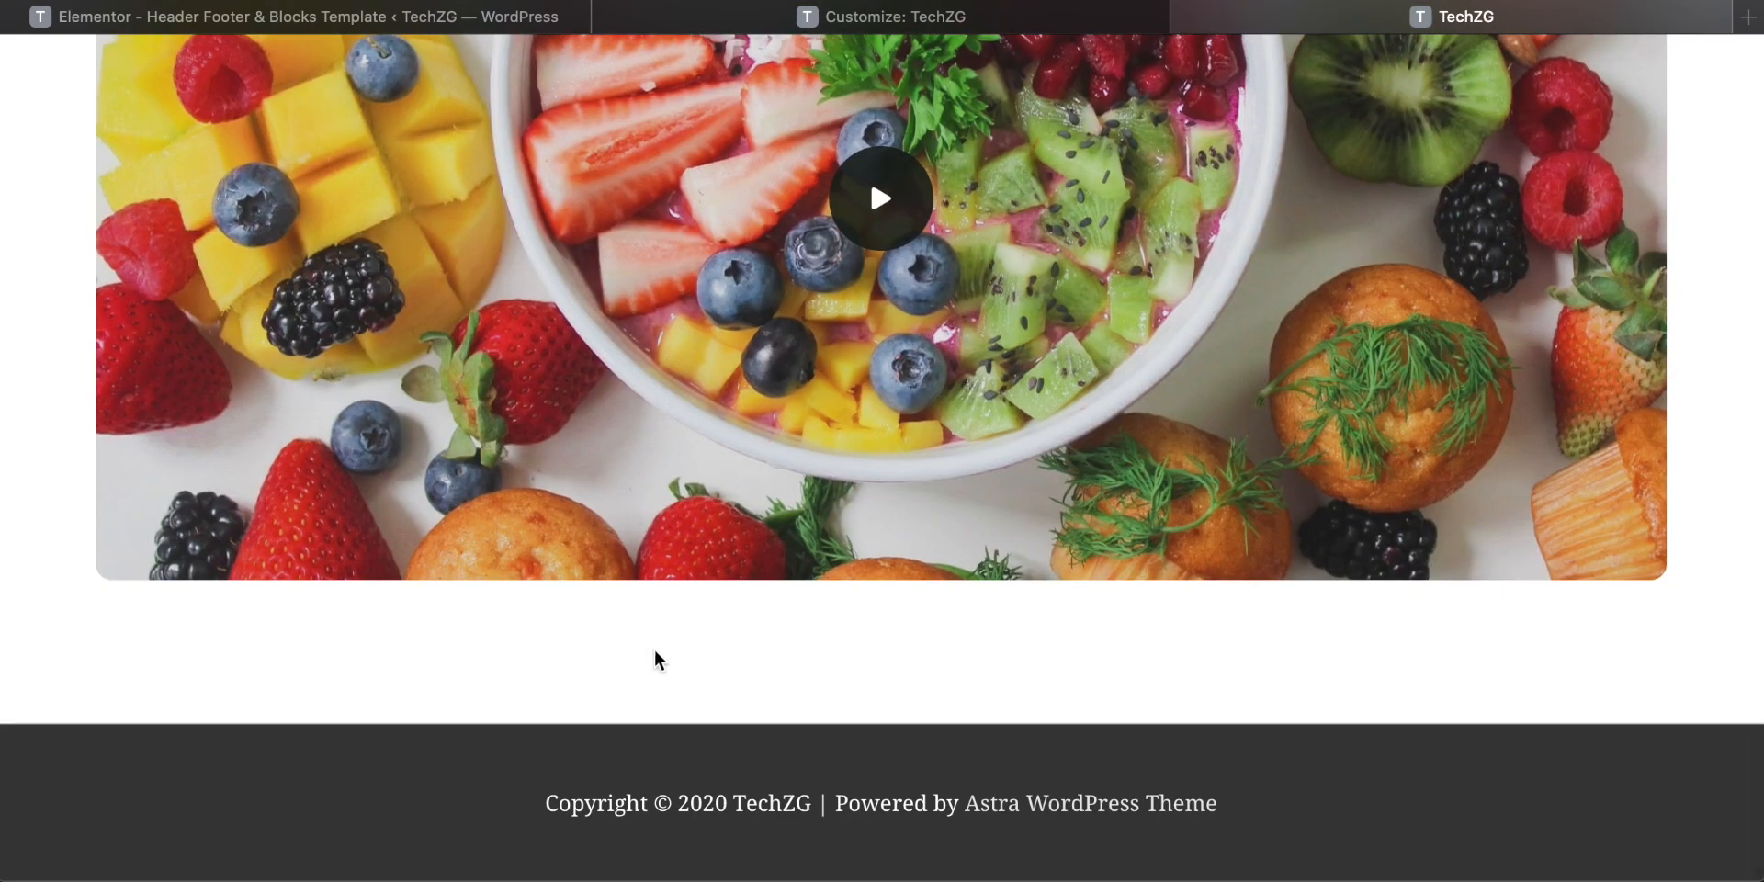
{"action": "scroll", "coordinate": [654, 649], "scroll_direction": "up", "scroll_amount": 3}
{"action": "scroll", "coordinate": [654, 648], "scroll_direction": "up", "scroll_amount": 5}
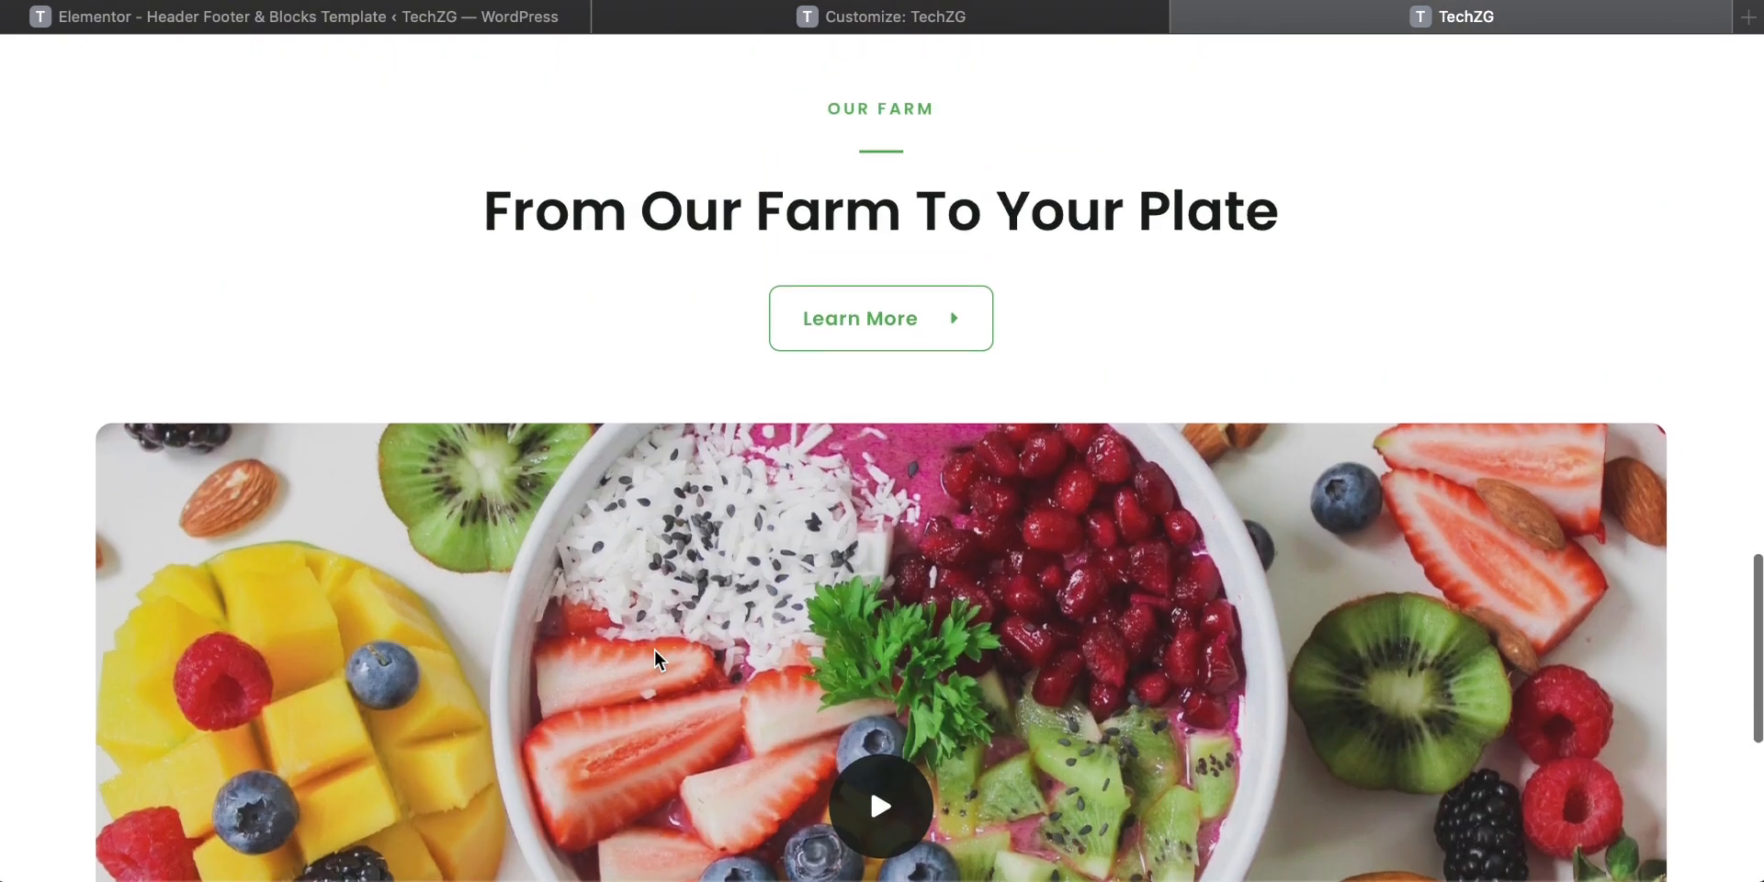
{"action": "scroll", "coordinate": [654, 648], "scroll_direction": "up", "scroll_amount": 12}
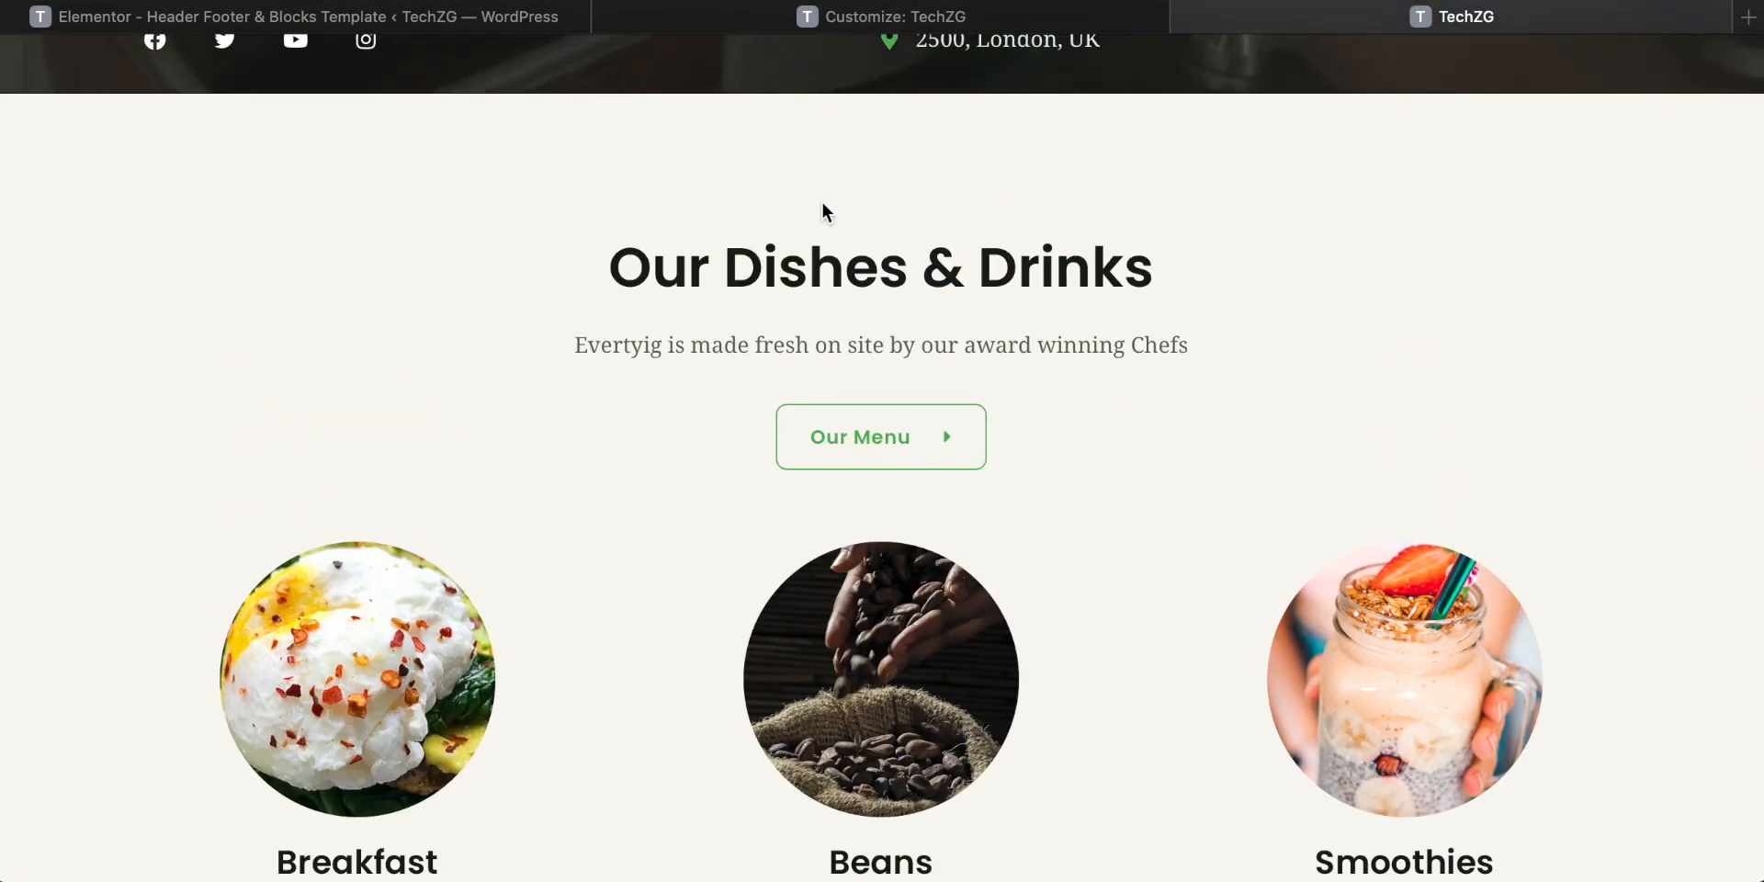
{"action": "scroll", "coordinate": [866, 352], "scroll_direction": "up", "scroll_amount": 11}
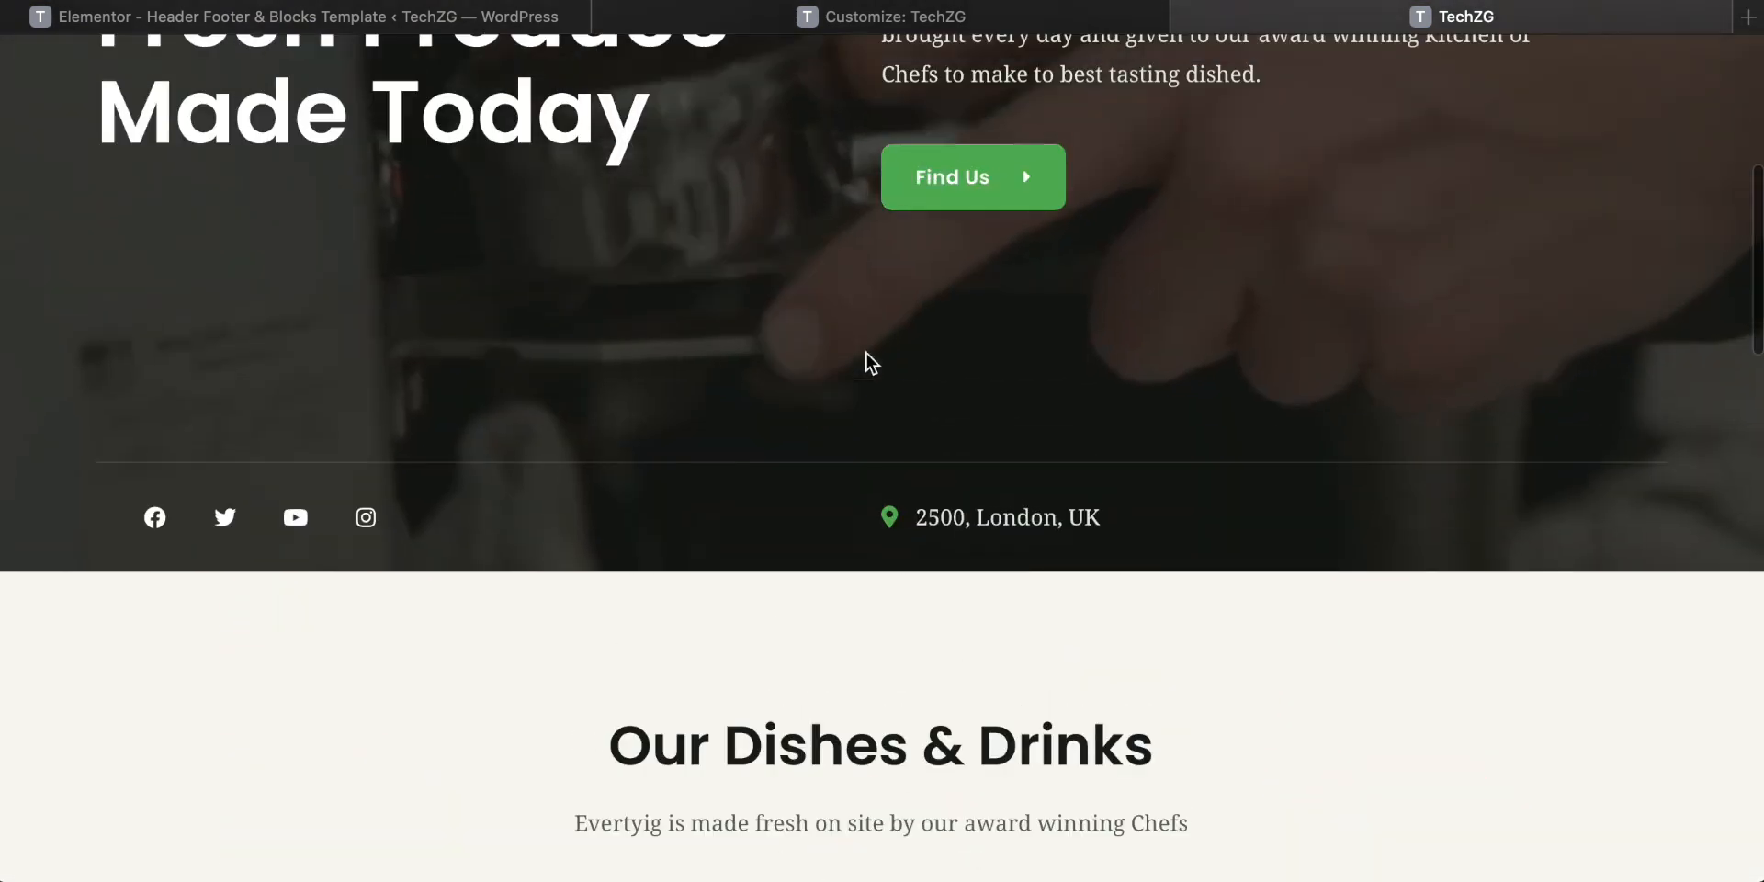
{"action": "scroll", "coordinate": [867, 355], "scroll_direction": "up", "scroll_amount": 1}
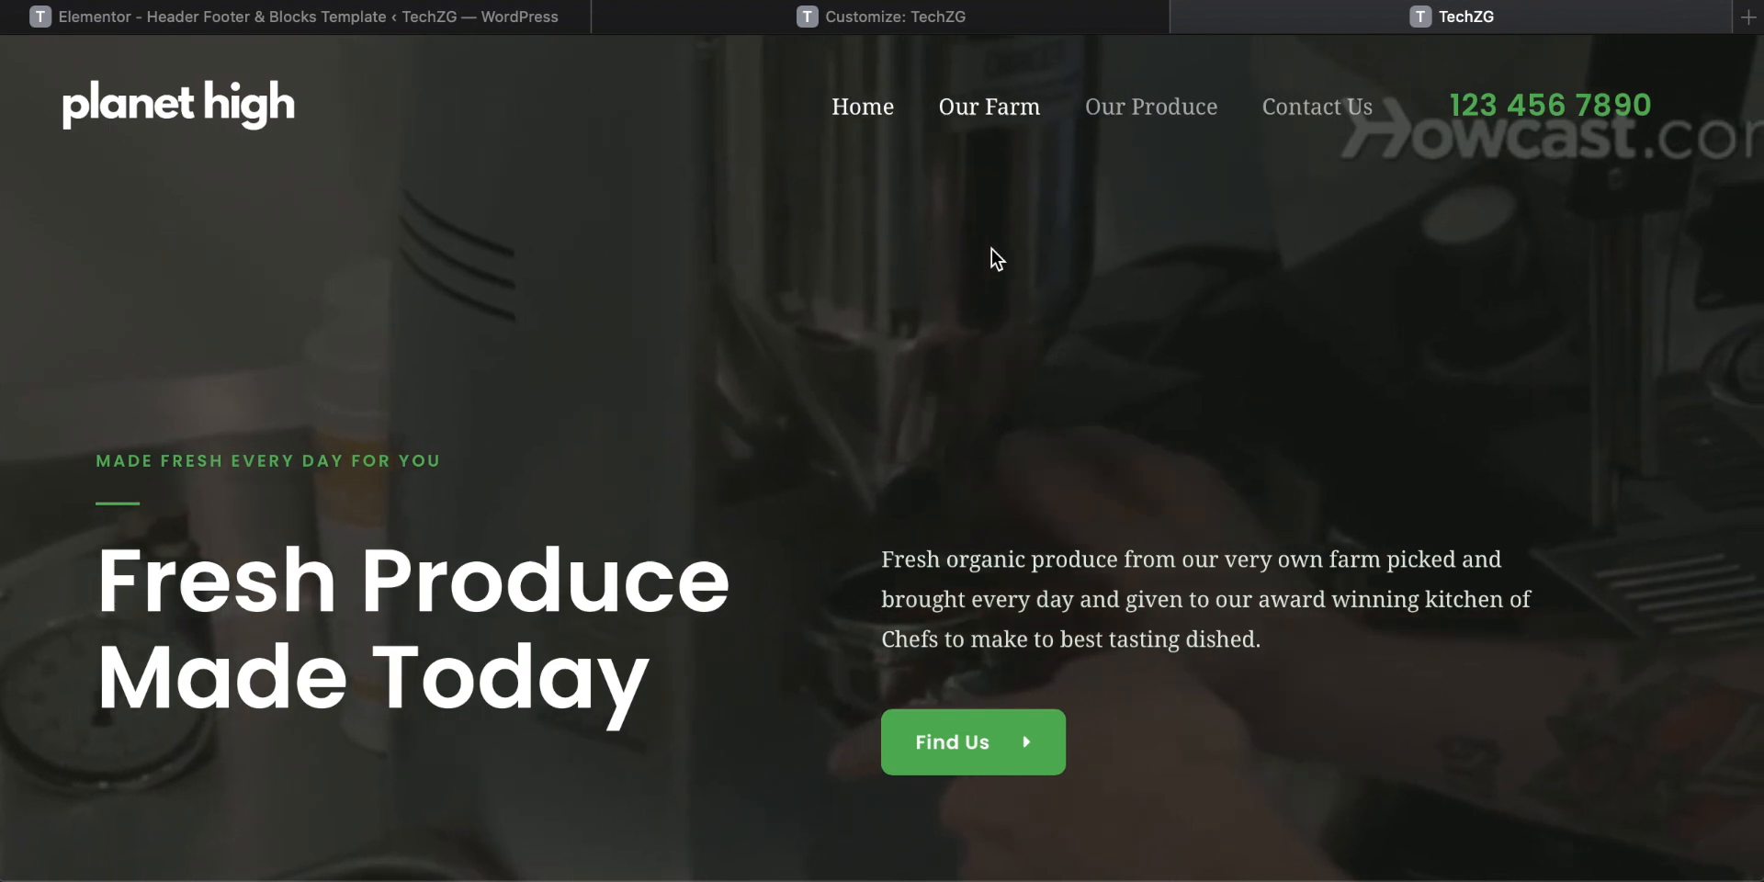
{"action": "scroll", "coordinate": [992, 257], "scroll_direction": "down", "scroll_amount": 3}
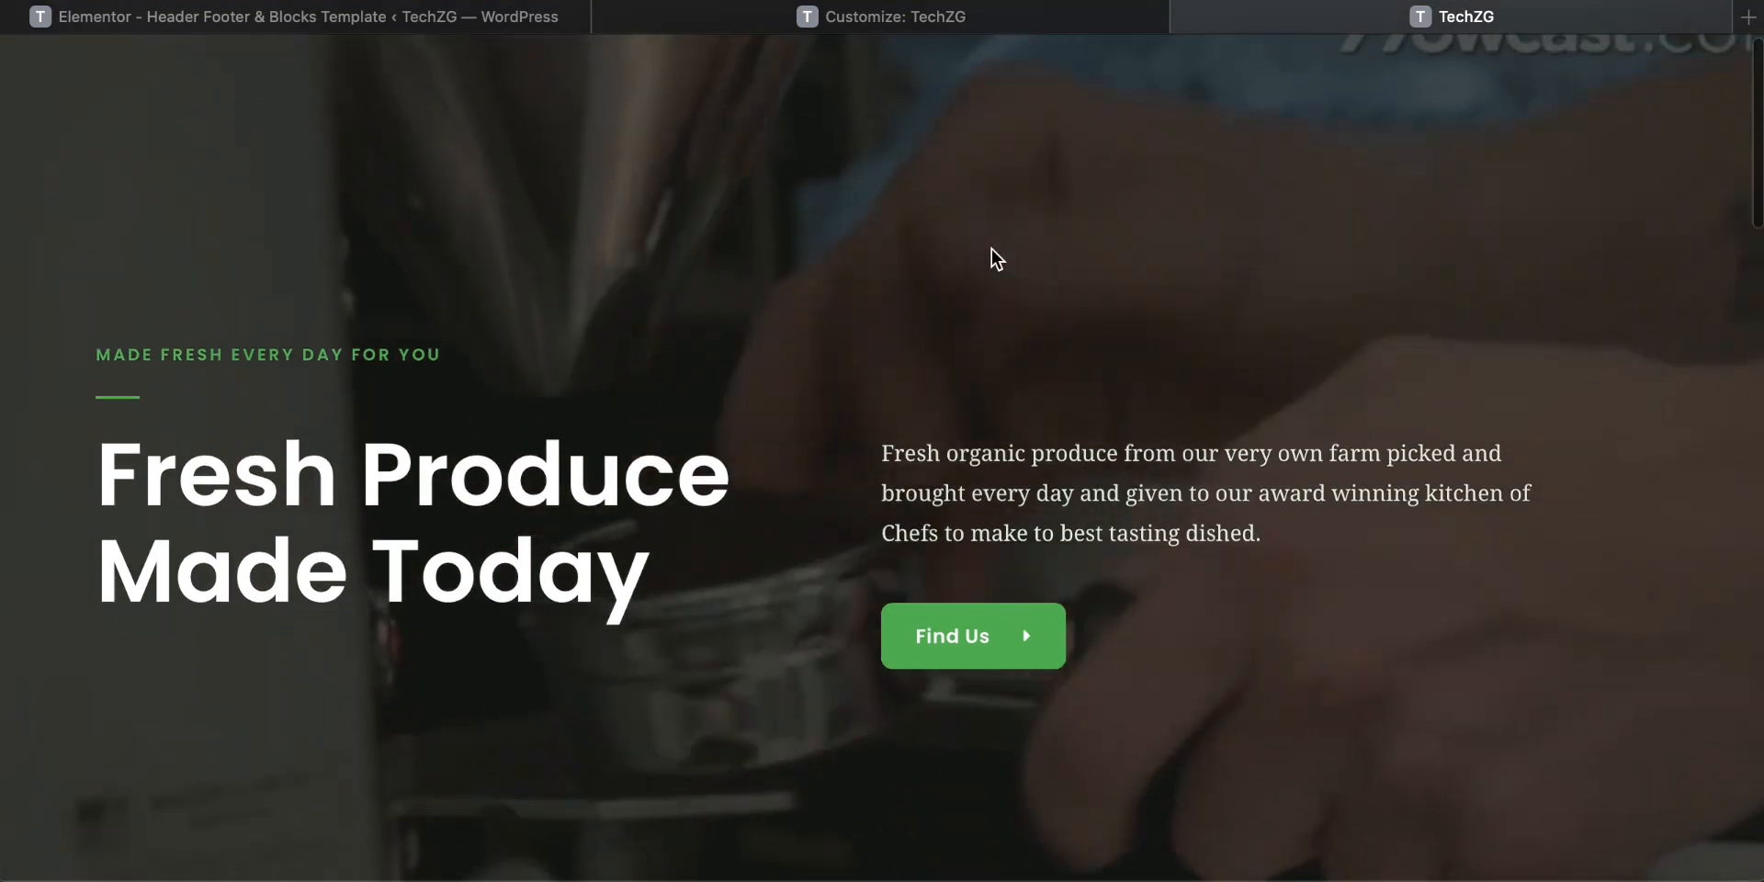
{"action": "scroll", "coordinate": [990, 249], "scroll_direction": "up", "scroll_amount": 3}
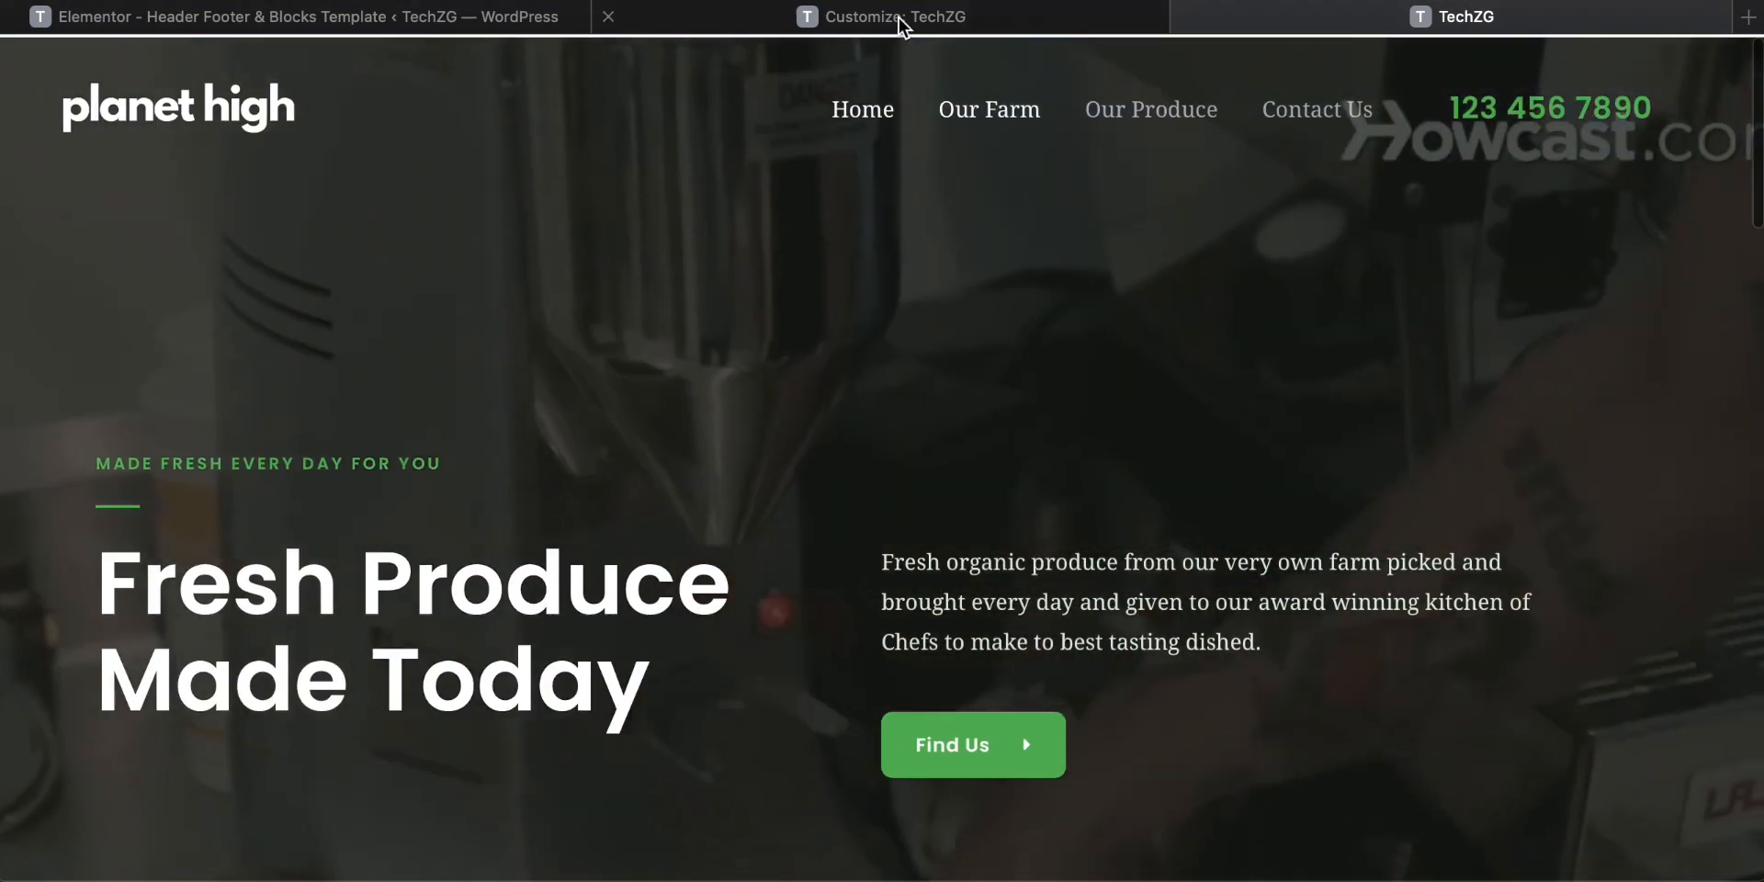
Open the Our Farm page on the live site and examine its header, content sections and team section.
{"action": "left_click", "coordinate": [900, 19]}
{"action": "left_click", "coordinate": [1370, 27]}
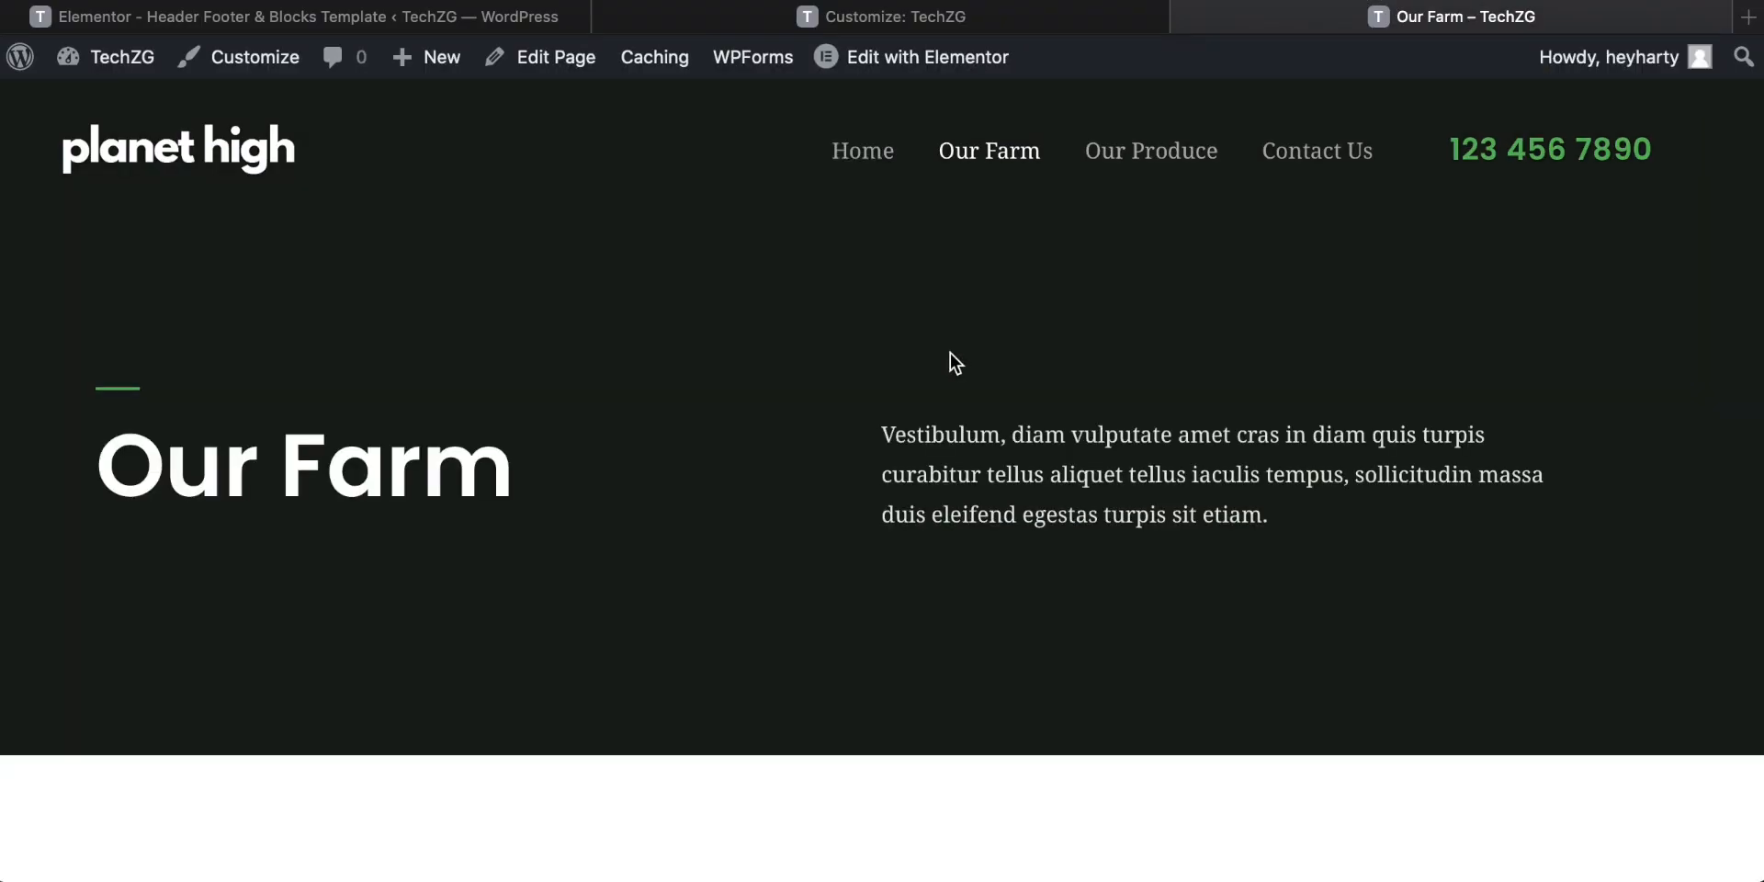
{"action": "scroll", "coordinate": [950, 353], "scroll_direction": "down", "scroll_amount": 5}
{"action": "scroll", "coordinate": [950, 353], "scroll_direction": "up", "scroll_amount": 4}
{"action": "scroll", "coordinate": [950, 353], "scroll_direction": "up", "scroll_amount": 1}
{"action": "scroll", "coordinate": [660, 413], "scroll_direction": "down", "scroll_amount": 15}
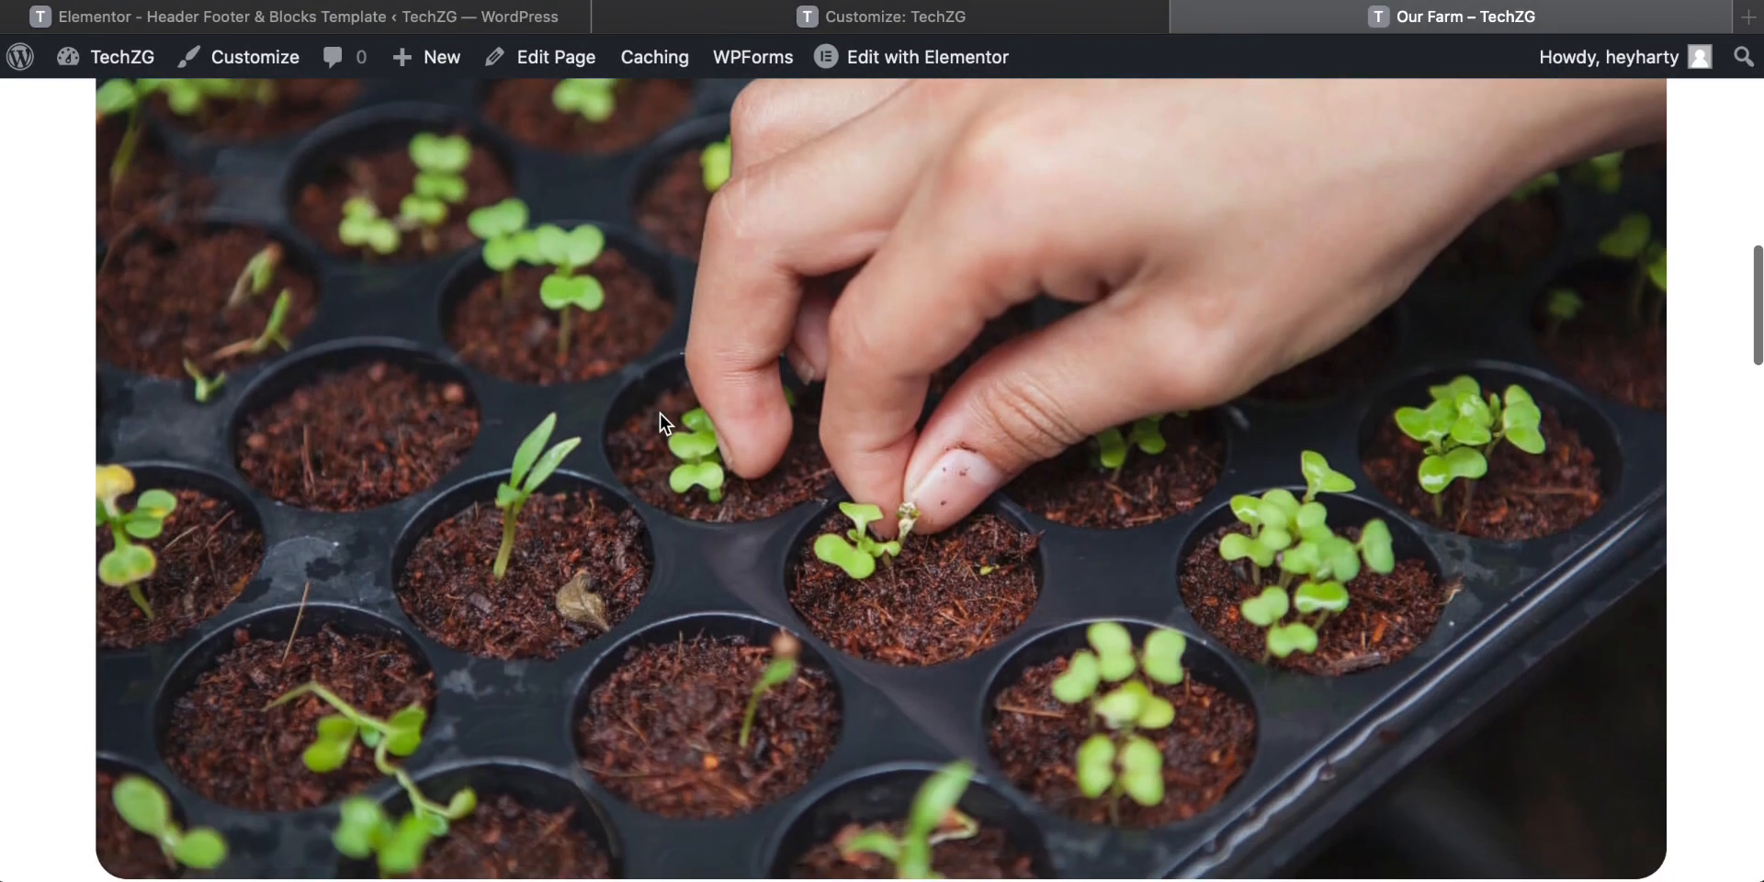
{"action": "scroll", "coordinate": [661, 423], "scroll_direction": "down", "scroll_amount": 20}
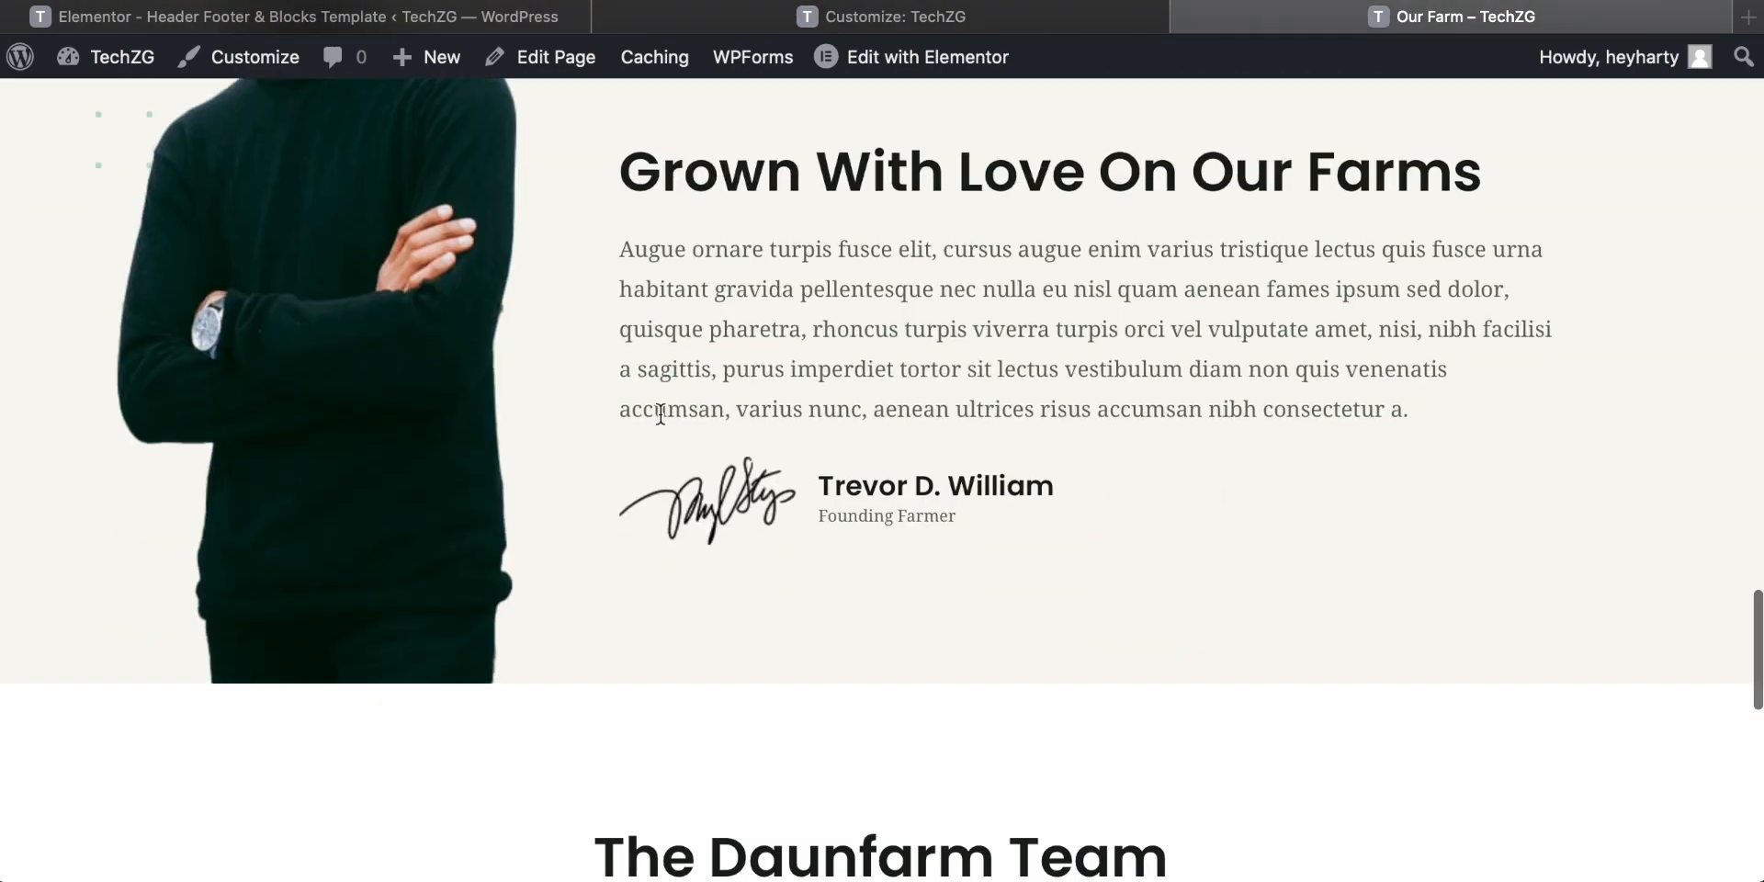
{"action": "scroll", "coordinate": [661, 423], "scroll_direction": "up", "scroll_amount": 8}
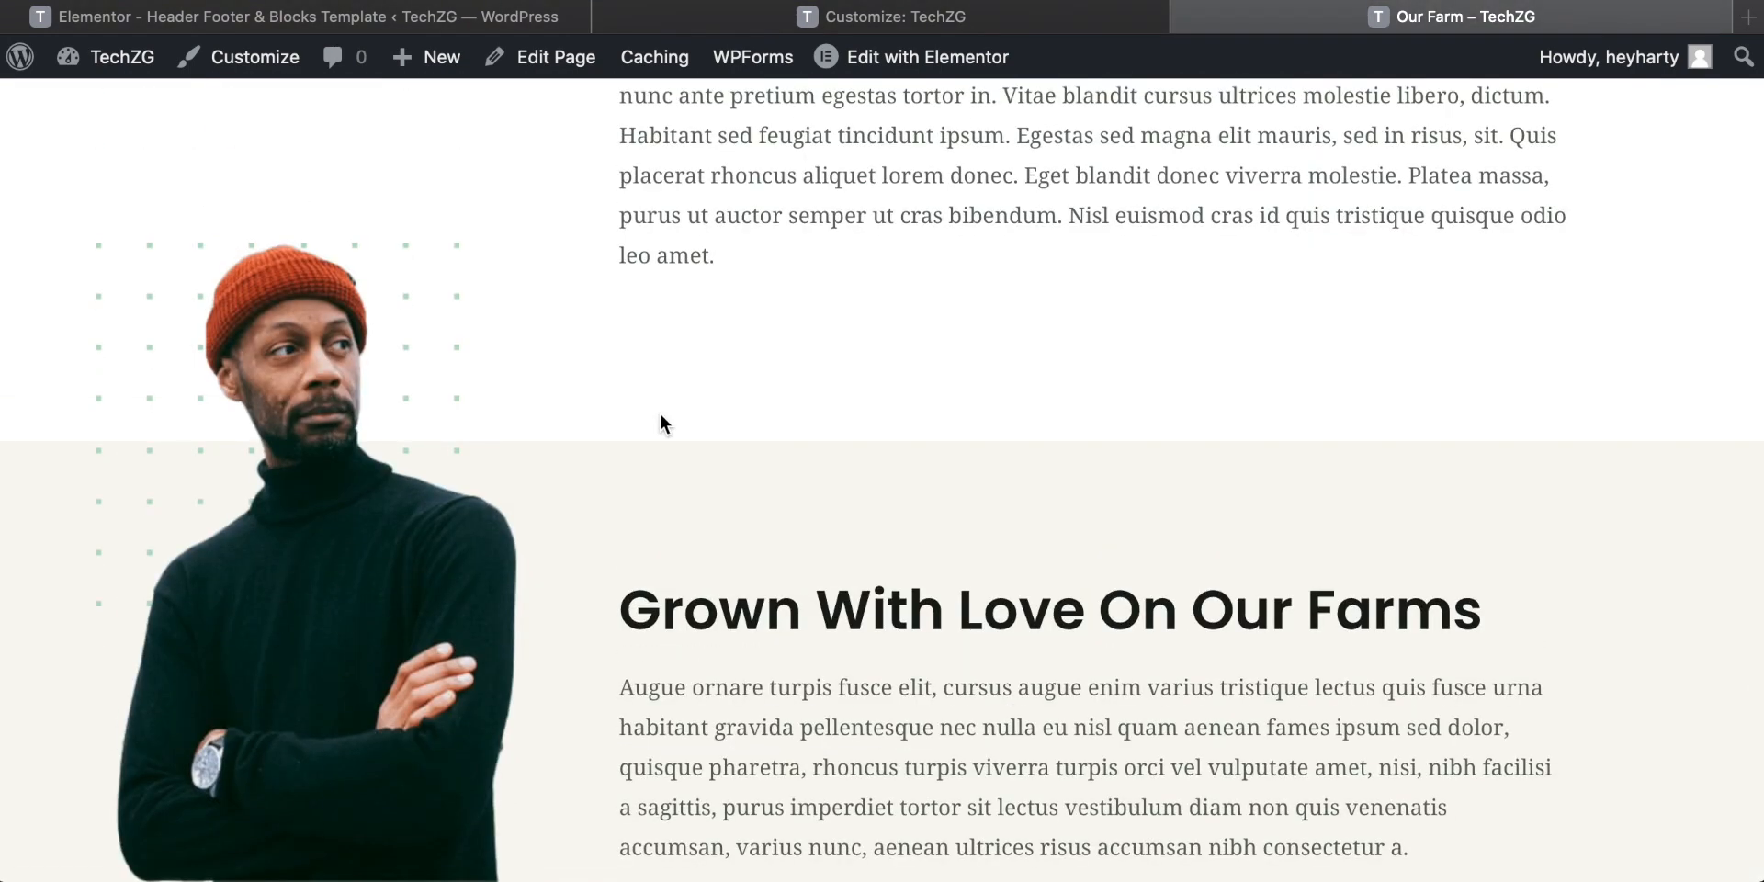
{"action": "scroll", "coordinate": [659, 415], "scroll_direction": "down", "scroll_amount": 10}
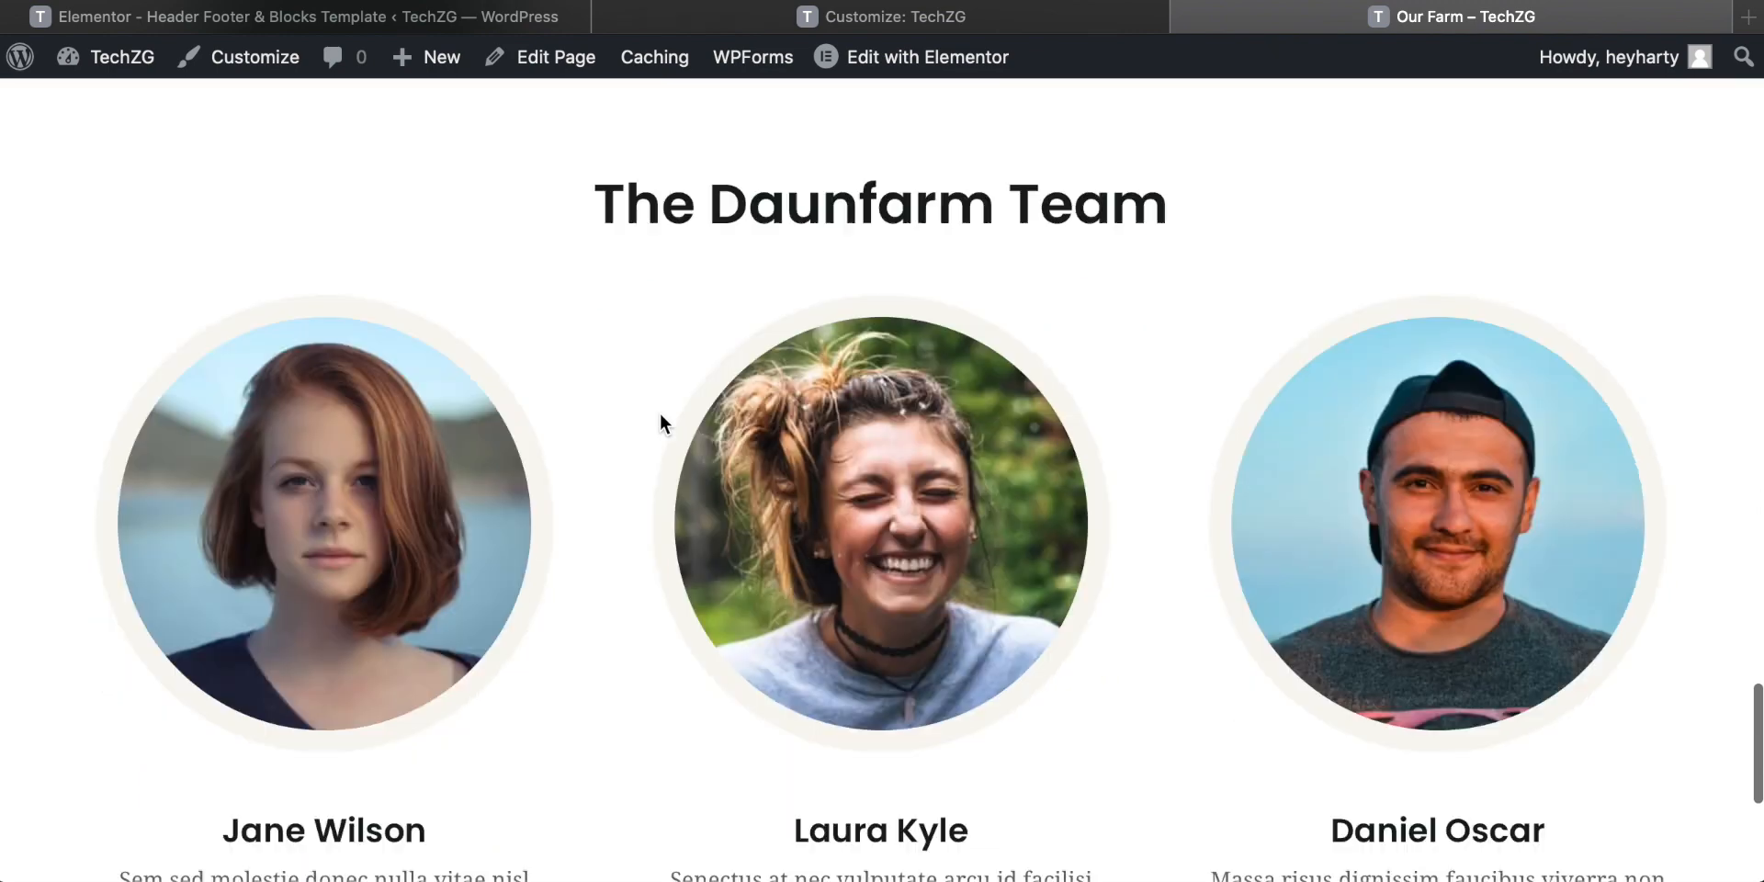
{"action": "scroll", "coordinate": [660, 423], "scroll_direction": "up", "scroll_amount": 20}
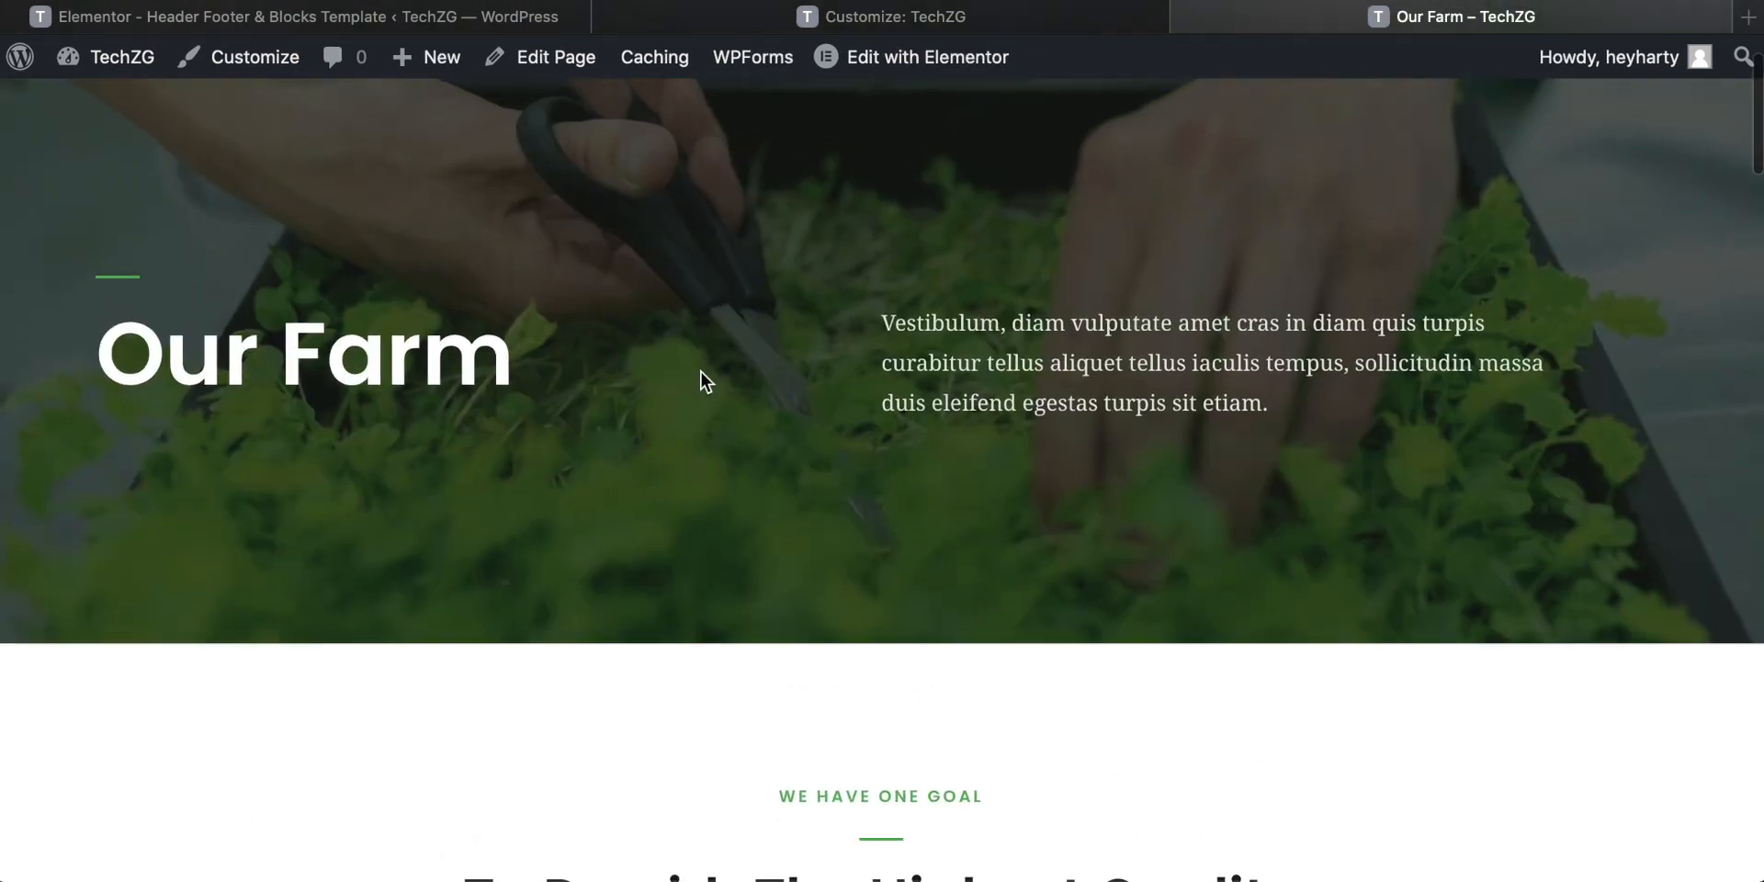
{"action": "scroll", "coordinate": [701, 373], "scroll_direction": "up", "scroll_amount": 2}
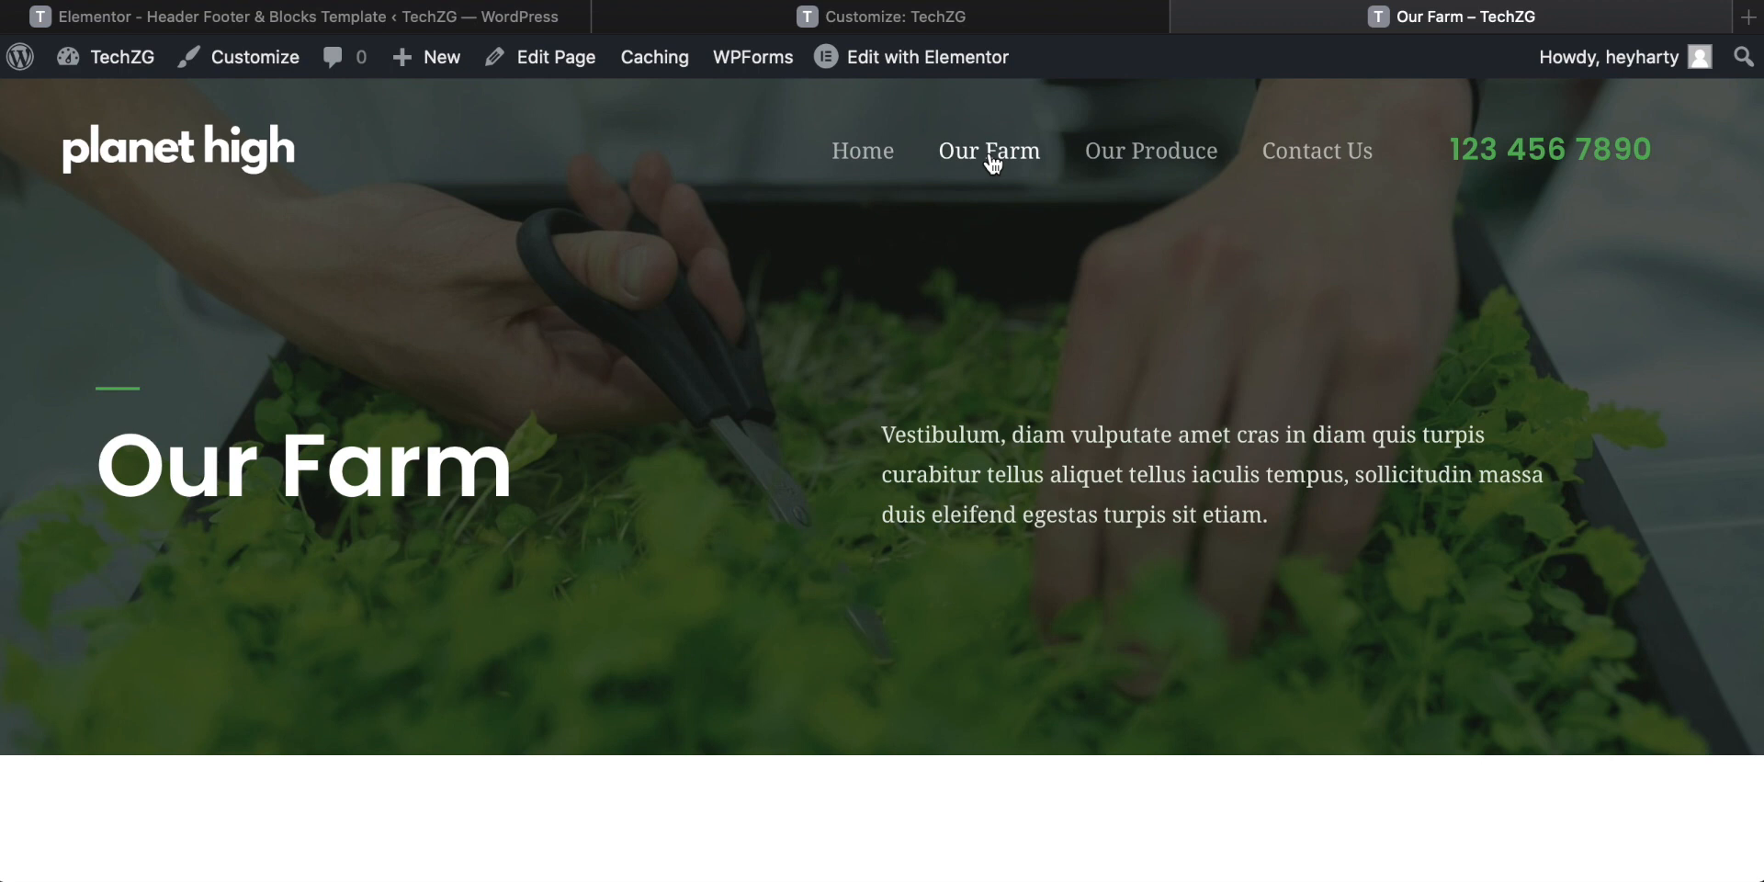
Return to the WordPress dashboard and open the site's Permalink Settings.
{"action": "left_click", "coordinate": [311, 22]}
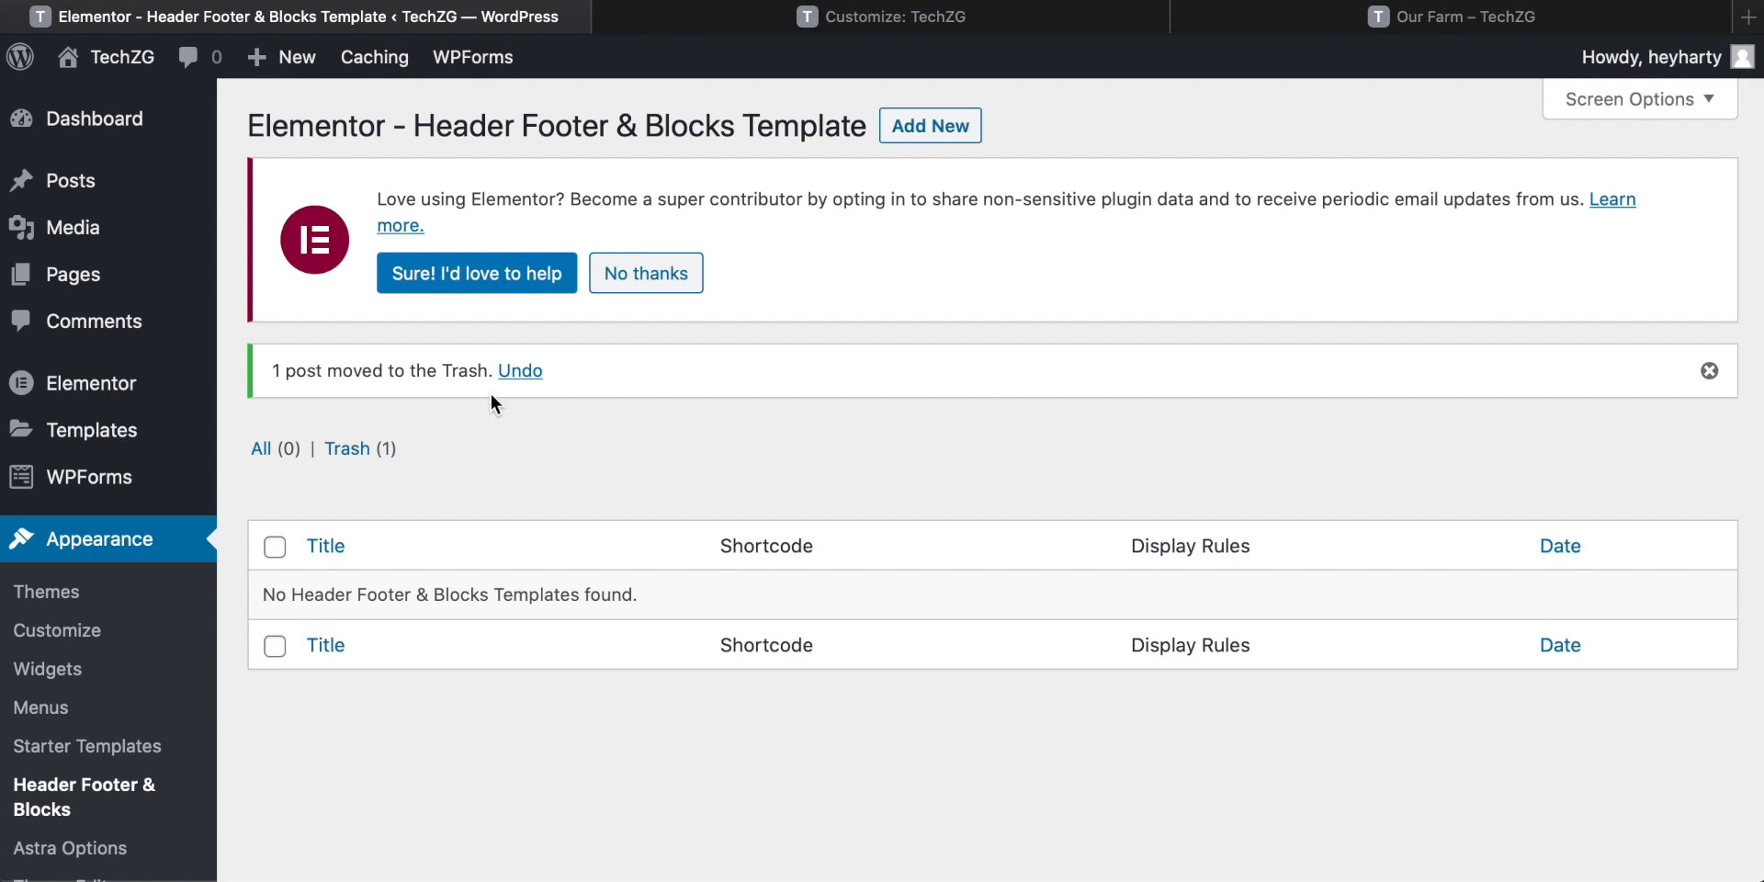
{"action": "scroll", "coordinate": [490, 395], "scroll_direction": "down", "scroll_amount": 3}
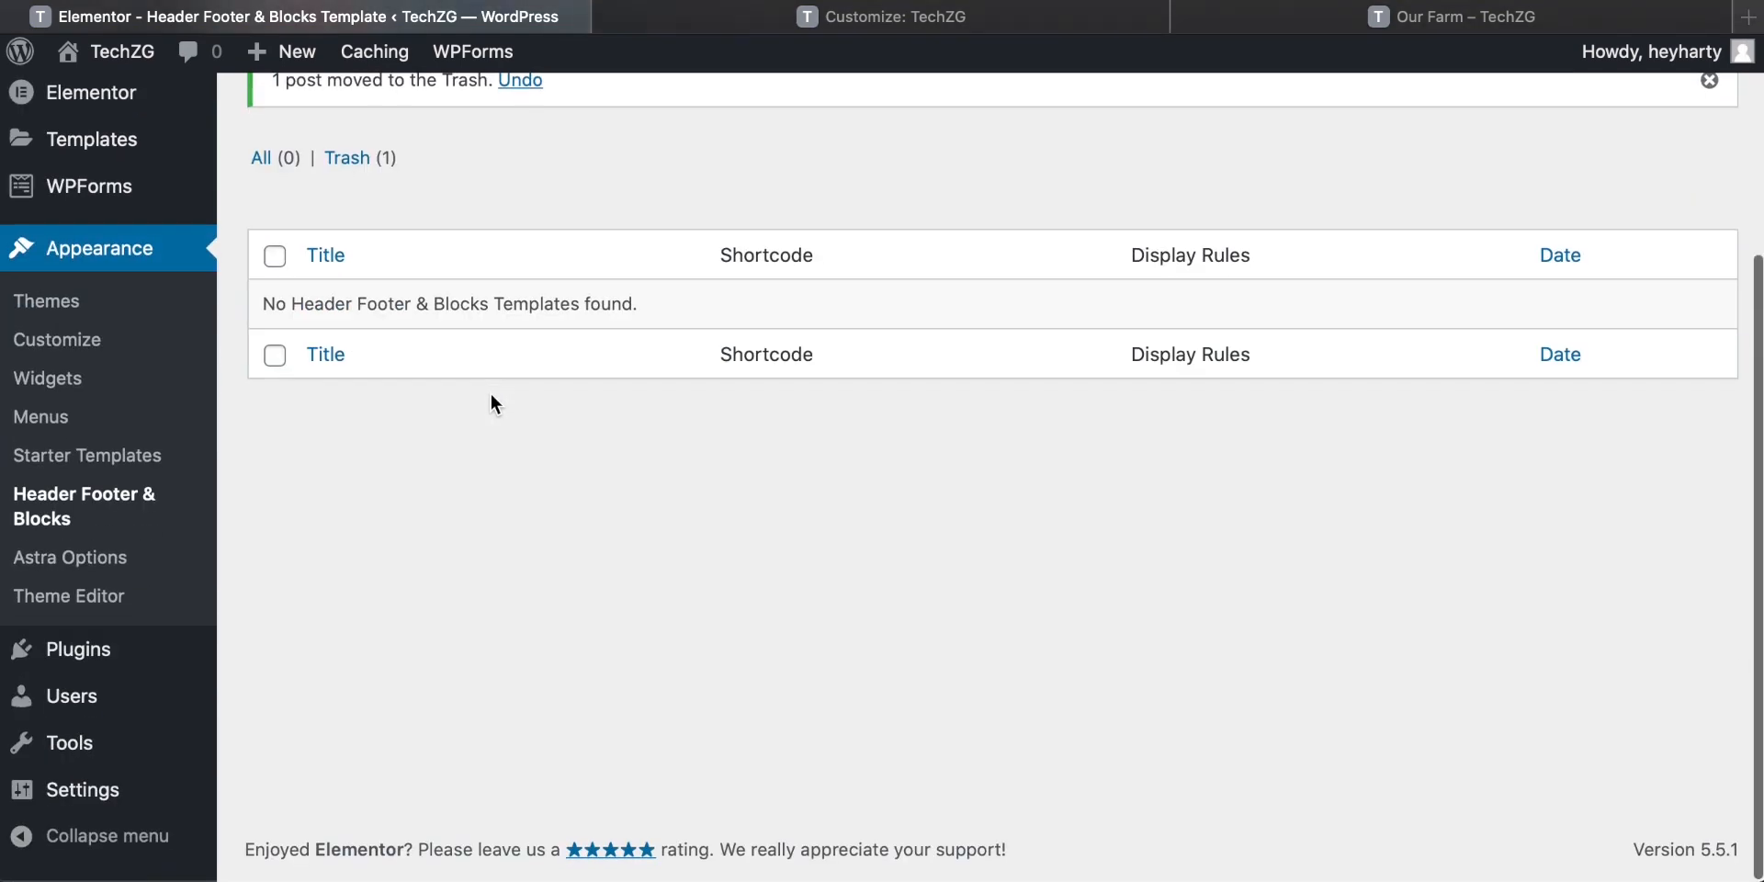
{"action": "mouse_move", "coordinate": [110, 793]}
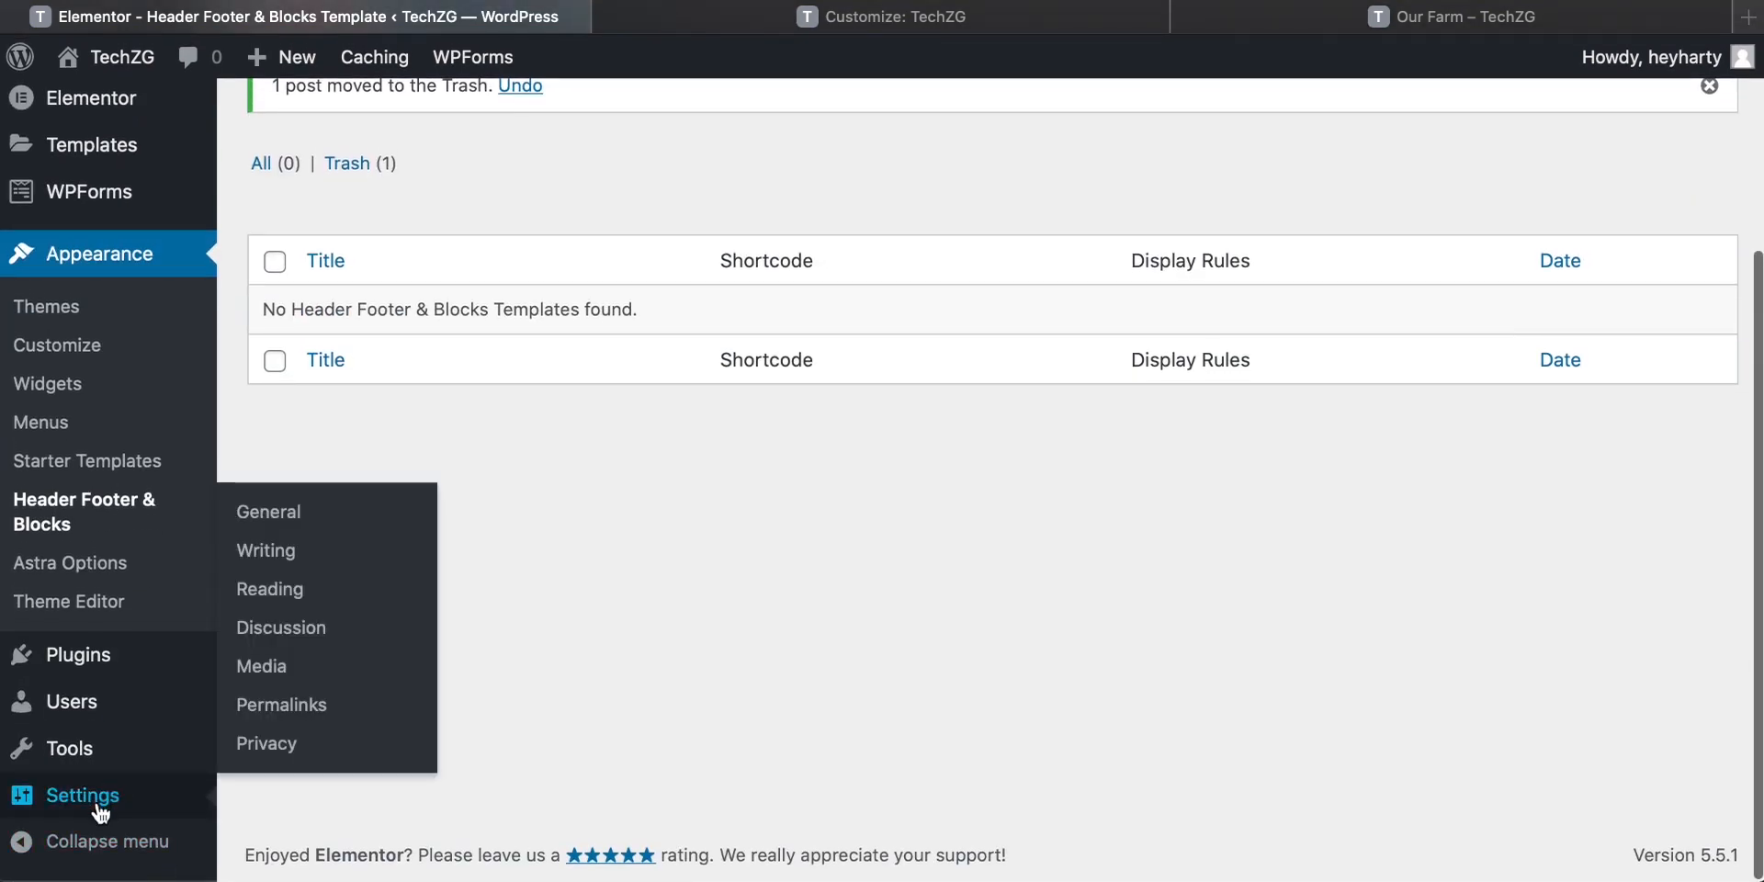
{"action": "left_click", "coordinate": [99, 806]}
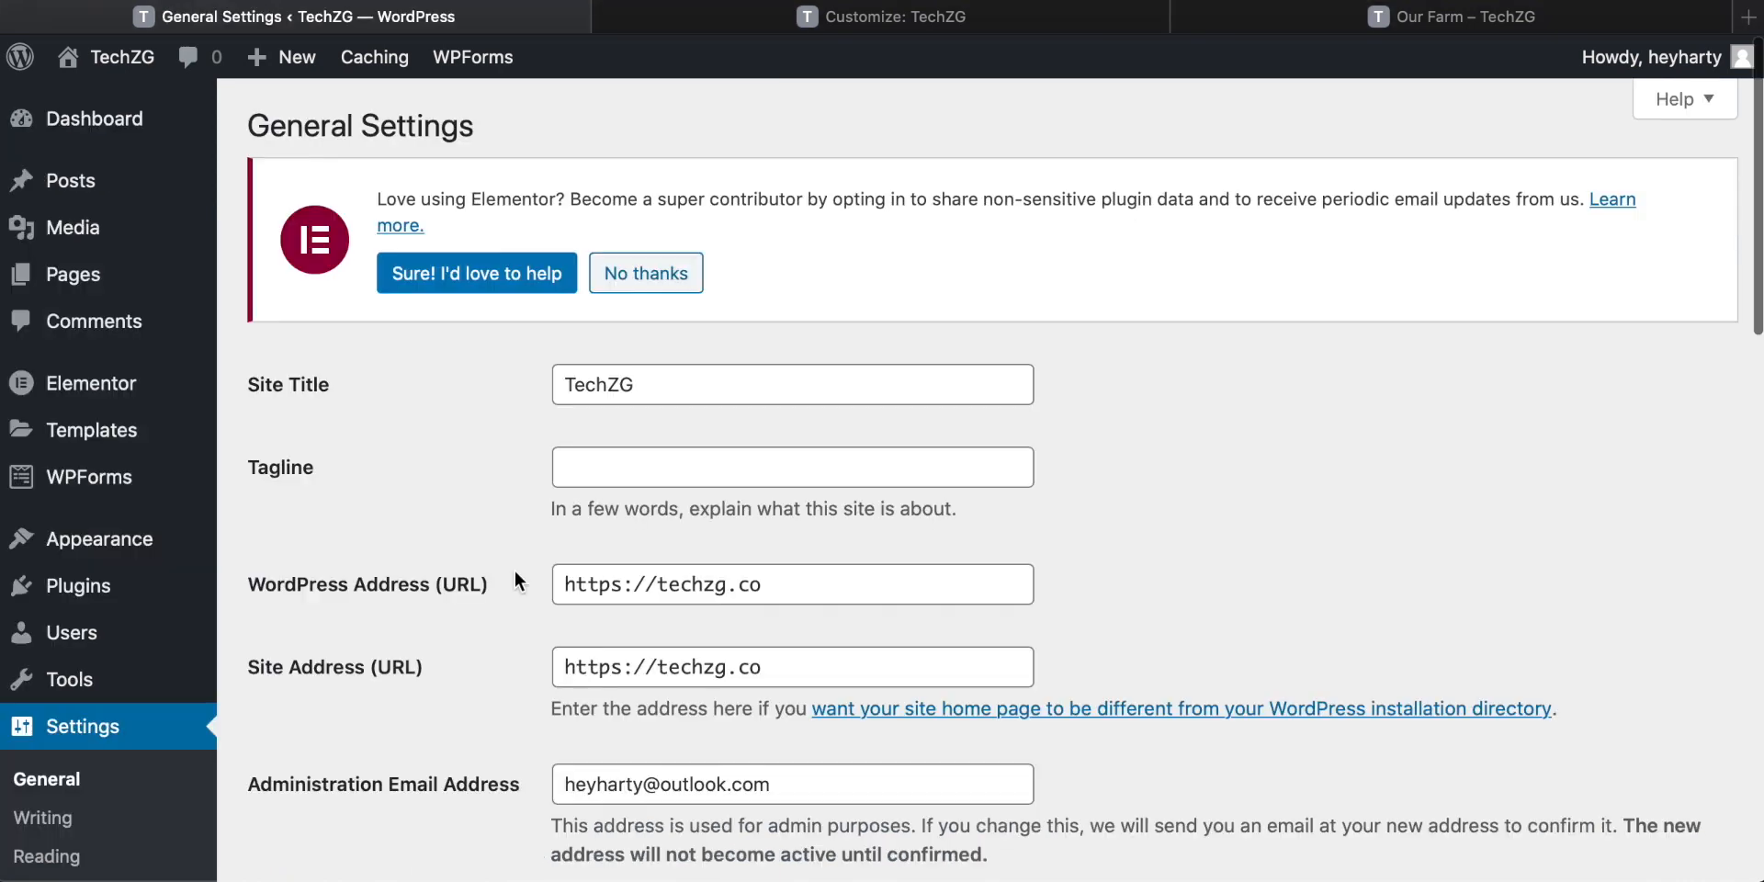
{"action": "scroll", "coordinate": [398, 579], "scroll_direction": "down", "scroll_amount": 5}
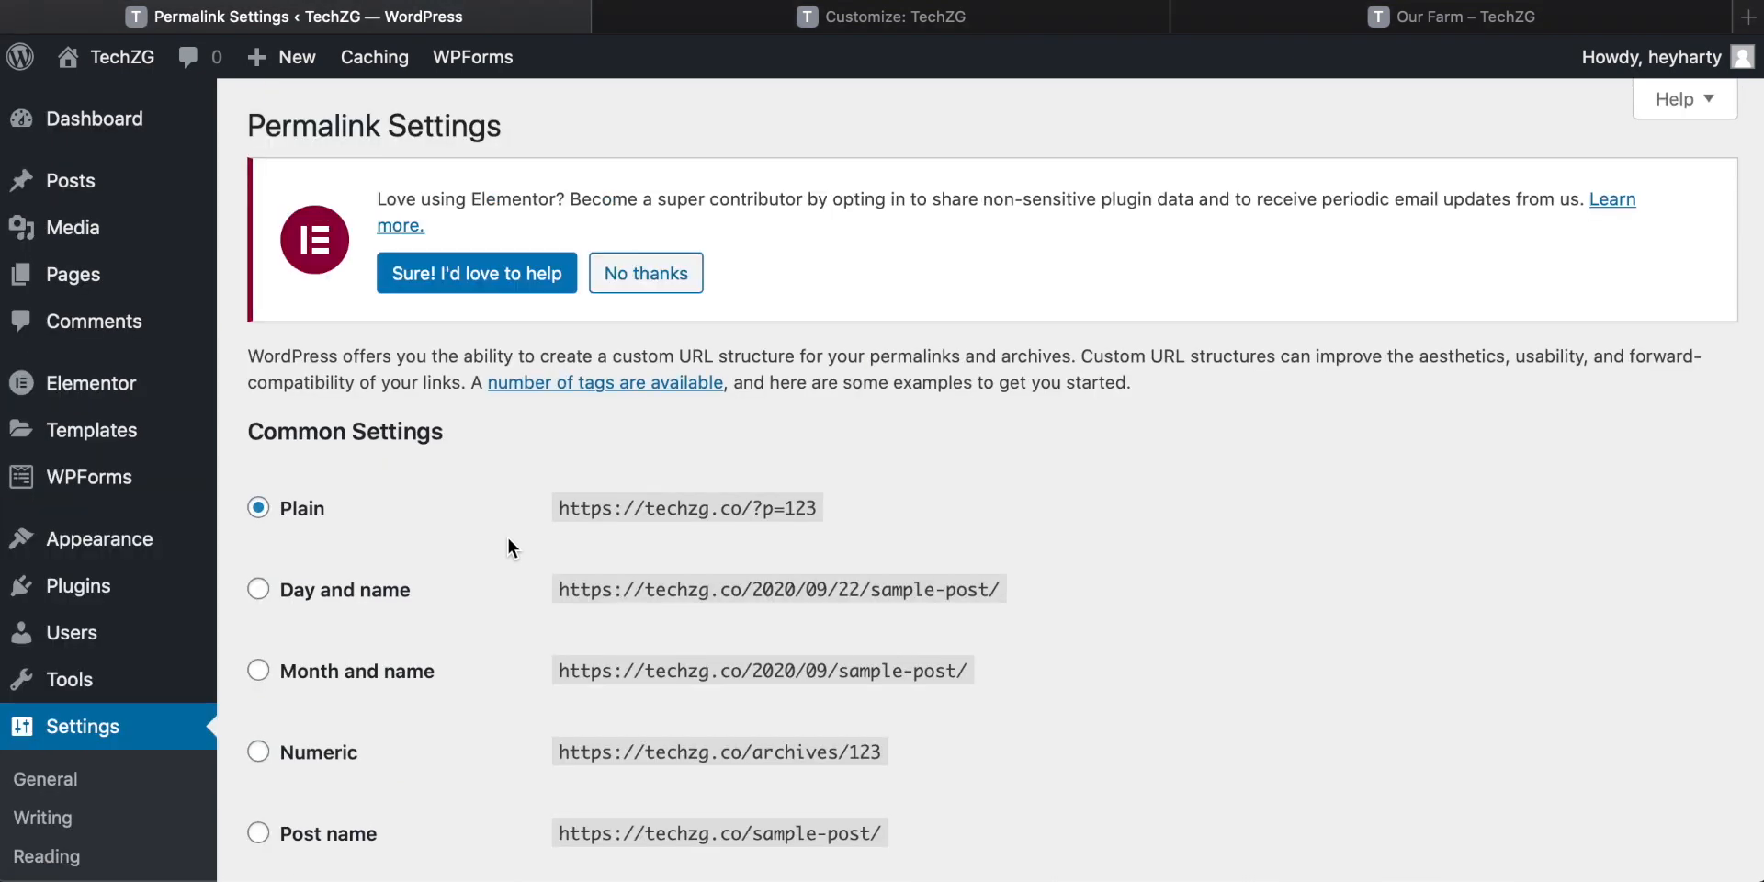
Choose Post name as the common permalink structure and check the optional category and tag base fields.
{"action": "scroll", "coordinate": [507, 536], "scroll_direction": "down", "scroll_amount": 2}
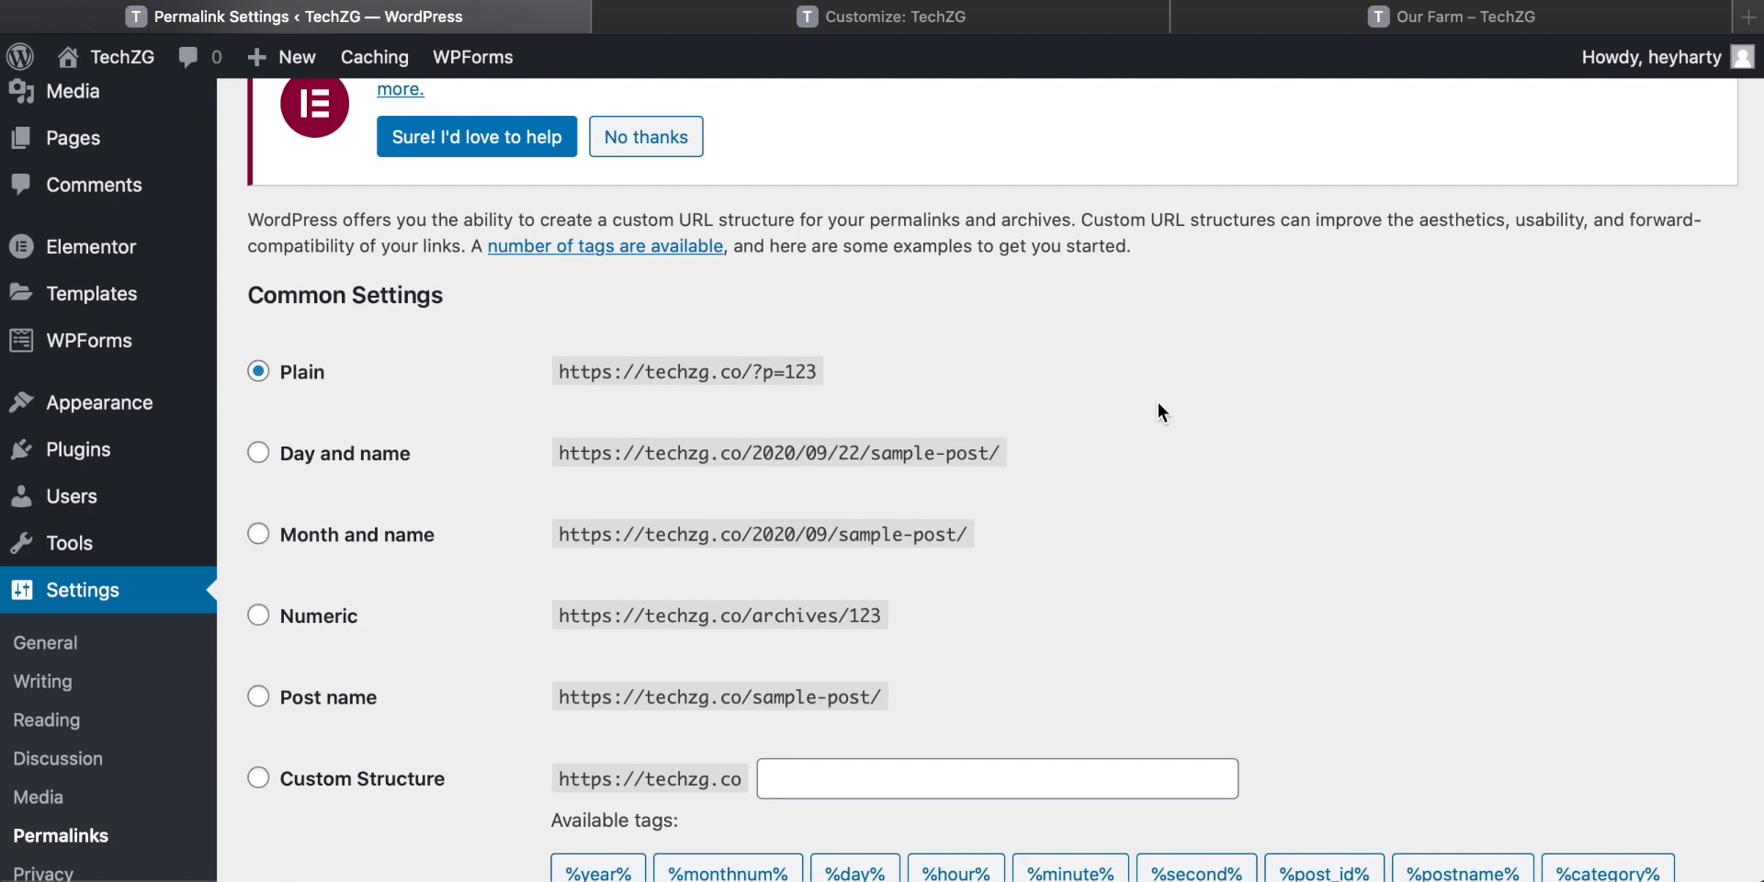
{"action": "scroll", "coordinate": [290, 637], "scroll_direction": "down", "scroll_amount": 1}
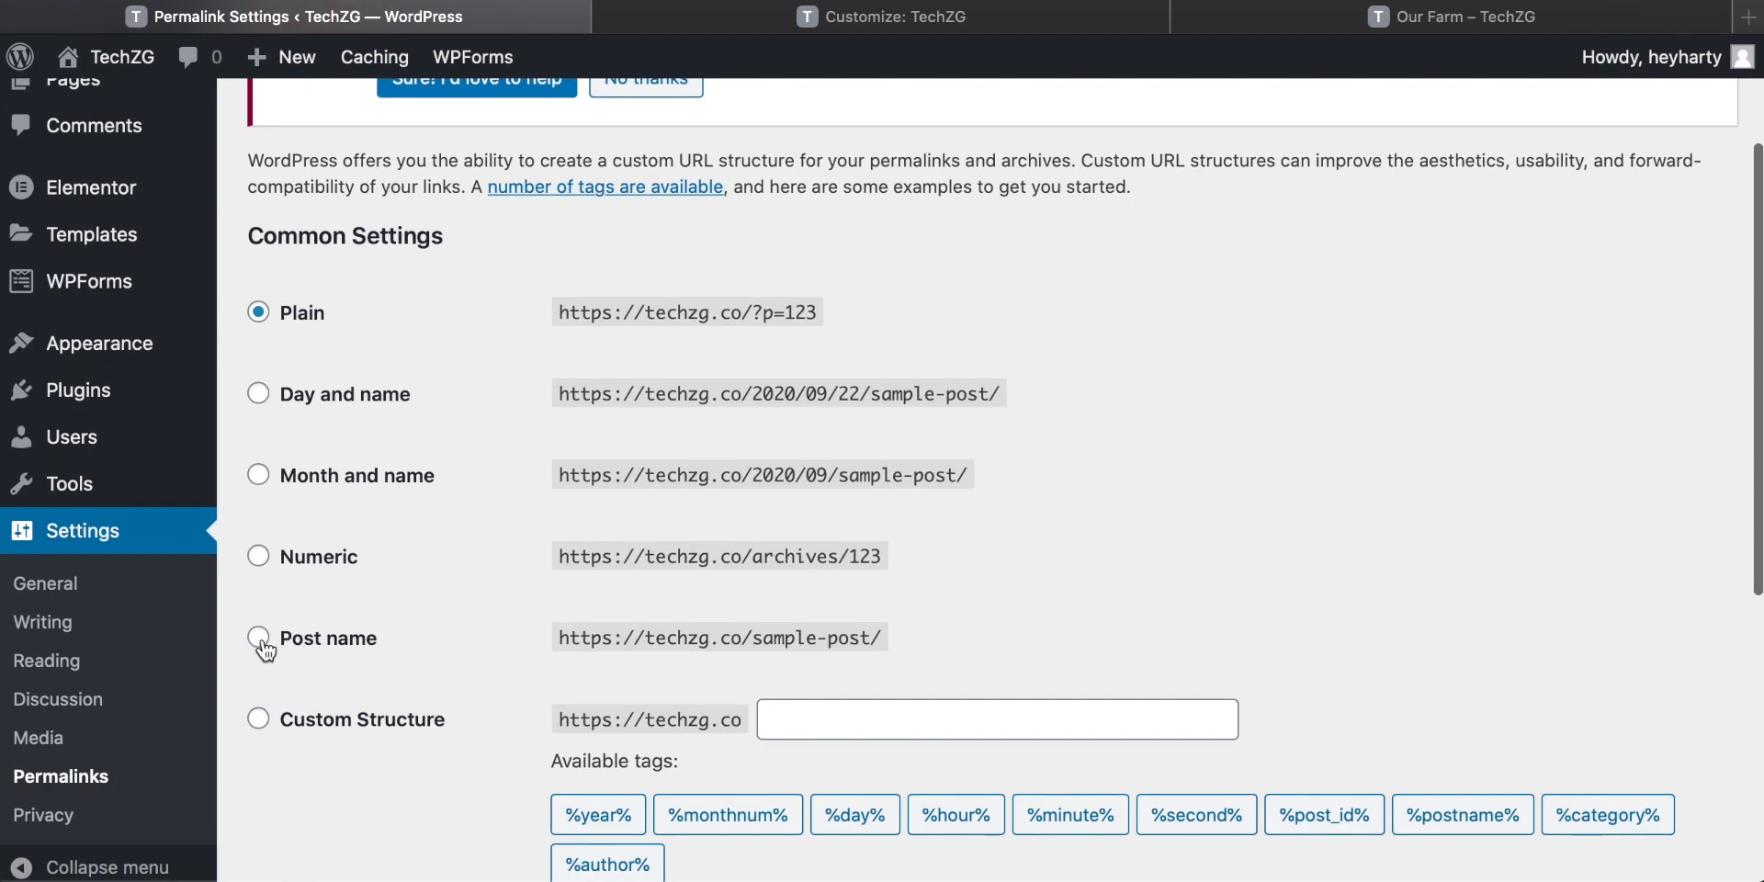
{"action": "left_click", "coordinate": [261, 640]}
{"action": "scroll", "coordinate": [732, 536], "scroll_direction": "down", "scroll_amount": 2}
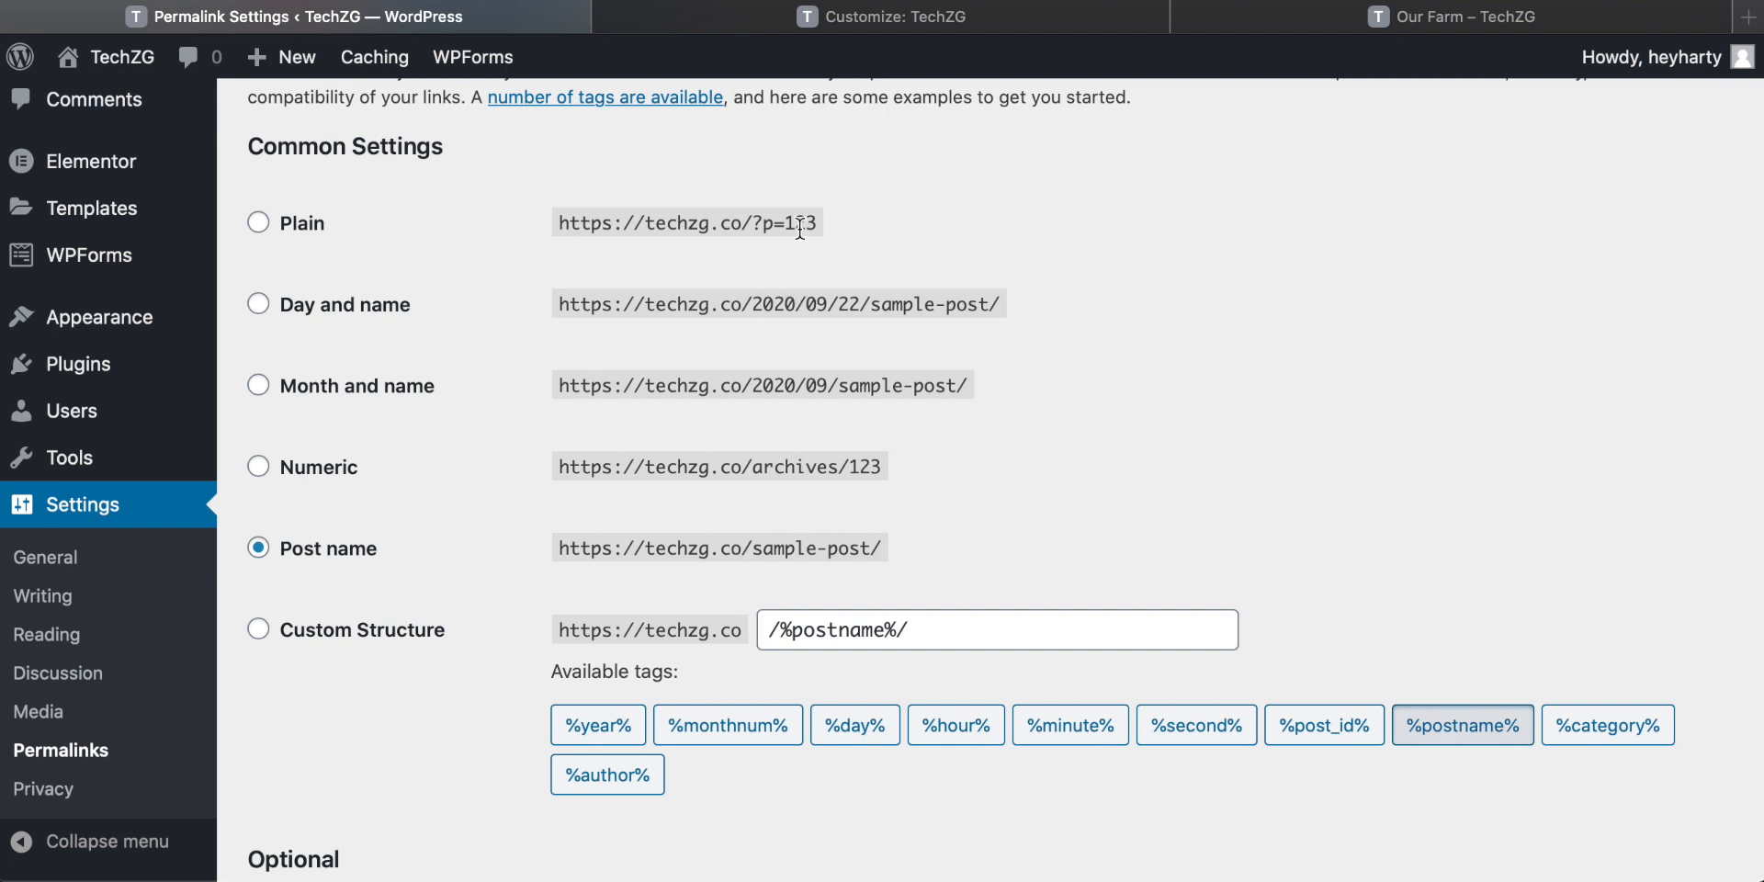
{"action": "scroll", "coordinate": [603, 405], "scroll_direction": "down", "scroll_amount": 5}
{"action": "scroll", "coordinate": [411, 507], "scroll_direction": "down", "scroll_amount": 2}
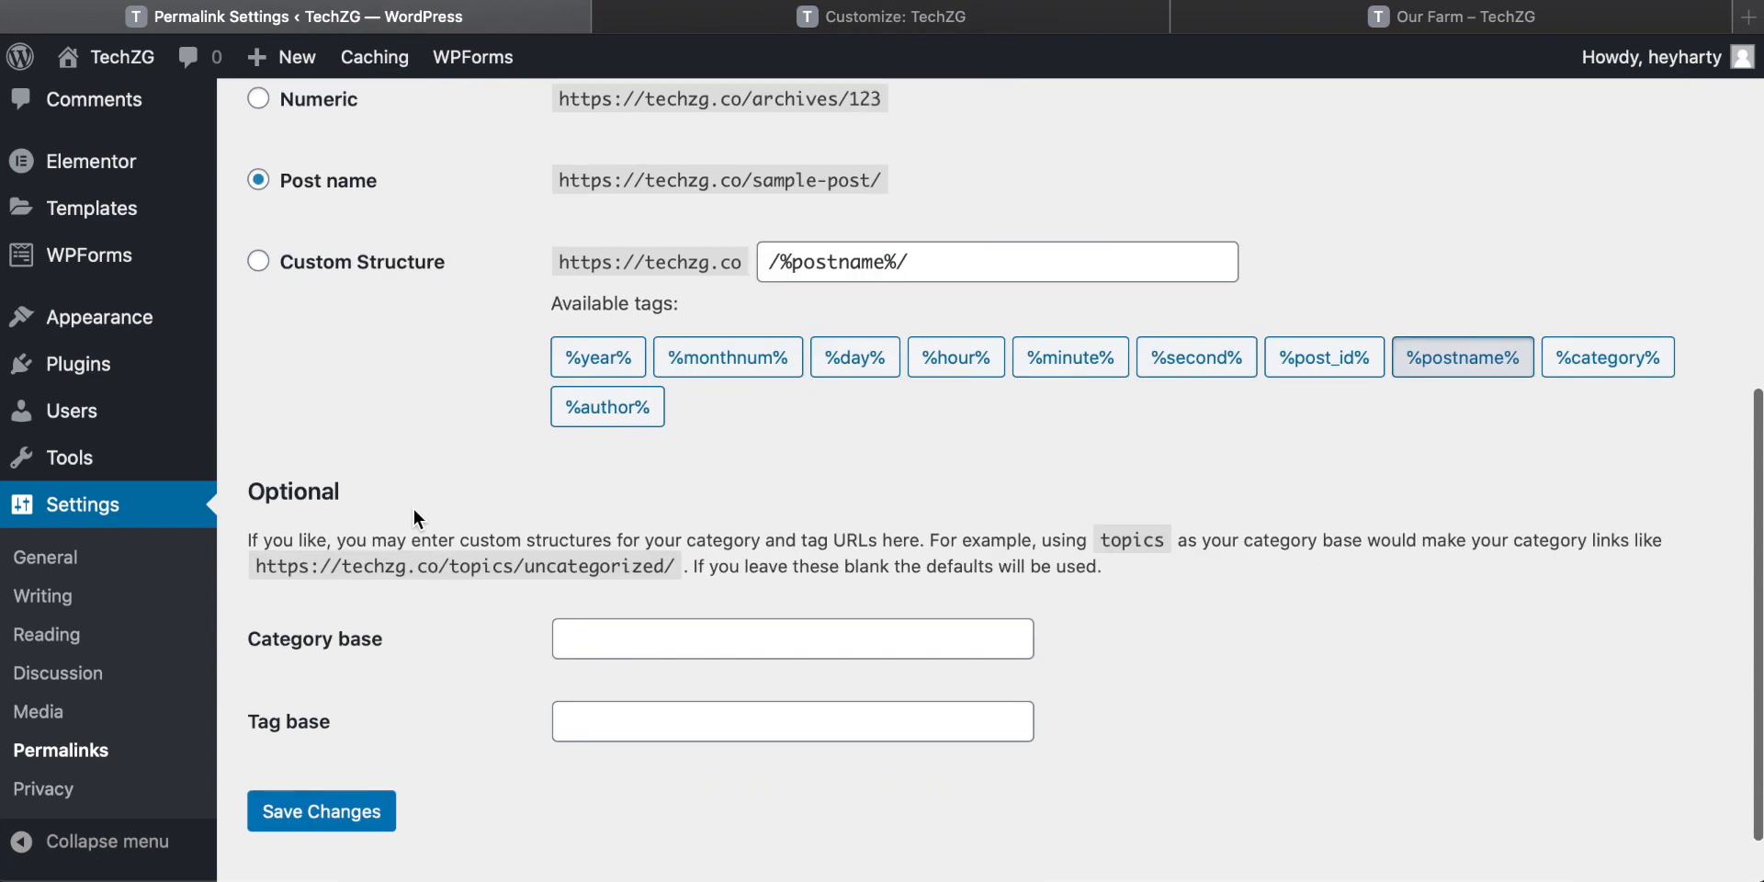
{"action": "scroll", "coordinate": [411, 507], "scroll_direction": "up", "scroll_amount": 4}
{"action": "scroll", "coordinate": [412, 507], "scroll_direction": "down", "scroll_amount": 4}
{"action": "scroll", "coordinate": [413, 519], "scroll_direction": "down", "scroll_amount": 2}
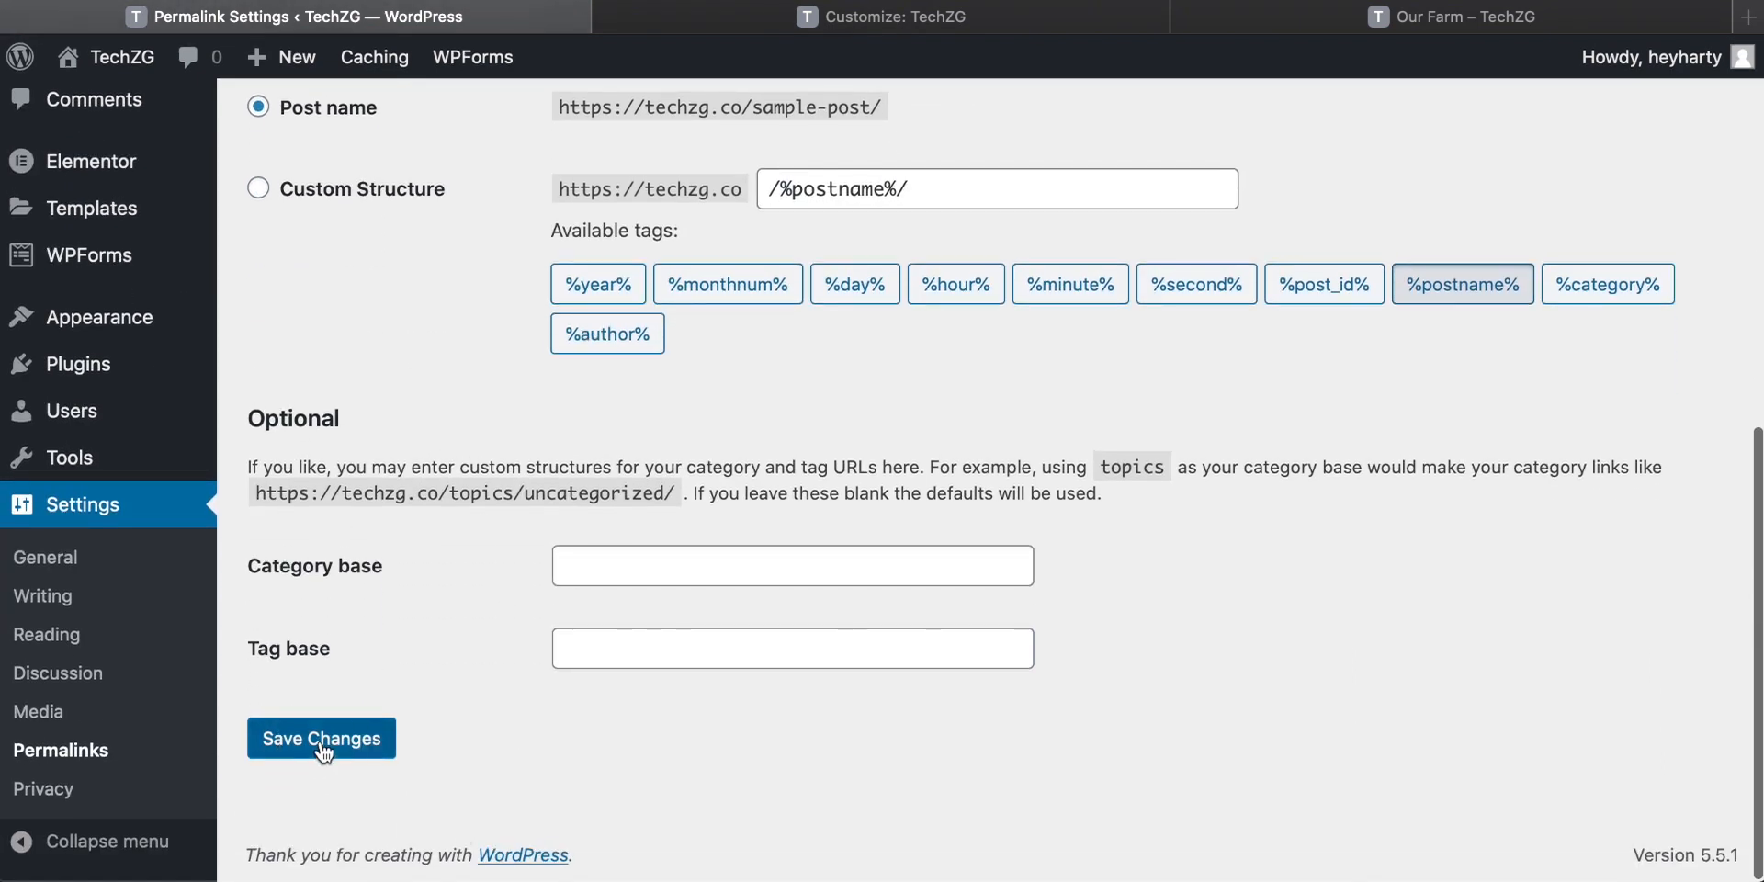
{"action": "scroll", "coordinate": [791, 447], "scroll_direction": "up", "scroll_amount": 5}
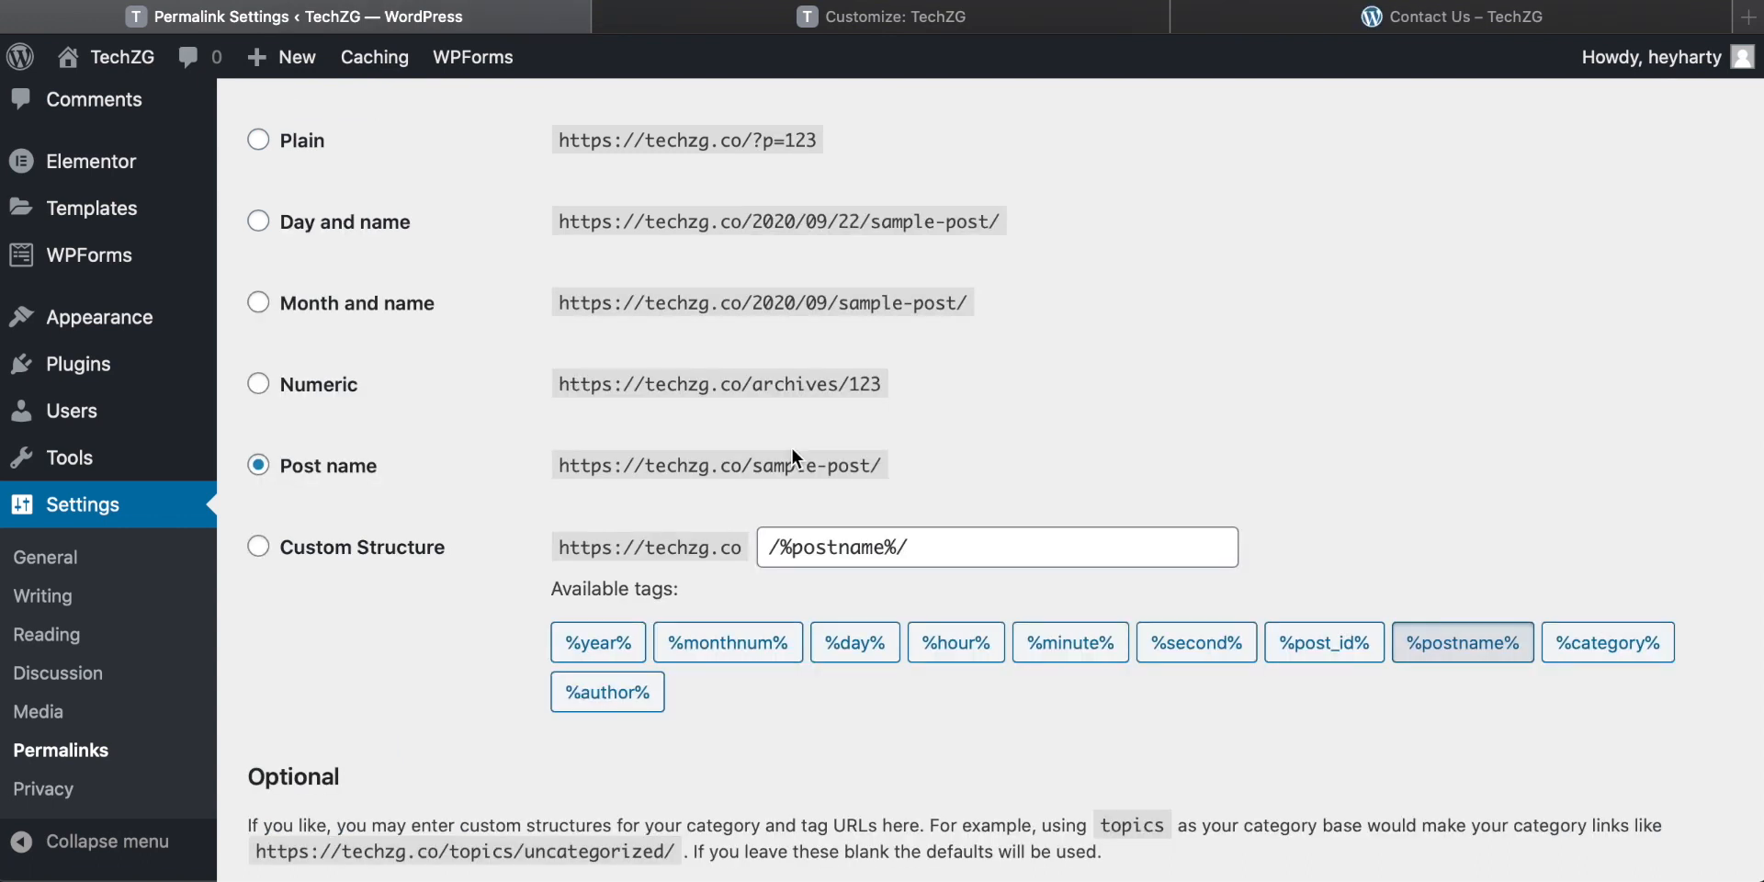
Open the administrator account's profile from the list of site users.
{"action": "mouse_move", "coordinate": [74, 423]}
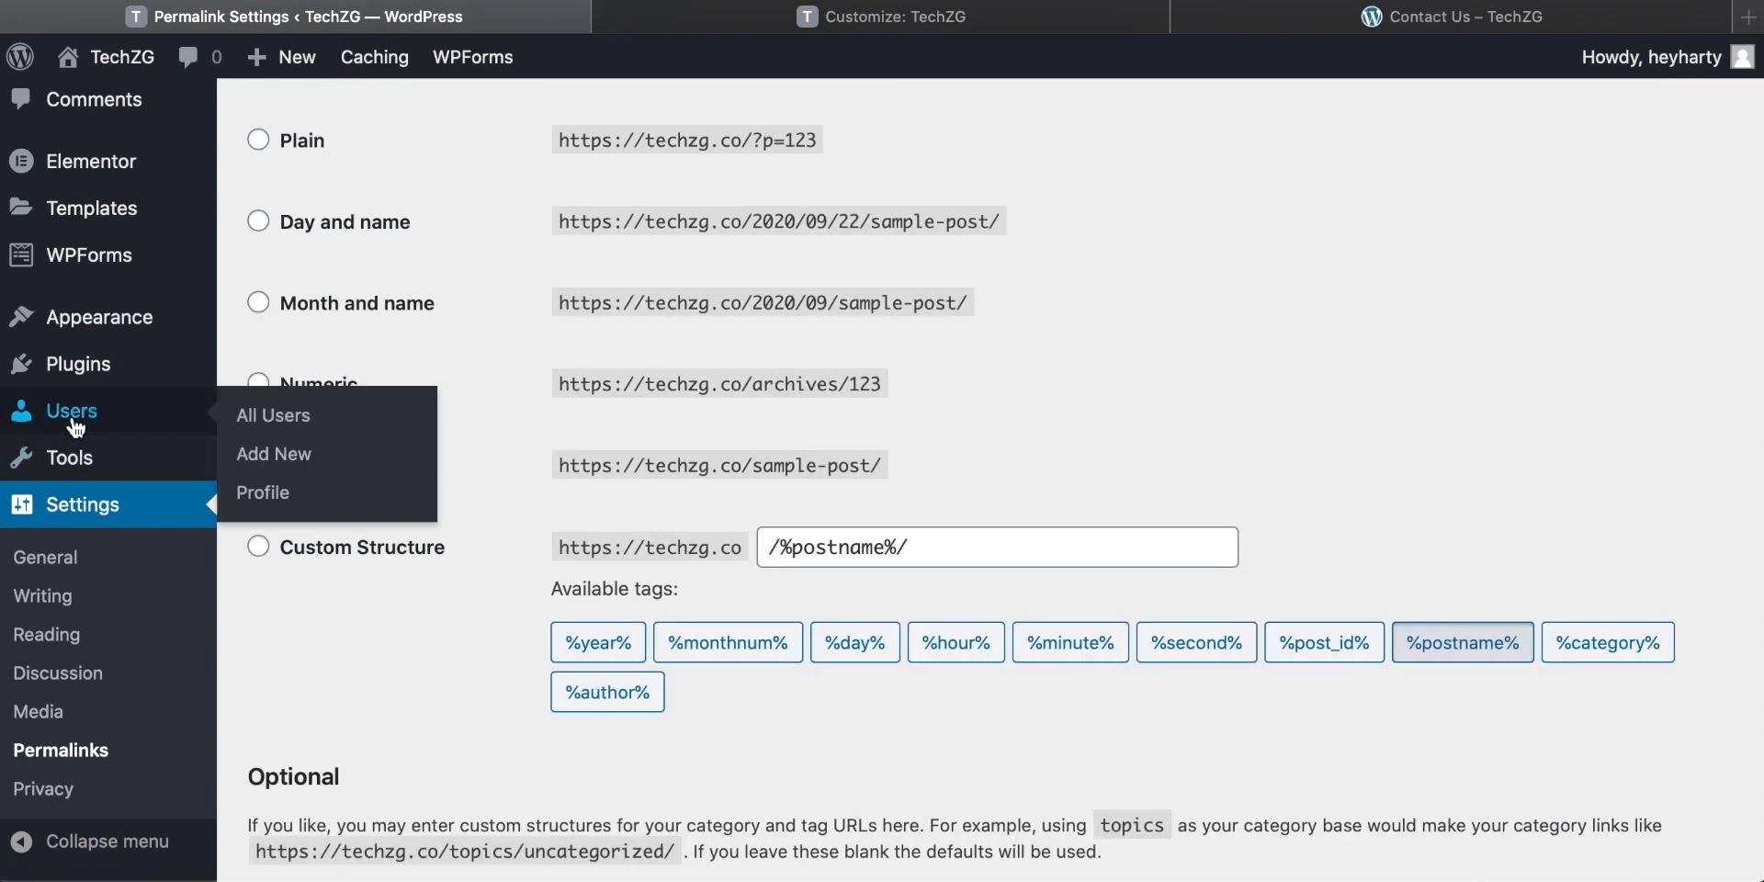
{"action": "left_click", "coordinate": [74, 418]}
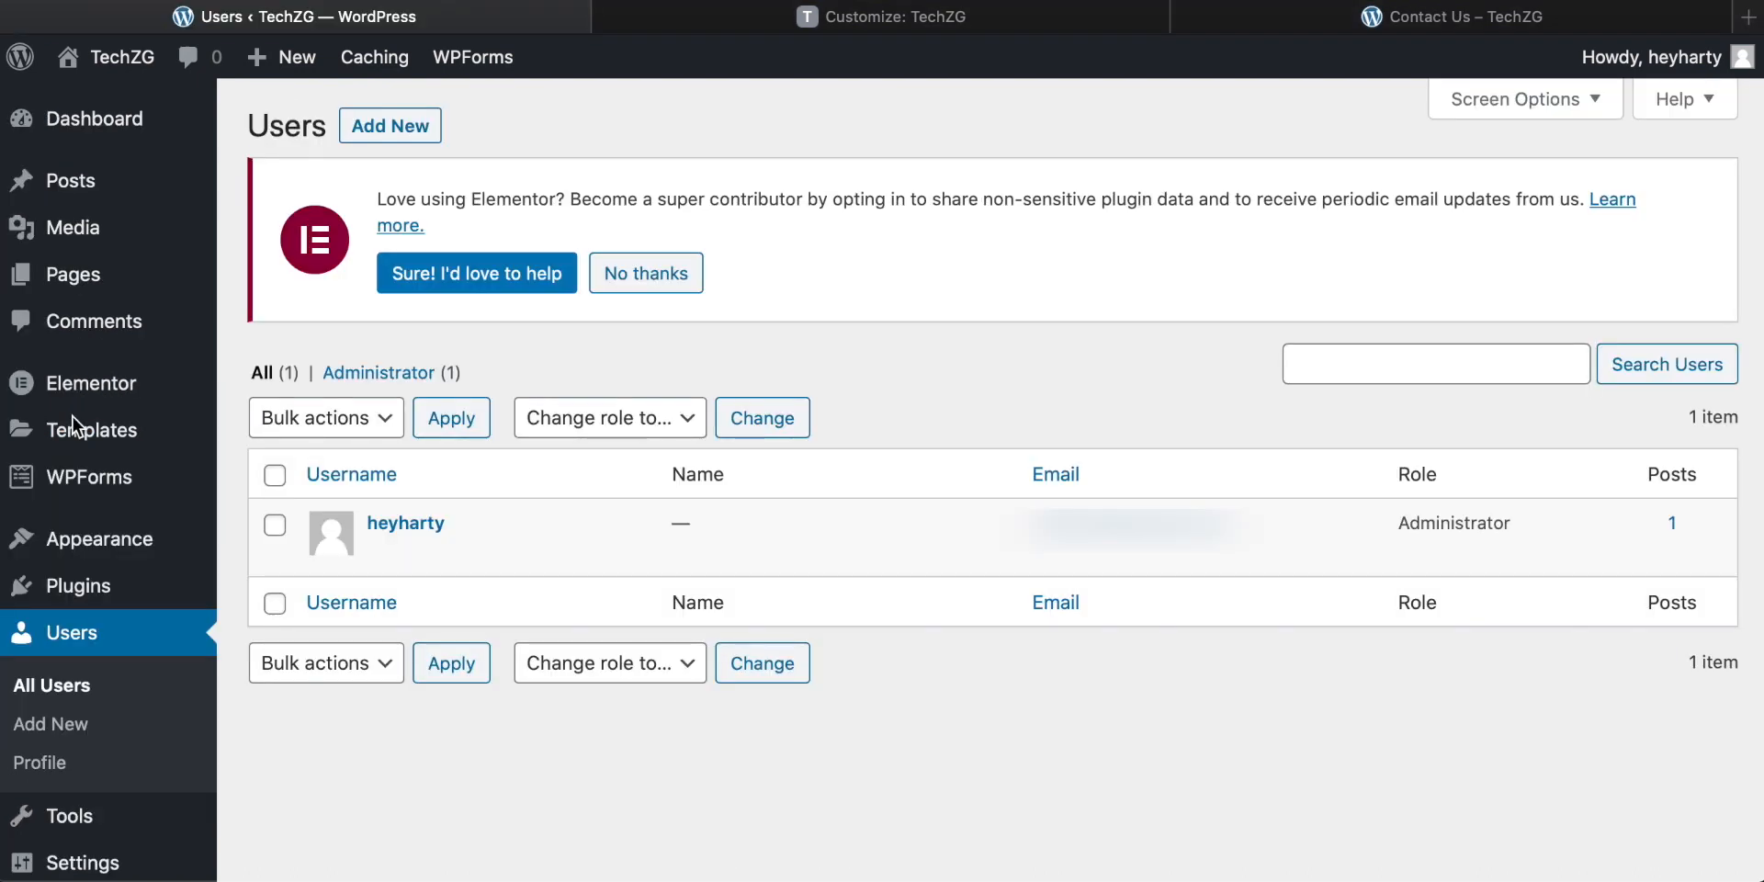
{"action": "mouse_move", "coordinate": [397, 517]}
{"action": "left_click", "coordinate": [405, 520]}
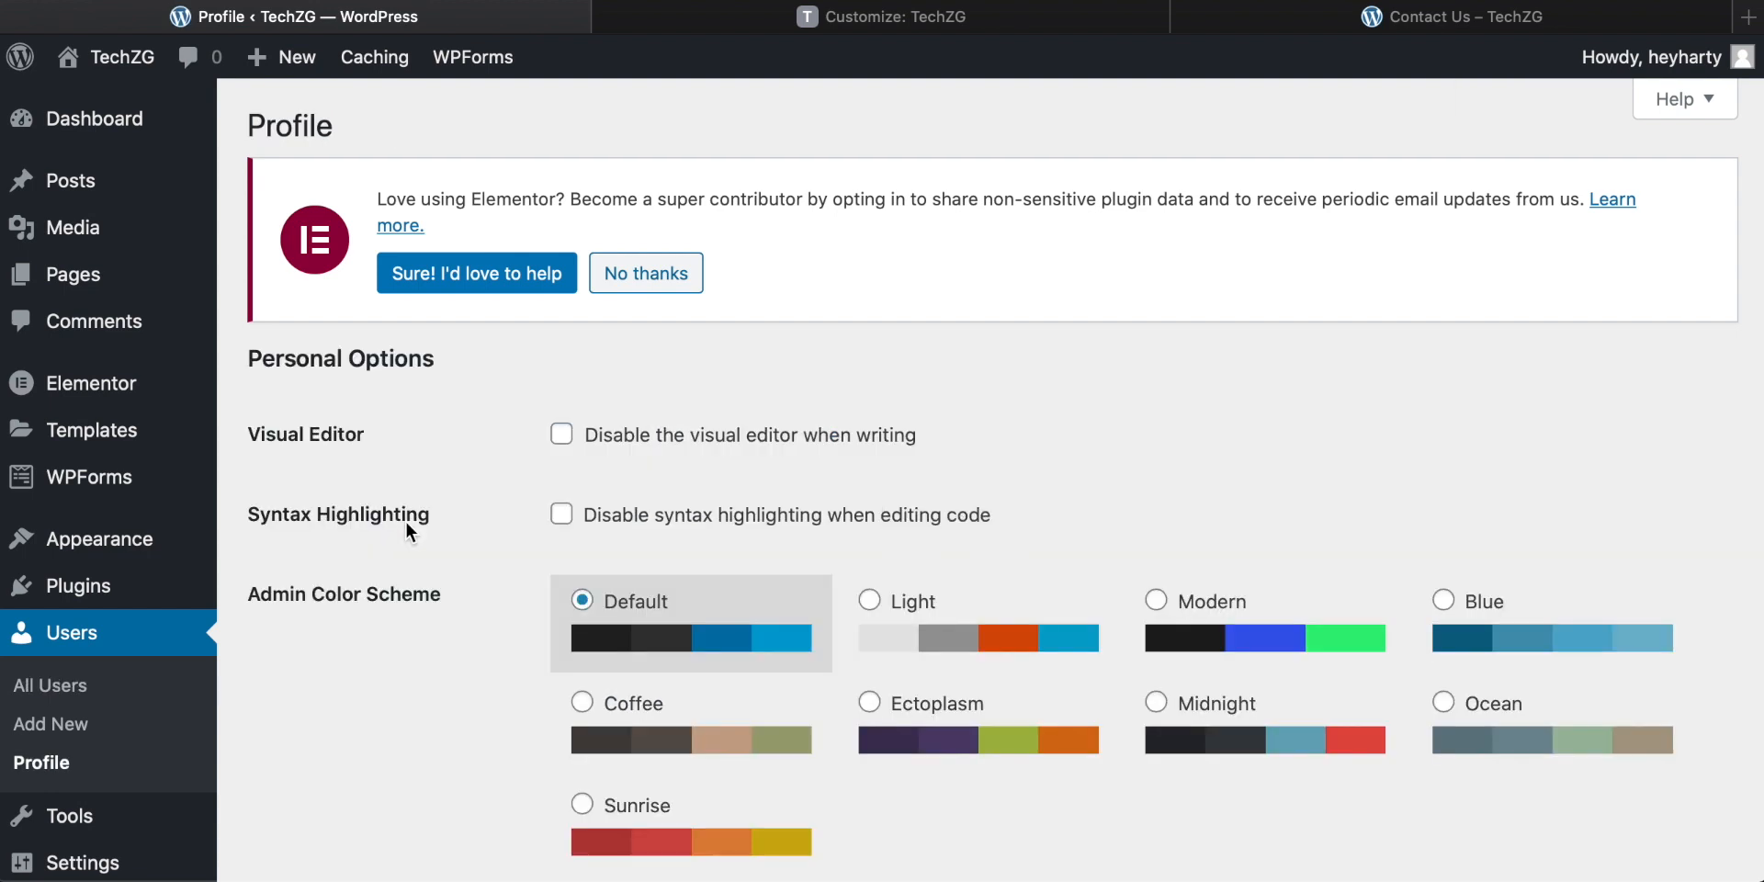
Examine the profile options from the admin color scheme through name, contact and biographical fields down to account management.
{"action": "scroll", "coordinate": [405, 533], "scroll_direction": "down", "scroll_amount": 3}
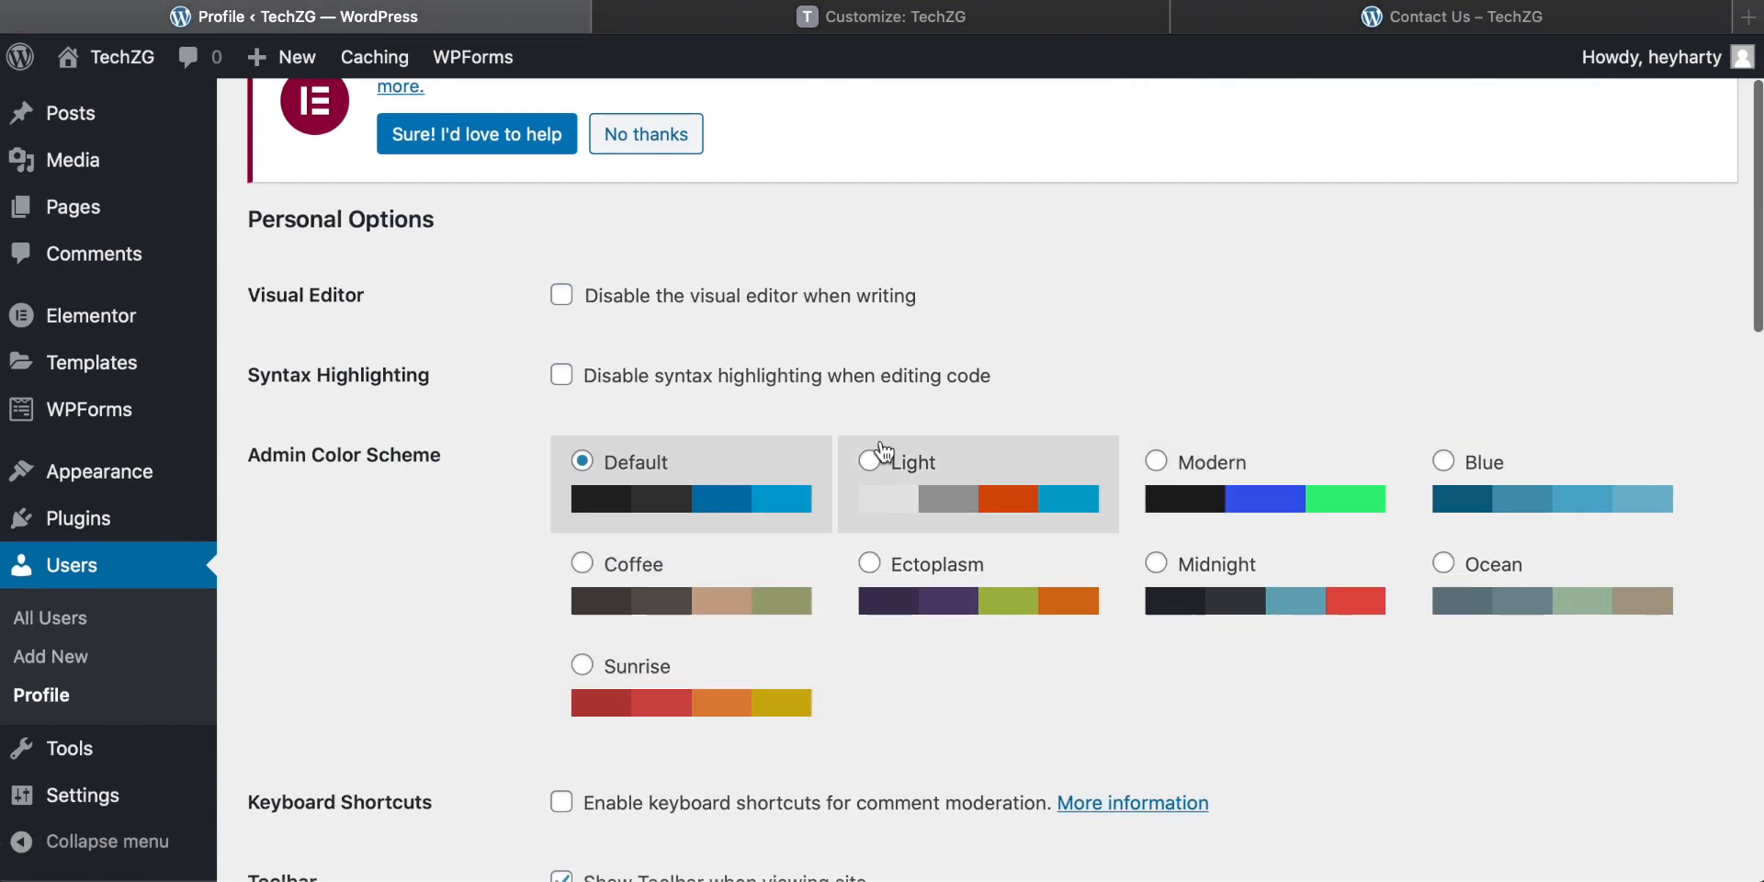
{"action": "scroll", "coordinate": [402, 471], "scroll_direction": "down", "scroll_amount": 5}
{"action": "scroll", "coordinate": [402, 471], "scroll_direction": "down", "scroll_amount": 10}
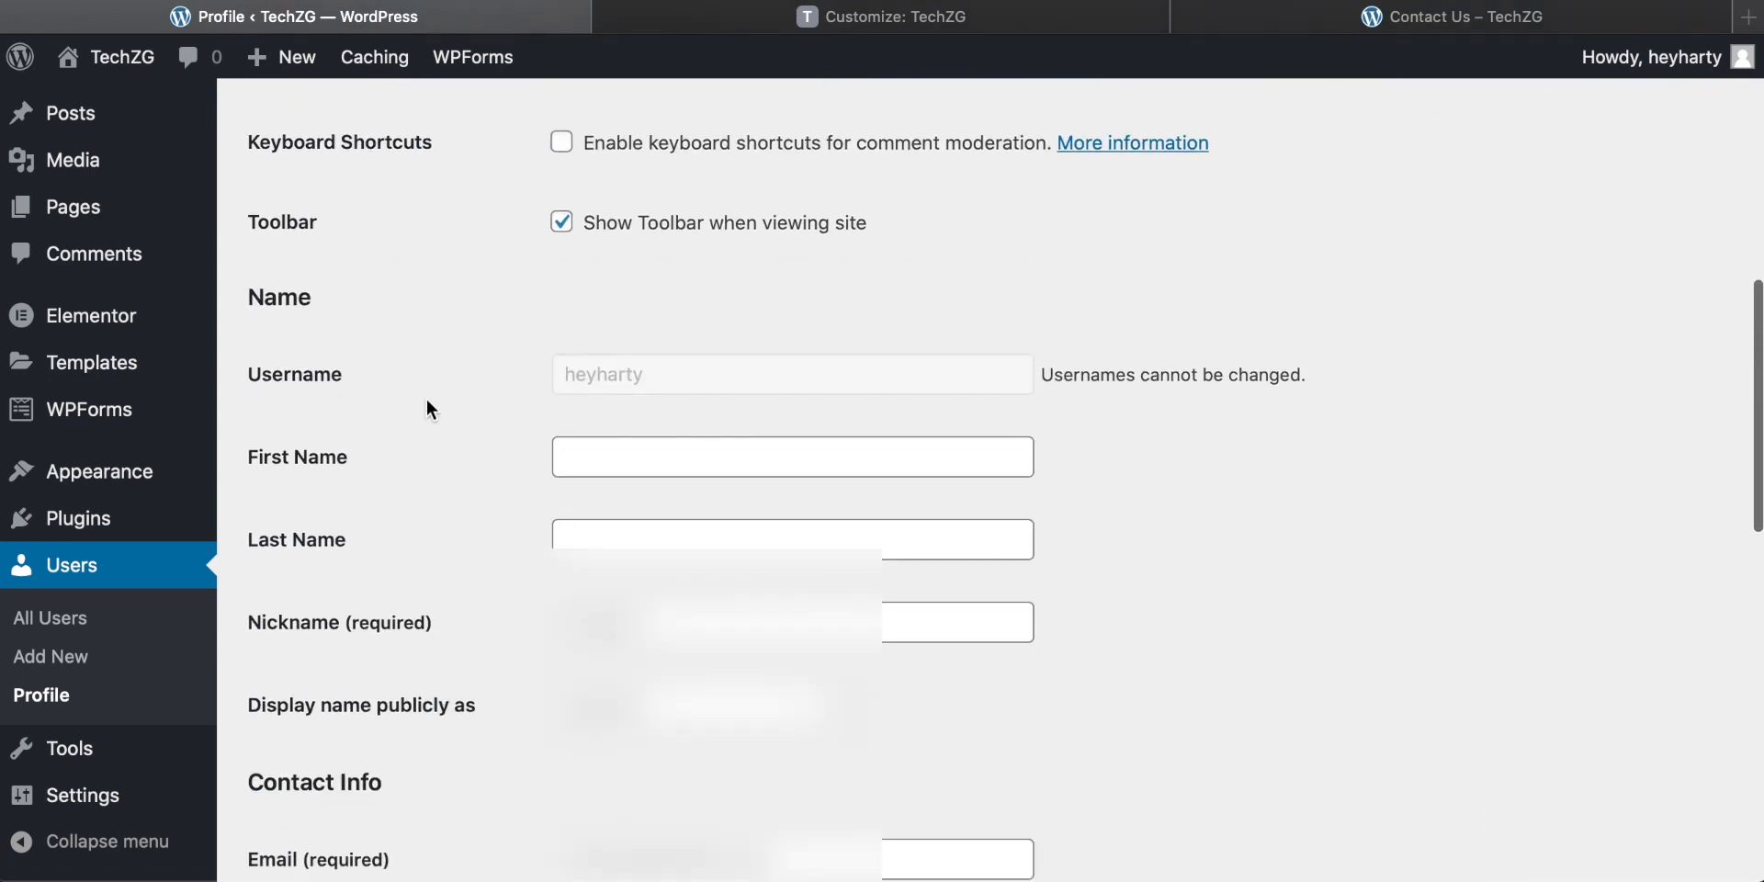
{"action": "scroll", "coordinate": [426, 409], "scroll_direction": "down", "scroll_amount": 2}
{"action": "scroll", "coordinate": [401, 512], "scroll_direction": "down", "scroll_amount": 3}
{"action": "scroll", "coordinate": [402, 512], "scroll_direction": "down", "scroll_amount": 5}
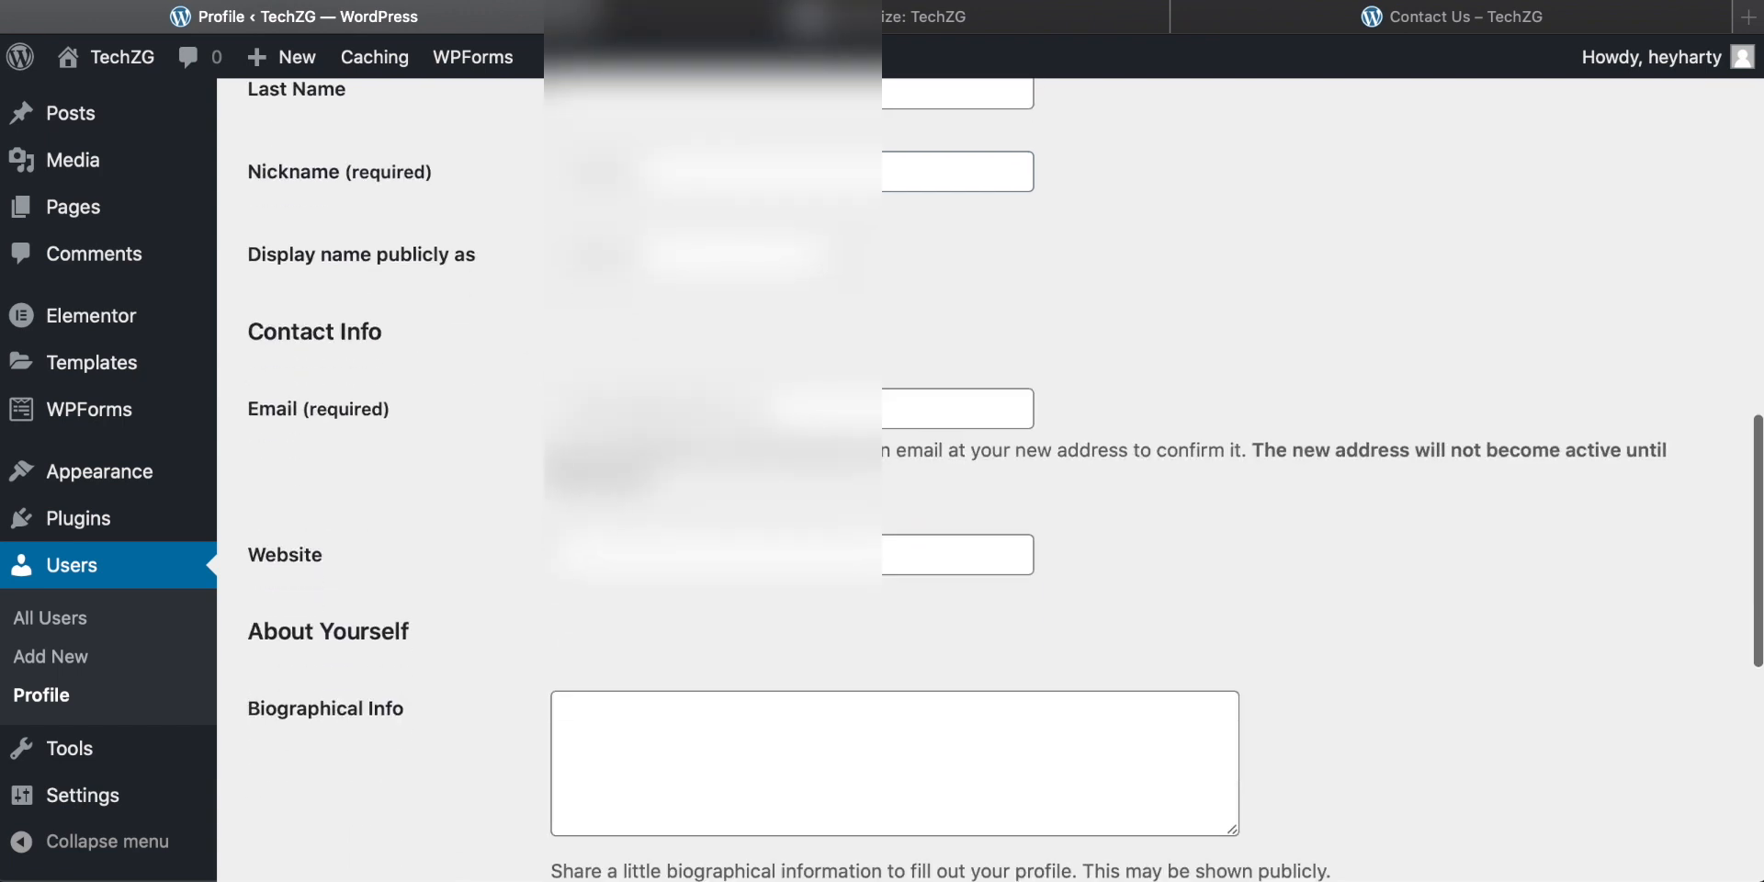
{"action": "scroll", "coordinate": [548, 465], "scroll_direction": "down", "scroll_amount": 6}
{"action": "scroll", "coordinate": [547, 465], "scroll_direction": "down", "scroll_amount": 7}
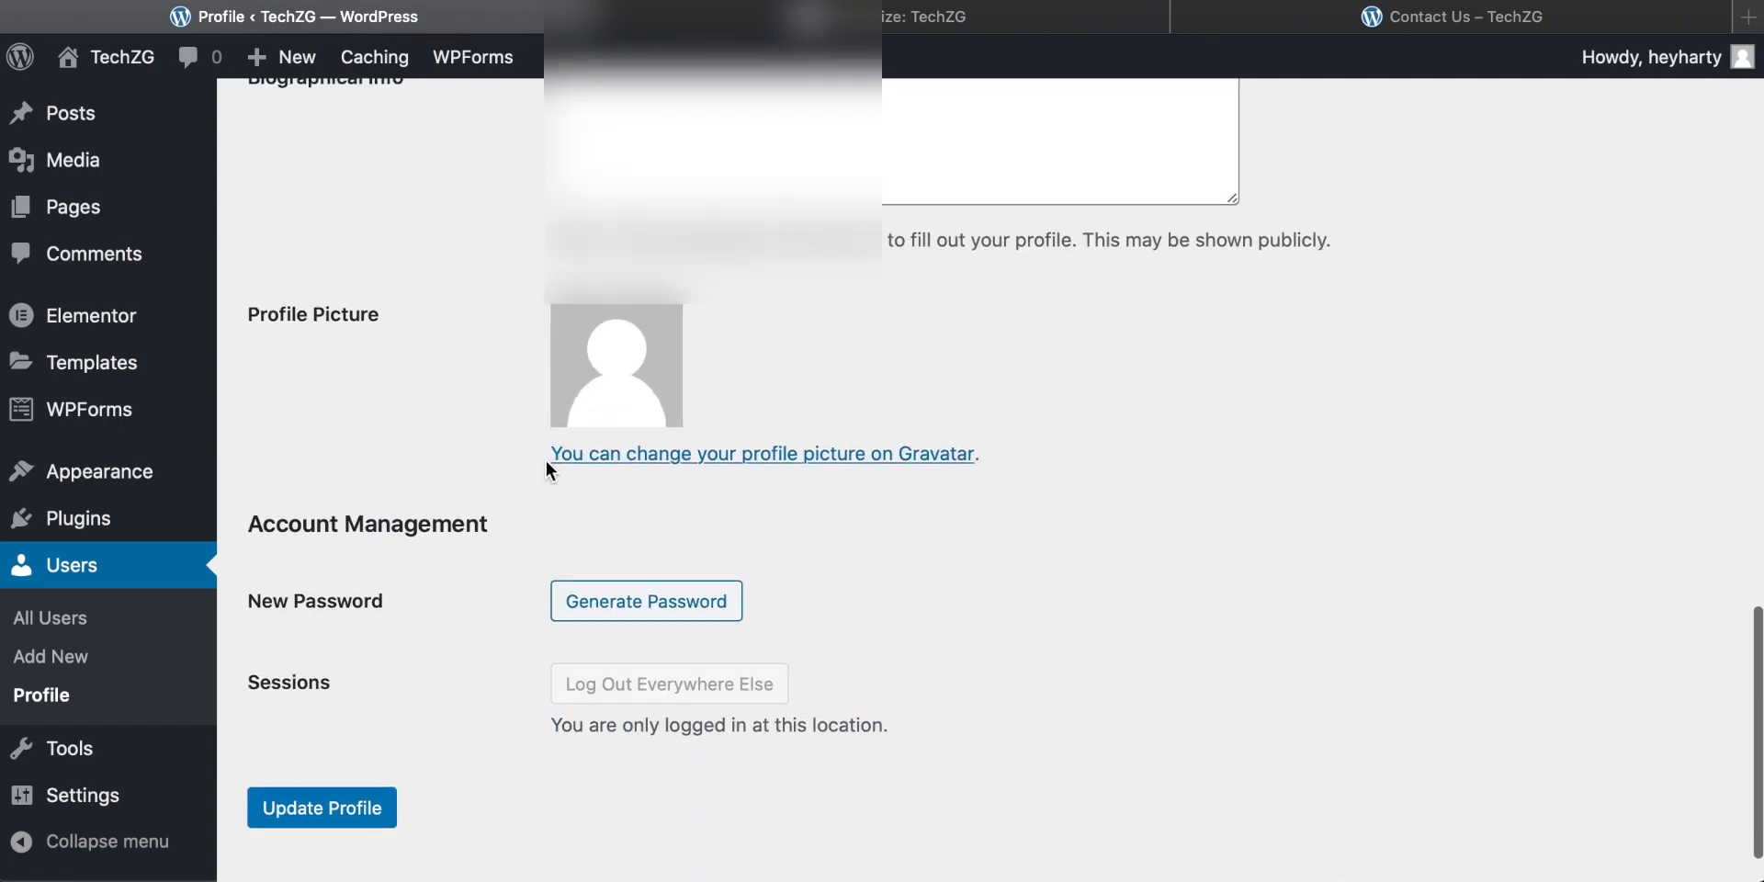
{"action": "scroll", "coordinate": [547, 469], "scroll_direction": "down", "scroll_amount": 2}
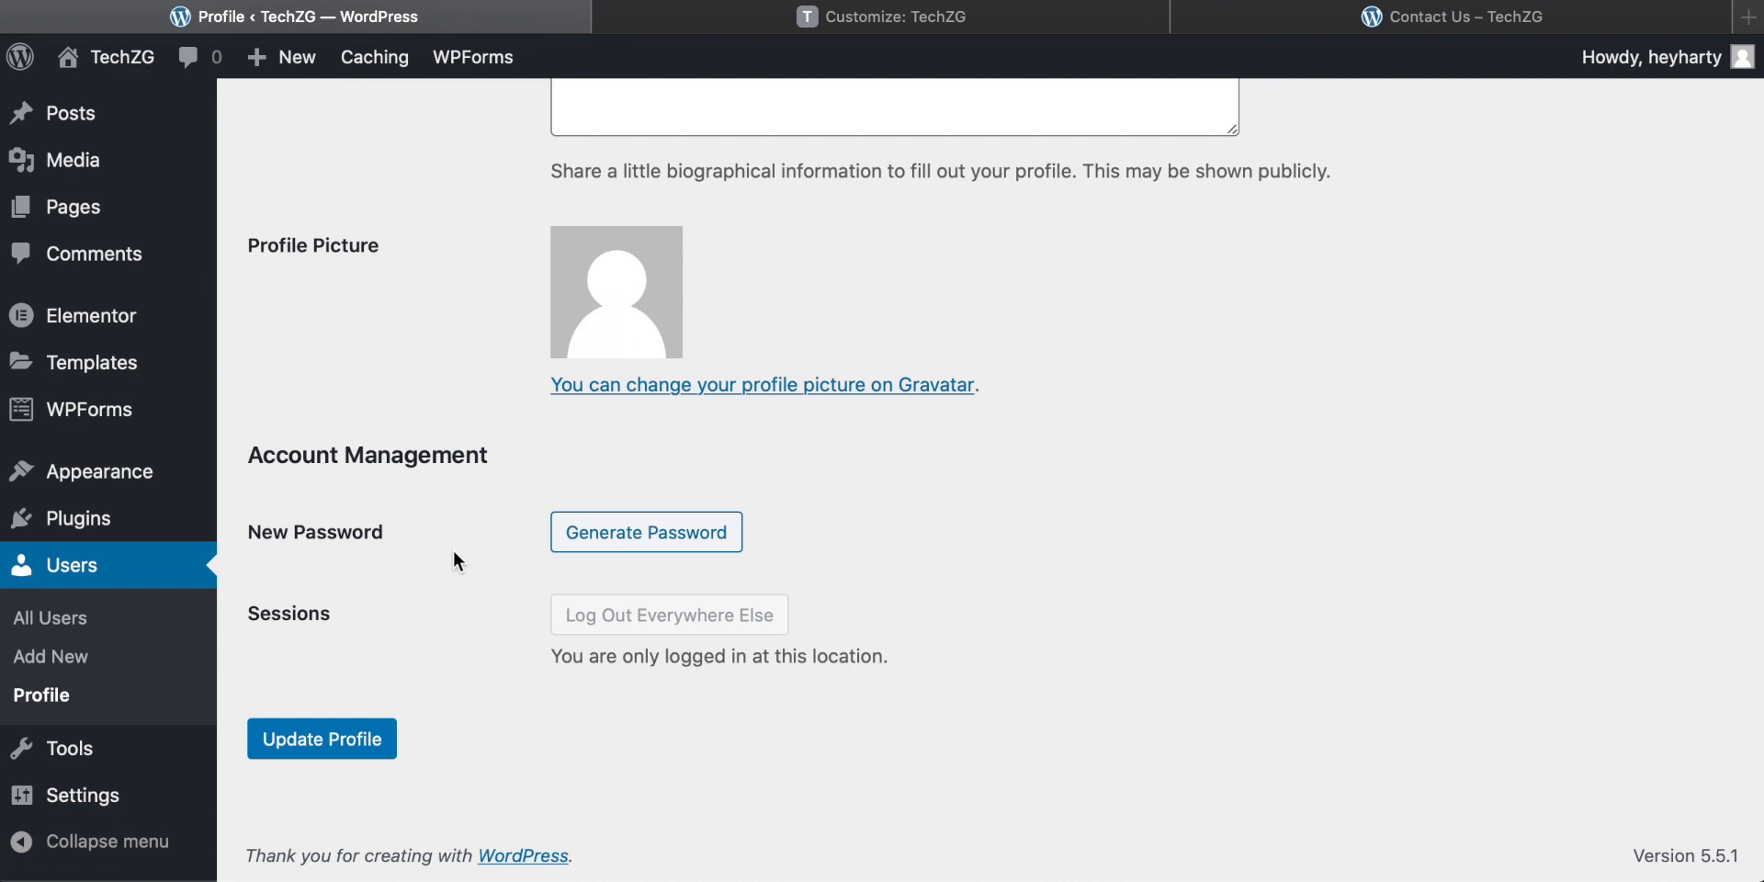
Switch back to the live site by way of the Customizer and open its Home page.
{"action": "left_click", "coordinate": [933, 13]}
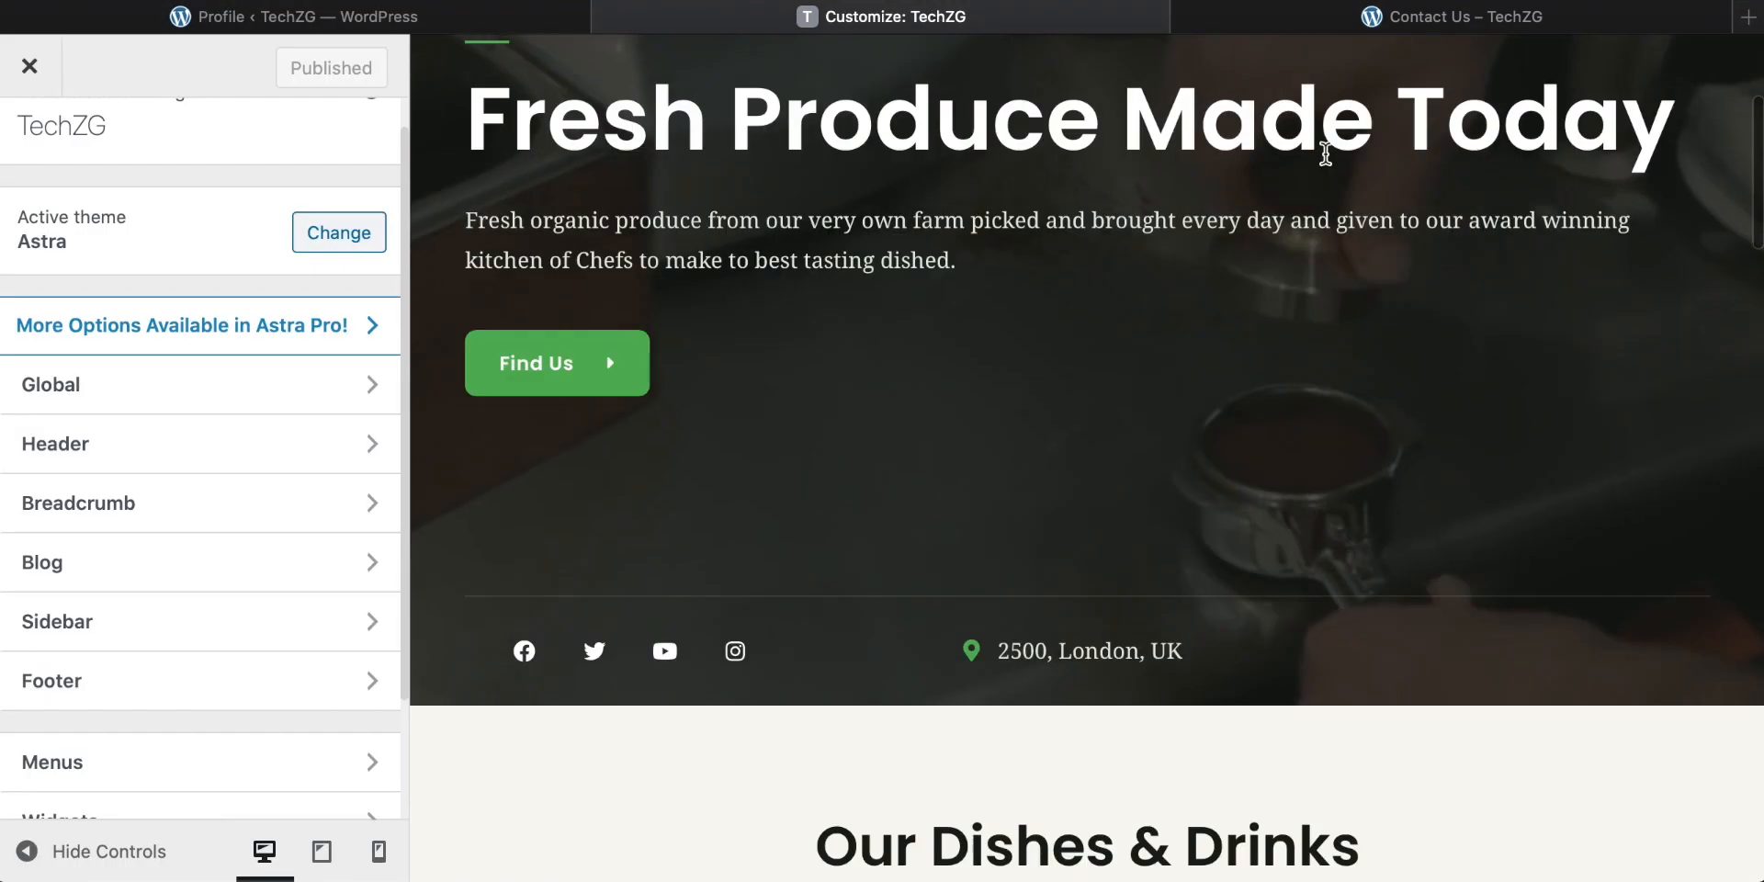
{"action": "left_click", "coordinate": [1433, 30]}
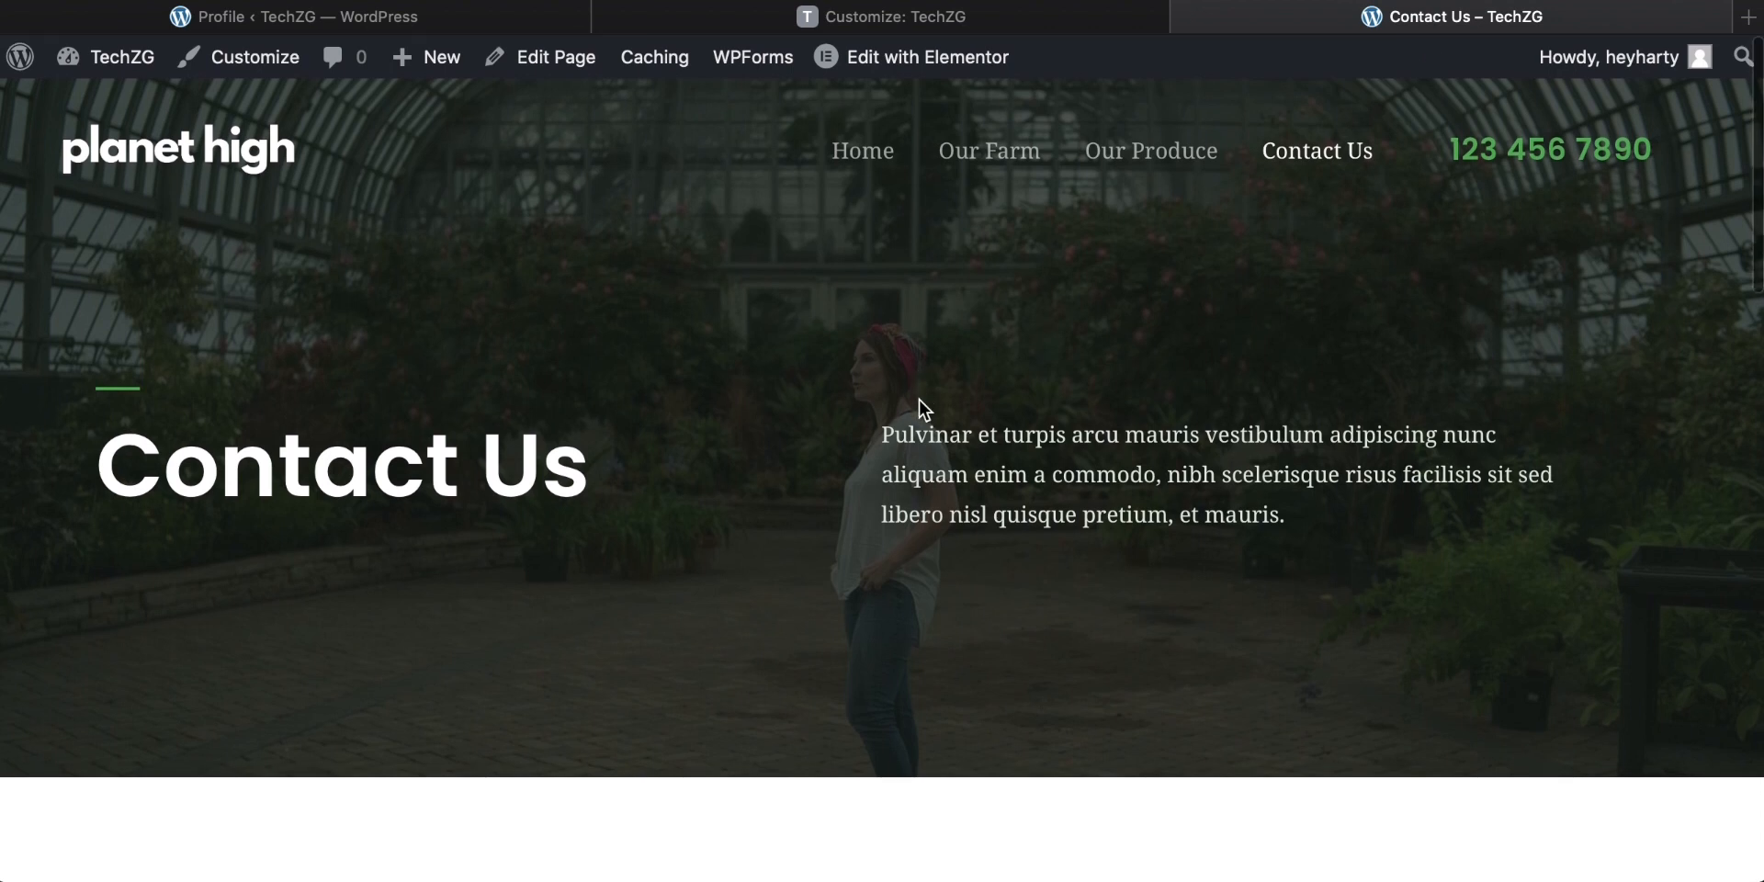
{"action": "left_click", "coordinate": [851, 151]}
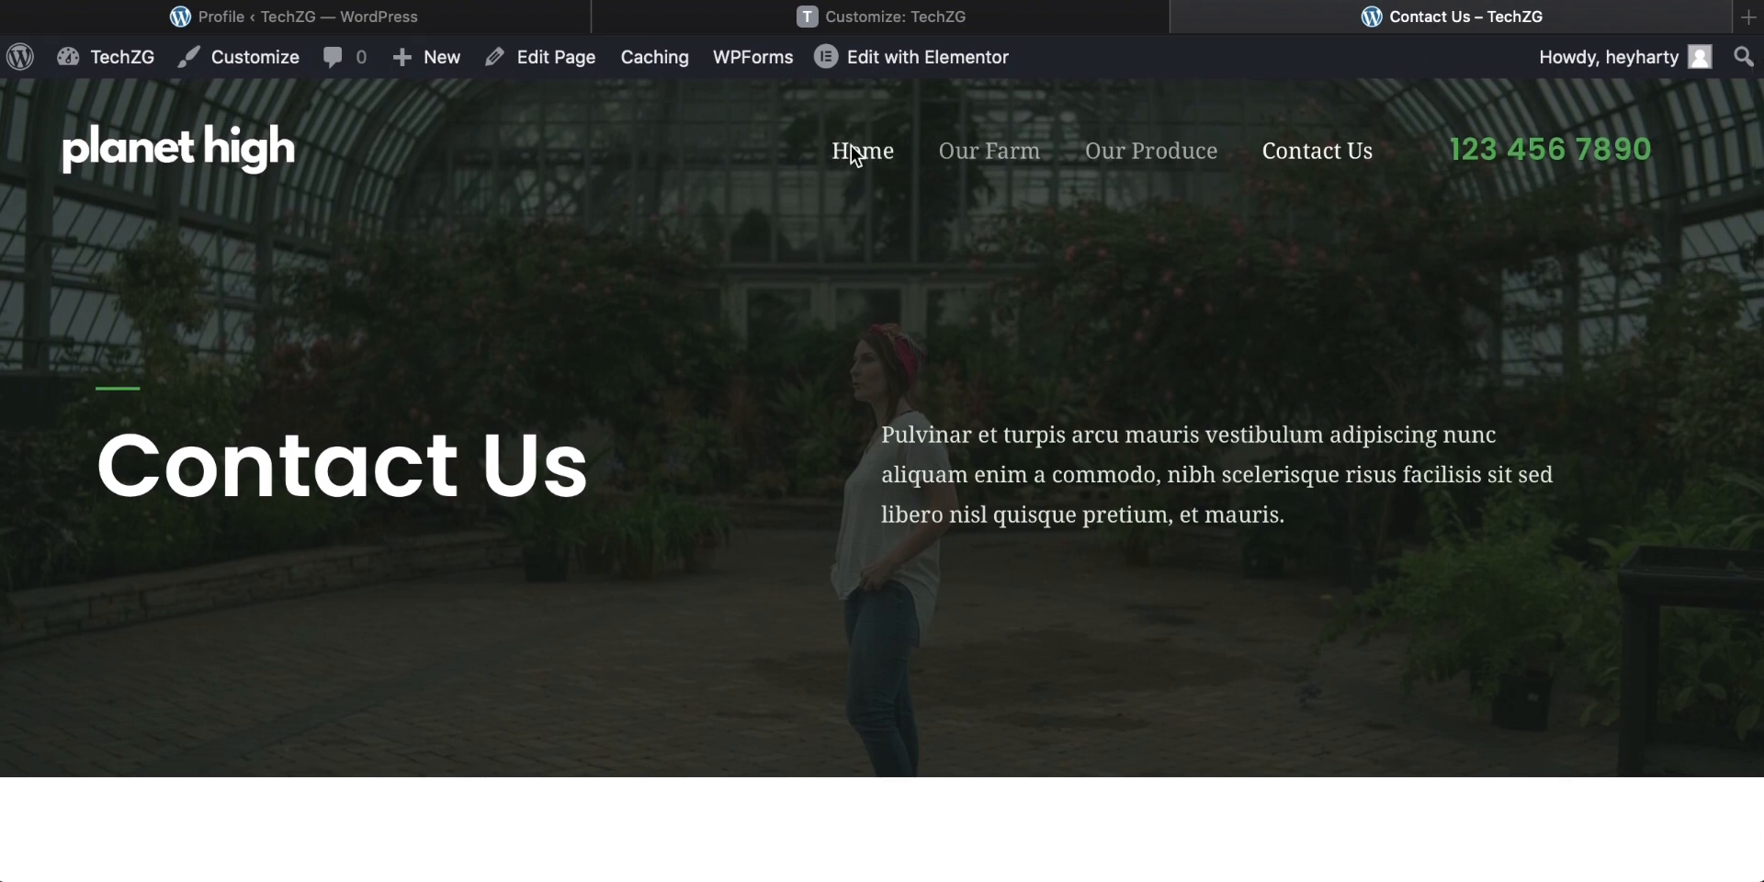